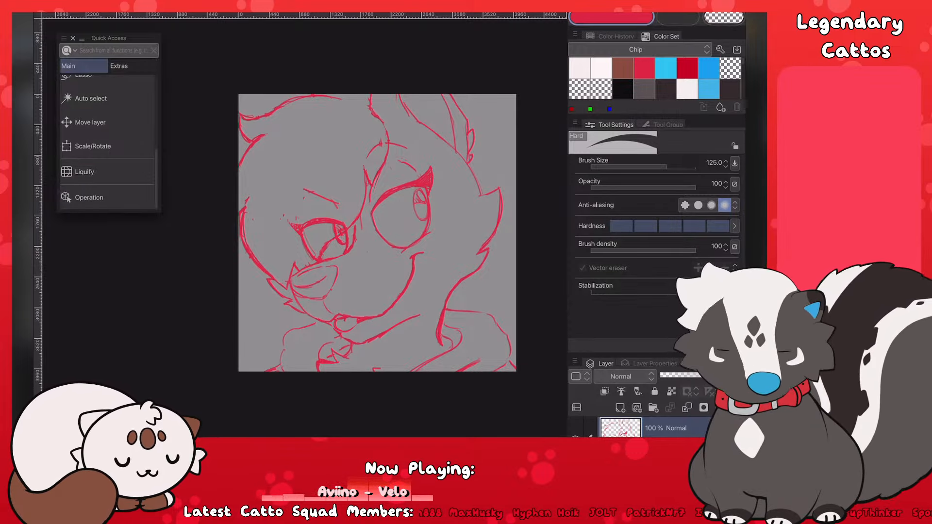
scroll(462, 226, "down", 5)
scroll(476, 235, "up", 8)
scroll(478, 237, "down", 8)
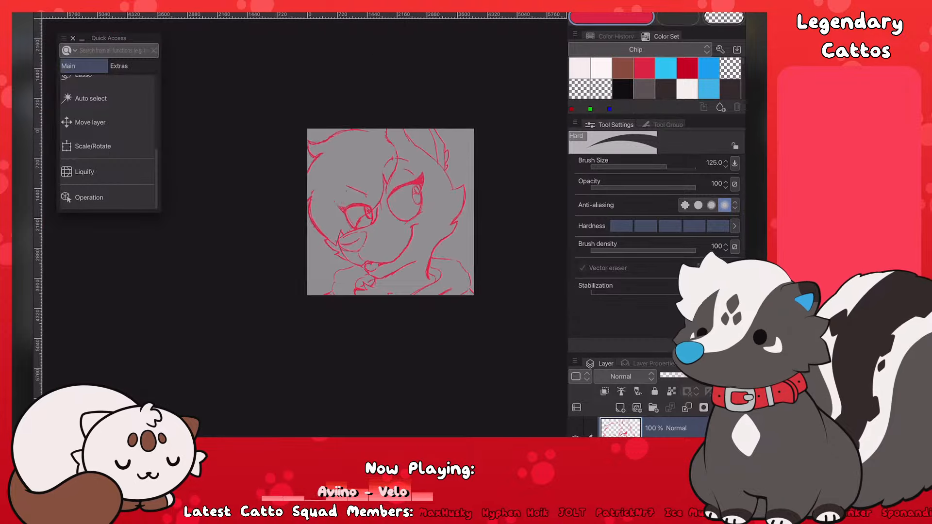
scroll(466, 242, "up", 4)
scroll(466, 242, "down", 5)
scroll(474, 248, "up", 5)
scroll(466, 243, "down", 5)
scroll(466, 243, "up", 5)
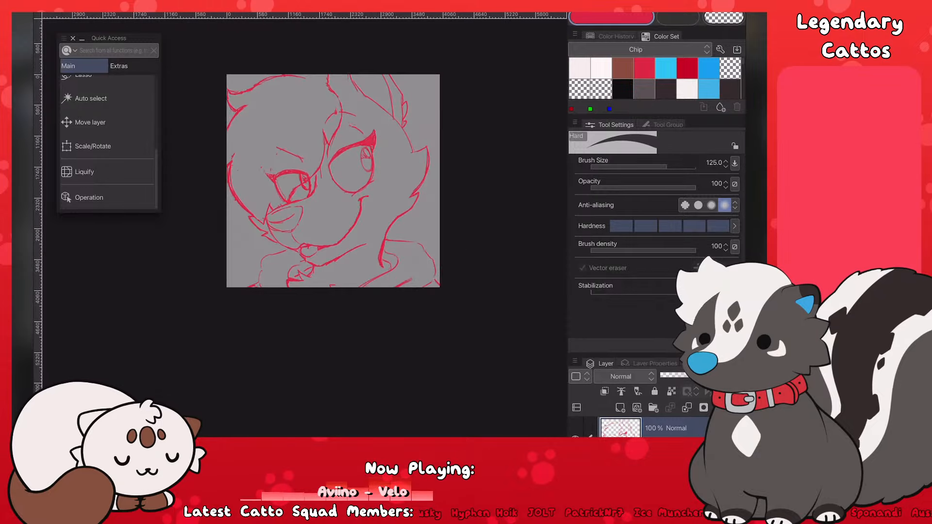
scroll(423, 272, "down", 4)
scroll(432, 253, "up", 4)
scroll(424, 247, "down", 6)
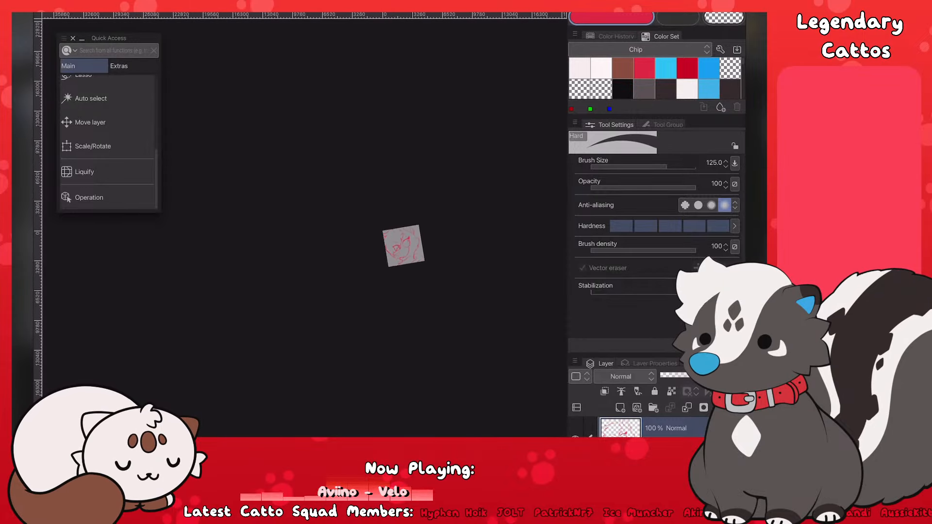
scroll(425, 242, "up", 7)
scroll(427, 247, "down", 8)
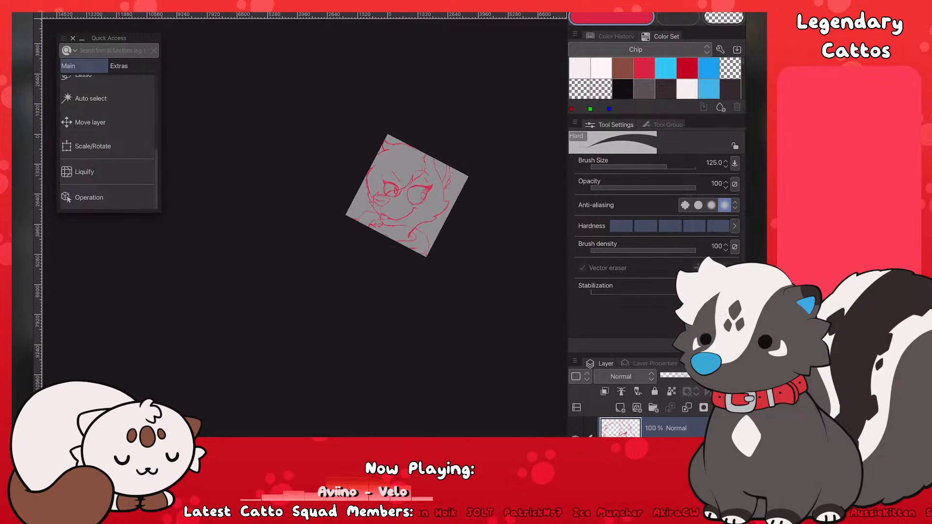
scroll(434, 292, "up", 2)
scroll(476, 296, "up", 4)
scroll(476, 214, "down", 6)
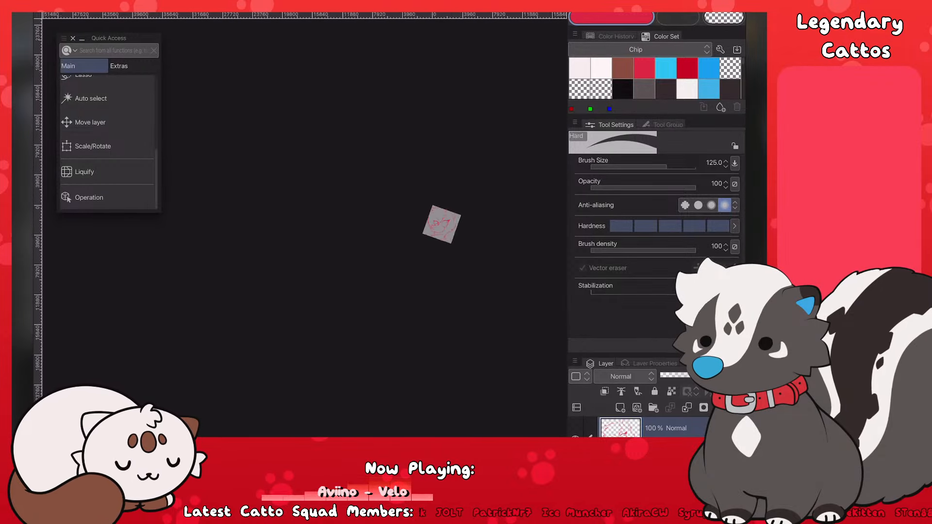
scroll(471, 218, "up", 7)
scroll(403, 233, "up", 4)
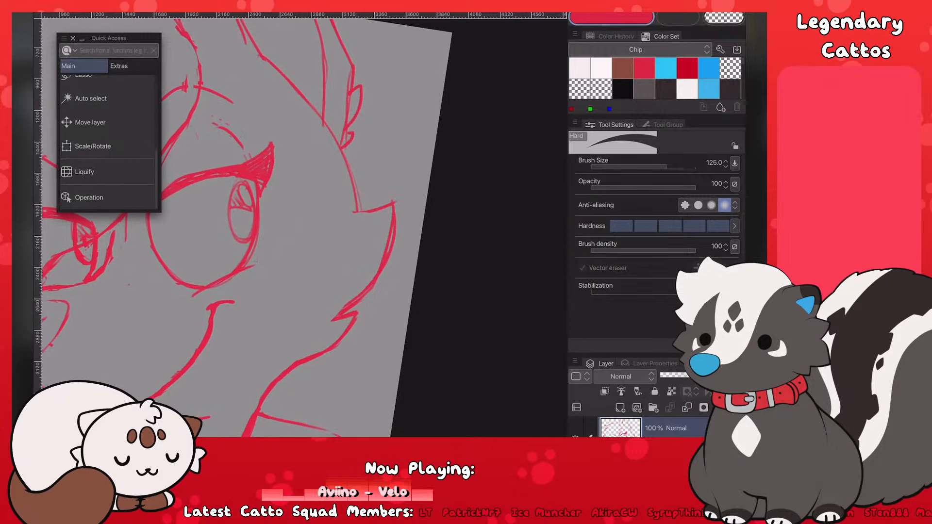
scroll(427, 236, "down", 6)
scroll(422, 233, "up", 6)
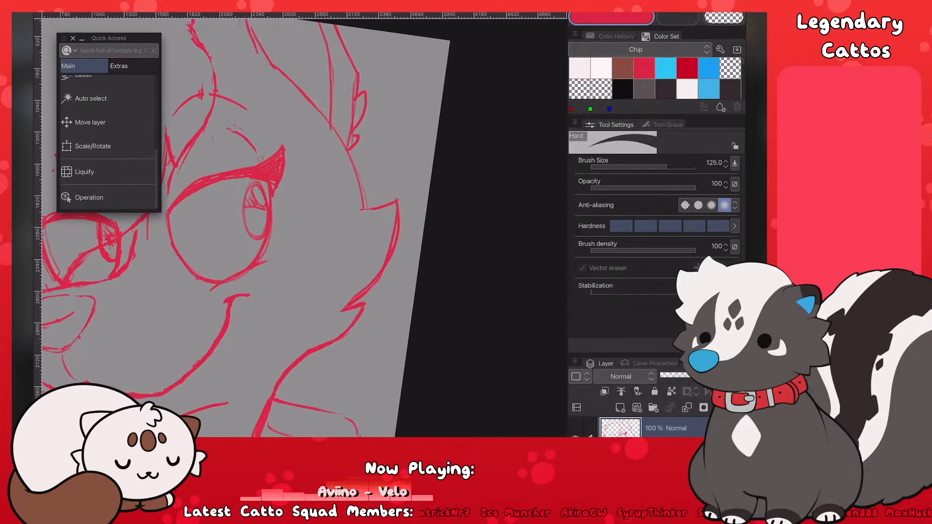
scroll(421, 223, "down", 6)
scroll(422, 226, "up", 6)
scroll(423, 226, "down", 6)
scroll(447, 232, "up", 5)
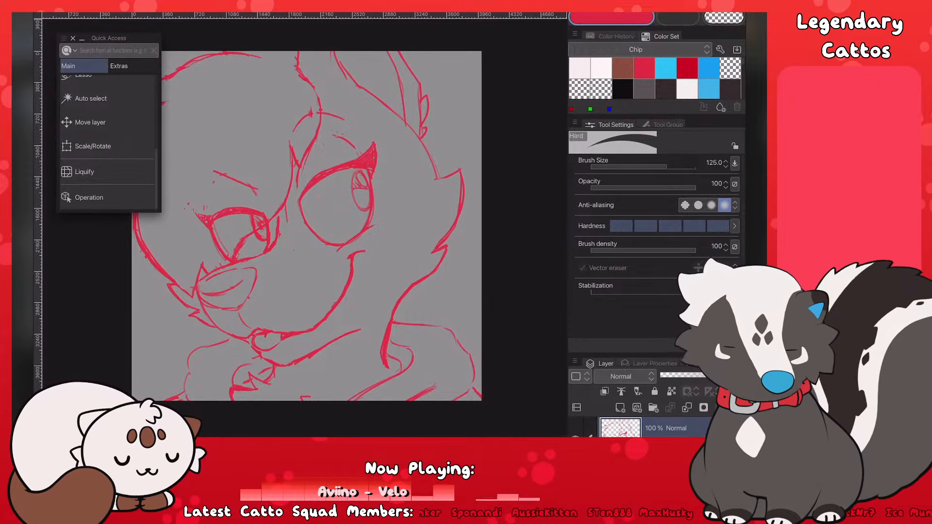
Step: Lower the red sketch layer's opacity to 20% and enlarge the layer list area
left_click(673, 375)
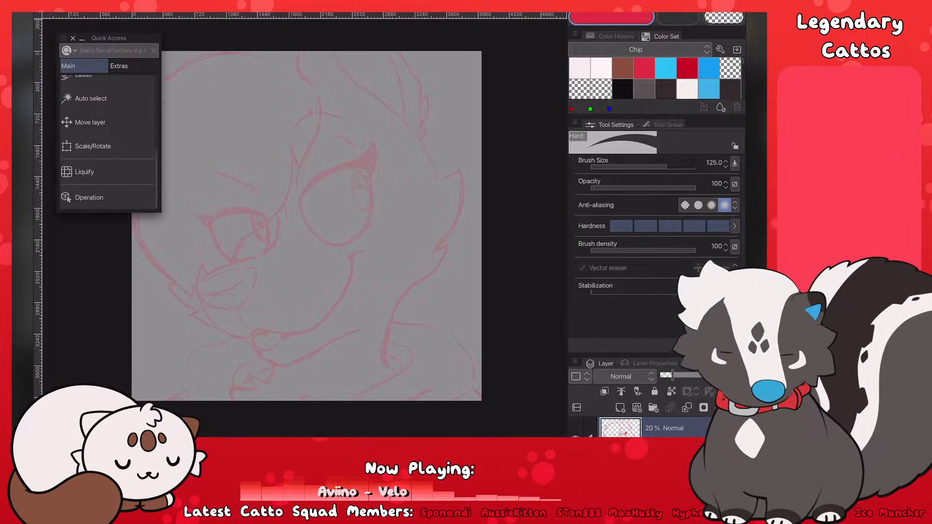
left_click_drag(655, 354, 655, 273)
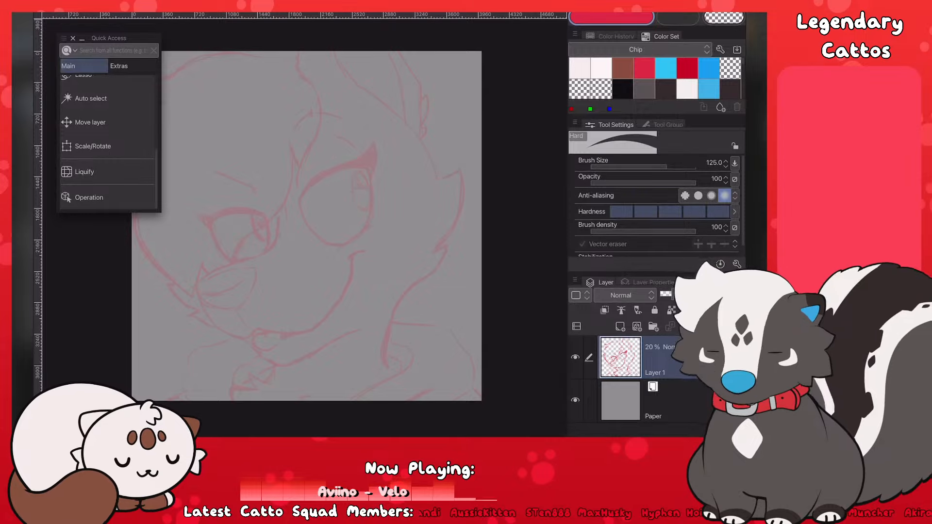
Step: Choose black and the Real G Pen with Textured Pen, move the quick-access commands lower, and increase the brush size to 40
left_click(623, 89)
key("p")
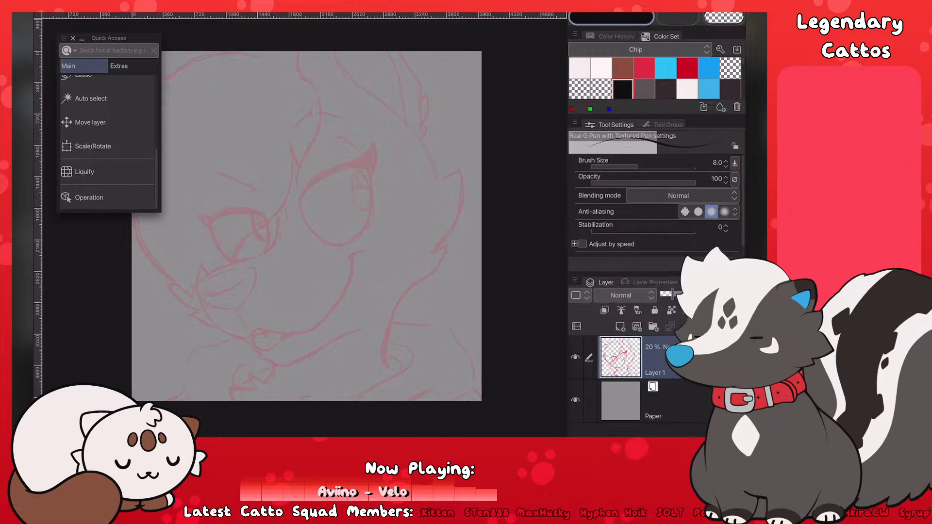
mouse_move(109, 38)
left_mouse_down()
mouse_move(107, 228)
mouse_move(118, 227)
mouse_move(99, 208)
mouse_move(172, 174)
left_mouse_up()
scroll(110, 282, "up", 5)
left_click(93, 275)
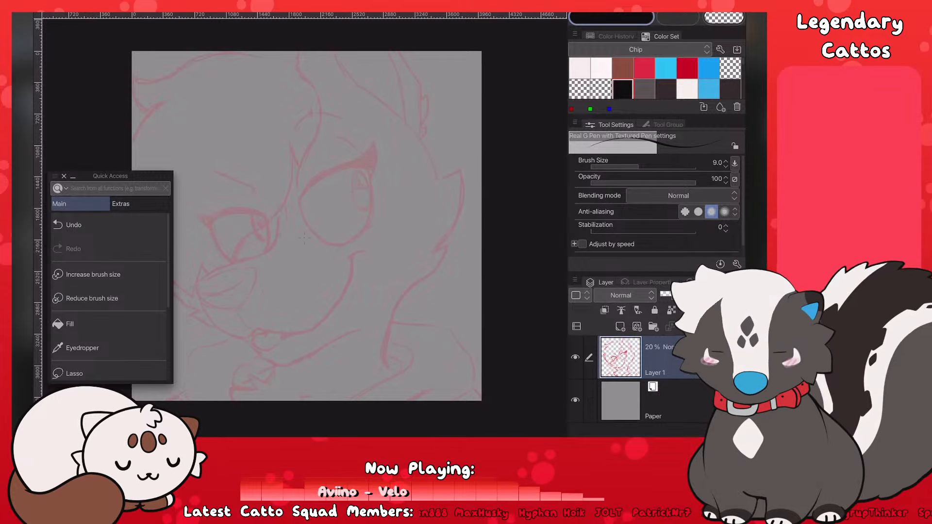
left_click(94, 275)
left_click(94, 275)
left_click(93, 275)
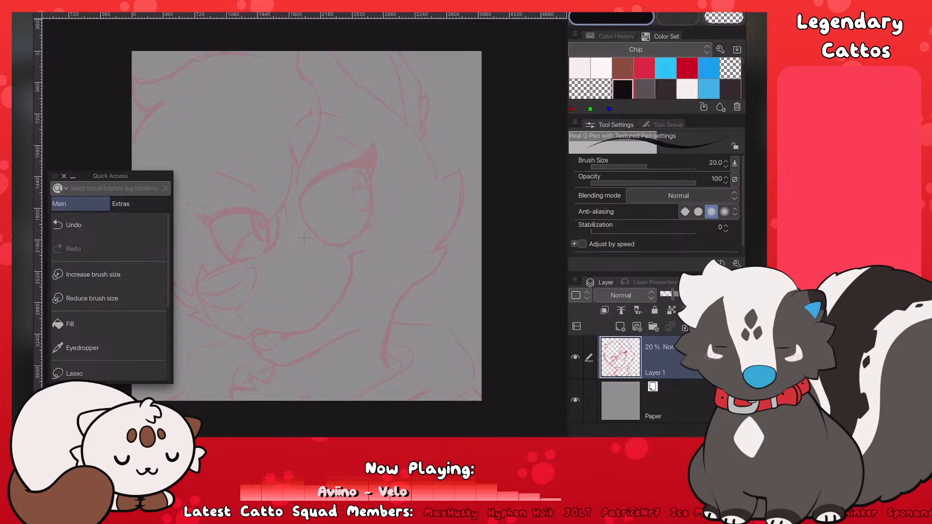
left_click(93, 275)
left_click(94, 274)
left_click(93, 275)
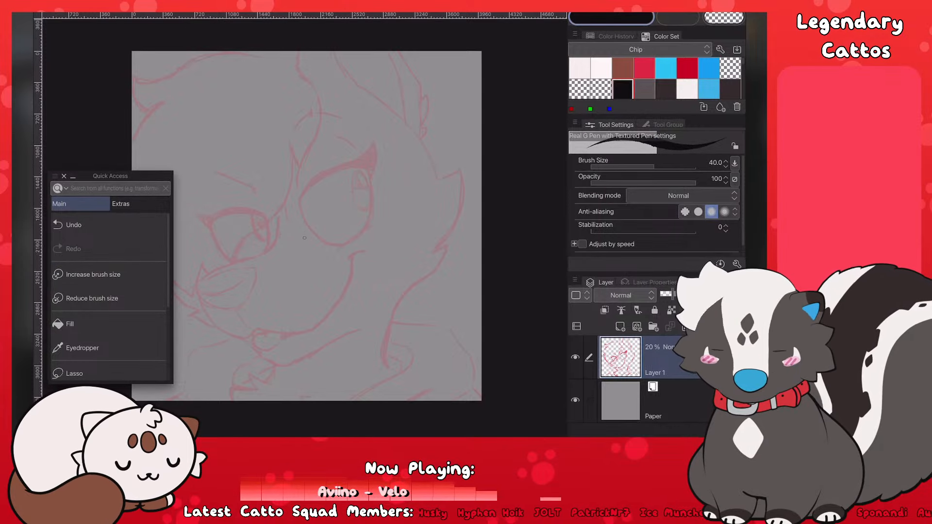
Step: Add a new layer above the sketch, make a zigzag test stroke on it and undo the stroke
mouse_move(282, 177)
left_mouse_down()
mouse_move(335, 206)
mouse_move(421, 298)
left_mouse_up()
key("ctrl+z")
key("ctrl+shift+n")
mouse_move(306, 119)
left_mouse_down()
mouse_move(414, 316)
mouse_move(441, 308)
left_mouse_up()
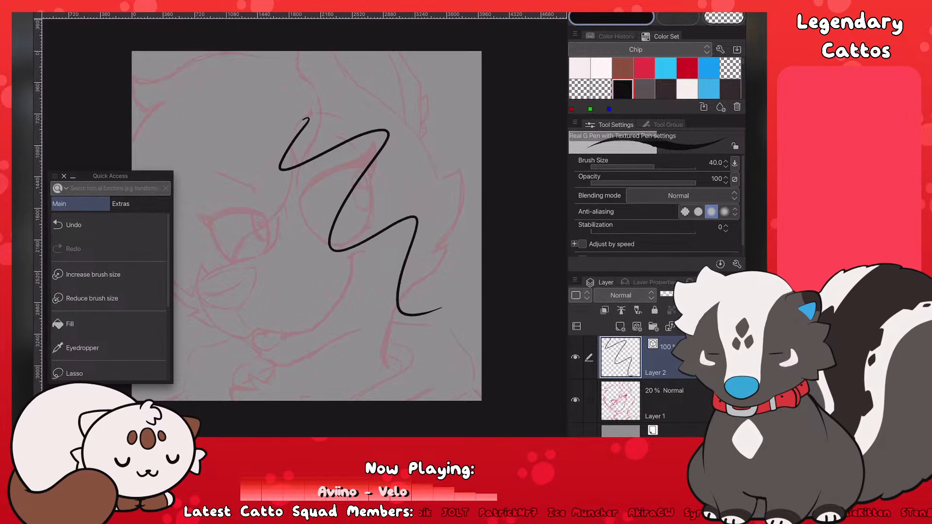
key("ctrl+z")
Step: Switch to the Textured pen, try a test stroke and undo it, and set the brush size to 40
left_click(667, 125)
left_click(612, 209)
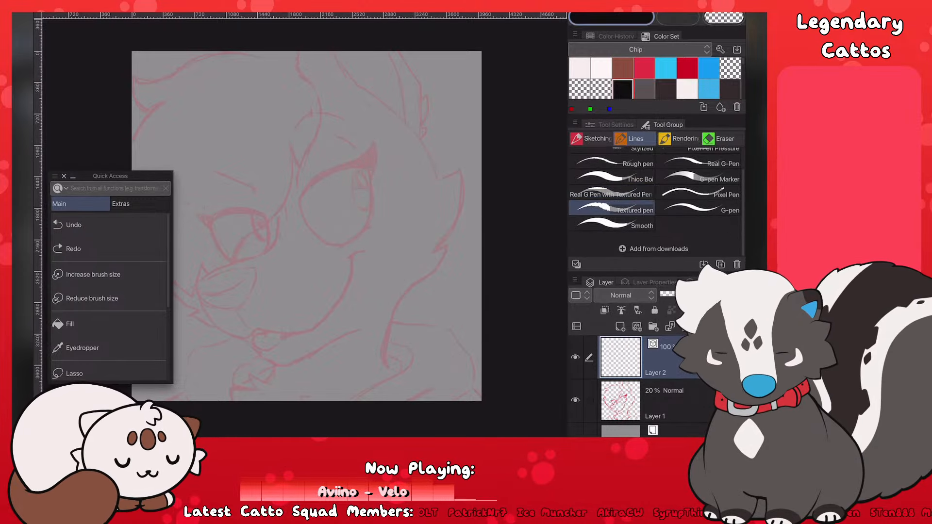
mouse_move(359, 150)
left_mouse_down()
mouse_move(408, 197)
mouse_move(431, 348)
left_mouse_up()
key("ctrl+z")
left_click(616, 124)
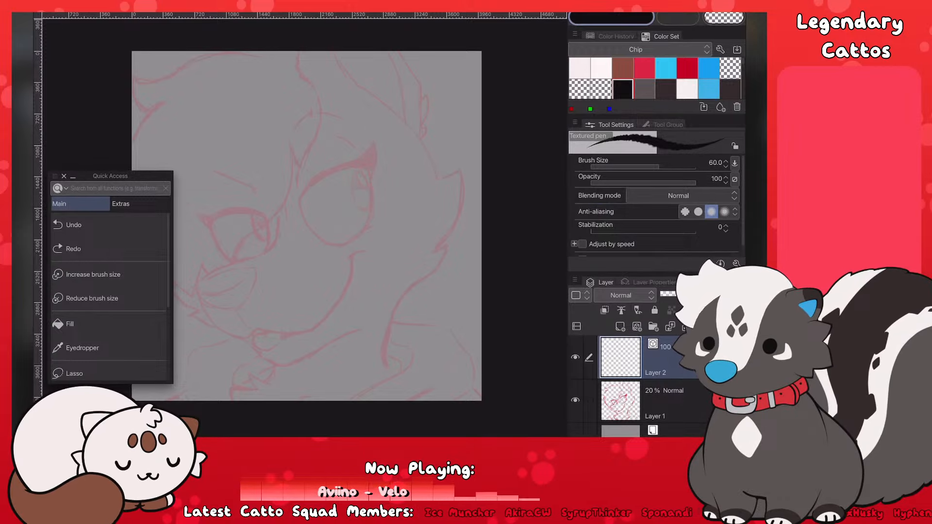
key("bracketleft")
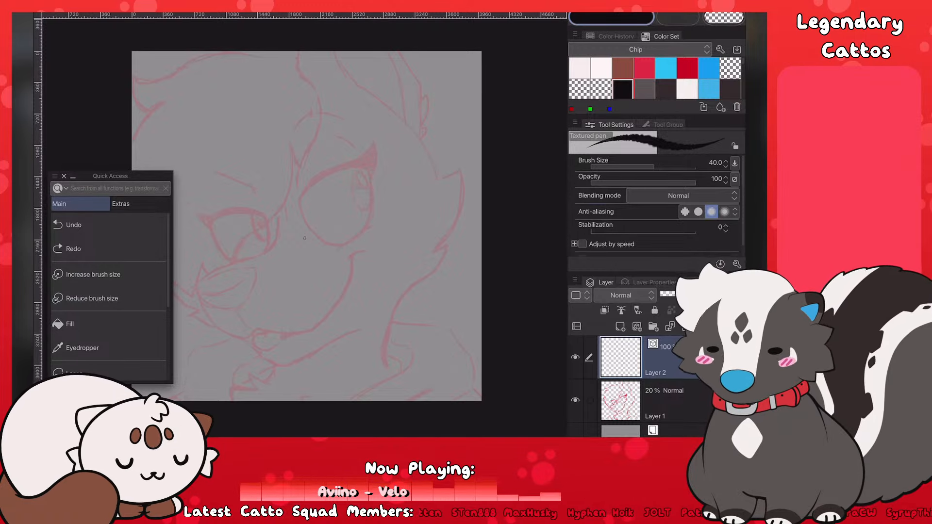
Step: Ink the short curved hair line at the canvas's upper edge, beside the ear, redoing the stroke until it follows the sketch
scroll(305, 238, "down", 2)
scroll(304, 238, "up", 2)
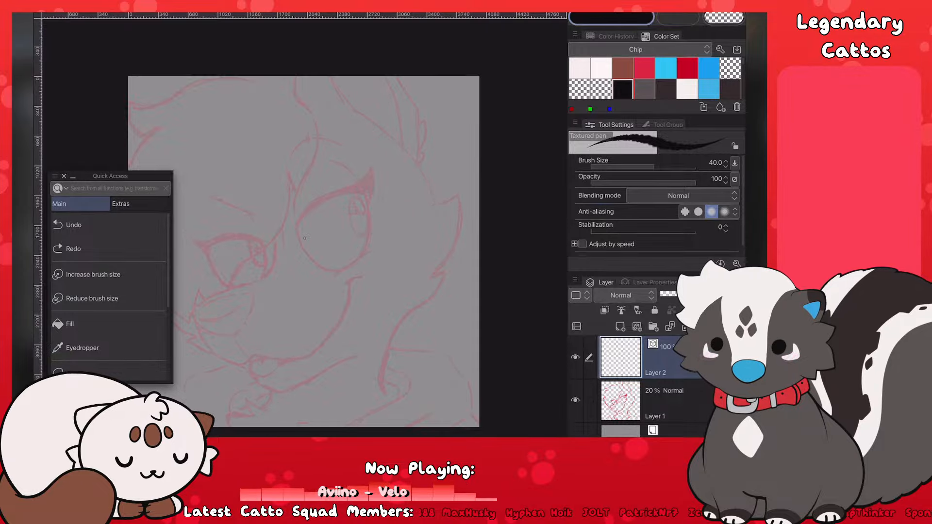
scroll(304, 238, "up", 1)
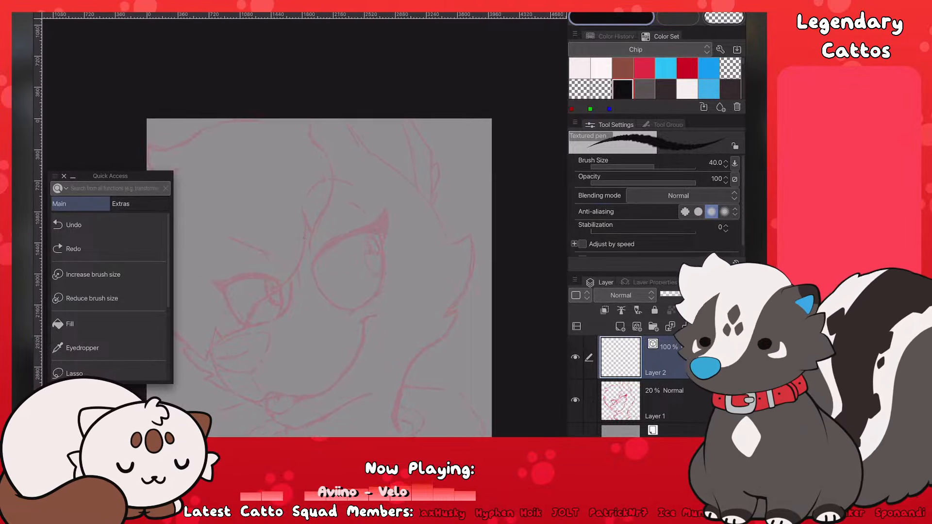
scroll(304, 239, "up", 1)
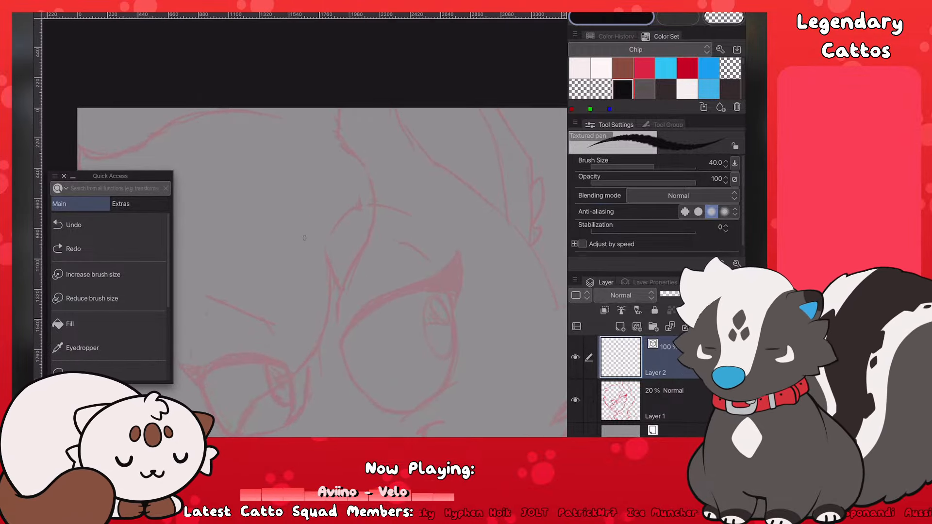
mouse_move(342, 109)
left_mouse_down()
mouse_move(345, 164)
mouse_move(340, 109)
left_mouse_up()
key("ctrl+z")
key("ctrl+z")
scroll(207, 262, "down", 1)
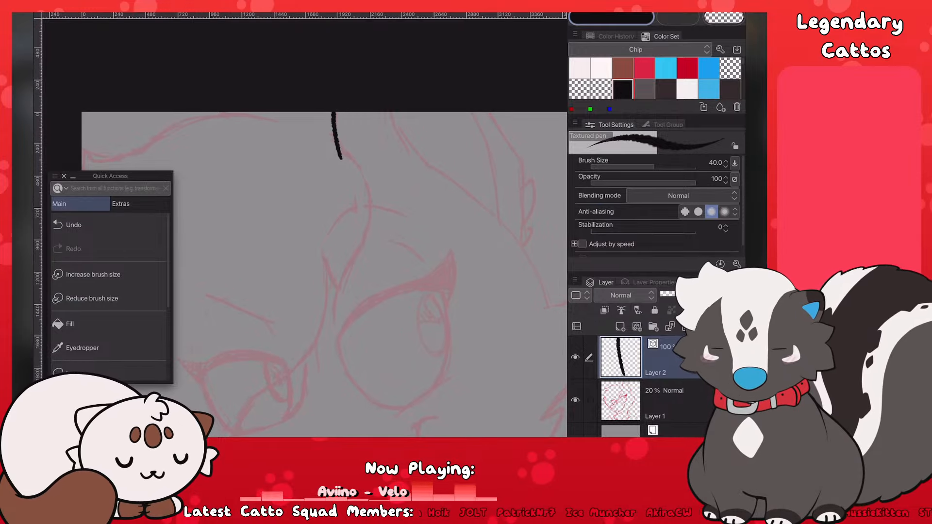
key("ctrl+z")
left_click_drag(341, 162, 334, 112)
scroll(188, 219, "down", 3)
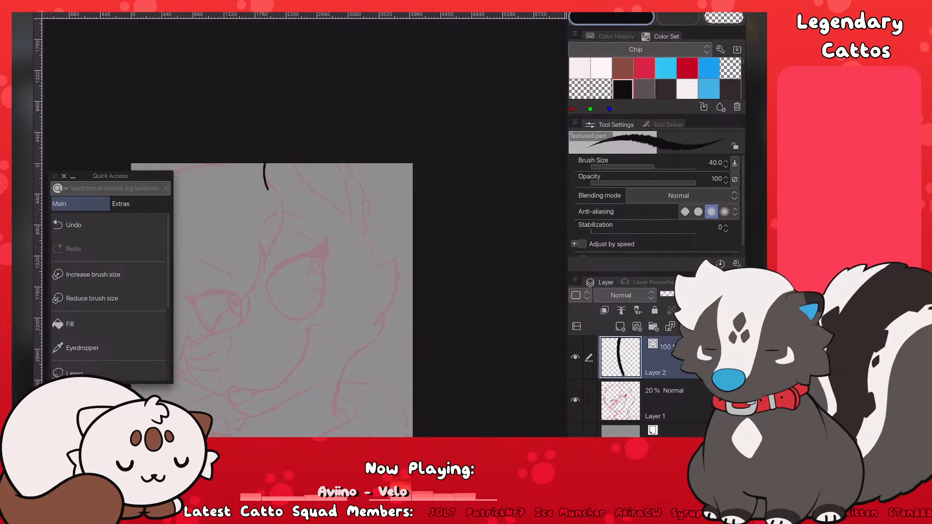
Step: Ink the ear's outer edge from the canvas's upper border down through the jagged fur tufts
scroll(284, 220, "up", 3)
left_click_drag(404, 110, 440, 200)
key("ctrl+z")
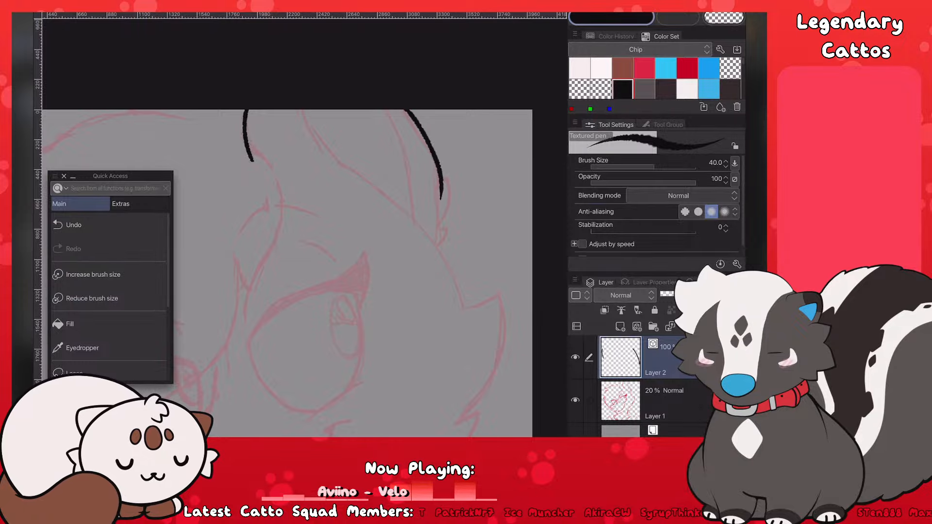
key("ctrl+z")
left_click_drag(399, 111, 438, 193)
key("ctrl+z")
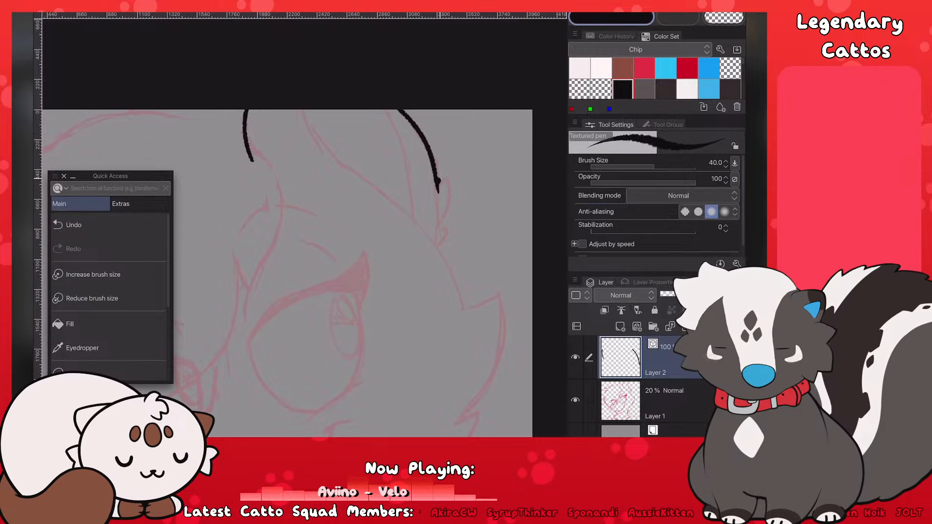
left_click_drag(439, 189, 438, 247)
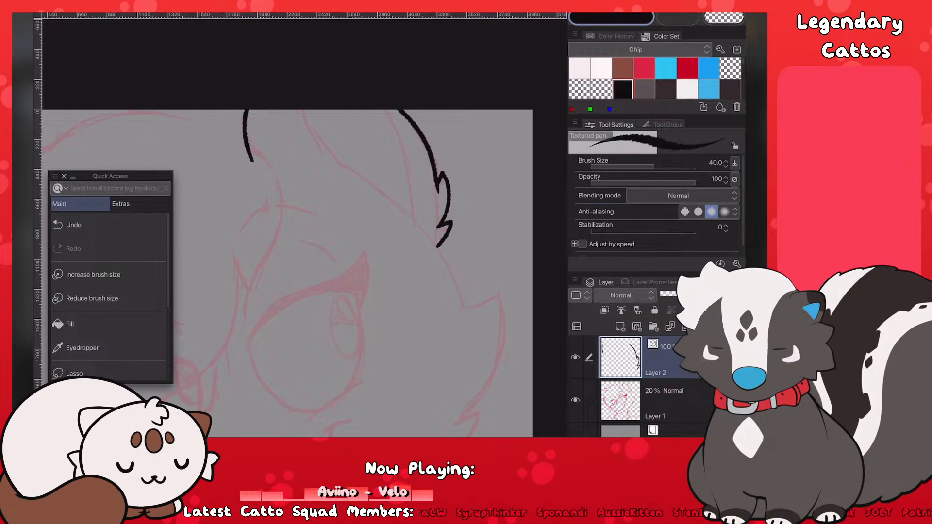
Step: Try repeated strokes for the long hair strand curving from the short upper hair line down to between the eyes
scroll(258, 220, "down", 5)
scroll(259, 243, "up", 3)
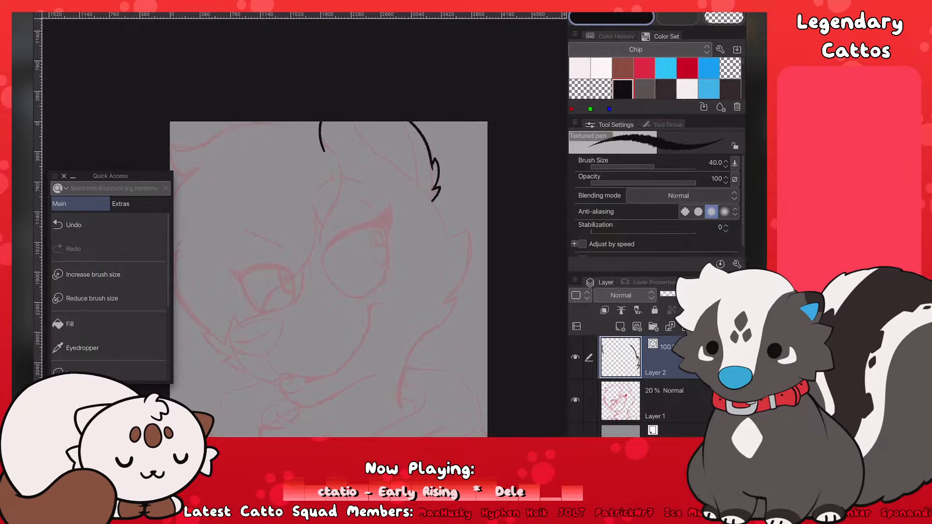
left_click_drag(329, 279, 362, 293)
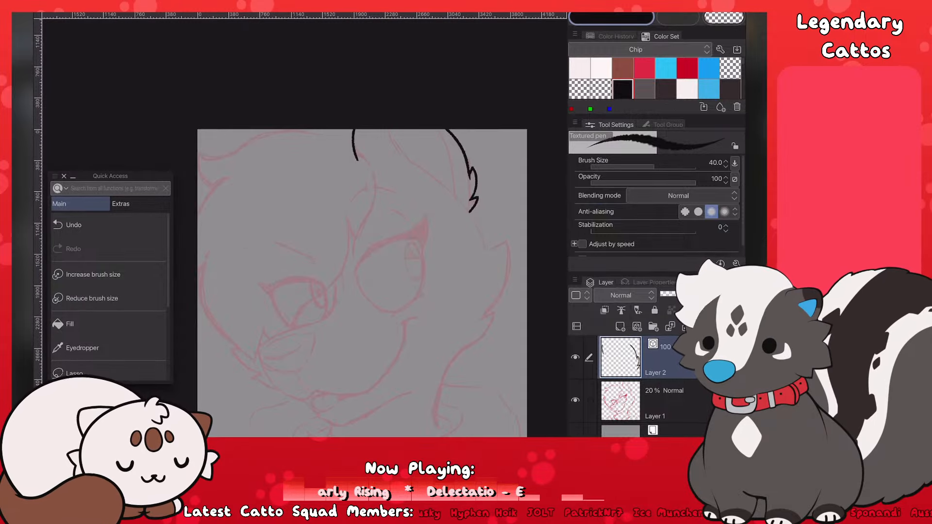
scroll(224, 227, "up", 3)
left_click_drag(409, 121, 432, 228)
key("ctrl+z")
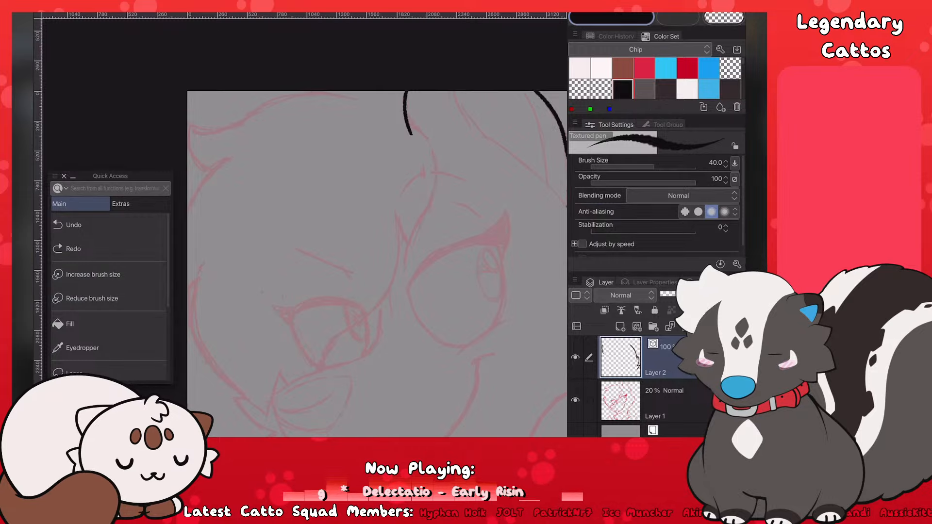
left_click_drag(410, 127, 434, 245)
key("ctrl+z")
left_click_drag(409, 126, 439, 245)
key("ctrl+z")
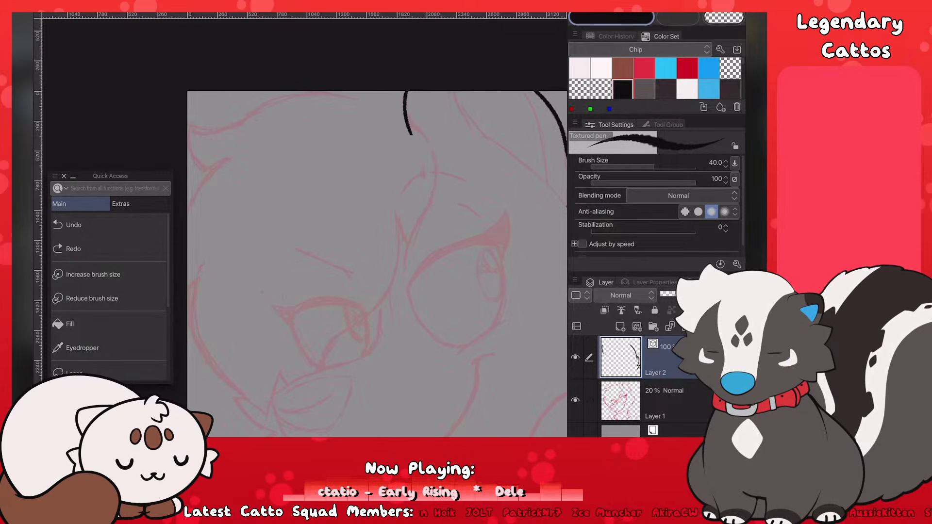
left_click_drag(409, 121, 439, 245)
key("ctrl+z")
mouse_move(409, 122)
left_mouse_down()
mouse_move(440, 252)
mouse_move(434, 199)
mouse_move(406, 248)
mouse_move(414, 237)
left_mouse_up()
key("ctrl+z")
key("ctrl+z")
mouse_move(399, 111)
left_mouse_down()
mouse_move(433, 153)
mouse_move(428, 204)
left_mouse_up()
key("ctrl+z")
key("ctrl+z")
key("ctrl+z")
key("ctrl+z")
mouse_move(410, 124)
left_mouse_down()
mouse_move(402, 254)
mouse_move(395, 110)
mouse_move(415, 245)
left_mouse_up()
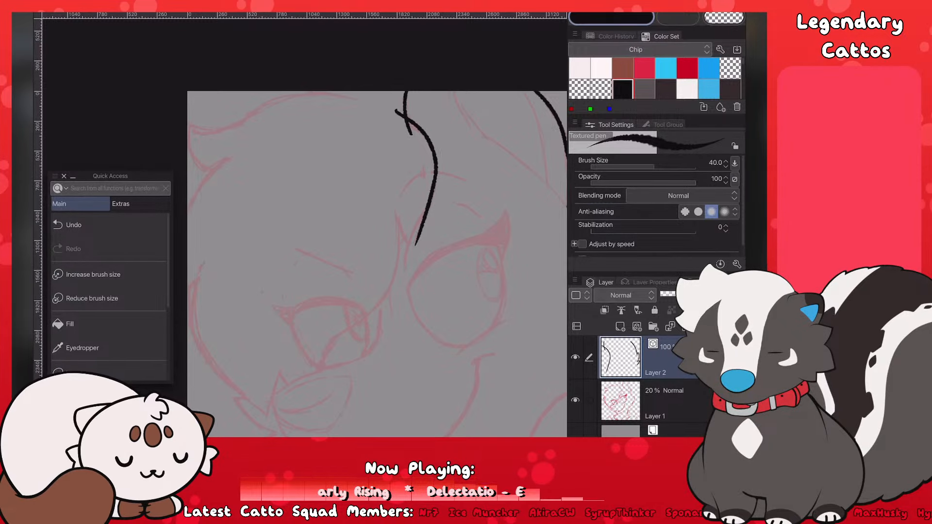
key("ctrl+z")
left_click_drag(409, 121, 401, 279)
key("ctrl+z")
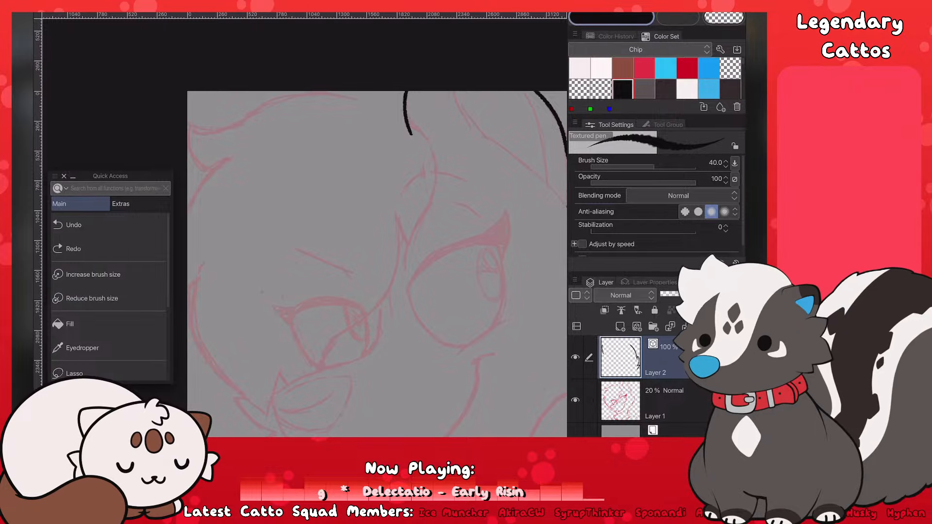
scroll(374, 262, "up", 1)
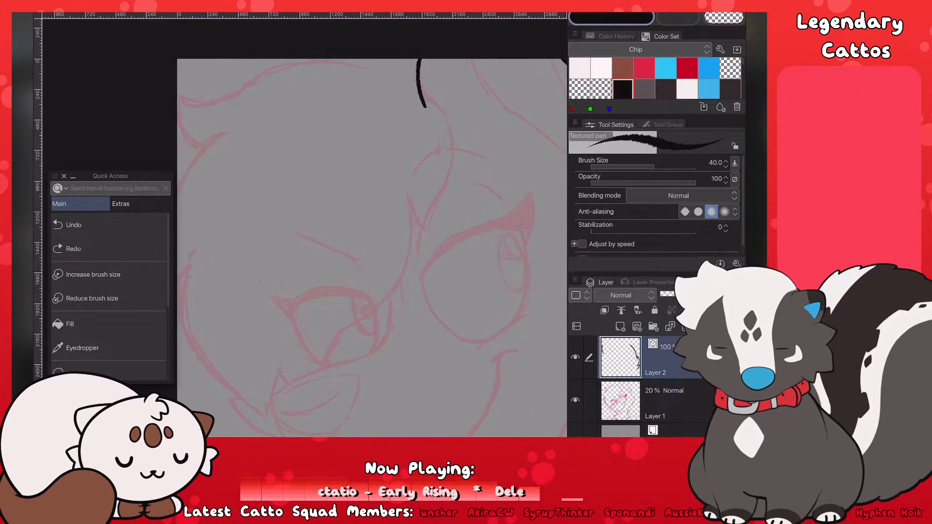
left_click_drag(423, 94, 444, 257)
key("ctrl+z")
left_click_drag(422, 93, 429, 250)
key("ctrl+z")
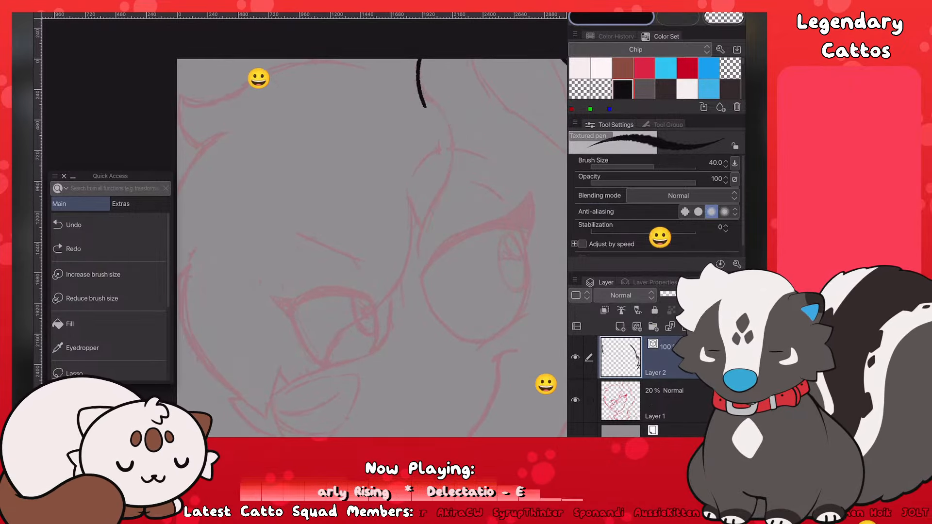
scroll(214, 290, "down", 4)
scroll(268, 268, "up", 2)
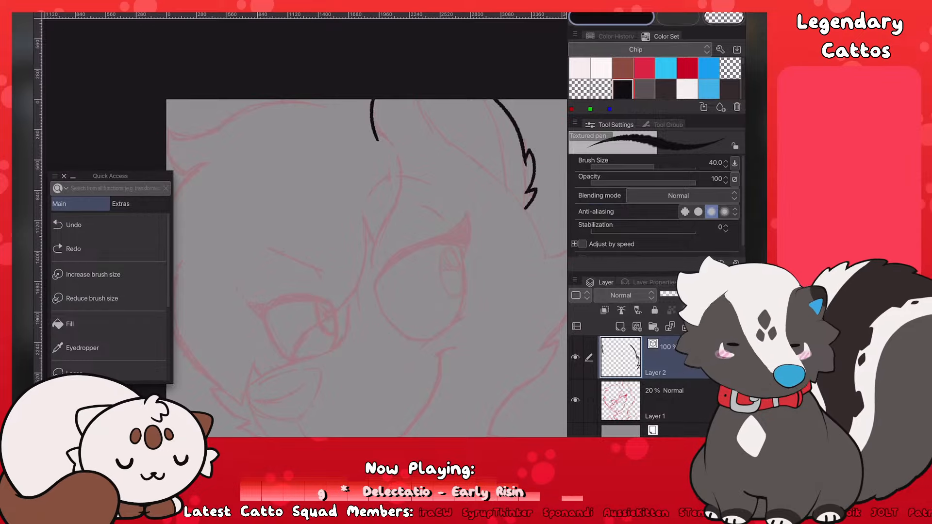
mouse_move(375, 125)
left_mouse_down()
mouse_move(388, 256)
mouse_move(405, 200)
mouse_move(373, 287)
left_mouse_up()
key("ctrl+z")
key("ctrl+z")
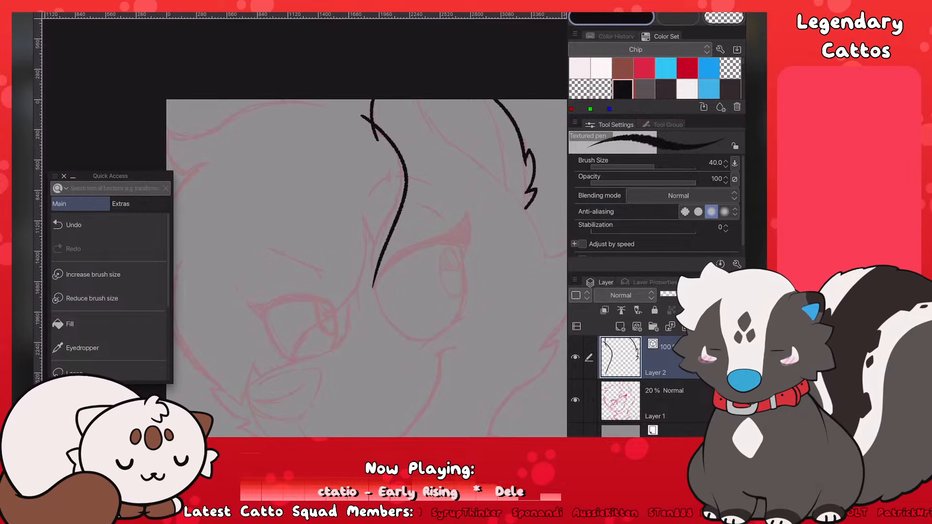
key("ctrl+z")
left_click_drag(362, 117, 382, 252)
key("ctrl+z")
mouse_move(363, 121)
left_mouse_down()
mouse_move(357, 267)
mouse_move(381, 135)
mouse_move(378, 262)
mouse_move(394, 149)
mouse_move(368, 272)
left_mouse_up()
key("ctrl+z")
key("ctrl+z")
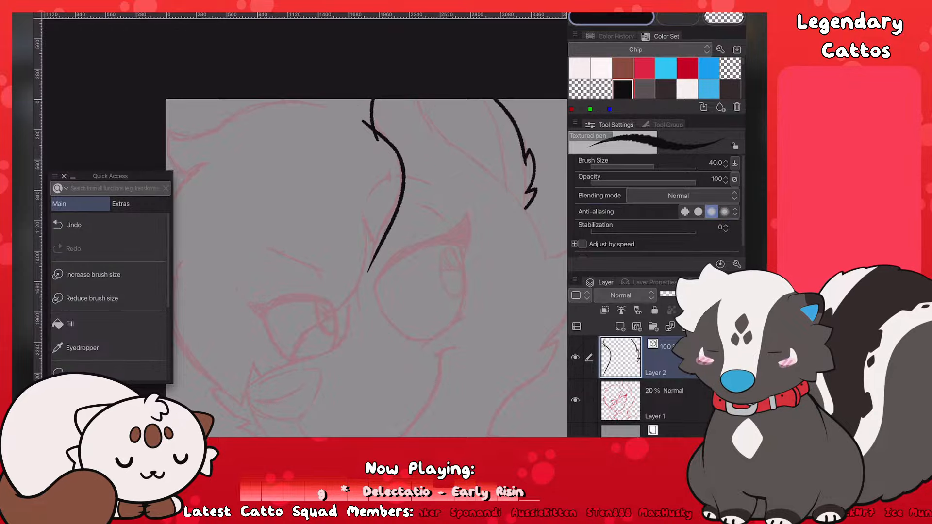
Step: Compare the drawing with and without the new hair strand by undoing and redoing it, and leave the strand undone
scroll(366, 268, "down", 3)
scroll(367, 268, "up", 3)
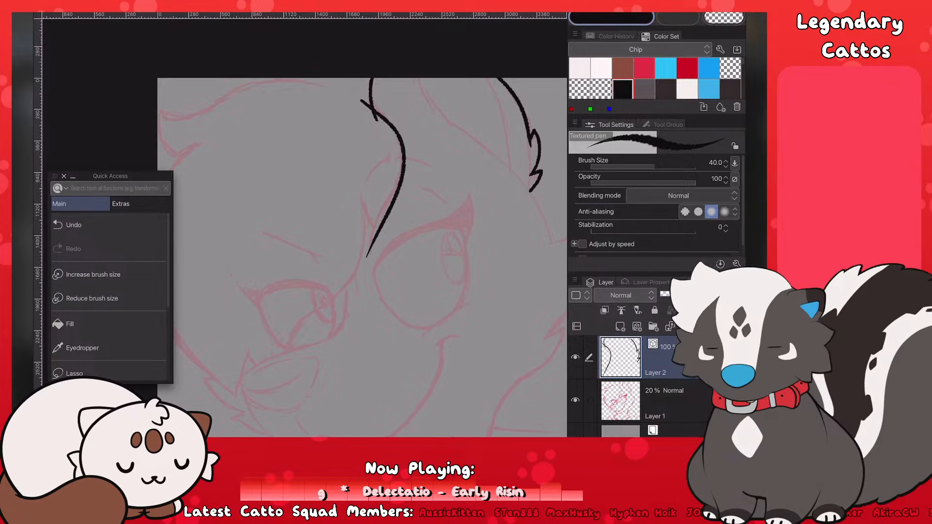
key("ctrl+z")
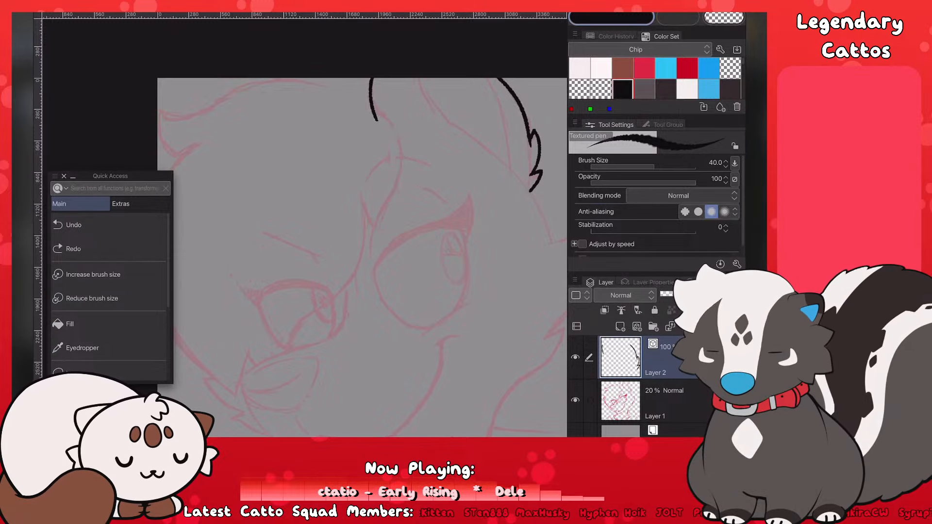
key("ctrl+y")
key("ctrl+z")
key("ctrl+y")
key("ctrl+z")
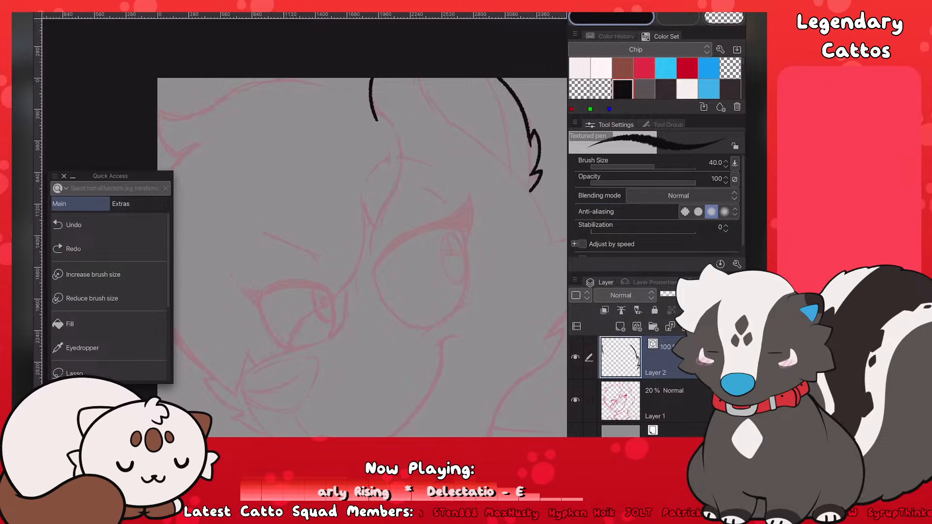
key("ctrl+y")
key("ctrl+z")
Step: Try two more versions of the long hair strand, undoing both, and move the Quick Access palette lower
left_click_drag(360, 92, 364, 249)
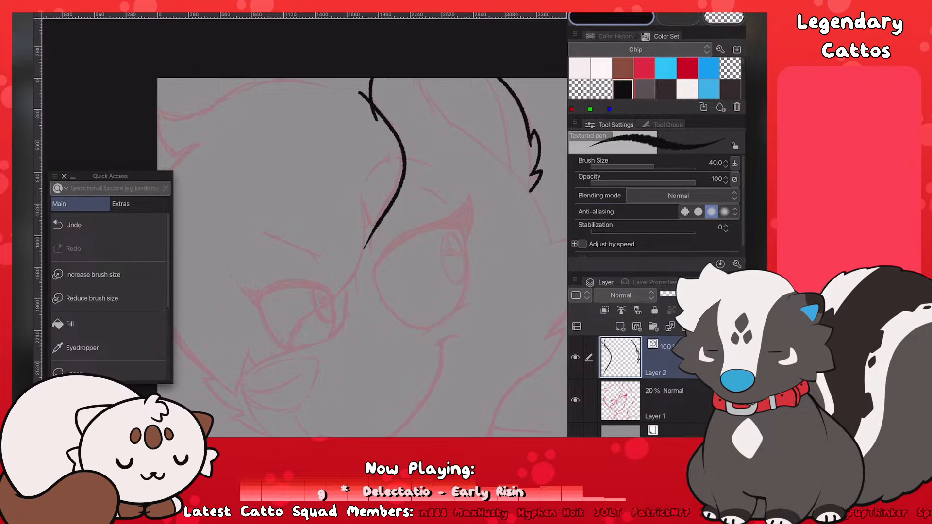
left_click(229, 237)
key("ctrl+z")
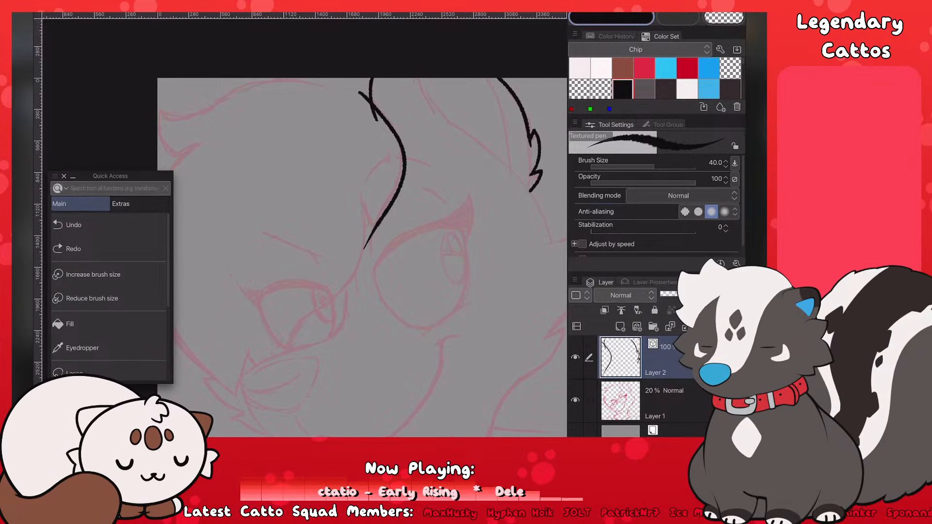
left_click_drag(110, 176, 110, 223)
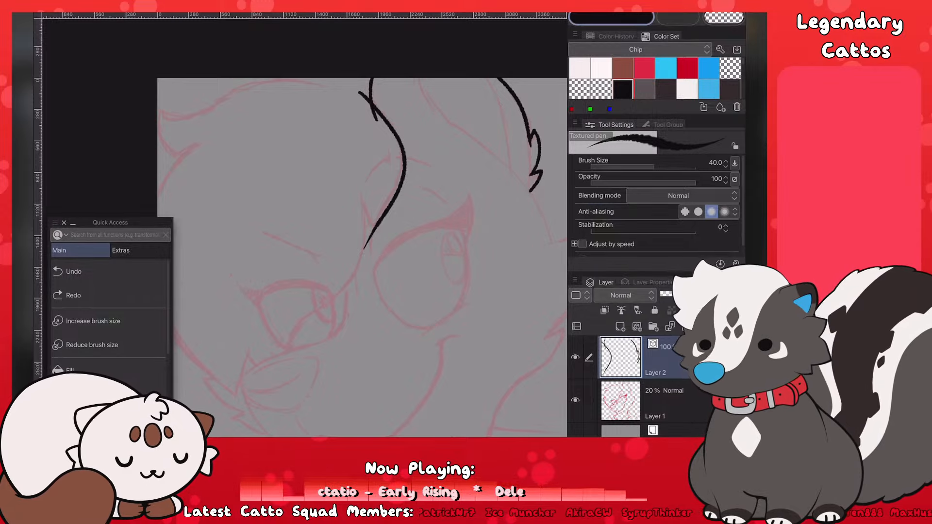
scroll(362, 258, "down", 1)
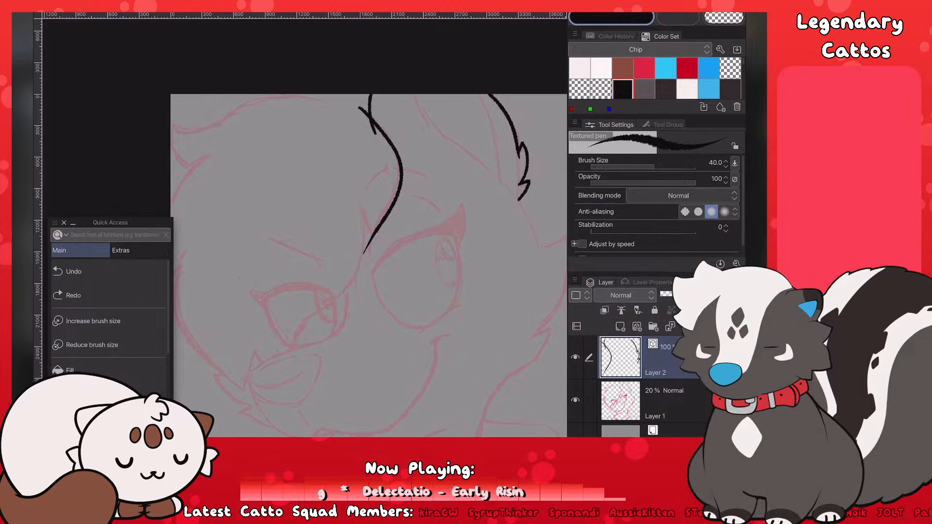
left_click(73, 271)
scroll(463, 195, "up", 1)
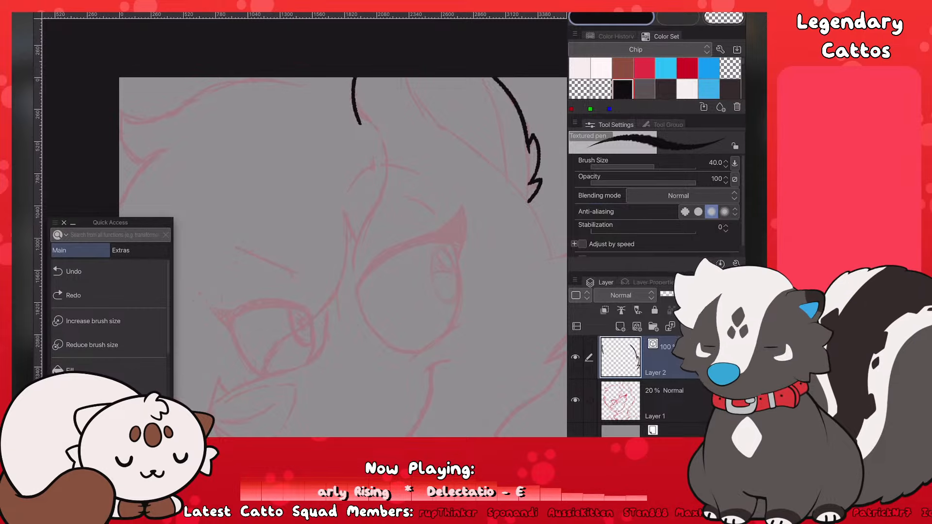
left_click_drag(347, 103, 344, 289)
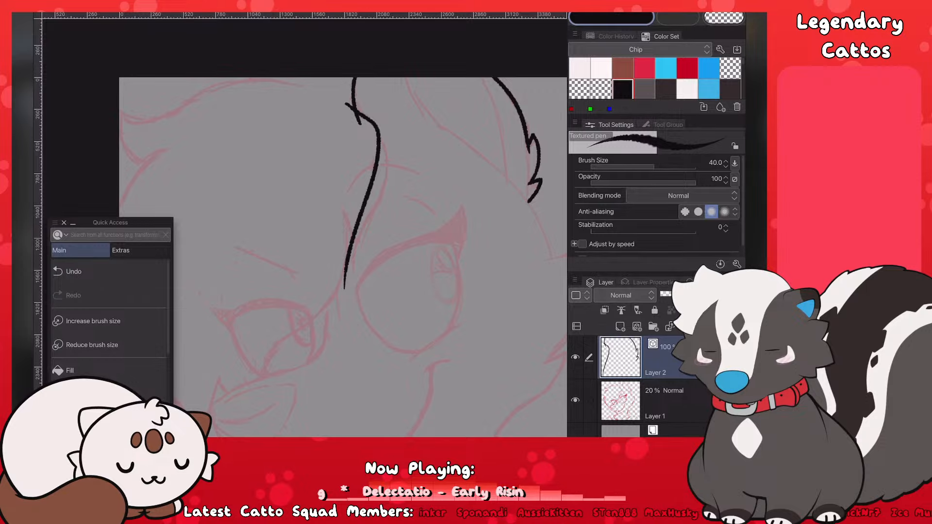
key("ctrl+z")
Step: Move the Quick Access palette further down and ink the long hair strand to the larger eye's inner corner, redoing it until it follows the sketch
left_click_drag(110, 222, 105, 250)
mouse_move(345, 101)
left_mouse_down()
mouse_move(385, 183)
mouse_move(360, 292)
left_mouse_up()
key("ctrl+z")
mouse_move(356, 106)
left_mouse_down()
mouse_move(369, 276)
mouse_move(376, 243)
mouse_move(369, 285)
left_mouse_up()
key("ctrl+z")
key("ctrl+z")
left_click_drag(346, 94, 361, 276)
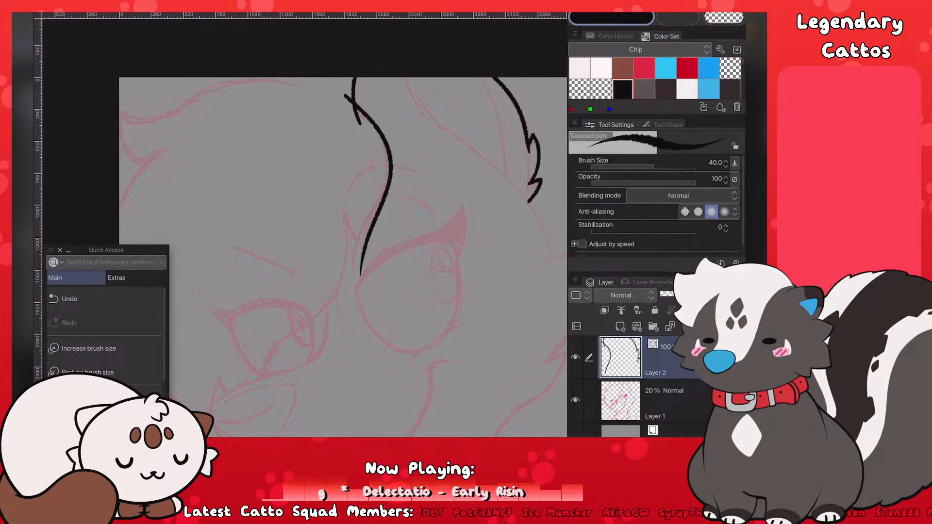
Step: Ink a short curve between the eyes crossing the lower tip of the hair strand, redrawing it once
left_click_drag(343, 193, 382, 271)
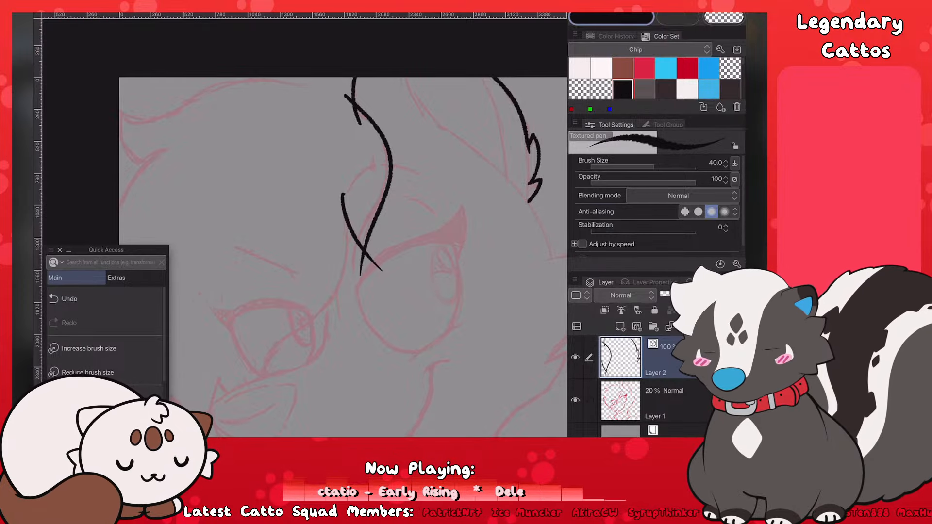
key("ctrl+z")
left_click_drag(343, 193, 388, 283)
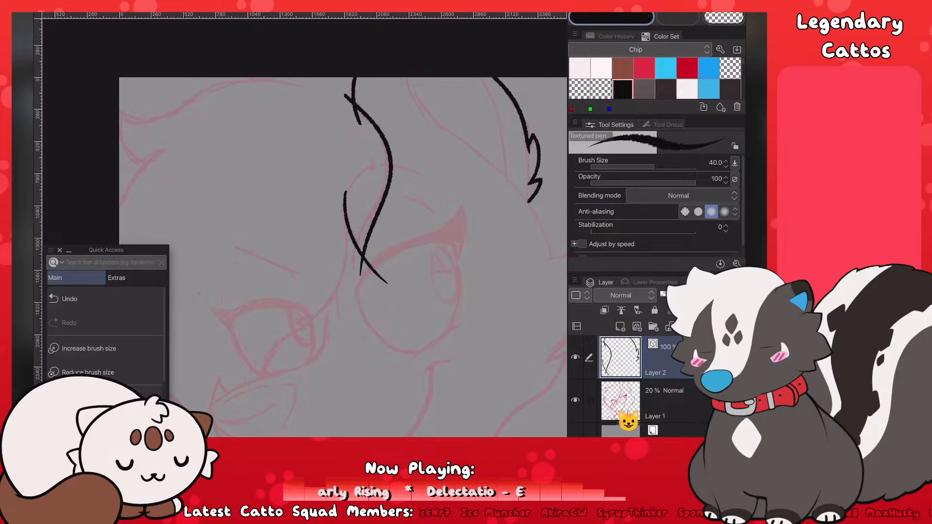
Step: Try to ink the long muzzle line from the short curve between the eyes down across the smaller eye toward the nose
scroll(368, 243, "down", 4)
scroll(369, 262, "up", 2)
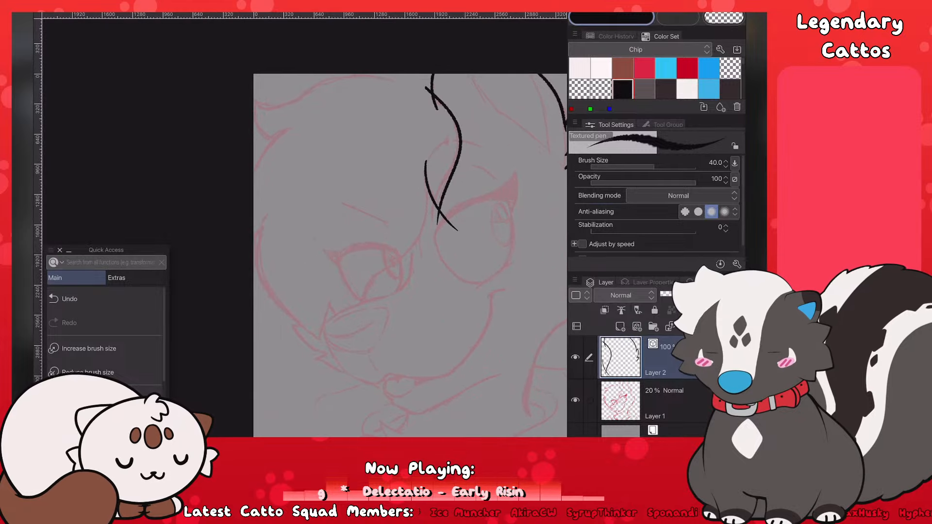
left_click_drag(427, 179, 337, 329)
scroll(411, 252, "up", 3)
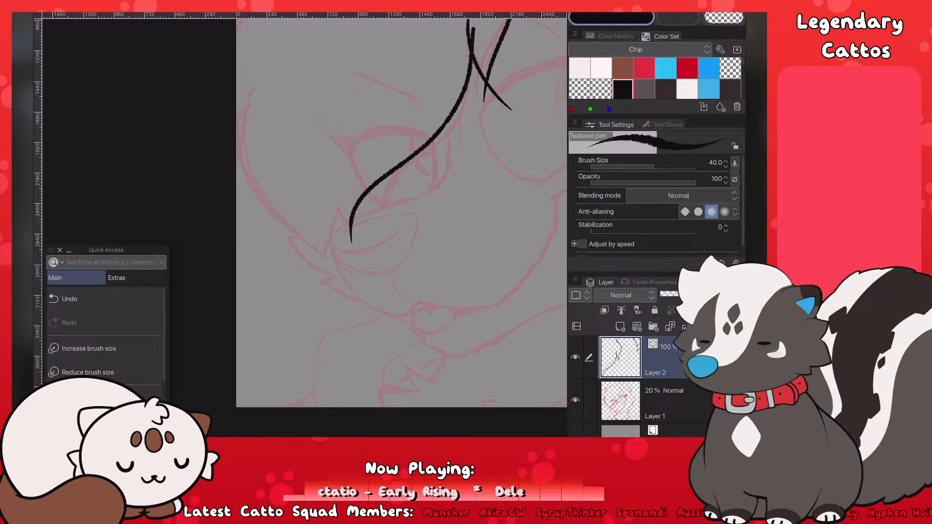
left_click(69, 299)
left_click_drag(472, 54, 344, 268)
left_click(69, 299)
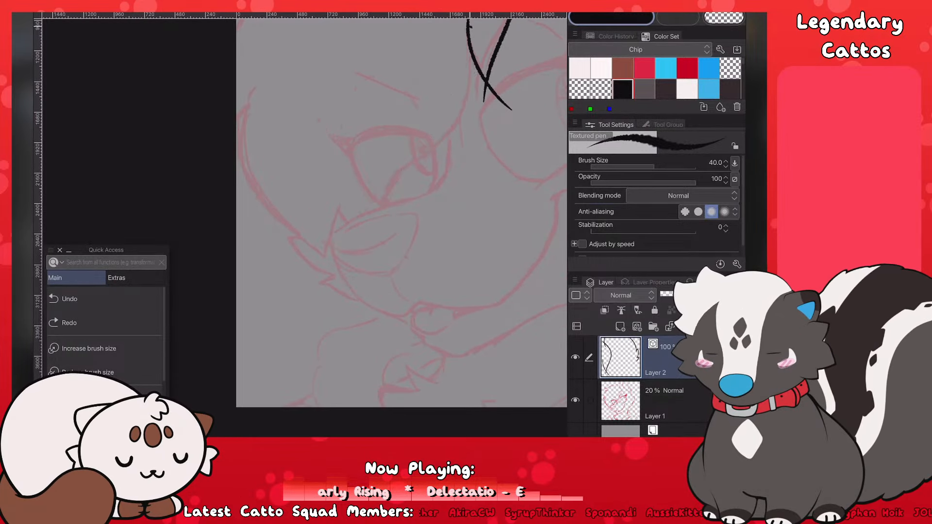
left_click_drag(476, 55, 364, 235)
left_click(69, 299)
left_click_drag(470, 95, 353, 291)
left_click(69, 299)
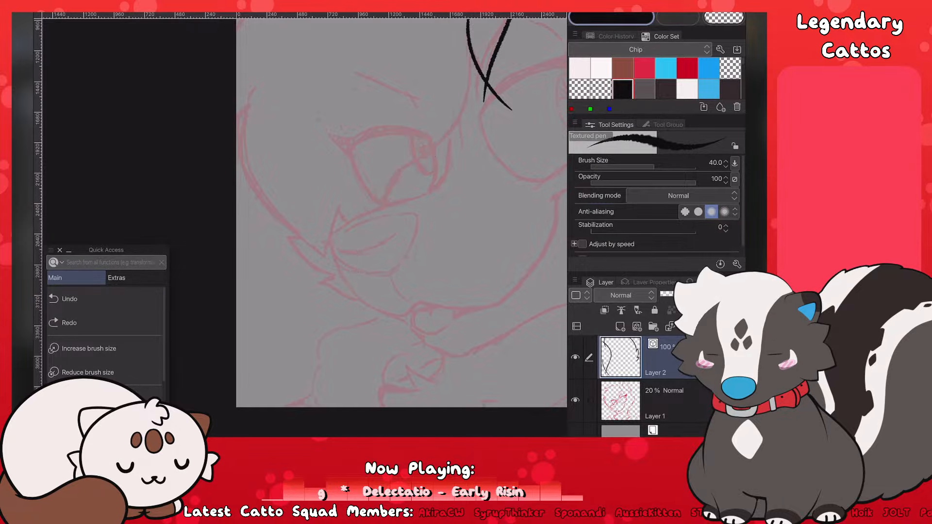
Step: Try only the lower part of the muzzle line across the smaller eye and undo the stroke
left_click_drag(382, 224, 473, 112)
scroll(402, 213, "down", 1)
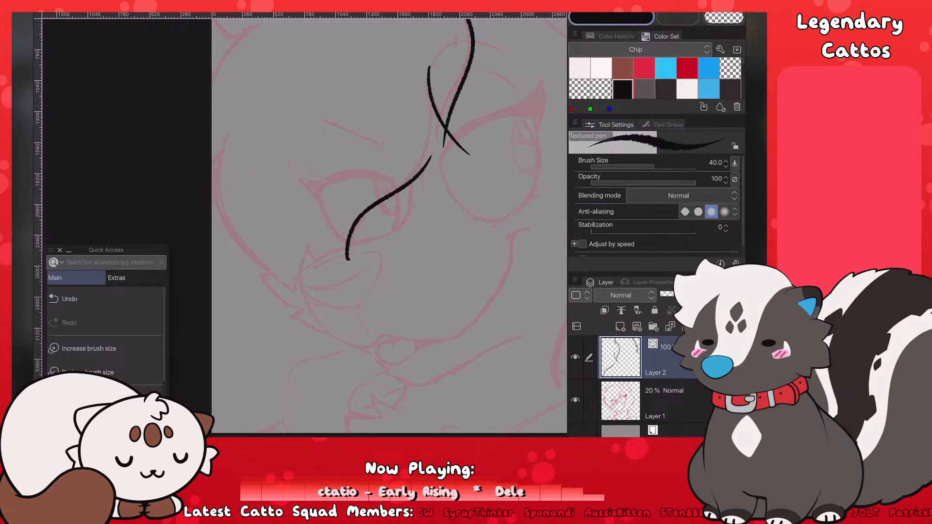
scroll(403, 214, "down", 1)
scroll(403, 214, "up", 1)
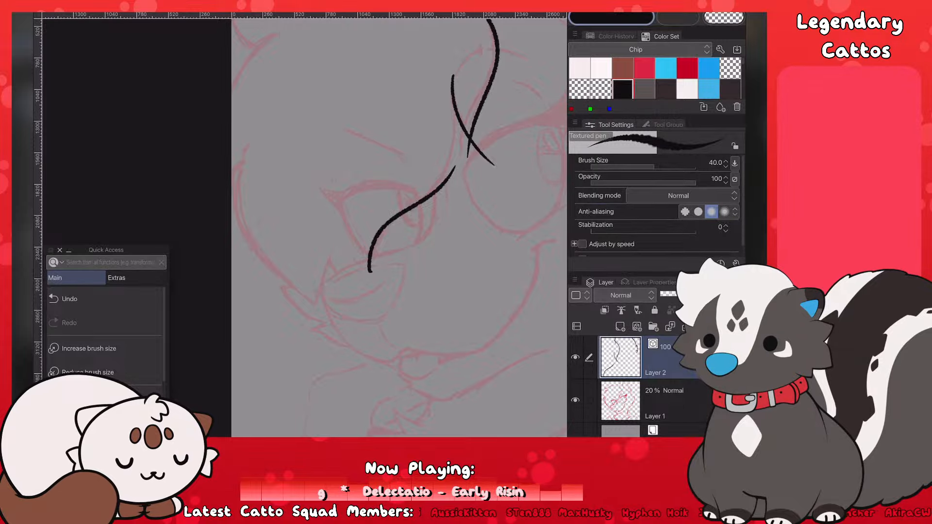
key("ctrl+s")
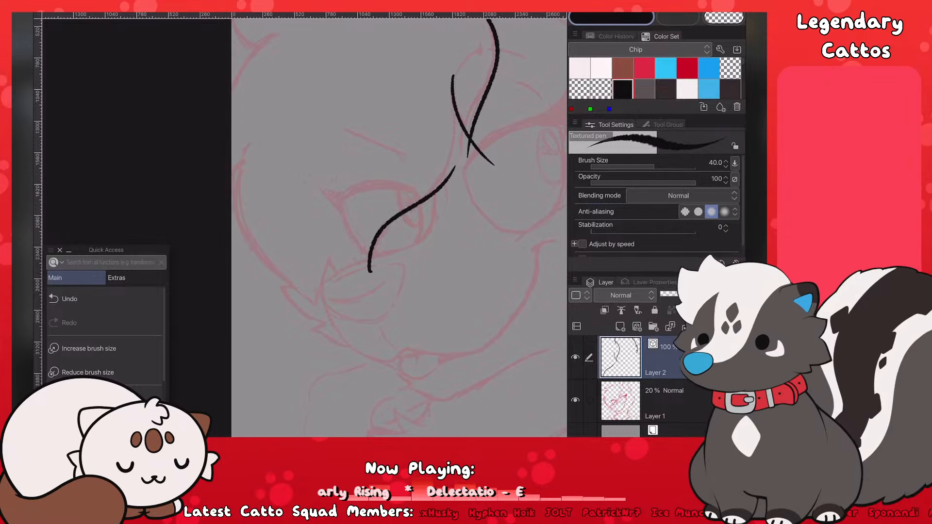
left_click(69, 299)
Step: Try to ink the muzzle line in one upward stroke from above the nose to the short curve between the eyes
left_click_drag(368, 269, 459, 67)
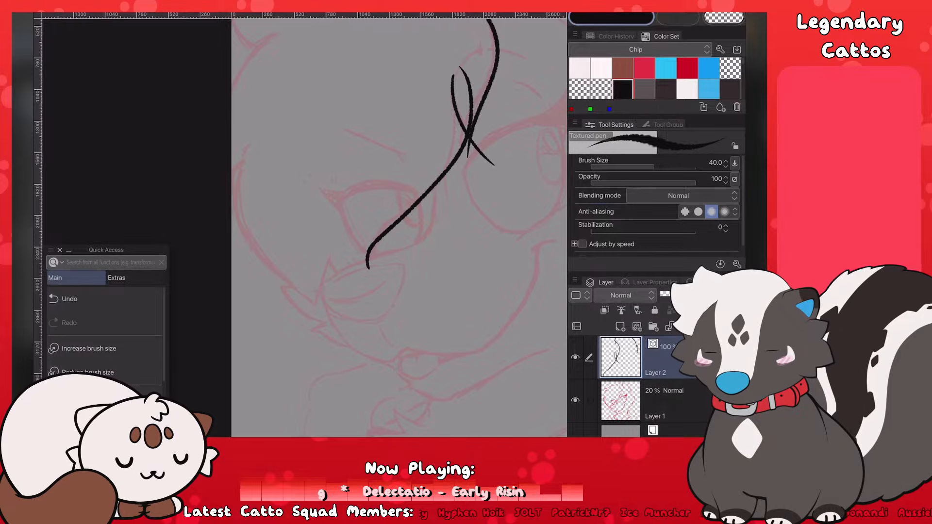
left_click(70, 299)
left_click_drag(369, 268, 461, 124)
left_click(70, 299)
left_click_drag(370, 269, 461, 125)
left_click(69, 300)
left_click(69, 299)
Step: Ink the muzzle line in overlapping strokes from the short curve between the eyes, across the smaller eye, to just above the nose
mouse_move(369, 268)
left_mouse_down()
mouse_move(459, 88)
mouse_move(463, 127)
left_mouse_up()
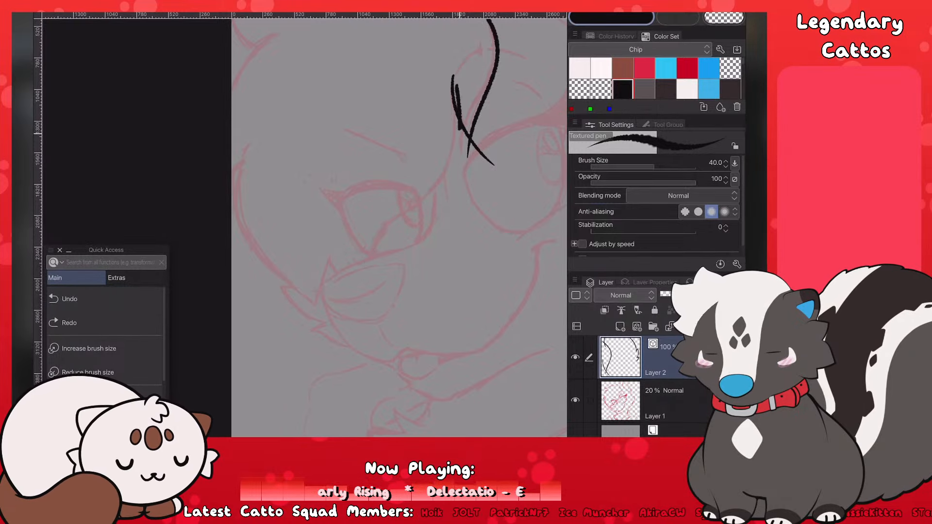
left_click_drag(378, 227, 461, 121)
mouse_move(365, 260)
left_mouse_down()
mouse_move(386, 222)
mouse_move(367, 274)
left_mouse_up()
key("ctrl+z")
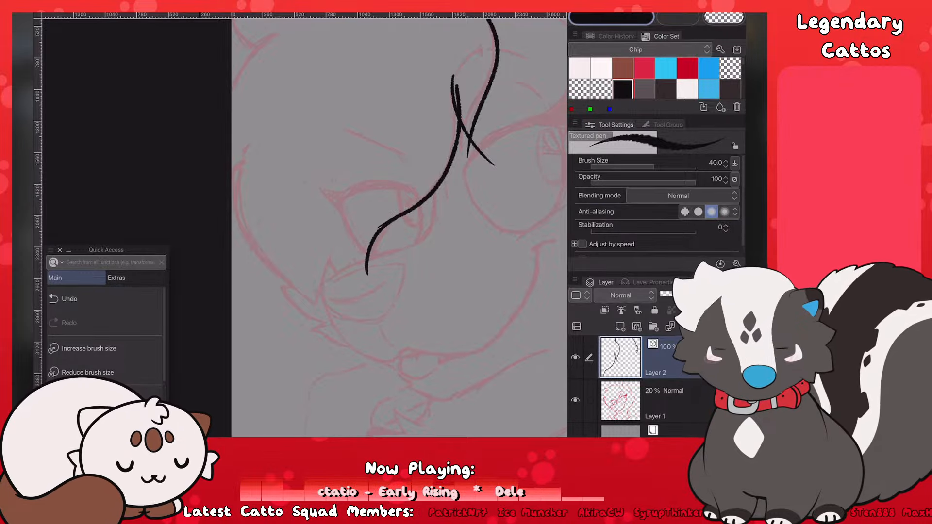
Step: Ink a short curved stroke just outside the lower end of the muzzle line, without a second stroke crossing it
left_click_drag(325, 246, 356, 287)
key("ctrl+z")
mouse_move(325, 245)
left_mouse_down()
mouse_move(357, 287)
mouse_move(318, 310)
left_mouse_up()
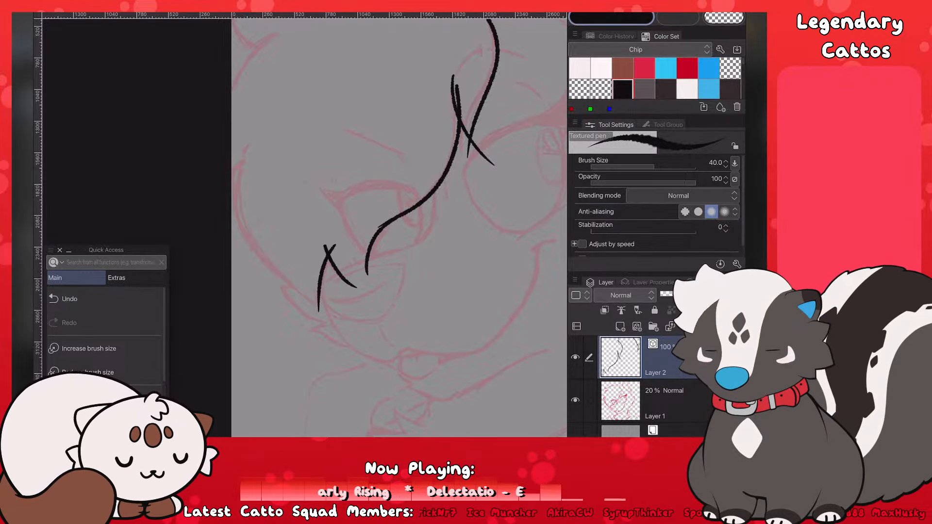
key("ctrl+z")
Step: Ink the hair tuft curves that run off the canvas's left edge, beside the forehead and upper cheek
scroll(437, 238, "down", 5)
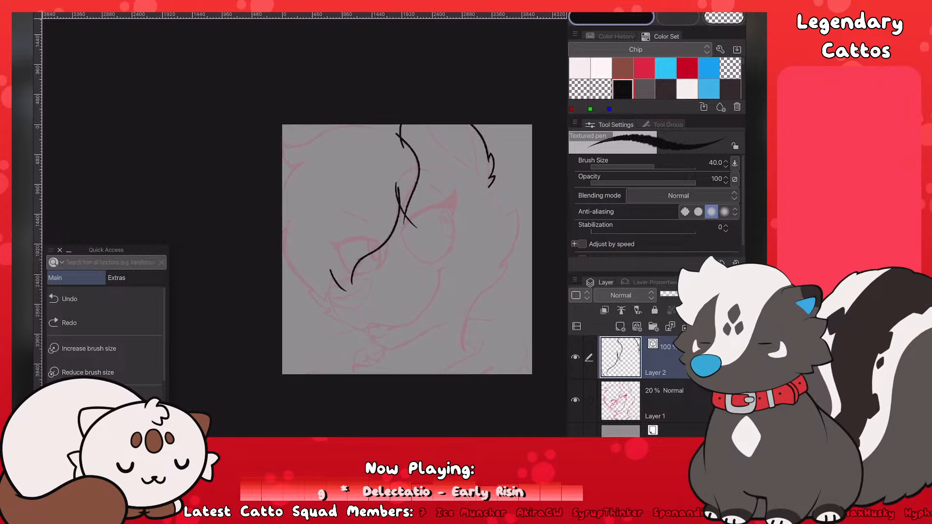
scroll(369, 233, "up", 5)
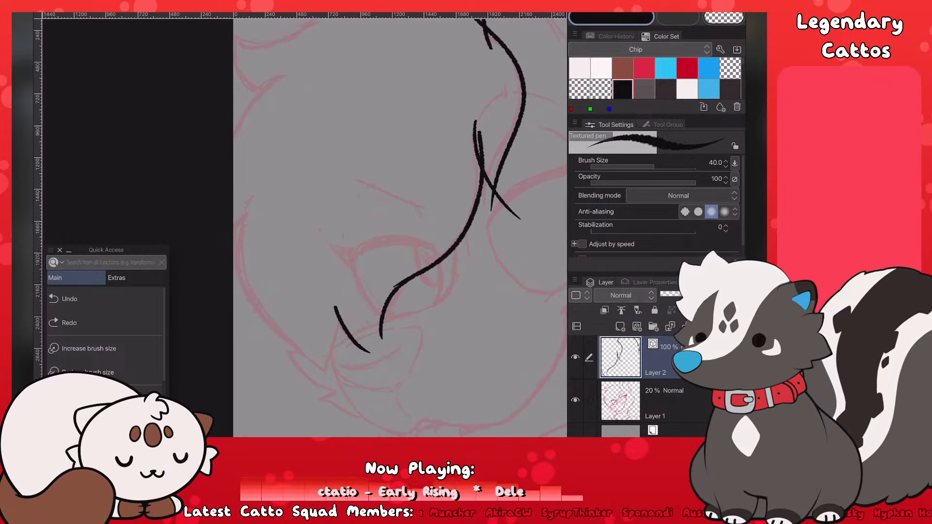
left_click_drag(294, 72, 235, 132)
left_click(69, 299)
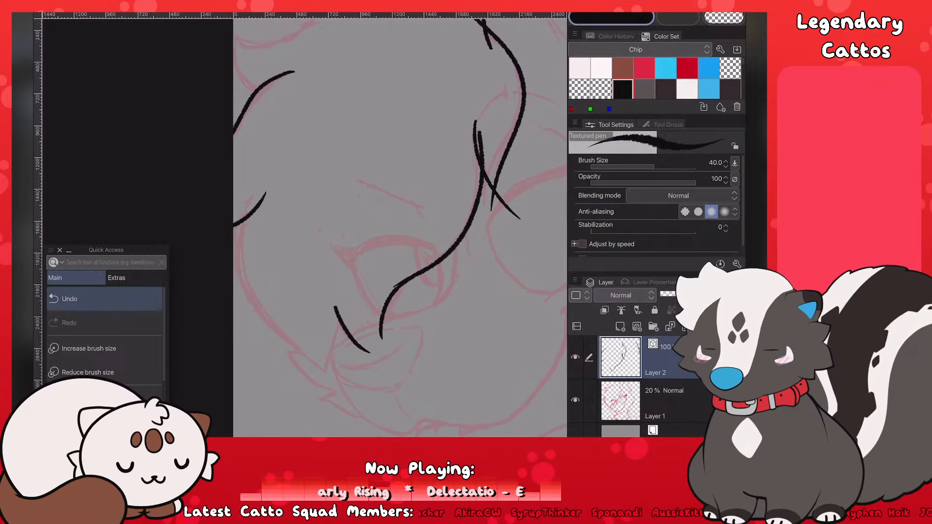
Step: Ink the outer cheek line from the left-edge tuft down to a point near the nose and close it with a stroke through the short curve
mouse_move(250, 198)
left_mouse_down()
mouse_move(235, 223)
mouse_move(264, 336)
mouse_move(349, 384)
left_mouse_up()
left_click(69, 299)
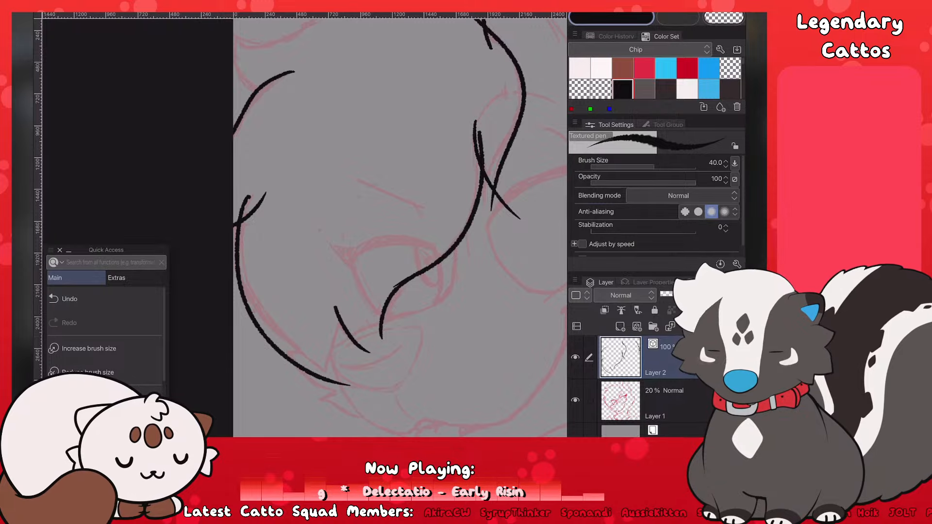
left_click(70, 299)
left_click_drag(252, 198, 337, 363)
left_click(70, 299)
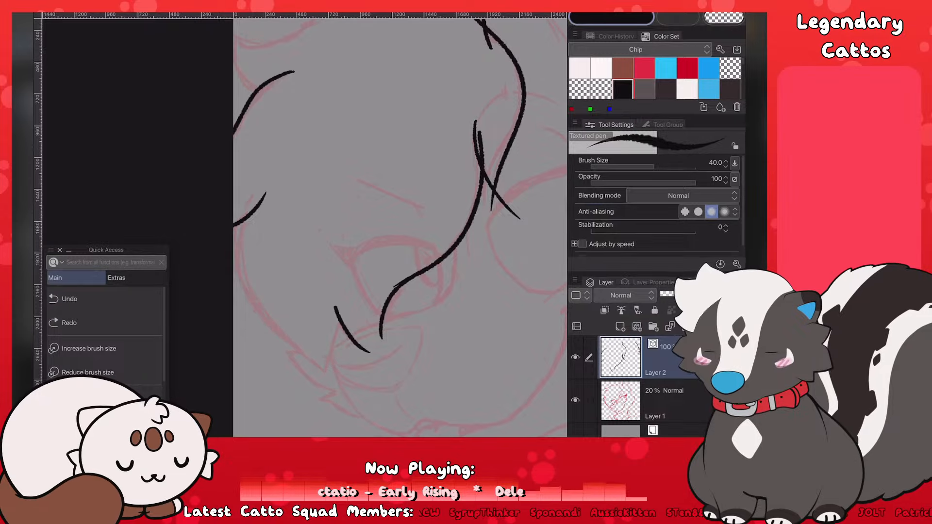
left_click_drag(250, 198, 333, 385)
left_click(70, 299)
left_click_drag(250, 198, 339, 392)
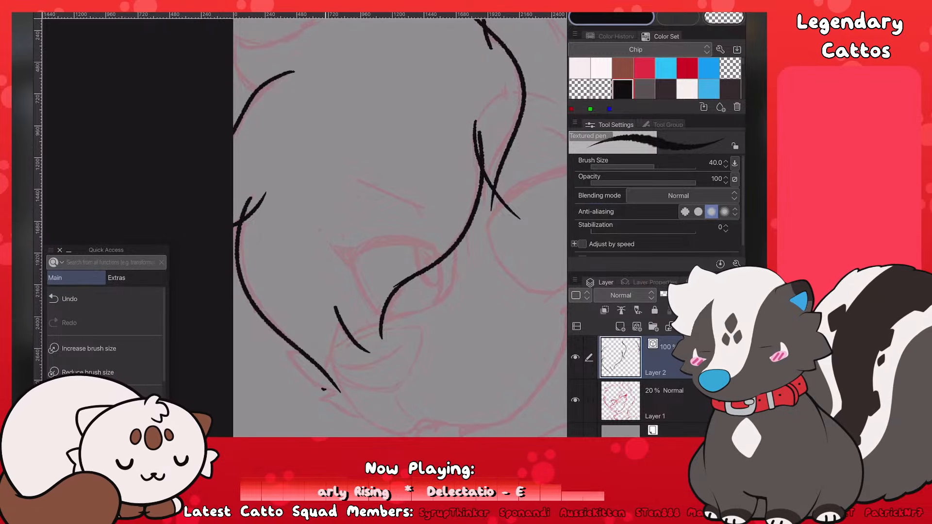
left_click_drag(346, 279, 324, 388)
Step: Ink a small curved tuft line near the canvas's upper-left corner, ending across the upper hair curve
scroll(476, 250, "down", 5)
scroll(475, 250, "up", 2)
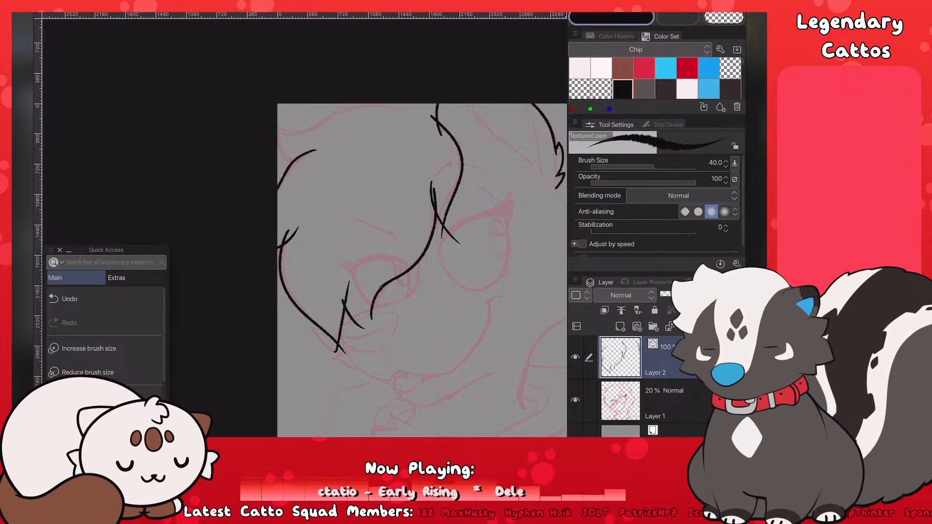
scroll(349, 145, "up", 4)
left_click(70, 299)
left_click_drag(235, 169, 287, 242)
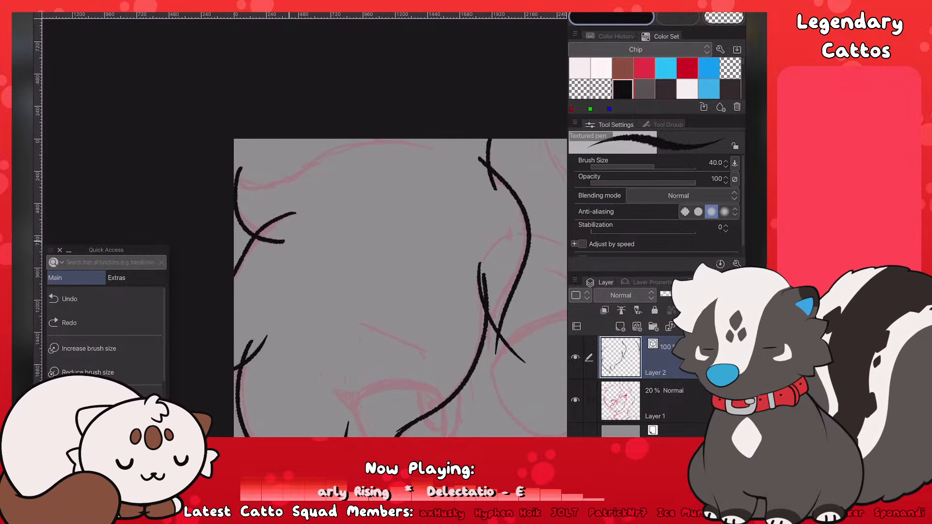
left_click(70, 299)
left_click_drag(243, 165, 286, 237)
left_click(69, 299)
left_click_drag(241, 166, 276, 238)
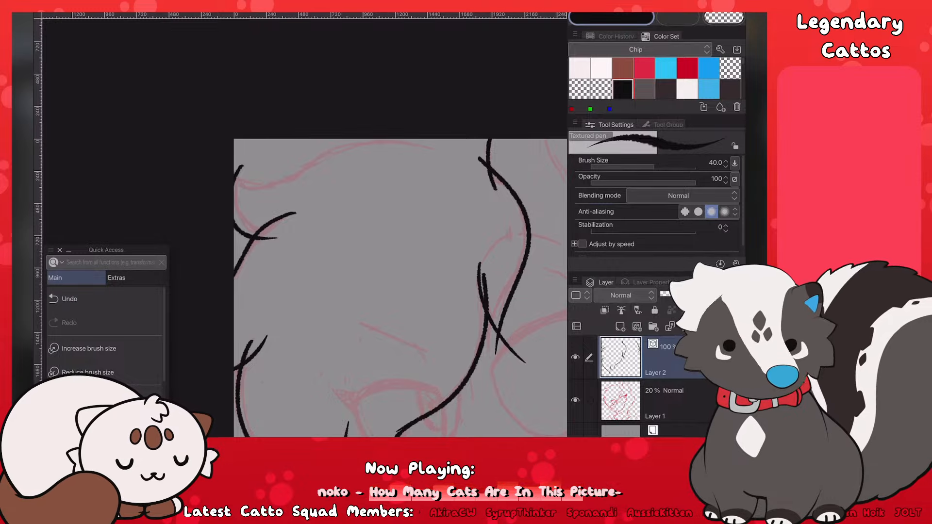
Step: Ink the top hair line from the corner tuft, sweeping up along the sketch to the canvas's upper edge
left_click_drag(238, 167, 346, 146)
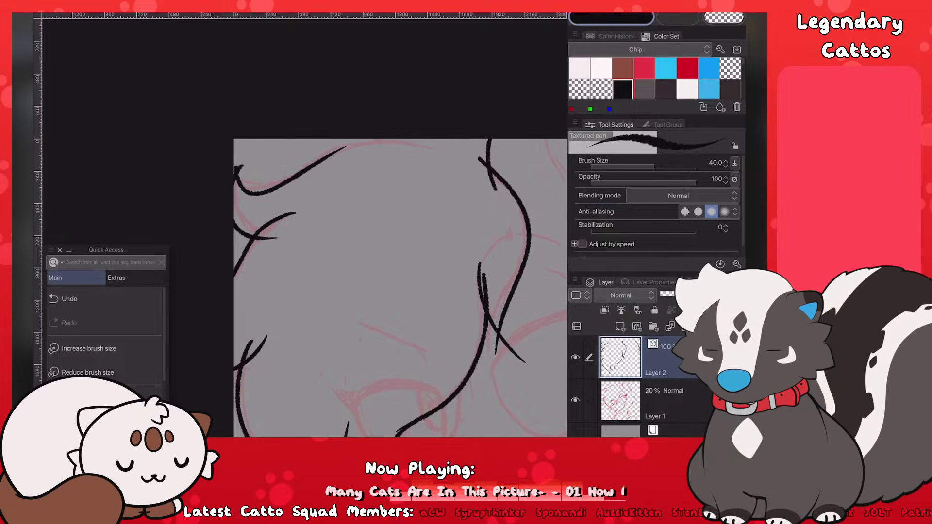
key("ctrl+z")
left_click_drag(238, 167, 416, 146)
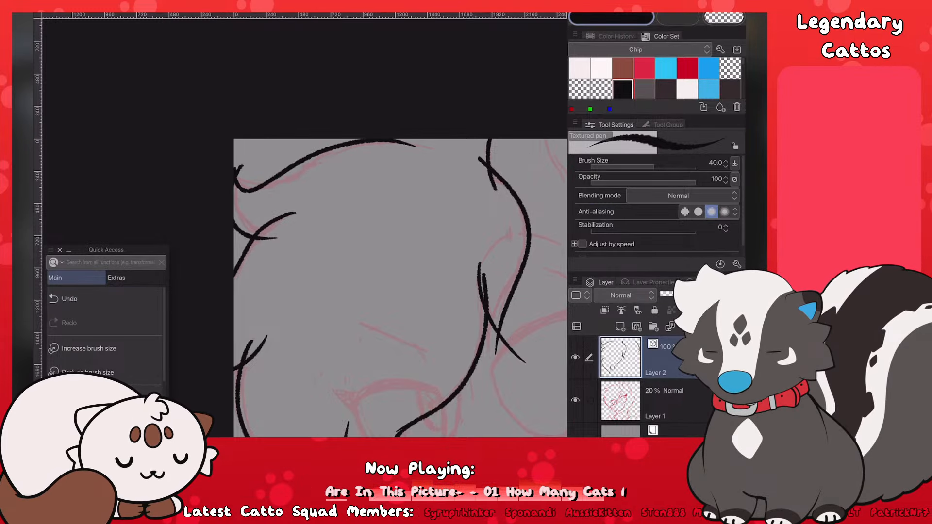
key("ctrl+z")
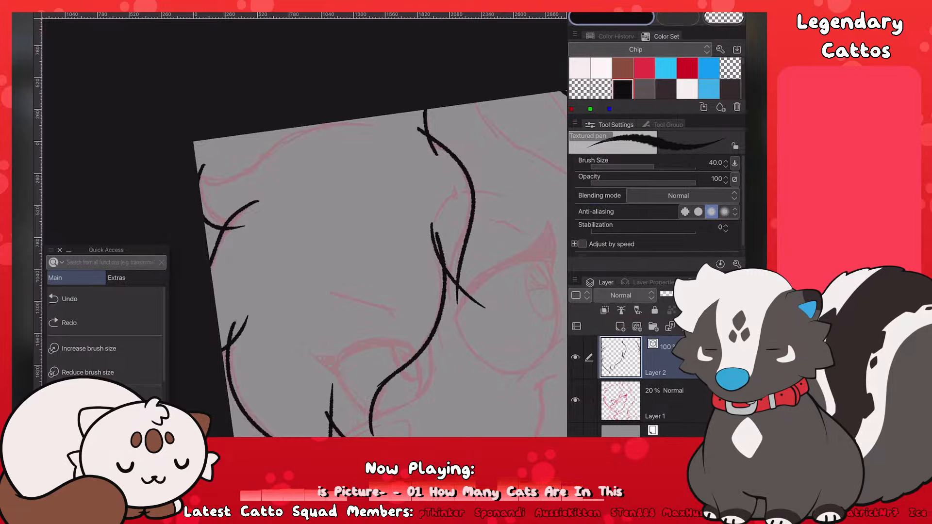
left_click_drag(200, 168, 384, 126)
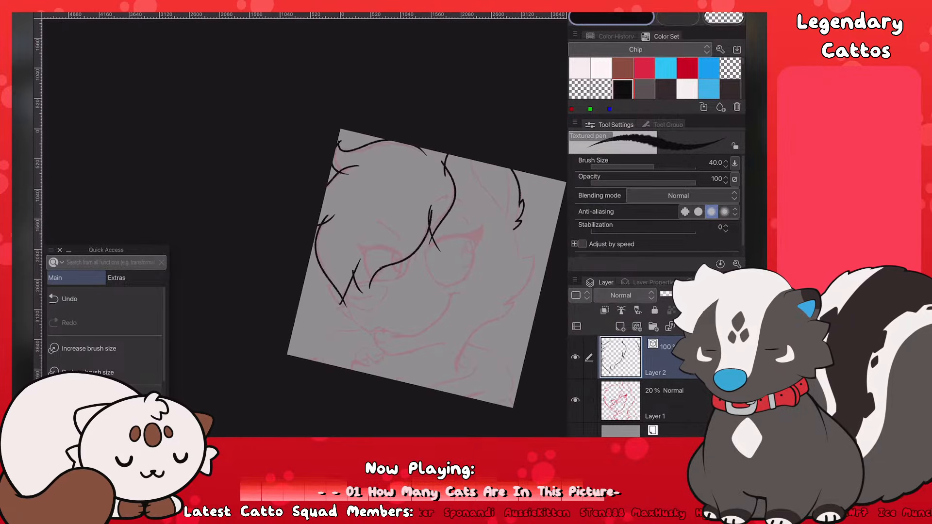
scroll(408, 243, "down", 2)
scroll(350, 260, "up", 3)
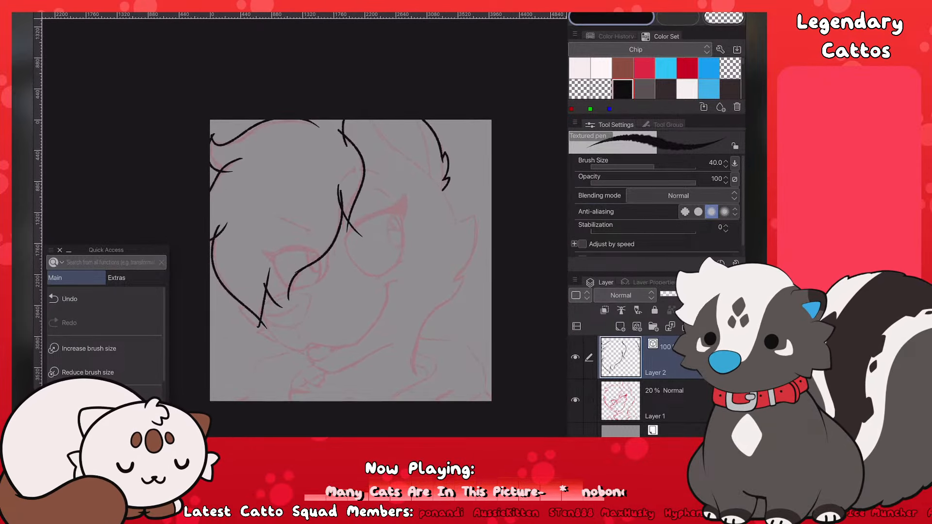
scroll(351, 260, "down", 1)
scroll(389, 256, "up", 1)
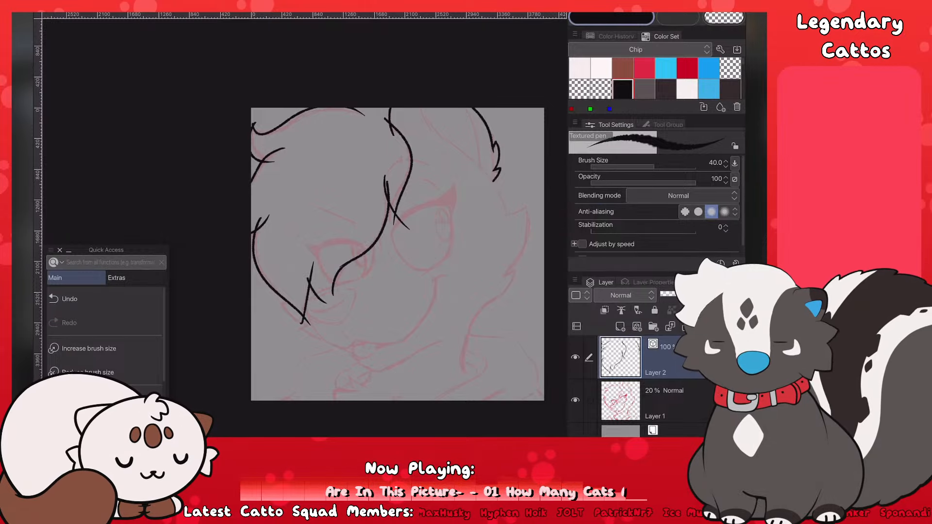
scroll(398, 254, "up", 1)
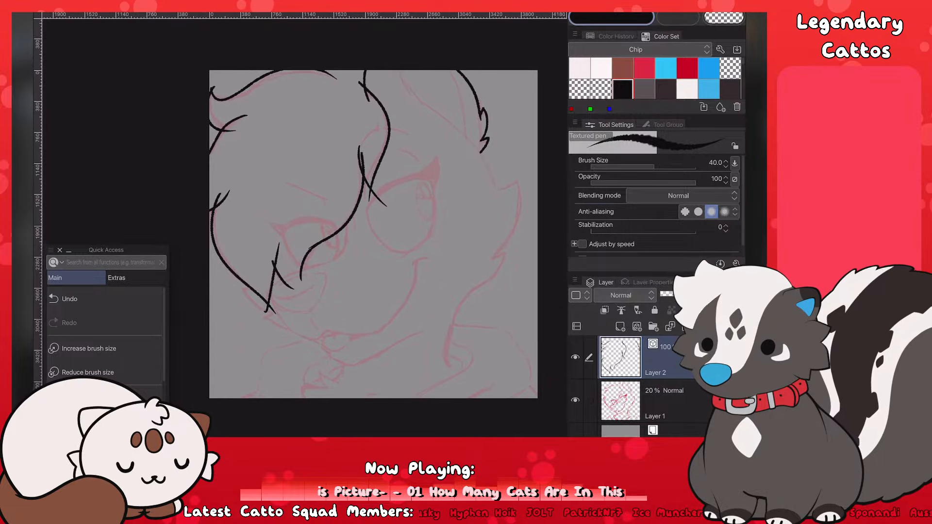
scroll(373, 234, "down", 3)
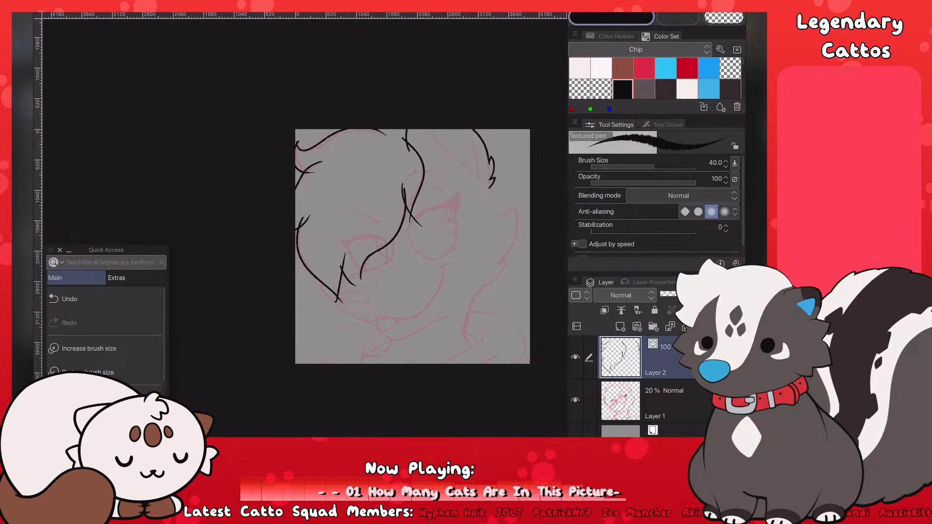
Step: Ink a short curve along the inner side of the smaller eye, beside the muzzle line
scroll(397, 254, "up", 5)
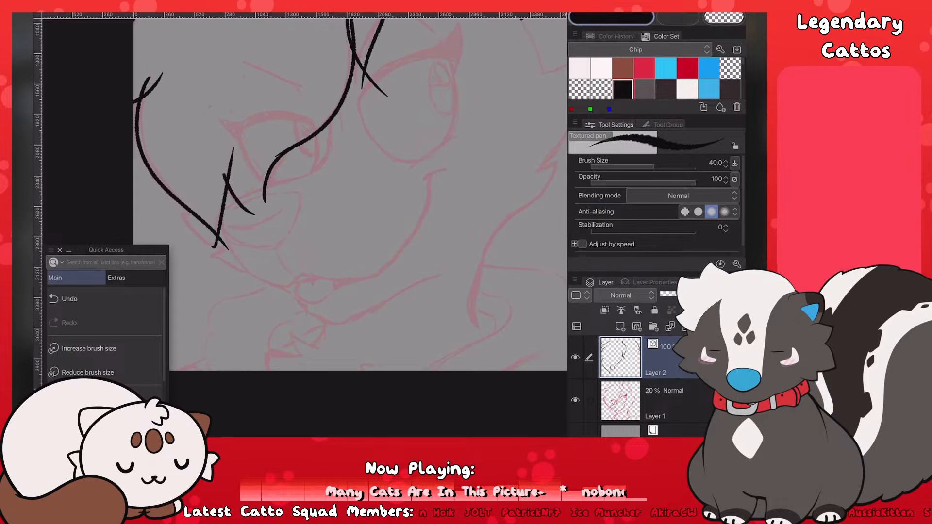
scroll(398, 233, "down", 3)
scroll(442, 272, "up", 4)
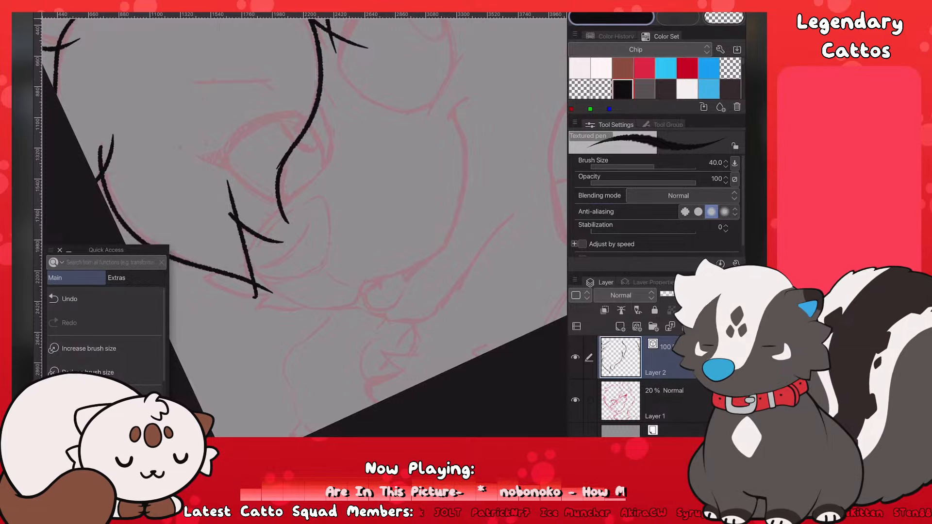
left_click_drag(326, 122, 318, 177)
left_click(69, 299)
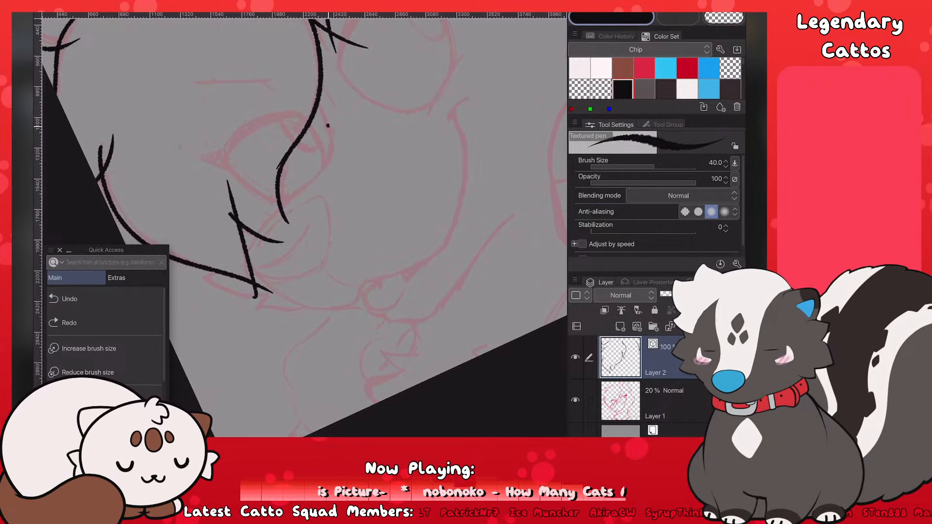
left_click_drag(329, 124, 323, 168)
left_click(70, 299)
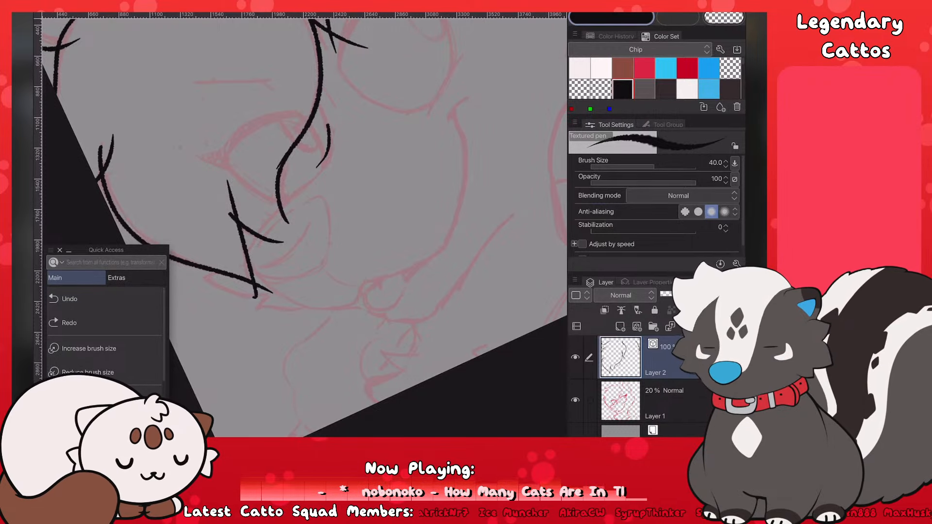
key("ctrl+z")
mouse_move(329, 128)
left_mouse_down()
mouse_move(322, 170)
mouse_move(267, 228)
left_mouse_up()
key("ctrl+z")
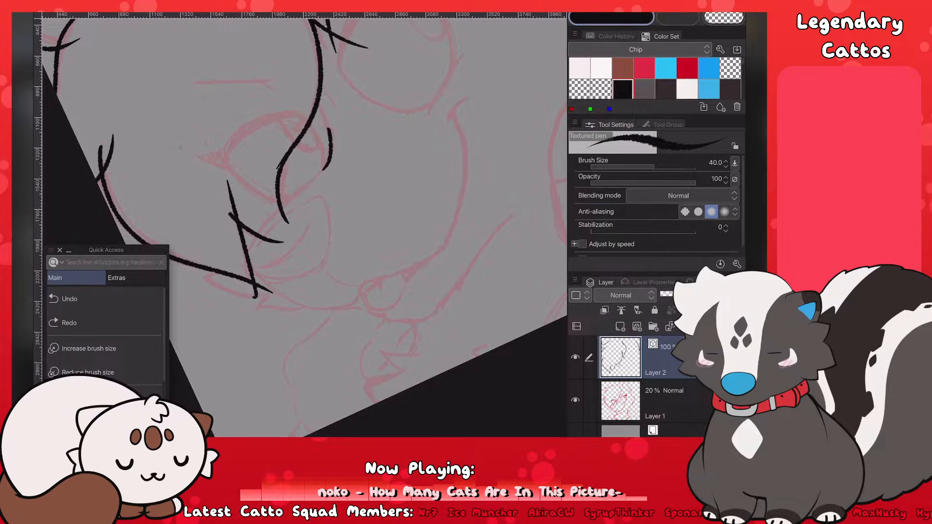
Step: Ink the line under the smaller eye from the short inner curve across the muzzle line to the crossed strokes near the nose
left_click_drag(330, 163, 246, 253)
left_click(69, 299)
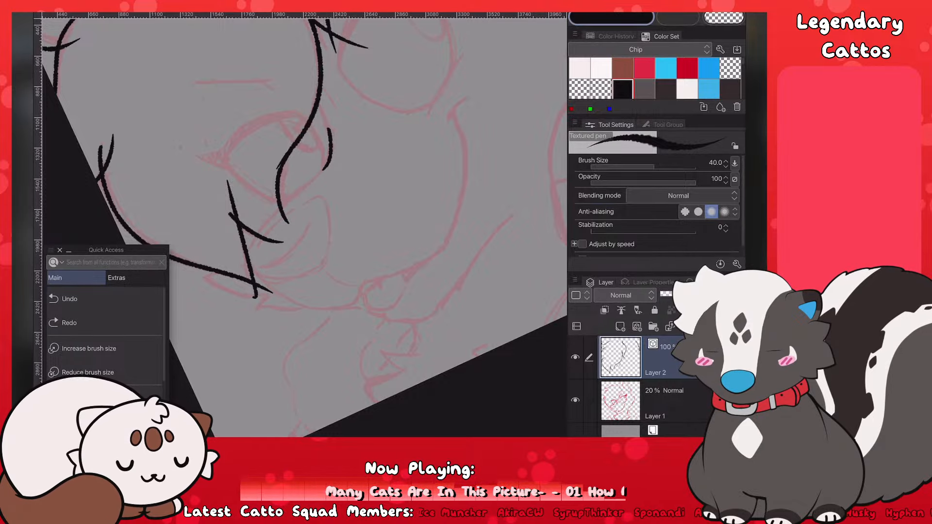
mouse_move(331, 162)
left_mouse_down()
mouse_move(259, 220)
mouse_move(228, 272)
left_mouse_up()
left_click(70, 299)
left_click_drag(332, 161, 248, 252)
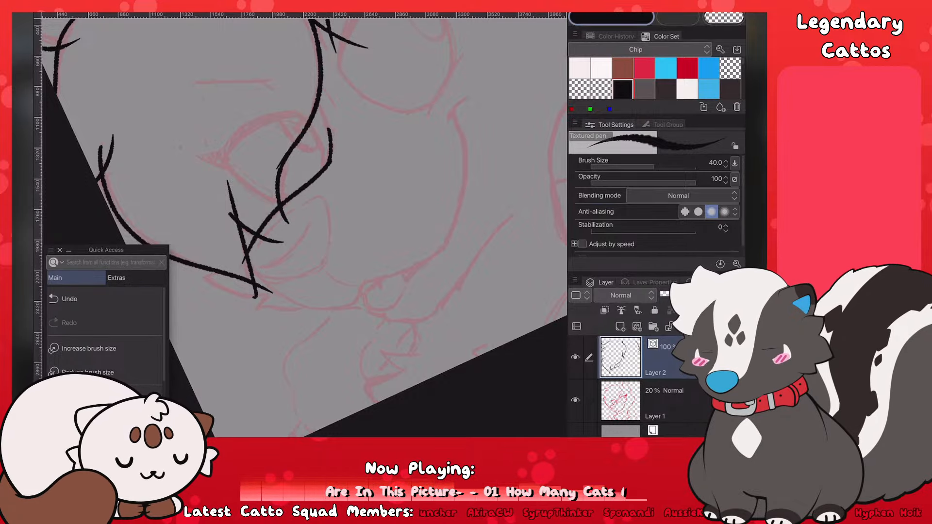
scroll(305, 228, "down", 3)
scroll(404, 175, "down", 2)
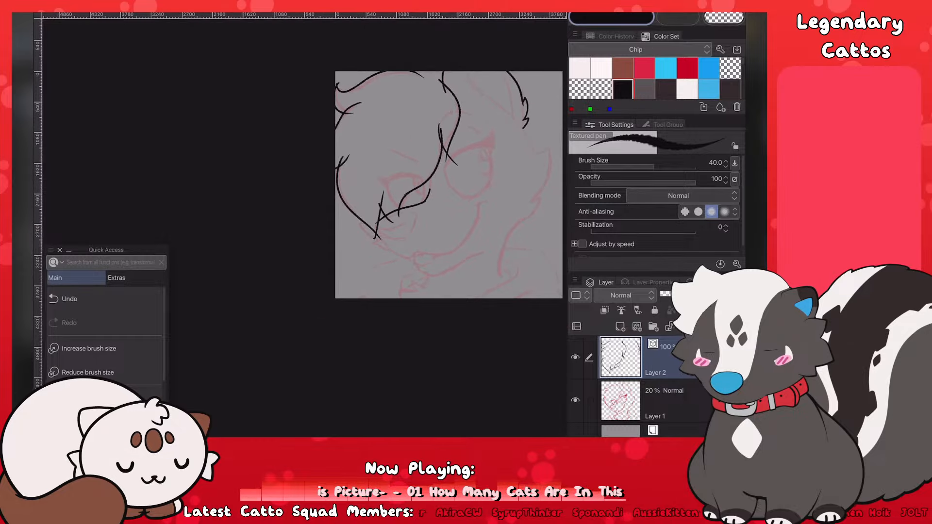
scroll(558, 228, "up", 1)
scroll(412, 169, "down", 1)
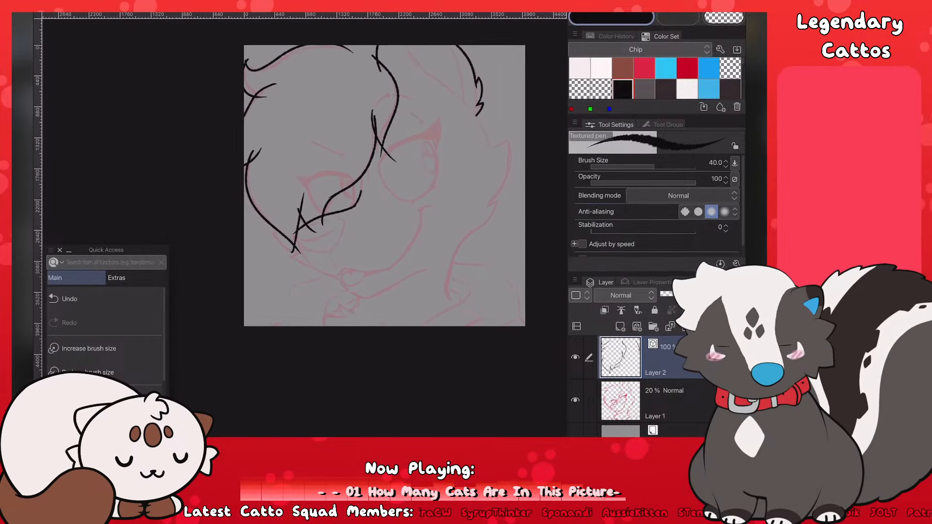
scroll(466, 221, "up", 2)
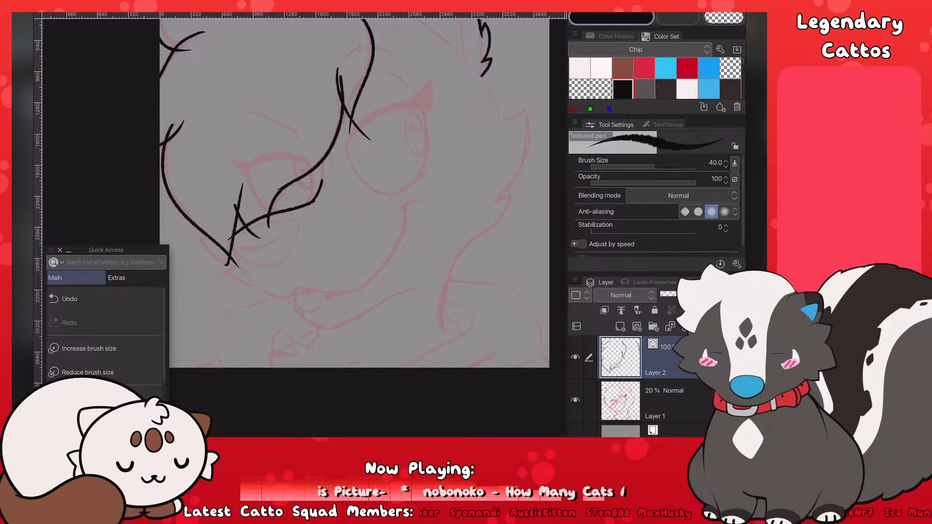
scroll(355, 194, "down", 3)
scroll(376, 189, "up", 3)
scroll(372, 204, "down", 1)
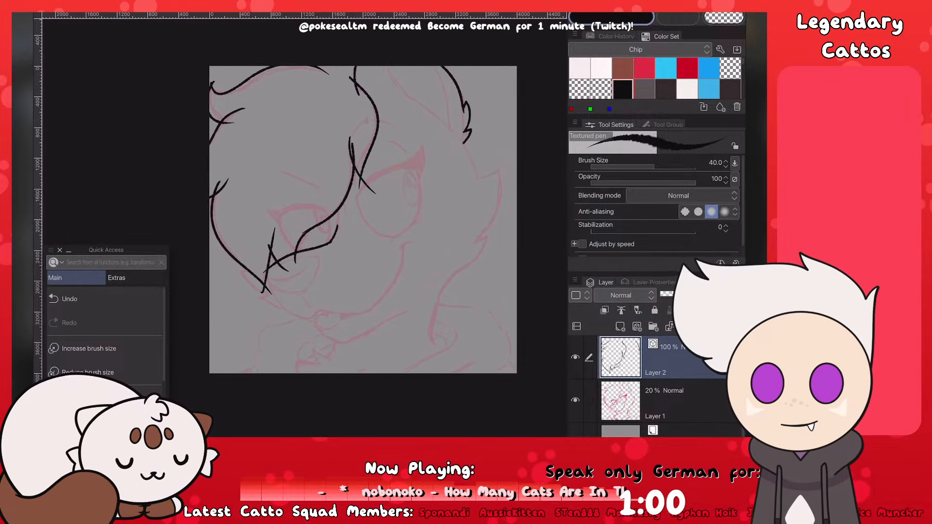
Step: Ink the ear's inner side from the canvas's upper edge down to the base of the ear
scroll(370, 218, "up", 4)
scroll(340, 218, "down", 2)
scroll(340, 218, "up", 3)
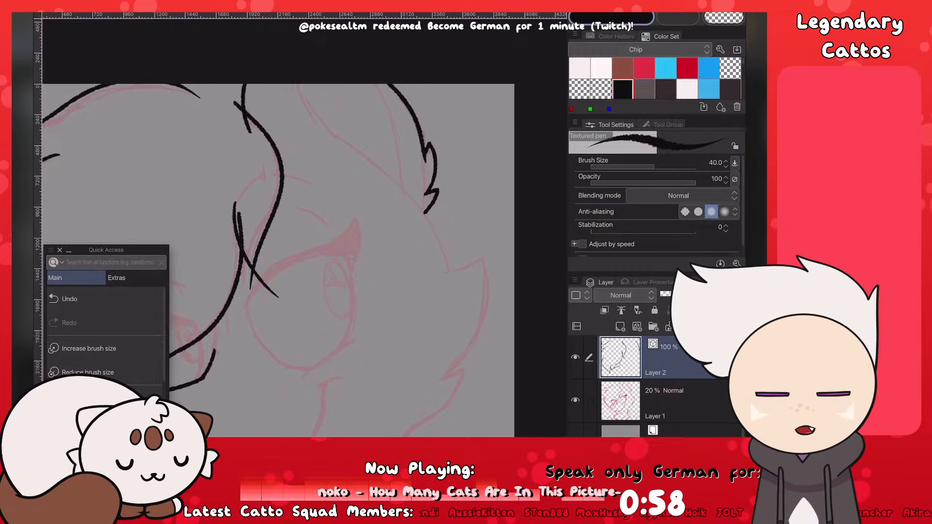
left_click_drag(299, 84, 326, 127)
mouse_move(300, 86)
left_mouse_down()
mouse_move(336, 156)
mouse_move(426, 226)
left_mouse_up()
key("ctrl+z")
Step: Ink the head outline from the ear's base, past the ear fur, curving down toward the cheek beside the larger eye
mouse_move(333, 133)
left_mouse_down()
mouse_move(454, 296)
mouse_move(426, 227)
mouse_move(438, 272)
left_mouse_up()
key("ctrl+z")
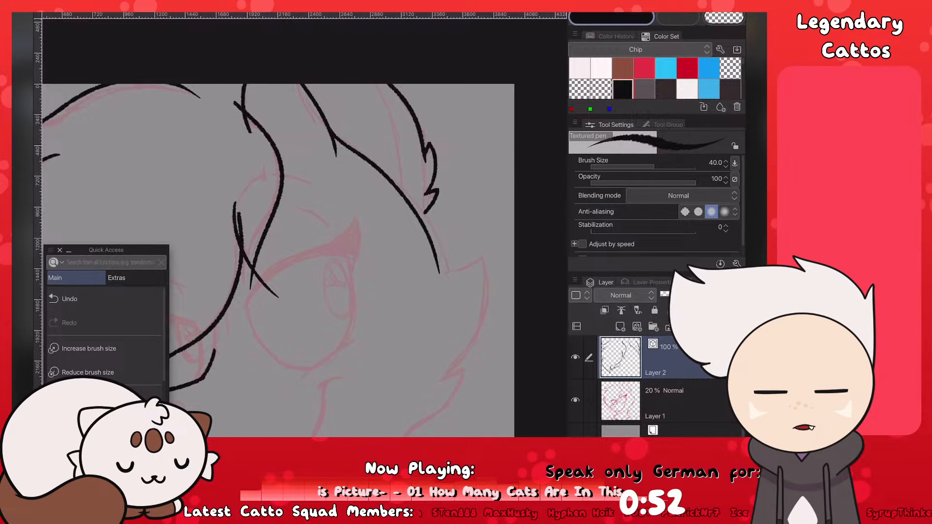
key("ctrl+z")
left_click_drag(333, 132, 456, 297)
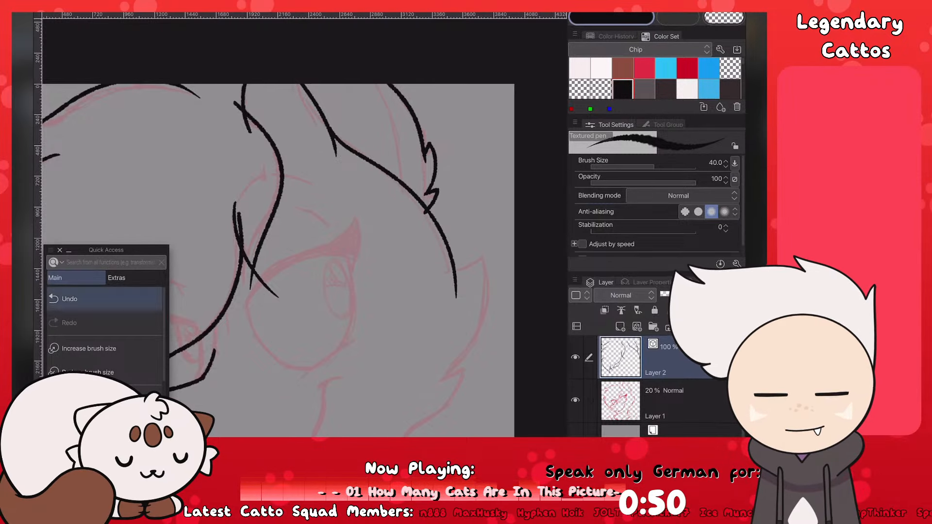
key("ctrl+z")
left_click_drag(333, 132, 461, 306)
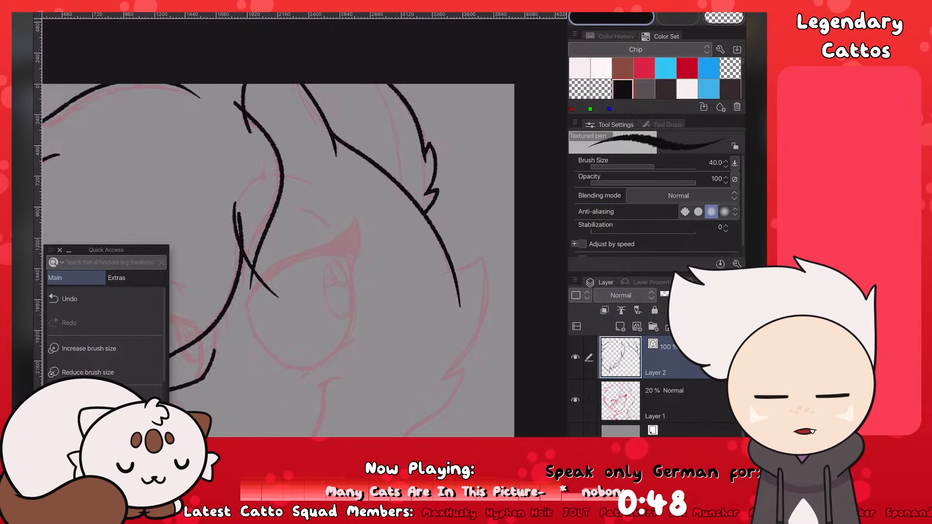
key("ctrl+z")
left_click_drag(333, 132, 447, 302)
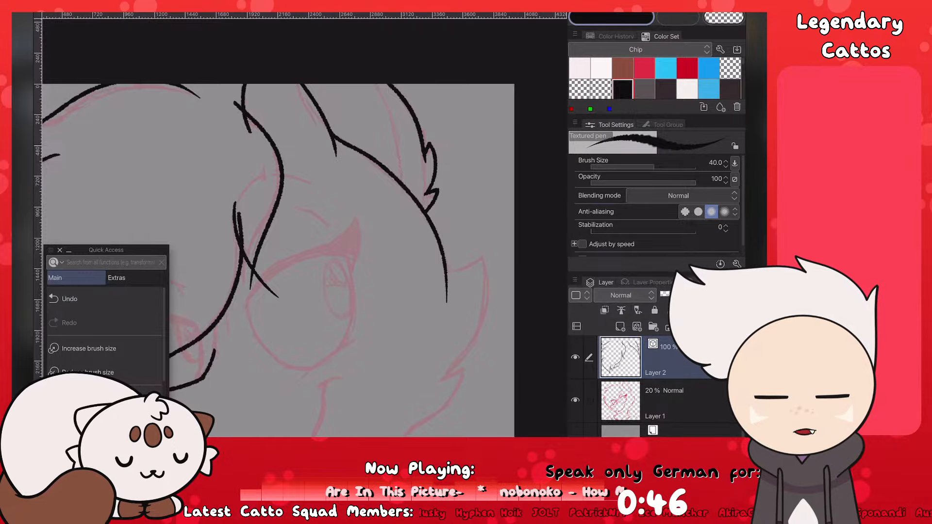
Step: Ink the short upper curve of the cheek tuft outward from the end of the head outline
left_click_drag(445, 267, 494, 253)
scroll(310, 242, "down", 3)
scroll(311, 243, "up", 3)
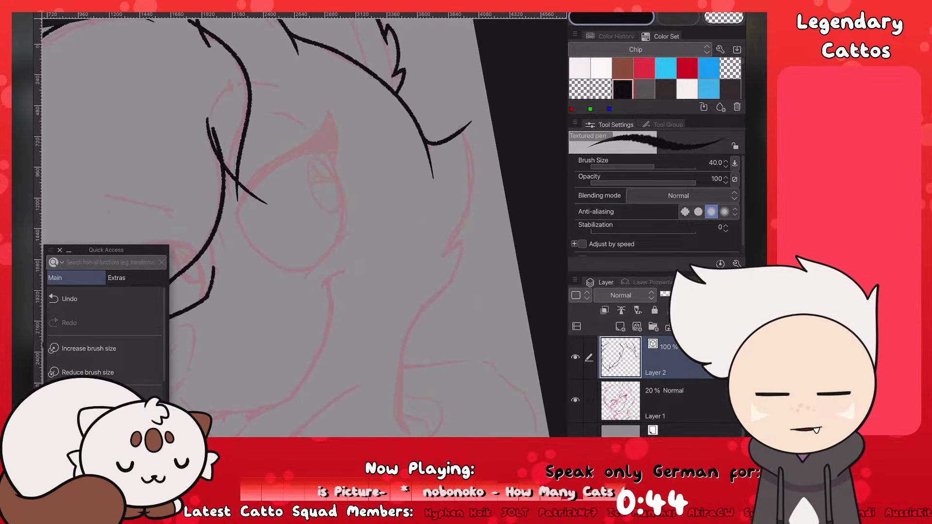
Step: Ink the outer curve of the cheek fur from the first tuft's tip down and inward past the next notch
key("ctrl+z")
mouse_move(468, 122)
left_mouse_down()
mouse_move(437, 280)
mouse_move(449, 269)
left_mouse_up()
key("ctrl+z")
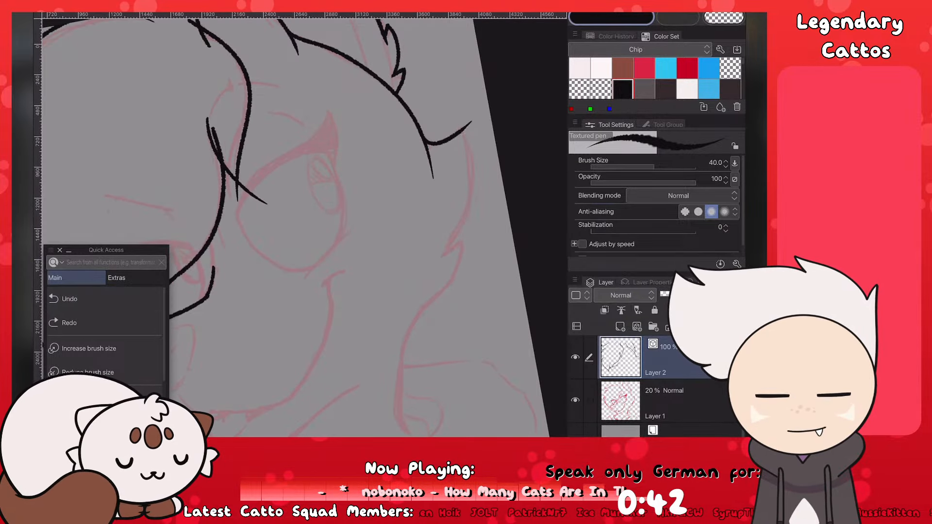
left_click_drag(468, 121, 415, 287)
key("ctrl+z")
left_click_drag(468, 124, 430, 281)
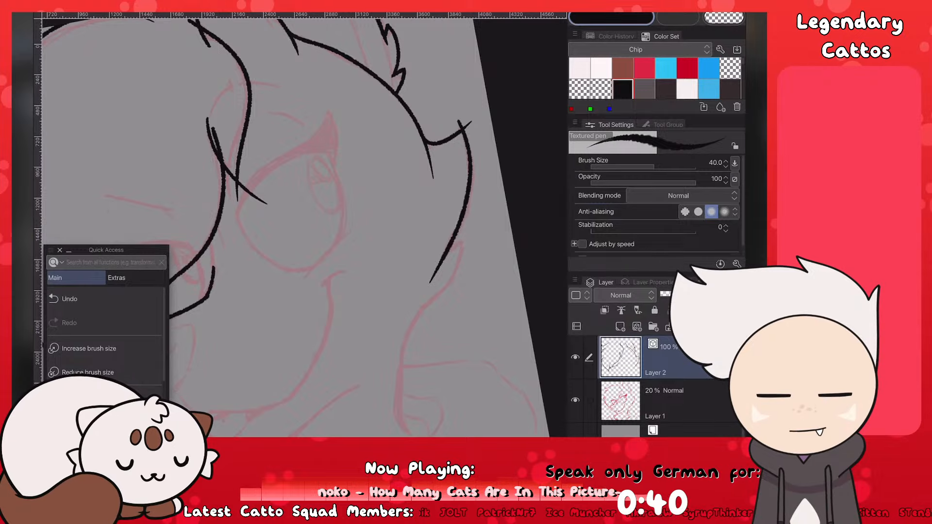
Step: Ink the second cheek tuft from its tip at the notch, including the short curve below it heading toward the neck
scroll(291, 223, "down", 3)
scroll(291, 223, "up", 2)
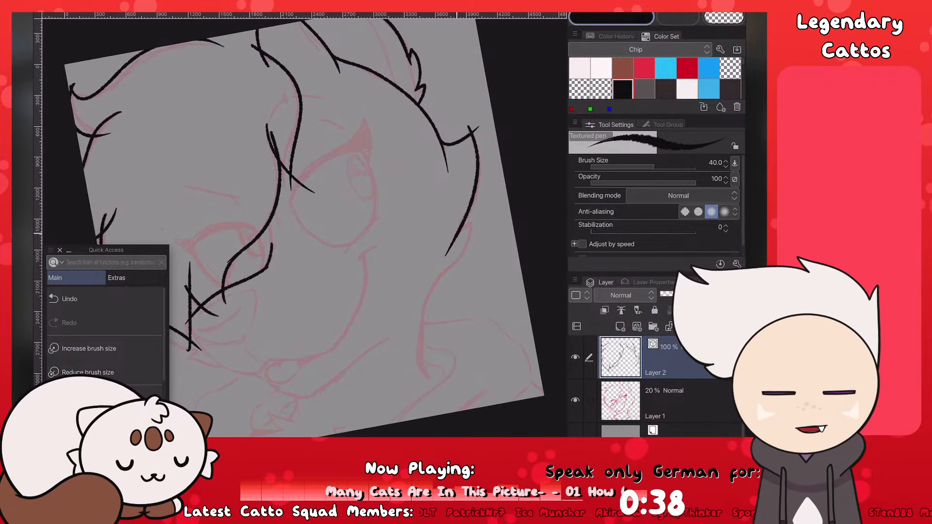
left_click_drag(471, 217, 430, 301)
key("ctrl+z")
key("ctrl+z")
left_click_drag(472, 216, 423, 305)
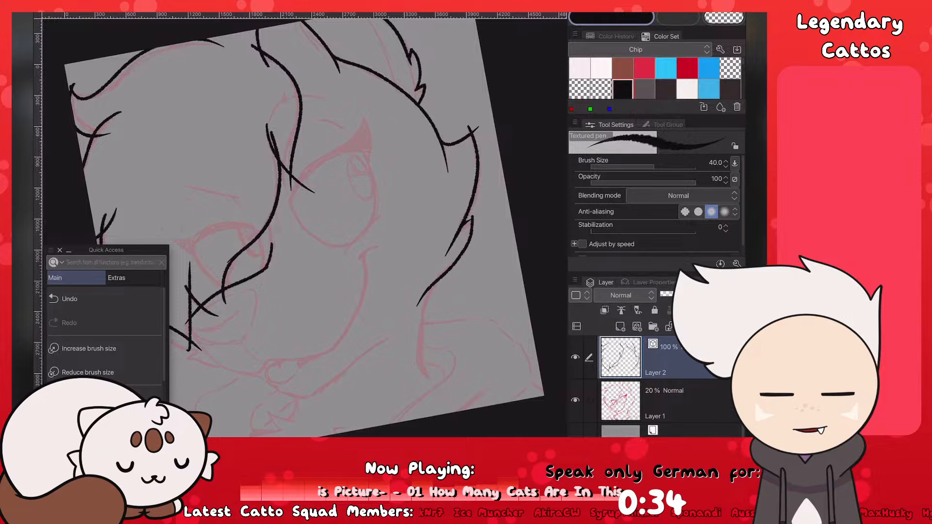
left_click(70, 299)
left_click_drag(472, 217, 423, 301)
left_click(69, 299)
left_click_drag(472, 217, 427, 303)
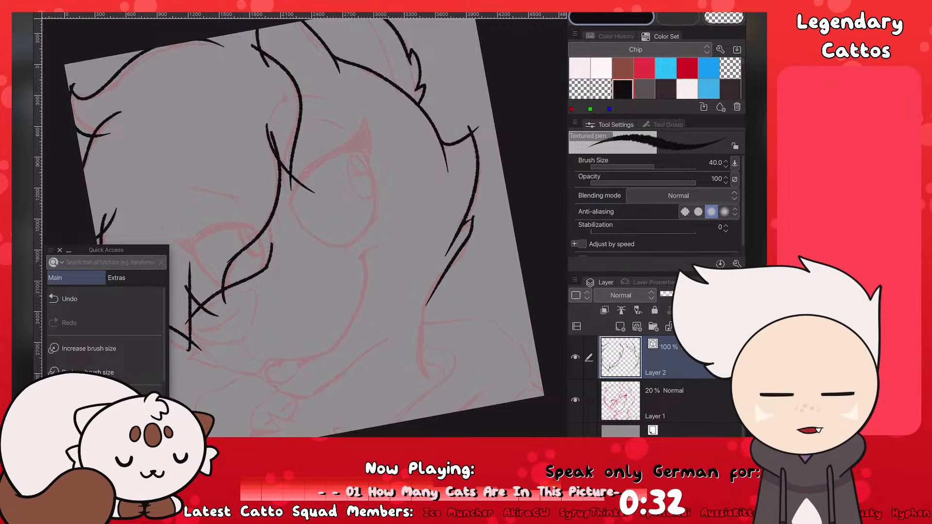
key("ctrl+z")
scroll(495, 264, "up", 5)
left_click_drag(456, 186, 440, 260)
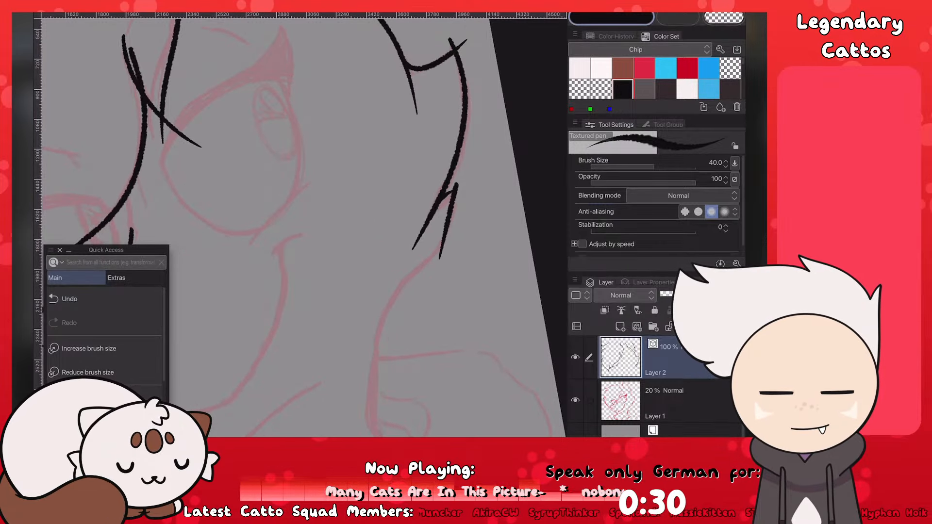
left_click(69, 299)
mouse_move(456, 186)
left_mouse_down()
mouse_move(429, 270)
mouse_move(390, 323)
left_mouse_up()
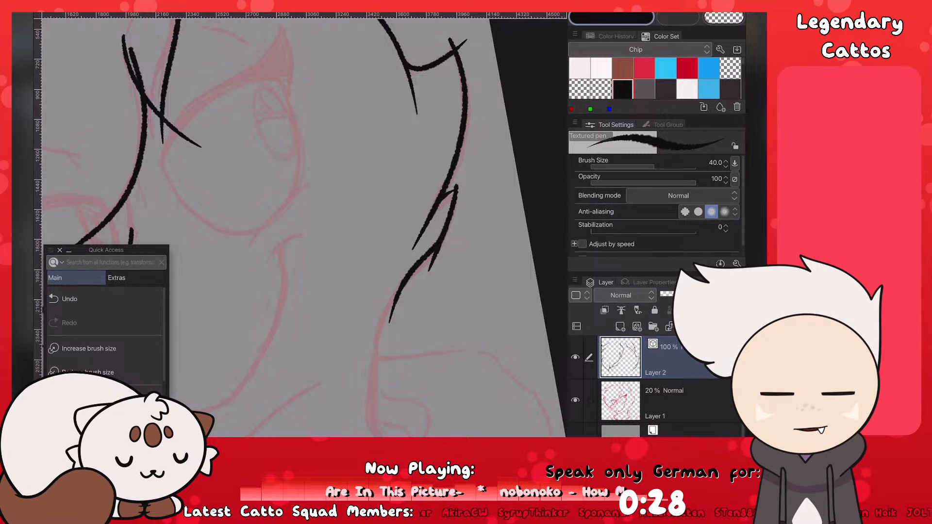
Step: Redraw the curve below the second cheek tuft as a smooth line reaching down to the top of the neck
scroll(305, 224, "down", 5)
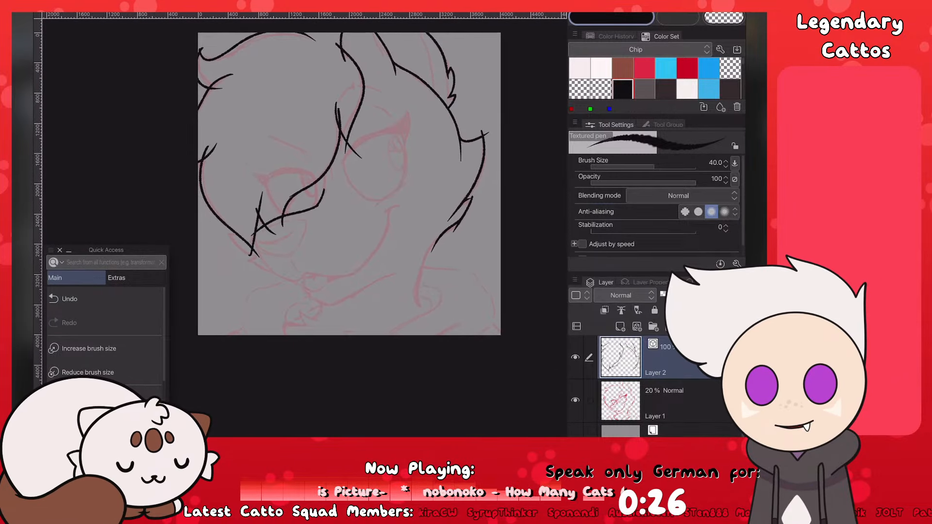
scroll(356, 204, "up", 3)
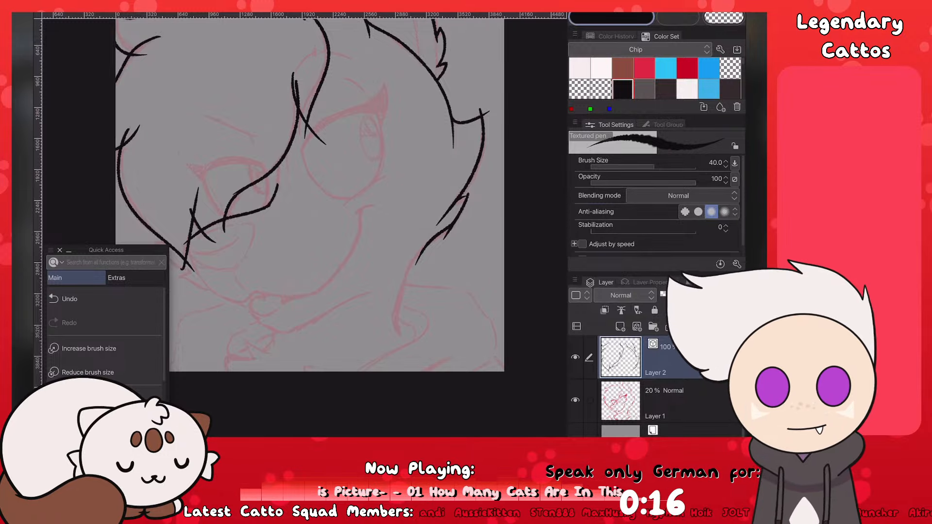
scroll(301, 194, "up", 3)
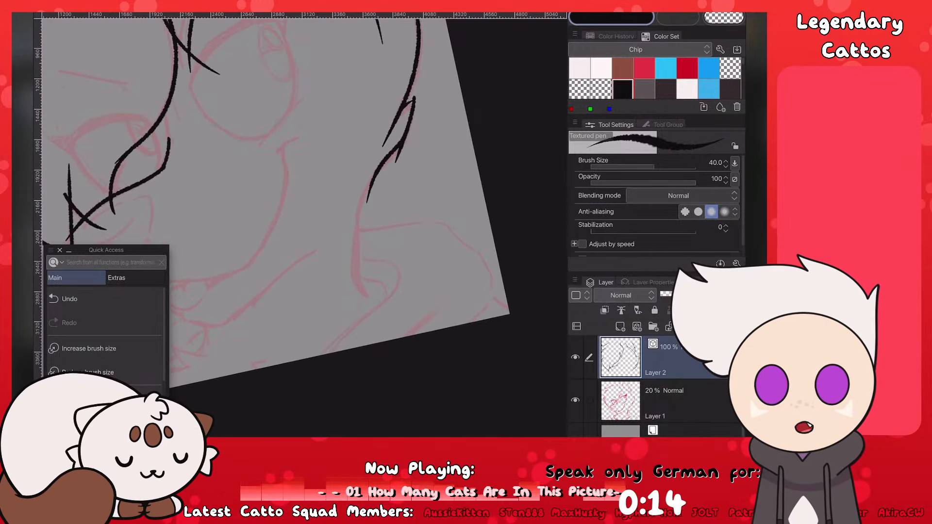
left_click(579, 295)
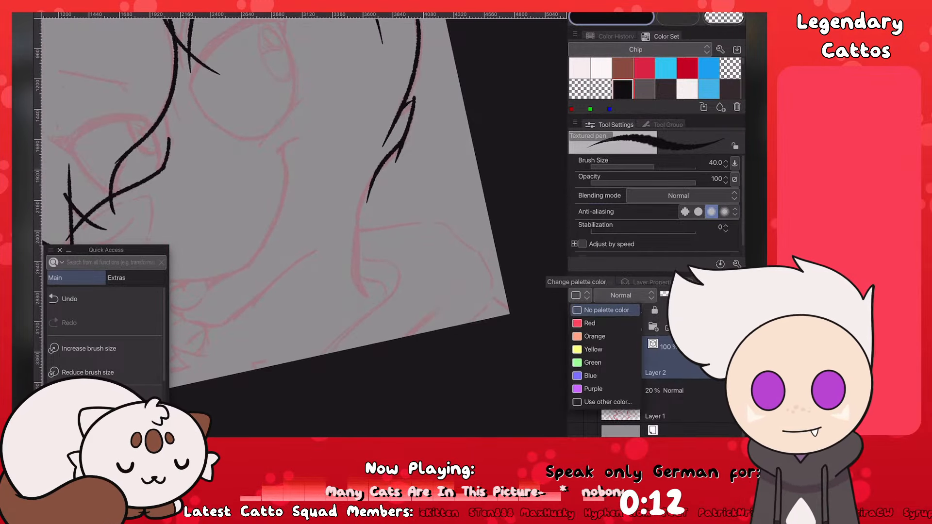
key("Escape")
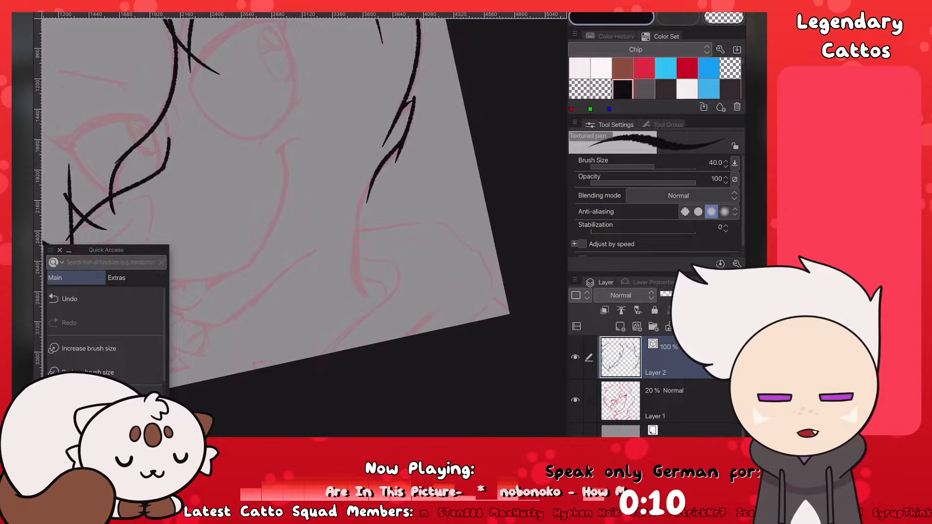
key("ctrl+z")
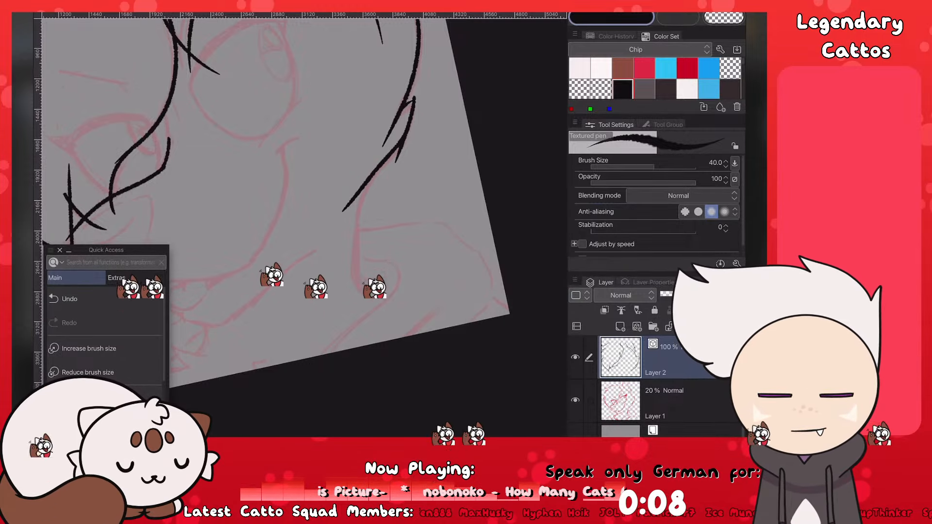
key("ctrl+y")
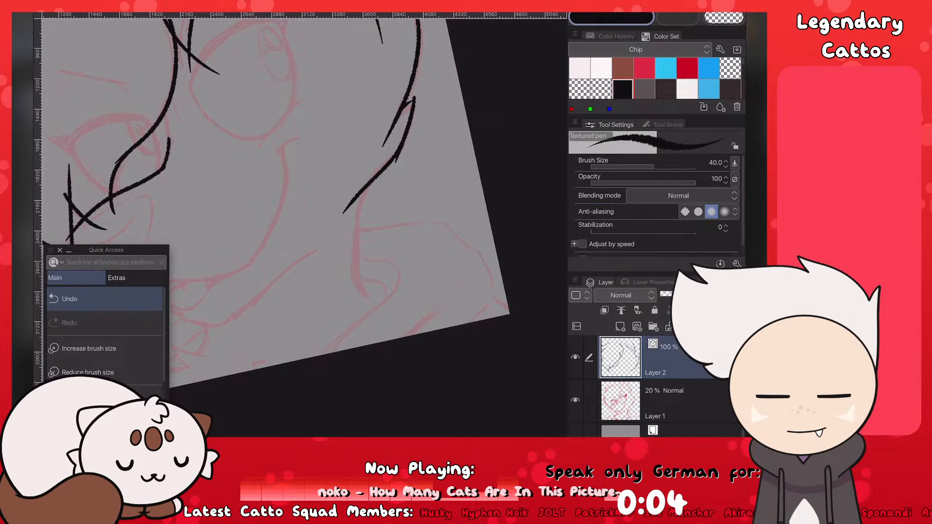
key("ctrl+z")
left_click_drag(403, 140, 351, 247)
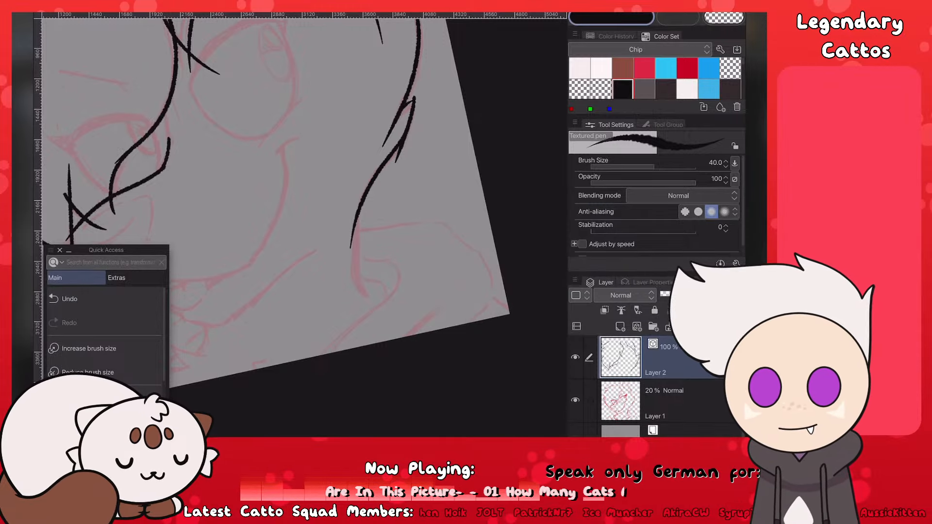
Step: Ink the back of the neck from the end of the cheek curve down to where the collar sketch begins
left_click_drag(360, 213, 363, 308)
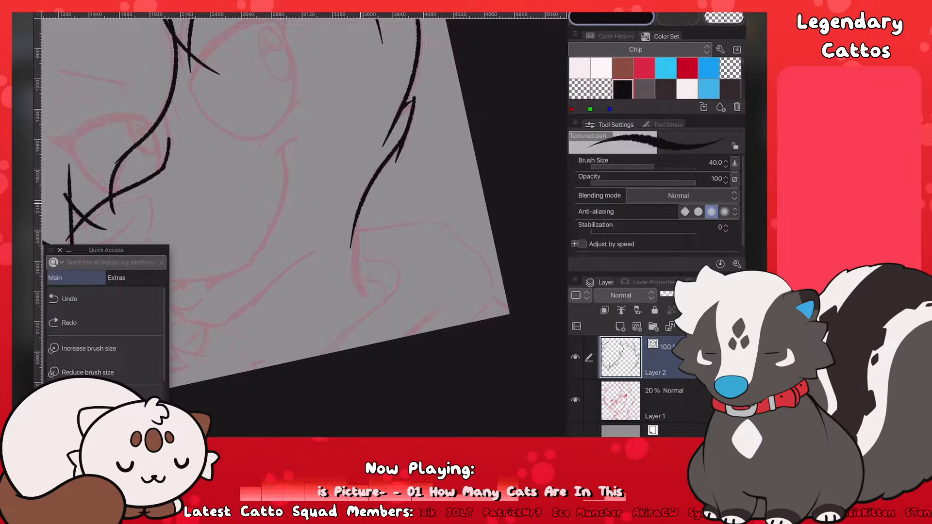
key("ctrl+z")
left_click_drag(351, 233, 363, 297)
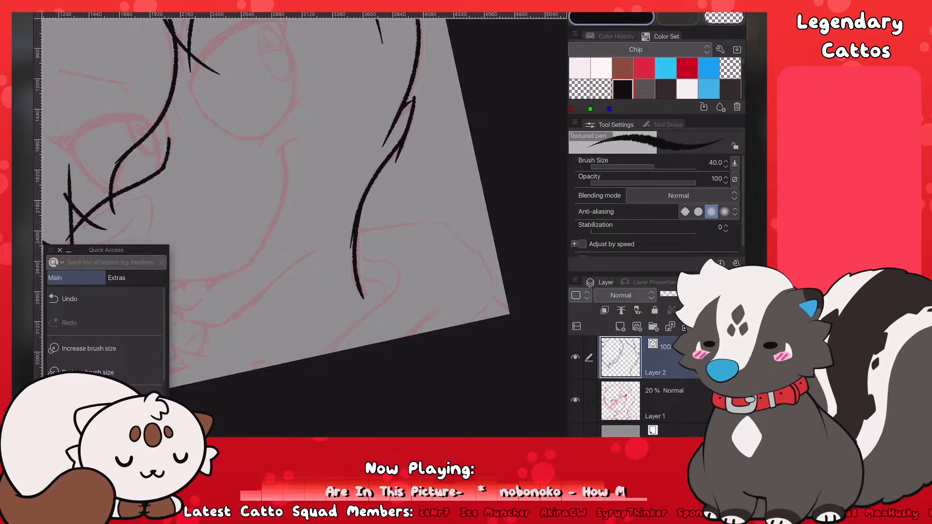
scroll(304, 224, "down", 3)
scroll(481, 146, "up", 4)
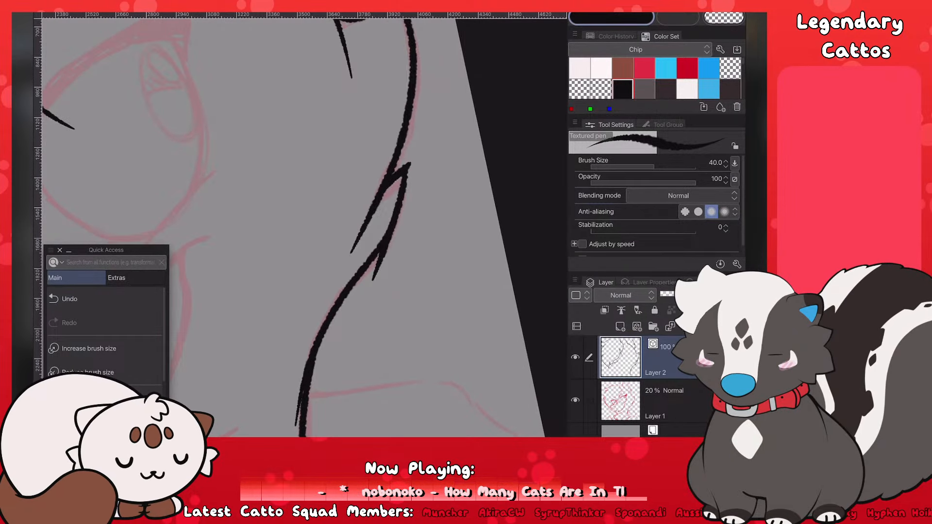
scroll(272, 223, "down", 4)
scroll(301, 214, "up", 3)
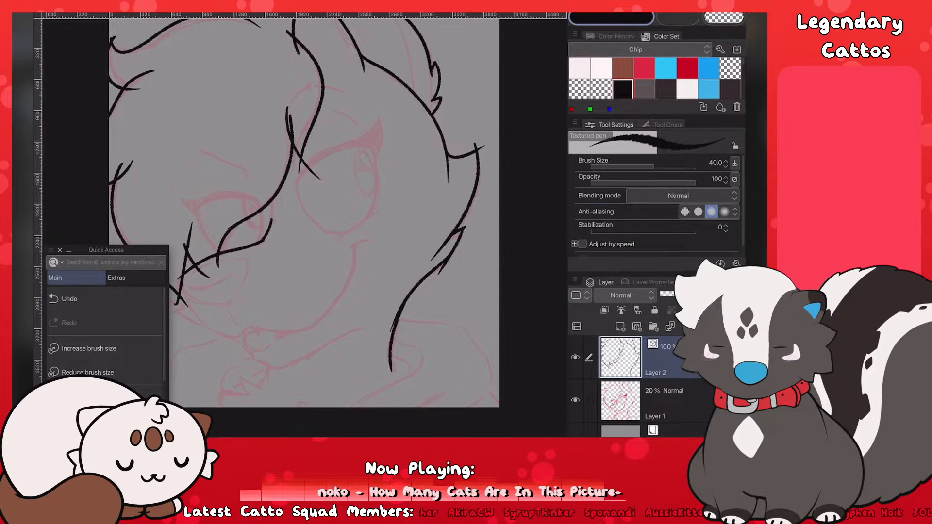
key("ctrl+z")
Step: Ink the front of the muzzle from the crossed strokes near the nose, curving down to the lip notch
scroll(340, 209, "down", 3)
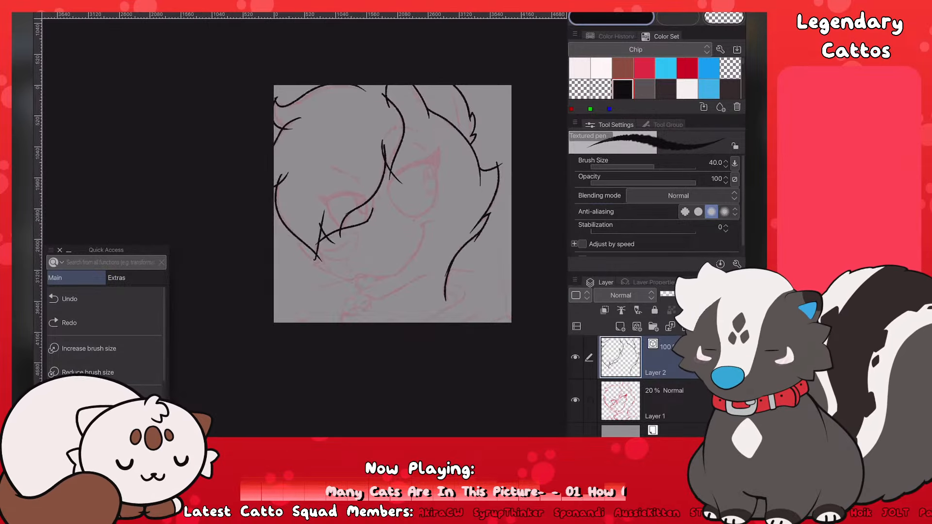
scroll(311, 208, "up", 4)
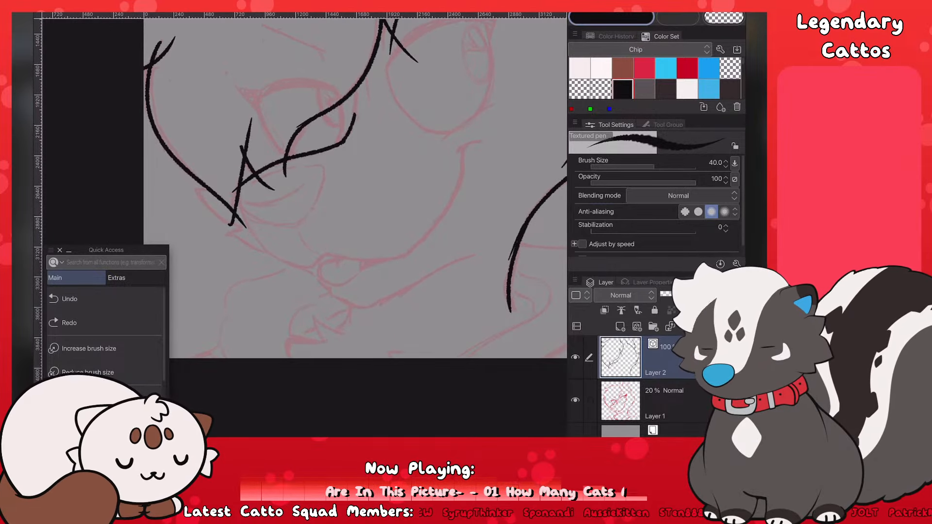
left_click_drag(238, 185, 261, 258)
left_click(69, 299)
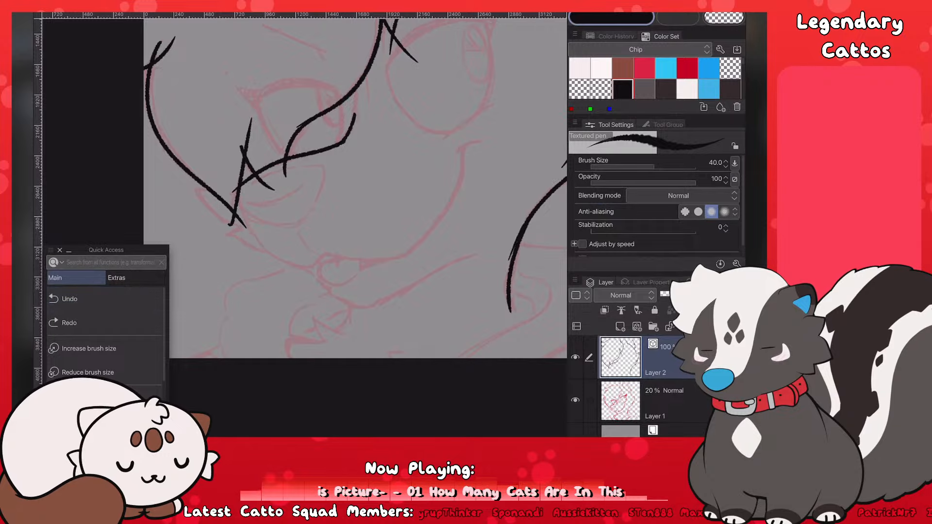
mouse_move(238, 185)
left_mouse_down()
mouse_move(269, 262)
mouse_move(320, 265)
left_mouse_up()
key("ctrl+z")
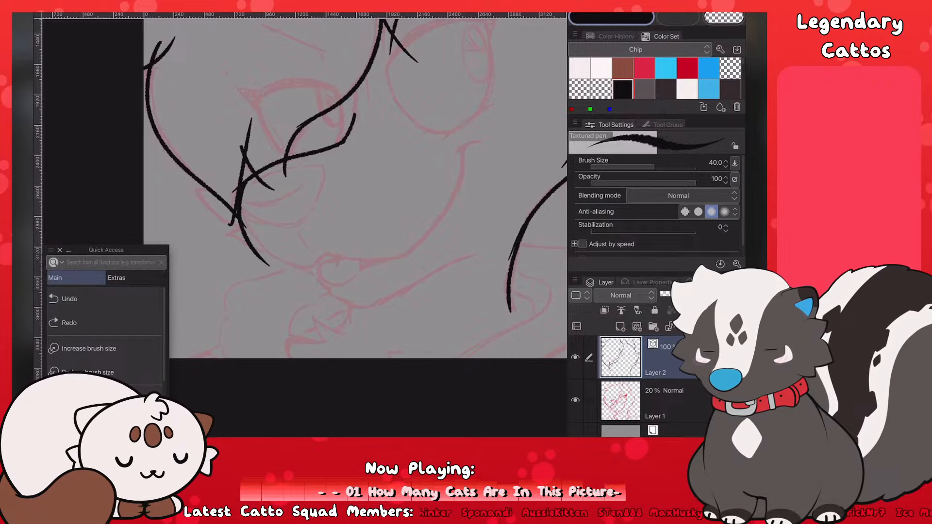
key("ctrl+z")
mouse_move(238, 181)
left_mouse_down()
mouse_move(255, 246)
mouse_move(328, 266)
left_mouse_up()
key("ctrl+z")
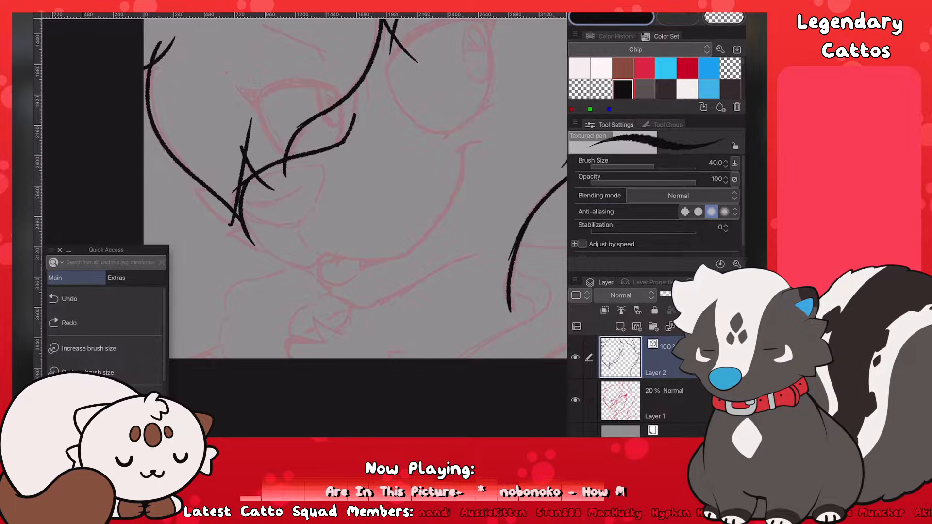
mouse_move(245, 229)
left_mouse_down()
mouse_move(321, 273)
mouse_move(386, 260)
left_mouse_up()
key("ctrl+z")
Step: Ink the mouth line from the lip notch up to its curled corner below the larger eye, and erase the overshooting line ends
mouse_move(313, 262)
left_mouse_down()
mouse_move(395, 260)
mouse_move(448, 216)
left_mouse_up()
key("ctrl+z")
left_click_drag(387, 260, 472, 161)
left_click_drag(454, 194, 465, 139)
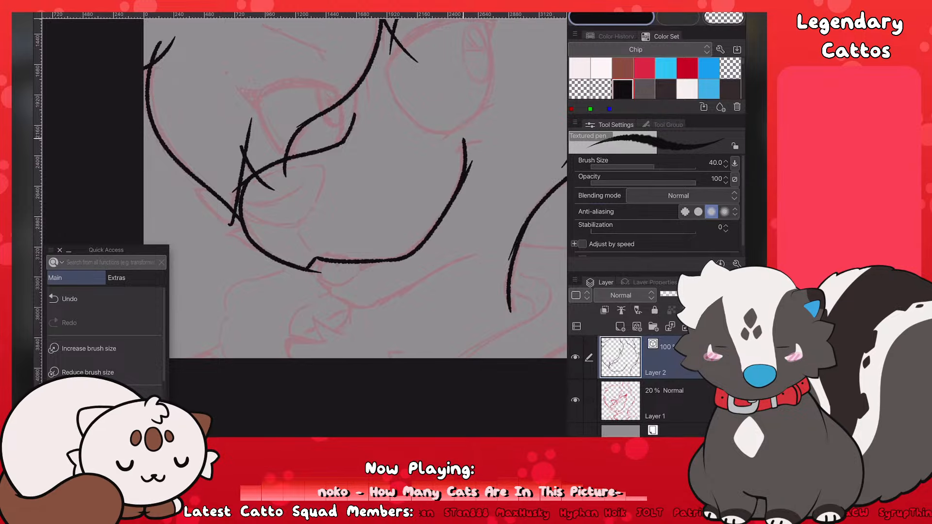
key("ctrl+z")
mouse_move(463, 186)
left_mouse_down()
mouse_move(460, 151)
mouse_move(482, 143)
left_mouse_up()
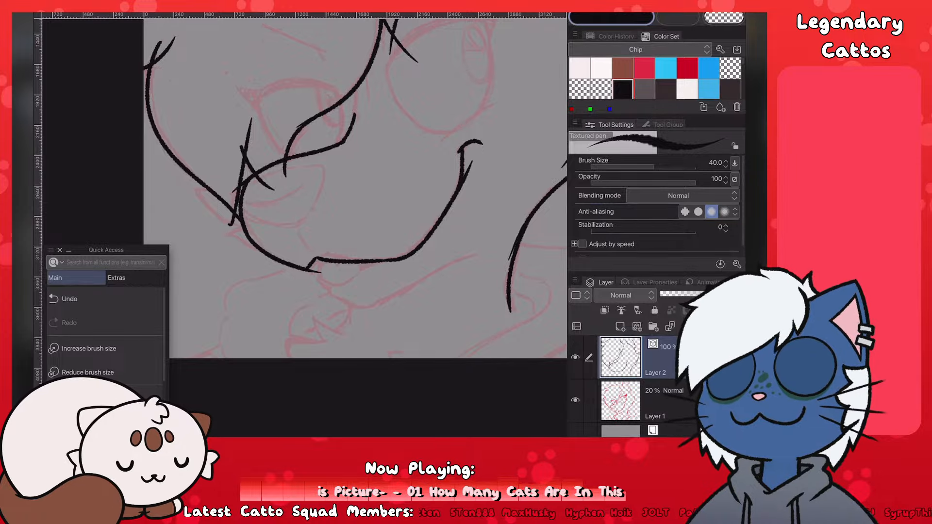
key("e")
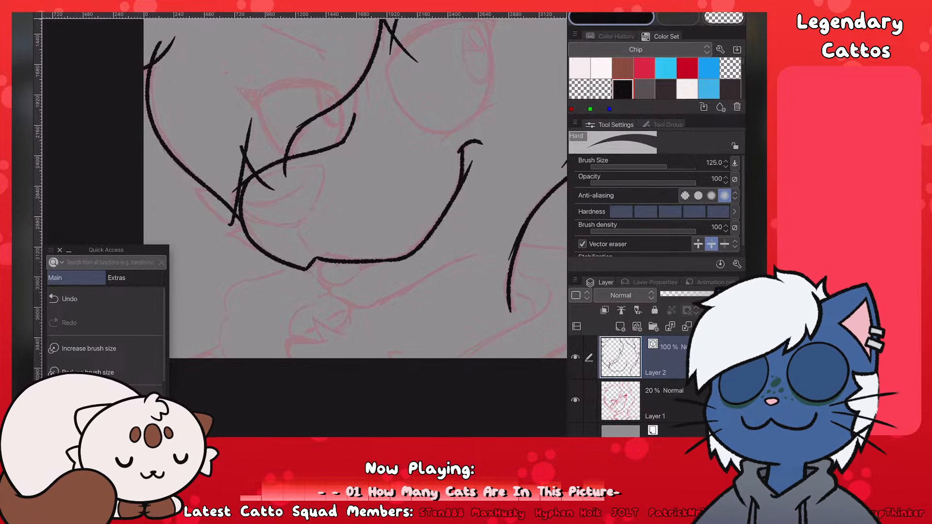
key("p")
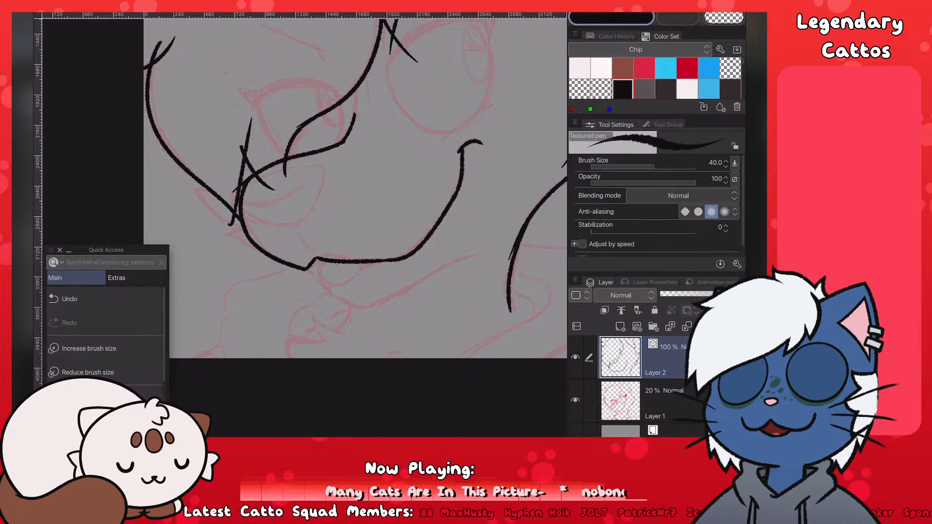
scroll(354, 189, "down", 3)
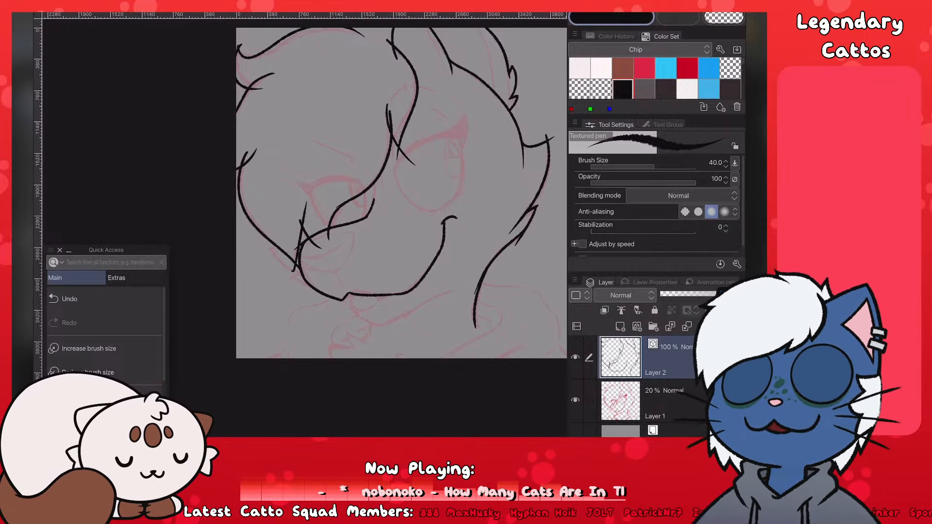
scroll(402, 193, "down", 2)
scroll(379, 194, "up", 3)
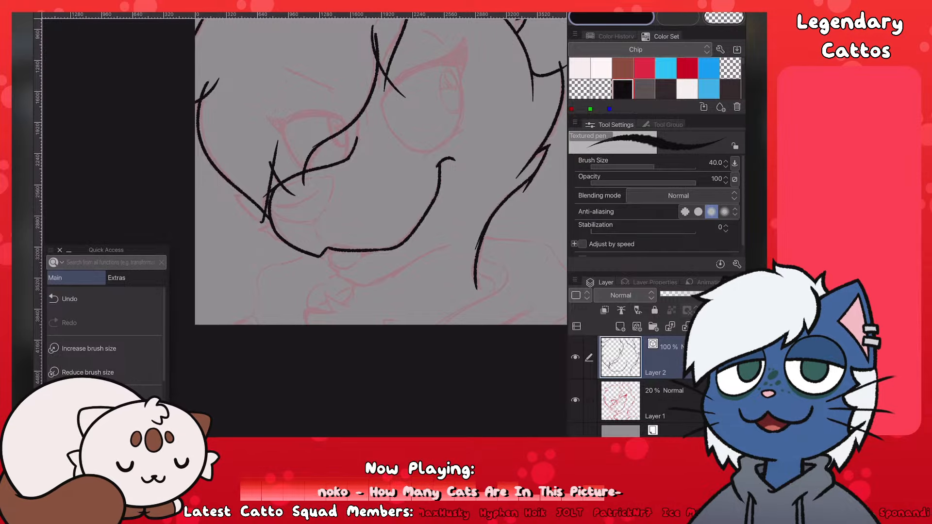
scroll(337, 335, "up", 2)
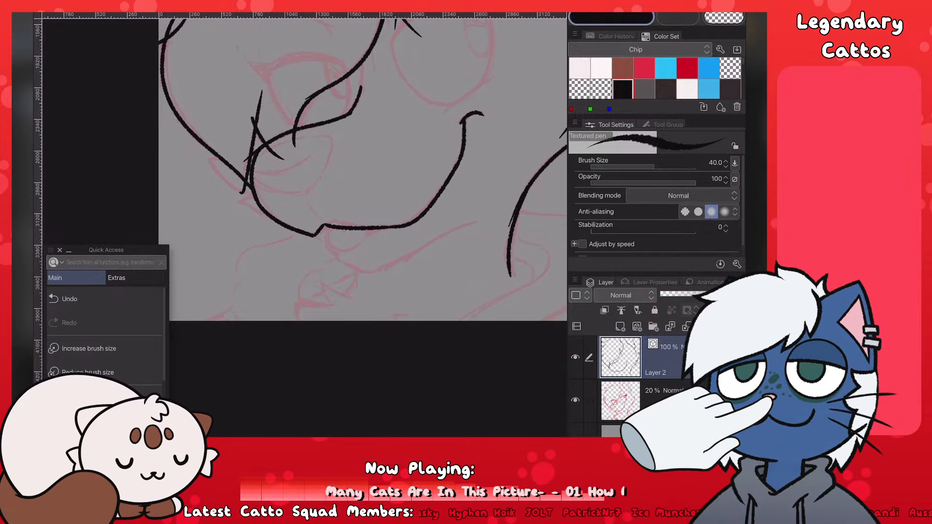
scroll(243, 299, "up", 2)
scroll(311, 194, "down", 1)
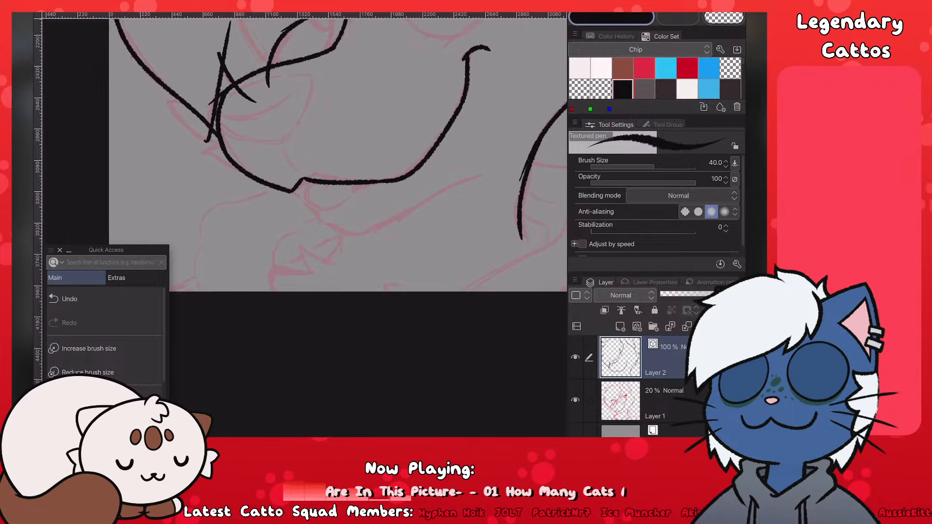
scroll(233, 238, "up", 2)
scroll(208, 238, "down", 2)
scroll(279, 221, "up", 3)
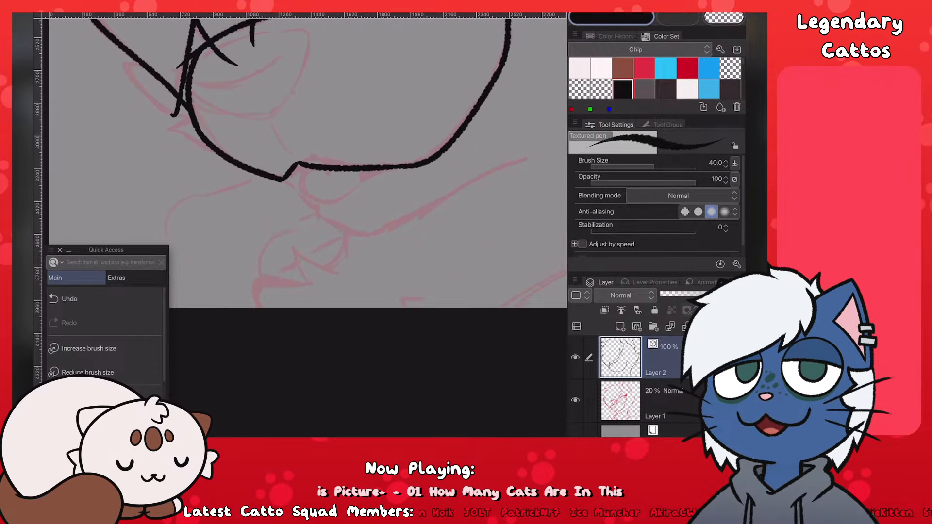
Step: Save the drawing
key("ctrl+s")
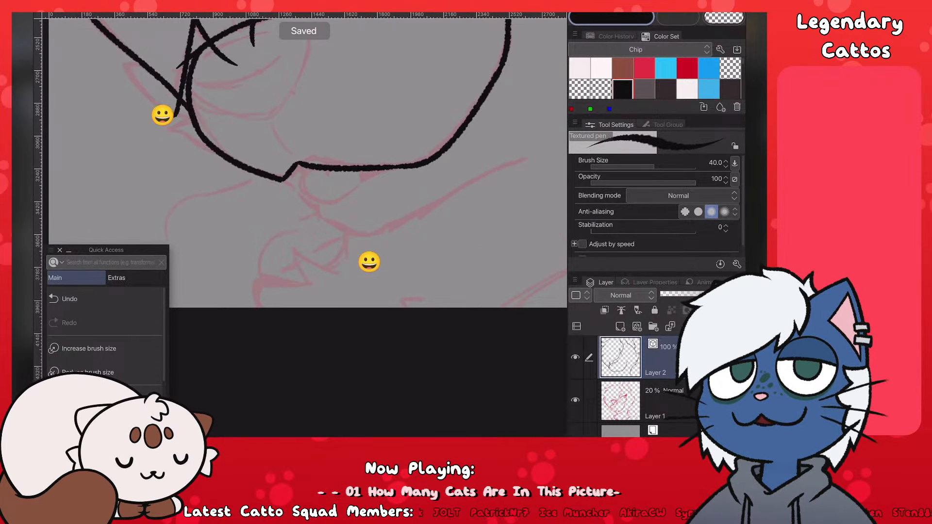
left_click_drag(567, 223, 560, 223)
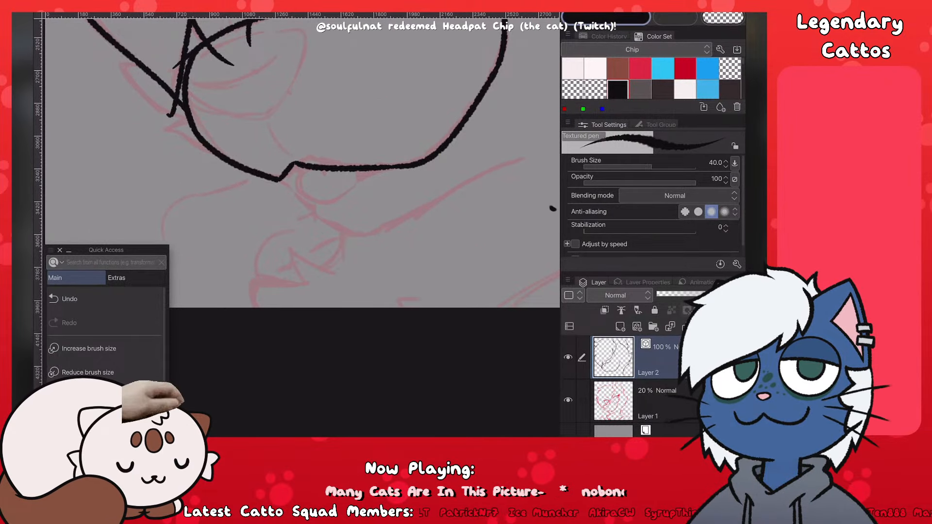
left_click_drag(287, 170, 313, 187)
key("ctrl+z")
scroll(232, 269, "down", 3)
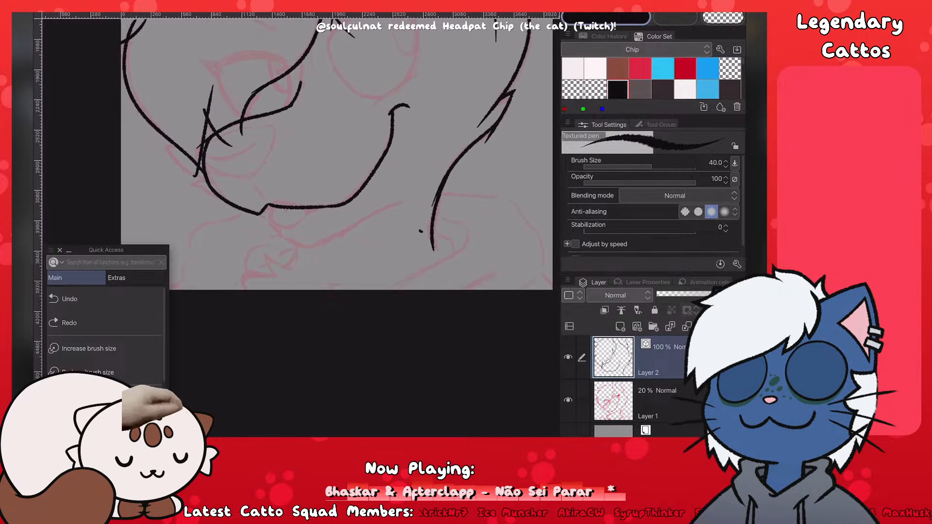
scroll(231, 263, "down", 4)
scroll(171, 216, "up", 3)
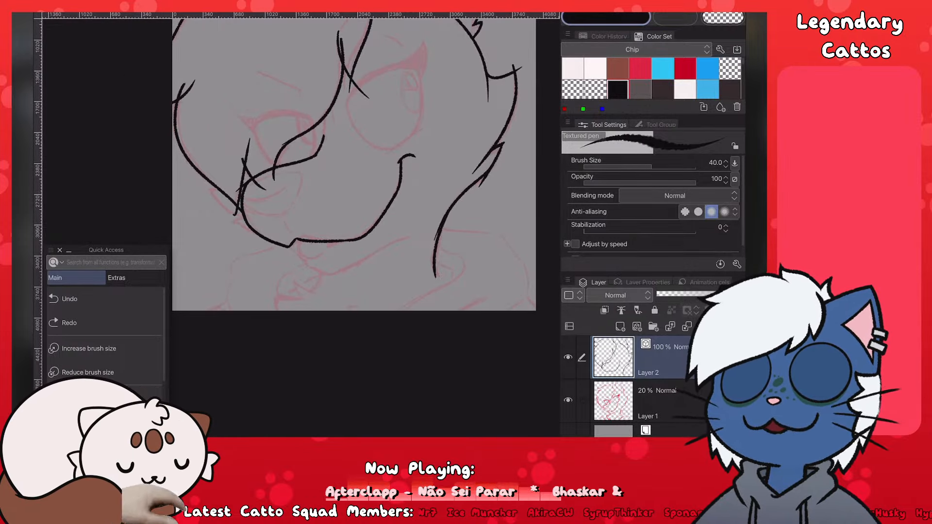
Step: Ink the lower jaw from the lip notch down around the chin and back up toward the neck, redoing strokes until smooth
scroll(313, 161, "up", 2)
mouse_move(282, 184)
left_mouse_down()
mouse_move(301, 211)
mouse_move(359, 241)
left_mouse_up()
key("ctrl+z")
key("ctrl+z")
mouse_move(312, 209)
left_mouse_down()
mouse_move(363, 234)
mouse_move(464, 182)
left_mouse_up()
key("ctrl+z")
left_click_drag(354, 234, 482, 170)
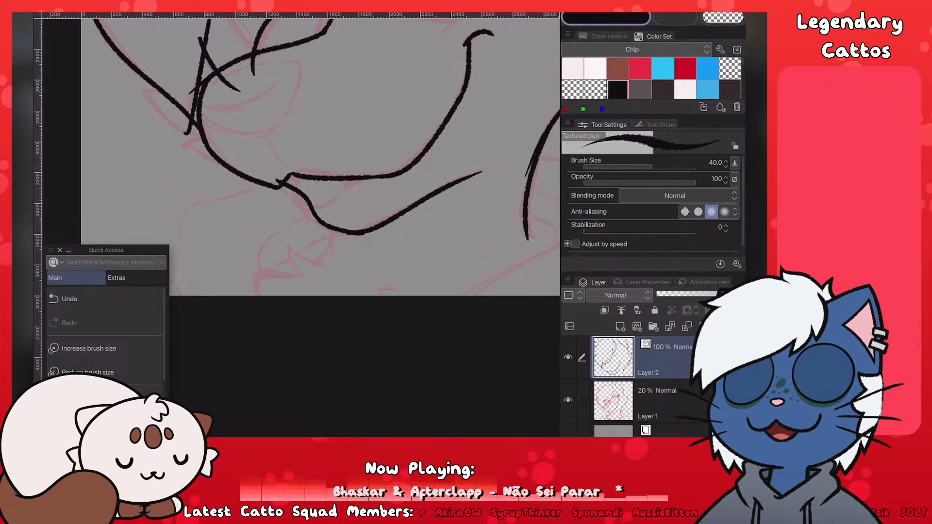
key("ctrl+z")
left_click_drag(355, 234, 492, 164)
scroll(301, 219, "down", 5)
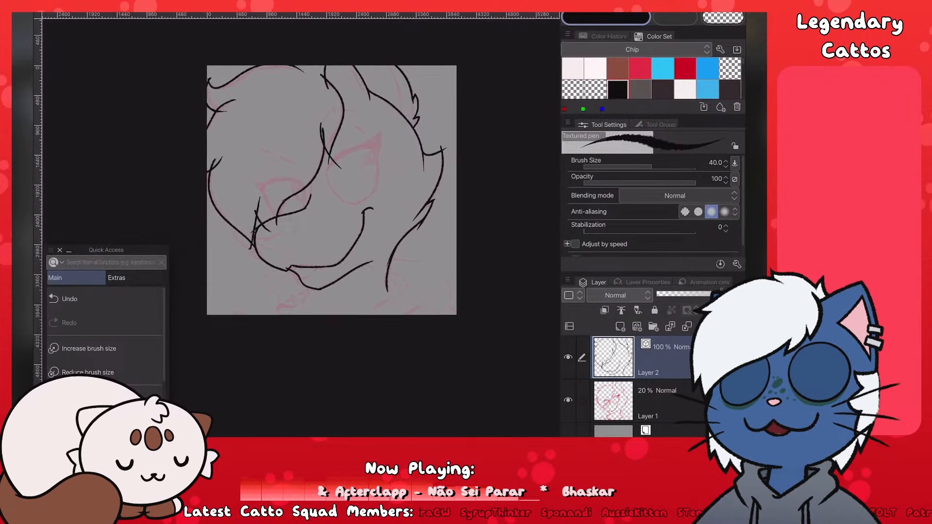
Step: Ink the rounded tongue tip under the front of the mouth line, with a short crease stroke inside it
scroll(292, 219, "up", 5)
scroll(301, 194, "up", 2)
left_click_drag(334, 217, 413, 220)
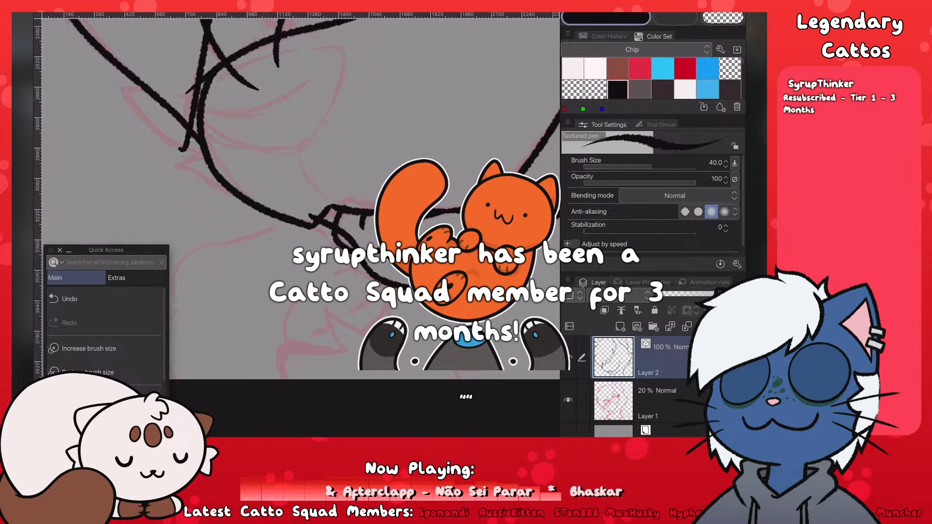
scroll(301, 226, "down", 7)
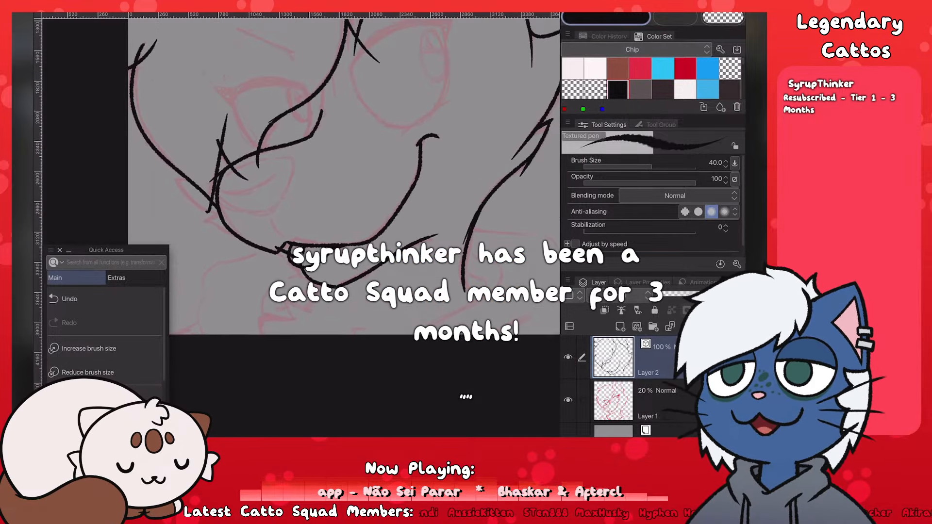
scroll(236, 304, "up", 5)
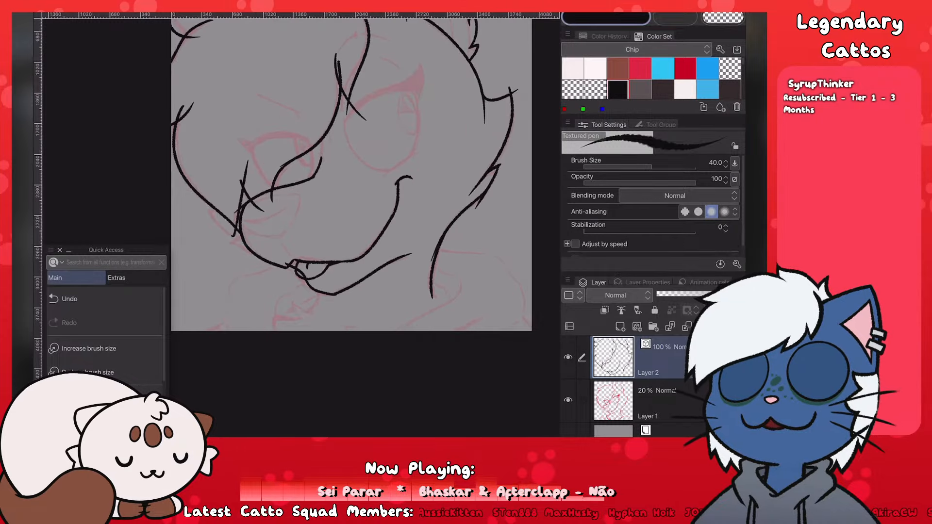
Step: Erase the stray line ends that overshoot into the muzzle at its bridge and beside the lip notch
key("e")
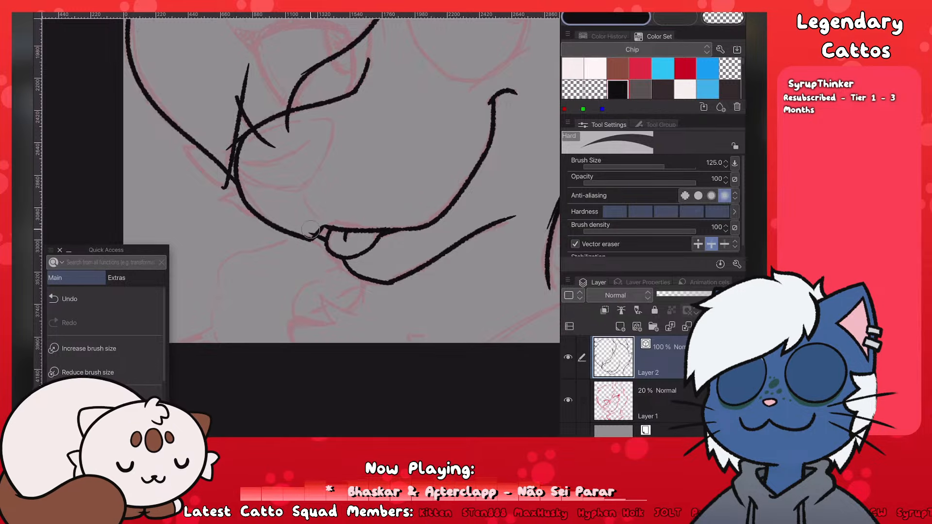
scroll(338, 249, "down", 3)
scroll(233, 243, "up", 1)
left_click(267, 196)
left_click(282, 185)
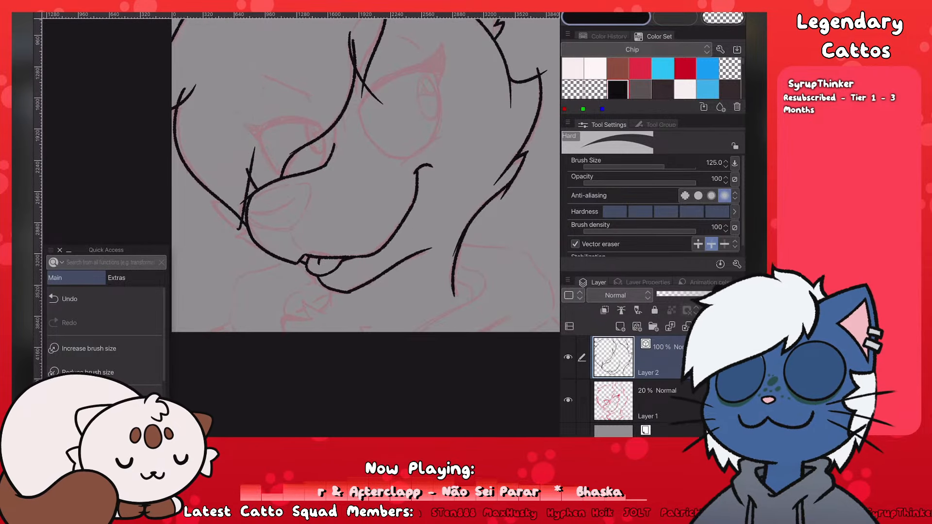
scroll(242, 267, "down", 3)
scroll(243, 228, "up", 1)
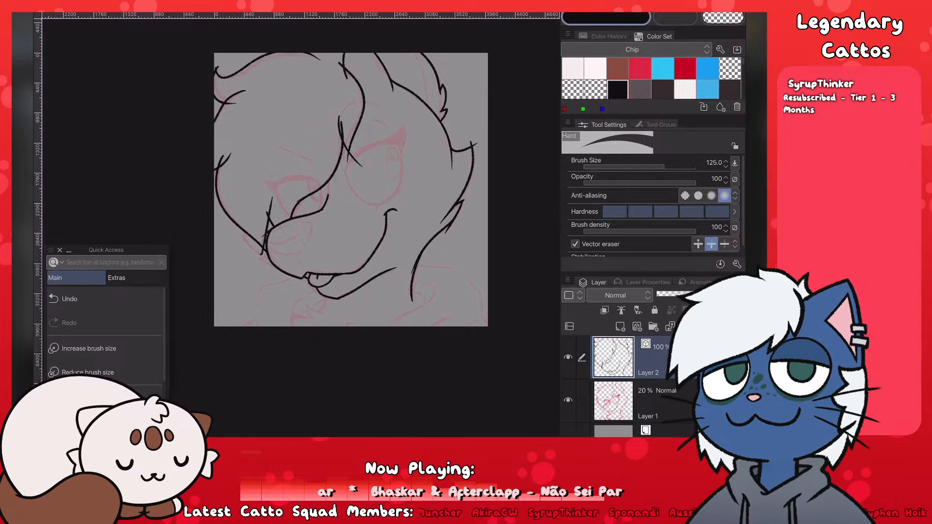
scroll(351, 190, "down", 3)
scroll(351, 190, "up", 3)
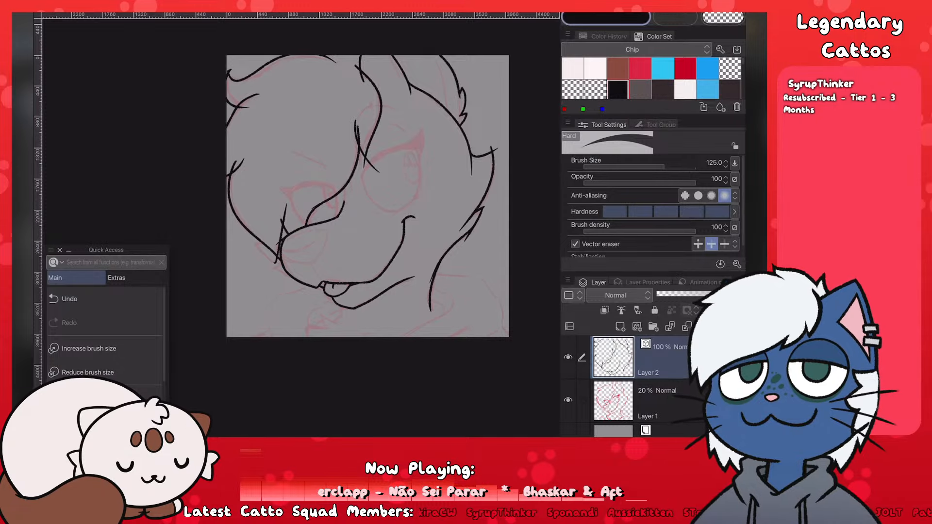
scroll(368, 196, "down", 1)
scroll(367, 196, "up", 5)
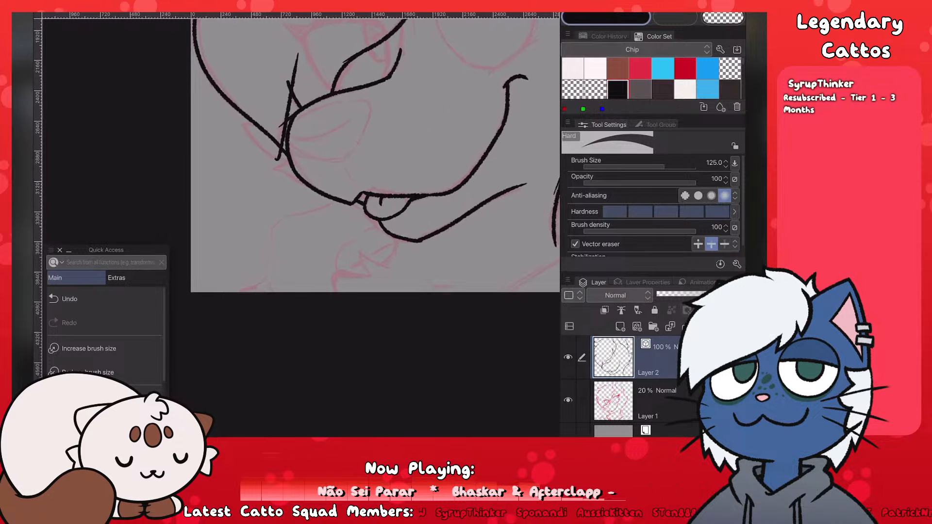
scroll(191, 296, "down", 2)
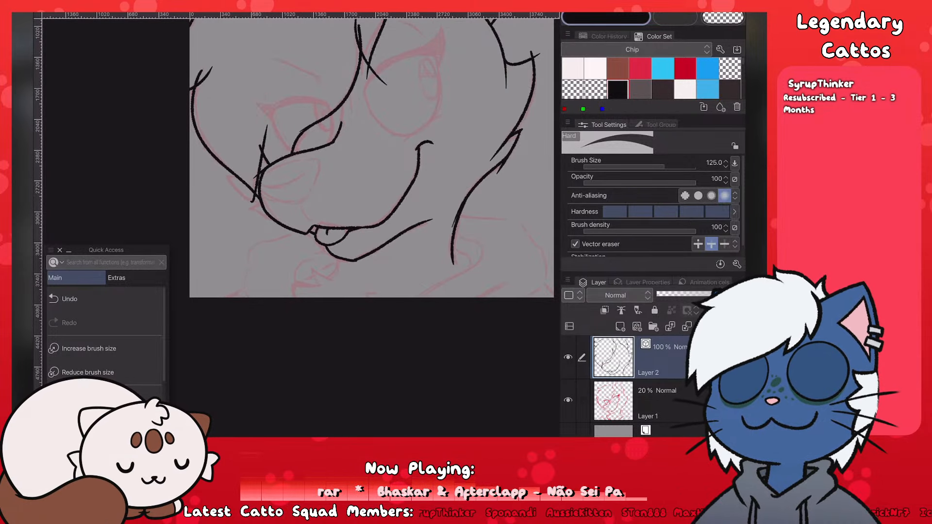
scroll(371, 194, "up", 3)
scroll(372, 195, "down", 1)
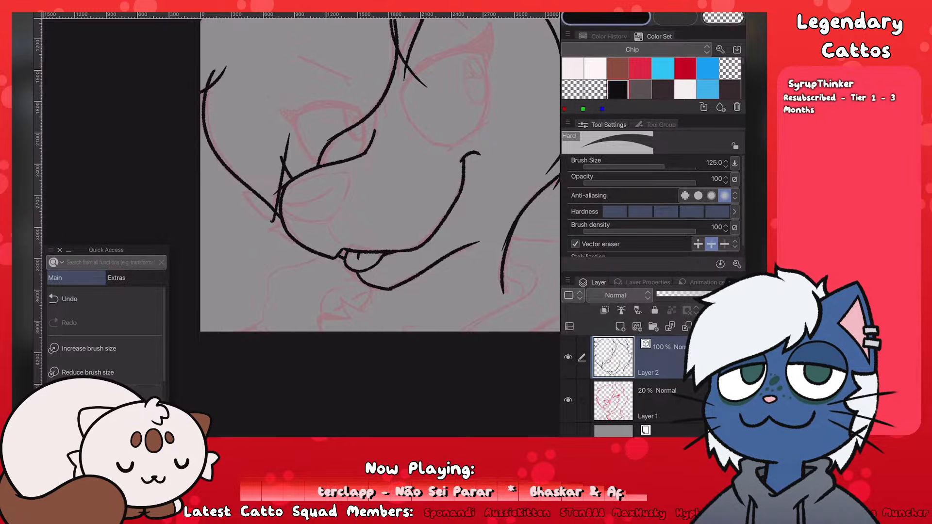
scroll(379, 175, "down", 1)
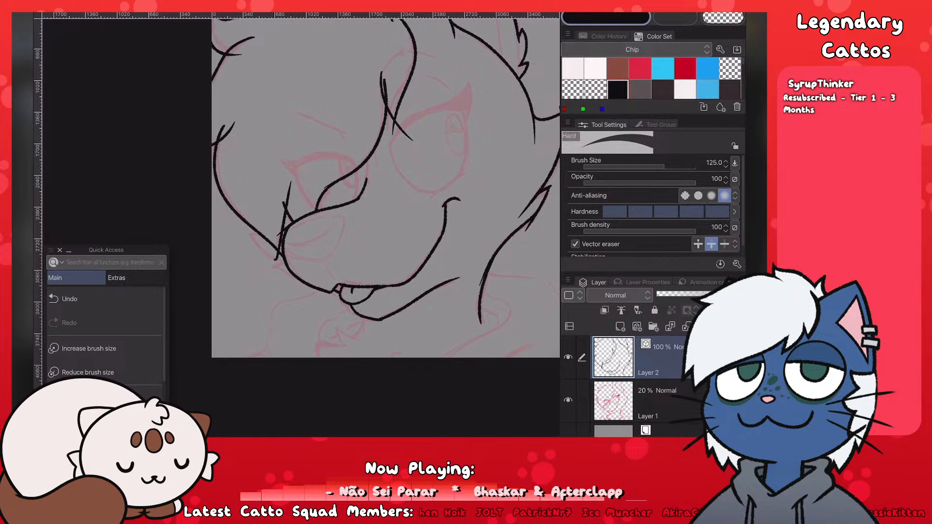
scroll(383, 194, "down", 3)
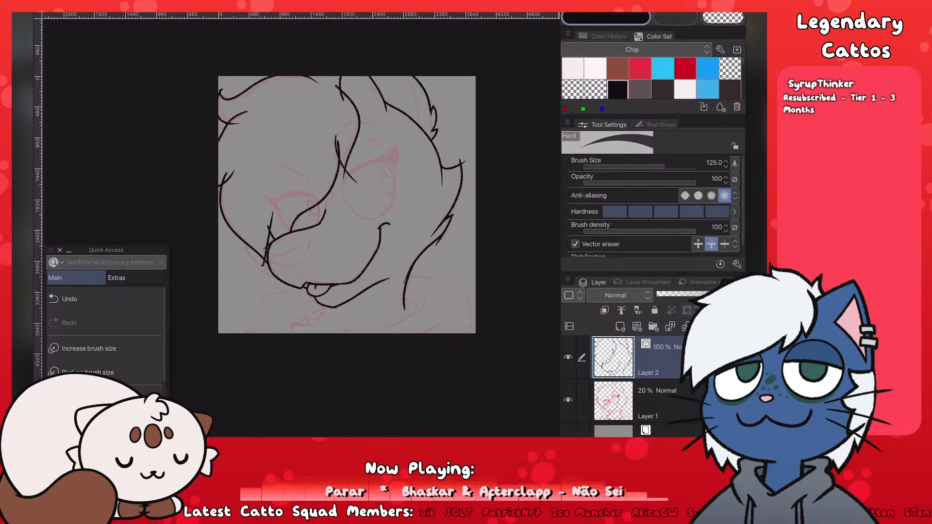
scroll(209, 283, "up", 2)
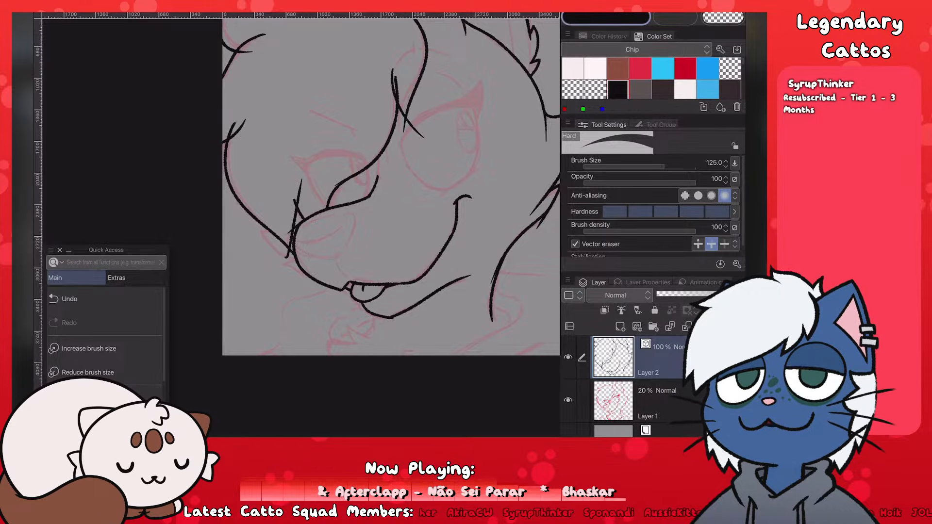
Step: Erase the overshooting ends of the crossed strokes at the nose to leave a clean pointed tip, reducing the eraser size to 50
scroll(223, 275, "up", 3)
left_click(325, 171)
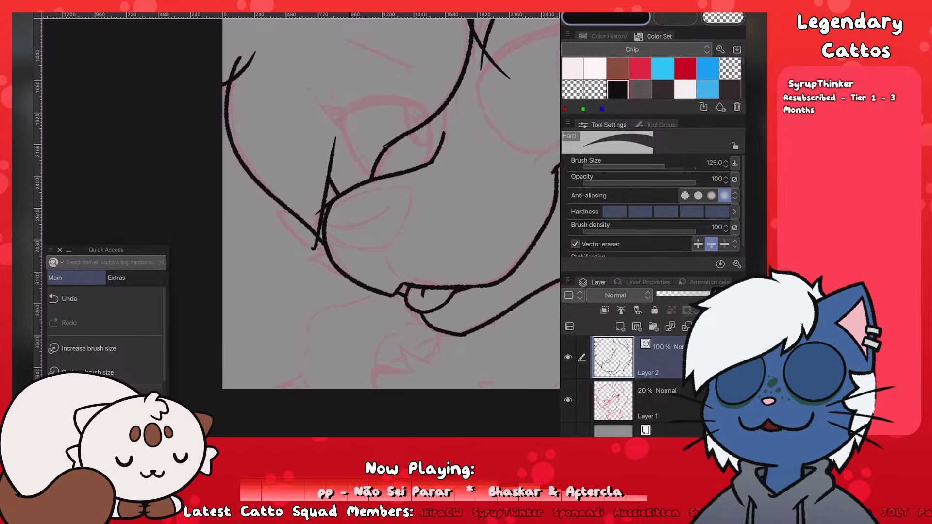
left_click(331, 159)
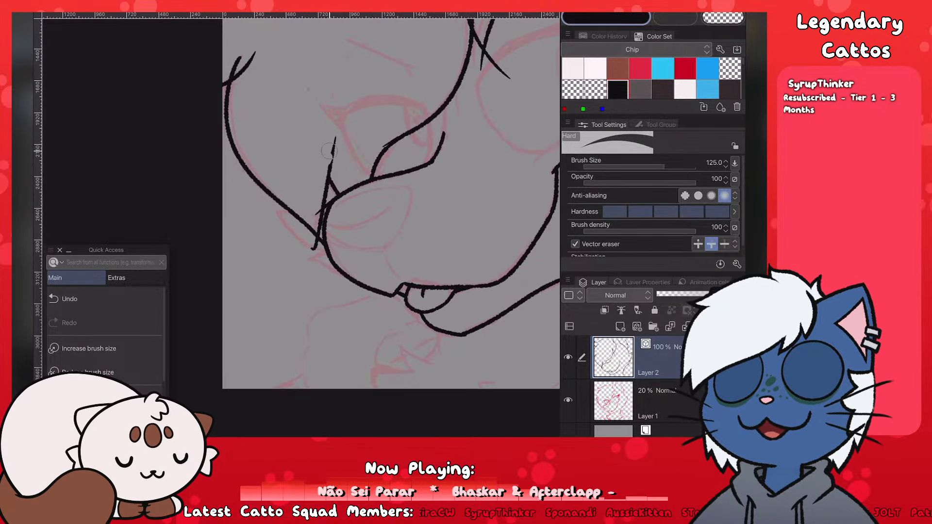
left_click(319, 246)
scroll(208, 290, "down", 5)
scroll(202, 279, "up", 4)
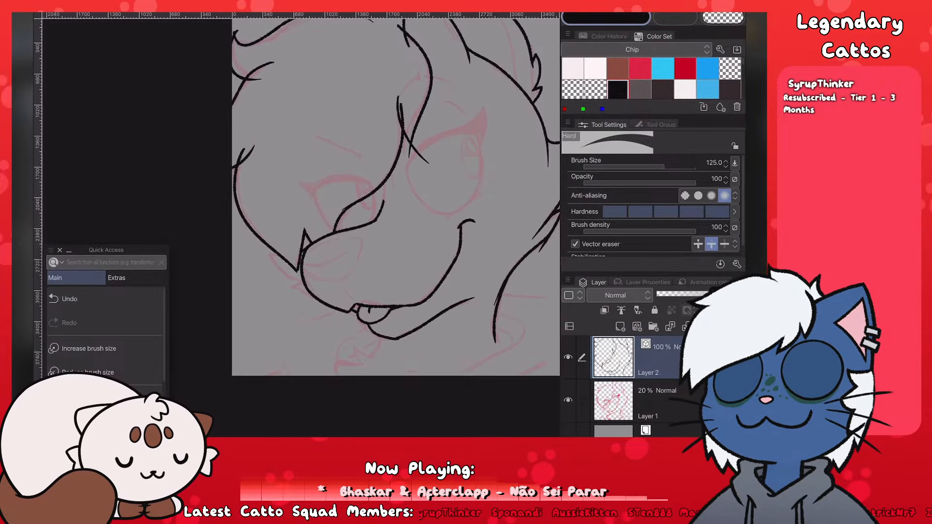
key("bracketleft")
key("bracketleft")
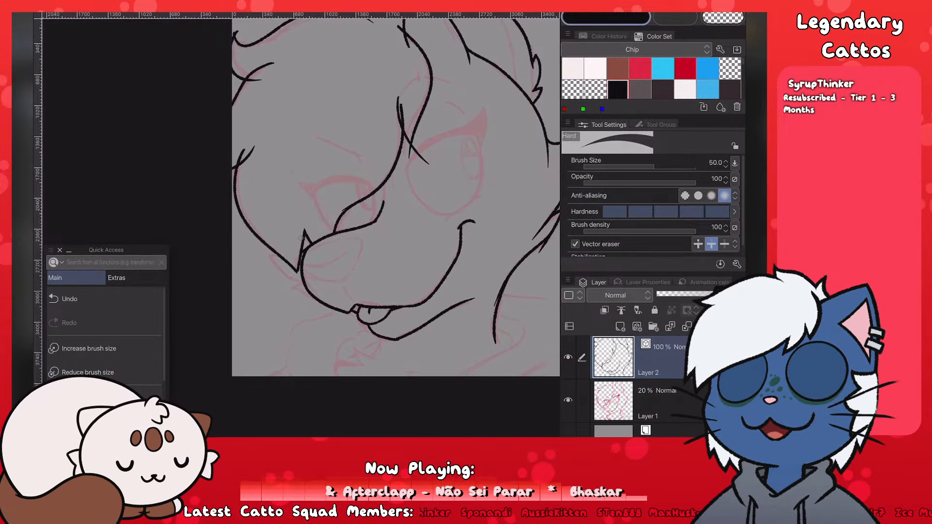
scroll(301, 238, "up", 3)
scroll(301, 238, "down", 4)
scroll(302, 238, "up", 3)
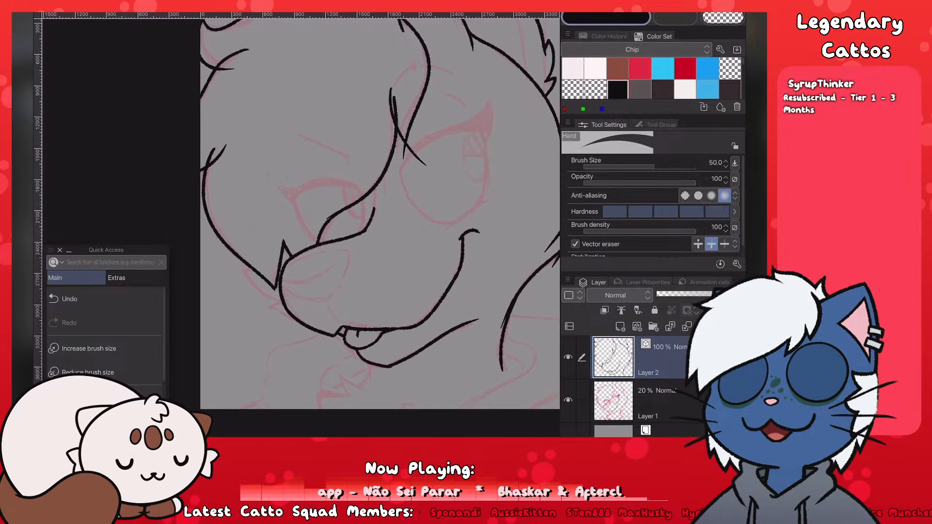
Step: Ink the rounded nose outline at the front of the muzzle with the Textured pen, covering its top edge, back curve and underside
key("p")
scroll(252, 364, "up", 3)
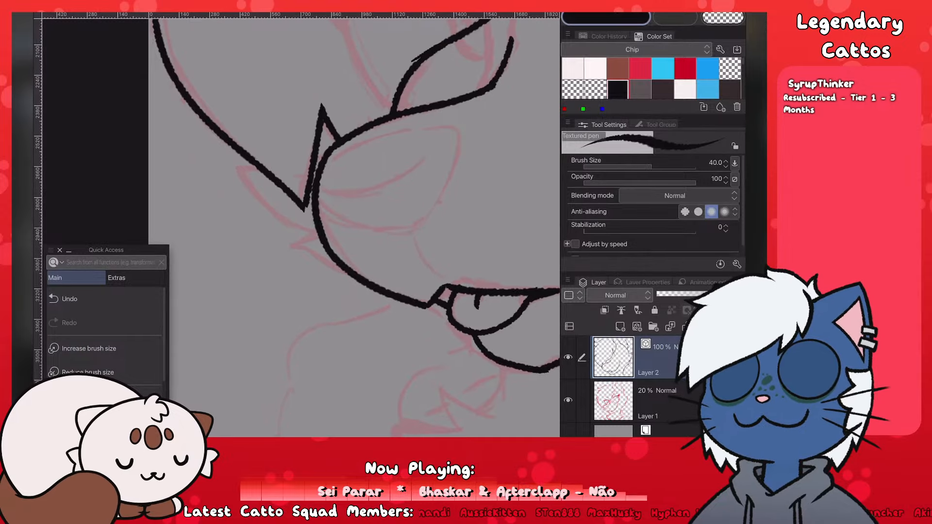
left_click_drag(389, 118, 467, 108)
key("ctrl+z")
mouse_move(339, 221)
left_mouse_down()
mouse_move(408, 123)
mouse_move(444, 121)
mouse_move(465, 170)
left_mouse_up()
key("ctrl+z")
left_click_drag(408, 124, 454, 176)
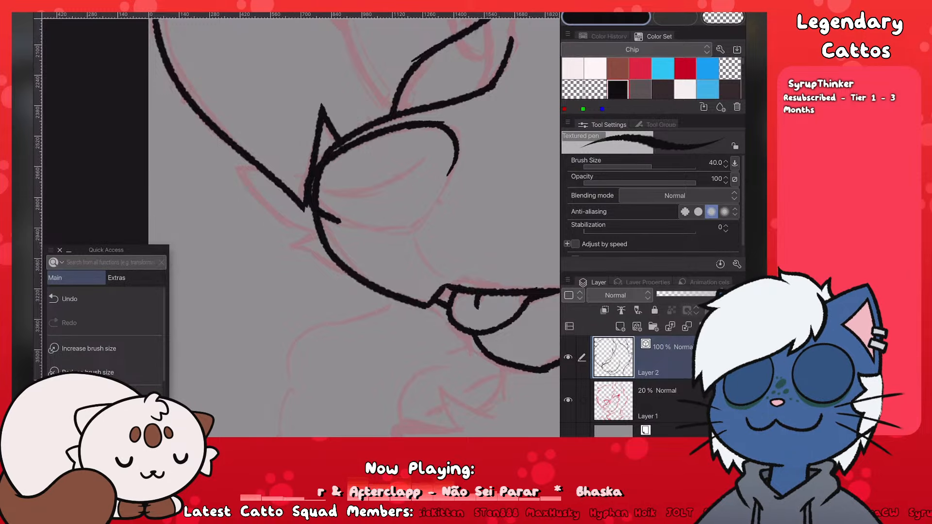
key("ctrl+z")
left_click_drag(417, 124, 454, 175)
key("ctrl+z")
mouse_move(321, 214)
left_mouse_down()
mouse_move(422, 232)
mouse_move(411, 234)
left_mouse_up()
left_click_drag(456, 168, 405, 234)
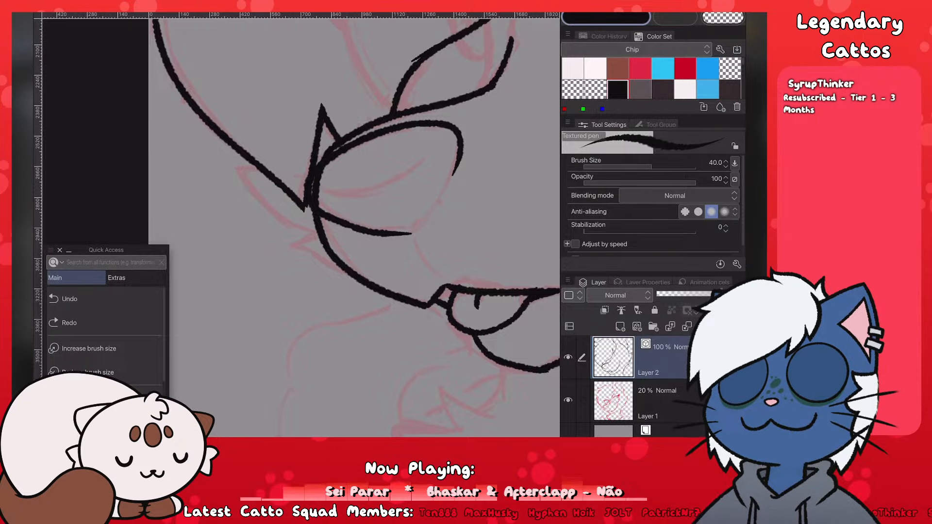
left_click_drag(223, 204, 225, 260)
scroll(301, 242, "down", 3)
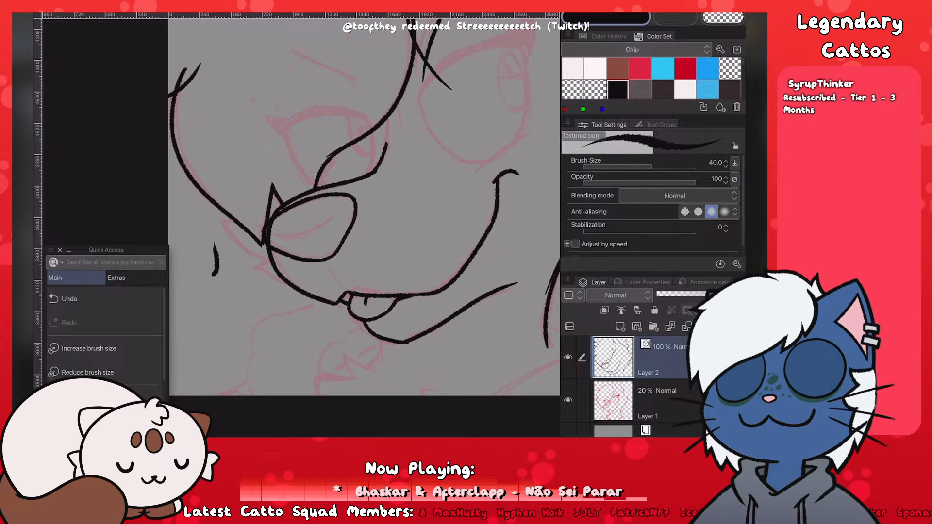
key("ctrl+z")
Step: Erase the doubled line where the nose outline overlaps the front of the muzzle
scroll(301, 243, "up", 1)
key("e")
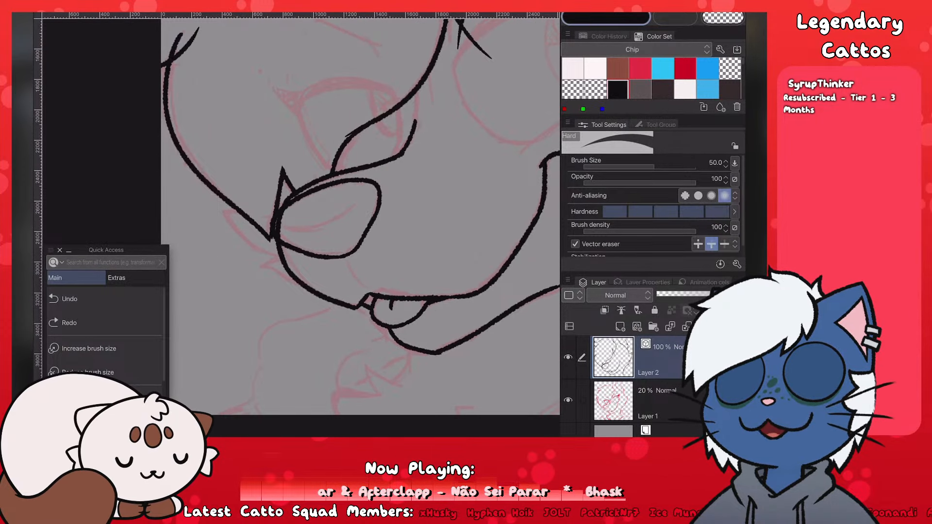
left_click_drag(280, 218, 279, 230)
scroll(301, 243, "down", 5)
scroll(291, 243, "down", 3)
scroll(311, 218, "up", 2)
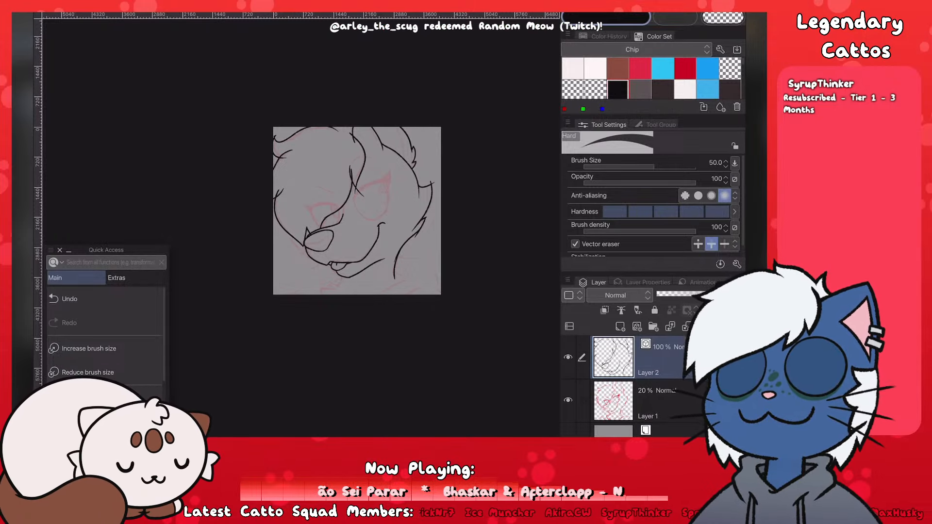
Step: Erase the overshooting stroke ends where the hair strands cross beside the larger eye, leaving a clean pointed notch
scroll(393, 245, "up", 3)
key("p")
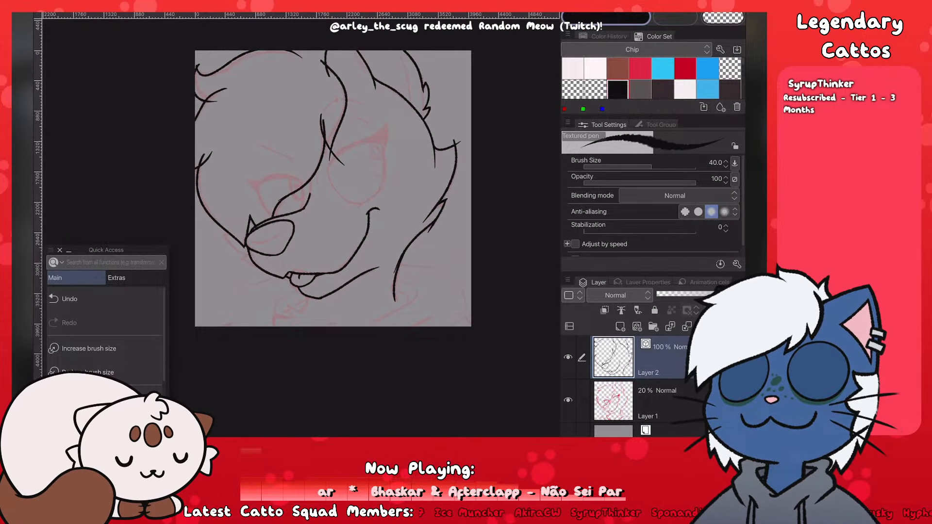
key("c")
scroll(223, 242, "up", 3)
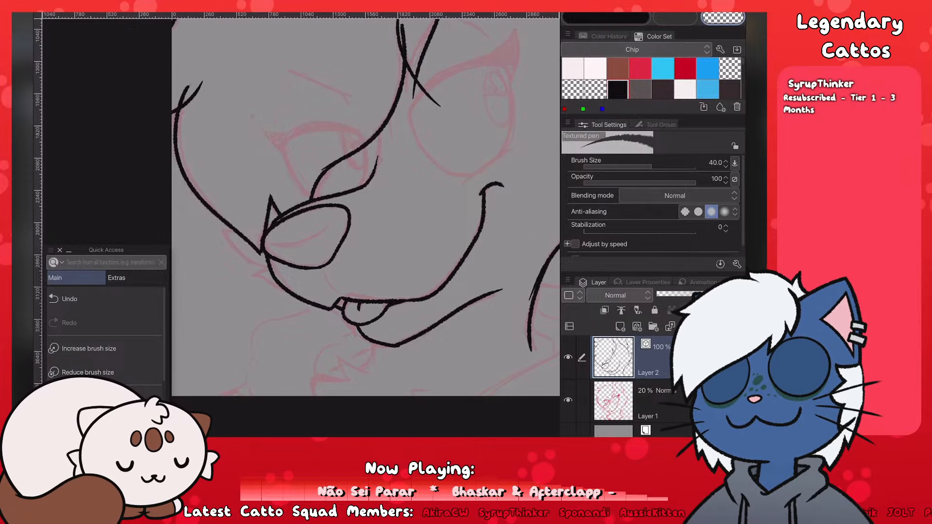
key("e")
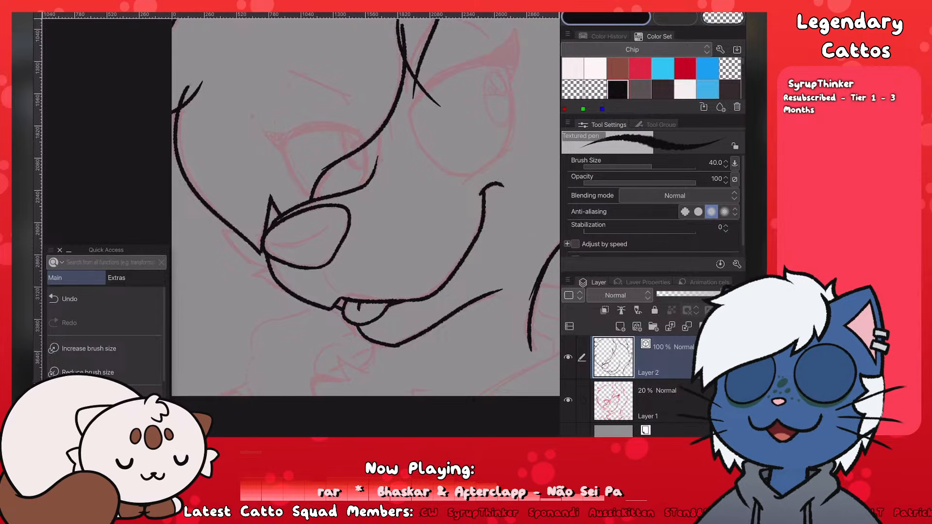
left_click_drag(414, 92, 432, 94)
scroll(365, 204, "down", 2)
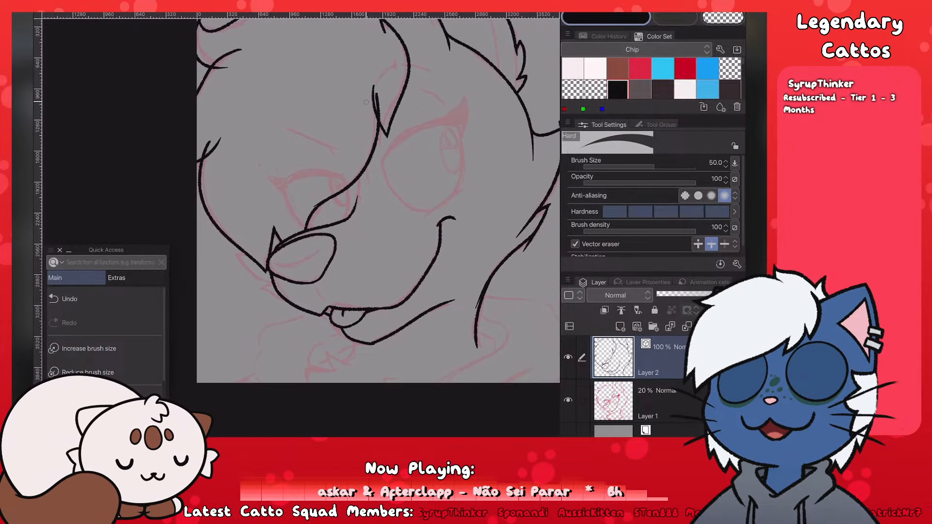
left_click_drag(373, 103, 381, 101)
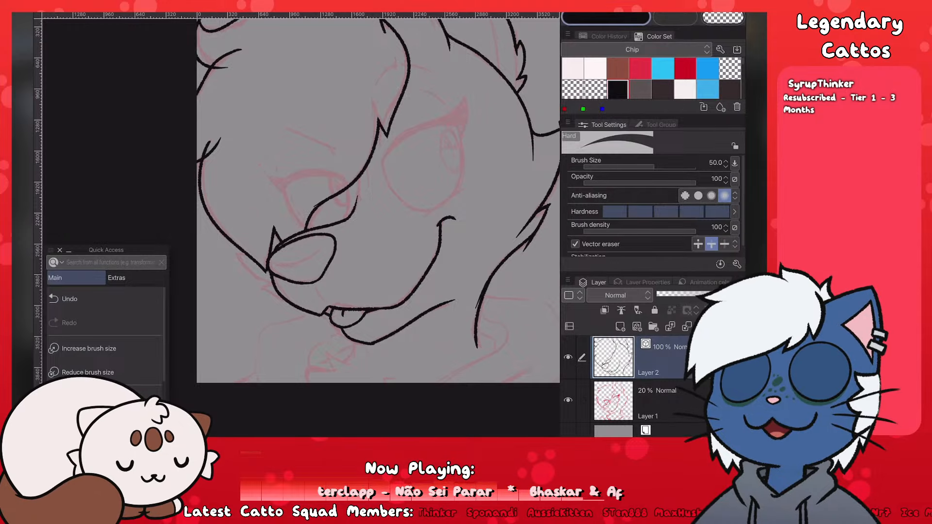
Step: Undo the erasure of the hair strand running across the smaller eye, and return to the Textured pen
scroll(253, 238, "up", 2)
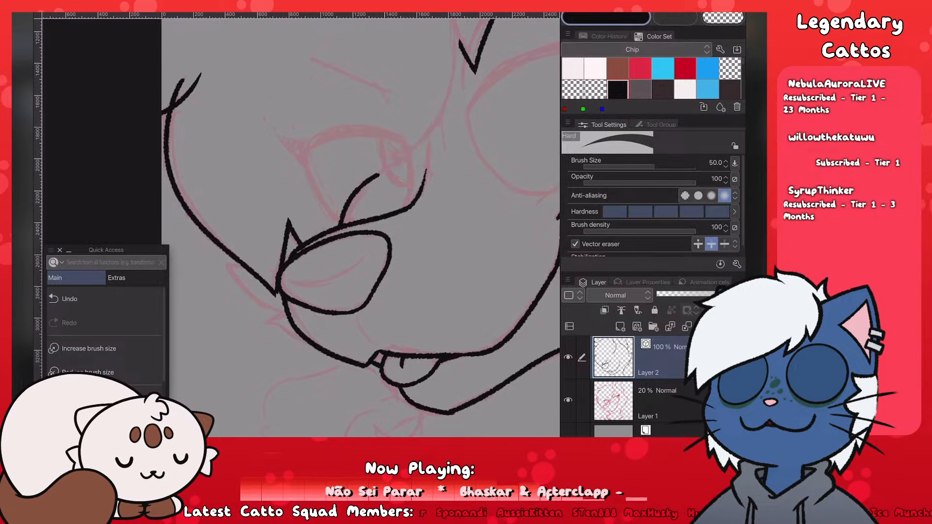
key("ctrl+z")
key("p")
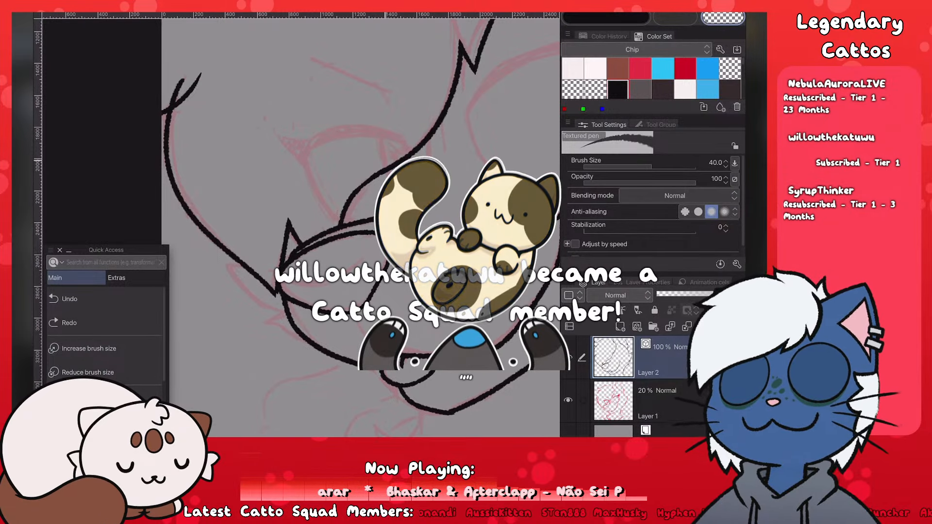
Step: Clean up the edge of the hair strand crossing the smaller eye using the Textured pen with transparent colour
left_click_drag(388, 219, 466, 243)
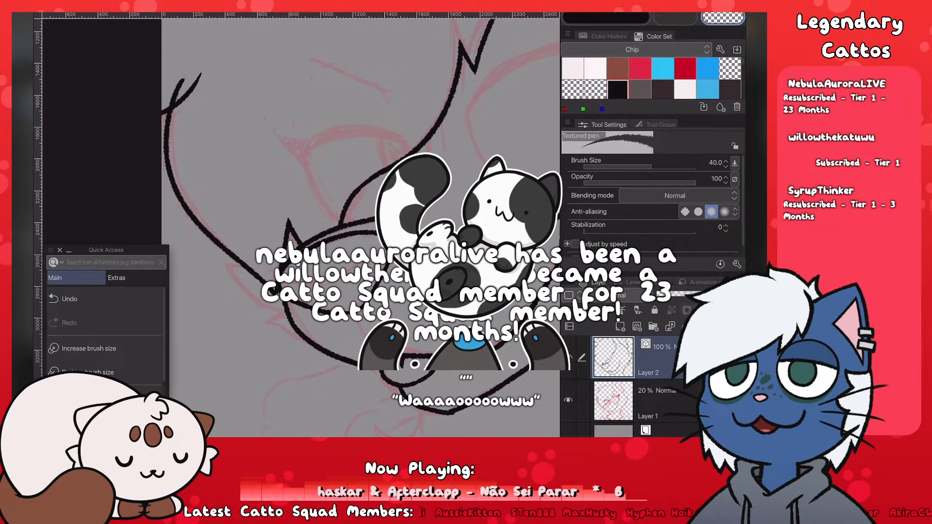
key("ctrl+z")
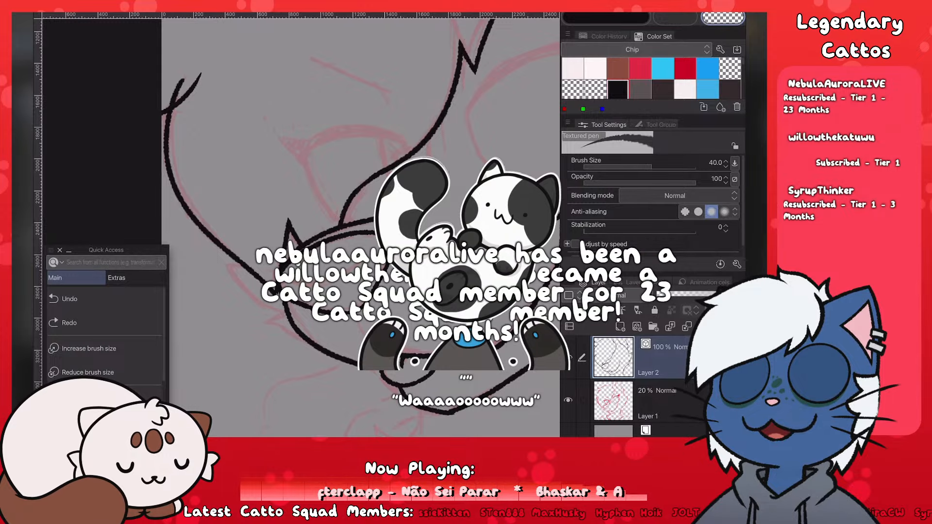
left_click_drag(382, 170, 354, 191)
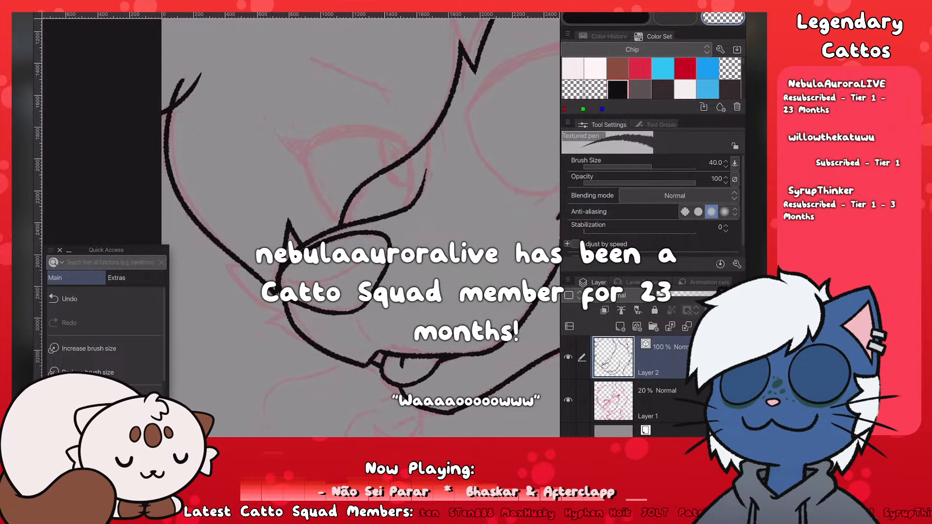
scroll(301, 229, "down", 5)
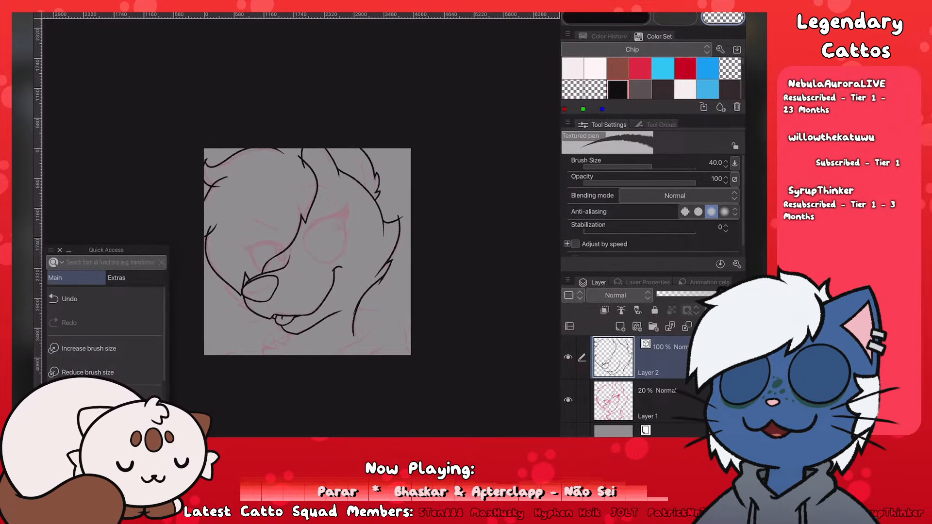
Step: Ink the jagged fur tufts running down the throat from under the chin with the Textured pen in black
scroll(201, 268, "up", 2)
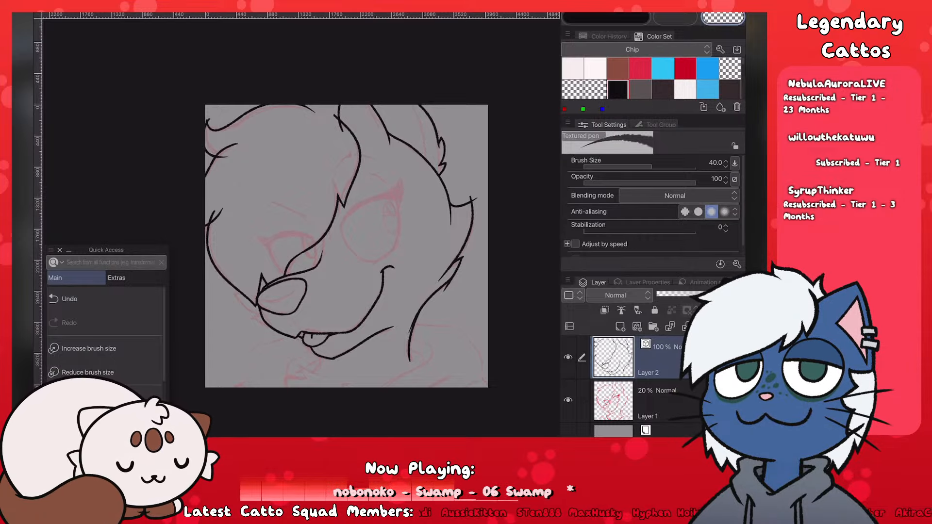
scroll(330, 253, "up", 5)
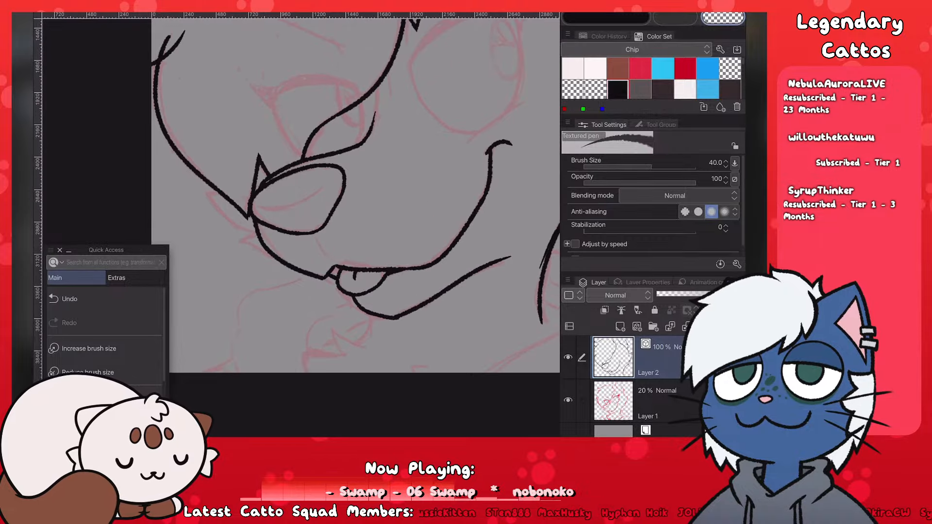
scroll(194, 307, "up", 3)
scroll(194, 307, "down", 8)
scroll(194, 307, "up", 3)
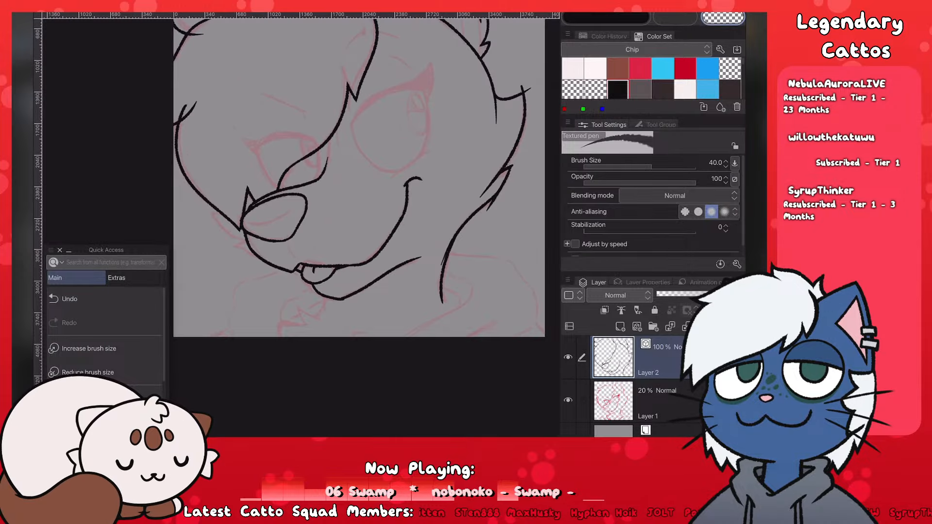
key("c")
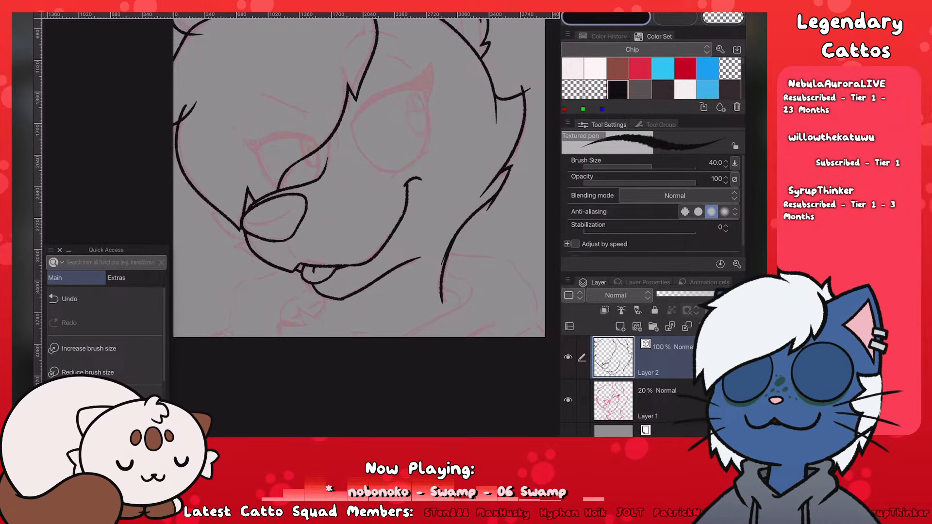
scroll(359, 174, "up", 2)
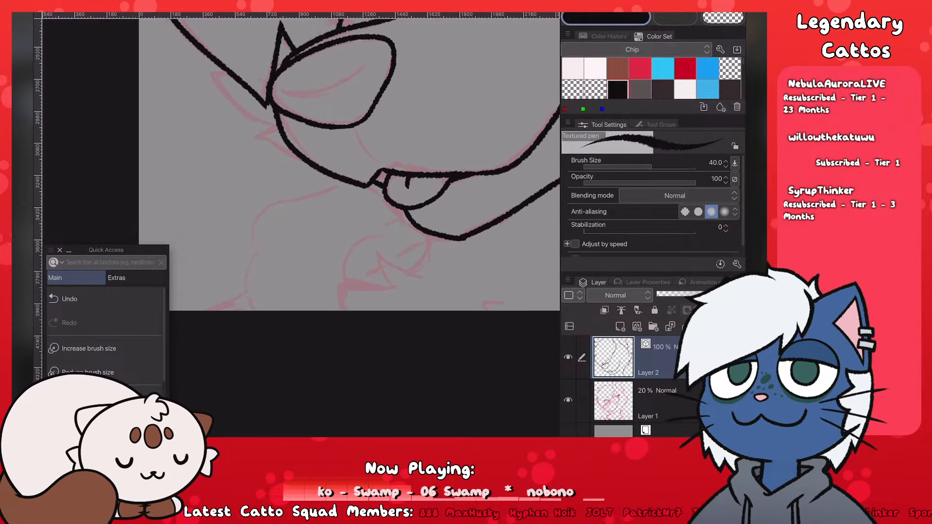
left_click_drag(431, 227, 413, 274)
key("ctrl+z")
mouse_move(430, 226)
left_mouse_down()
mouse_move(412, 270)
mouse_move(383, 250)
mouse_move(378, 265)
mouse_move(396, 291)
mouse_move(355, 285)
mouse_move(343, 311)
left_mouse_up()
key("ctrl+z")
mouse_move(394, 291)
left_mouse_down()
mouse_move(335, 277)
mouse_move(341, 311)
left_mouse_up()
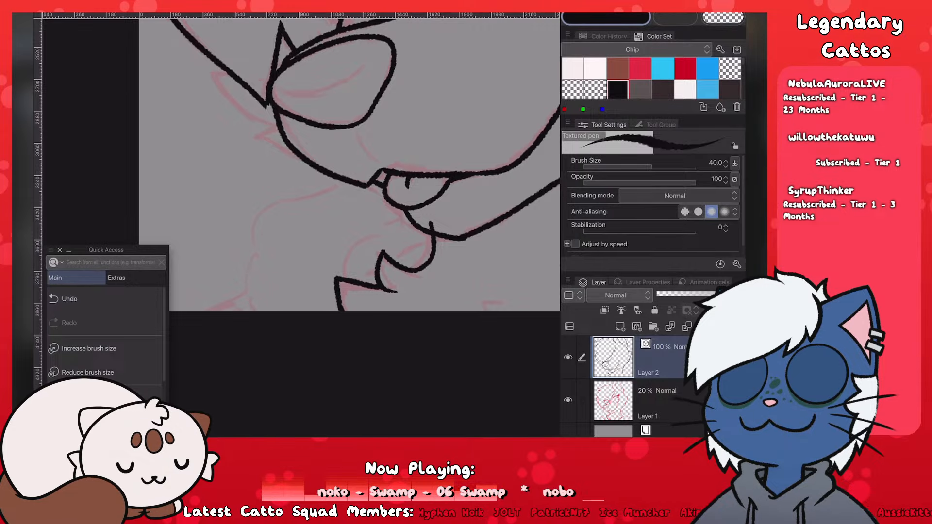
scroll(201, 310, "down", 4)
scroll(203, 310, "up", 2)
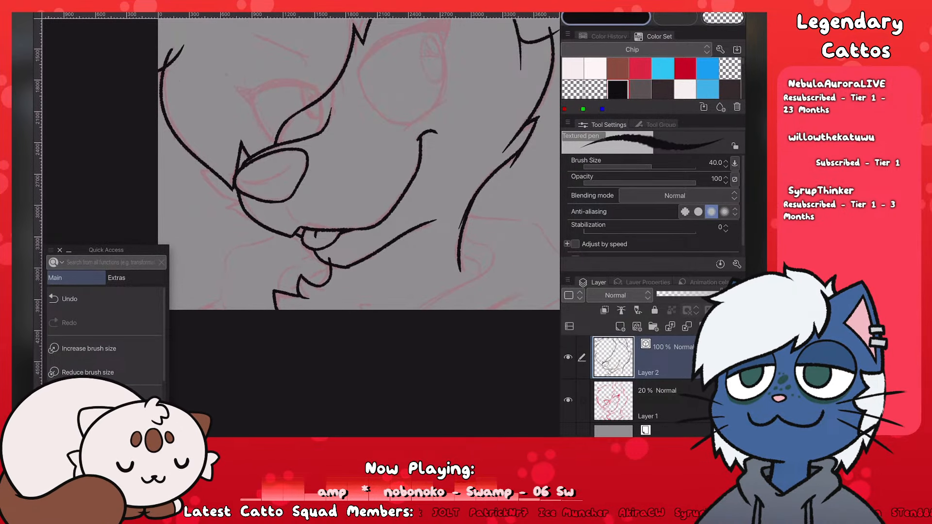
Step: Erase the overshooting stroke ends at the upper and lower cheek fur tufts with the Hard vector eraser
scroll(207, 313, "down", 3)
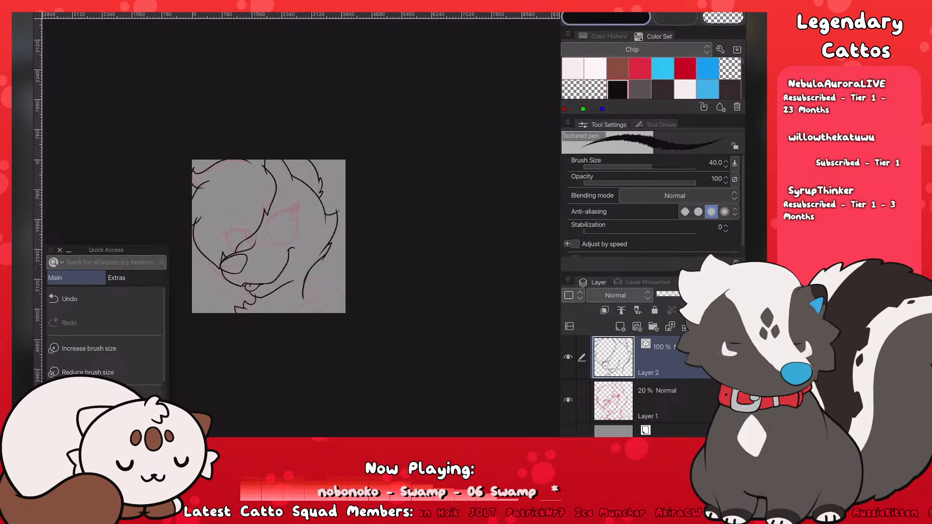
scroll(262, 257, "up", 7)
scroll(291, 228, "down", 2)
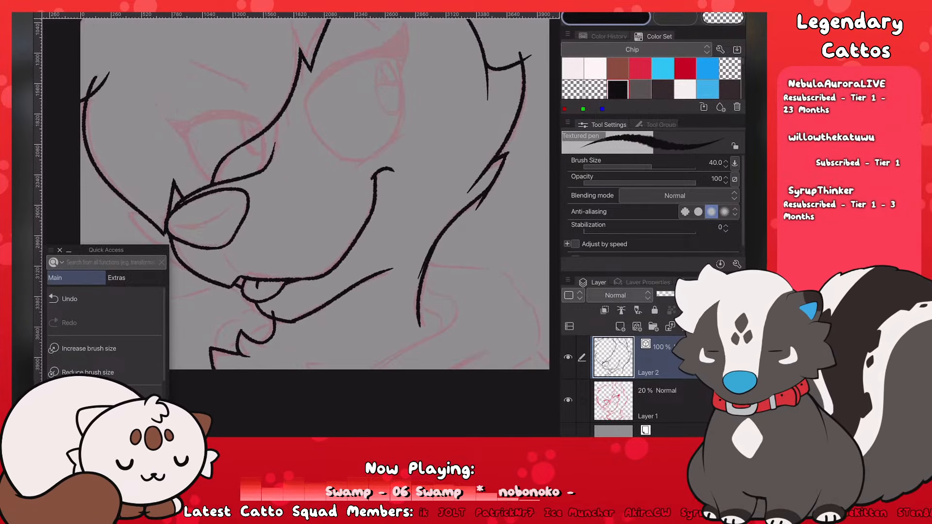
key("e")
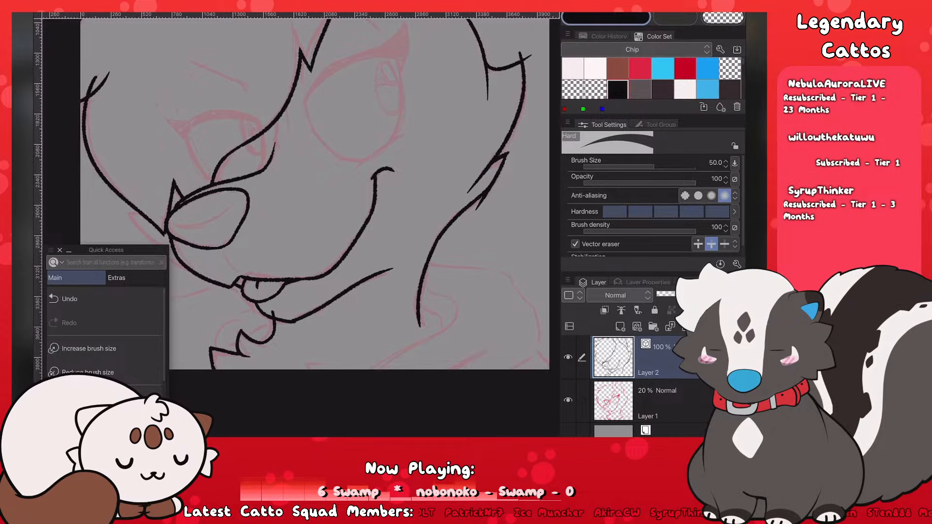
left_click_drag(475, 213, 484, 178)
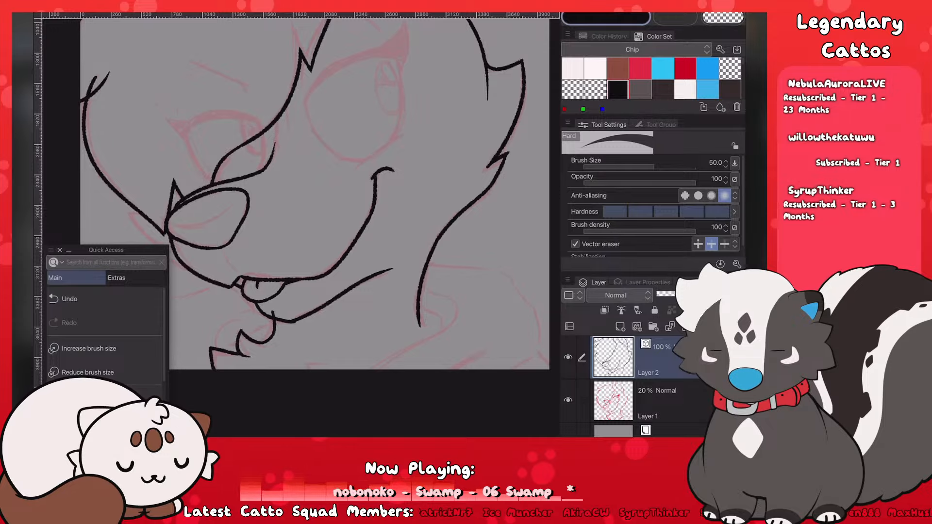
scroll(235, 282, "down", 5)
scroll(195, 283, "up", 3)
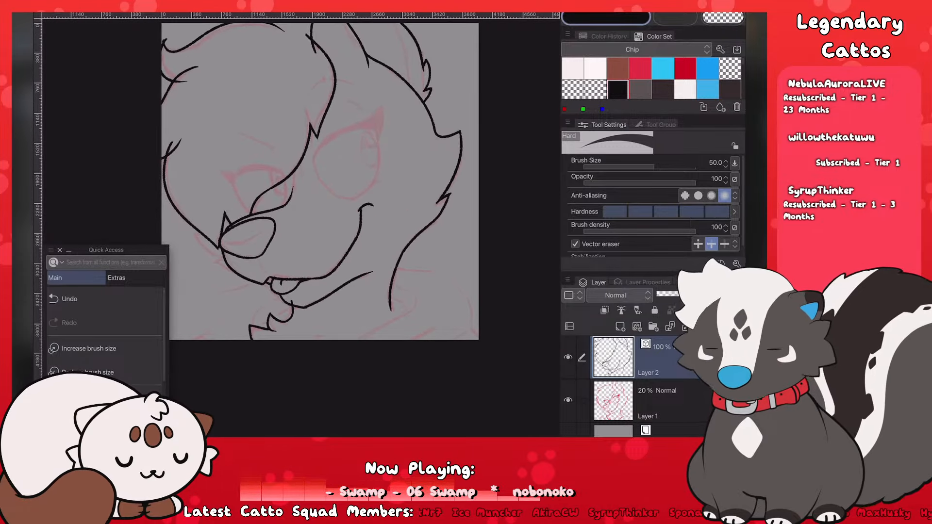
Step: Sharpen the tip of the upper cheek tuft with the Textured pen and trim its inner edge with transparent colour
key("p")
scroll(466, 126, "up", 5)
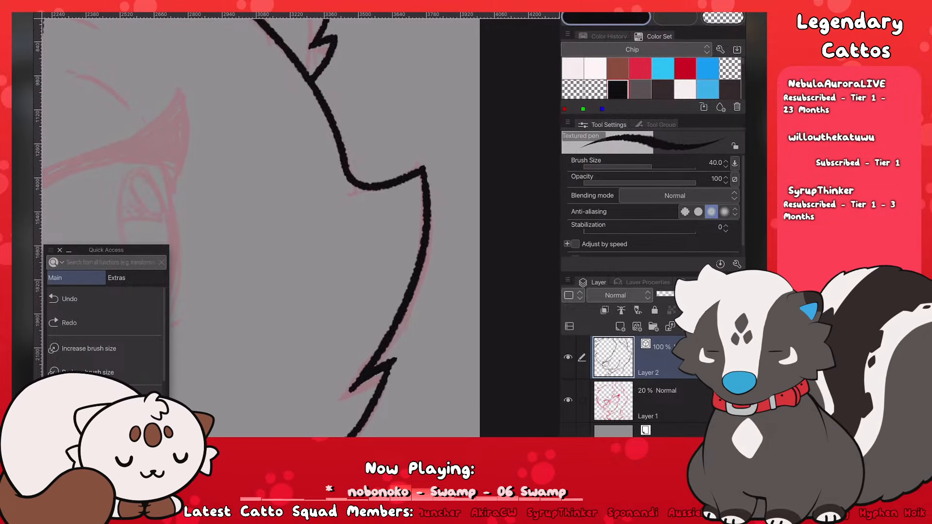
mouse_move(425, 166)
left_mouse_down()
mouse_move(430, 155)
mouse_move(427, 194)
left_mouse_up()
key("ctrl+z")
key("ctrl+z")
key("ctrl+z")
key("ctrl+z")
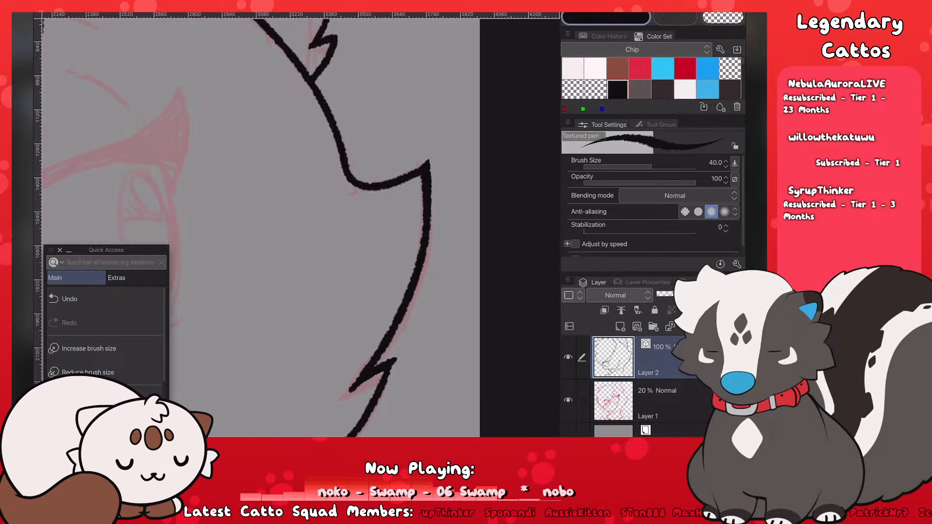
key("c")
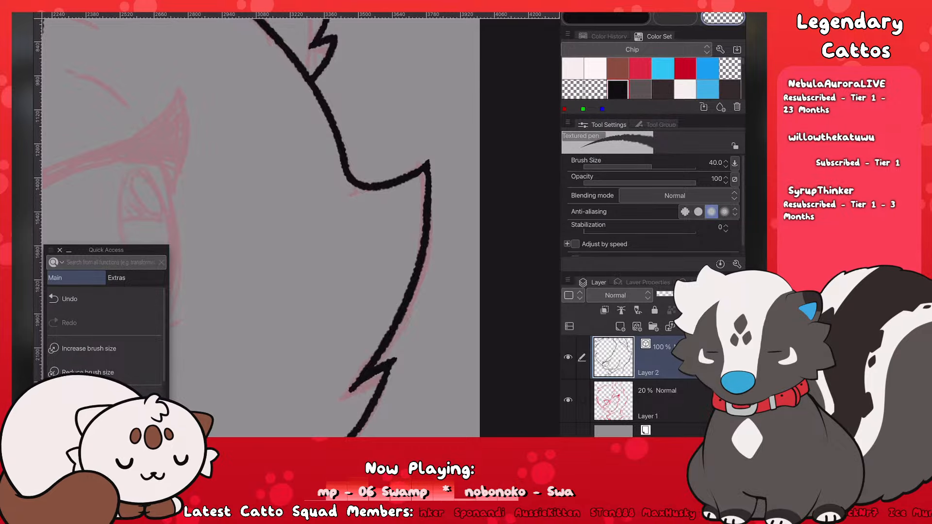
left_click_drag(421, 177, 421, 229)
scroll(385, 223, "down", 5)
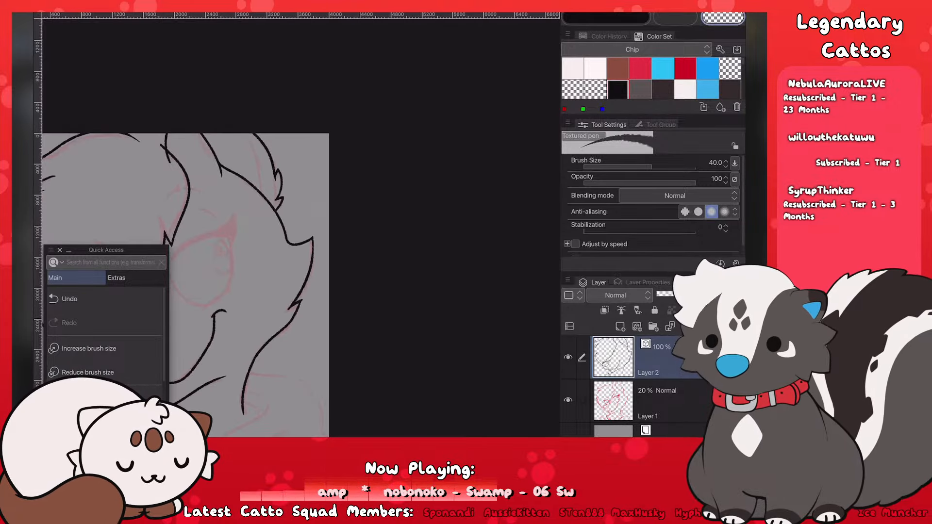
Step: Erase the overshooting stroke ends where hair strands cross near the ear and along the outer hair edge, and save the drawing
scroll(253, 272, "up", 2)
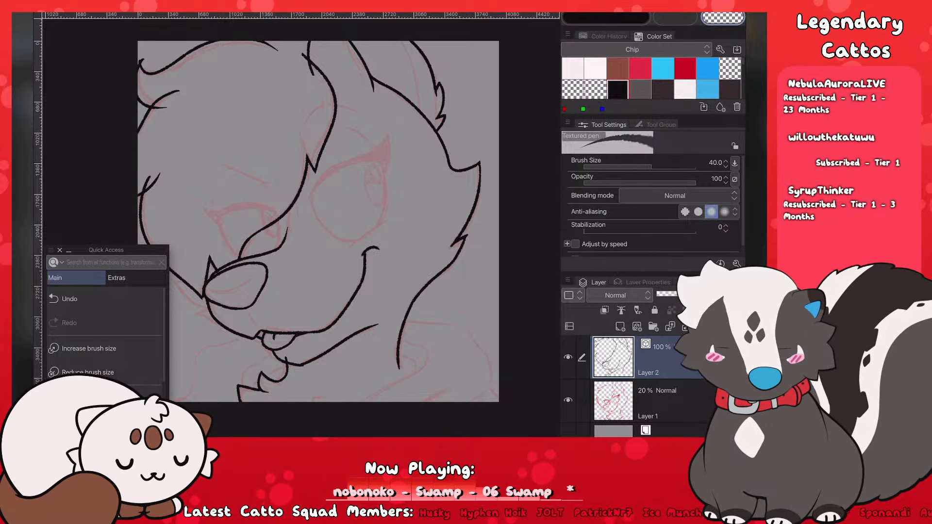
scroll(475, 274, "up", 5)
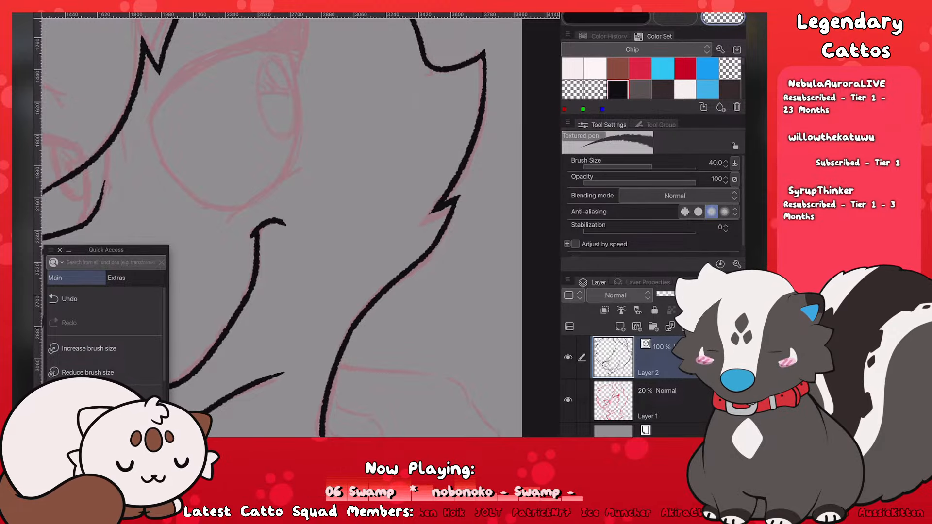
scroll(281, 224, "down", 6)
scroll(197, 232, "up", 1)
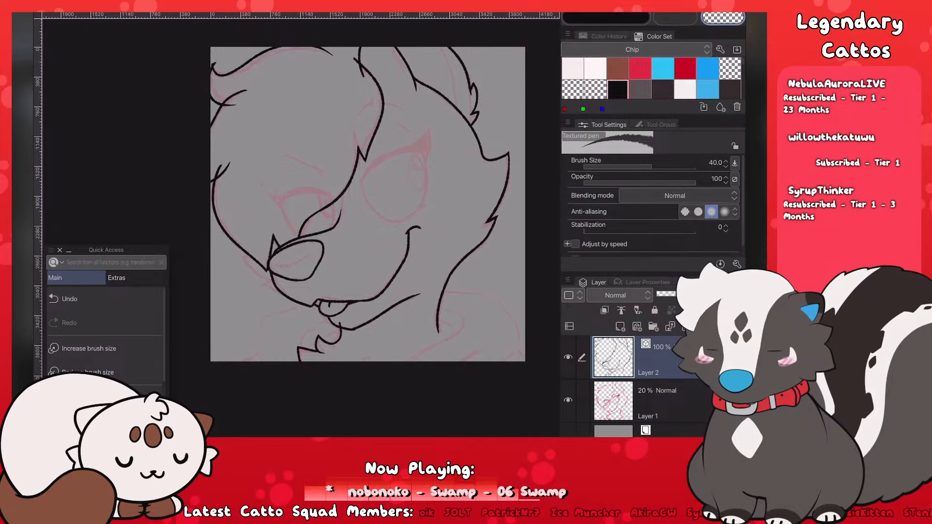
key("e")
left_click_drag(365, 75, 361, 73)
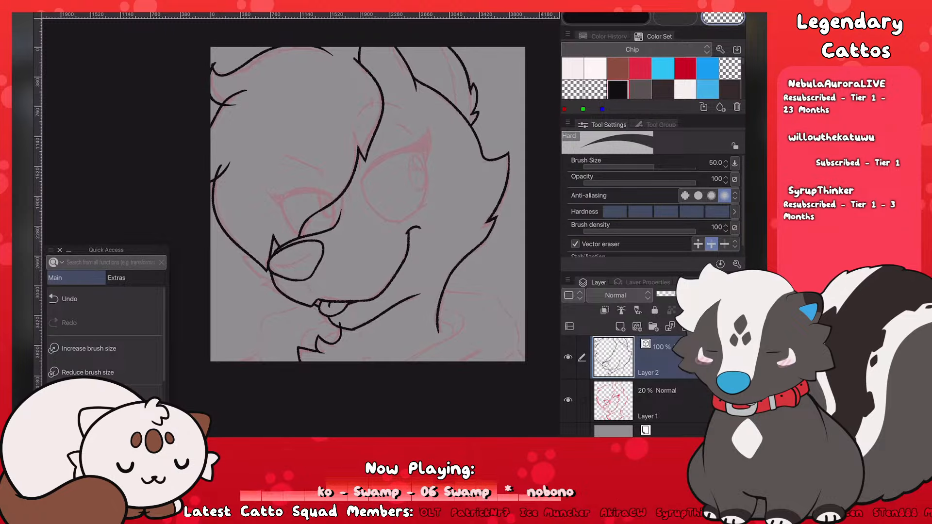
left_click_drag(231, 103, 230, 107)
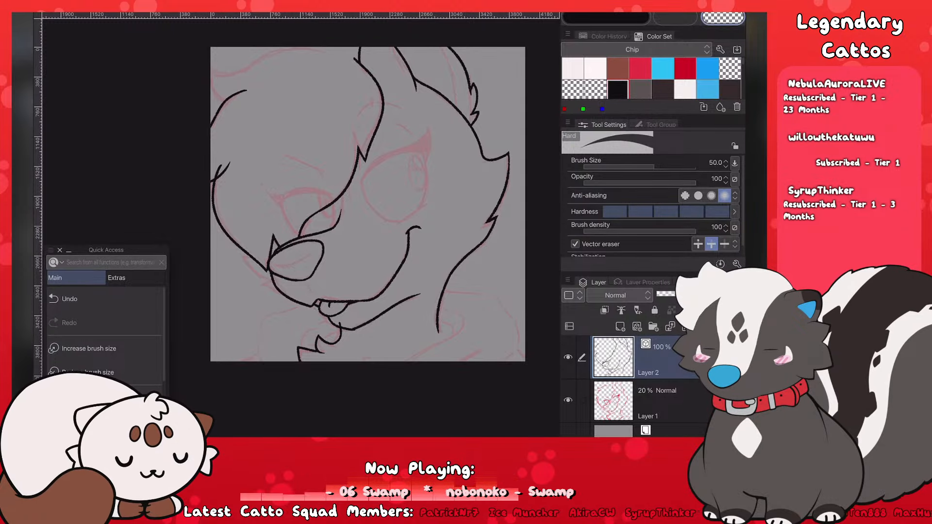
key("ctrl+z")
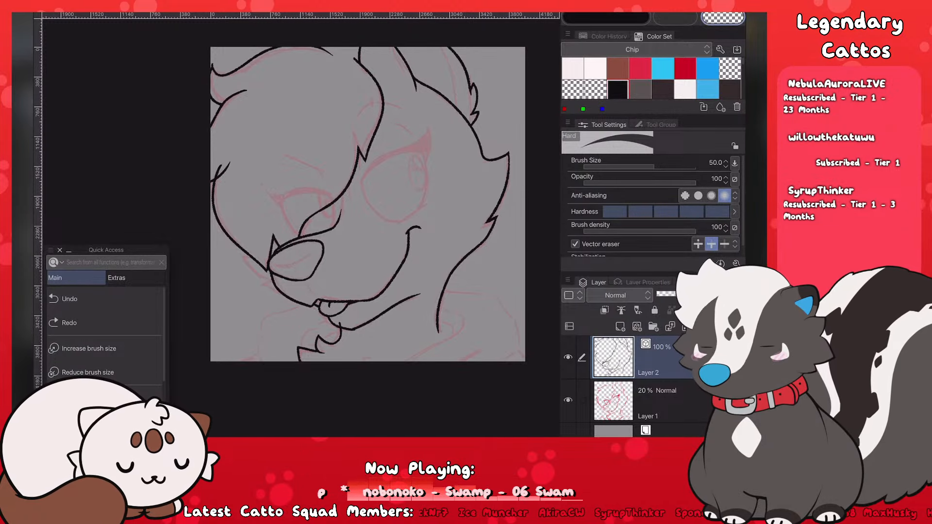
key("ctrl+s")
left_click_drag(230, 164, 216, 177)
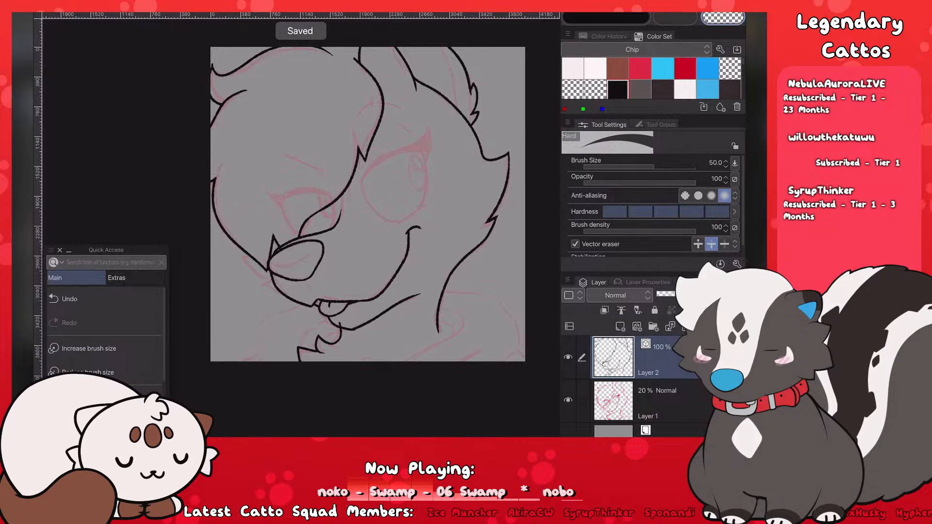
Step: Reduce the Hard eraser's brush size to 25
scroll(205, 272, "up", 4)
left_click(88, 372)
left_click(88, 372)
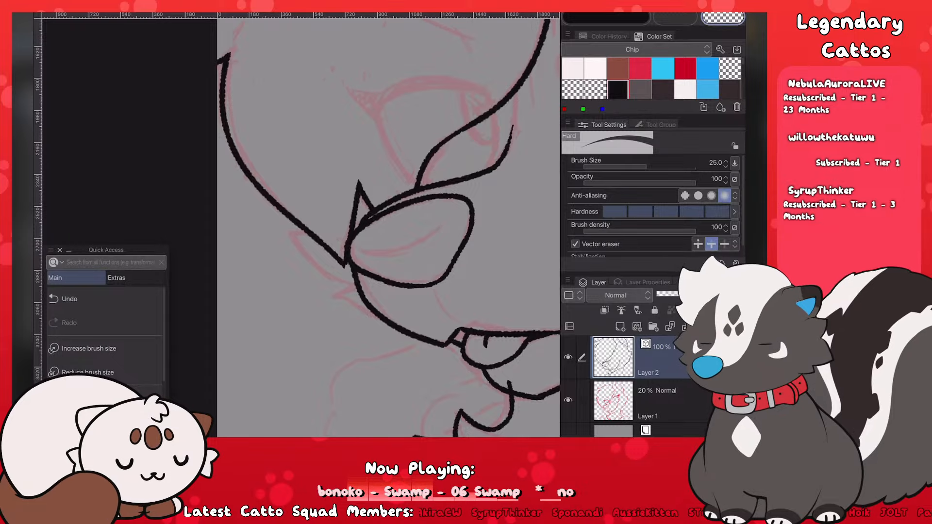
scroll(389, 228, "down", 5)
scroll(264, 359, "up", 4)
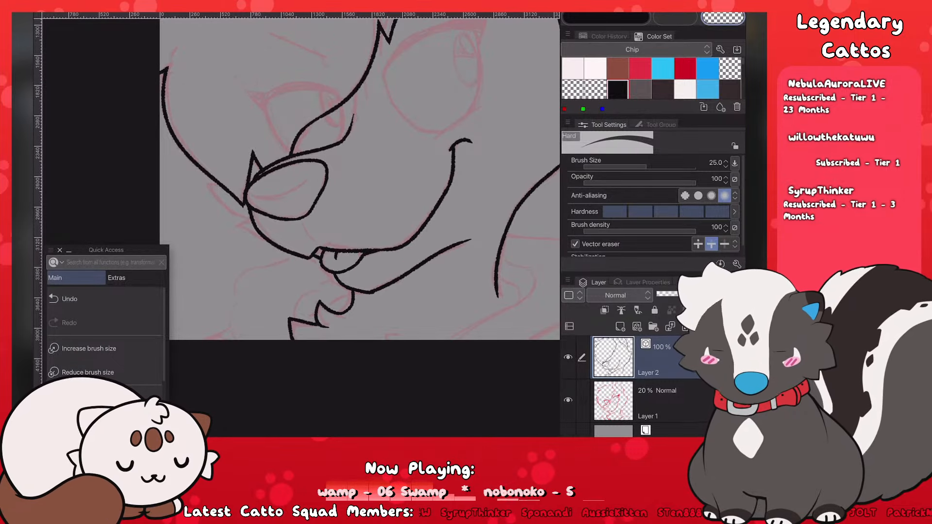
scroll(291, 228, "down", 4)
scroll(312, 292, "up", 3)
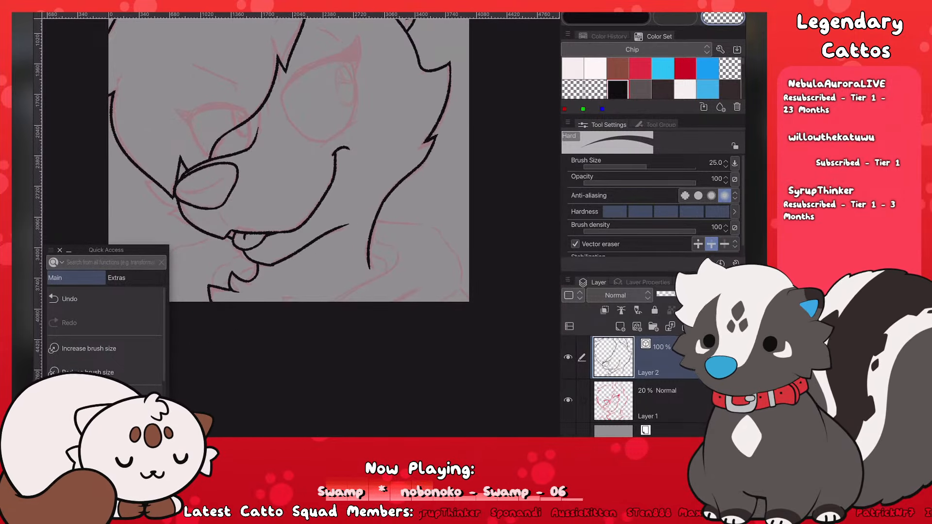
scroll(233, 291, "up", 2)
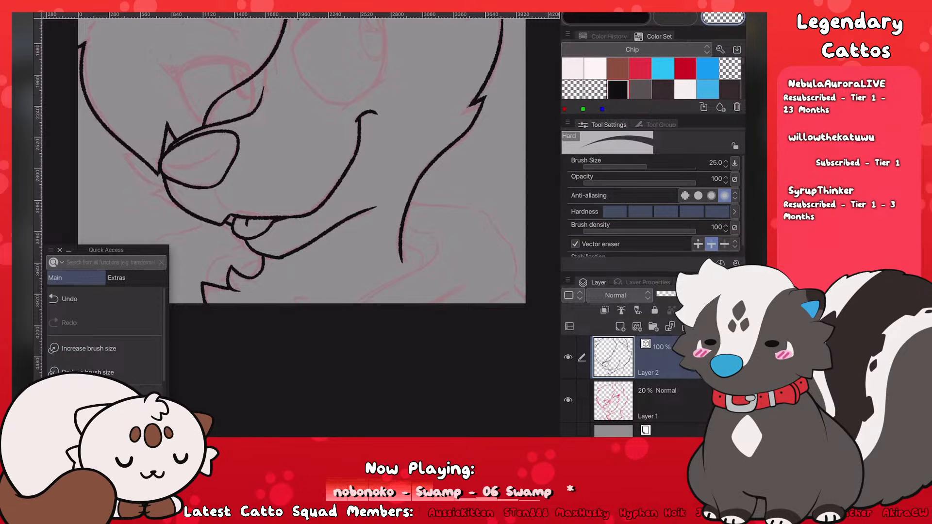
Step: Switch from the Hard vector eraser back to the Textured pen at brush size 40
key("p")
key("c")
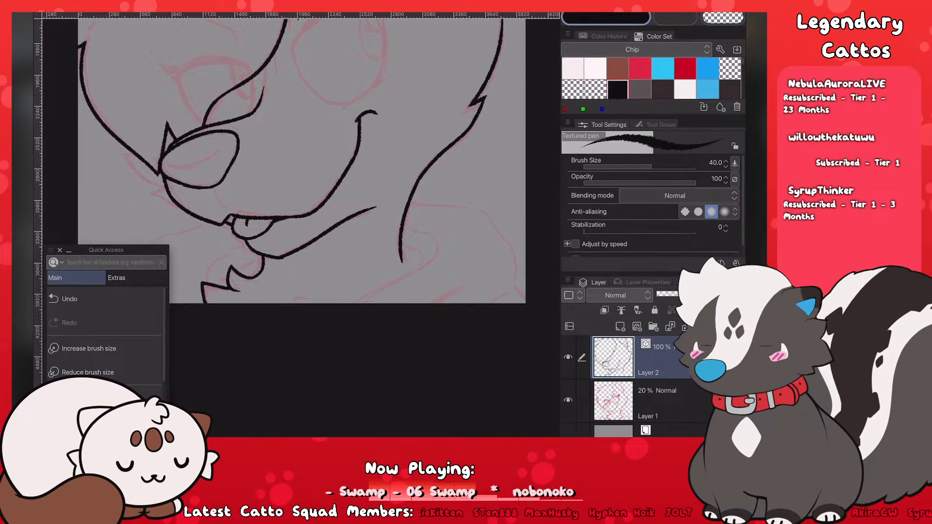
scroll(291, 194, "down", 5)
scroll(271, 194, "up", 4)
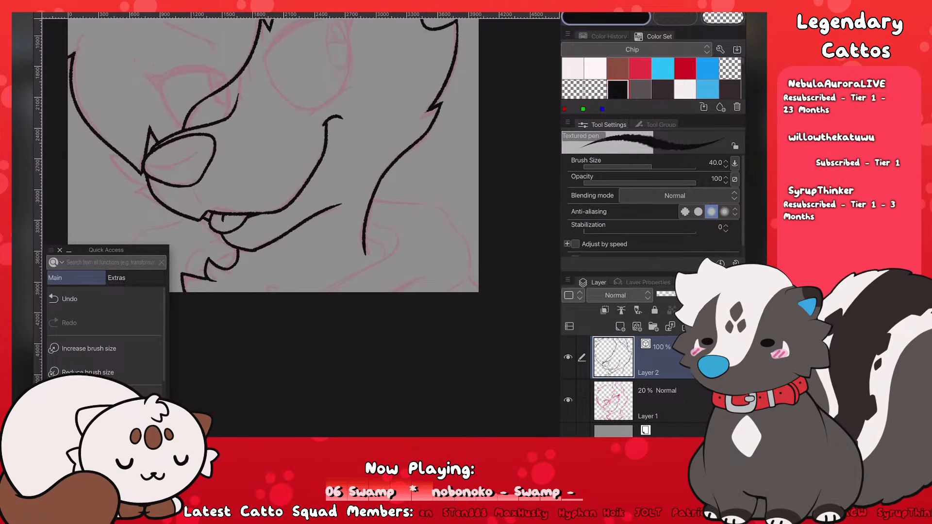
scroll(258, 286, "up", 3)
left_click_drag(420, 151, 512, 148)
scroll(204, 255, "down", 5)
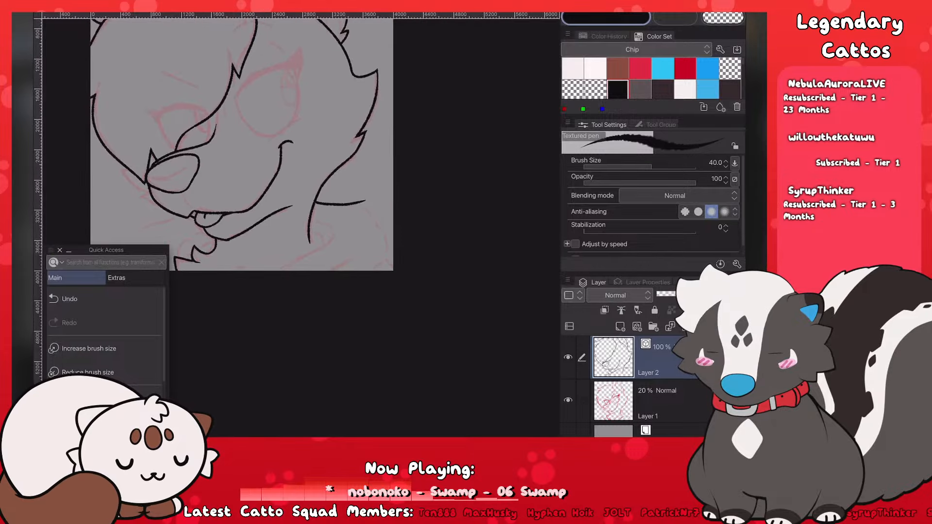
scroll(340, 242, "up", 5)
key("ctrl+z")
scroll(243, 233, "up", 3)
scroll(296, 242, "down", 2)
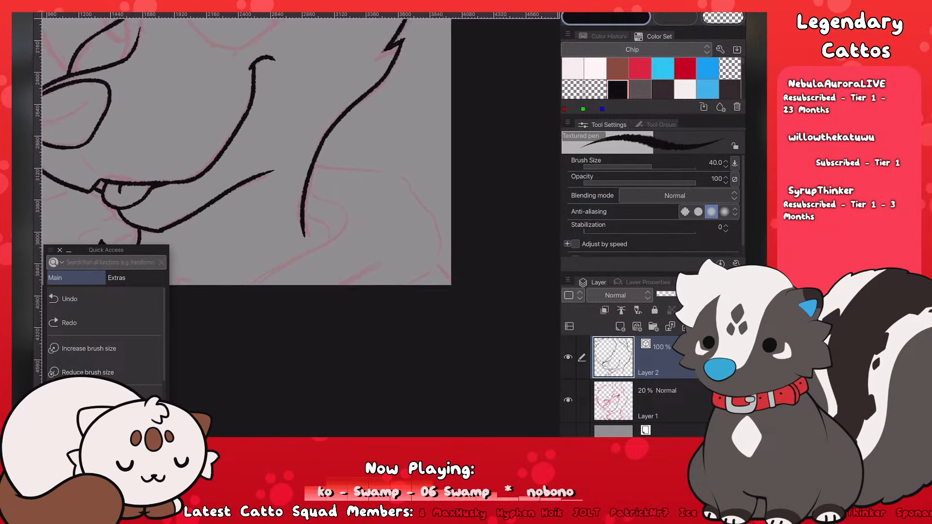
scroll(242, 146, "up", 1)
left_click_drag(326, 161, 428, 155)
key("ctrl+z")
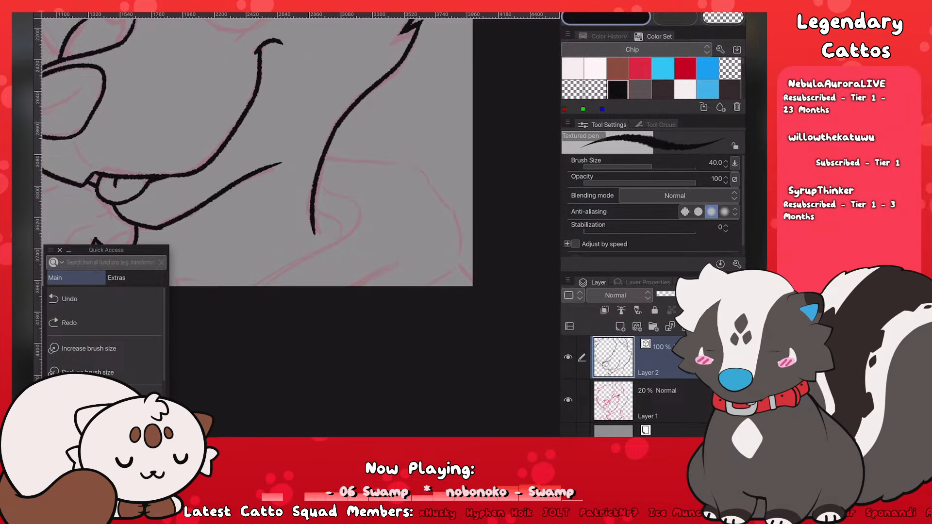
Step: Ink the near shoulder from the neck line outward, curving down around the arm to the canvas's lower edge, with a short line to the corner
mouse_move(316, 153)
left_mouse_down()
mouse_move(411, 167)
mouse_move(445, 206)
mouse_move(450, 284)
left_mouse_up()
key("ctrl+z")
left_click_drag(441, 197, 459, 243)
key("ctrl+z")
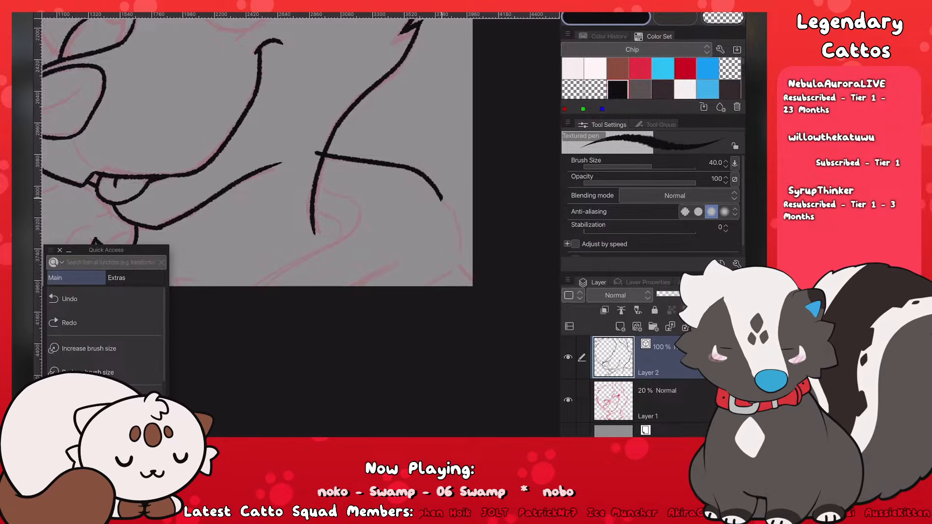
mouse_move(442, 198)
left_mouse_down()
mouse_move(460, 229)
mouse_move(458, 263)
mouse_move(432, 286)
left_mouse_up()
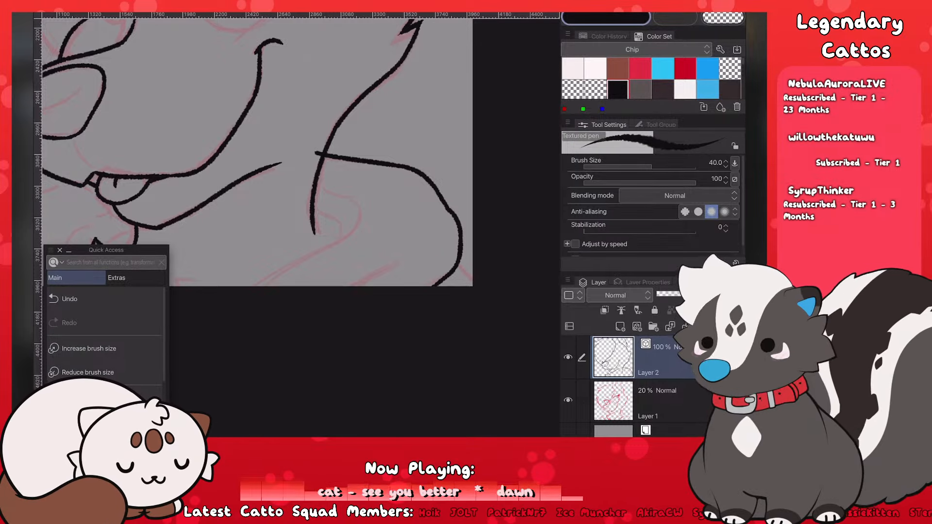
key("ctrl+z")
mouse_move(461, 243)
left_mouse_down()
mouse_move(458, 263)
mouse_move(419, 287)
left_mouse_up()
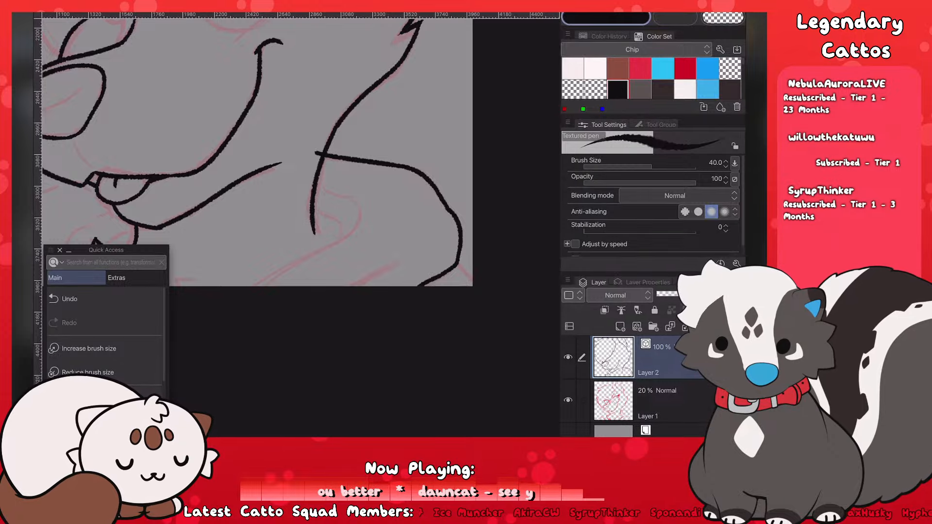
left_click_drag(458, 265, 472, 280)
left_click_drag(226, 200, 267, 261)
scroll(301, 194, "down", 3)
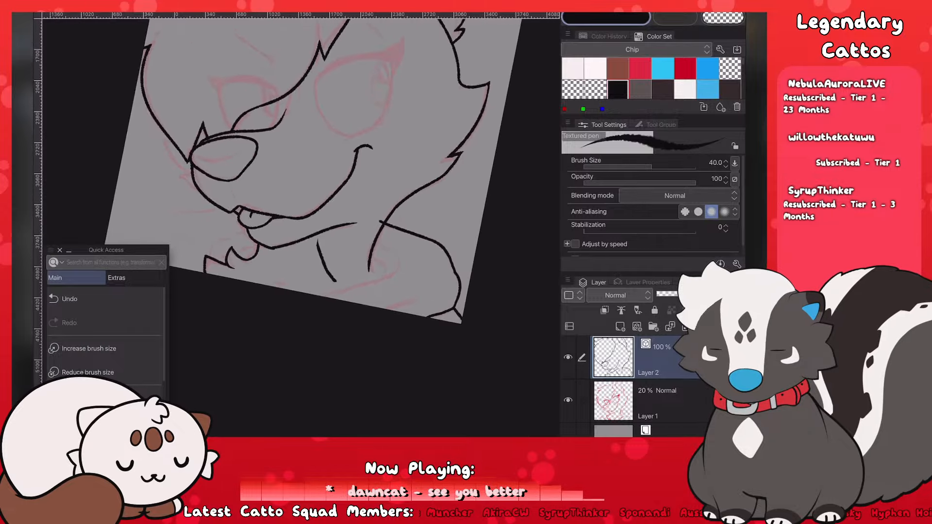
key("ctrl+z")
Step: Ink the opposite shoulder from under the chin, curving outward and down to the canvas's lower edge over the sketch
scroll(301, 223, "up", 5)
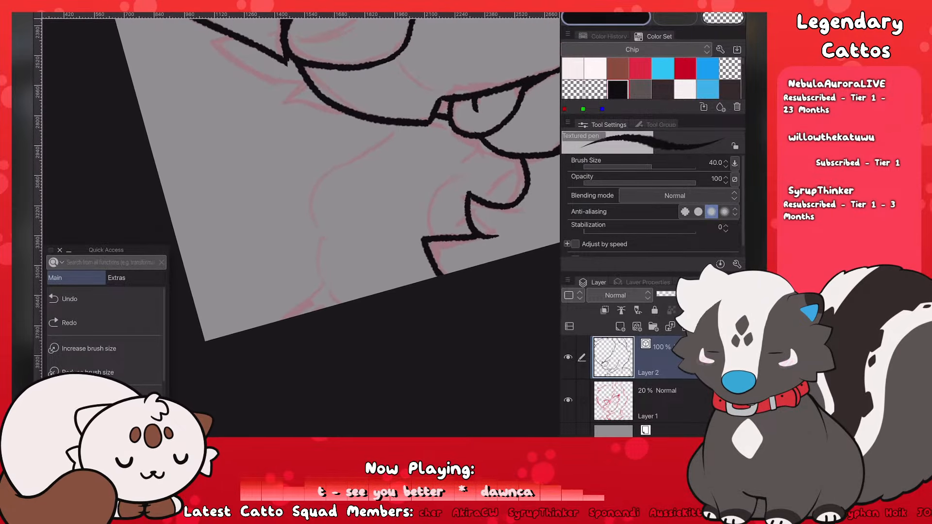
left_click_drag(404, 127, 335, 170)
key("ctrl+z")
mouse_move(404, 126)
left_mouse_down()
mouse_move(341, 167)
mouse_move(306, 205)
mouse_move(333, 248)
left_mouse_up()
key("ctrl+z")
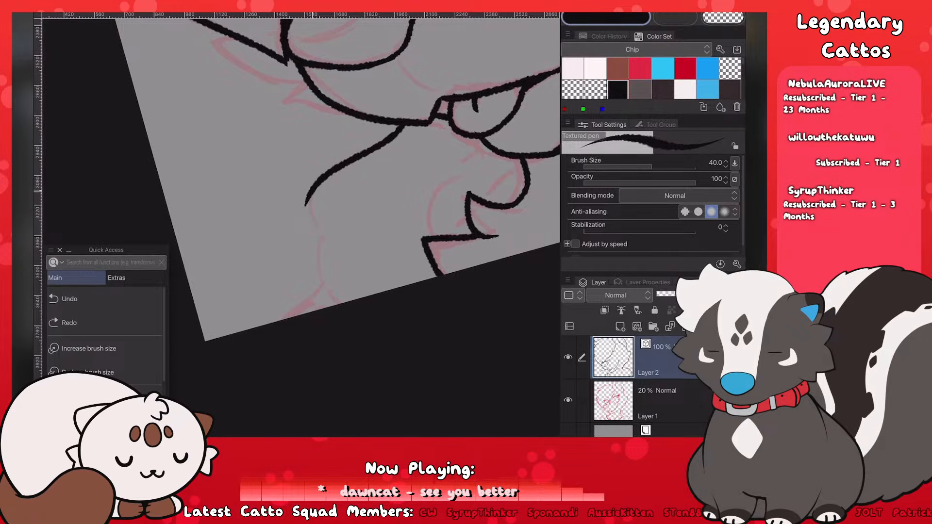
mouse_move(310, 193)
left_mouse_down()
mouse_move(339, 301)
mouse_move(278, 321)
left_mouse_up()
key("ctrl+z")
left_click_drag(318, 287, 275, 321)
scroll(301, 228, "down", 5)
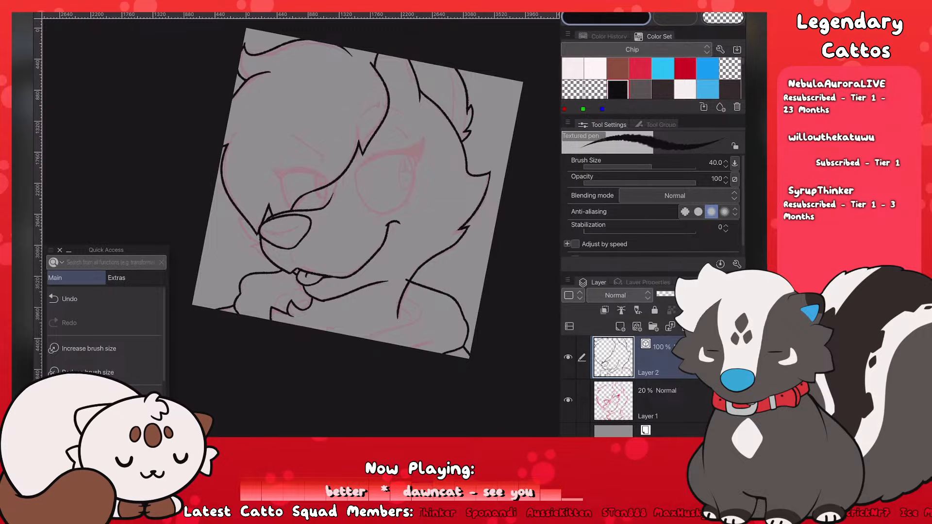
scroll(296, 209, "down", 3)
scroll(297, 209, "up", 3)
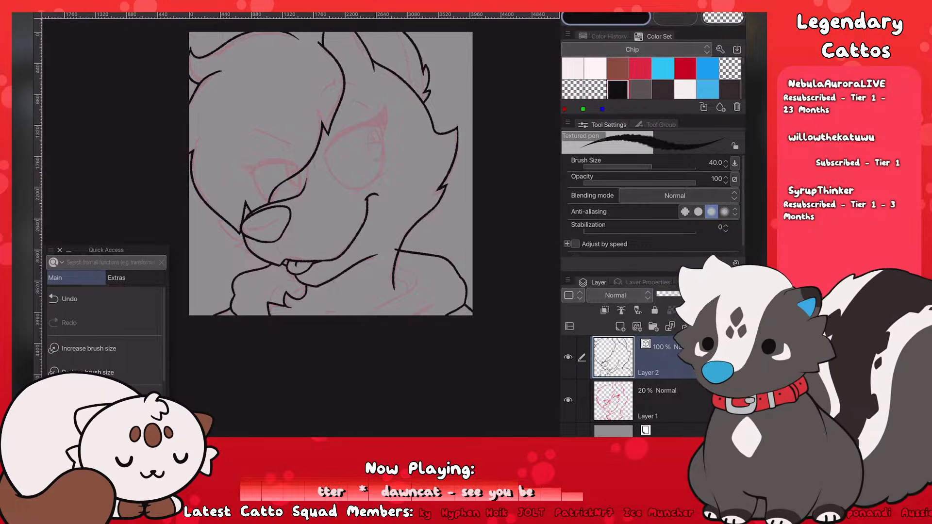
Step: Ink the small hooked mark at the chest's lower edge and the diagonal chest line with its curved fold beside the neck
scroll(339, 233, "up", 5)
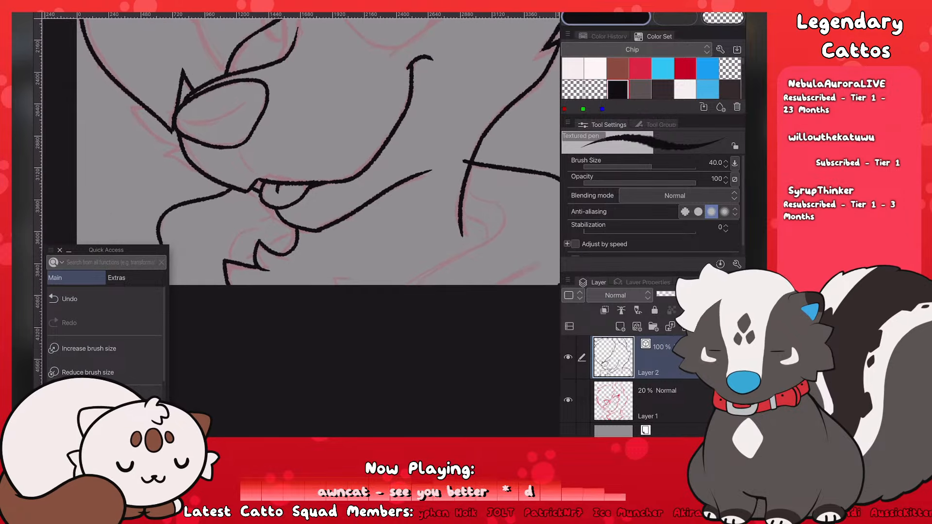
key("ctrl+z")
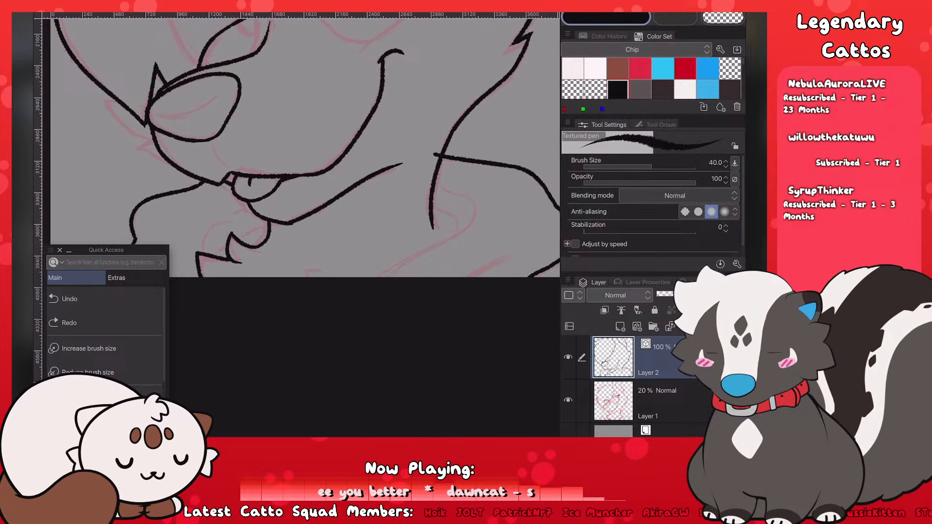
left_click_drag(305, 269, 304, 277)
left_click_drag(465, 227, 386, 277)
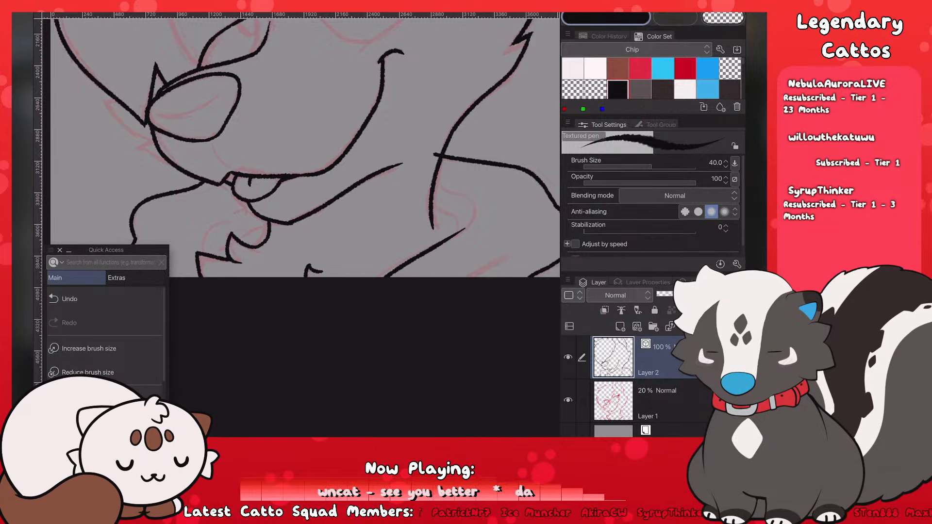
left_click_drag(470, 201, 459, 226)
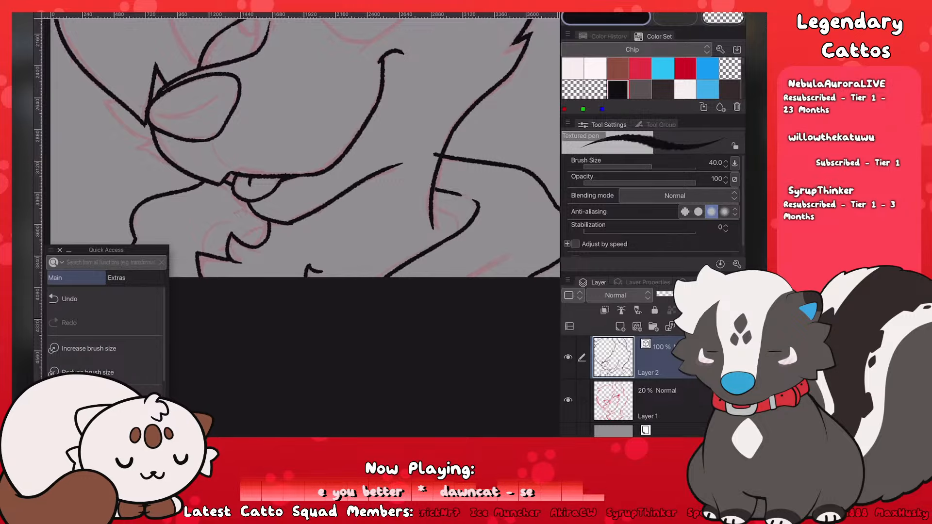
Step: Redraw the inner curve of the fold beside the neck so it runs from the neck line to the diagonal chest line
key("ctrl+z")
mouse_move(435, 189)
left_mouse_down()
mouse_move(454, 193)
mouse_move(462, 228)
left_mouse_up()
key("ctrl+z")
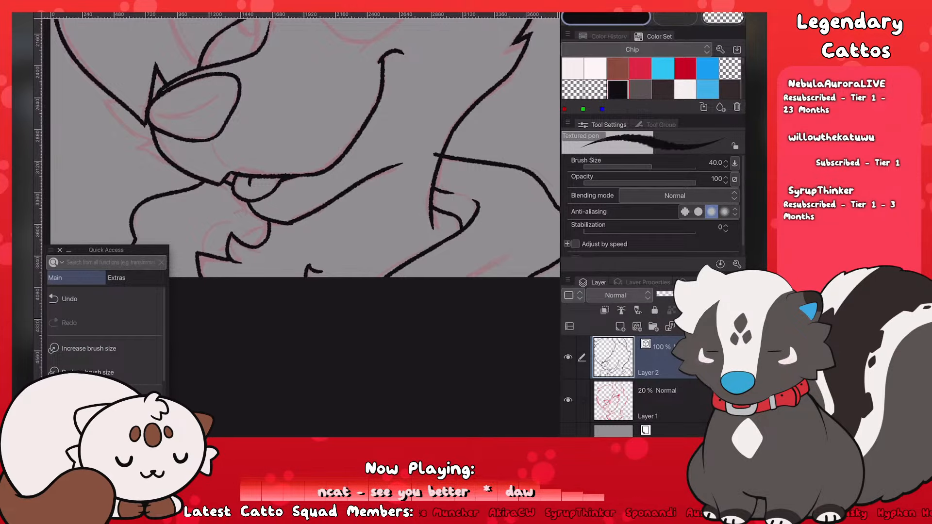
key("ctrl+z")
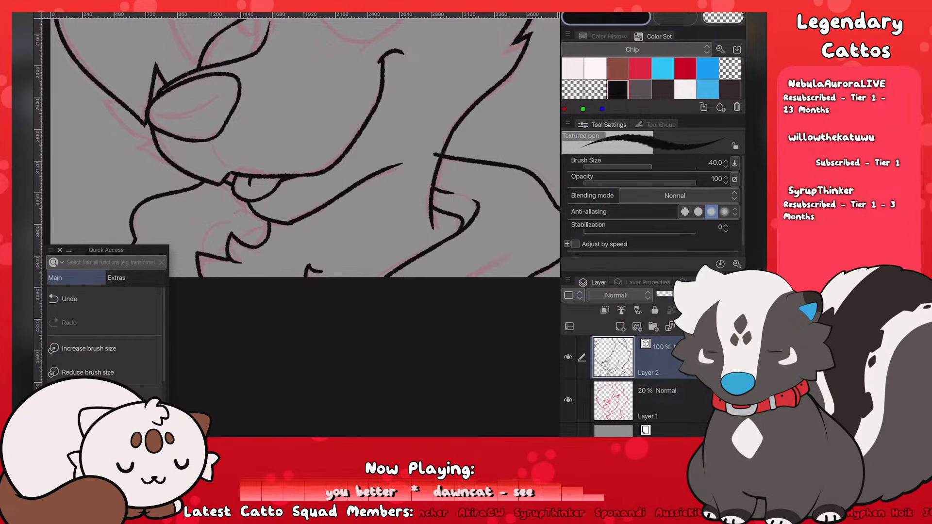
key("ctrl+z")
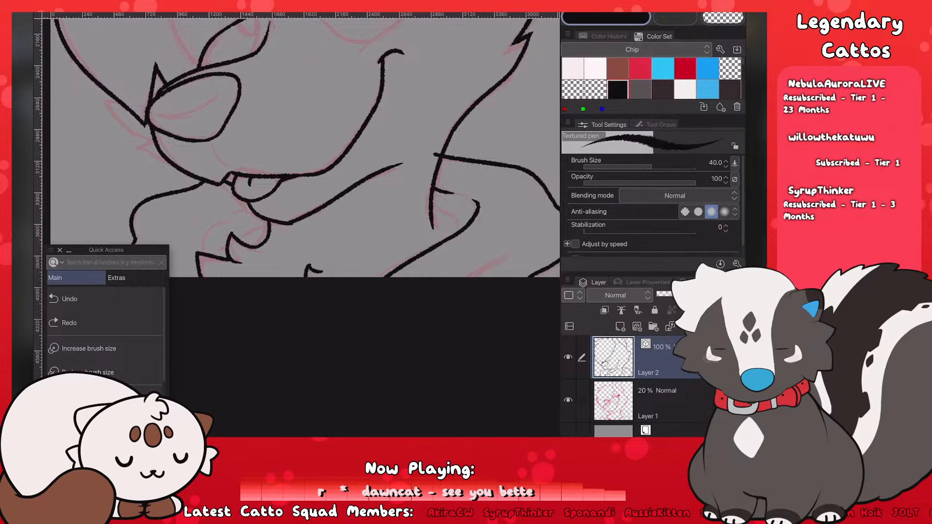
left_click_drag(458, 220, 456, 230)
scroll(305, 148, "down", 1)
key("ctrl+z")
key("ctrl+z")
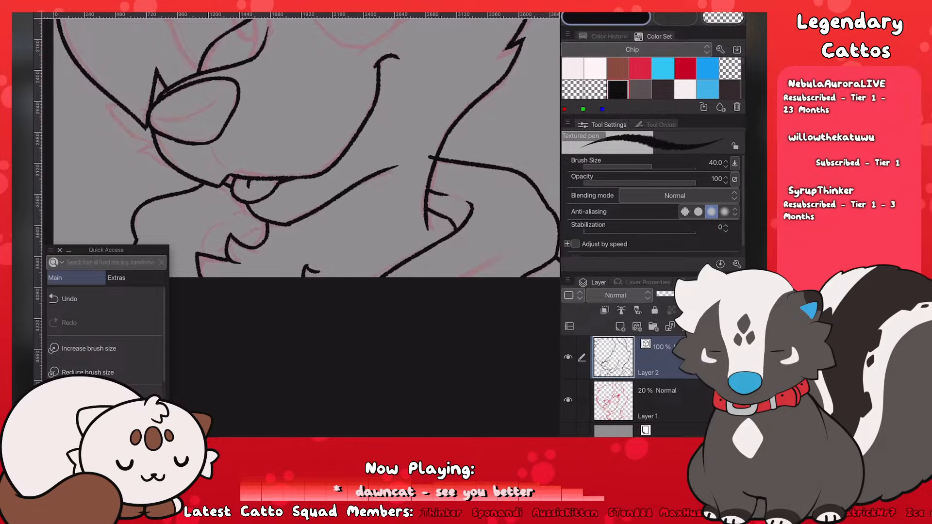
Step: Add short inner strokes to the throat fur tufts under the chin, following the sketch
left_click_drag(204, 230, 370, 207)
key("ctrl+z")
scroll(301, 148, "up", 1)
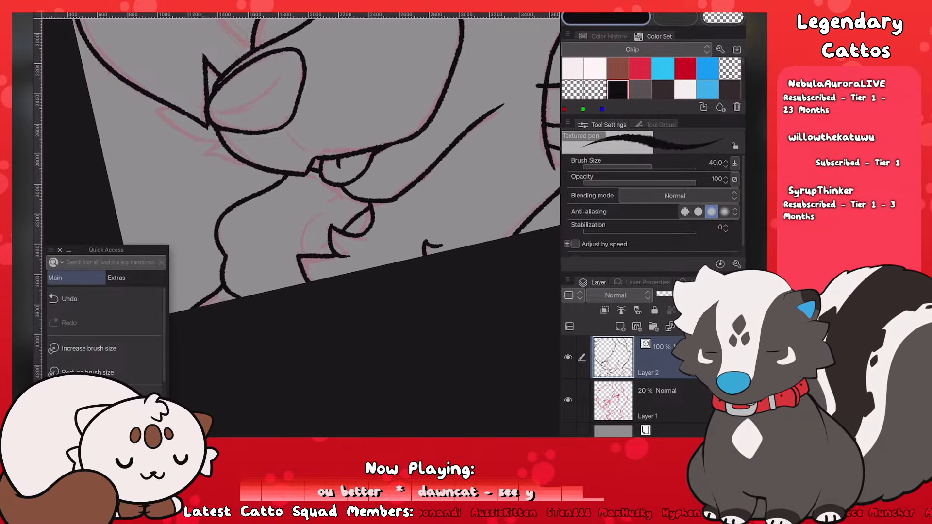
key("ctrl+z")
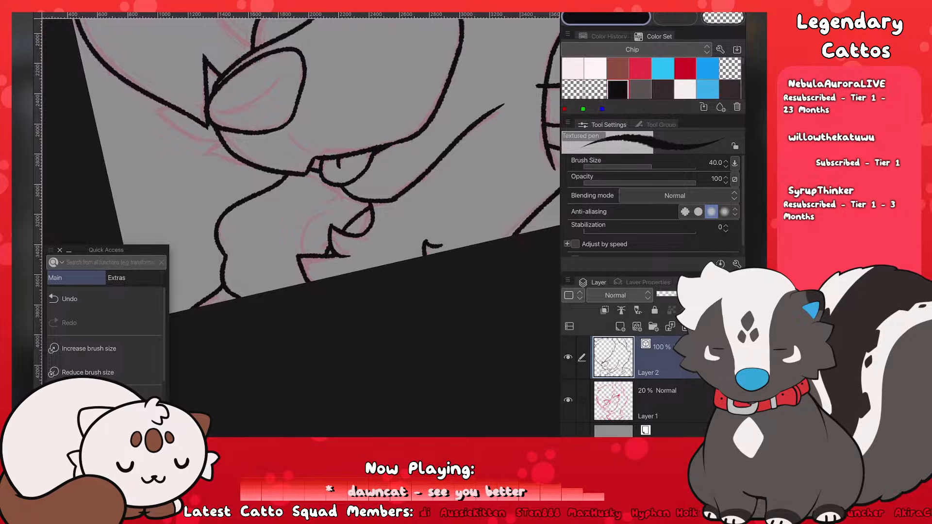
scroll(301, 194, "down", 5)
scroll(301, 194, "up", 2)
scroll(301, 195, "up", 3)
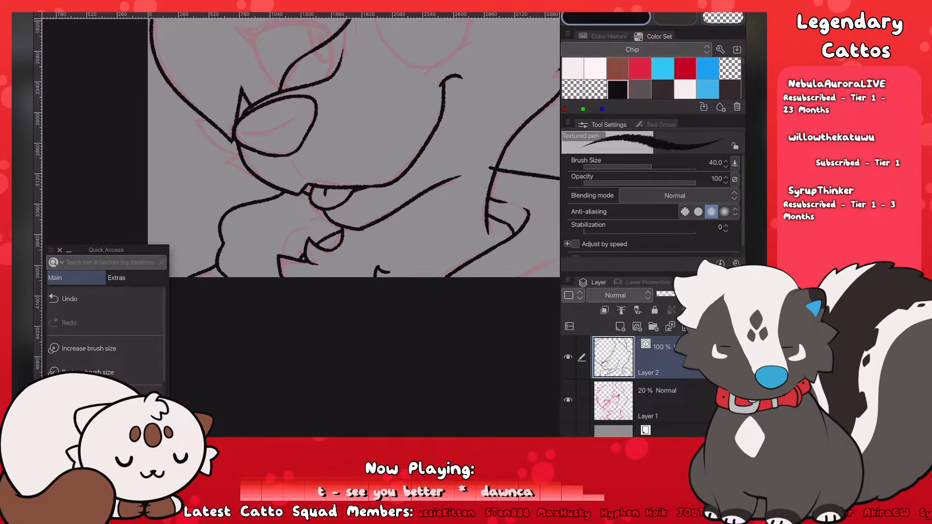
Step: Reduce the Textured pen's brush size to 30 and ink the curved inner line around the throat fur up toward the chin
key("bracketleft")
scroll(301, 194, "up", 2)
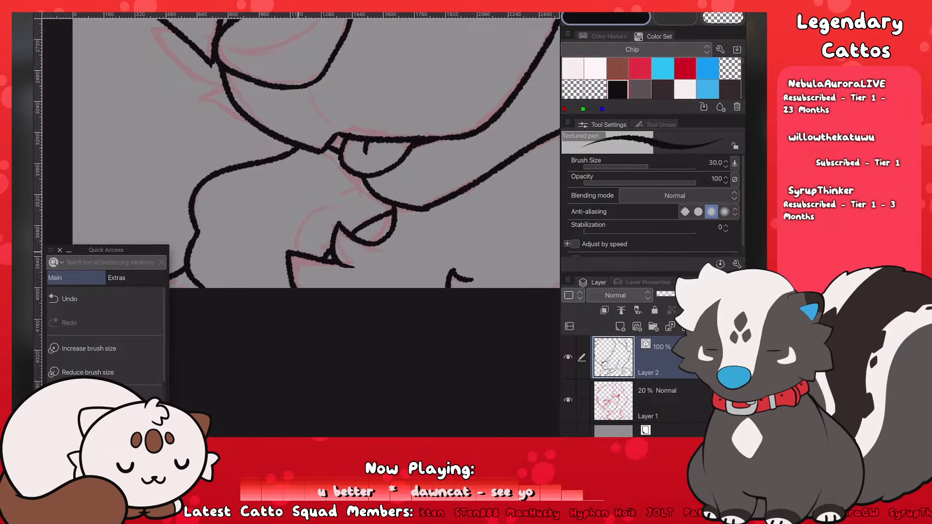
key("ctrl+z")
left_click_drag(297, 251, 338, 203)
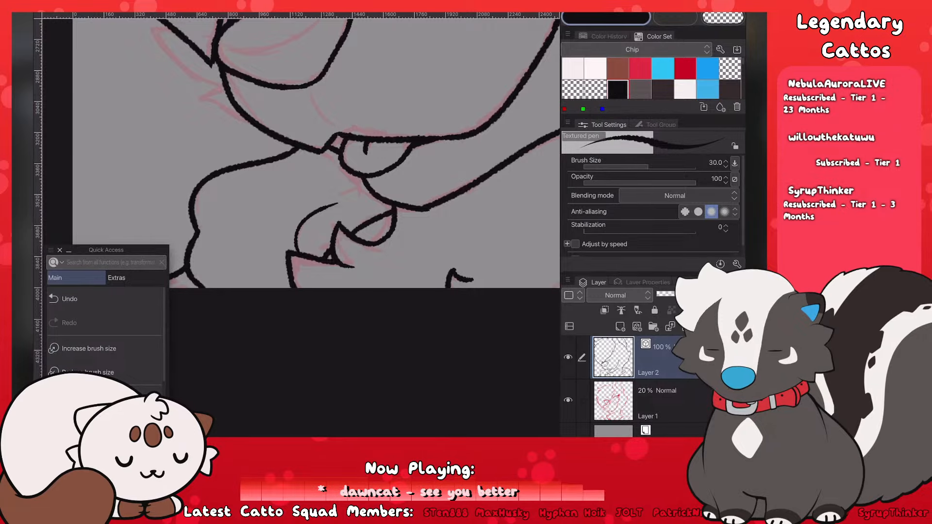
key("ctrl+z")
scroll(315, 150, "down", 1)
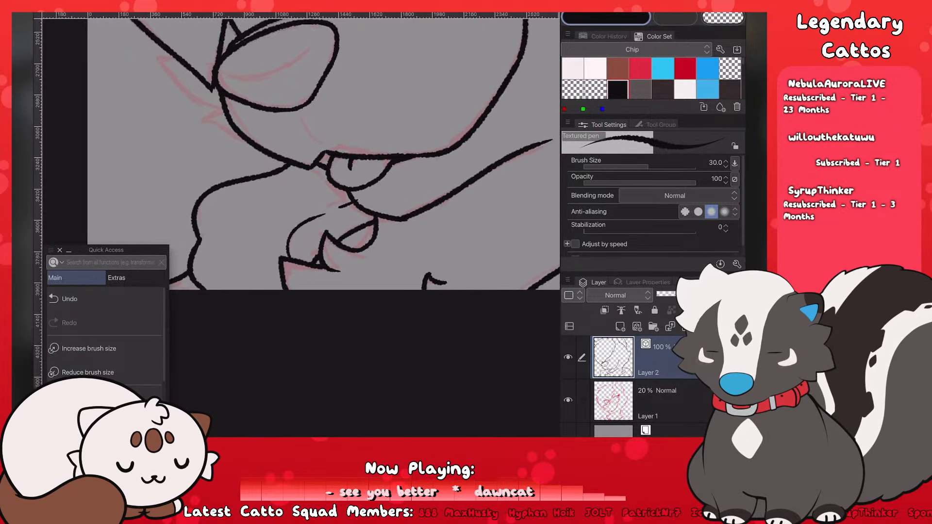
Step: Ink a short tapered crease near the canvas's lower edge between the diagonal chest line and the near arm
scroll(301, 155, "down", 5)
scroll(301, 155, "up", 3)
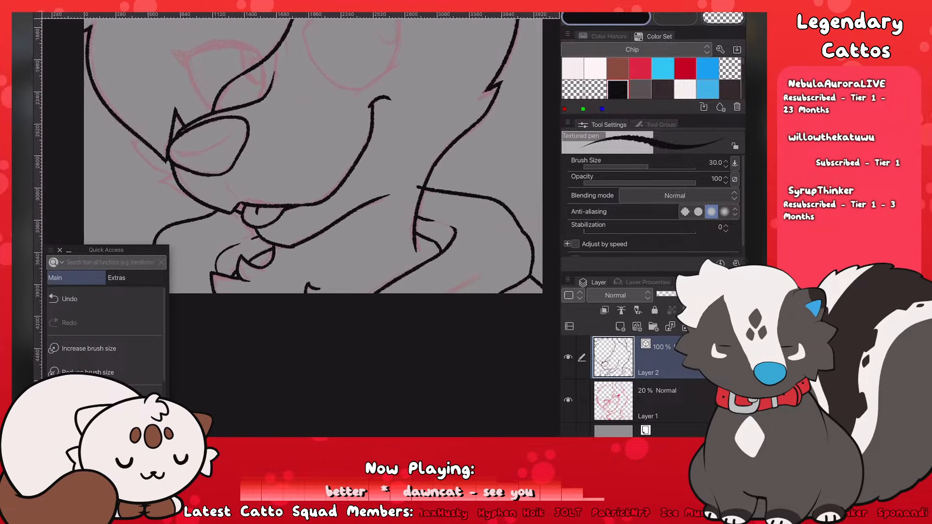
scroll(301, 155, "down", 1)
scroll(290, 286, "up", 2)
left_click_drag(447, 240, 431, 260)
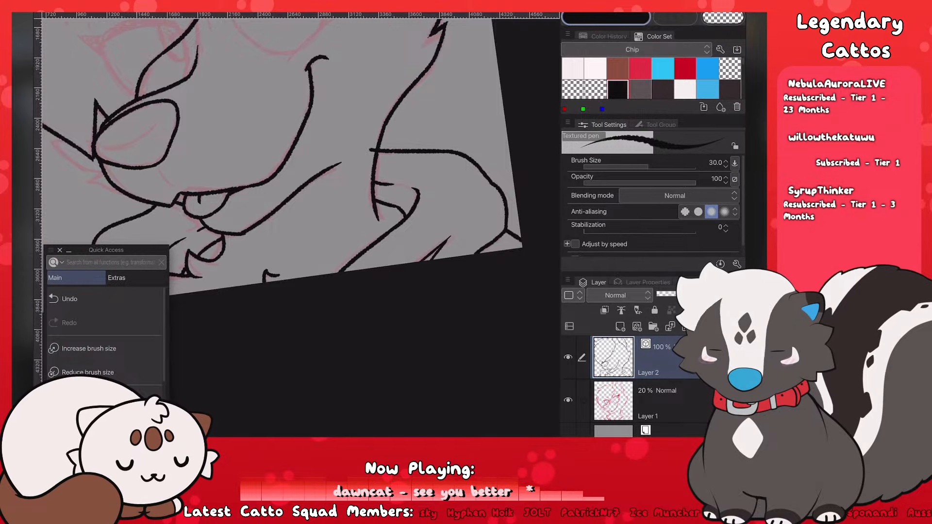
Step: Set the Textured pen's brush size to 40 and ink the pointed far-cheek fur tufts beside the nose
scroll(301, 165, "down", 4)
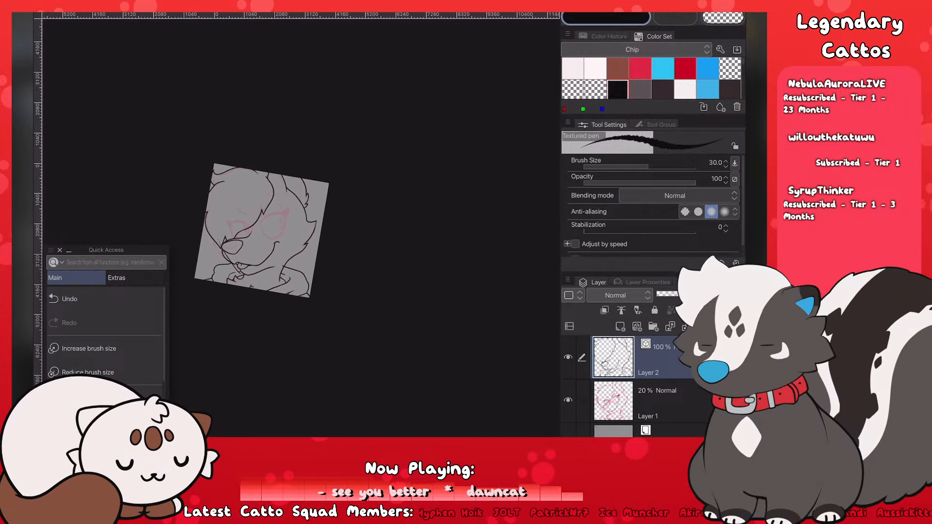
scroll(320, 213, "up", 1)
scroll(291, 242, "up", 3)
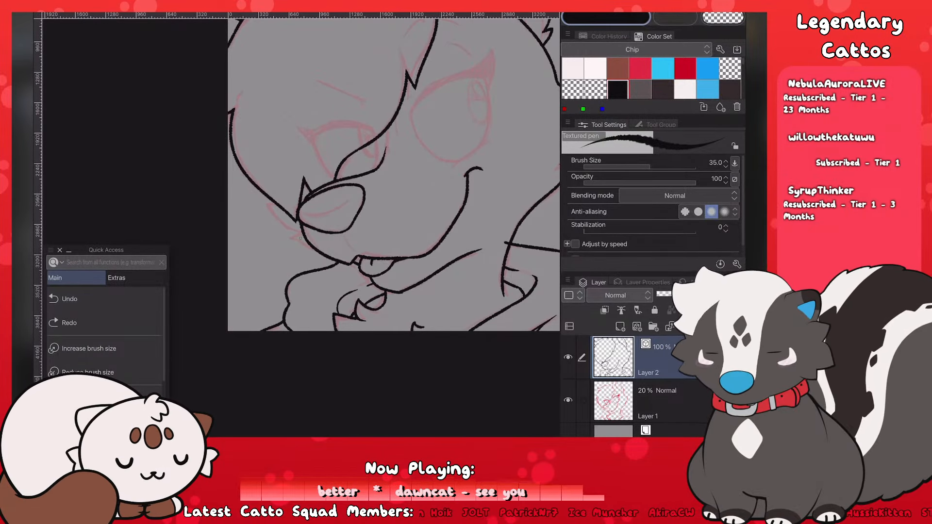
key("bracketright")
scroll(300, 239, "up", 1)
mouse_move(291, 180)
left_mouse_down()
mouse_move(265, 182)
mouse_move(314, 219)
left_mouse_up()
key("ctrl+z")
mouse_move(265, 182)
left_mouse_down()
mouse_move(310, 222)
mouse_move(301, 230)
left_mouse_up()
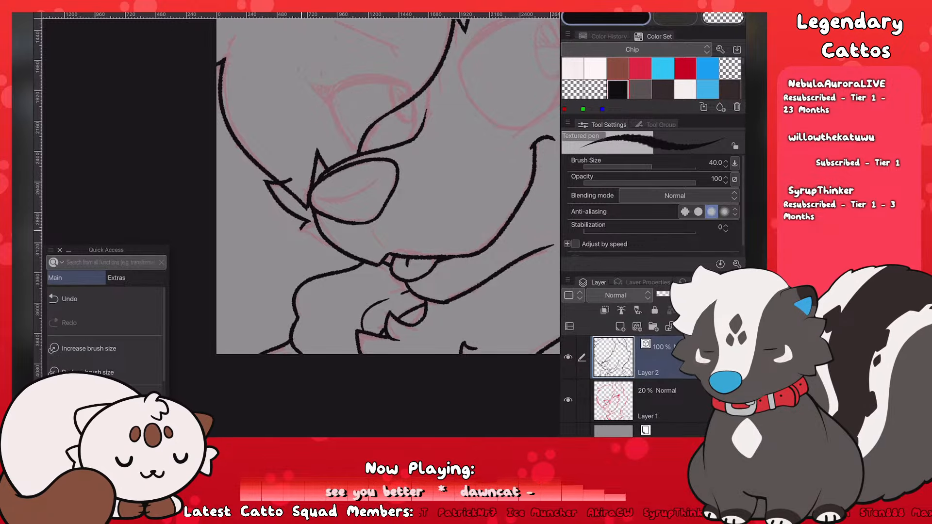
scroll(325, 220, "down", 3)
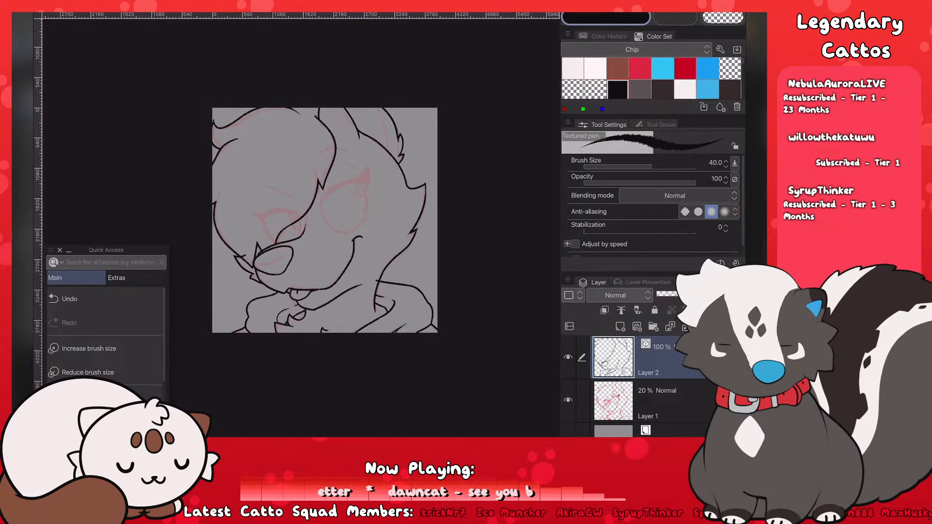
Step: Ink the near eye's upper lash line from the inner corner up to the pointed outer lash tip, following the sketch
scroll(228, 294, "up", 2)
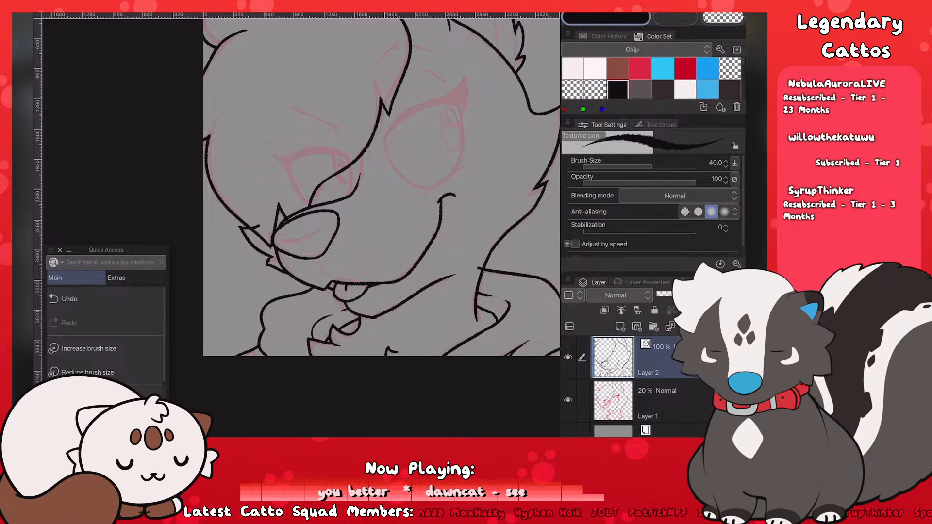
scroll(492, 62, "up", 3)
mouse_move(317, 199)
left_mouse_down()
mouse_move(378, 125)
mouse_move(436, 109)
left_mouse_up()
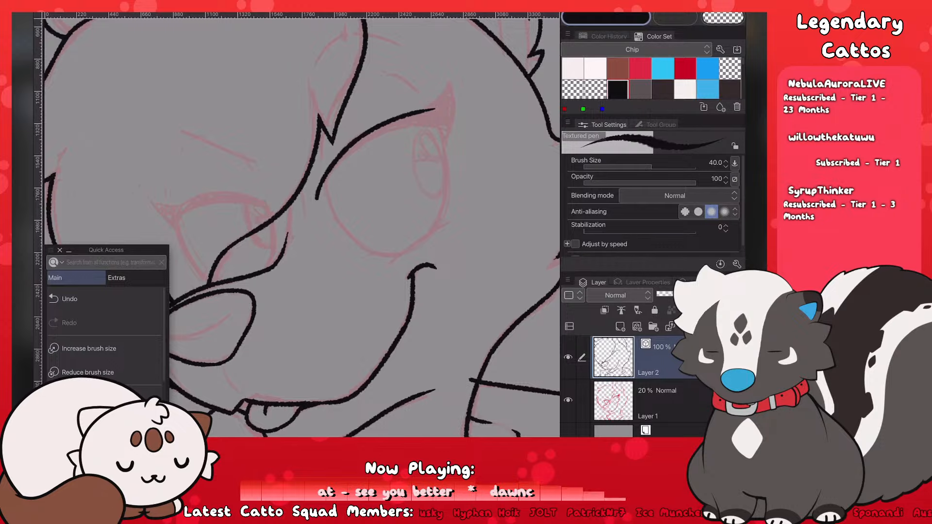
key("ctrl+z")
key("ctrl+z")
left_click_drag(319, 192, 368, 130)
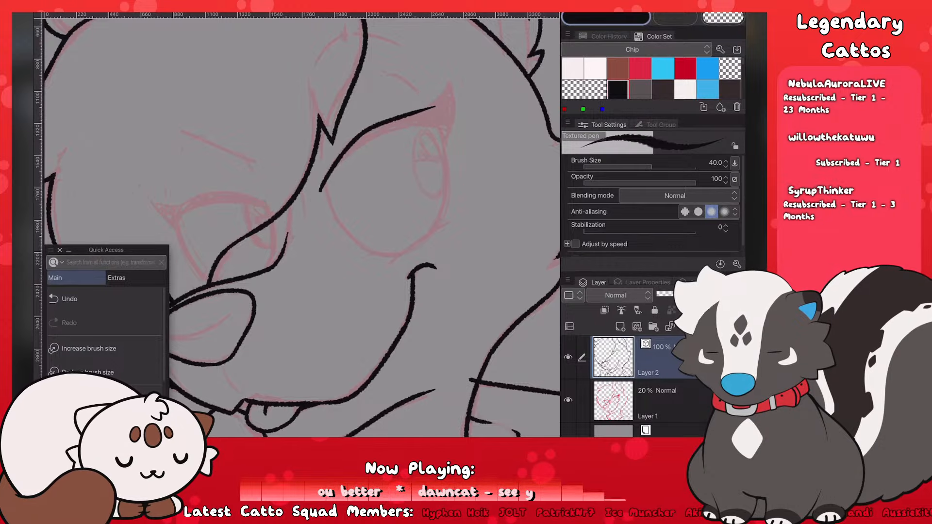
key("ctrl+z")
left_click_drag(320, 184, 388, 125)
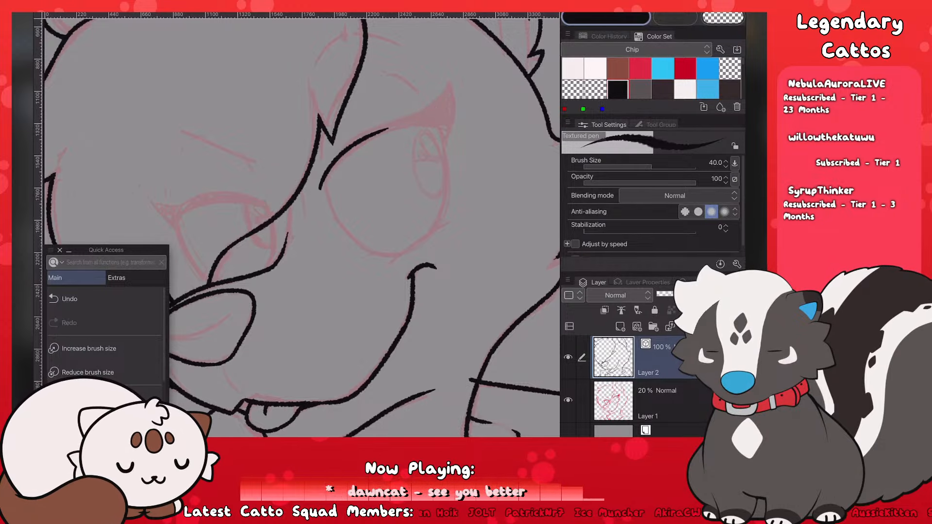
key("ctrl+z")
left_click_drag(322, 184, 386, 122)
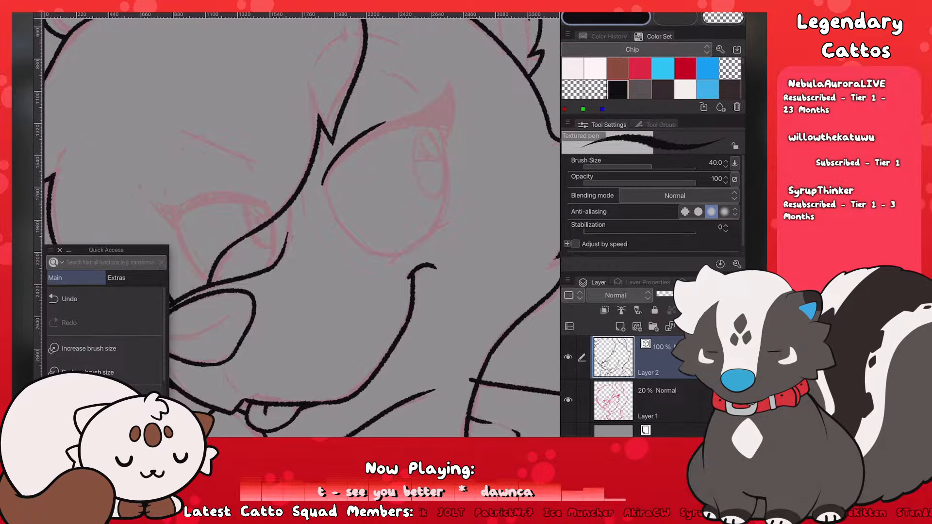
key("ctrl+z")
mouse_move(318, 188)
left_mouse_down()
mouse_move(364, 134)
mouse_move(412, 116)
mouse_move(449, 75)
mouse_move(444, 148)
left_mouse_up()
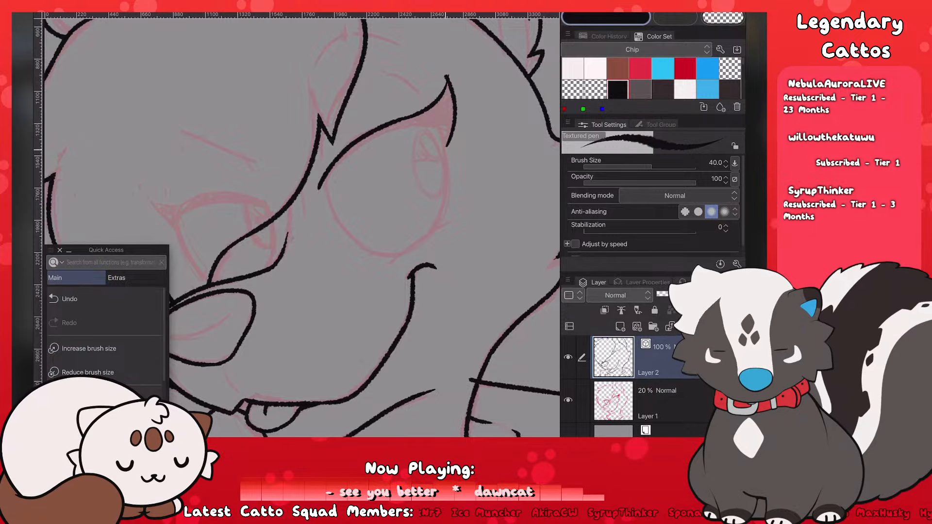
Step: Redraw the outer edge of the near eye's lash as a short curve down from its pointed tip
key("ctrl+z")
key("ctrl+y")
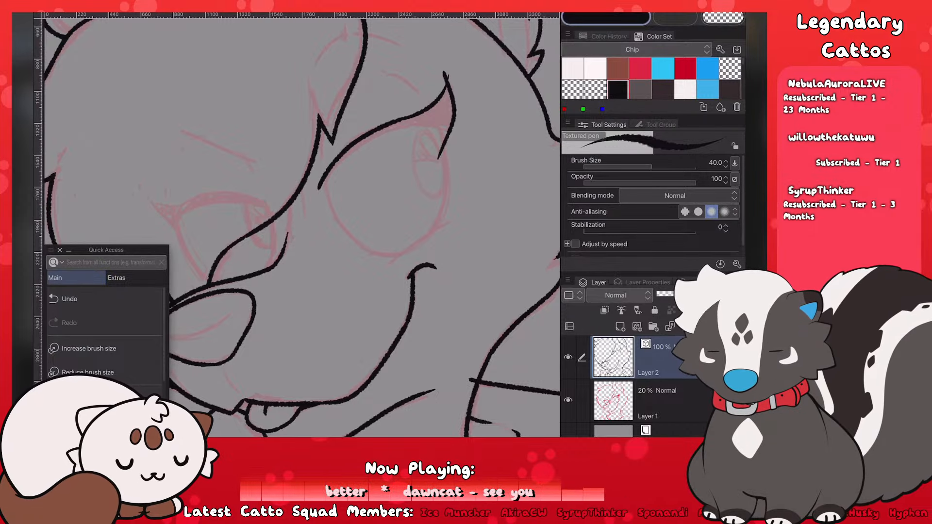
key("ctrl+z")
mouse_move(448, 77)
left_mouse_down()
mouse_move(452, 139)
mouse_move(443, 159)
left_mouse_up()
key("ctrl+z")
left_click_drag(448, 76, 444, 144)
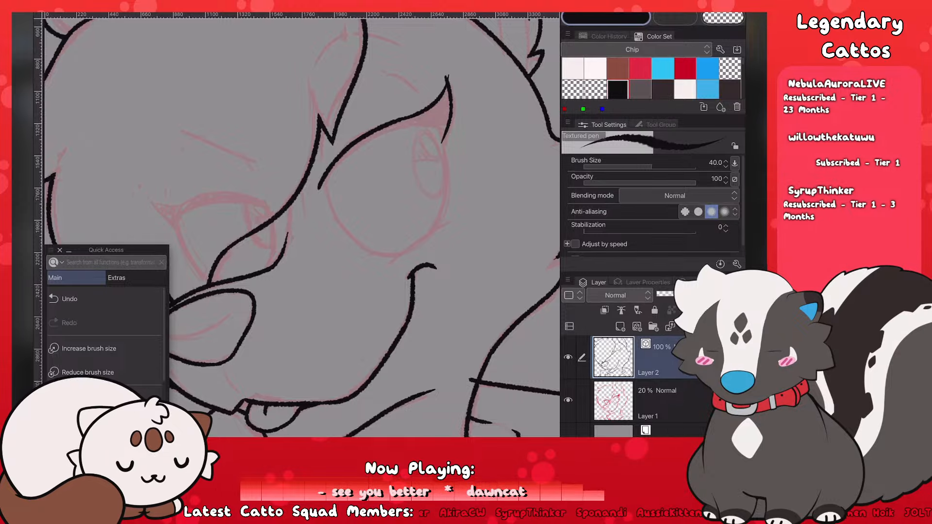
key("ctrl+z")
left_click_drag(446, 77, 446, 142)
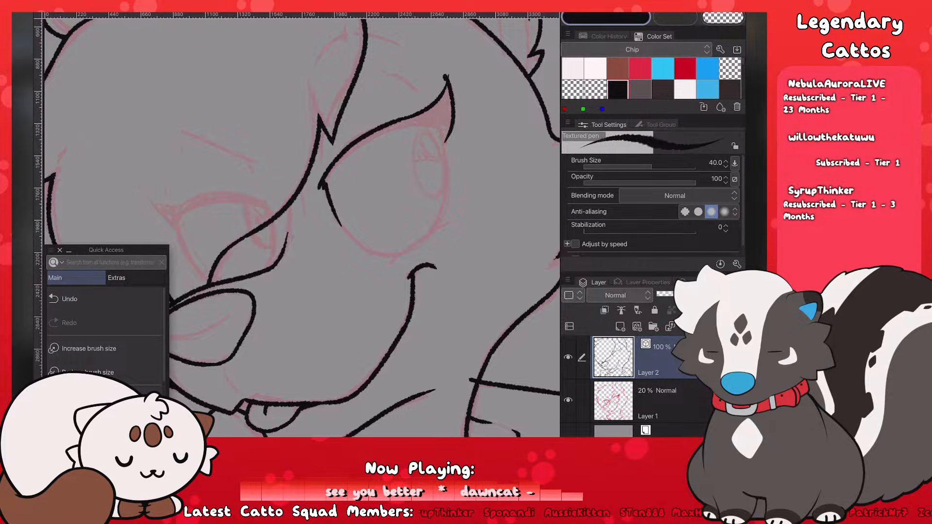
Step: Reduce the Textured pen's brush size to 35 and ink the near eye's lower curve from the inner corner to the bottom
mouse_move(325, 184)
left_mouse_down()
mouse_move(341, 225)
mouse_move(407, 258)
left_mouse_up()
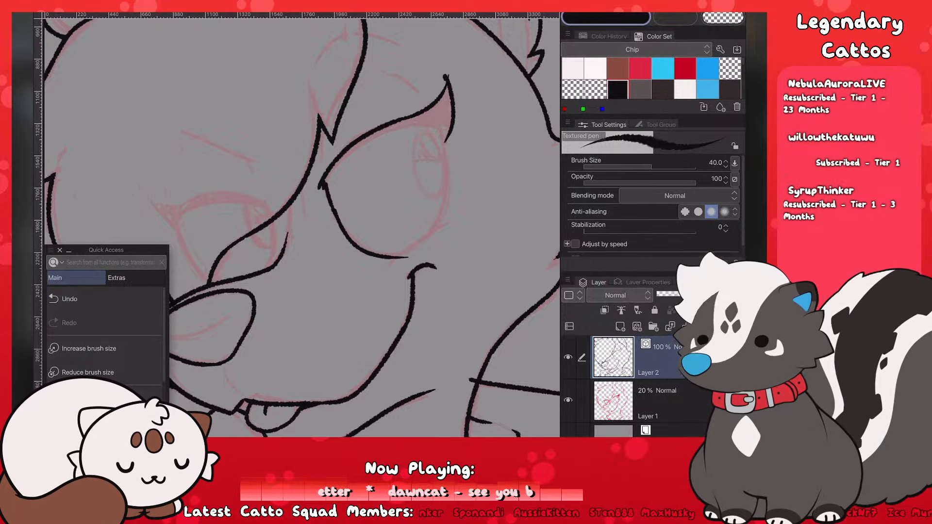
key("ctrl+z")
key("bracketleft")
mouse_move(329, 204)
left_mouse_down()
mouse_move(371, 246)
mouse_move(408, 250)
left_mouse_up()
key("ctrl+z")
left_click_drag(330, 204, 412, 260)
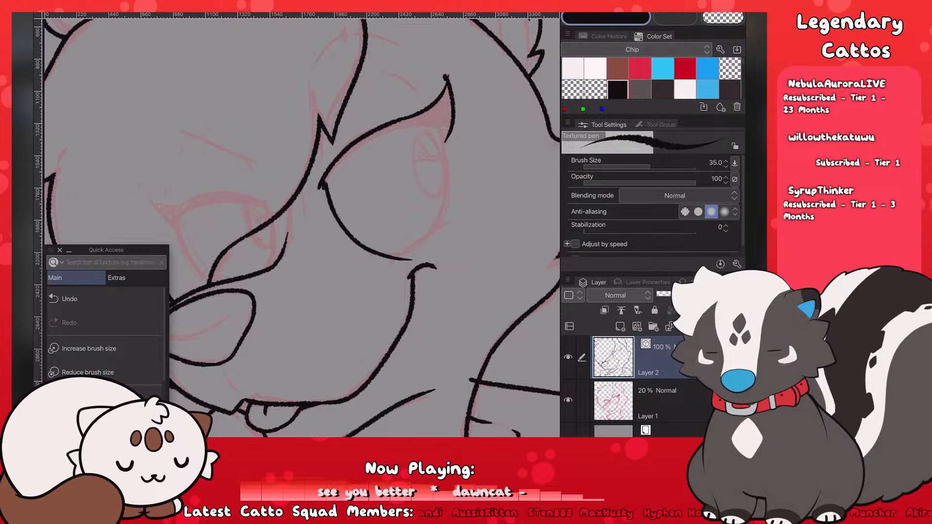
key("ctrl+z")
mouse_move(331, 206)
left_mouse_down()
mouse_move(352, 239)
mouse_move(403, 258)
left_mouse_up()
key("ctrl+z")
left_click_drag(331, 205, 397, 253)
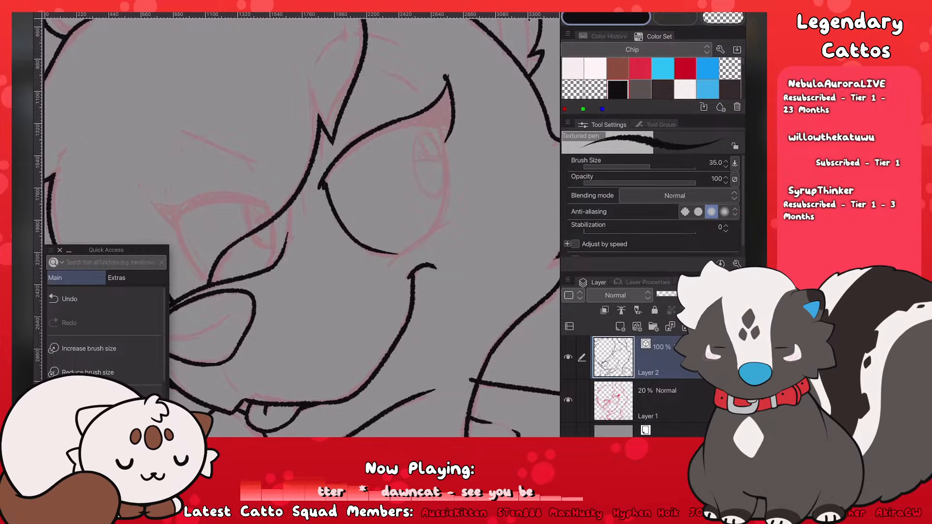
Step: Try to ink the near eye's outer side as one long curve running down from beneath the lash
left_click_drag(436, 117, 427, 247)
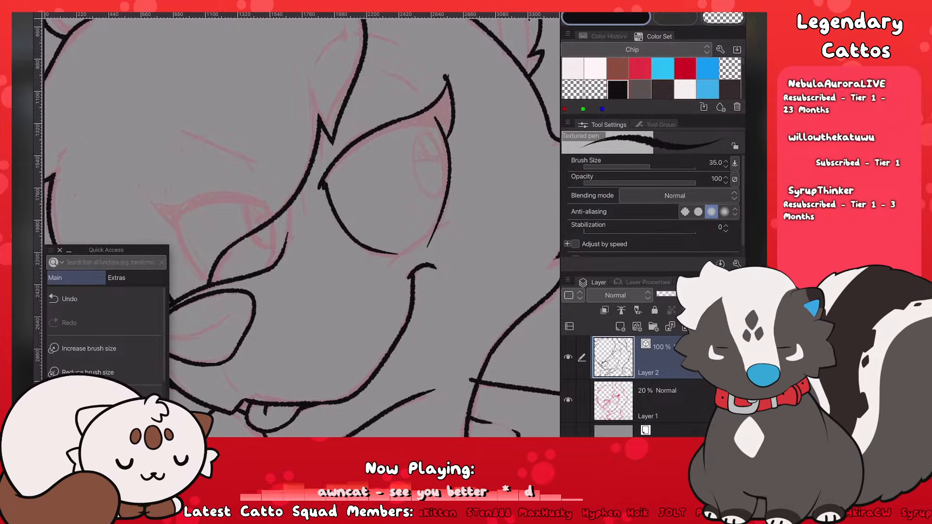
left_click_drag(437, 118, 446, 194)
key("ctrl+z")
key("ctrl+z")
key("ctrl+z")
mouse_move(438, 123)
left_mouse_down()
mouse_move(439, 237)
mouse_move(430, 240)
left_mouse_up()
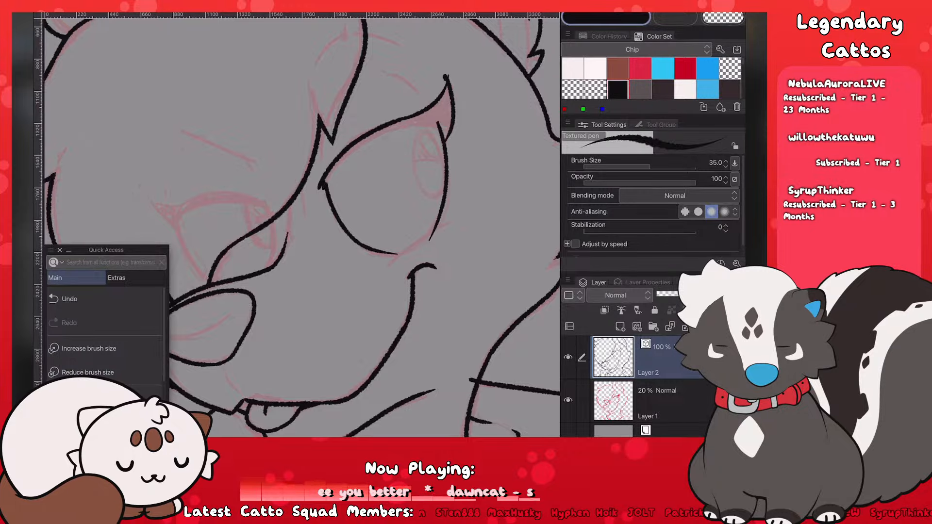
key("ctrl+z")
left_click_drag(438, 120, 445, 221)
key("ctrl+z")
left_click_drag(434, 120, 439, 235)
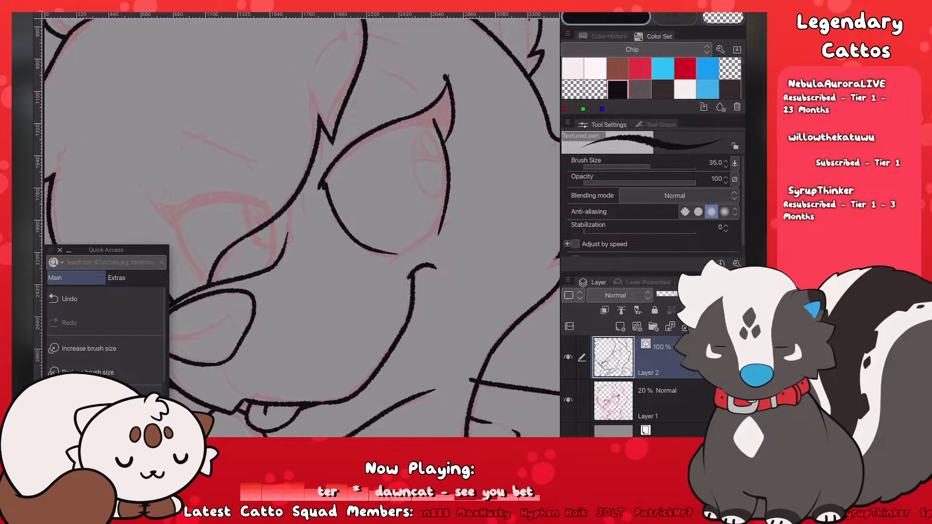
key("ctrl+z")
mouse_move(437, 120)
left_mouse_down()
mouse_move(430, 246)
mouse_move(449, 207)
mouse_move(431, 240)
left_mouse_up()
key("ctrl+z")
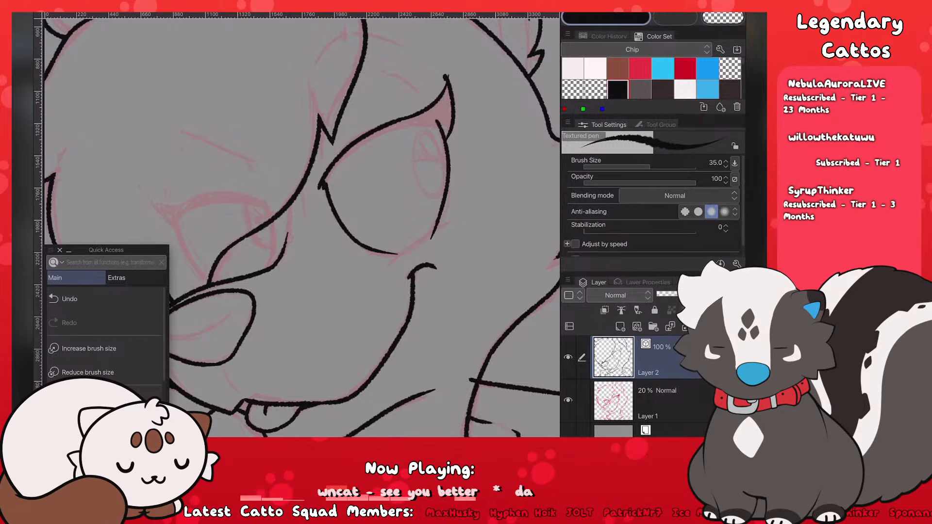
key("ctrl+z")
left_click_drag(437, 120, 439, 238)
key("ctrl+z")
left_click_drag(434, 119, 443, 228)
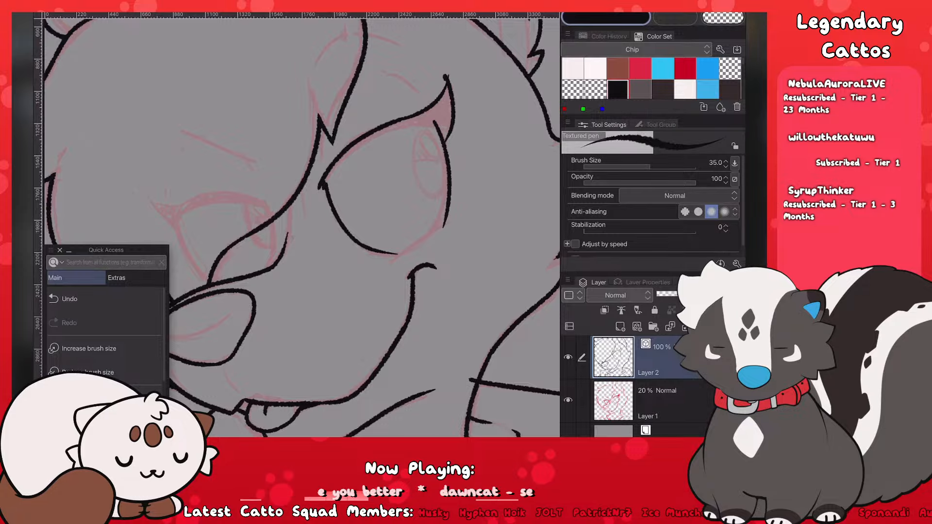
key("ctrl+z")
Step: Ink the upper part of the near eye's outer side as a smooth curve starting inside the lash
scroll(301, 228, "down", 5)
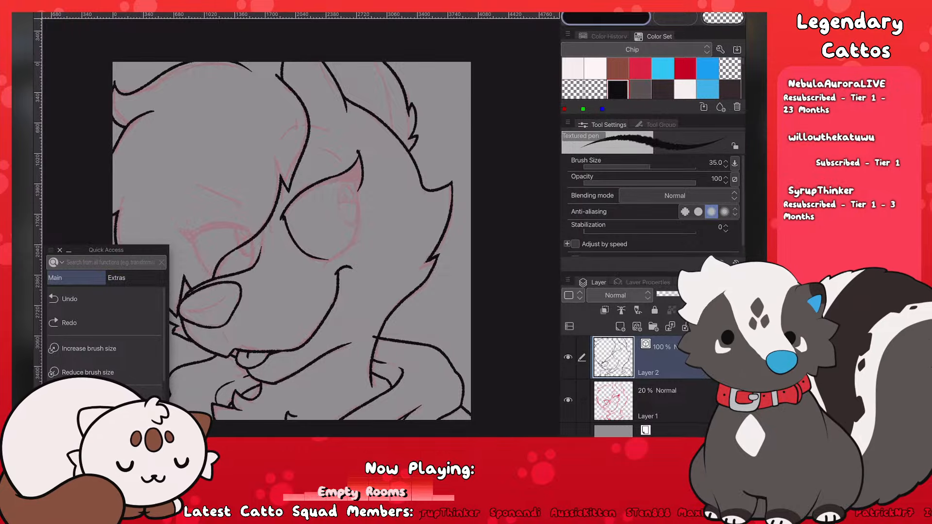
scroll(301, 240, "up", 5)
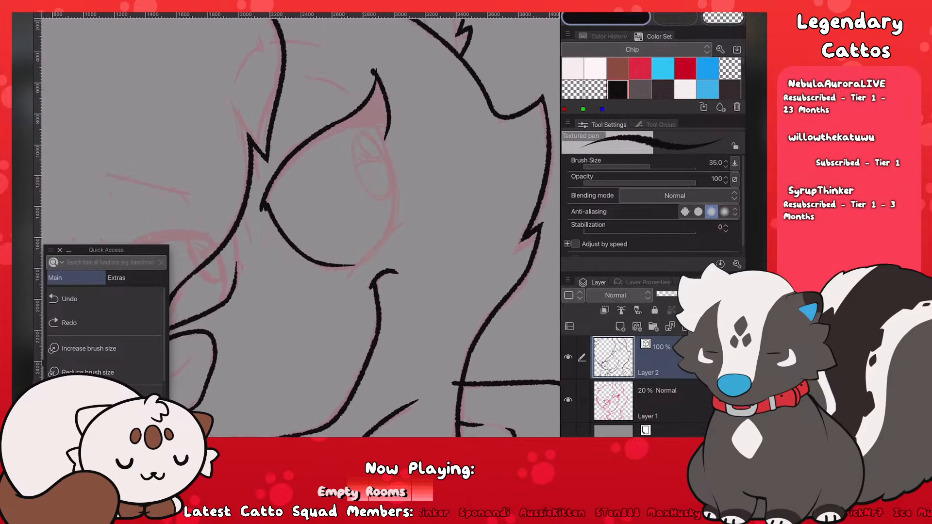
key("ctrl+z")
left_click_drag(377, 127, 398, 207)
key("ctrl+z")
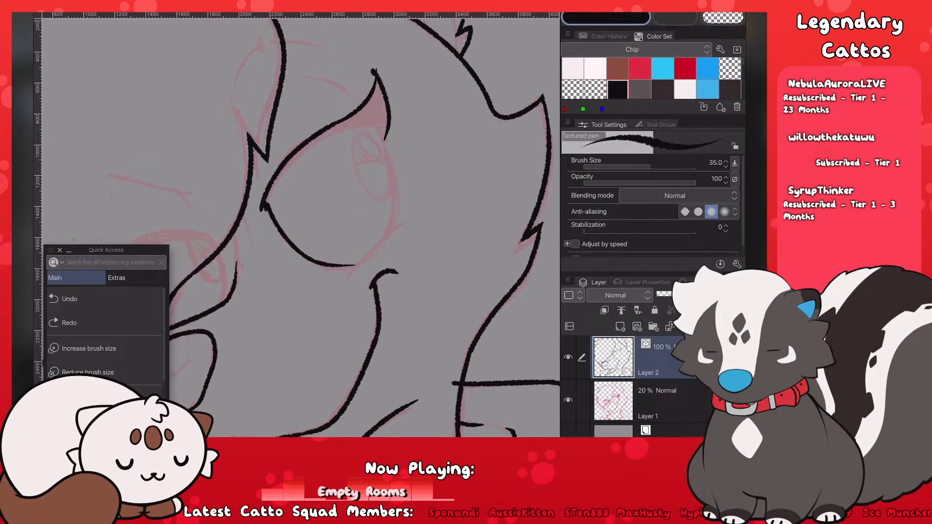
left_click_drag(372, 120, 398, 208)
key("ctrl+z")
mouse_move(372, 119)
left_mouse_down()
mouse_move(398, 206)
mouse_move(383, 250)
left_mouse_up()
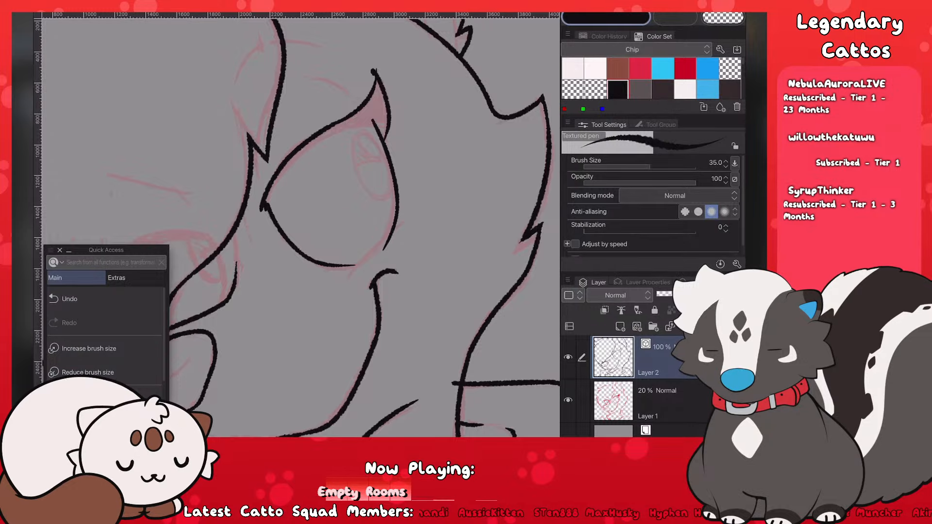
key("ctrl+z")
key("ctrl+z")
left_click_drag(372, 120, 398, 211)
key("ctrl+z")
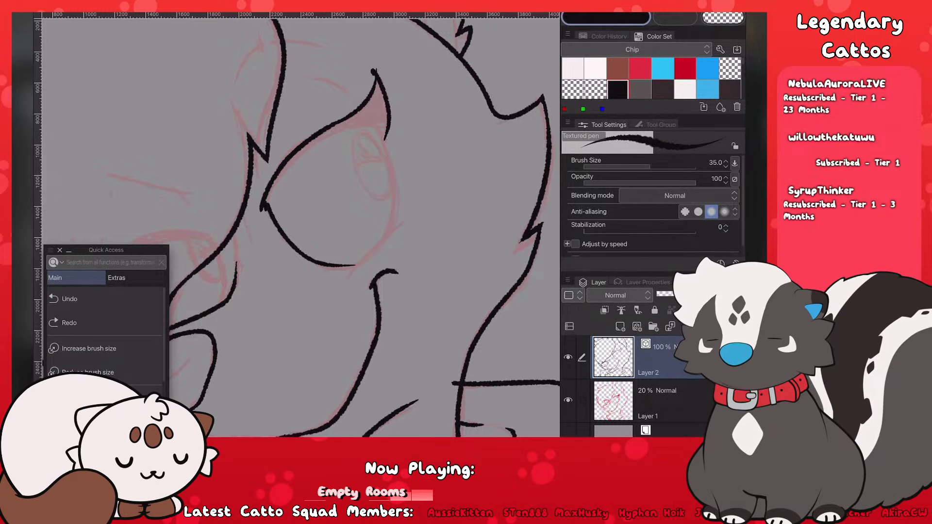
left_click_drag(372, 120, 397, 216)
key("ctrl+z")
key("ctrl+z")
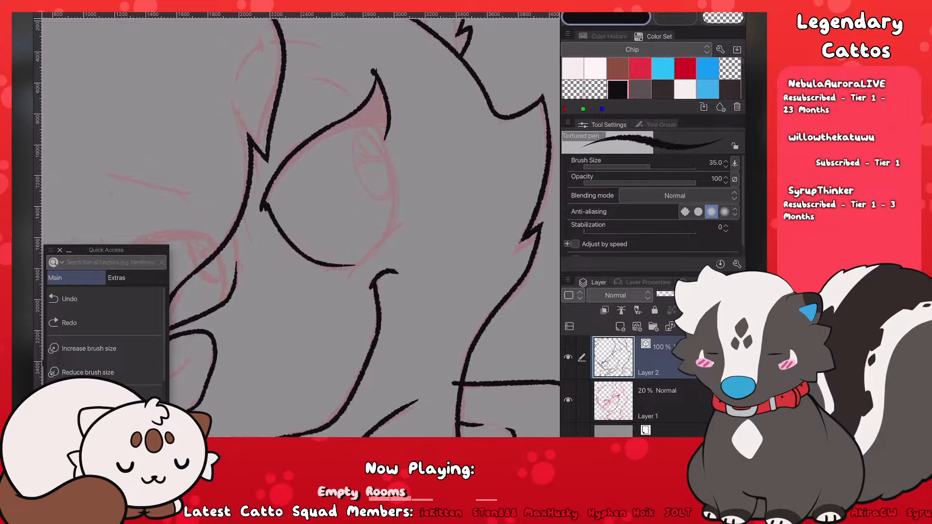
left_click_drag(372, 121, 397, 242)
key("ctrl+z")
left_click_drag(372, 121, 396, 222)
left_click_drag(393, 186, 382, 252)
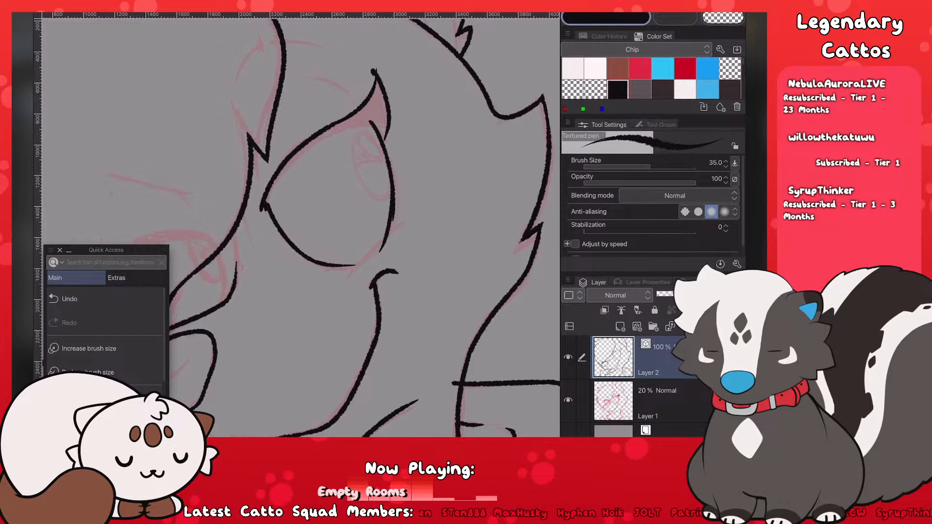
key("ctrl+z")
key("ctrl+z")
left_click_drag(372, 122, 399, 222)
key("ctrl+z")
left_click_drag(373, 121, 398, 220)
key("ctrl+z")
key("ctrl+z")
left_click_drag(372, 120, 396, 221)
Step: Continue the near eye's outer side with an overlapping stroke curving down toward the lower outer corner
left_click_drag(394, 165, 382, 253)
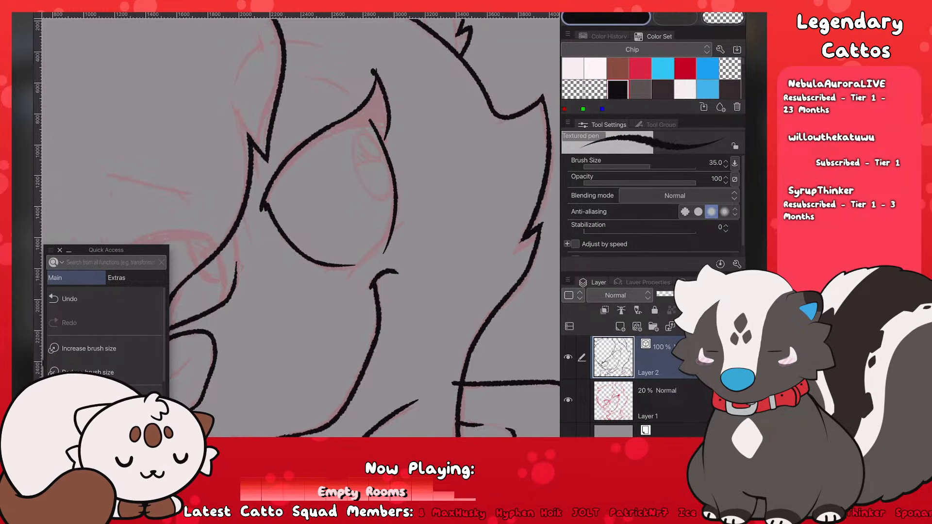
key("ctrl+z")
left_click_drag(395, 176, 381, 255)
key("ctrl+z")
left_click_drag(394, 166, 382, 249)
key("ctrl+z")
Step: Ink a diagonal stroke across the near eye's lower outer corner, extending past both the bottom curve and the outer side
left_click_drag(347, 277, 412, 216)
key("ctrl+z")
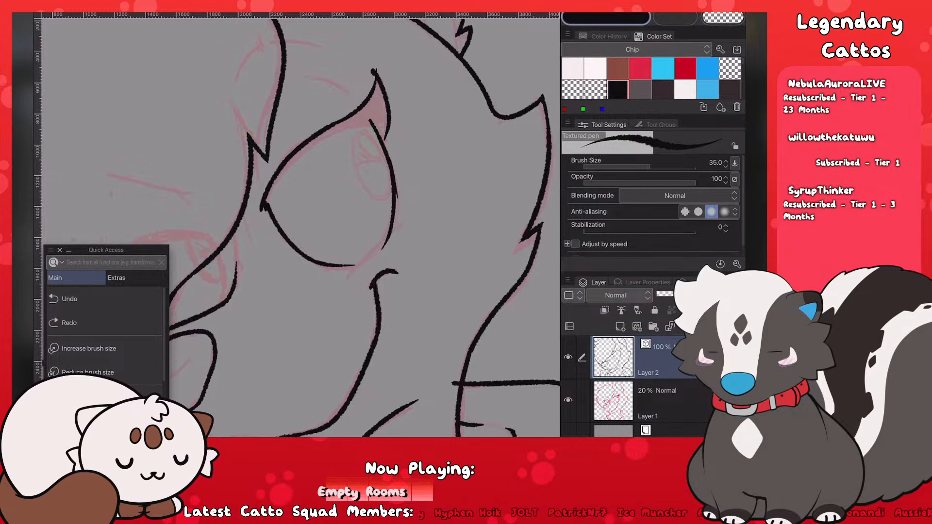
left_click_drag(349, 276, 386, 237)
key("ctrl+z")
left_click_drag(348, 277, 411, 216)
key("ctrl+z")
key("ctrl+z")
key("ctrl+z")
left_click_drag(346, 279, 403, 226)
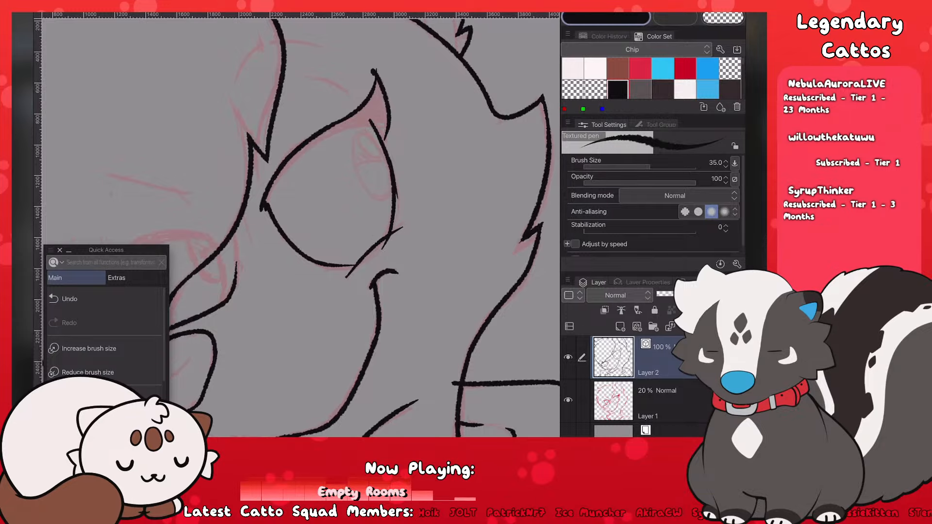
key("ctrl+z")
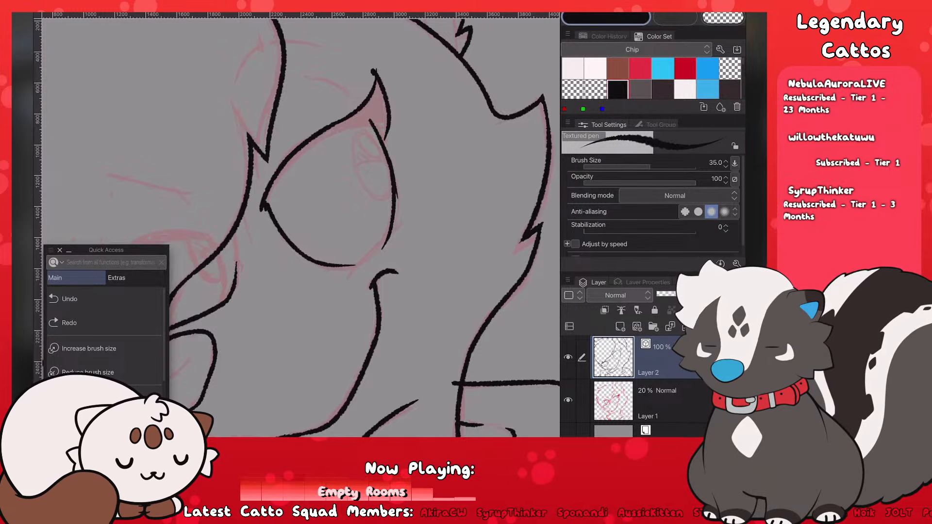
scroll(269, 304, "up", 2)
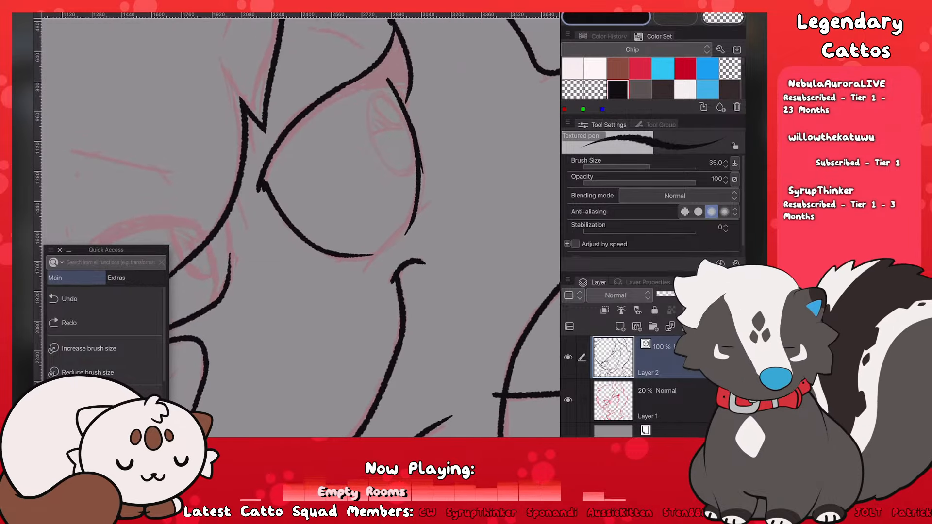
mouse_move(430, 199)
left_mouse_down()
mouse_move(367, 268)
mouse_move(438, 196)
left_mouse_up()
key("ctrl+z")
key("ctrl+z")
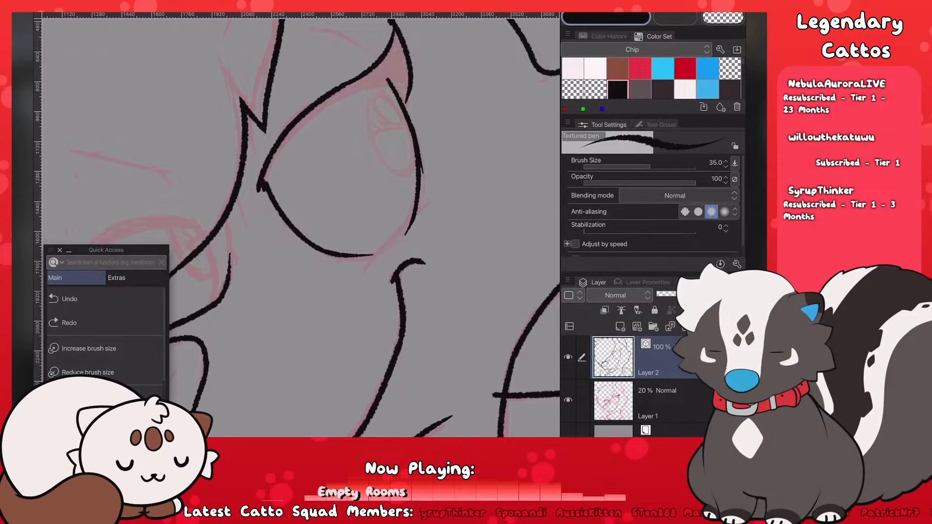
left_click_drag(363, 273, 438, 197)
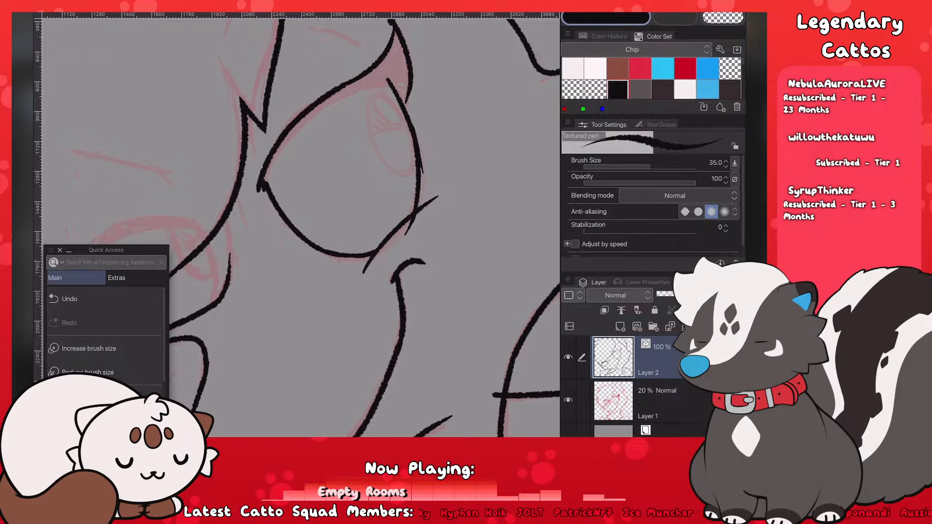
Step: Ink the lash's lower edge as a curve from the near eye's inner corner across to the top of its outer side
left_click_drag(264, 180, 357, 71)
key("ctrl+z")
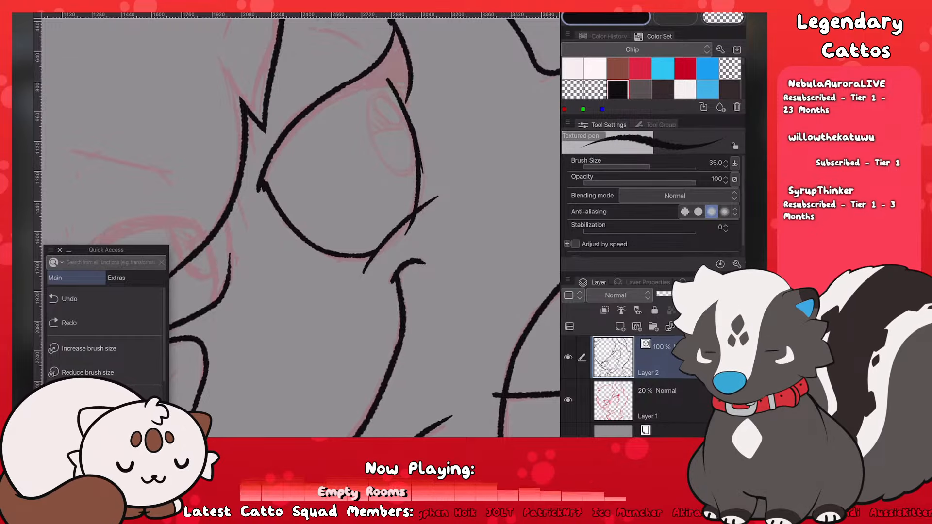
mouse_move(264, 183)
left_mouse_down()
mouse_move(352, 90)
mouse_move(401, 86)
left_mouse_up()
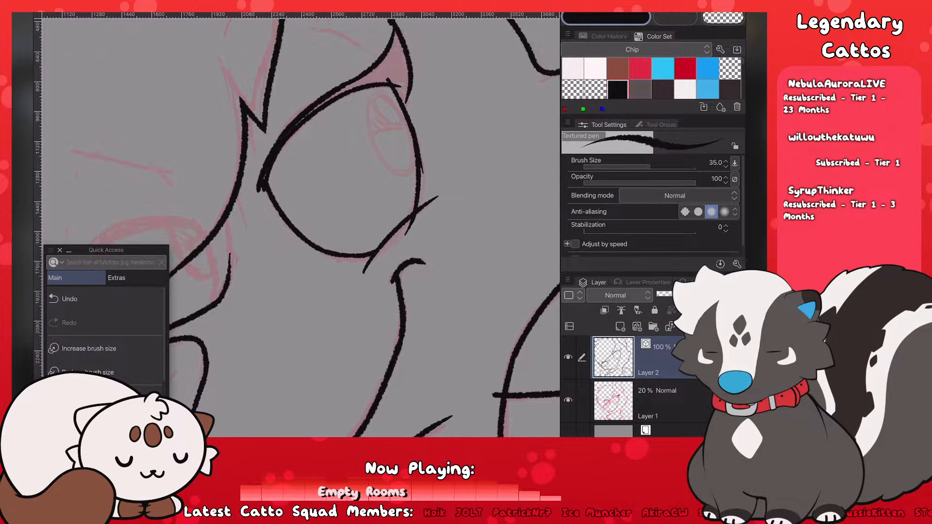
key("ctrl+z")
left_click_drag(328, 104, 392, 91)
scroll(301, 228, "up", 3)
key("ctrl+z")
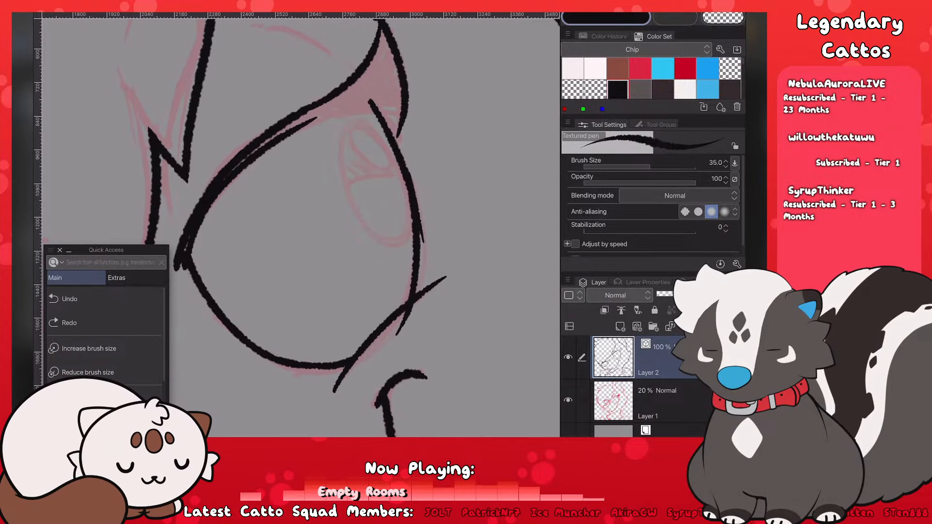
left_click_drag(262, 144, 379, 116)
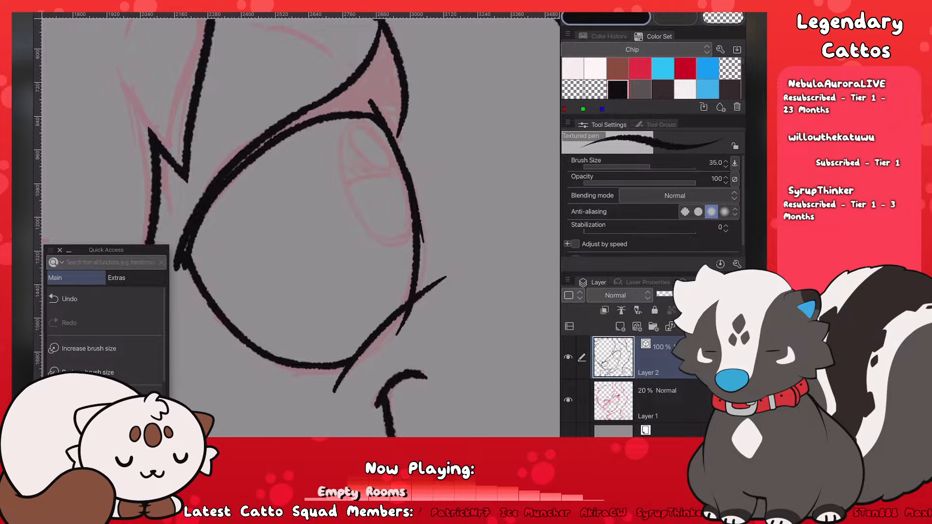
Step: Save the drawing
scroll(297, 225, "down", 2)
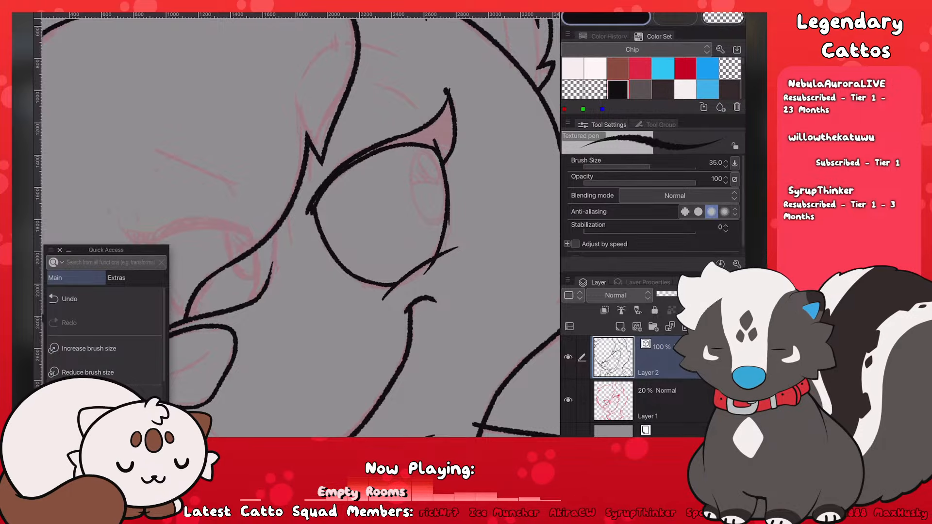
scroll(297, 225, "down", 4)
scroll(297, 224, "up", 1)
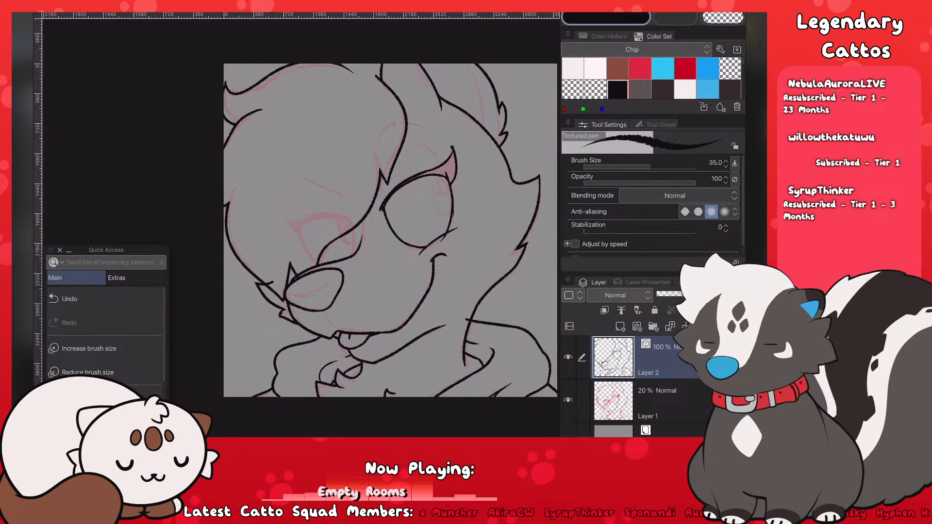
key("ctrl+s")
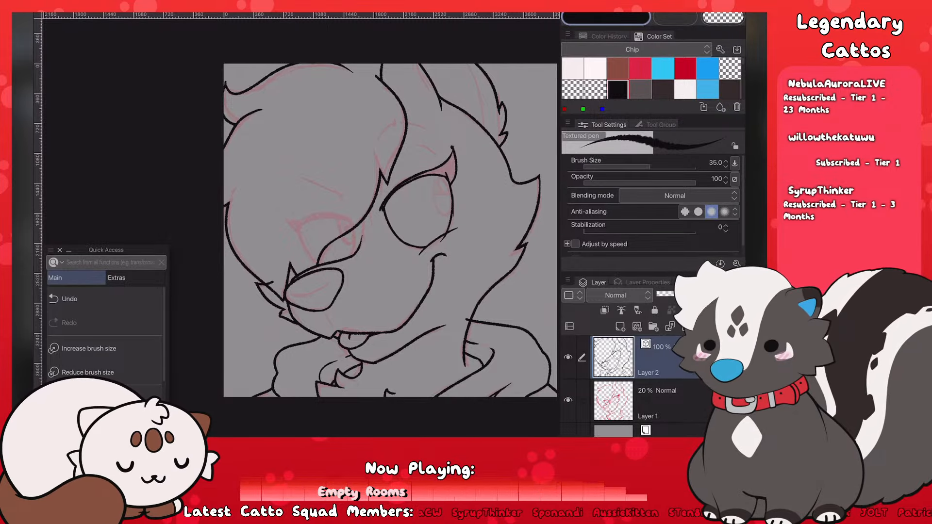
Step: Ink the far eye's inner side as a slightly bowed vertical stroke crossing the hair line and ending just past the muzzle line
scroll(371, 230, "down", 3)
scroll(372, 230, "up", 3)
scroll(371, 230, "up", 1)
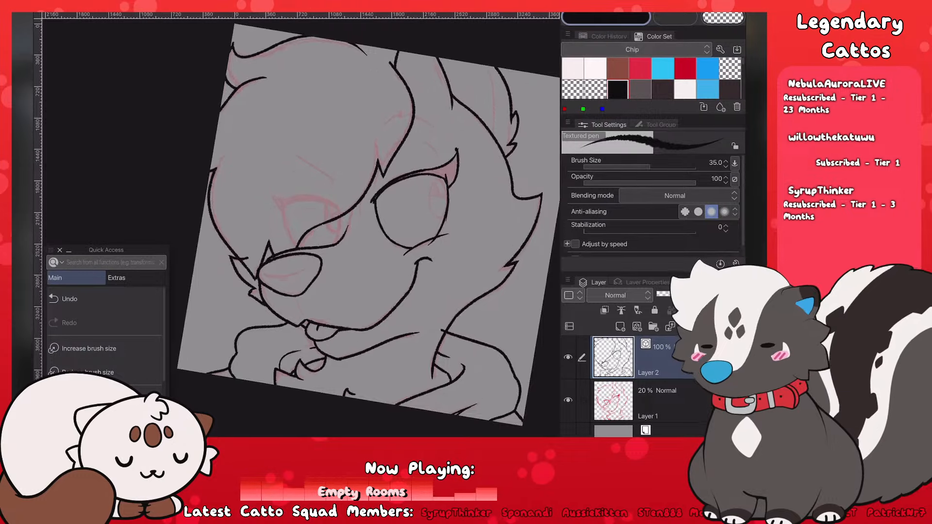
scroll(371, 230, "up", 1)
scroll(371, 231, "up", 3)
left_click_drag(382, 137, 390, 227)
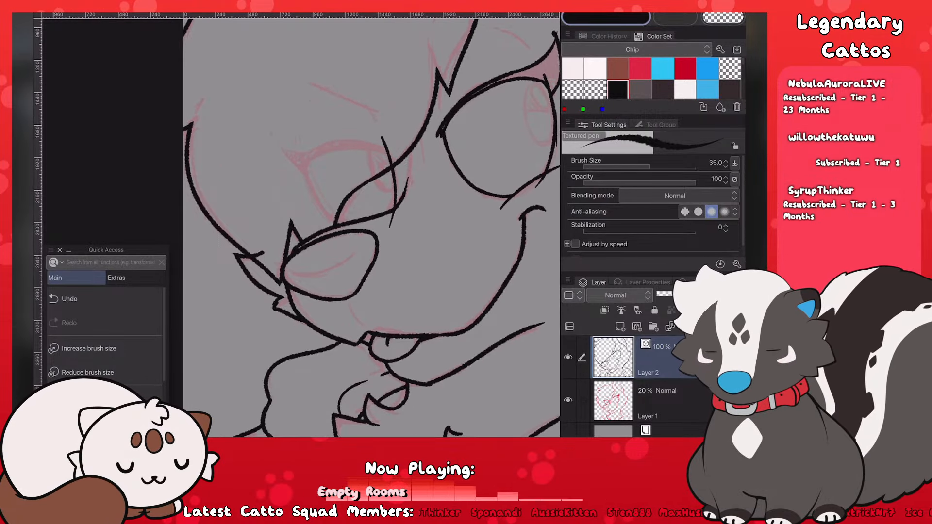
key("ctrl+z")
key("ctrl+z")
mouse_move(382, 138)
left_mouse_down()
mouse_move(382, 227)
mouse_move(396, 179)
mouse_move(386, 224)
left_mouse_up()
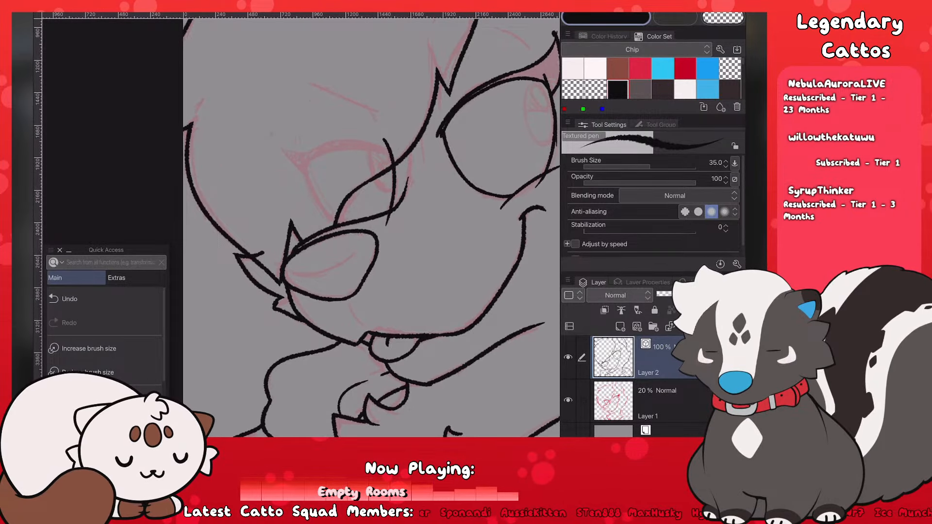
key("ctrl+z")
left_click_drag(383, 138, 390, 210)
key("ctrl+z")
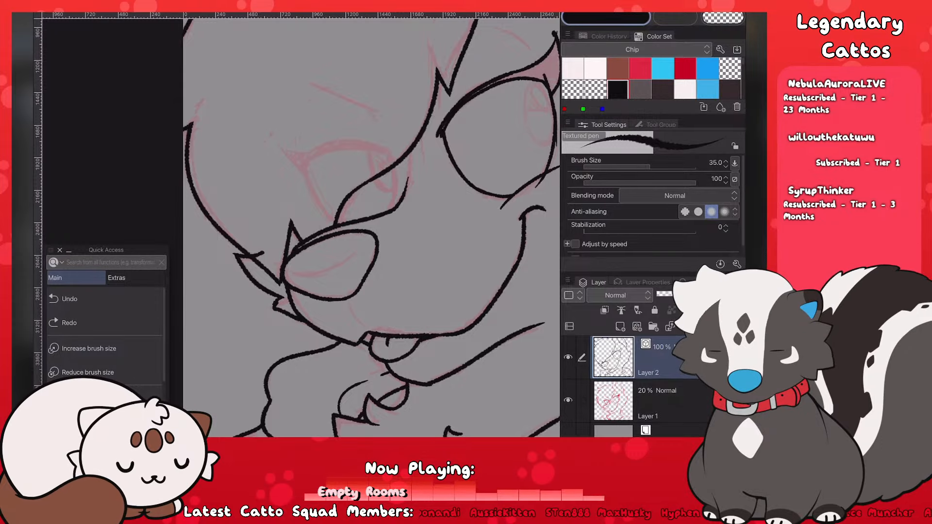
left_click_drag(382, 138, 389, 209)
key("ctrl+z")
key("ctrl+z")
left_click_drag(382, 136, 389, 209)
key("ctrl+z")
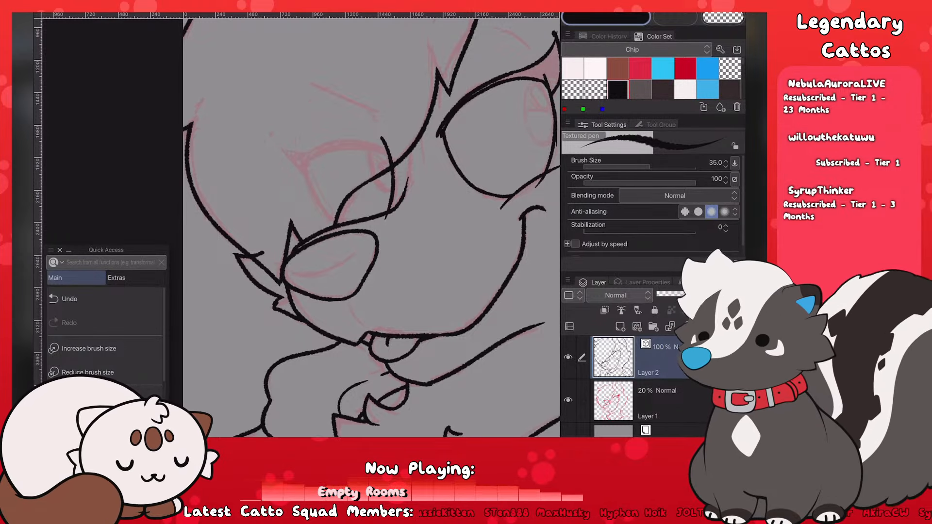
Step: Try to ink the far eye's outer side as a stroke from the lash corner down to the muzzle line
left_click_drag(300, 153, 336, 216)
key("ctrl+z")
left_click_drag(300, 154, 335, 216)
key("ctrl+z")
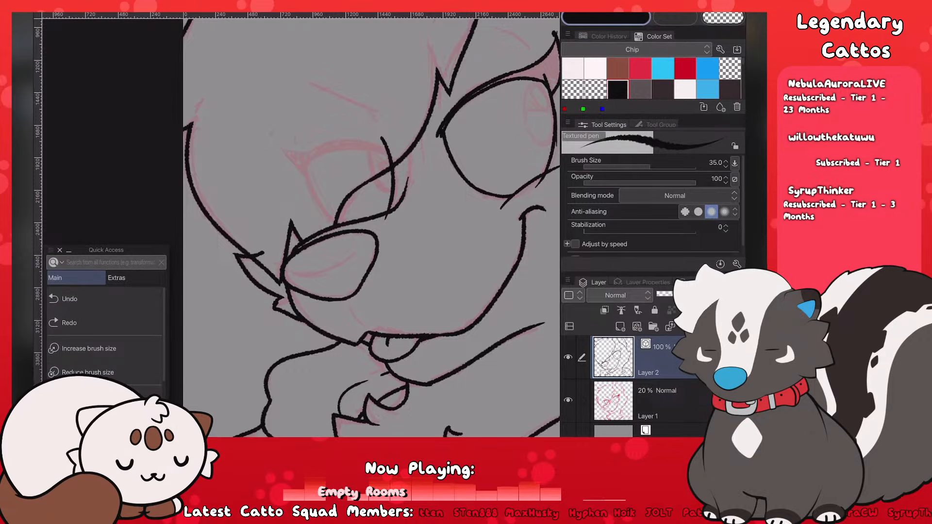
left_click_drag(301, 157, 335, 218)
key("ctrl+z")
left_click_drag(301, 155, 335, 216)
key("ctrl+z")
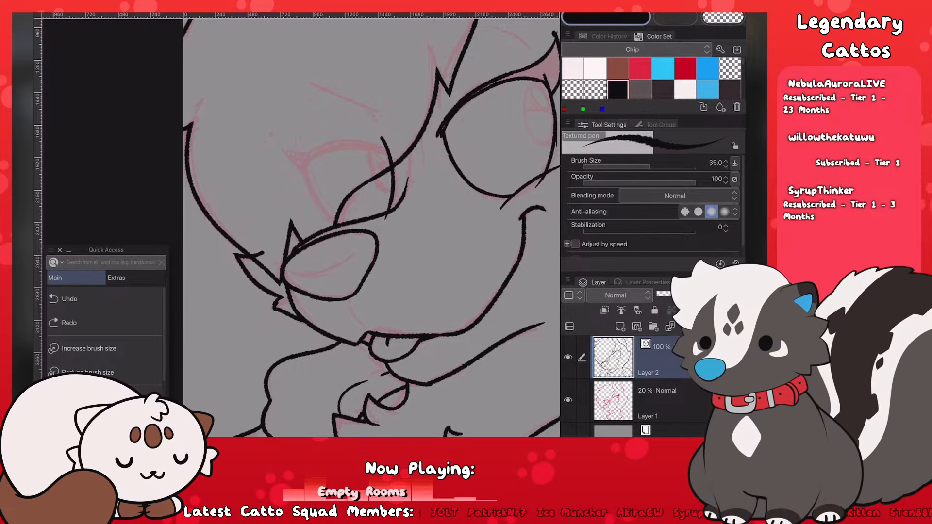
Step: Ink the top curve of the far eye's lash and the pointed lash tip at its outer corner
left_click_drag(297, 164, 392, 152)
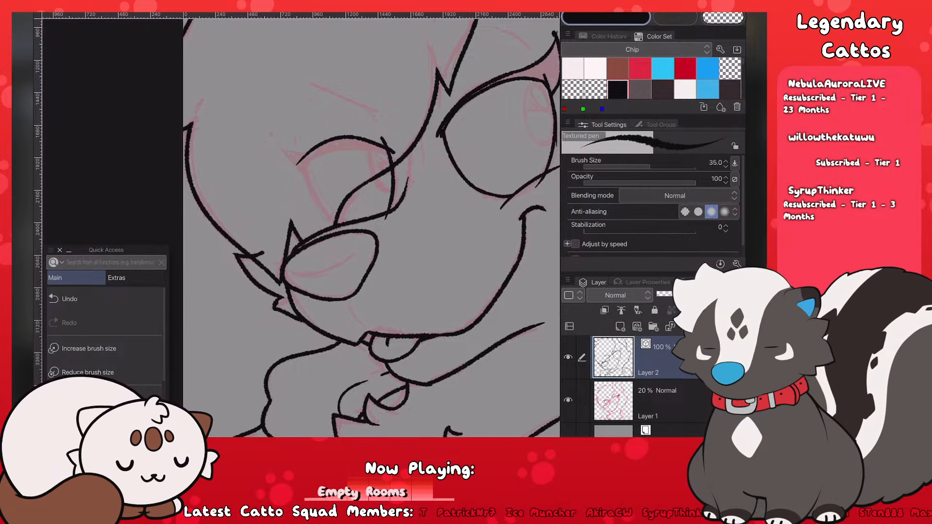
key("ctrl+z")
left_click_drag(279, 144, 306, 156)
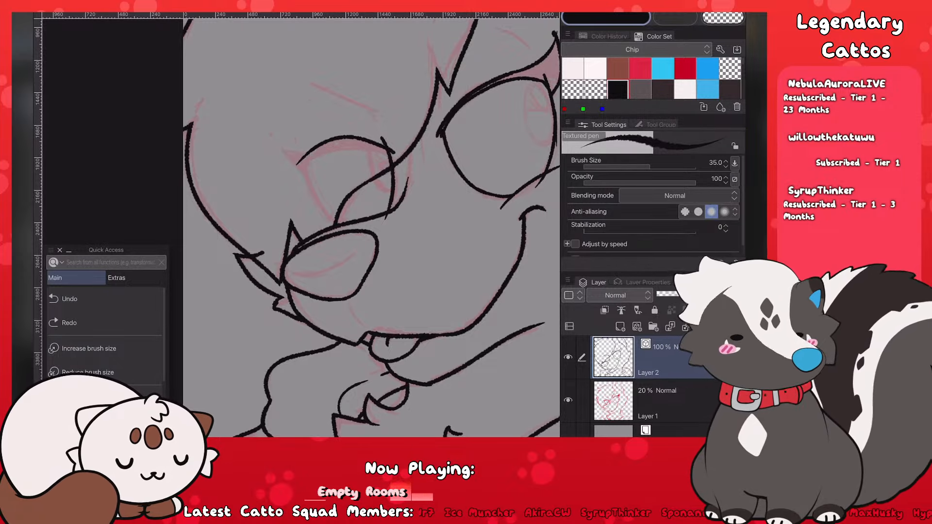
key("ctrl+z")
mouse_move(273, 143)
left_mouse_down()
mouse_move(307, 156)
mouse_move(335, 226)
left_mouse_up()
key("ctrl+z")
key("ctrl+z")
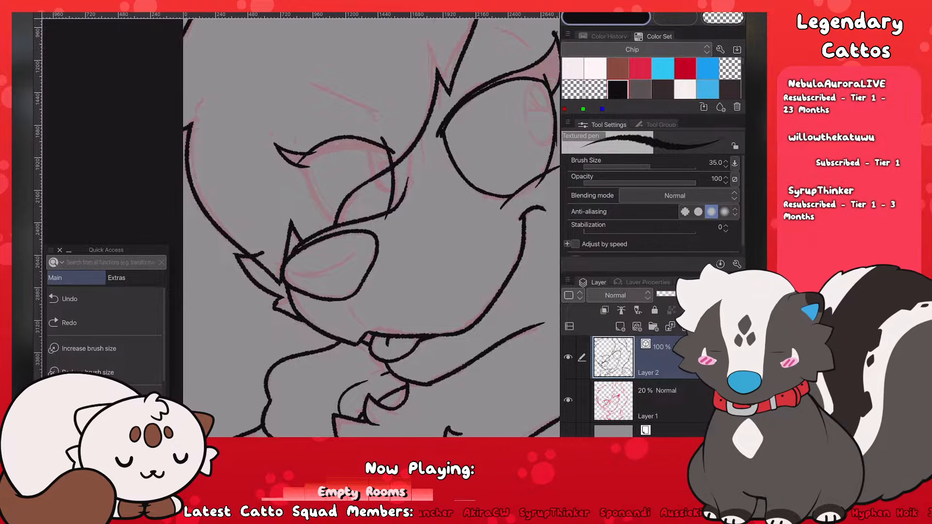
Step: Ink the far eye's outer side from the lash to the muzzle line, and the lash's lower edge across to the inner side
left_click_drag(301, 166, 335, 225)
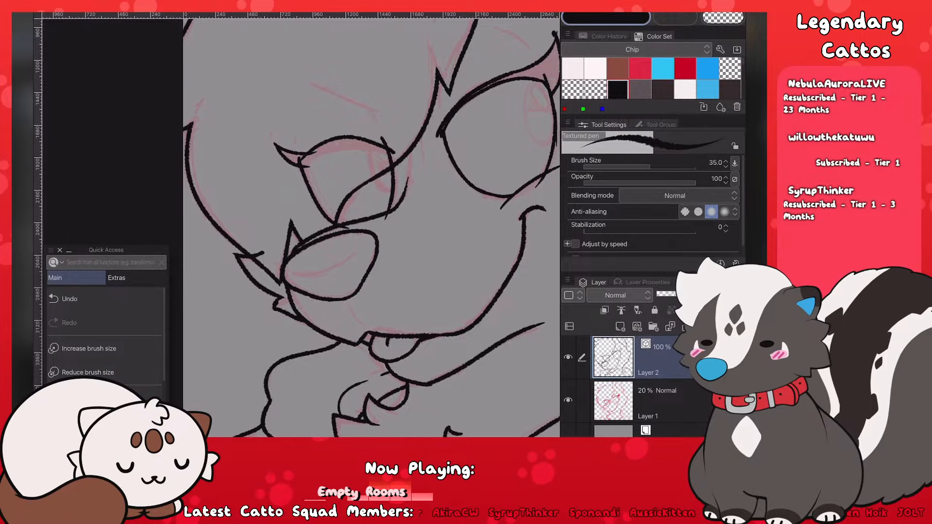
left_click_drag(305, 158, 389, 151)
key("ctrl+z")
left_click_drag(304, 163, 388, 151)
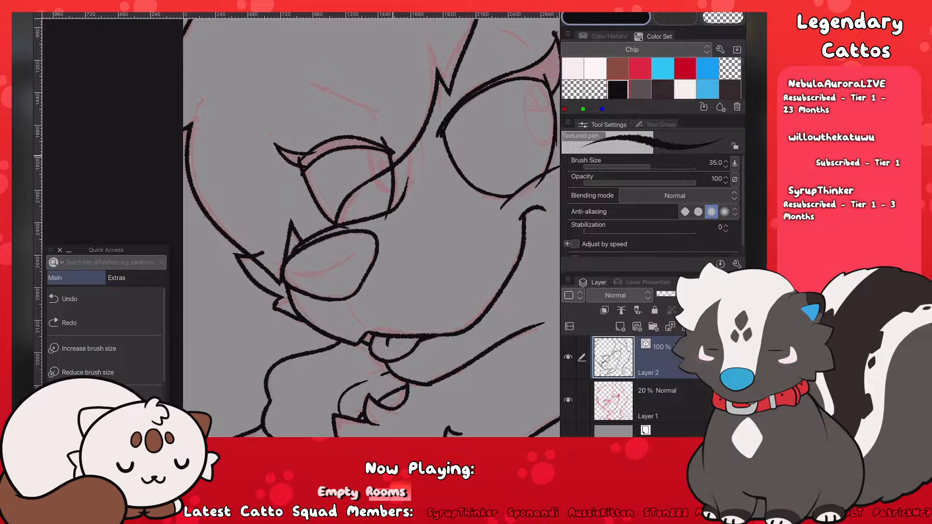
Step: Trim the overshooting line ends around the far eye with the vector eraser
key("e")
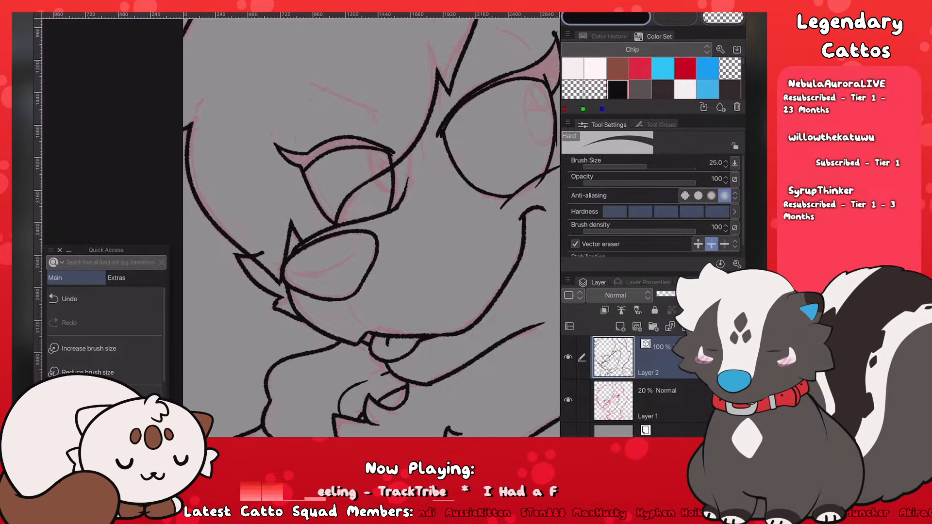
key("p")
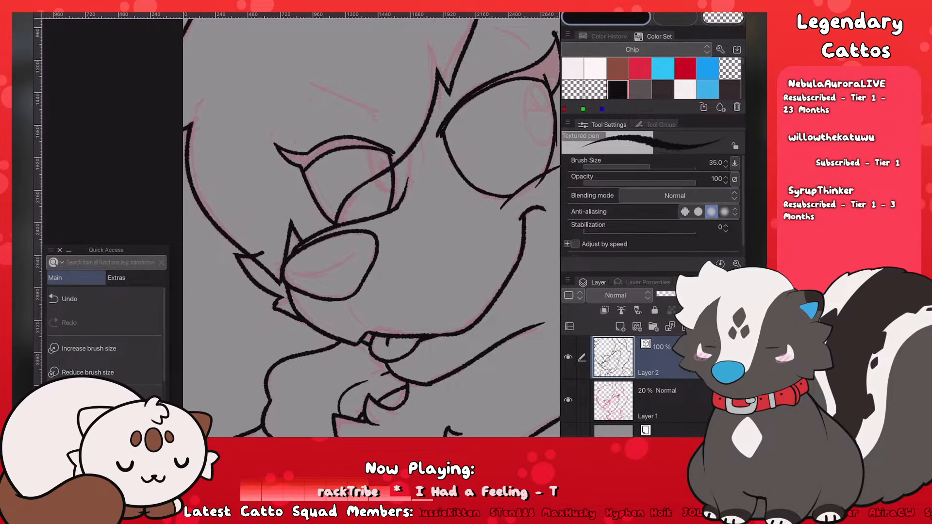
key("c")
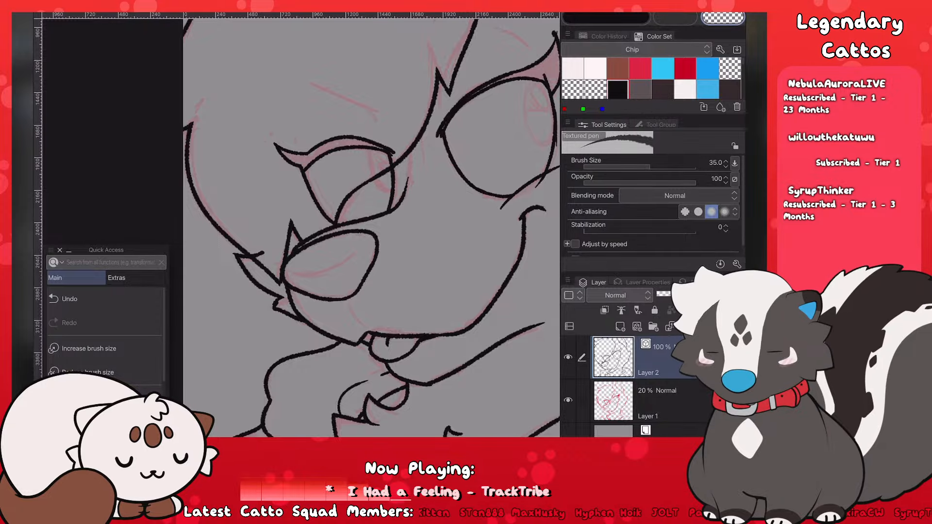
key("ctrl+0")
scroll(355, 218, "up", 3)
key("e")
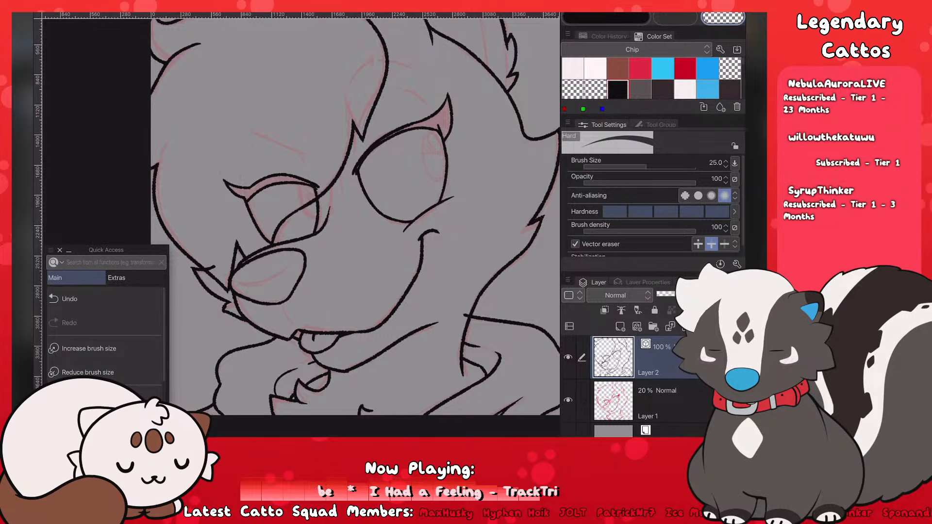
key("p")
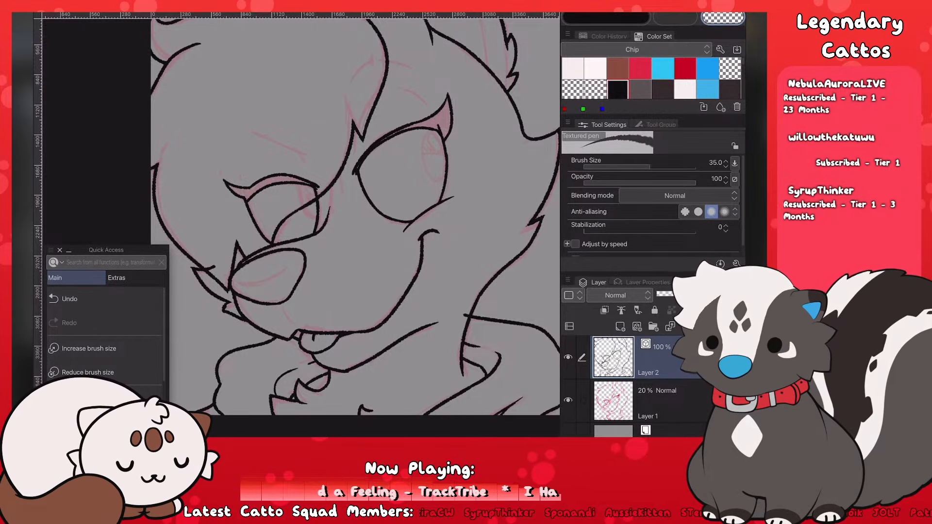
Step: Ink the far eye's pupil as a narrow curve running from the lash's lower edge down to the eye's inner side
scroll(381, 344, "up", 2)
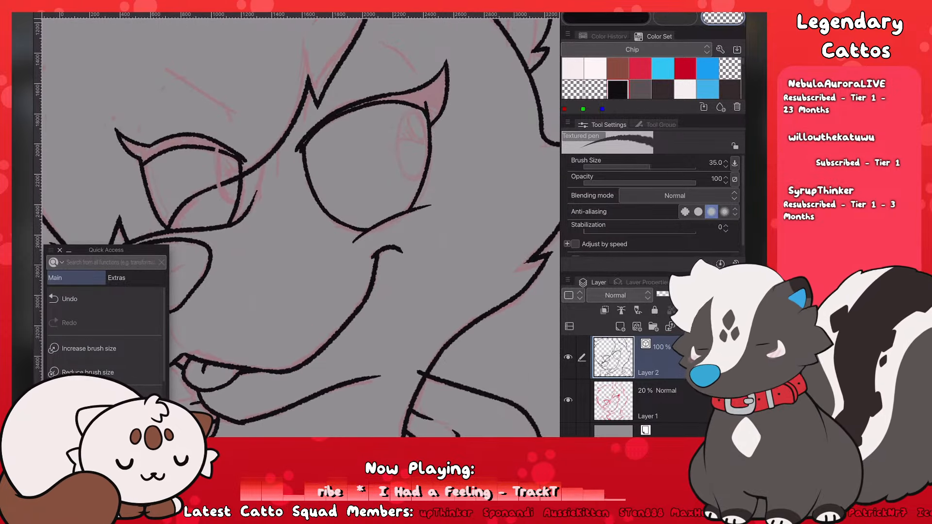
key("c")
left_click_drag(220, 153, 237, 199)
key("ctrl+z")
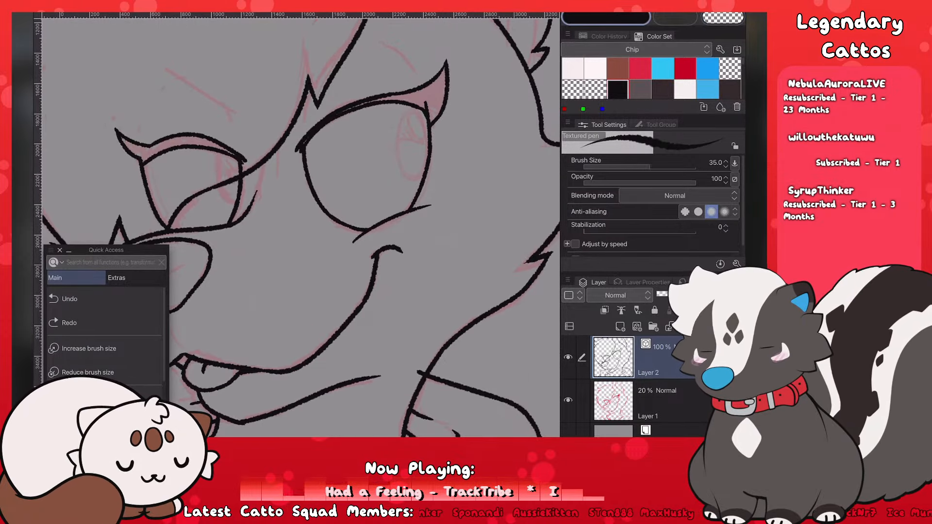
left_click_drag(221, 154, 236, 200)
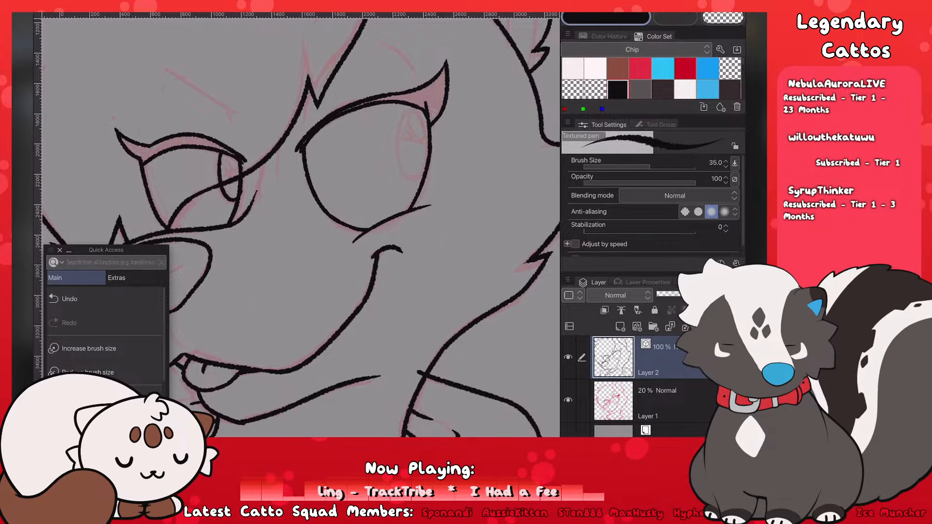
key("ctrl+z")
left_click_drag(218, 150, 234, 208)
key("ctrl+z")
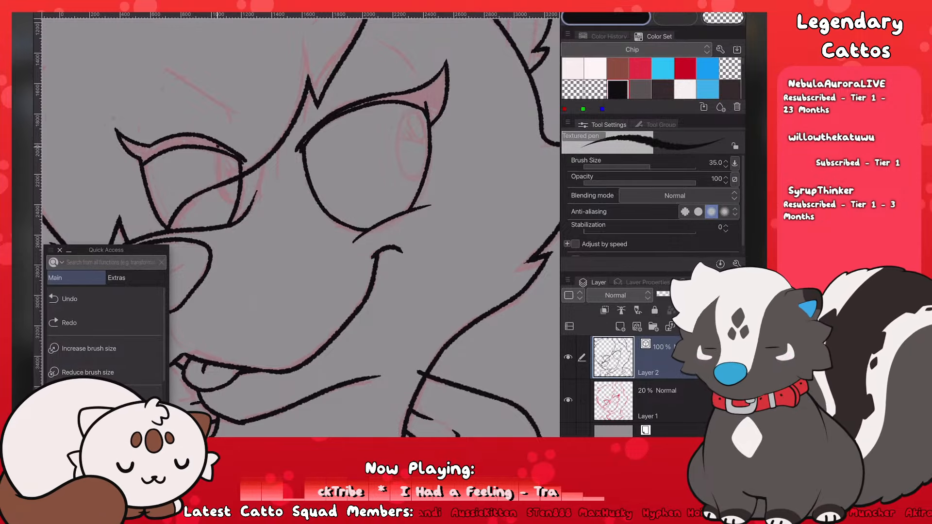
left_click_drag(217, 147, 236, 199)
key("ctrl+z")
key("ctrl+z")
mouse_move(217, 151)
left_mouse_down()
mouse_move(219, 185)
mouse_move(237, 198)
left_mouse_up()
key("ctrl+z")
left_click_drag(217, 151, 237, 199)
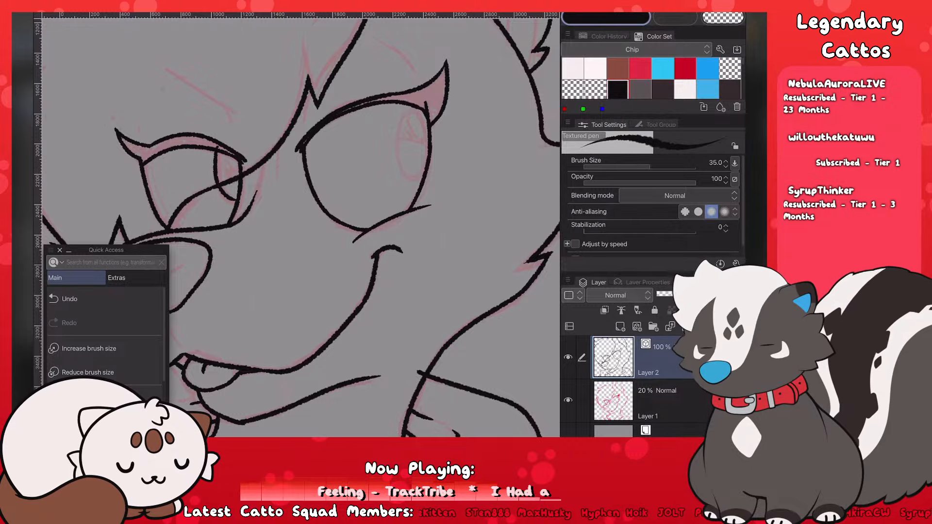
Step: Ink the near eye's pupil as a narrow upright oval close to the eye's outer side
left_click_drag(414, 110, 419, 111)
key("ctrl+z")
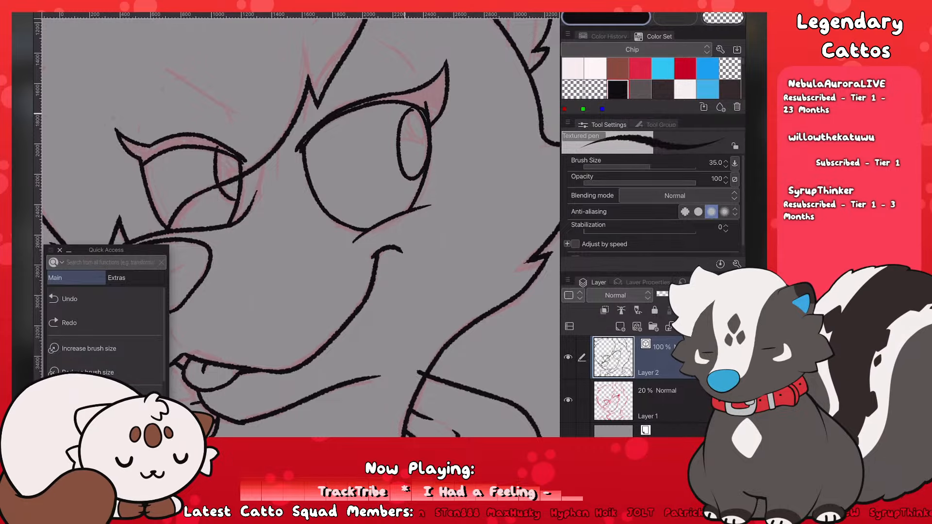
key("ctrl+z")
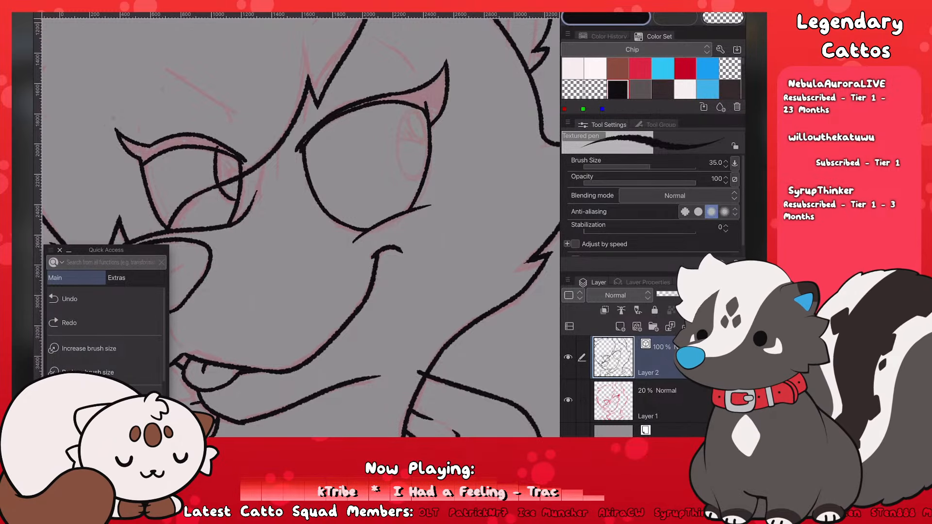
mouse_move(411, 113)
left_mouse_down()
mouse_move(412, 185)
mouse_move(426, 116)
mouse_move(423, 162)
mouse_move(416, 113)
mouse_move(423, 167)
mouse_move(411, 112)
left_mouse_up()
key("ctrl+z")
key("ctrl+z")
key("ctrl+z")
key("ctrl+z")
scroll(412, 243, "down", 6)
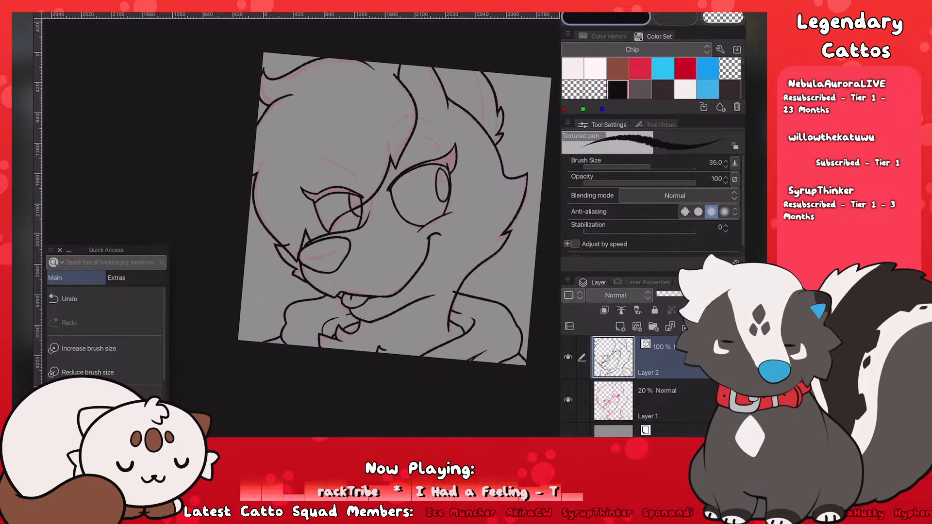
scroll(412, 223, "up", 2)
scroll(388, 213, "up", 3)
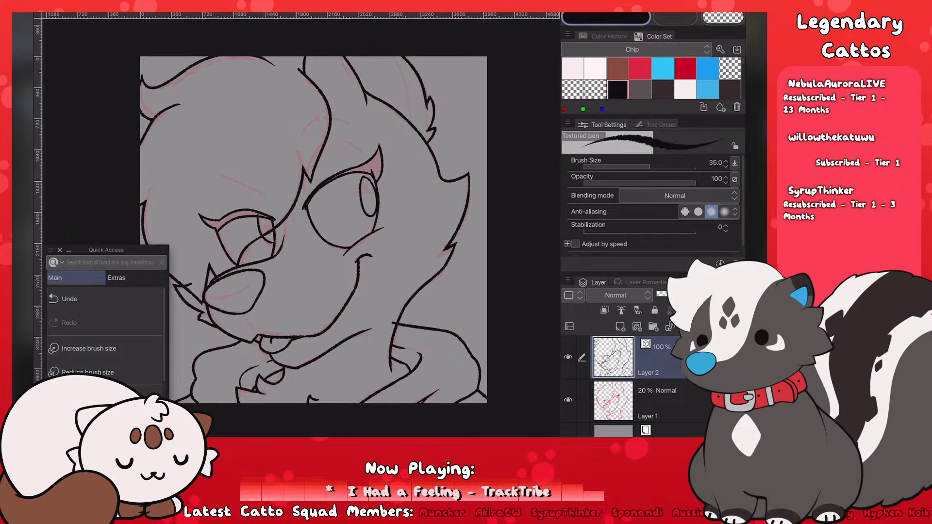
scroll(340, 218, "up", 3)
scroll(339, 219, "up", 3)
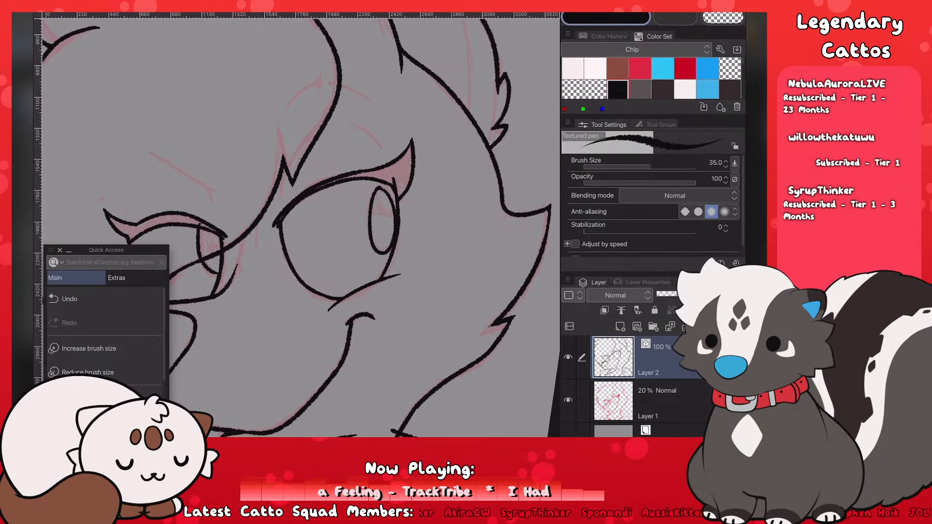
Step: Replace the near eye's pupil with a slightly taller oval reaching up to the upper lid
key("ctrl+z")
left_click_drag(377, 191, 377, 188)
key("ctrl+z")
key("ctrl+z")
Step: Ink the curved highlight line inside the nose
scroll(340, 218, "down", 10)
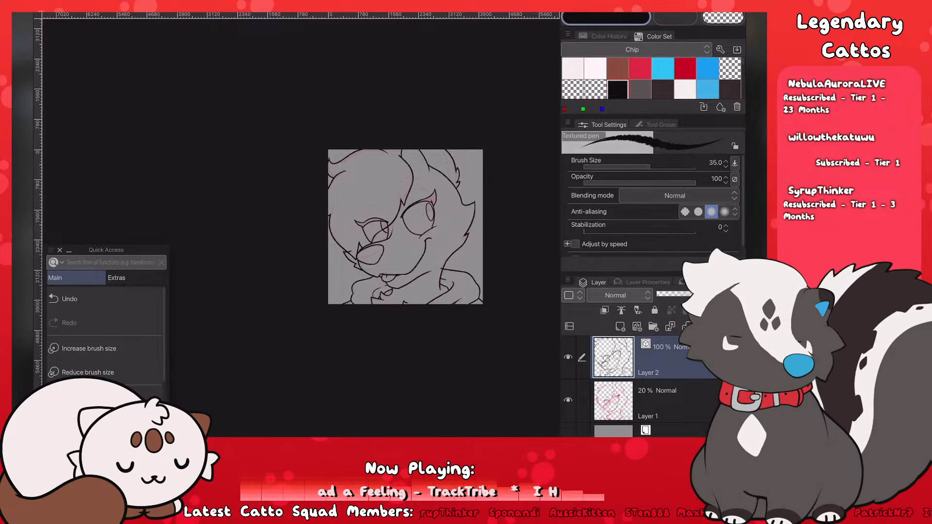
scroll(405, 226, "up", 4)
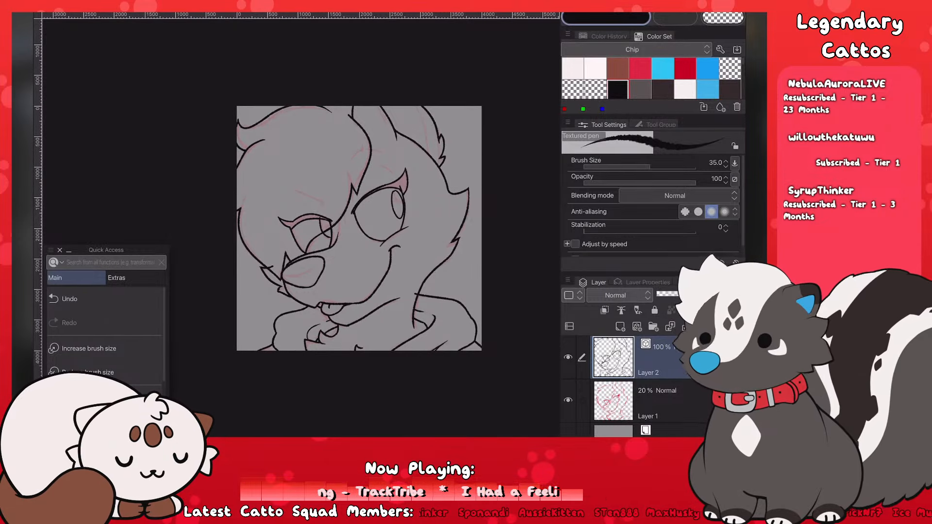
scroll(379, 218, "up", 4)
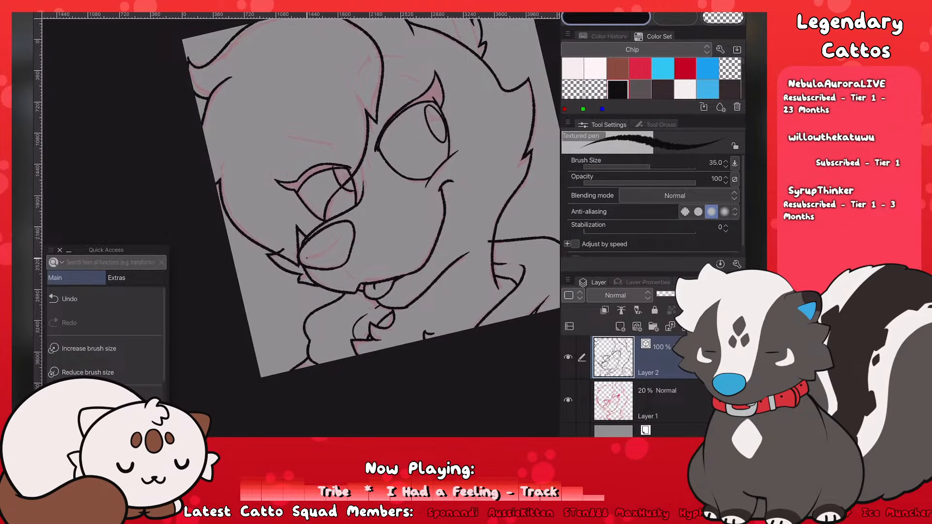
left_click_drag(308, 251, 338, 237)
key("ctrl+z")
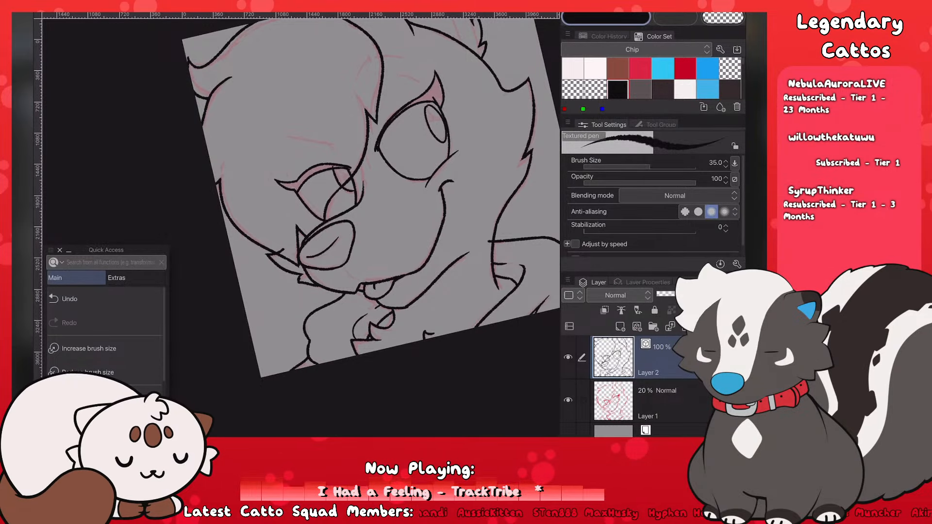
scroll(313, 252, "down", 5)
scroll(314, 253, "up", 2)
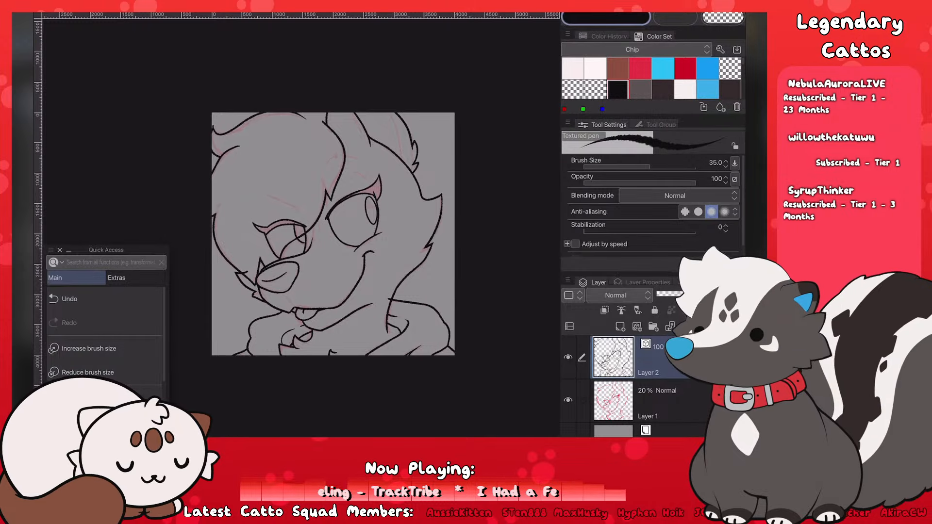
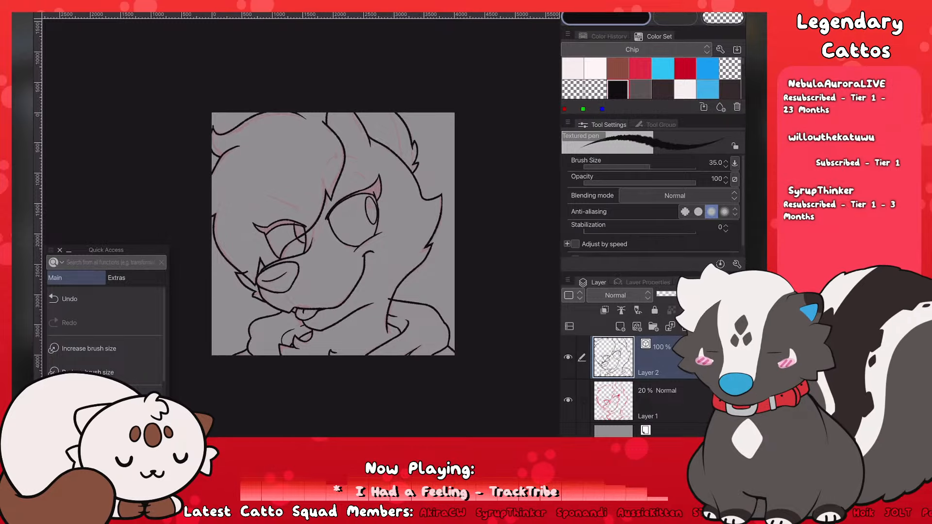
scroll(265, 218, "up", 4)
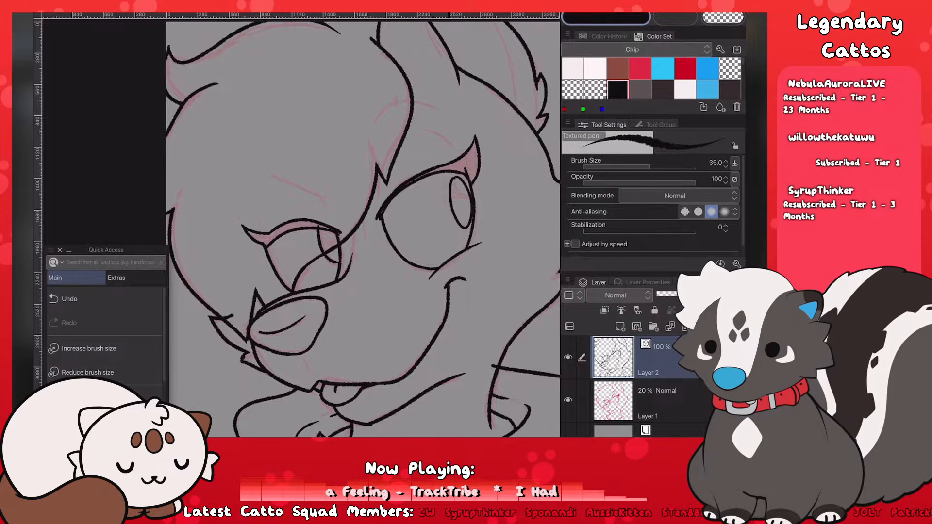
scroll(262, 316, "up", 1)
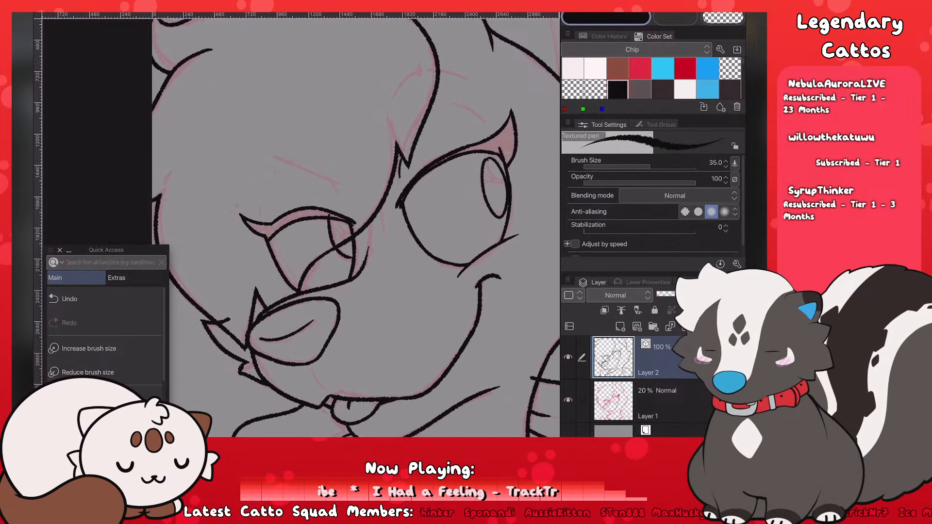
key("ctrl+z")
left_click_drag(211, 210, 209, 266)
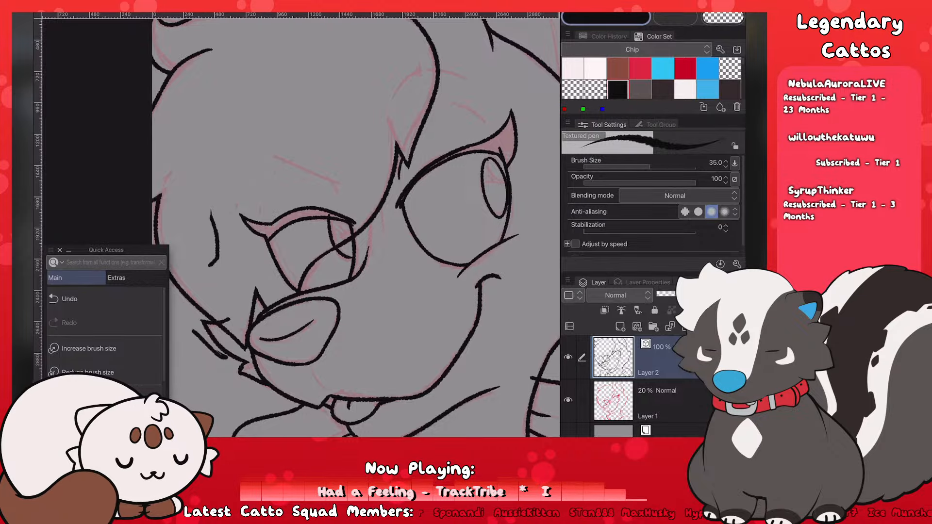
key("ctrl+z")
key("ctrl+z")
Step: Ink a short curved crease line just above the near eye's upper lash
scroll(340, 233, "down", 1)
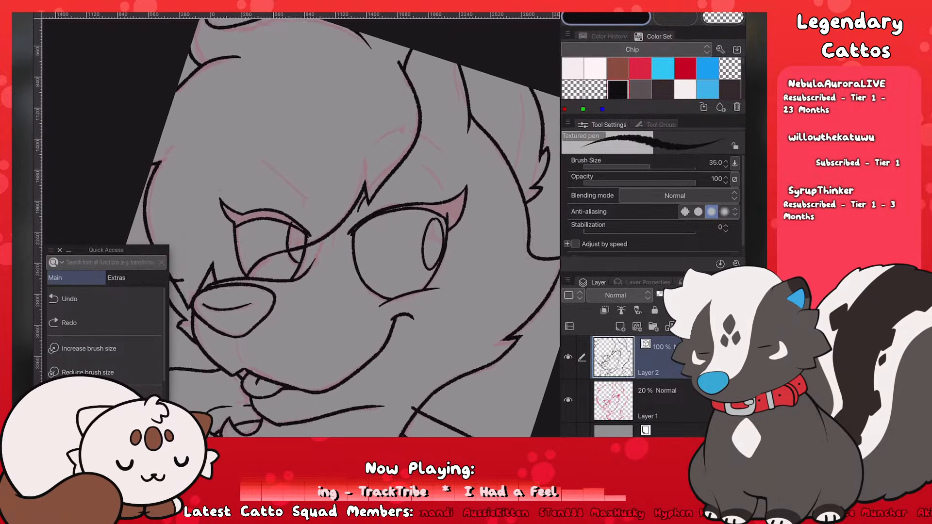
left_click_drag(420, 164, 441, 187)
scroll(301, 233, "down", 5)
scroll(301, 233, "up", 4)
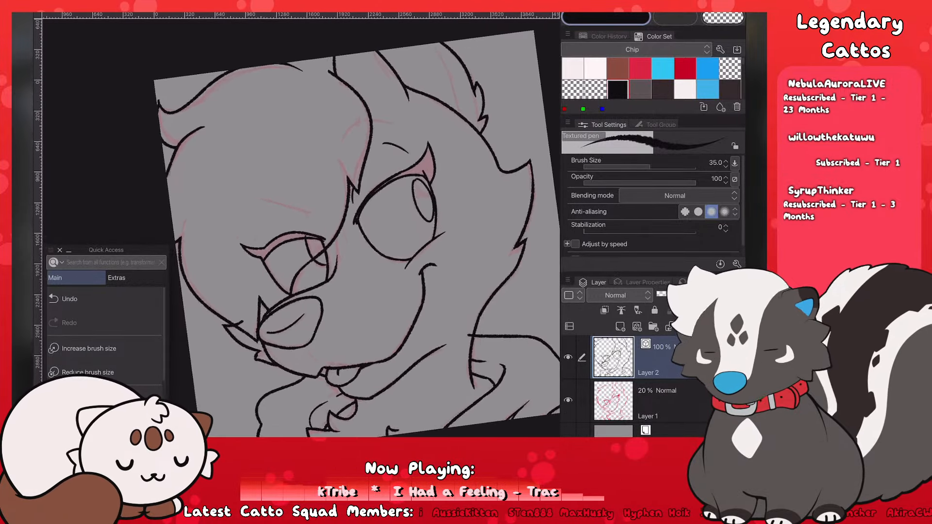
Step: Ink the near eye's eyebrow as an arch crossing the hair line, redrawing it until the curve follows the sketch
scroll(301, 233, "up", 1)
left_click_drag(359, 136, 436, 113)
key("ctrl+z")
left_click_drag(359, 135, 437, 113)
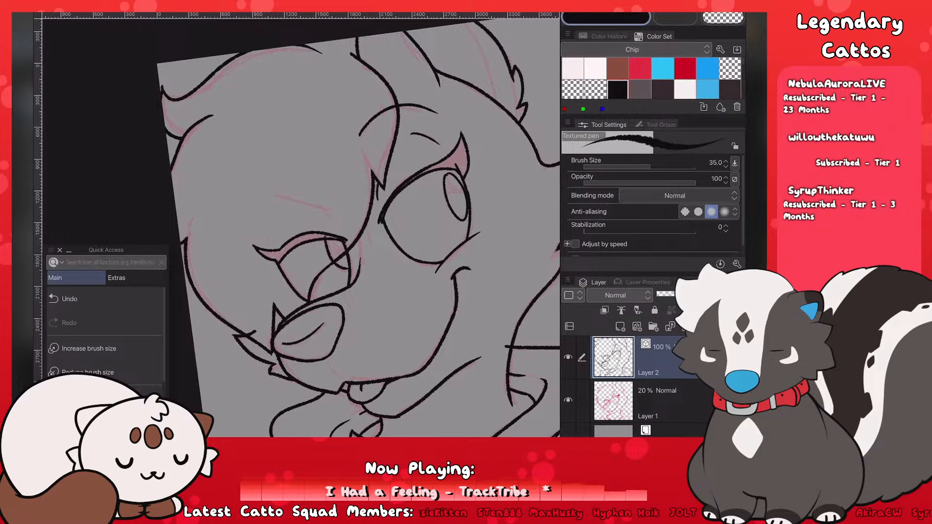
key("ctrl+z")
left_click_drag(362, 136, 436, 113)
key("ctrl+z")
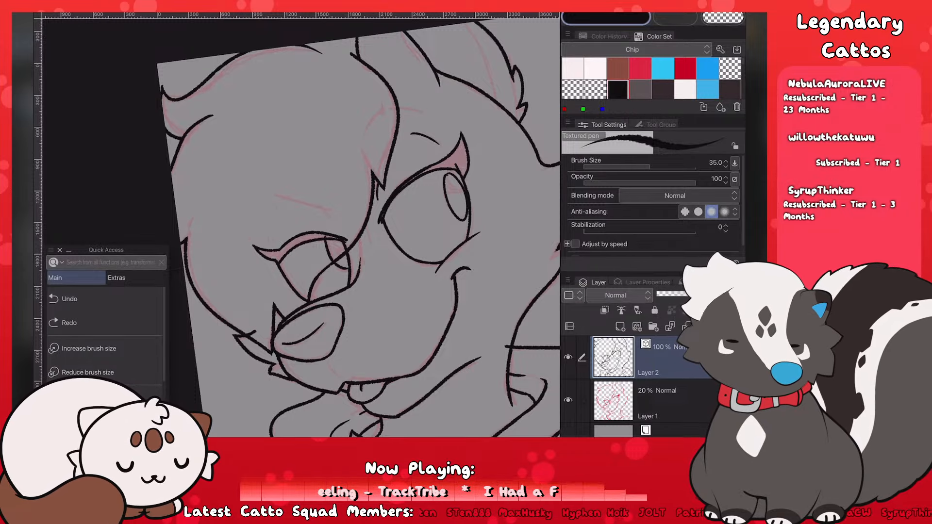
left_click_drag(360, 138, 431, 112)
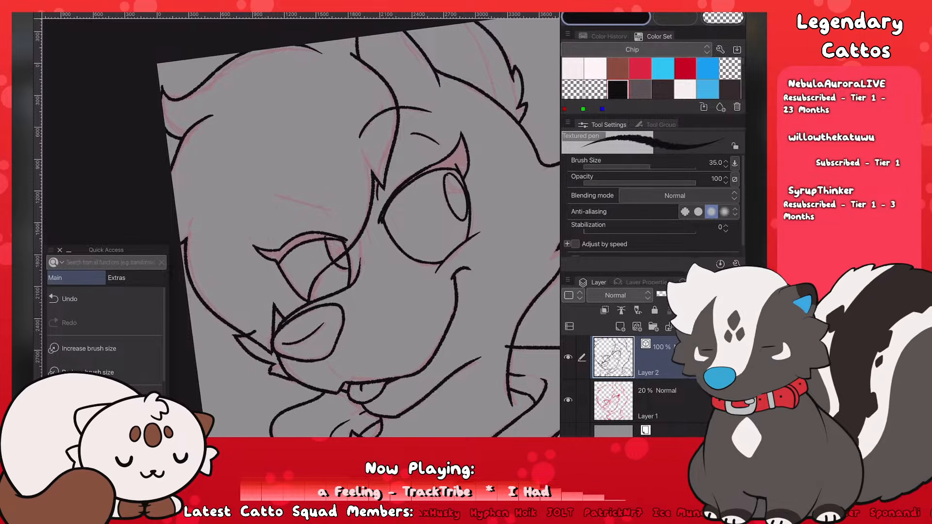
Step: Ink the far eye's brow as a single shallow curve sloping down toward the muzzle above the eye
left_click_drag(267, 193, 331, 205)
scroll(291, 252, "down", 5)
scroll(291, 253, "up", 2)
scroll(291, 272, "down", 4)
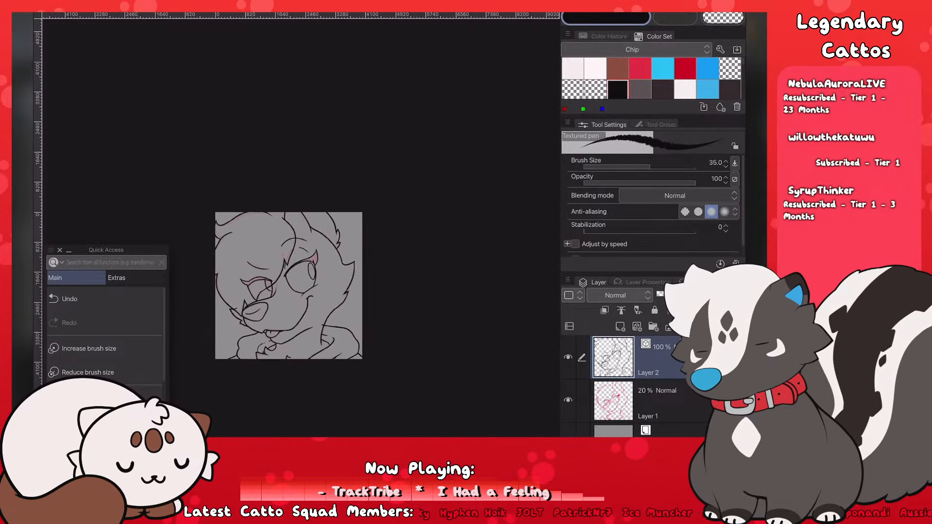
scroll(291, 282, "up", 4)
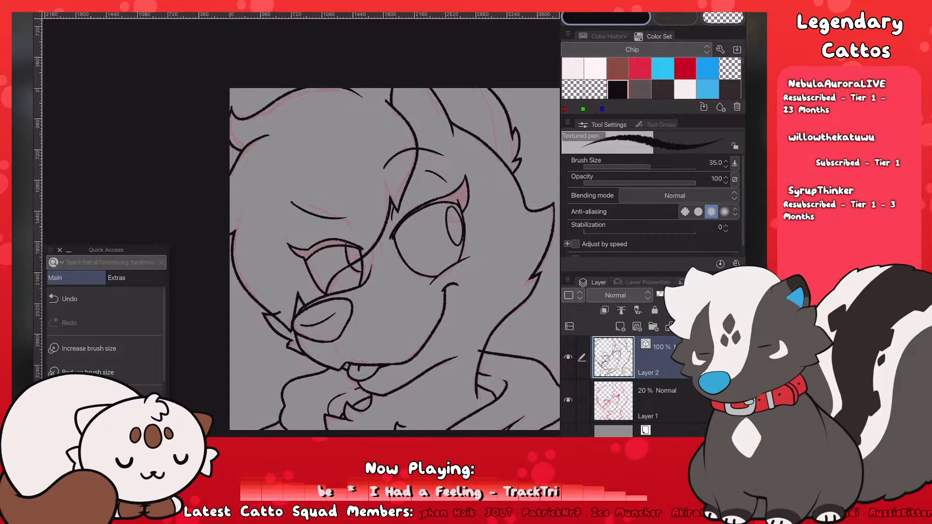
scroll(223, 333, "down", 4)
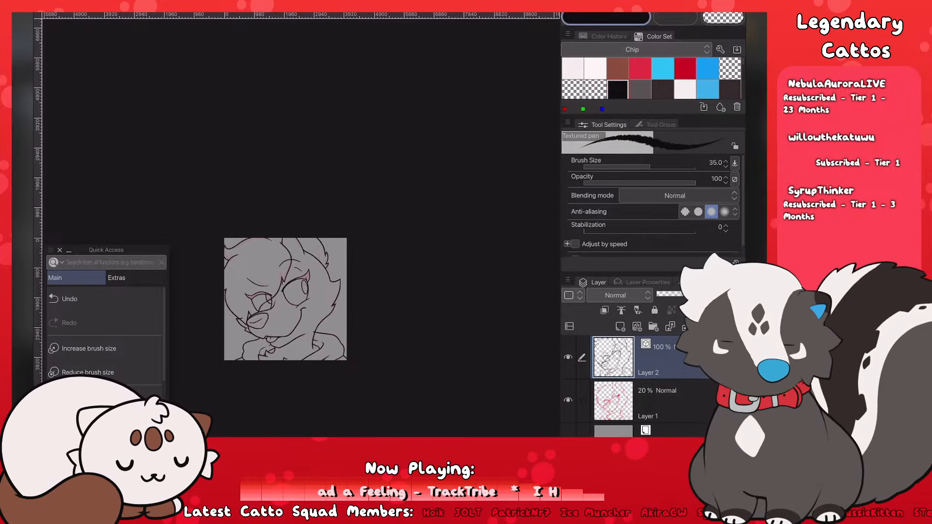
scroll(228, 332, "up", 4)
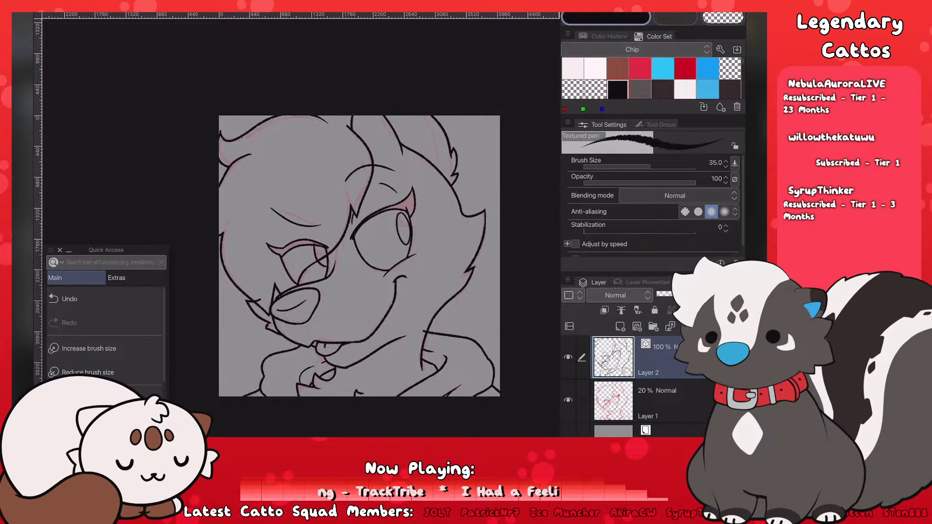
scroll(341, 243, "down", 2)
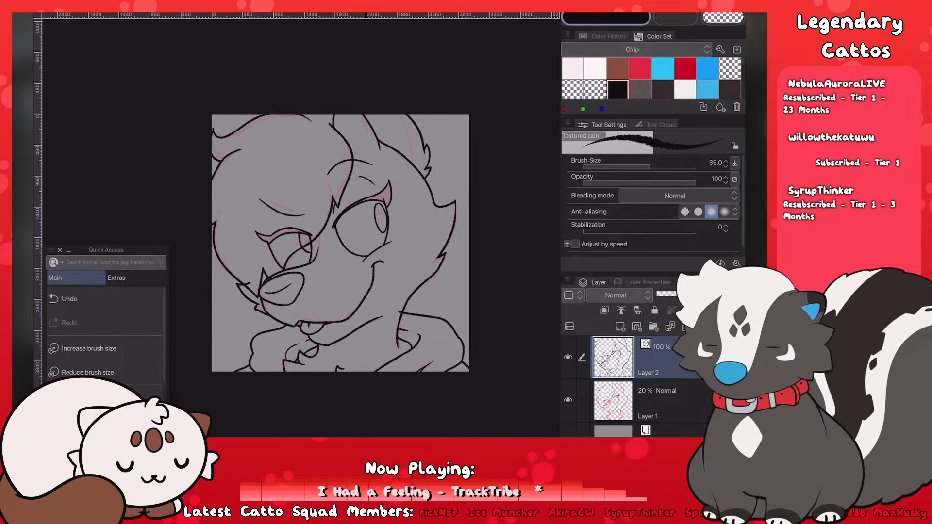
Step: Undo the last stroke and ink a curved inner line along the ear's outer edge, ending at the fur tuft
key("ctrl+z")
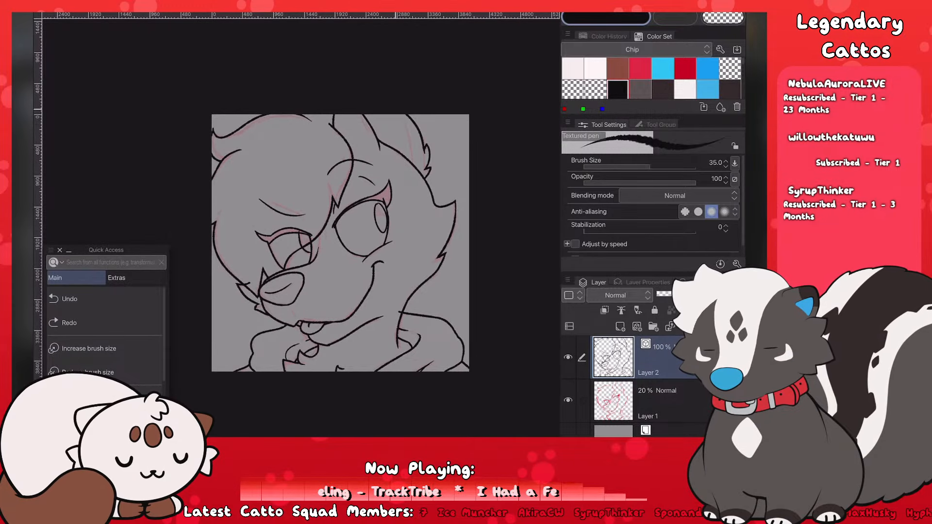
left_click_drag(400, 115, 420, 171)
key("ctrl+z")
mouse_move(407, 120)
left_mouse_down()
mouse_move(415, 138)
mouse_move(421, 171)
left_mouse_up()
scroll(341, 243, "down", 3)
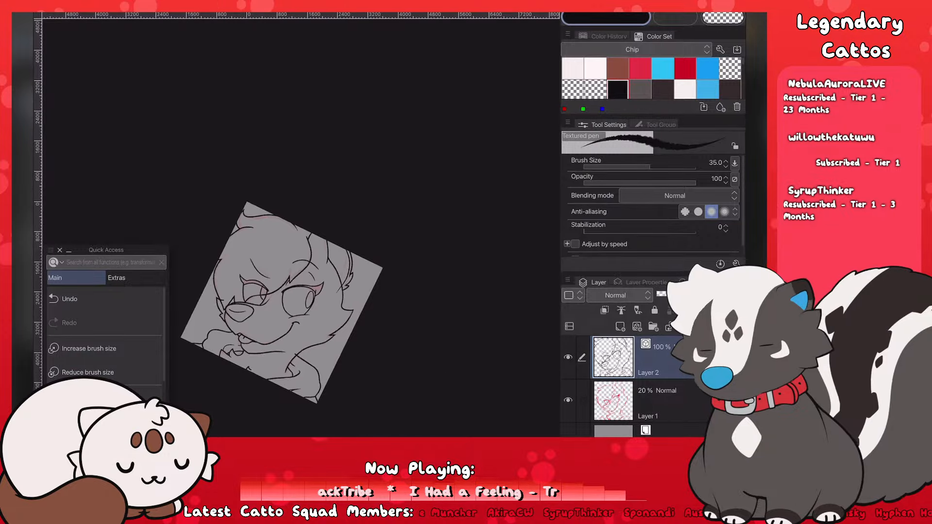
scroll(290, 299, "up", 2)
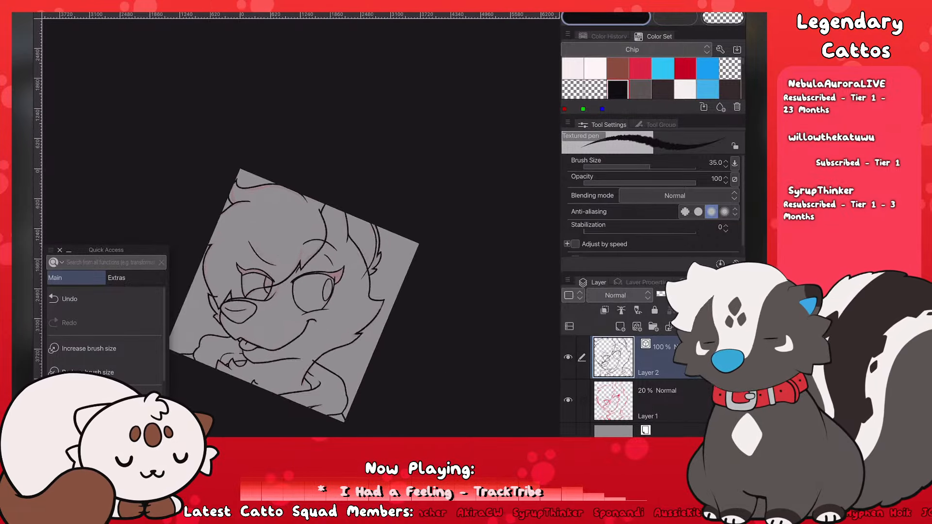
scroll(291, 223, "up", 3)
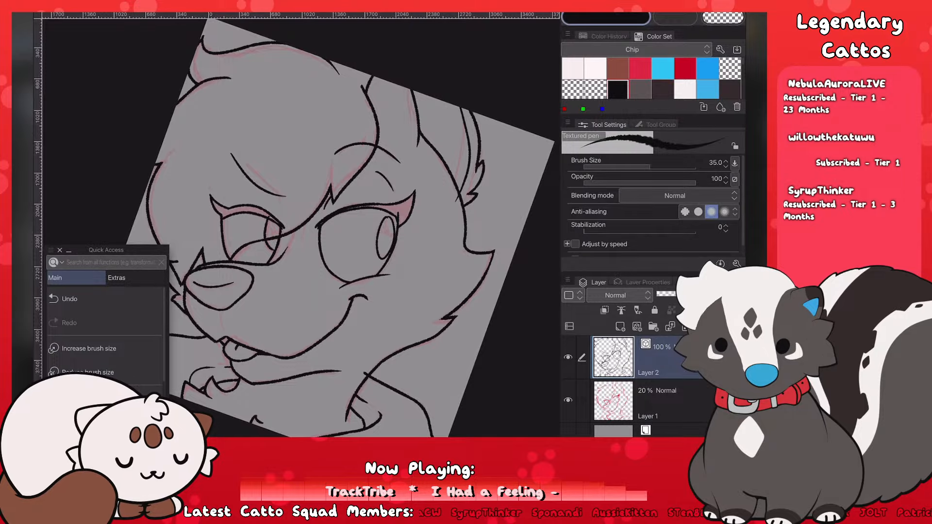
Step: Switch to the Hard eraser and examine the inked line art across the face, ear, neck and chest
key("e")
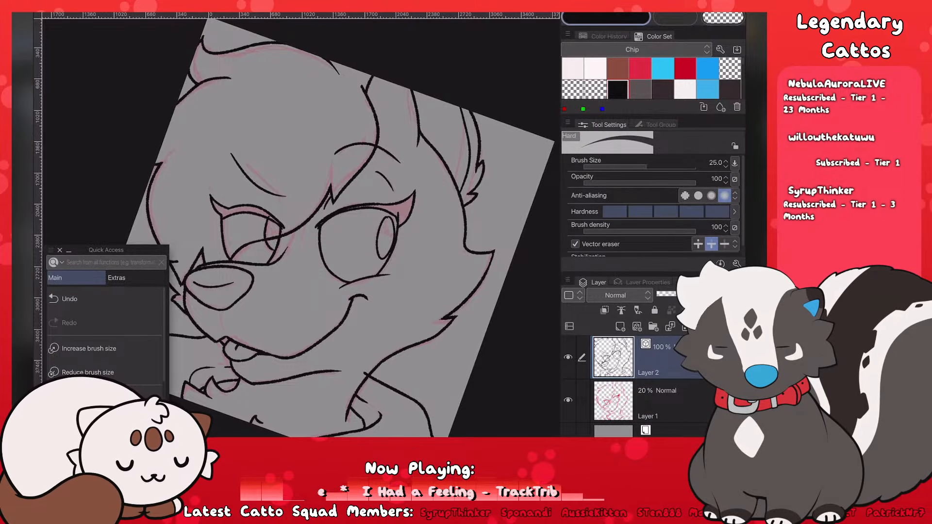
scroll(340, 228, "down", 3)
scroll(461, 175, "up", 1)
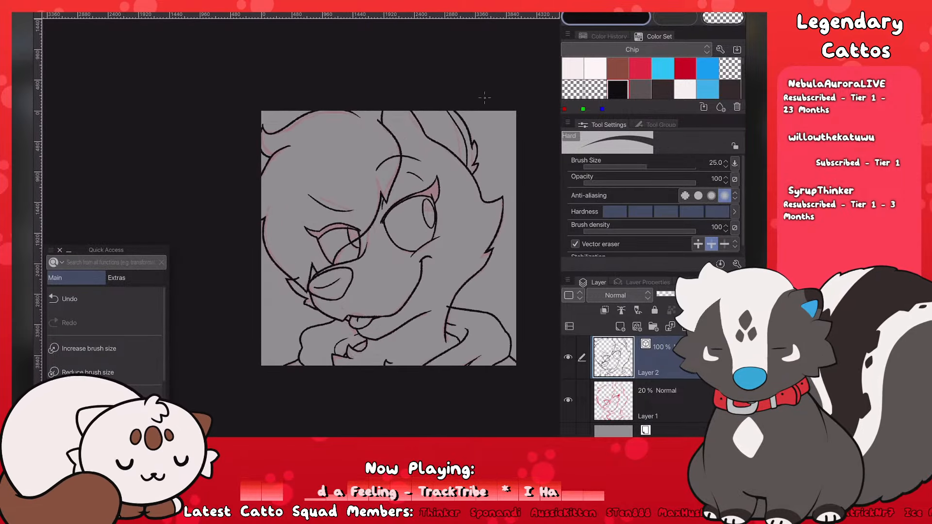
scroll(388, 238, "down", 3)
scroll(311, 258, "up", 3)
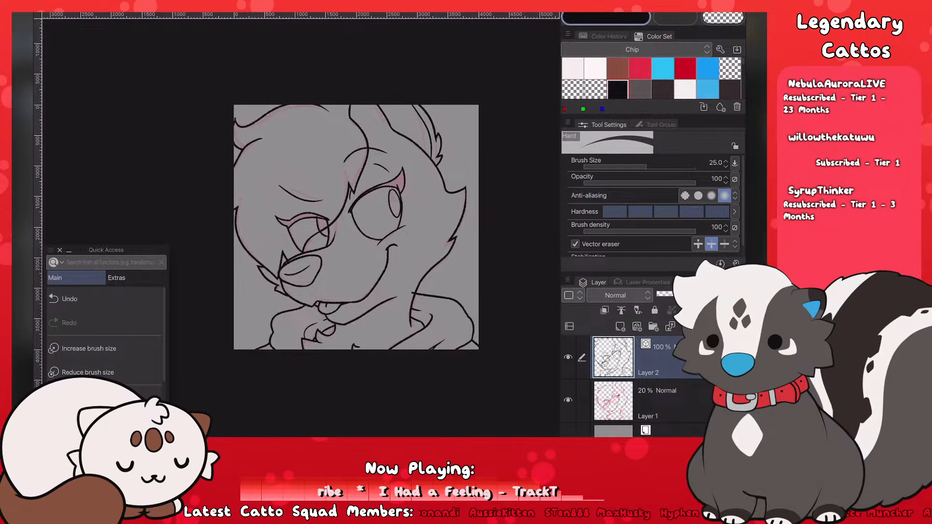
scroll(356, 227, "up", 3)
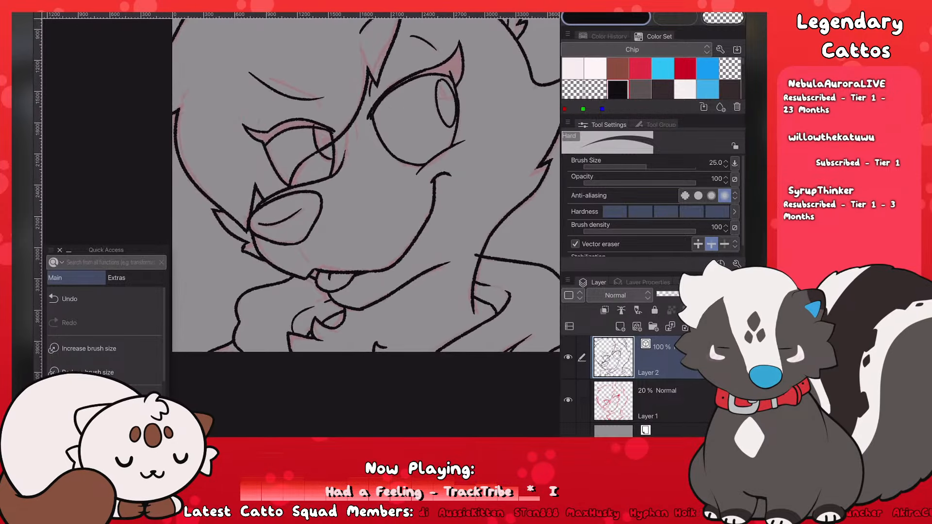
scroll(356, 227, "down", 4)
scroll(211, 314, "up", 1)
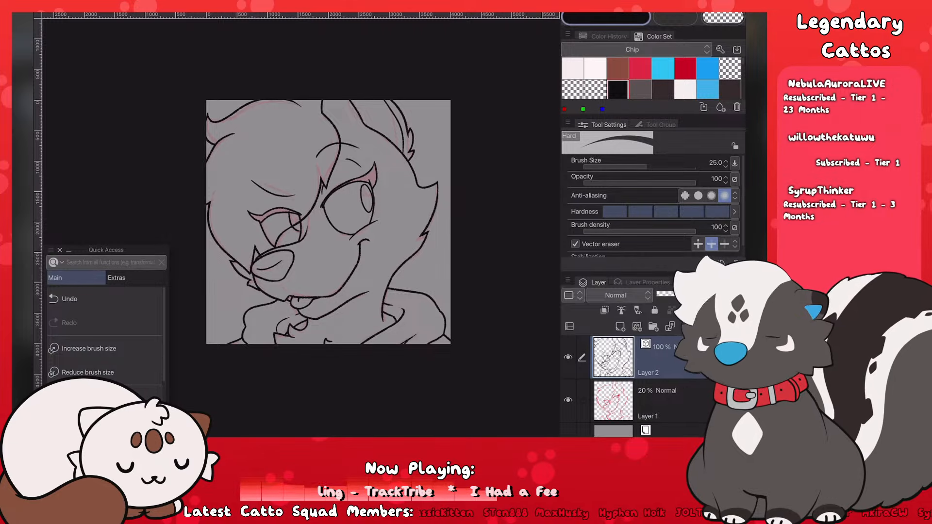
scroll(223, 324, "up", 2)
scroll(223, 324, "down", 3)
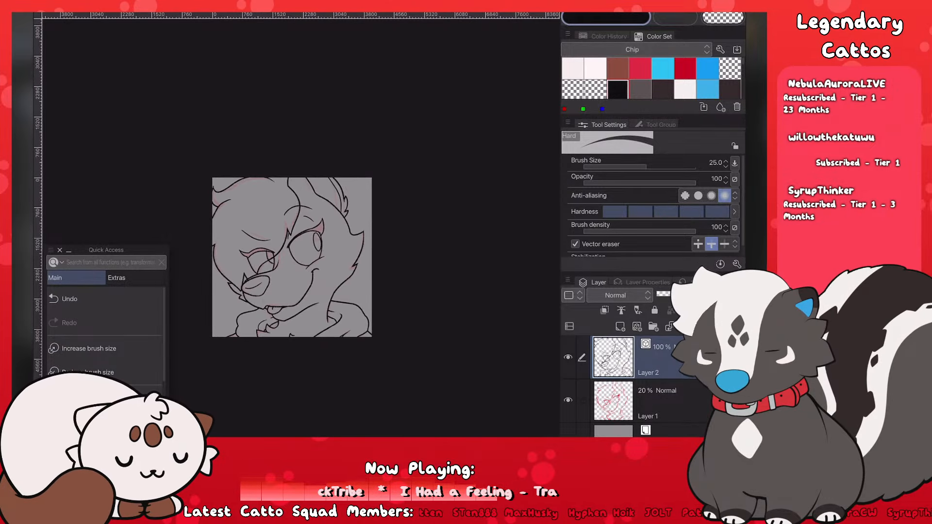
scroll(223, 324, "up", 2)
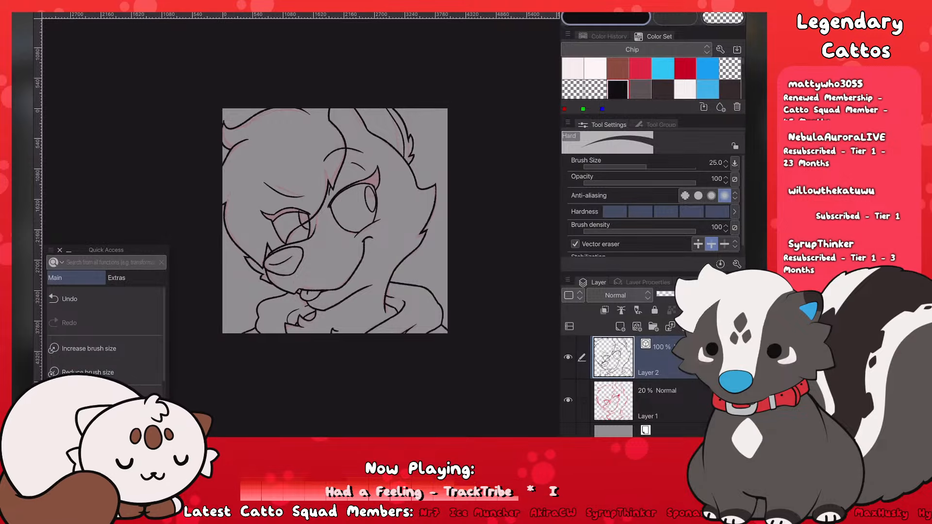
scroll(335, 221, "up", 5)
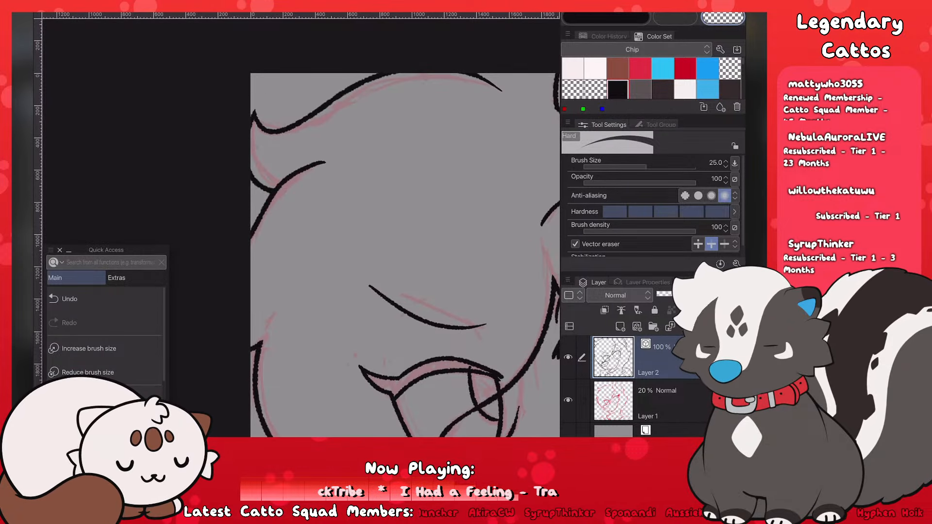
Step: Switch back to the Textured pen, check the near eye's line work up close and save the drawing
key("p")
scroll(335, 221, "down", 5)
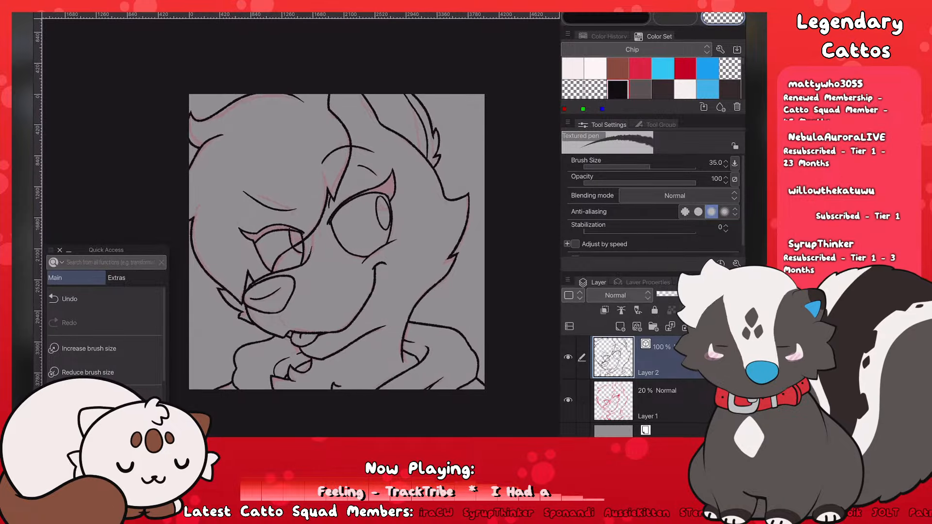
scroll(203, 264, "up", 1)
scroll(367, 208, "up", 3)
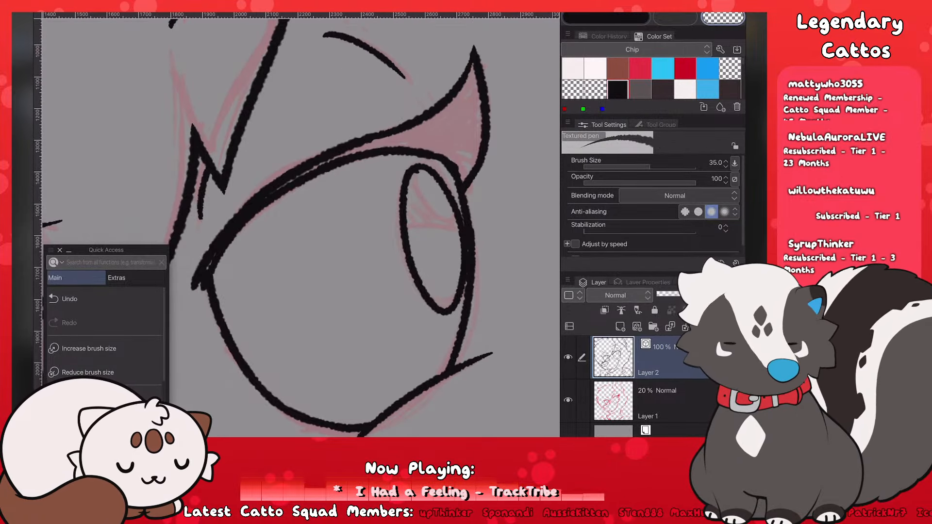
scroll(376, 206, "down", 5)
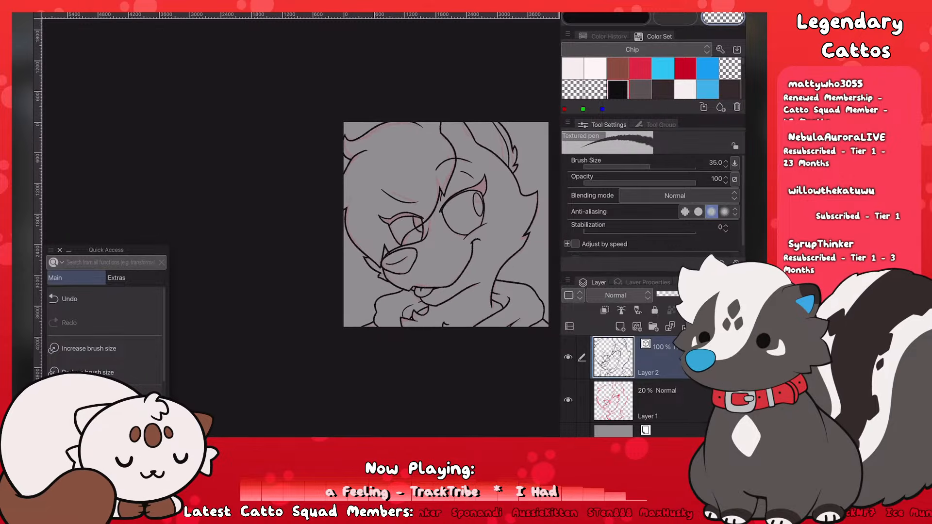
scroll(375, 206, "up", 2)
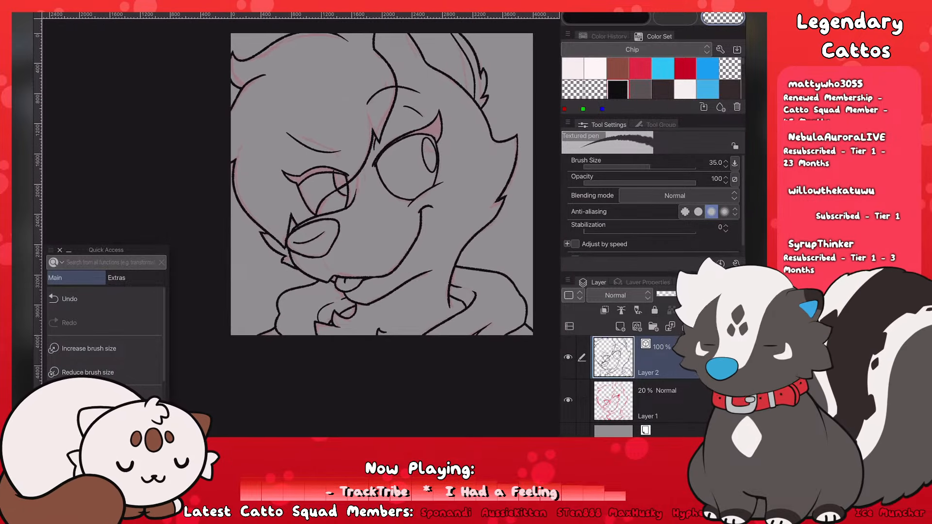
key("ctrl+s")
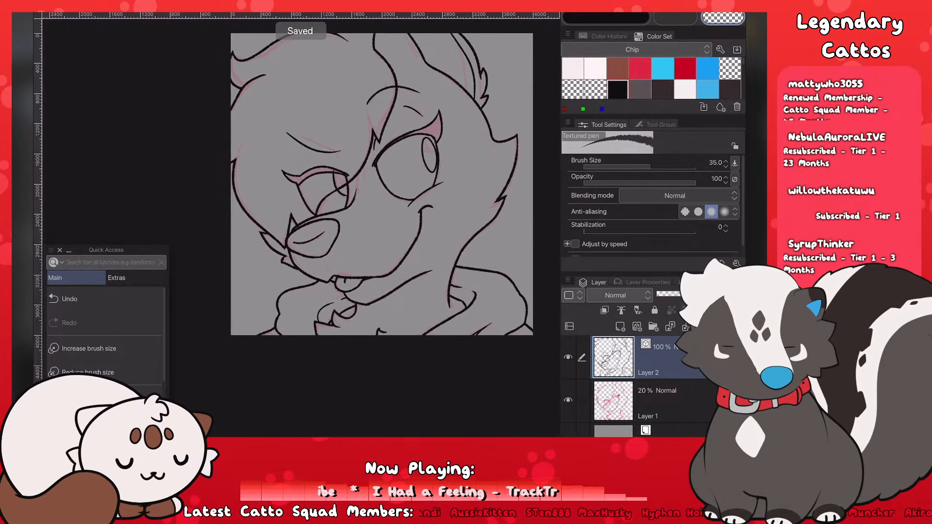
scroll(316, 223, "up", 5)
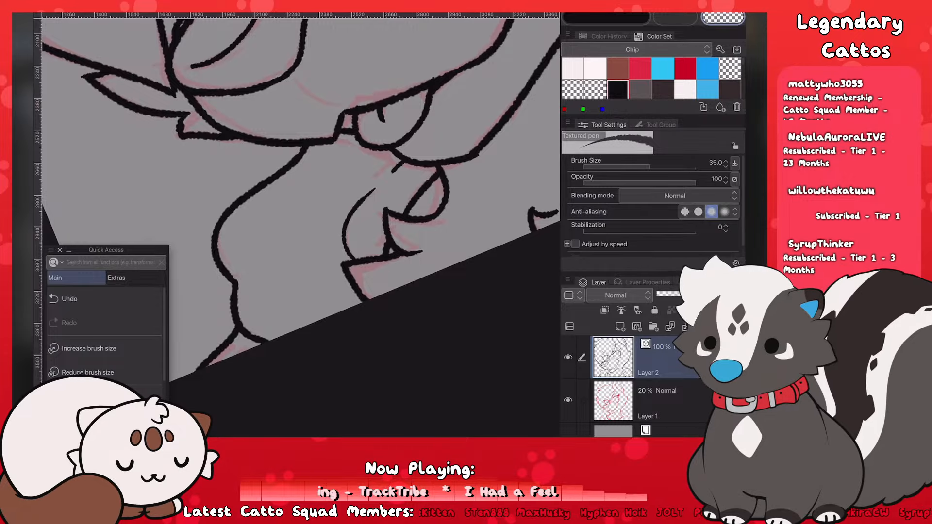
scroll(301, 223, "up", 2)
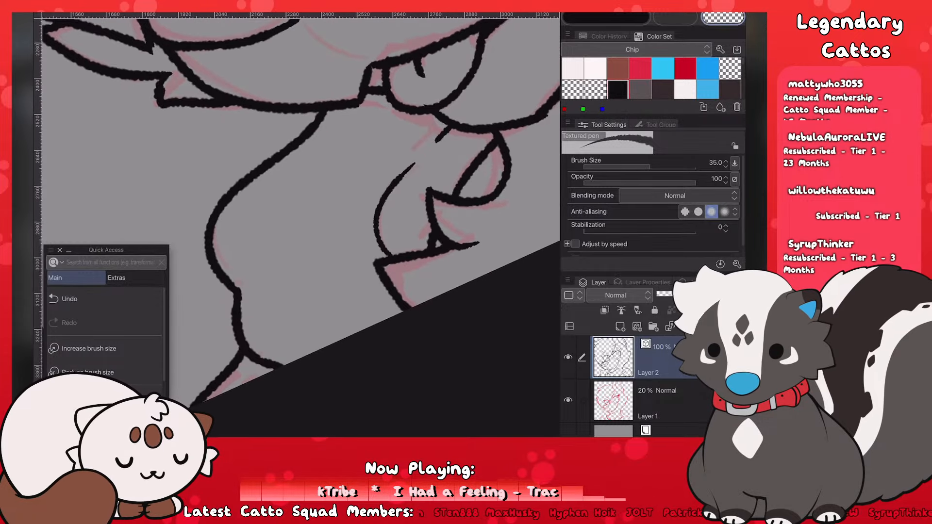
scroll(301, 223, "down", 1)
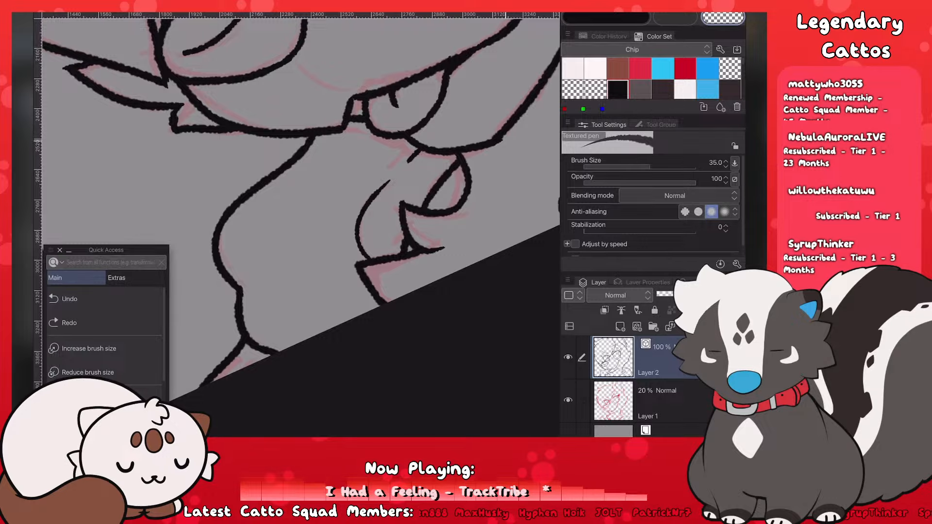
scroll(301, 223, "down", 3)
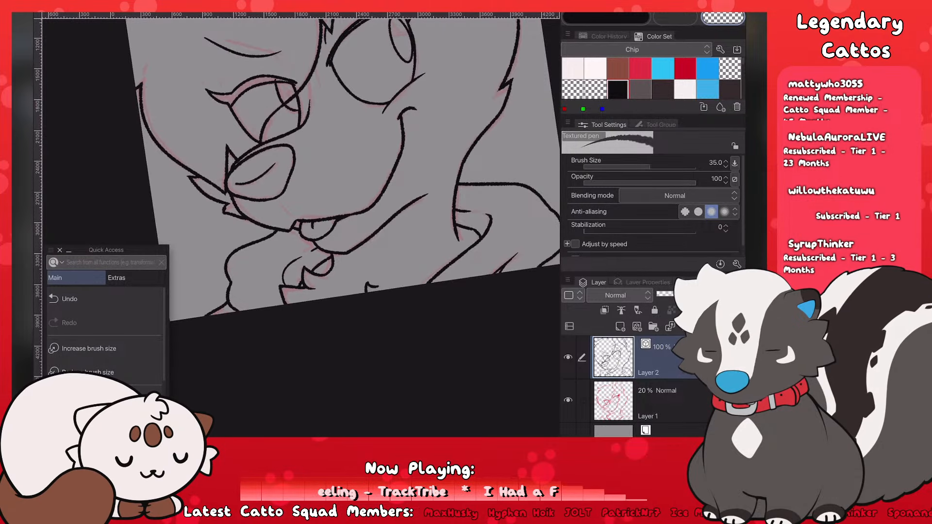
Step: Erase the overshooting end of the fur tuft line below the chin with the transparent Textured pen
scroll(301, 223, "up", 3)
scroll(301, 223, "up", 1)
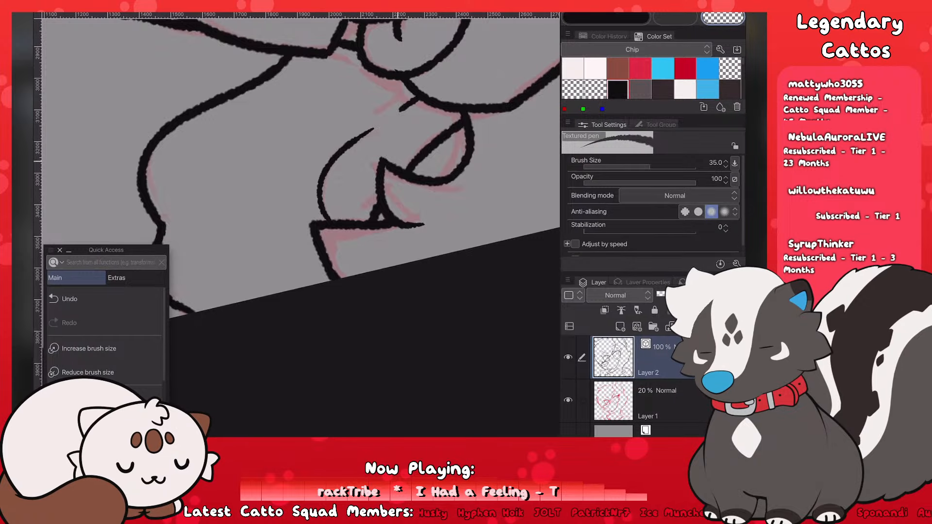
scroll(301, 223, "down", 2)
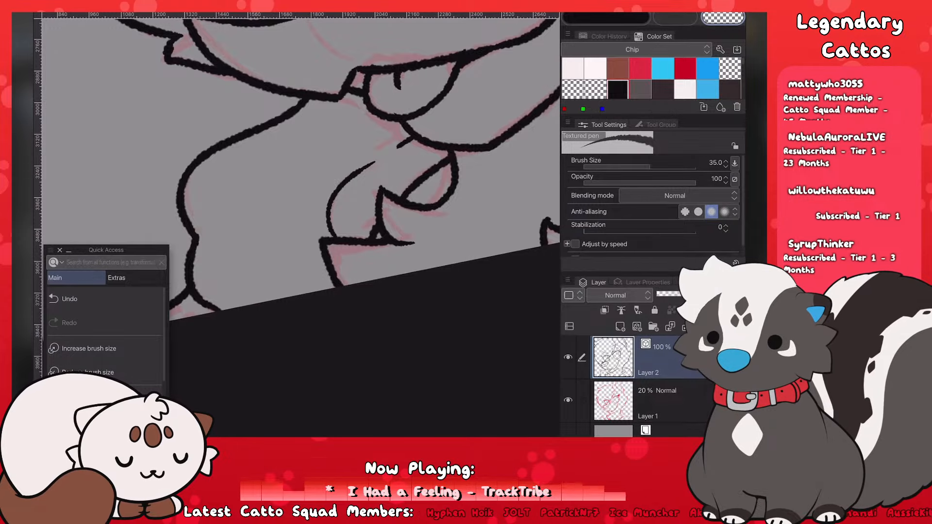
left_click_drag(409, 245, 415, 241)
scroll(301, 223, "down", 3)
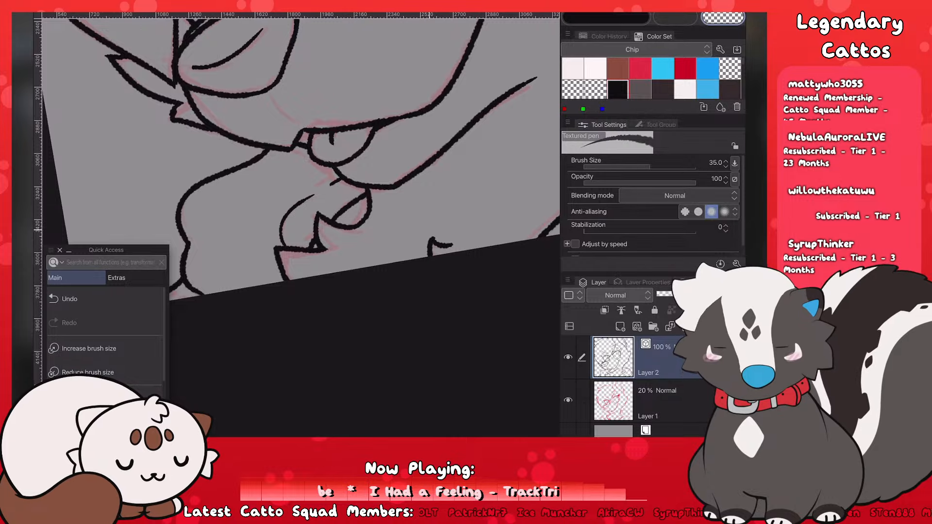
scroll(301, 148, "down", 3)
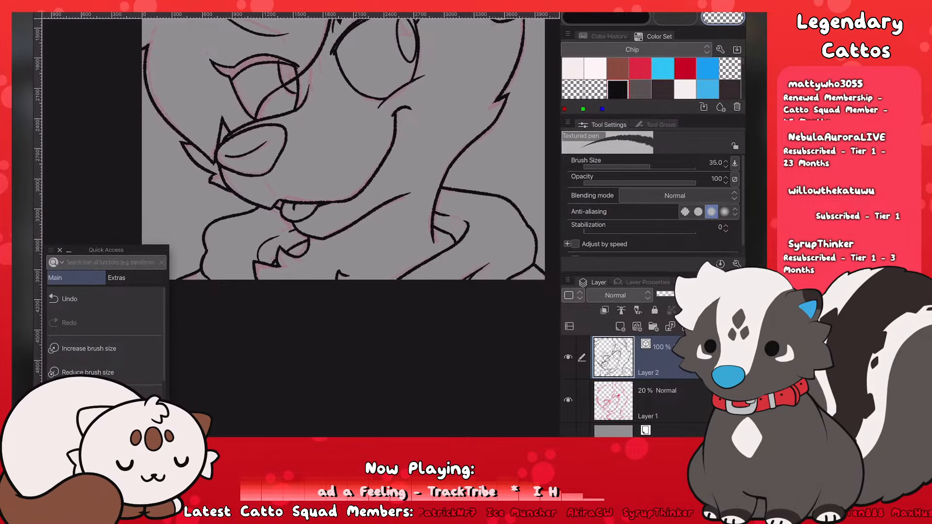
Step: Undo the last erasure and clean up a small bit of line near the front of the mouth
scroll(301, 148, "up", 3)
key("ctrl+z")
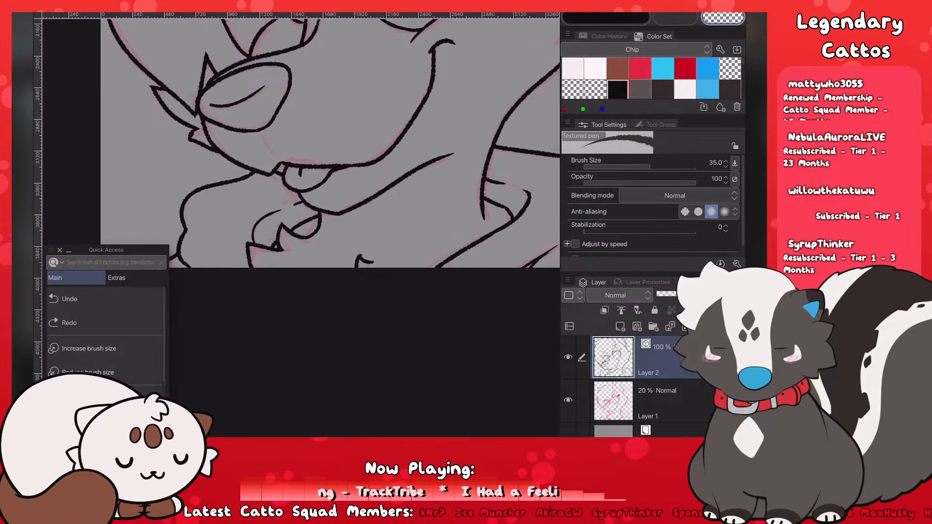
scroll(300, 149, "down", 1)
left_click_drag(281, 198, 272, 201)
scroll(301, 148, "down", 5)
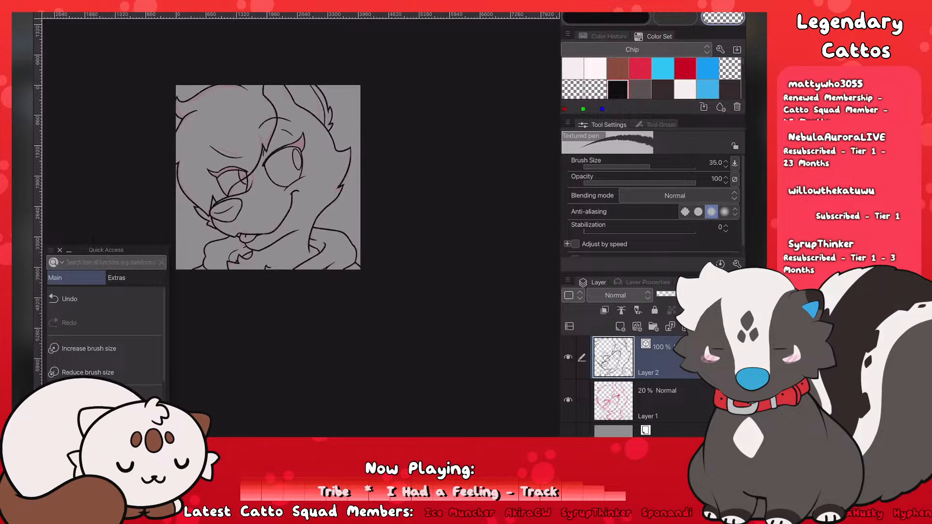
scroll(301, 148, "up", 2)
scroll(314, 173, "down", 3)
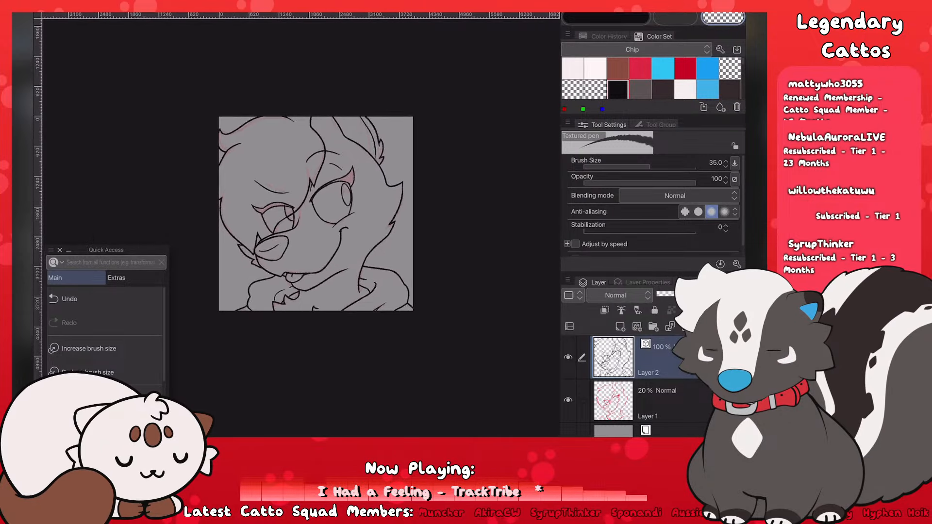
Step: Switch back to black and ink a small rounded fang below the mouth line, behind the tongue
scroll(313, 214, "up", 2)
scroll(330, 321, "up", 4)
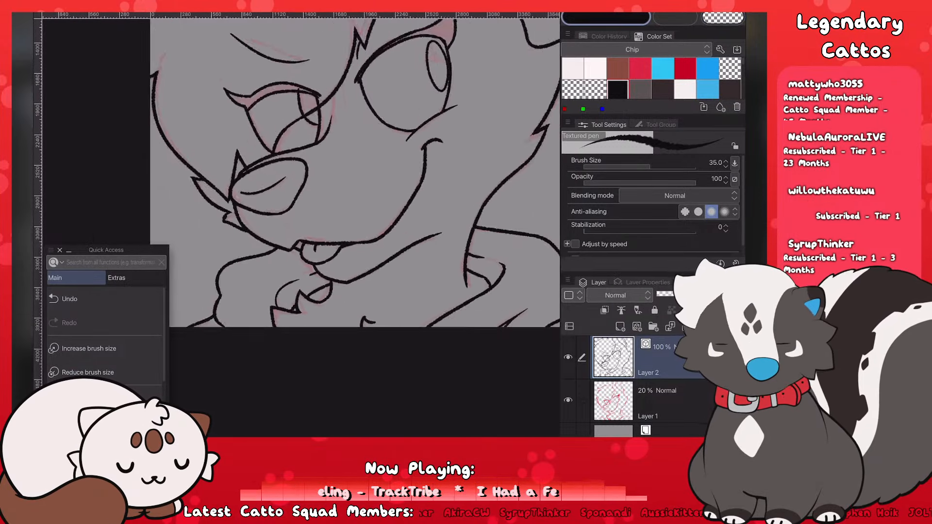
mouse_move(416, 200)
left_mouse_down()
mouse_move(455, 197)
mouse_move(446, 218)
mouse_move(454, 196)
left_mouse_up()
key("ctrl+z")
scroll(233, 272, "down", 5)
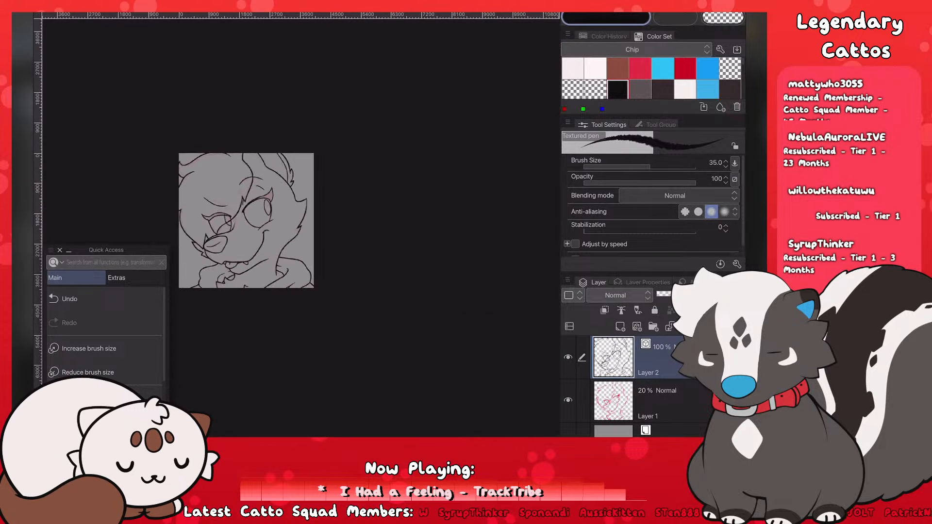
scroll(276, 225, "down", 1)
scroll(301, 213, "up", 2)
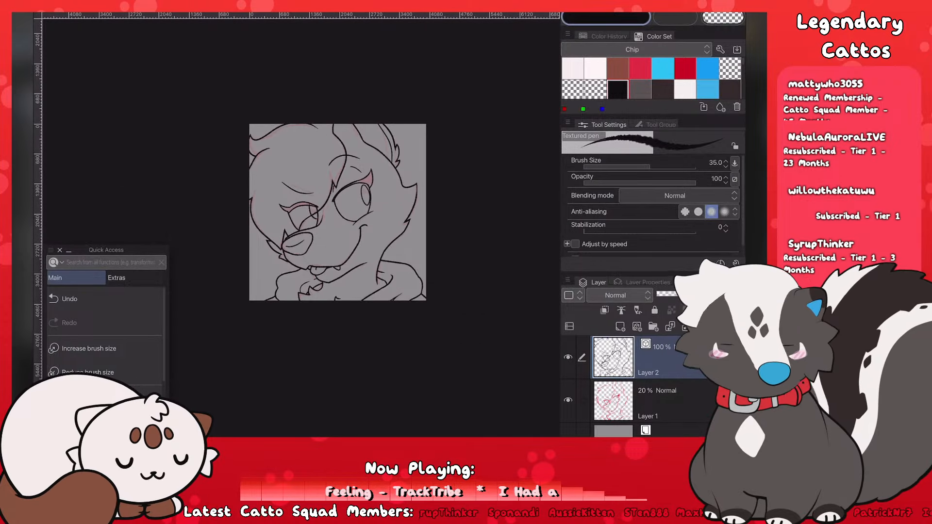
scroll(257, 289, "down", 2)
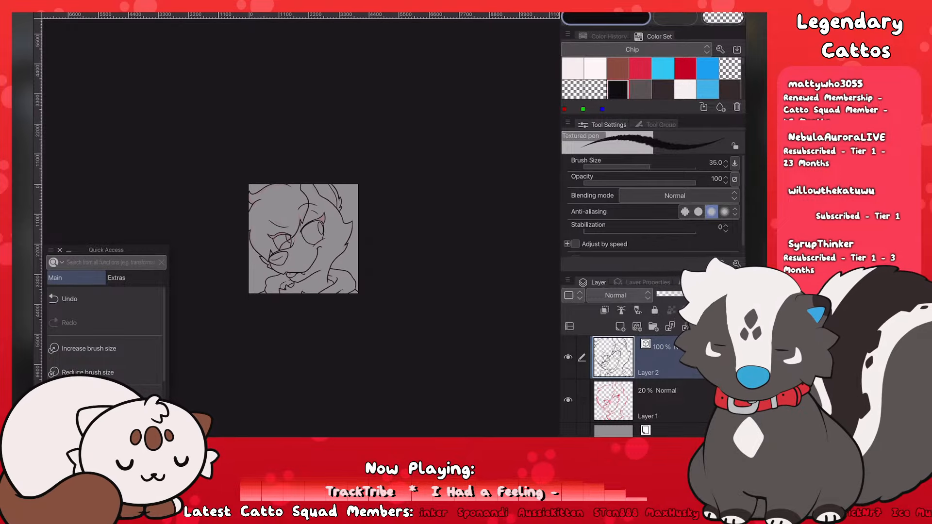
Step: Try a small touch-up on the chin line below the fang and undo it
scroll(289, 287, "up", 4)
scroll(368, 223, "up", 3)
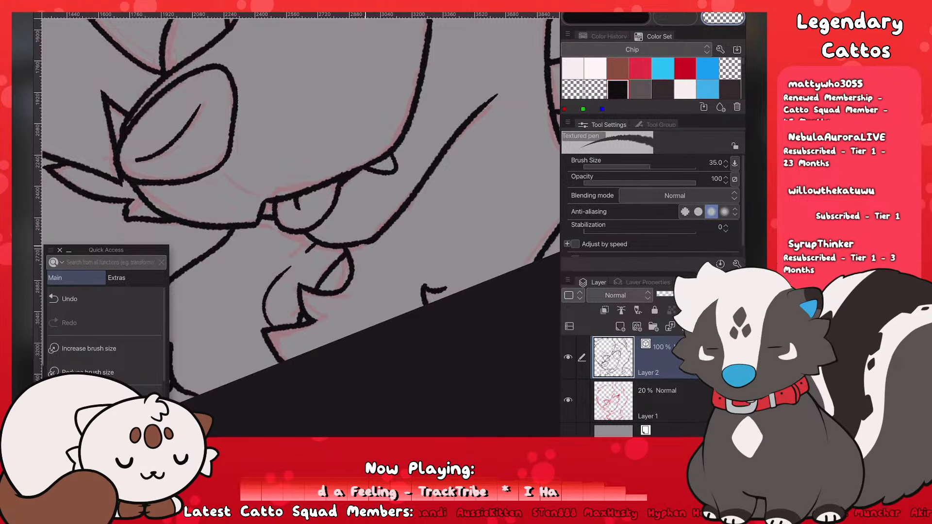
key("c")
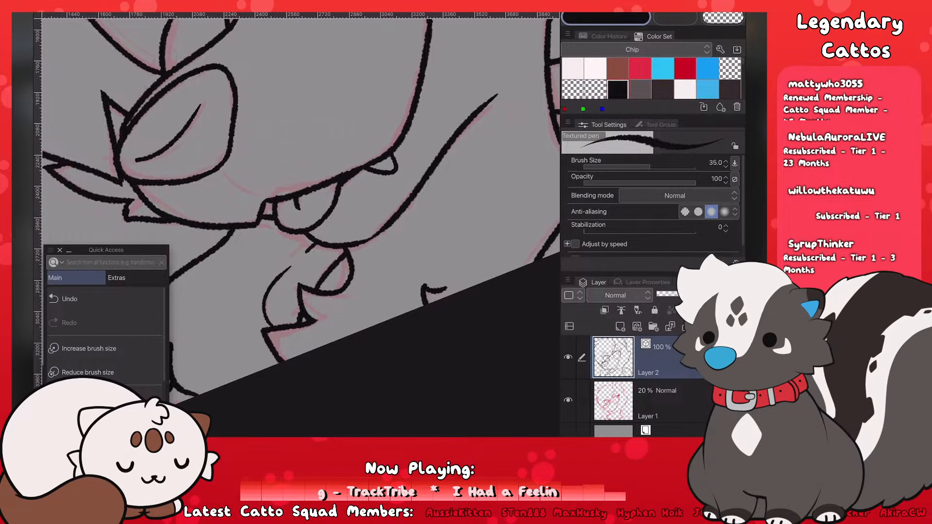
key("ctrl+z")
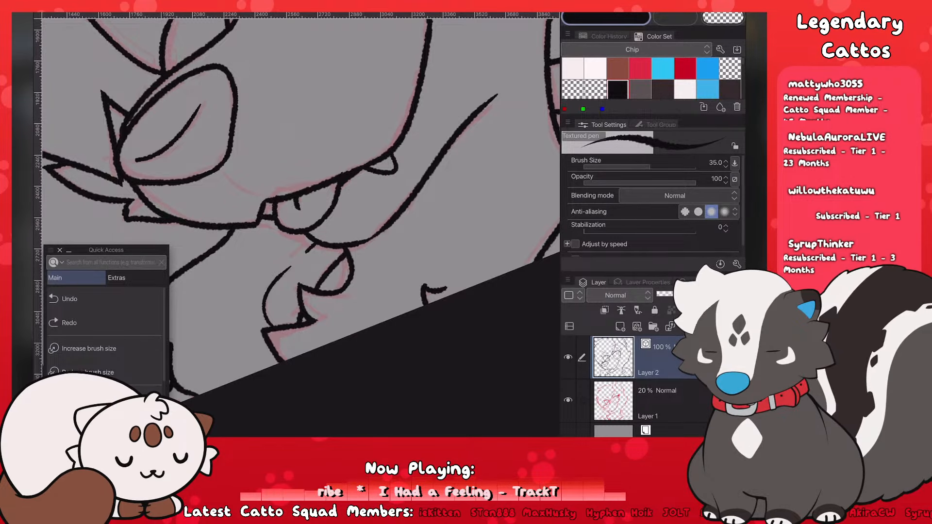
Step: Ink the curved edge of the fur tuft below the mouth on Layer 2 with the 35-size Textured pen
left_click_drag(291, 267, 272, 326)
scroll(301, 227, "down", 3)
scroll(271, 218, "down", 6)
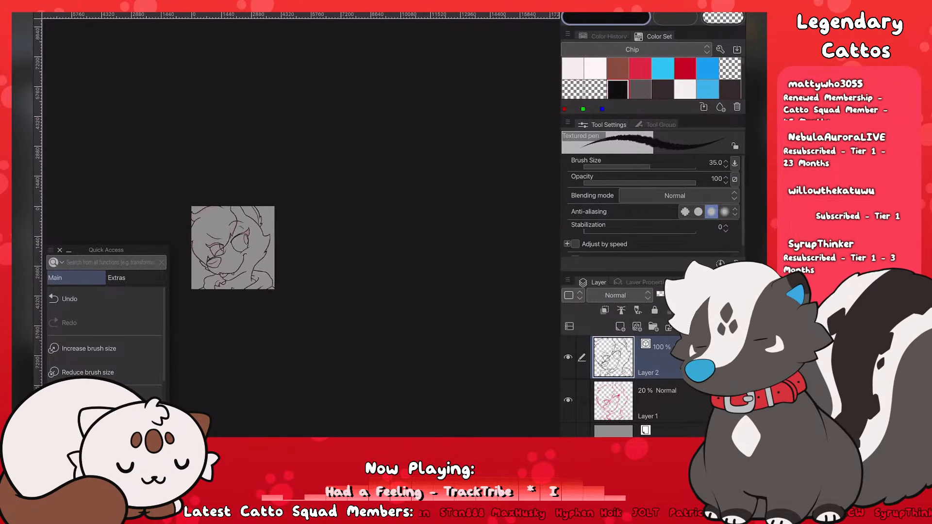
Step: Examine the inked line art over the sketch, comparing the mouth, eye and nose details with the whole portrait
scroll(233, 243, "up", 3)
scroll(243, 296, "up", 5)
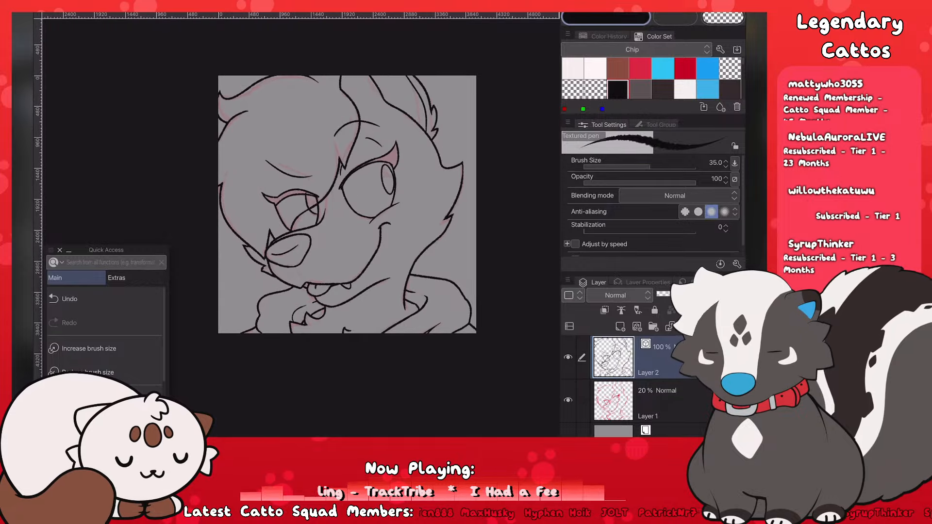
scroll(315, 301, "up", 3)
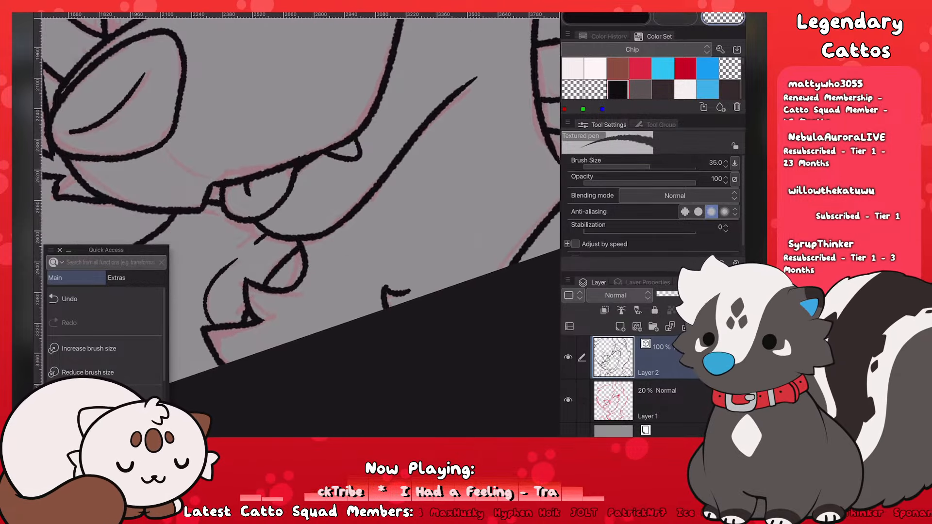
scroll(291, 218, "down", 6)
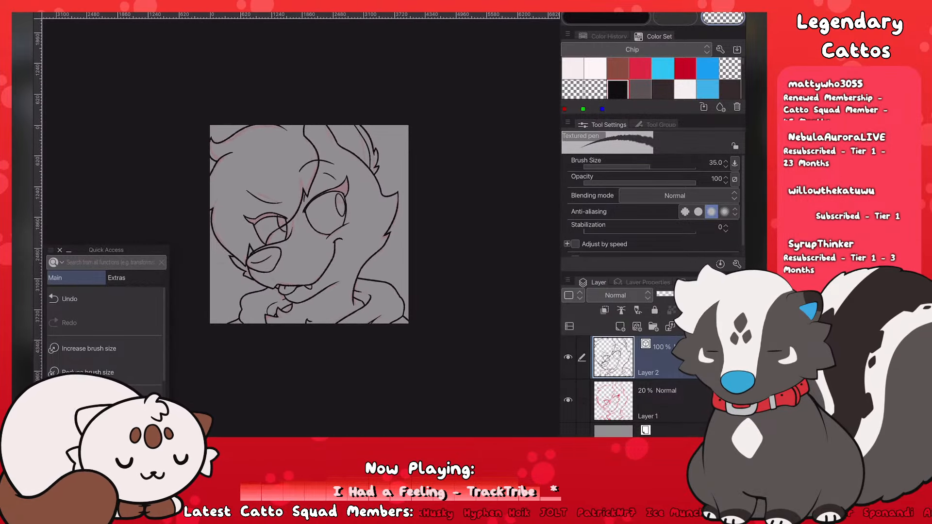
scroll(301, 214, "up", 2)
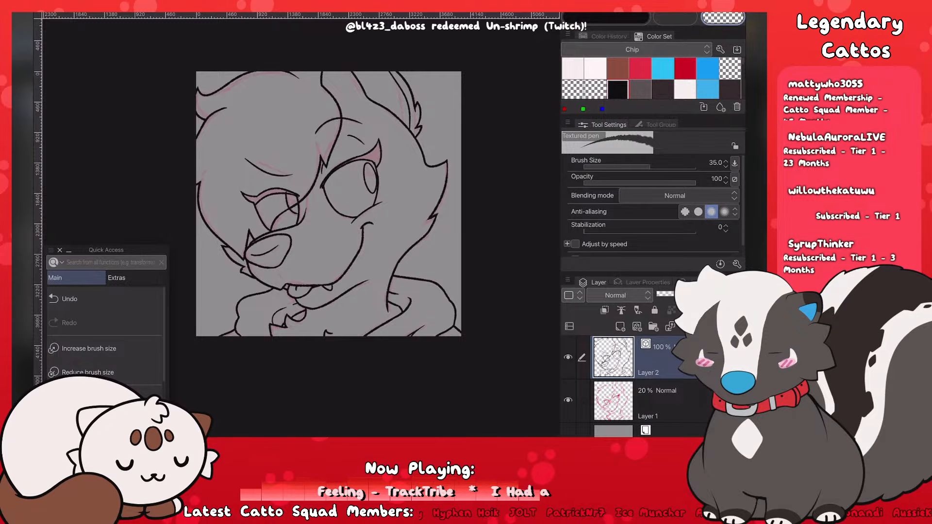
scroll(225, 173, "up", 3)
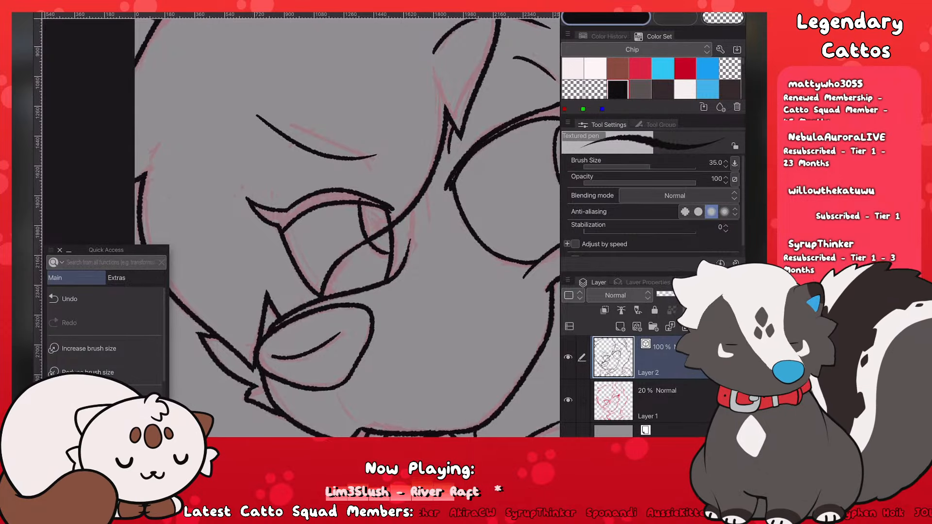
scroll(495, 182, "up", 2)
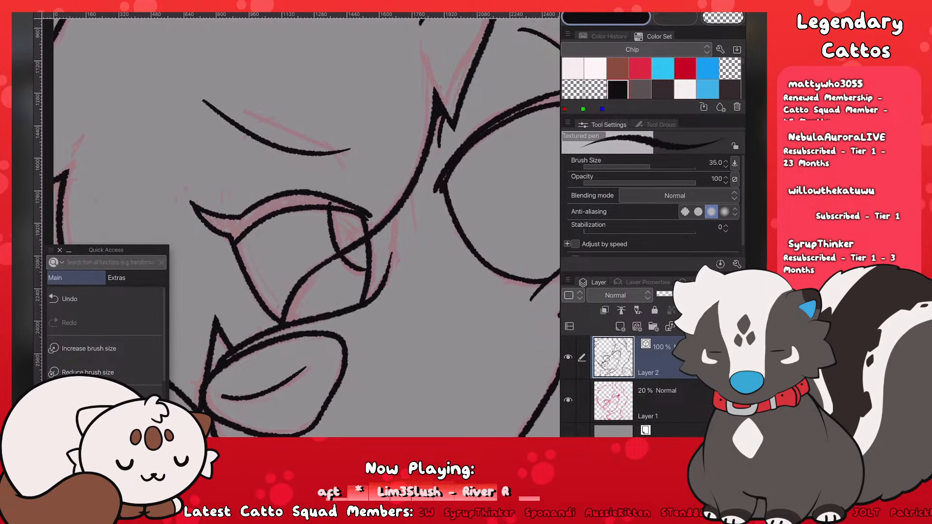
scroll(250, 250, "down", 8)
scroll(301, 228, "up", 3)
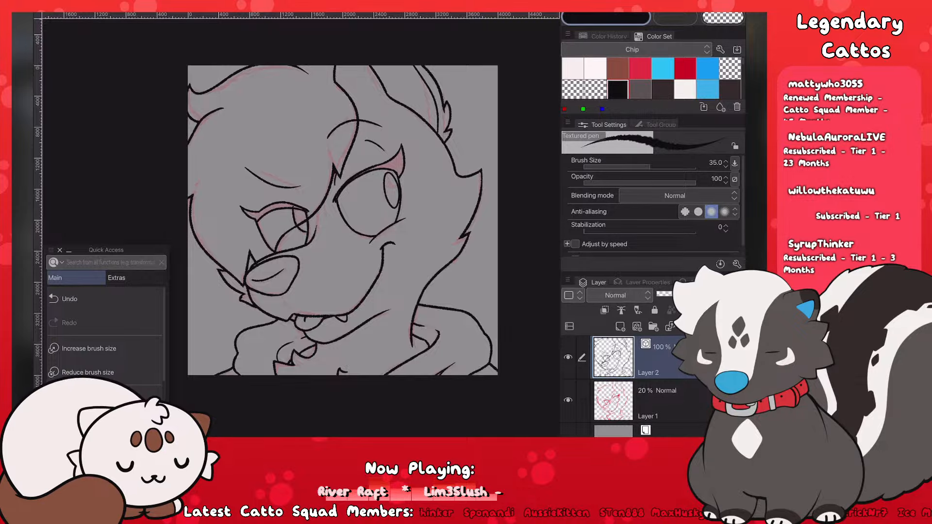
Step: Try to erase along the narrow gap between the nose outline and the muzzle line above it
scroll(201, 279, "up", 5)
key("c")
scroll(245, 313, "up", 2)
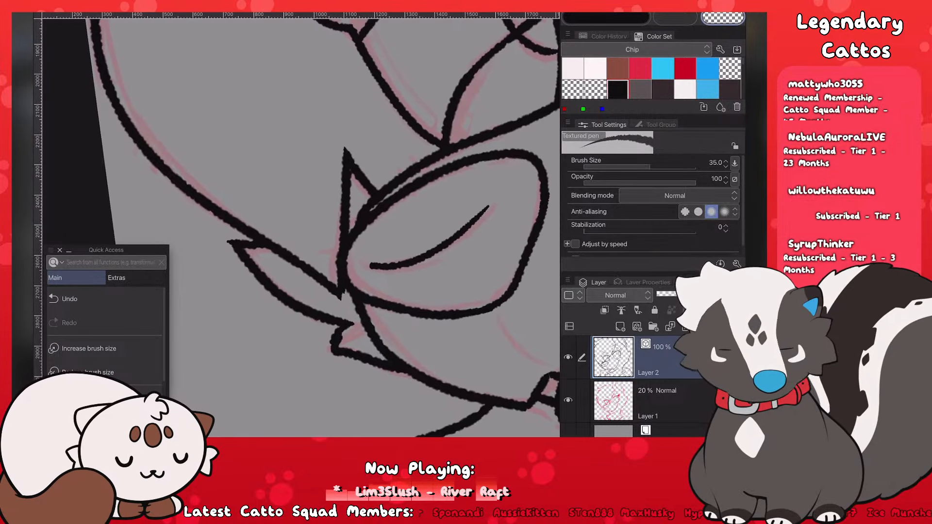
left_click_drag(381, 200, 428, 174)
key("ctrl+z")
scroll(216, 283, "down", 10)
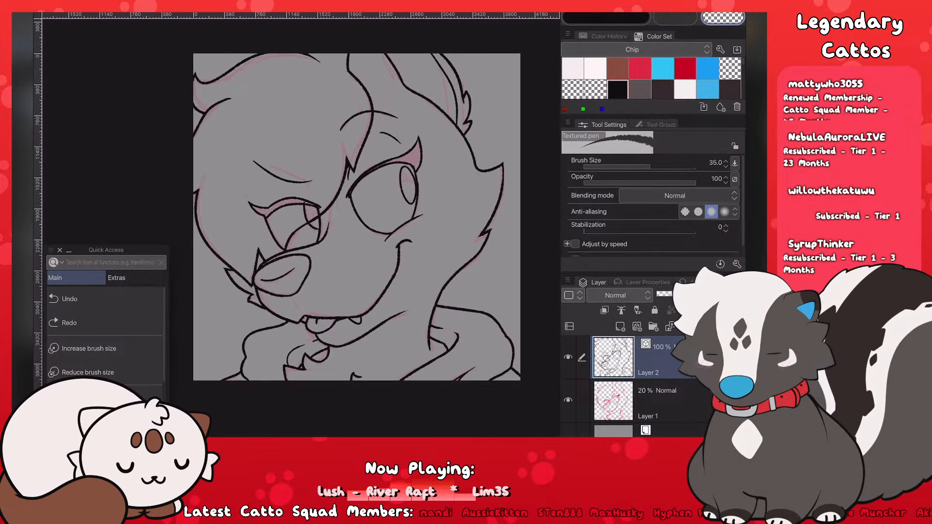
Step: Thicken the corner where the neck line meets the inner collar line with a short black stroke
scroll(208, 329, "up", 2)
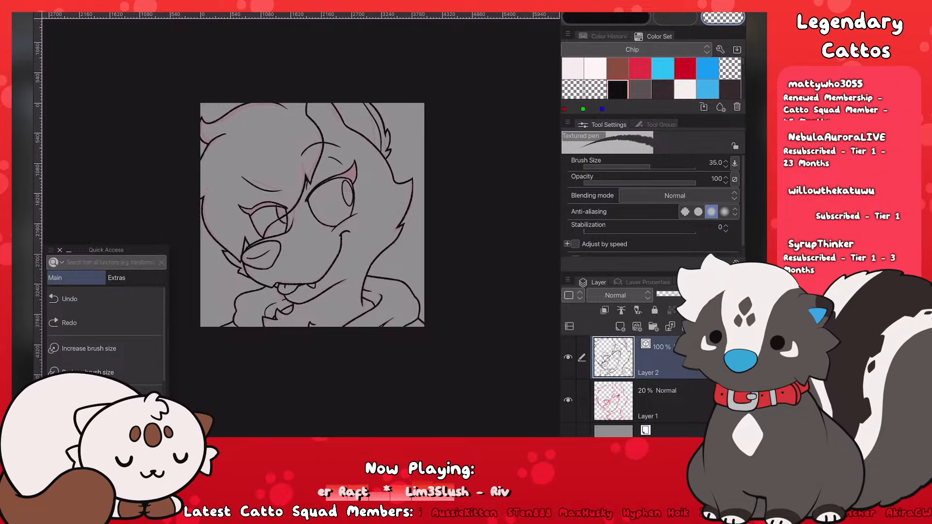
scroll(233, 334, "up", 2)
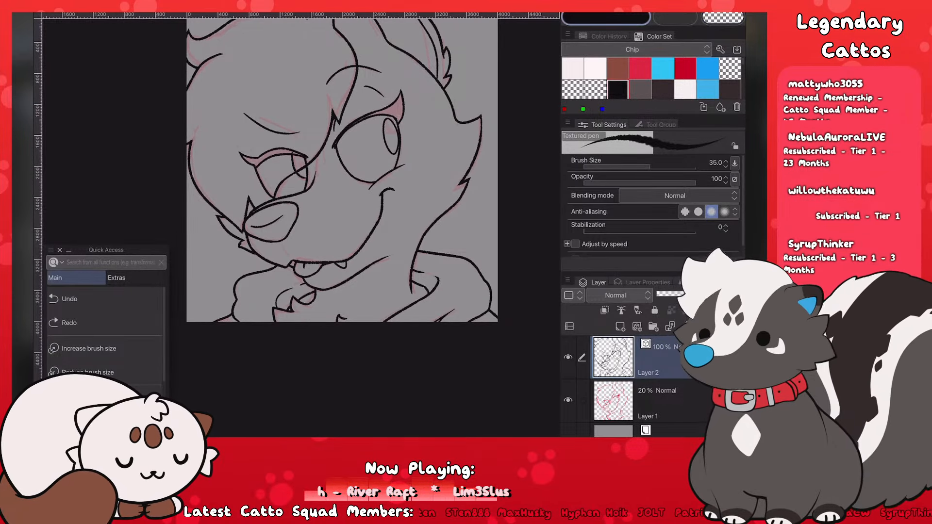
scroll(260, 380, "up", 2)
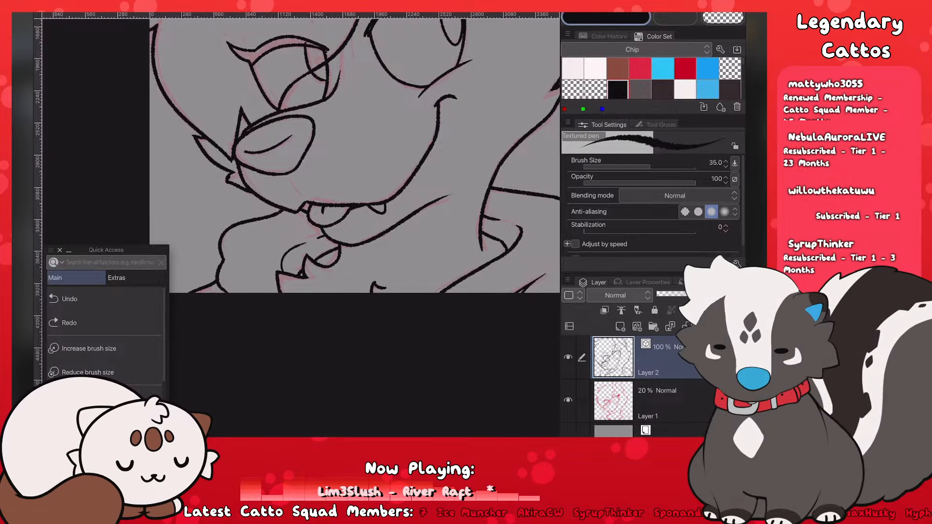
scroll(507, 254, "up", 4)
left_click_drag(466, 217, 458, 225)
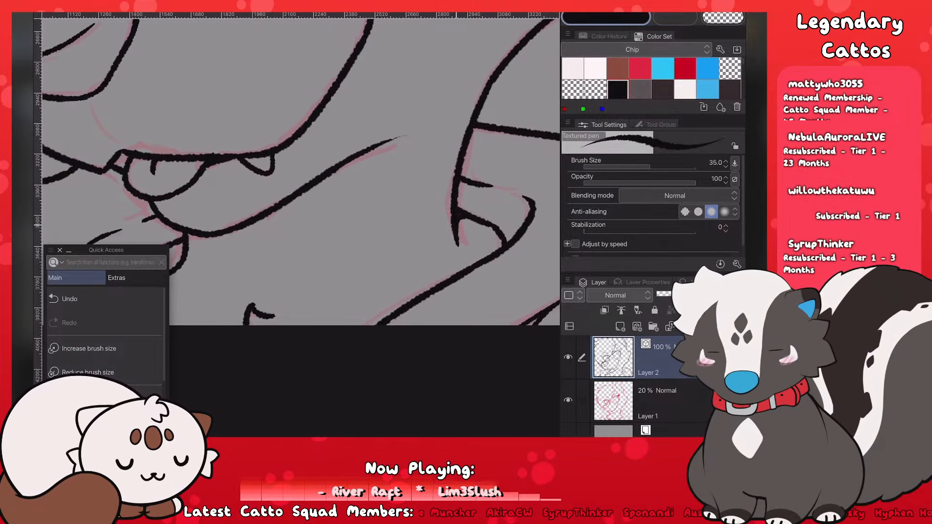
Step: Check the line art around the mouth and collar and undo the last stroke
scroll(311, 204, "down", 5)
scroll(310, 203, "up", 5)
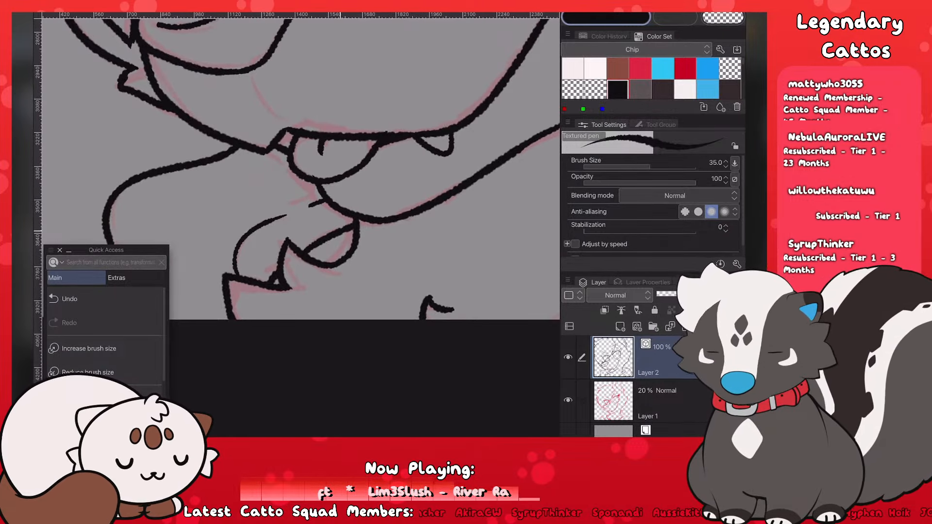
scroll(298, 167, "down", 5)
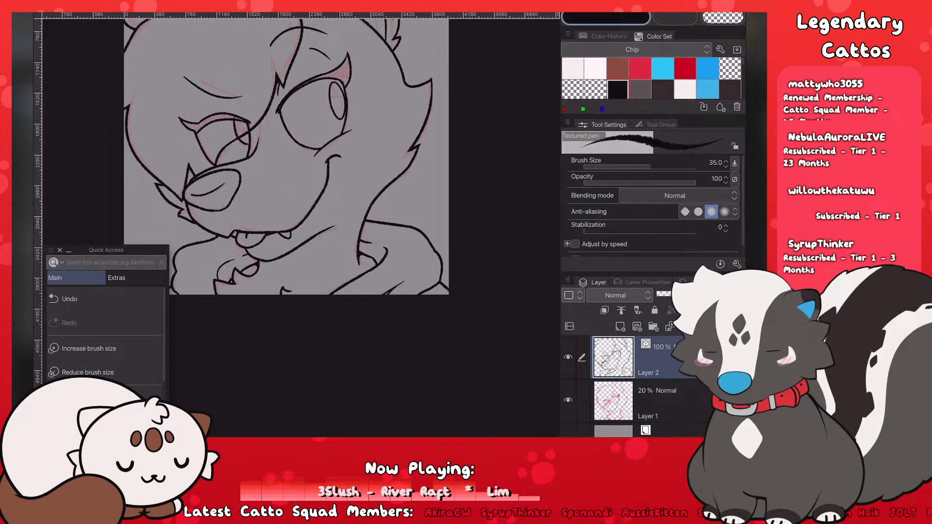
scroll(296, 154, "up", 5)
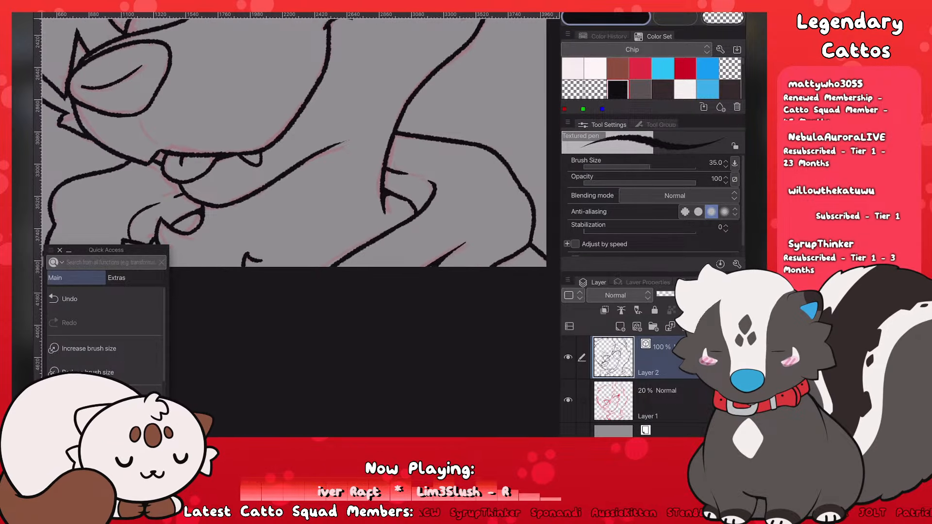
key("ctrl+z")
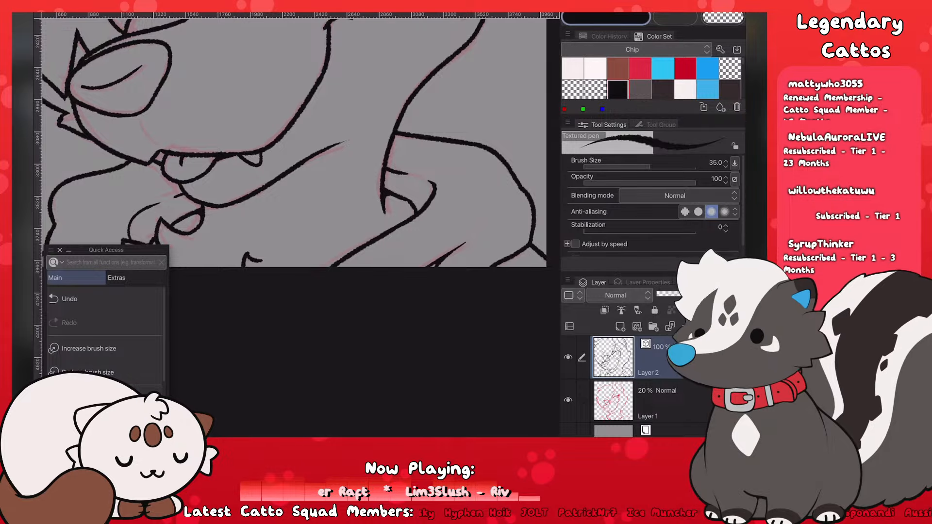
Step: Examine the neck and collar lines up close and against the whole portrait
scroll(294, 140, "down", 4)
scroll(294, 141, "up", 3)
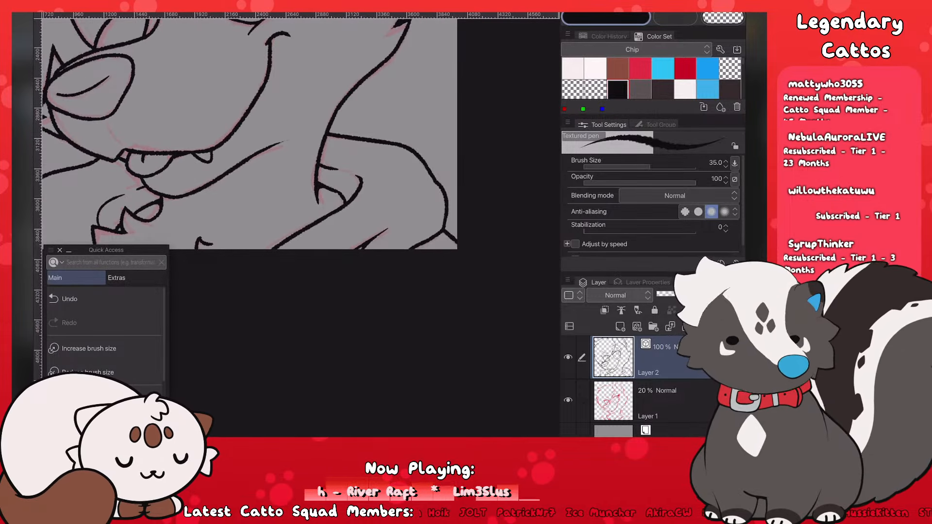
scroll(298, 151, "up", 3)
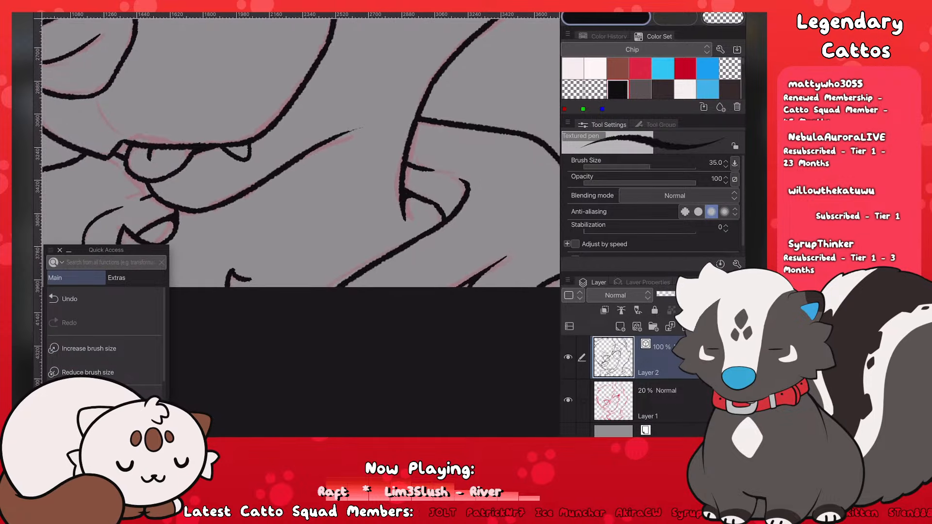
scroll(299, 150, "down", 3)
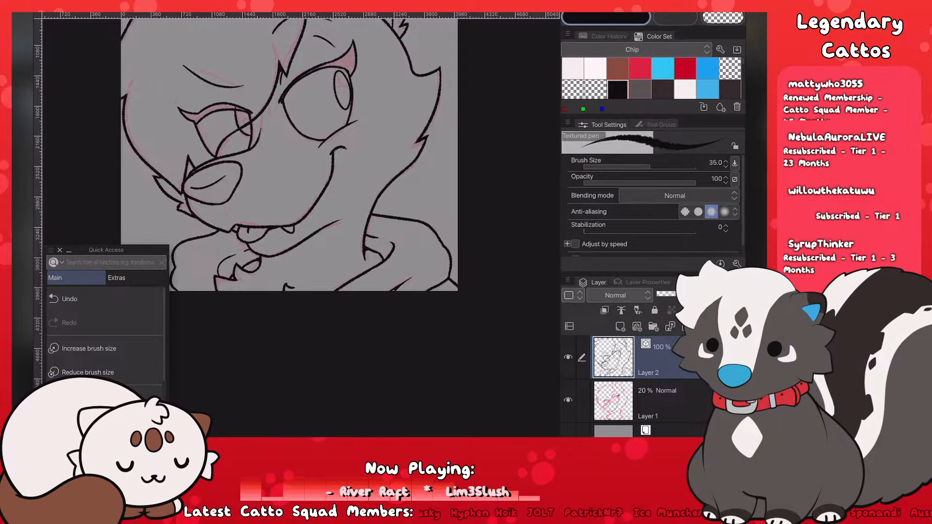
scroll(301, 194, "down", 4)
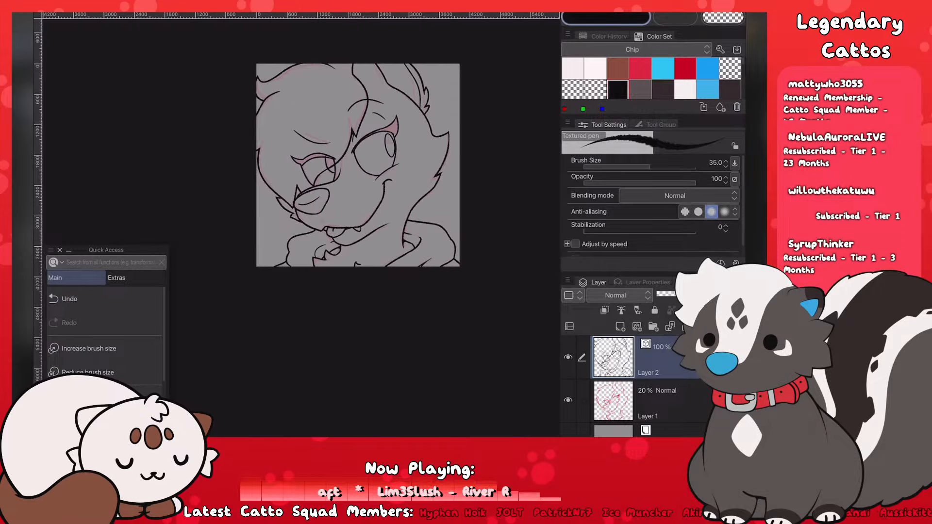
scroll(316, 179, "up", 2)
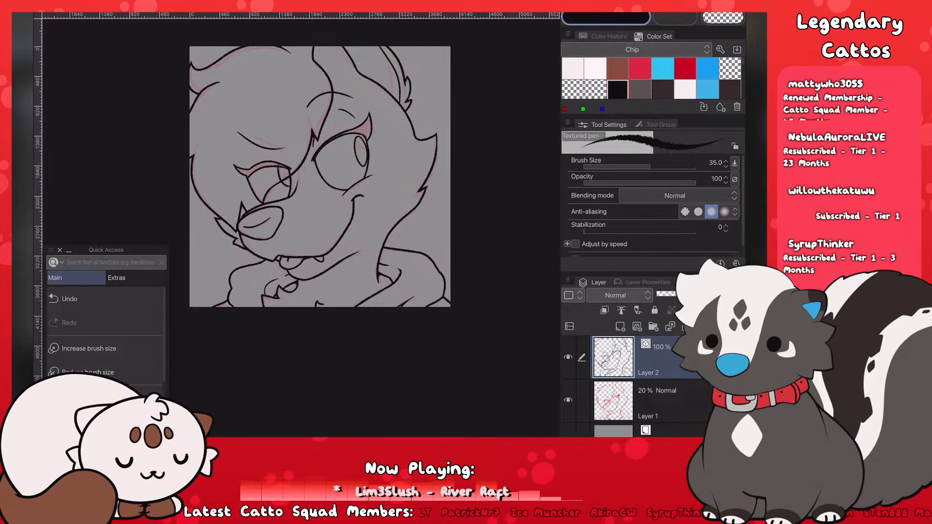
scroll(320, 176, "down", 2)
scroll(322, 204, "up", 2)
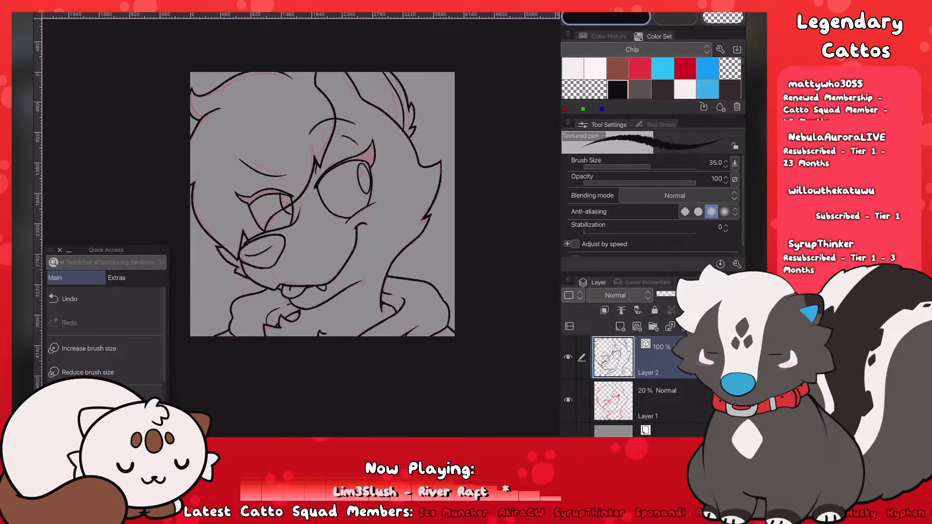
Step: Undo the last change to the short fur line beside the forehead and erase its tip with transparent colour
scroll(301, 204, "up", 5)
key("c")
scroll(301, 204, "up", 3)
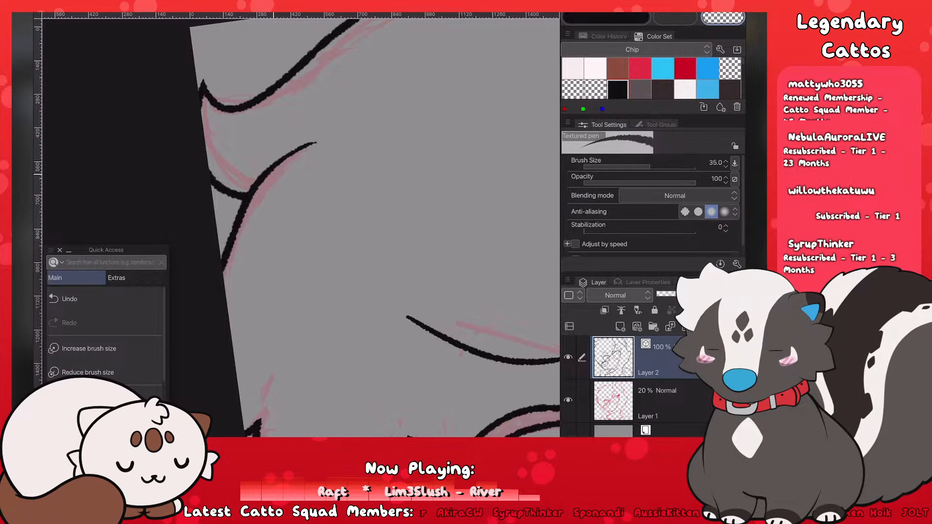
key("ctrl+z")
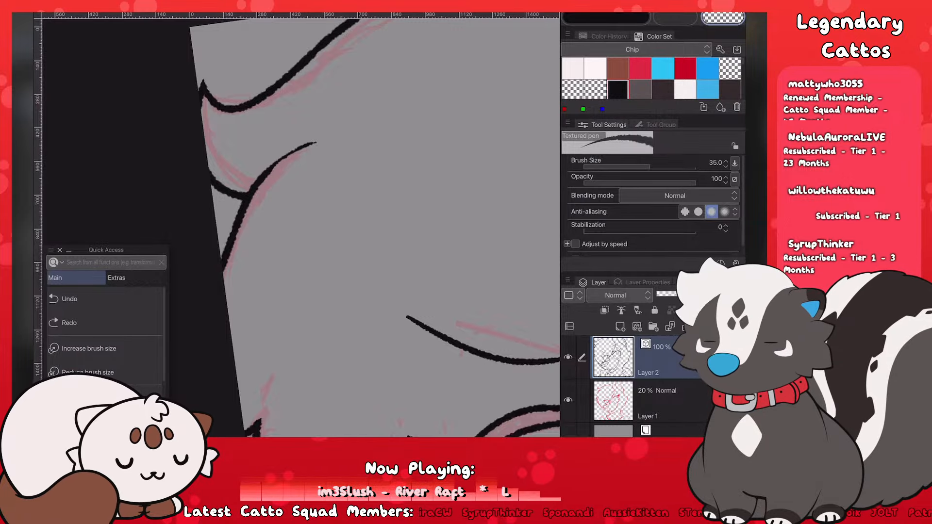
left_click_drag(286, 164, 318, 143)
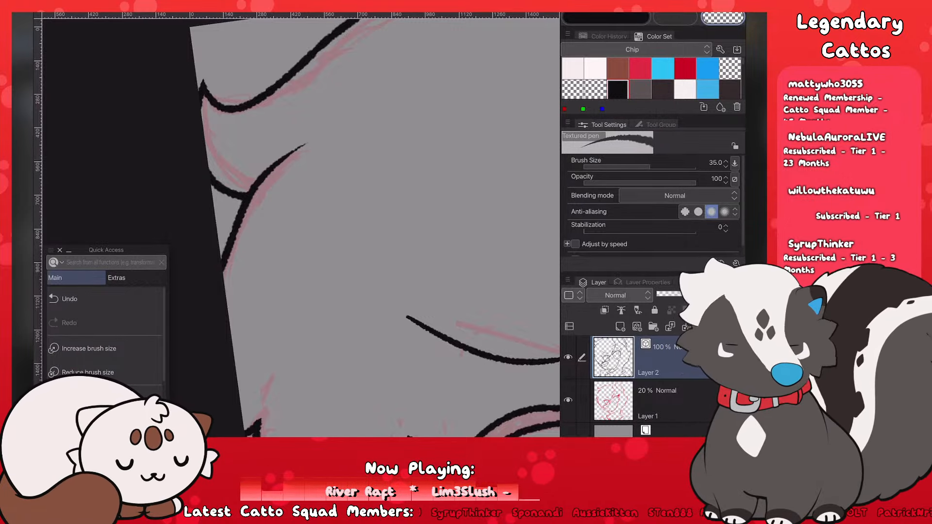
scroll(300, 227, "down", 8)
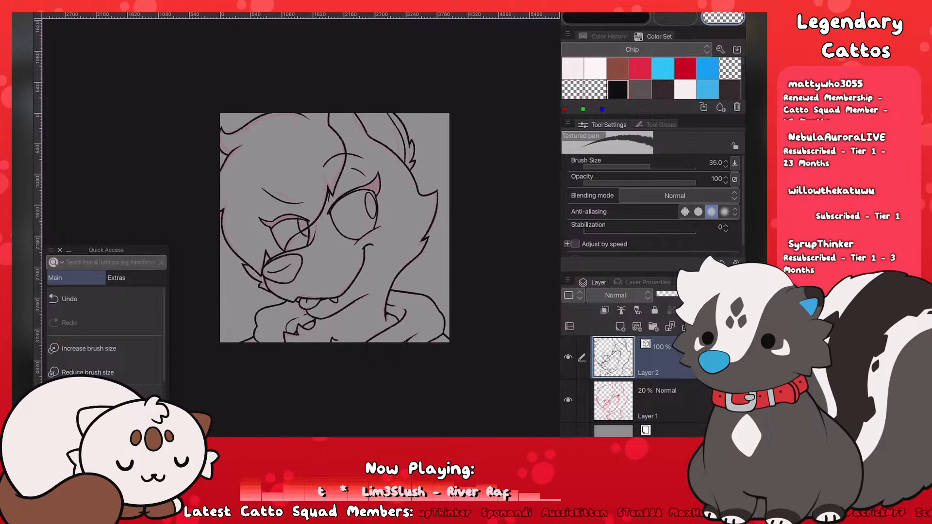
Step: Thicken the junction where the chin line meets the fur tuft below it with black ink
scroll(335, 228, "up", 2)
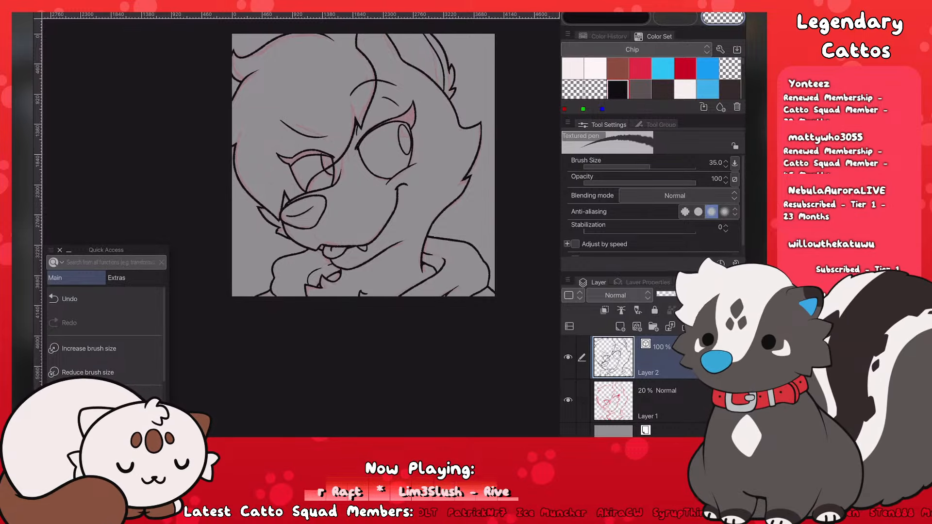
scroll(311, 194, "up", 5)
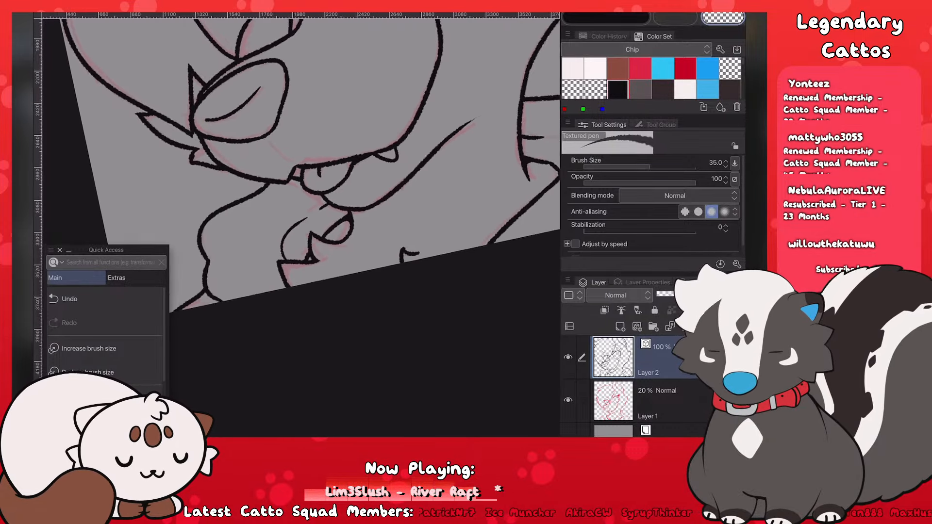
key("c")
scroll(311, 195, "up", 1)
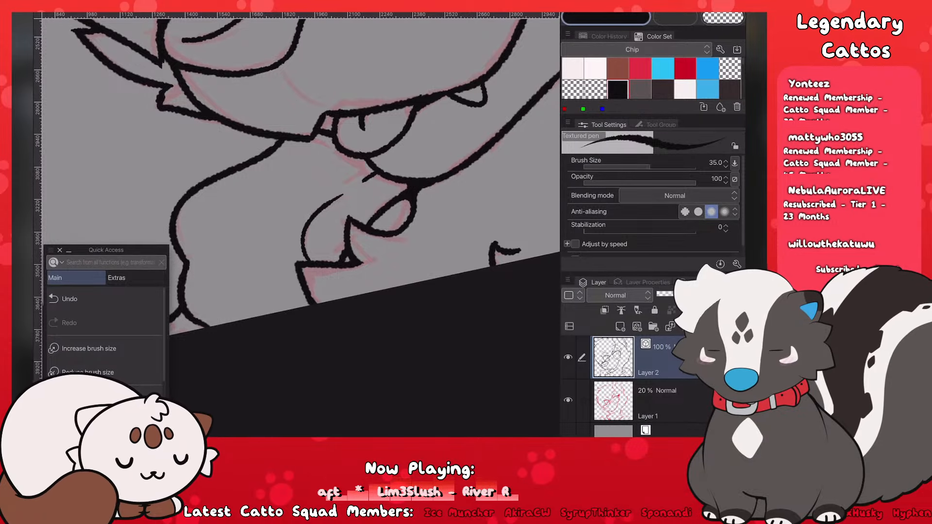
Step: Undo the last stroke under the chin and save the drawing
key("ctrl+z")
scroll(301, 199, "down", 8)
scroll(301, 199, "up", 2)
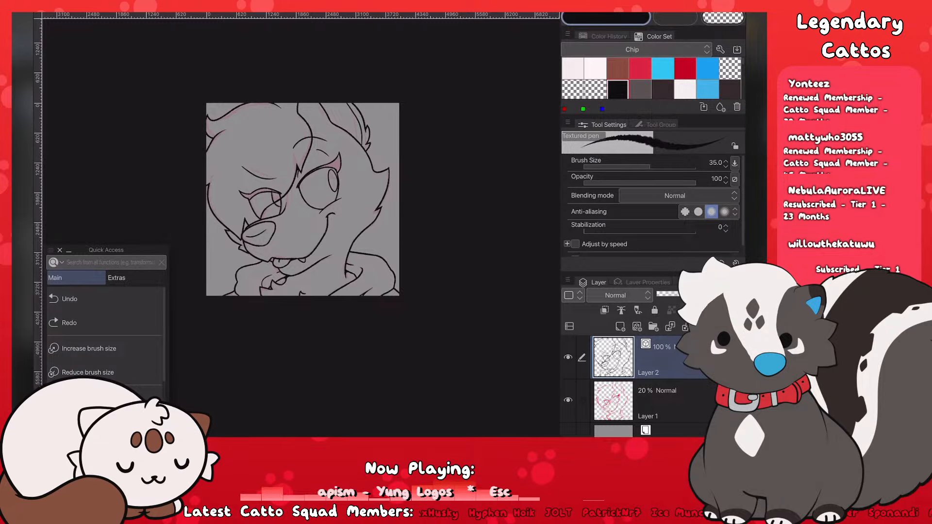
key("ctrl+s")
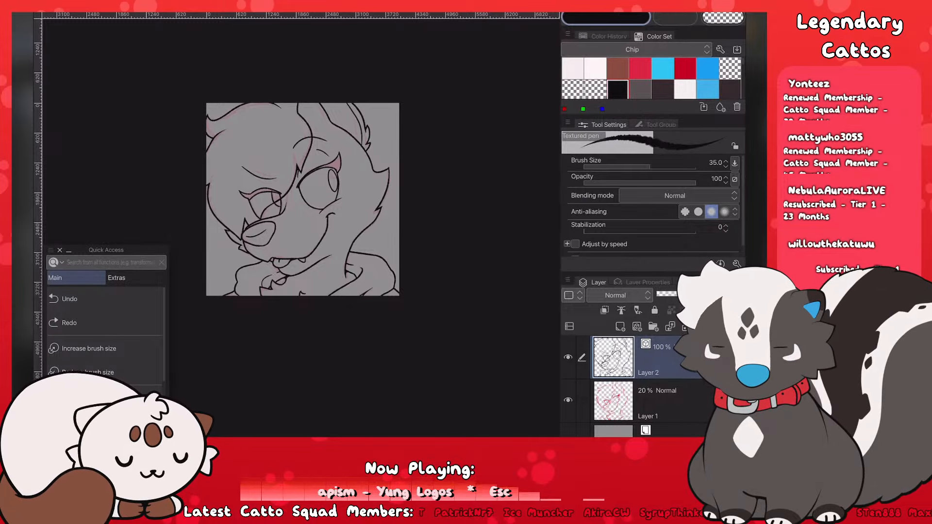
Step: Touch up the junction of the fur lines beside the forehead in black and undo the last stroke
scroll(201, 134, "up", 8)
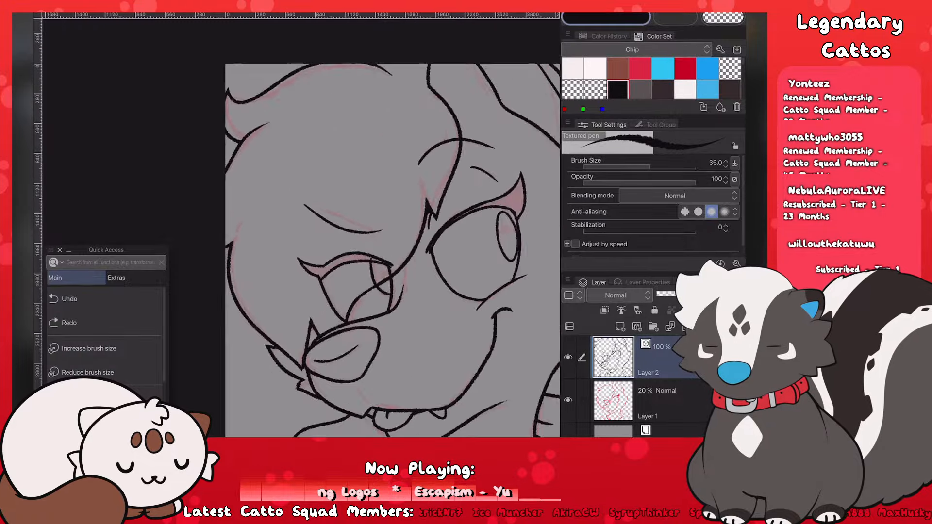
left_click_drag(405, 293, 486, 273)
mouse_move(311, 179)
left_mouse_down()
mouse_move(323, 168)
mouse_move(329, 186)
left_mouse_up()
scroll(299, 152, "up", 2)
key("ctrl+z")
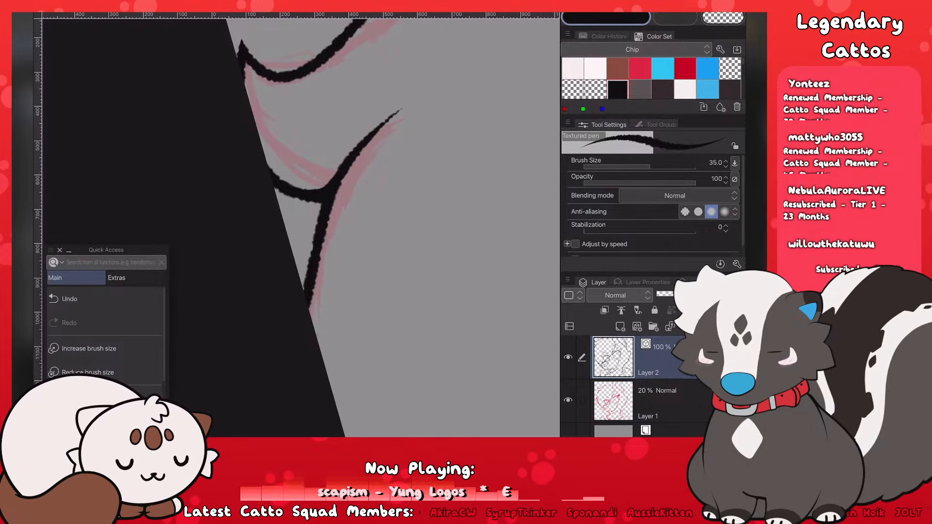
left_click_drag(479, 149, 471, 164)
scroll(475, 184, "down", 1)
left_click(477, 213)
key("ctrl+z")
key("ctrl+z")
Step: Thicken the junction where the lowest ear fur tuft meets the head outline with black ink
scroll(437, 243, "down", 8)
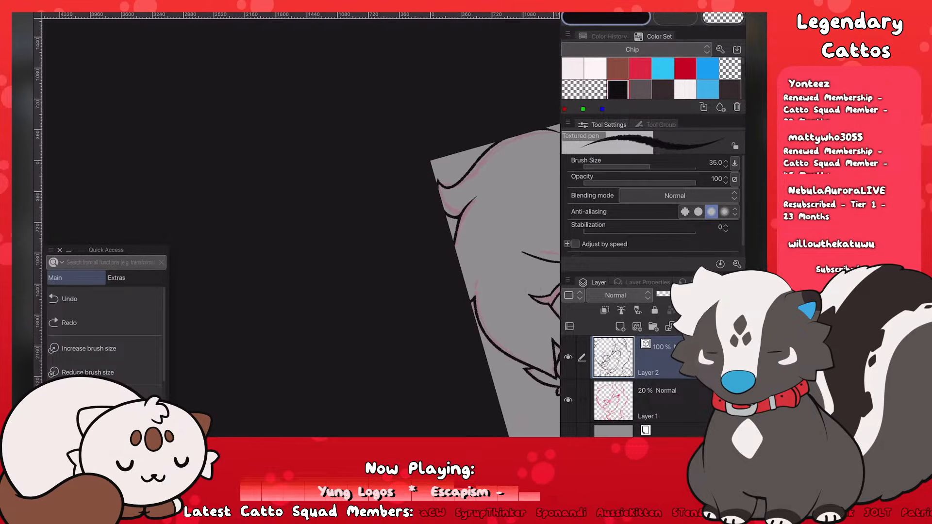
scroll(362, 265, "up", 3)
scroll(381, 260, "down", 3)
scroll(343, 255, "up", 3)
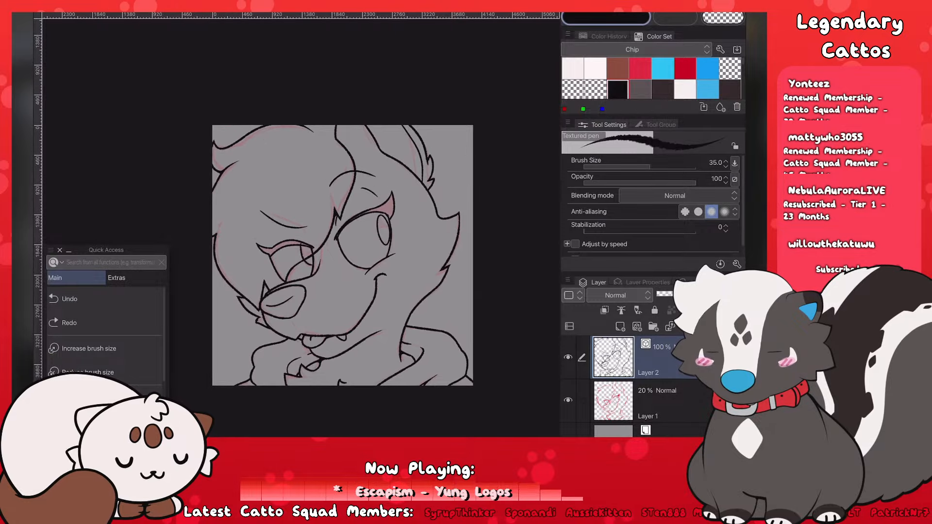
scroll(291, 228, "up", 6)
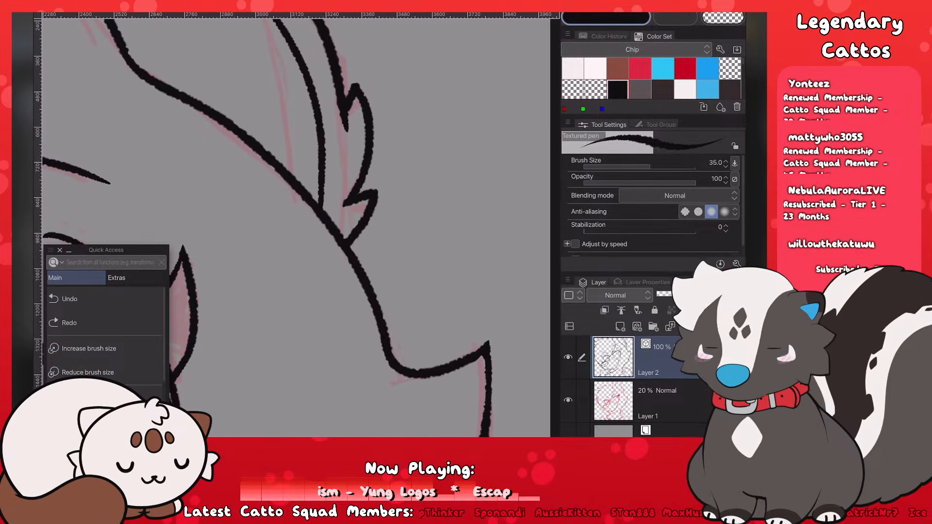
left_click_drag(357, 227, 340, 232)
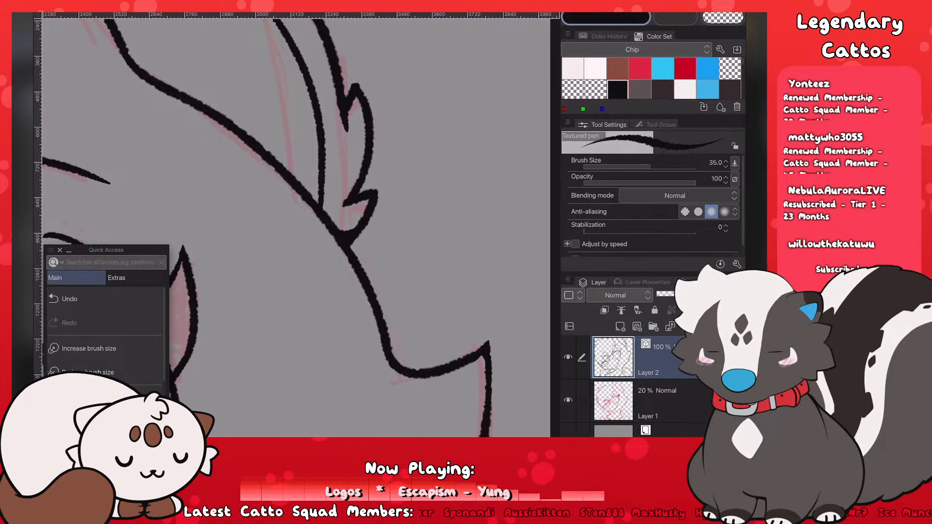
Step: Trim the overshooting line tips in the notches of the ear fur tufts with transparent colour
key("c")
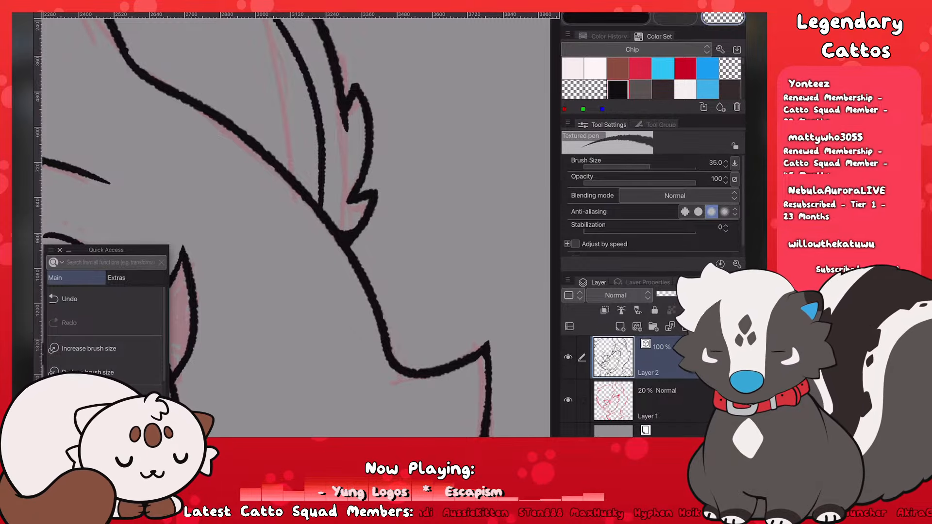
left_click_drag(349, 118, 346, 127)
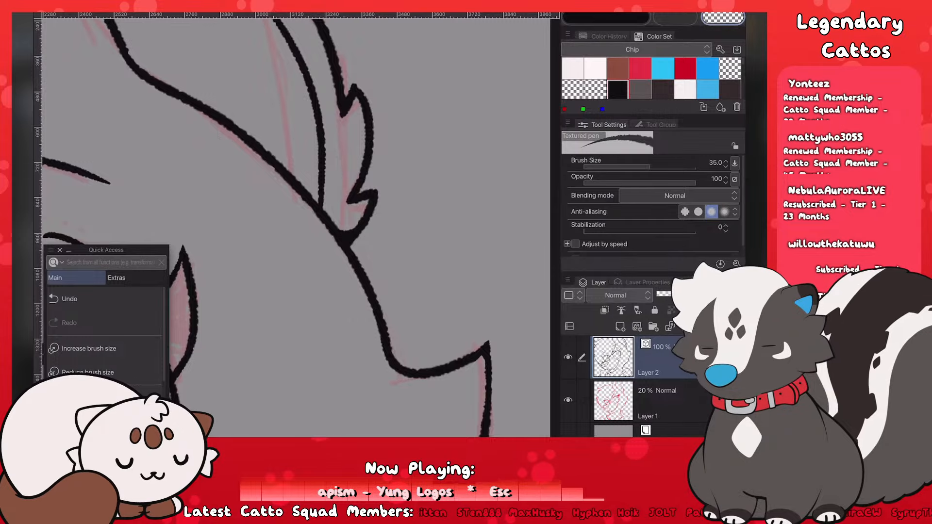
key("ctrl+z")
key("ctrl+y")
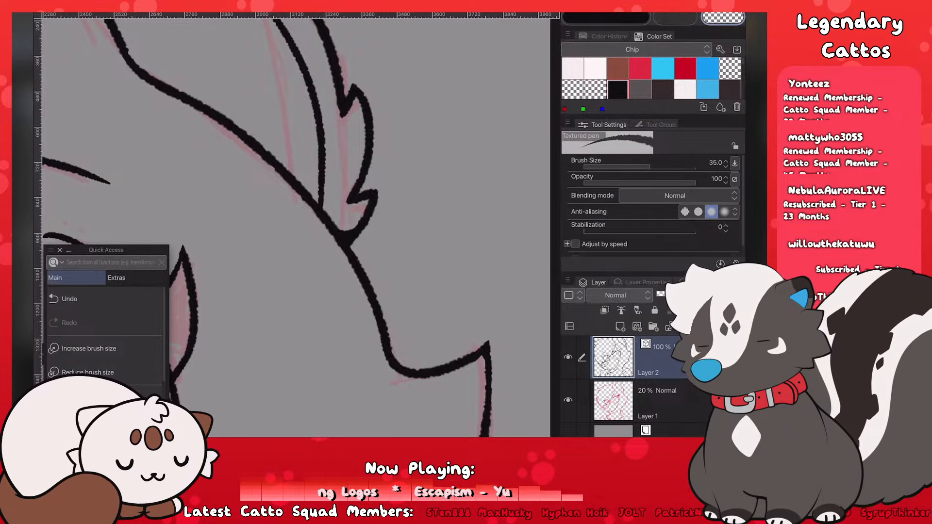
scroll(297, 225, "down", 8)
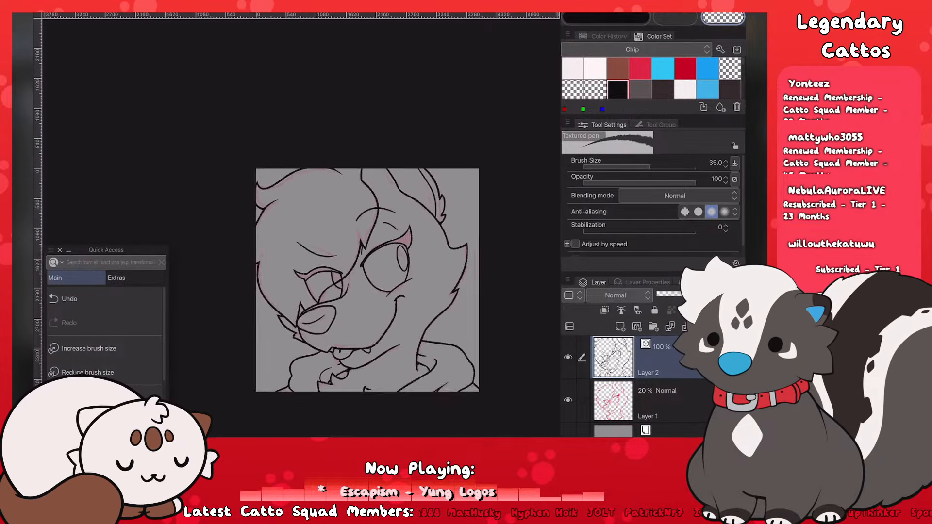
Step: Move the Quick Access palette clear of the Timeline and reduce the Timeline's height to enlarge the canvas area
scroll(331, 233, "left", 1)
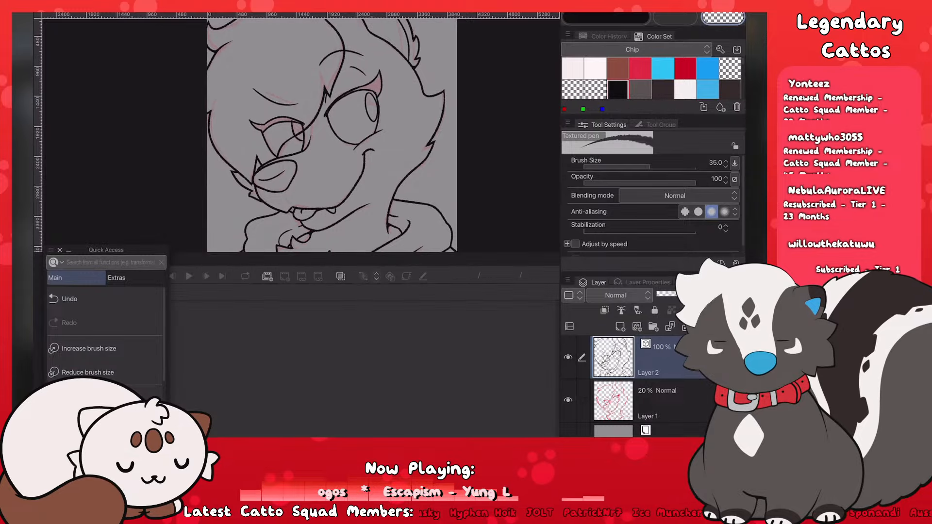
left_click_drag(169, 246, 168, 309)
left_click_drag(105, 312, 114, 50)
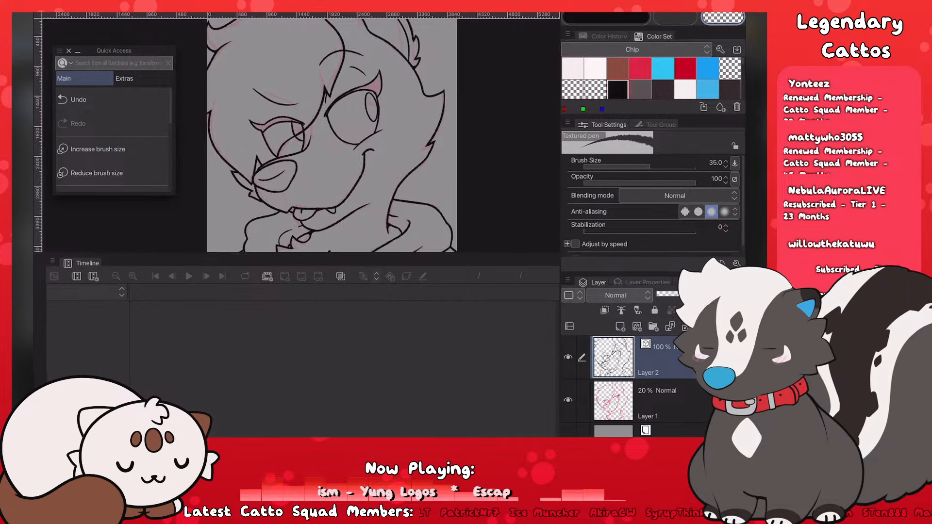
scroll(305, 118, "up", 3)
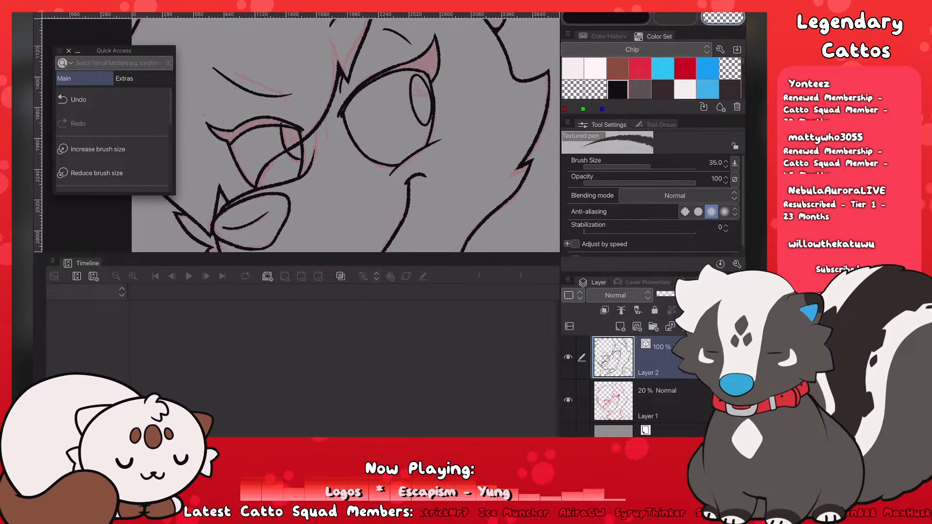
left_click_drag(439, 255, 440, 326)
Step: Fill the pointed outer corner of the upper lash on the eye beside the nose with black ink
scroll(296, 179, "up", 4)
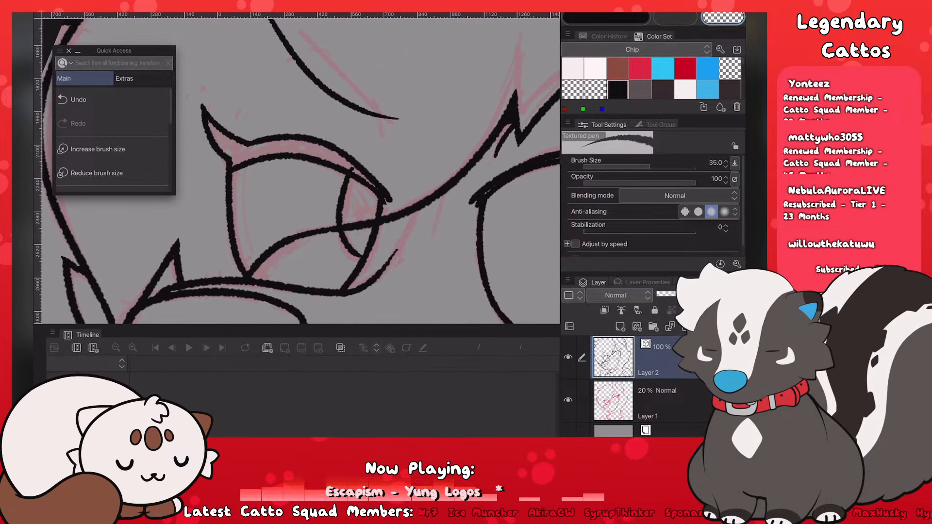
left_click_drag(205, 129, 220, 157)
key("c")
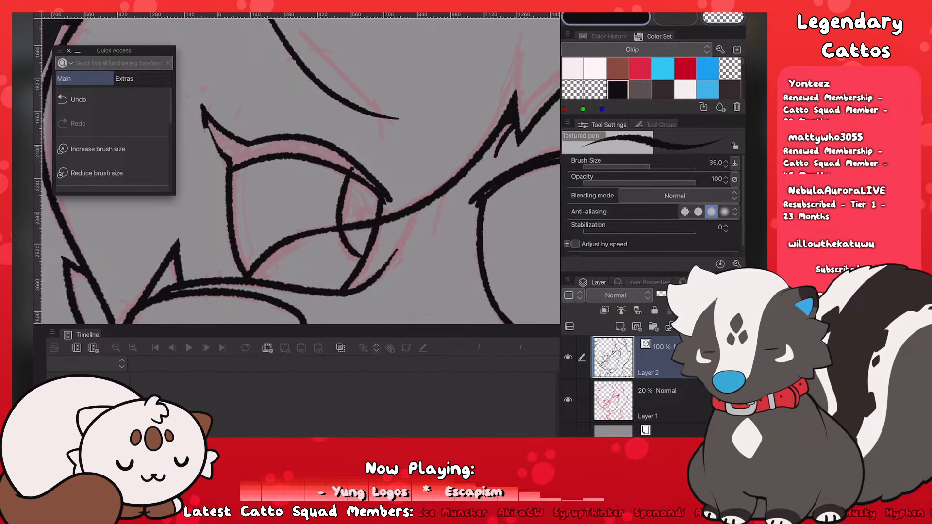
key("ctrl+z")
left_click_drag(205, 124, 225, 164)
left_click_drag(204, 121, 221, 147)
left_click_drag(202, 111, 221, 166)
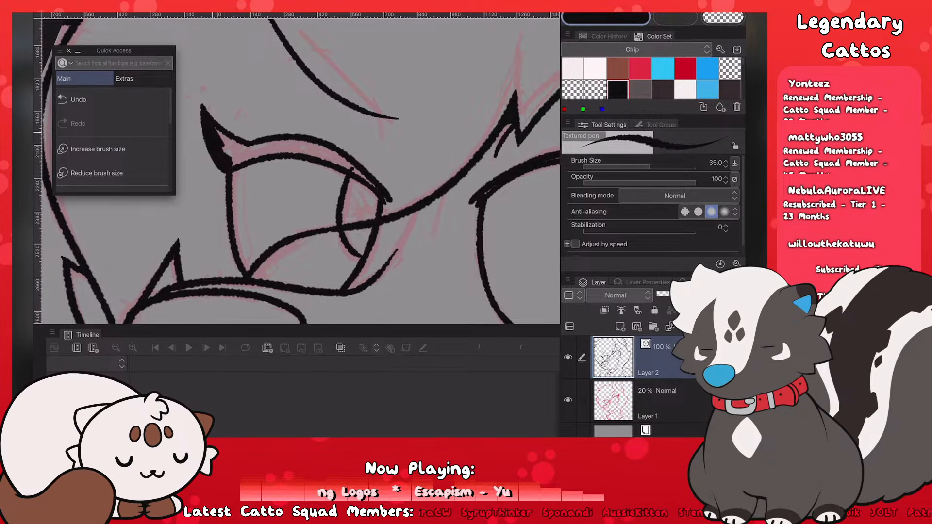
left_click_drag(216, 129, 242, 166)
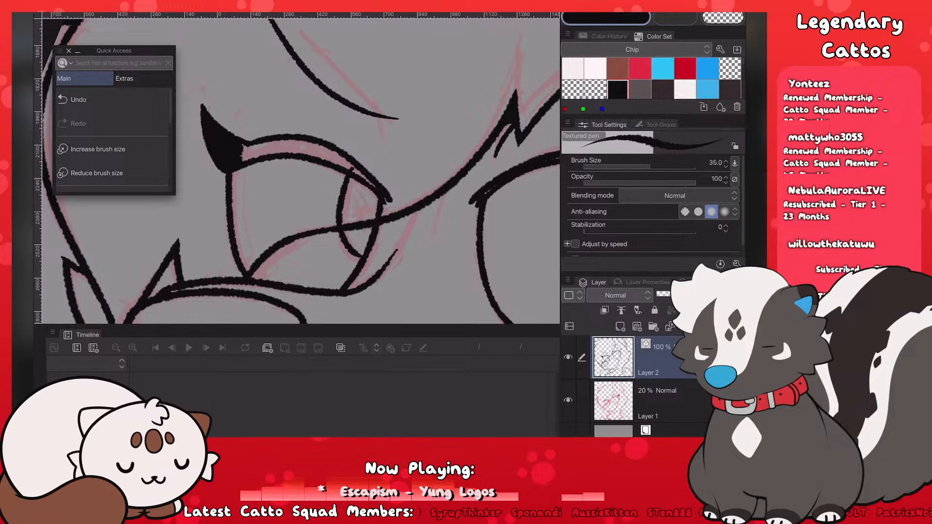
Step: Set the brush size to 45 and fill the remaining upper lash band of the eye beside the nose in black
scroll(301, 171, "down", 4)
scroll(301, 171, "up", 3)
key("]")
key("]")
scroll(301, 171, "up", 1)
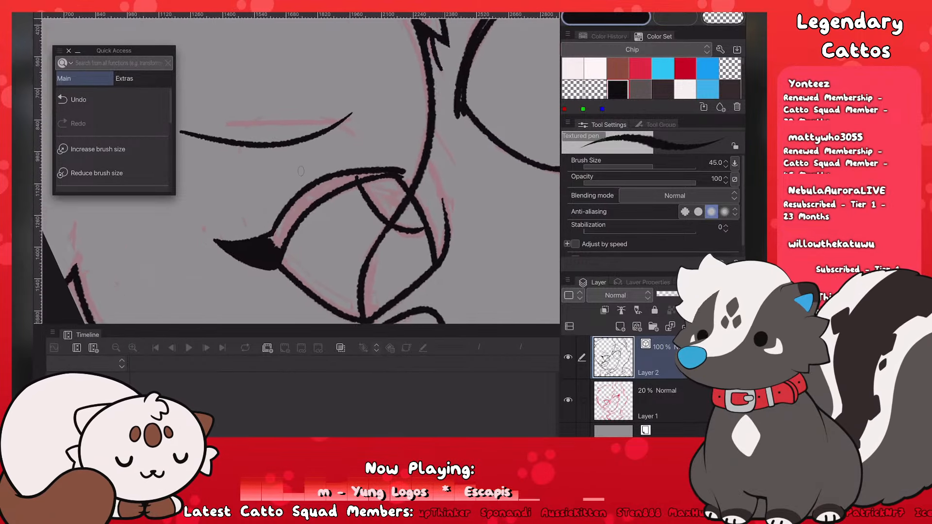
left_click_drag(301, 171, 314, 166)
left_click_drag(286, 232, 295, 224)
left_click_drag(291, 240, 305, 217)
mouse_move(294, 231)
left_mouse_down()
mouse_move(333, 183)
mouse_move(397, 167)
left_mouse_up()
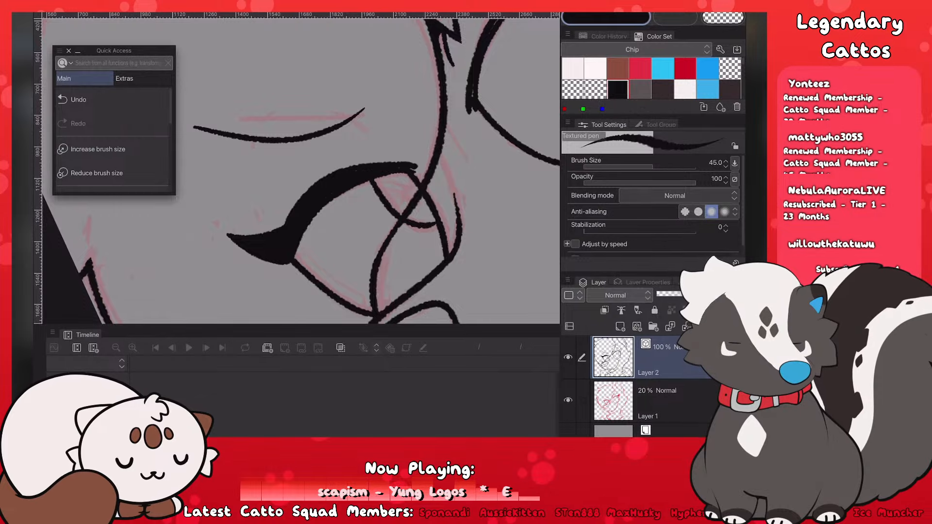
Step: Clean up the inner tip of the lash beside the nose with transparent colour and return to black
scroll(301, 171, "down", 3)
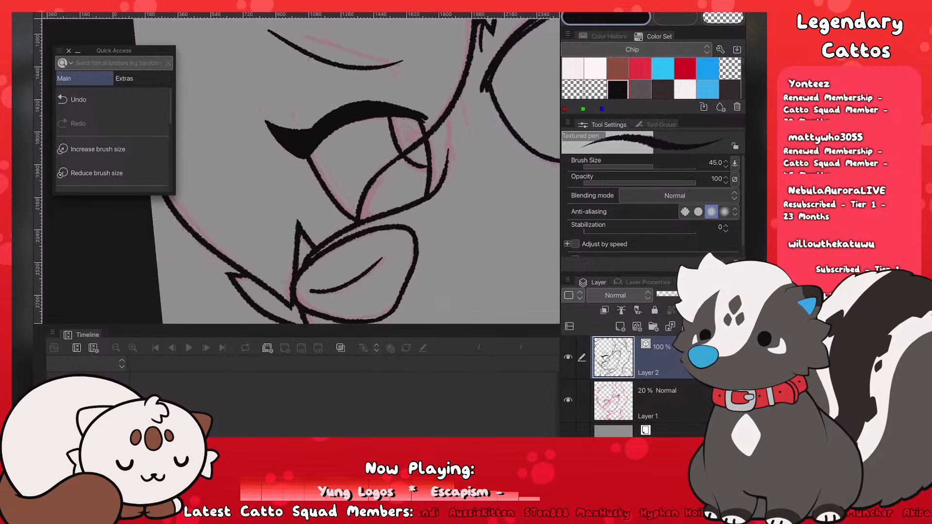
scroll(301, 171, "up", 3)
scroll(301, 171, "up", 1)
key("c")
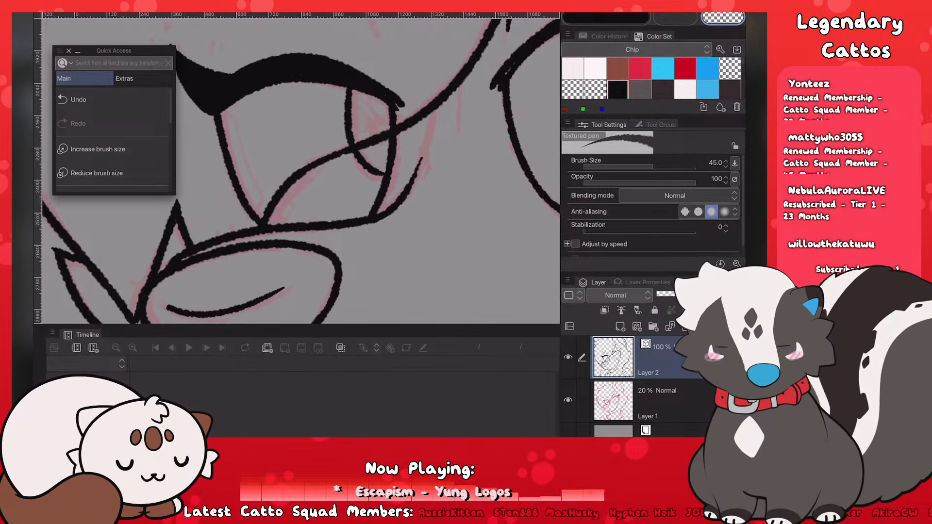
left_click_drag(403, 110, 400, 107)
key("c")
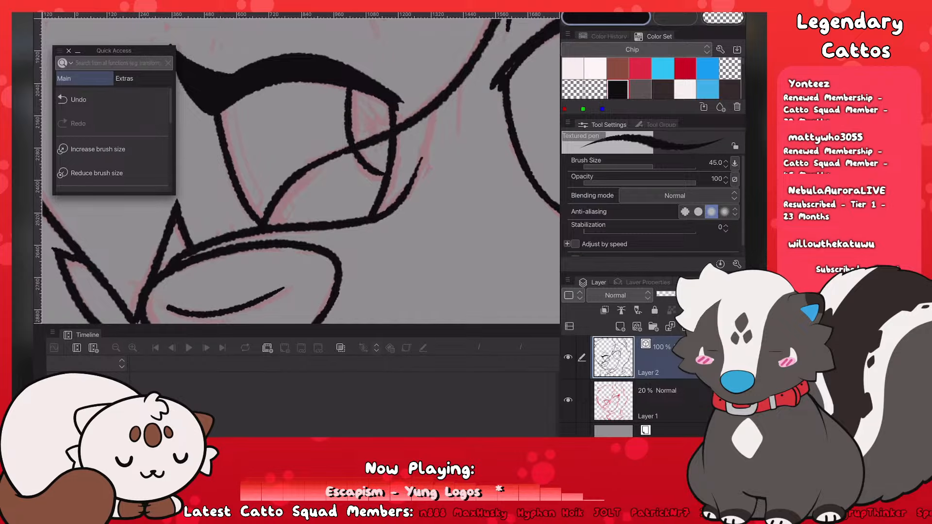
Step: Fill the gap between the double upper lash lines of the large round eye with black ink
scroll(470, 155, "down", 4)
scroll(377, 170, "down", 3)
scroll(462, 97, "up", 5)
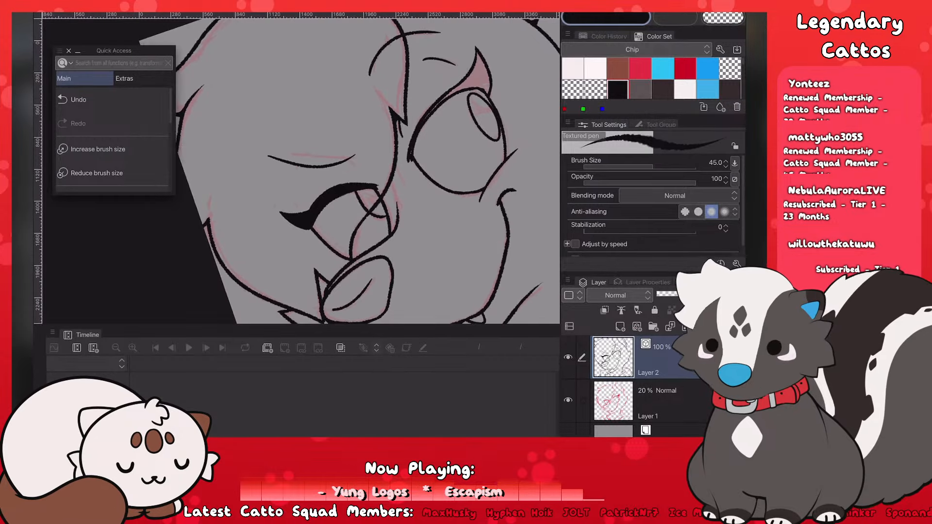
scroll(311, 237, "down", 1)
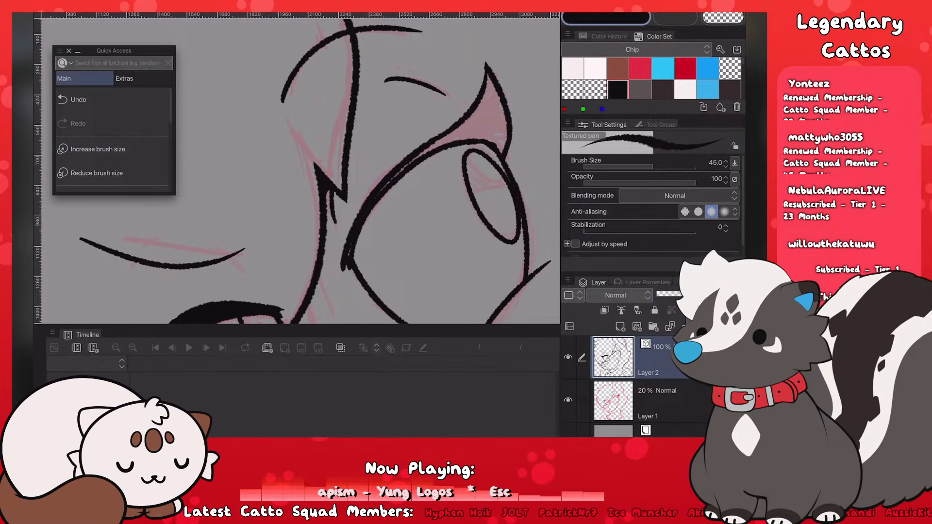
scroll(311, 170, "up", 1)
scroll(301, 170, "up", 1)
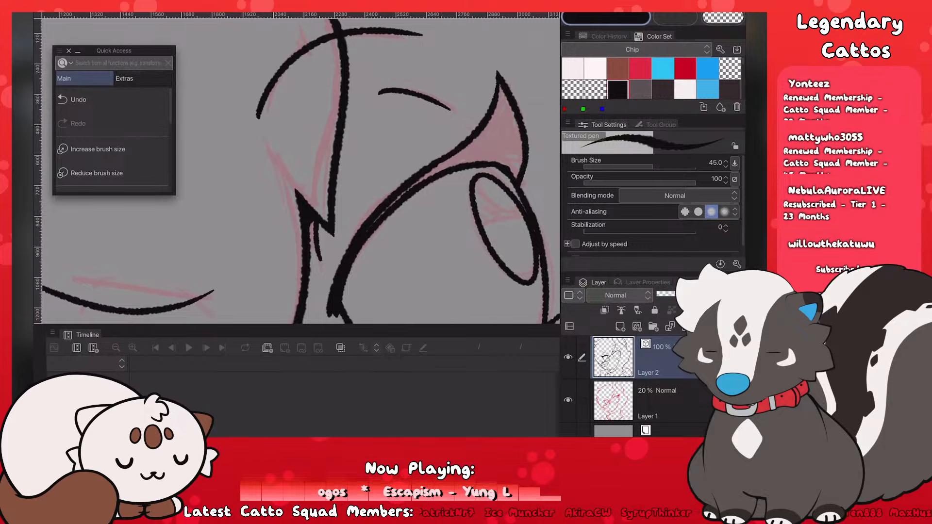
mouse_move(373, 221)
left_mouse_down()
mouse_move(478, 148)
mouse_move(517, 166)
mouse_move(492, 165)
left_mouse_up()
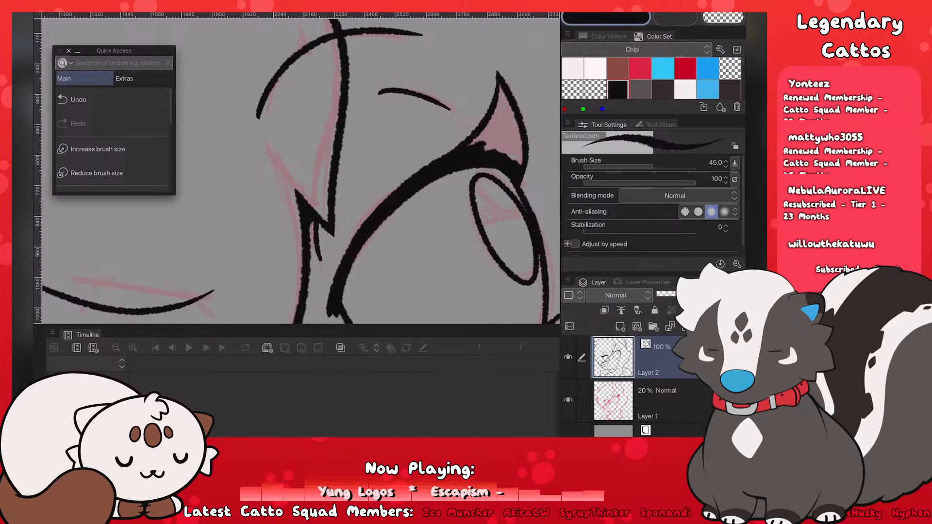
Step: Fill the pointed outer lash wing of the large round eye with solid black
scroll(301, 170, "down", 3)
scroll(301, 170, "up", 3)
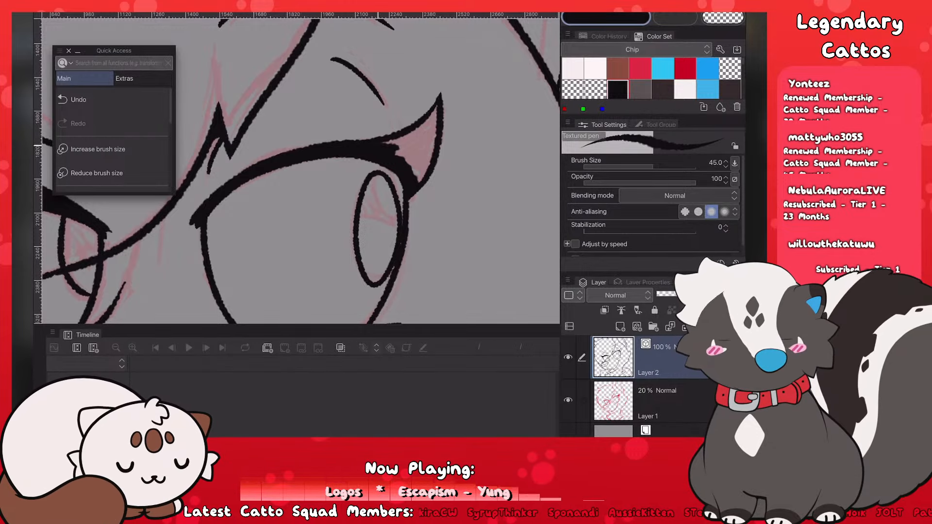
mouse_move(383, 145)
left_mouse_down()
mouse_move(418, 140)
mouse_move(413, 156)
mouse_move(429, 127)
mouse_move(421, 174)
mouse_move(411, 163)
left_mouse_up()
scroll(410, 221, "down", 8)
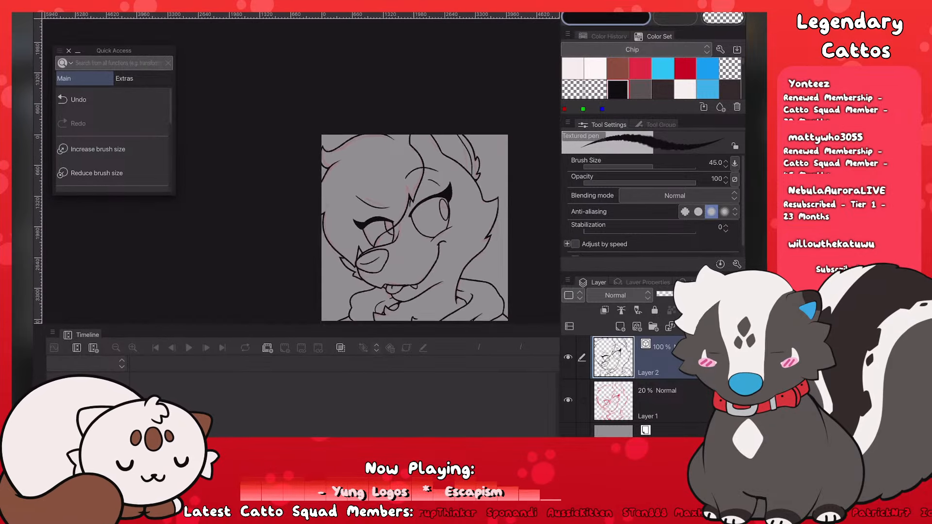
Step: Thicken and smooth the upper lash line of the large round eye from its inner corner towards the wing
scroll(396, 216, "up", 2)
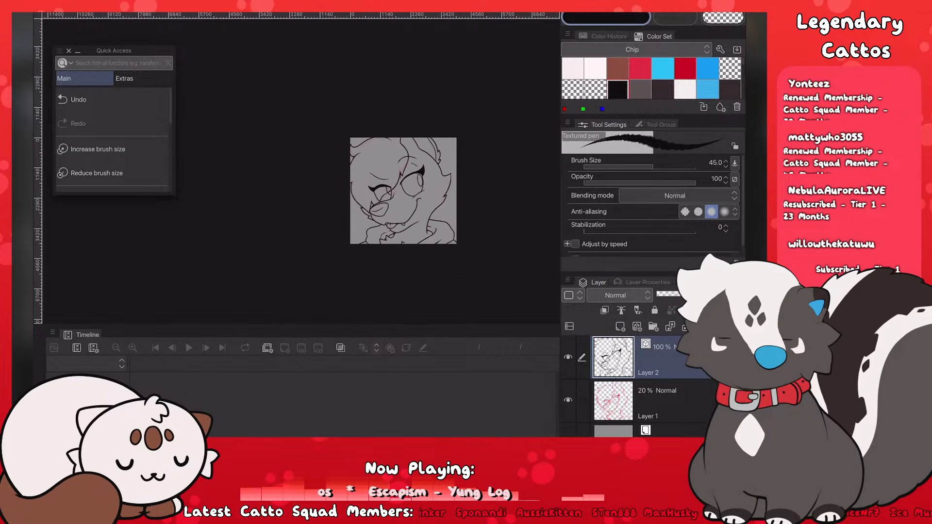
scroll(390, 211, "up", 3)
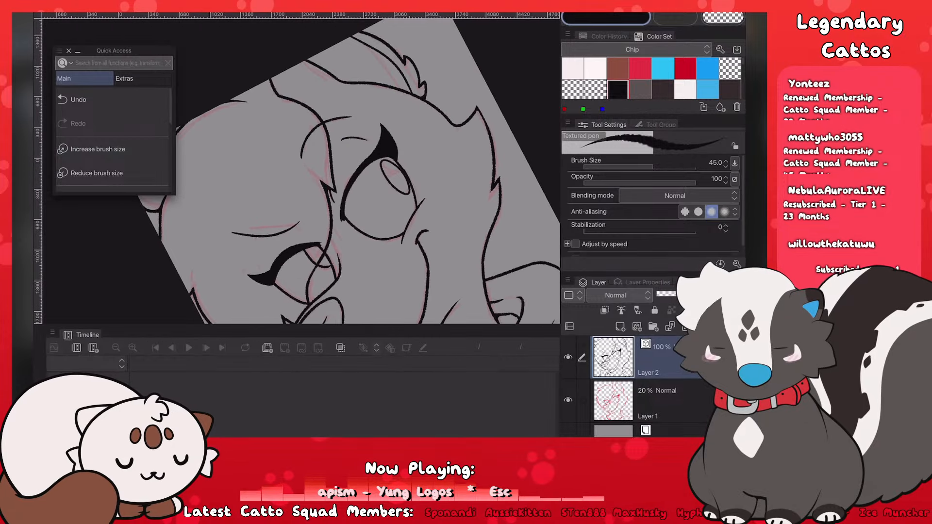
scroll(361, 187, "up", 3)
mouse_move(308, 243)
left_mouse_down()
mouse_move(320, 202)
mouse_move(366, 146)
left_mouse_up()
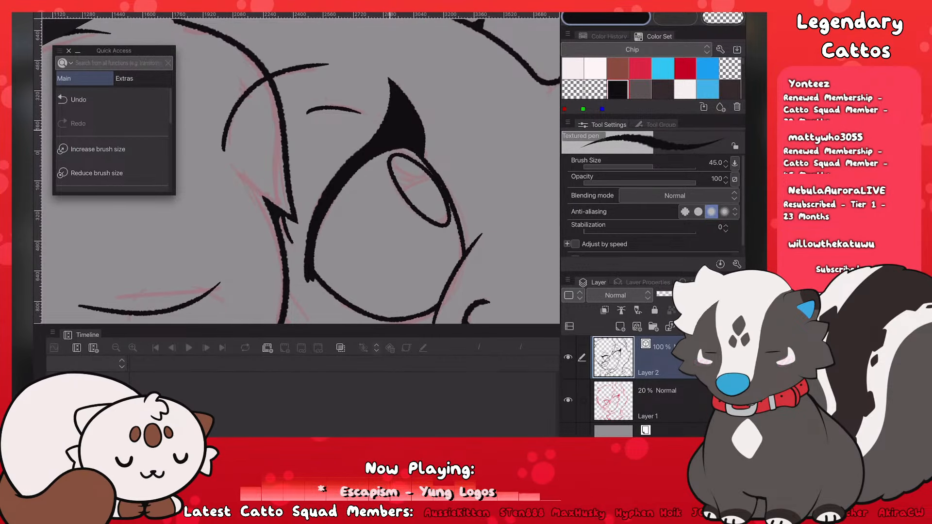
left_click_drag(330, 184, 371, 140)
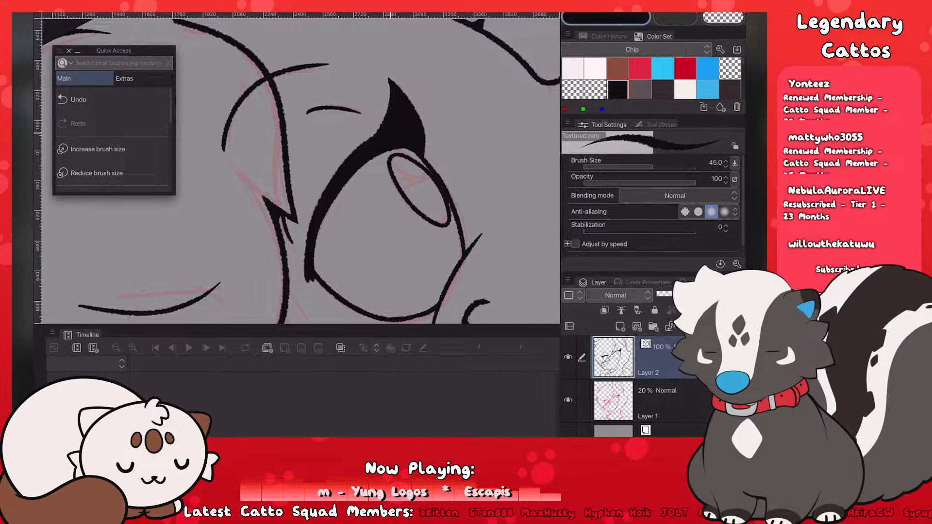
scroll(301, 171, "down", 8)
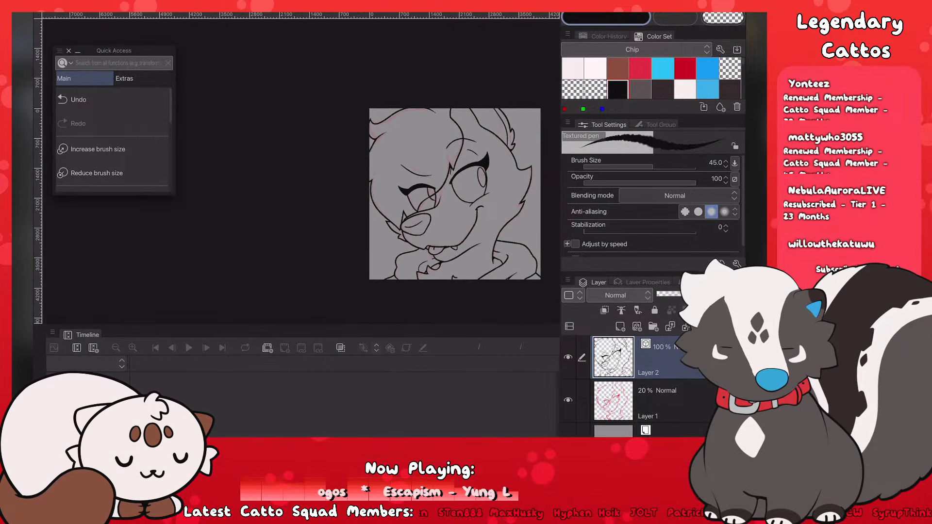
left_click_drag(446, 184, 383, 166)
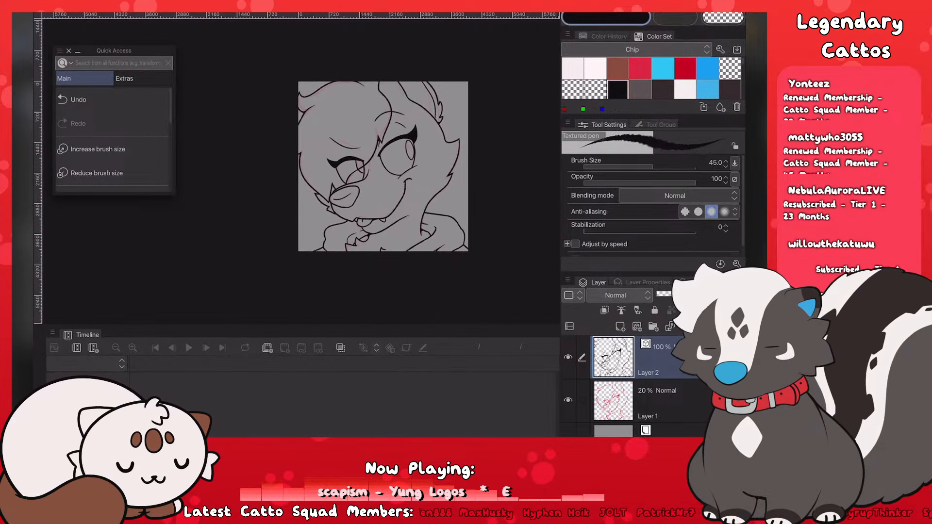
Step: Set the Textured pen to transparent colour with a brush size of 30
key("ctrl+0")
scroll(301, 171, "up", 4)
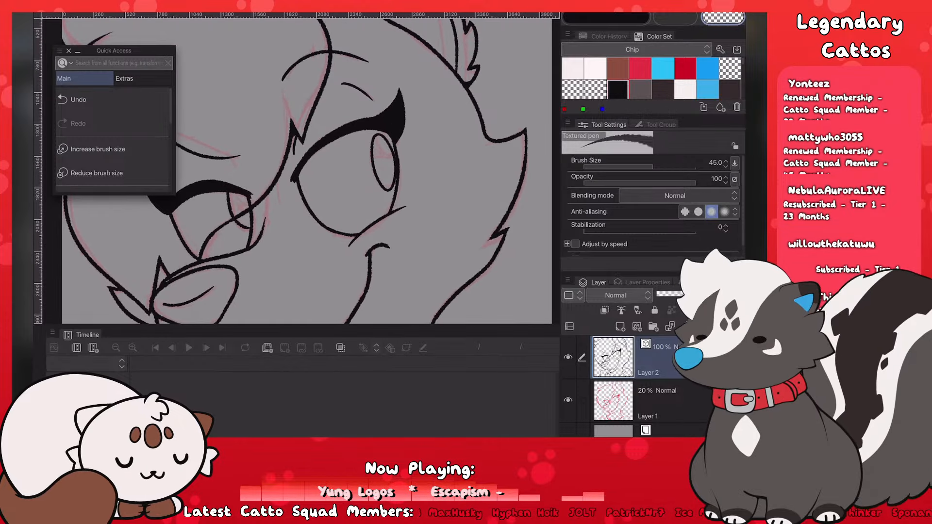
key("bracketleft")
key("bracketleft")
key("bracketleft")
scroll(301, 171, "up", 2)
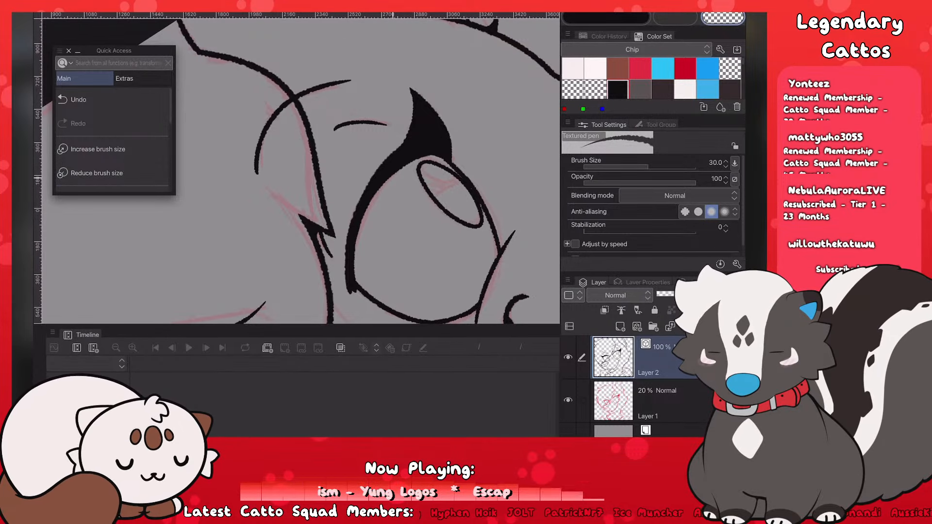
scroll(301, 170, "down", 7)
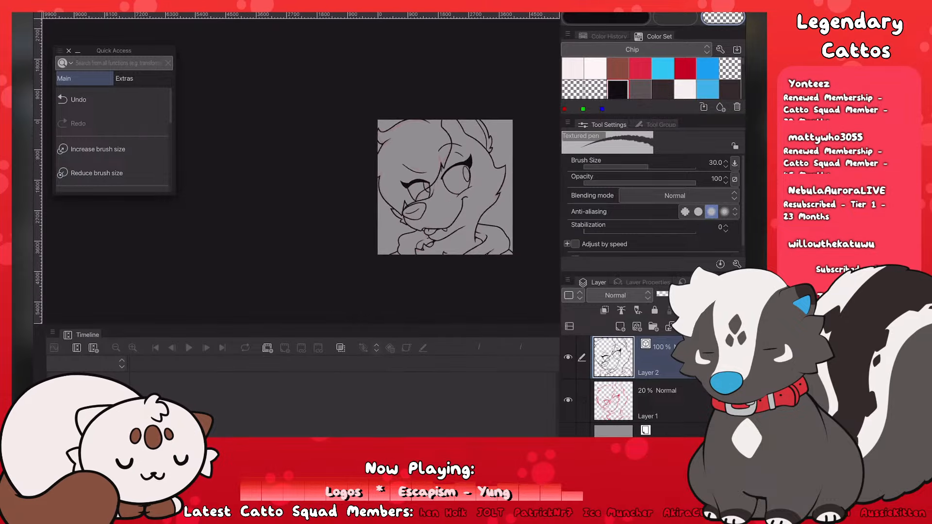
Step: Refine the inner corner of the large round eye's upper lash line with a tapered black stroke
scroll(369, 174, "up", 2)
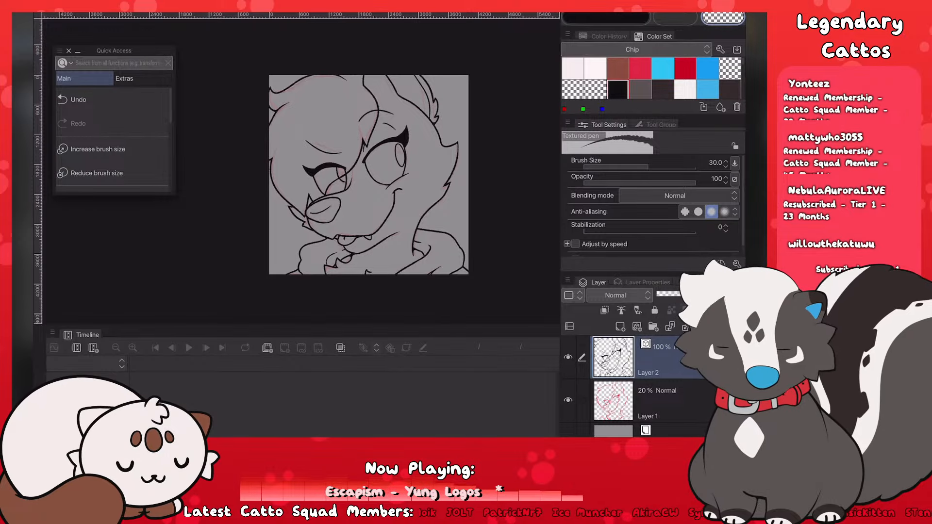
scroll(369, 175, "up", 4)
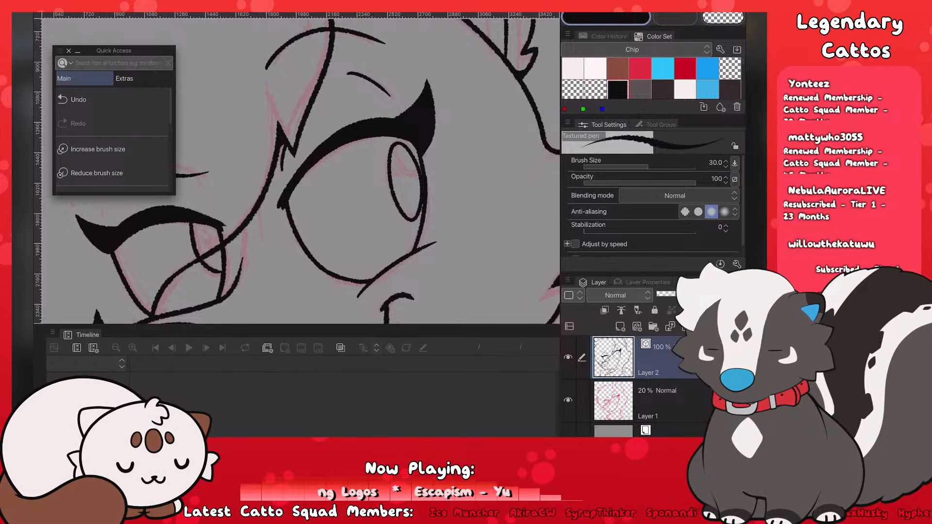
scroll(427, 163, "down", 6)
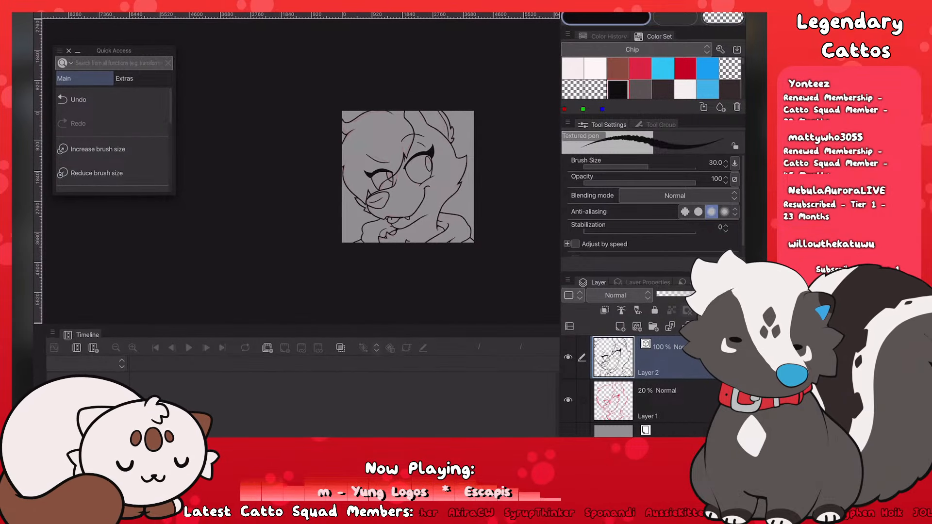
scroll(447, 164, "up", 2)
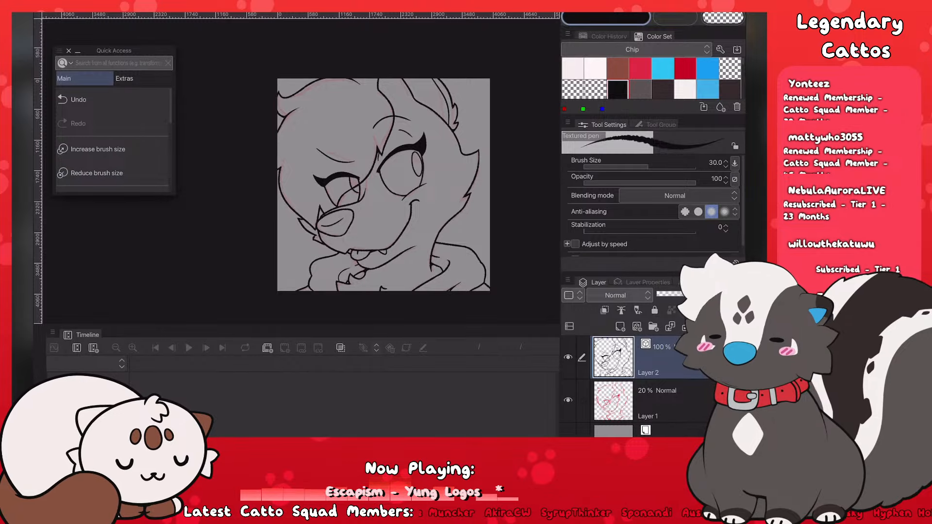
scroll(384, 165, "down", 1)
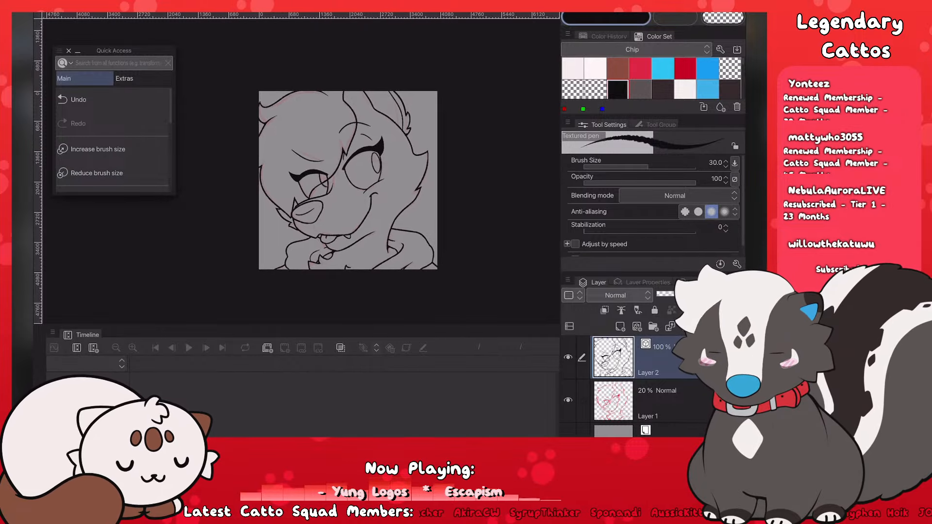
scroll(395, 157, "up", 8)
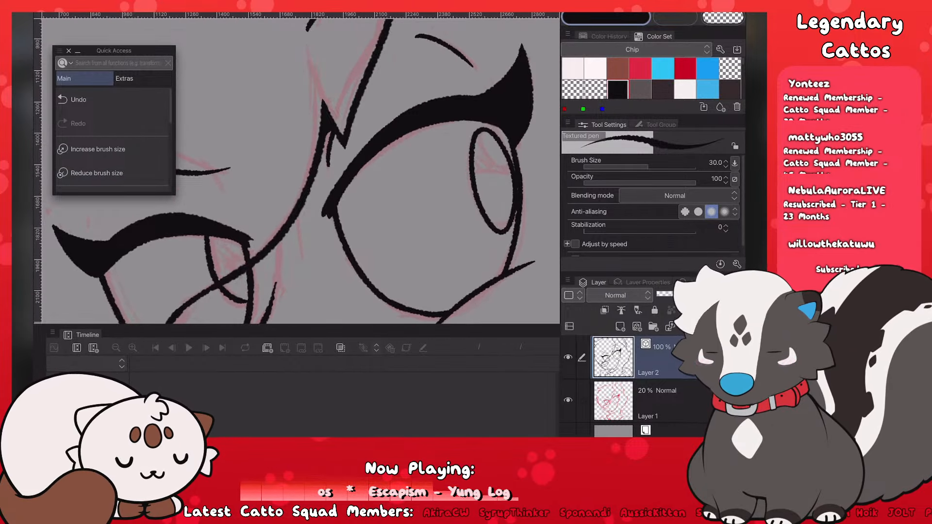
left_click_drag(327, 209, 386, 126)
key("ctrl+z")
left_click_drag(330, 196, 391, 122)
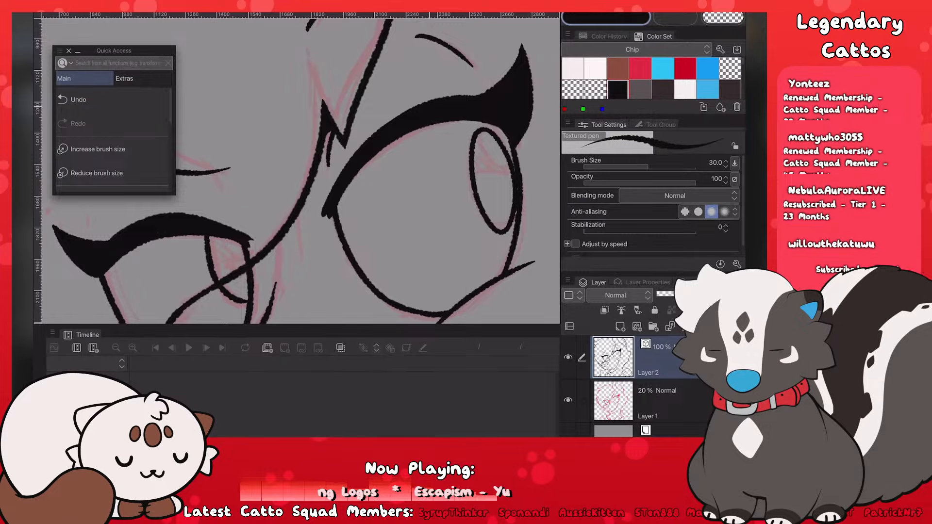
Step: Delete the pink sketch layer, Layer 1, and make Layer 2 the active layer
scroll(301, 167, "down", 5)
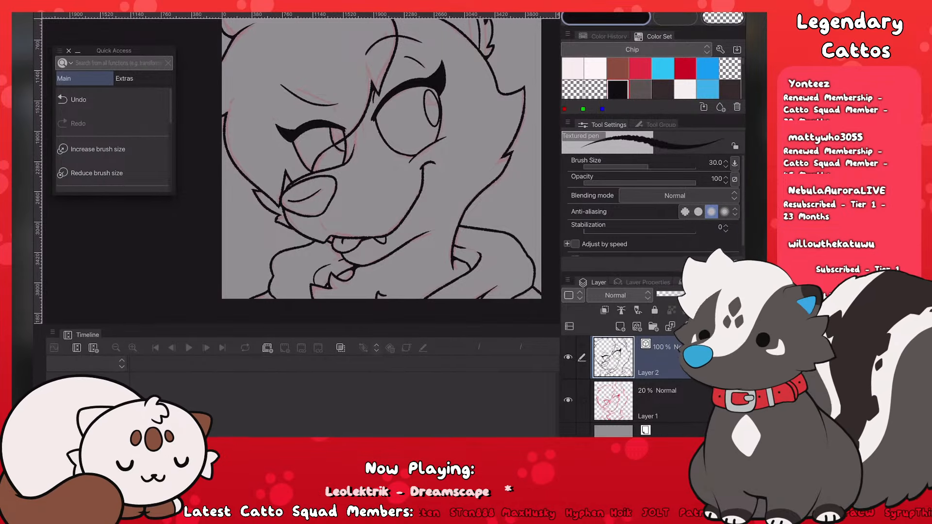
scroll(381, 160, "down", 4)
scroll(381, 160, "up", 3)
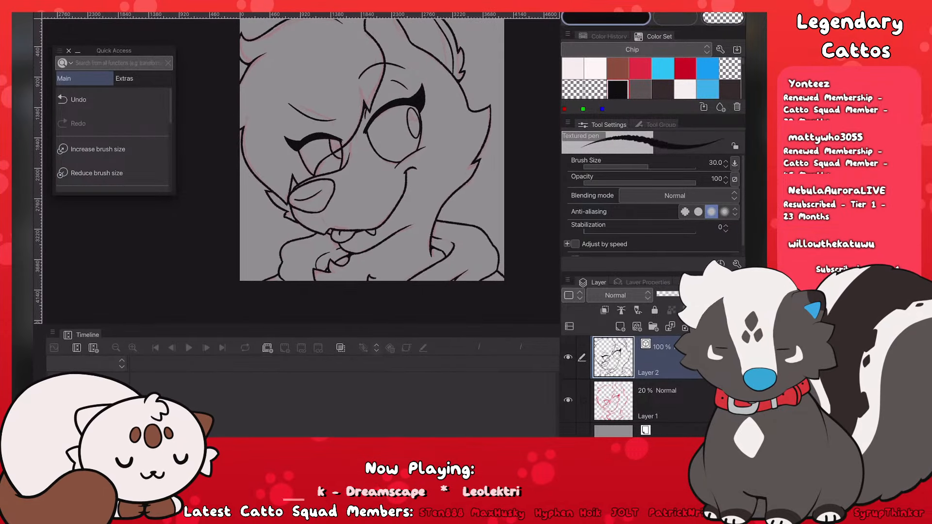
scroll(381, 161, "down", 3)
scroll(348, 156, "up", 1)
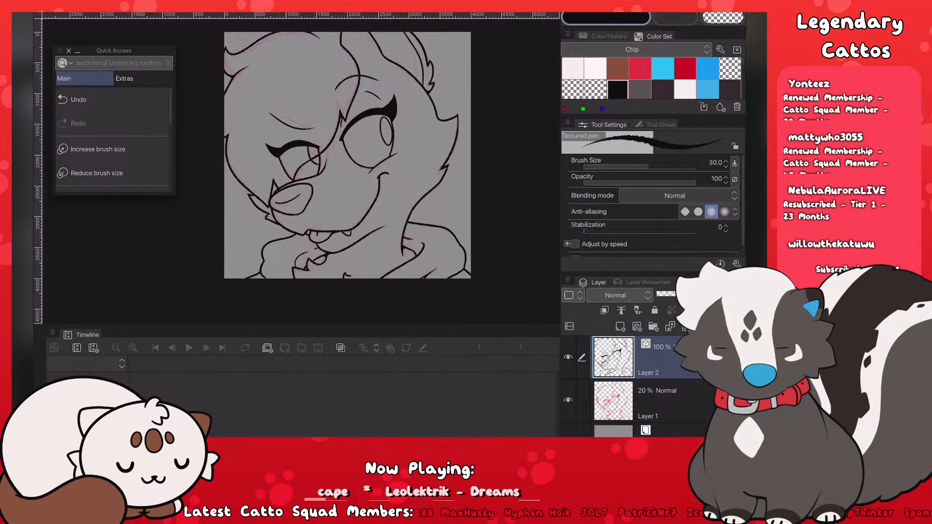
left_click(661, 402)
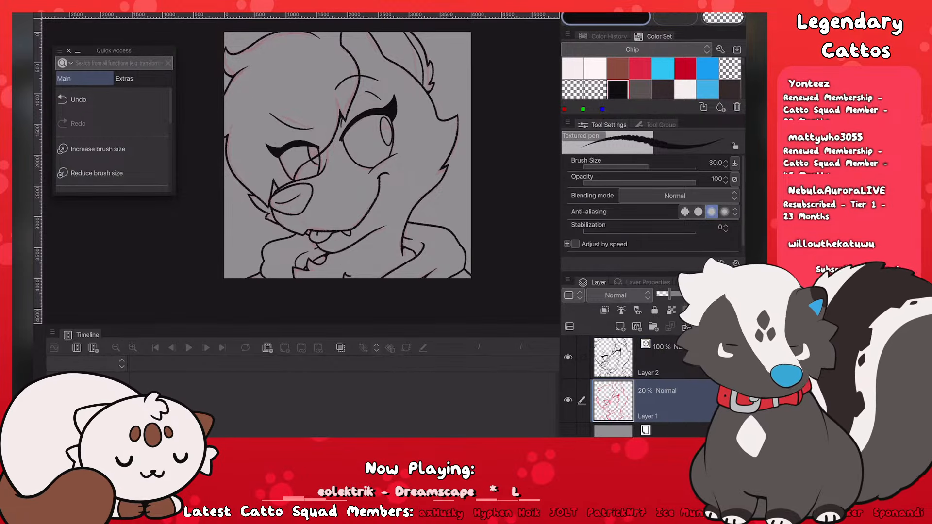
left_click(737, 326)
left_click(661, 360)
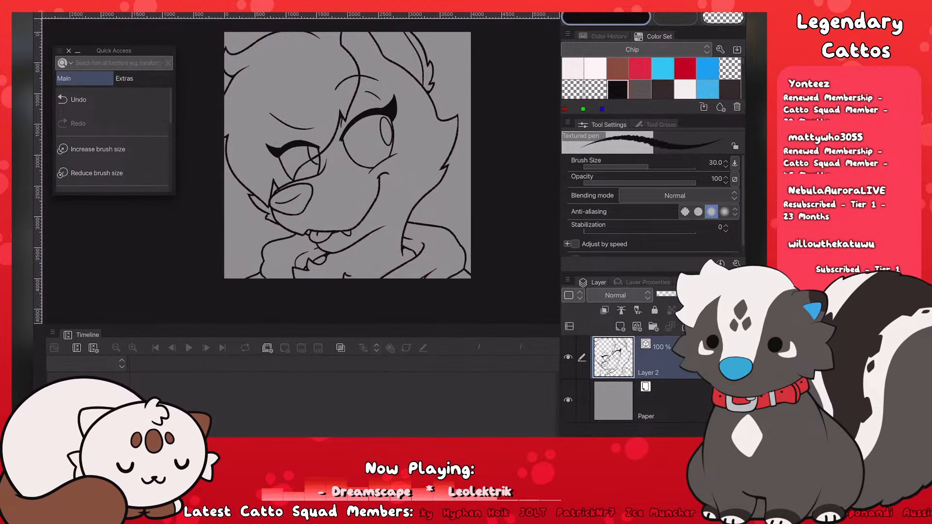
Step: Create Timeline 1 with a frame rate of 8 and a playback time of 3, and start Layer 2's clip at frame 2
left_click(93, 347)
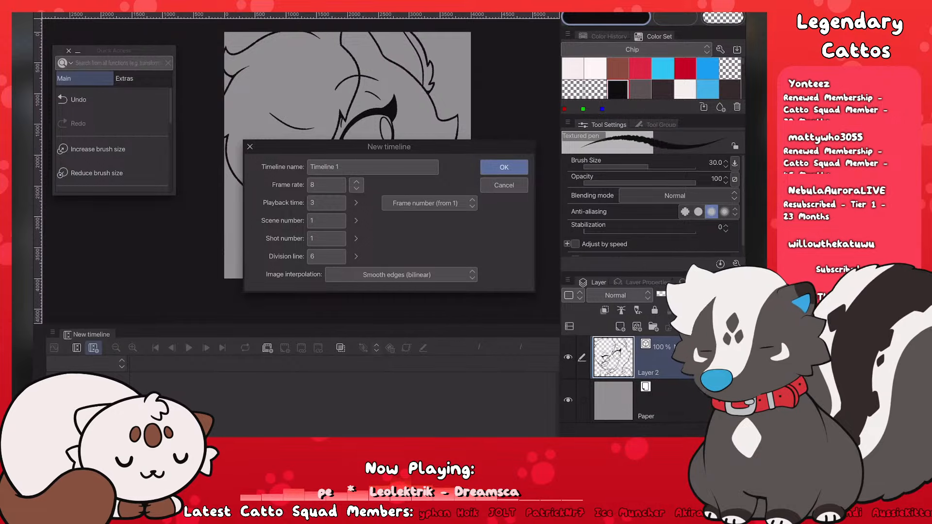
left_click(504, 168)
left_click_drag(251, 382, 266, 382)
left_click(271, 367)
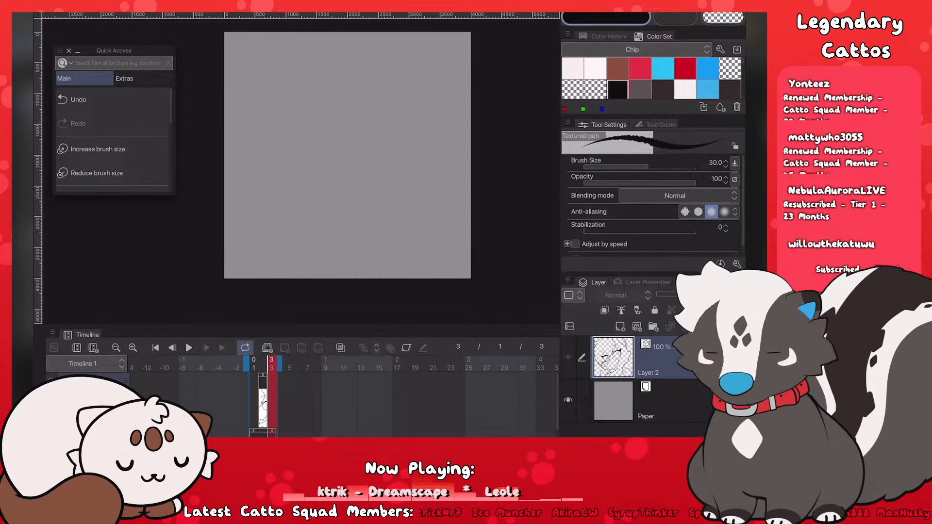
left_click(94, 348)
key("Return")
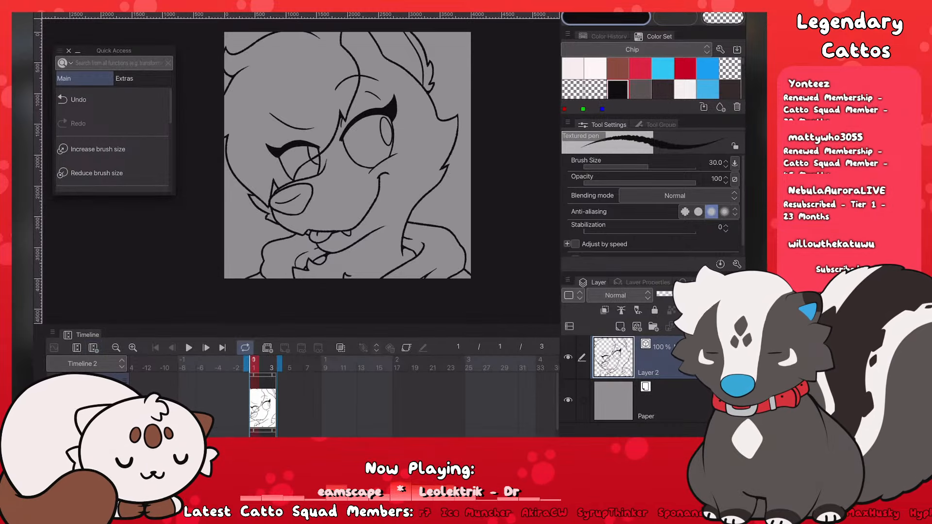
key("ctrl+z")
Step: Create an animation folder containing Layer 2 and add new animation cels on frames 3 and 1
left_click(267, 347)
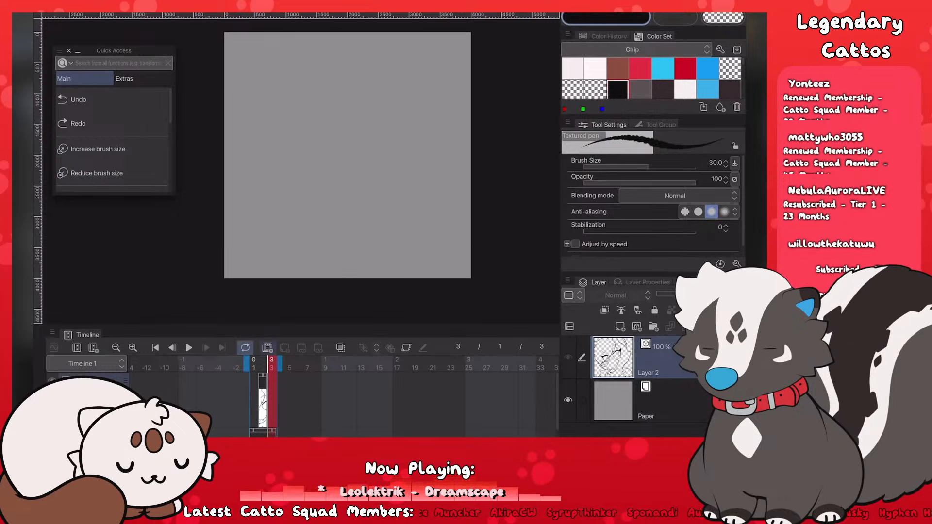
left_click_drag(652, 381, 646, 346)
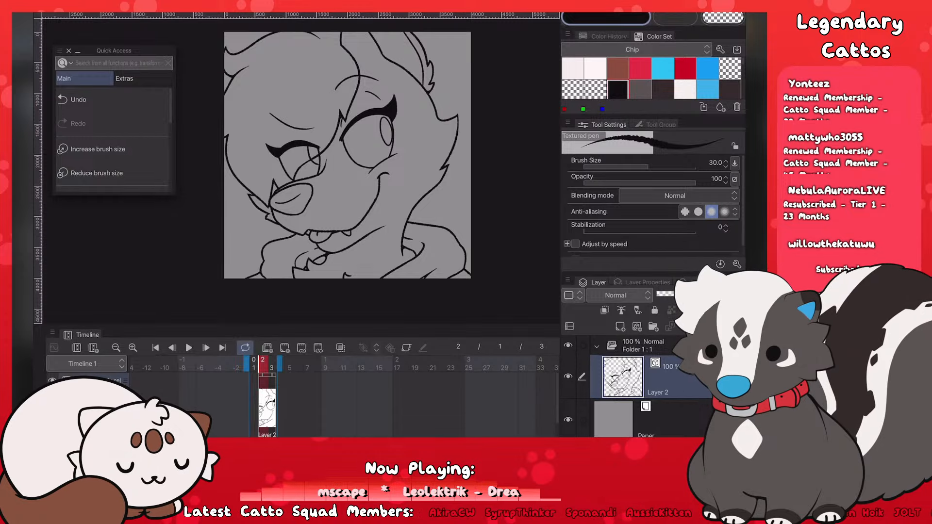
left_click(271, 364)
left_click(284, 347)
left_click(253, 364)
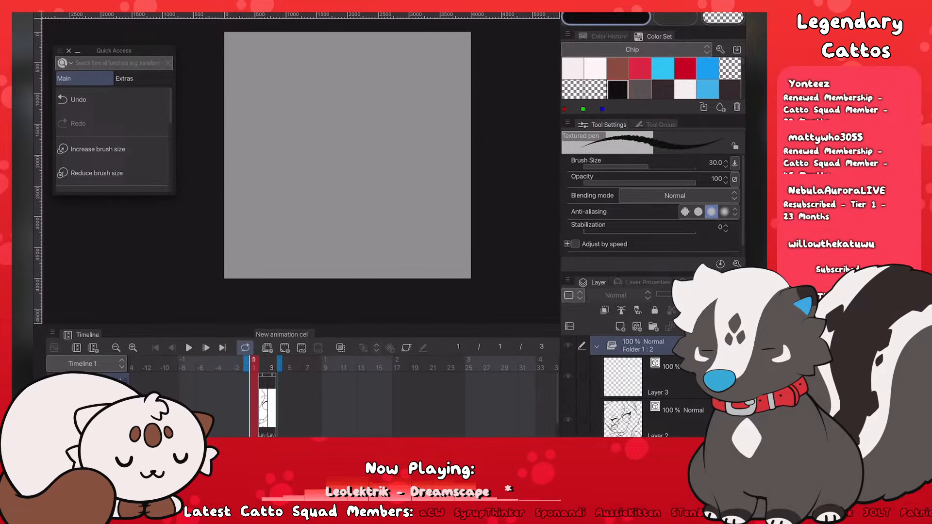
left_click(285, 348)
Step: Turn on onion skin at frame 3 and set the Textured pen's brush size to 40
left_click(271, 364)
left_click(340, 348)
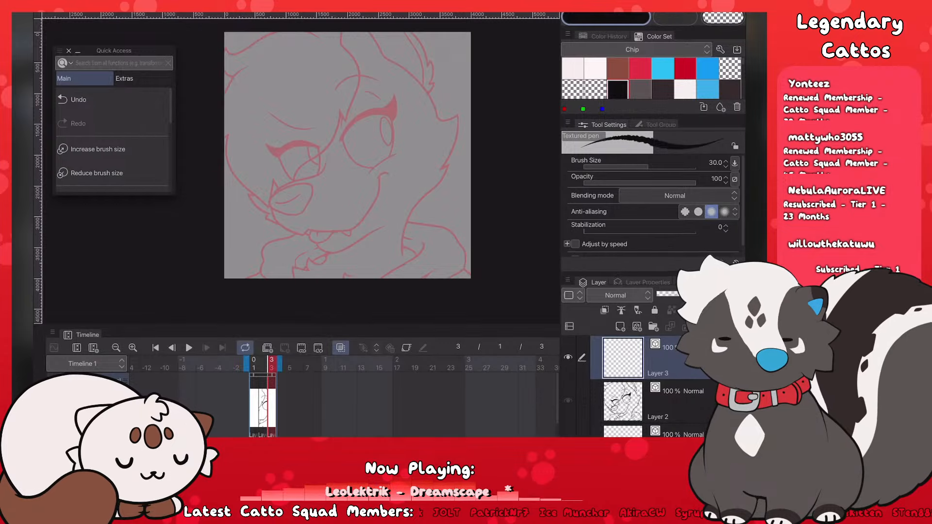
key("bracketright")
key("bracketright")
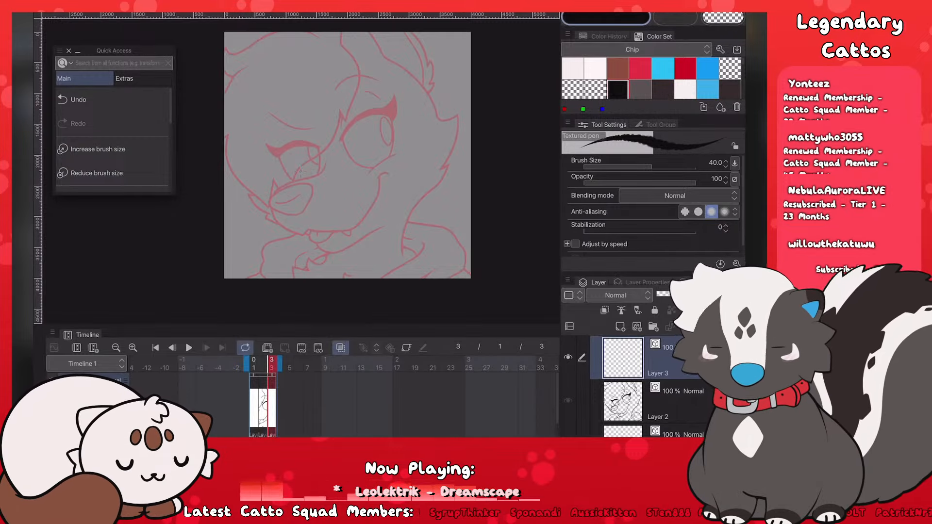
Step: Trace in black the uppermost end of the long hair strand where it meets the canvas's top edge
scroll(301, 171, "up", 3)
scroll(301, 171, "up", 4)
left_click_drag(345, 130, 366, 68)
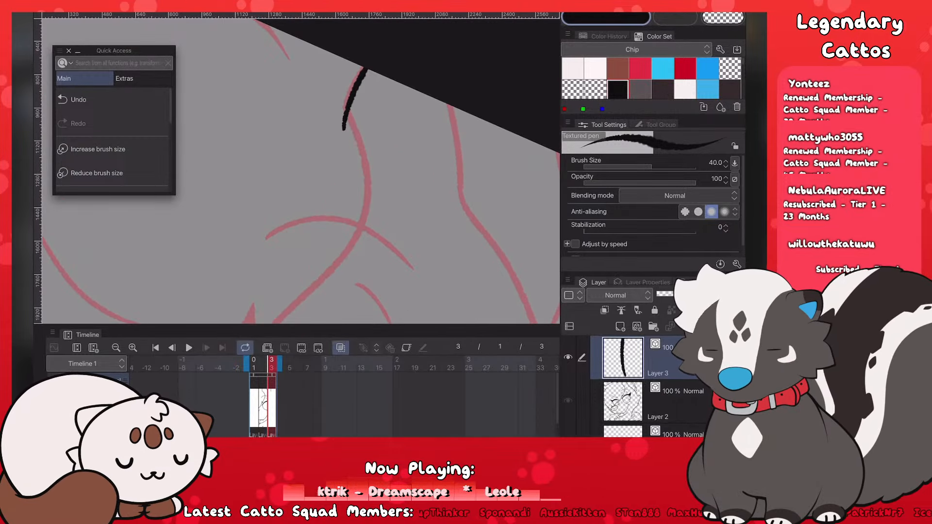
Step: Trace the curved head outline across the canvas's upper-left corner and its short continuation along the top edge
scroll(301, 171, "down", 5)
scroll(301, 171, "up", 4)
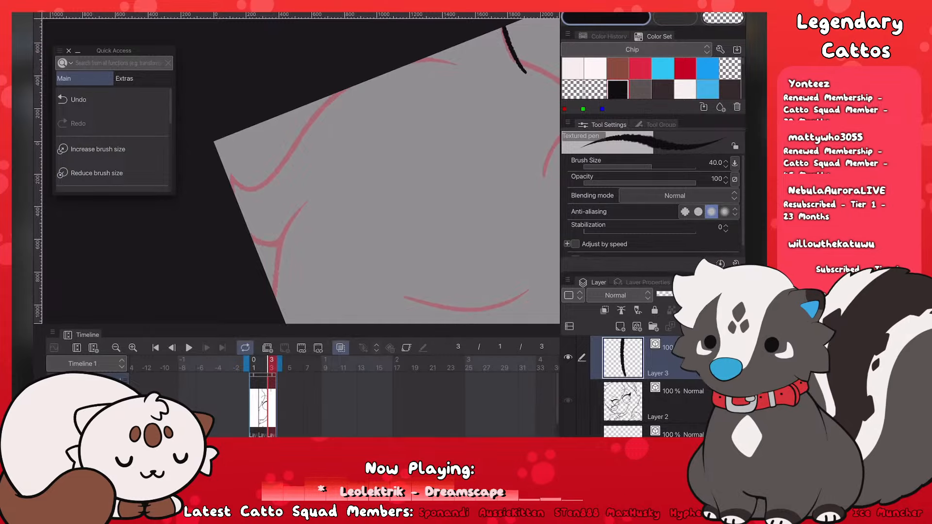
scroll(301, 171, "down", 1)
left_click_drag(261, 200, 328, 142)
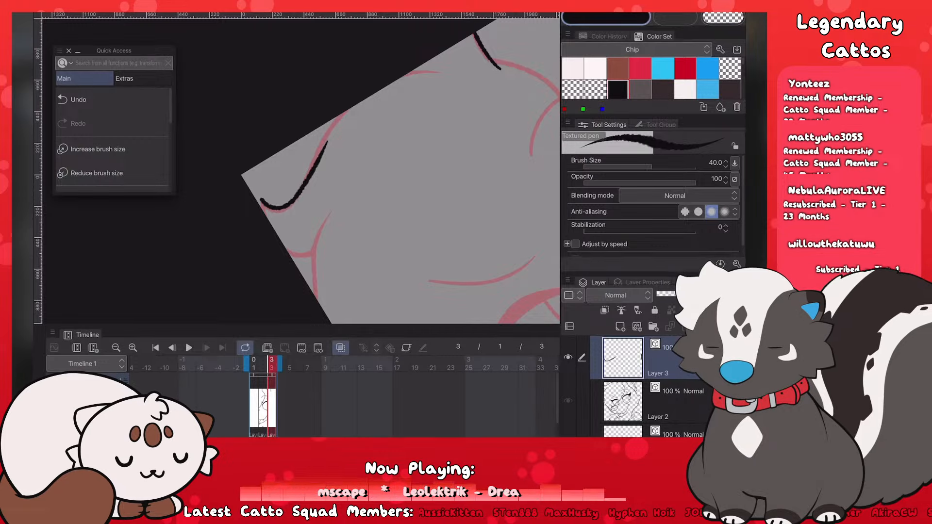
key("ctrl+z")
left_click_drag(114, 51, 122, 181)
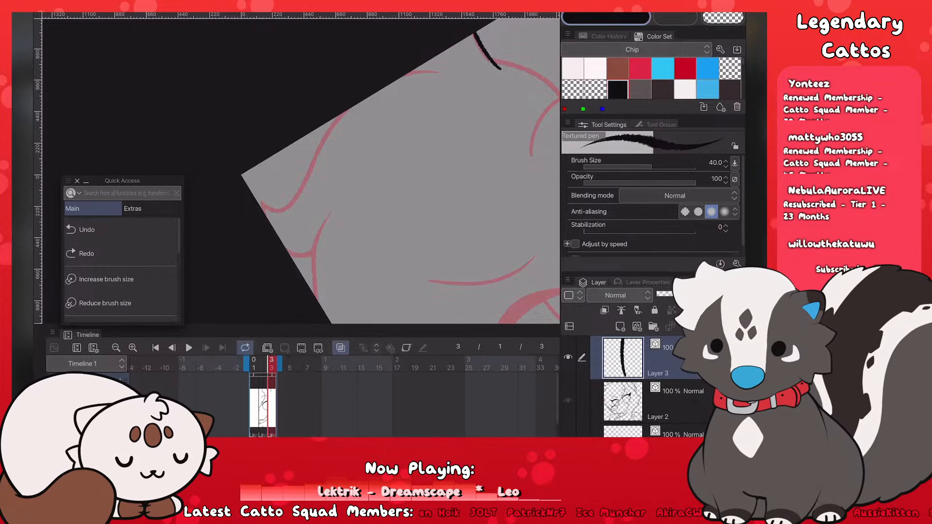
left_click_drag(260, 197, 347, 110)
left_click_drag(403, 75, 442, 70)
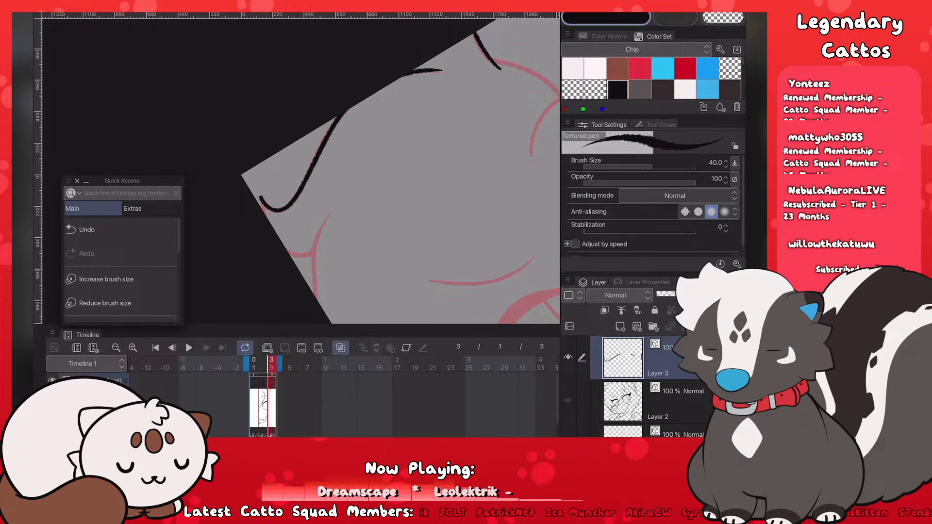
Step: Ink the small notch at the outline's end and the crossing tuft lines below it at the canvas's left edge
left_click_drag(261, 197, 265, 213)
left_click_drag(287, 249, 327, 240)
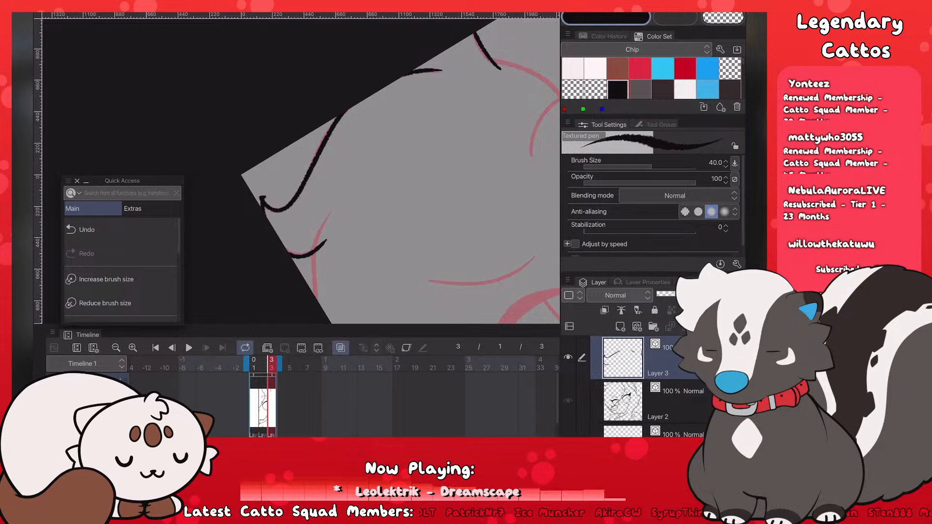
left_click_drag(325, 161, 385, 129)
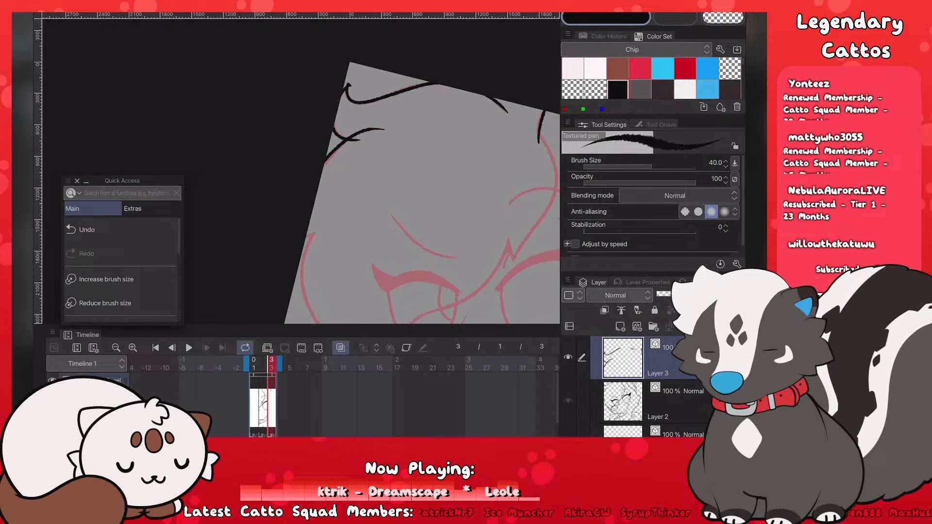
Step: Ink the short flick where the outer face contour begins at the canvas's left edge
scroll(437, 204, "down", 4)
scroll(509, 262, "up", 2)
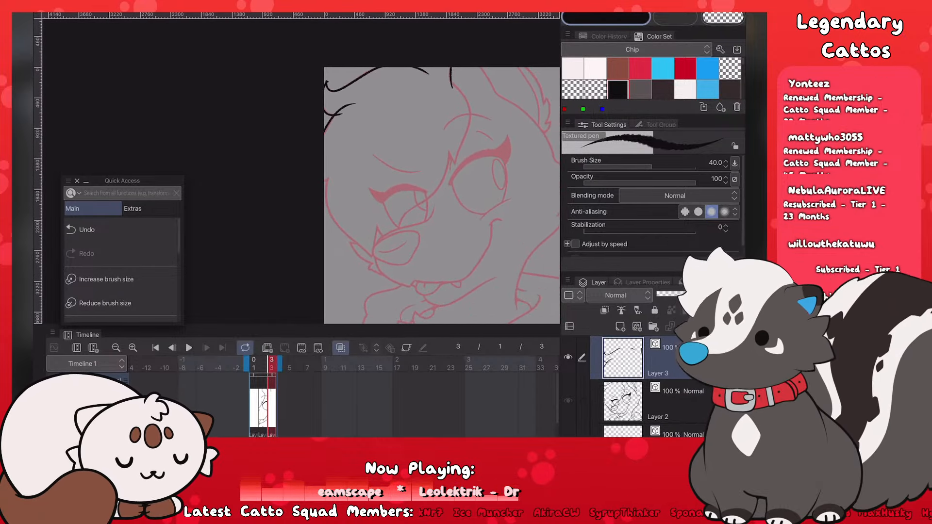
scroll(417, 156, "up", 3)
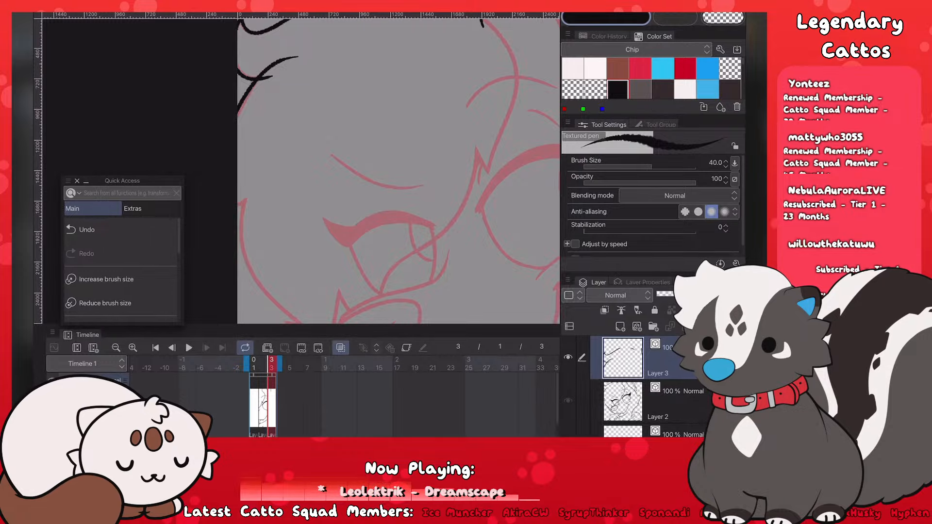
left_click_drag(237, 205, 251, 196)
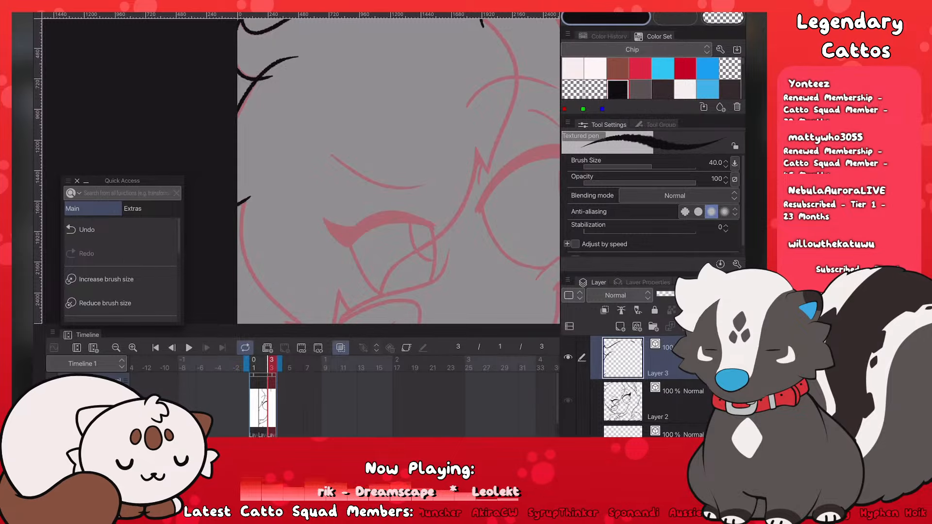
left_click(86, 229)
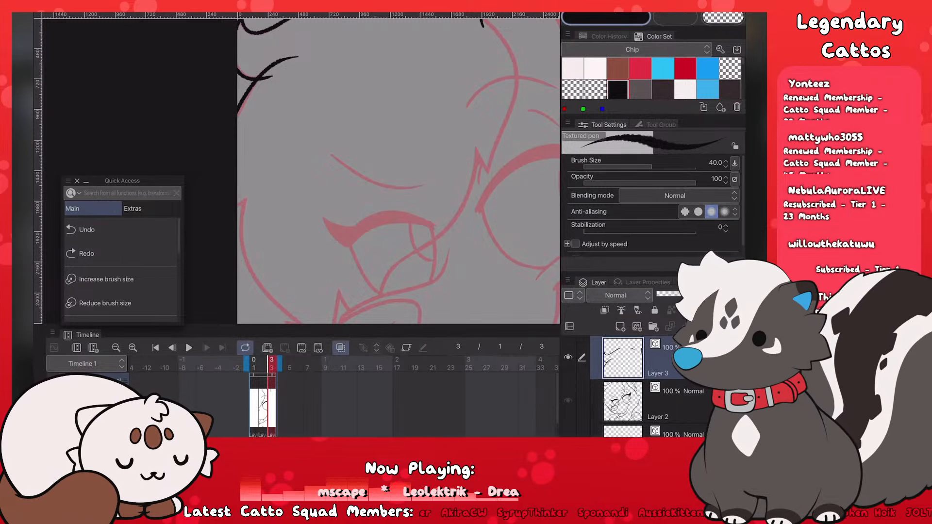
left_click_drag(238, 206, 255, 190)
Step: Trace the outer face contour in black from the flick at the canvas edge down towards the nose
scroll(398, 170, "down", 5)
scroll(398, 170, "up", 5)
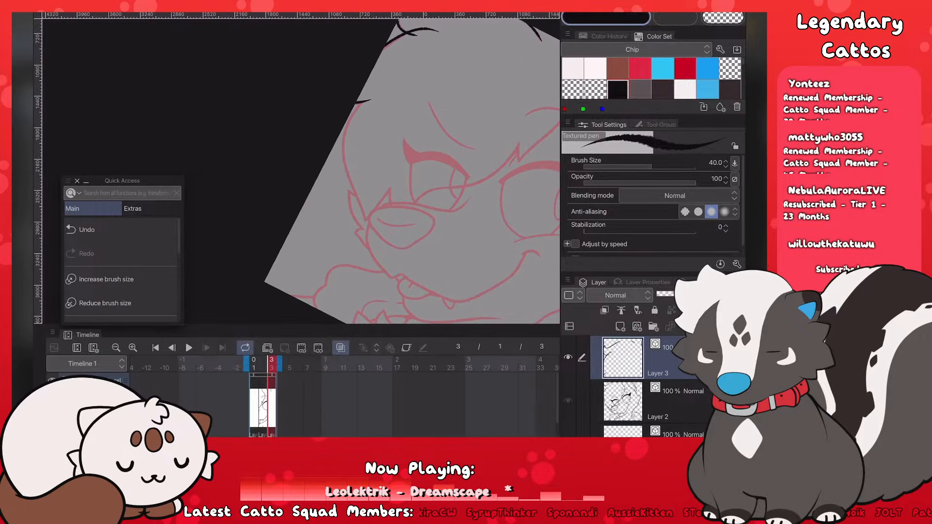
mouse_move(321, 49)
left_mouse_down()
mouse_move(299, 203)
mouse_move(318, 269)
left_mouse_up()
left_click(87, 229)
left_click_drag(291, 189, 318, 269)
left_click(87, 229)
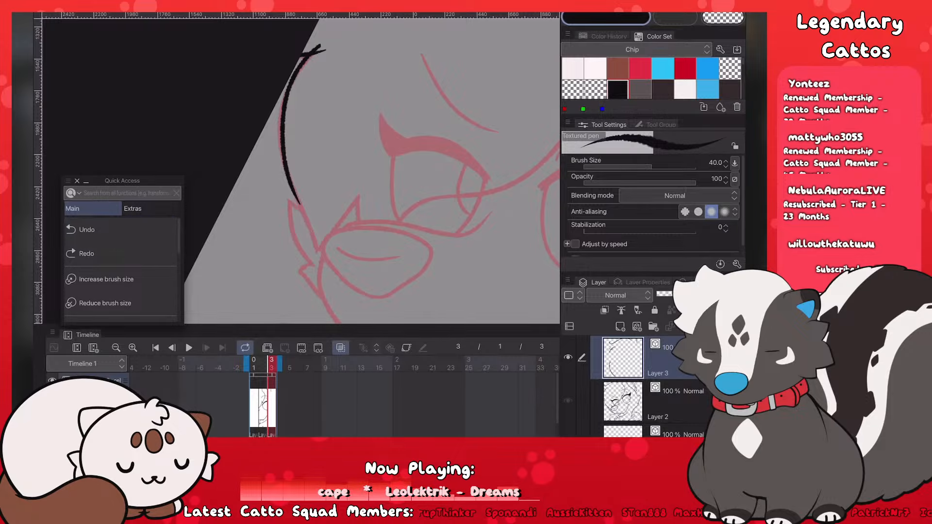
left_click(87, 229)
Step: Finish the lower end of the outer face contour beside the nose and ink the pointed fur tuft above the nose
mouse_move(292, 192)
left_mouse_down()
mouse_move(313, 274)
mouse_move(364, 184)
mouse_move(362, 239)
left_mouse_up()
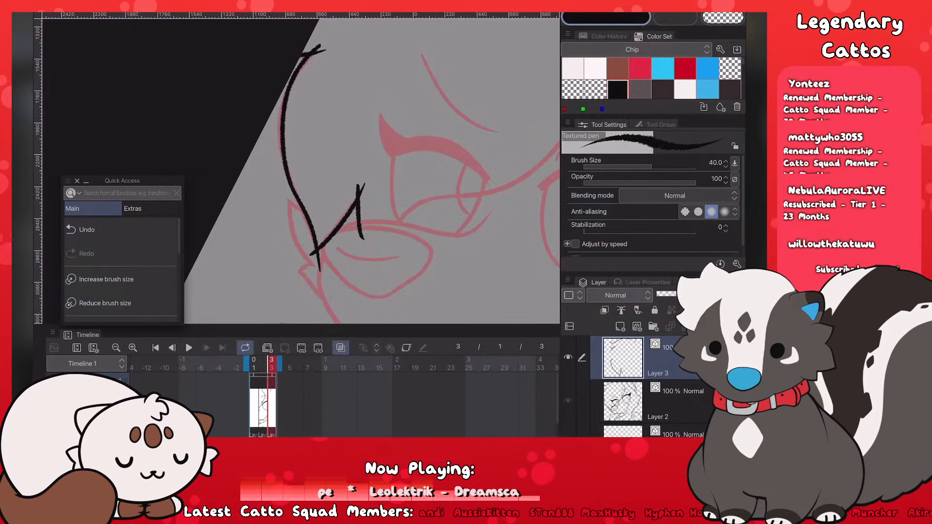
scroll(301, 170, "down", 3)
scroll(372, 190, "up", 3)
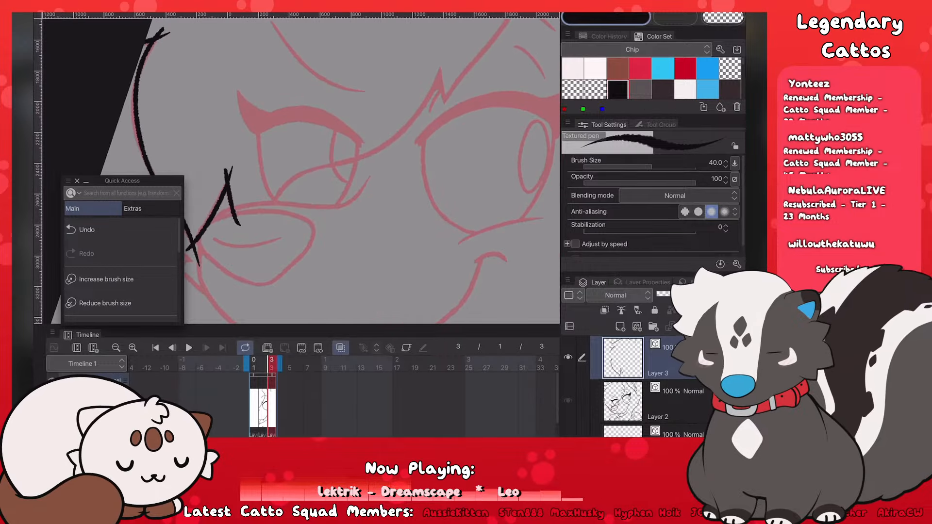
Step: Ink the long curved fur contour from above the nose across the half-closed eye to the tuft between the eyes
left_click_drag(270, 211, 436, 71)
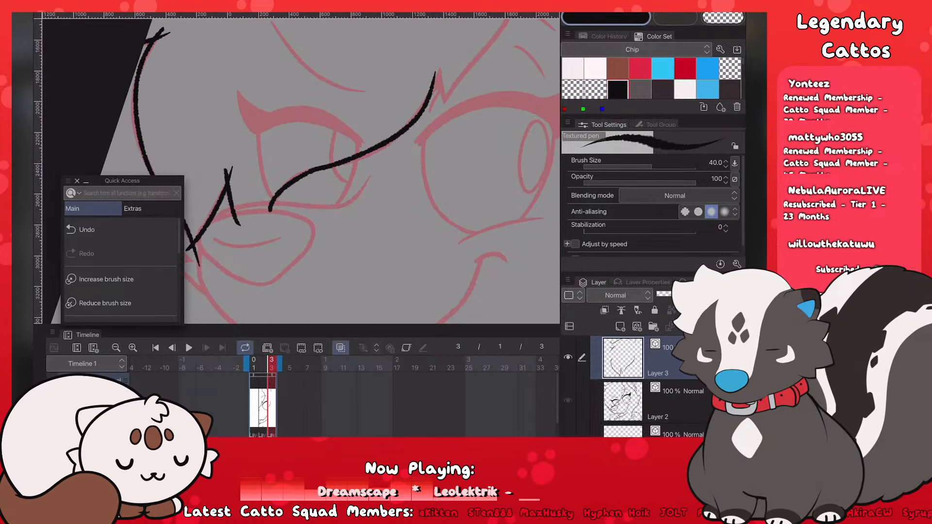
left_click(87, 230)
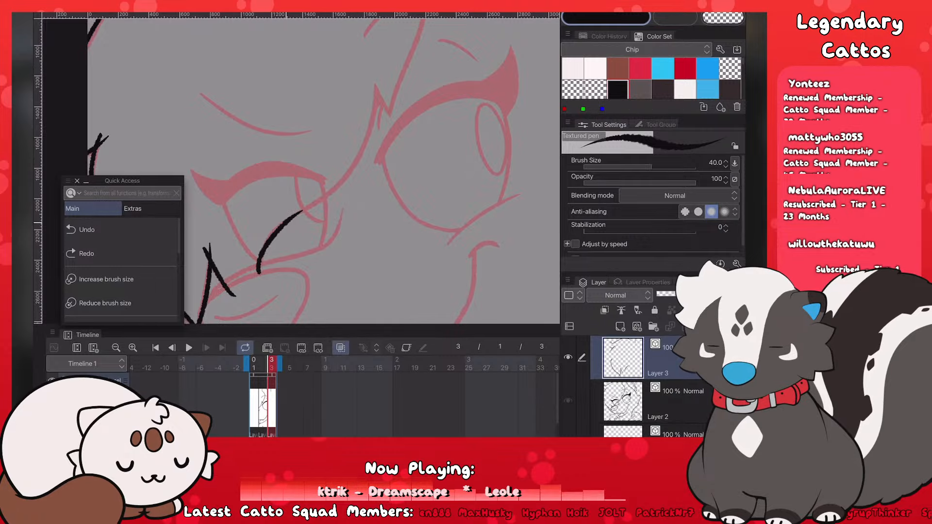
left_click_drag(292, 219, 390, 58)
left_click(87, 230)
mouse_move(301, 211)
left_mouse_down()
mouse_move(361, 152)
mouse_move(383, 73)
mouse_move(394, 157)
left_mouse_up()
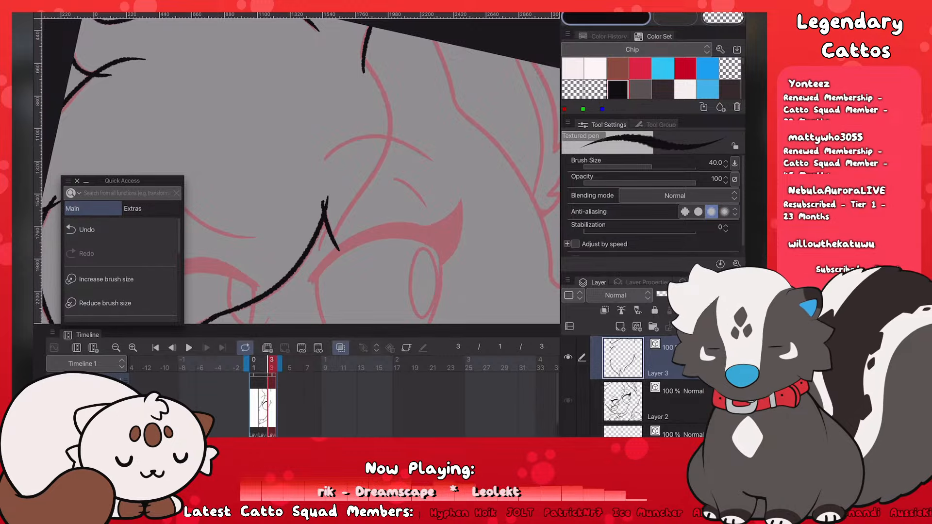
Step: Ink the fur contour from the tuft between the eyes up past the open eye's brow to the canvas's upper edge
left_click_drag(328, 250, 380, 173)
left_click_drag(368, 82, 379, 180)
key("ctrl+z")
mouse_move(358, 52)
left_mouse_down()
mouse_move(396, 132)
mouse_move(373, 186)
left_mouse_up()
key("ctrl+z")
left_click(92, 229)
mouse_move(390, 106)
left_mouse_down()
mouse_move(369, 178)
mouse_move(384, 162)
left_mouse_up()
left_click(92, 230)
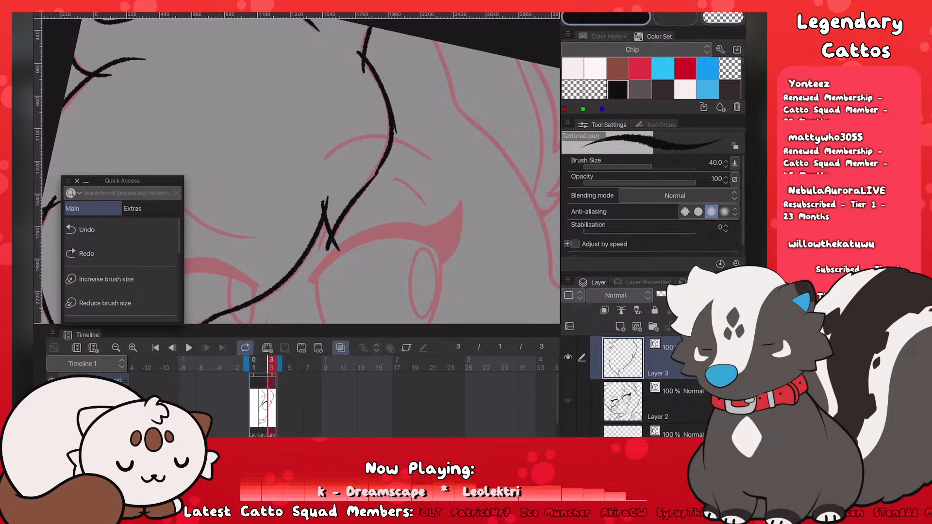
left_click_drag(359, 191, 381, 161)
scroll(368, 184, "down", 6)
scroll(427, 194, "up", 1)
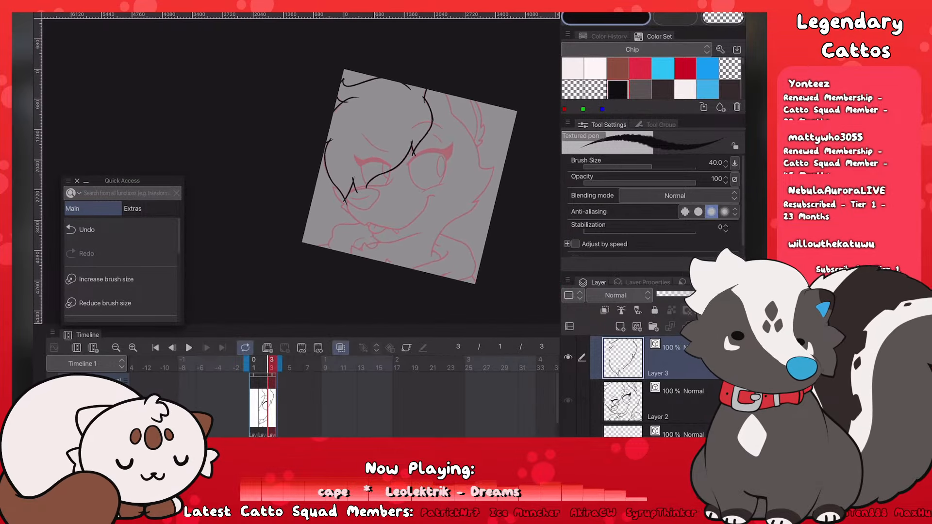
scroll(418, 204, "down", 2)
scroll(418, 204, "up", 5)
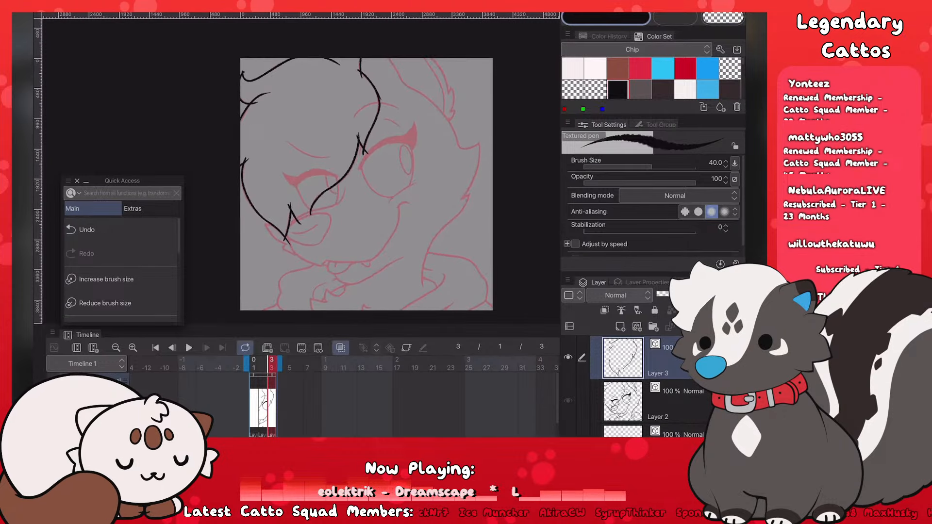
scroll(388, 195, "up", 2)
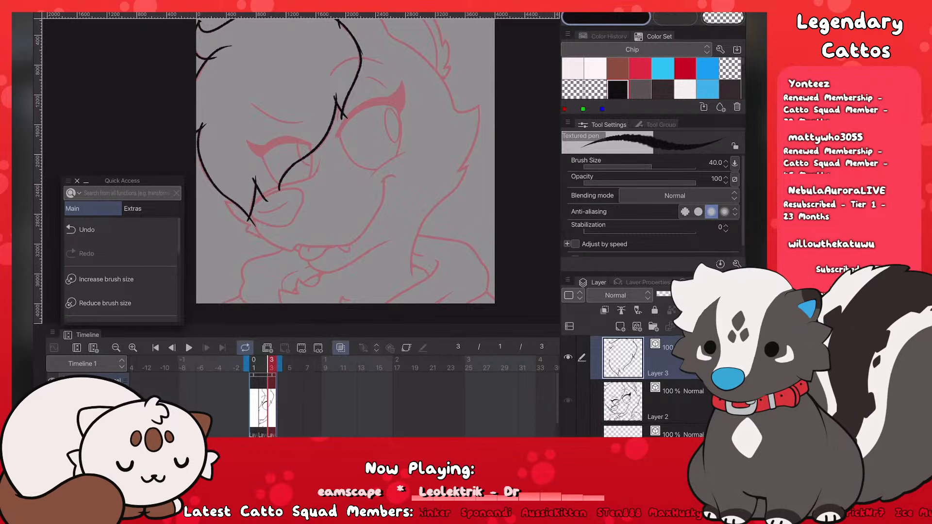
Step: Ink the nose's upper edge in black from the face contour's end across beneath the fur tuft
scroll(267, 222, "up", 5)
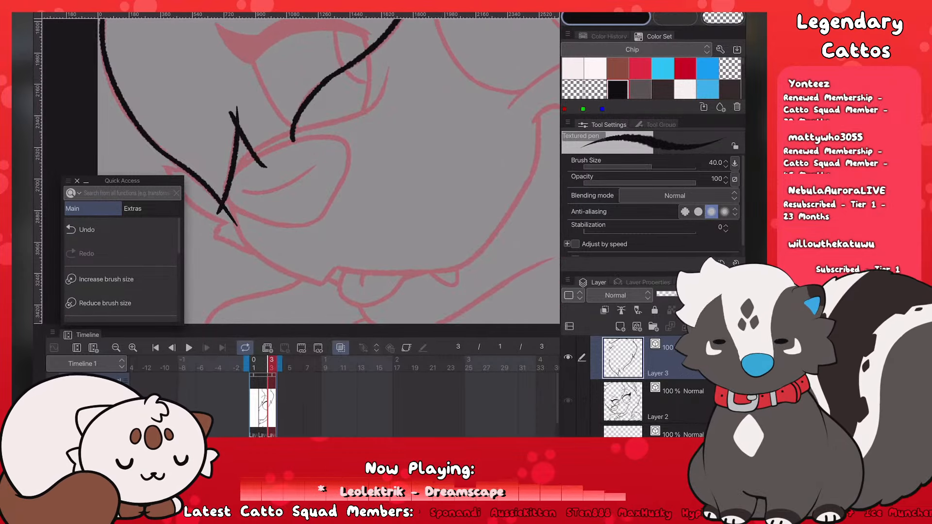
scroll(272, 214, "up", 2)
mouse_move(262, 189)
left_mouse_down()
mouse_move(245, 168)
mouse_move(290, 112)
left_mouse_up()
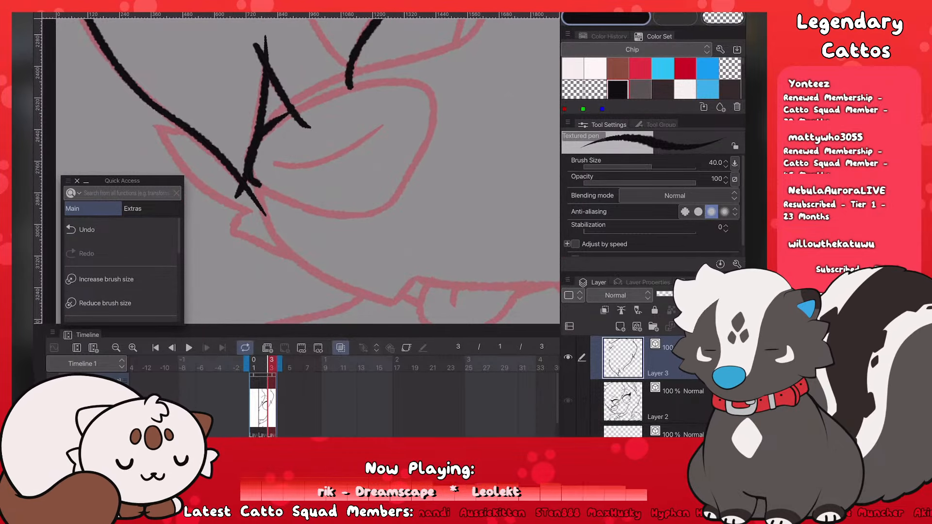
left_click(87, 230)
left_click_drag(262, 189, 303, 114)
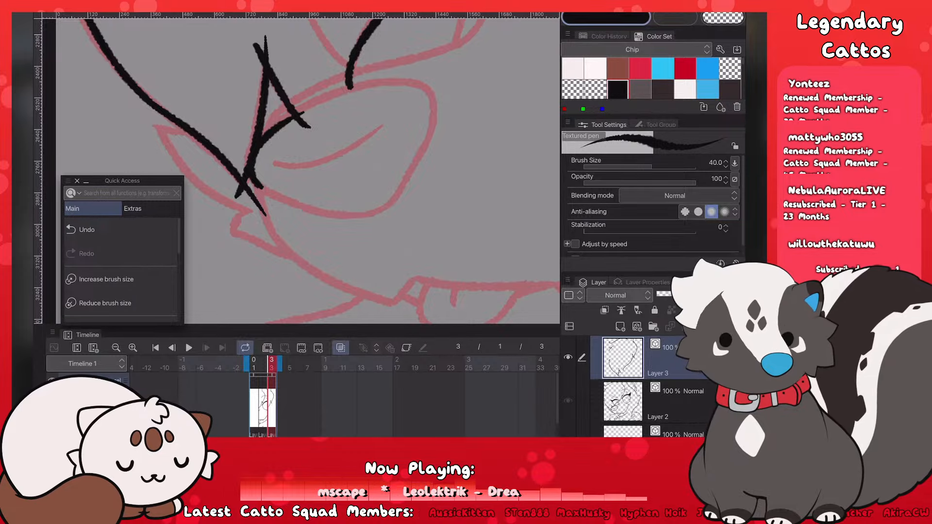
left_click(88, 229)
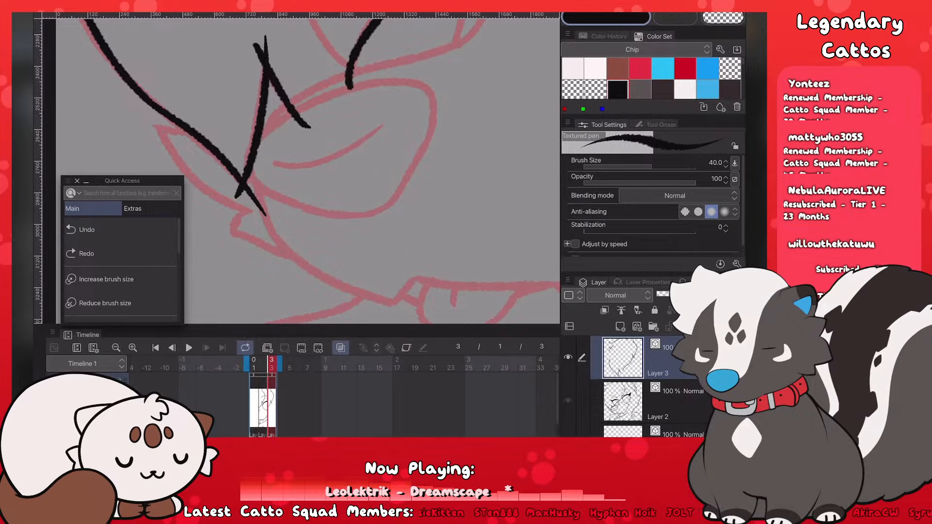
mouse_move(245, 182)
left_mouse_down()
mouse_move(263, 189)
mouse_move(340, 94)
mouse_move(437, 90)
left_mouse_up()
left_click(87, 229)
mouse_move(311, 103)
left_mouse_down()
mouse_move(419, 81)
mouse_move(430, 86)
mouse_move(431, 143)
left_mouse_up()
left_click(87, 230)
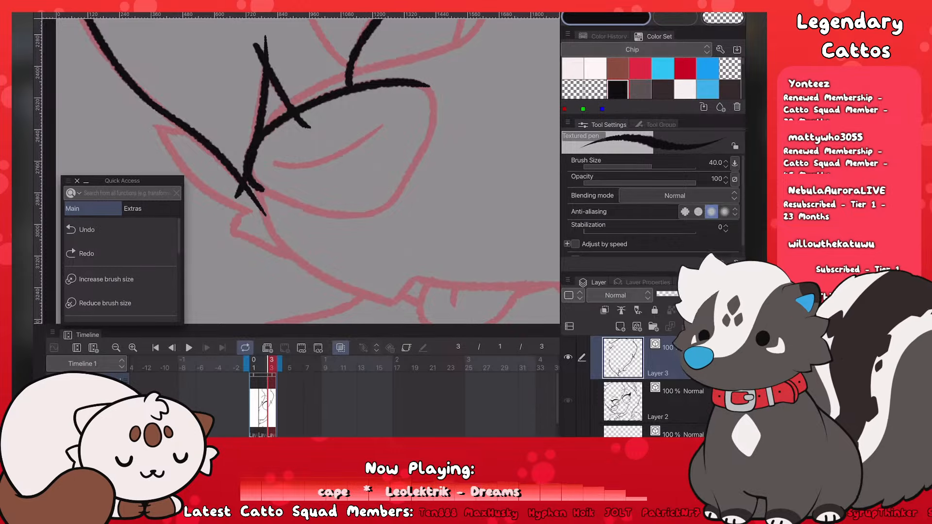
Step: Ink the nose's lower edge from the face contour round its bottom curve
mouse_move(339, 219)
left_mouse_down()
mouse_move(311, 162)
mouse_move(294, 153)
mouse_move(284, 163)
left_mouse_up()
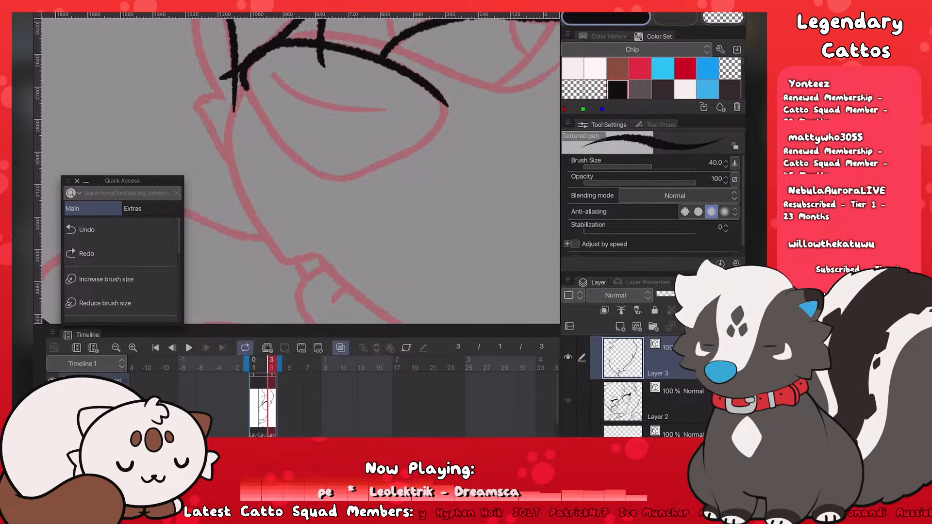
left_click_drag(242, 73, 313, 166)
key("ctrl+z")
left_click_drag(242, 72, 314, 166)
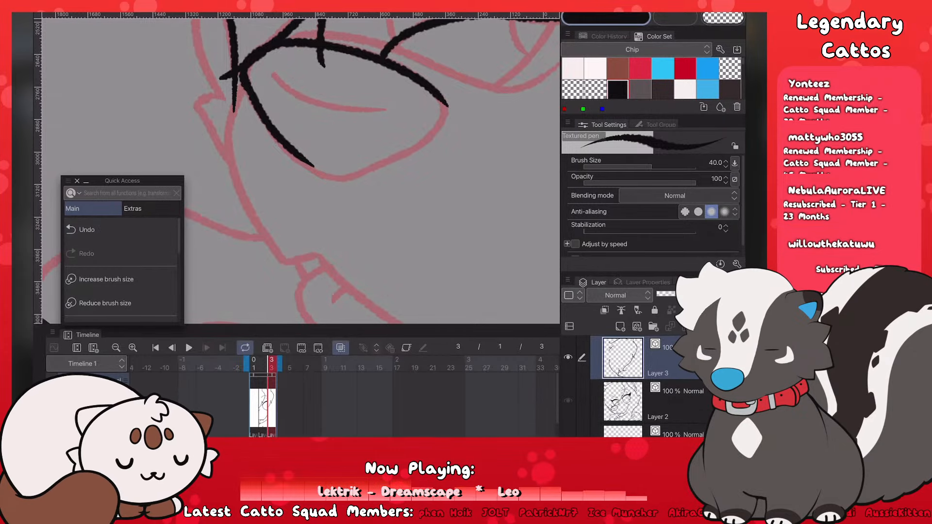
left_click(121, 229)
left_click_drag(243, 75, 297, 165)
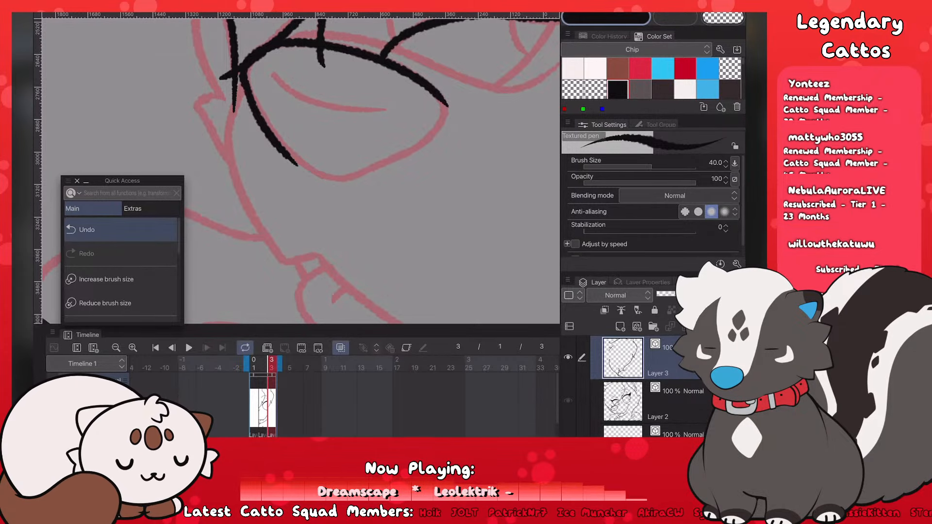
left_click(122, 230)
mouse_move(243, 75)
left_mouse_down()
mouse_move(314, 175)
mouse_move(367, 167)
left_mouse_up()
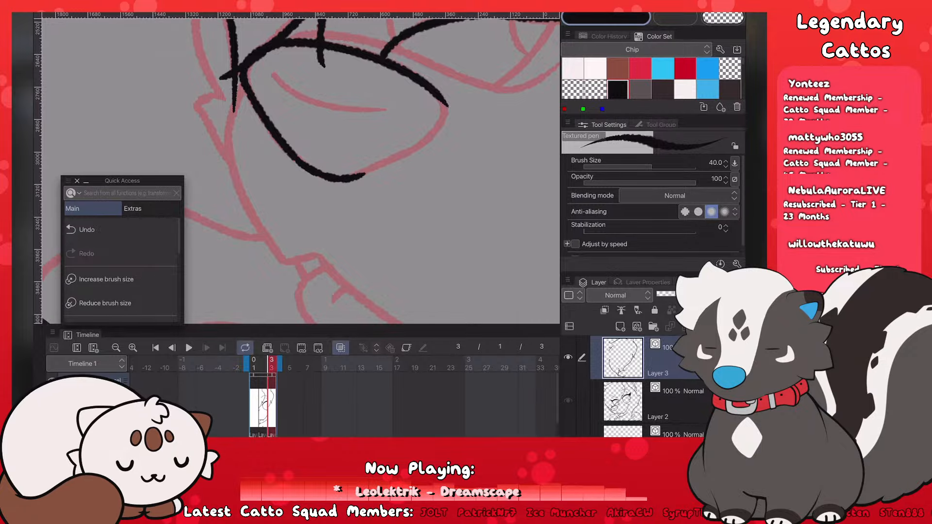
scroll(301, 170, "down", 3)
scroll(440, 172, "up", 3)
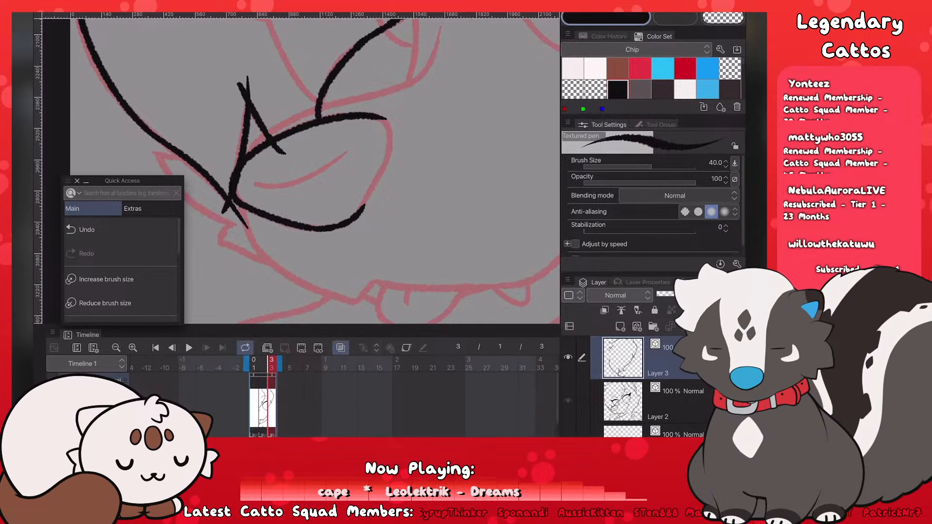
Step: Close the nose outline by inking its rounded upper corner and far side down to the lower edge
left_click_drag(387, 118, 382, 168)
key("ctrl+z")
mouse_move(388, 117)
left_mouse_down()
mouse_move(383, 169)
mouse_move(353, 223)
left_mouse_up()
left_click(121, 230)
left_click(121, 229)
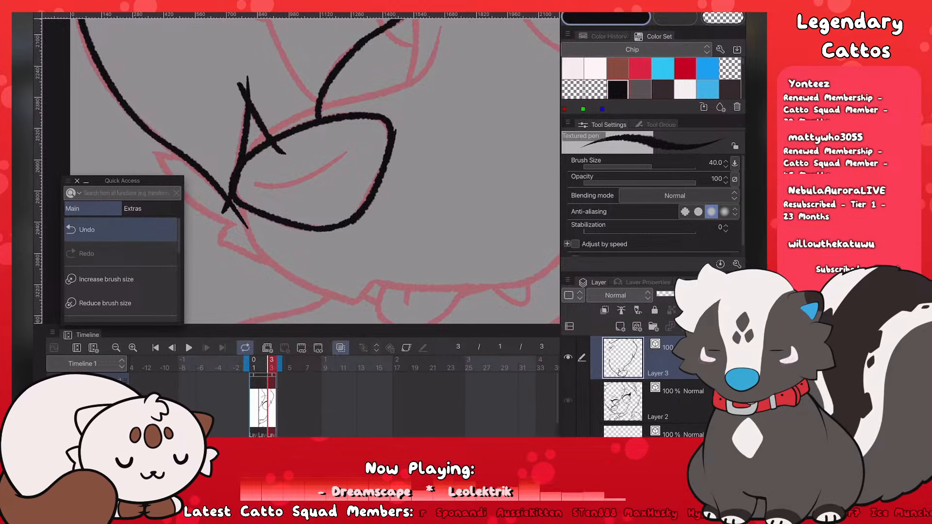
left_click(121, 229)
left_click_drag(388, 146, 355, 217)
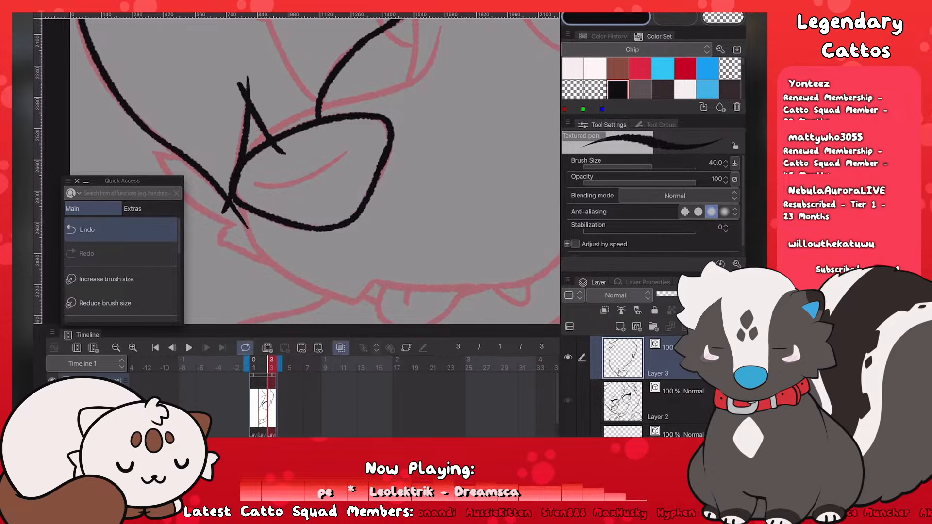
left_click(120, 230)
left_click_drag(390, 145, 358, 216)
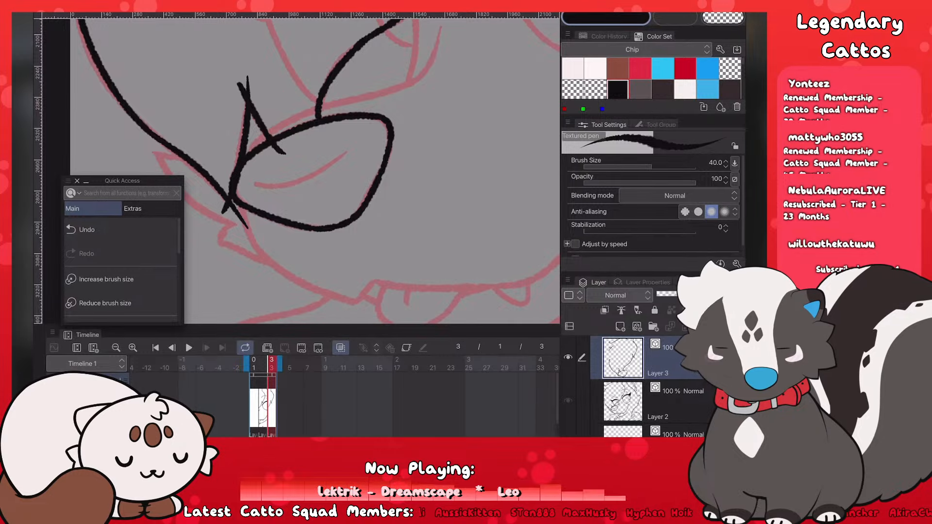
Step: Reduce the brush size to 35 and ink the curved highlight line inside the nose
left_click(105, 303)
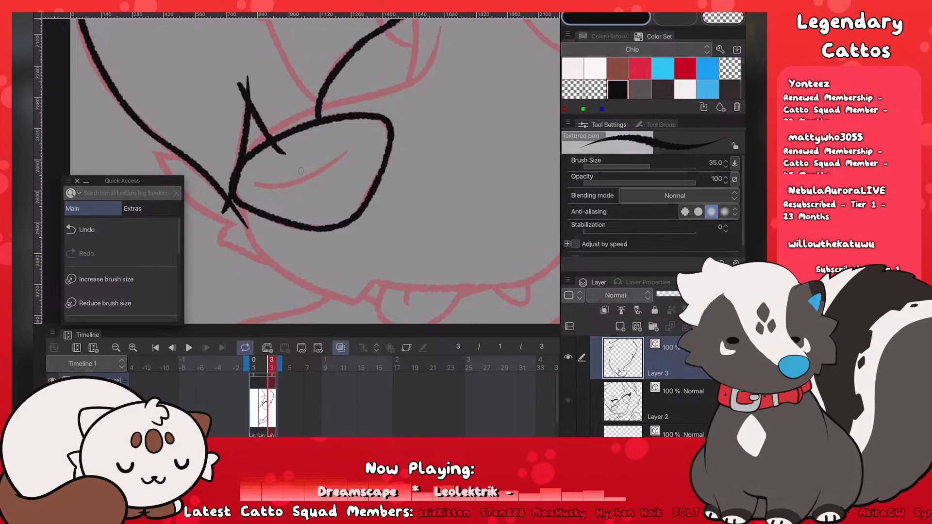
left_click_drag(253, 184, 363, 138)
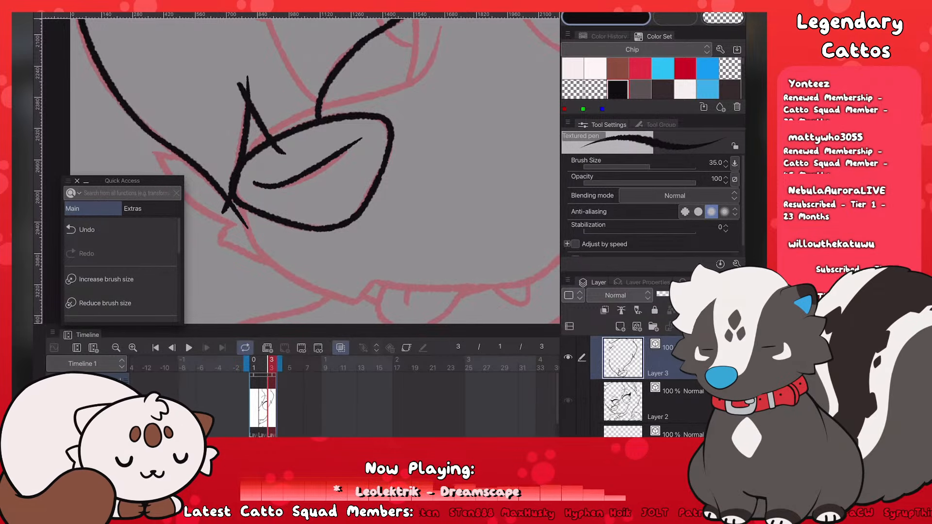
left_click(121, 230)
left_click_drag(254, 185, 367, 135)
left_click(121, 230)
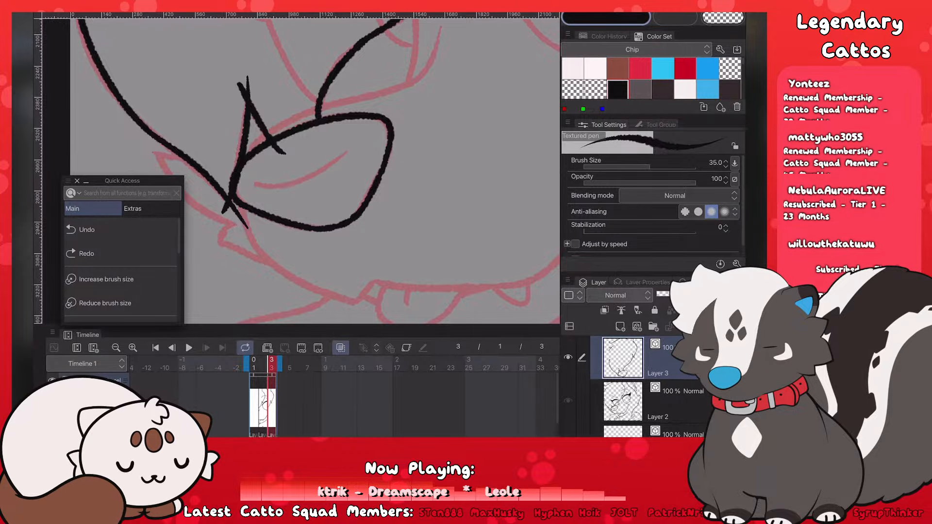
left_click_drag(254, 184, 351, 148)
scroll(436, 179, "down", 6)
scroll(437, 175, "up", 4)
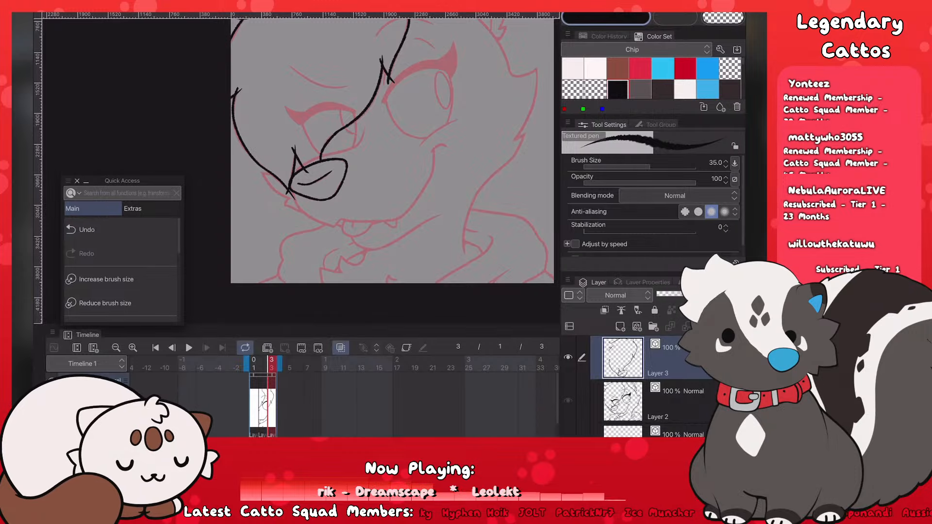
Step: Restore the brush size to 40 and ink the short head-contour segment starting at the canvas's upper edge, beyond the open eye
left_click(121, 279)
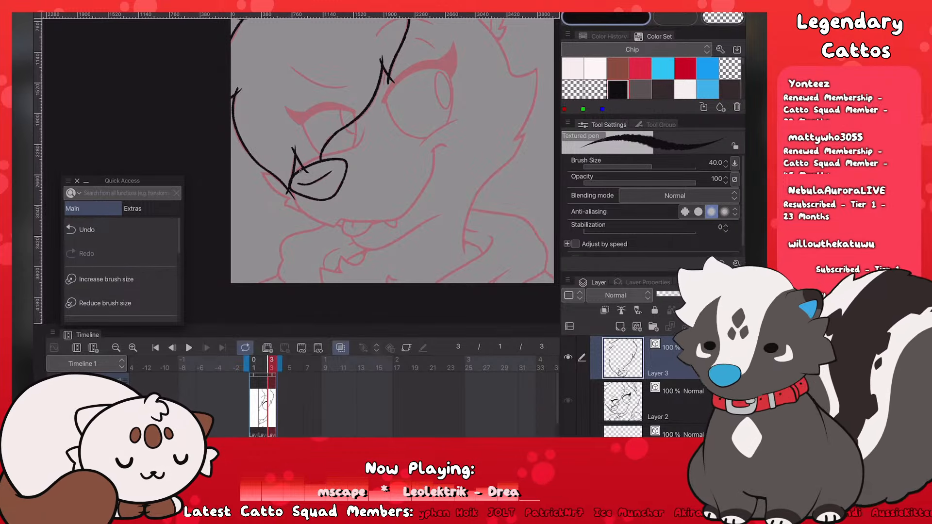
scroll(301, 170, "down", 4)
scroll(300, 171, "up", 4)
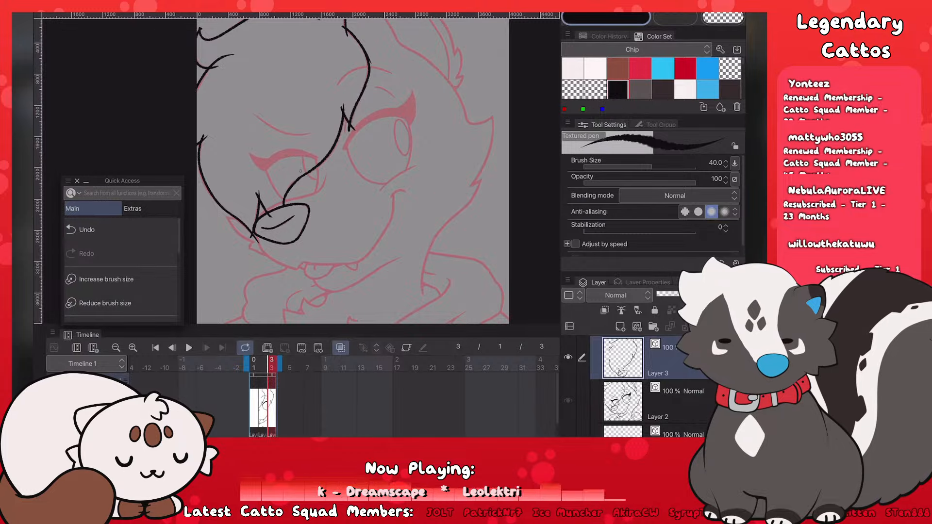
scroll(301, 171, "up", 4)
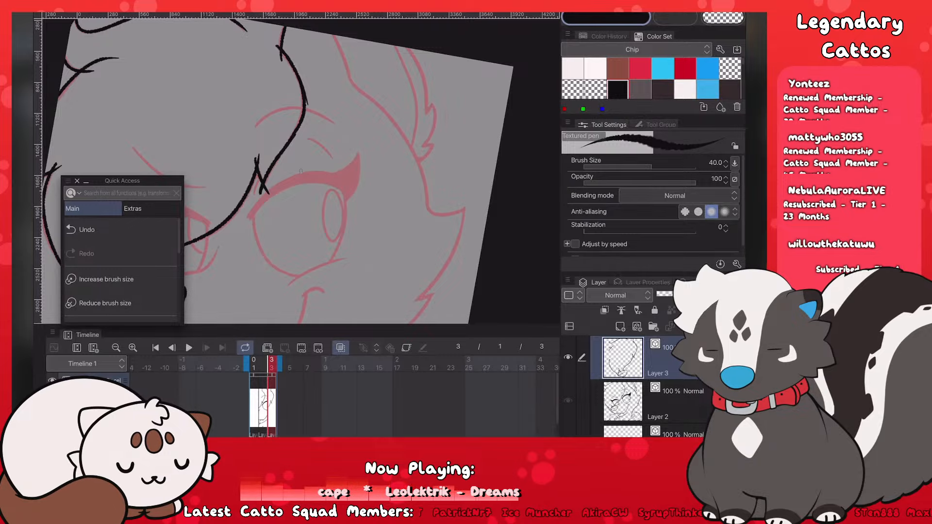
left_click_drag(332, 35, 353, 99)
key("ctrl+z")
left_click_drag(334, 36, 352, 98)
key("ctrl+z")
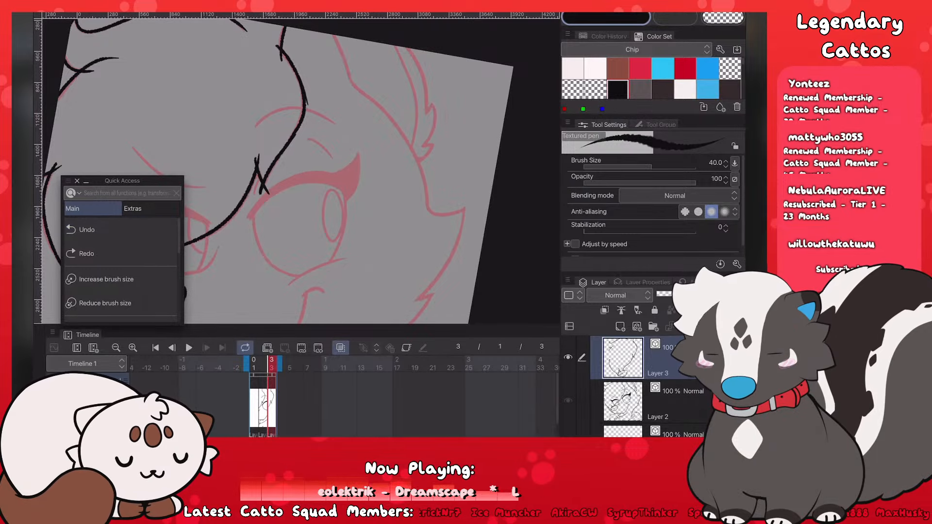
mouse_move(332, 36)
left_mouse_down()
mouse_move(351, 91)
mouse_move(421, 163)
left_mouse_up()
left_click(121, 230)
Step: Try to extend the head contour from the short upper segment down towards the ear's fur tufts
mouse_move(350, 83)
left_mouse_down()
mouse_move(401, 139)
mouse_move(418, 180)
left_mouse_up()
left_click(88, 229)
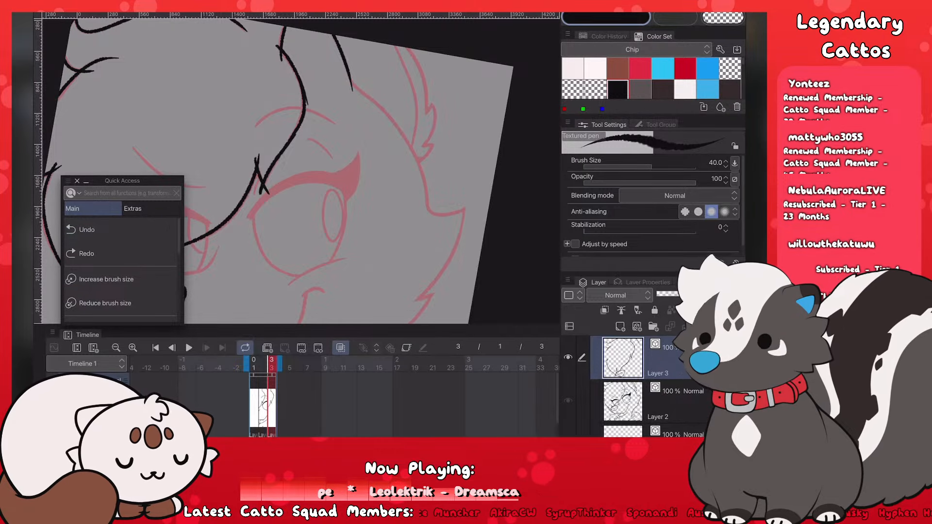
left_click_drag(349, 81, 424, 158)
left_click(87, 230)
left_click_drag(350, 82, 415, 160)
left_click(88, 229)
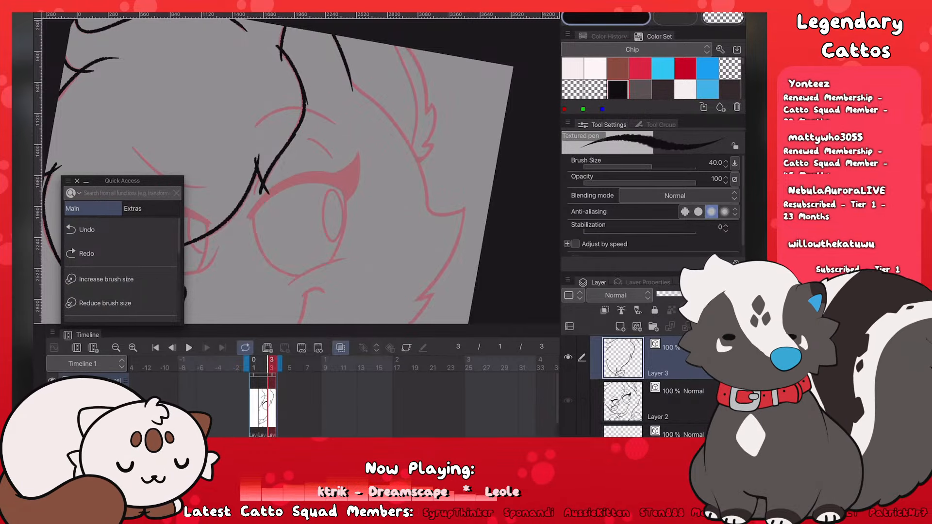
scroll(417, 155, "up", 2)
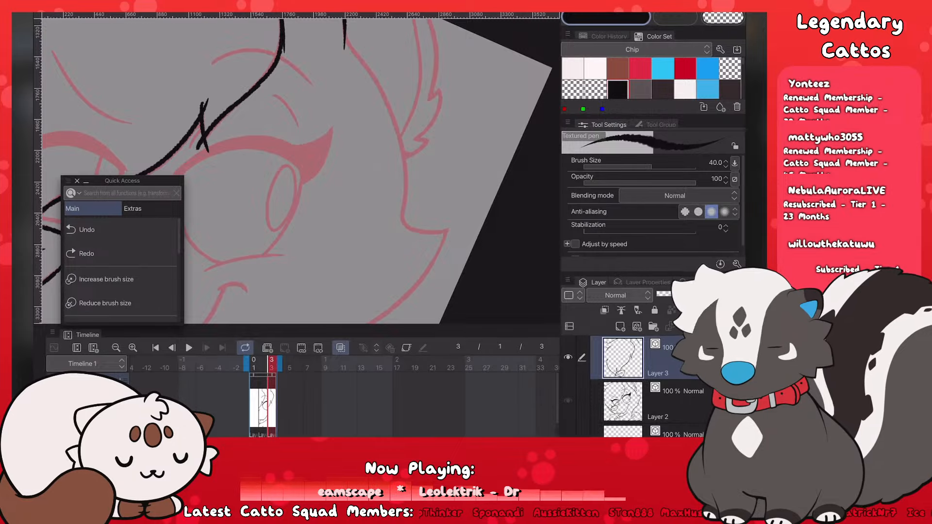
left_click_drag(345, 46, 386, 93)
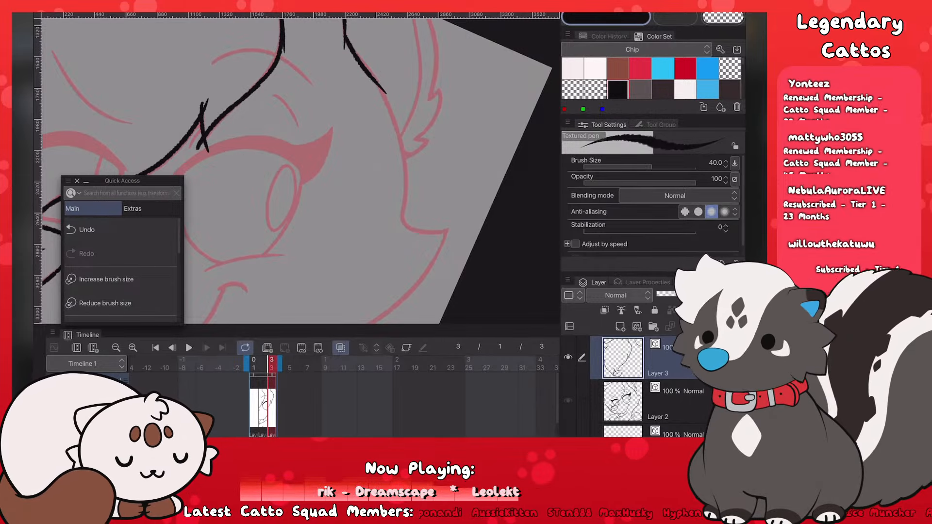
scroll(340, 146, "up", 1)
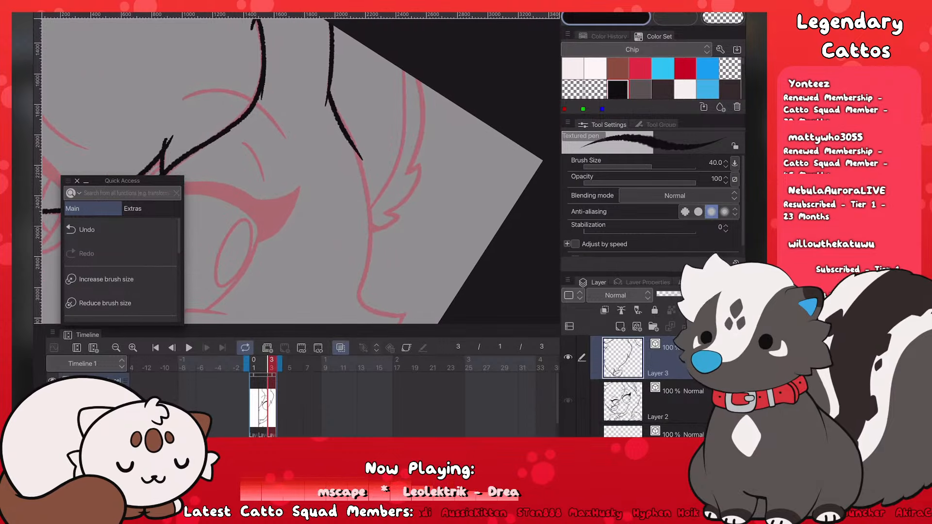
key("ctrl+z")
left_click_drag(329, 93, 367, 173)
key("ctrl+z")
Step: Ink the head contour from the short upper segment down past the ear to the cheek, then out along the cheek tuft's upper edge
mouse_move(329, 93)
left_mouse_down()
mouse_move(361, 166)
mouse_move(361, 313)
left_mouse_up()
scroll(301, 170, "down", 2)
scroll(301, 169, "up", 2)
key("ctrl+z")
left_click_drag(290, 83, 365, 231)
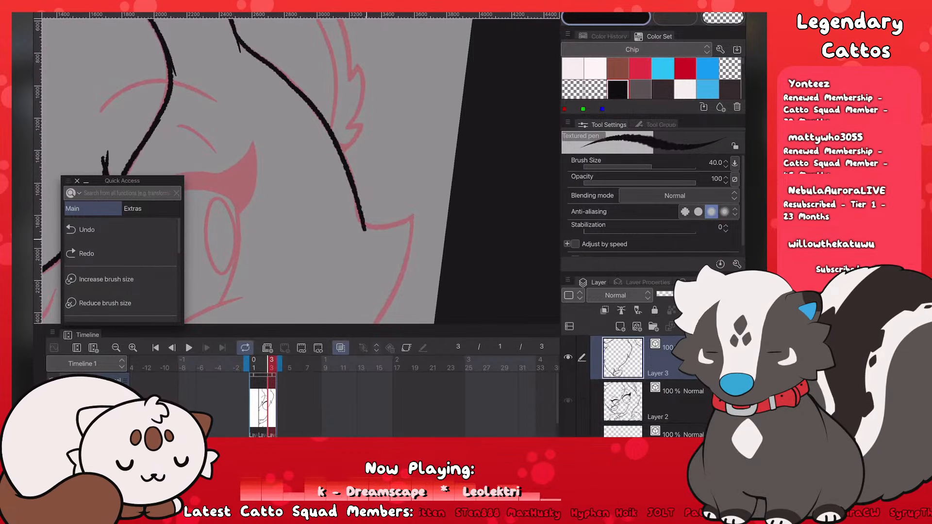
key("ctrl+z")
left_click_drag(290, 81, 355, 241)
key("ctrl+z")
mouse_move(290, 80)
left_mouse_down()
mouse_move(364, 252)
mouse_move(421, 209)
left_mouse_up()
key("ctrl+z")
key("ctrl+z")
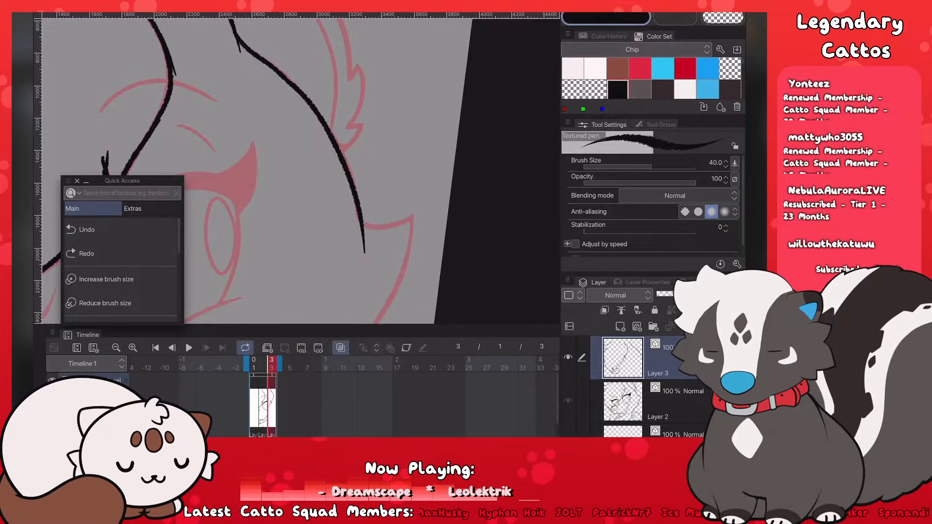
left_click_drag(362, 222, 421, 208)
scroll(301, 170, "down", 3)
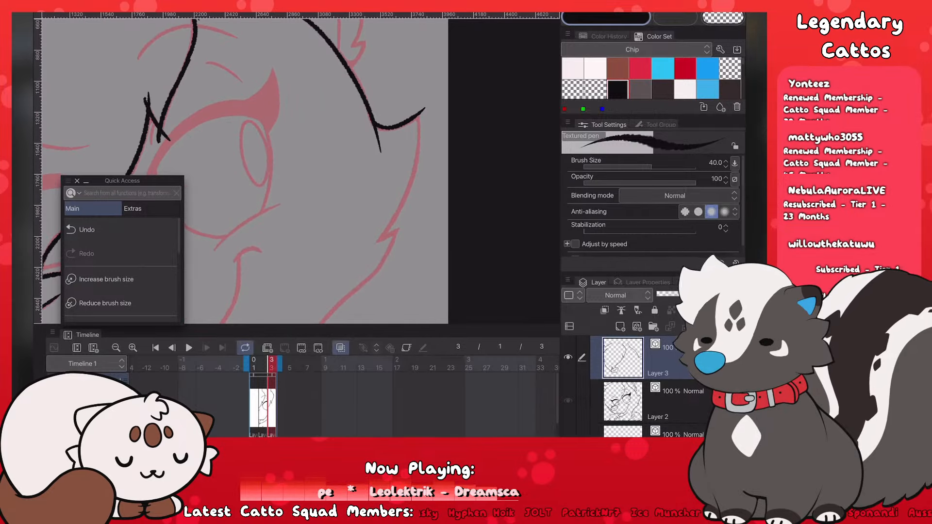
Step: Try to ink the cheek's outer edge from the tuft's tip down to the lower fur notch
mouse_move(415, 103)
left_mouse_down()
mouse_move(370, 245)
mouse_move(417, 176)
mouse_move(377, 246)
left_mouse_up()
key("ctrl+z")
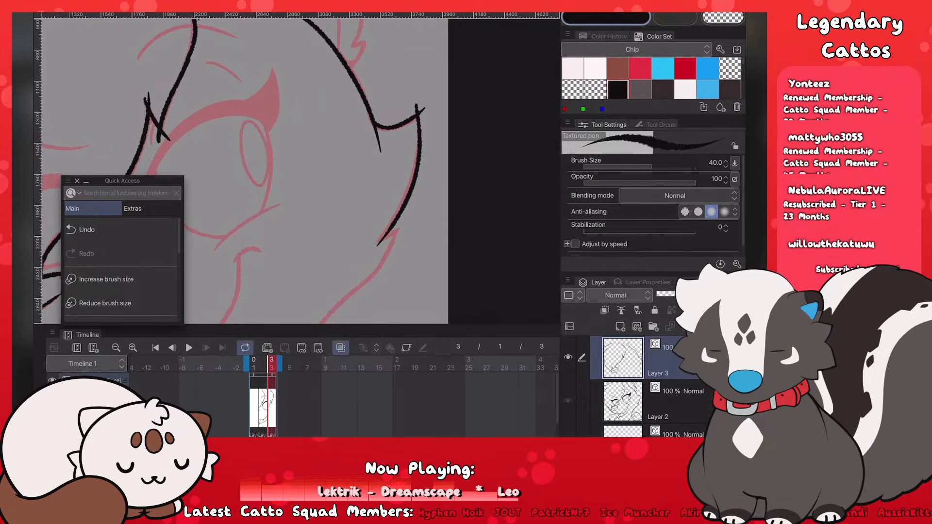
scroll(301, 170, "down", 3)
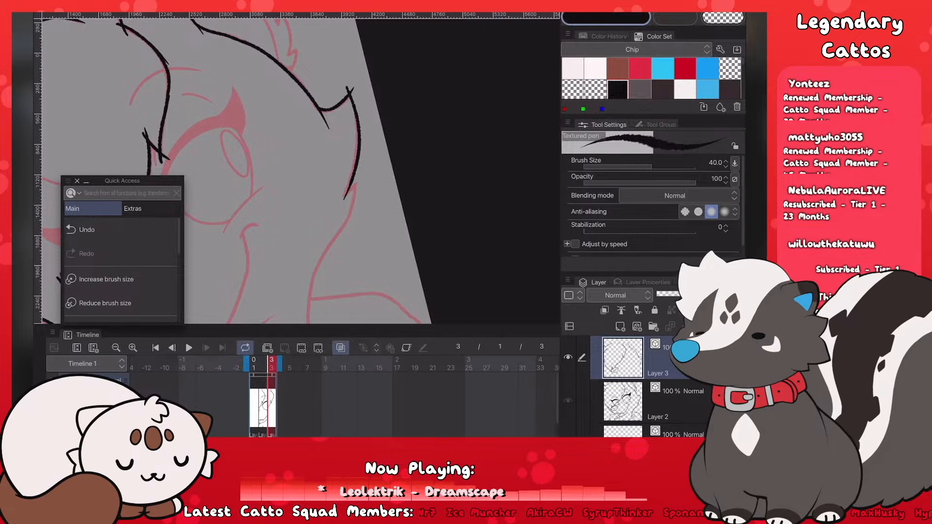
scroll(301, 171, "up", 3)
key("ctrl+z")
key("ctrl+y")
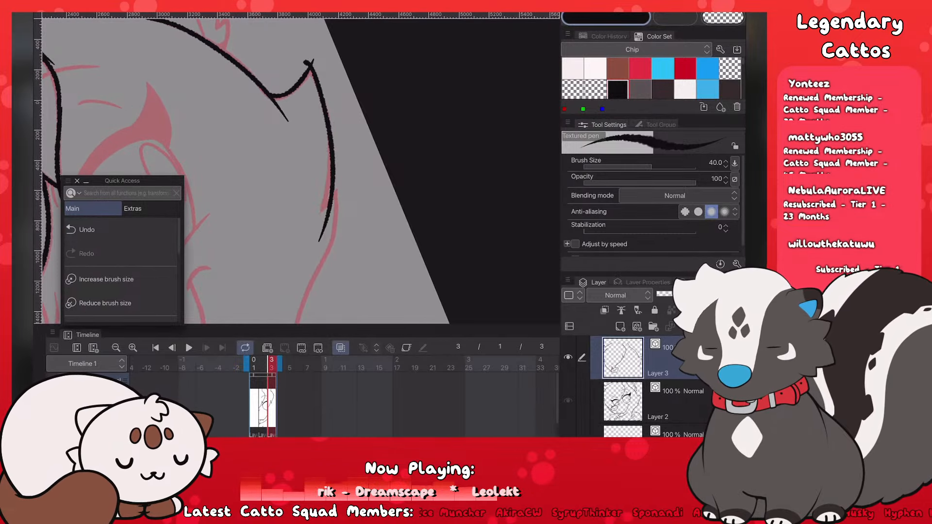
key("ctrl+z")
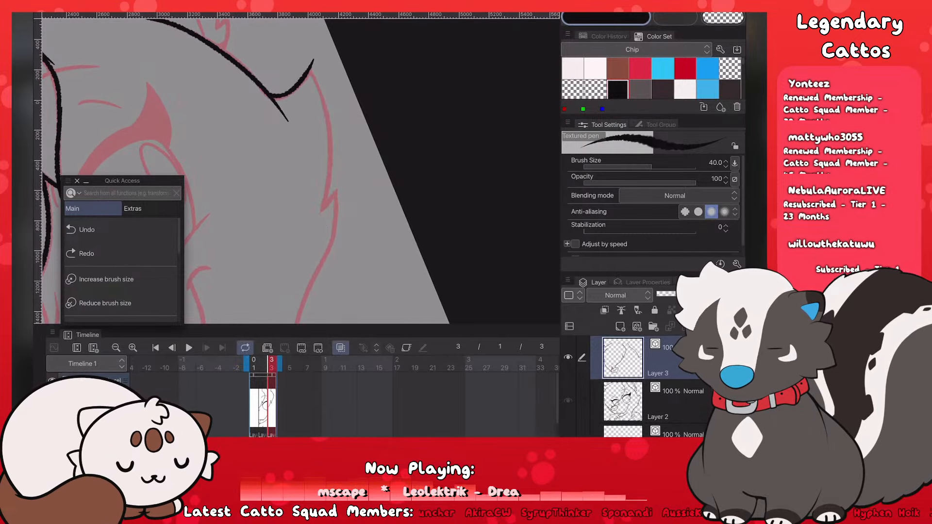
Step: Move the Quick Access palette lower and ink the cheek's outer edge from the tuft's tip down to the fur notch
left_click_drag(122, 181, 112, 212)
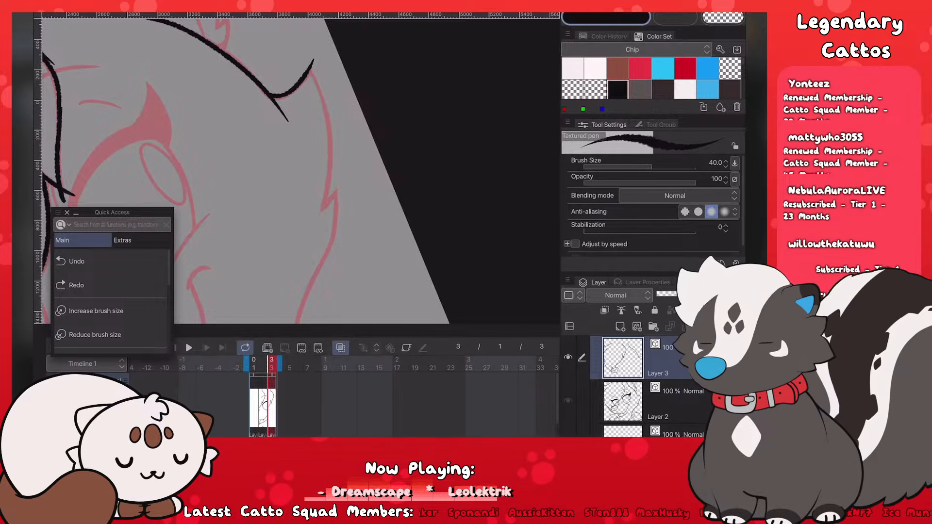
left_click_drag(312, 60, 322, 224)
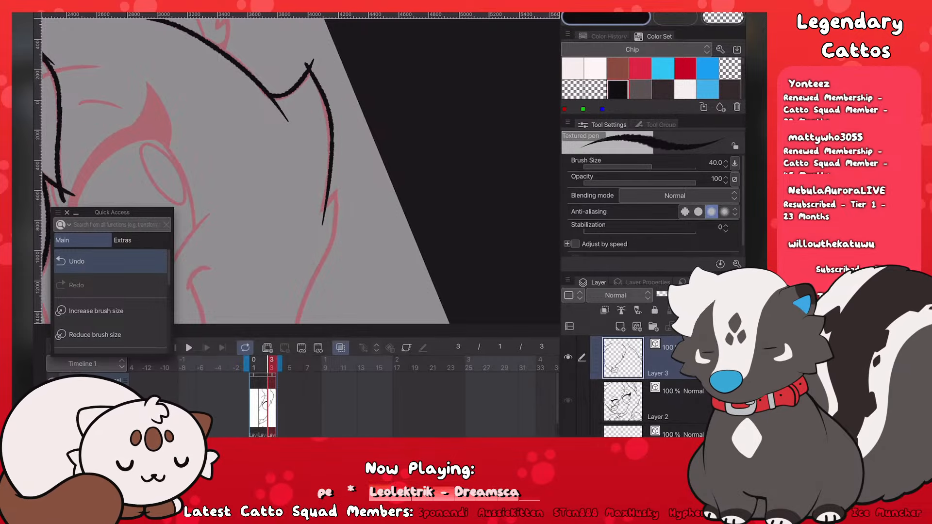
key("ctrl+z")
left_click_drag(305, 65, 322, 245)
left_click(77, 261)
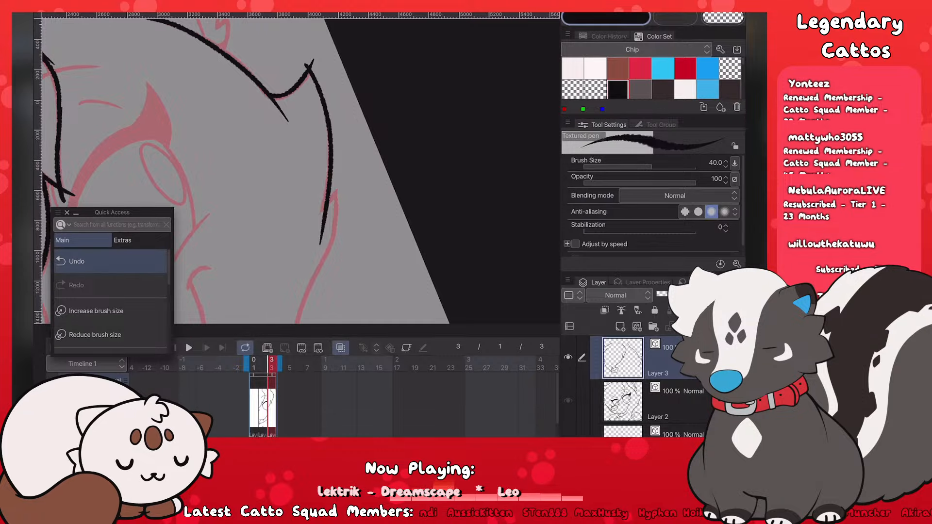
mouse_move(308, 63)
left_mouse_down()
mouse_move(330, 167)
mouse_move(318, 225)
left_mouse_up()
left_click(77, 261)
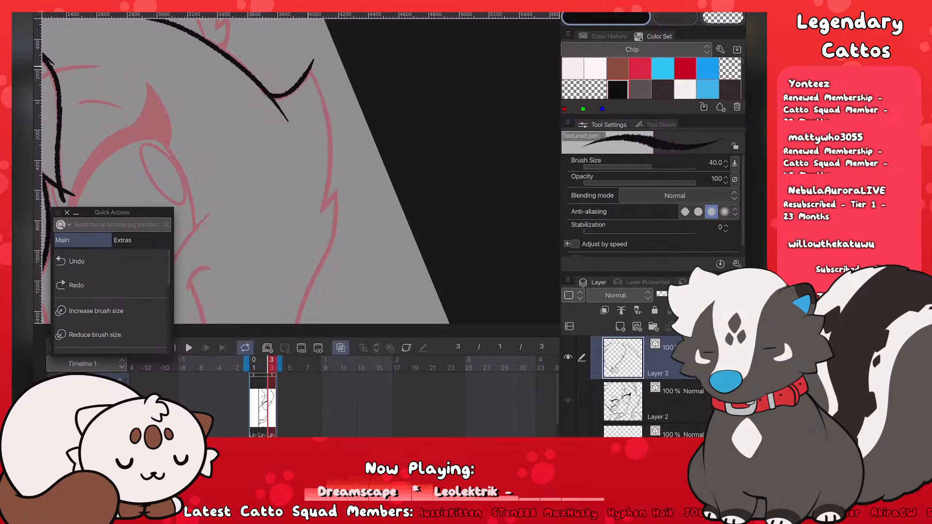
left_click_drag(310, 62, 313, 248)
scroll(301, 170, "down", 4)
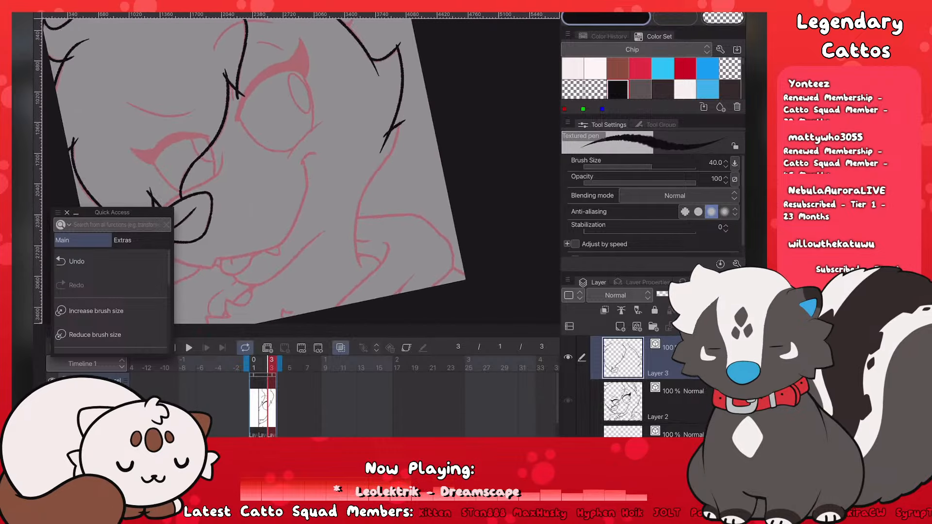
Step: Ink the lower part of the neck contour, curving down past the shoulder line
scroll(301, 170, "up", 3)
scroll(301, 170, "down", 4)
scroll(437, 185, "up", 3)
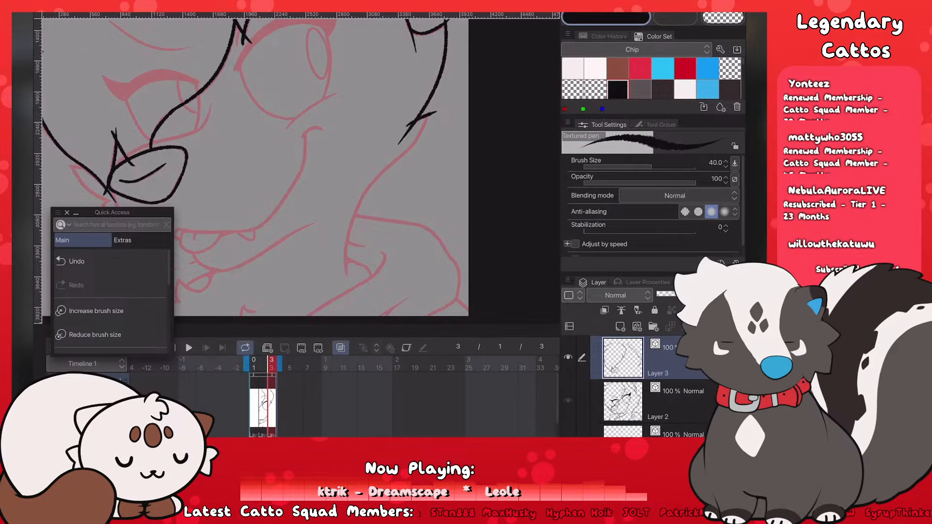
left_click_drag(377, 182, 347, 278)
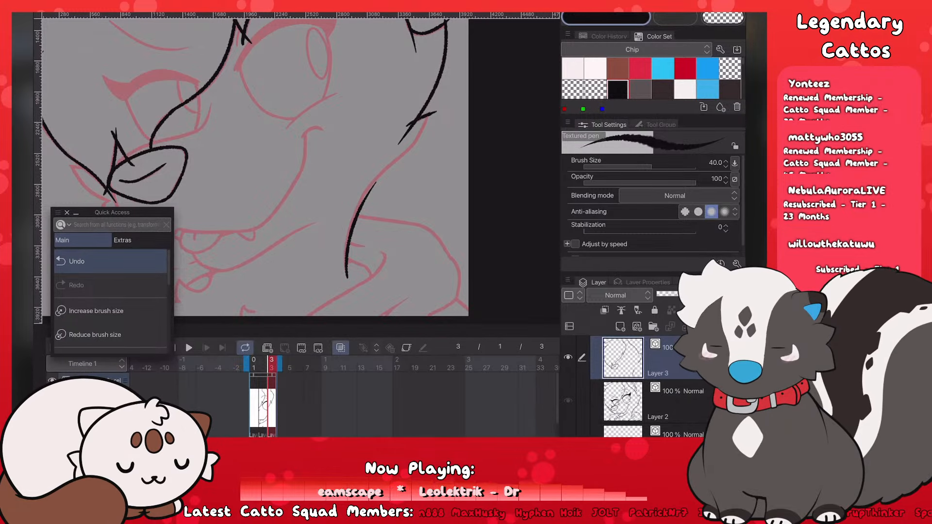
left_click(78, 261)
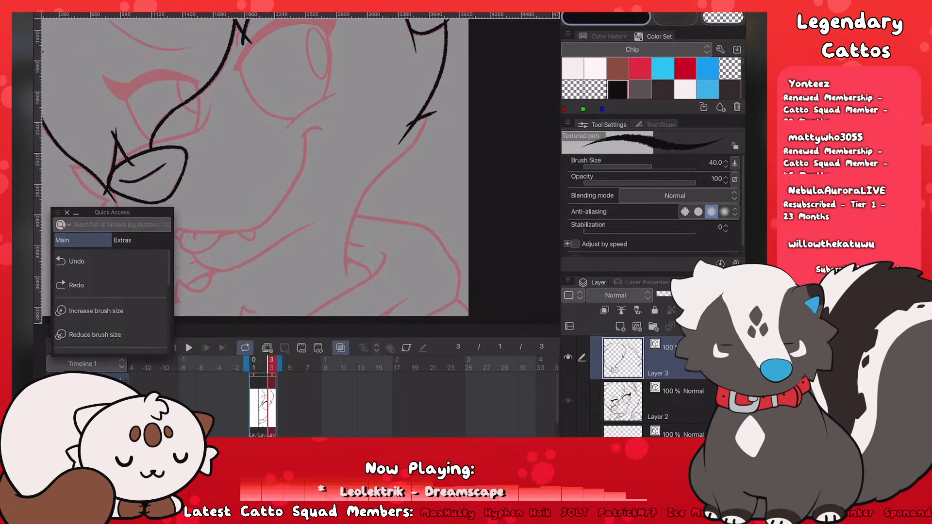
mouse_move(386, 170)
left_mouse_down()
mouse_move(347, 278)
mouse_move(363, 195)
mouse_move(441, 89)
left_mouse_up()
key("ctrl+z")
left_click(78, 261)
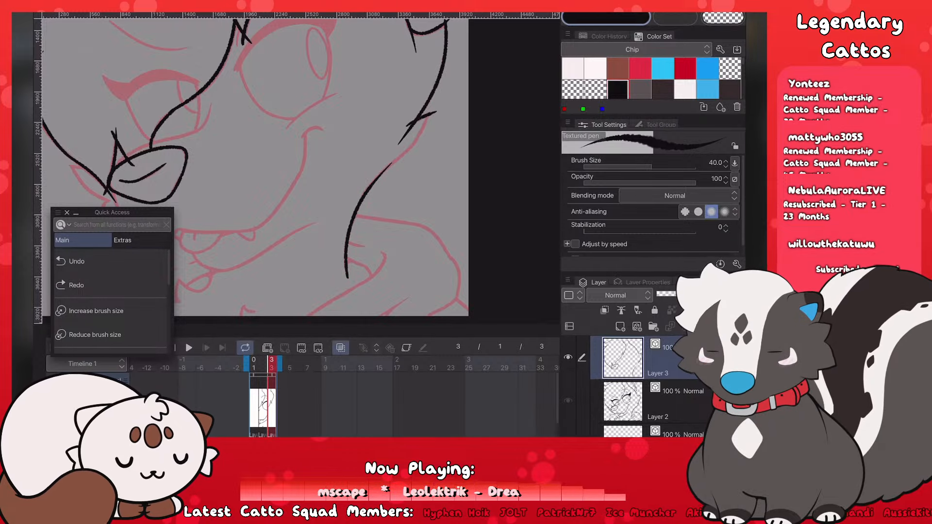
Step: Connect the neck contour to the cheek's fur notch with a line following the sketch
left_click_drag(377, 176, 422, 118)
left_click(78, 261)
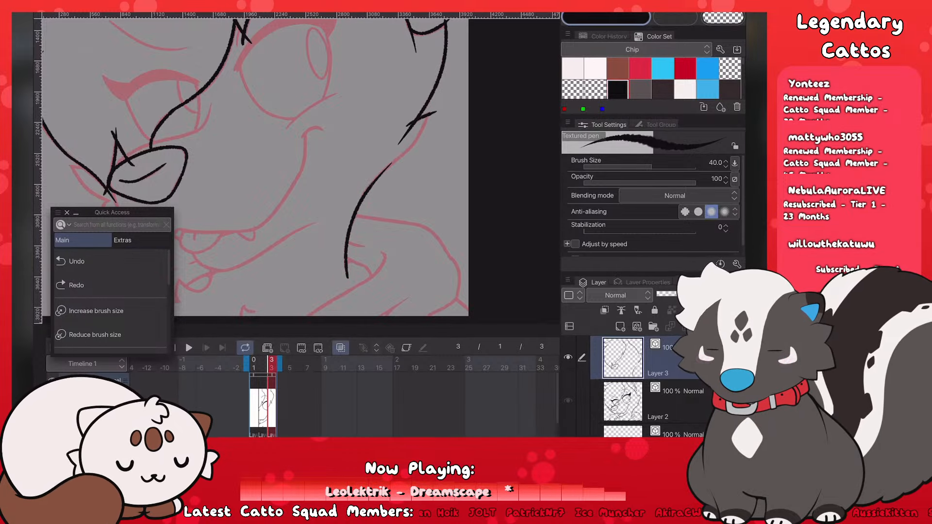
left_click_drag(378, 178, 440, 90)
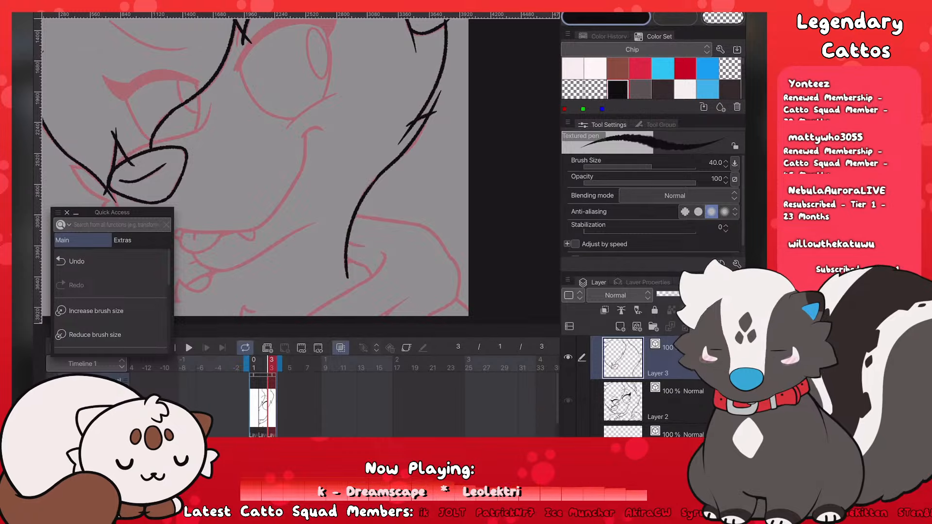
scroll(301, 170, "up", 3)
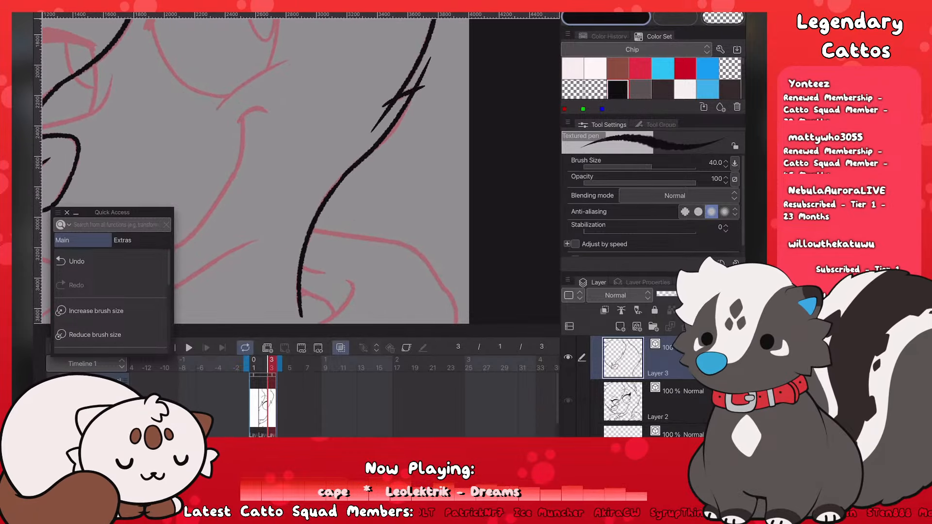
scroll(253, 169, "down", 2)
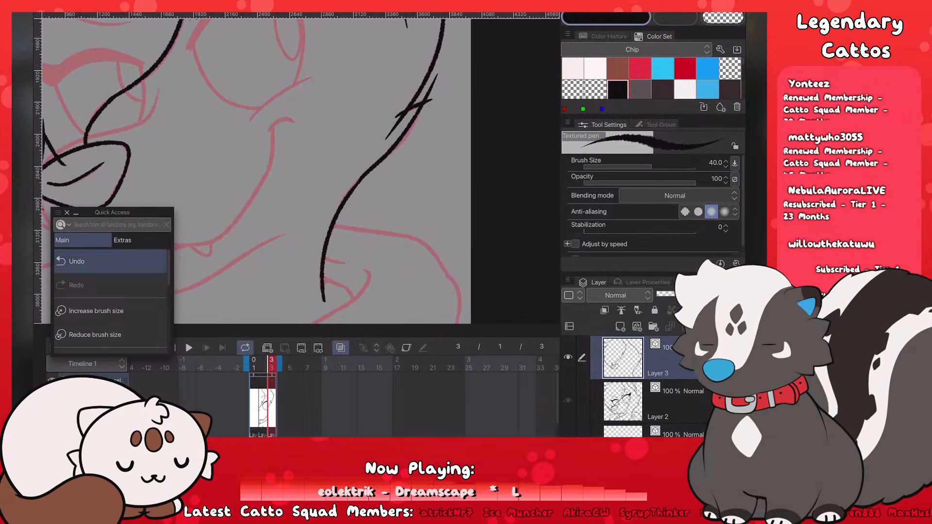
left_click(78, 262)
left_click_drag(421, 106, 374, 167)
key("ctrl+z")
key("ctrl+z")
key("ctrl+z")
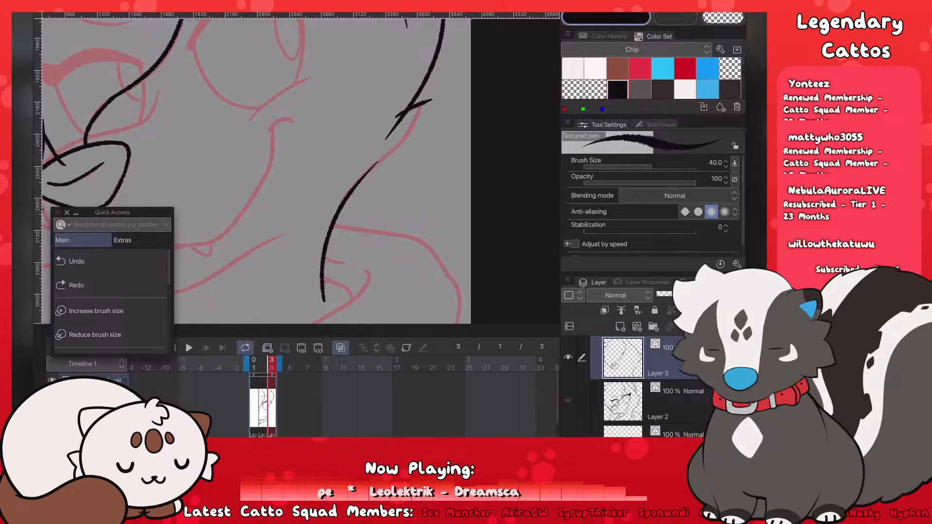
left_click_drag(423, 99, 364, 174)
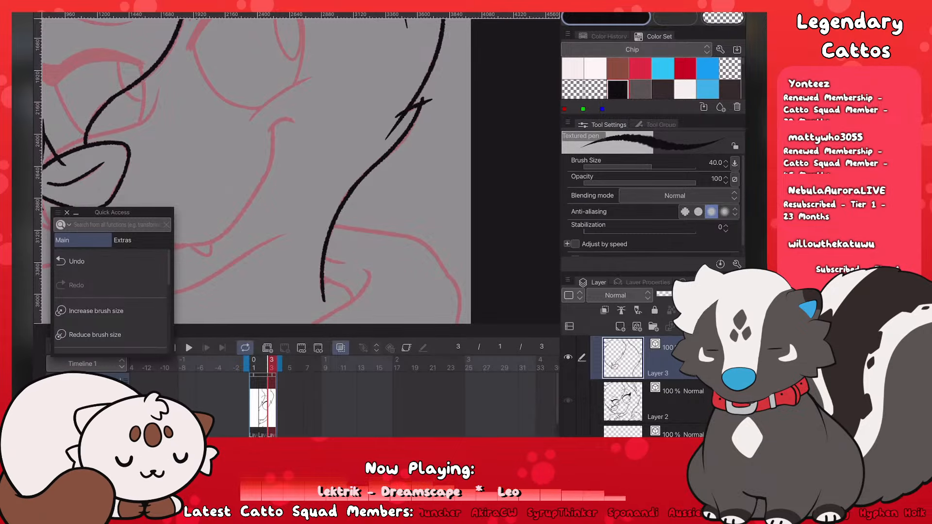
Step: Ink the ear's outer edge from the canvas border down to the first fur notch, including the notch's short stroke
scroll(297, 170, "down", 5)
scroll(297, 170, "up", 1)
scroll(297, 170, "down", 1)
scroll(297, 169, "up", 5)
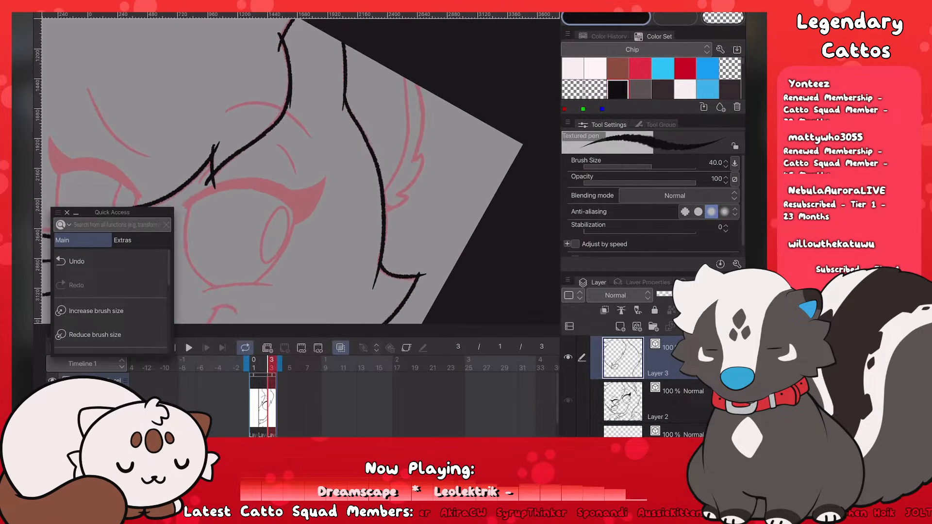
left_click_drag(415, 100, 414, 184)
left_click(111, 262)
left_click_drag(416, 101, 415, 183)
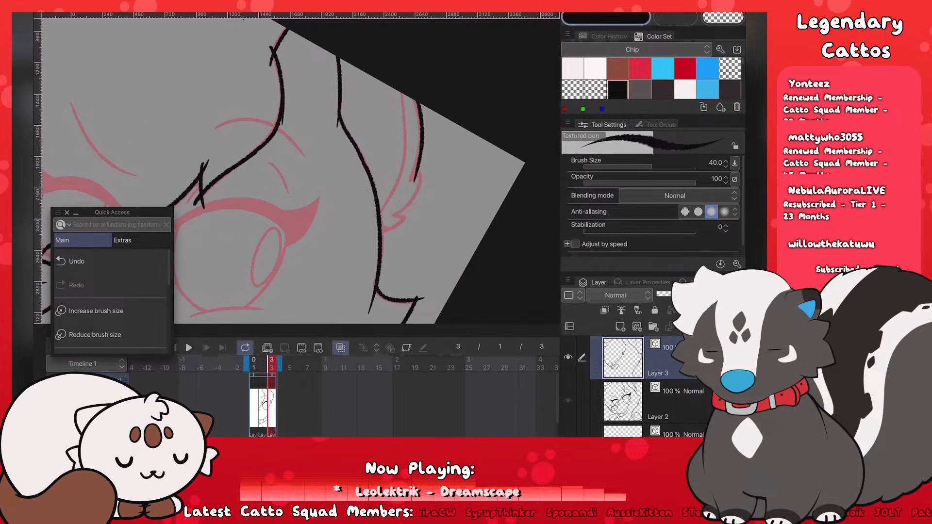
left_click(111, 261)
mouse_move(416, 100)
left_mouse_down()
mouse_move(411, 178)
mouse_move(426, 169)
left_mouse_up()
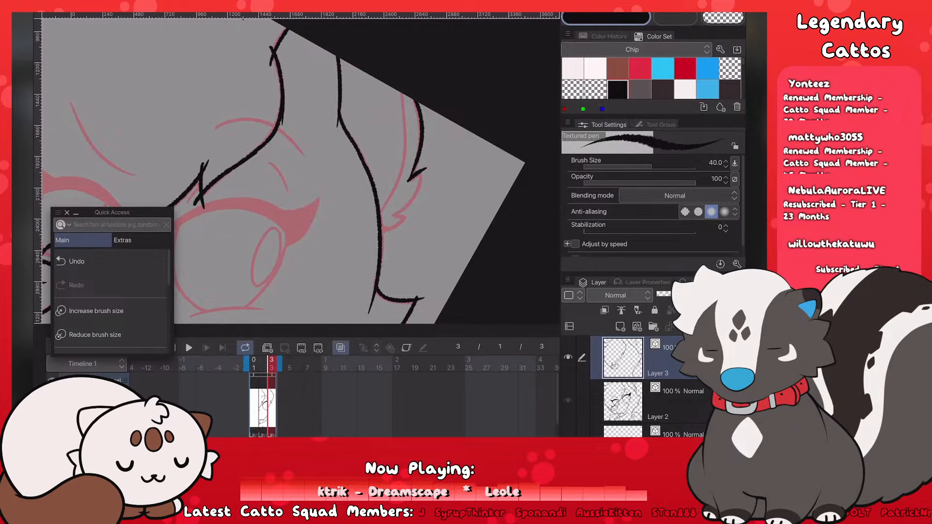
Step: Ink the ear's remaining fur tufts from the first notch down to where they meet the head contour
scroll(297, 170, "down", 2)
scroll(297, 170, "up", 2)
scroll(297, 170, "down", 2)
scroll(426, 175, "up", 2)
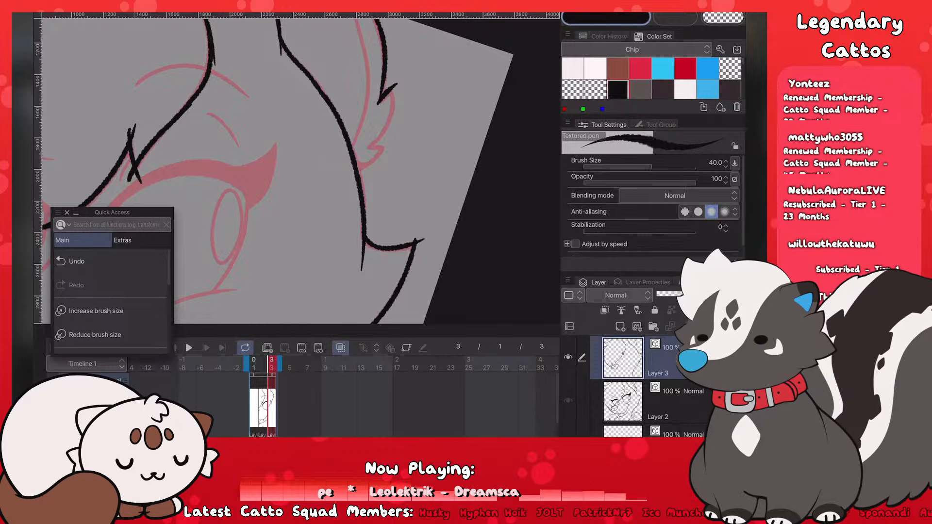
mouse_move(391, 88)
left_mouse_down()
mouse_move(361, 151)
mouse_move(389, 151)
mouse_move(358, 169)
left_mouse_up()
left_click(76, 261)
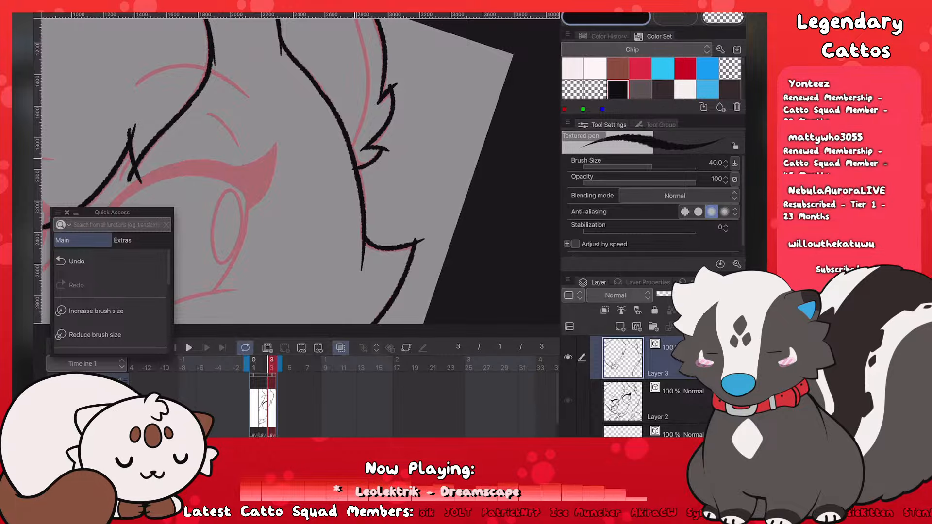
Step: Reduce the brush size to 35 and ink the ear's inner line from the canvas border down to the head contour
scroll(301, 170, "down", 3)
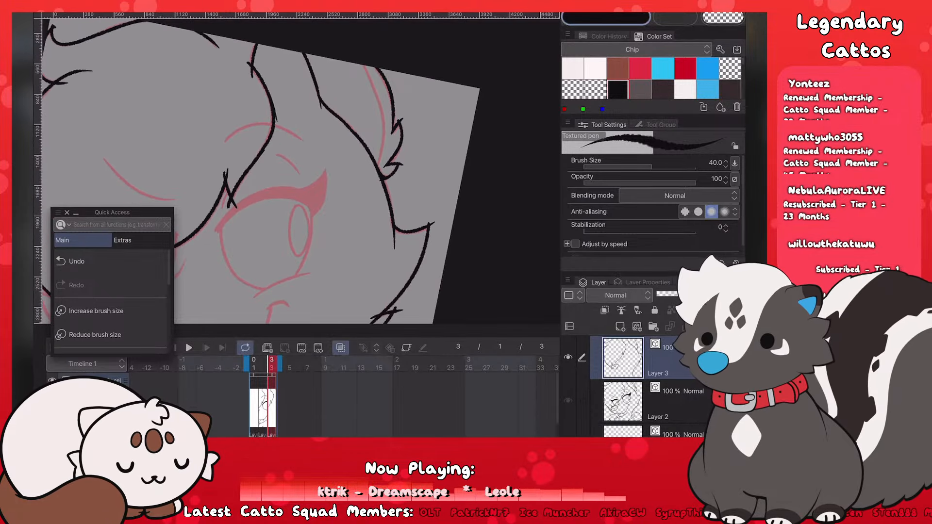
scroll(301, 170, "up", 2)
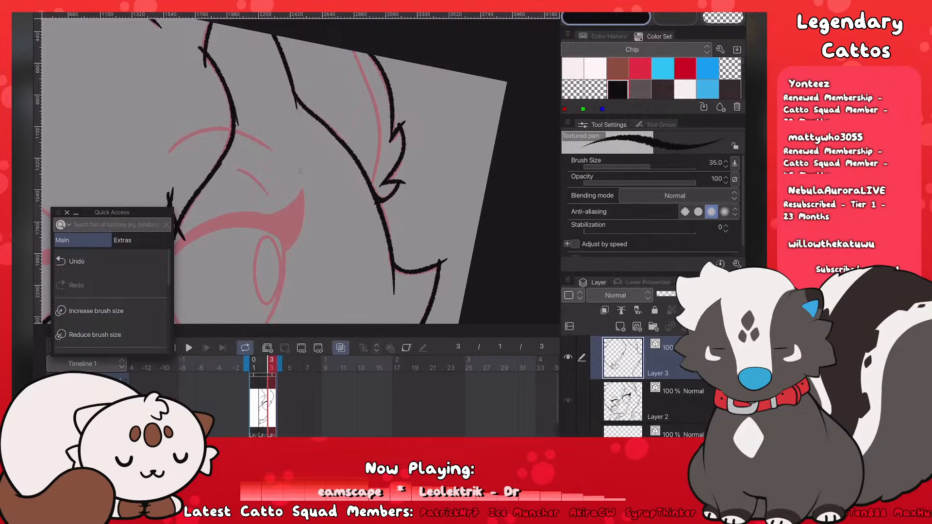
mouse_move(352, 50)
left_mouse_down()
mouse_move(380, 124)
mouse_move(381, 184)
left_mouse_up()
scroll(301, 170, "down", 5)
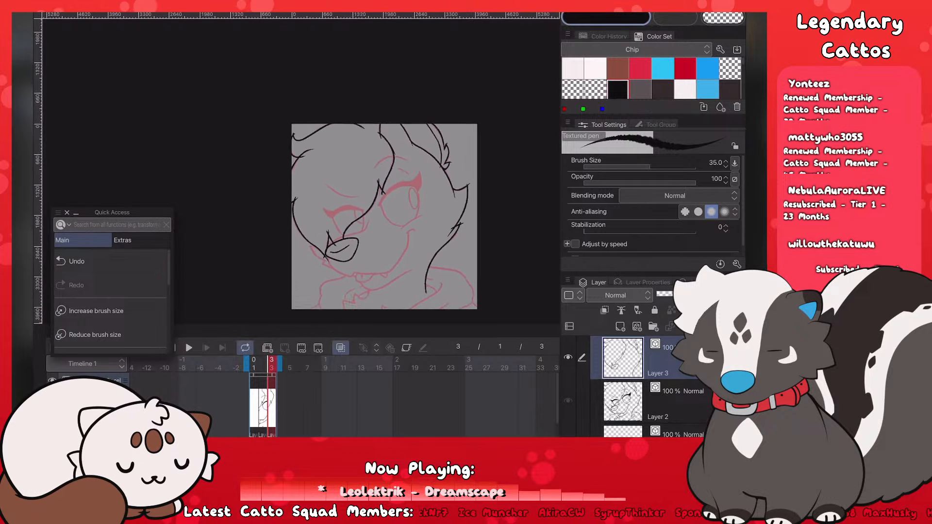
scroll(301, 170, "up", 2)
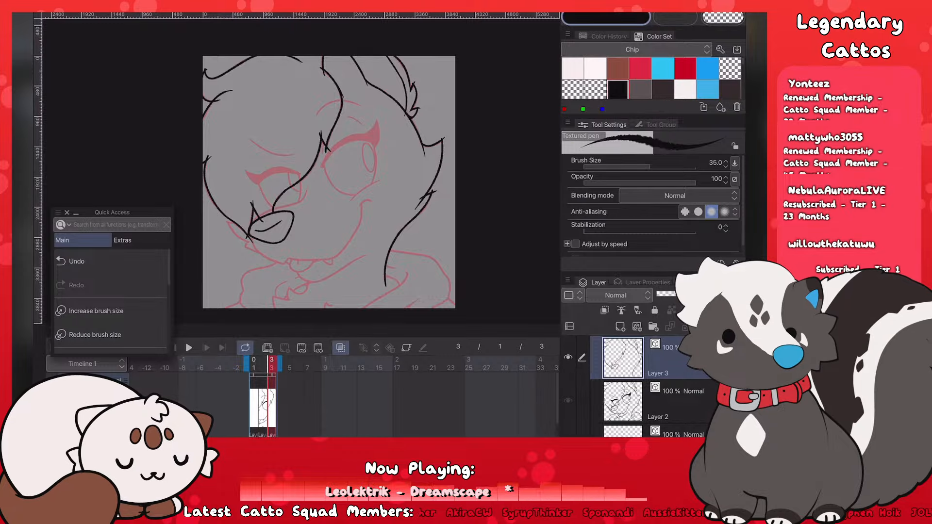
Step: Restore the brush size to 40 and ink the muzzle line along the nose's upper edge, extending it under the half-closed eye
left_click(96, 310)
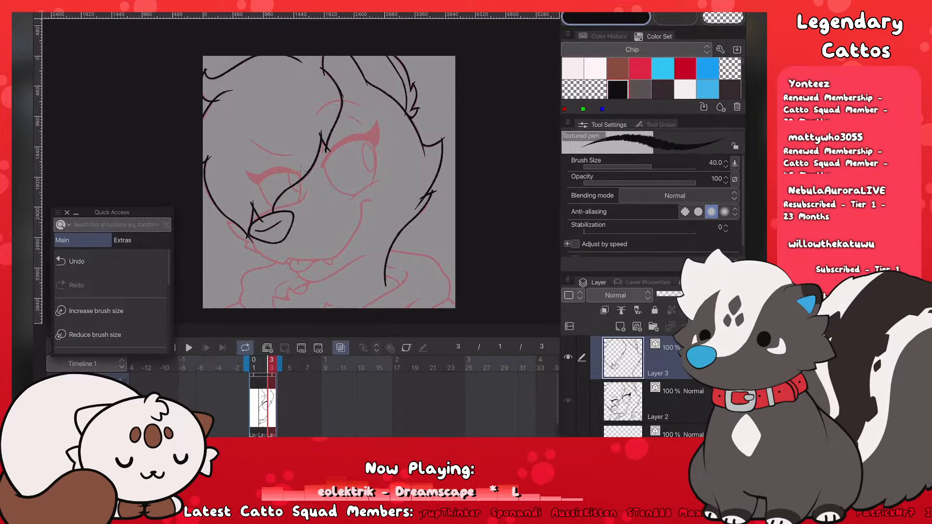
scroll(300, 171, "up", 5)
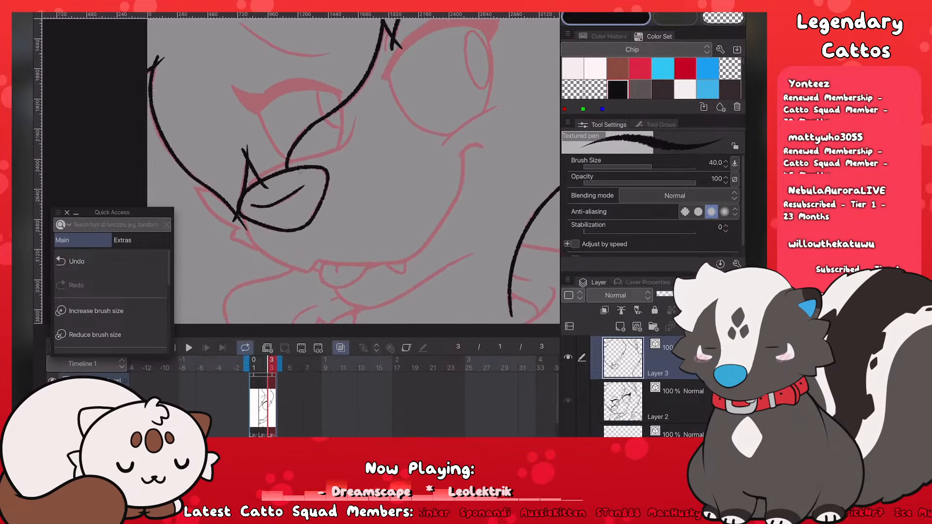
left_click_drag(300, 170, 252, 209)
key("ctrl+z")
left_click_drag(311, 168, 250, 211)
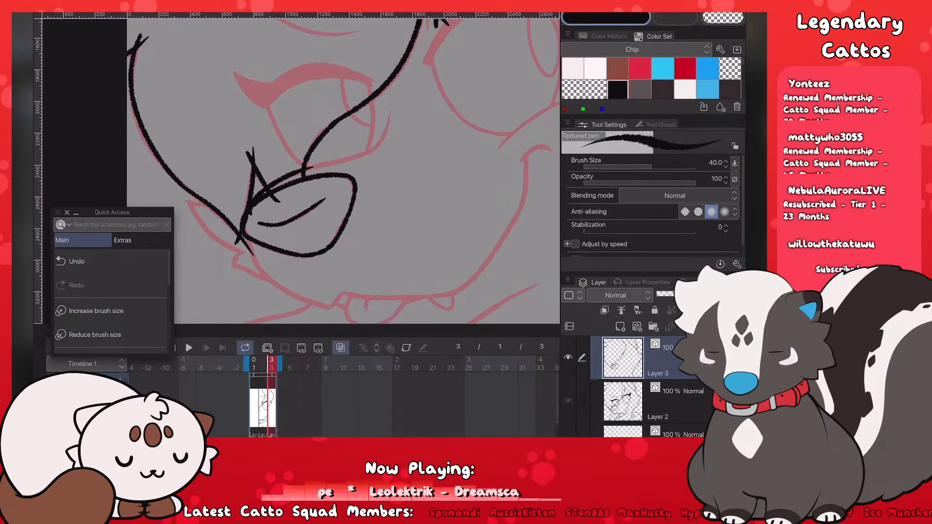
left_click_drag(305, 170, 365, 149)
key("ctrl+z")
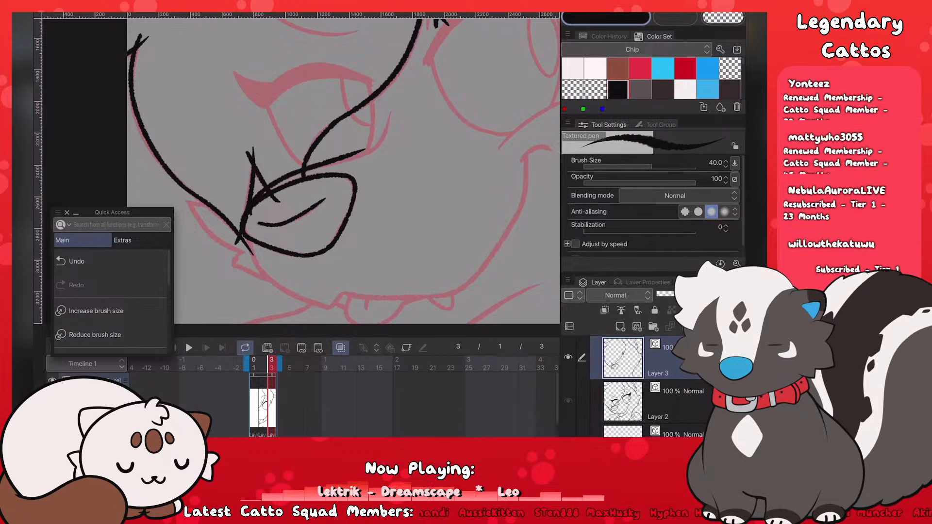
Step: Ink the upward curl that ends the muzzle line beneath the half-closed eye
left_click(202, 156)
left_click(202, 165)
left_click(209, 281)
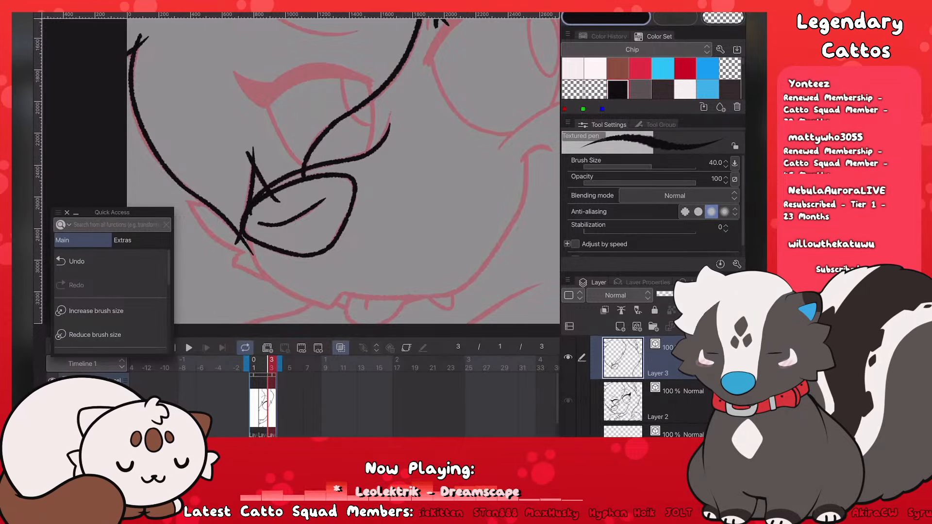
key("ctrl+z")
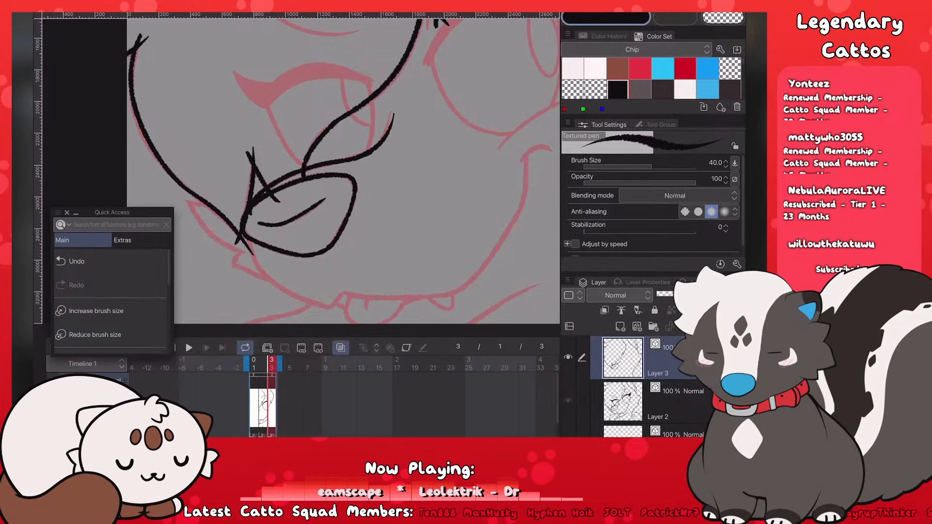
key("ctrl+z")
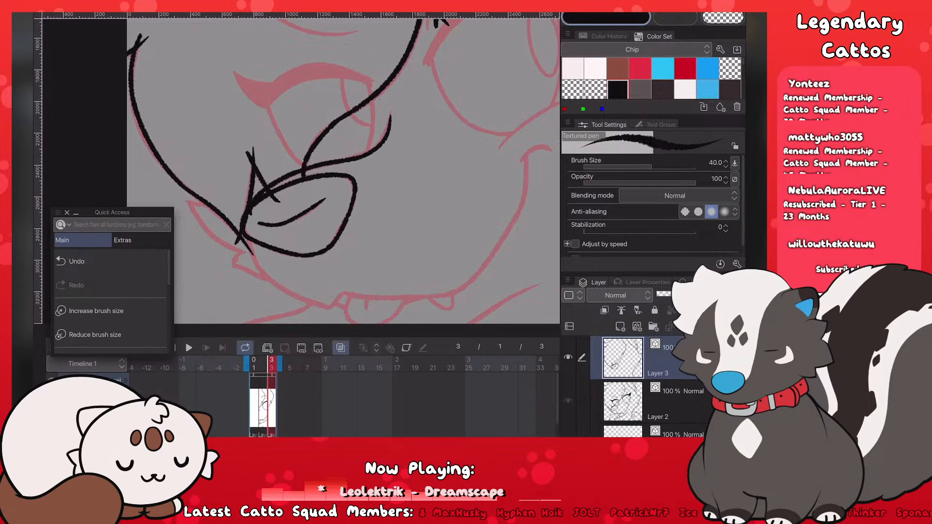
Step: Ink the front of the muzzle from the nose down to the lip notch, then the front part of the mouth line
scroll(375, 132, "down", 5)
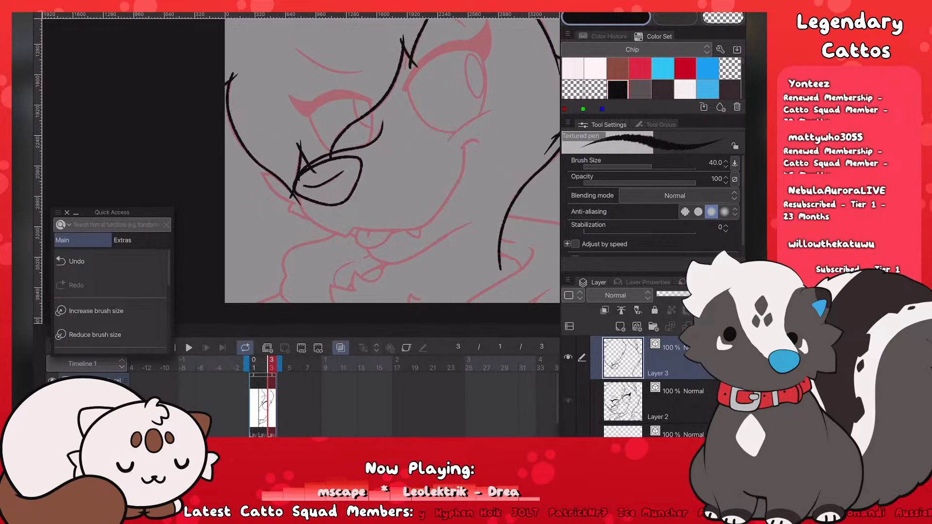
scroll(412, 229, "up", 3)
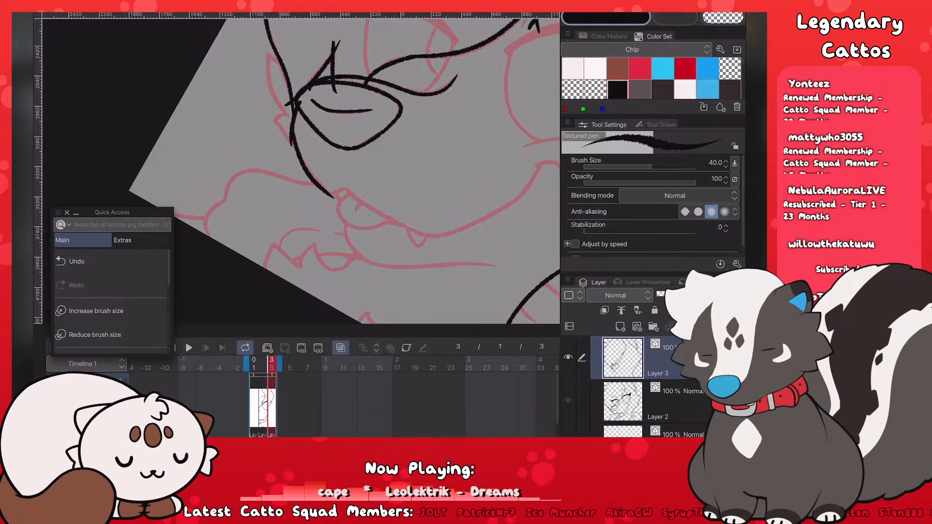
scroll(301, 171, "down", 4)
scroll(388, 194, "up", 4)
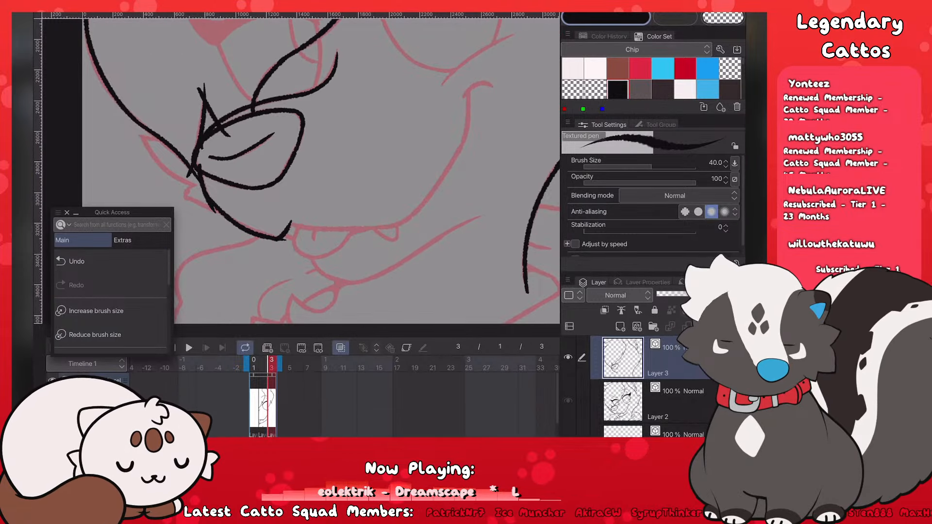
left_click_drag(284, 222, 406, 226)
scroll(340, 194, "down", 3)
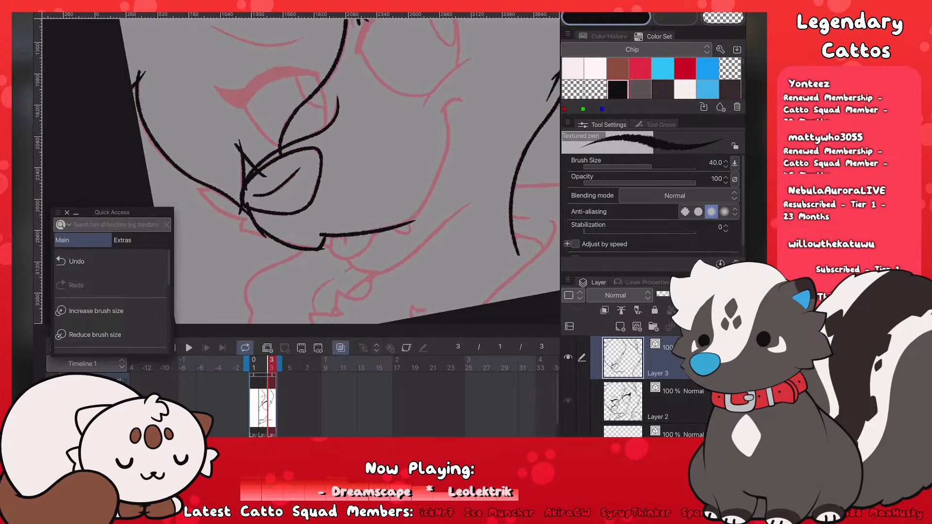
Step: Extend the mouth line up along the cheek and finish it with the curled mouth corner
scroll(340, 195, "up", 2)
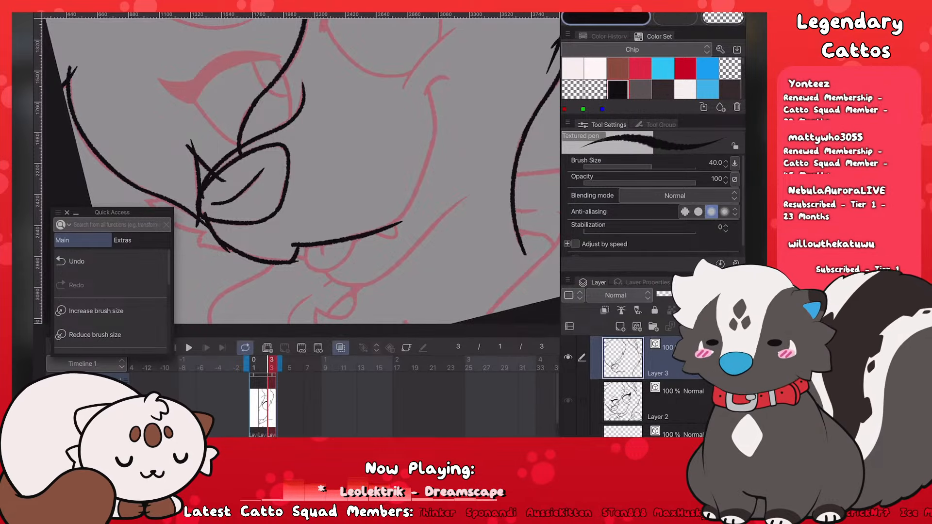
key("ctrl+s")
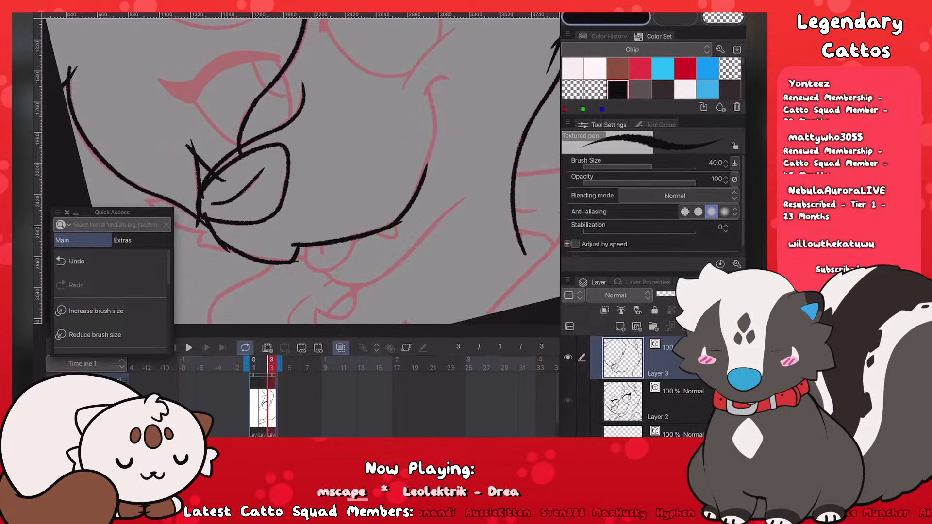
left_click(111, 261)
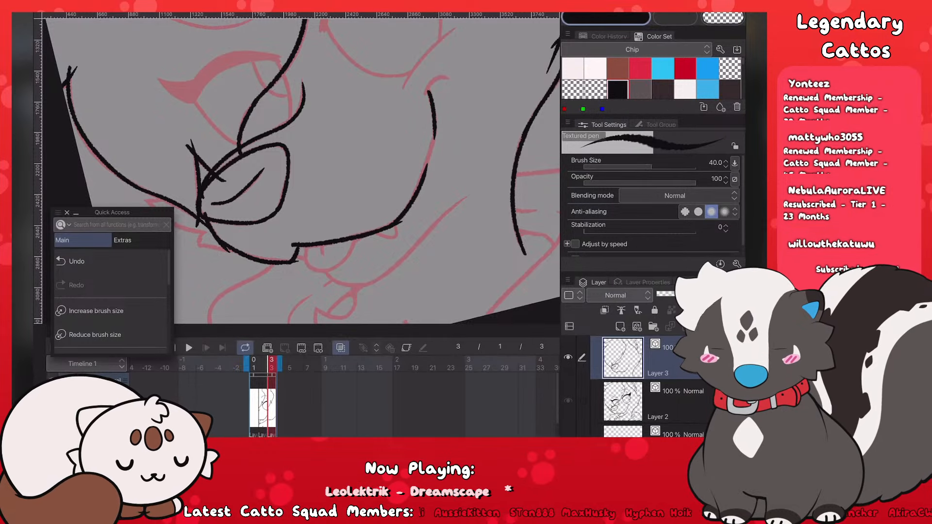
left_click(111, 261)
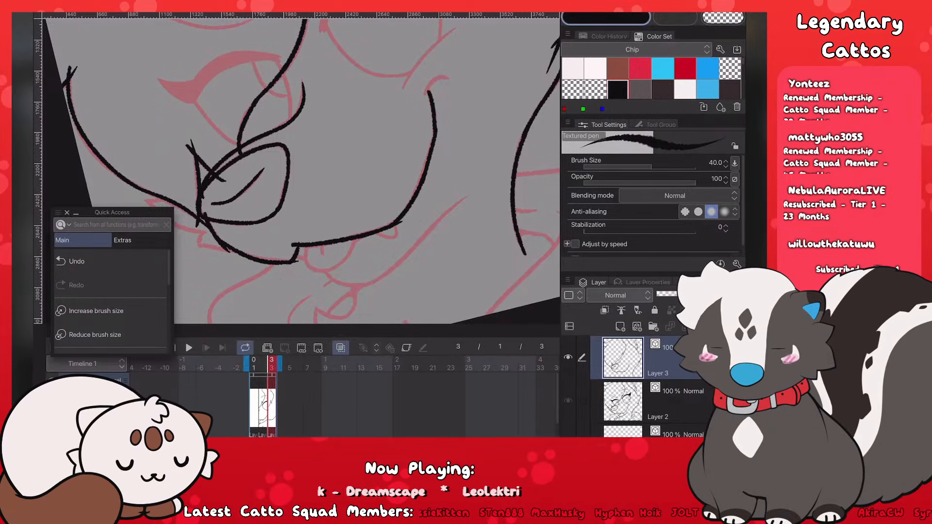
key("ctrl+z")
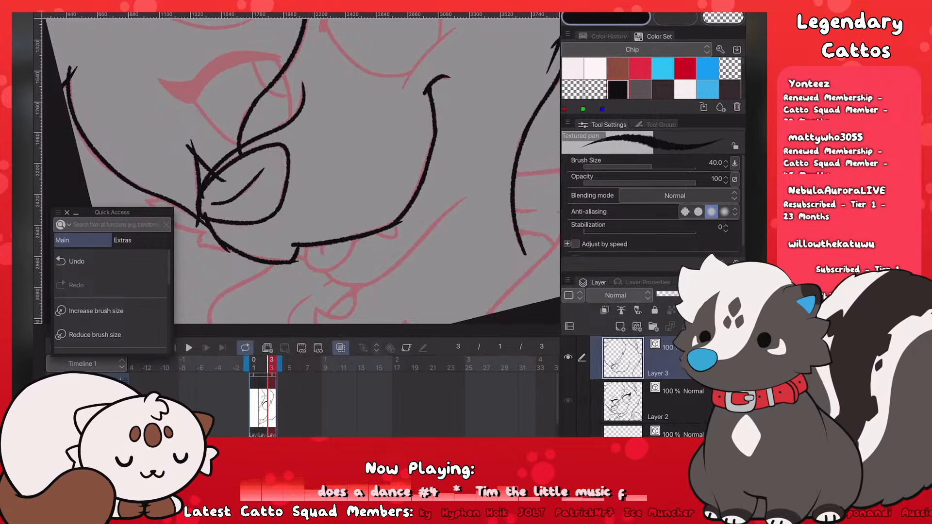
Step: Clean the overshooting stroke end off the mouth line's lower bend using the transparent colour, and return to black
scroll(301, 170, "down", 3)
scroll(301, 170, "up", 5)
key("c")
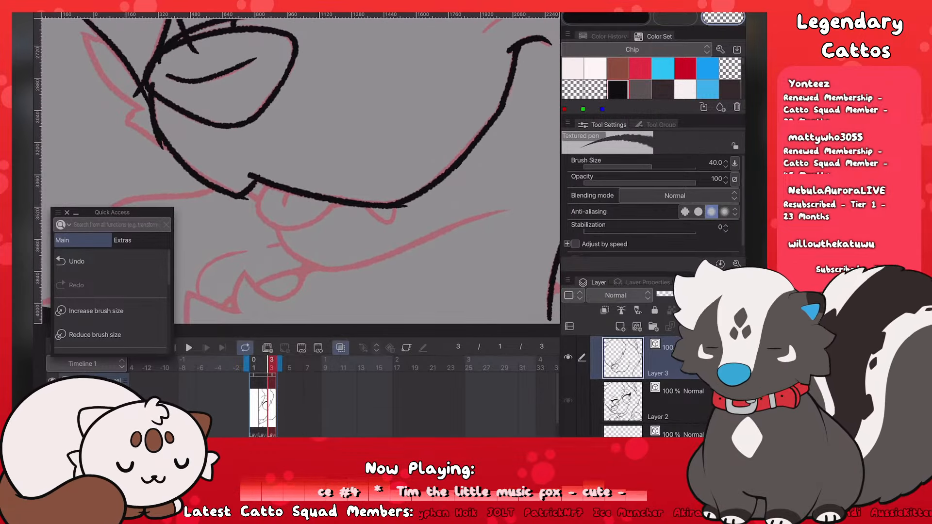
key("c")
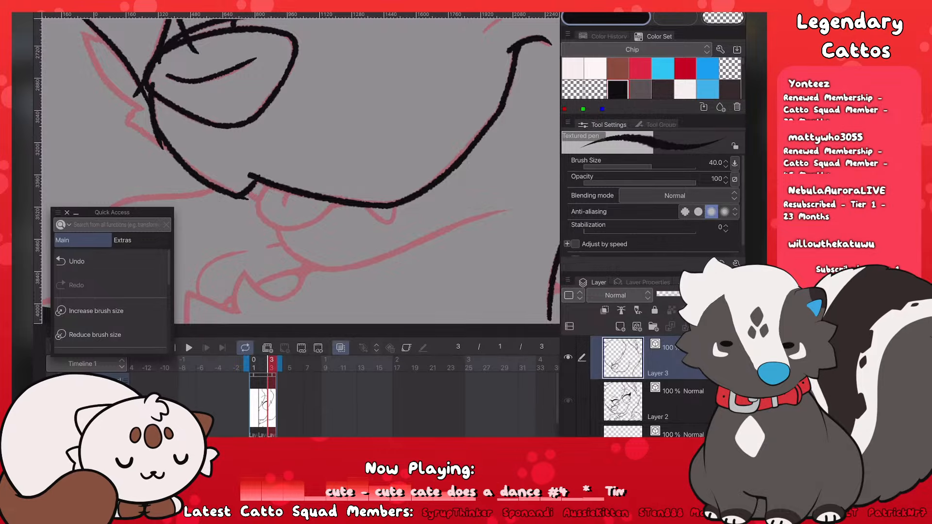
Step: Reduce the brush size to 35 and ink the small pointed fang hanging from the mouth line's lower bend
key("bracketleft")
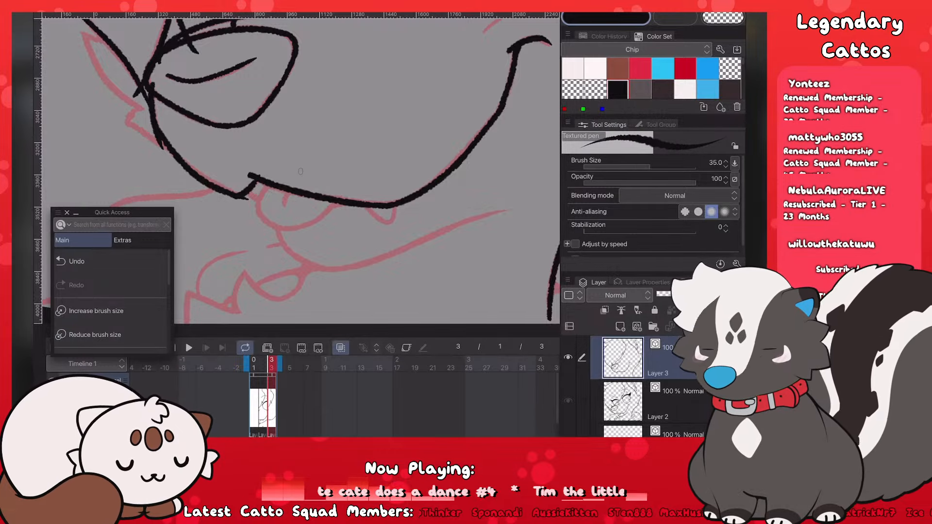
left_click_drag(363, 200, 374, 212)
key("ctrl+z")
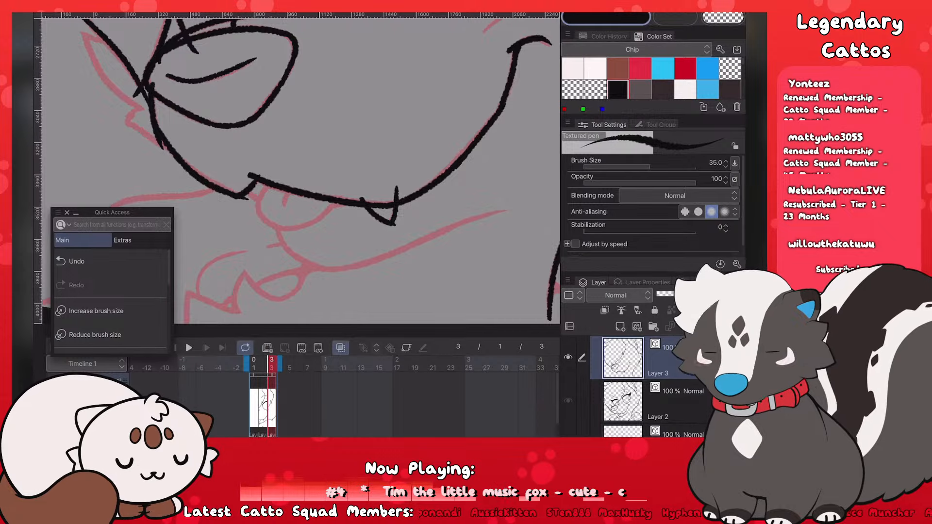
Step: Restore the brush size to 40 and ink the rounded tongue below the front of the mouth line
key("bracketright")
left_click_drag(279, 180, 269, 219)
key("ctrl+z")
key("ctrl+z")
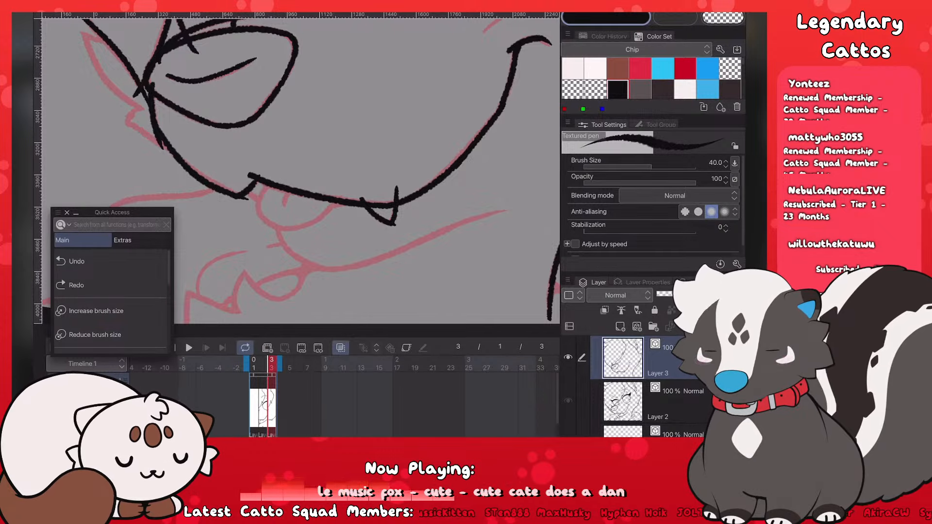
mouse_move(277, 181)
left_mouse_down()
mouse_move(264, 219)
mouse_move(309, 228)
left_mouse_up()
key("ctrl+z")
key("ctrl+y")
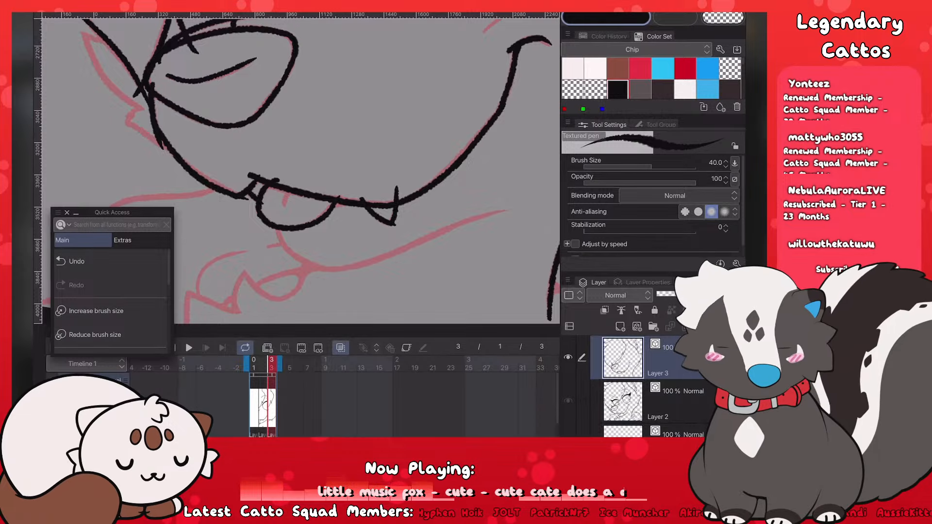
Step: Ink the lower jaw line from beneath the tongue around the chin and up to its tapered end
left_click_drag(274, 224, 336, 272)
key("ctrl+z")
mouse_move(273, 222)
left_mouse_down()
mouse_move(334, 270)
mouse_move(529, 164)
left_mouse_up()
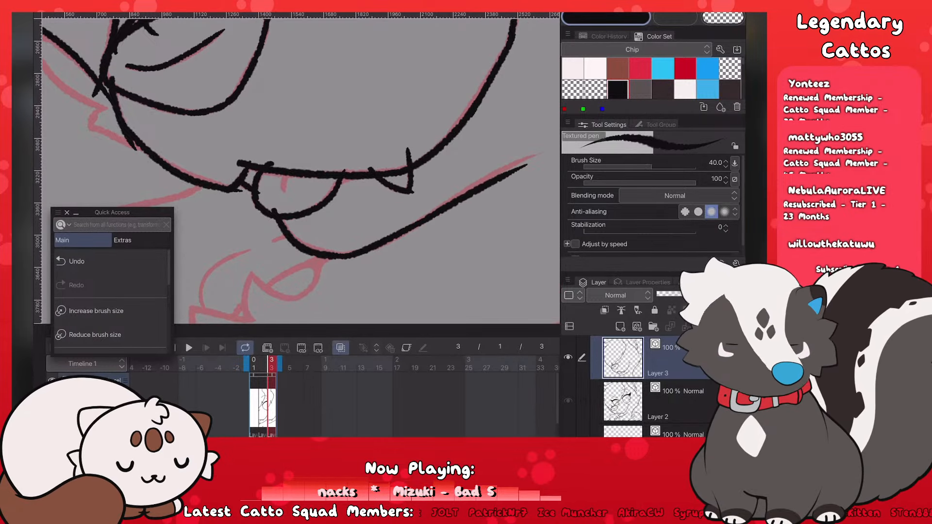
key("ctrl+z")
left_click_drag(443, 210, 551, 155)
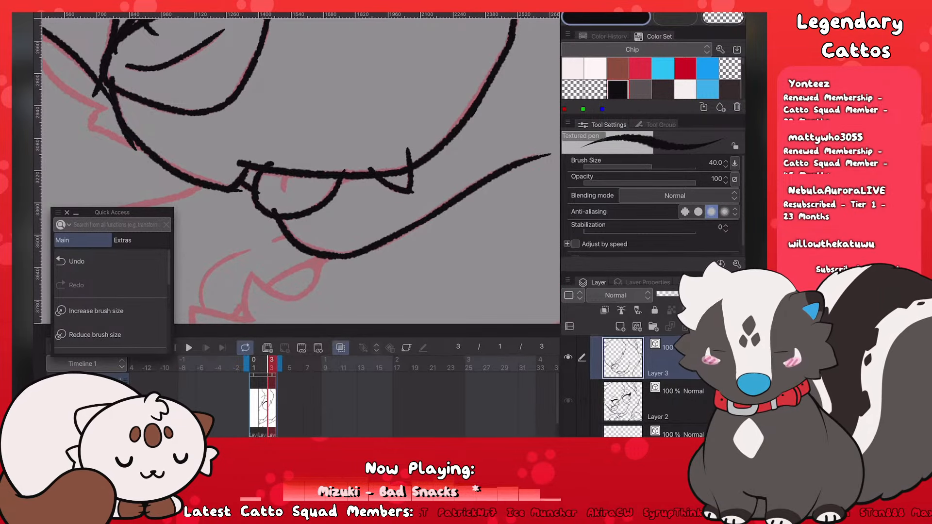
Step: Reduce the brush size to 35 and ink the short crease on the tongue just under the mouth line
key("bracketleft")
left_click_drag(283, 174, 284, 190)
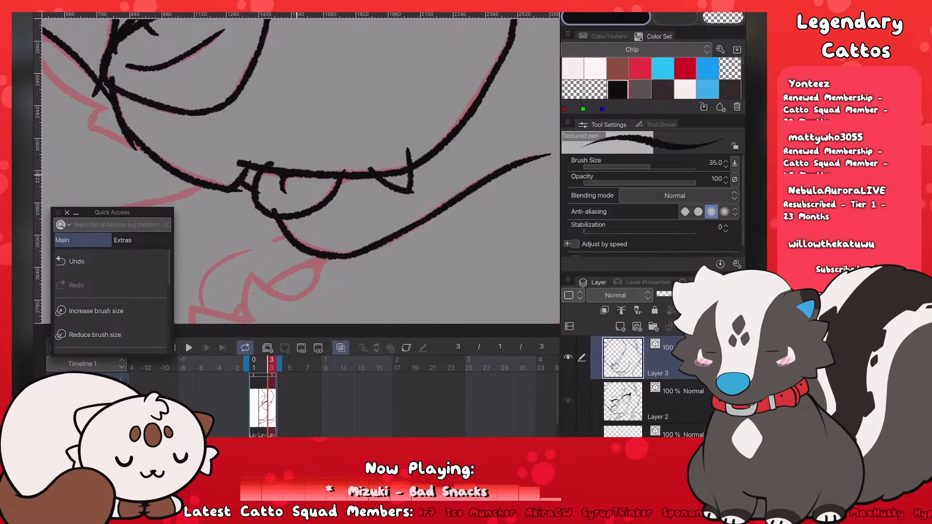
scroll(301, 170, "down", 7)
scroll(301, 170, "up", 2)
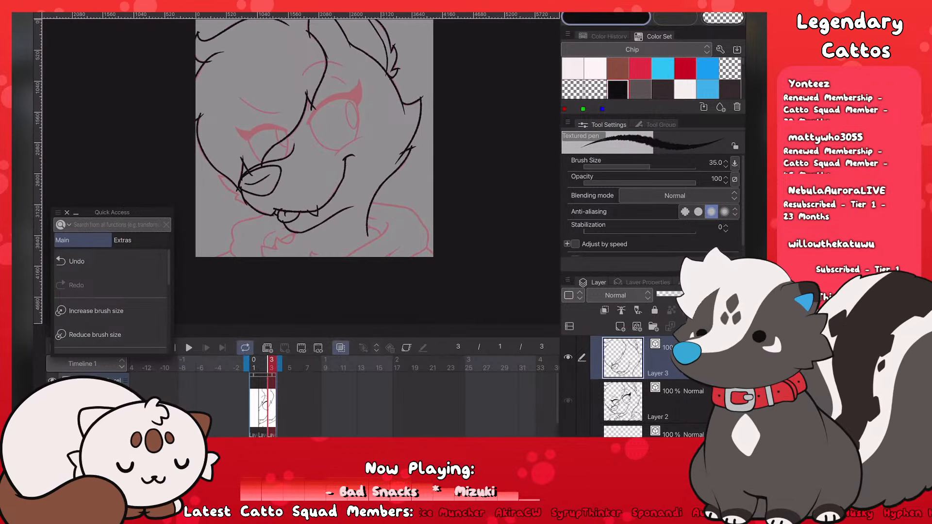
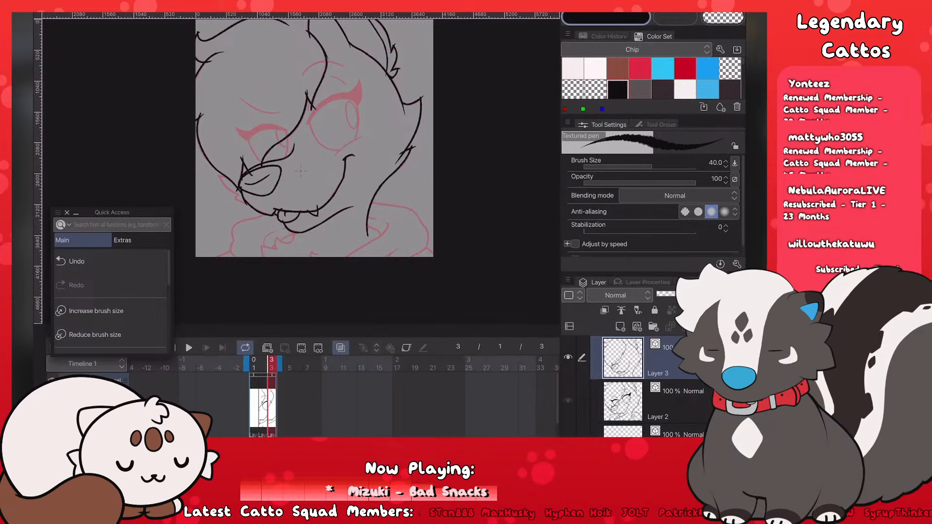
Step: Erase the crossing stroke ends at the zigzag notch beside the open eye and switch back to the pen
scroll(301, 170, "up", 5)
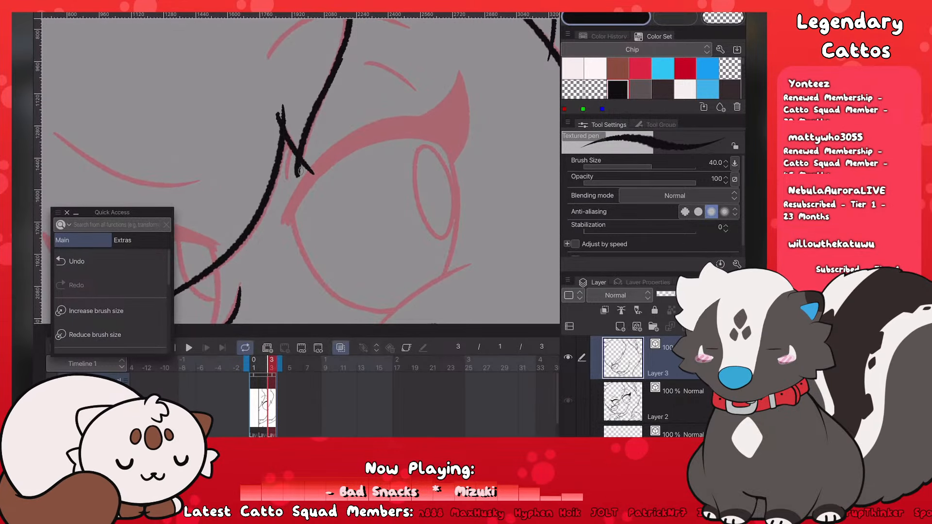
key("e")
left_click_drag(290, 178, 282, 111)
key("p")
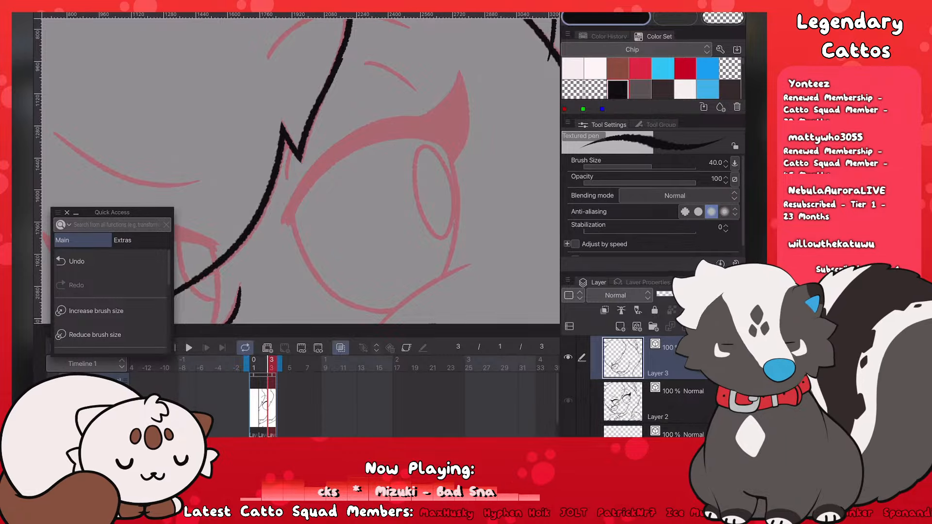
Step: Ink the upper edge of the open eye's lash line from the inner corner to the base of the outer wing
left_click_drag(282, 224, 420, 124)
key("ctrl+z")
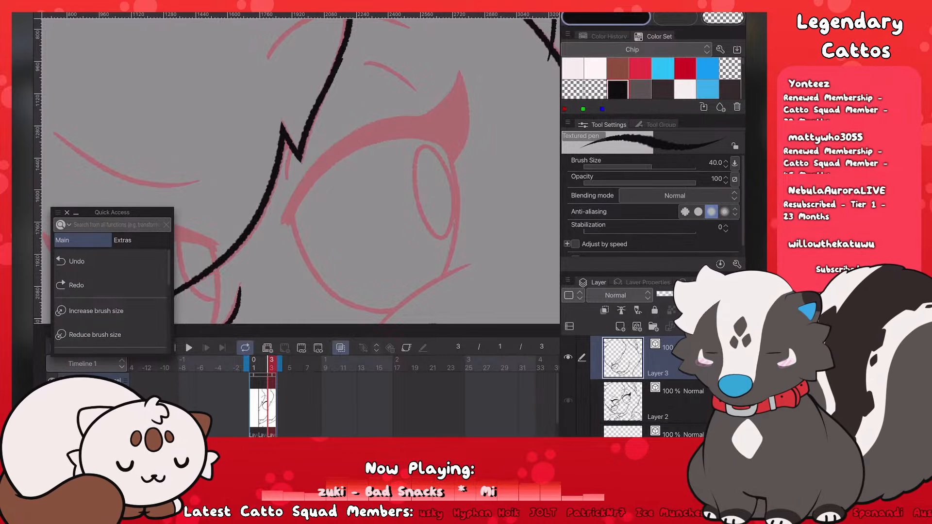
left_click_drag(281, 223, 420, 125)
key("ctrl+z")
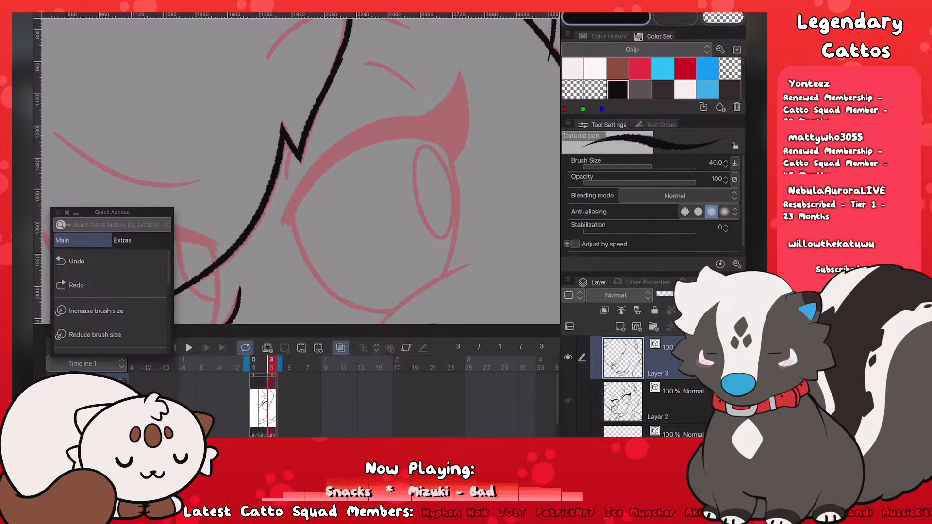
left_click_drag(282, 223, 409, 120)
key("ctrl+z")
left_click_drag(283, 224, 393, 122)
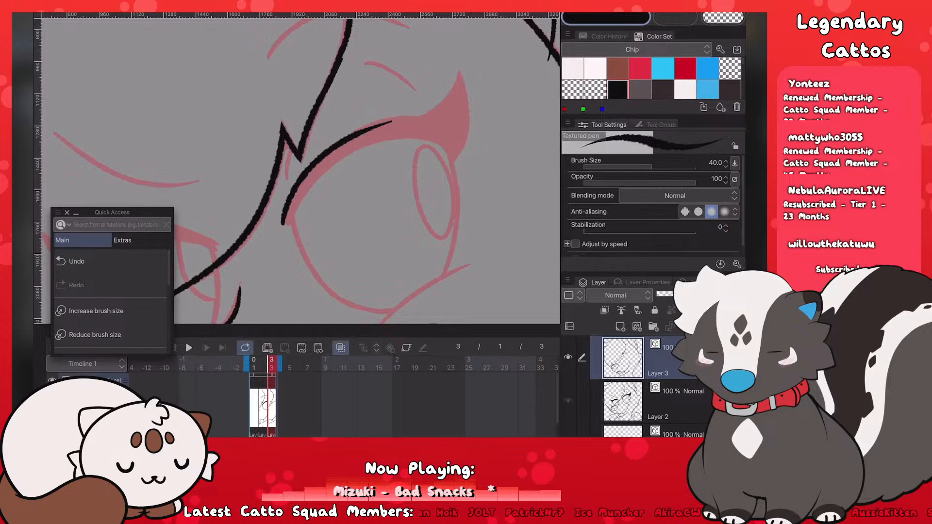
key("ctrl+z")
mouse_move(282, 223)
left_mouse_down()
mouse_move(315, 163)
mouse_move(408, 119)
left_mouse_up()
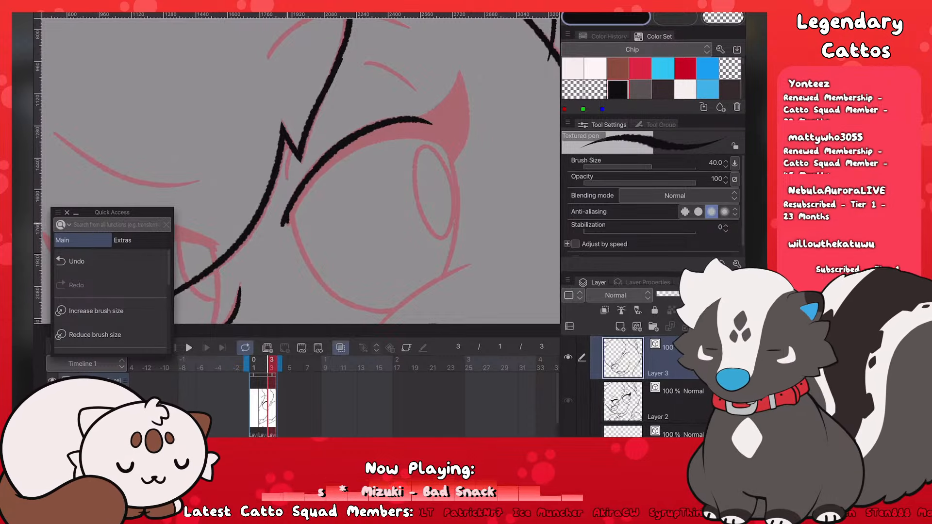
Step: Thicken the open eye's upper lash line with overlapping strokes along its lower edge
mouse_move(287, 226)
left_mouse_down()
mouse_move(330, 168)
mouse_move(378, 129)
left_mouse_up()
left_click_drag(330, 167, 418, 127)
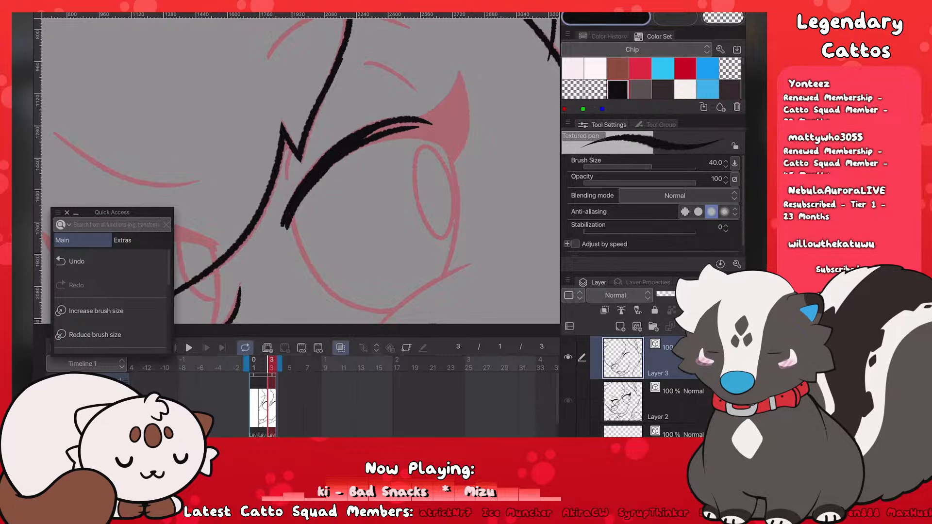
mouse_move(344, 158)
left_mouse_down()
mouse_move(407, 130)
mouse_move(439, 136)
left_mouse_up()
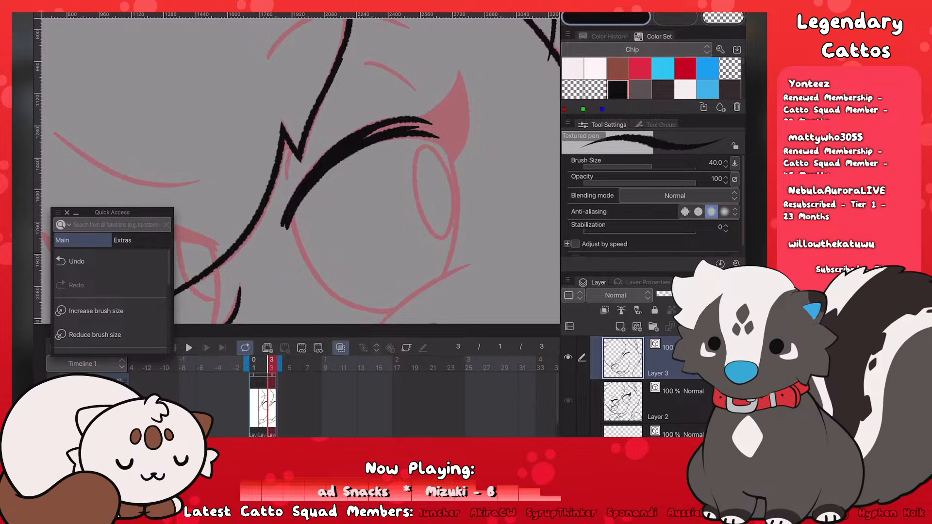
Step: Ink the outline of the open eye's outer lash wing, up to its tip and back down to the eye's edge
scroll(301, 170, "down", 3)
scroll(301, 170, "up", 3)
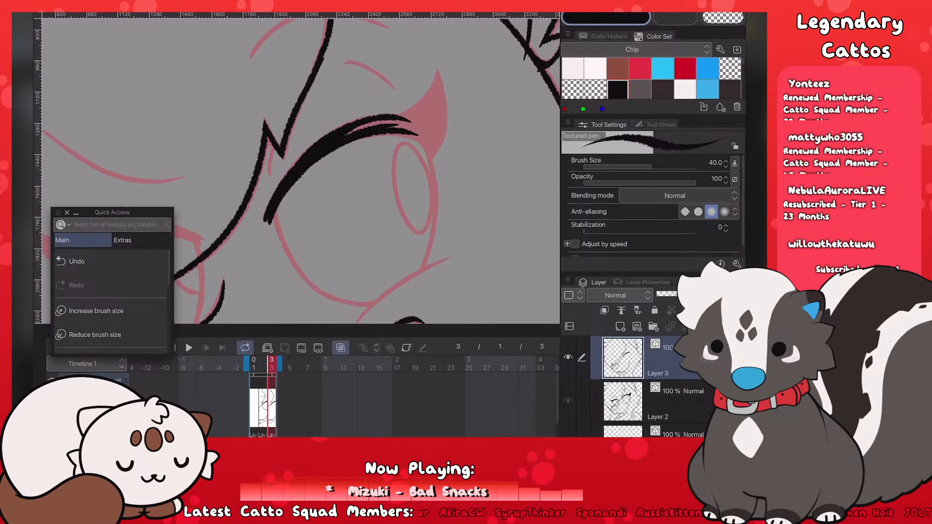
left_click_drag(386, 120, 443, 81)
left_click_drag(394, 116, 436, 81)
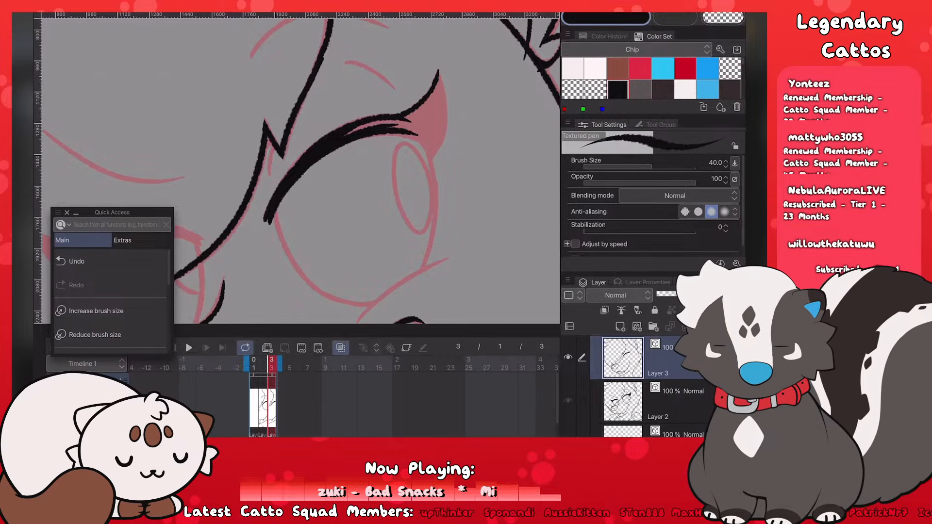
key("ctrl+z")
left_click_drag(445, 122, 431, 162)
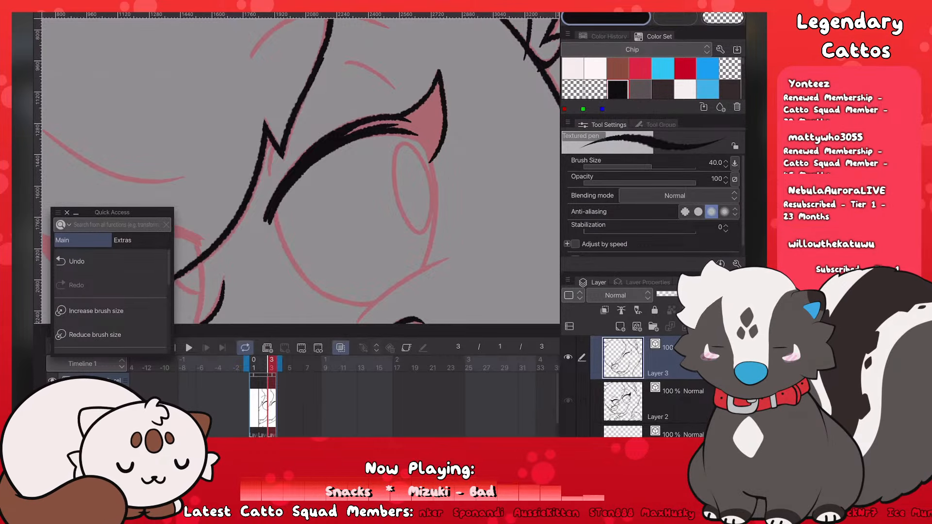
key("ctrl+z")
left_click_drag(445, 119, 432, 153)
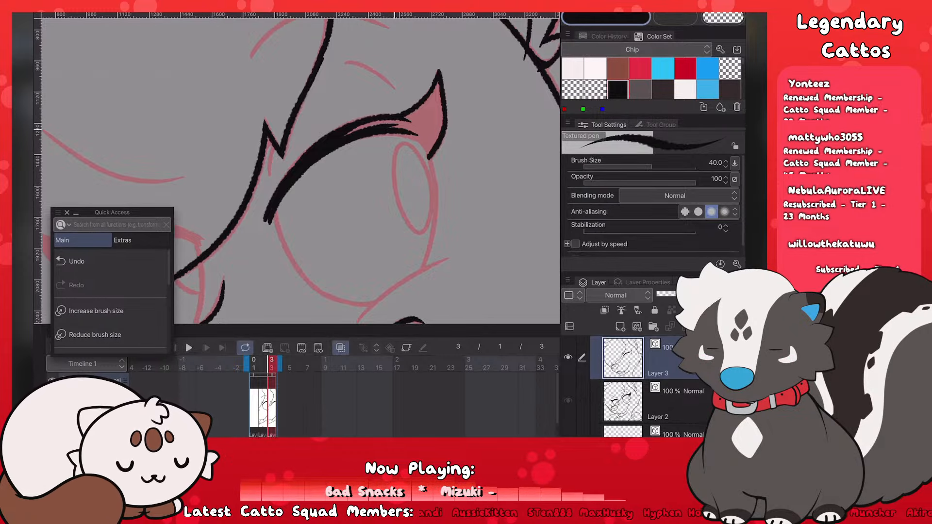
Step: Reduce the pen size to 35 and ink the lower lid crease as one curved stroke beneath the open eye
key("ctrl+z")
key("ctrl+y")
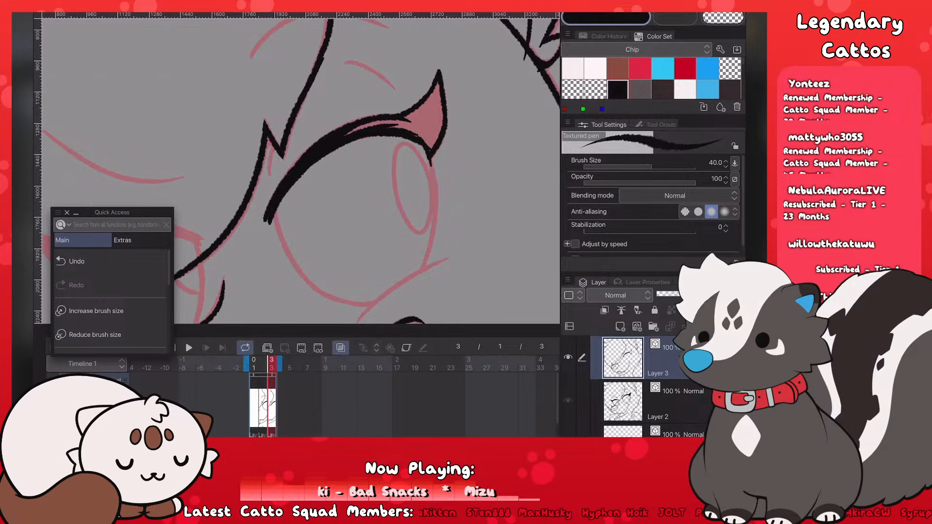
key("[")
scroll(300, 171, "down", 3)
scroll(300, 171, "up", 3)
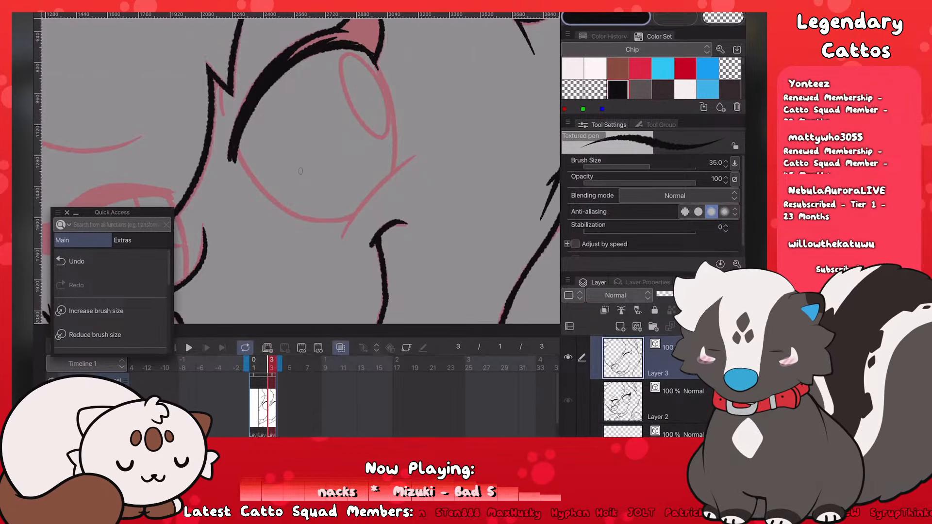
left_click_drag(342, 238, 413, 158)
key("ctrl+z")
left_click_drag(342, 237, 431, 148)
key("ctrl+z")
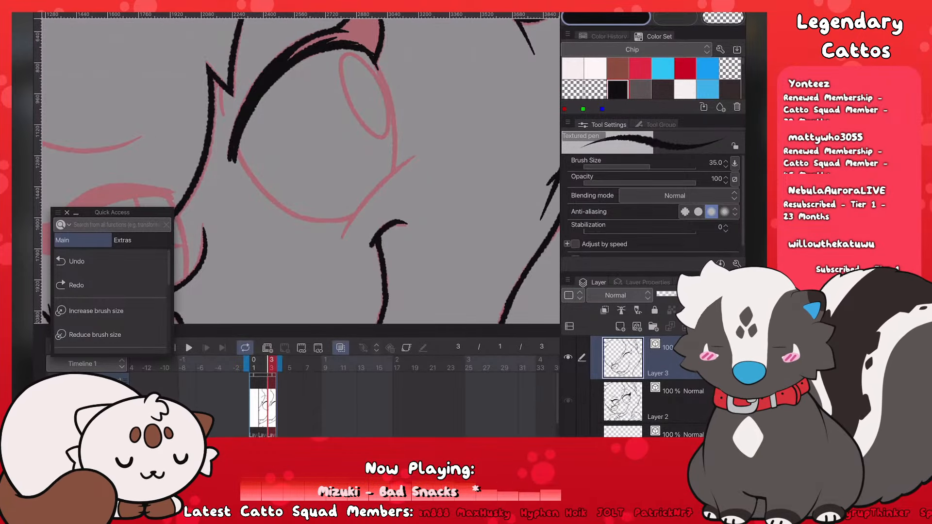
left_click_drag(341, 238, 420, 153)
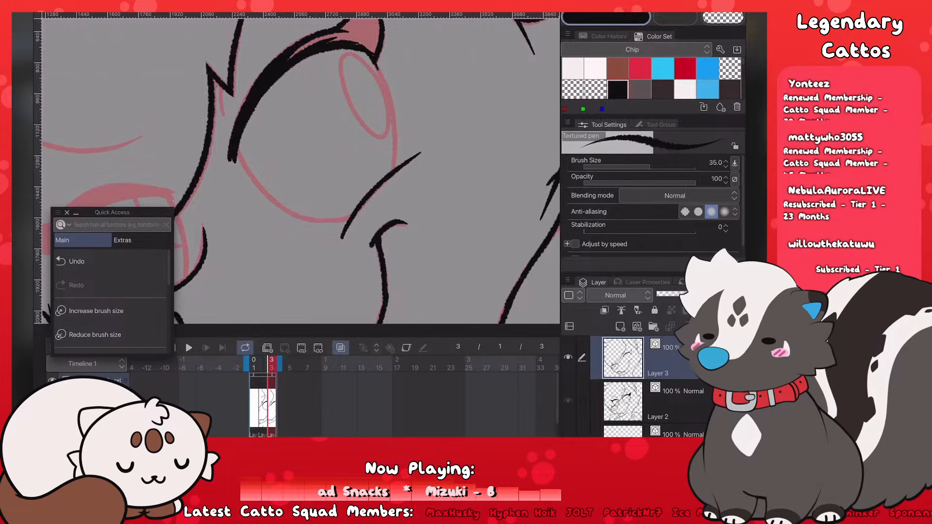
Step: Ink the inner side of the open eye's outline from the lash line's inner corner to the lower lid crease
scroll(300, 171, "down", 5)
scroll(301, 171, "up", 3)
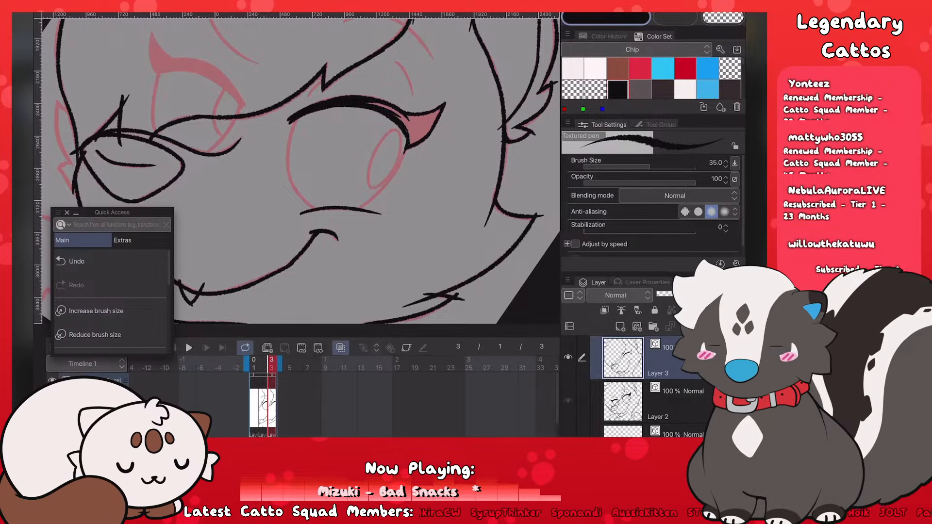
scroll(203, 213, "up", 2)
key("ctrl+z")
mouse_move(315, 99)
left_mouse_down()
mouse_move(304, 130)
mouse_move(309, 181)
mouse_move(306, 169)
left_mouse_up()
key("ctrl+z")
key("ctrl+z")
key("ctrl+z")
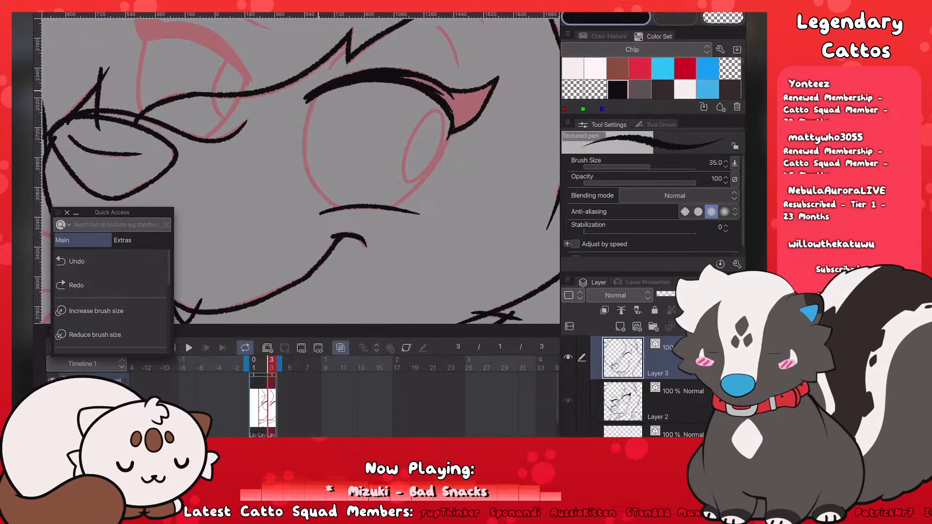
mouse_move(315, 98)
left_mouse_down()
mouse_move(307, 166)
mouse_move(338, 211)
left_mouse_up()
key("ctrl+z")
left_click_drag(305, 148, 342, 208)
scroll(301, 170, "down", 5)
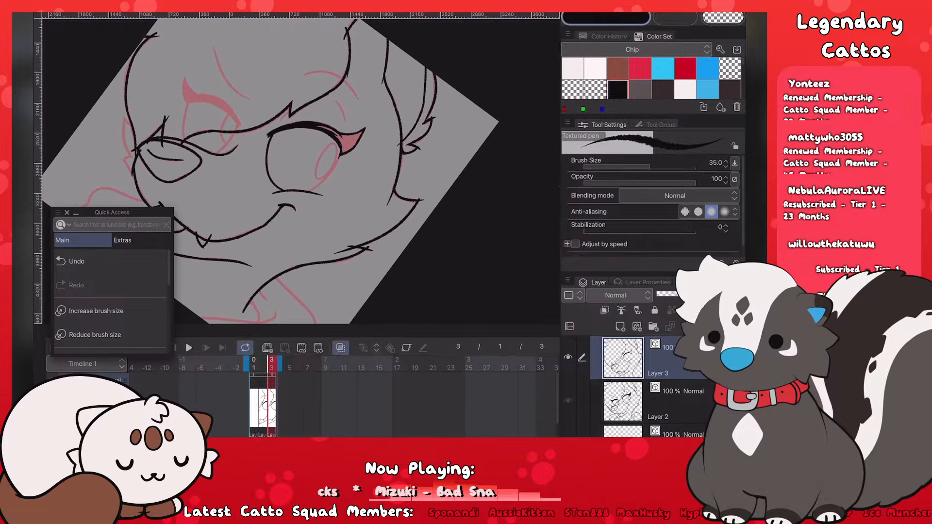
Step: Ink the outer side of the open eye's outline from the base of the lash wing across the lower lid crease
scroll(301, 169, "up", 3)
scroll(327, 147, "up", 3)
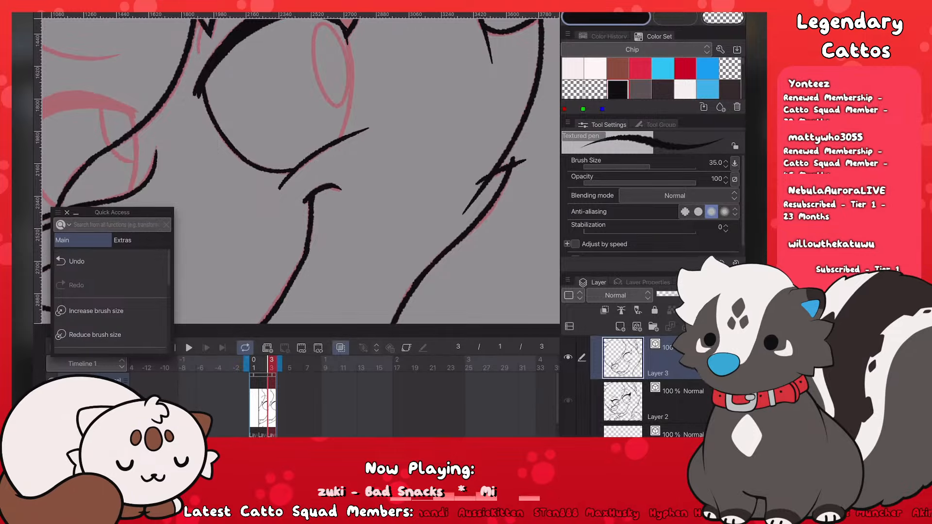
scroll(301, 170, "down", 3)
scroll(301, 170, "up", 2)
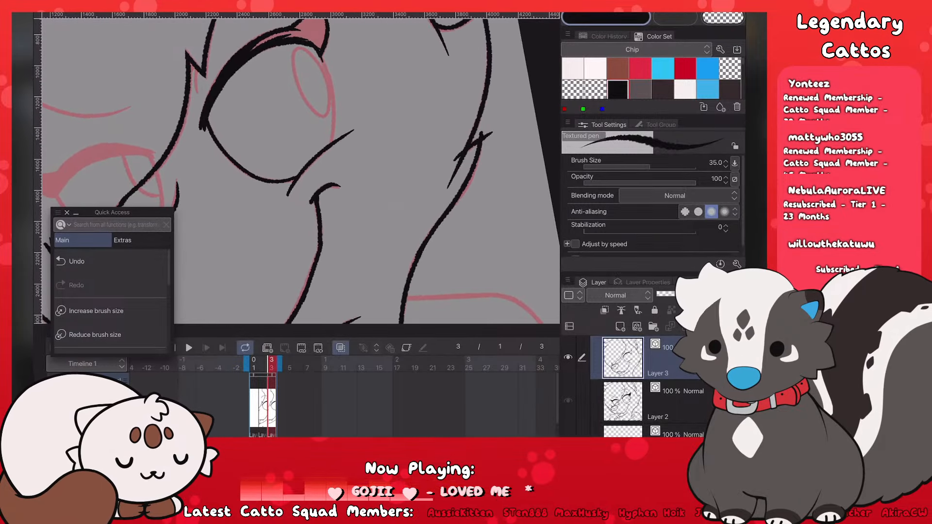
scroll(301, 170, "up", 1)
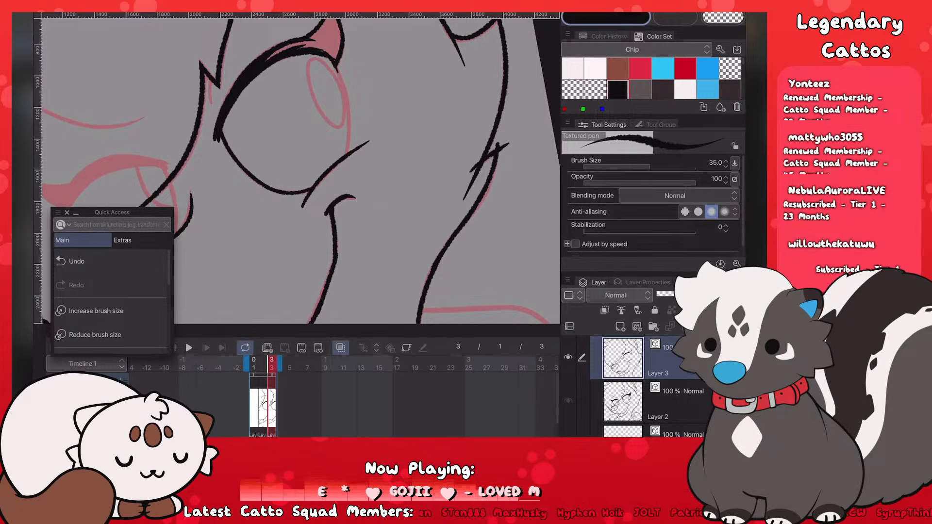
key("ctrl+z")
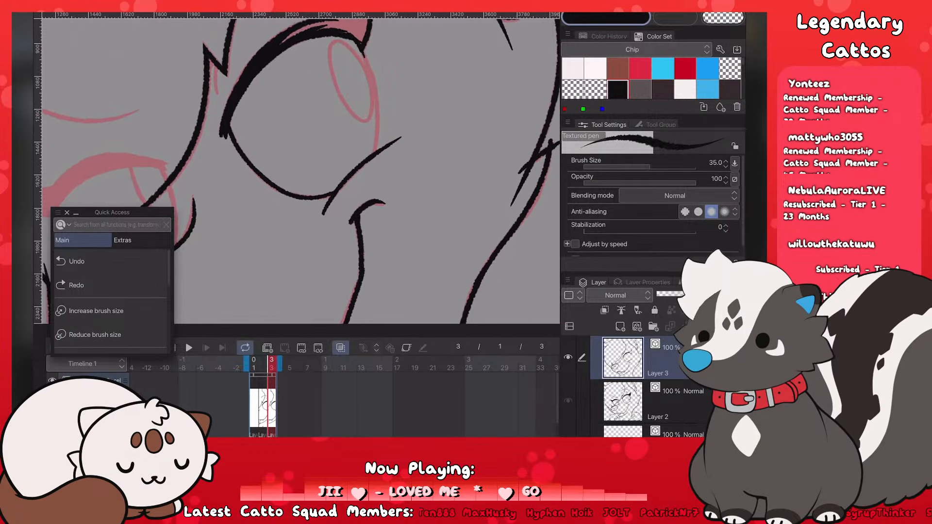
scroll(301, 169, "up", 1)
left_click_drag(364, 48, 380, 130)
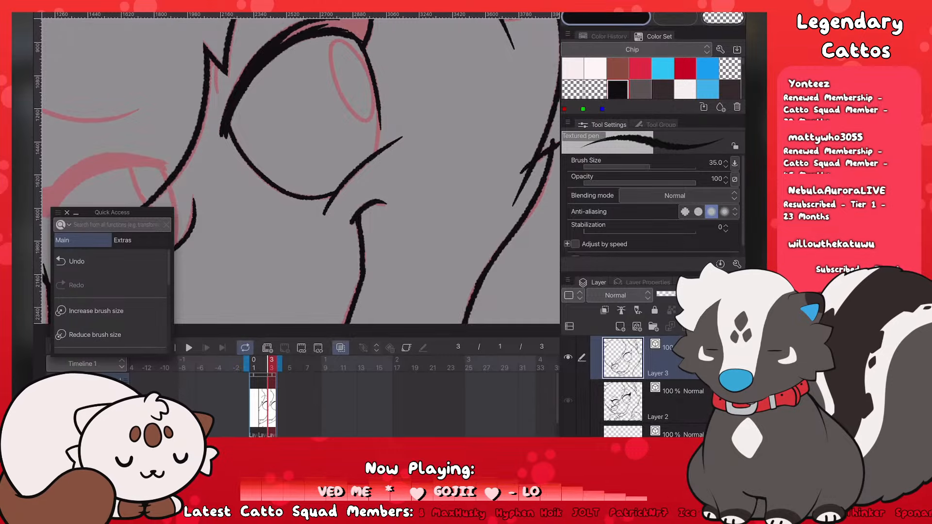
left_click_drag(378, 94, 375, 153)
key("ctrl+z")
left_click_drag(379, 107, 373, 172)
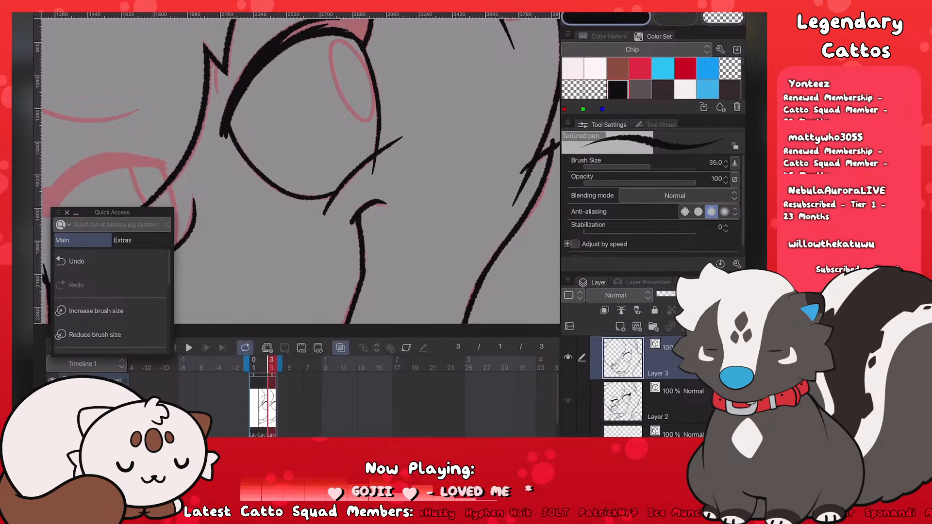
left_click_drag(243, 170, 315, 199)
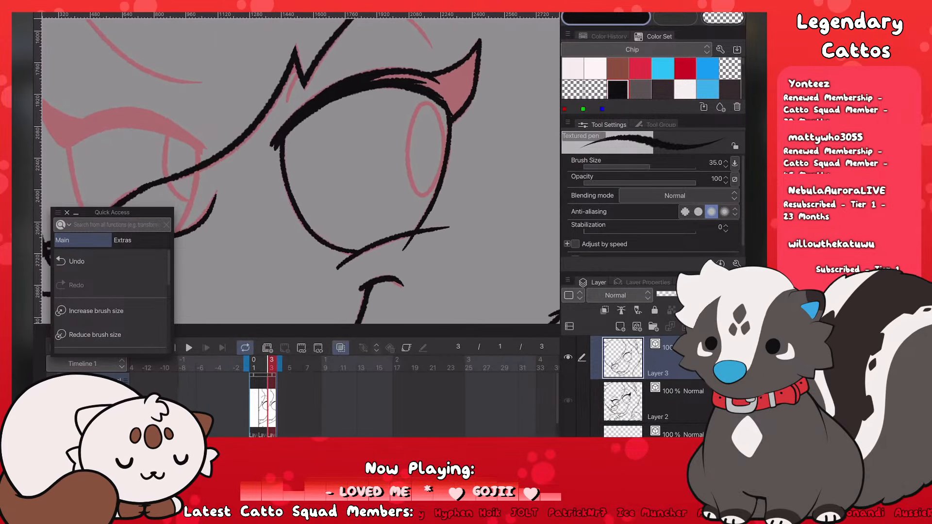
Step: Ink the narrow oval pupil inside the open eye, close to its outer edge
left_click_drag(435, 104, 403, 174)
key("ctrl+z")
mouse_move(433, 103)
left_mouse_down()
mouse_move(409, 127)
mouse_move(417, 194)
left_mouse_up()
key("ctrl+z")
key("ctrl+z")
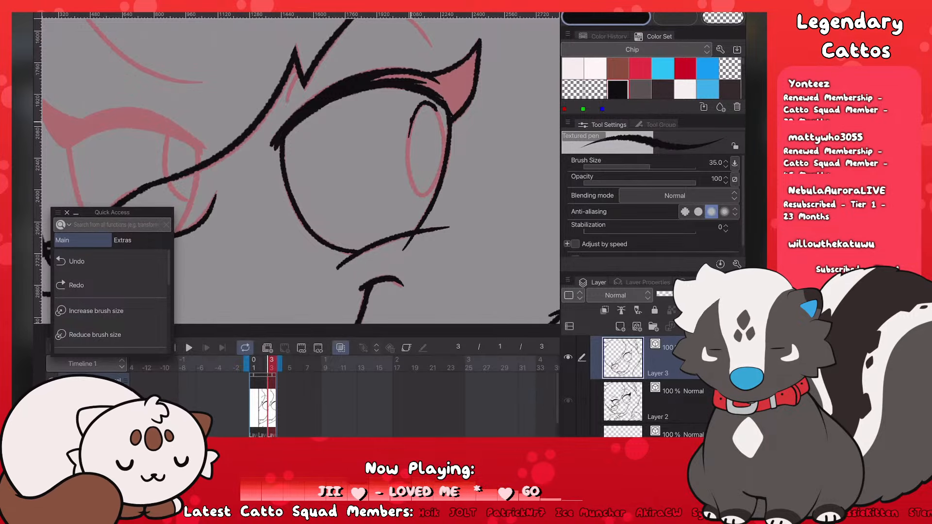
key("ctrl+z")
mouse_move(415, 116)
left_mouse_down()
mouse_move(409, 184)
mouse_move(413, 192)
mouse_move(434, 168)
left_mouse_up()
key("ctrl+z")
left_click_drag(433, 107, 444, 159)
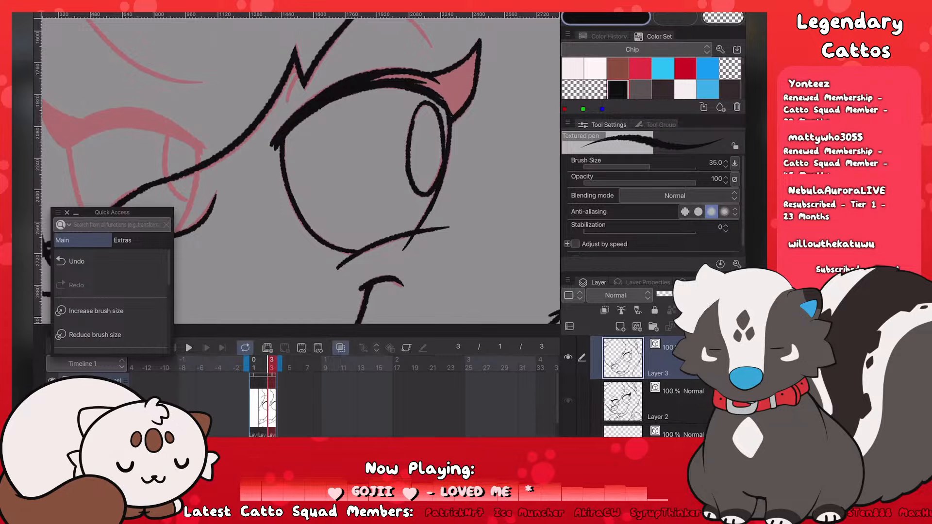
key("ctrl+minus")
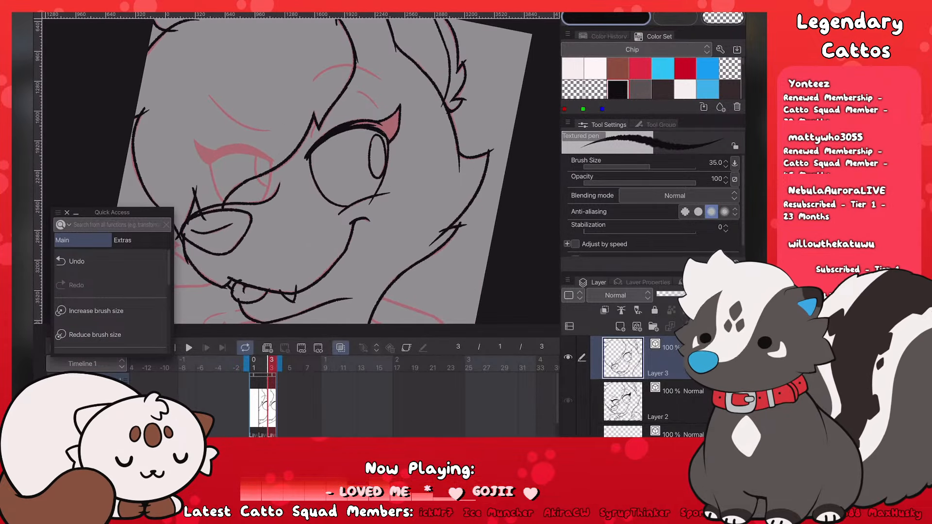
Step: Ink the upper edge of the far eye's lash line from the wing tip to the inner corner
scroll(301, 170, "up", 5)
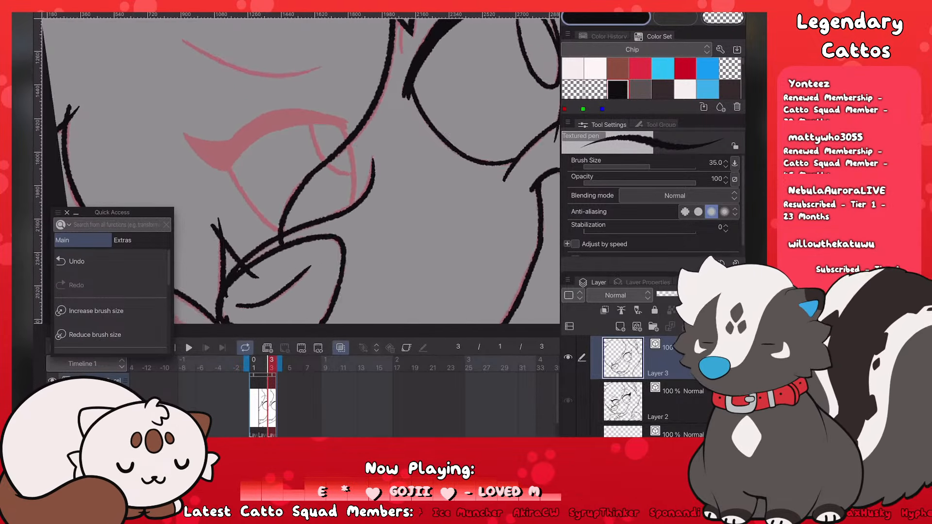
scroll(301, 170, "up", 2)
left_click_drag(202, 156, 260, 141)
key("ctrl+z")
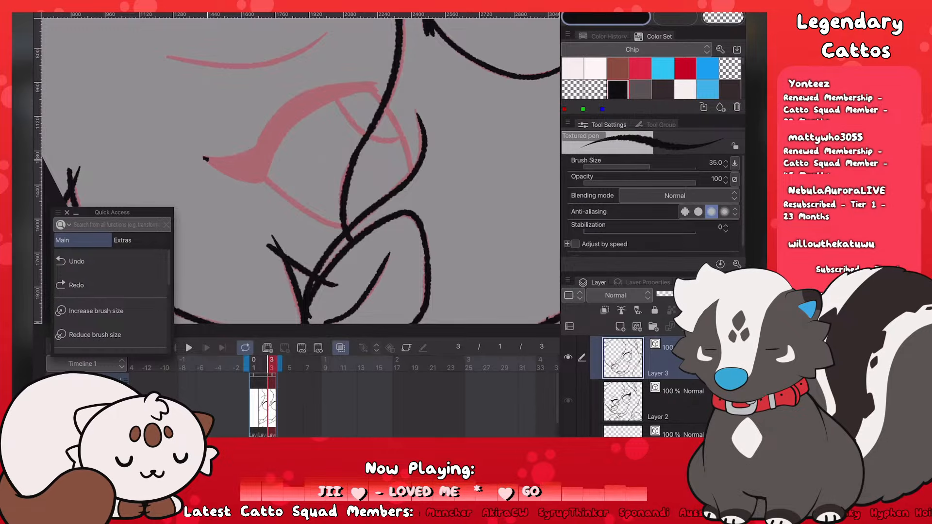
mouse_move(203, 158)
left_mouse_down()
mouse_move(262, 143)
mouse_move(321, 89)
mouse_move(350, 85)
left_mouse_up()
key("ctrl+z")
left_click_drag(252, 154, 333, 91)
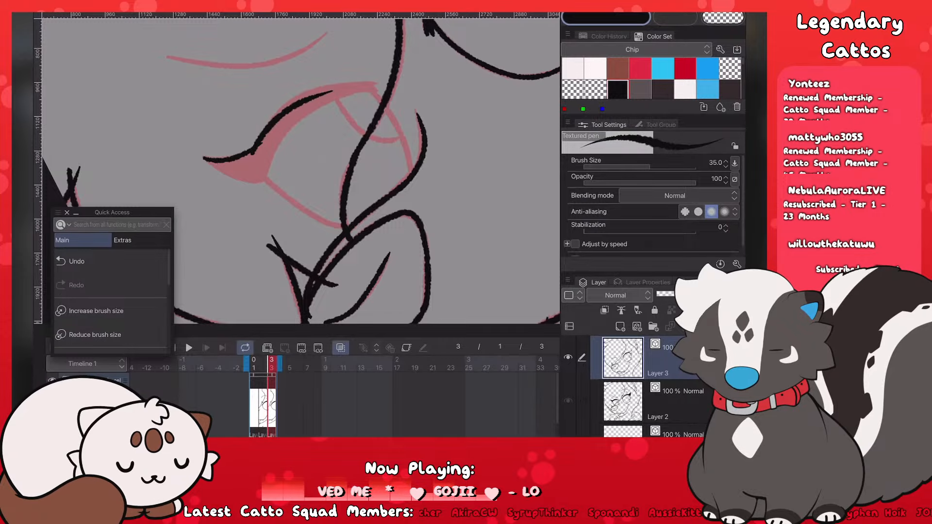
key("ctrl+z")
mouse_move(249, 156)
left_mouse_down()
mouse_move(320, 94)
mouse_move(367, 86)
left_mouse_up()
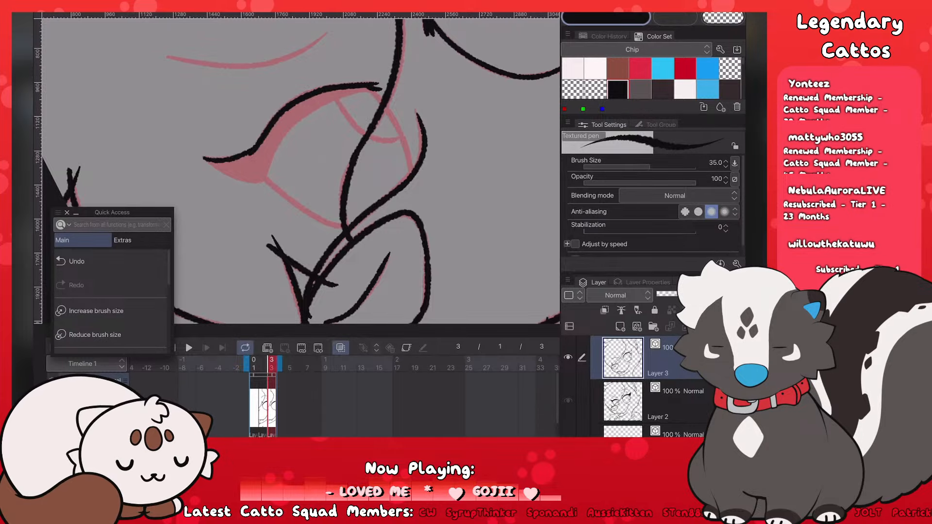
scroll(301, 170, "down", 4)
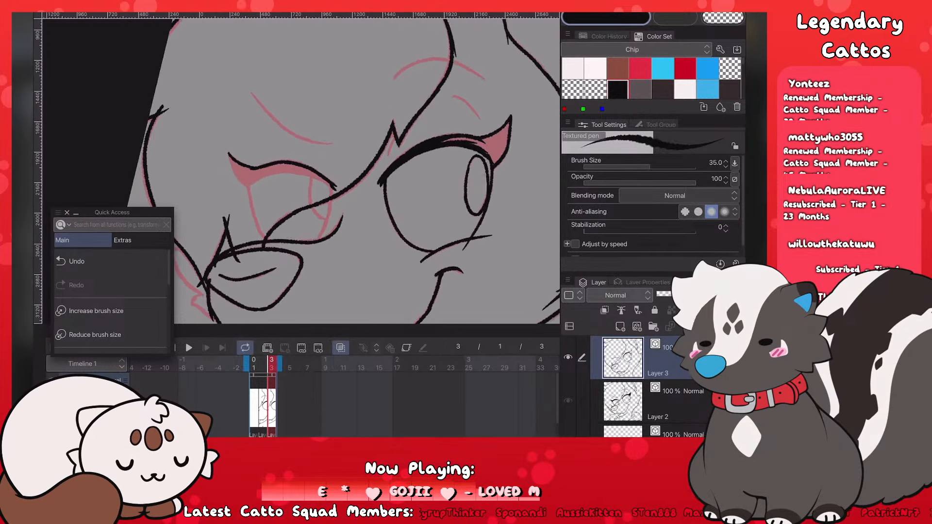
Step: Ink the outer edge of the far eye's lash wing from its tip down to the eye's corner
scroll(301, 170, "up", 3)
scroll(301, 169, "up", 3)
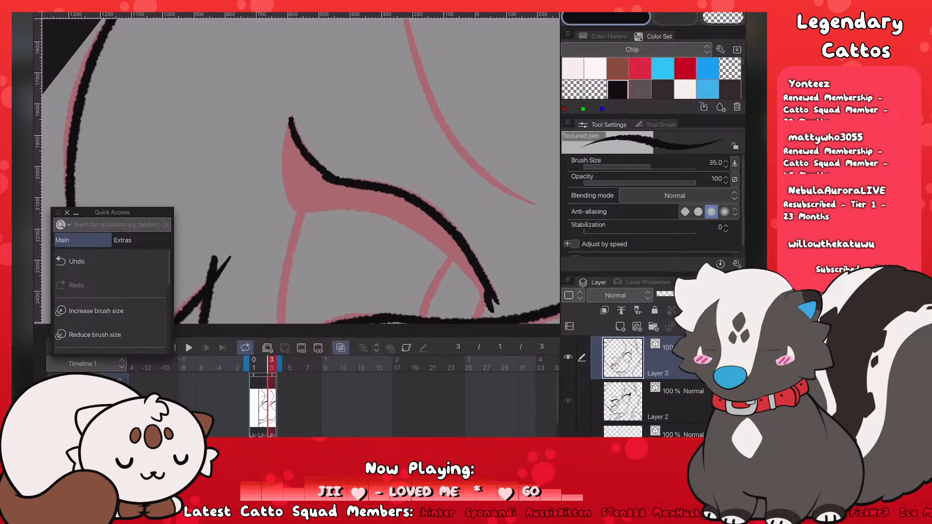
mouse_move(290, 115)
left_mouse_down()
mouse_move(285, 168)
mouse_move(298, 218)
left_mouse_up()
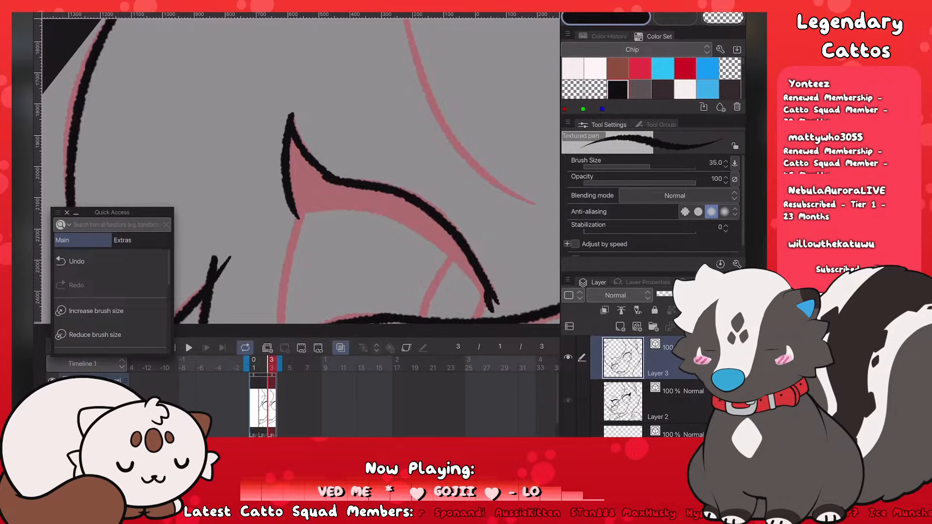
scroll(301, 170, "down", 4)
scroll(301, 170, "up", 2)
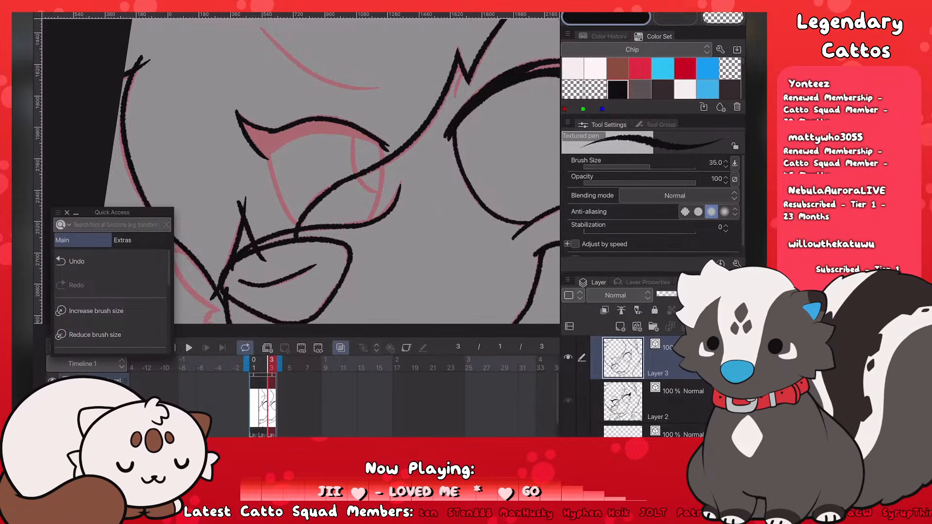
Step: Ink both sides of the far eye's outline, from the lash line down to the muzzle line
scroll(214, 224, "up", 3)
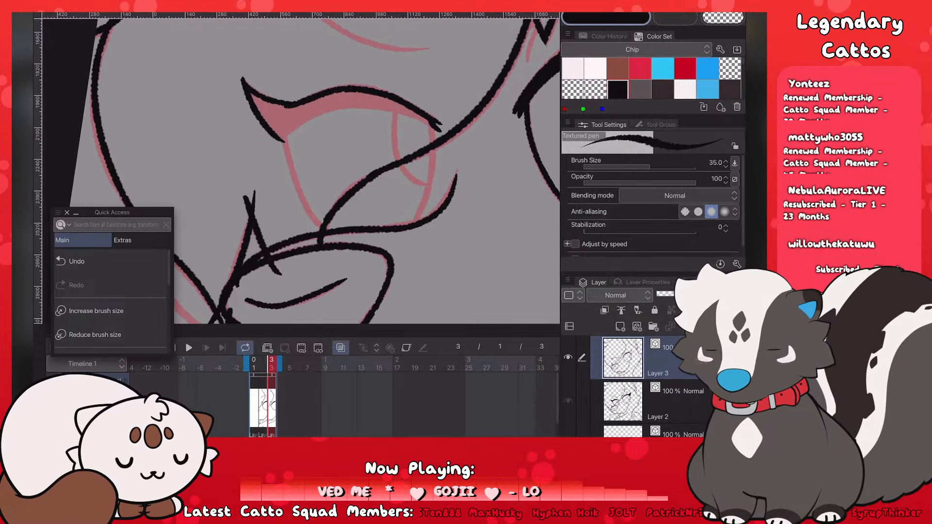
mouse_move(283, 132)
left_mouse_down()
mouse_move(309, 210)
mouse_move(324, 228)
left_mouse_up()
key("ctrl+z")
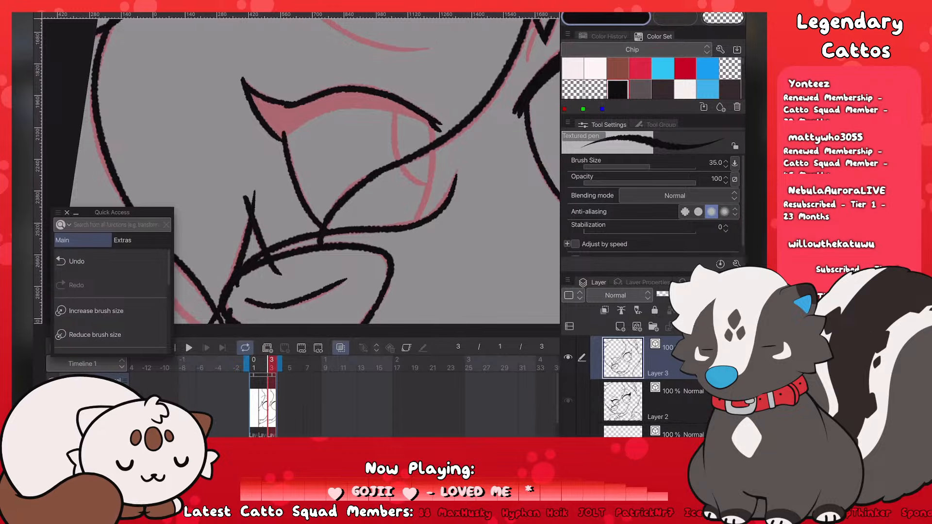
left_click_drag(434, 122, 425, 211)
key("ctrl+z")
left_click_drag(433, 145, 414, 222)
key("ctrl+z")
left_click_drag(427, 188, 410, 223)
key("ctrl+z")
left_click_drag(428, 182, 411, 223)
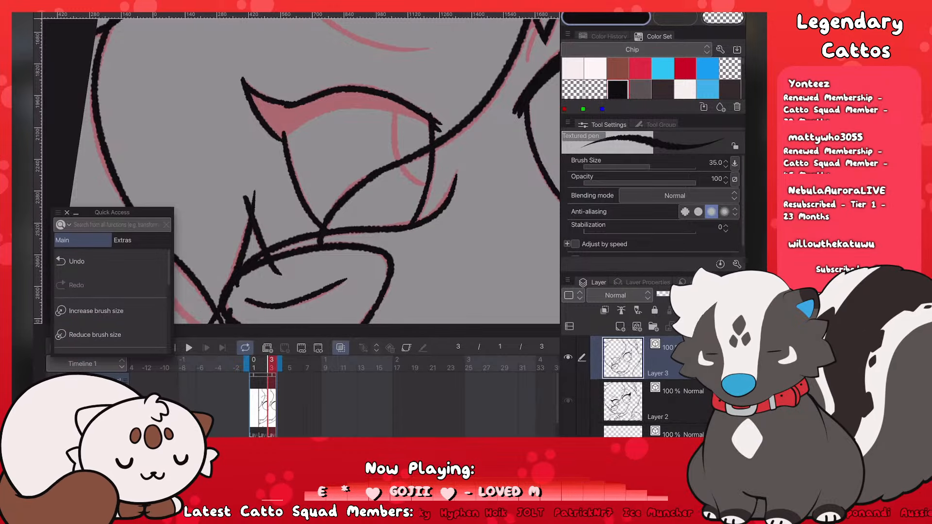
key("ctrl+z")
left_click_drag(428, 182, 411, 223)
scroll(253, 286, "down", 1)
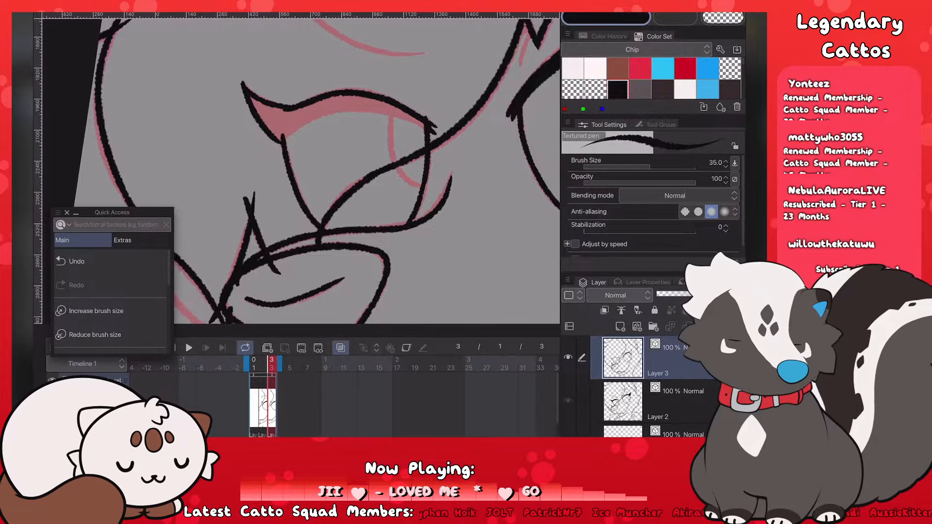
Step: Ink the lower edge of the far eye's lash line from the wing base to the inner corner
scroll(301, 170, "down", 2)
mouse_move(270, 211)
left_mouse_down()
mouse_move(303, 159)
mouse_move(297, 166)
mouse_move(364, 141)
mouse_move(377, 196)
left_mouse_up()
key("ctrl+z")
scroll(301, 172, "down", 5)
scroll(242, 197, "up", 5)
key("ctrl+z")
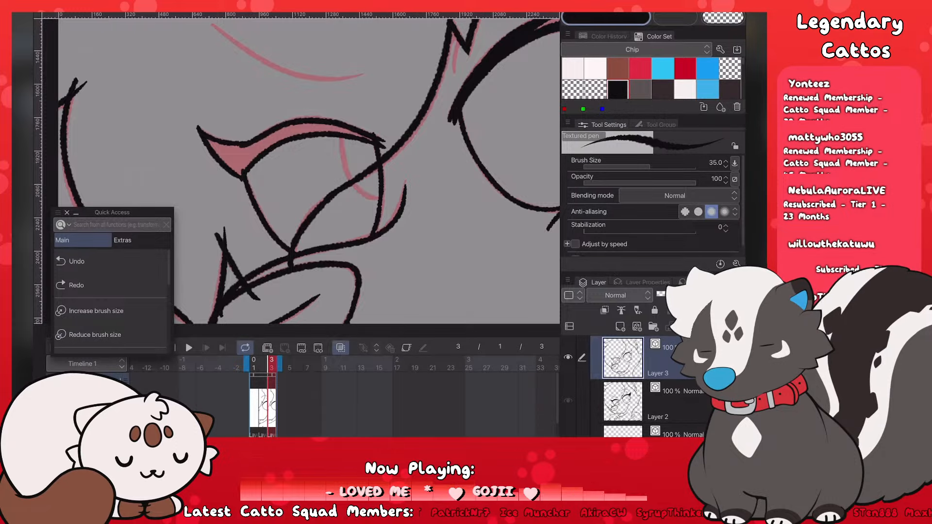
Step: Ink the curved pupil edge inside the far eye, from the lash line to the eye's inner side
left_click_drag(341, 138, 378, 198)
key("ctrl+z")
left_click_drag(339, 137, 379, 197)
scroll(238, 204, "down", 3)
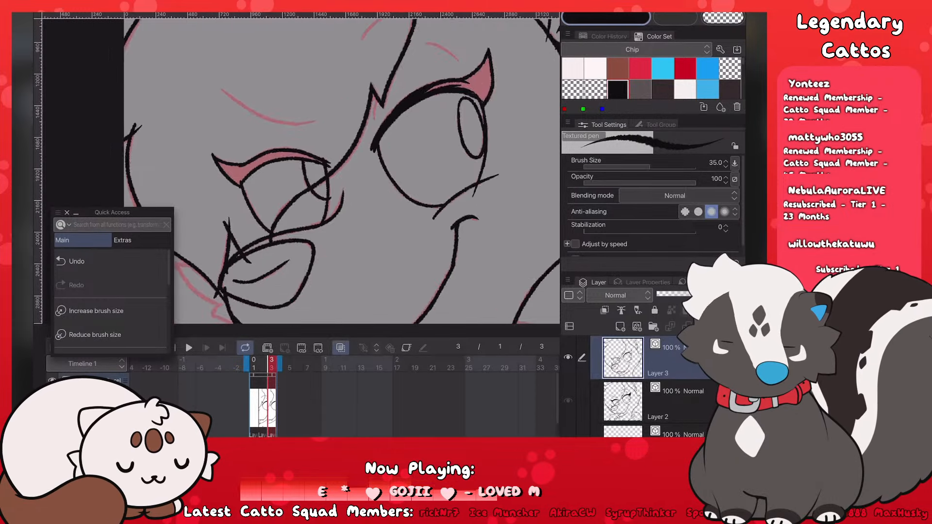
scroll(238, 204, "down", 4)
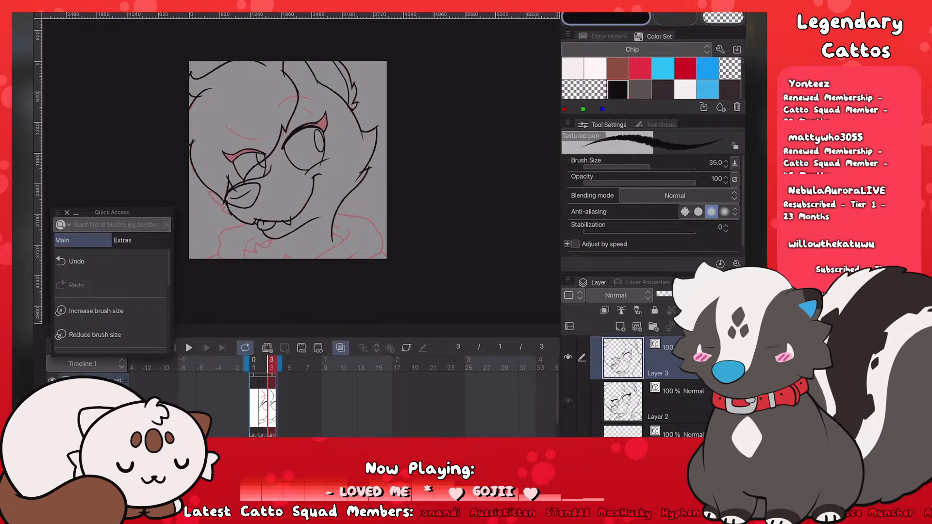
Step: Ink the upper spike of the far cheek's fur tuft beside the nose, using the textured pen at brush size 40
scroll(287, 161, "up", 3)
left_click(96, 311)
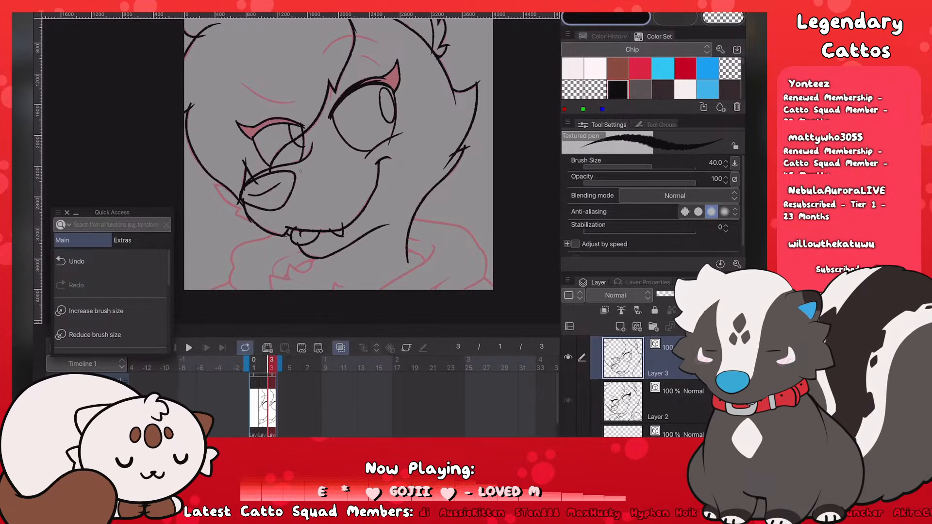
scroll(230, 213, "up", 3)
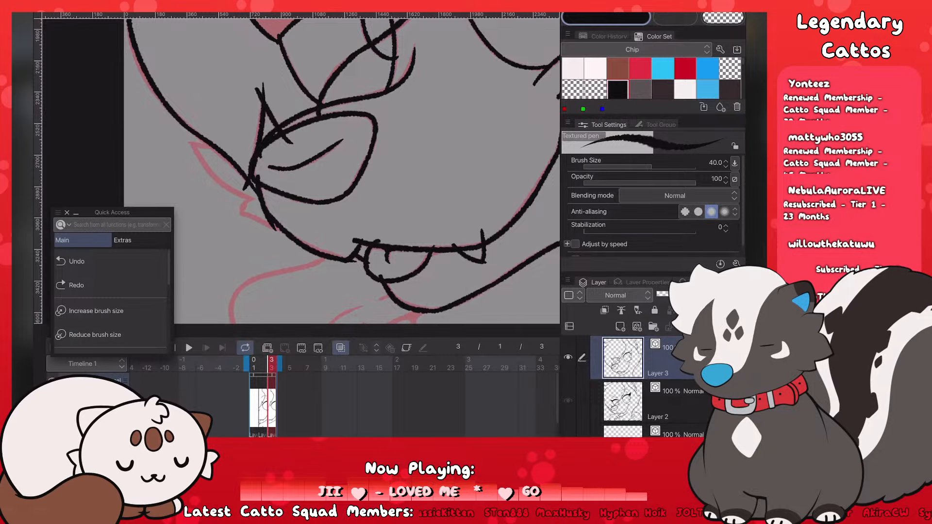
mouse_move(188, 140)
left_mouse_down()
mouse_move(226, 144)
mouse_move(235, 194)
left_mouse_up()
key("ctrl+z")
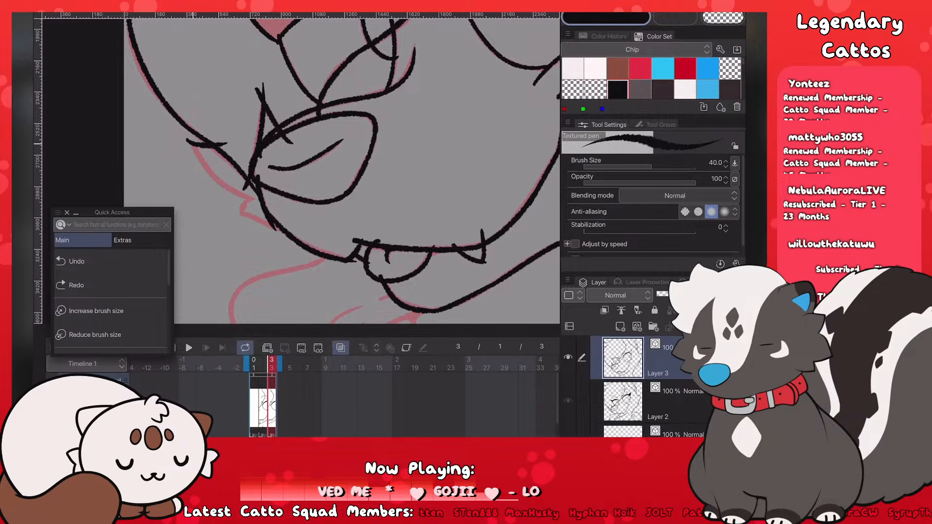
mouse_move(189, 143)
left_mouse_down()
mouse_move(242, 195)
mouse_move(241, 214)
left_mouse_up()
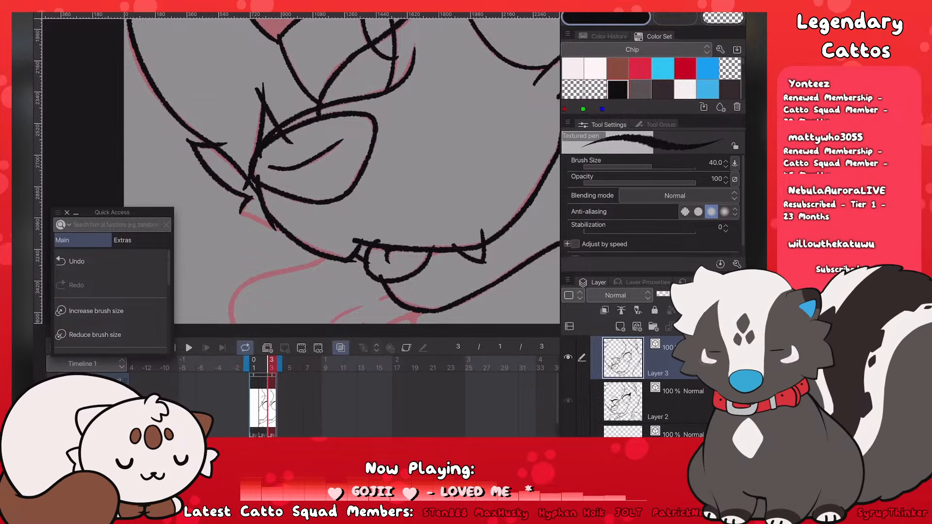
key("ctrl+z")
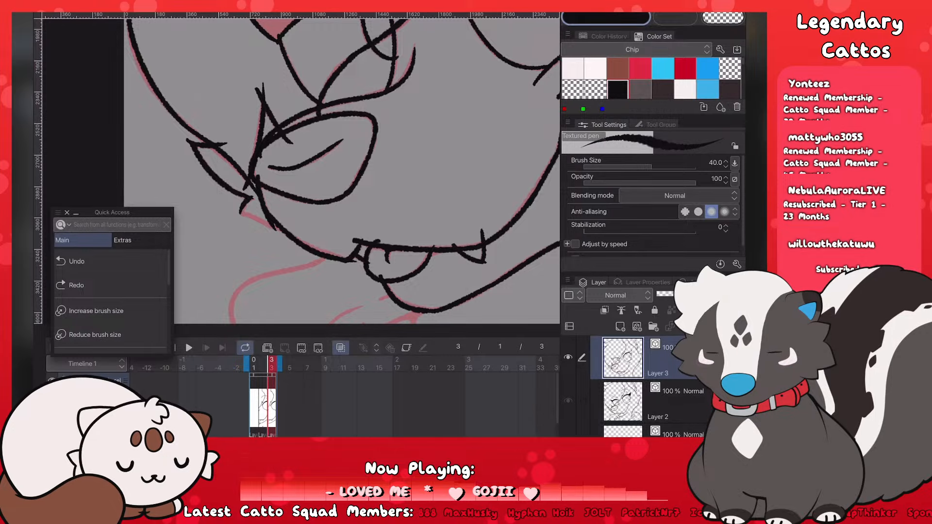
Step: Erase the muzzle line's overshoot beside the cheek tuft and ink the tuft's lower edge down to the muzzle
key("e")
left_click_drag(270, 226, 274, 228)
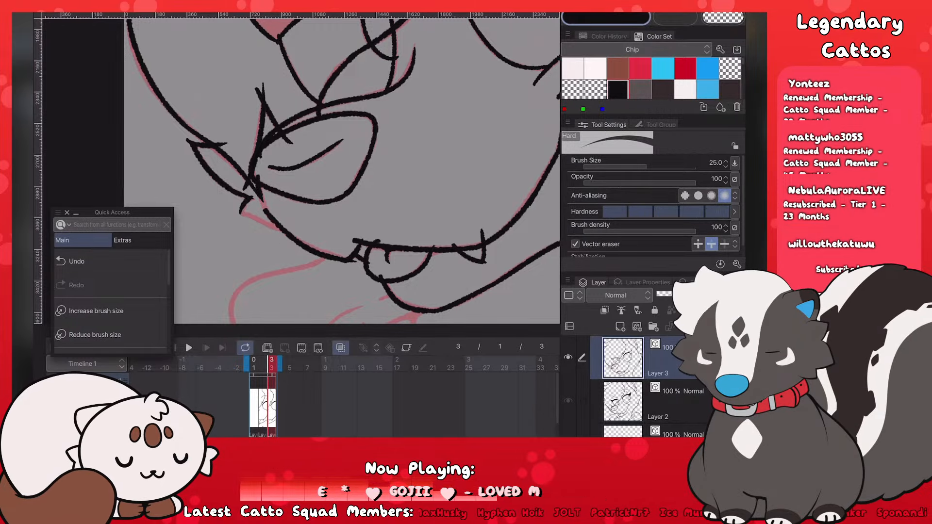
key("p")
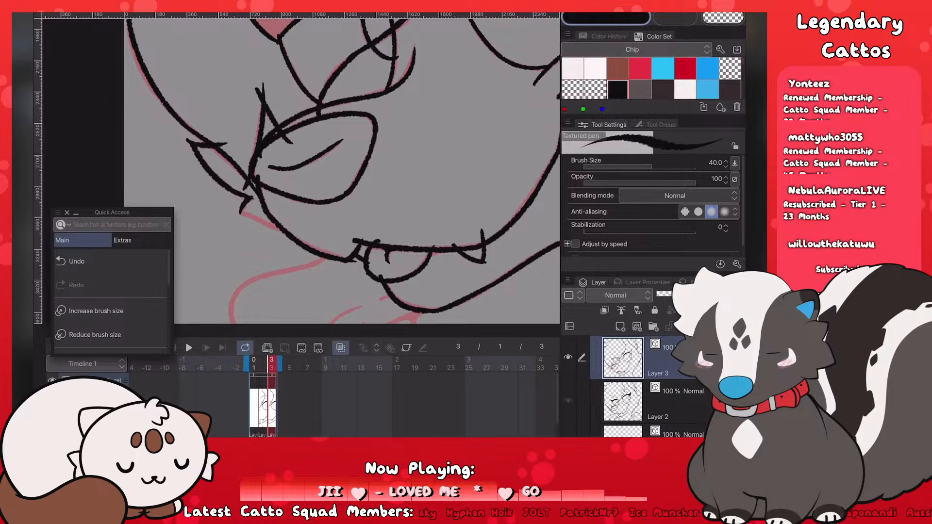
left_click_drag(241, 212, 276, 230)
key("ctrl+z")
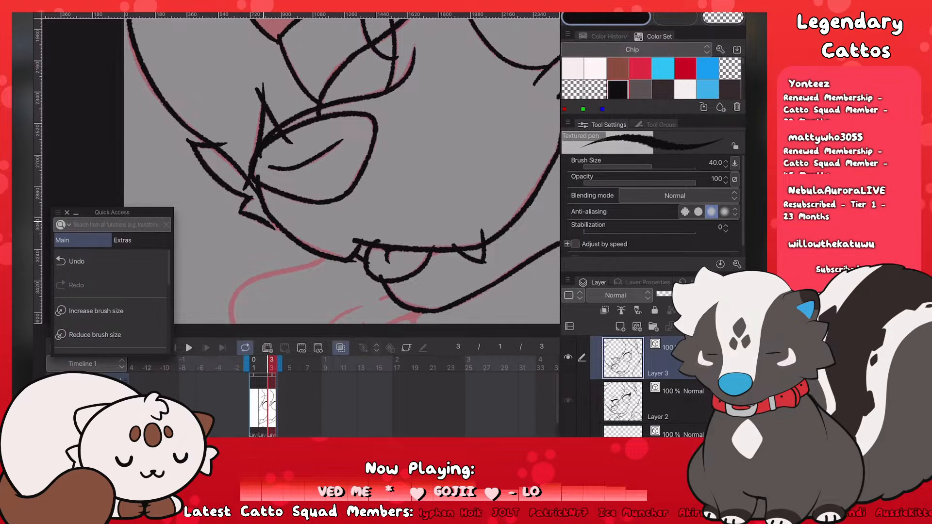
Step: Ink the far shoulder's wavy outline from beneath the muzzle down to the canvas edge
scroll(301, 169, "down", 5)
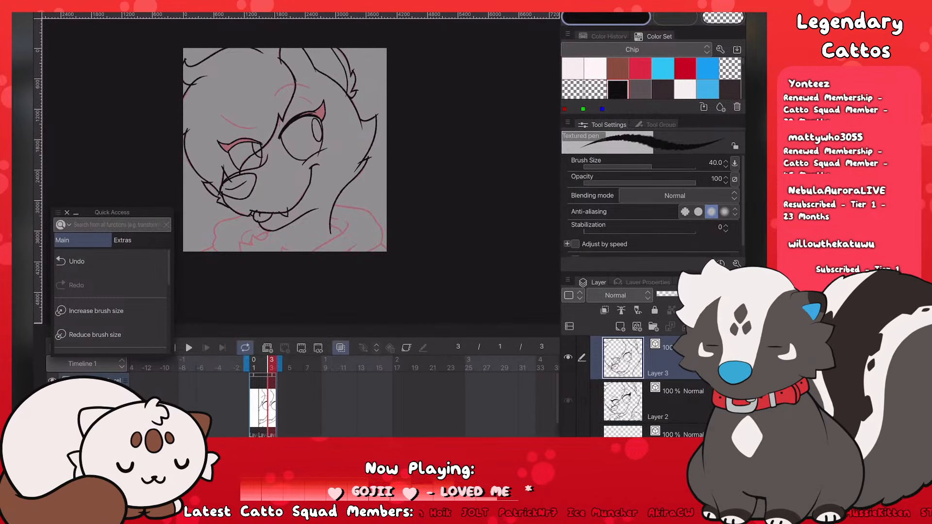
scroll(301, 170, "up", 6)
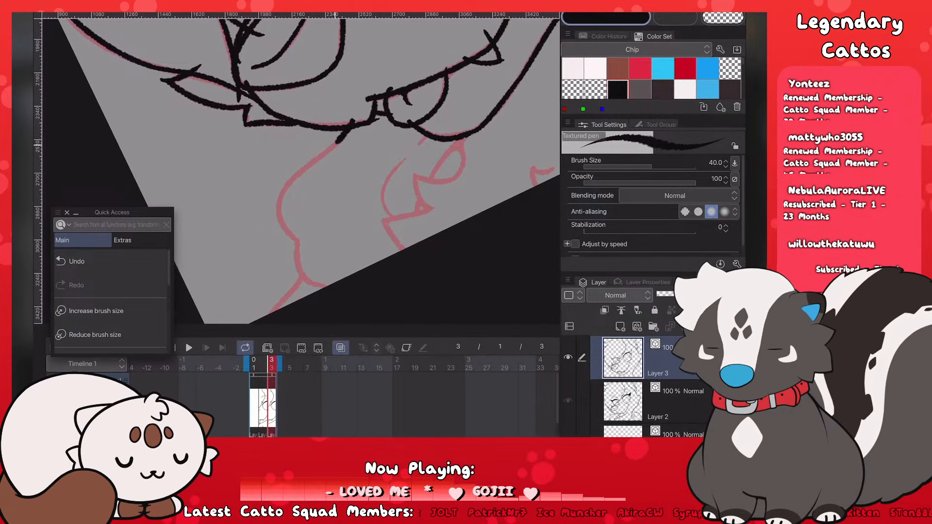
left_click_drag(337, 142, 279, 193)
key("ctrl+z")
mouse_move(351, 122)
left_mouse_down()
mouse_move(277, 206)
mouse_move(298, 271)
mouse_move(342, 296)
left_mouse_up()
key("ctrl+z")
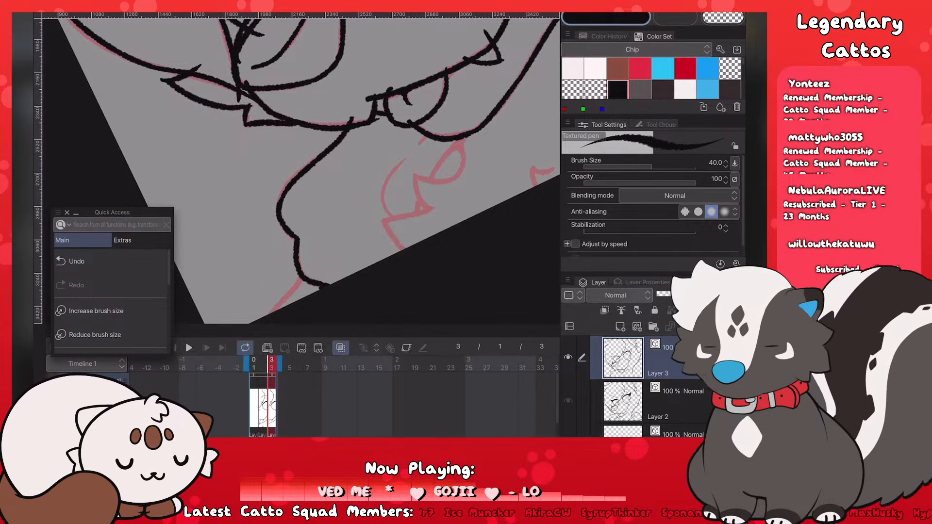
Step: Ink the short branch from the far shoulder outline's lower bend to the canvas edge, and save the file
scroll(301, 170, "down", 1)
left_click_drag(297, 267, 269, 300)
key("ctrl+z")
key("ctrl+z")
key("ctrl+z")
left_click_drag(297, 267, 266, 303)
key("ctrl+z")
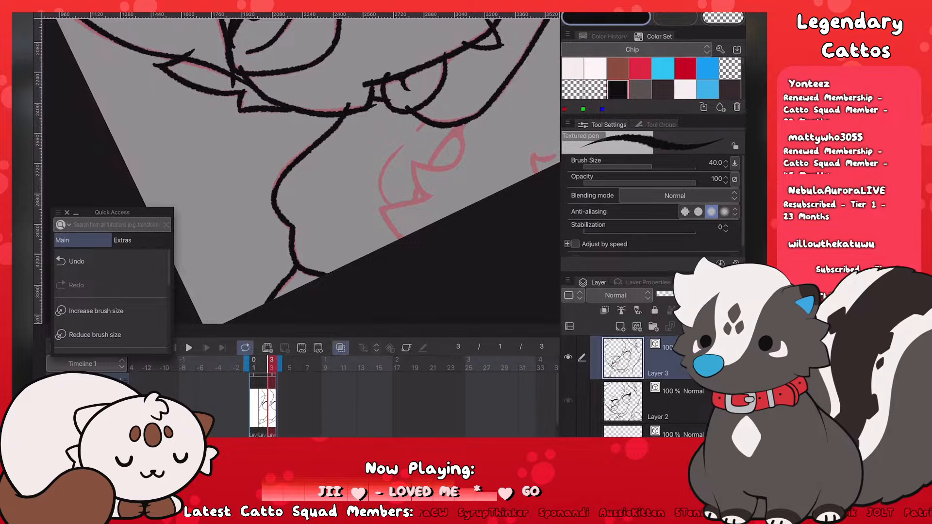
scroll(301, 170, "down", 5)
mouse_move(330, 165)
left_mouse_down()
mouse_move(274, 156)
mouse_move(237, 167)
left_mouse_up()
scroll(291, 170, "up", 1)
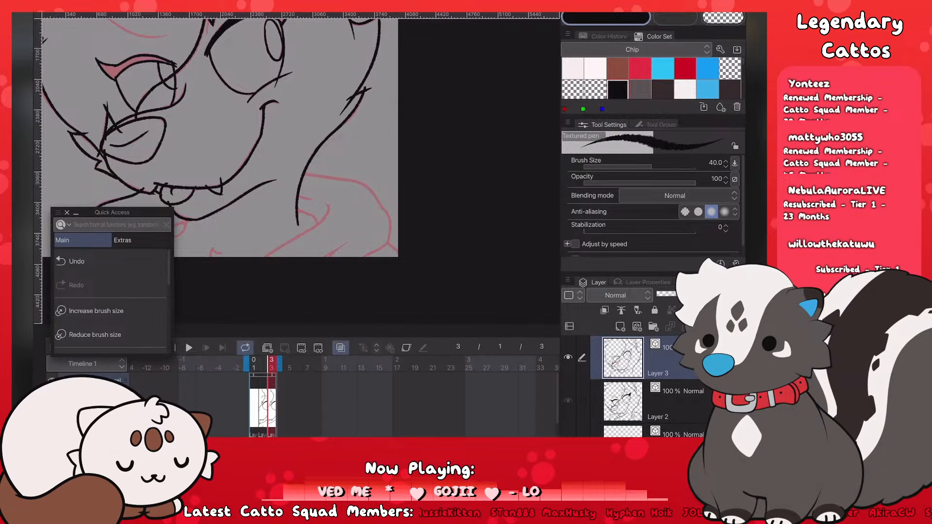
key("ctrl+s")
Step: Ink the top line of the near shoulder from the neck line outward over its rounded crest
scroll(301, 170, "up", 5)
mouse_move(282, 195)
left_mouse_down()
mouse_move(375, 112)
mouse_move(447, 105)
left_mouse_up()
key("ctrl+z")
mouse_move(366, 118)
left_mouse_down()
mouse_move(462, 107)
mouse_move(503, 152)
left_mouse_up()
key("ctrl+z")
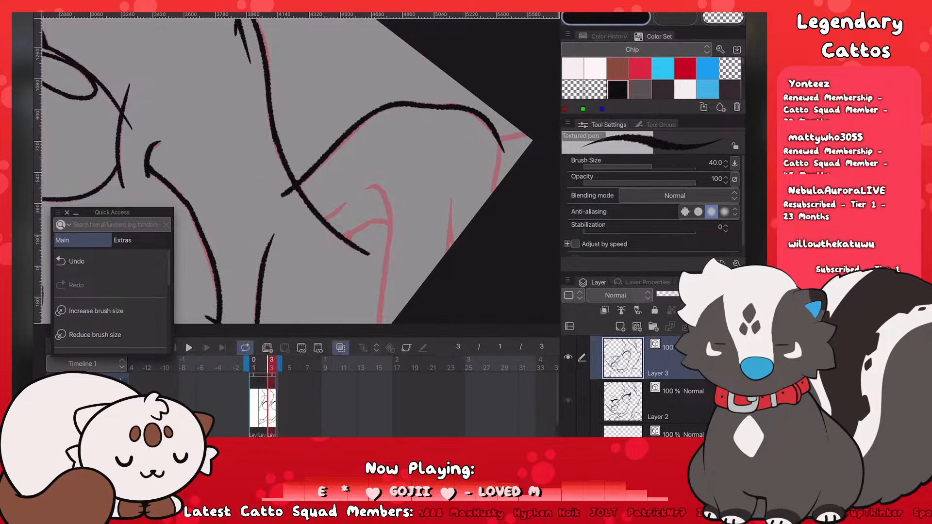
Step: Redo the near shoulder's outer curve down to the canvas edge and ink the short branch toward the canvas corner
key("ctrl+z")
left_click_drag(458, 106, 500, 140)
key("ctrl+z")
mouse_move(456, 106)
left_mouse_down()
mouse_move(498, 139)
mouse_move(493, 191)
left_mouse_up()
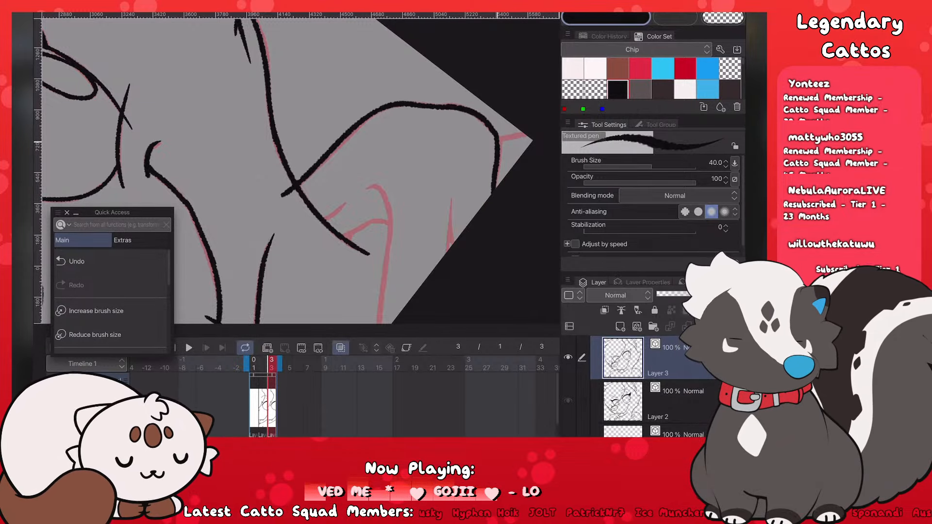
left_click_drag(498, 142, 523, 132)
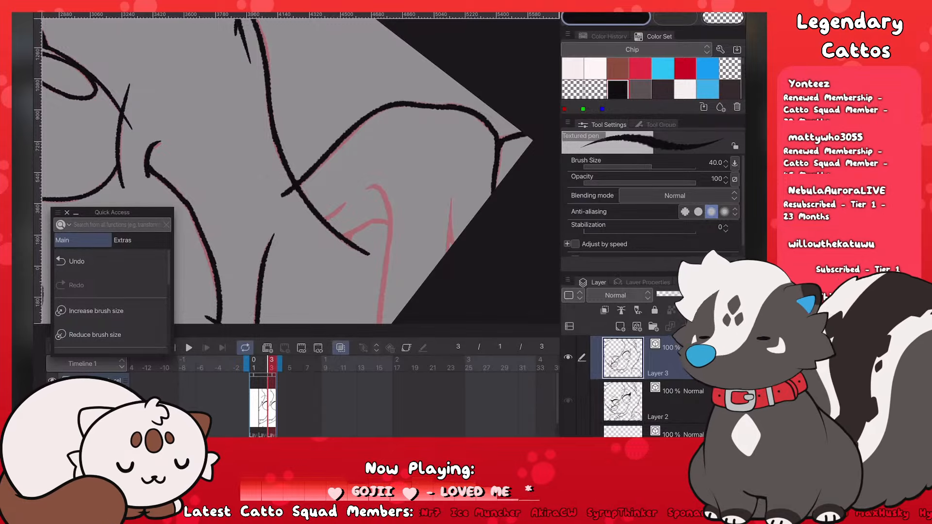
Step: Ink the hooked fold beside the near neck with its two short side strokes, plus the small crease at the canvas edge at brush size 35
scroll(301, 171, "down", 3)
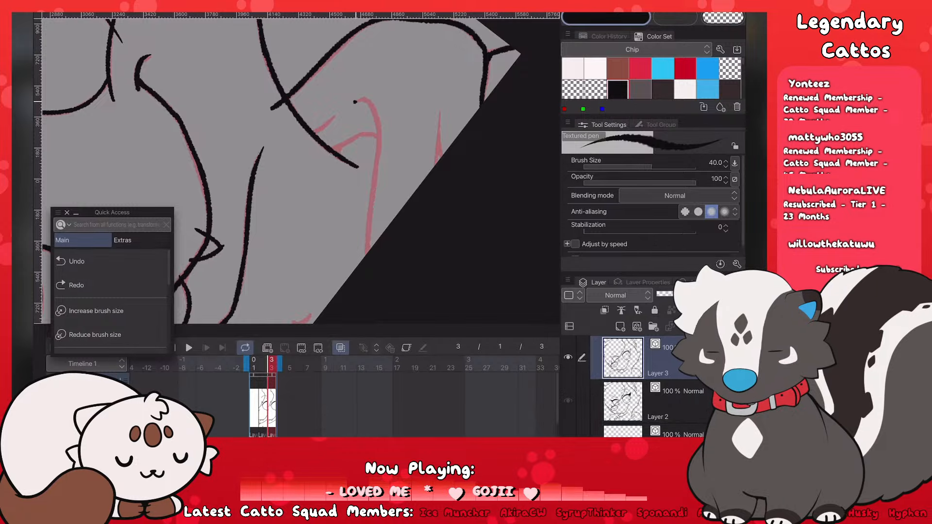
left_click_drag(373, 111, 366, 250)
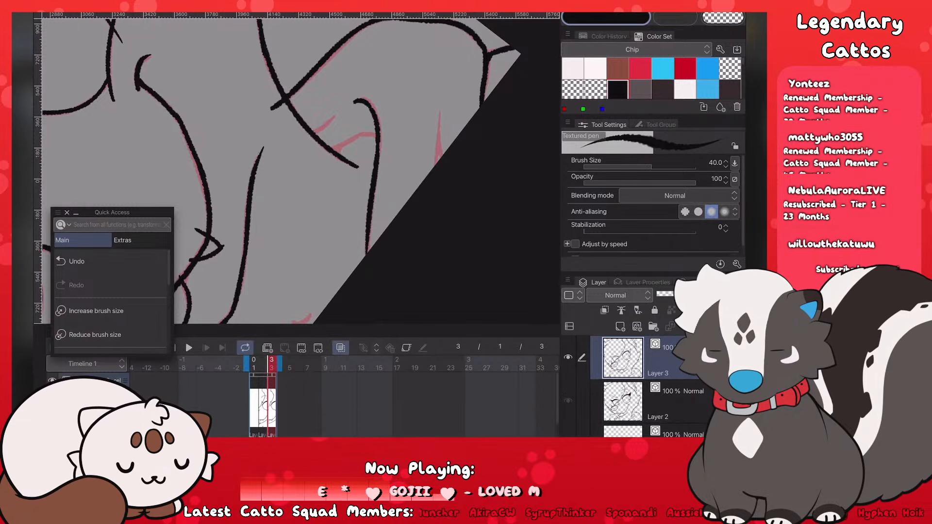
left_click_drag(335, 117, 313, 134)
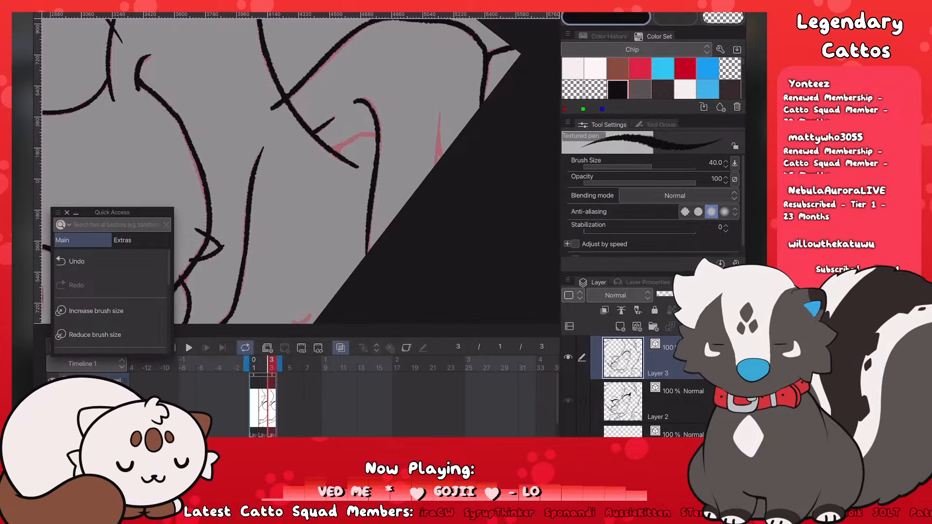
mouse_move(332, 151)
left_mouse_down()
mouse_move(376, 133)
mouse_move(359, 134)
mouse_move(377, 141)
left_mouse_up()
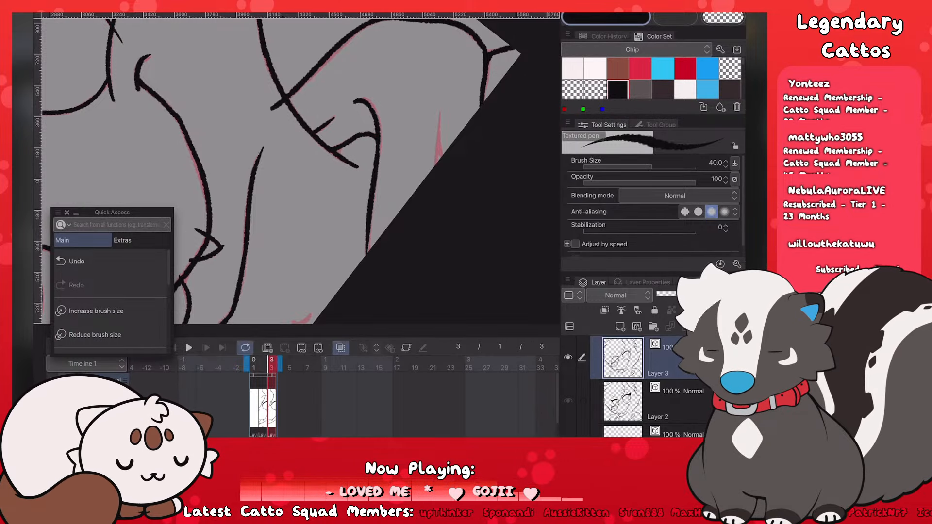
scroll(301, 170, "down", 2)
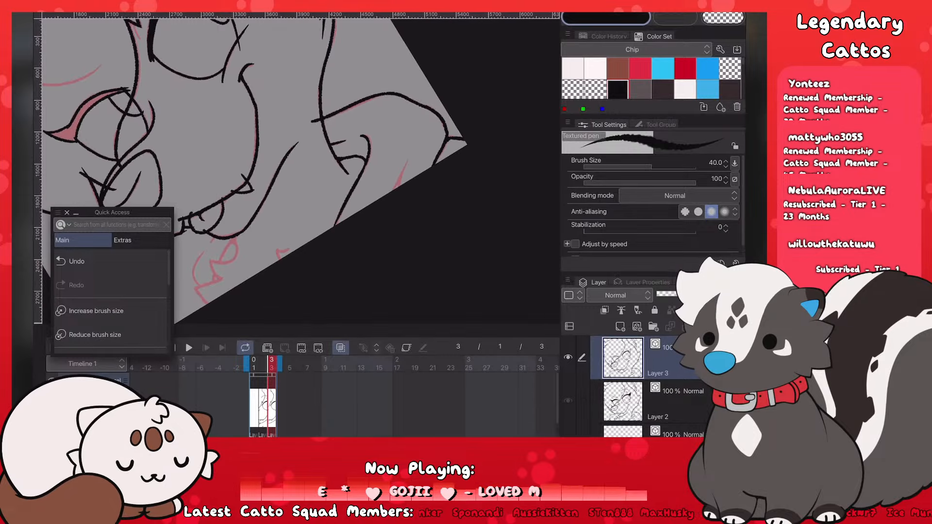
left_click(95, 334)
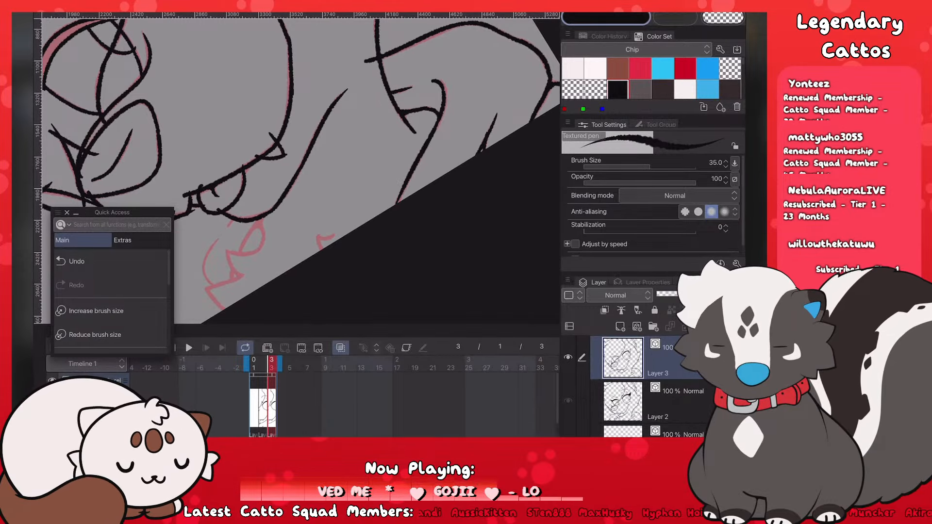
Step: Ink the jagged tuft under the chin from the jaw line down to the canvas edge at brush size 40
scroll(296, 168, "down", 3)
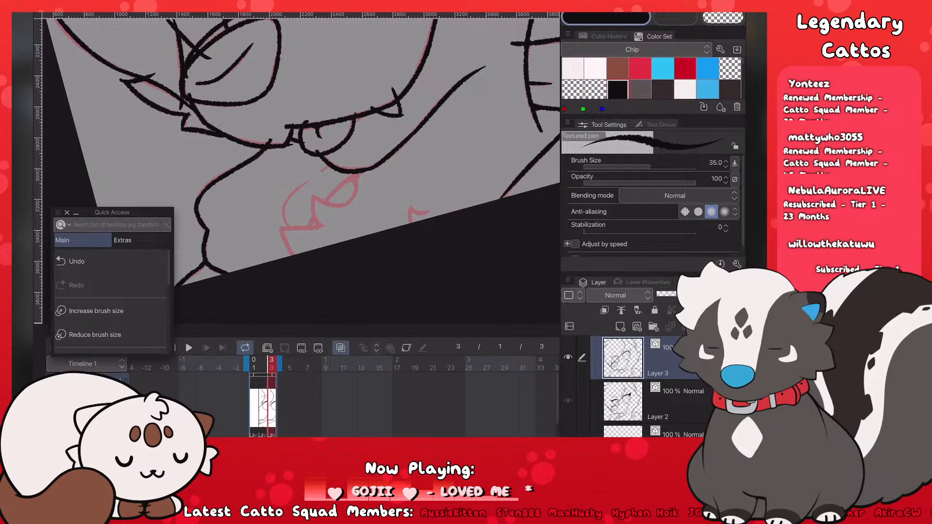
scroll(231, 220, "up", 3)
left_click(95, 311)
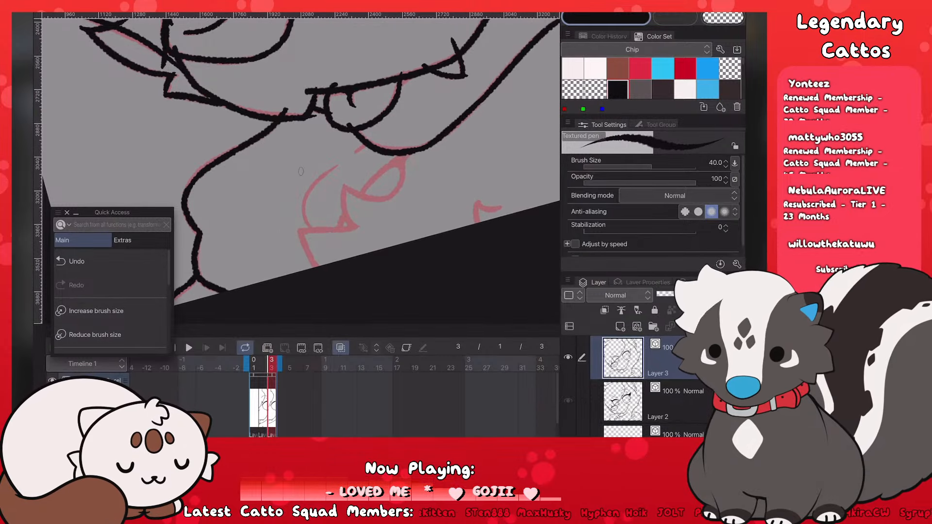
key("ctrl+z")
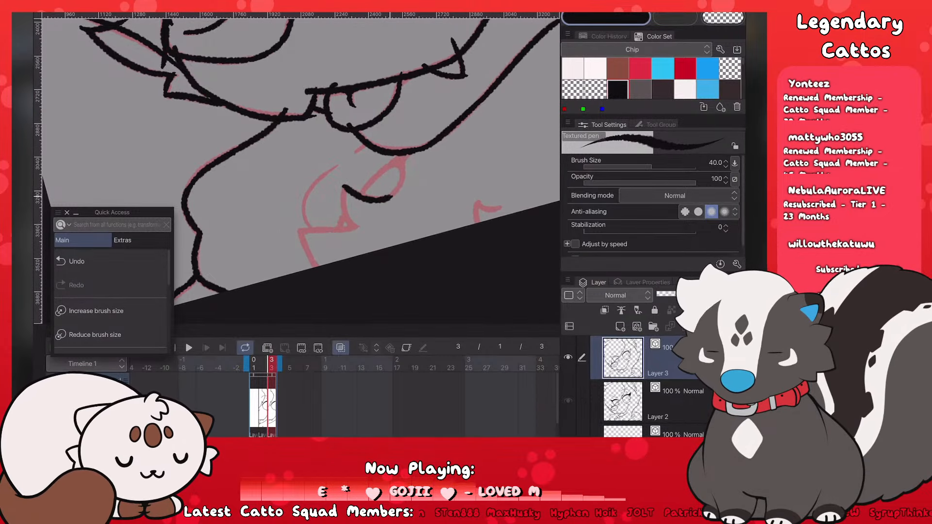
left_click_drag(402, 157, 386, 198)
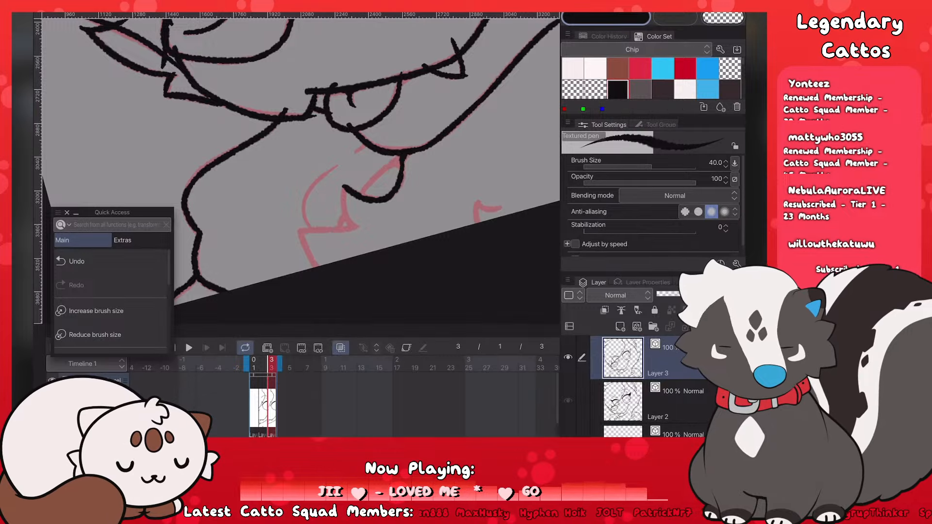
key("ctrl+z")
mouse_move(342, 186)
left_mouse_down()
mouse_move(359, 227)
mouse_move(326, 231)
mouse_move(358, 227)
left_mouse_up()
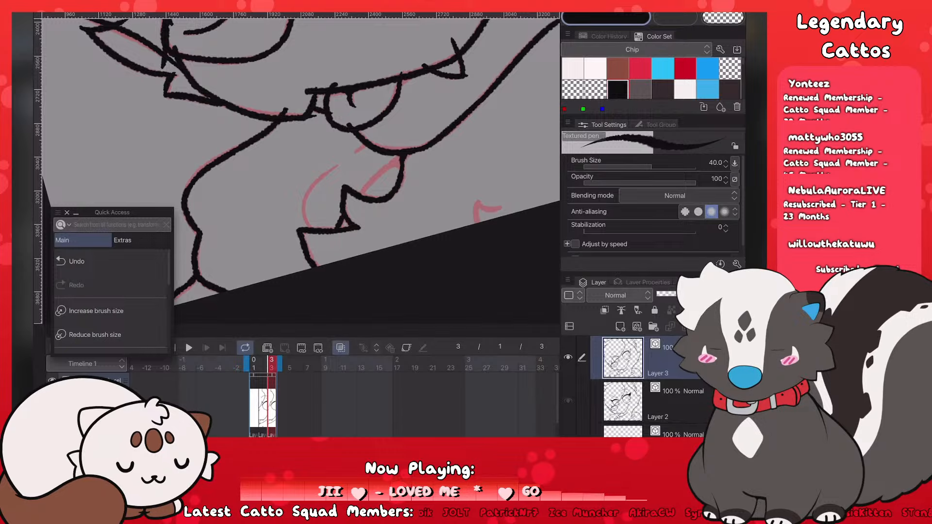
Step: Ink the inner edge of the loop under the jaw and the long curved line on the chin tuft's far side
left_click_drag(401, 158, 361, 194)
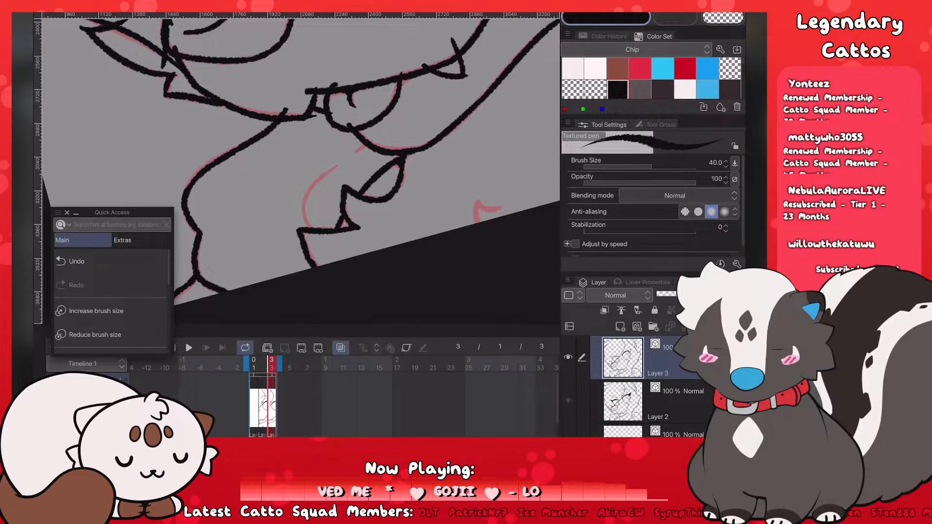
key("[")
mouse_move(365, 142)
left_mouse_down()
mouse_move(308, 194)
mouse_move(301, 216)
mouse_move(314, 227)
left_mouse_up()
key("ctrl+z")
Step: Ink the small hooked fur mark at the canvas's lower edge, between the chin tuft and the near shoulder
scroll(301, 170, "down", 3)
scroll(301, 170, "up", 2)
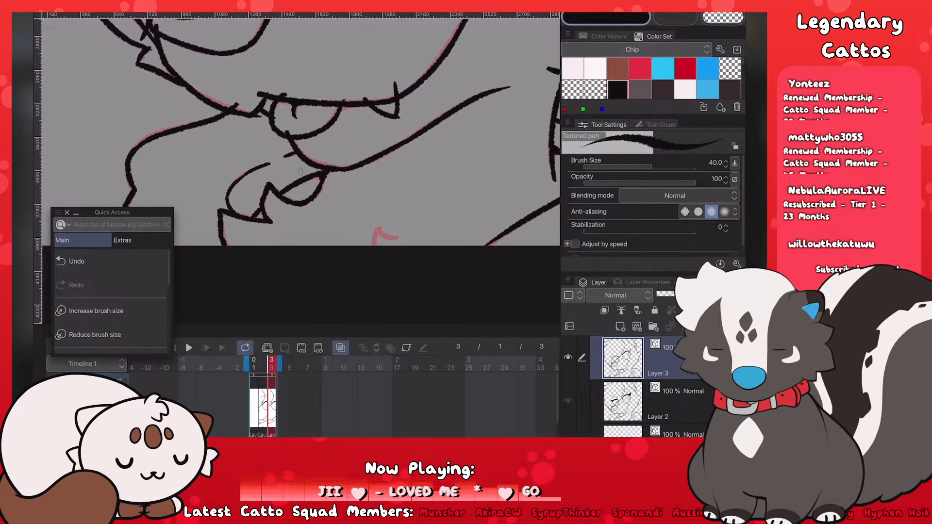
key("bracketright")
mouse_move(378, 226)
left_mouse_down()
mouse_move(402, 238)
mouse_move(373, 245)
left_mouse_up()
scroll(301, 170, "down", 5)
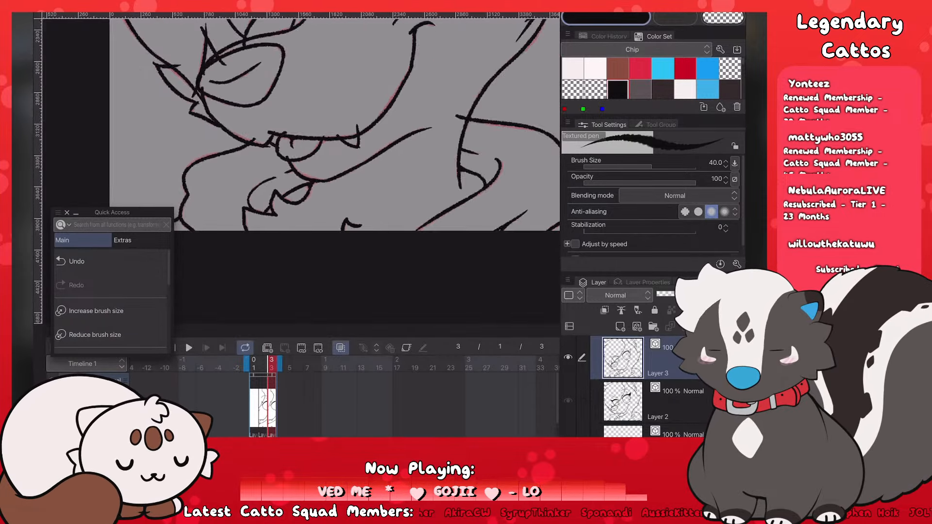
Step: Ink the long curved brow line above the near eye, crossing the forehead marking line, at brush size 35
scroll(301, 169, "up", 2)
key("bracketleft")
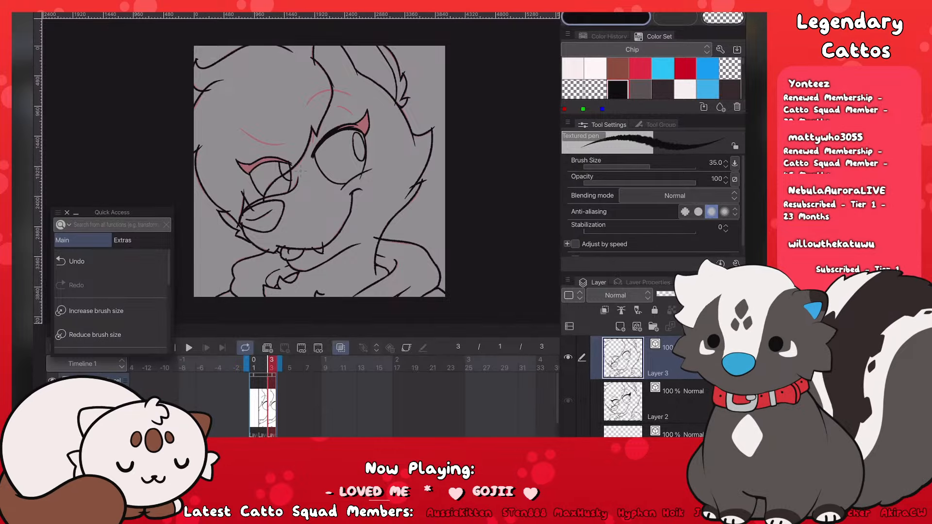
scroll(301, 171, "up", 5)
left_click_drag(331, 161, 343, 120)
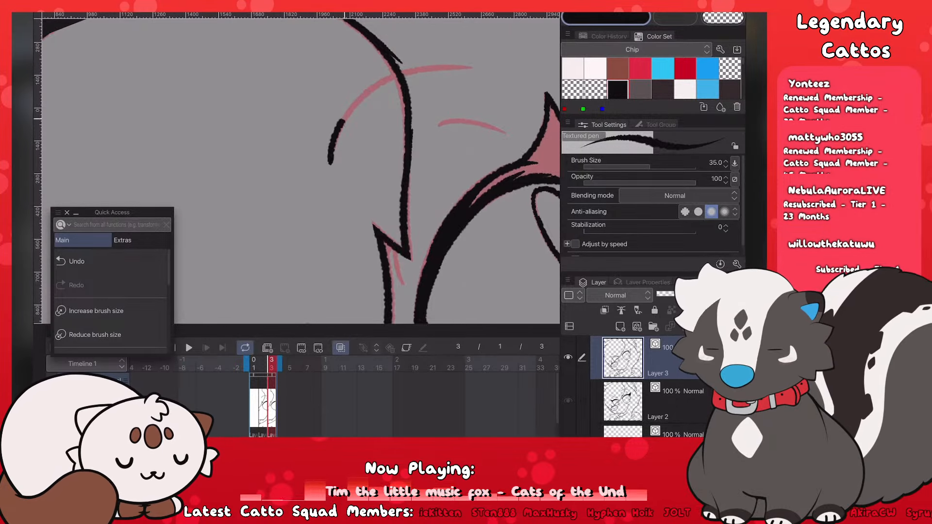
key("ctrl+z")
left_click_drag(330, 161, 386, 75)
key("ctrl+z")
mouse_move(331, 163)
left_mouse_down()
mouse_move(395, 75)
mouse_move(472, 69)
left_mouse_up()
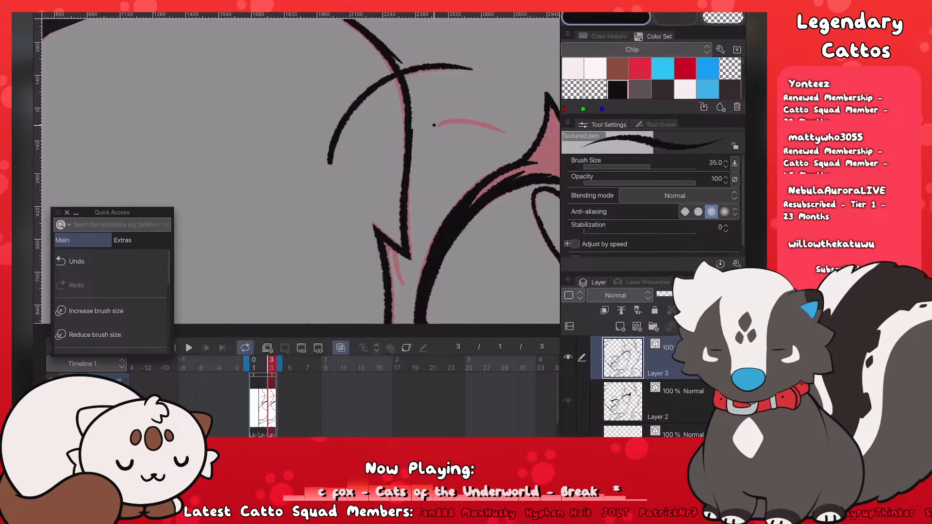
Step: Ink the short curved stroke between the near eye's brow line and its lash wing
left_click_drag(433, 124, 505, 137)
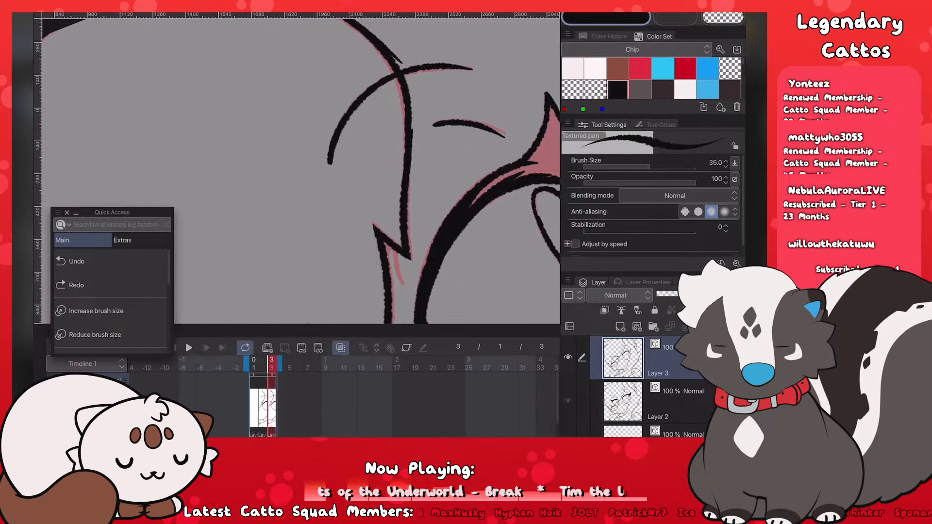
left_click(76, 261)
left_click_drag(438, 124, 507, 136)
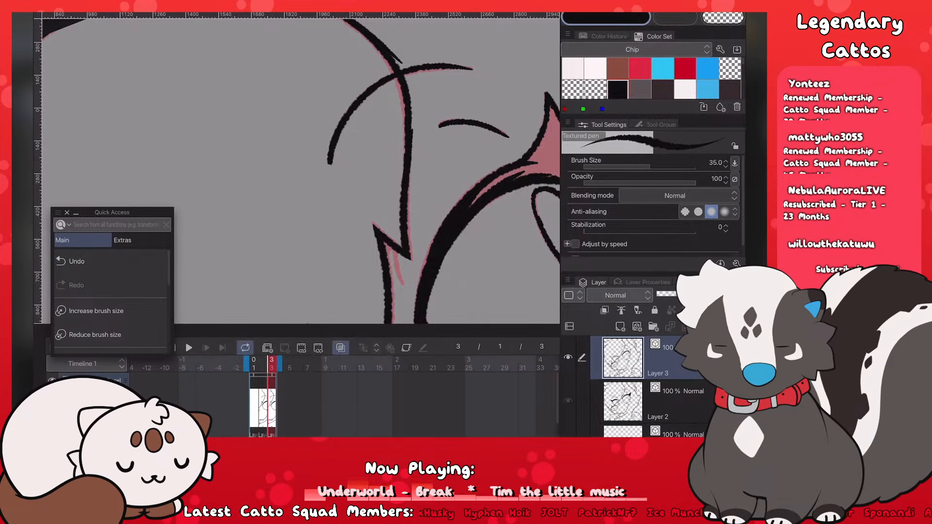
Step: Redraw the short curved stroke between the near eye's brow line and its lash wing
left_click(76, 261)
left_click_drag(435, 125, 500, 135)
scroll(369, 170, "down", 3)
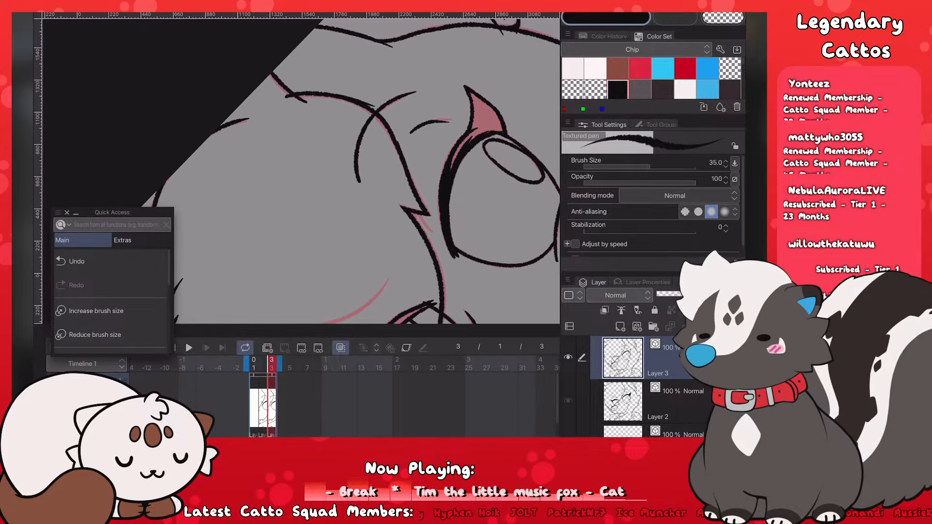
scroll(369, 170, "up", 2)
key("ctrl+z")
left_click_drag(404, 141, 464, 124)
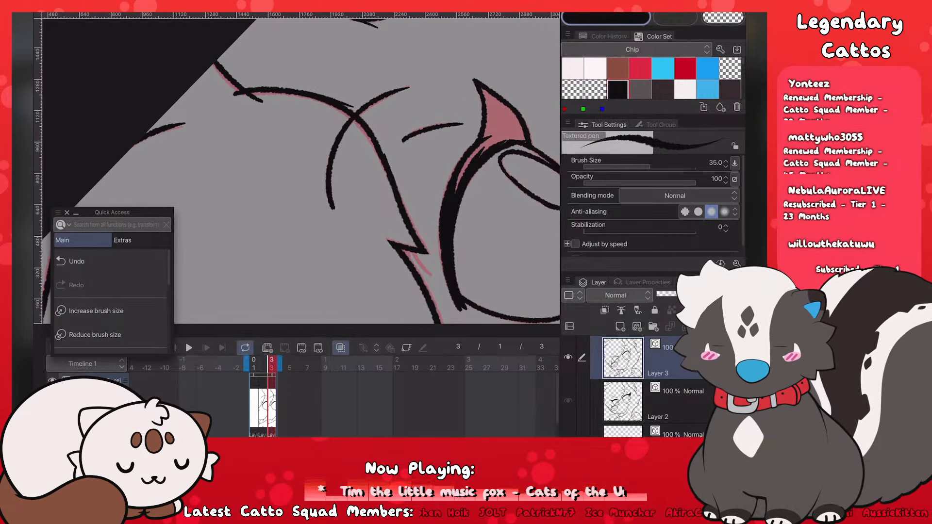
Step: Ink the long curved brow line above the far eye at brush size 35, following the onion-skin line
scroll(369, 170, "down", 1)
left_click_drag(387, 166, 383, 190)
key("ctrl+z")
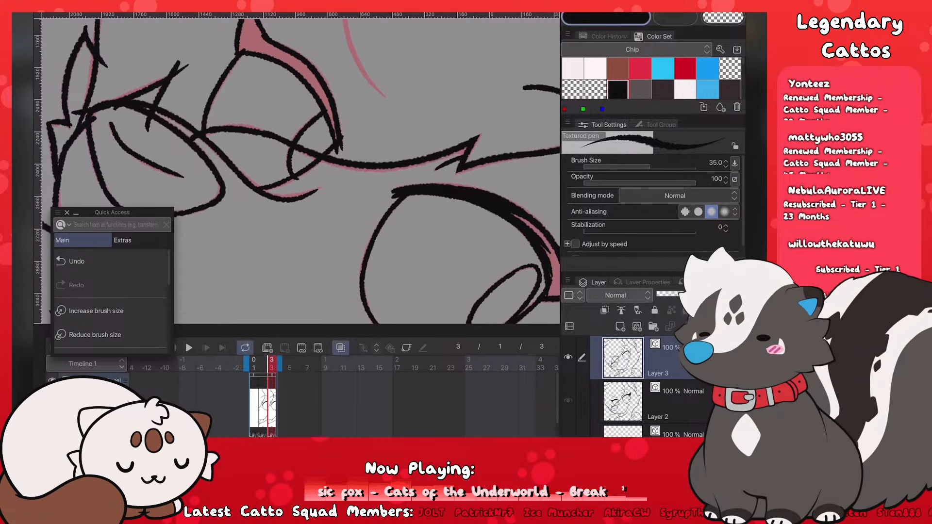
scroll(300, 170, "down", 3)
scroll(301, 170, "up", 3)
left_click_drag(384, 167, 383, 80)
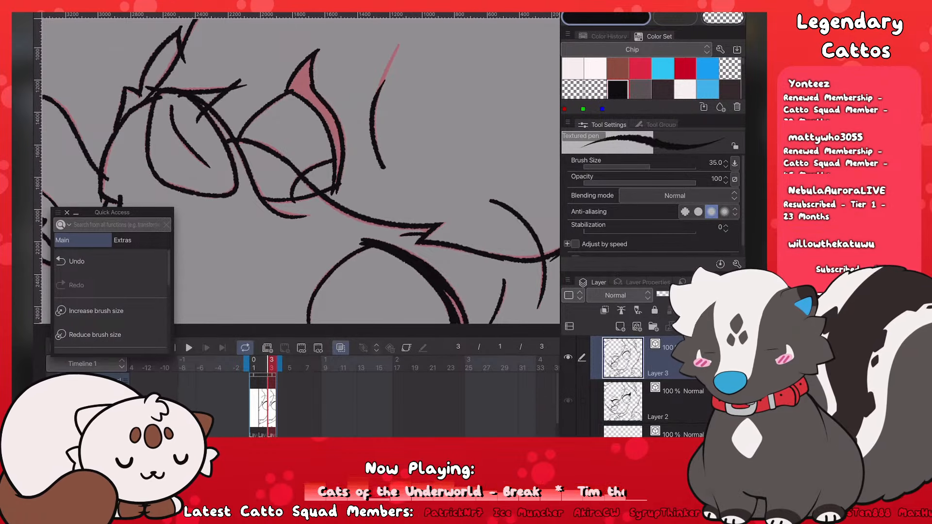
left_click(77, 261)
mouse_move(384, 167)
left_mouse_down()
mouse_move(374, 119)
mouse_move(399, 46)
left_mouse_up()
left_click_drag(385, 165, 378, 143)
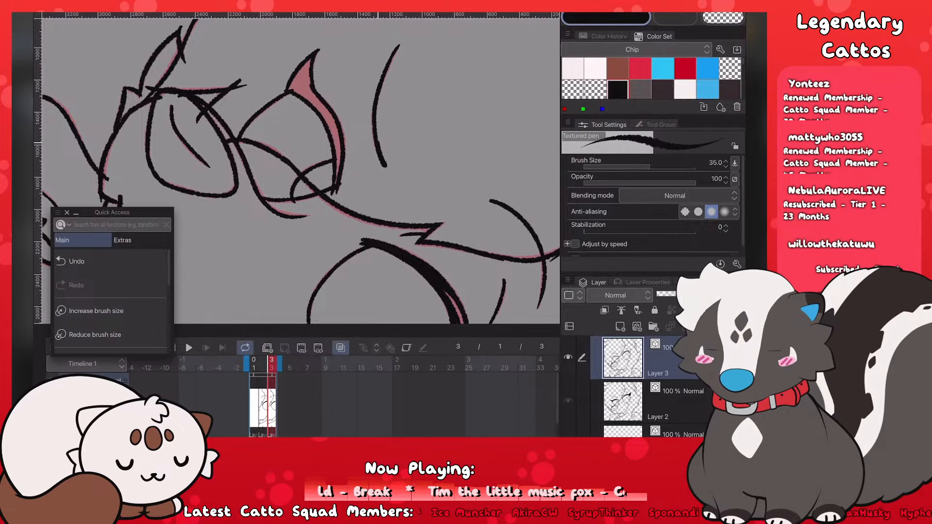
scroll(311, 175, "down", 5)
scroll(437, 190, "up", 5)
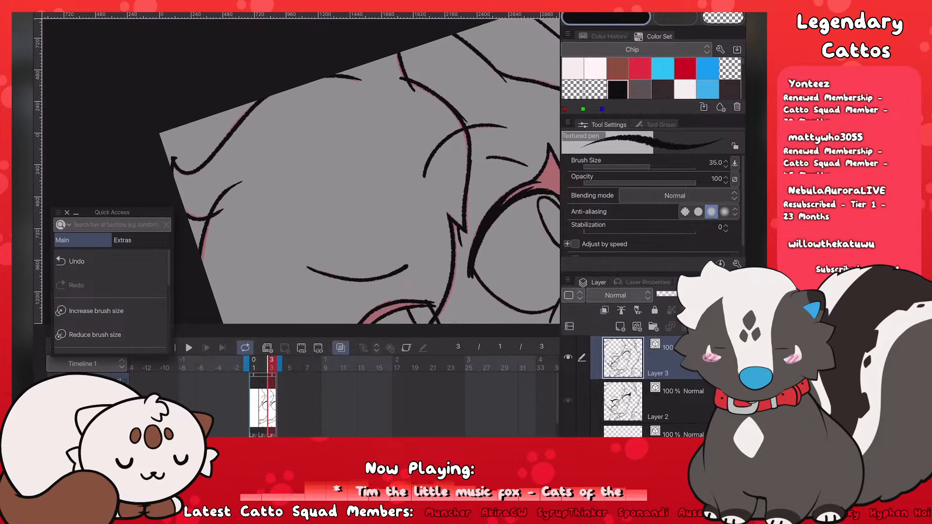
scroll(369, 175, "down", 10)
scroll(389, 175, "up", 2)
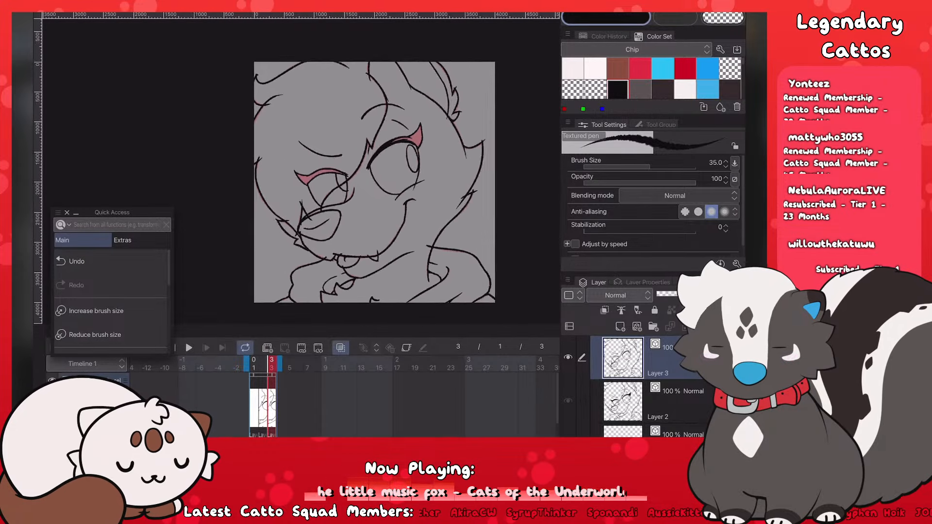
scroll(389, 165, "down", 3)
scroll(391, 164, "up", 3)
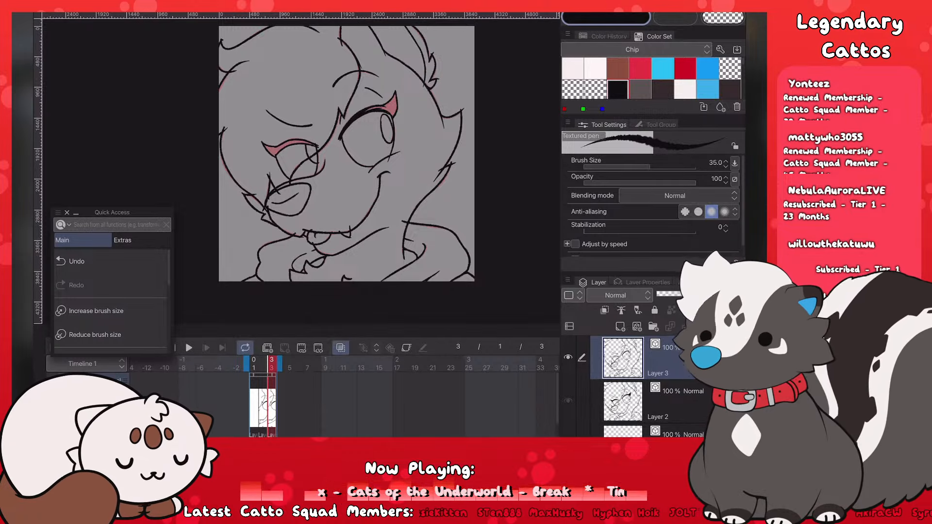
Step: Trim the overshooting line ends at the near ear and the pointed cheek fur with the vector eraser at size 25
key("e")
scroll(347, 153, "up", 3)
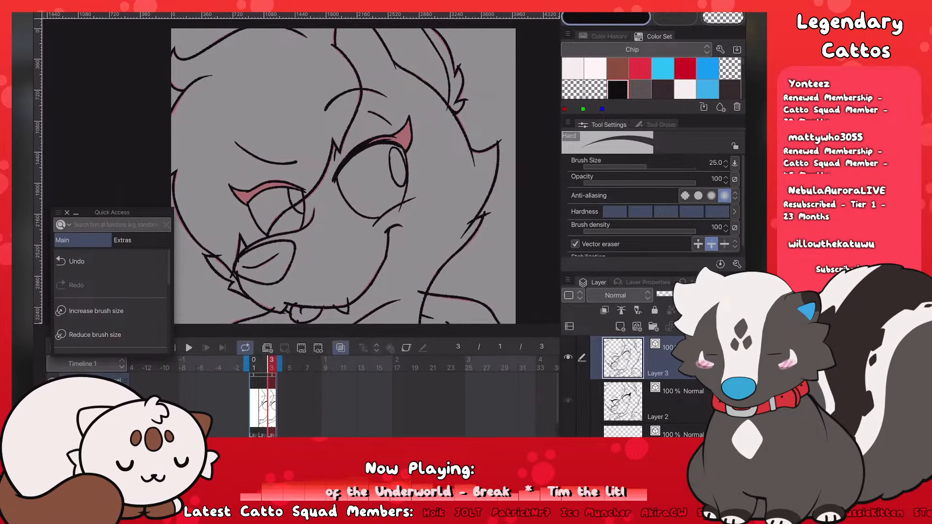
left_click(459, 67)
key("ctrl+z")
scroll(298, 175, "up", 3)
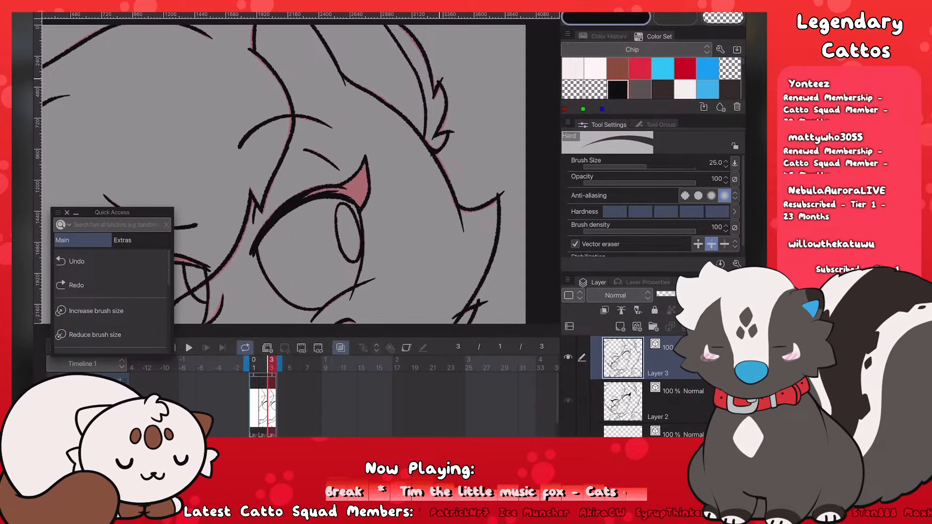
left_click(439, 79)
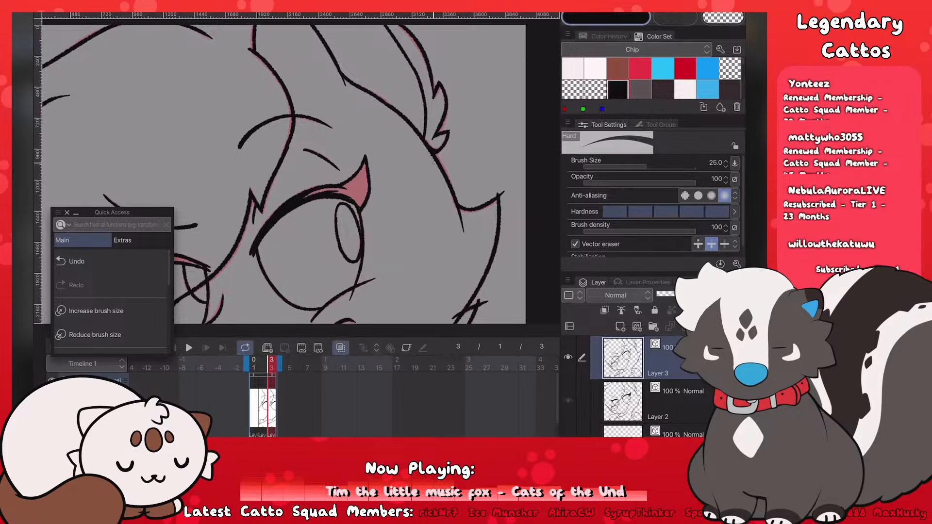
left_click(459, 218)
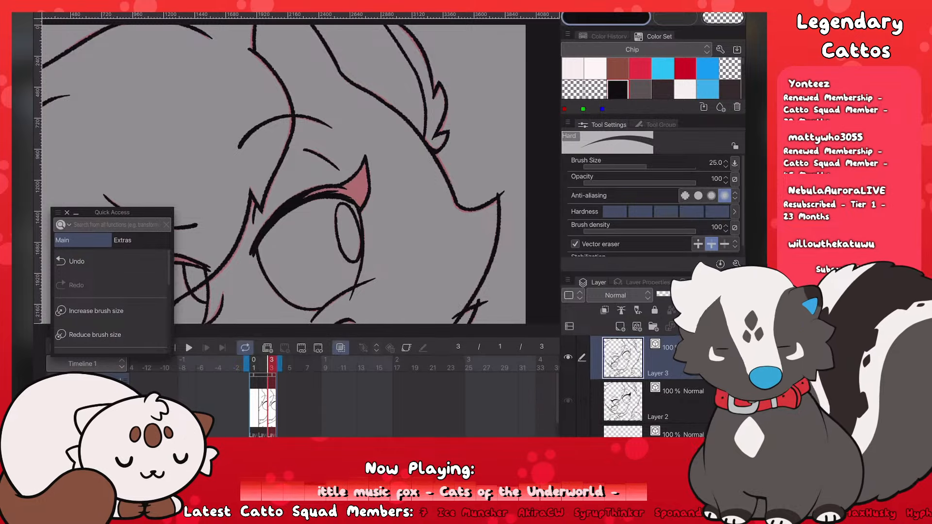
scroll(299, 175, "down", 3)
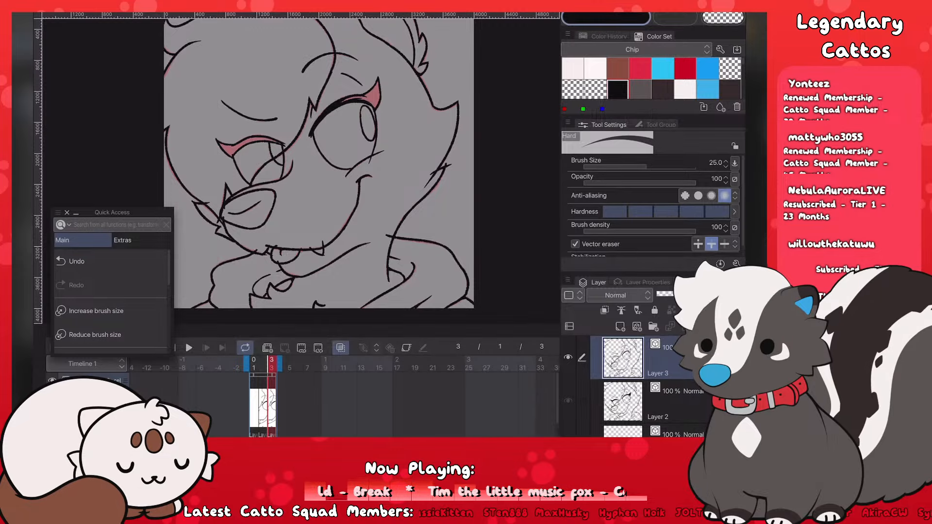
Step: Flip between frames 2 and 3 to compare their line art
scroll(359, 141, "down", 5)
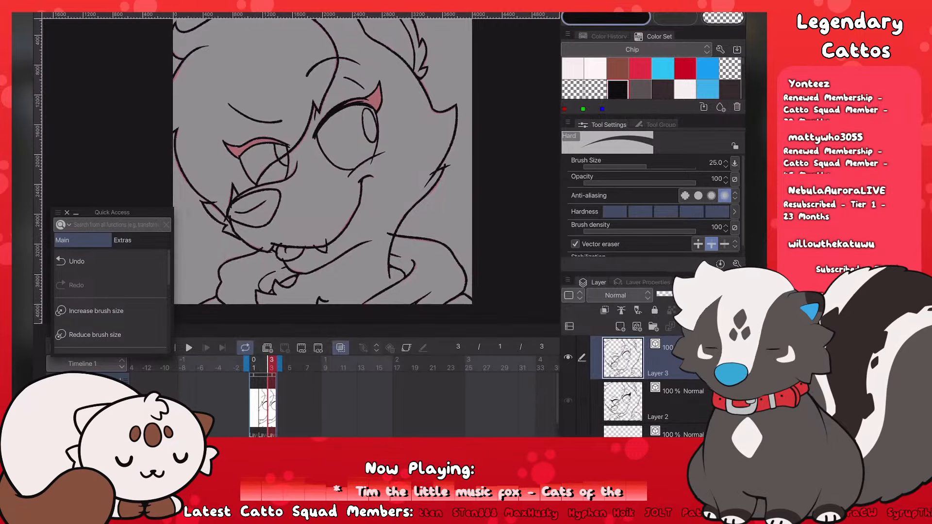
scroll(359, 141, "up", 2)
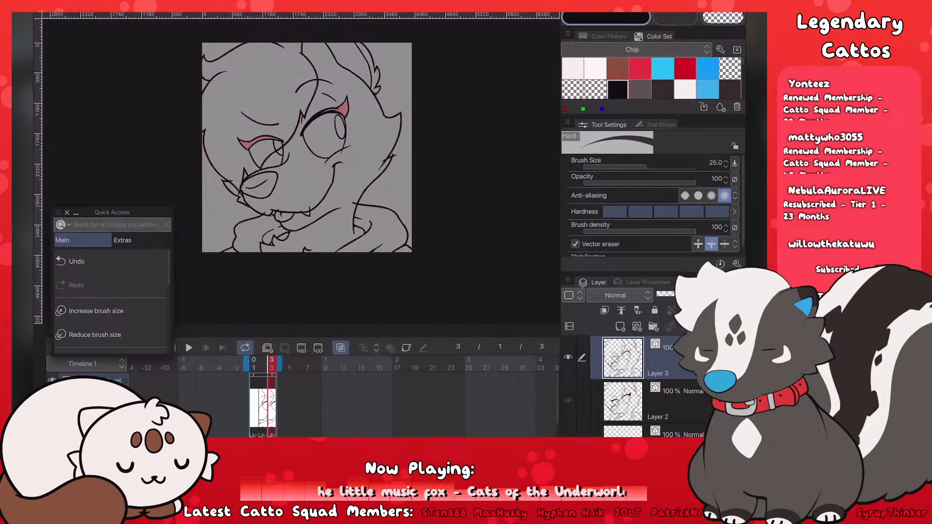
key("Left")
key("Right")
key("Left")
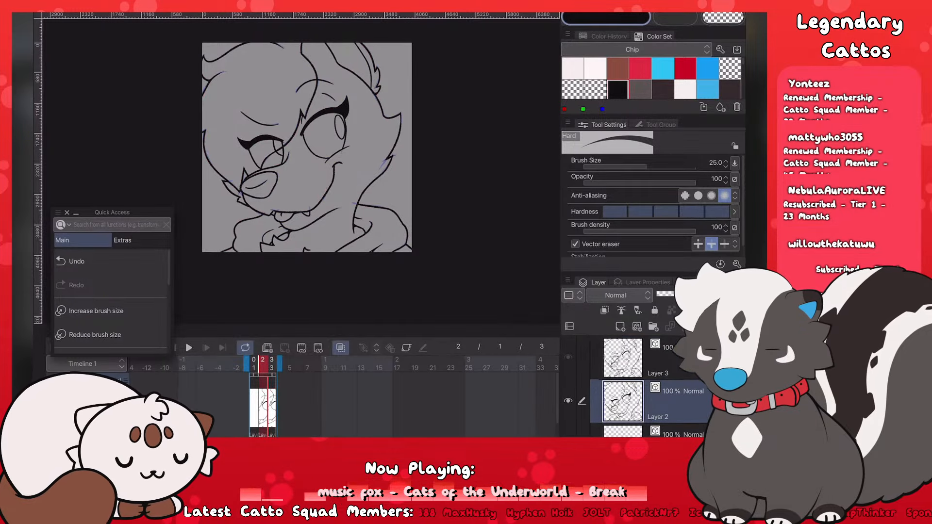
key("Right")
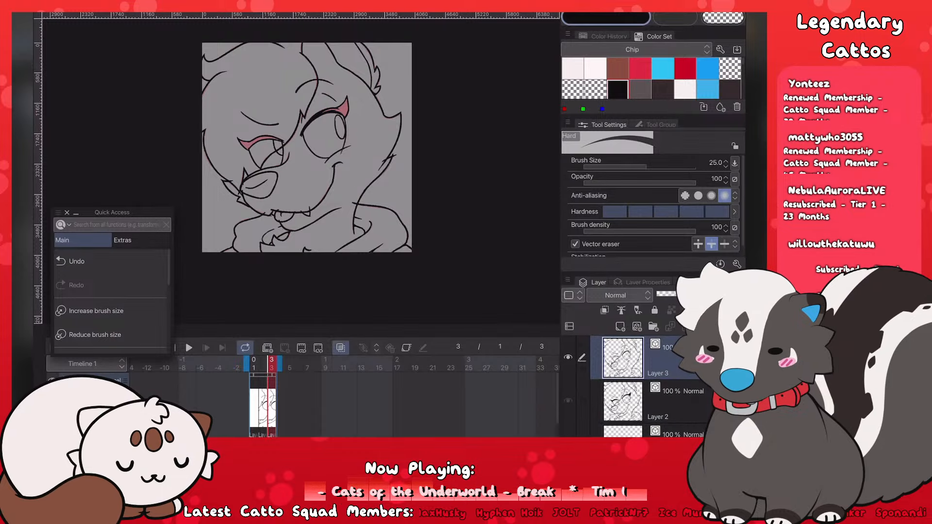
Step: Clean up the crossing lines at the near cheek's lower fur notch with the vector eraser and the textured pen in transparent colour
scroll(387, 173, "up", 3)
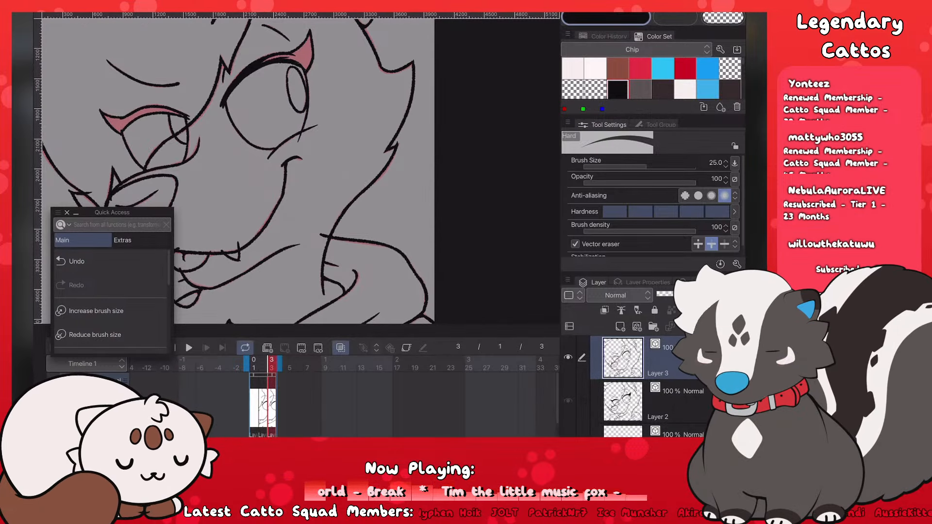
scroll(387, 173, "up", 2)
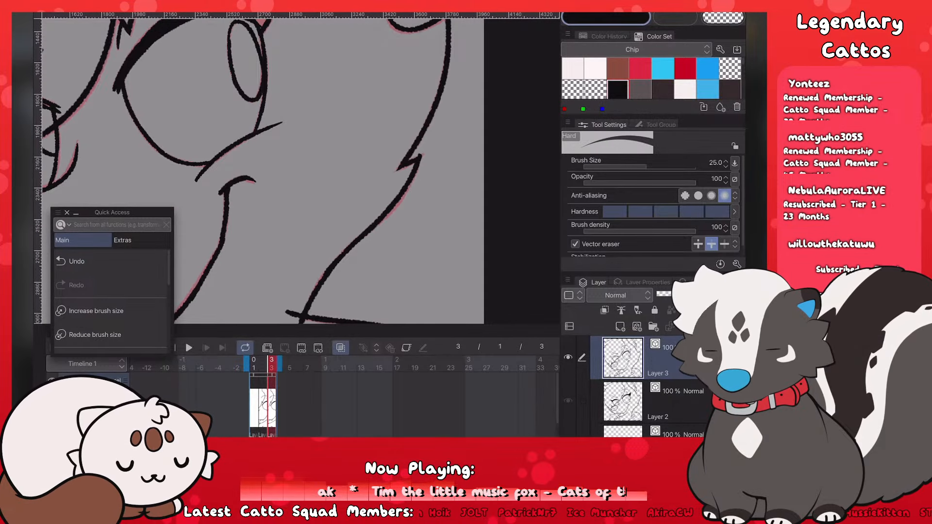
scroll(298, 171, "up", 1)
key("p")
key("c")
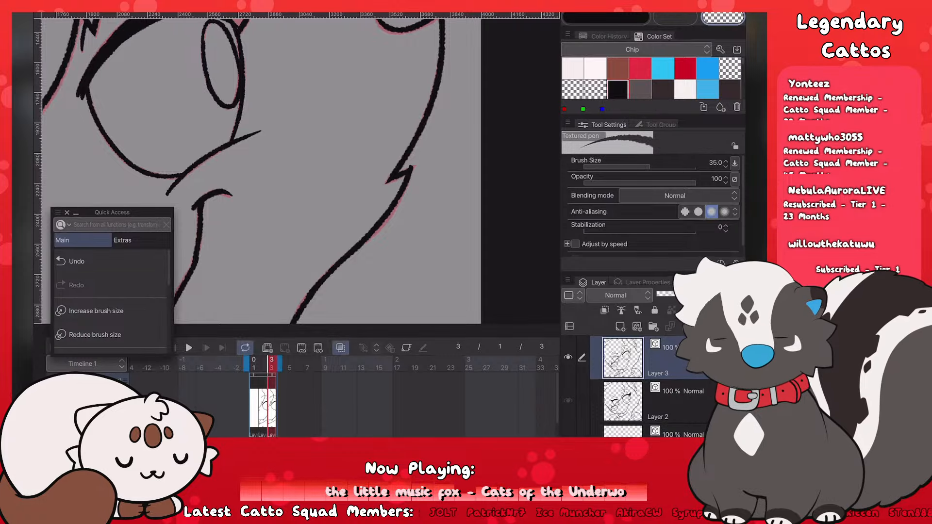
scroll(333, 146, "down", 3)
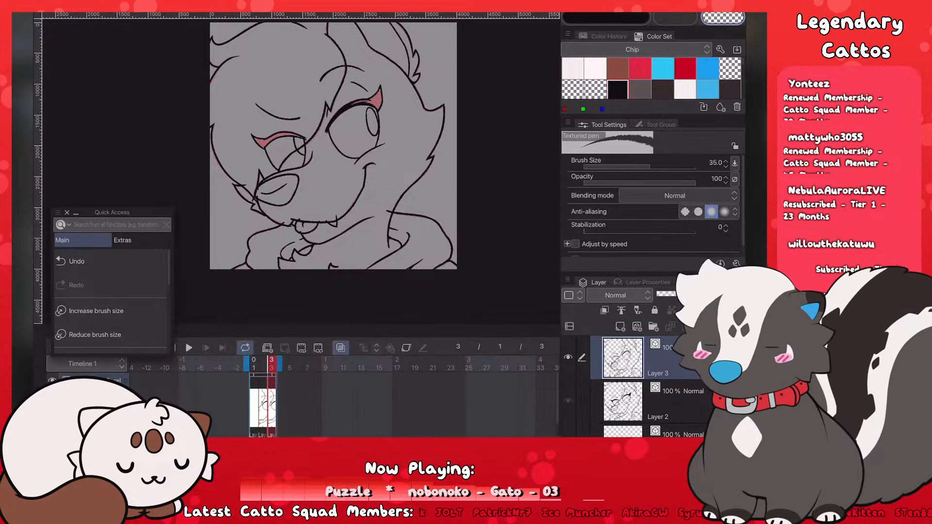
Step: Erase the overshooting line ends around the far cheek fur, mouth, chin tuft and neck with the vector eraser
scroll(394, 107, "up", 1)
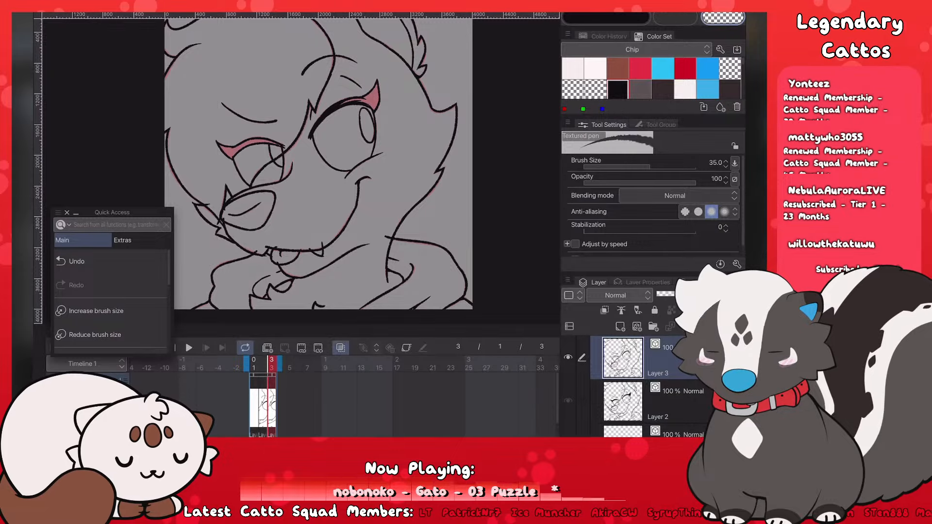
key("e")
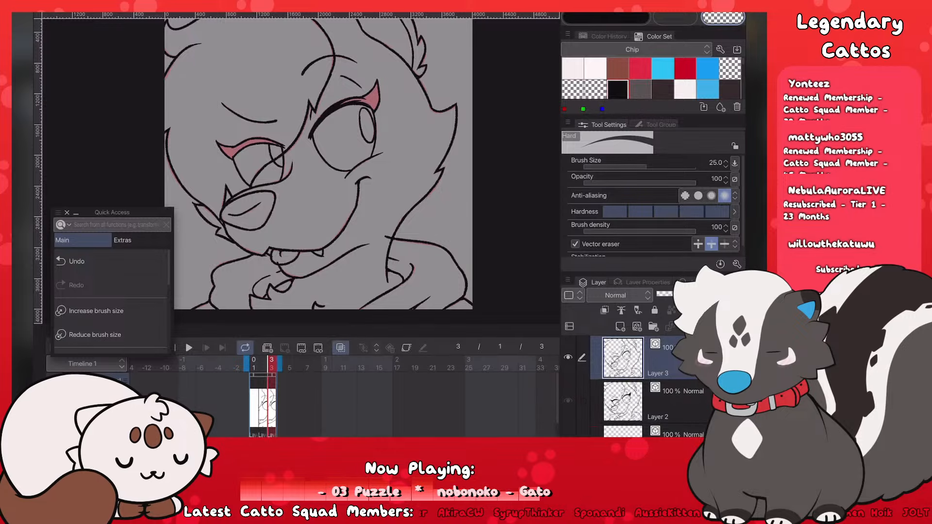
key("ctrl+plus")
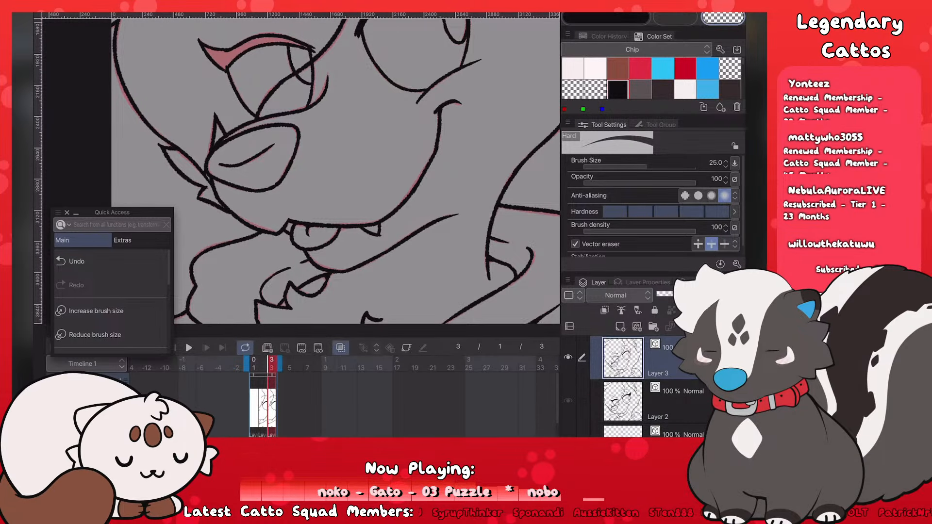
key("ctrl+minus")
key("ctrl+minus")
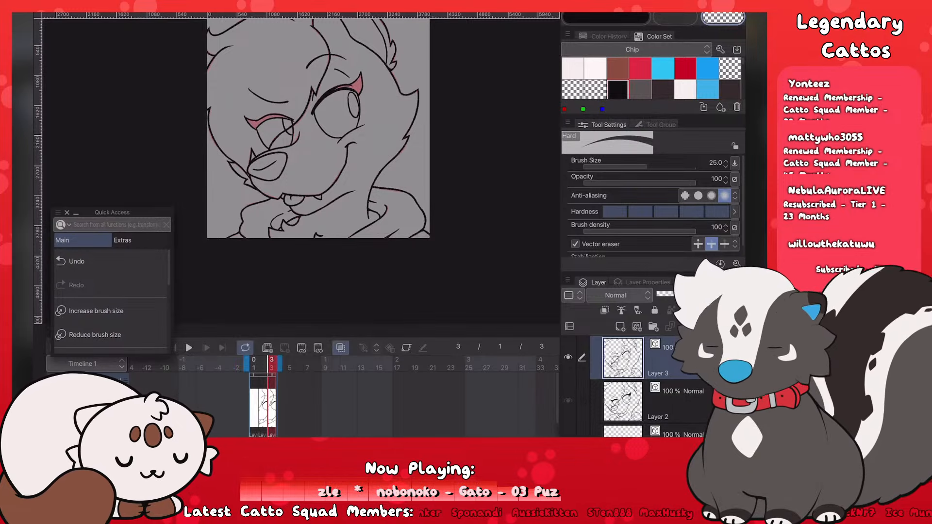
Step: Fill the near eye's upper lash and its wing solid black with the textured pen at brush size 45
key("p")
key("ctrl+plus")
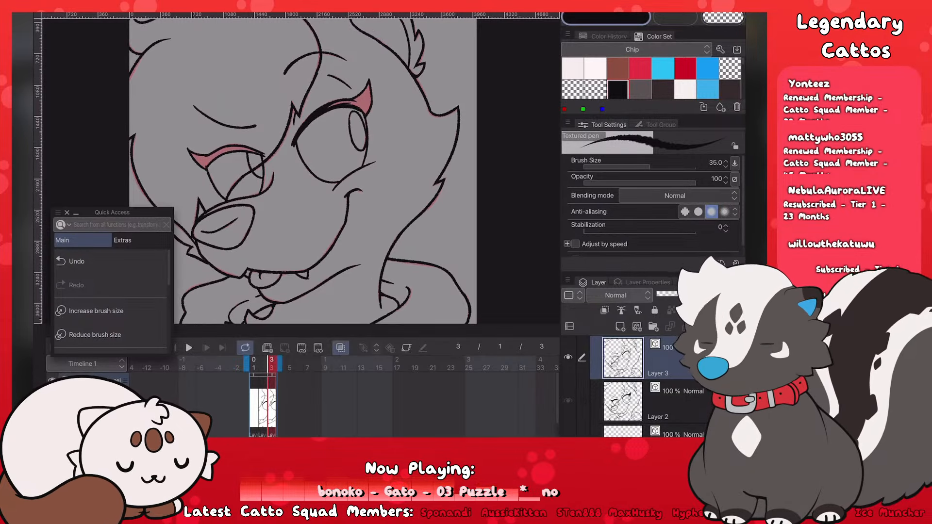
key("ctrl+plus")
left_click(96, 311)
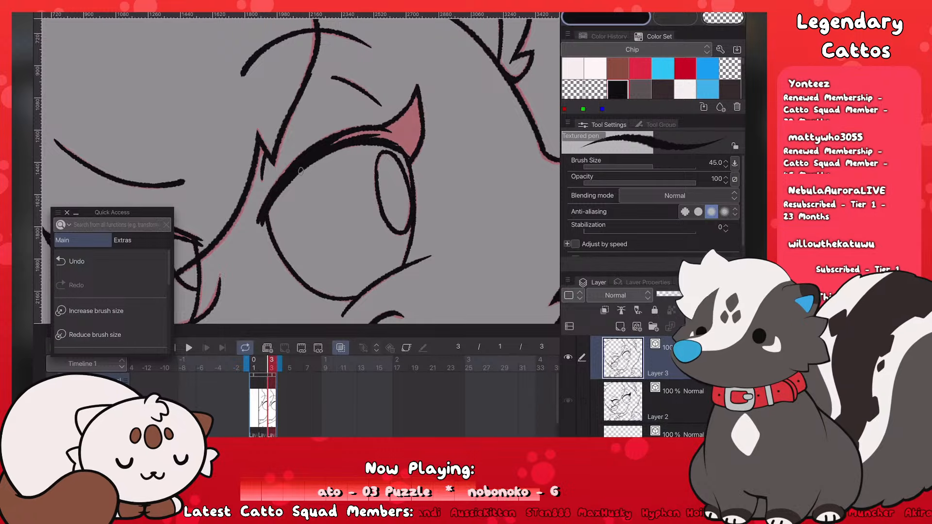
mouse_move(320, 146)
left_mouse_down()
mouse_move(397, 129)
mouse_move(413, 111)
mouse_move(407, 153)
mouse_move(390, 148)
mouse_move(401, 143)
left_mouse_up()
scroll(301, 168, "down", 5)
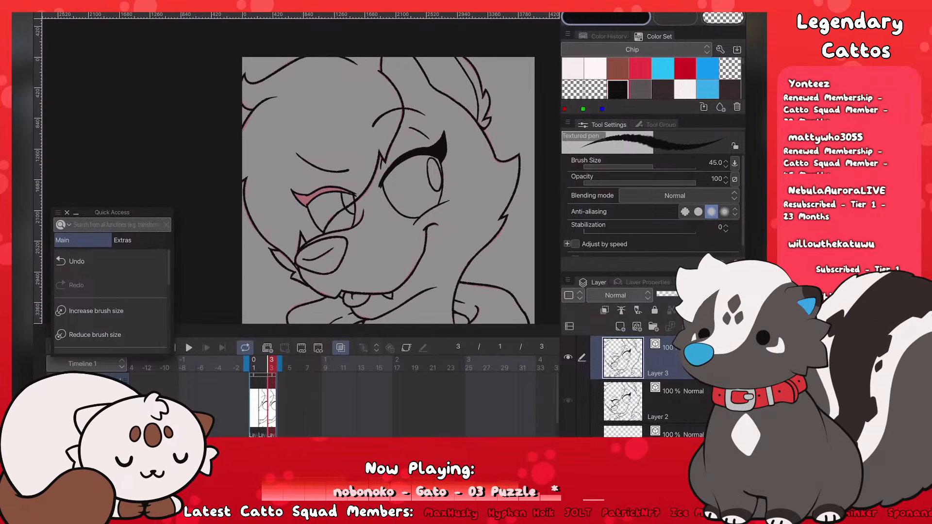
Step: Fill the far eye's upper lash and its wing solid black at brush size 45
scroll(359, 184, "down", 2)
scroll(415, 169, "up", 1)
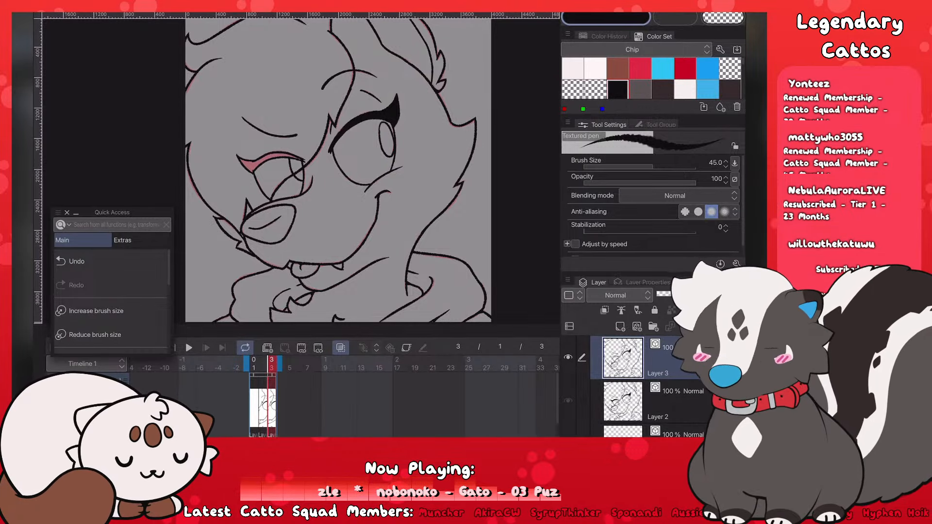
scroll(272, 165, "up", 5)
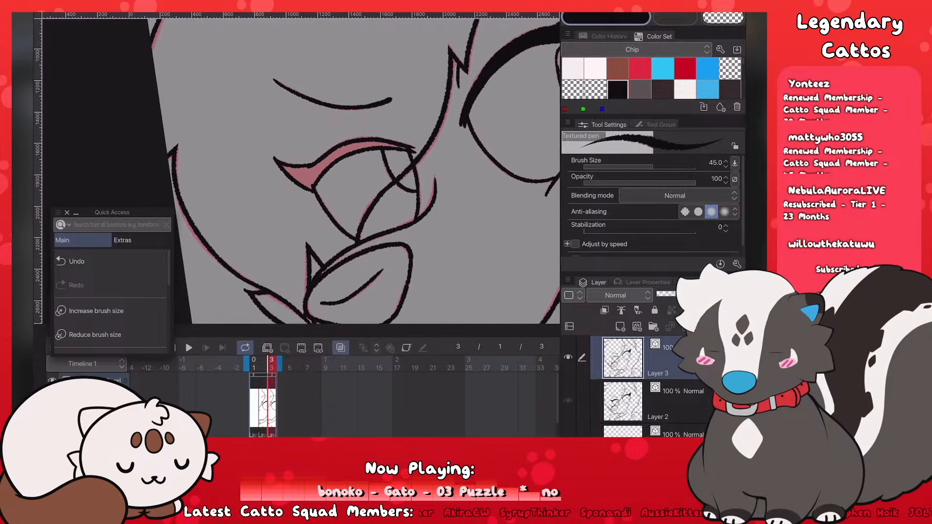
mouse_move(297, 146)
left_mouse_down()
mouse_move(333, 142)
mouse_move(316, 155)
mouse_move(334, 160)
mouse_move(339, 138)
mouse_move(394, 97)
mouse_move(380, 100)
mouse_move(456, 87)
left_mouse_up()
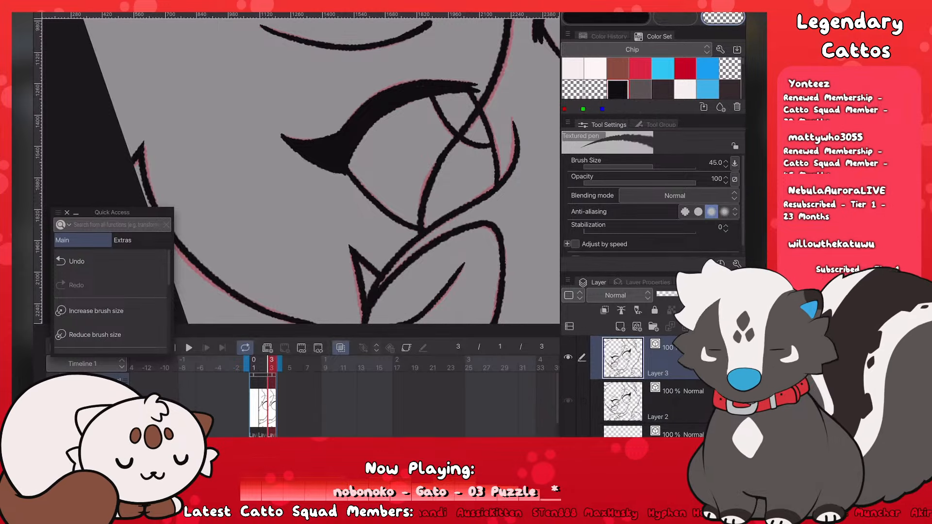
scroll(301, 171, "down", 5)
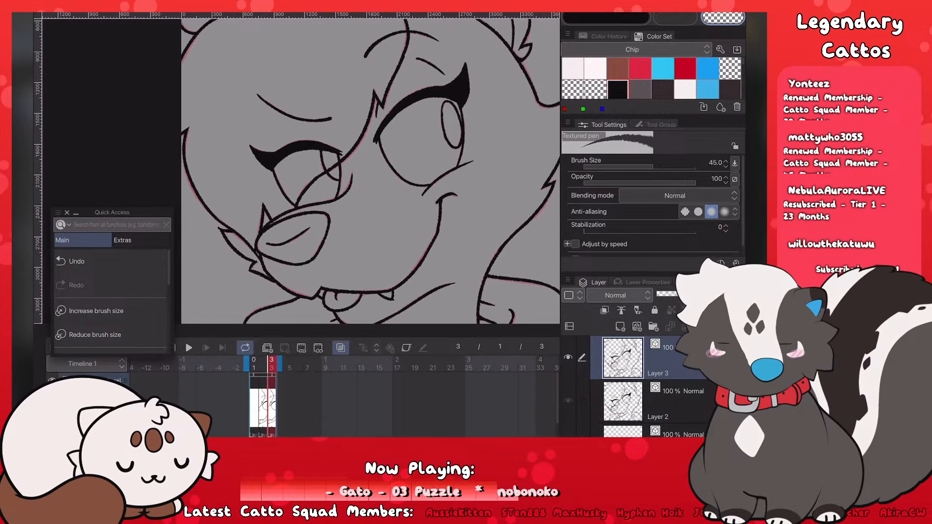
scroll(301, 167, "down", 5)
scroll(301, 167, "up", 3)
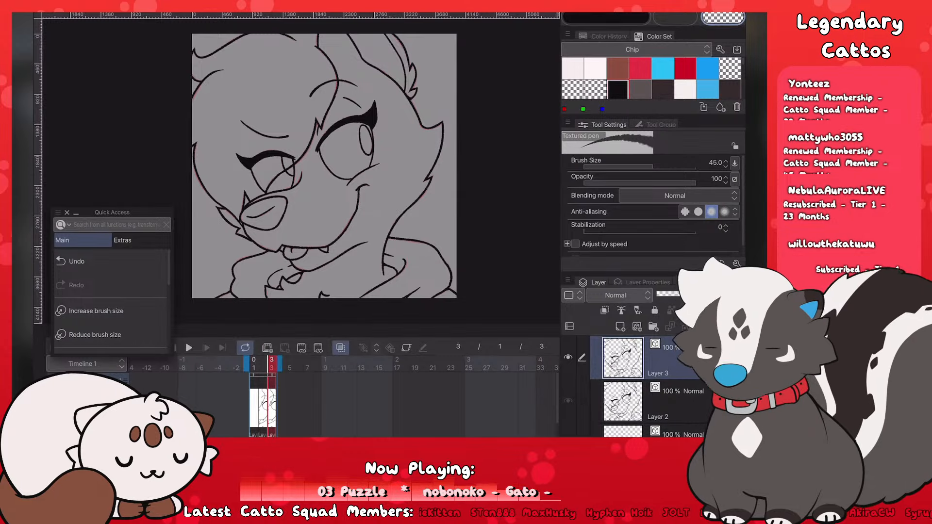
Step: Switch the textured pen from transparent back to black at brush size 25 and save the drawing
scroll(242, 165, "up", 5)
key("c")
left_click(95, 335)
left_click(94, 335)
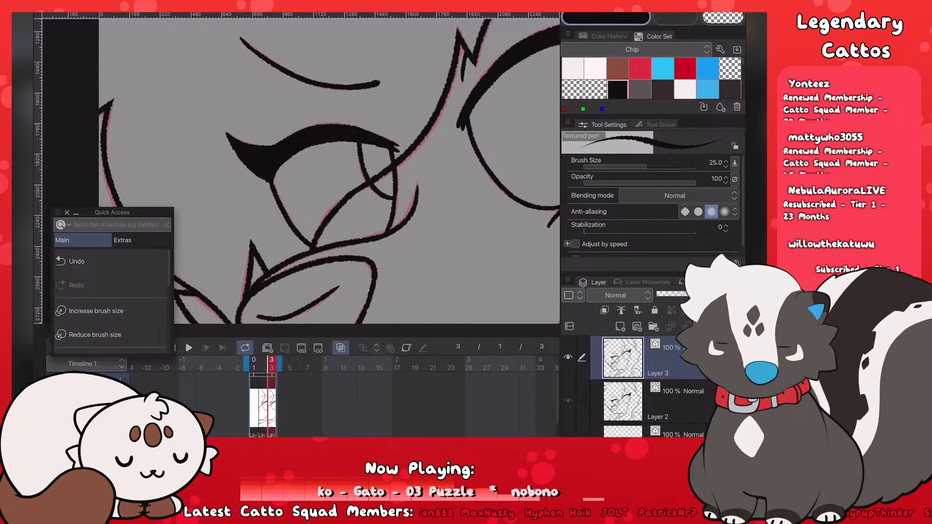
key("ctrl+0")
key("ctrl+s")
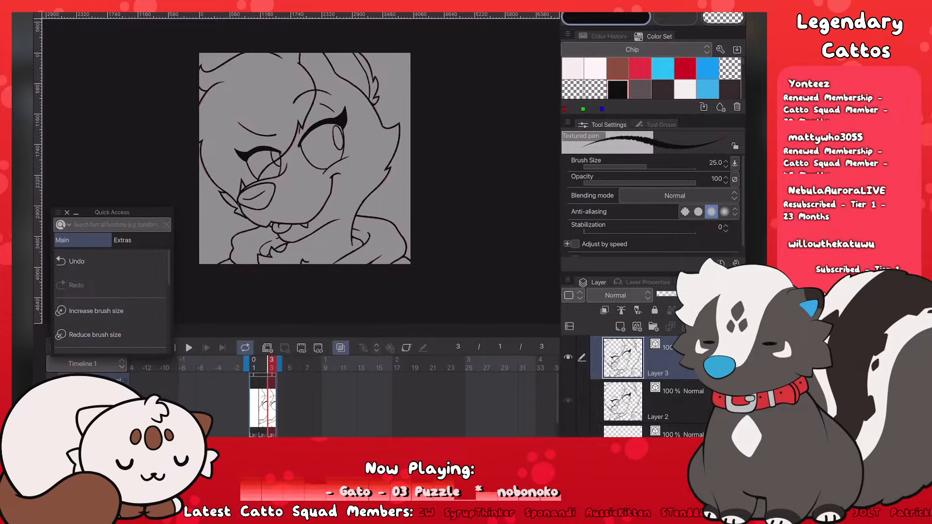
left_click(263, 364)
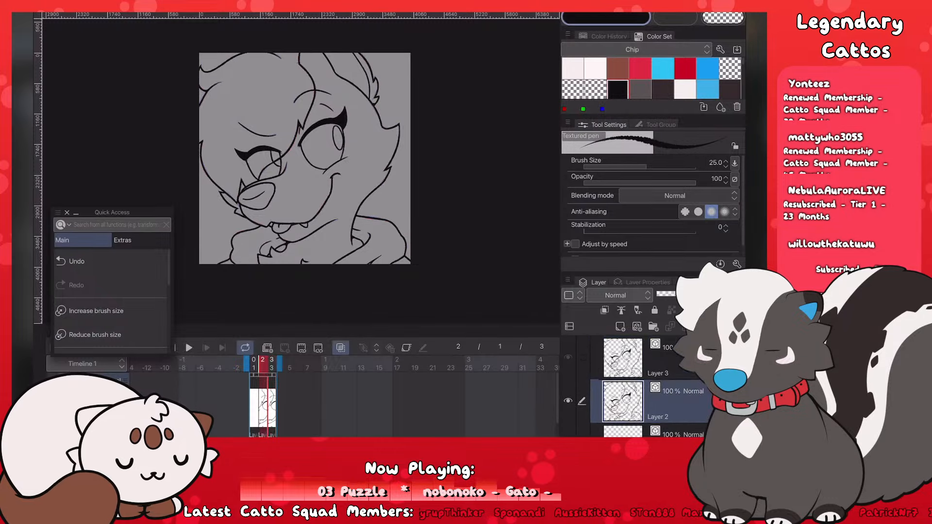
left_click(272, 364)
scroll(297, 169, "up", 6)
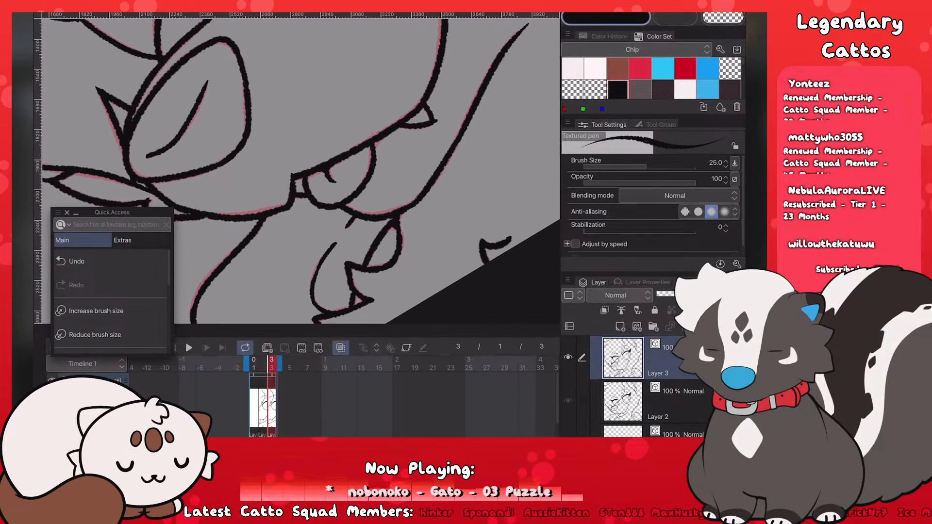
left_click(217, 136)
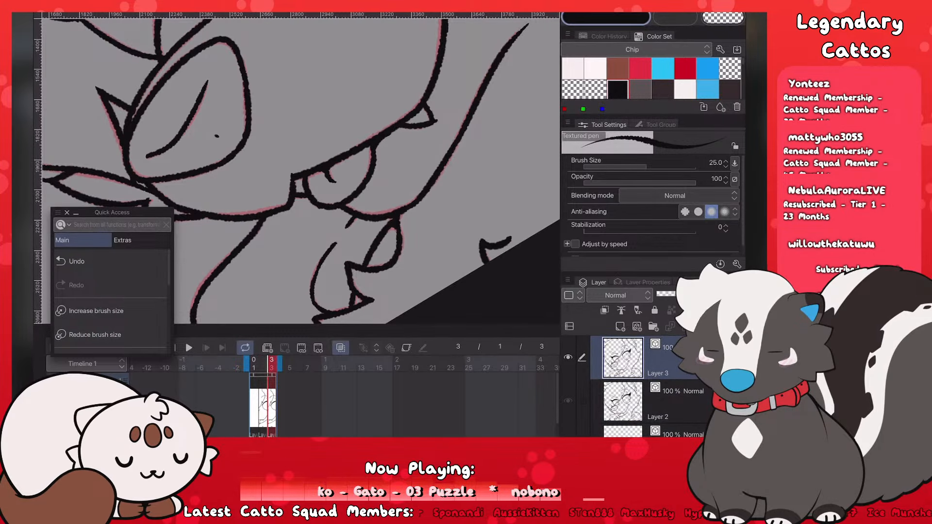
key("ctrl+z")
key("e")
left_click(216, 136)
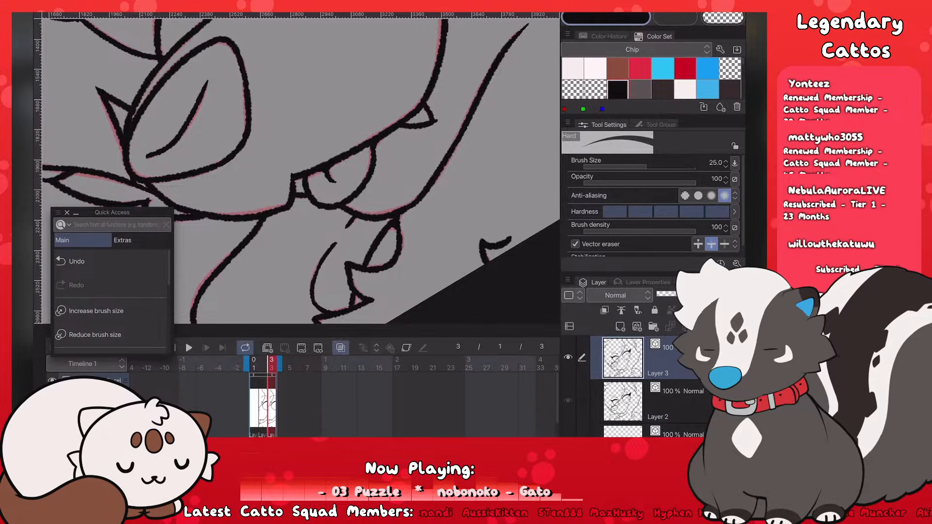
key("p")
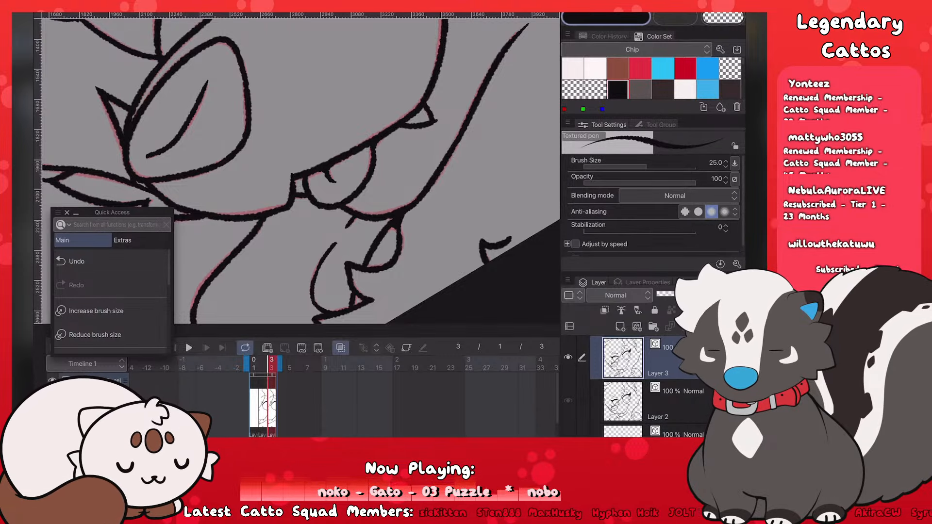
Step: Flip repeatedly between frames 2 and 3 to compare how the line art shifts across the whole portrait
scroll(301, 170, "down", 8)
scroll(301, 170, "up", 2)
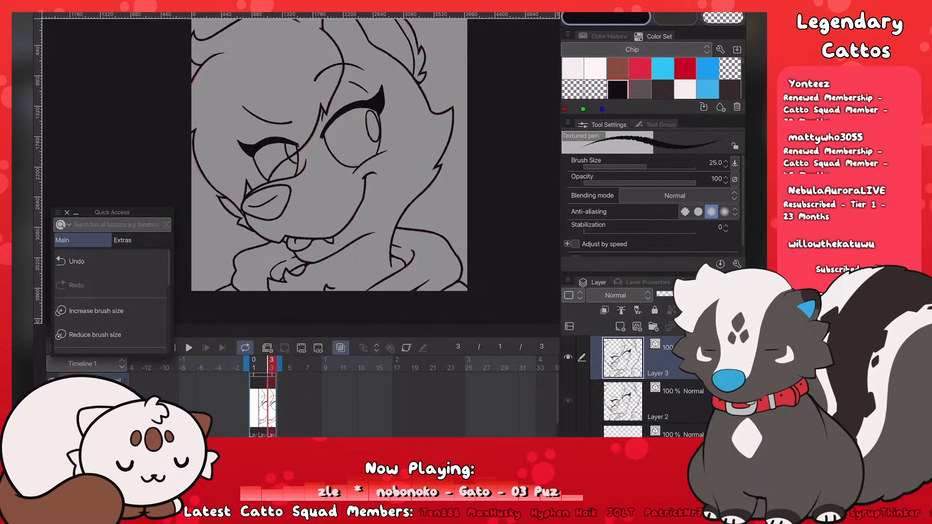
left_click(262, 364)
left_click(272, 364)
left_click(262, 364)
left_click(272, 365)
left_click(262, 364)
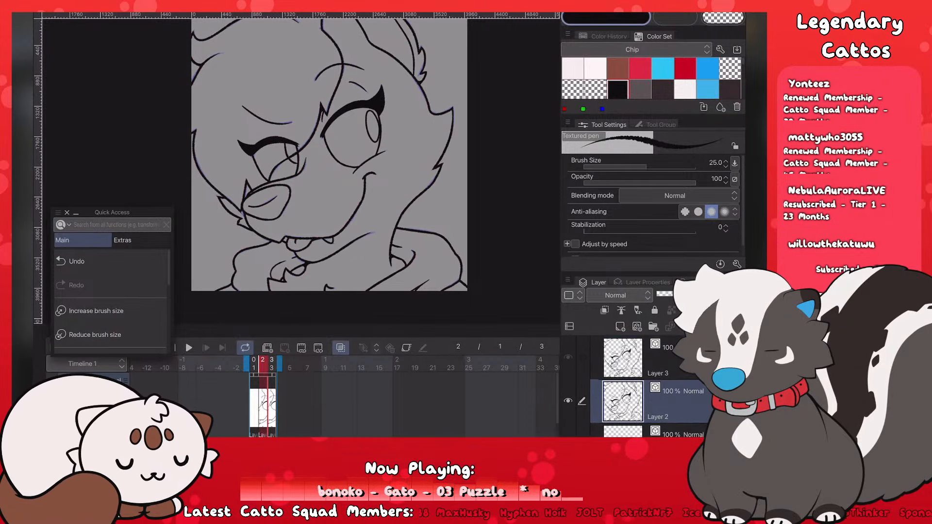
left_click(272, 365)
left_click(263, 364)
left_click(272, 364)
left_click(262, 364)
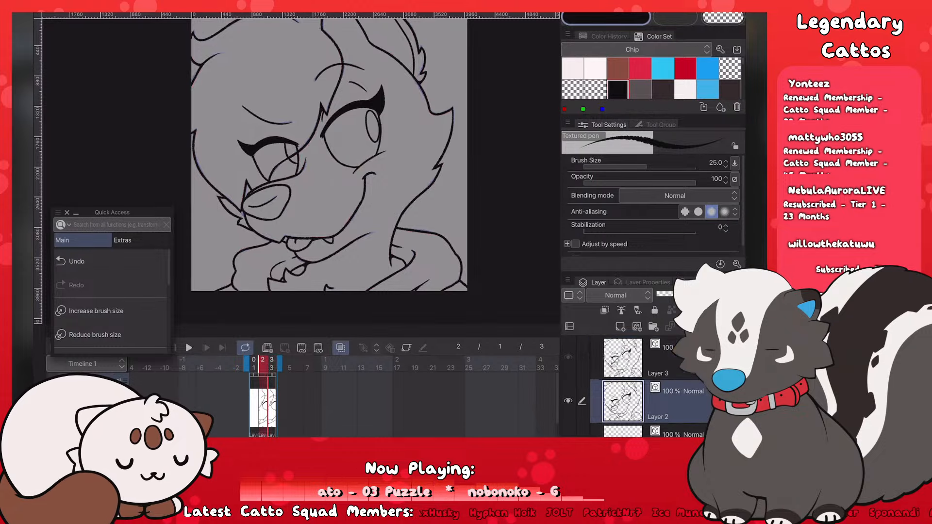
left_click(272, 364)
left_click(263, 364)
left_click(272, 364)
left_click(262, 364)
left_click(272, 364)
left_click(263, 364)
left_click(272, 364)
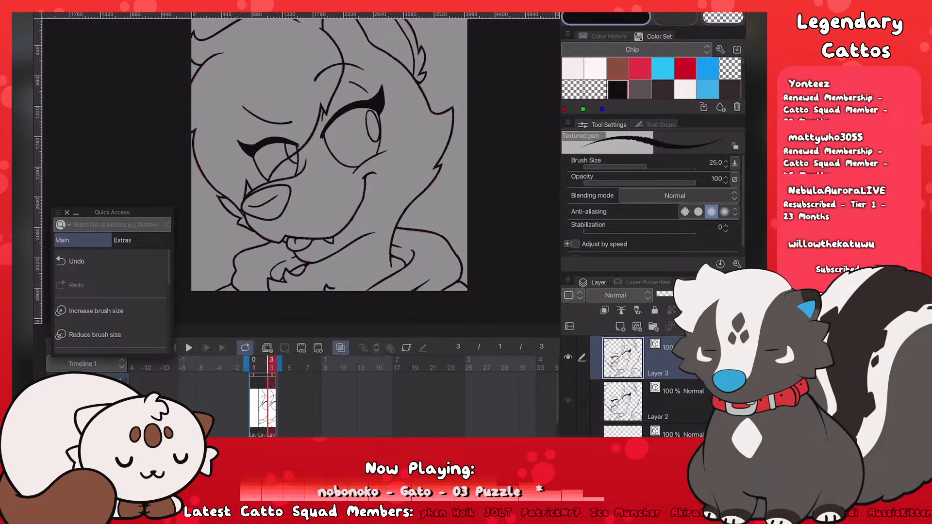
left_click(263, 364)
left_click(272, 364)
left_click(262, 364)
left_click(272, 364)
left_click(262, 364)
left_click(272, 364)
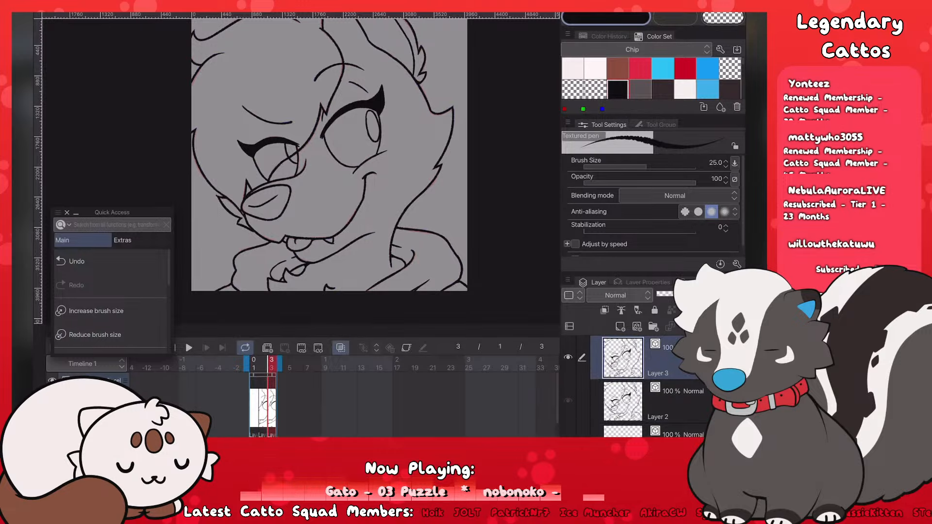
Step: On frame 1, trace the short upper end of the hair strand at the canvas's upper edge with the textured pen at brush size 40
left_click(253, 365)
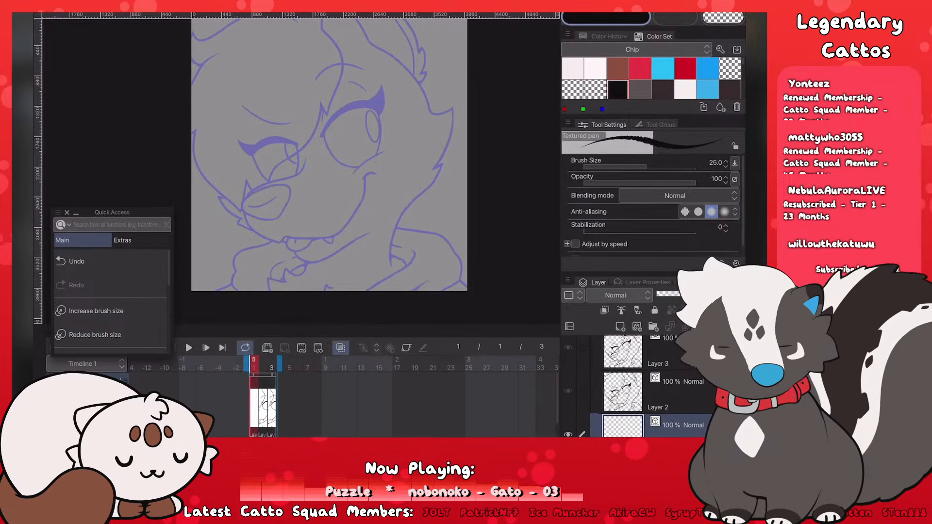
key("bracketright")
key("bracketright")
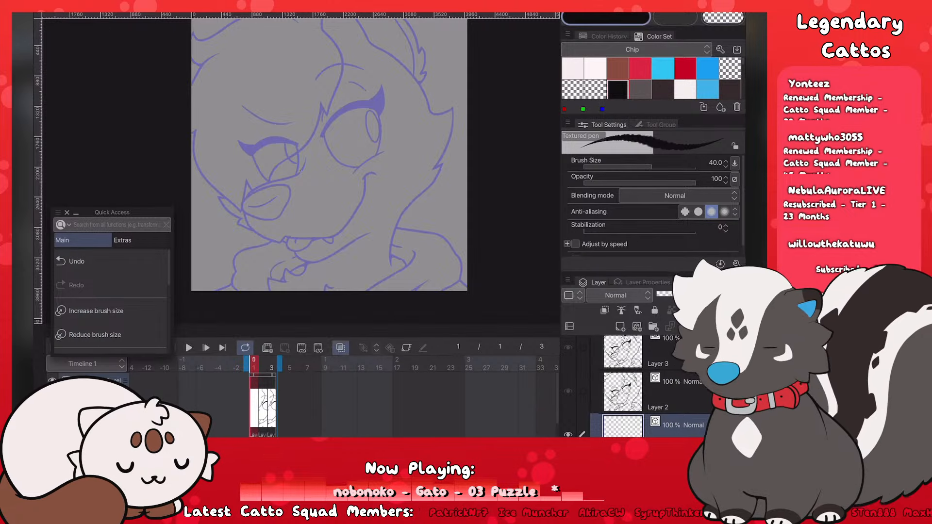
scroll(300, 170, "down", 2)
scroll(301, 170, "up", 5)
left_click_drag(402, 29, 399, 76)
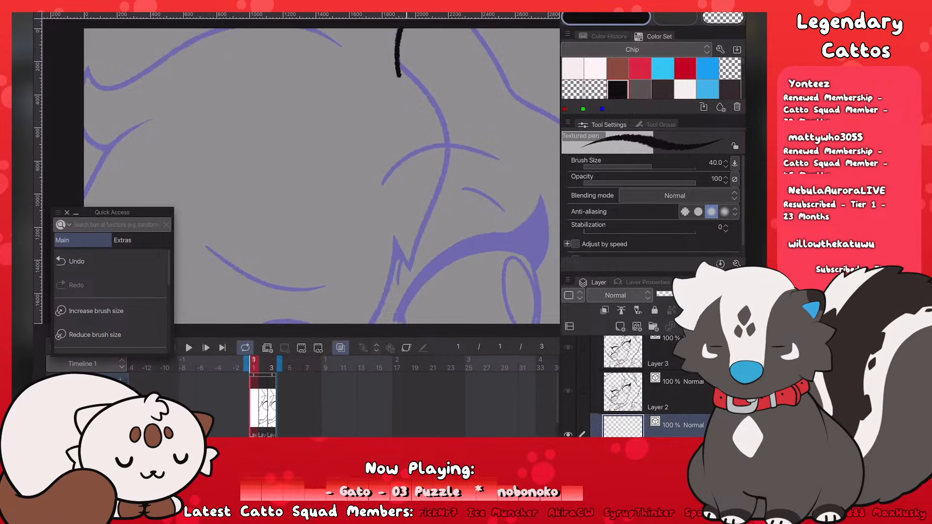
key("ctrl+z")
left_click_drag(399, 30, 400, 82)
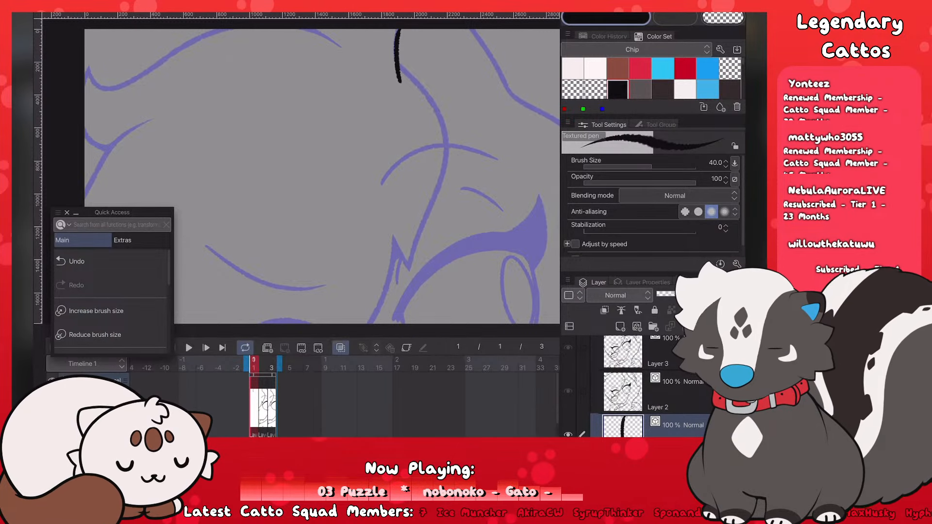
key("ctrl+z")
left_click_drag(400, 31, 400, 81)
key("ctrl+z")
left_click_drag(398, 30, 399, 76)
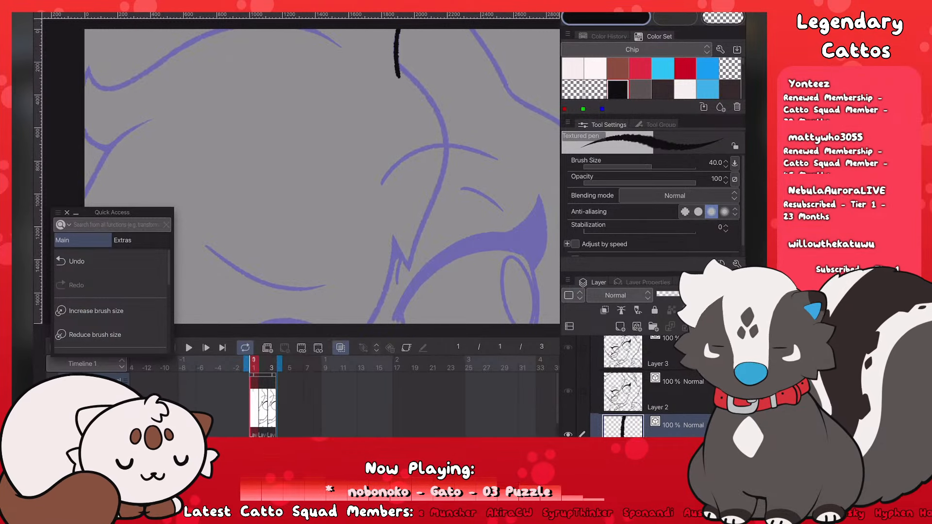
Step: Trace the curved hair outline from the far side's upper corner along the canvas's upper edge on frame 1
scroll(301, 177, "down", 4)
scroll(300, 176, "up", 2)
scroll(301, 176, "down", 2)
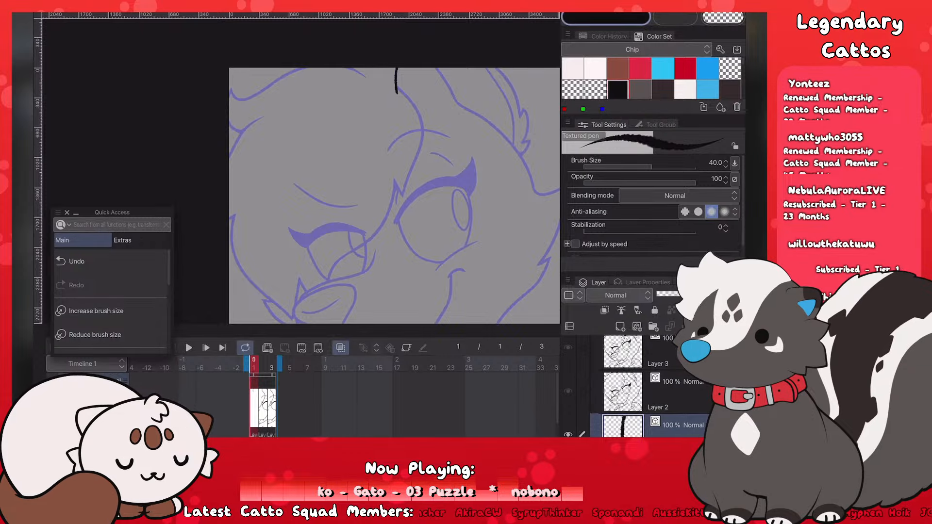
scroll(300, 171, "up", 4)
left_click_drag(221, 130, 308, 88)
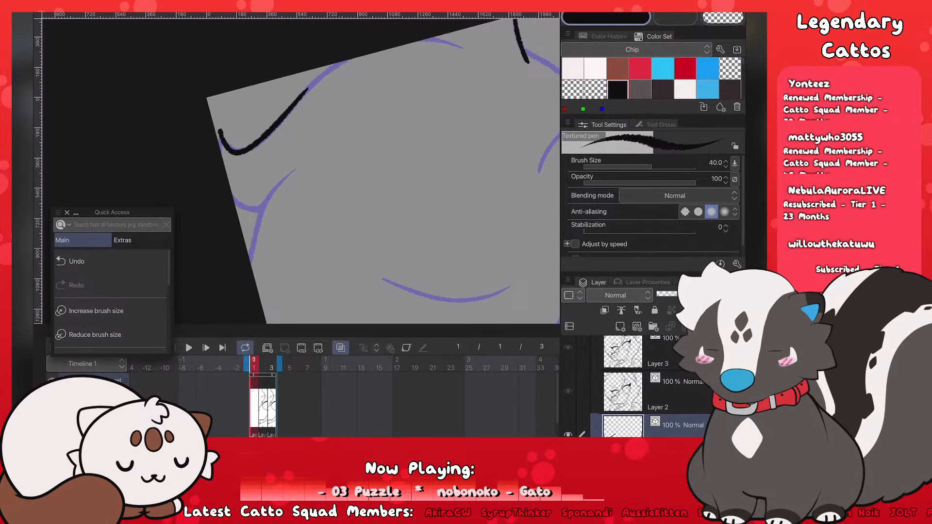
key("ctrl+z")
left_click_drag(220, 127, 290, 106)
key("ctrl+z")
mouse_move(219, 126)
left_mouse_down()
mouse_move(278, 128)
mouse_move(350, 60)
left_mouse_up()
left_click_drag(404, 44, 463, 49)
key("ctrl+z")
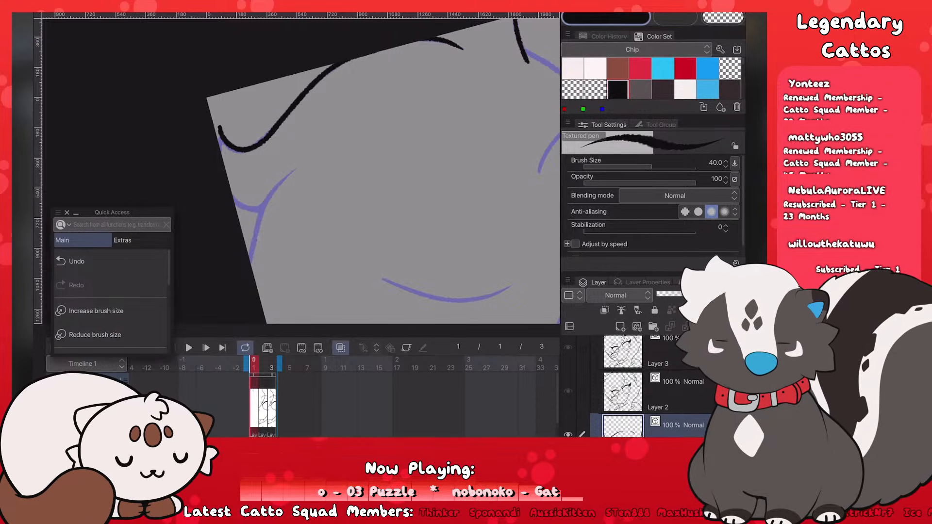
left_click_drag(225, 127, 221, 149)
Step: Trace the small curve and the crossing strand below the hair outline at the far edge of the head
left_click_drag(234, 200, 282, 197)
key("ctrl+z")
key("ctrl+z")
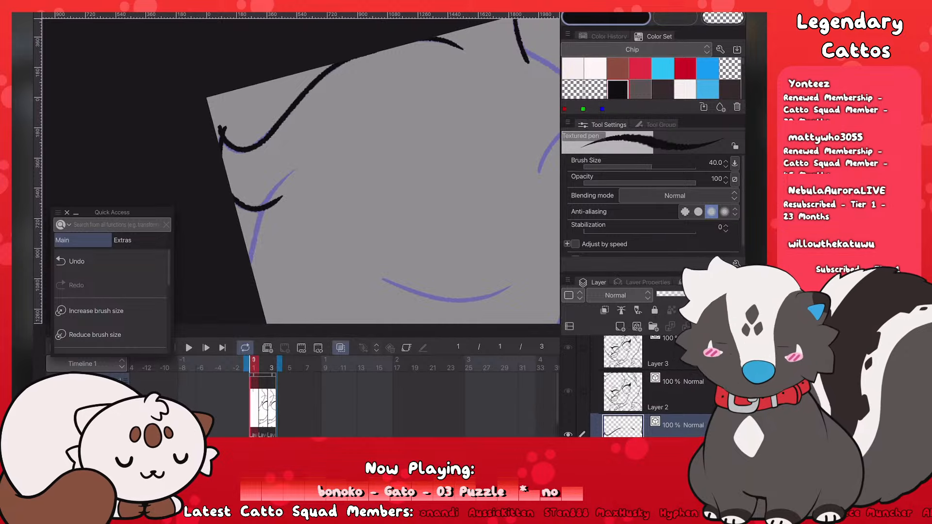
left_click_drag(302, 167, 251, 257)
key("ctrl+z")
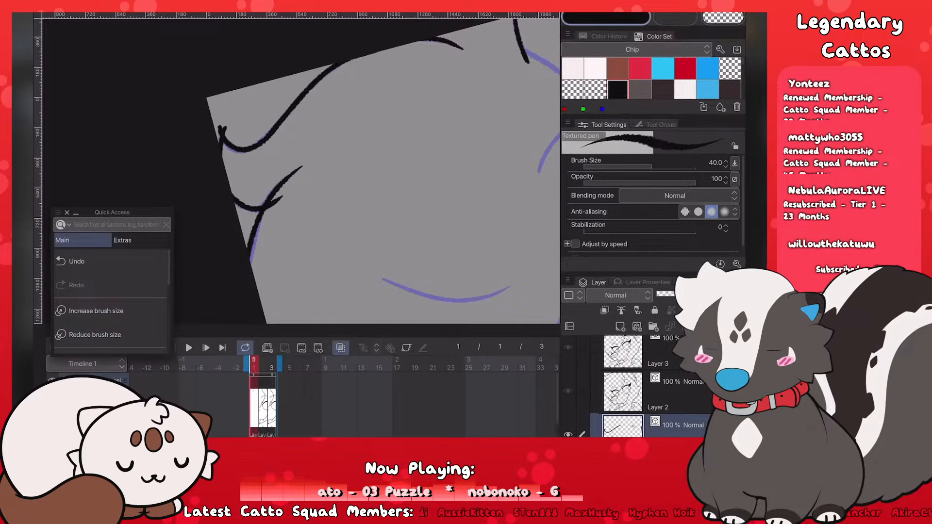
Step: Trace the far side of the face down to the nose and add the pointed fur tuft beside it
scroll(301, 171, "down", 5)
scroll(301, 194, "up", 2)
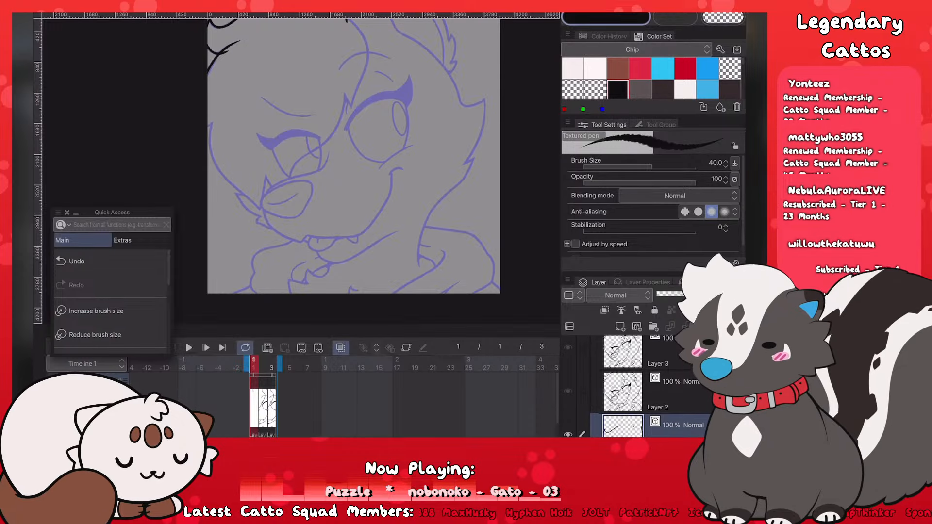
scroll(213, 141, "up", 2)
key("ctrl+z")
left_click_drag(231, 104, 213, 130)
mouse_move(213, 124)
left_mouse_down()
mouse_move(238, 211)
mouse_move(313, 256)
left_mouse_up()
key("ctrl+z")
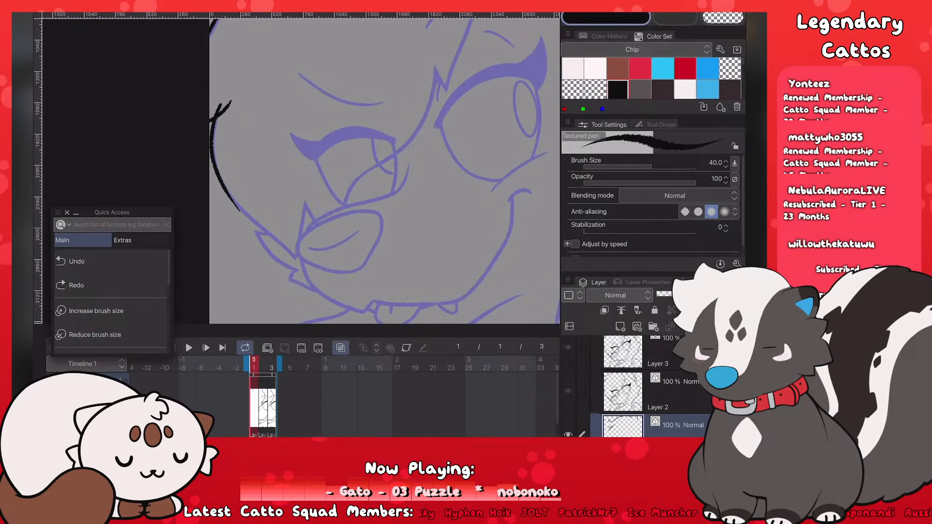
mouse_move(228, 193)
left_mouse_down()
mouse_move(301, 261)
mouse_move(305, 190)
mouse_move(325, 224)
left_mouse_up()
key("ctrl+z")
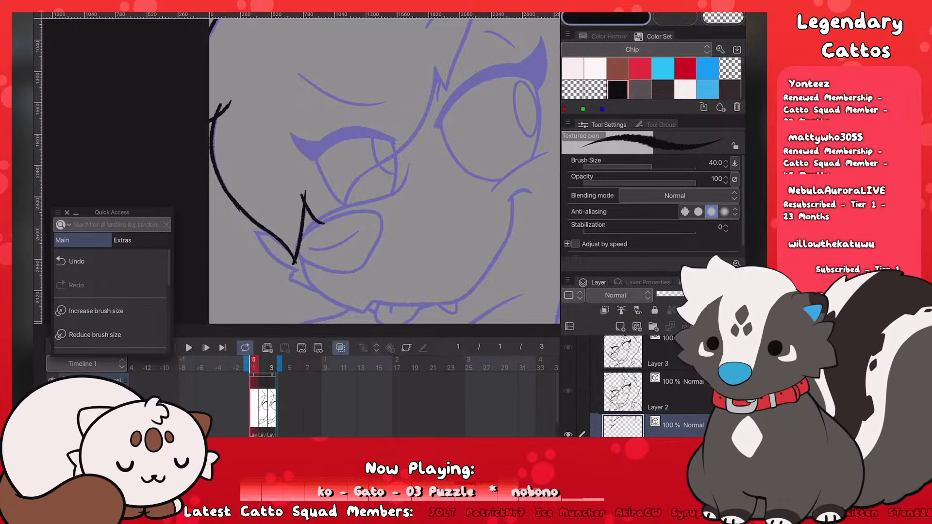
Step: Trace the near ear's two side edges and the jagged fur tuft at its base on frame 1
scroll(301, 170, "down", 5)
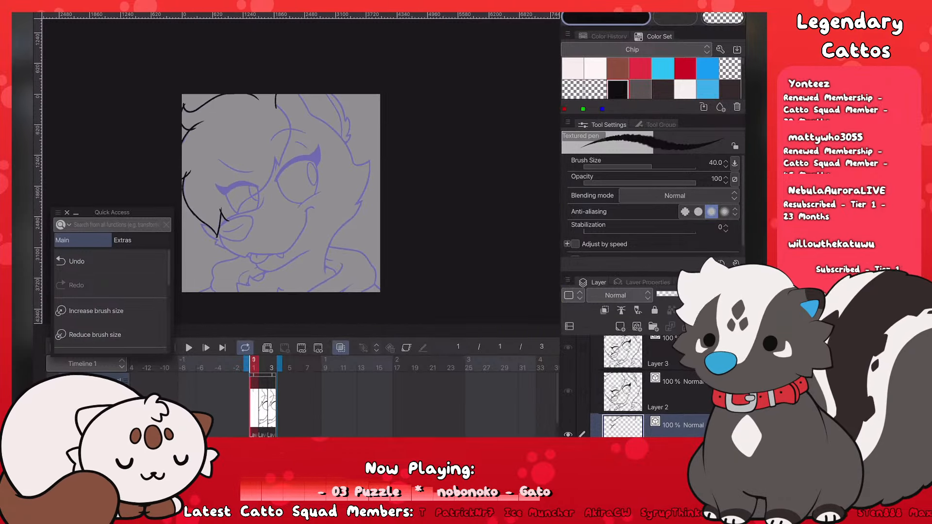
scroll(261, 110, "up", 4)
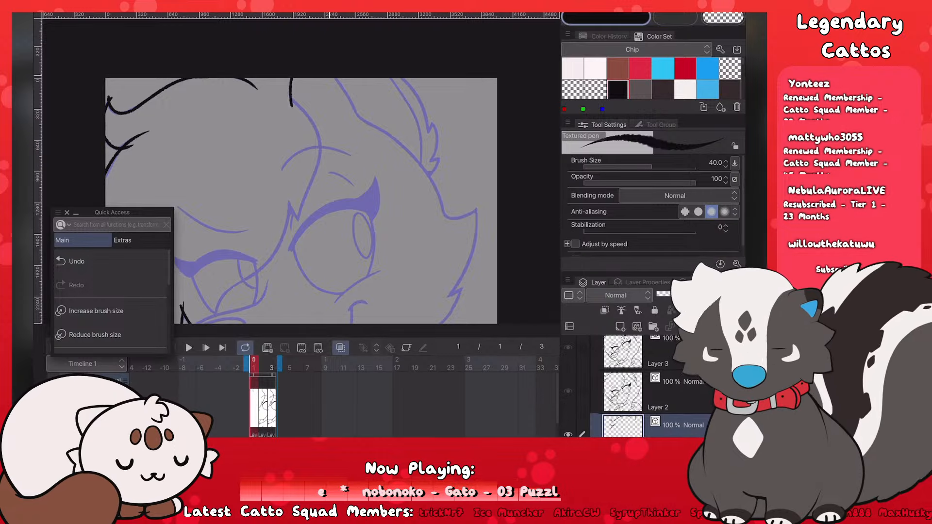
left_click_drag(333, 78, 361, 139)
key("ctrl+z")
left_click_drag(405, 78, 430, 145)
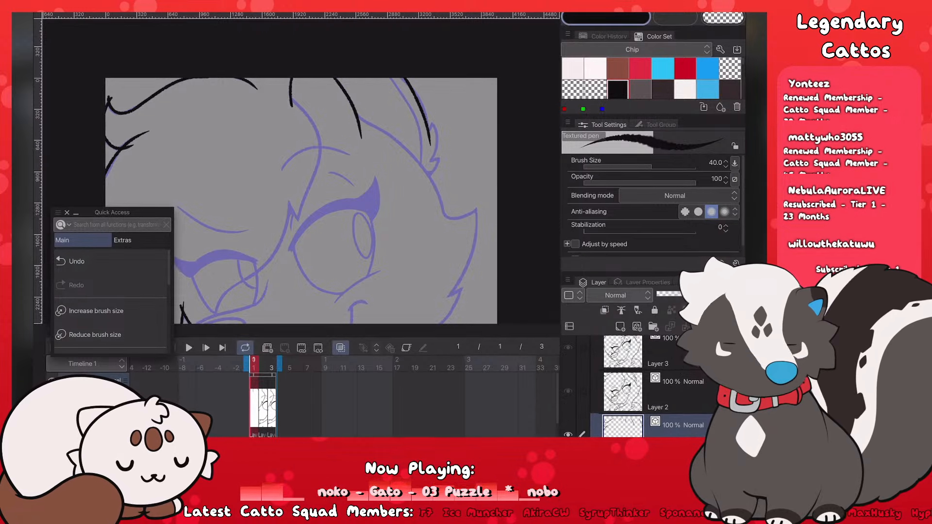
key("ctrl+z")
left_click_drag(402, 78, 430, 142)
key("ctrl+z")
mouse_move(401, 79)
left_mouse_down()
mouse_move(441, 160)
mouse_move(426, 176)
left_mouse_up()
key("ctrl+z")
scroll(301, 195, "down", 3)
scroll(301, 194, "up", 2)
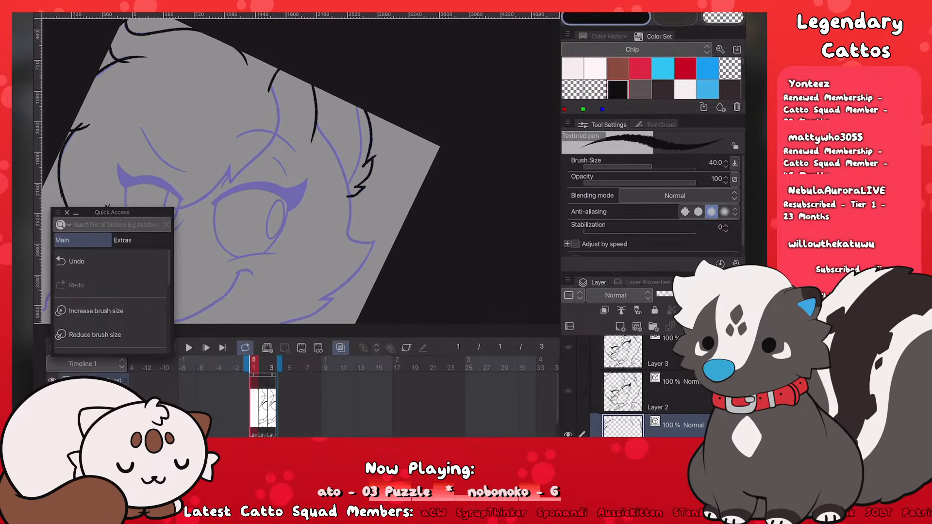
Step: Trace the near ear's lower inner edge and continue the head outline down to the point of the cheek
scroll(271, 250, "up", 2)
left_click_drag(351, 110, 380, 206)
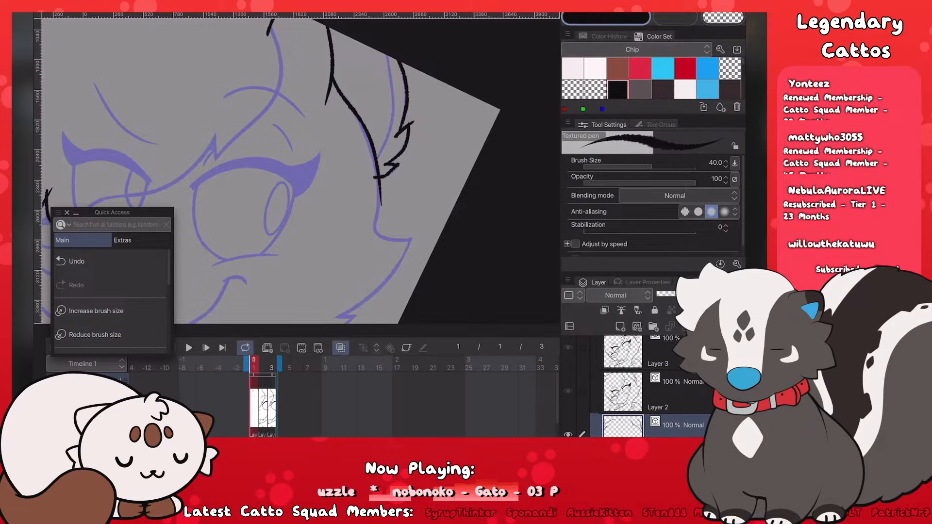
key("ctrl+z")
mouse_move(346, 104)
left_mouse_down()
mouse_move(376, 227)
mouse_move(384, 243)
mouse_move(417, 239)
left_mouse_up()
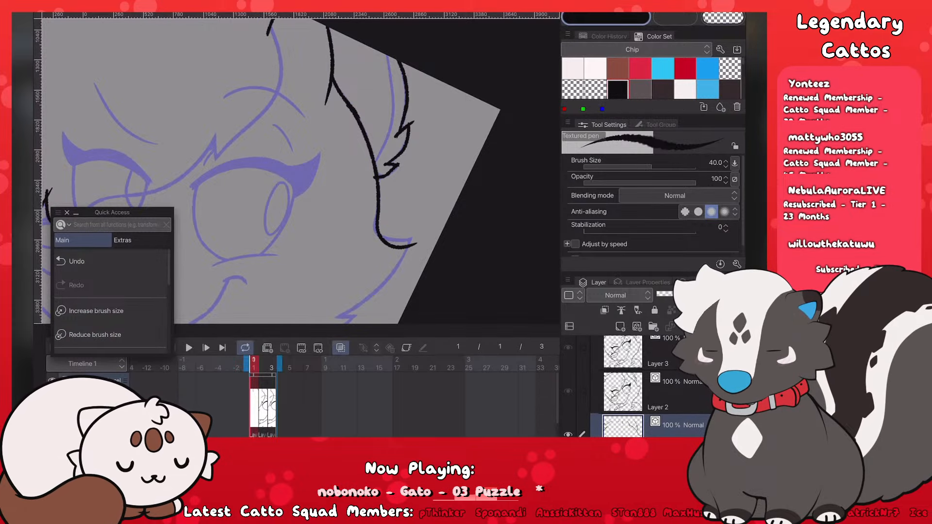
key("ctrl+z")
left_click_drag(376, 209, 422, 233)
scroll(301, 170, "down", 5)
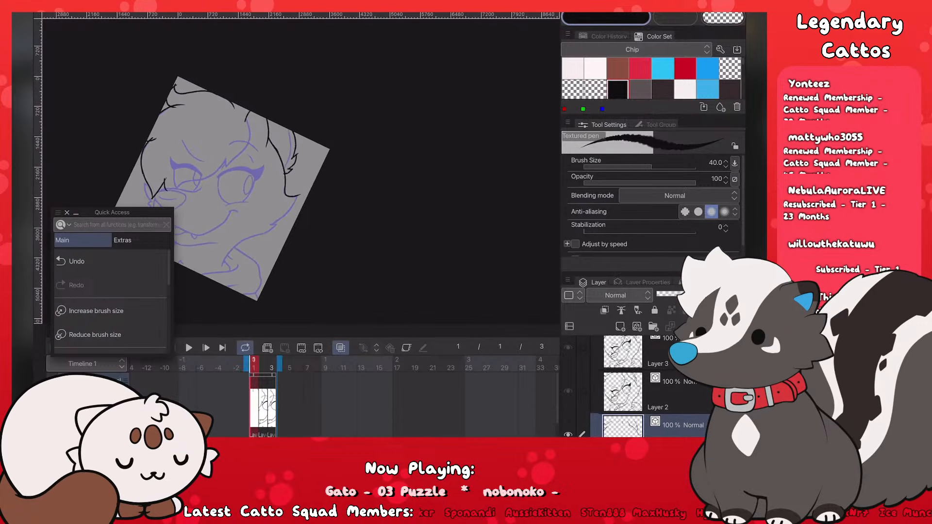
Step: Trace the outer edge of the near cheek from its point down to the fur tufts, redrawing it until it follows the onion skin
scroll(301, 170, "up", 3)
scroll(301, 169, "up", 5)
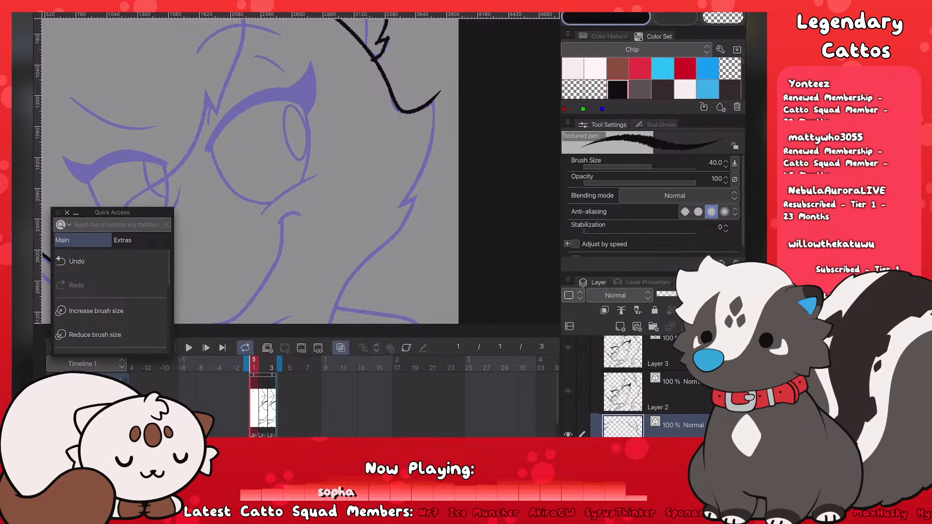
key("ctrl+z")
key("ctrl+y")
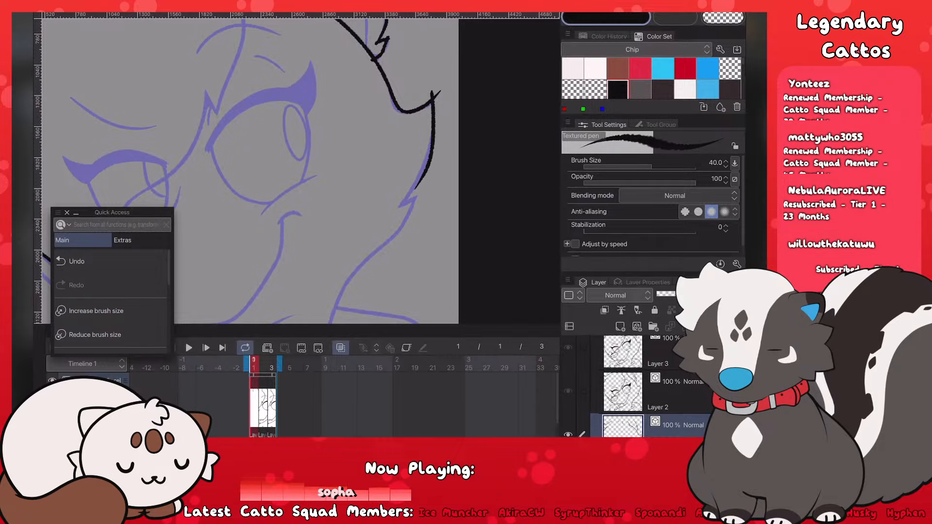
key("ctrl+z")
key("ctrl+y")
key("ctrl+z")
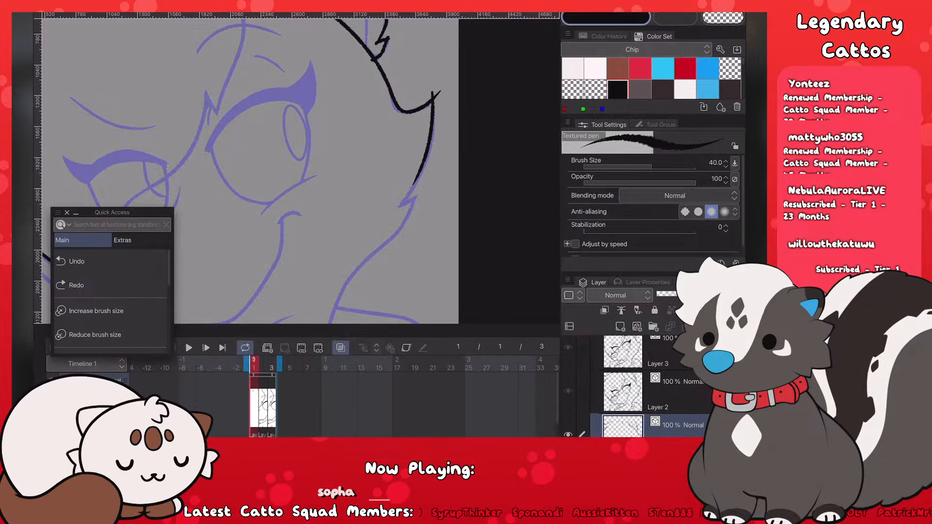
key("ctrl+z")
left_click_drag(433, 97, 418, 182)
key("ctrl+z")
left_click_drag(427, 161, 391, 214)
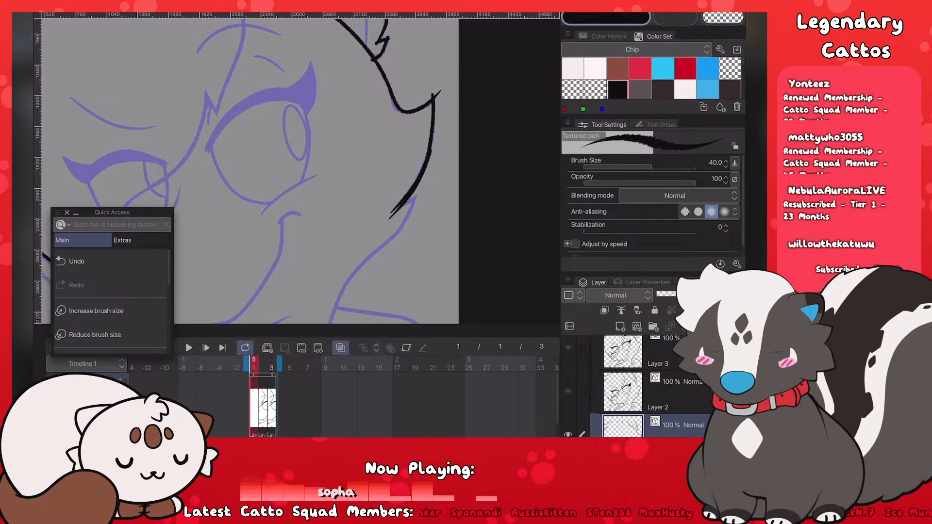
key("ctrl+z")
key("ctrl+z")
Step: Trace the near cheek's lower fur tufts and the jaw and neck line down into the collar
mouse_move(430, 151)
left_mouse_down()
mouse_move(391, 221)
mouse_move(416, 182)
mouse_move(377, 225)
mouse_move(425, 195)
left_mouse_up()
key("ctrl+z")
key("ctrl+z")
key("ctrl+z")
mouse_move(416, 194)
left_mouse_down()
mouse_move(393, 242)
mouse_move(350, 269)
mouse_move(334, 224)
mouse_move(403, 152)
mouse_move(372, 174)
left_mouse_up()
scroll(251, 172, "down", 3)
key("ctrl+z")
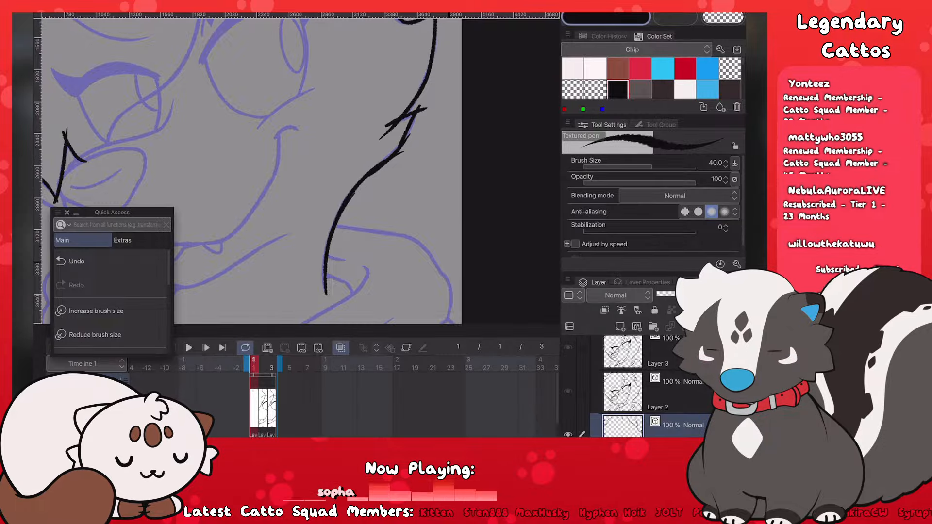
key("ctrl+z")
left_click_drag(400, 141, 383, 161)
key("ctrl+z")
key("ctrl+z")
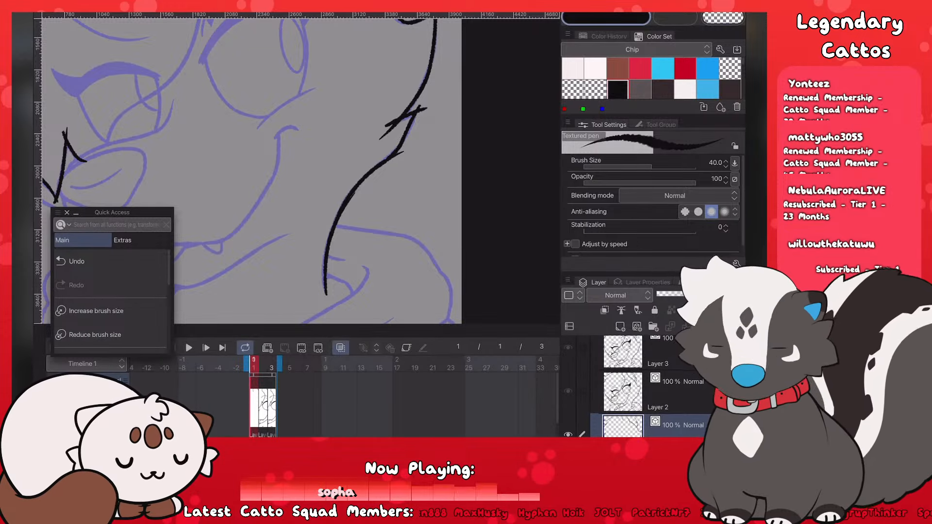
scroll(250, 172, "down", 5)
scroll(365, 159, "up", 1)
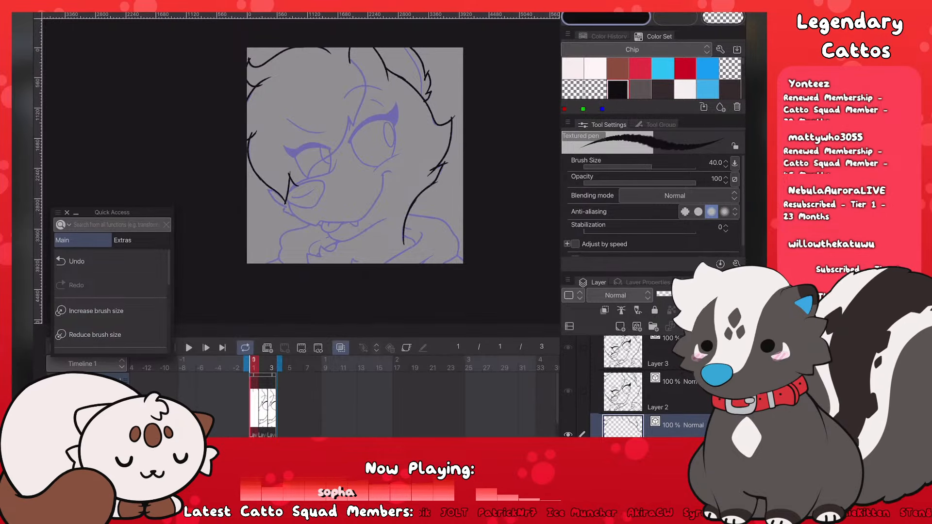
scroll(303, 132, "up", 3)
left_click_drag(302, 234, 342, 184)
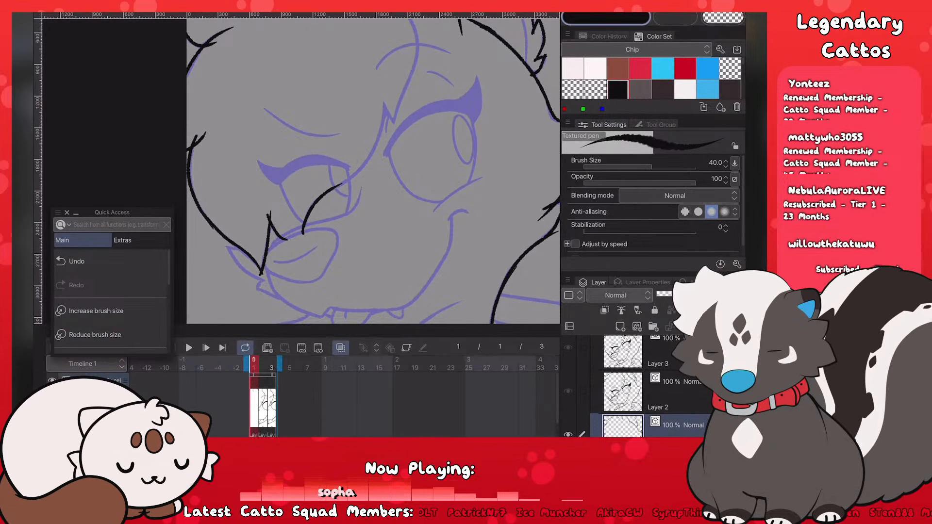
key("ctrl+z")
left_click_drag(299, 237, 336, 190)
key("ctrl+z")
left_click_drag(299, 235, 362, 163)
key("ctrl+z")
key("ctrl+z")
left_click_drag(300, 234, 383, 96)
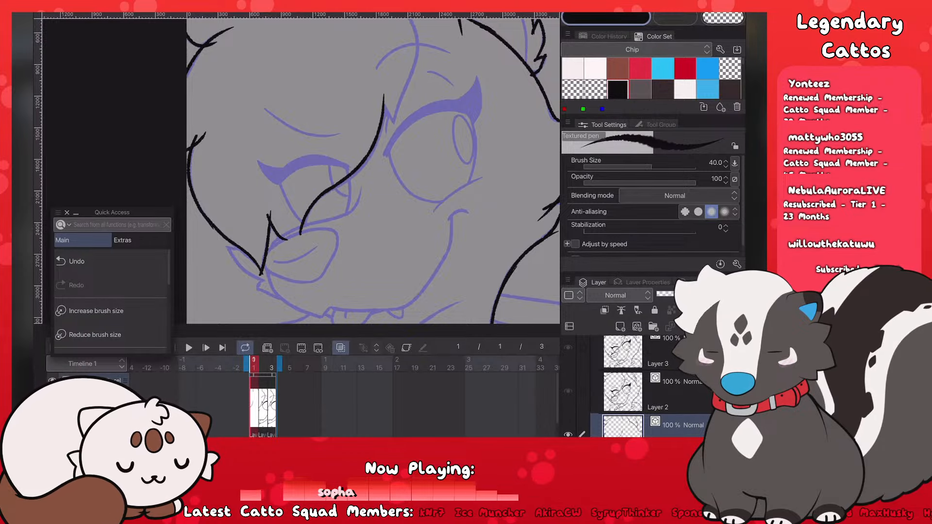
key("ctrl+z")
key("ctrl+z")
left_click_drag(298, 234, 342, 180)
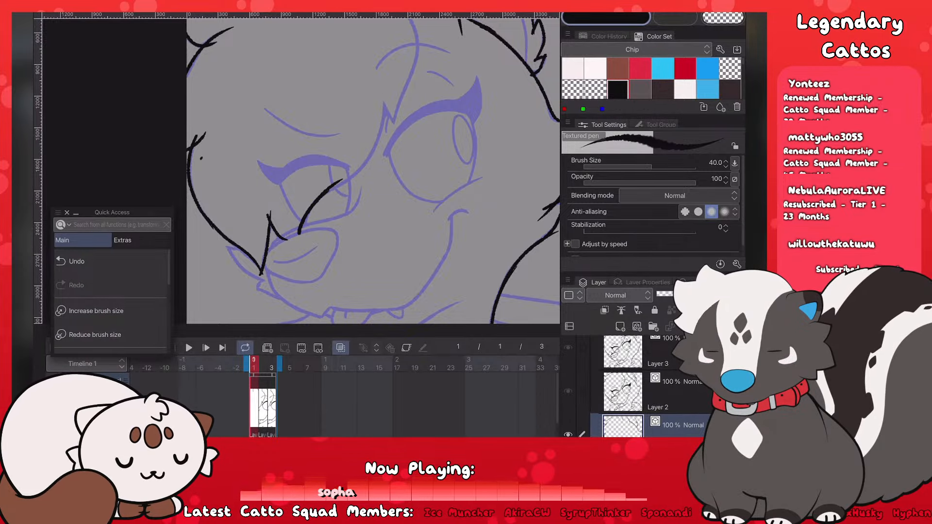
key("ctrl+z")
left_click_drag(299, 236, 348, 183)
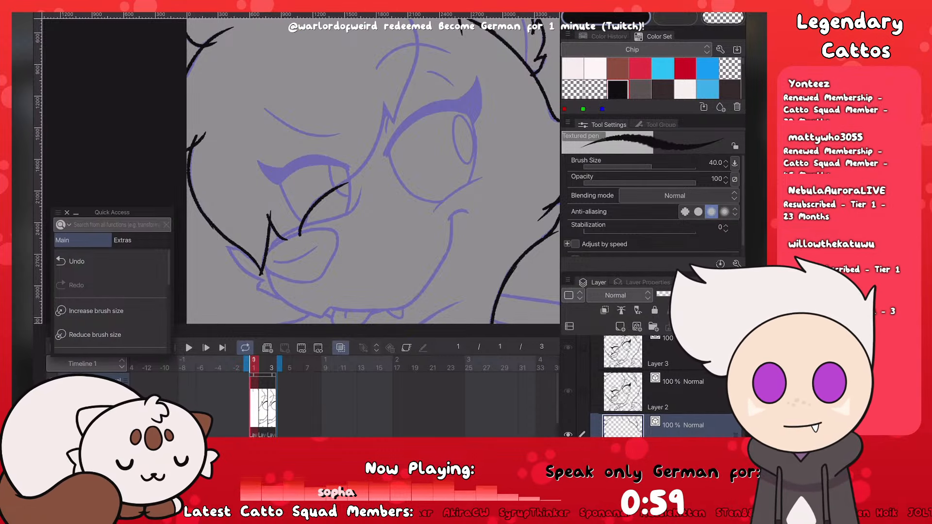
key("ctrl+z")
Step: Ink the hair lock's edge from above the nose across the left eye to the pointed tuft and up the forehead
mouse_move(300, 233)
left_mouse_down()
mouse_move(372, 149)
mouse_move(384, 122)
left_mouse_up()
key("ctrl+z")
mouse_move(331, 193)
left_mouse_down()
mouse_move(381, 94)
mouse_move(401, 130)
left_mouse_up()
key("ctrl+z")
mouse_move(381, 92)
left_mouse_down()
mouse_move(403, 132)
mouse_move(423, 58)
mouse_move(418, 116)
left_mouse_up()
scroll(374, 170, "down", 2)
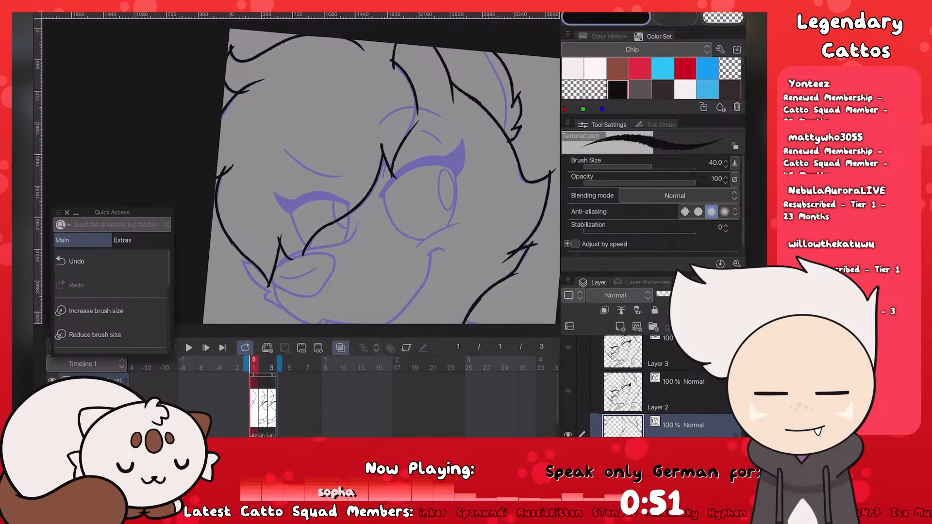
Step: Ink the nose's upper-left edge along the sketch, from the fur tip beside the nose up to the hair strand
scroll(301, 194, "down", 5)
scroll(301, 194, "up", 2)
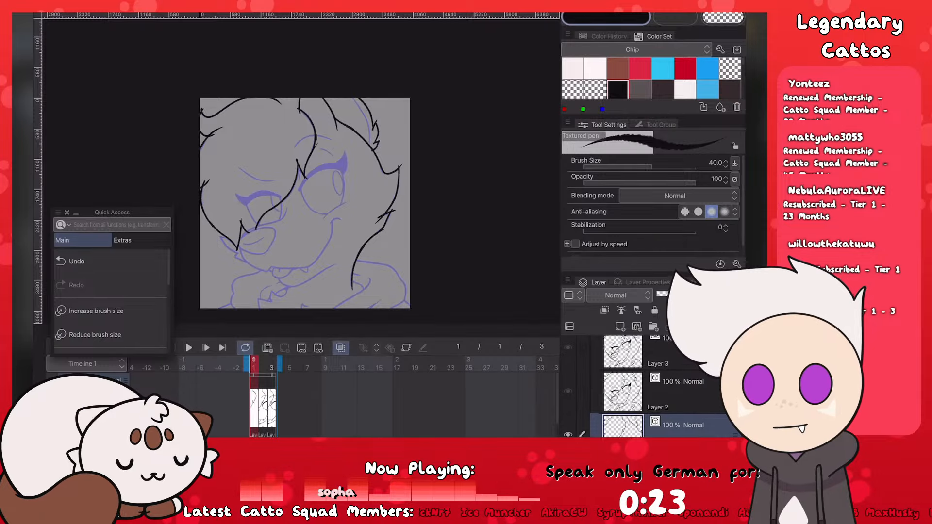
scroll(210, 256, "up", 5)
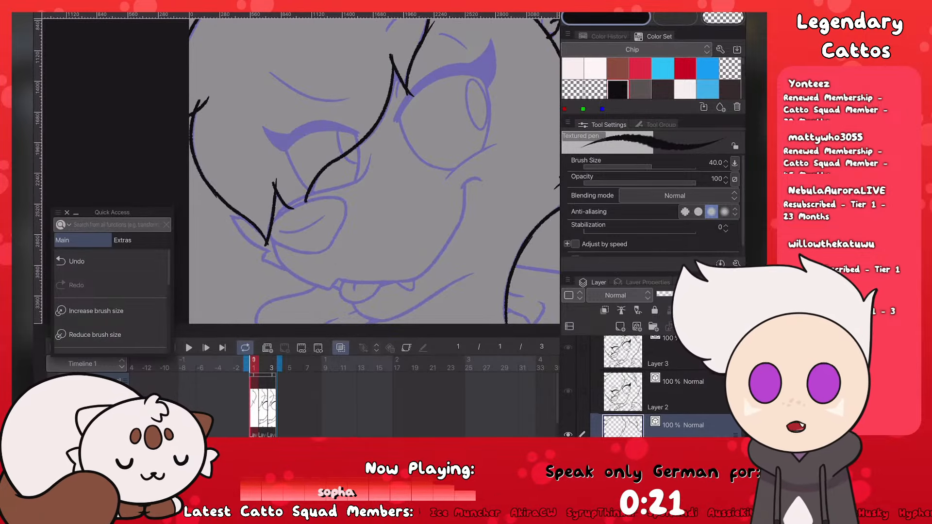
scroll(280, 252, "up", 3)
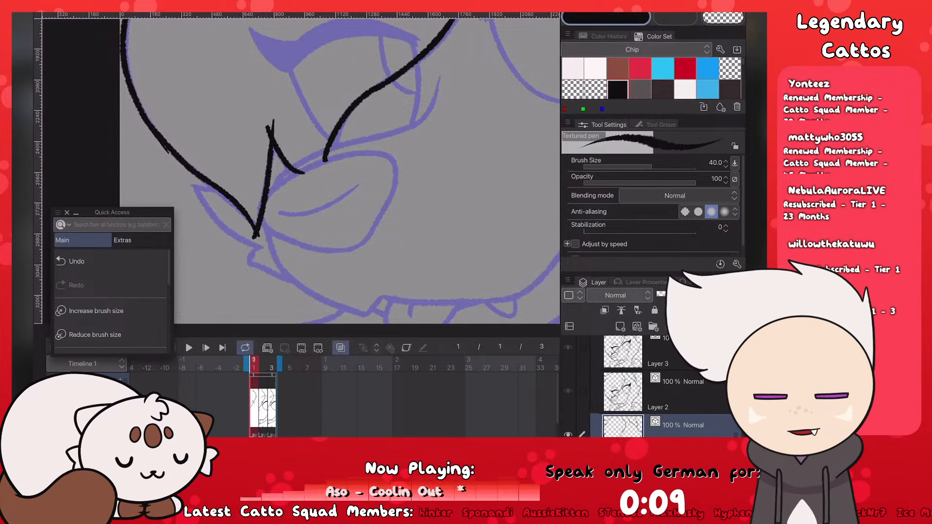
mouse_move(304, 173)
left_mouse_down()
mouse_move(268, 229)
mouse_move(298, 172)
left_mouse_up()
key("ctrl+z")
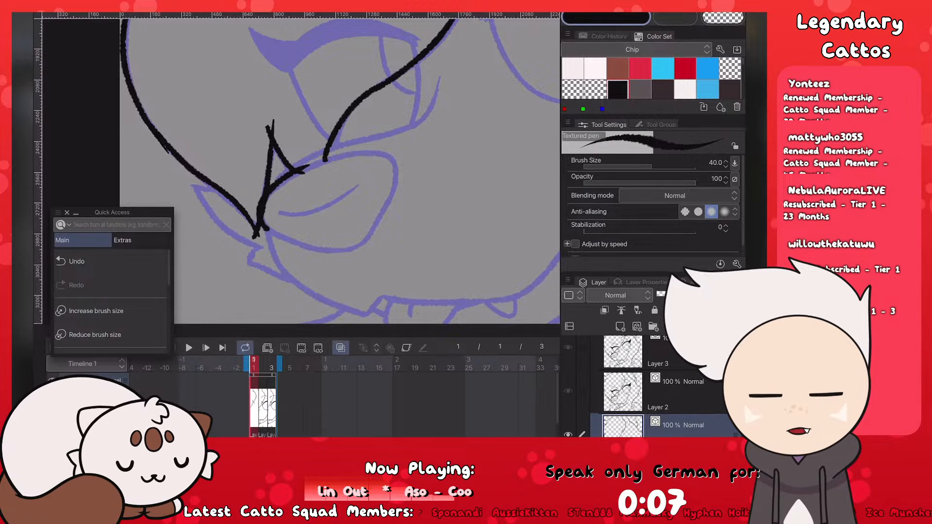
key("ctrl+z")
left_click_drag(266, 228, 326, 163)
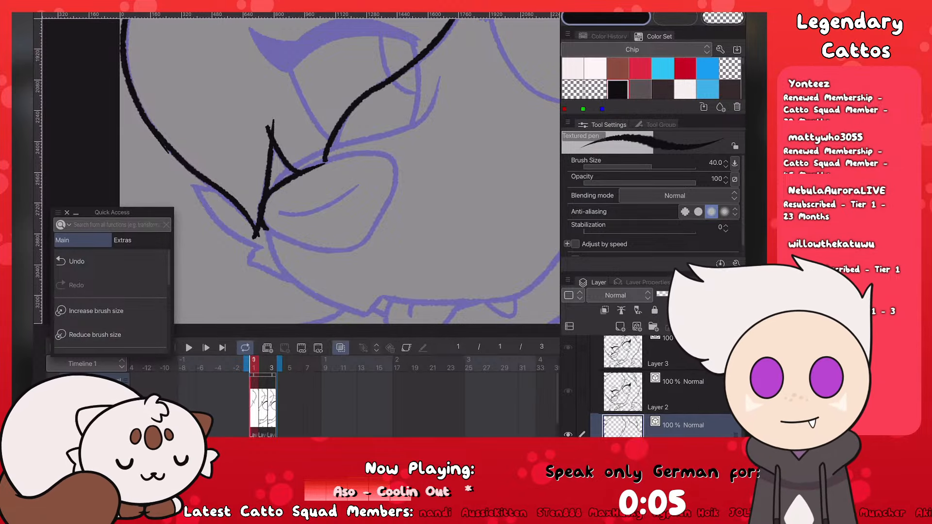
Step: Ink the rest of the nose outline along the sketch, around its right side and underside, to close the oval
scroll(301, 168, "down", 3)
scroll(301, 168, "up", 2)
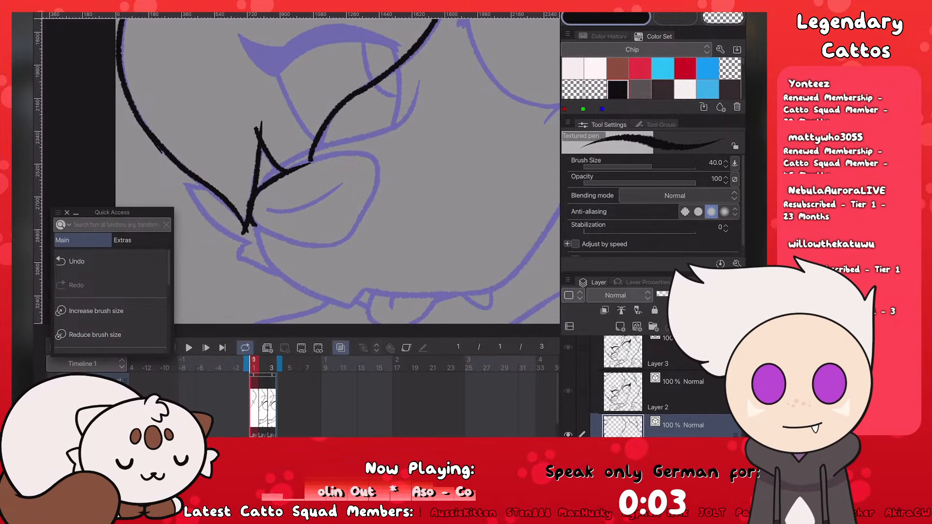
left_click_drag(286, 169, 361, 157)
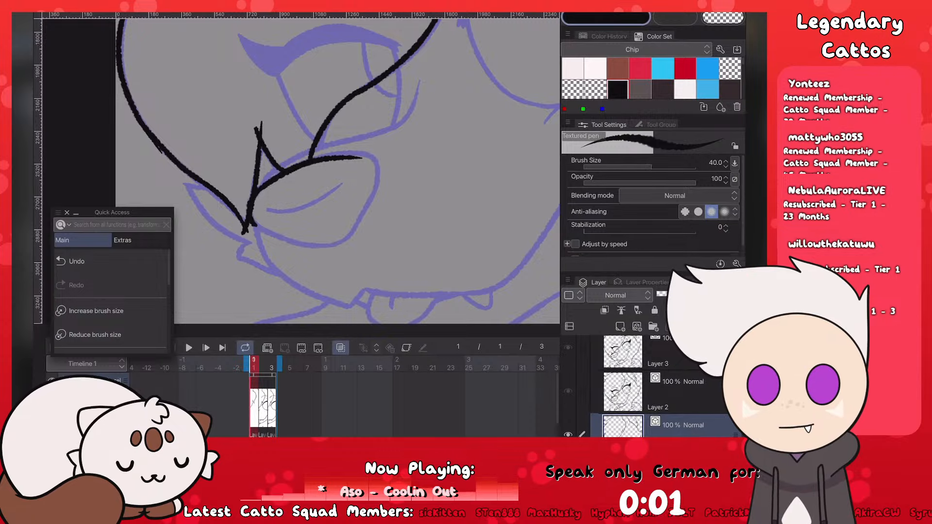
key("ctrl+z")
left_click_drag(287, 171, 364, 155)
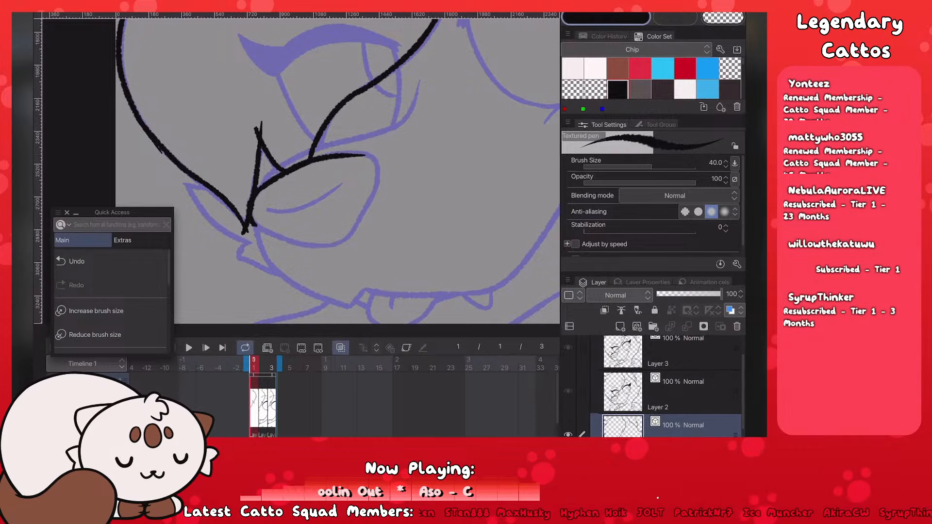
key("ctrl+z")
mouse_move(290, 169)
left_mouse_down()
mouse_move(364, 156)
mouse_move(378, 189)
left_mouse_up()
key("ctrl+z")
left_click_drag(354, 153, 380, 191)
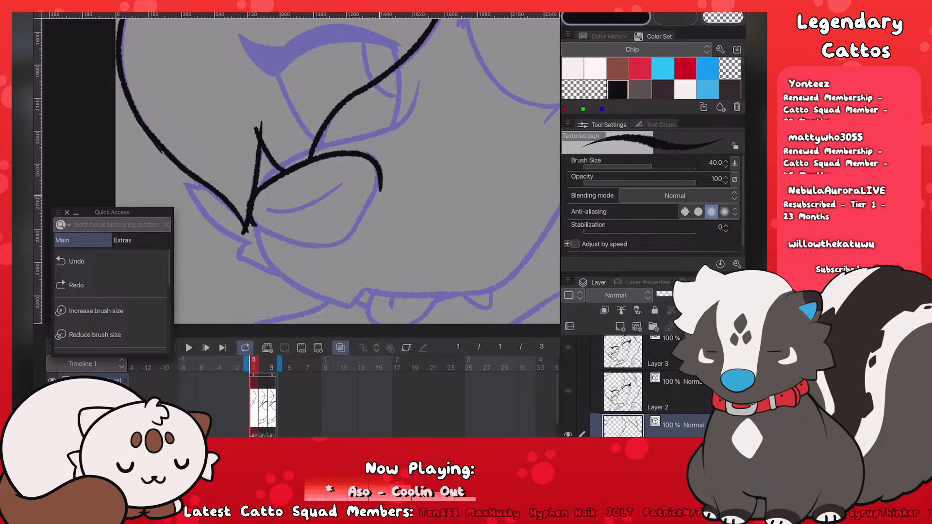
key("ctrl+z")
mouse_move(354, 154)
left_mouse_down()
mouse_move(379, 185)
mouse_move(352, 228)
mouse_move(253, 242)
mouse_move(337, 244)
mouse_move(358, 221)
left_mouse_up()
key("ctrl+z")
Step: Ink the muzzle bridge line from the nose's upper-left edge, passing below the left eye and curving up at its inner side
left_click_drag(260, 183, 401, 121)
key("ctrl+z")
key("ctrl+z")
mouse_move(258, 187)
left_mouse_down()
mouse_move(315, 147)
mouse_move(395, 128)
mouse_move(421, 93)
left_mouse_up()
key("ctrl+z")
left_click_drag(389, 130, 419, 82)
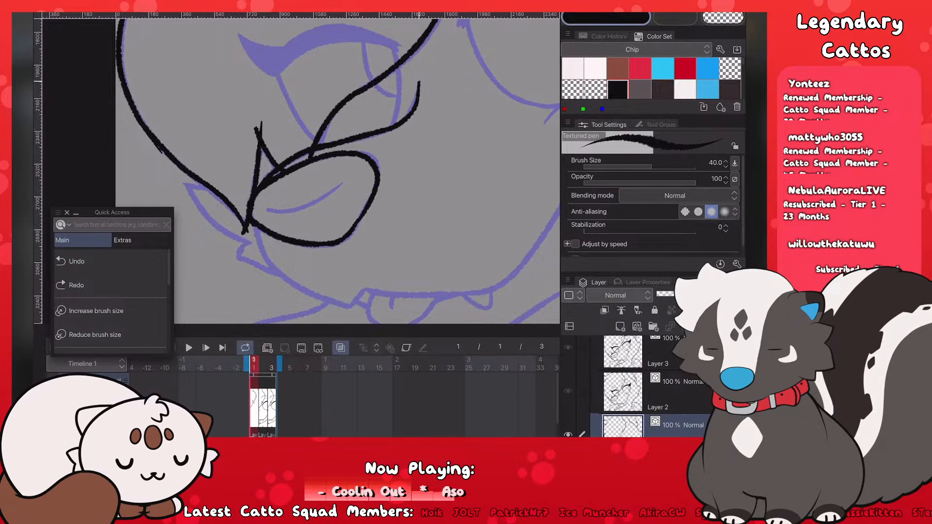
Step: Erase the overshooting line ends at the tips of the hair tuft beside the nose with the vector eraser
key("e")
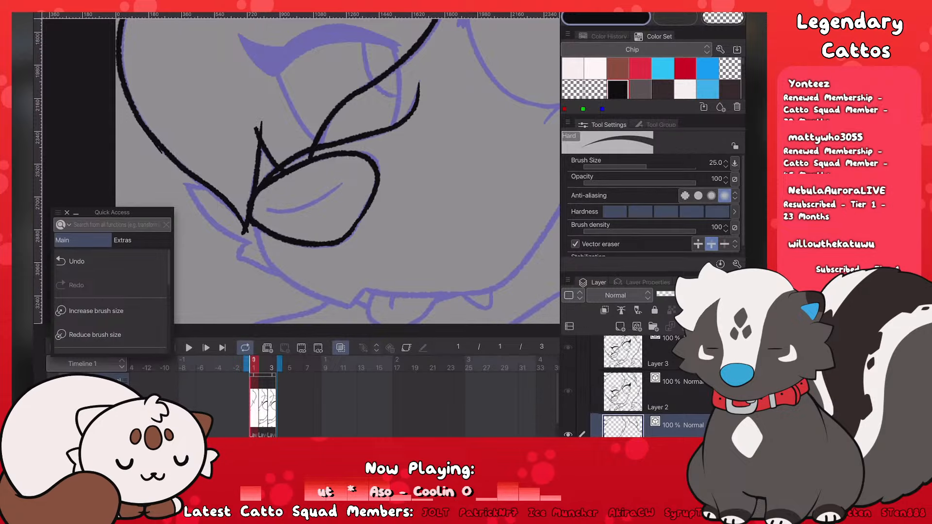
left_click(259, 129)
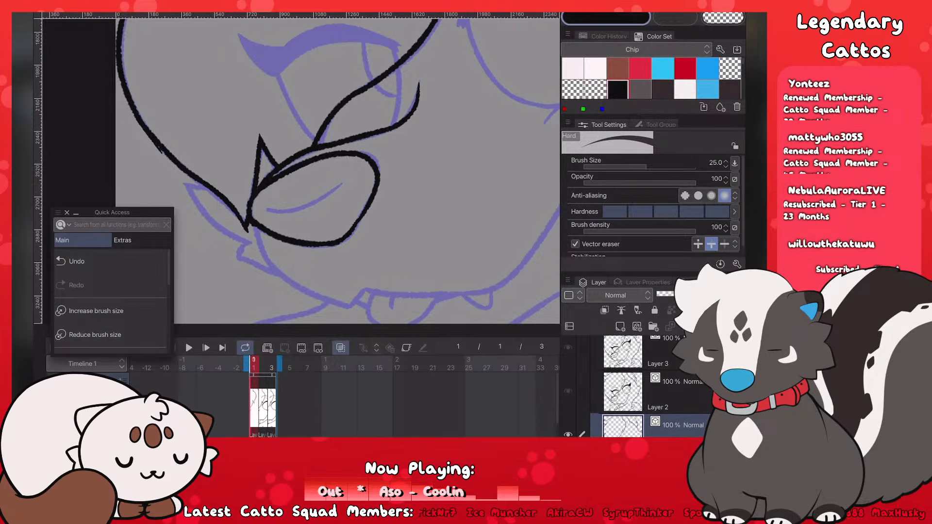
key("p")
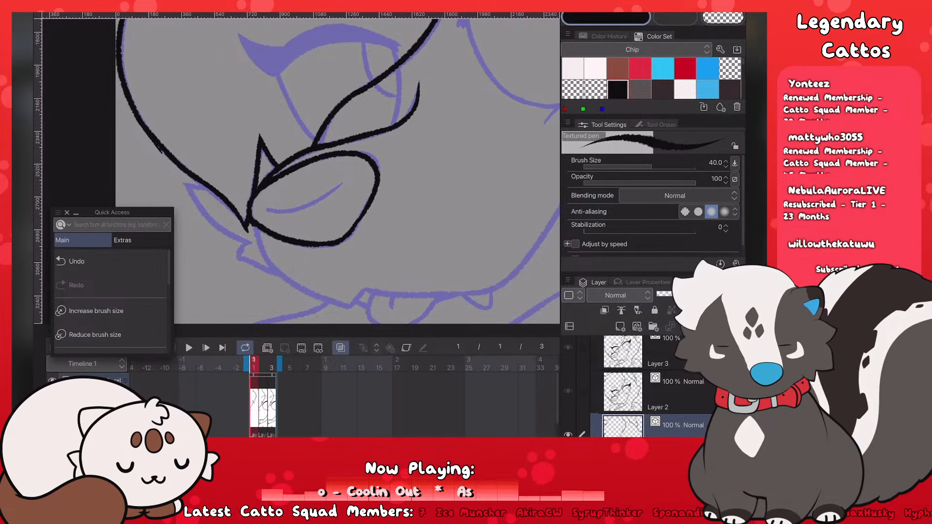
Step: Ink the curved detail line inside the nose with the textured pen at brush size 35
key("bracketleft")
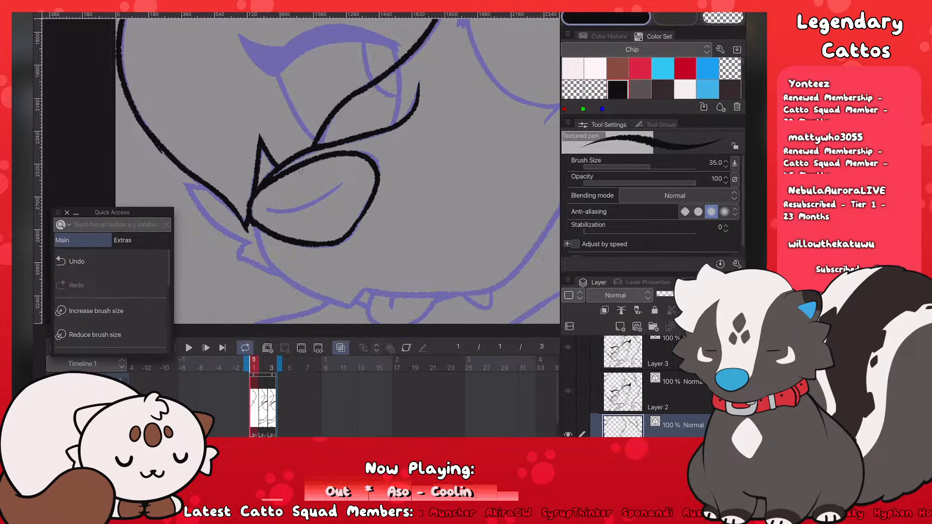
left_click_drag(266, 210, 342, 186)
key("ctrl+z")
key("ctrl+z")
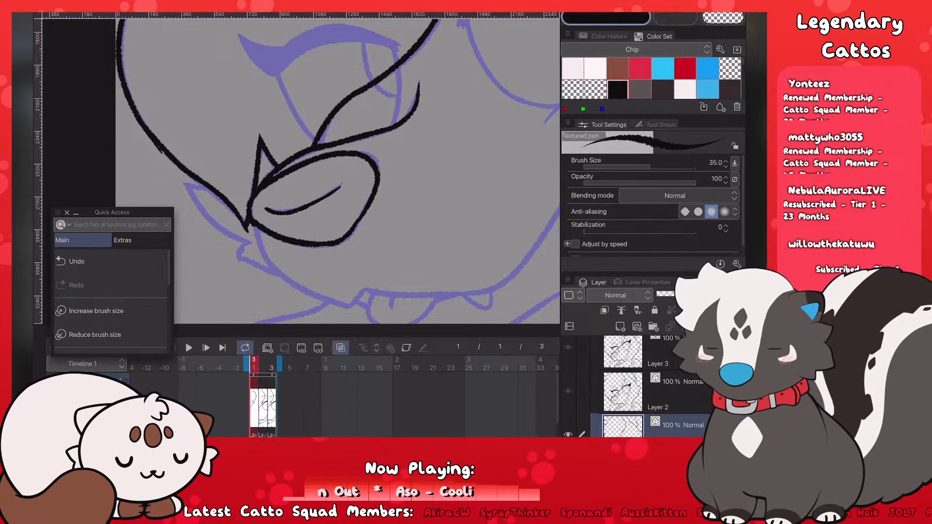
Step: Set the brush size to 40 and ink the muzzle's front edge from the nose down to the small notch in the lip
key("bracketright")
scroll(301, 171, "down", 3)
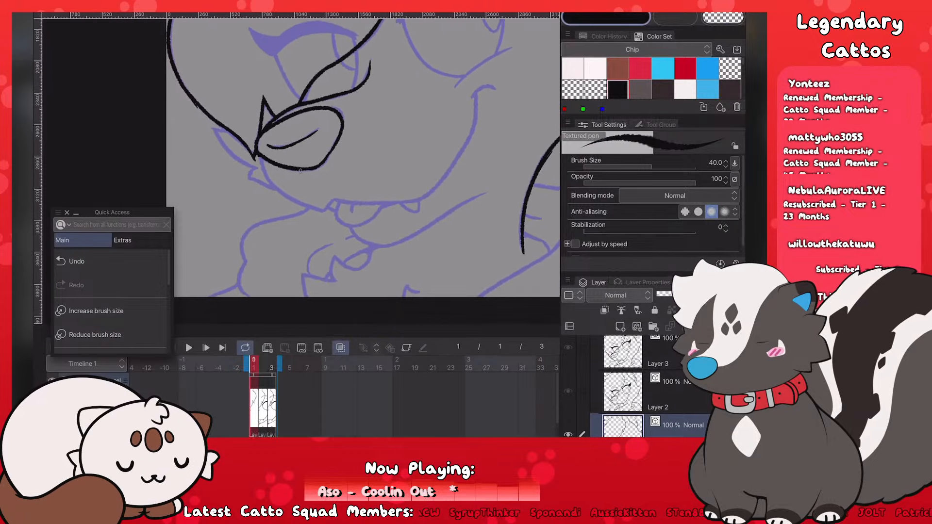
scroll(301, 171, "up", 3)
left_click_drag(281, 136, 326, 213)
key("ctrl+z")
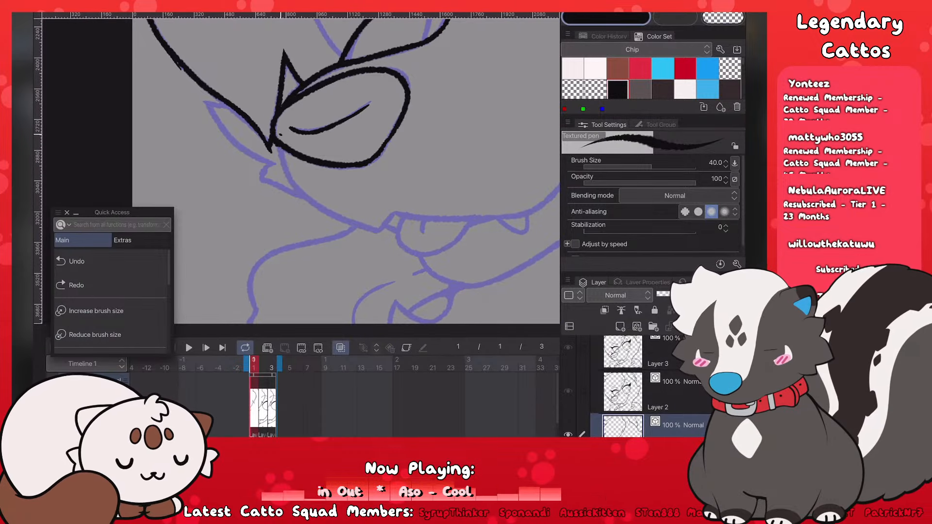
mouse_move(281, 136)
left_mouse_down()
mouse_move(303, 195)
mouse_move(381, 224)
left_mouse_up()
key("ctrl+z")
left_click_drag(297, 189, 387, 228)
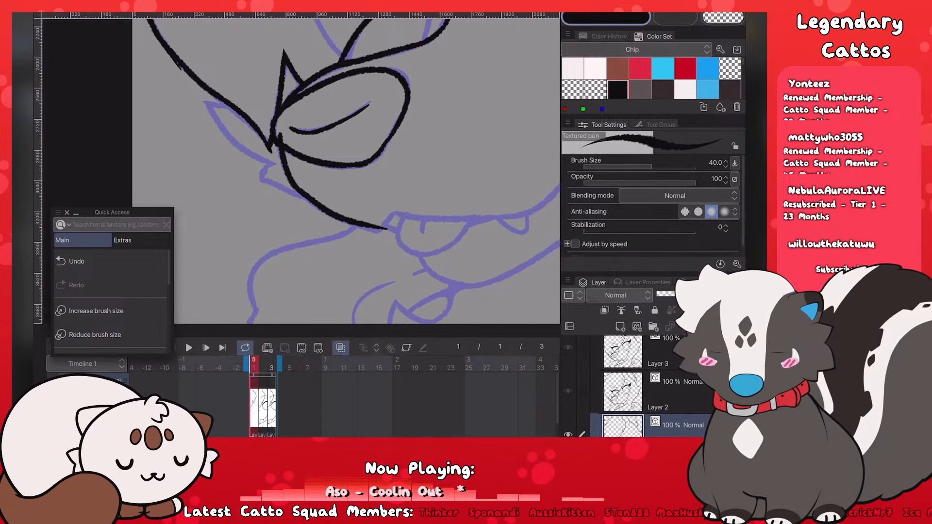
key("ctrl+z")
mouse_move(296, 189)
left_mouse_down()
mouse_move(373, 230)
mouse_move(394, 213)
left_mouse_up()
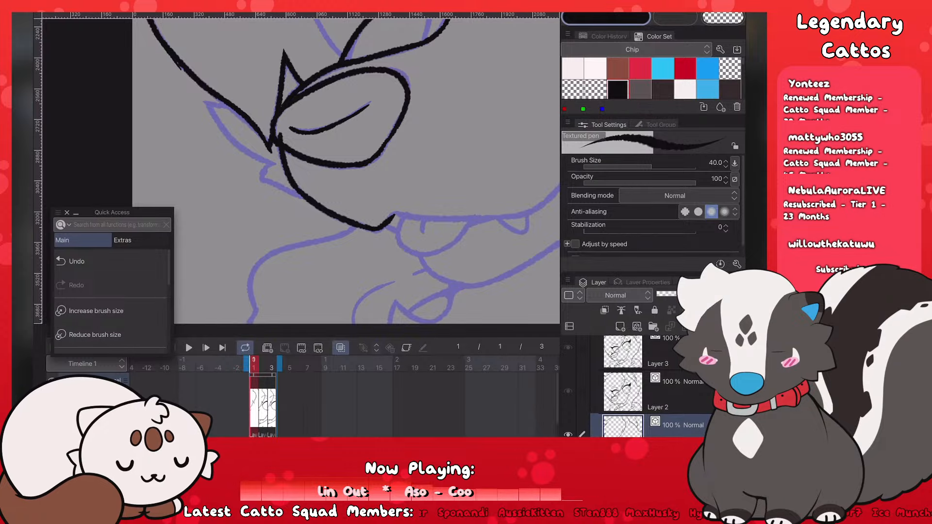
Step: Ink the mouth line from the lip notch along the top of the teeth and toward the cheek
scroll(301, 170, "down", 5)
scroll(301, 170, "up", 3)
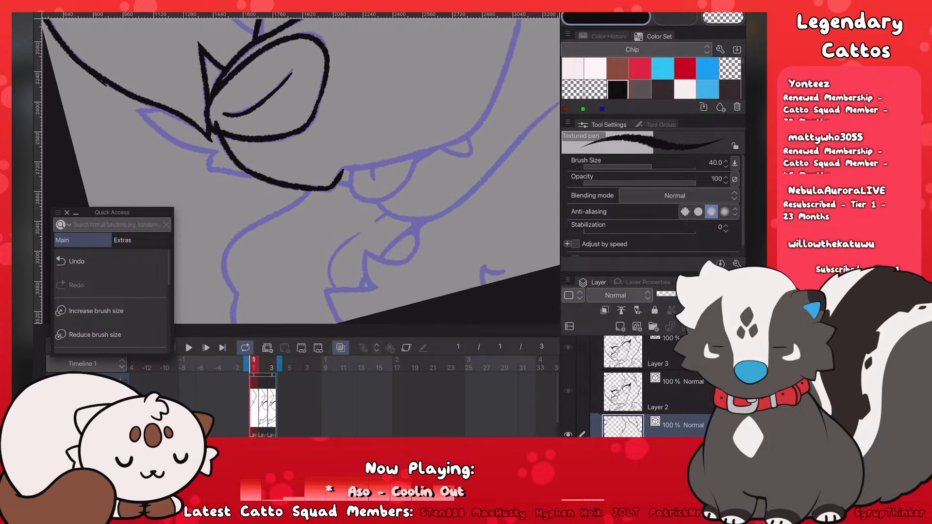
left_click_drag(341, 173, 475, 128)
key("ctrl+z")
mouse_move(383, 164)
left_mouse_down()
mouse_move(481, 128)
mouse_move(507, 61)
left_mouse_up()
scroll(301, 169, "down", 3)
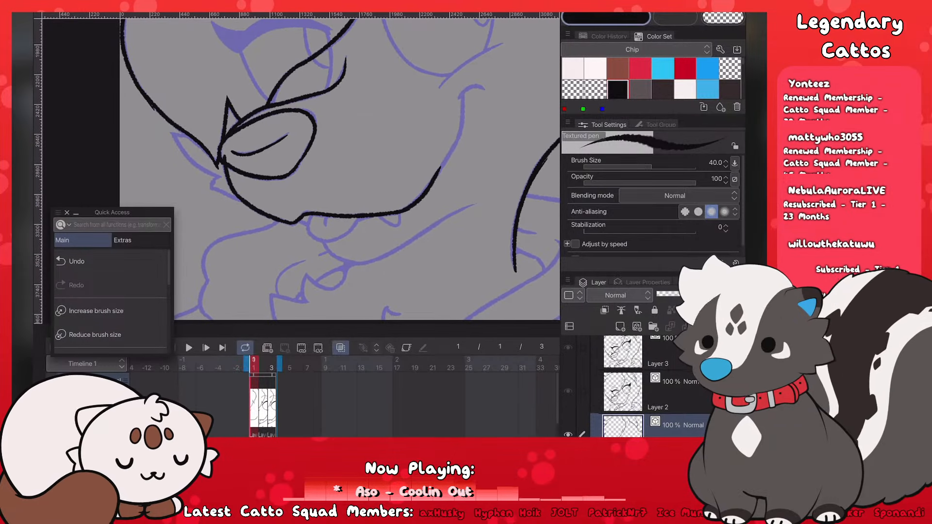
Step: Redraw the rising part of the smile up to the cheek and ink the short curved crease at the mouth corner
key("ctrl+z")
left_click_drag(404, 210, 461, 142)
key("ctrl+z")
left_click_drag(405, 210, 449, 149)
key("ctrl+z")
key("ctrl+z")
mouse_move(405, 210)
left_mouse_down()
mouse_move(461, 136)
mouse_move(465, 88)
left_mouse_up()
key("ctrl+z")
mouse_move(454, 149)
left_mouse_down()
mouse_move(462, 90)
mouse_move(486, 86)
mouse_move(459, 97)
mouse_move(483, 87)
left_mouse_up()
key("ctrl+z")
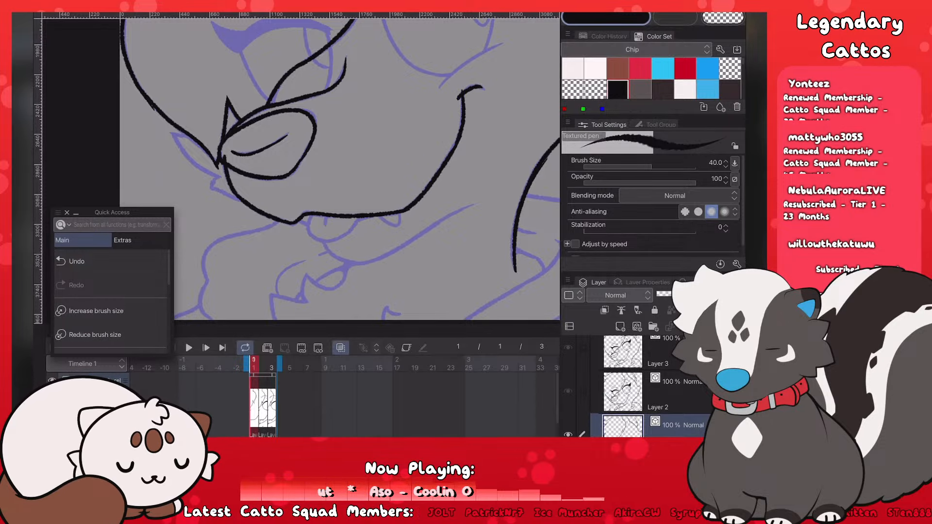
key("e")
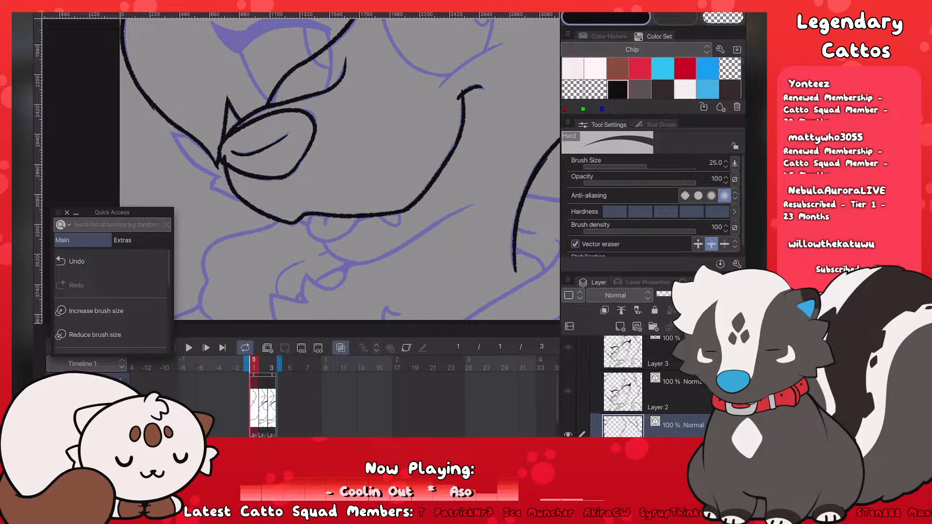
key("p")
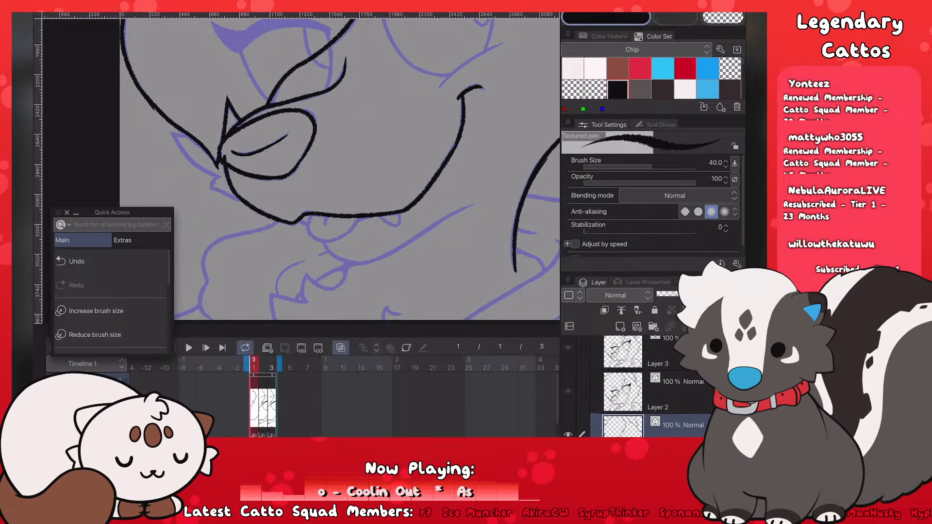
Step: Ink the small pointed fang below the mouth line where the smile starts to rise
scroll(301, 169, "down", 3)
scroll(301, 170, "up", 3)
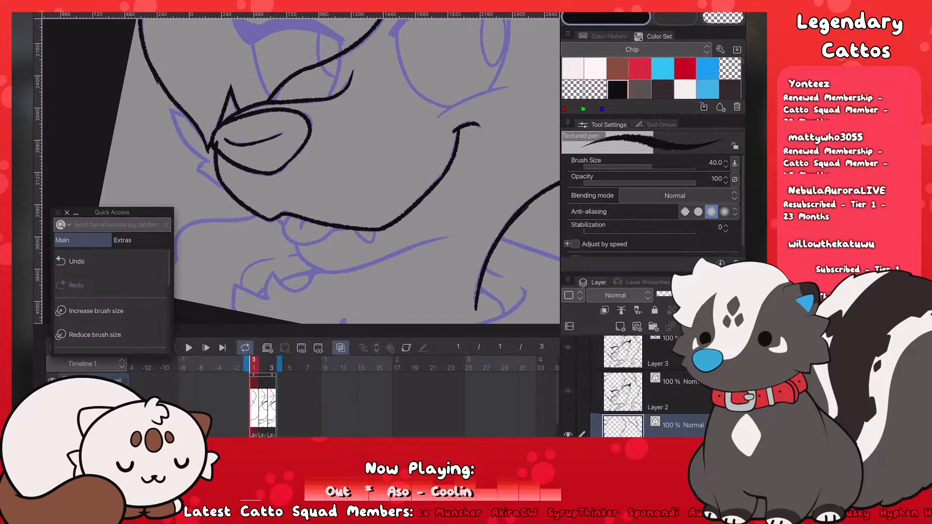
scroll(301, 170, "up", 2)
scroll(301, 170, "down", 4)
scroll(301, 170, "up", 3)
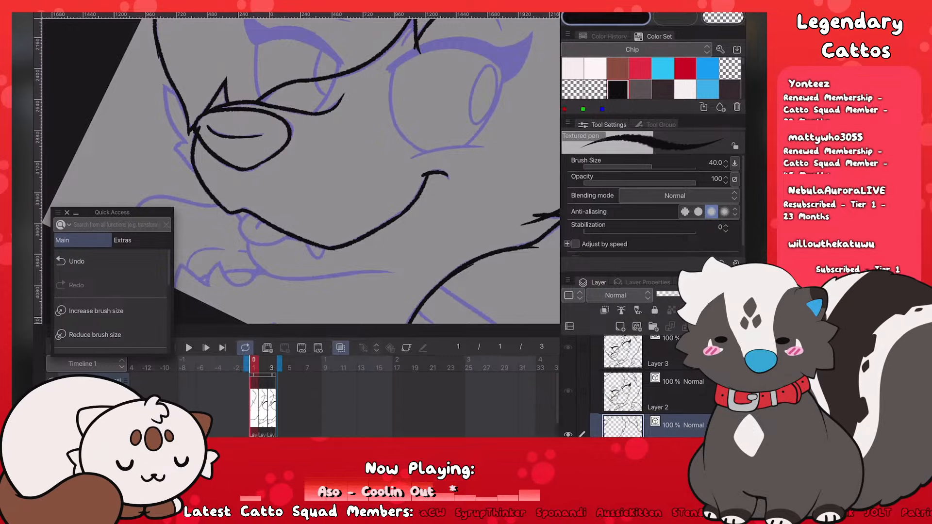
scroll(234, 271, "up", 3)
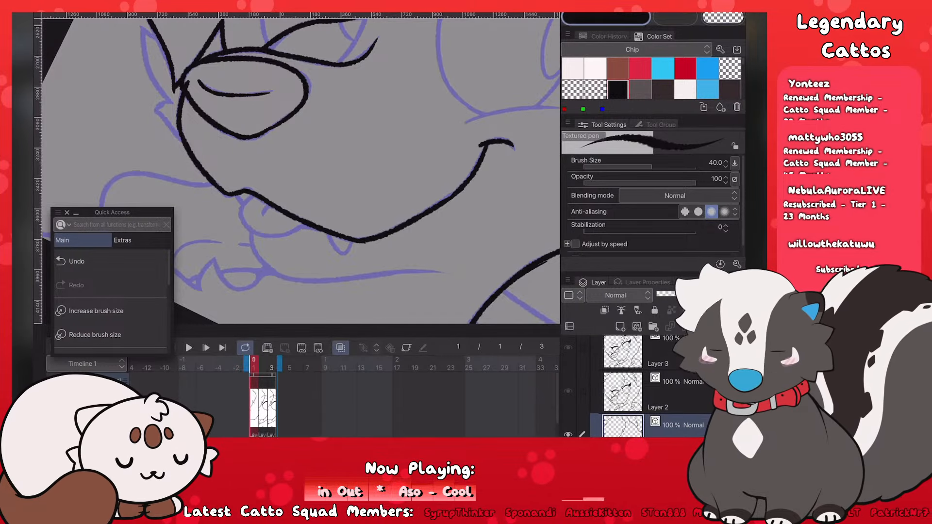
mouse_move(328, 235)
left_mouse_down()
mouse_move(355, 233)
mouse_move(341, 251)
mouse_move(354, 241)
left_mouse_up()
key("ctrl+z")
Step: Erase the fang's line end that overshoots above the mouth line and return to the textured pen
key("e")
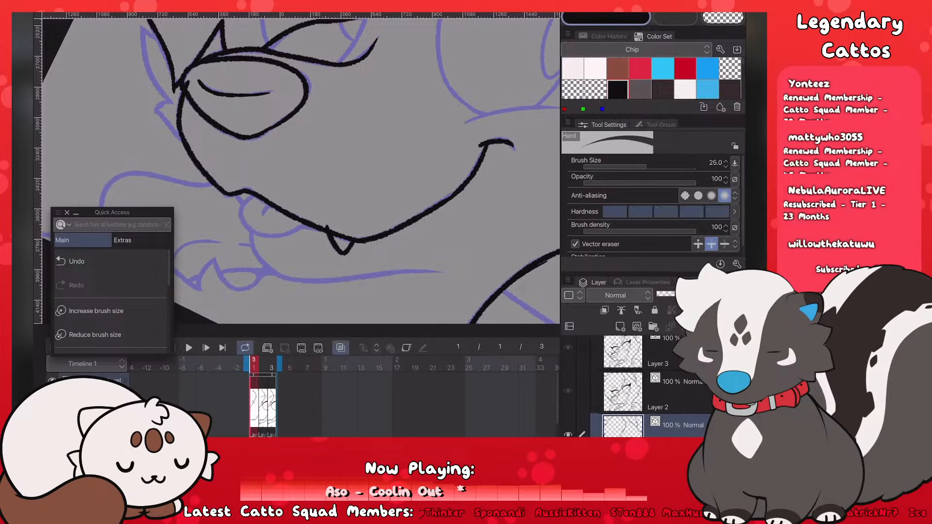
left_click(328, 227)
key("p")
scroll(301, 170, "down", 5)
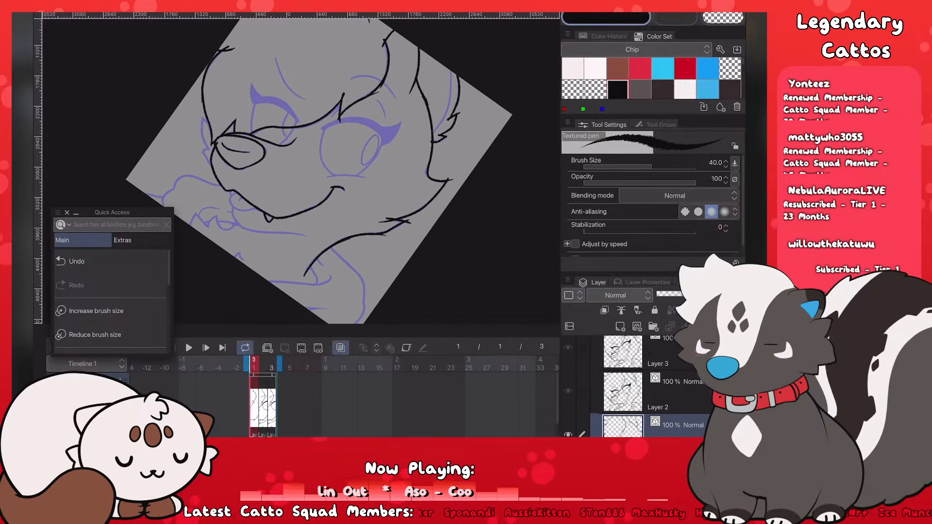
Step: Ink the rounded tongue hanging below the mouth line between the lip notch and the fang
scroll(301, 170, "up", 3)
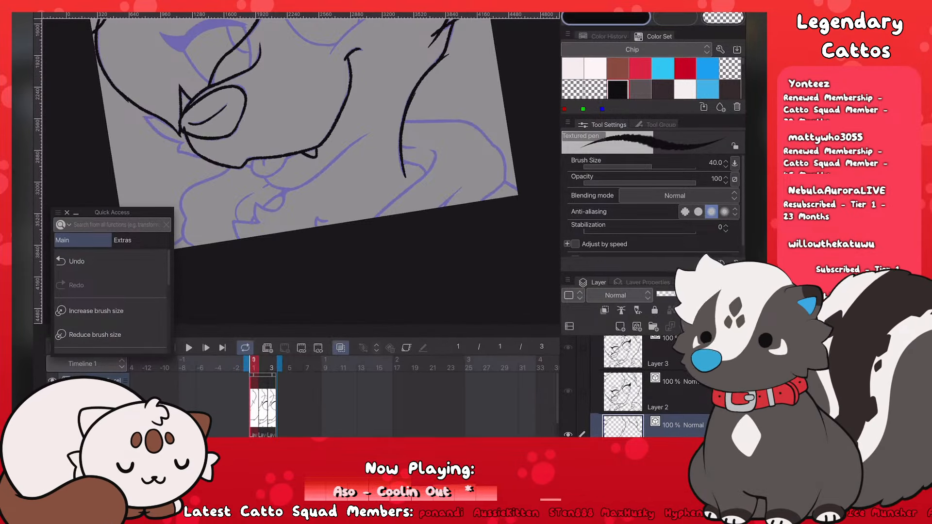
scroll(219, 151, "up", 3)
mouse_move(315, 155)
left_mouse_down()
mouse_move(357, 185)
mouse_move(347, 190)
mouse_move(316, 155)
mouse_move(351, 185)
mouse_move(377, 165)
mouse_move(388, 132)
left_mouse_up()
key("ctrl+s")
key("ctrl+z")
key("ctrl+z")
key("ctrl+z")
key("ctrl+z")
key("ctrl+z")
left_click_drag(367, 173, 391, 132)
key("ctrl+z")
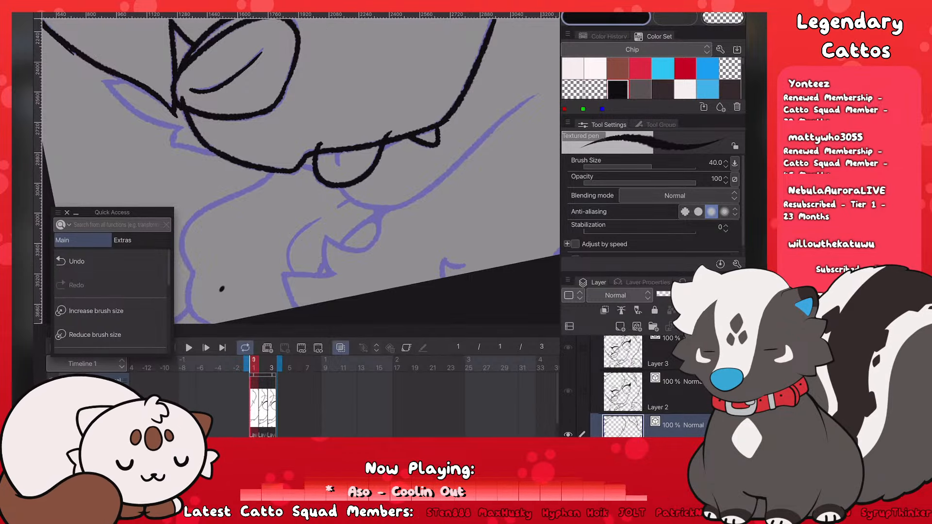
Step: Erase the tongue's line ends overshooting the mouth line and the stray dot below the chin, and return to the textured pen
key("e")
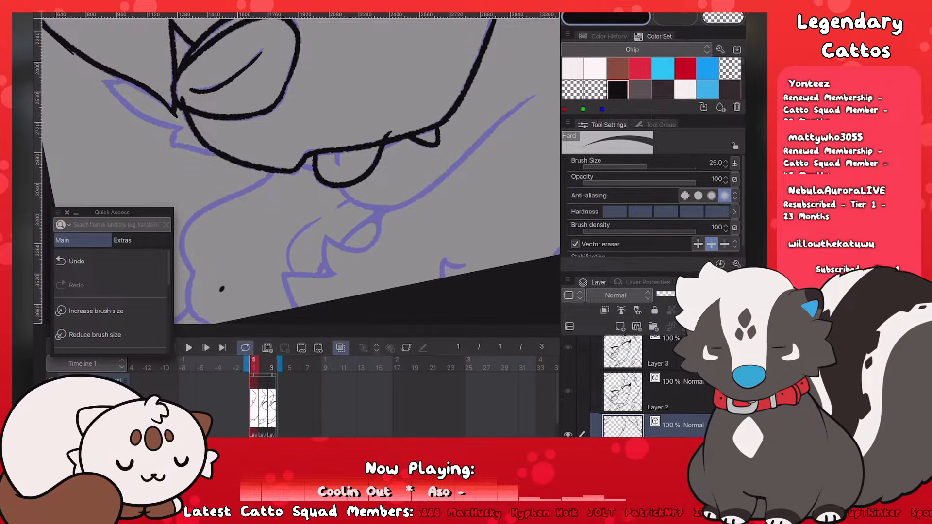
left_click(389, 132)
left_click(222, 291)
key("p")
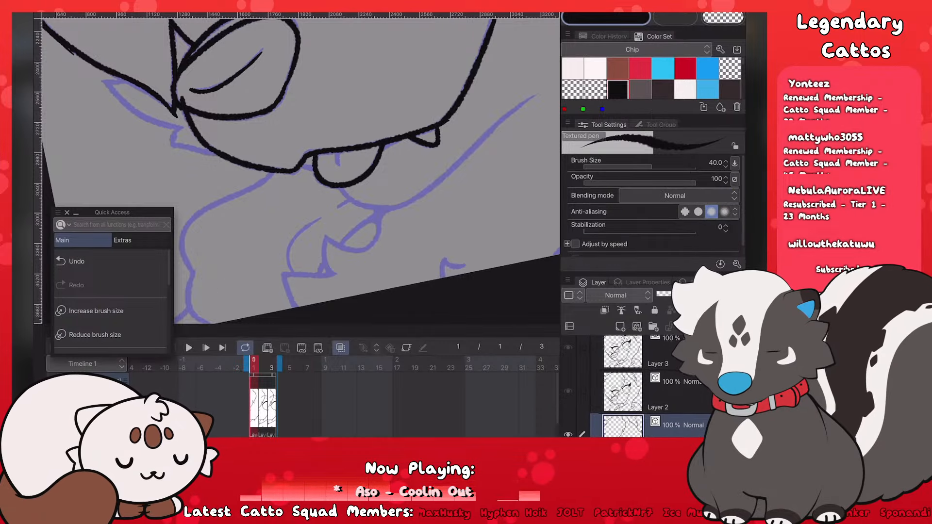
Step: Ink the tongue's short centre line at brush size 35 and the small tooth beside the lip notch at size 40
scroll(301, 169, "down", 3)
scroll(301, 169, "up", 2)
scroll(301, 170, "up", 2)
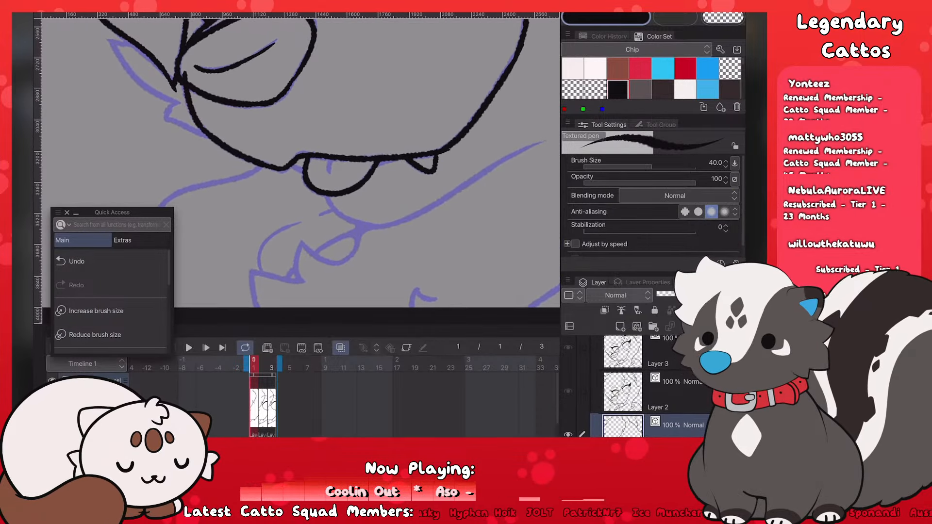
left_click(95, 335)
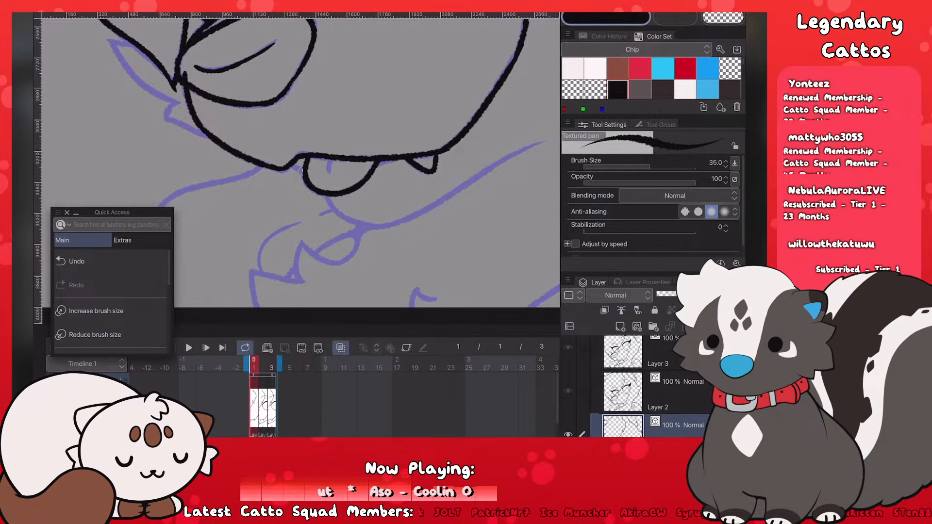
left_click_drag(329, 159, 328, 172)
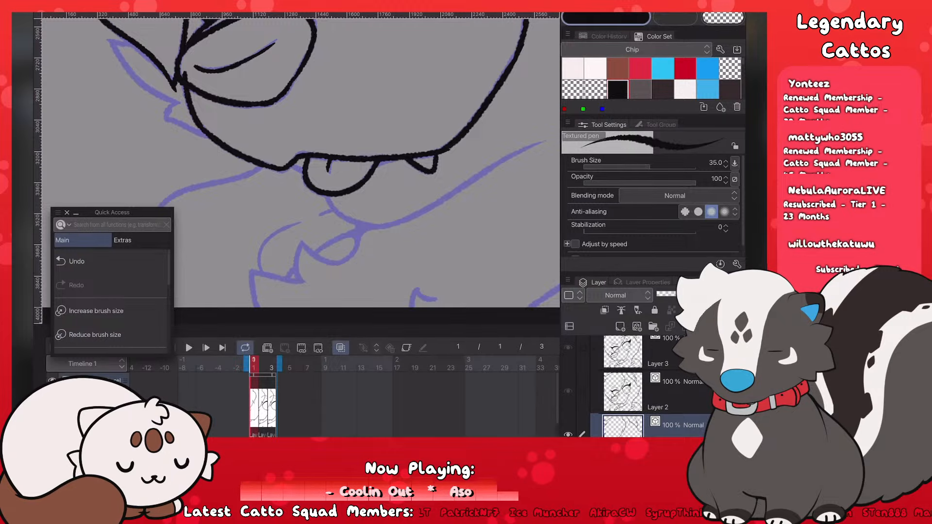
key("bracketright")
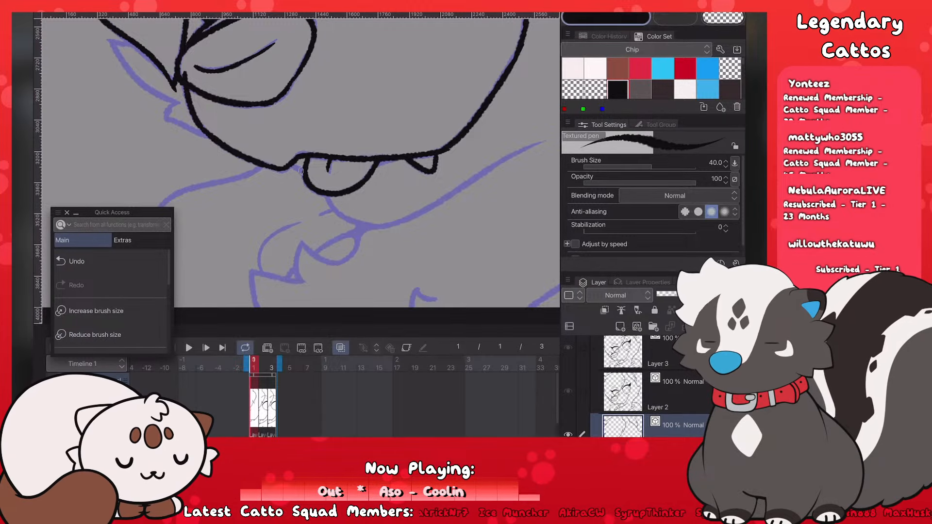
left_click_drag(300, 170, 295, 167)
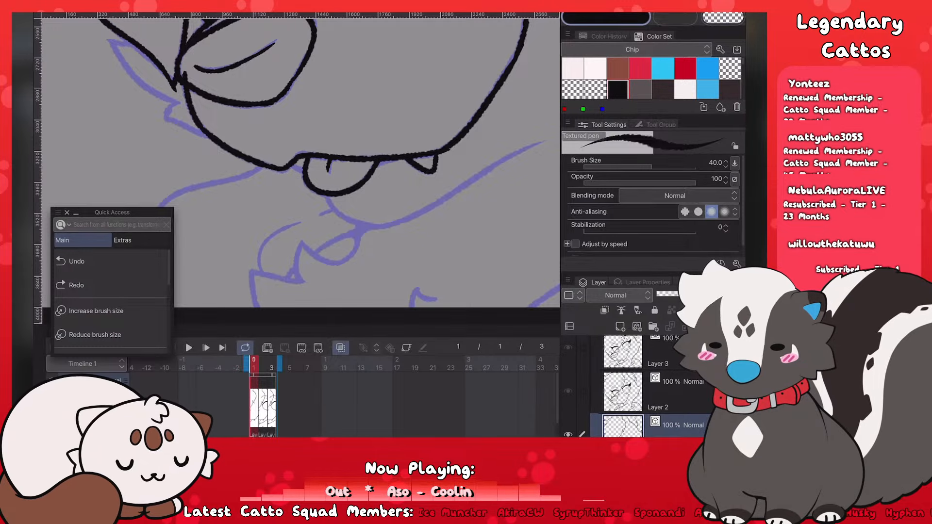
left_click_drag(292, 164, 304, 172)
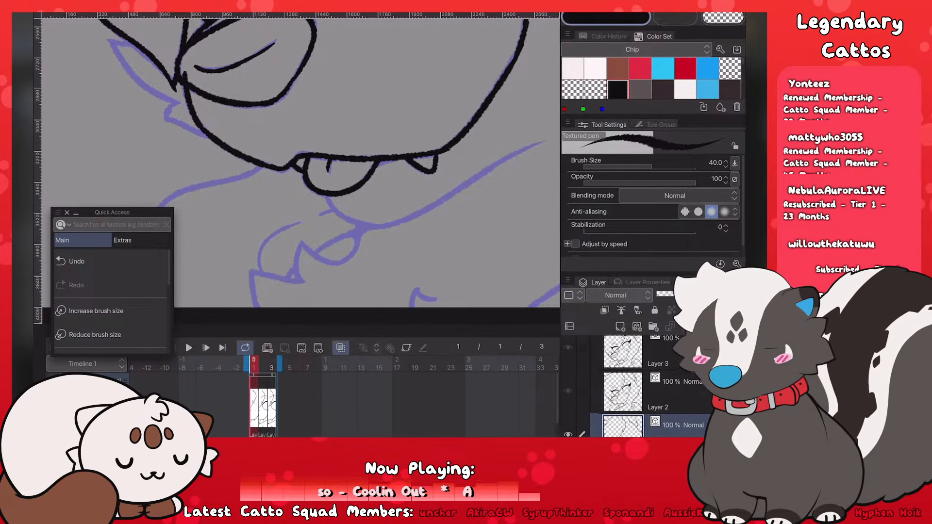
Step: Ink the lower jaw as a curve from under the tongue, around the chin and up toward the cheek
scroll(301, 163, "down", 5)
scroll(301, 163, "up", 3)
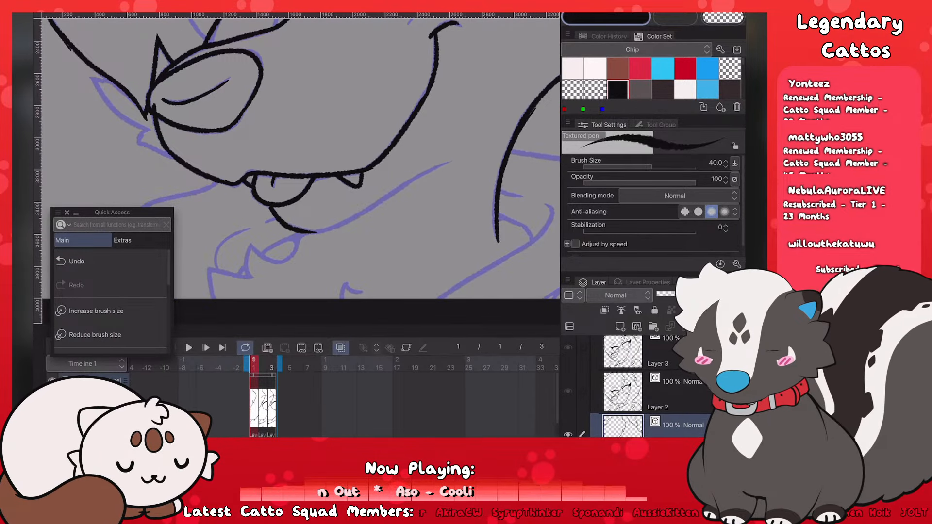
left_click_drag(311, 233, 374, 202)
key("ctrl+z")
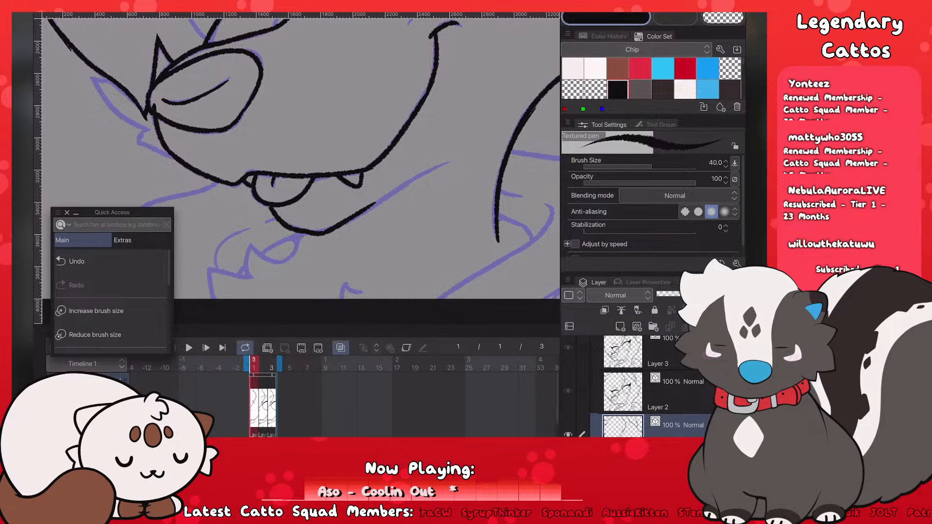
key("ctrl+z")
mouse_move(306, 234)
left_mouse_down()
mouse_move(349, 221)
mouse_move(444, 163)
left_mouse_up()
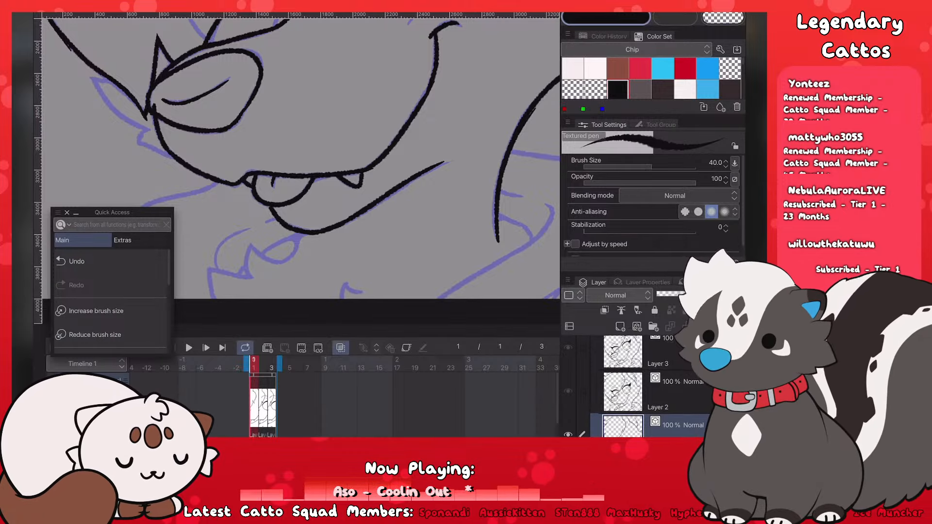
Step: Ink the wavy body outline from beneath the muzzle down to its forked end at the canvas's lower edge
key("ctrl+minus")
scroll(301, 168, "up", 5)
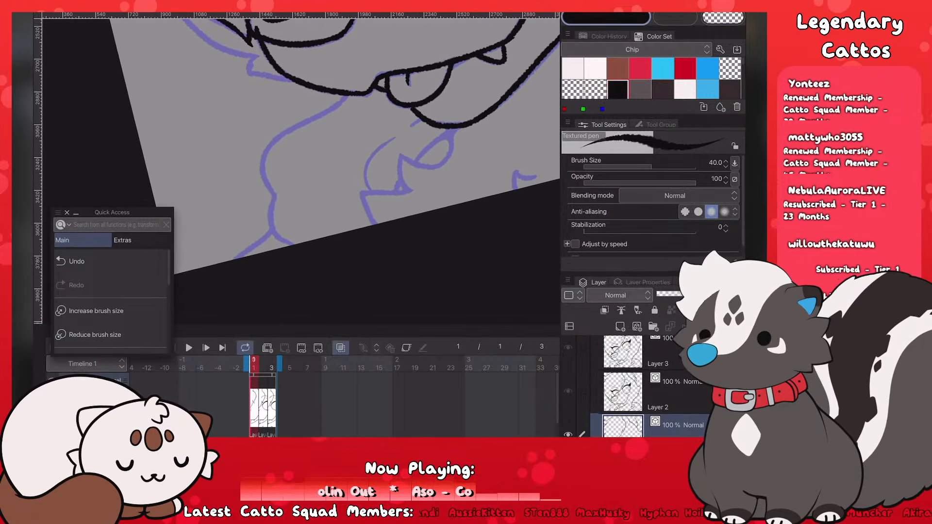
left_click_drag(347, 95, 292, 133)
key("ctrl+z")
left_click_drag(346, 95, 258, 160)
key("ctrl+z")
left_click_drag(302, 120, 264, 162)
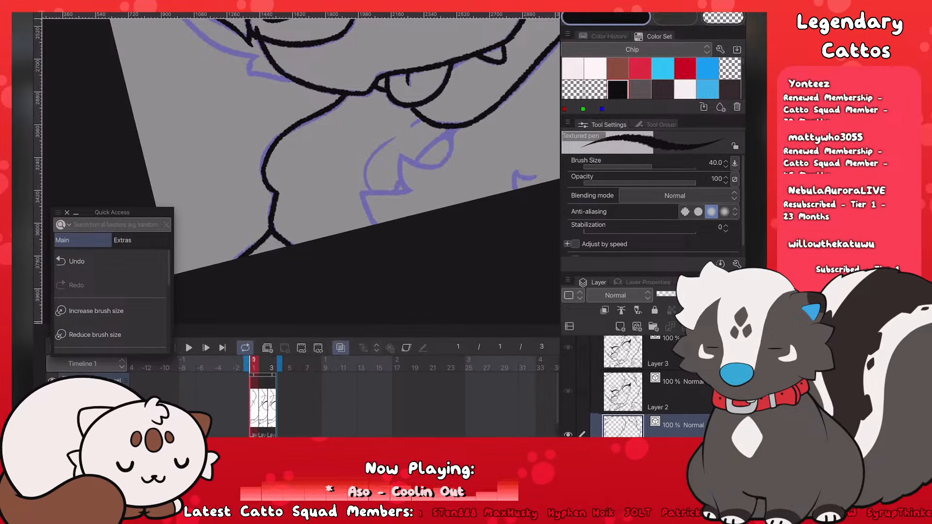
Step: Ink the shoulder curve from the neck line out to the canvas edge, including its forked end
scroll(301, 167, "down", 8)
scroll(301, 167, "up", 8)
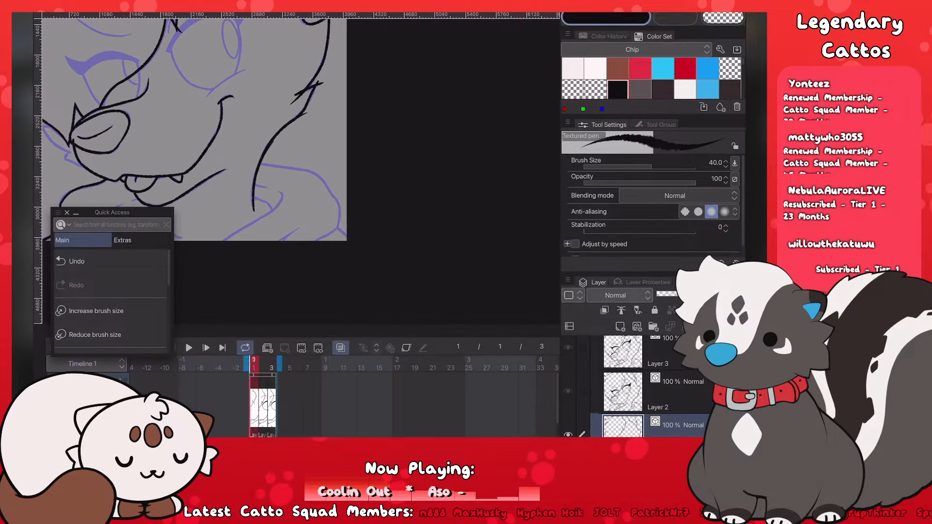
mouse_move(248, 145)
left_mouse_down()
mouse_move(342, 95)
mouse_move(400, 112)
left_mouse_up()
key("ctrl+z")
key("ctrl+z")
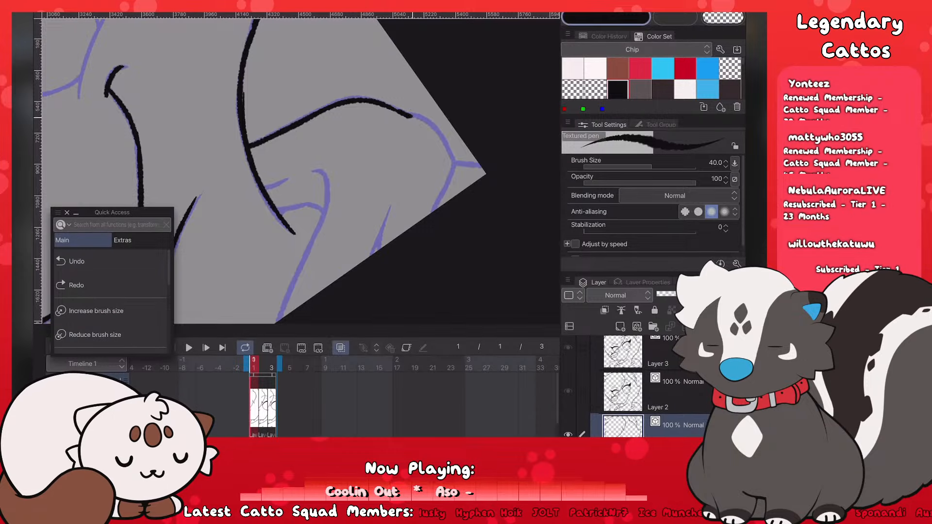
key("ctrl+z")
left_click_drag(421, 116, 453, 161)
key("ctrl+z")
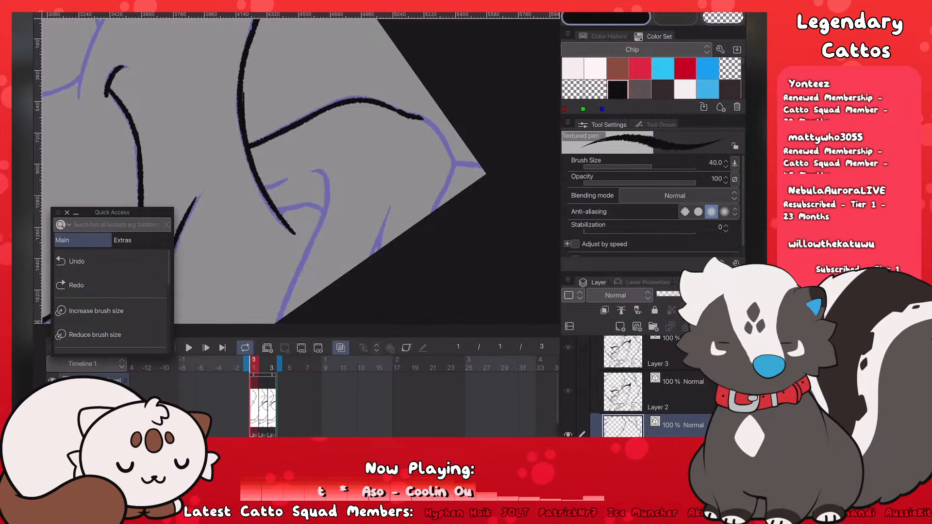
mouse_move(421, 116)
left_mouse_down()
mouse_move(454, 162)
mouse_move(428, 215)
left_mouse_up()
left_click_drag(455, 162, 483, 170)
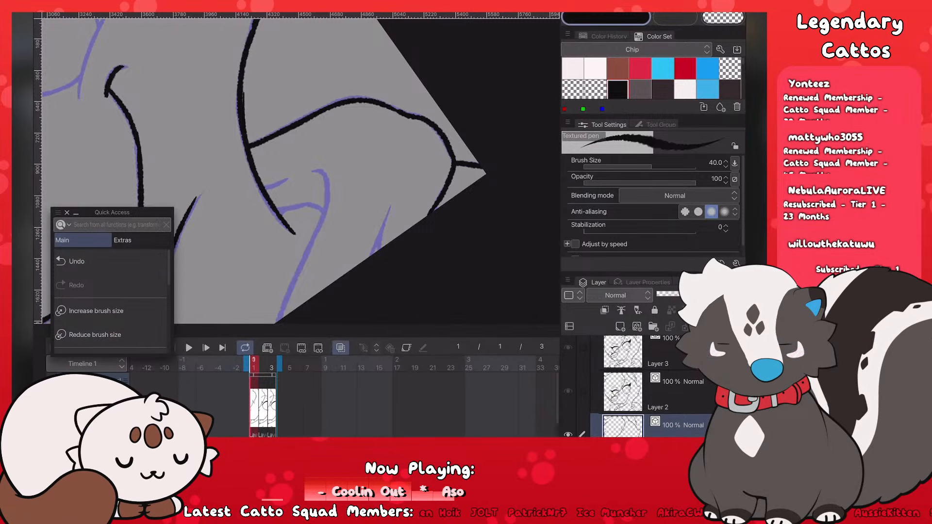
Step: Ink the hooked fold under the neck, the short creases joining it, and the small pointed line at the canvas edge
mouse_move(311, 194)
left_mouse_down()
mouse_move(337, 133)
mouse_move(297, 253)
left_mouse_up()
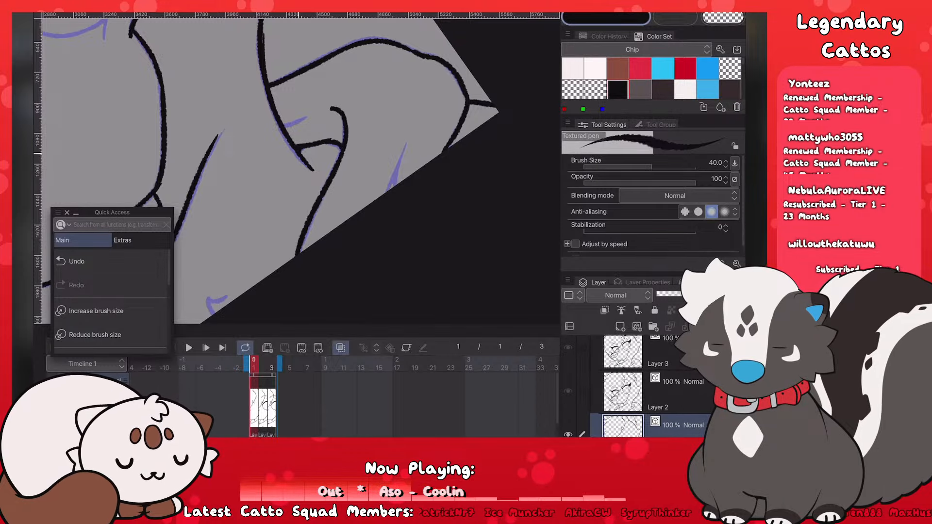
left_click_drag(310, 117, 284, 128)
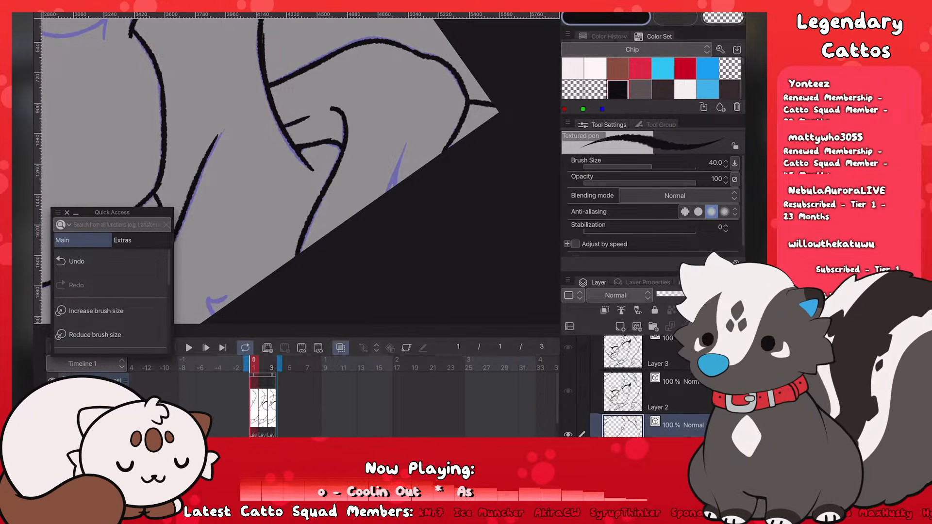
left_click_drag(405, 145, 388, 188)
key("ctrl+z")
left_click_drag(404, 144, 390, 187)
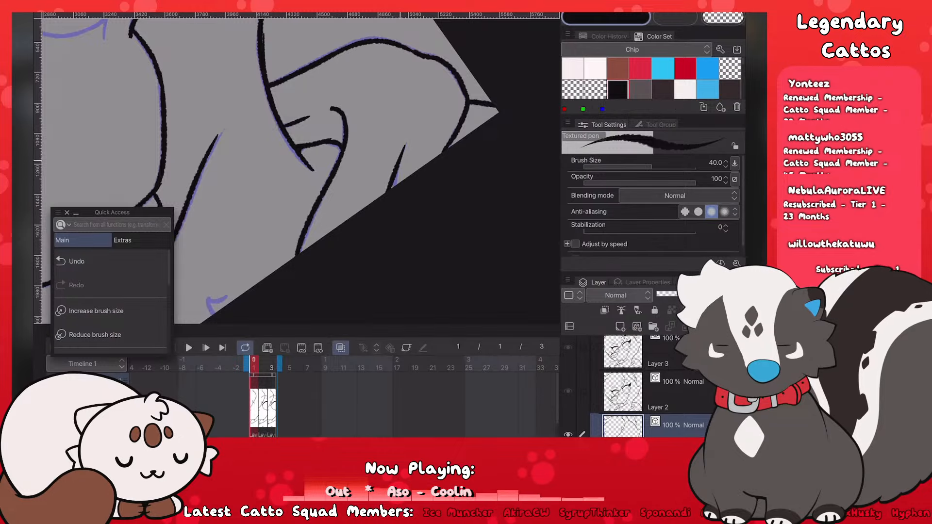
Step: Ink the jagged fur tufts below the chin, the small tuft at the canvas edge and the curved line beside them
scroll(301, 170, "down", 7)
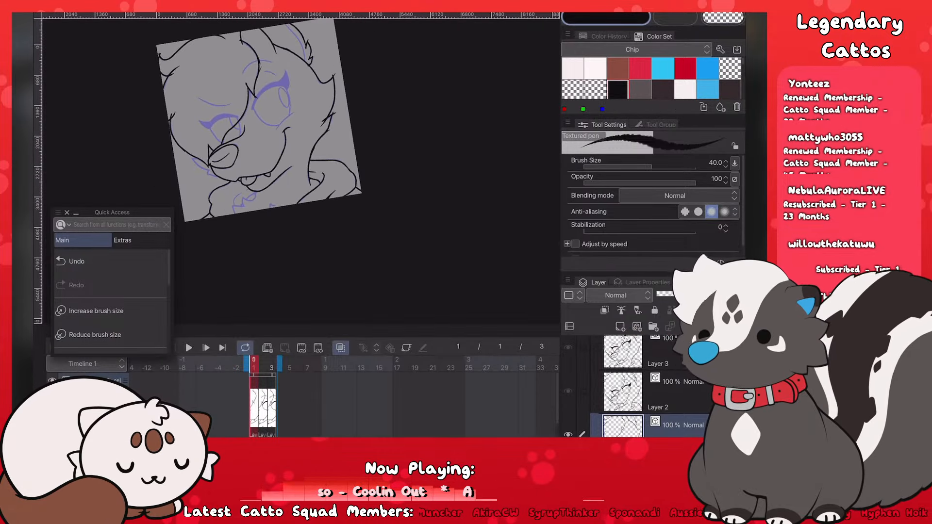
scroll(272, 165, "up", 5)
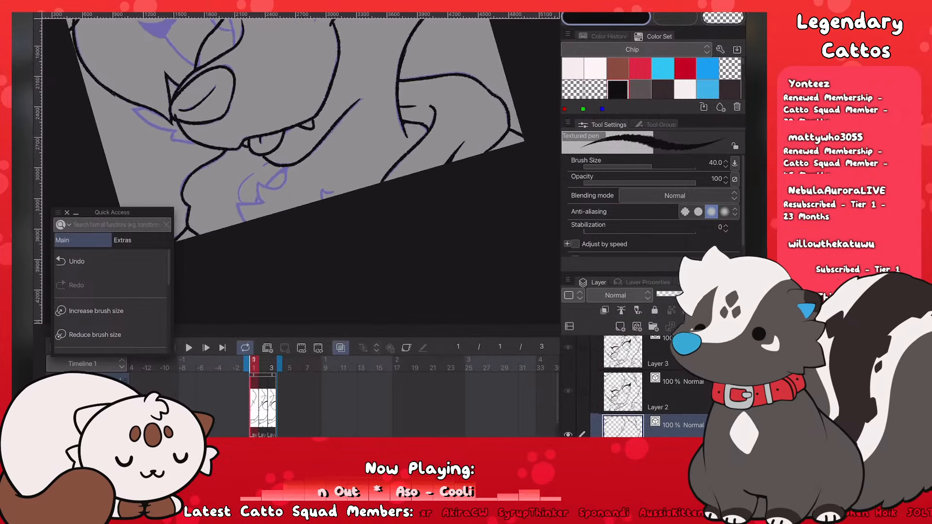
key("]")
left_click_drag(264, 169, 299, 172)
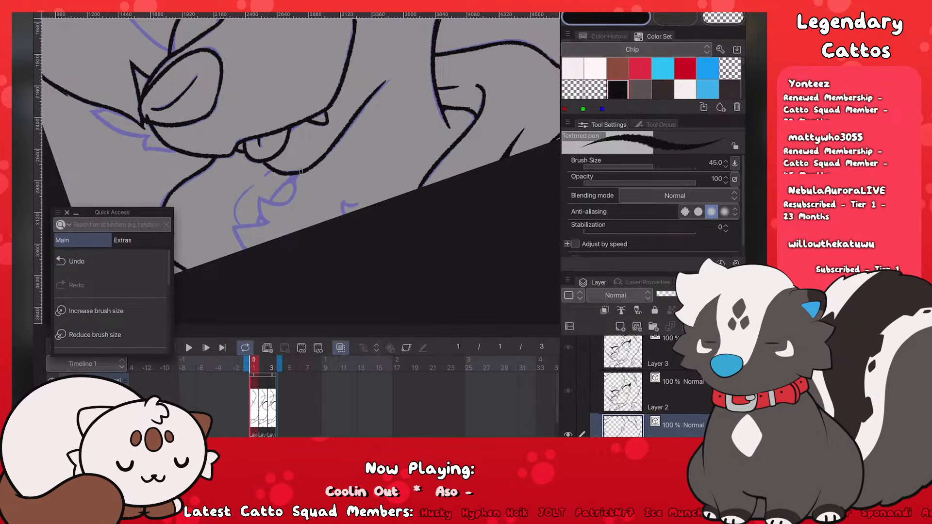
scroll(301, 172, "up", 3)
mouse_move(319, 141)
left_mouse_down()
mouse_move(326, 171)
mouse_move(276, 181)
mouse_move(297, 185)
mouse_move(327, 168)
mouse_move(294, 208)
left_mouse_up()
key("ctrl+z")
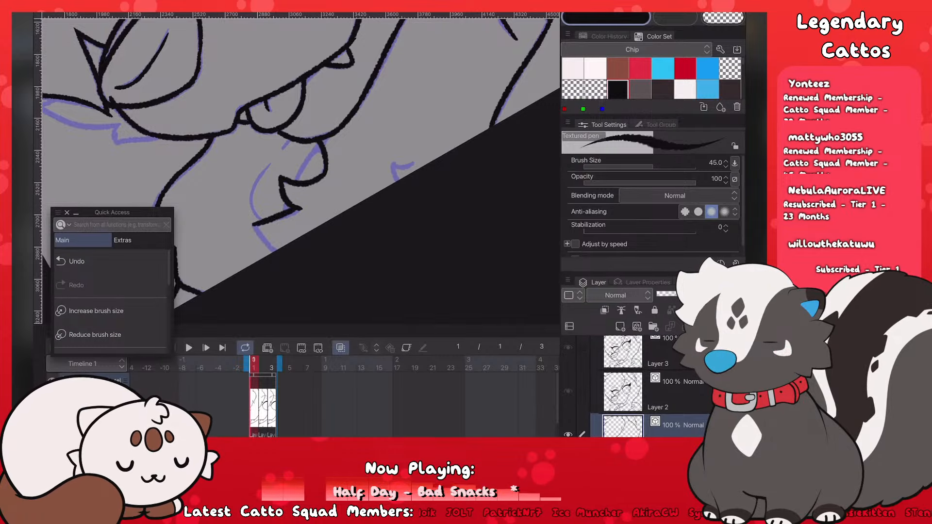
left_click_drag(253, 226, 273, 249)
mouse_move(393, 172)
left_mouse_down()
mouse_move(412, 164)
mouse_move(399, 180)
left_mouse_up()
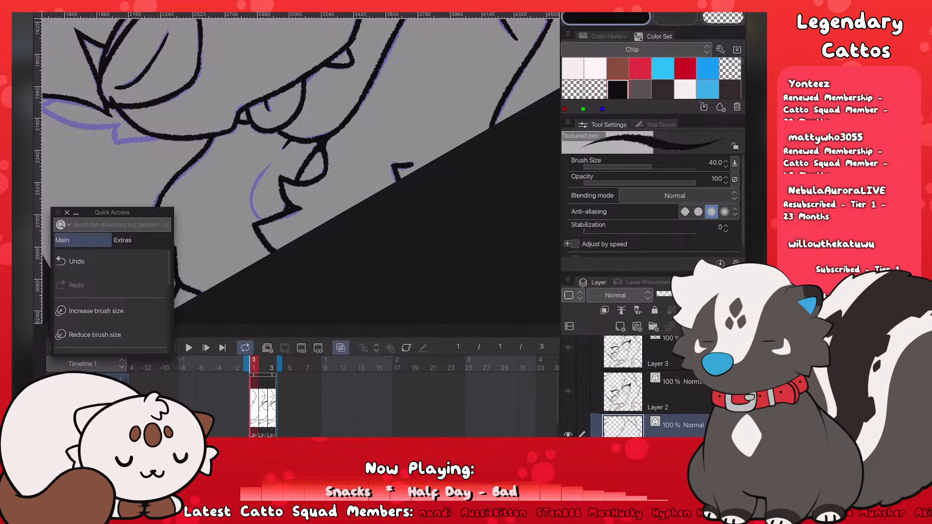
mouse_move(269, 165)
left_mouse_down()
mouse_move(253, 196)
mouse_move(255, 219)
left_mouse_up()
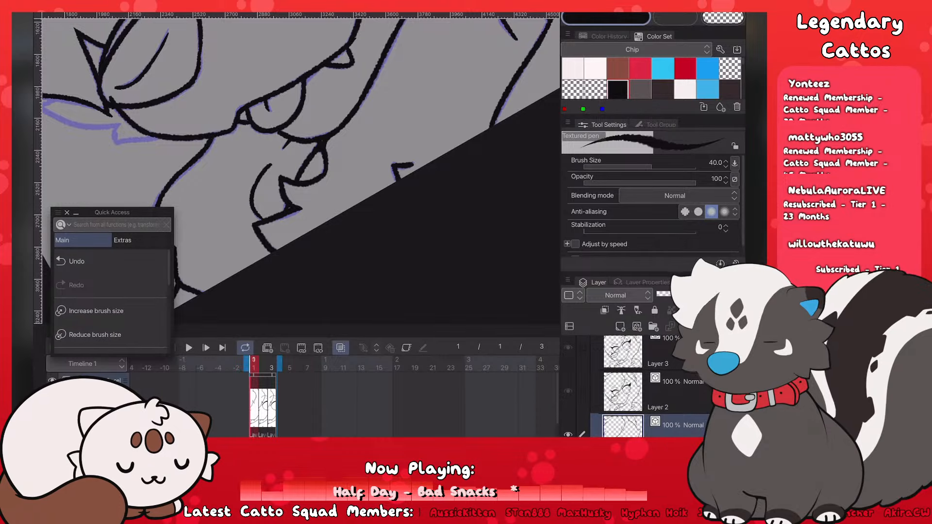
Step: Ink the pointed fur tufts on the far cheek beside the nose with the brush size at 40
scroll(301, 167, "down", 5)
scroll(388, 146, "up", 2)
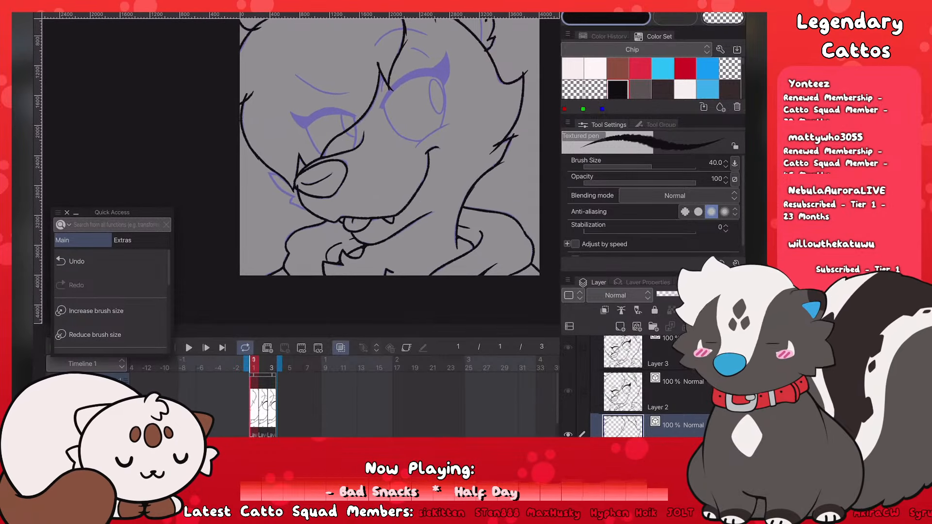
left_click(96, 311)
scroll(301, 170, "up", 5)
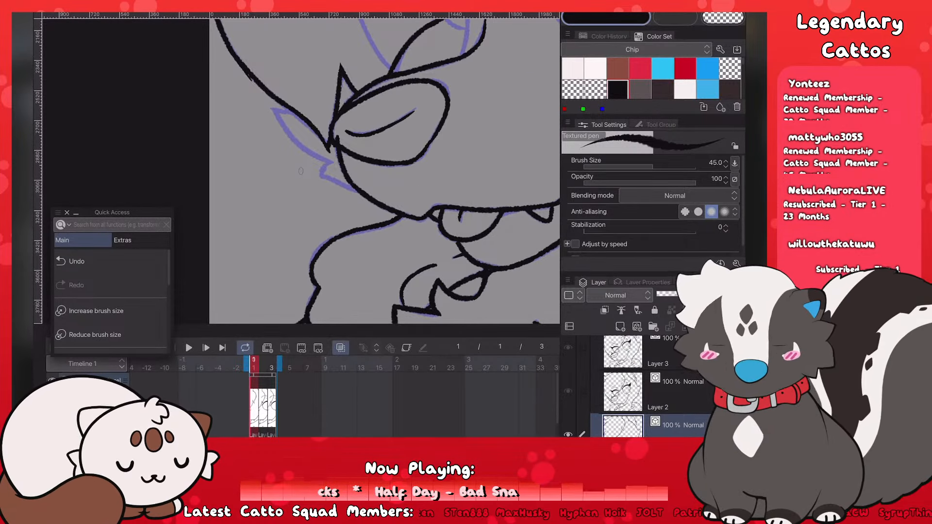
key("bracketleft")
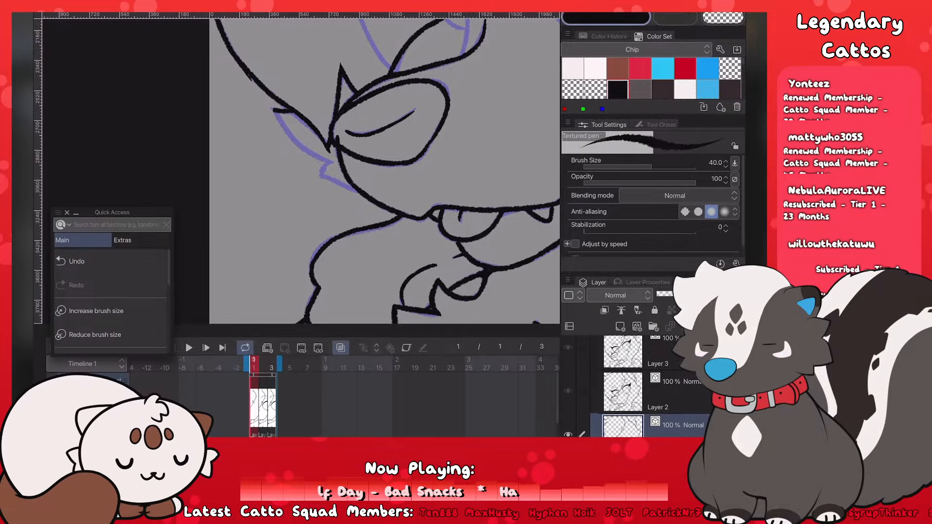
left_click_drag(272, 111, 290, 136)
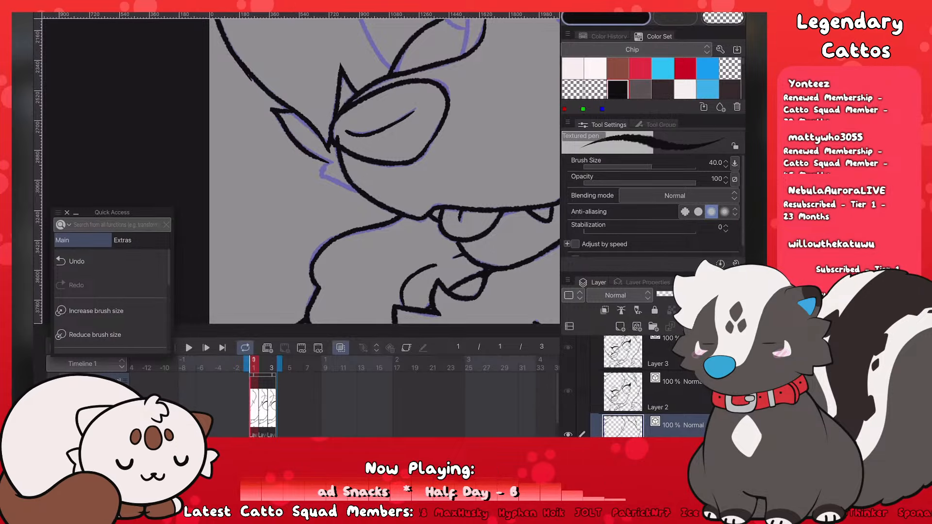
left_click_drag(327, 165, 321, 178)
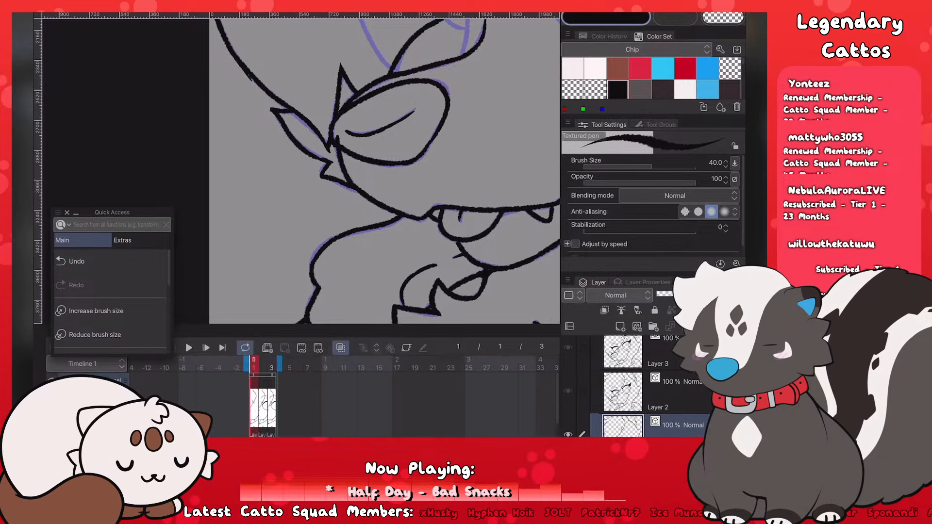
scroll(384, 170, "down", 5)
scroll(384, 170, "up", 2)
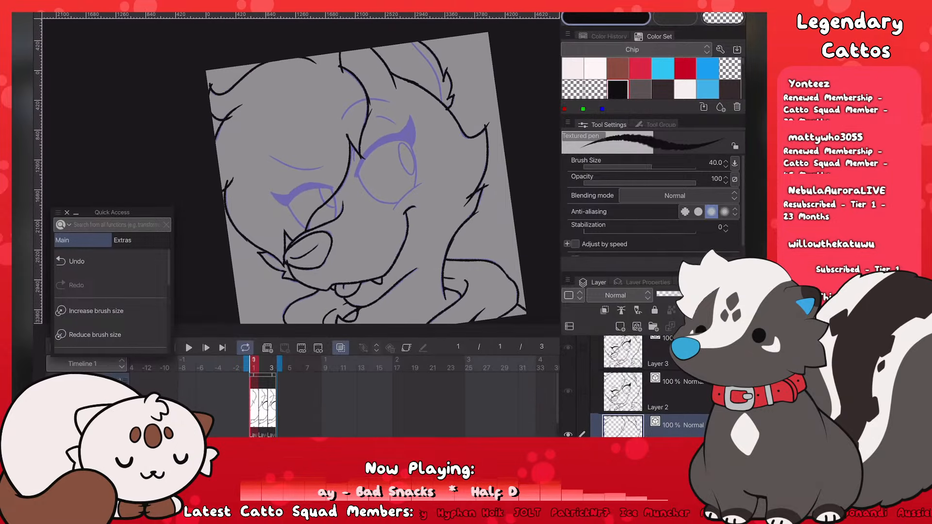
scroll(369, 165, "up", 2)
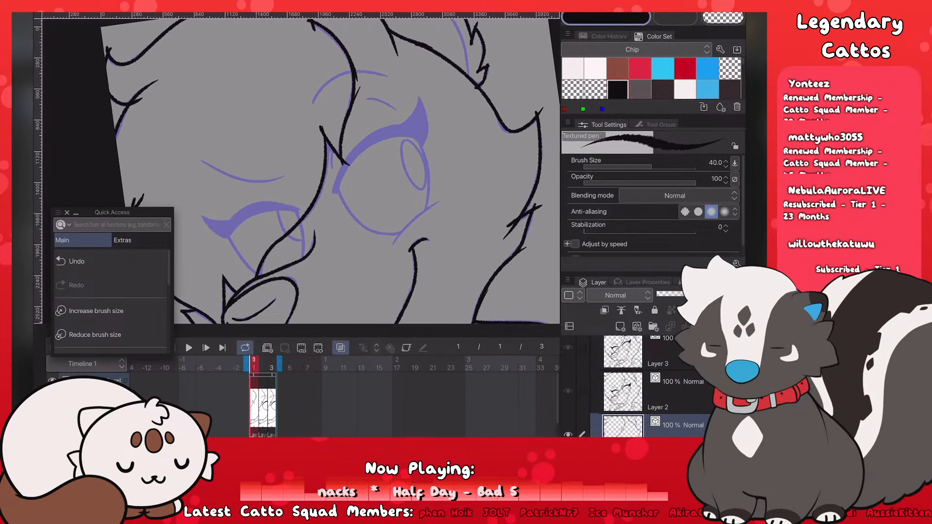
Step: Trim the overshooting line ends on the near cheek's fur tufts with the Hard vector eraser at size 25
key("e")
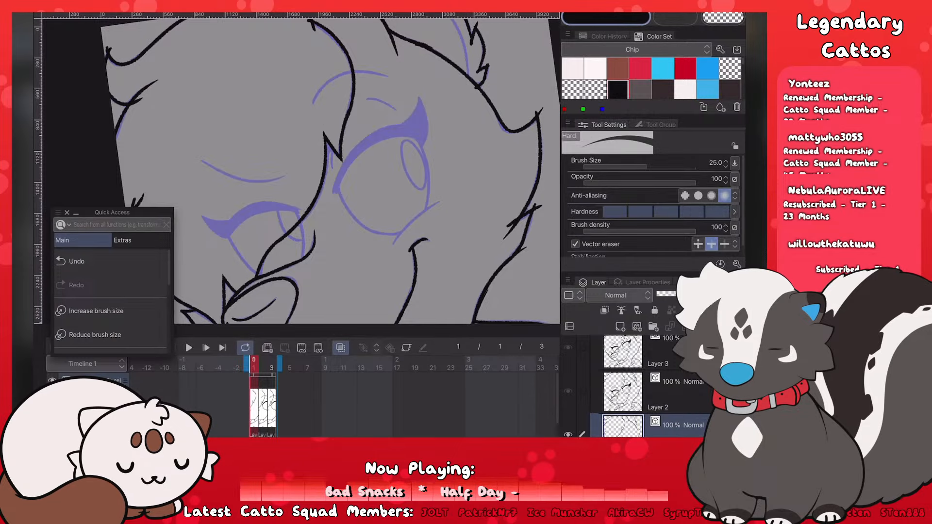
scroll(330, 170, "down", 3)
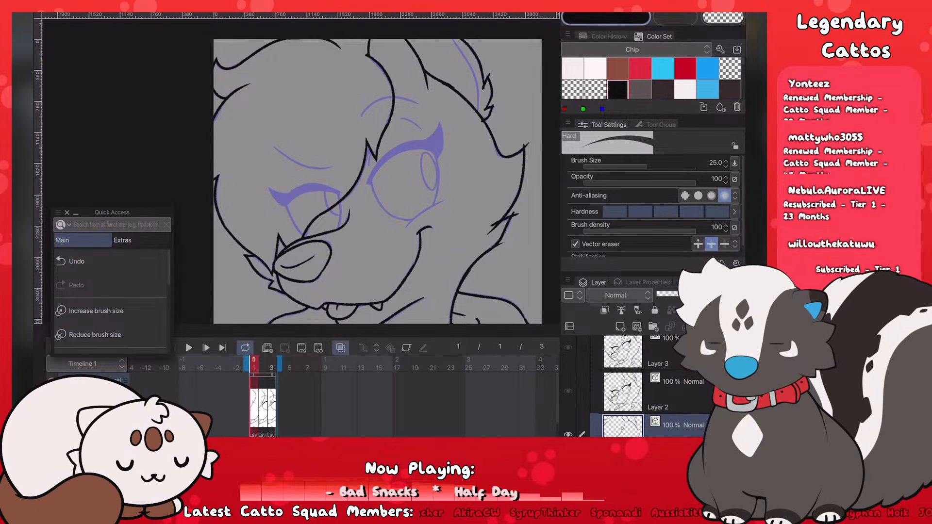
left_click(491, 92)
key("ctrl+z")
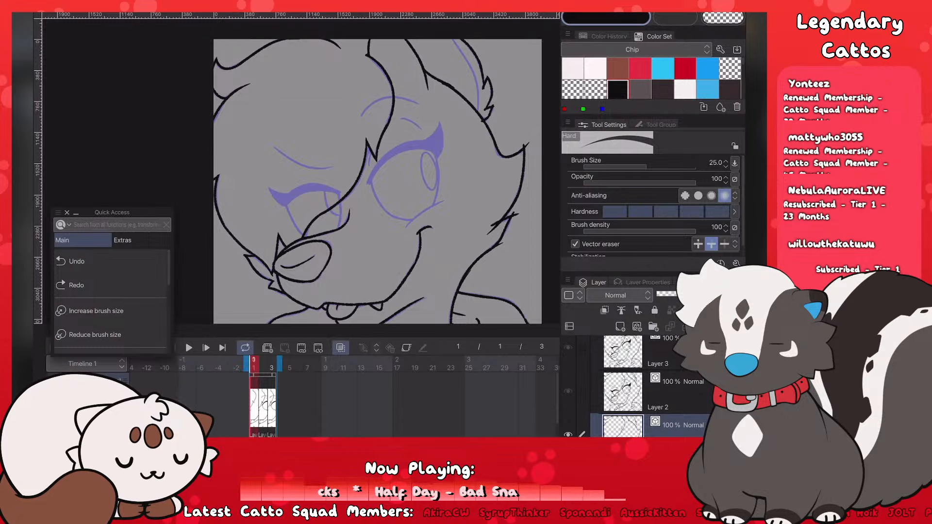
left_click(527, 145)
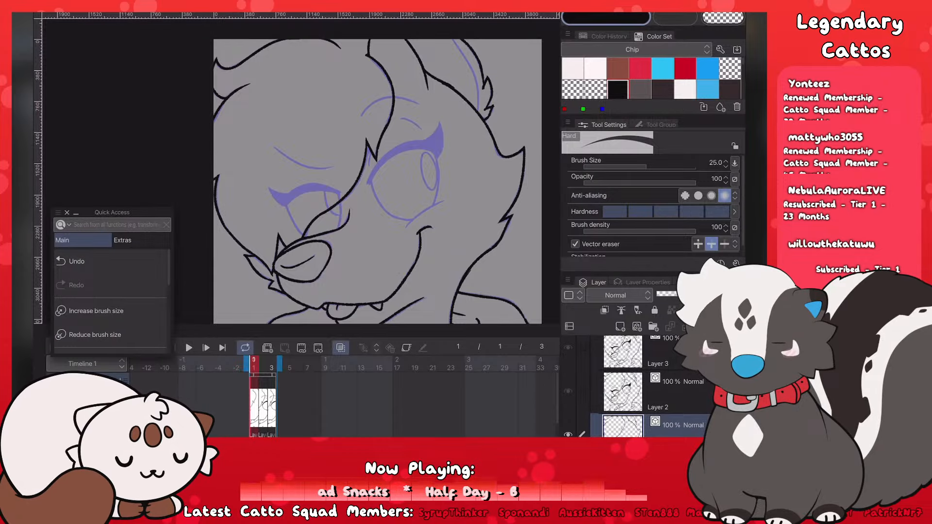
scroll(432, 180, "down", 3)
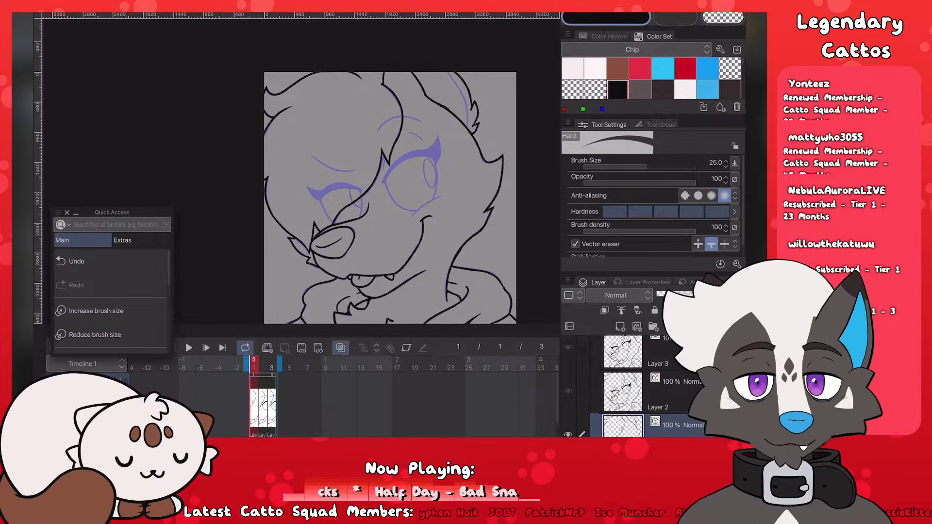
Step: Ink the outline of the near eye's upper lash line and its pointed outer wing with the textured pen at size 35
key("p")
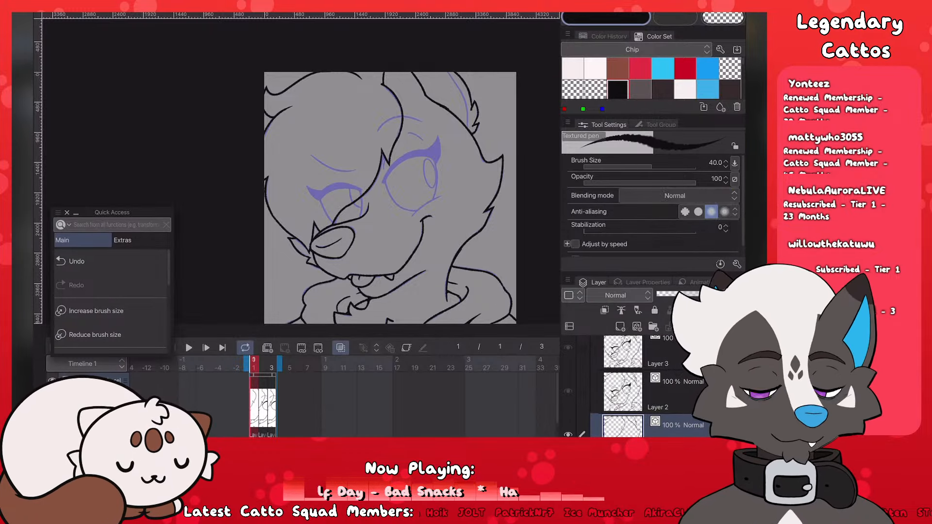
scroll(391, 198, "up", 1)
key("ctrl+z")
scroll(332, 150, "up", 3)
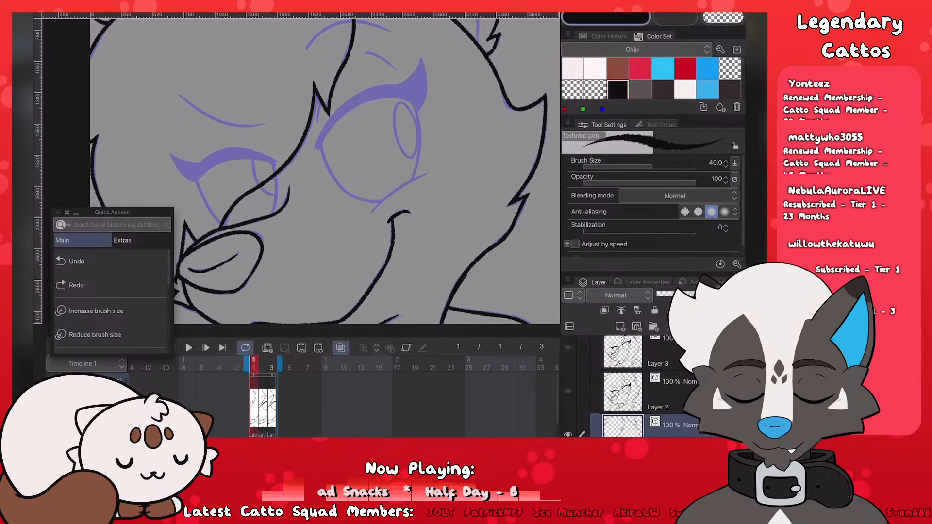
key("[")
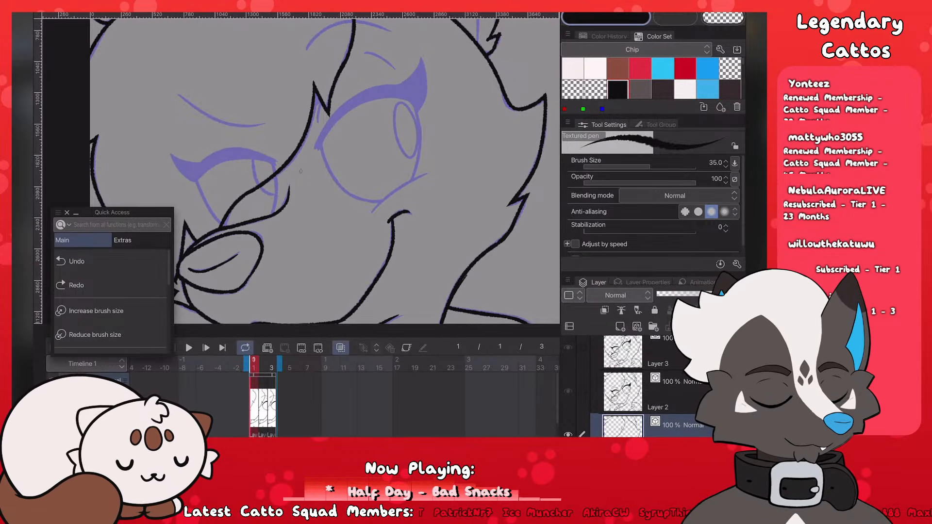
scroll(300, 171, "up", 2)
mouse_move(315, 178)
left_mouse_down()
mouse_move(394, 97)
mouse_move(417, 90)
left_mouse_up()
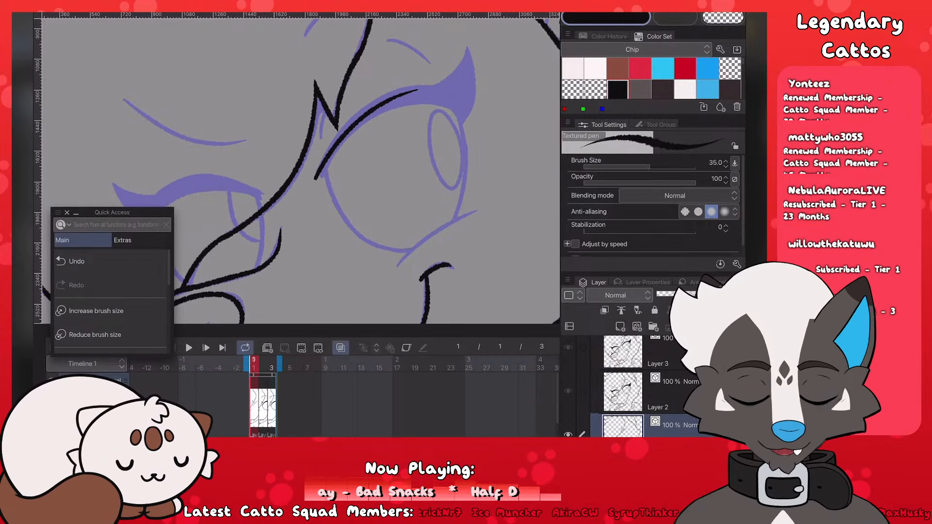
key("ctrl+z")
left_click_drag(315, 179, 425, 87)
key("ctrl+z")
left_click_drag(316, 179, 426, 84)
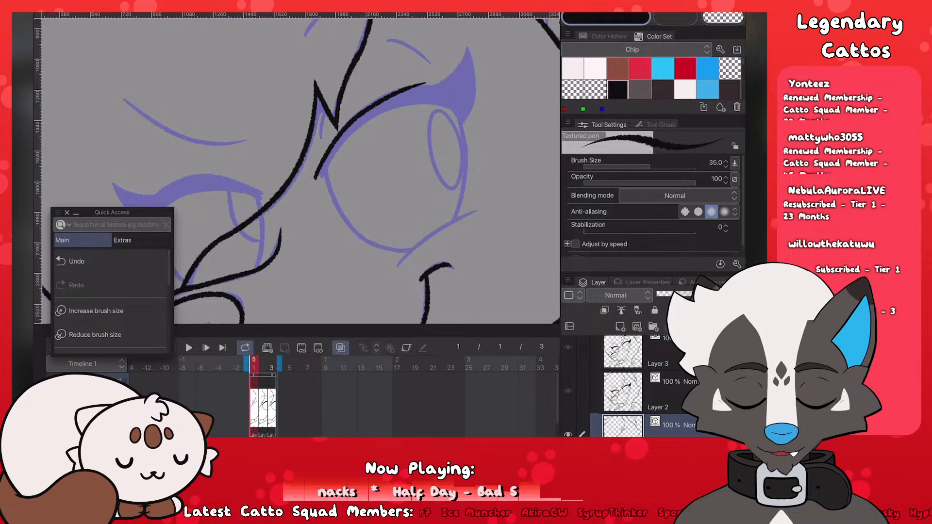
key("ctrl+z")
mouse_move(315, 178)
left_mouse_down()
mouse_move(424, 92)
mouse_move(327, 156)
mouse_move(404, 96)
mouse_move(357, 116)
mouse_move(399, 95)
mouse_move(454, 91)
mouse_move(463, 60)
mouse_move(475, 74)
mouse_move(469, 115)
left_mouse_up()
key("ctrl+z")
key("ctrl+z")
key("ctrl+z")
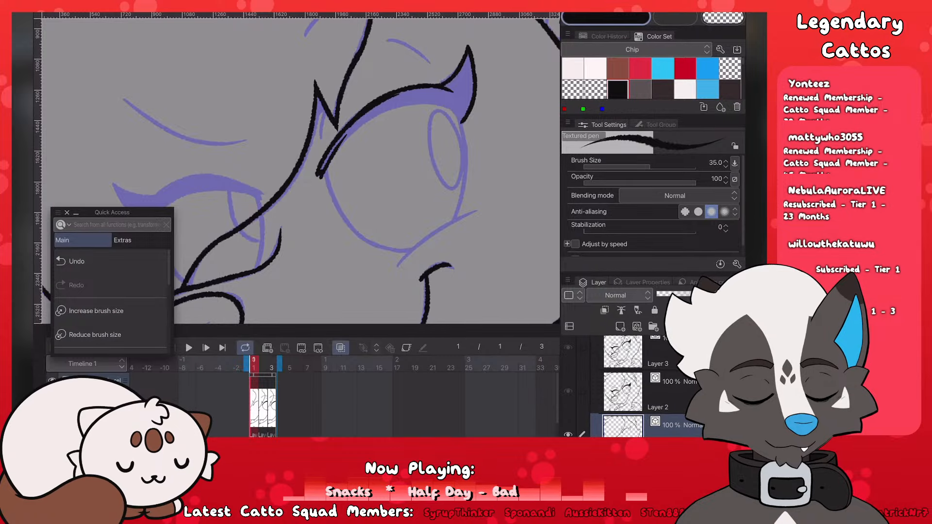
Step: Thicken the near eye's upper lash band with black strokes along the arc and ink its lower edge to the outer corner
mouse_move(324, 168)
left_mouse_down()
mouse_move(337, 143)
mouse_move(388, 107)
left_mouse_up()
left_click_drag(343, 143, 398, 97)
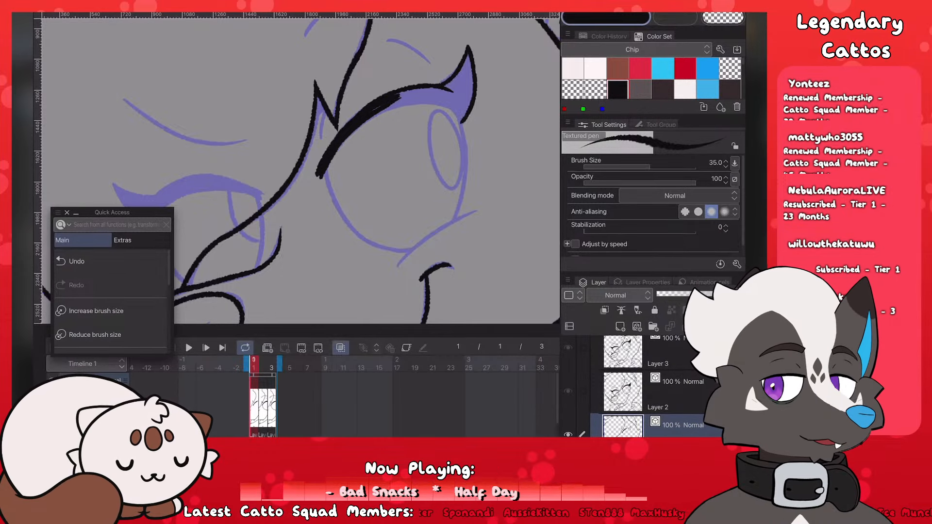
left_click_drag(367, 121, 430, 97)
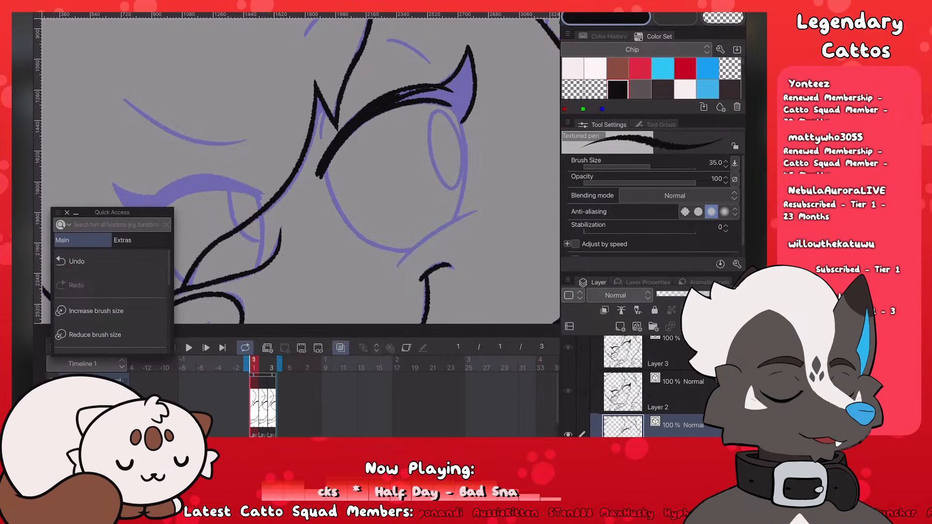
key("ctrl+z")
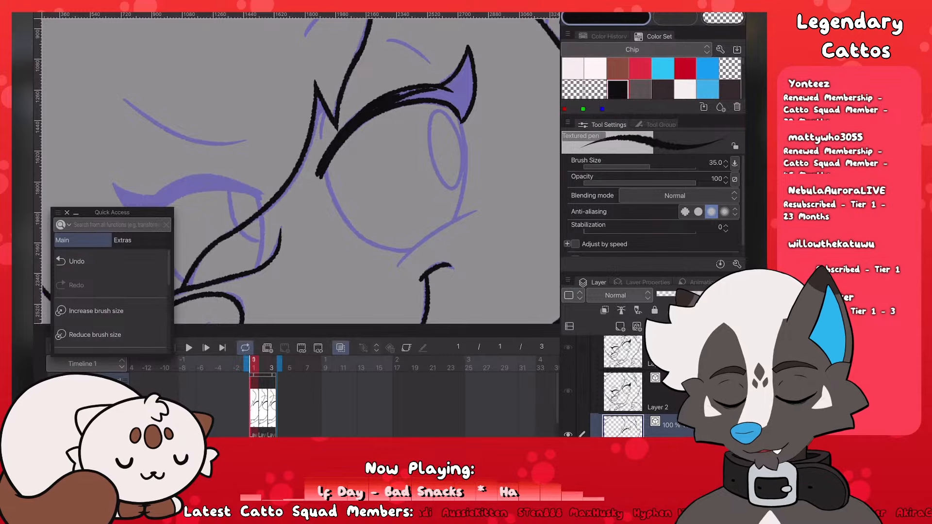
left_click_drag(456, 114, 464, 145)
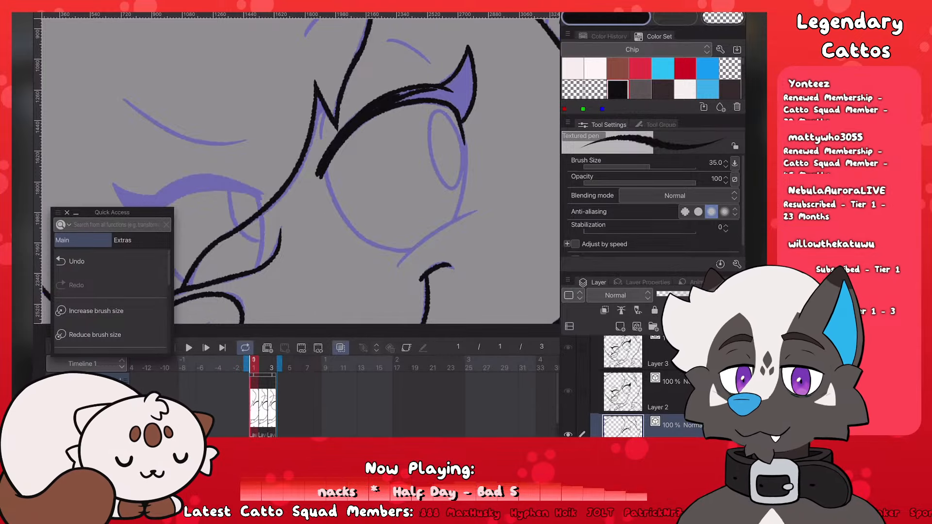
Step: Ink the inner side of the near eye's outline from the lash line down to the lower lid
scroll(301, 170, "down", 4)
scroll(301, 169, "up", 2)
scroll(301, 170, "down", 3)
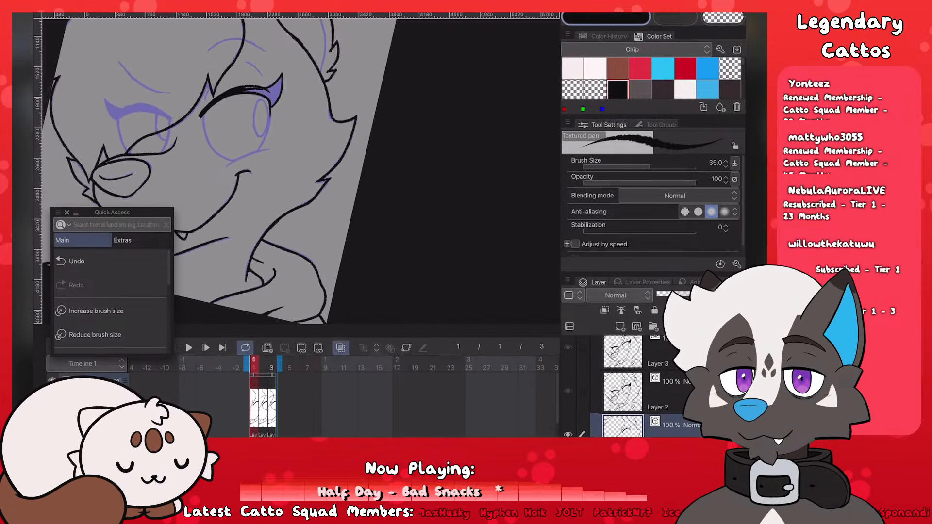
scroll(301, 170, "up", 2)
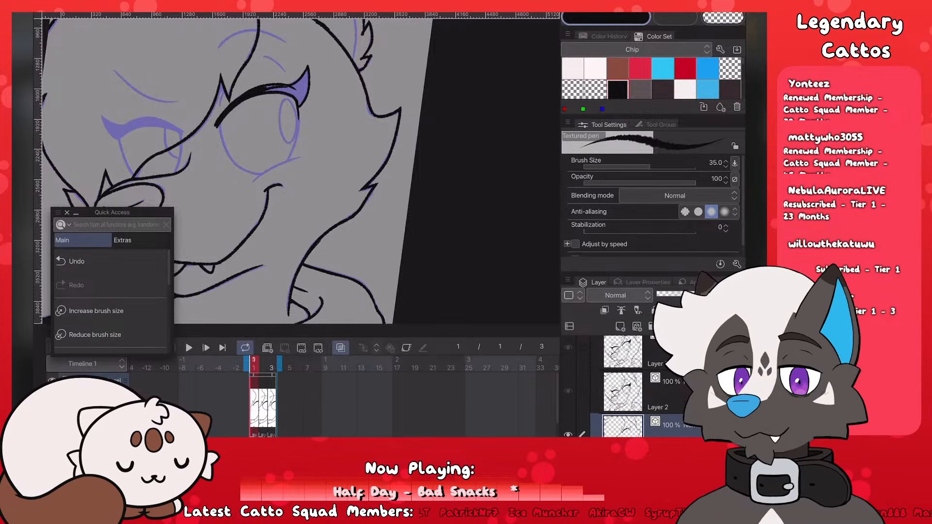
scroll(301, 168, "up", 5)
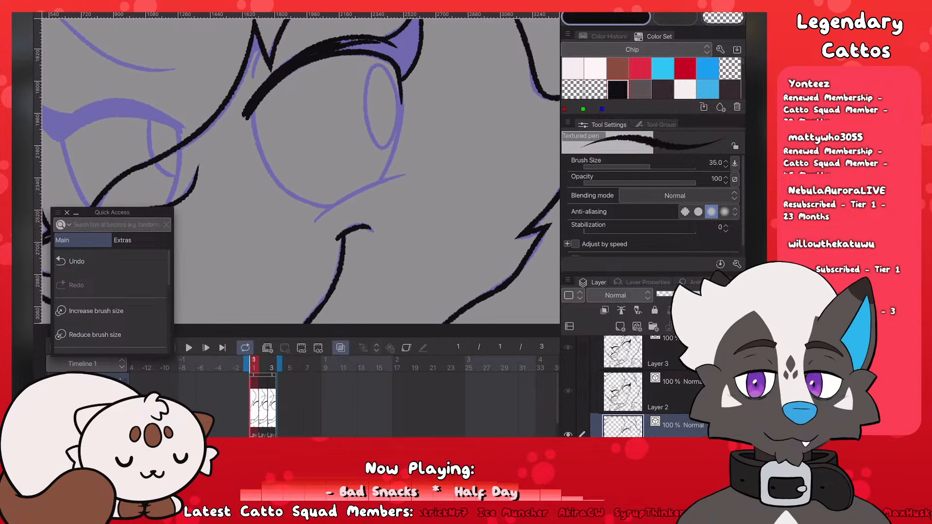
scroll(301, 168, "down", 4)
scroll(301, 168, "up", 3)
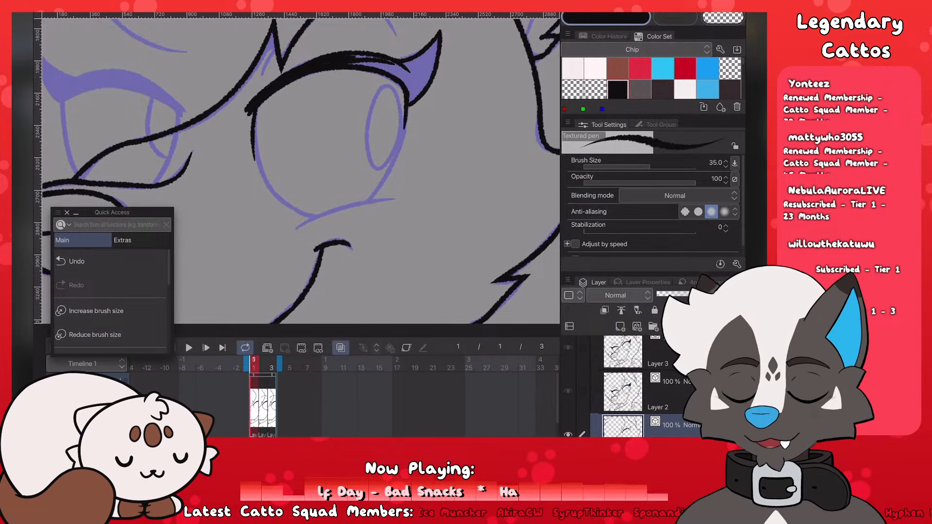
left_click_drag(257, 151, 316, 215)
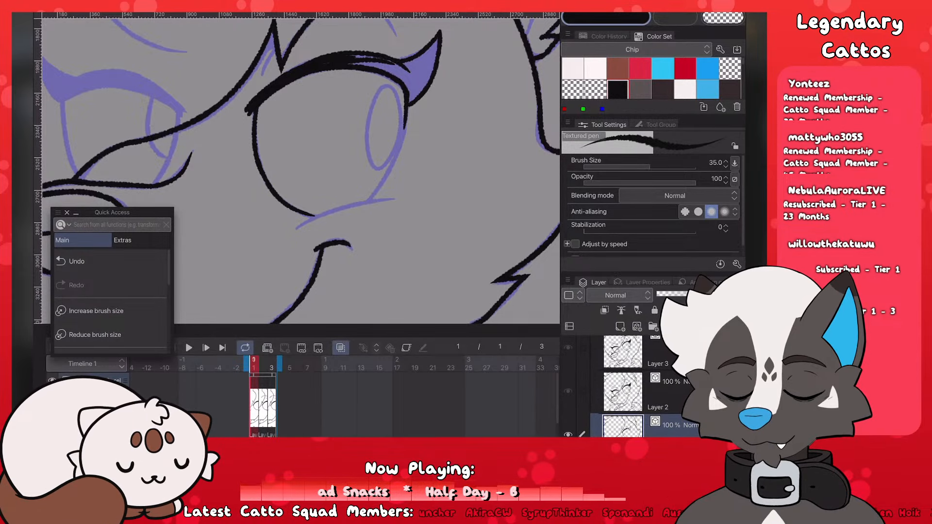
Step: Ink the outer side of the near eye's outline from the lash wing down to the lower lid
left_click_drag(371, 202, 395, 151)
key("ctrl+z")
left_click_drag(406, 111, 386, 181)
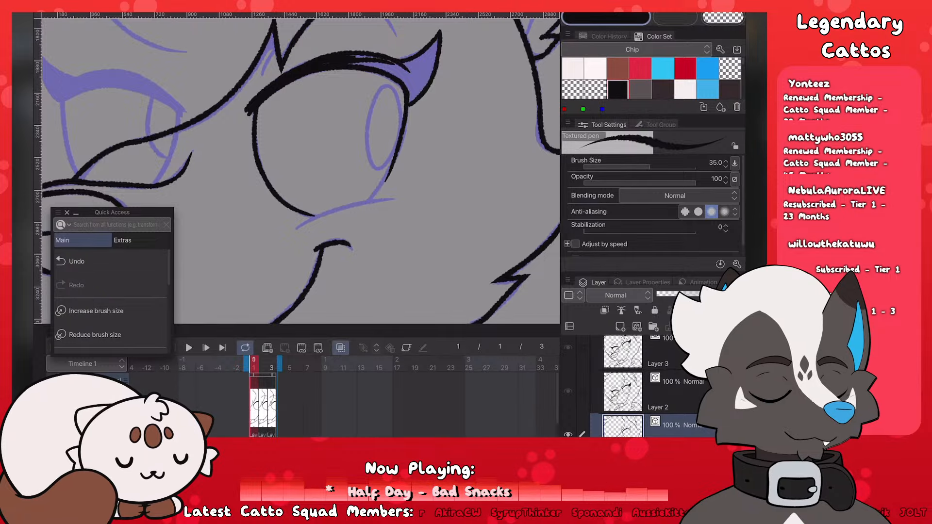
key("ctrl+z")
left_click_drag(408, 112, 387, 179)
mouse_move(315, 250)
left_mouse_down()
mouse_move(380, 224)
mouse_move(361, 236)
left_mouse_up()
key("ctrl+z")
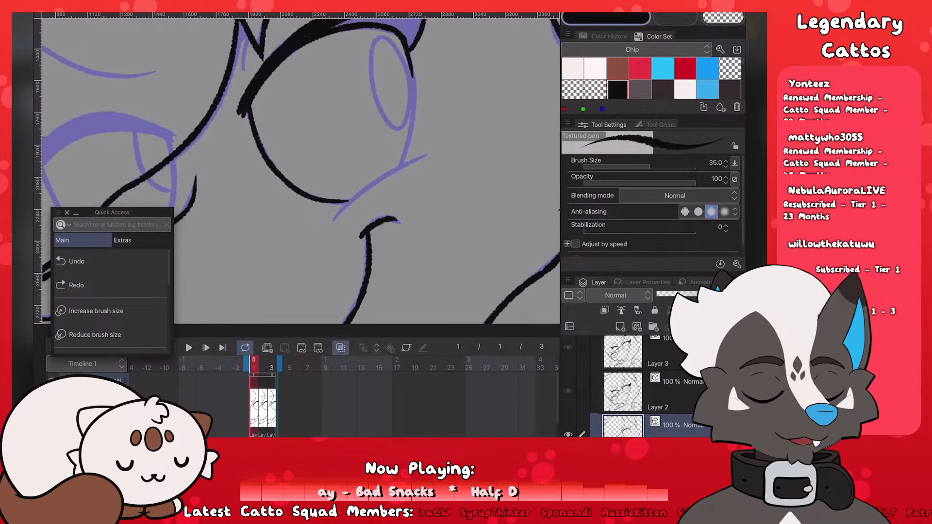
left_click_drag(412, 63, 413, 144)
key("ctrl+z")
mouse_move(412, 63)
left_mouse_down()
mouse_move(414, 130)
mouse_move(398, 171)
left_mouse_up()
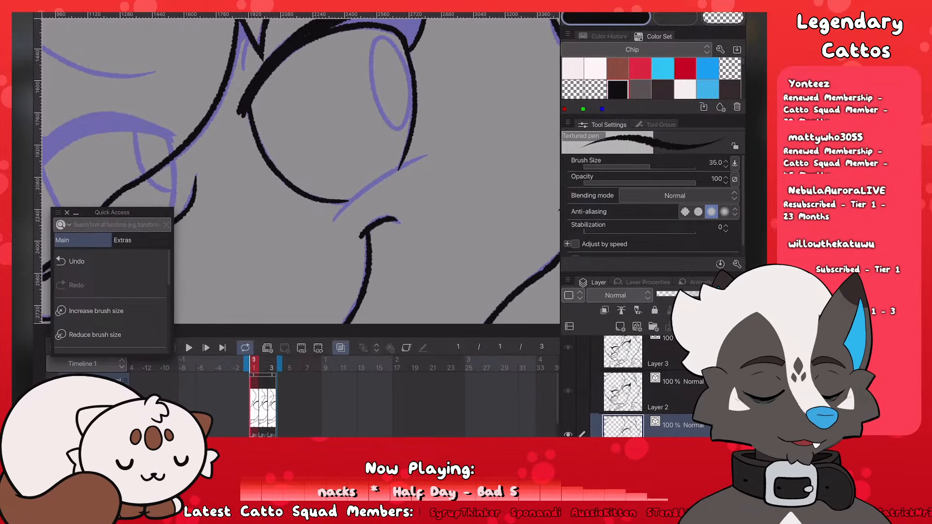
Step: Ink the slanted lower lid line under the near eye, extending past both sides of the eye outline
left_click_drag(333, 222, 391, 170)
key("ctrl+z")
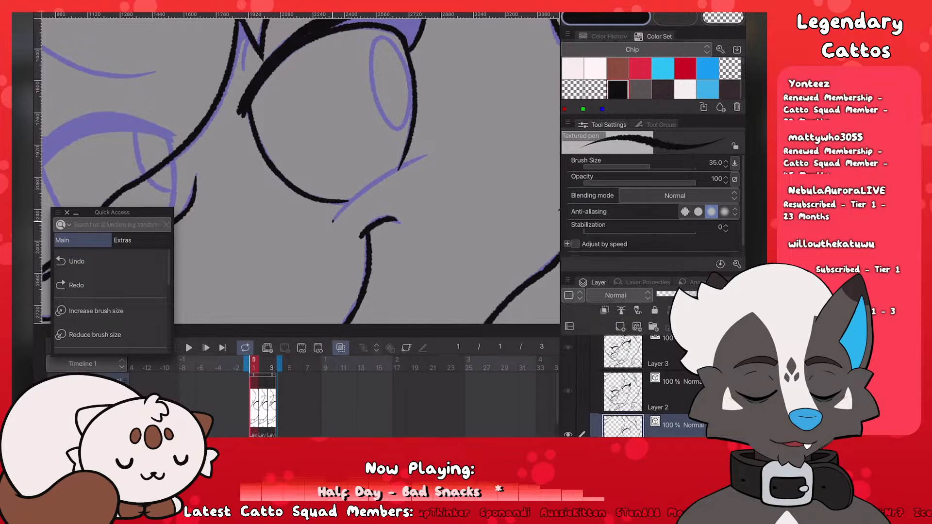
left_click_drag(333, 221, 412, 160)
key("ctrl+z")
left_click_drag(333, 221, 426, 155)
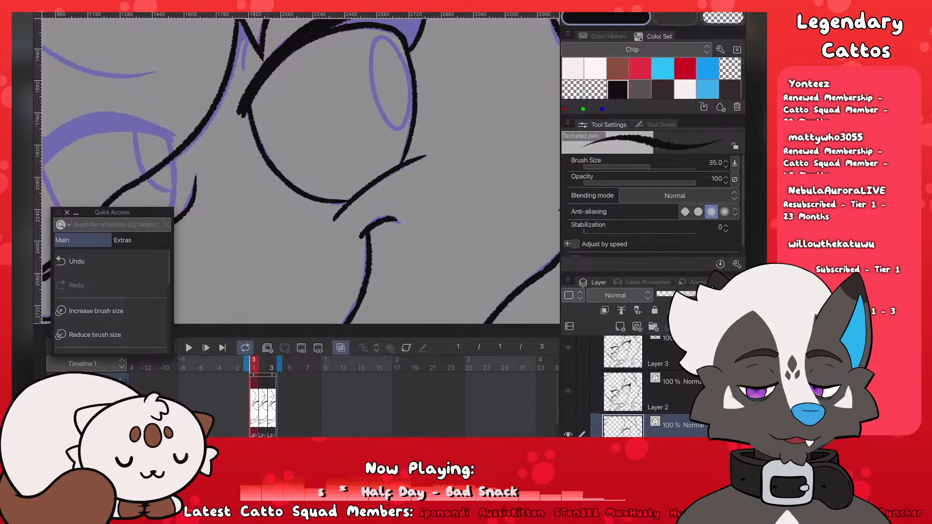
Step: Ink the short line inside the hair tuft and the short eyelid crease above the near eye
scroll(301, 170, "down", 5)
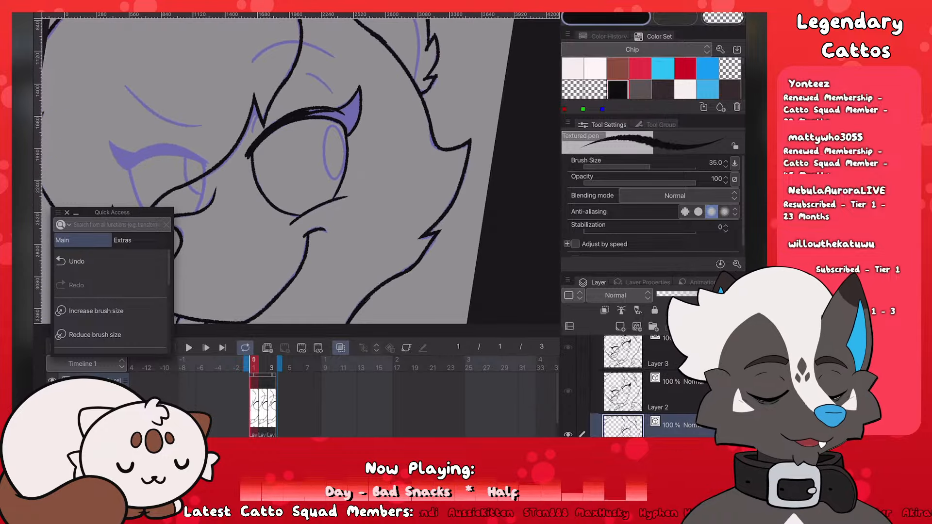
scroll(301, 170, "up", 3)
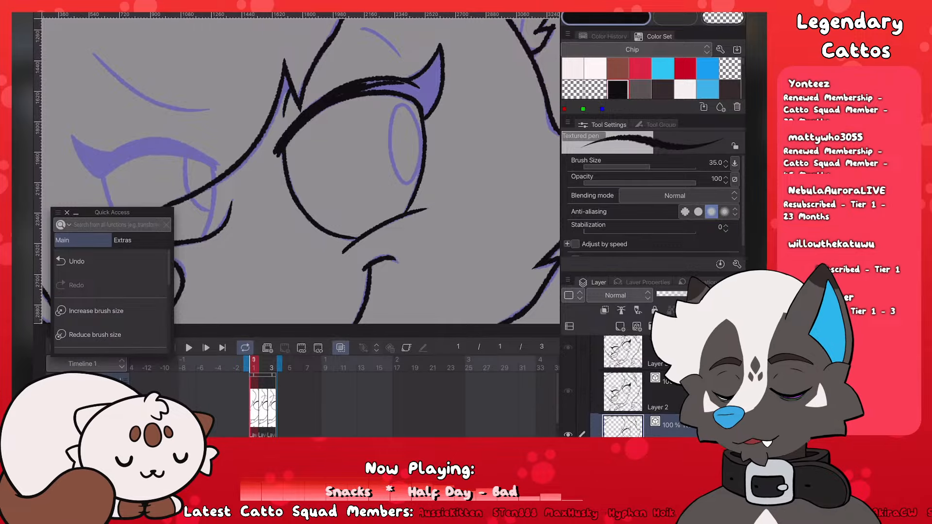
scroll(301, 170, "down", 4)
scroll(301, 170, "up", 3)
left_click_drag(374, 147, 387, 191)
key("ctrl+z")
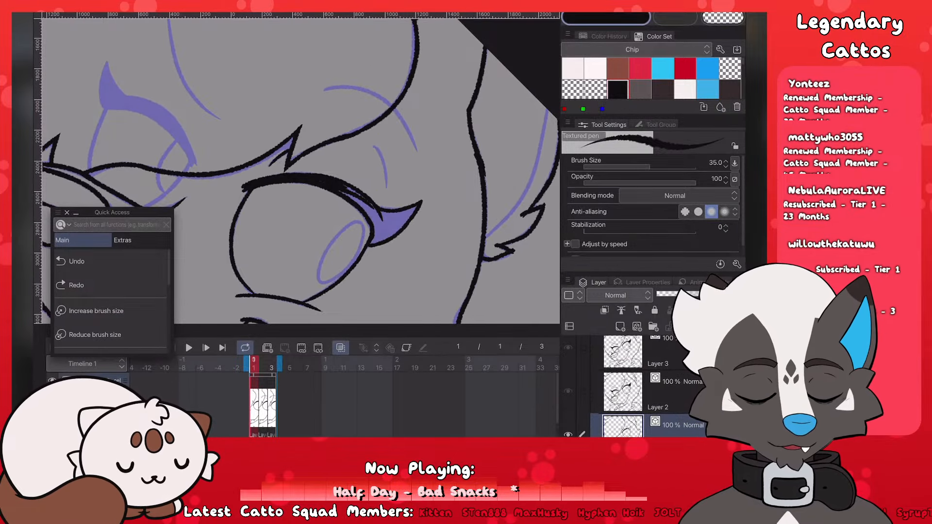
left_click_drag(374, 145, 388, 191)
key("ctrl+z")
key("ctrl+z")
left_click_drag(374, 146, 387, 187)
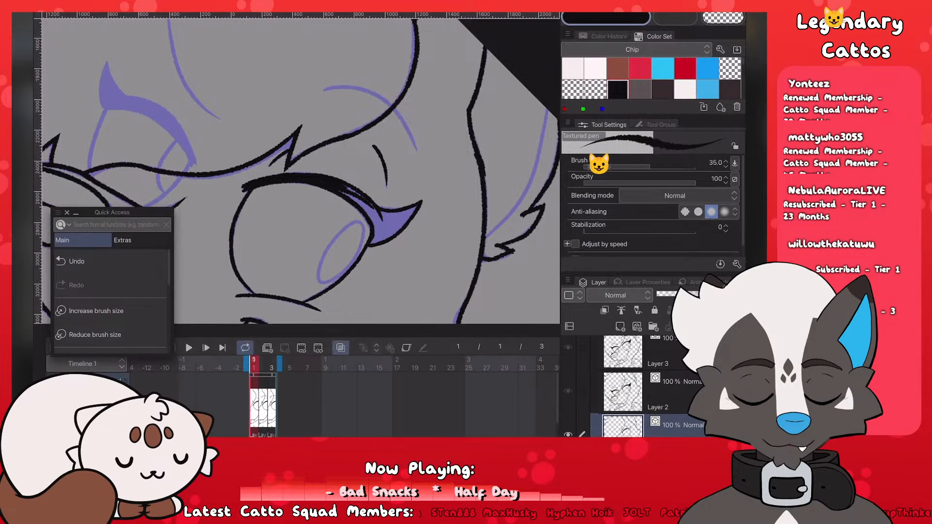
Step: Ink the arched brow line above the near eye, crossing the hair line
scroll(301, 169, "down", 2)
scroll(301, 170, "up", 4)
left_click_drag(323, 164, 397, 69)
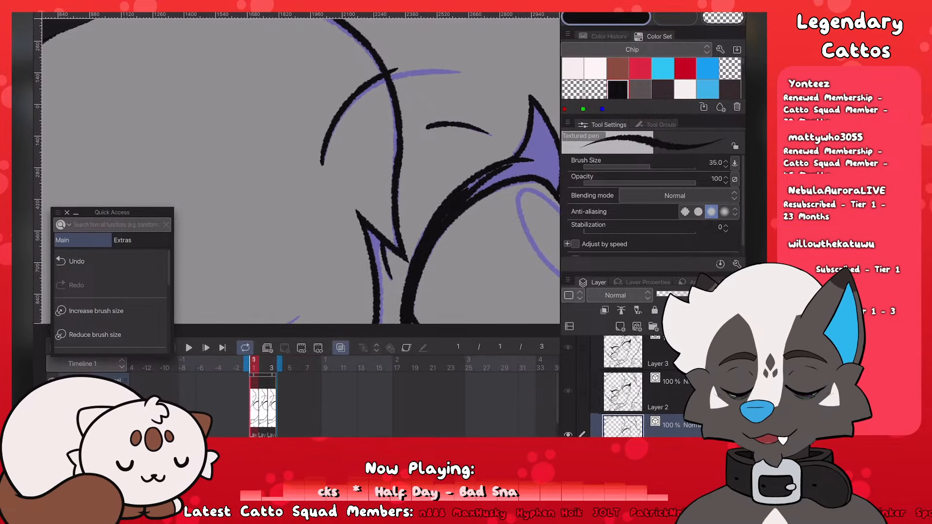
key("ctrl+z")
mouse_move(322, 165)
left_mouse_down()
mouse_move(442, 71)
mouse_move(458, 73)
left_mouse_up()
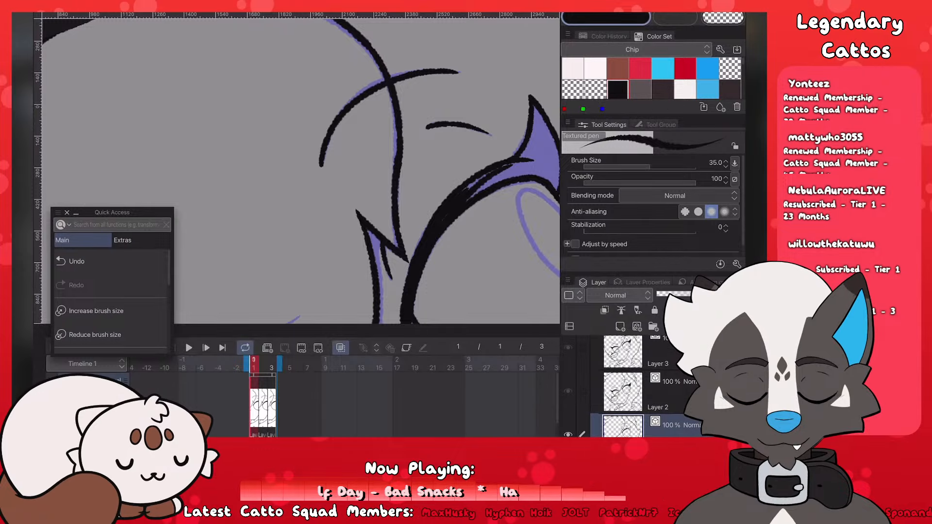
Step: Ink the curved brow line above the far eye along its full sketched length
scroll(301, 170, "down", 5)
scroll(301, 170, "up", 4)
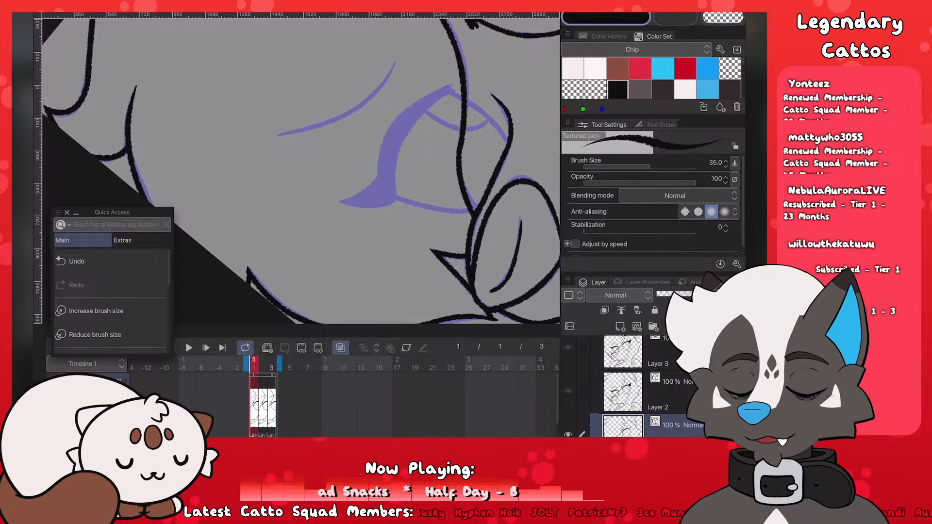
mouse_move(279, 136)
left_mouse_down()
mouse_move(391, 80)
mouse_move(375, 90)
left_mouse_up()
left_click(203, 128)
key("ctrl+z")
key("ctrl+z")
key("ctrl+z")
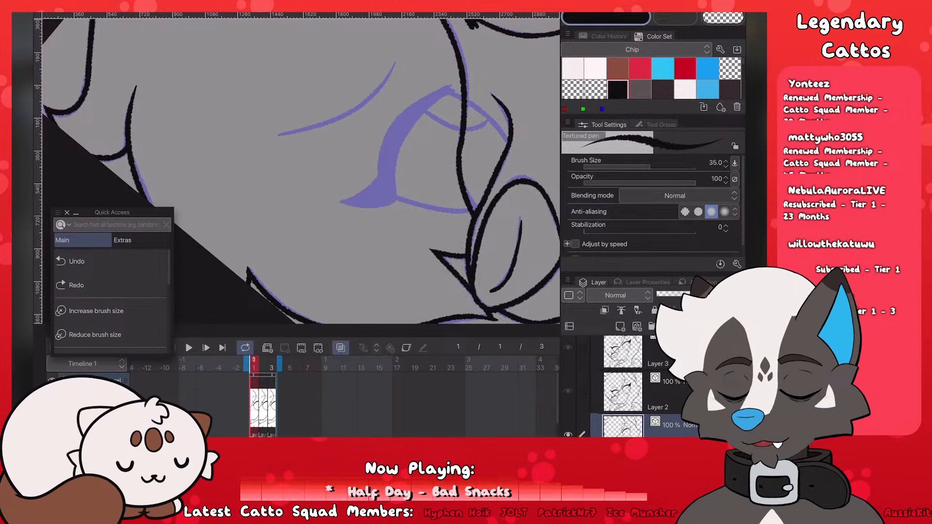
mouse_move(275, 133)
left_mouse_down()
mouse_move(373, 99)
mouse_move(393, 59)
left_mouse_up()
key("ctrl+z")
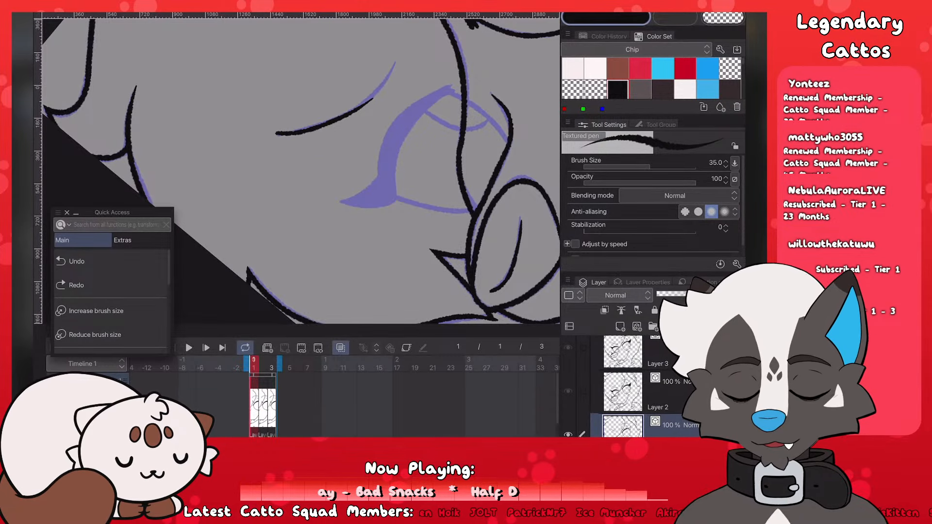
left_click_drag(353, 109, 395, 62)
scroll(301, 169, "down", 7)
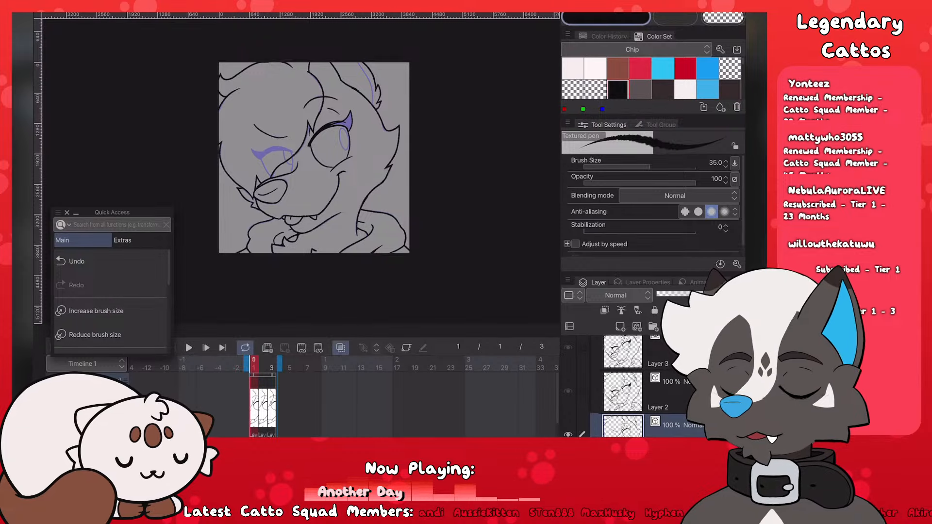
Step: Save the animation file with the current eye and brow line art
scroll(315, 155, "up", 5)
scroll(301, 175, "up", 2)
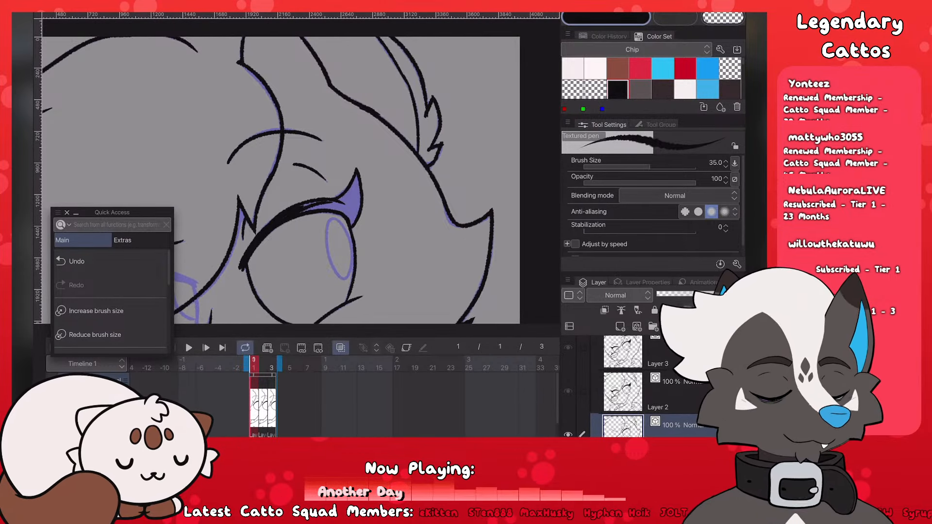
scroll(232, 156, "down", 5)
key("ctrl+s")
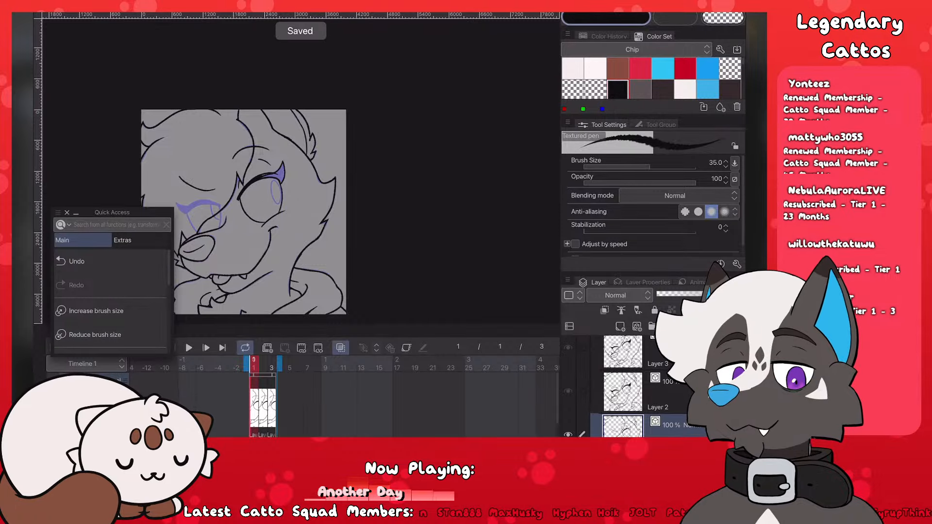
Step: Ink the short upper edge of the pointed outer lash tip on the far eye
scroll(267, 194, "up", 2)
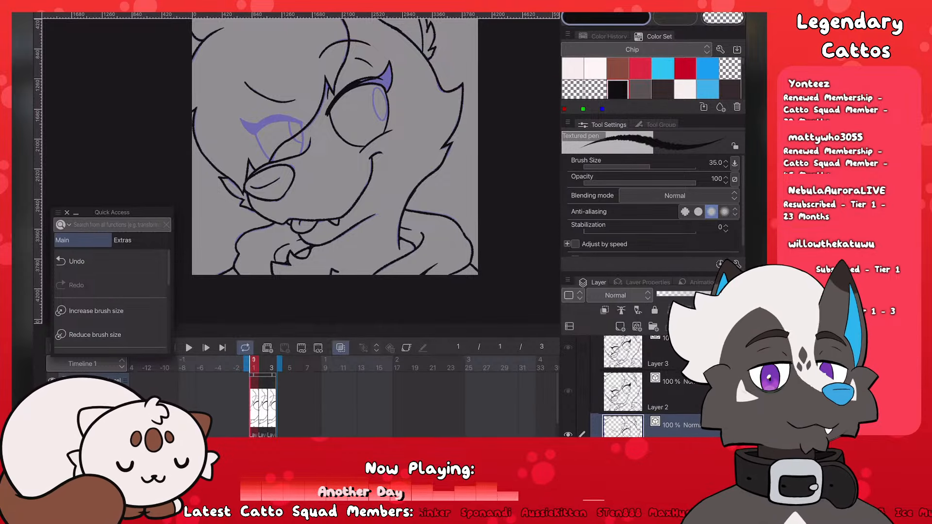
scroll(281, 136, "up", 6)
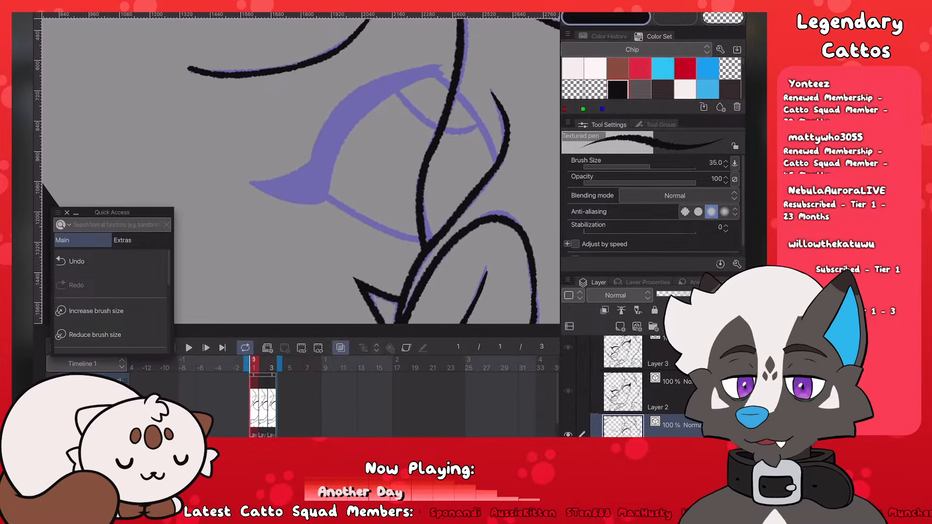
left_click_drag(251, 184, 318, 153)
scroll(301, 167, "down", 3)
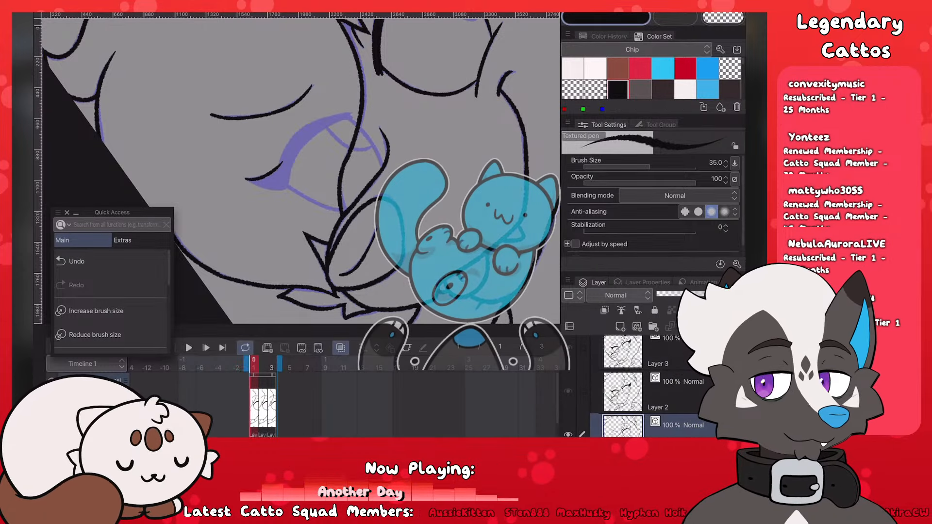
scroll(291, 126, "up", 2)
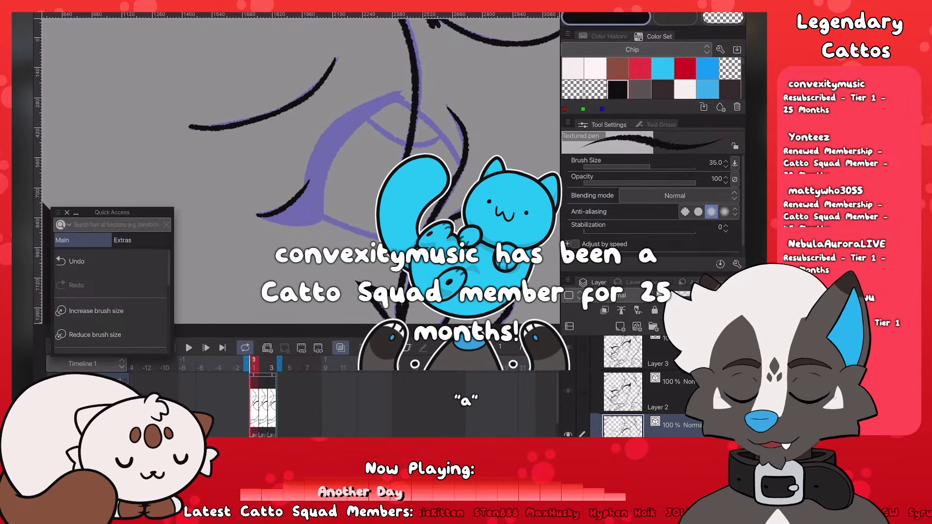
Step: Ink the arched upper edge of the far eye's lash to its inner end, plus a short lower edge there
left_click_drag(300, 190, 362, 108)
key("ctrl+z")
left_click_drag(299, 192, 413, 89)
key("ctrl+z")
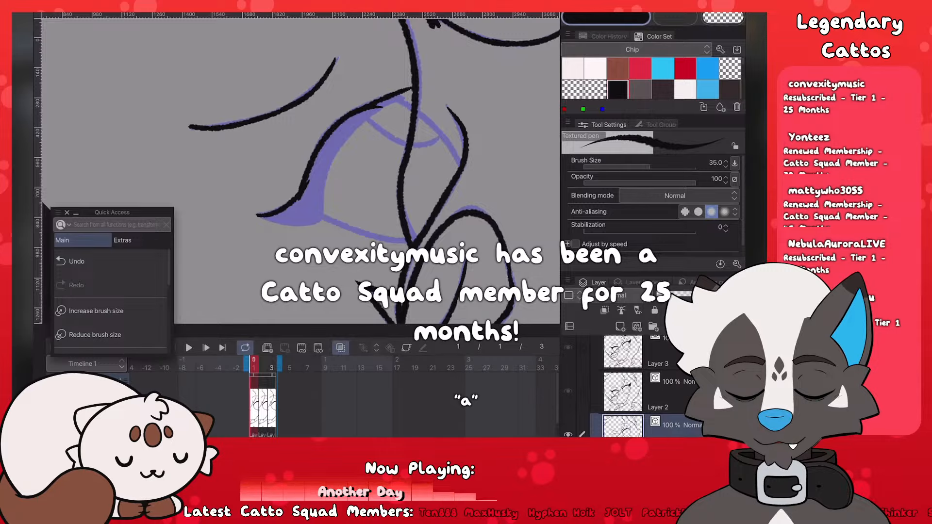
key("ctrl+z")
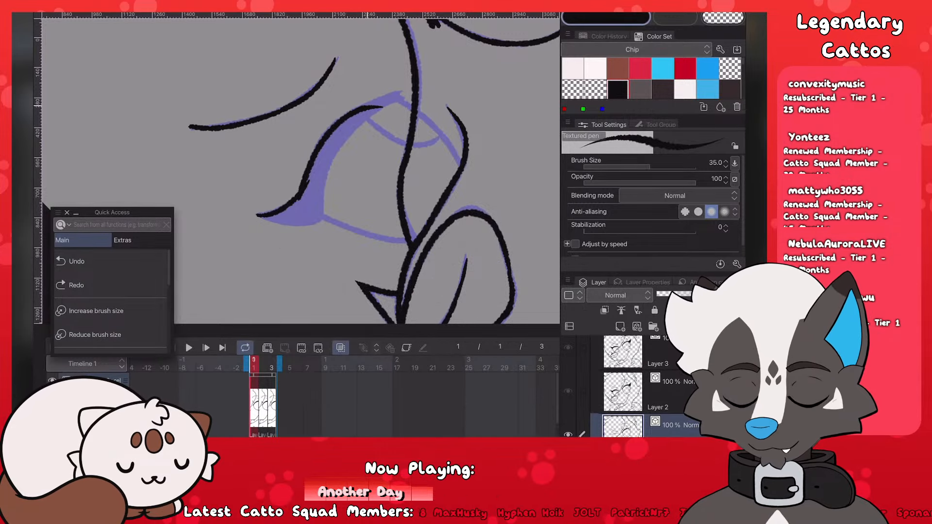
left_click_drag(362, 106, 407, 87)
left_click_drag(347, 137, 403, 96)
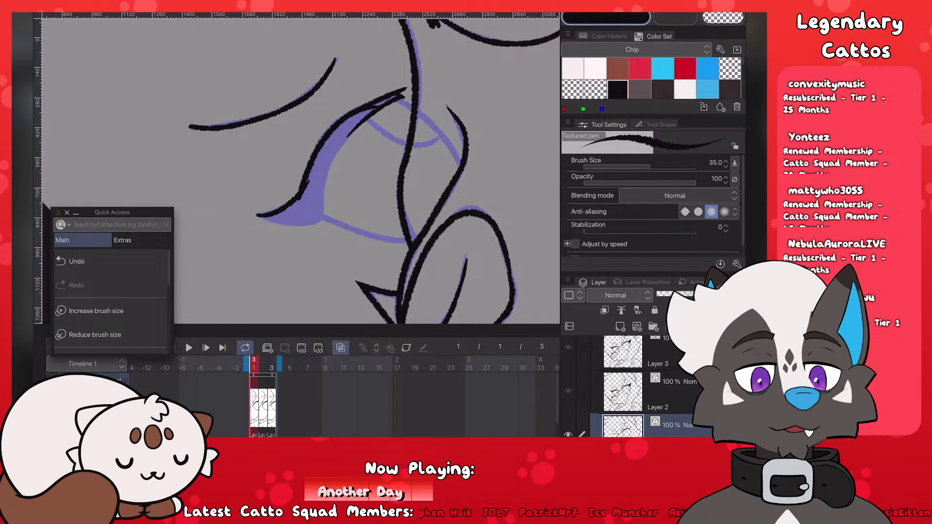
Step: Ink the underside of the pointed outer lash on the far eye
scroll(340, 170, "down", 2)
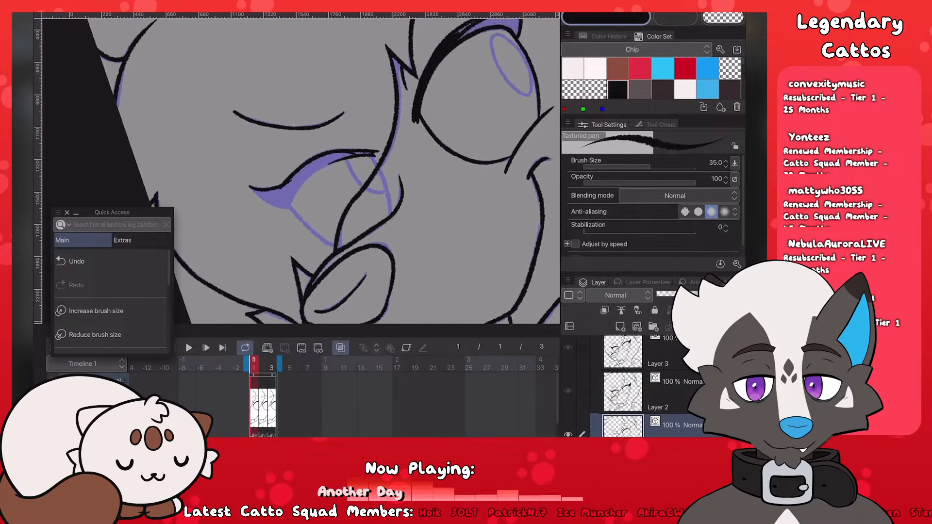
scroll(340, 170, "up", 3)
mouse_move(325, 125)
left_mouse_down()
mouse_move(309, 172)
mouse_move(315, 207)
left_mouse_up()
scroll(316, 170, "down", 3)
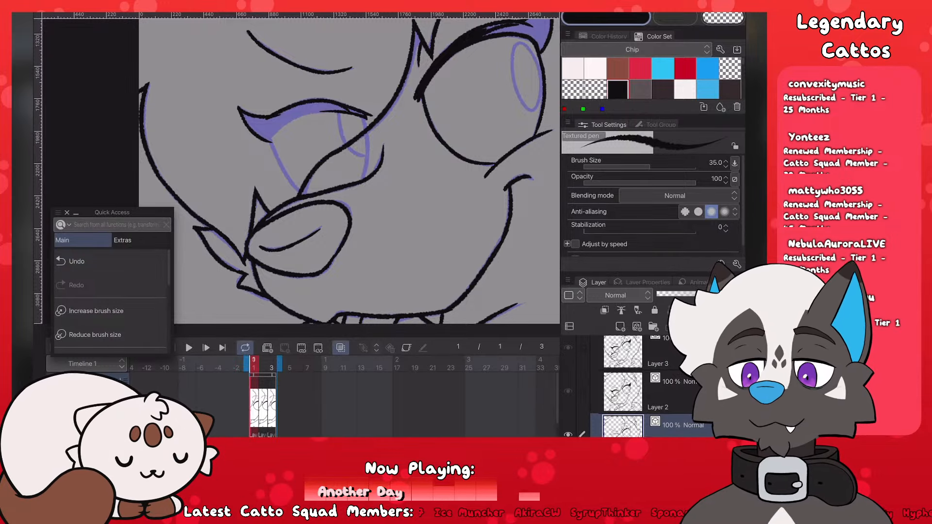
Step: Ink the curved lower edge of the far eye's upper lash, from the wing's base to the inner end
scroll(301, 170, "up", 3)
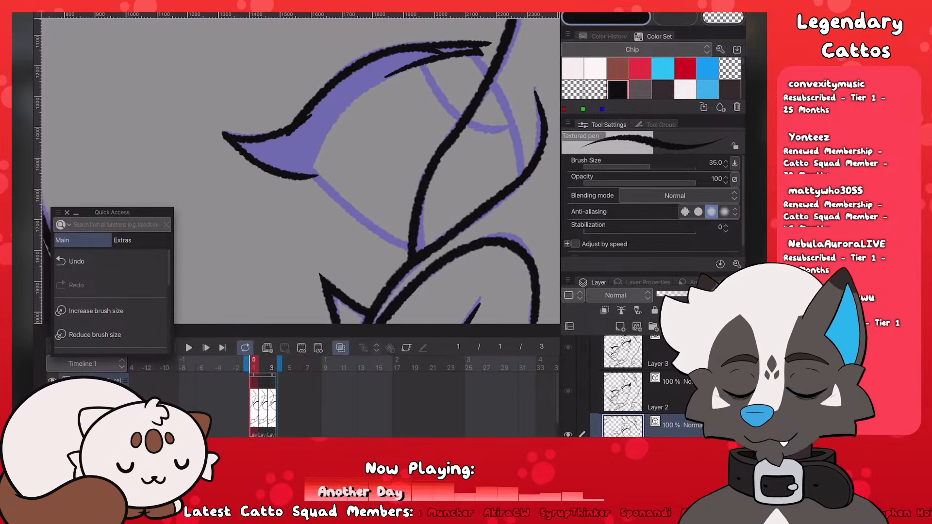
key("ctrl+z")
mouse_move(318, 176)
left_mouse_down()
mouse_move(335, 119)
mouse_move(410, 65)
left_mouse_up()
scroll(301, 170, "down", 3)
scroll(301, 169, "up", 2)
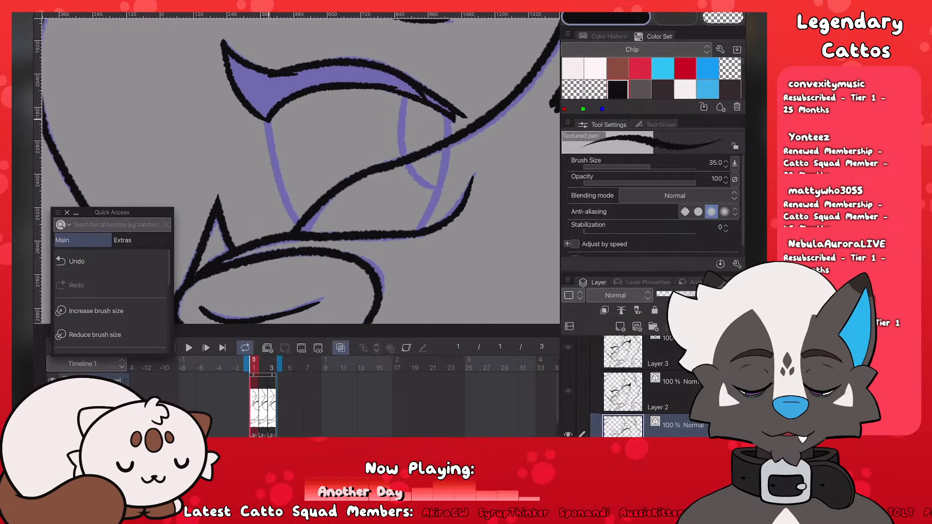
Step: Ink the outer side of the far eye's outline from the lash down to the muzzle line
mouse_move(267, 121)
left_mouse_down()
mouse_move(290, 221)
mouse_move(286, 195)
left_mouse_up()
key("ctrl+z")
key("ctrl+z")
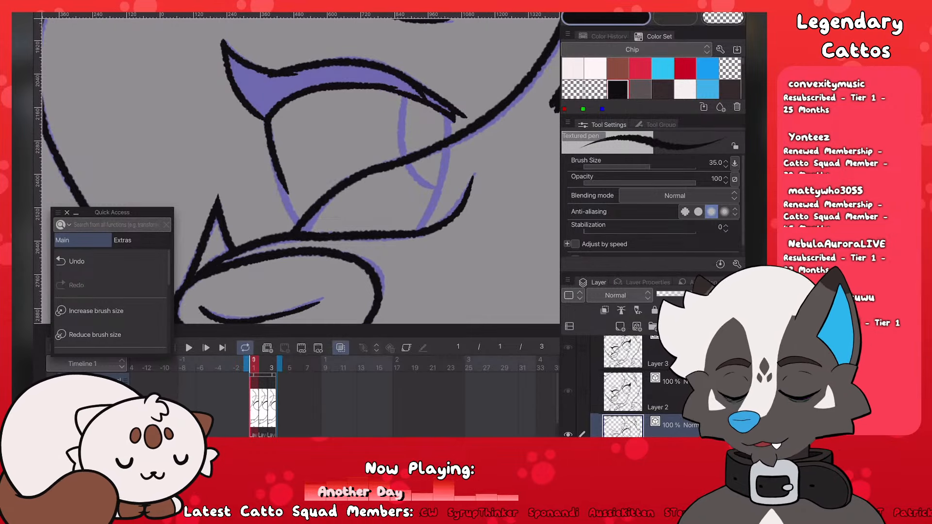
key("ctrl+z")
left_click_drag(268, 120, 297, 222)
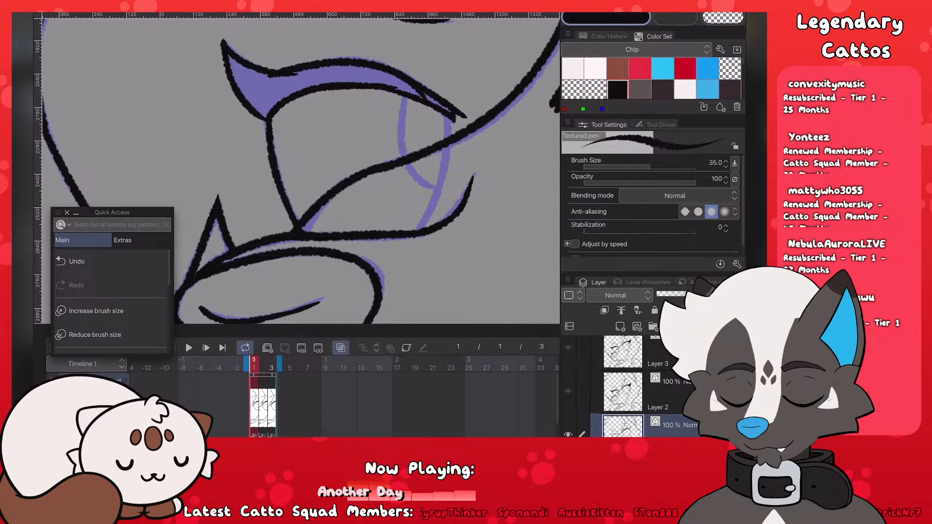
Step: Ink the inner side of the far eye's outline from the lash down to the muzzle line
left_click_drag(450, 144, 442, 189)
key("ctrl+z")
mouse_move(450, 116)
left_mouse_down()
mouse_move(441, 188)
mouse_move(418, 230)
left_mouse_up()
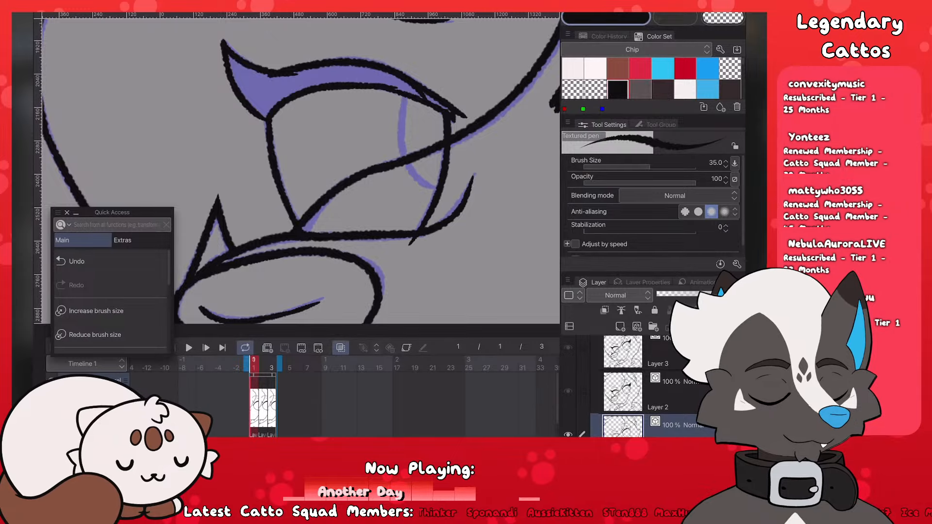
key("ctrl+z")
left_click_drag(438, 193, 414, 231)
key("ctrl+z")
key("ctrl+y")
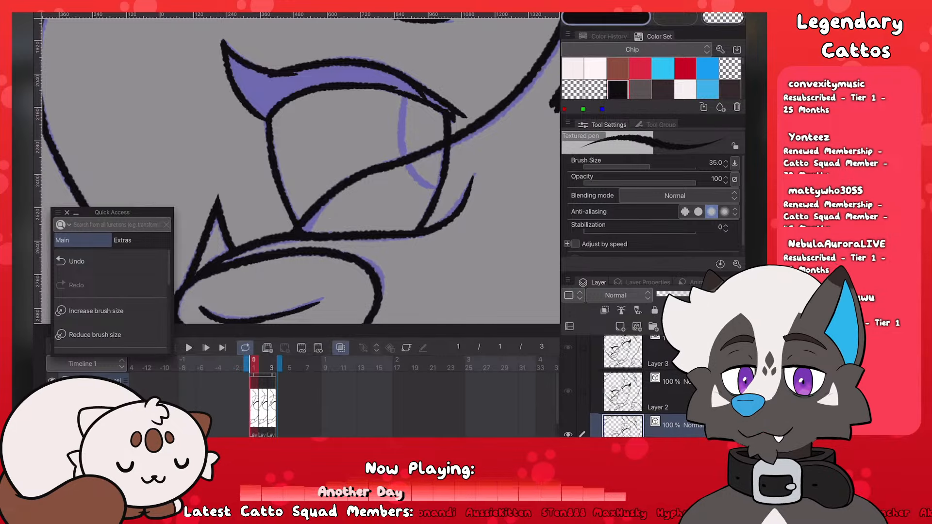
Step: Ink the curved pupil outline inside the far eye, from the lash down to the inner eye edge
left_click_drag(405, 93, 431, 186)
key("ctrl+z")
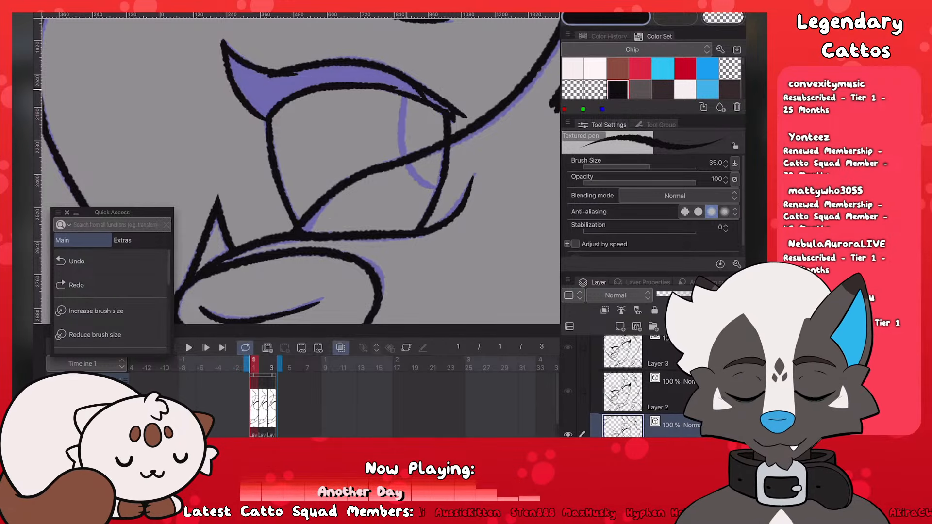
mouse_move(405, 97)
left_mouse_down()
mouse_move(439, 185)
mouse_move(404, 157)
mouse_move(438, 187)
left_mouse_up()
key("ctrl+z")
scroll(297, 168, "down", 5)
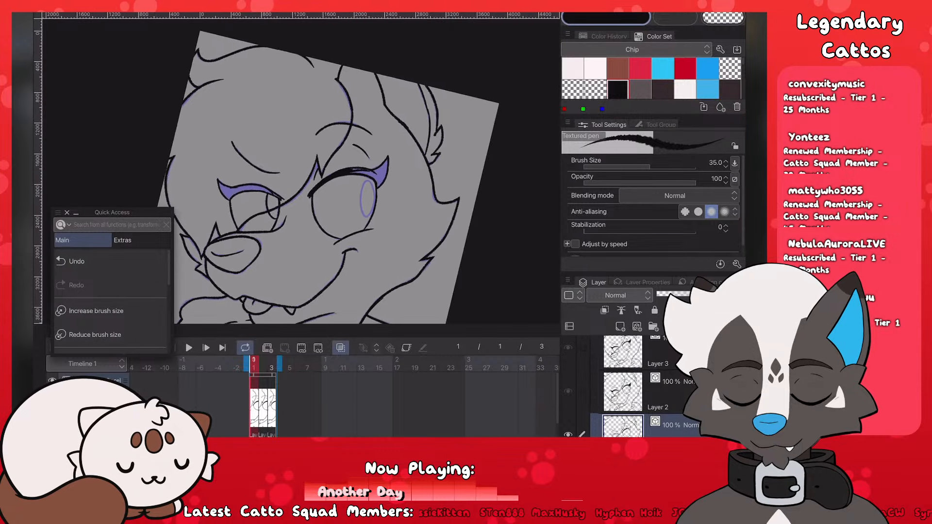
scroll(340, 184, "up", 4)
mouse_move(419, 96)
left_mouse_down()
mouse_move(417, 180)
mouse_move(432, 182)
mouse_move(423, 98)
mouse_move(438, 124)
mouse_move(424, 98)
left_mouse_up()
key("ctrl+z")
key("ctrl+z")
key("ctrl+z")
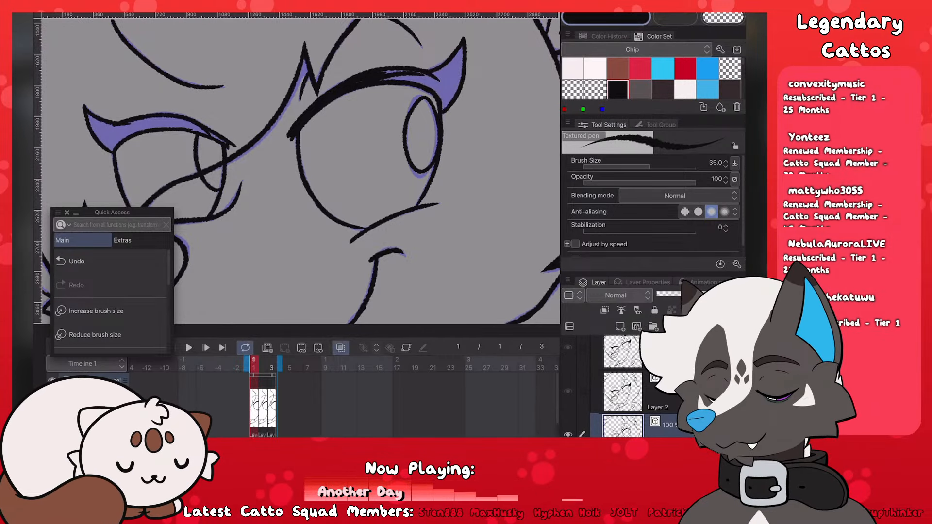
scroll(297, 168, "down", 4)
key("ctrl+z")
Step: Ink the tall oval pupil inside the near eye, following the purple sketch
scroll(297, 168, "up", 3)
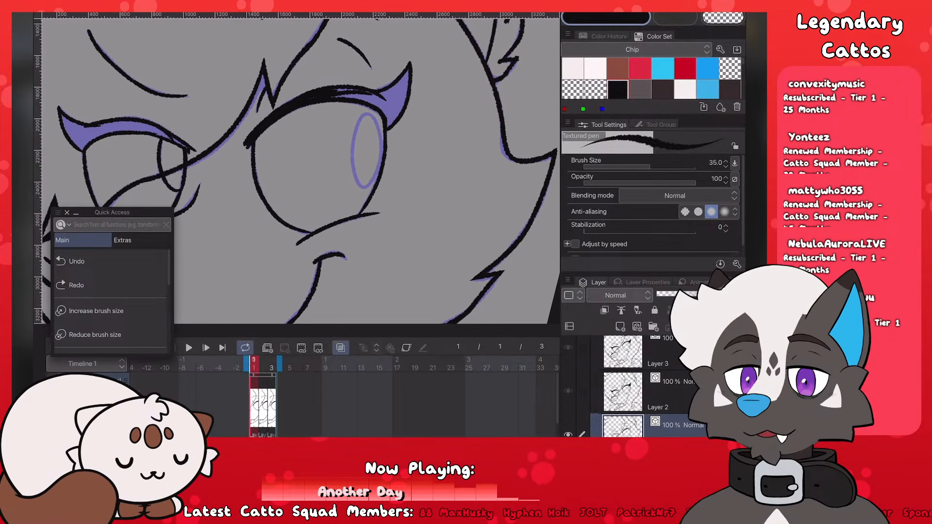
scroll(418, 93, "up", 2)
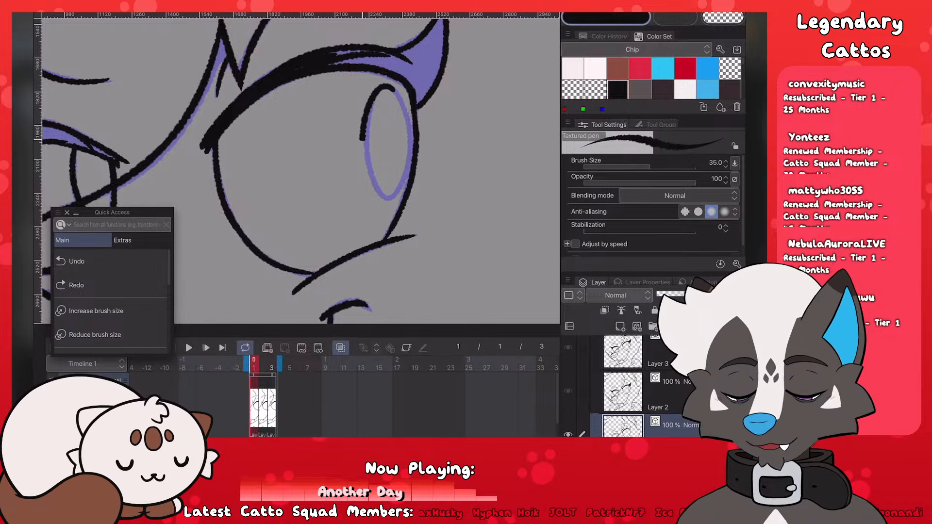
left_click_drag(384, 87, 363, 78)
scroll(379, 145, "up", 1)
key("ctrl+z")
key("ctrl+z")
key("ctrl+z")
key("ctrl+z")
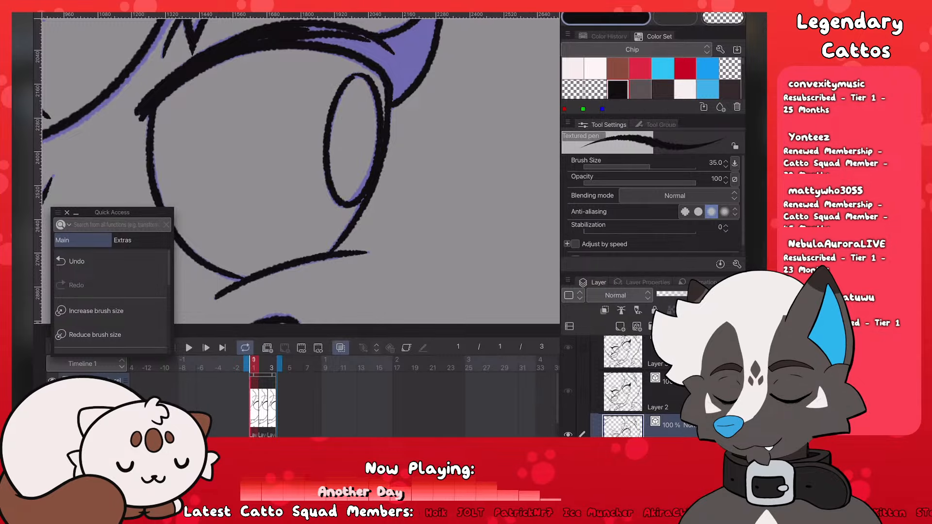
scroll(297, 168, "down", 5)
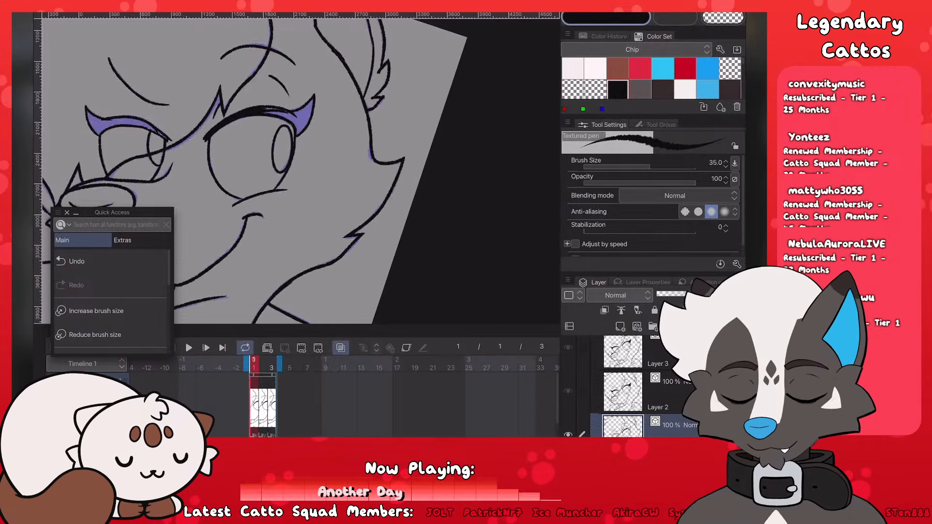
Step: Increase the brush size to 40 and thicken the near eye's upper lash line into a solid black band
scroll(243, 169, "up", 4)
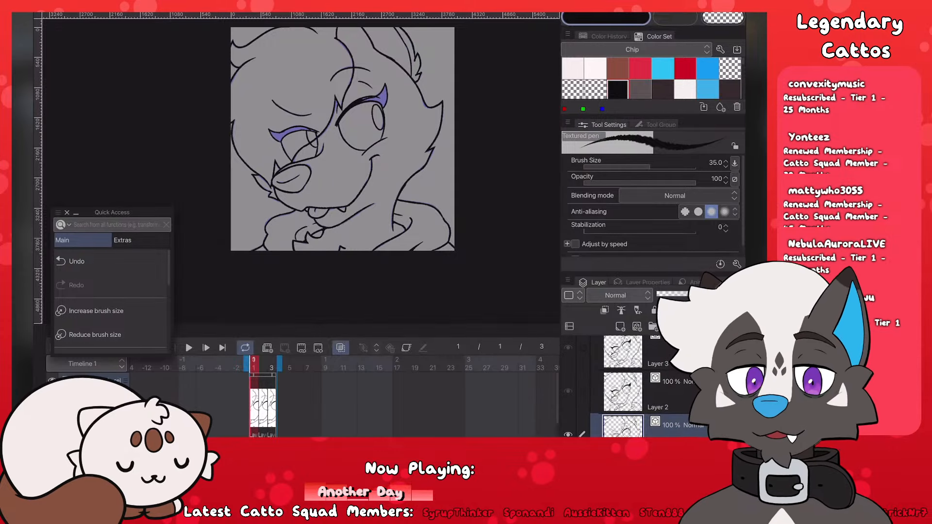
scroll(334, 103, "up", 5)
scroll(427, 49, "up", 1)
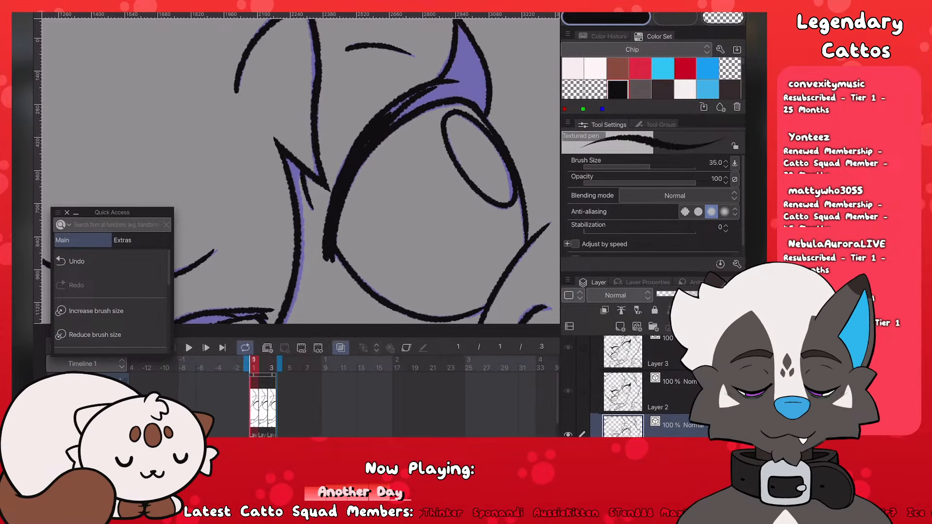
left_click(96, 311)
mouse_move(388, 112)
left_mouse_down()
mouse_move(456, 86)
mouse_move(484, 110)
left_mouse_up()
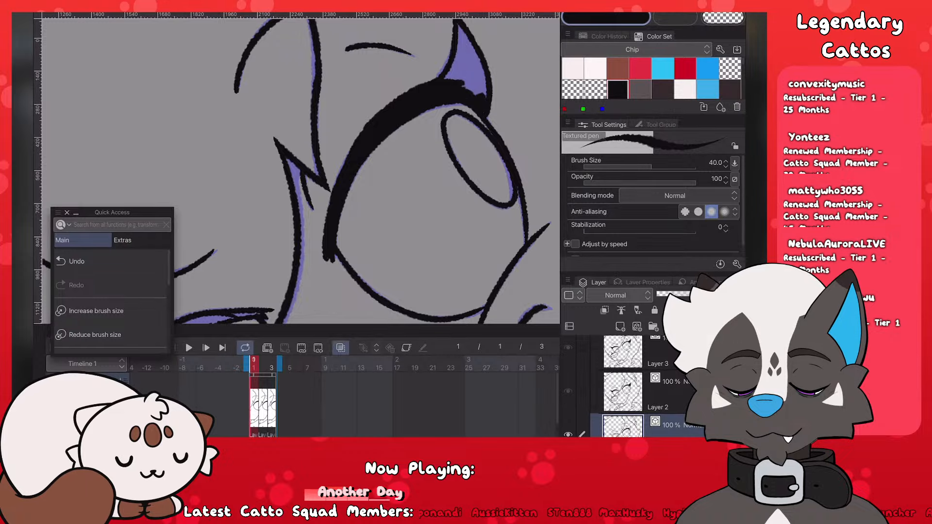
Step: Fill the pointed outer wing of the near eye's lash with solid black
left_click_drag(311, 170, 301, 184)
mouse_move(451, 81)
left_mouse_down()
mouse_move(448, 41)
mouse_move(451, 71)
left_mouse_up()
left_click_drag(460, 104, 454, 47)
mouse_move(471, 92)
left_mouse_down()
mouse_move(468, 106)
mouse_move(465, 89)
left_mouse_up()
scroll(301, 180, "down", 10)
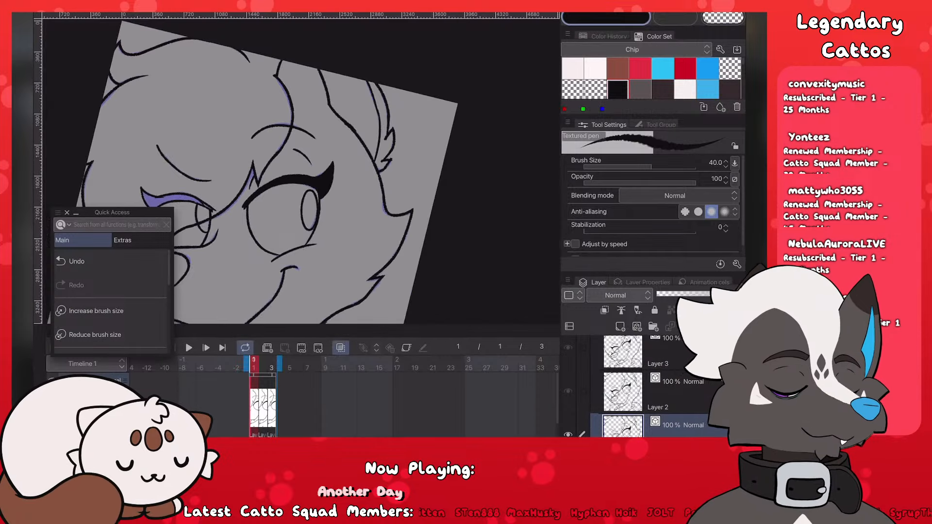
Step: Fill the far eye's upper lash with solid black, from the pointed outer tip along the arch to the inner end
scroll(291, 179, "up", 3)
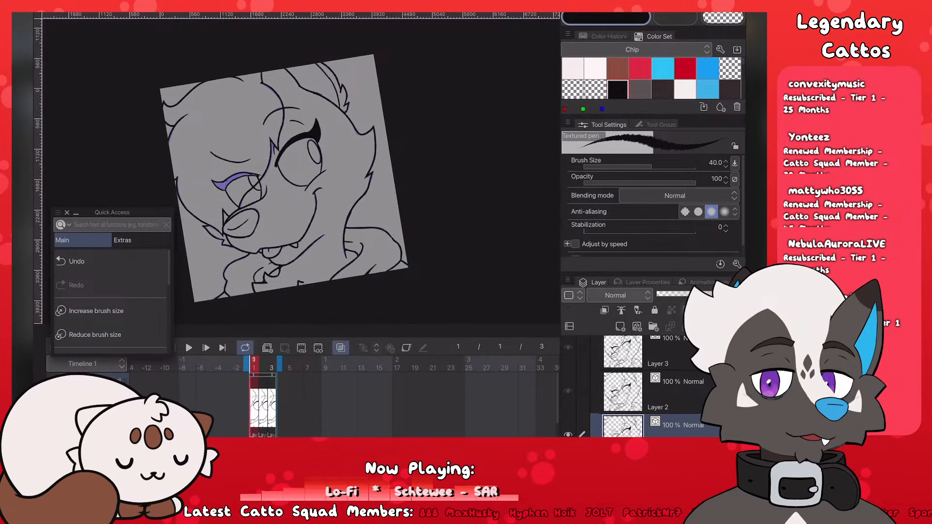
scroll(214, 151, "up", 5)
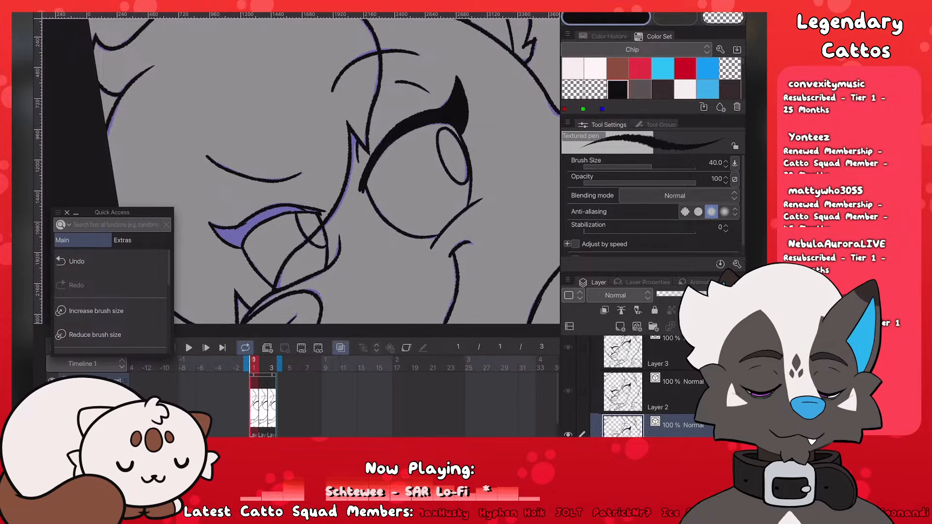
scroll(200, 211, "up", 4)
mouse_move(247, 237)
left_mouse_down()
mouse_move(290, 248)
mouse_move(294, 230)
mouse_move(277, 249)
mouse_move(282, 222)
mouse_move(316, 179)
mouse_move(307, 204)
left_mouse_up()
left_click_drag(326, 171, 368, 155)
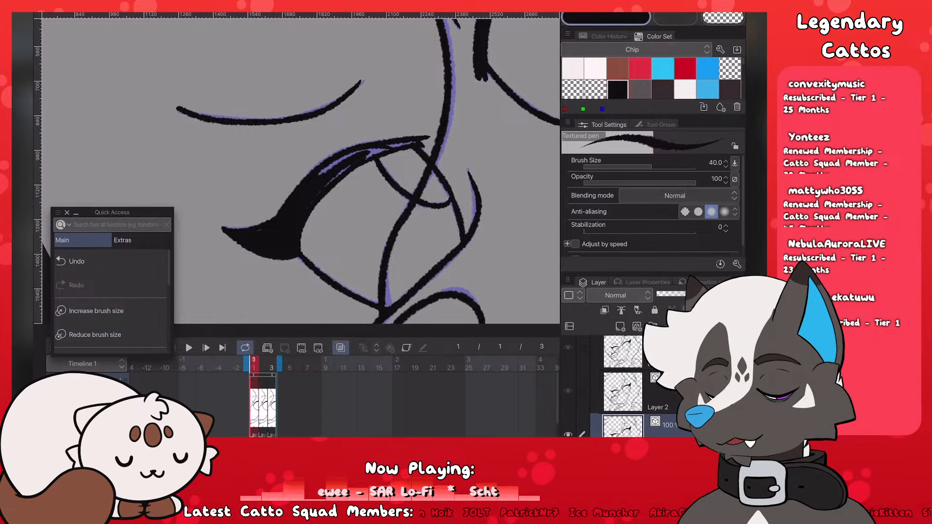
left_click_drag(319, 173, 389, 150)
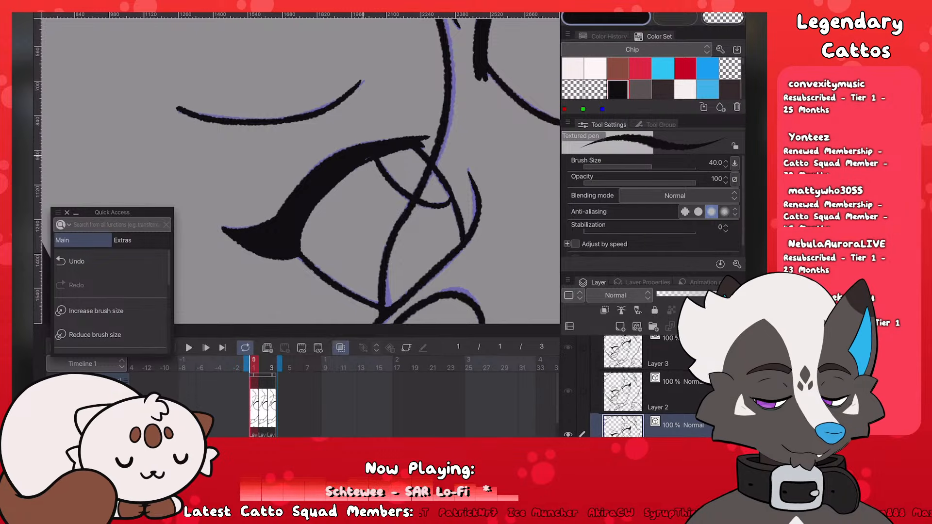
scroll(297, 169, "down", 15)
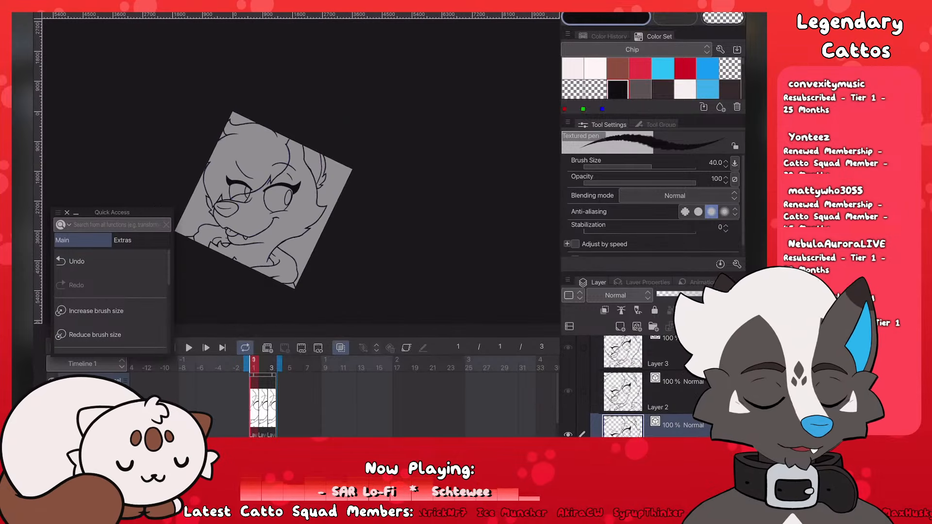
scroll(316, 161, "up", 3)
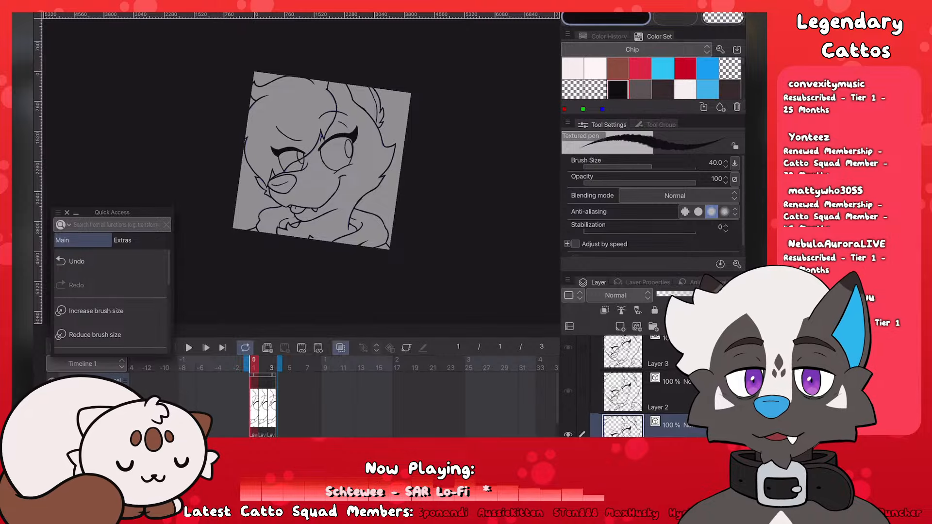
scroll(322, 160, "up", 3)
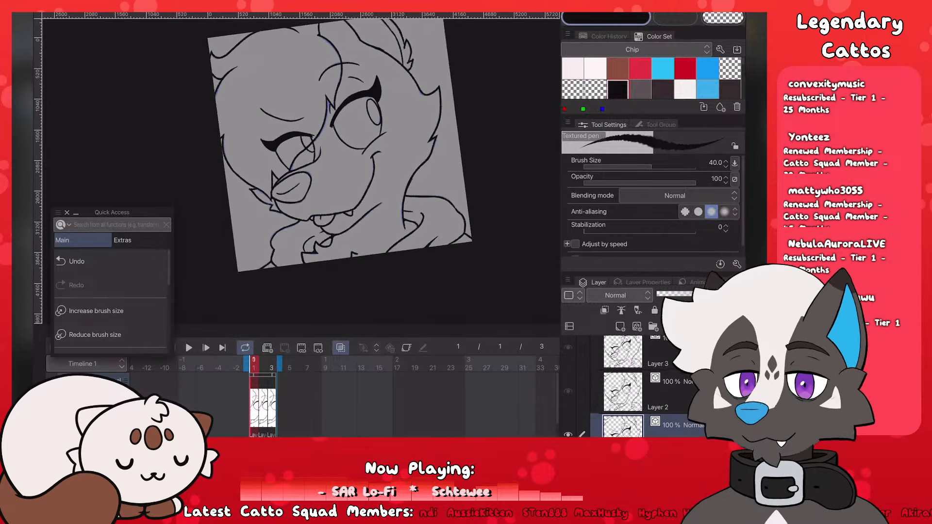
Step: Examine the inked line art of the first frame, from the whole canvas to the near eye and ear up close
scroll(323, 160, "down", 1)
scroll(344, 165, "down", 2)
scroll(344, 164, "up", 3)
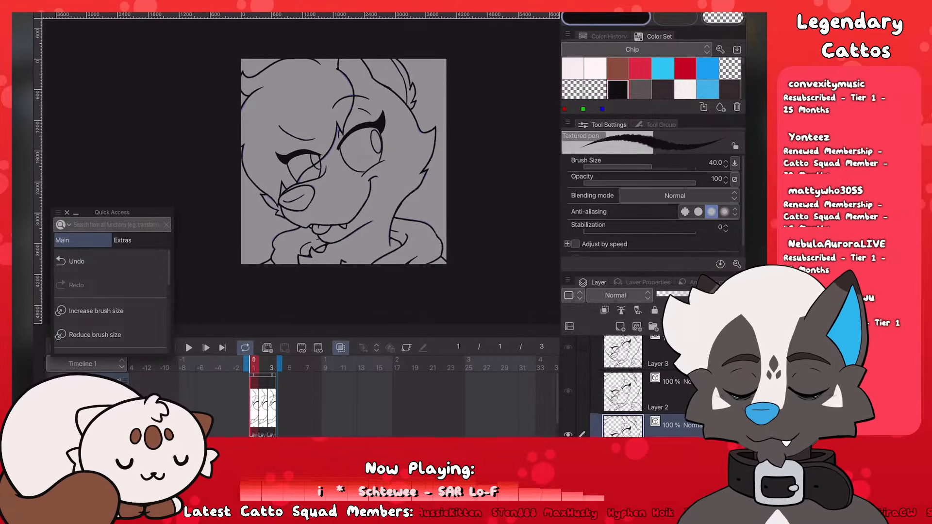
scroll(344, 145, "up", 4)
key("c")
scroll(369, 116, "up", 3)
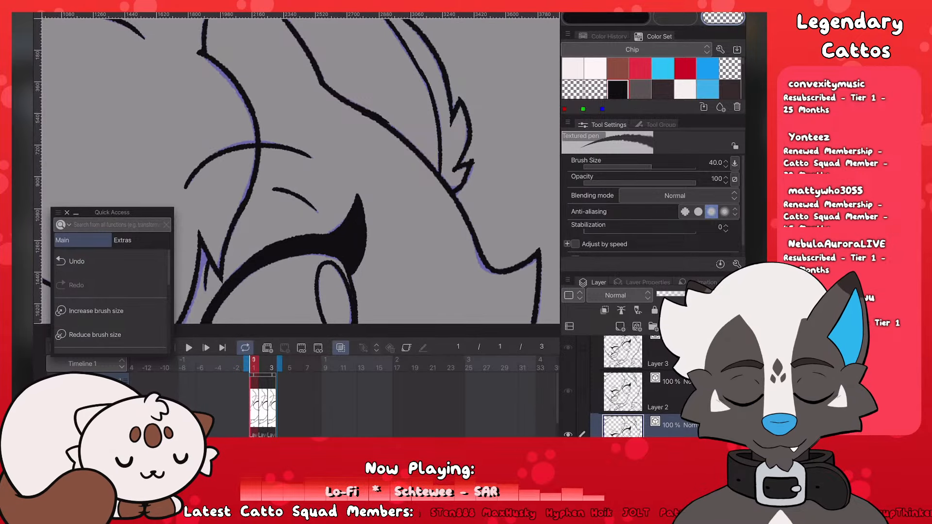
scroll(239, 149, "down", 7)
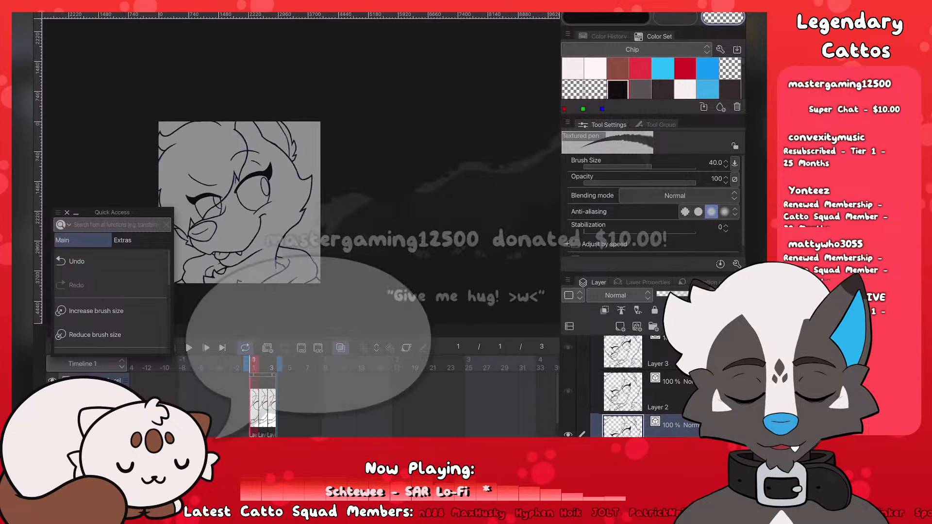
scroll(301, 160, "up", 4)
scroll(301, 160, "down", 2)
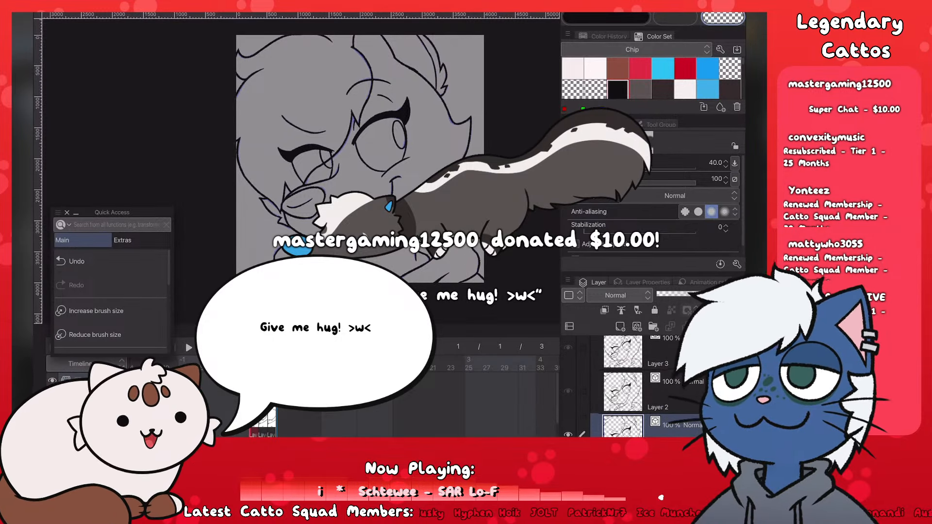
scroll(245, 128, "down", 1)
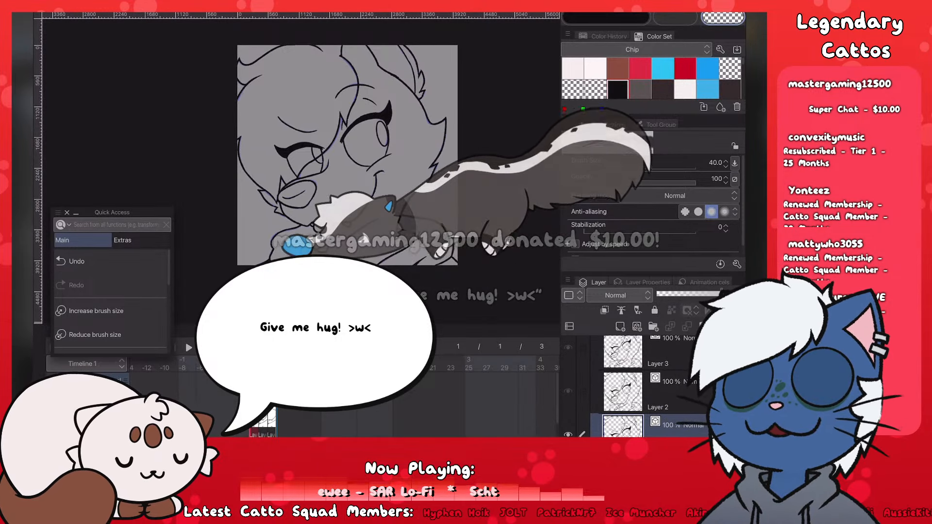
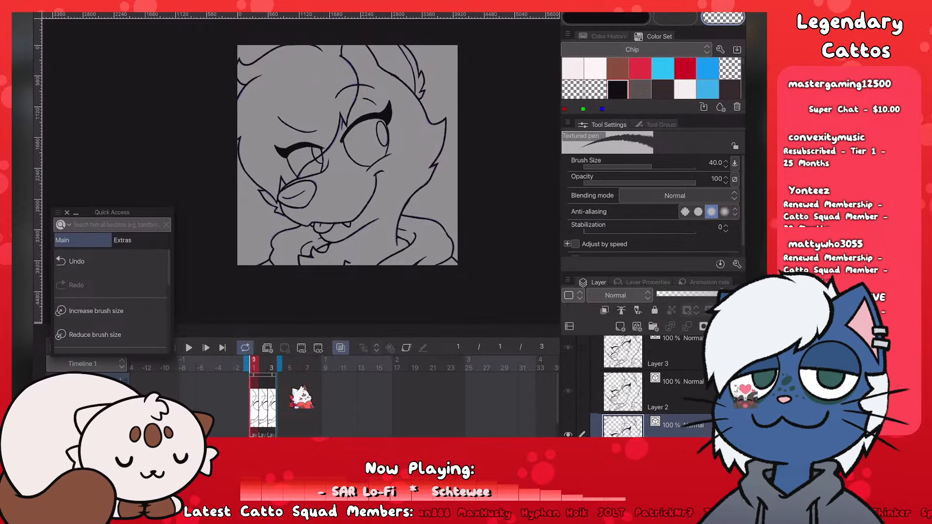
Step: Play the three-frame animation loop, move the Quick Access palette higher, clear of the timeline, and stop playback
key("space")
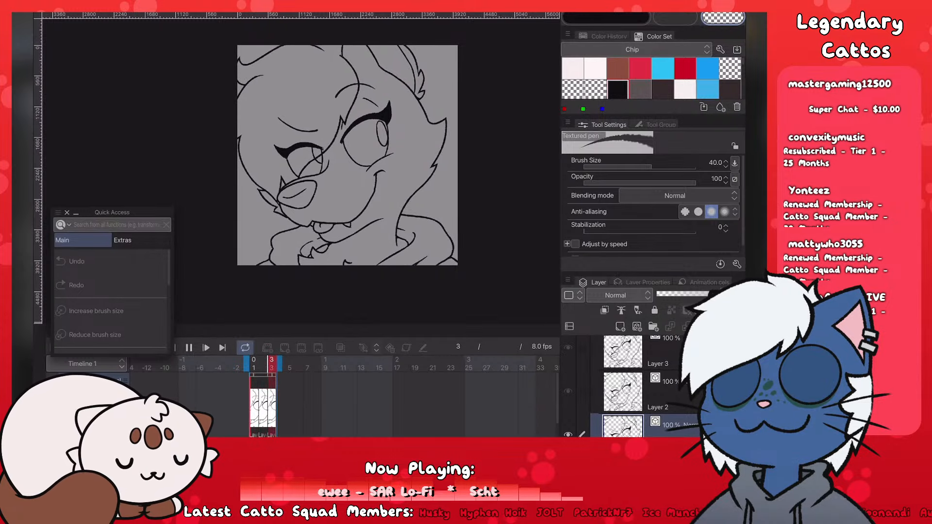
left_click_drag(113, 213, 125, 65)
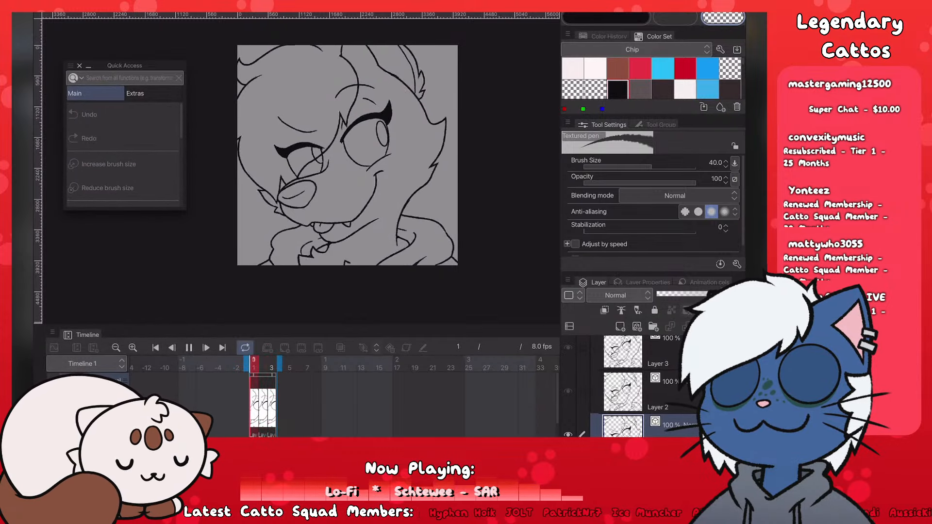
left_click(189, 347)
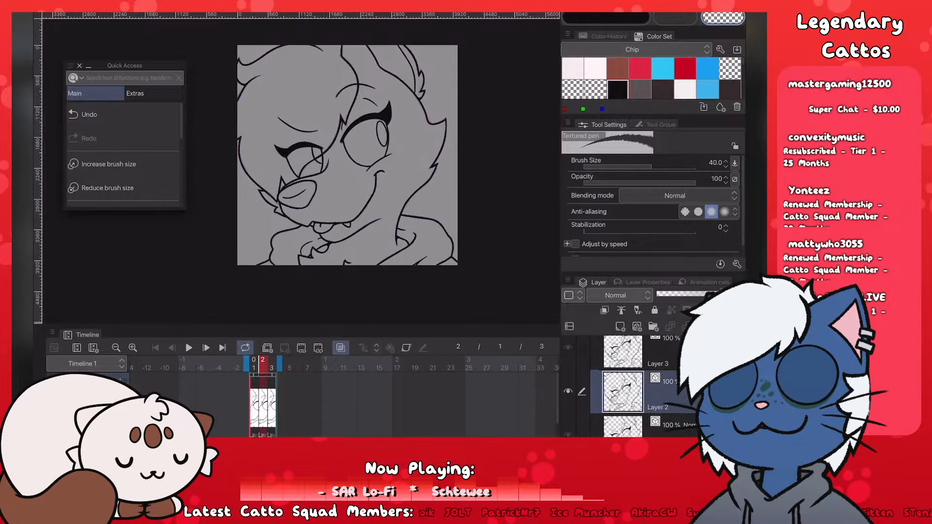
Step: Compare the eyes and lashes on frame 1 and frame 3 up close
scroll(335, 113, "up", 6)
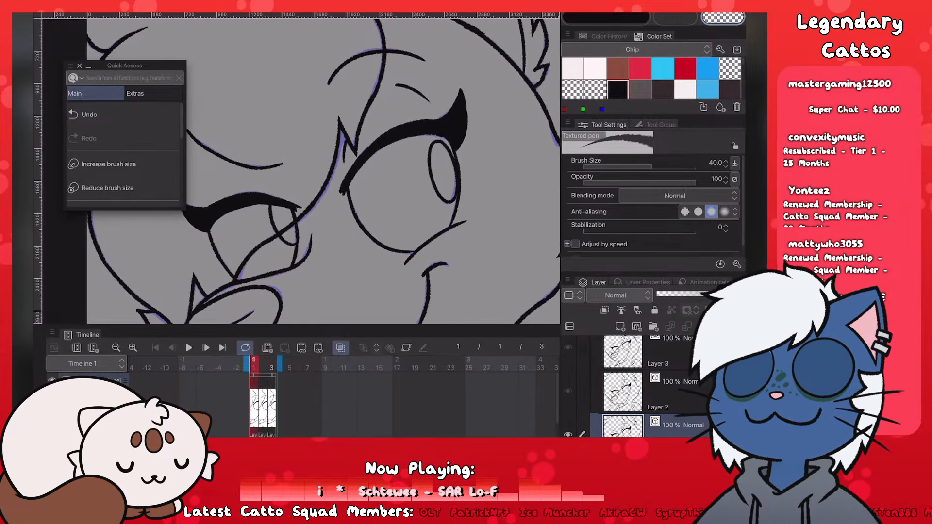
key("c")
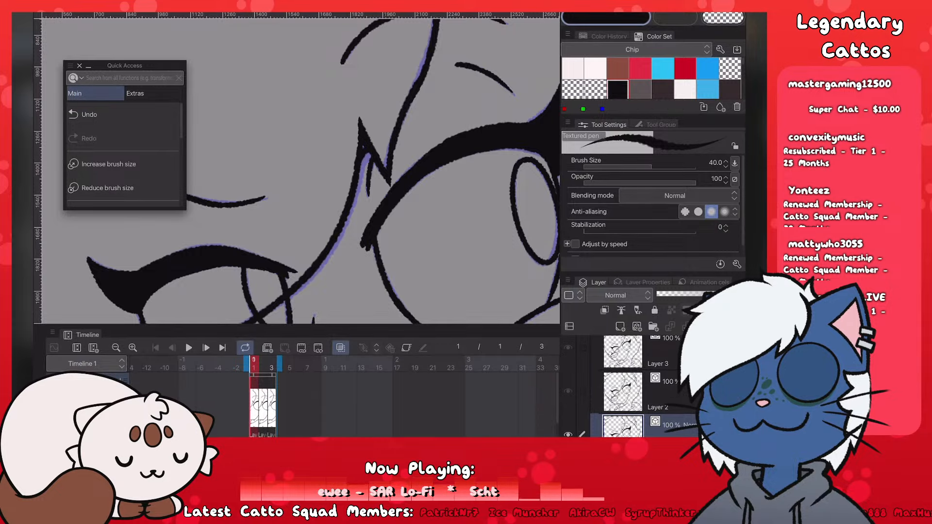
scroll(248, 187, "down", 4)
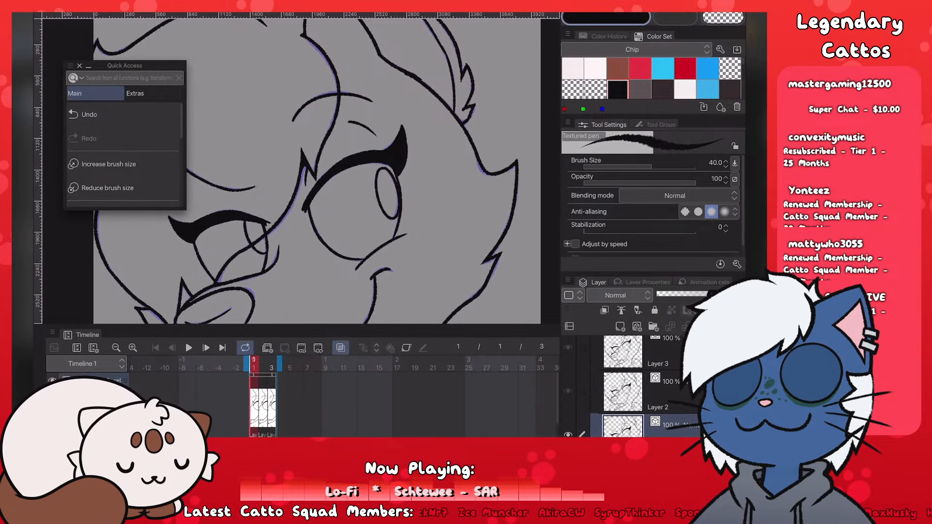
key("period")
key("period")
scroll(227, 201, "up", 4)
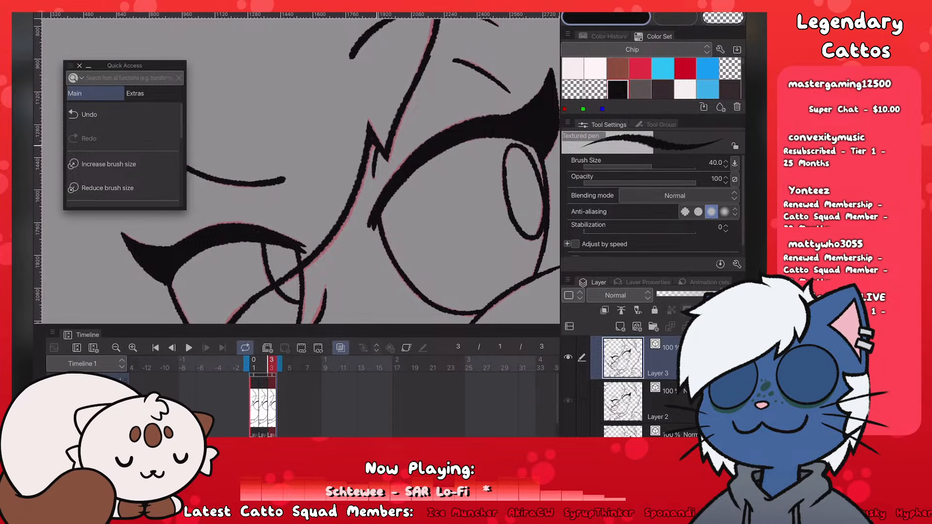
scroll(333, 145, "down", 8)
Step: Play the animation loop again, stop it, and step through the frames to frame 3
left_click(189, 348)
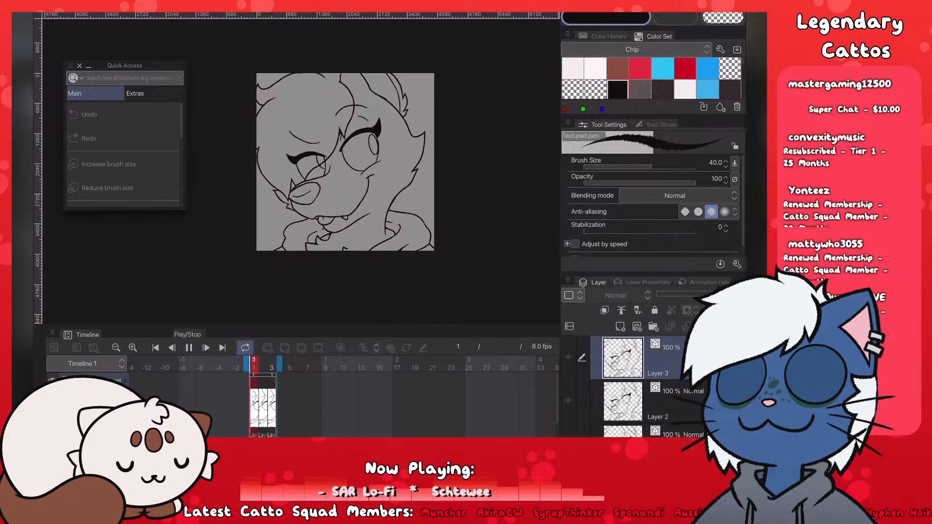
scroll(310, 175, "up", 2)
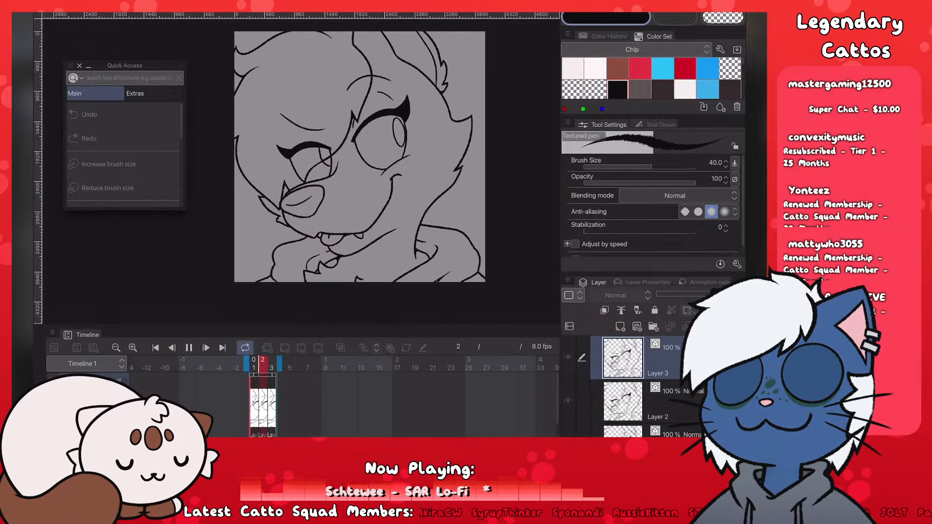
left_click(189, 348)
left_click(172, 348)
left_click(206, 347)
Step: On frame 3, trim the overshooting line beside the nose with the vector eraser, and undo the trim at the cheek tuft's tip
scroll(262, 214, "up", 5)
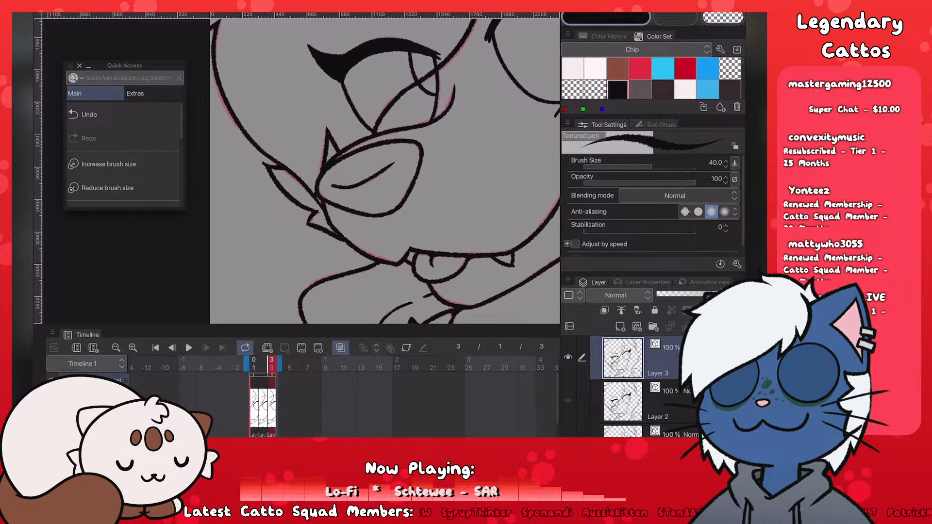
key("e")
scroll(219, 204, "up", 2)
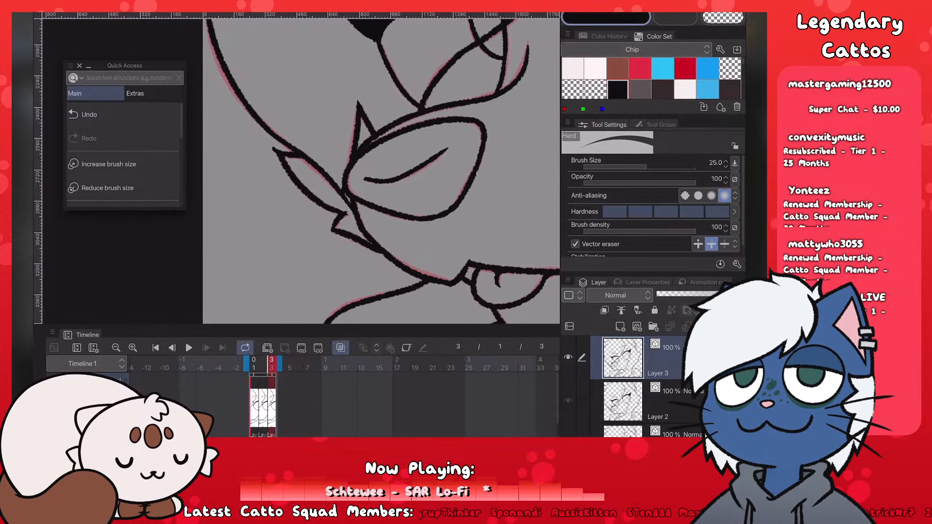
left_click(348, 205)
left_click(275, 150)
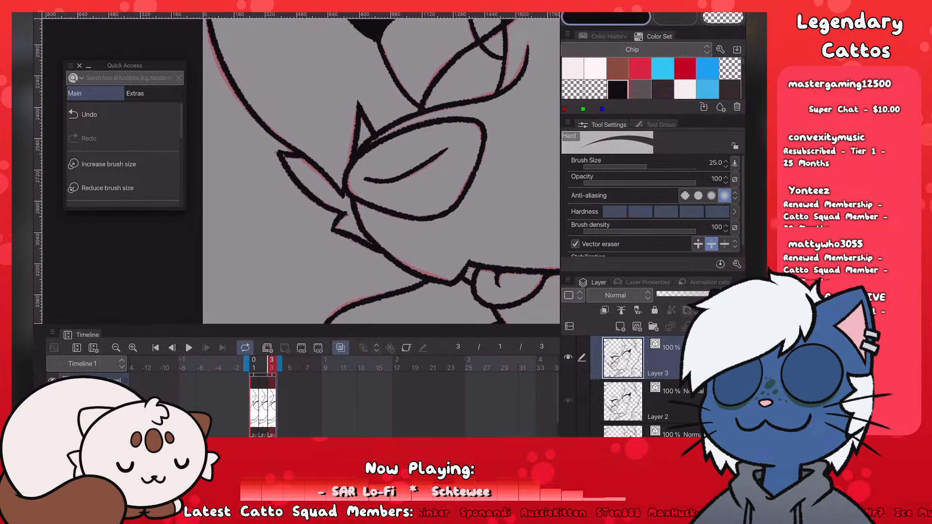
key("ctrl+z")
scroll(328, 170, "down", 8)
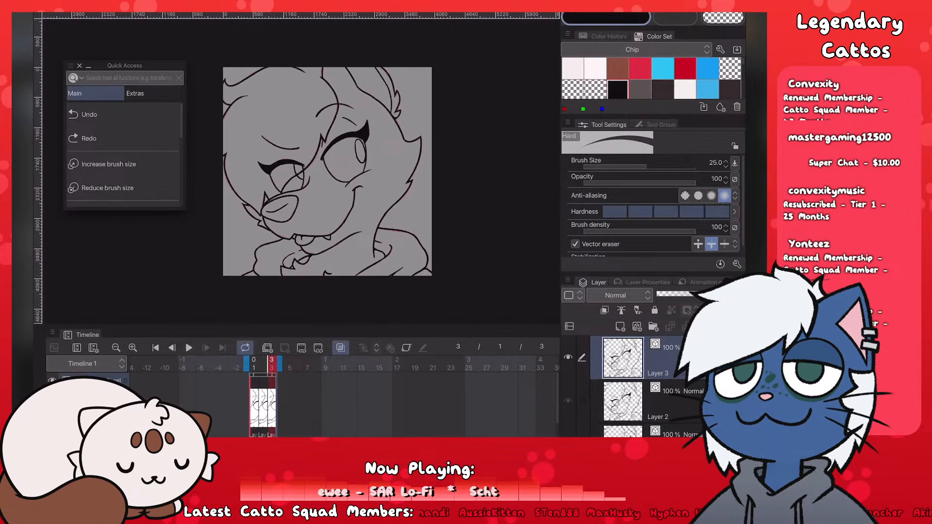
Step: Play back the three-frame loop once more, stop it, and save the file
scroll(327, 172, "down", 1)
scroll(328, 171, "up", 2)
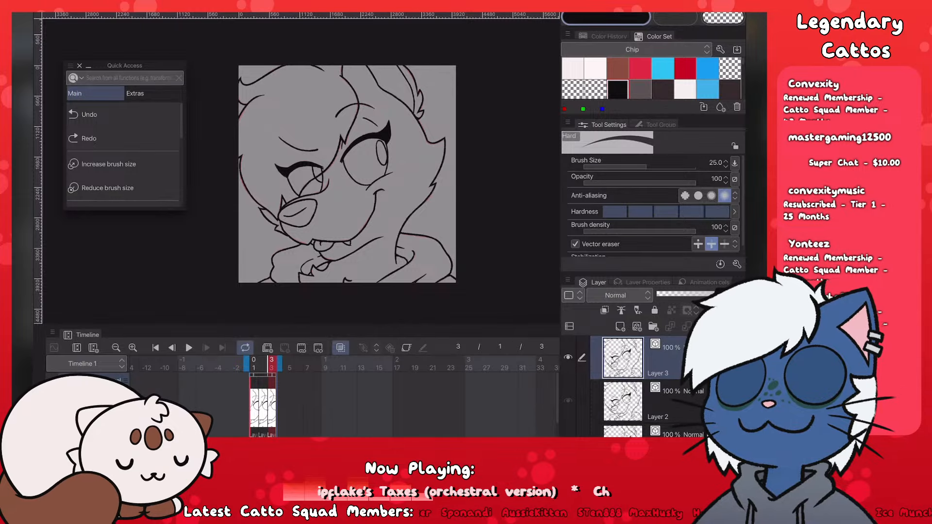
left_click(189, 348)
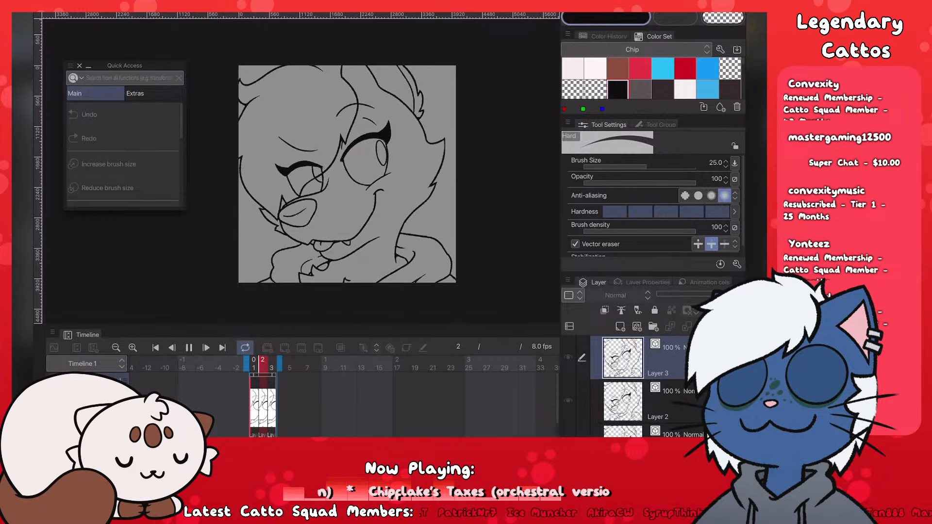
left_click(188, 348)
key("ctrl+s")
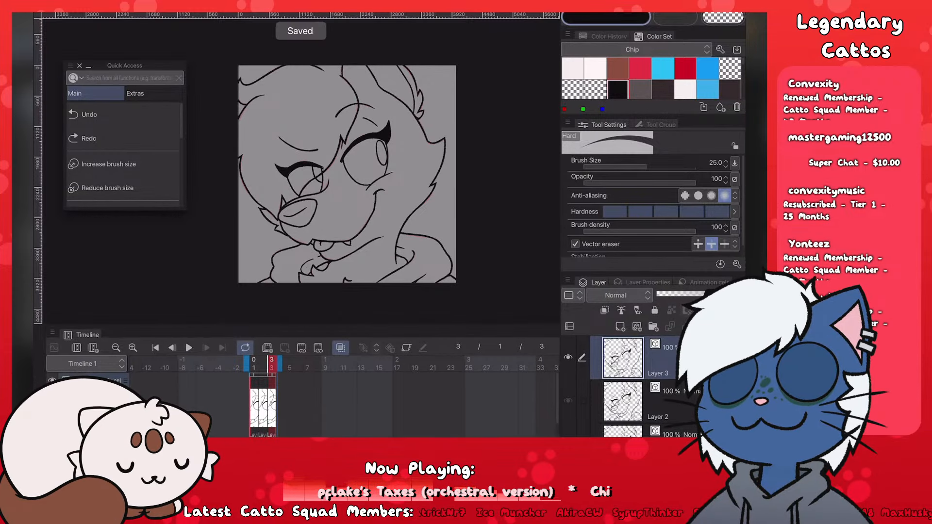
Step: Create a new blank square canvas and hide the animation timeline
left_click(43, 14)
left_click(63, 51)
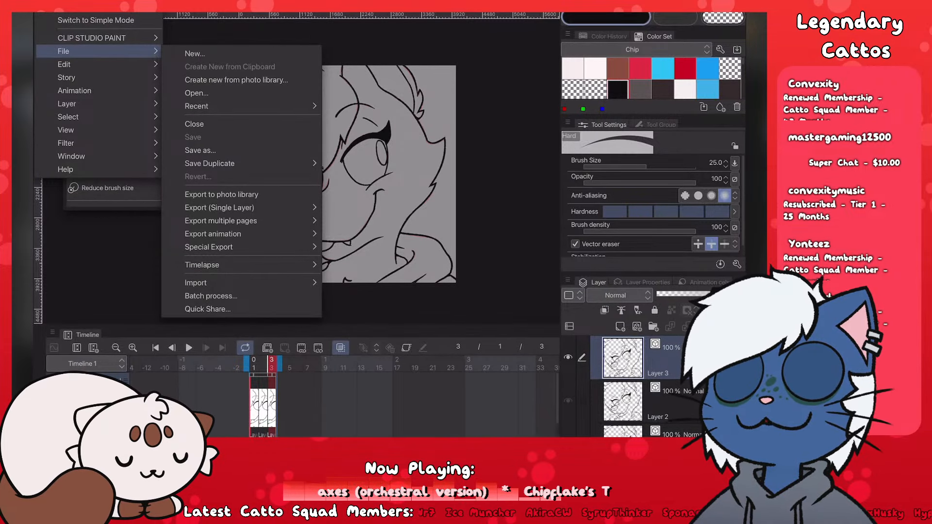
left_click(195, 53)
left_click(450, 86)
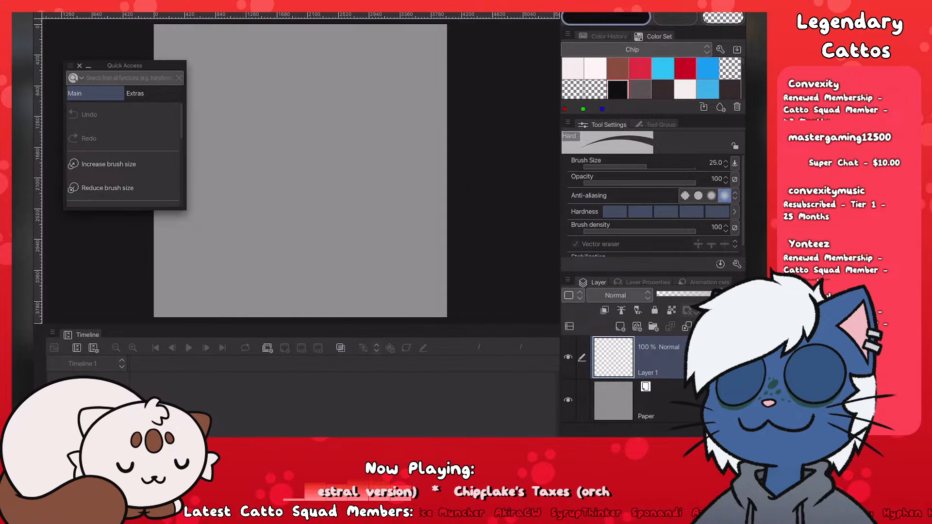
scroll(233, 154, "up", 3)
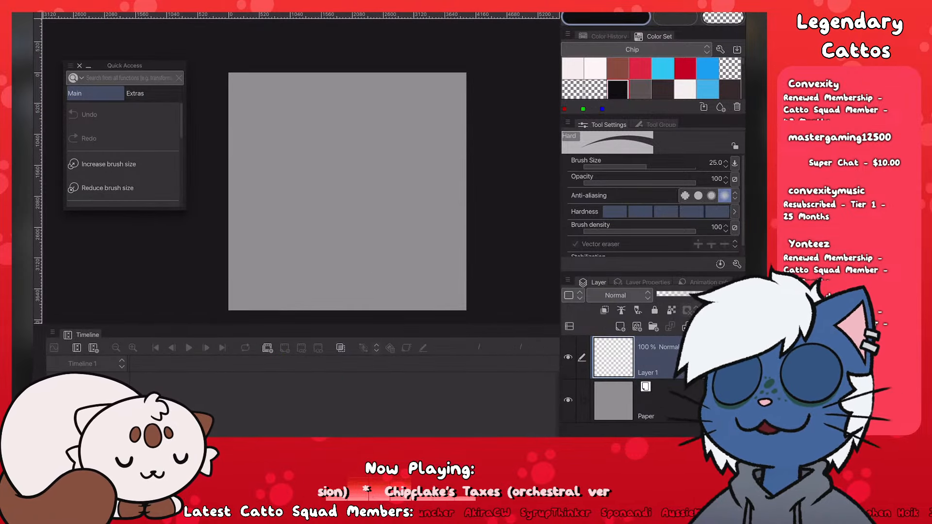
left_click(41, 332)
scroll(399, 273, "up", 1)
scroll(399, 273, "down", 2)
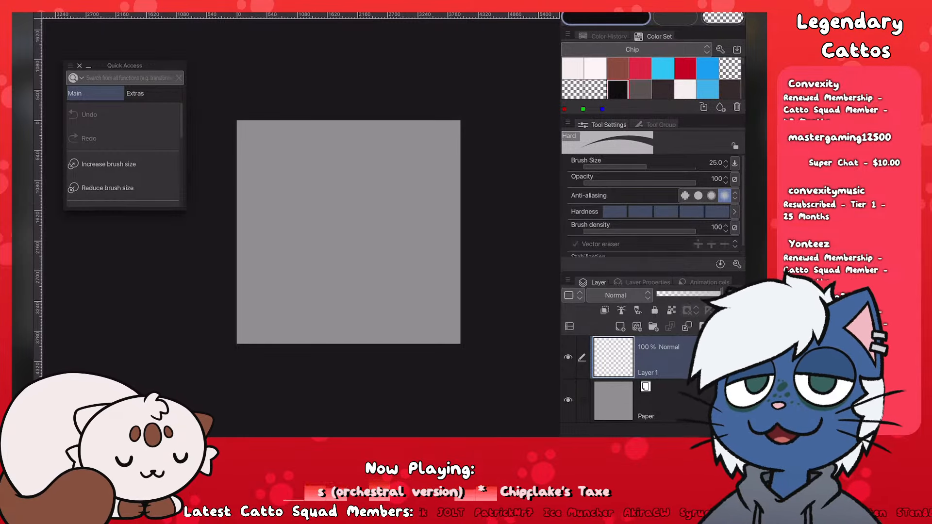
Step: Choose dark red and the Soft Watercoloury brush, and sketch a large head circle with a curved vertical centre line
left_click(641, 68)
key("b")
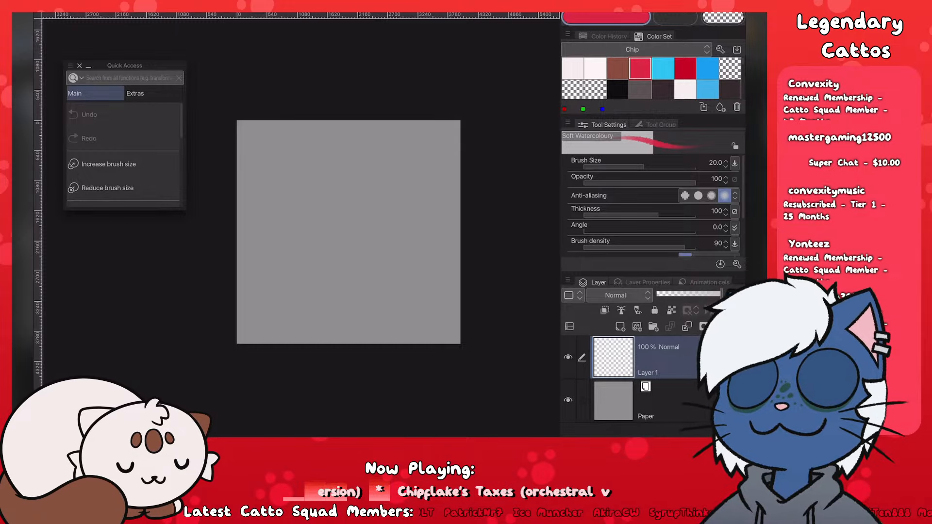
left_click(685, 68)
scroll(349, 232, "up", 2)
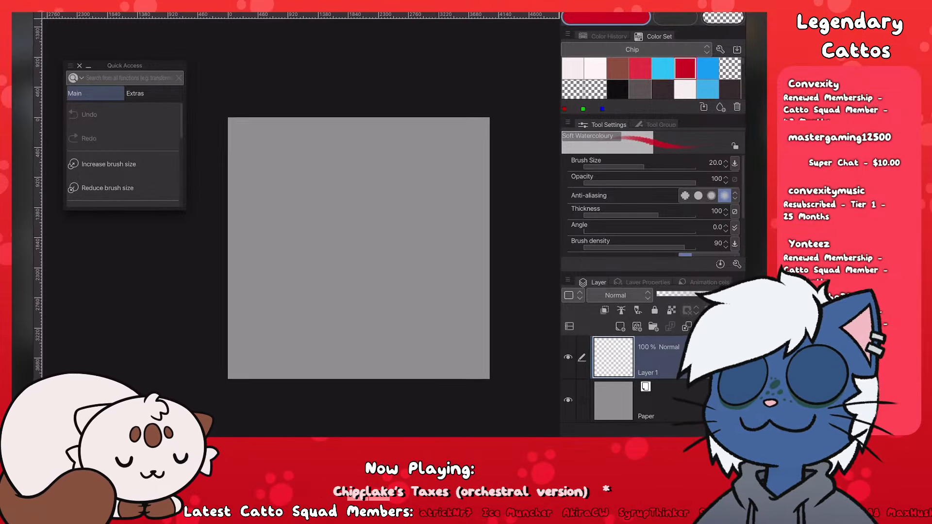
scroll(349, 232, "down", 1)
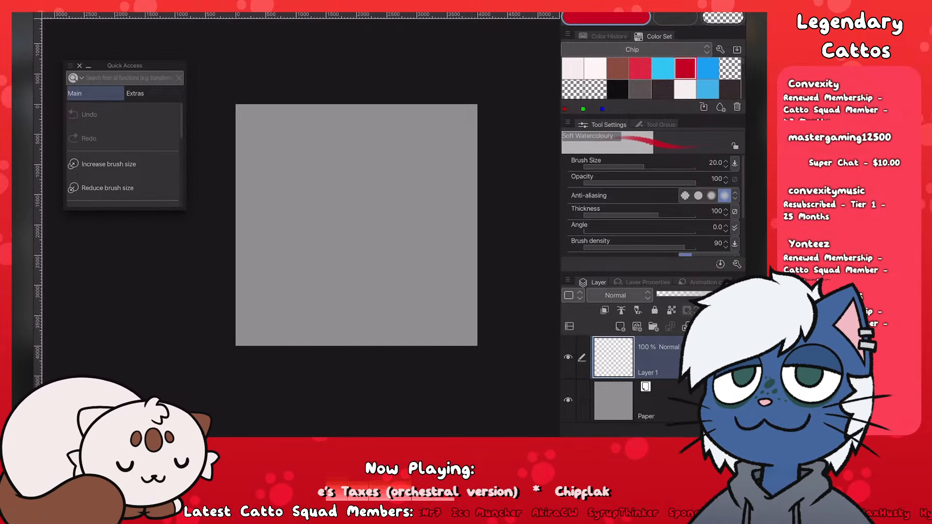
mouse_move(398, 143)
left_mouse_down()
mouse_move(379, 130)
mouse_move(328, 140)
mouse_move(422, 242)
mouse_move(355, 129)
mouse_move(338, 270)
mouse_move(354, 285)
left_mouse_up()
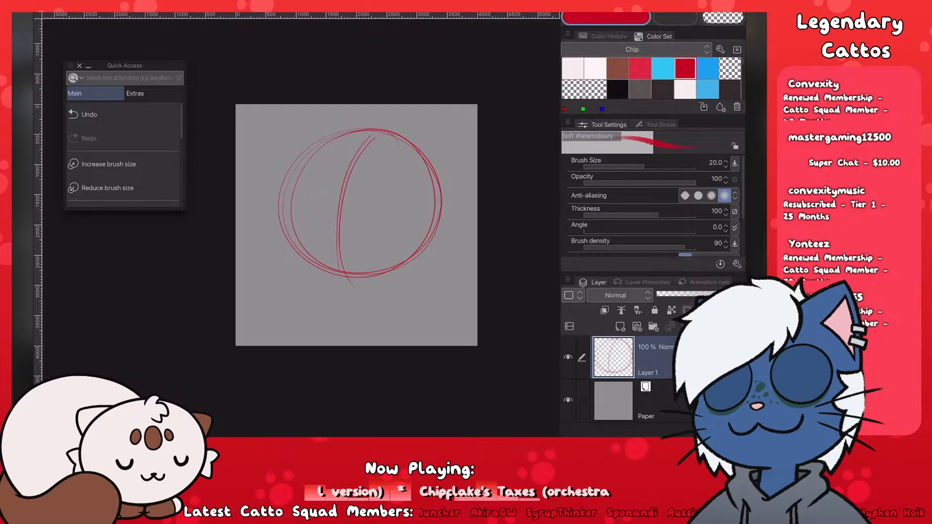
Step: Undo the centre line and redraw it as a curve bowing to the left from the circle's top to its bottom edge
key("ctrl+z")
key("ctrl+z")
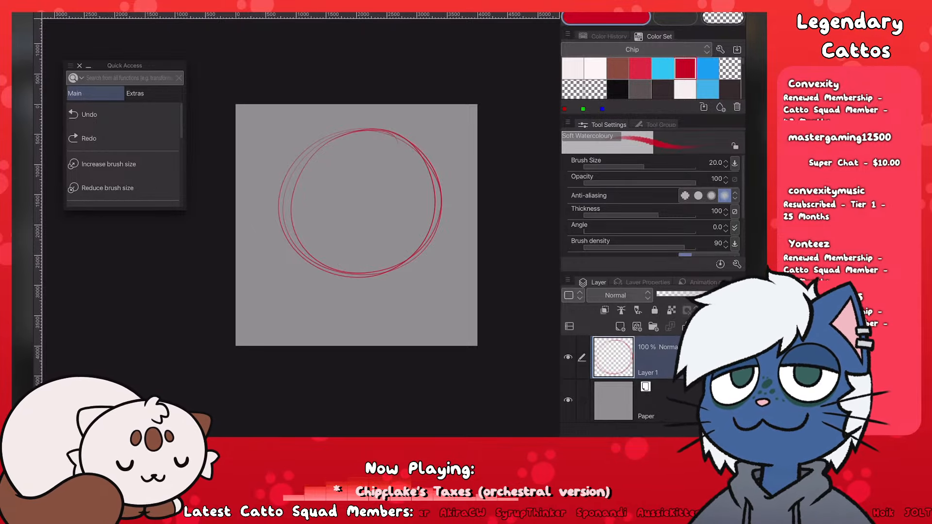
mouse_move(373, 134)
left_mouse_down()
mouse_move(334, 262)
mouse_move(353, 275)
left_mouse_up()
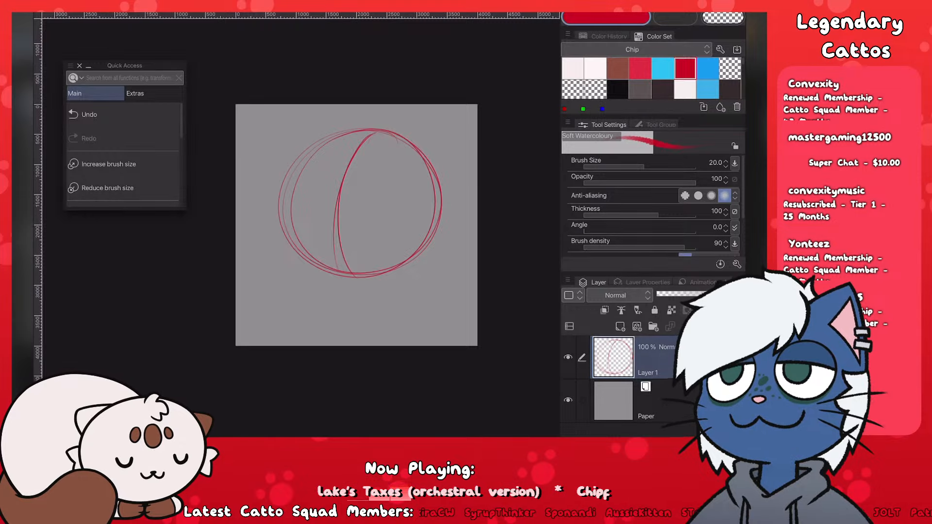
key("ctrl+z")
left_click_drag(375, 131, 331, 221)
left_click_drag(345, 180, 347, 282)
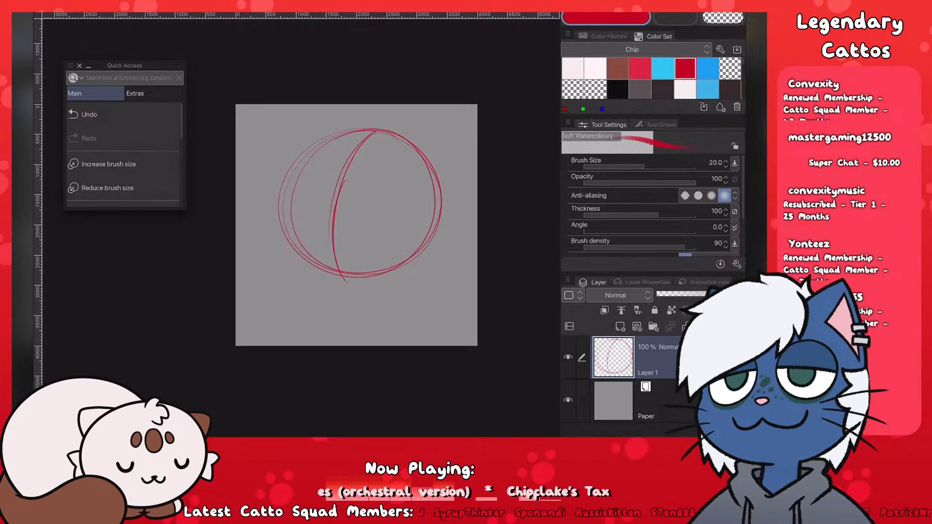
Step: Sketch a curved horizontal guide line across the middle of the head circle, bowing upward, redoing the first attempt
left_click_drag(279, 212, 423, 237)
key("ctrl+z")
key("ctrl+z")
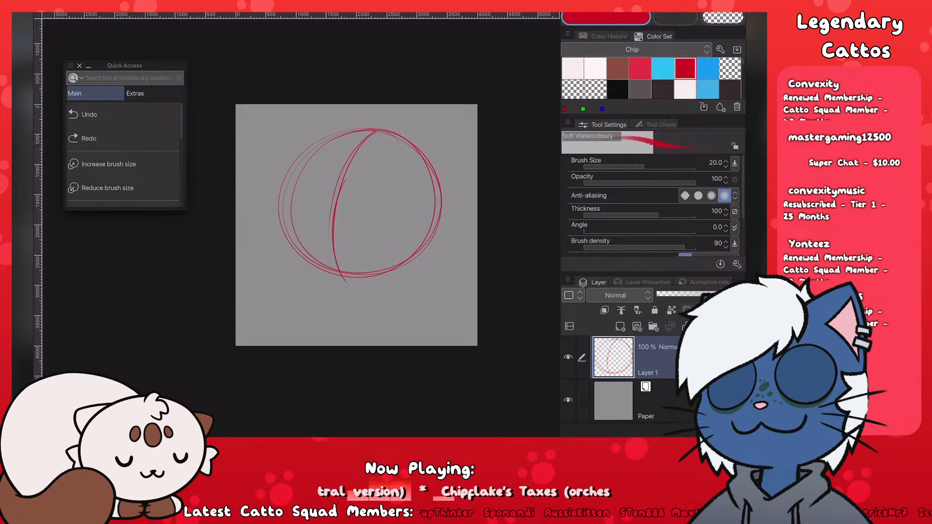
left_click_drag(278, 208, 422, 235)
Step: Sketch a large oval eye on each side of the vertical centre line and a small oval iris inside each
left_click_drag(387, 156, 388, 213)
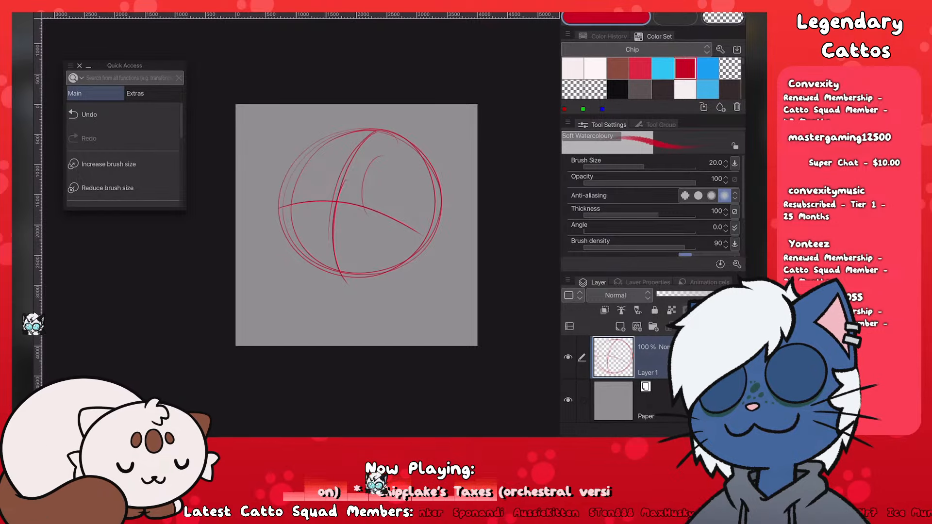
key("ctrl+z")
left_click_drag(386, 156, 384, 218)
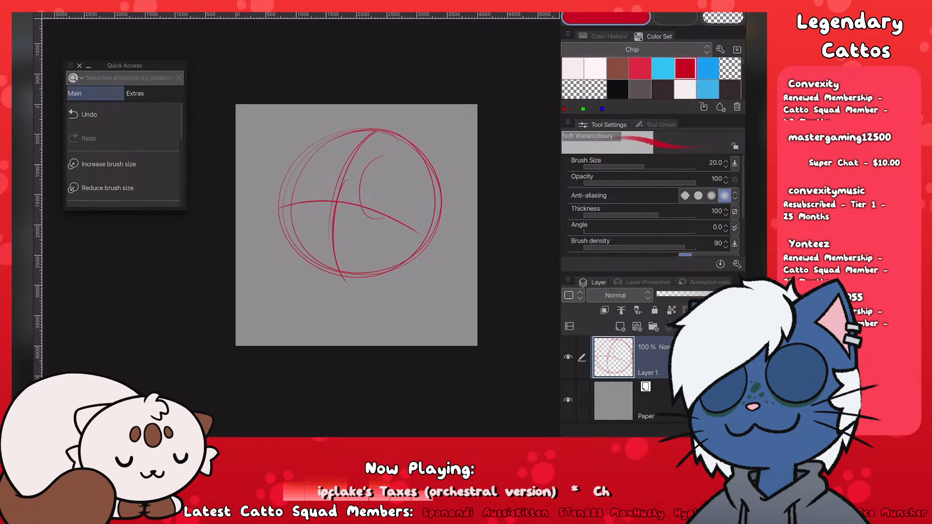
mouse_move(366, 170)
left_mouse_down()
mouse_move(394, 156)
mouse_move(408, 195)
mouse_move(395, 217)
mouse_move(404, 214)
left_mouse_up()
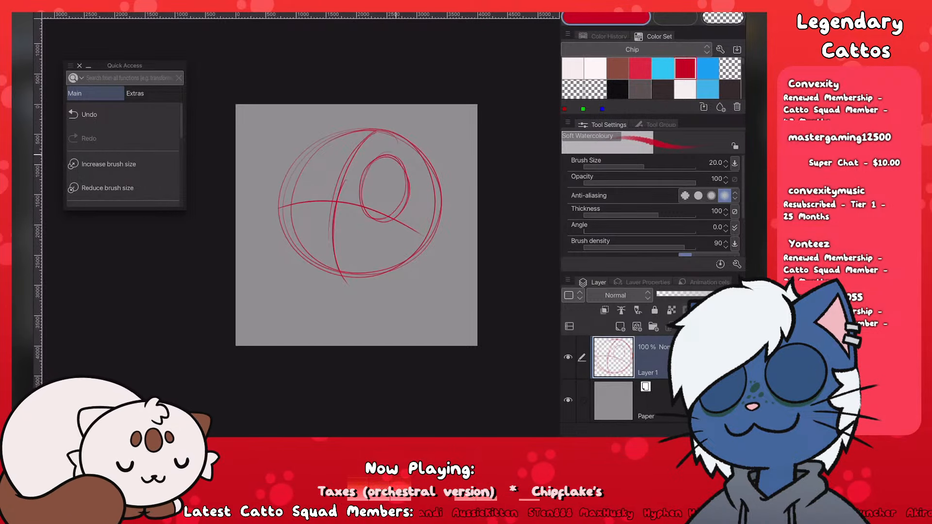
left_click_drag(331, 149, 303, 203)
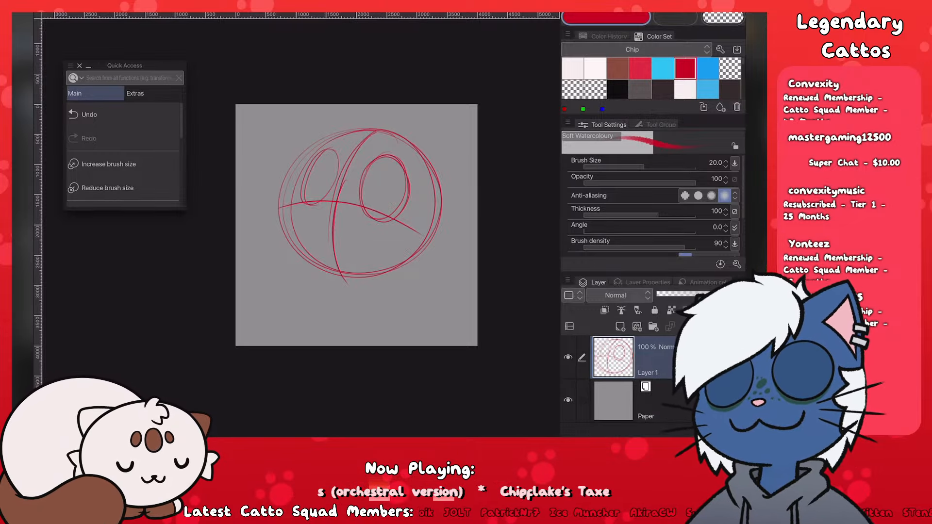
mouse_move(332, 165)
left_mouse_down()
mouse_move(323, 187)
mouse_move(372, 197)
left_mouse_up()
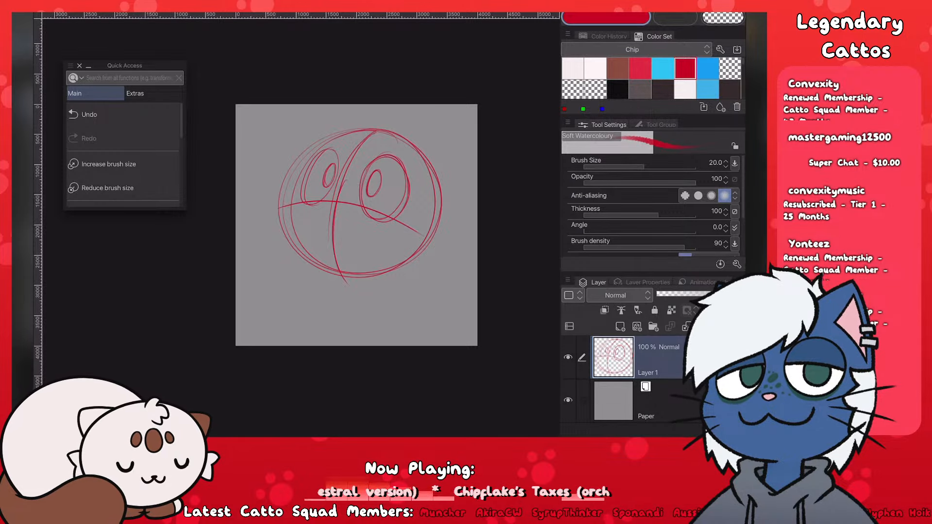
Step: Sketch a curved eyelid line across the upper part of both eyes, undoing and redrawing the strokes as needed
mouse_move(365, 169)
left_mouse_down()
mouse_move(403, 183)
mouse_move(405, 193)
left_mouse_up()
key("ctrl+z")
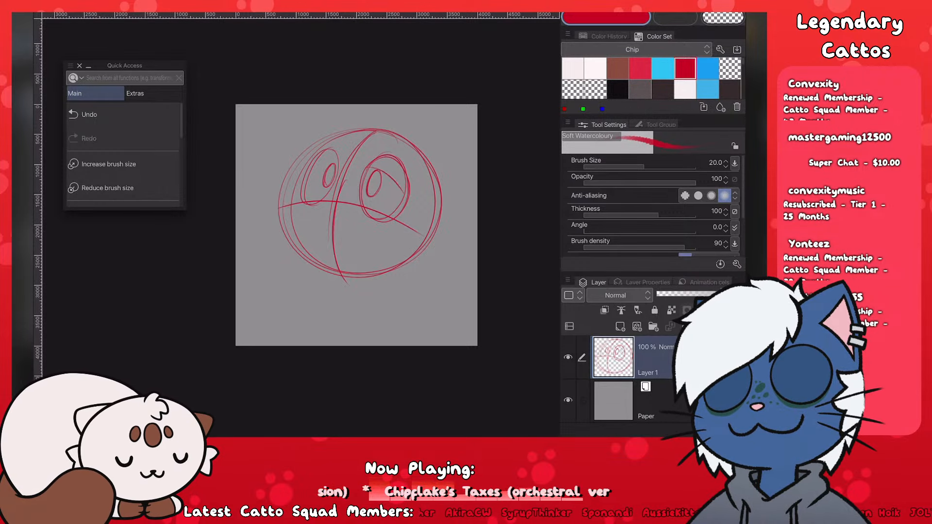
mouse_move(306, 172)
left_mouse_down()
mouse_move(339, 162)
mouse_move(405, 180)
mouse_move(413, 199)
left_mouse_up()
key("ctrl+z")
key("ctrl+z")
key("ctrl+z")
key("ctrl+z")
left_click_drag(299, 176, 341, 167)
key("ctrl+z")
key("ctrl+z")
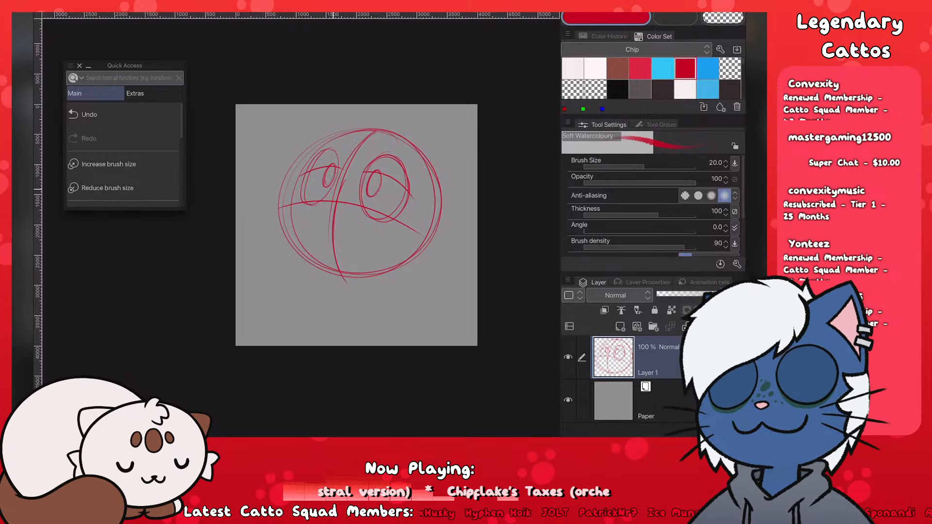
Step: Sketch the rounded muzzle on the left side of the head and a smiling mouth curving up toward the cheek
left_click_drag(335, 190, 286, 204)
key("ctrl+z")
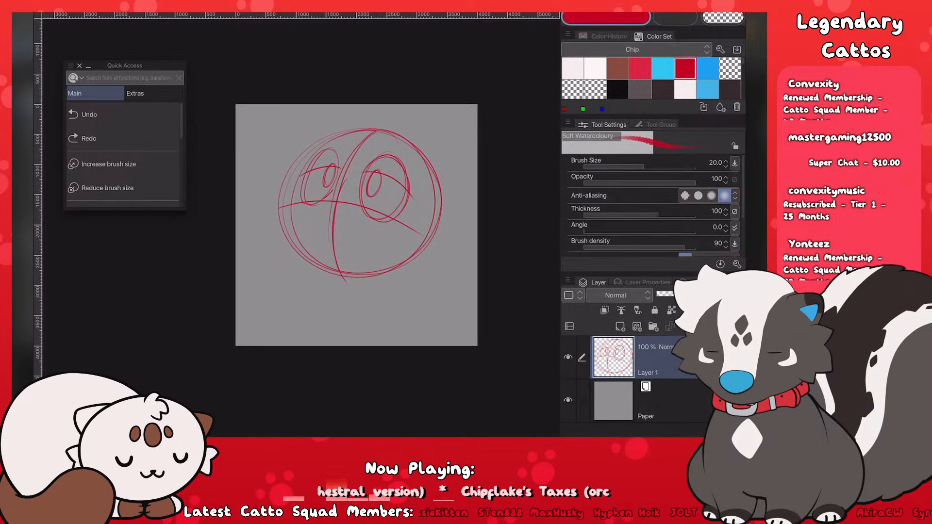
mouse_move(316, 196)
left_mouse_down()
mouse_move(292, 204)
mouse_move(291, 241)
left_mouse_up()
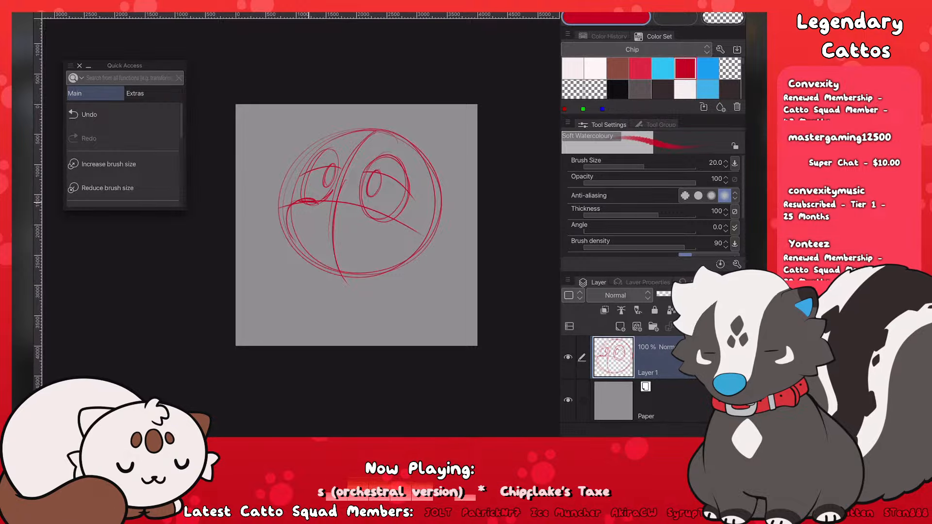
left_click_drag(289, 204, 286, 232)
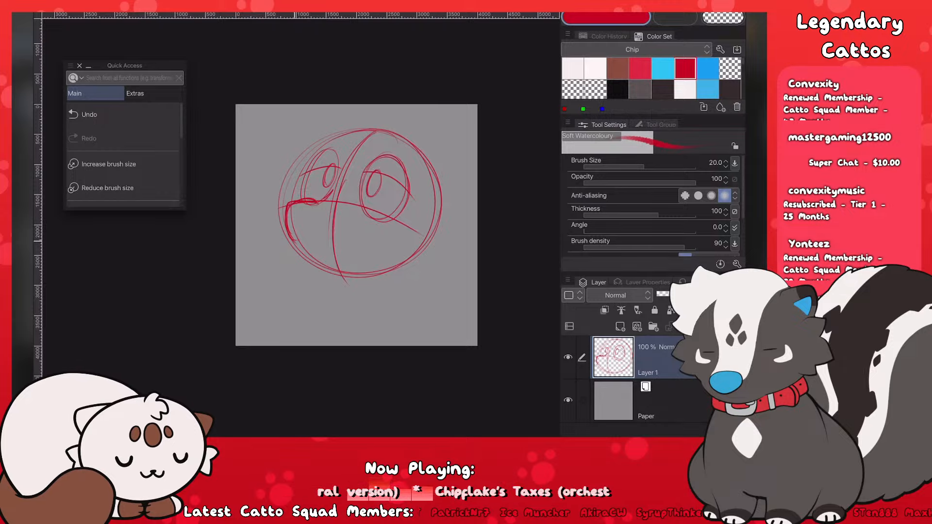
mouse_move(293, 242)
left_mouse_down()
mouse_move(325, 248)
mouse_move(368, 229)
left_mouse_up()
mouse_move(301, 245)
left_mouse_down()
mouse_move(323, 250)
mouse_move(361, 234)
left_mouse_up()
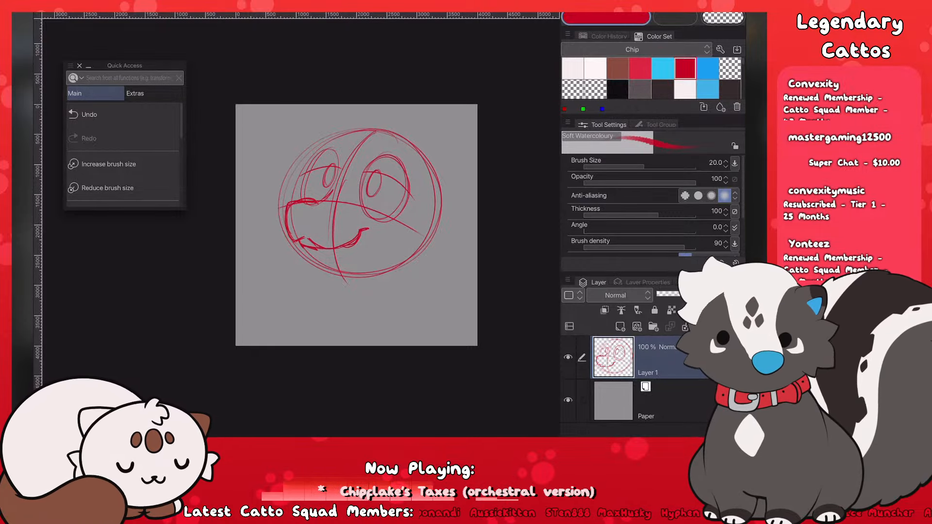
Step: Sketch the ear's upper edge extending from the head toward the canvas's right side, and a short eyebrow above each eye
left_click_drag(399, 137, 474, 163)
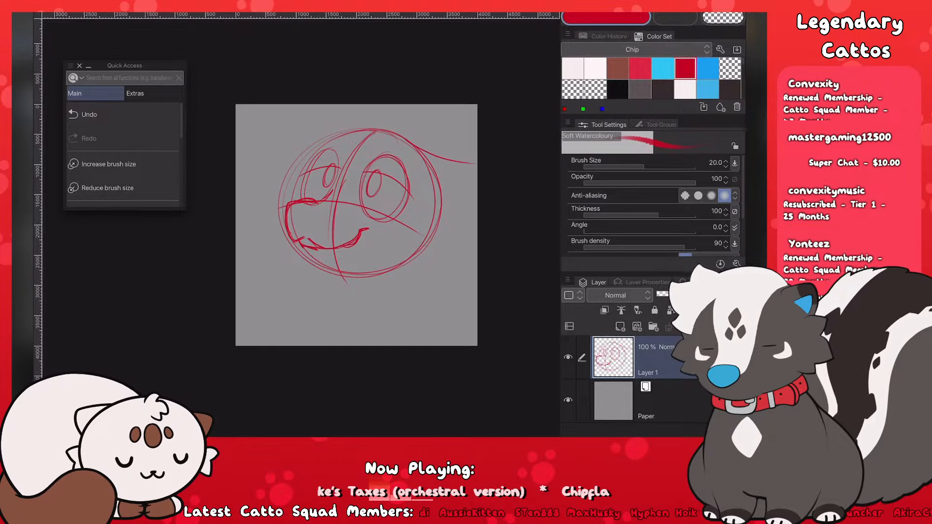
key("ctrl+z")
left_click_drag(397, 136, 464, 155)
left_click_drag(383, 146, 398, 153)
key("ctrl+z")
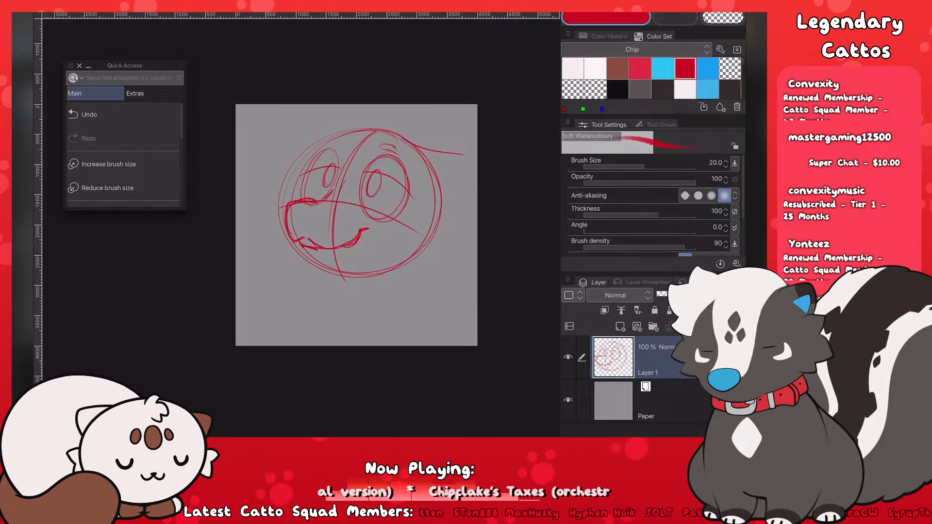
left_click_drag(319, 146, 334, 144)
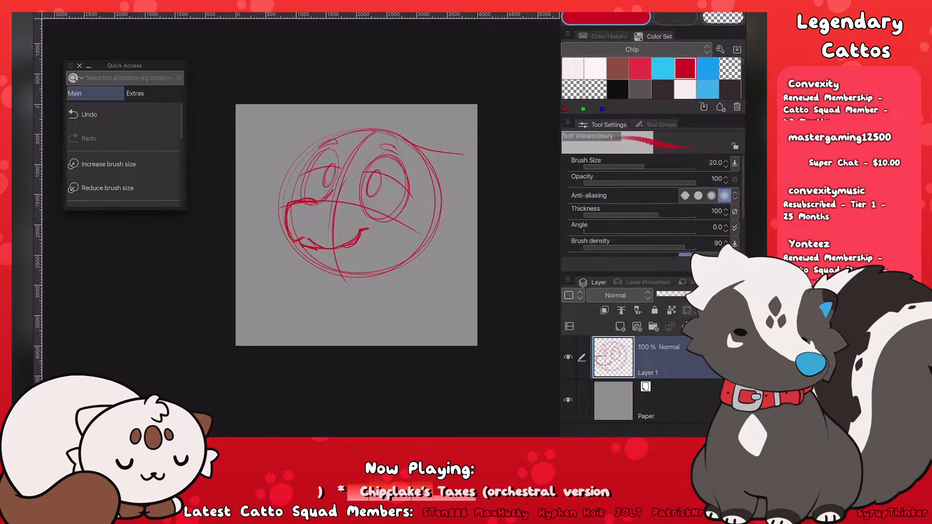
Step: Draw a small narrow pupil inside the iris of each eye
scroll(356, 224, "up", 3)
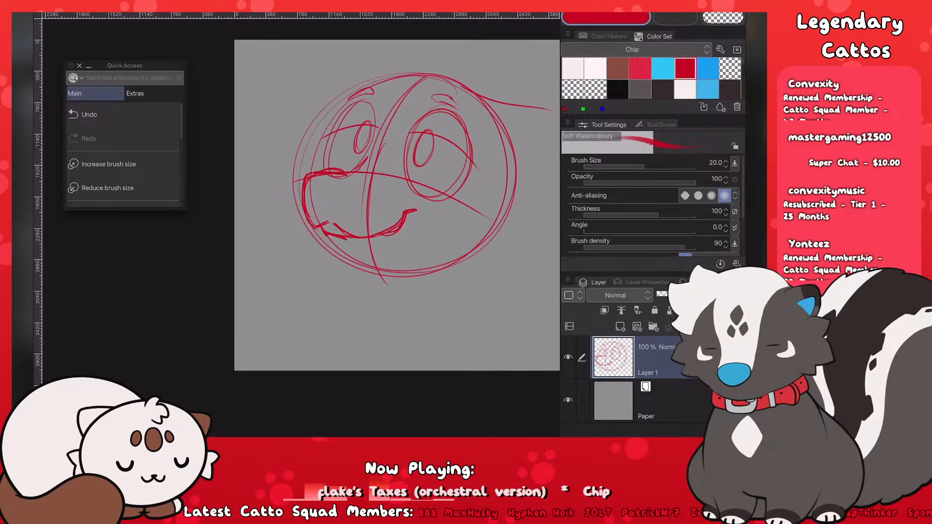
left_click_drag(427, 138, 423, 155)
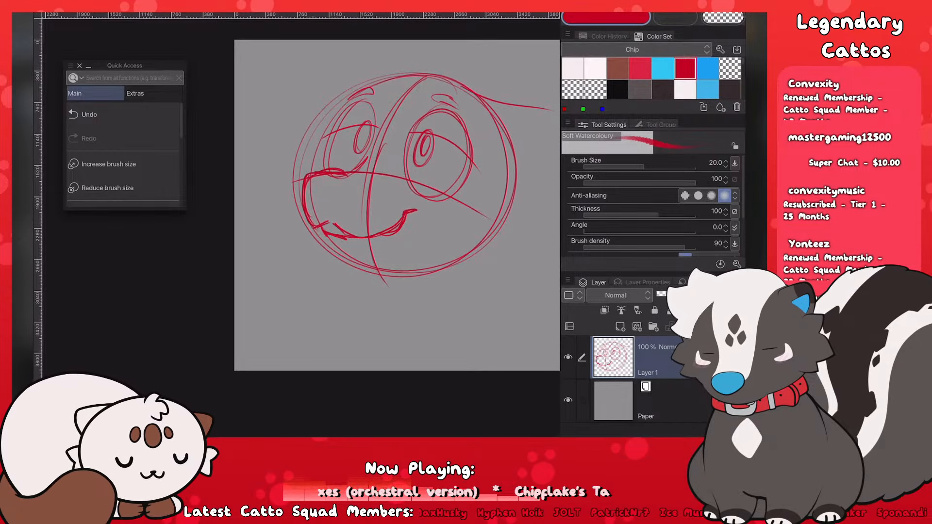
left_click_drag(365, 129, 362, 146)
scroll(394, 206, "down", 5)
scroll(394, 205, "up", 3)
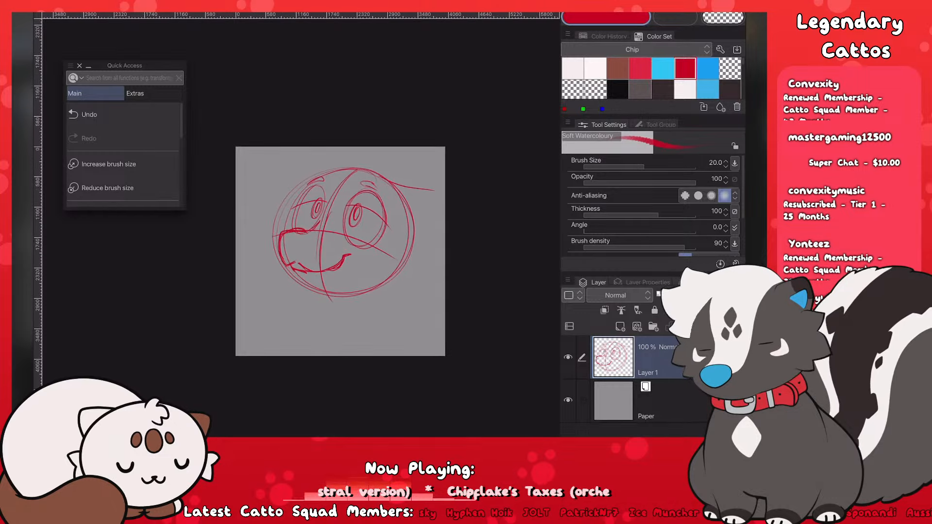
Step: Redraw the ear's upper edge out to the canvas's right border and sketch its inner and lower edges
scroll(354, 242, "up", 1)
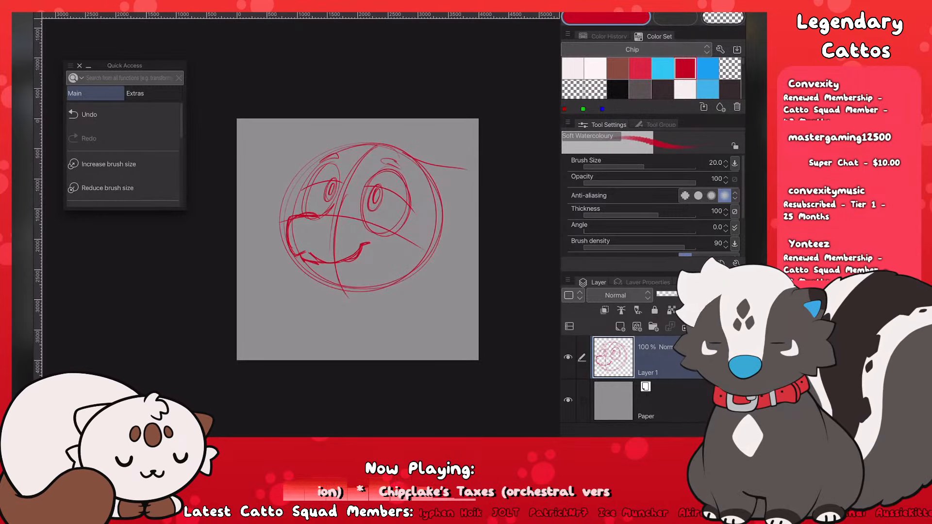
mouse_move(452, 168)
left_mouse_down()
mouse_move(480, 166)
mouse_move(456, 230)
left_mouse_up()
key("ctrl+z")
key("ctrl+z")
left_click_drag(480, 200, 460, 224)
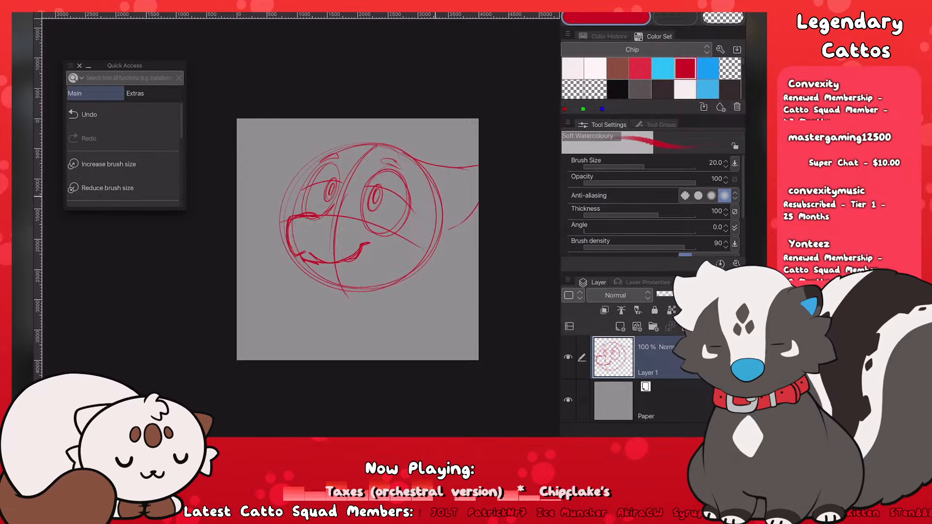
mouse_move(476, 183)
left_mouse_down()
mouse_move(437, 198)
mouse_move(461, 215)
mouse_move(452, 222)
left_mouse_up()
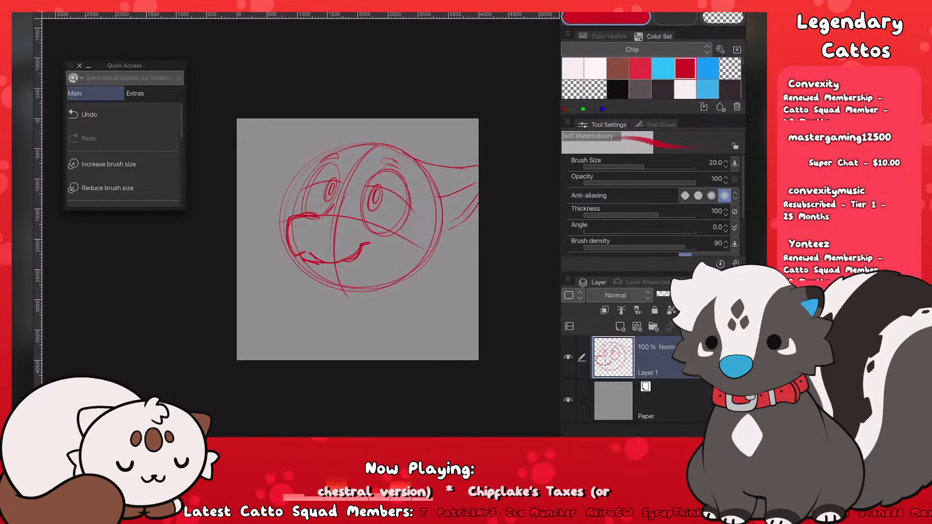
Step: Sketch a small pointed nose at the upper tip of the muzzle, reworking its strokes
left_click_drag(293, 218, 302, 223)
mouse_move(302, 223)
left_mouse_down()
mouse_move(311, 220)
mouse_move(300, 226)
left_mouse_up()
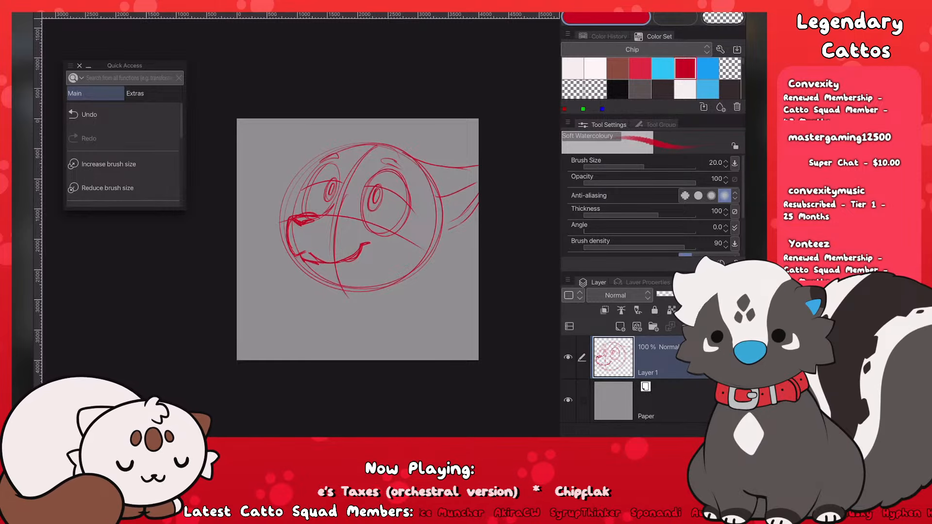
scroll(357, 239, "up", 1)
key("ctrl+z")
mouse_move(307, 204)
left_mouse_down()
mouse_move(326, 205)
mouse_move(311, 188)
mouse_move(341, 189)
left_mouse_up()
key("ctrl+z")
key("ctrl+z")
key("ctrl+z")
scroll(375, 226, "up", 1)
left_click_drag(327, 188, 339, 185)
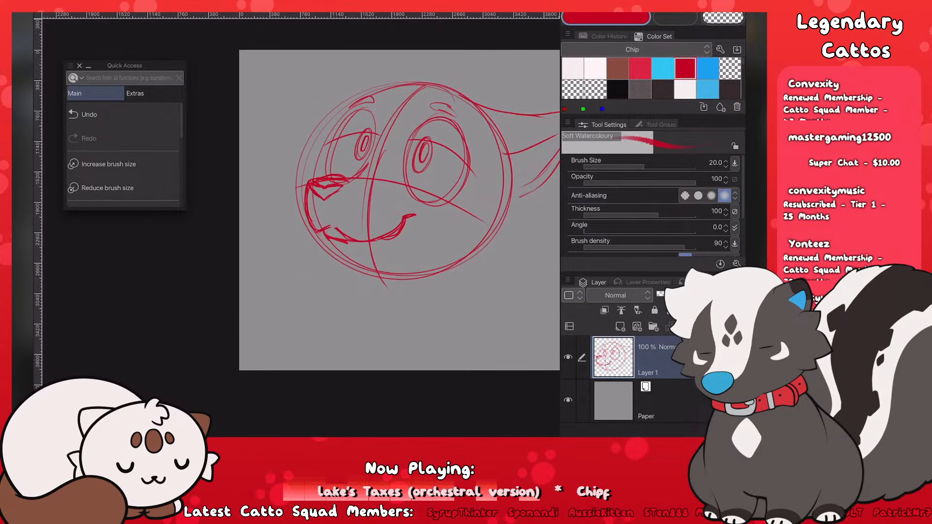
Step: Lasso the ear's lower strokes and apply a Scale/Rotate transformation, then reinforce the ear's lower edge with the Soft Watercoloury brush
scroll(359, 233, "down", 4)
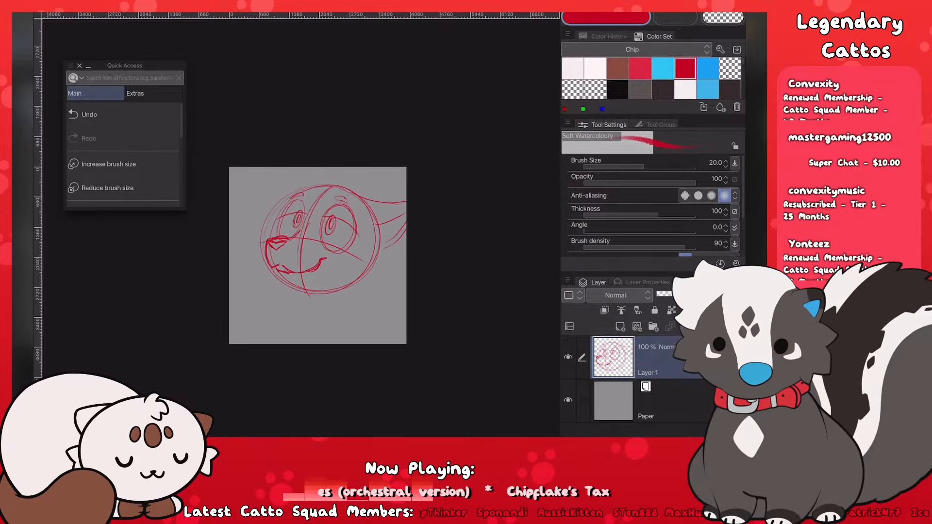
scroll(318, 256, "up", 3)
scroll(369, 239, "up", 1)
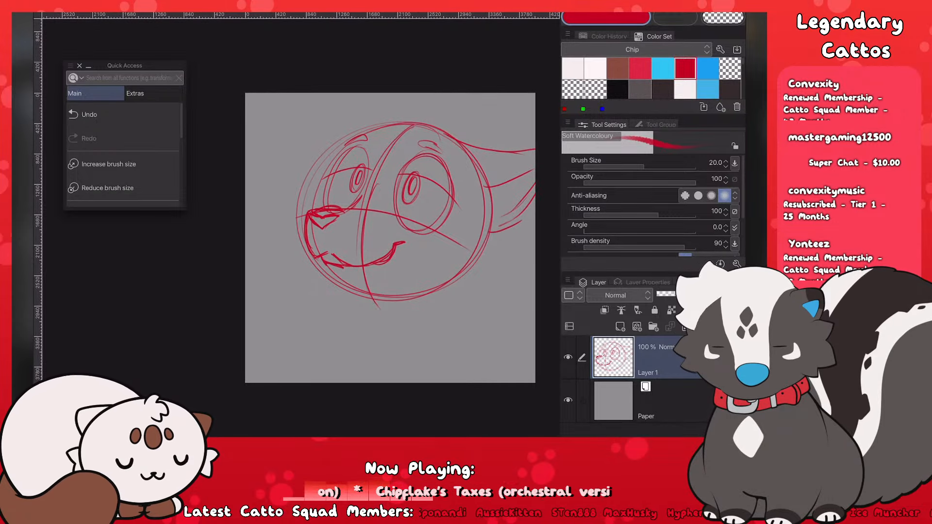
key("e")
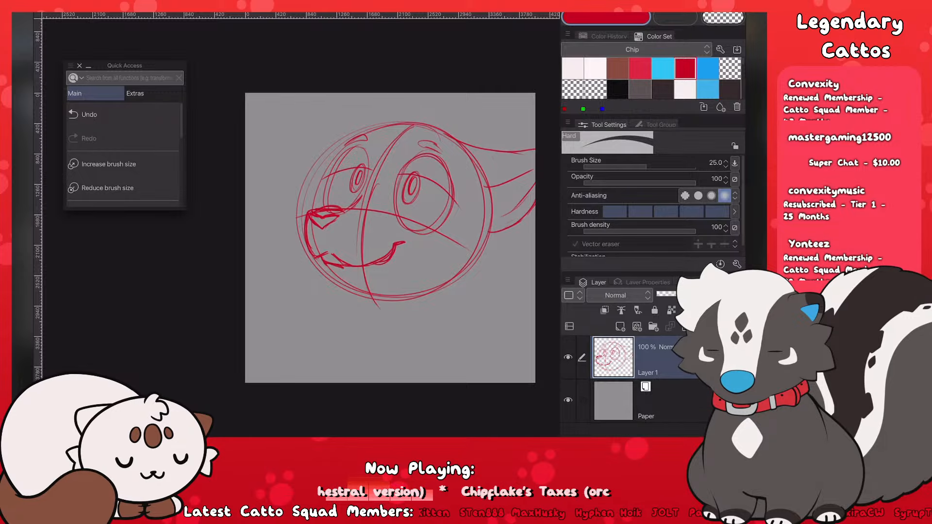
scroll(124, 165, "down", 2)
left_click(123, 201)
left_click_drag(541, 176, 498, 225)
key("ctrl+t")
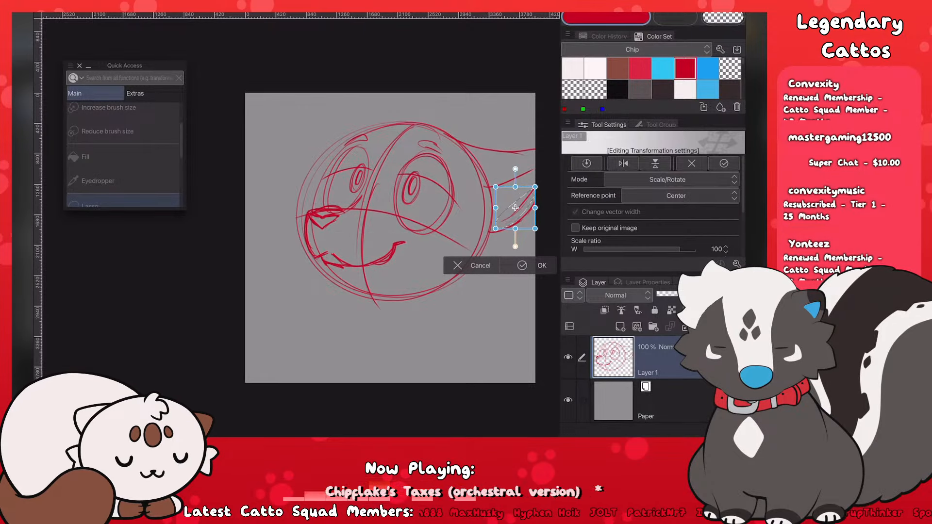
left_click(523, 266)
key("ctrl+d")
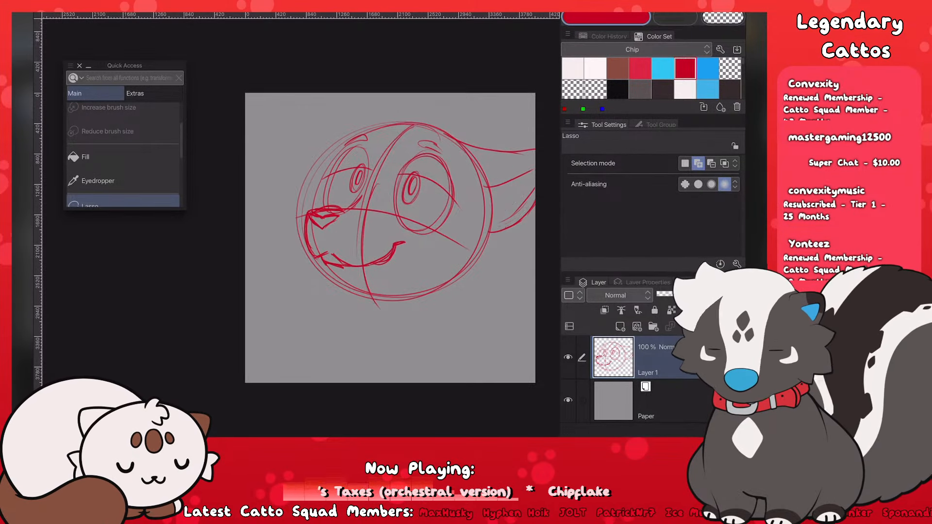
key("b")
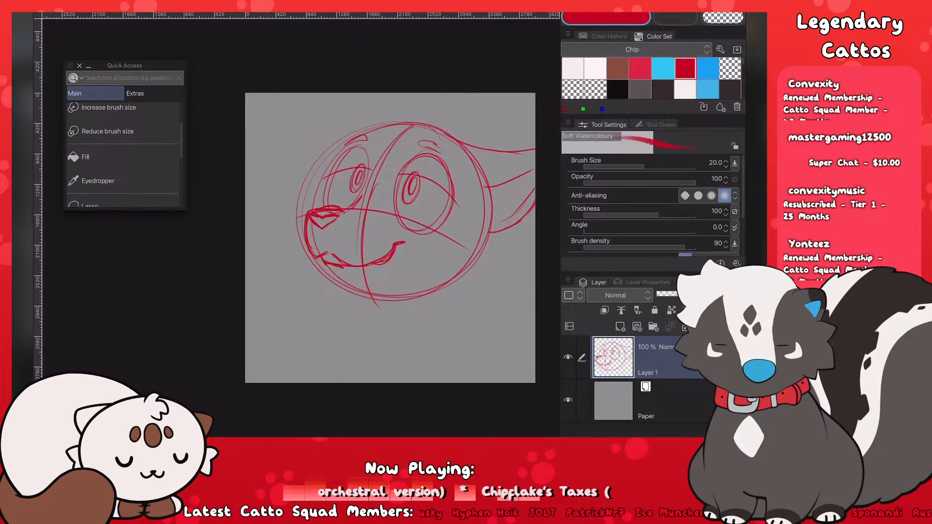
left_click_drag(492, 223, 527, 203)
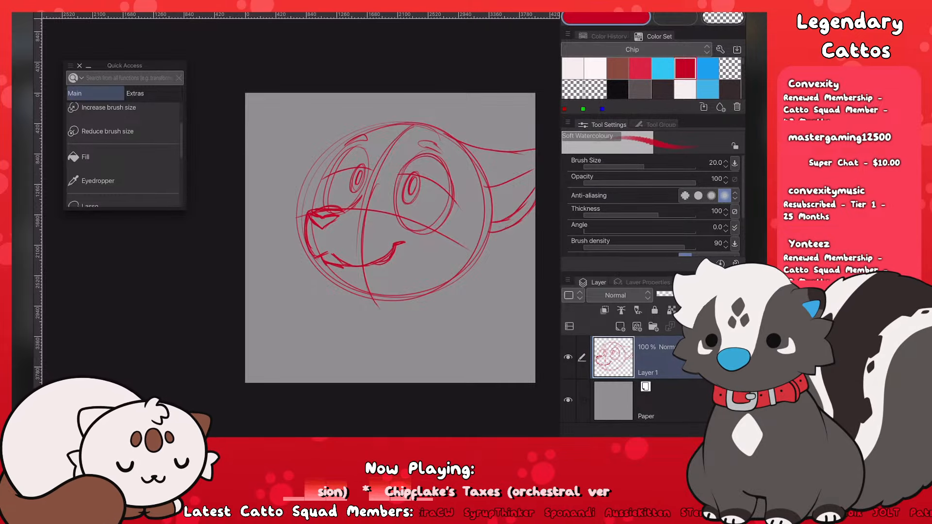
Step: Sketch a hair tuft from the canvas's top edge sweeping down over the far eye's brow, reworking its strokes
left_click_drag(381, 93, 401, 104)
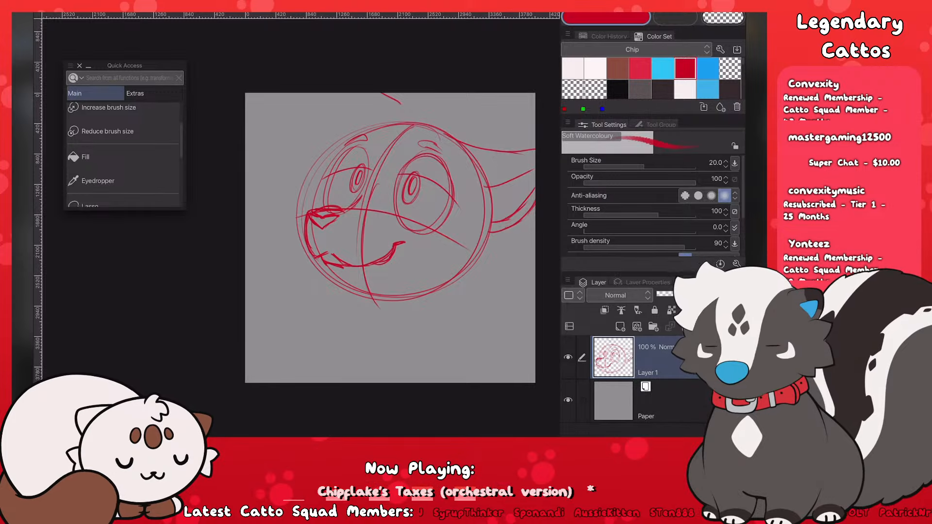
left_click_drag(320, 120, 342, 93)
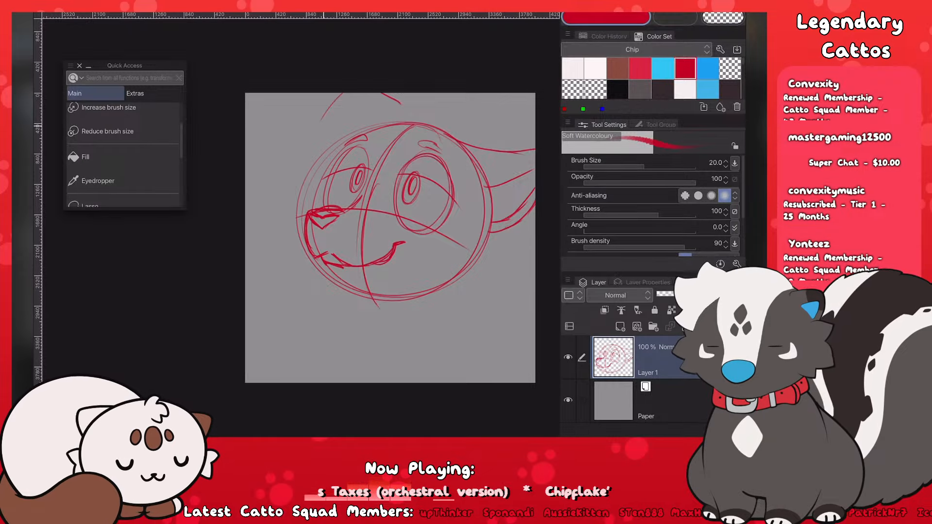
left_click_drag(321, 123, 351, 154)
key("ctrl+z")
mouse_move(320, 126)
left_mouse_down()
mouse_move(355, 155)
mouse_move(395, 111)
left_mouse_up()
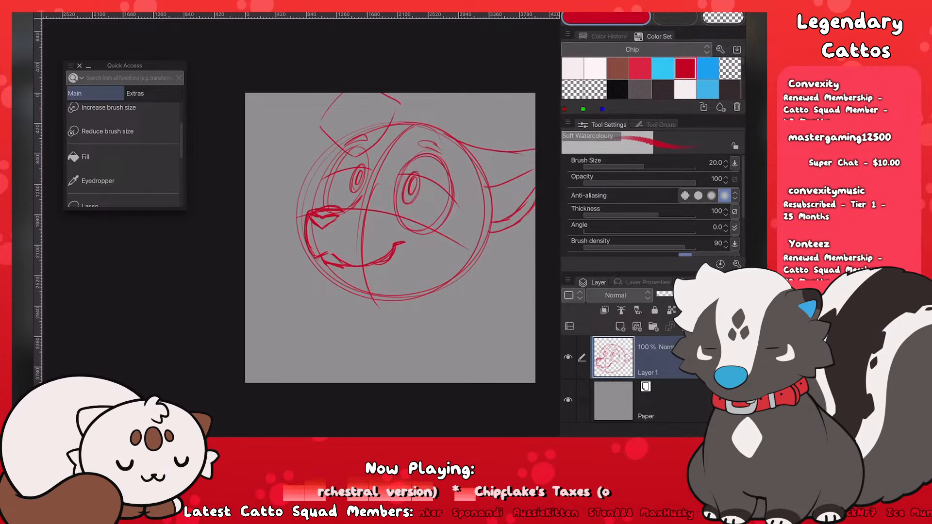
key("ctrl+z")
mouse_move(354, 156)
left_mouse_down()
mouse_move(383, 112)
mouse_move(359, 124)
mouse_move(380, 106)
left_mouse_up()
left_click_drag(379, 106, 358, 193)
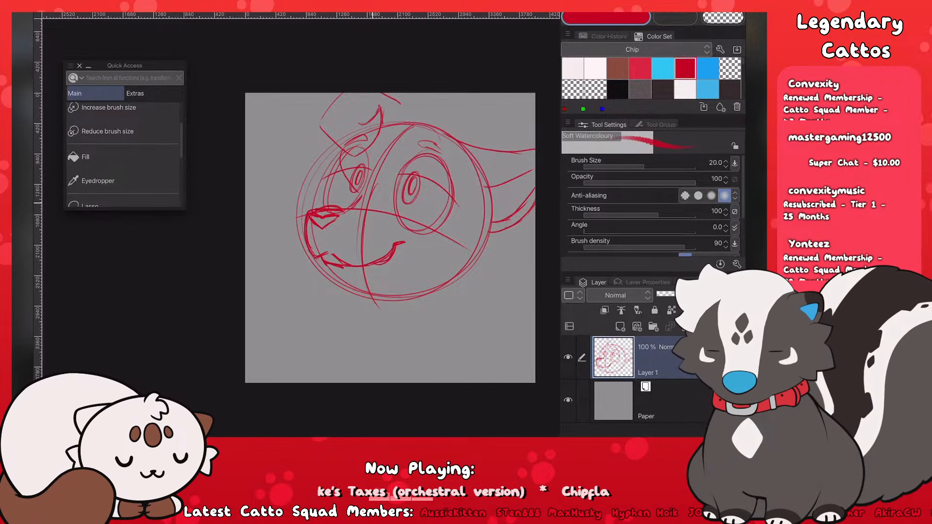
Step: Draw marking lines beside the far eye and between the eyes, plus a jagged hair tuft above the near ear
key("ctrl+z")
mouse_move(342, 148)
left_mouse_down()
mouse_move(333, 170)
mouse_move(363, 208)
left_mouse_up()
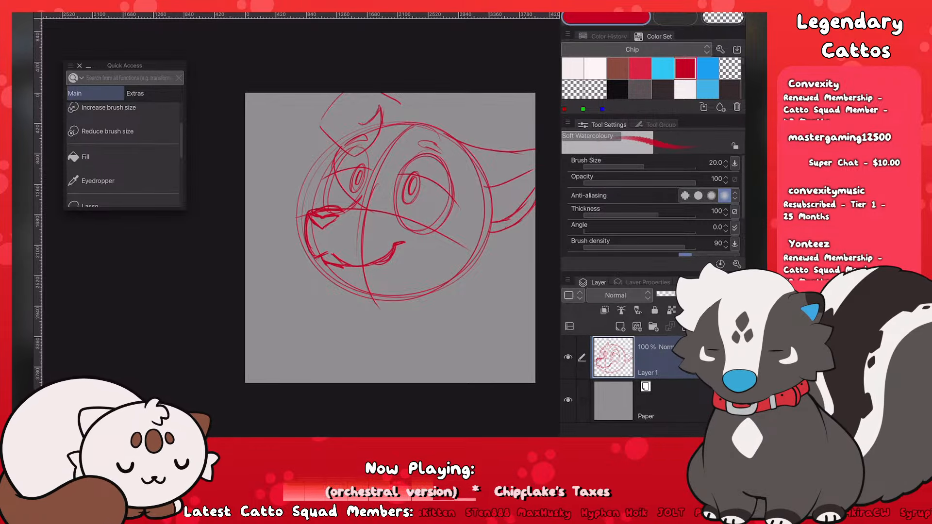
mouse_move(385, 164)
left_mouse_down()
mouse_move(373, 212)
mouse_move(376, 187)
left_mouse_up()
mouse_move(389, 164)
left_mouse_down()
mouse_move(375, 180)
mouse_move(372, 211)
left_mouse_up()
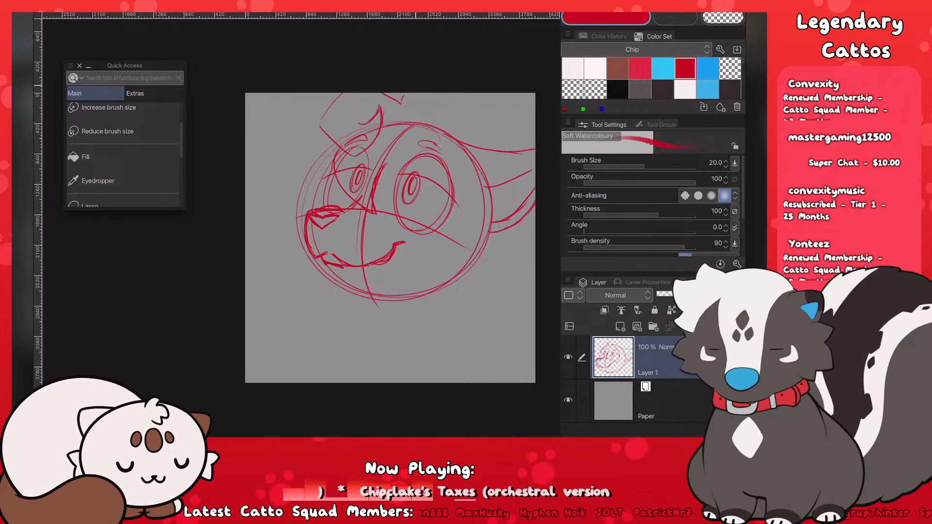
mouse_move(478, 94)
left_mouse_down()
mouse_move(512, 97)
mouse_move(515, 126)
mouse_move(494, 132)
mouse_move(507, 144)
left_mouse_up()
left_click_drag(499, 134, 513, 151)
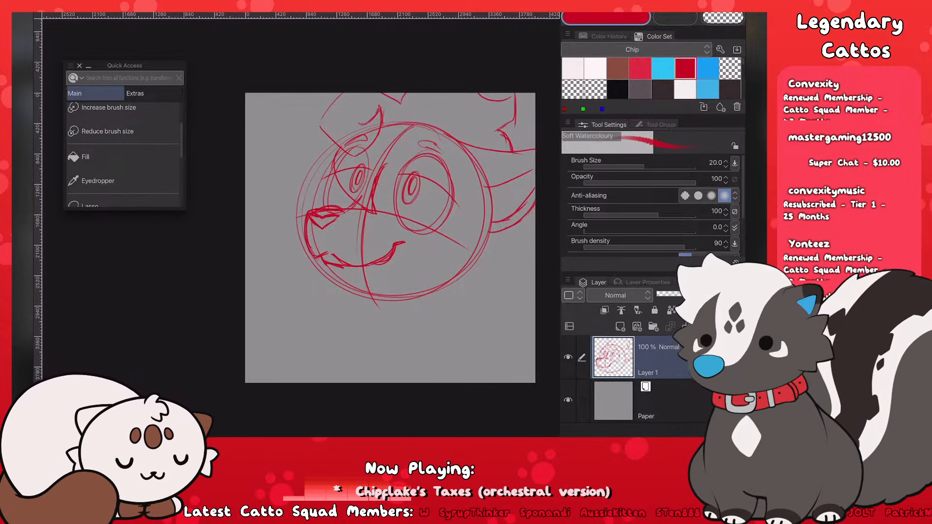
Step: Lasso the far eye's iris and pupil and nudge them with a transformation, clearing the selection
scroll(123, 157, "down", 1)
left_click(123, 177)
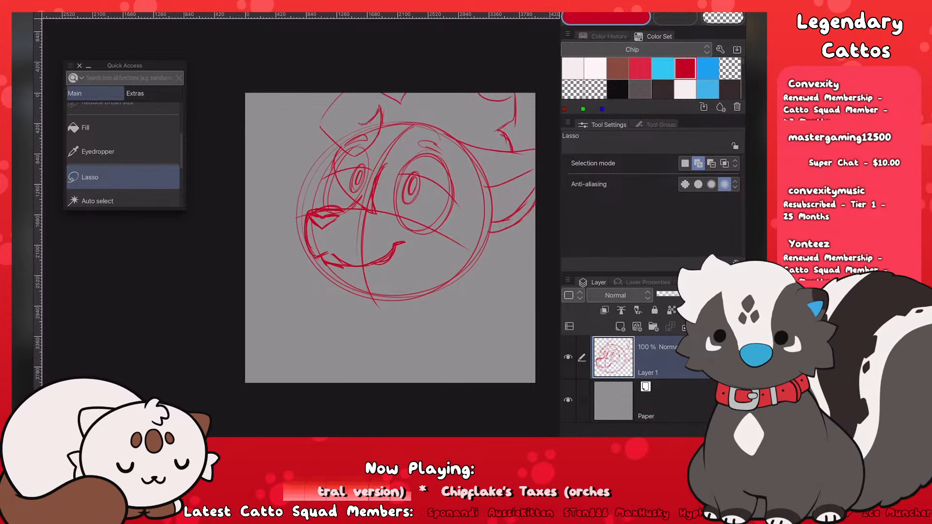
scroll(308, 233, "up", 2)
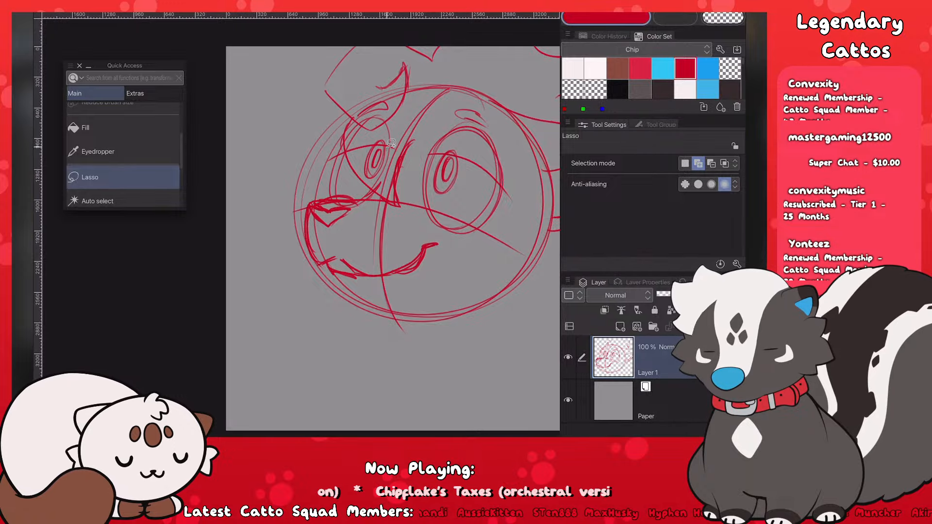
mouse_move(365, 174)
left_mouse_down()
mouse_move(379, 175)
mouse_move(374, 145)
mouse_move(369, 177)
mouse_move(387, 156)
mouse_move(372, 162)
left_mouse_up()
key("ctrl+z")
key("ctrl+t")
key("Return")
key("ctrl+d")
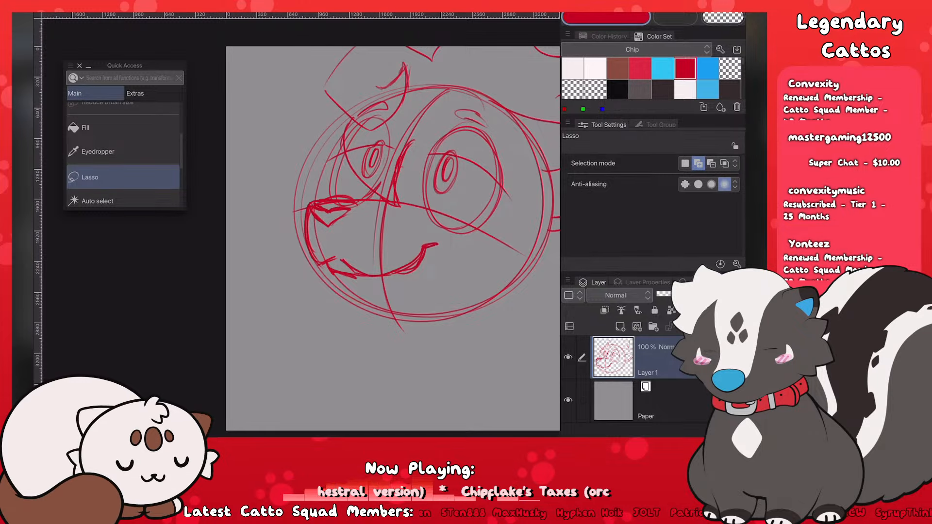
key("e")
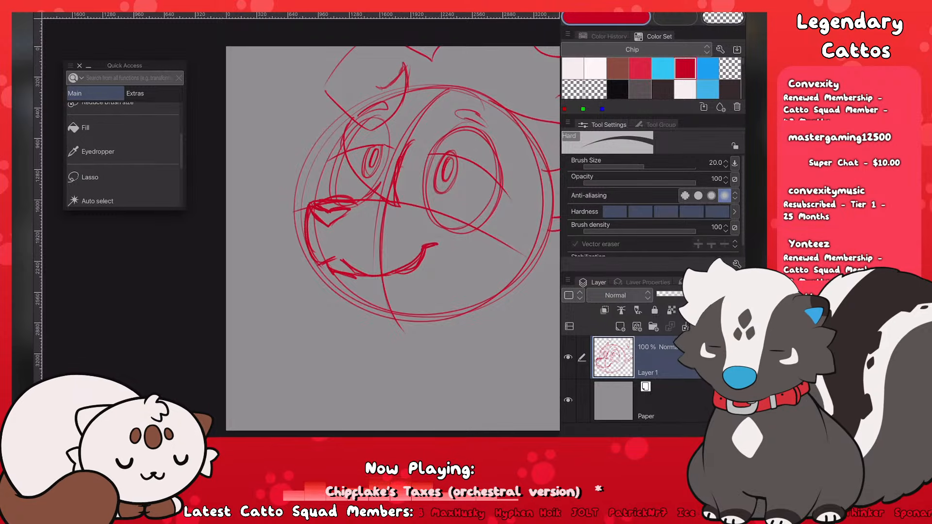
Step: Lasso the near eye's iris and pupil and reposition them with a Scale/Rotate transformation, clearing the selection
key("m")
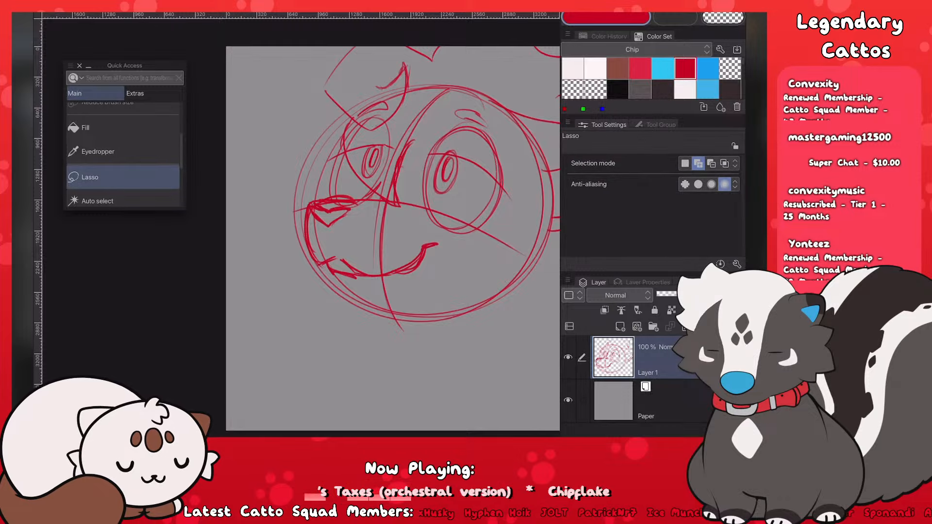
mouse_move(460, 154)
left_mouse_down()
mouse_move(431, 173)
mouse_move(470, 175)
mouse_move(453, 150)
mouse_move(457, 198)
mouse_move(483, 167)
mouse_move(476, 182)
left_mouse_up()
scroll(394, 233, "up", 1)
key("ctrl+z")
key("ctrl+t")
left_click(486, 235)
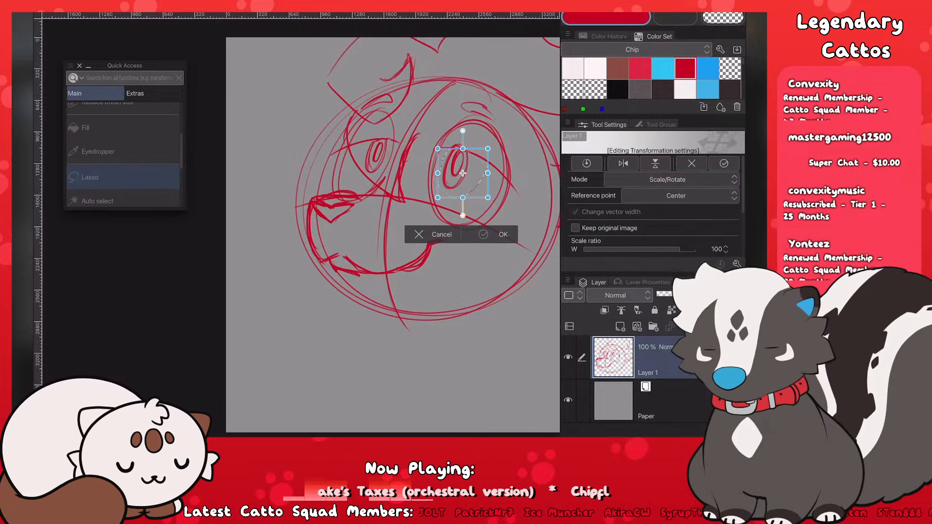
key("ctrl+d")
key("e")
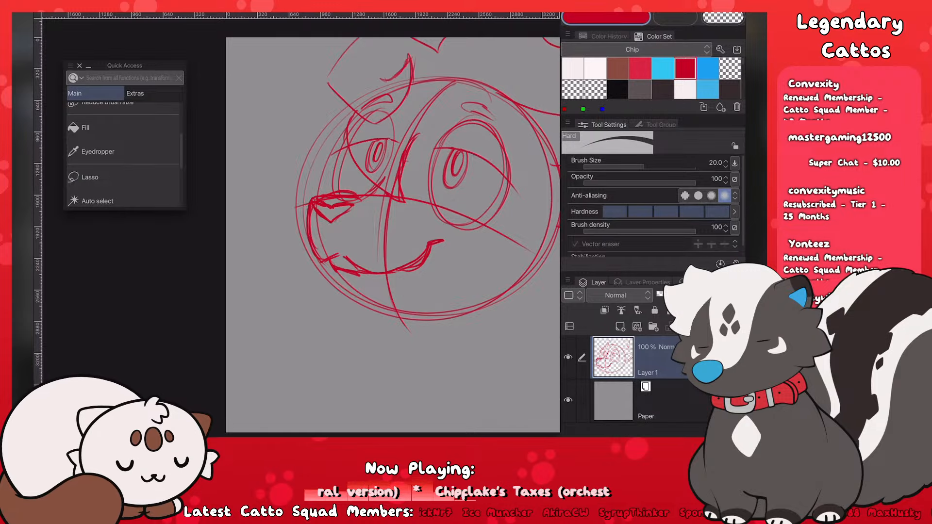
Step: Save the head sketch
scroll(388, 236, "down", 5)
scroll(338, 236, "up", 3)
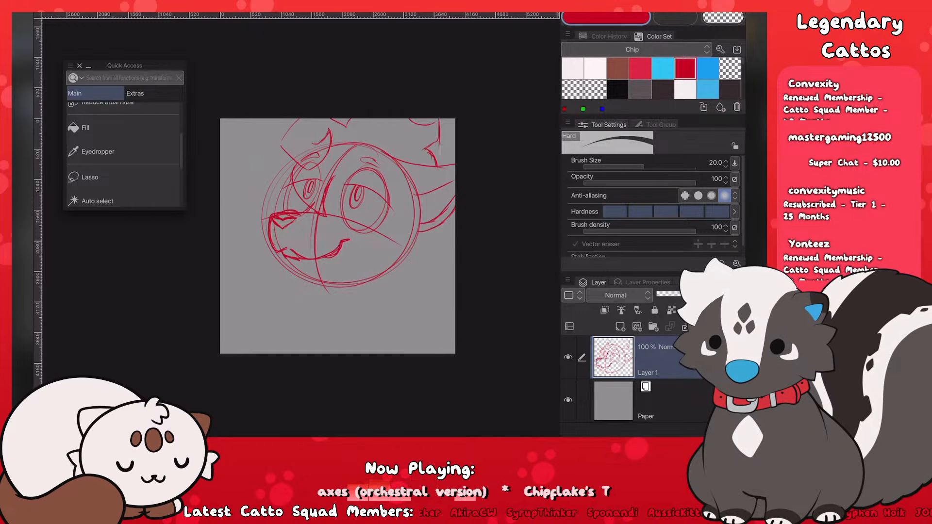
scroll(228, 345, "up", 1)
key("ctrl+s")
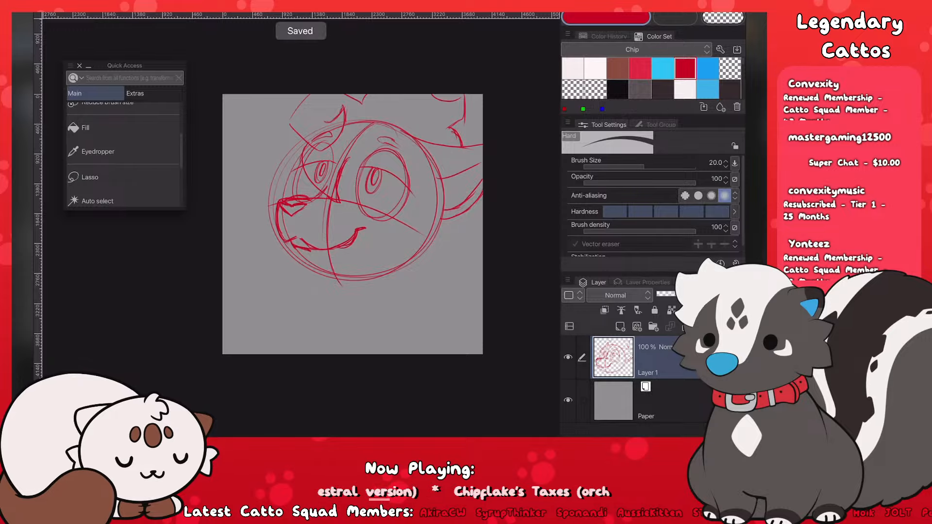
Step: Draw the far contour of the face from the brow down to the nose with the Soft Watercoloury brush
scroll(359, 228, "up", 1)
scroll(366, 231, "down", 1)
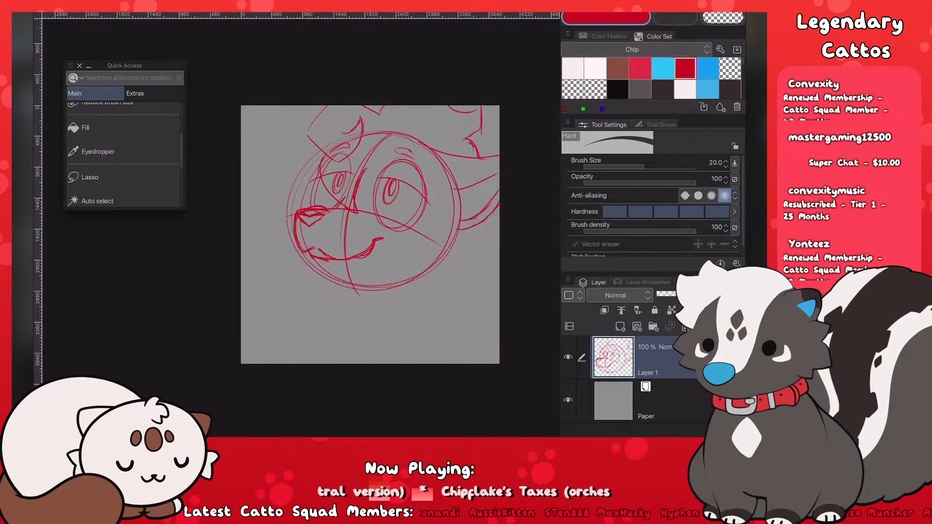
scroll(370, 235, "down", 4)
scroll(370, 235, "up", 5)
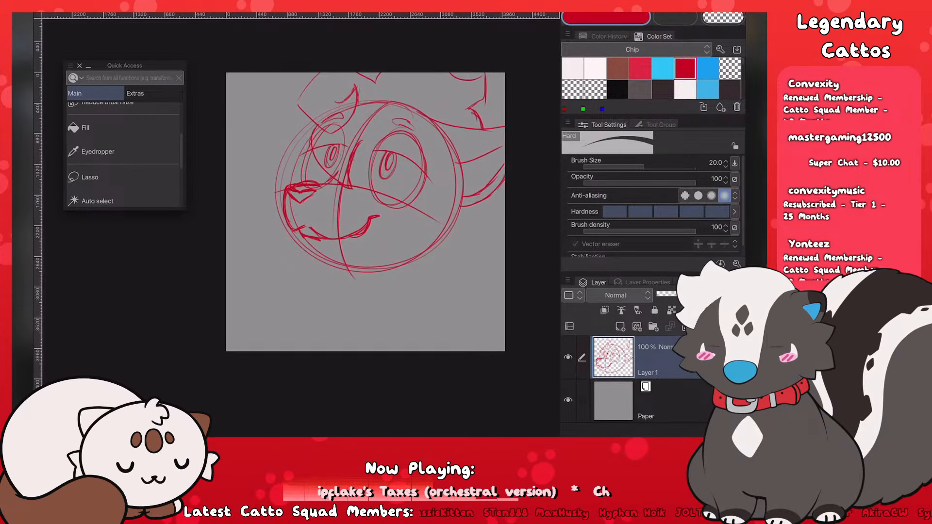
key("b")
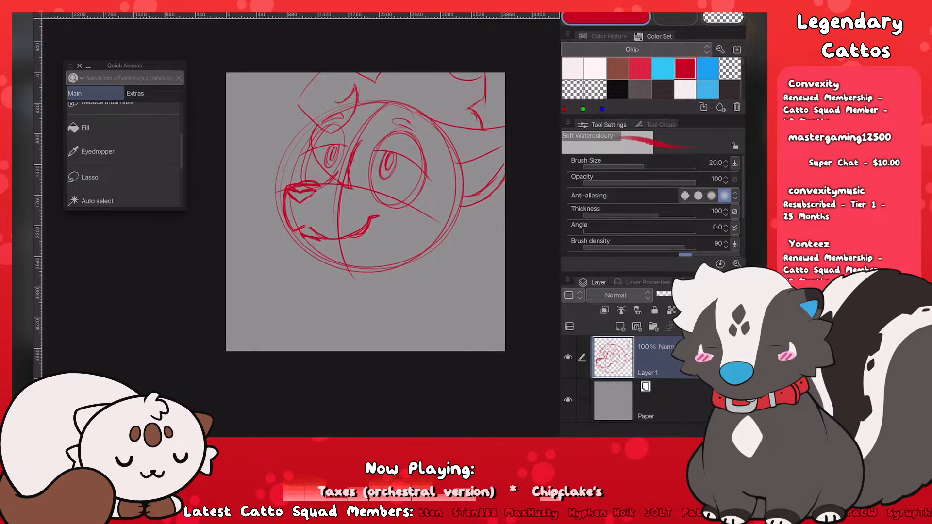
left_click_drag(306, 140, 281, 200)
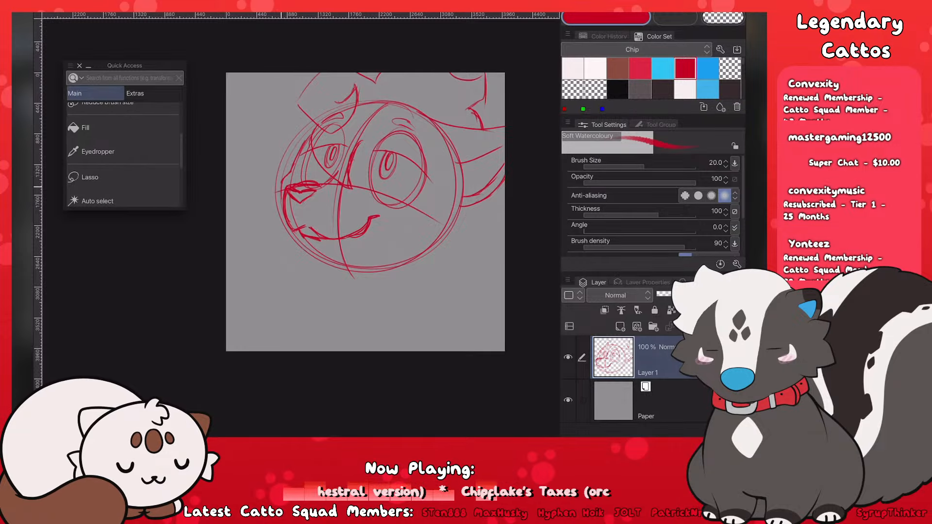
key("ctrl+z")
key("ctrl+z")
key("ctrl+z")
mouse_move(311, 135)
left_mouse_down()
mouse_move(285, 186)
mouse_move(320, 267)
left_mouse_up()
key("ctrl+z")
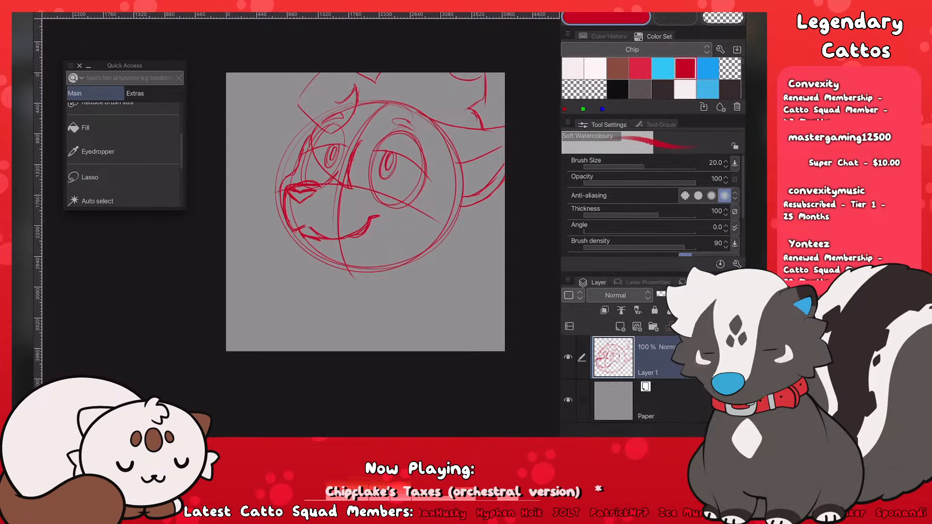
Step: Sketch the jawline below the mouth with layered strokes, reworking the chin and extending it up the near cheek
mouse_move(293, 232)
left_mouse_down()
mouse_move(339, 276)
mouse_move(385, 267)
left_mouse_up()
left_click_drag(341, 273, 385, 269)
key("ctrl+z")
key("ctrl+z")
key("ctrl+z")
mouse_move(316, 264)
left_mouse_down()
mouse_move(354, 277)
mouse_move(407, 265)
left_mouse_up()
left_click_drag(344, 274, 401, 264)
left_click_drag(353, 276, 373, 273)
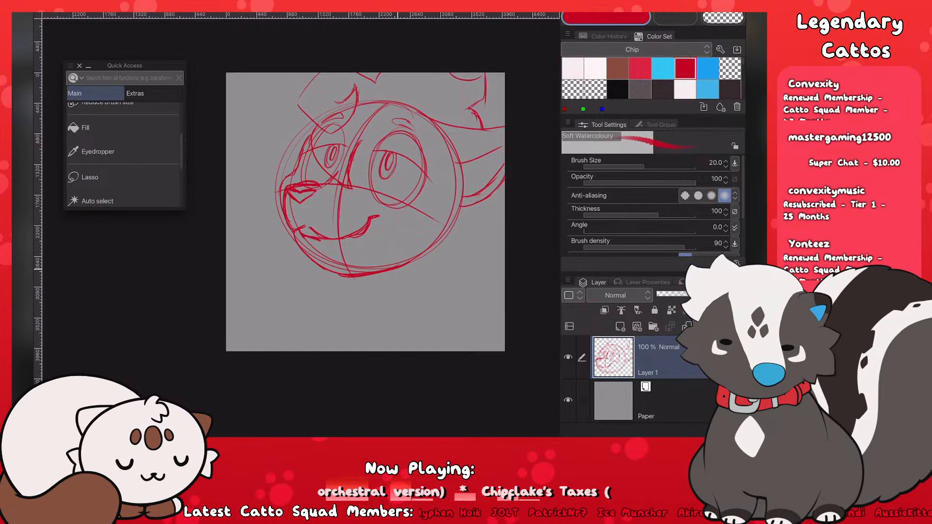
left_click_drag(310, 260, 330, 274)
mouse_move(457, 200)
left_mouse_down()
mouse_move(442, 243)
mouse_move(410, 265)
left_mouse_up()
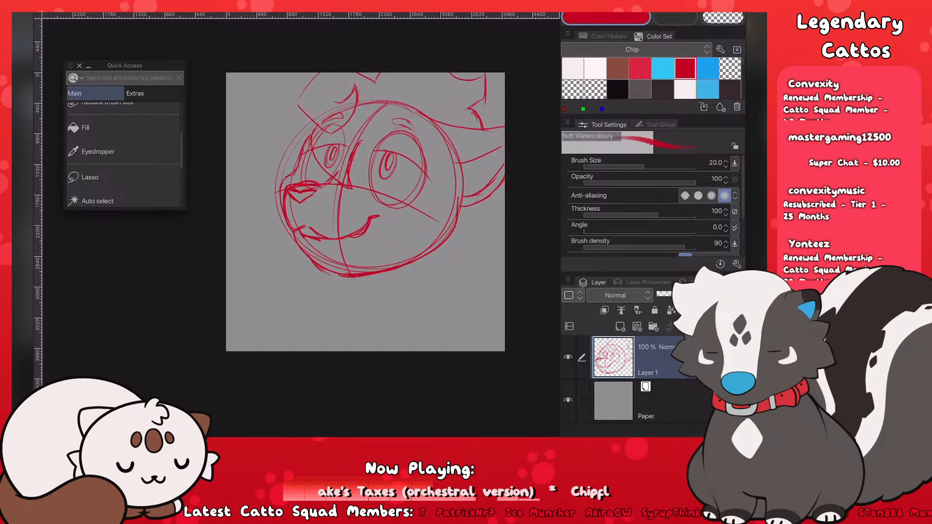
Step: Sketch the far ear rising from the forehead to the canvas's top edge, with an inner ear line
left_click_drag(294, 132, 286, 73)
key("ctrl+z")
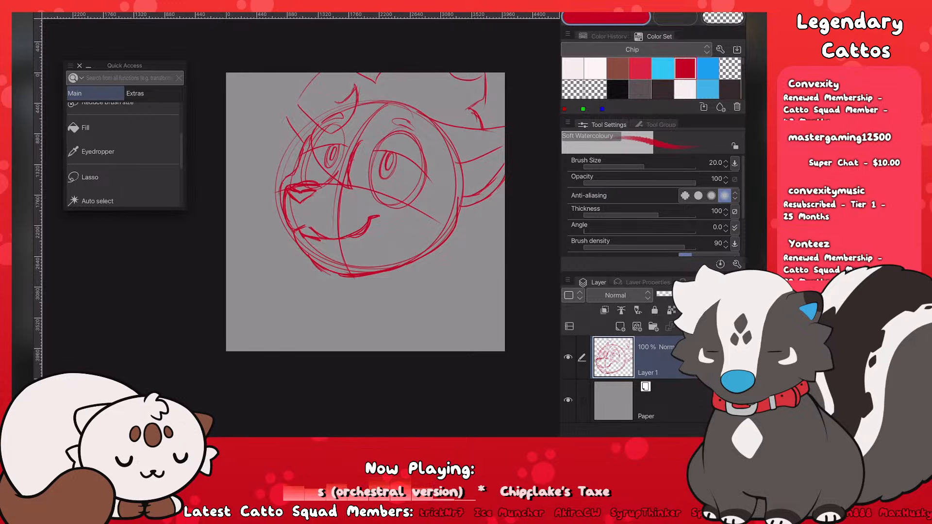
left_click_drag(286, 118, 289, 73)
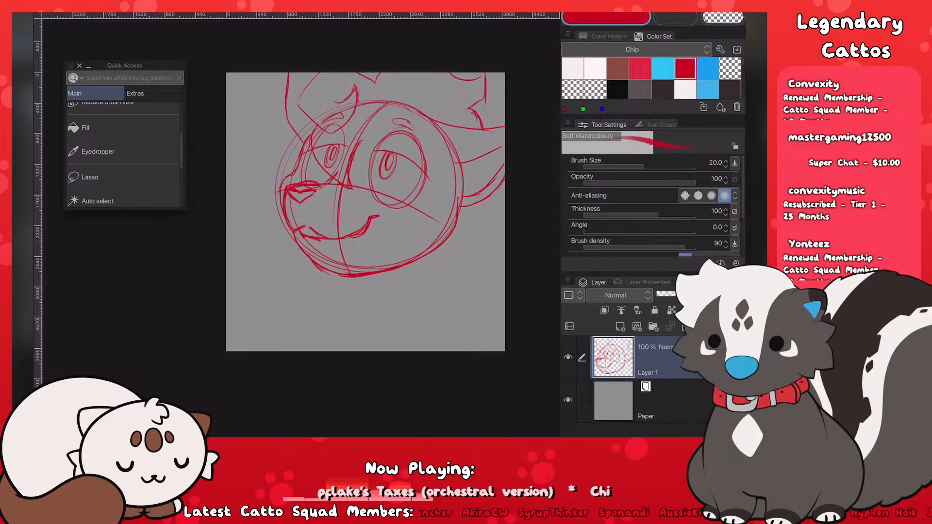
mouse_move(293, 74)
left_mouse_down()
mouse_move(290, 111)
mouse_move(304, 137)
left_mouse_up()
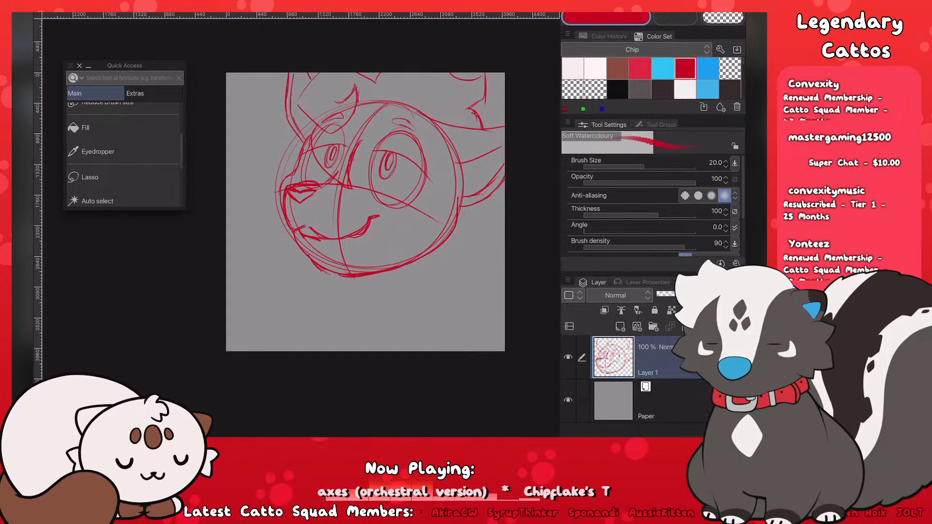
mouse_move(313, 76)
left_mouse_down()
mouse_move(299, 95)
mouse_move(301, 114)
left_mouse_up()
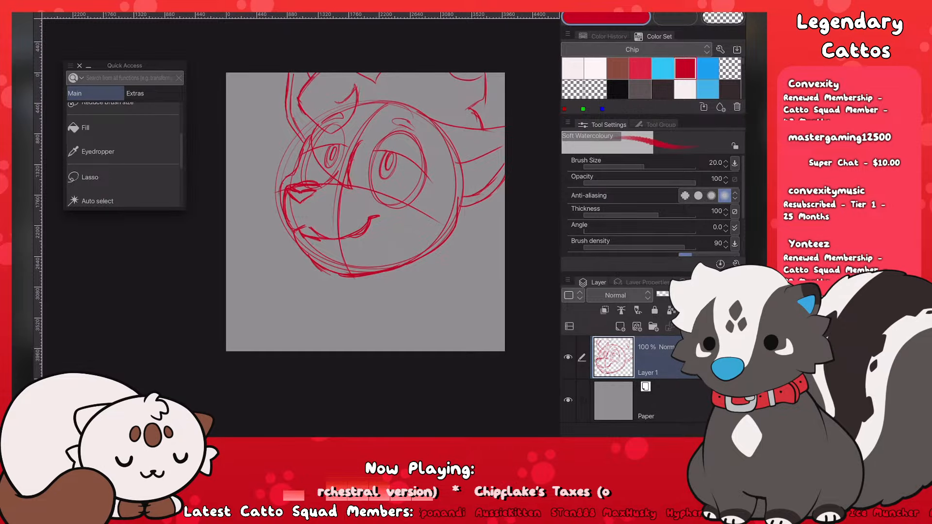
Step: Sketch jagged chest fur from beneath the chin down to the canvas's bottom edge
mouse_move(338, 275)
left_mouse_down()
mouse_move(325, 300)
mouse_move(306, 299)
mouse_move(306, 318)
mouse_move(282, 334)
mouse_move(278, 349)
left_mouse_up()
mouse_move(290, 305)
left_mouse_down()
mouse_move(283, 313)
mouse_move(306, 318)
left_mouse_up()
mouse_move(280, 308)
left_mouse_down()
mouse_move(277, 340)
mouse_move(293, 347)
left_mouse_up()
mouse_move(338, 320)
left_mouse_down()
mouse_move(340, 338)
mouse_move(352, 343)
left_mouse_up()
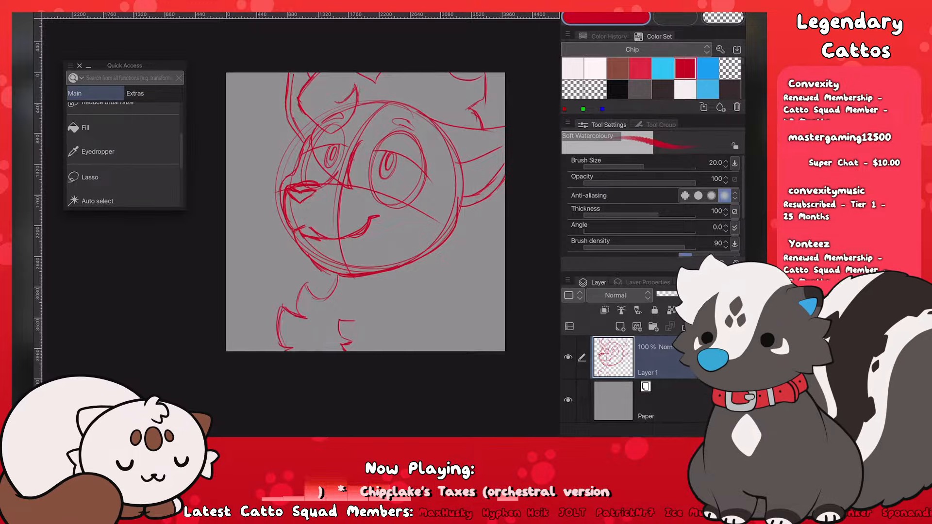
Step: Sketch the near shoulder's curve and the back of the neck running from the cheek to the canvas's bottom edge
mouse_move(402, 297)
left_mouse_down()
mouse_move(436, 309)
mouse_move(377, 349)
left_mouse_up()
left_click_drag(436, 251, 421, 287)
key("ctrl+z")
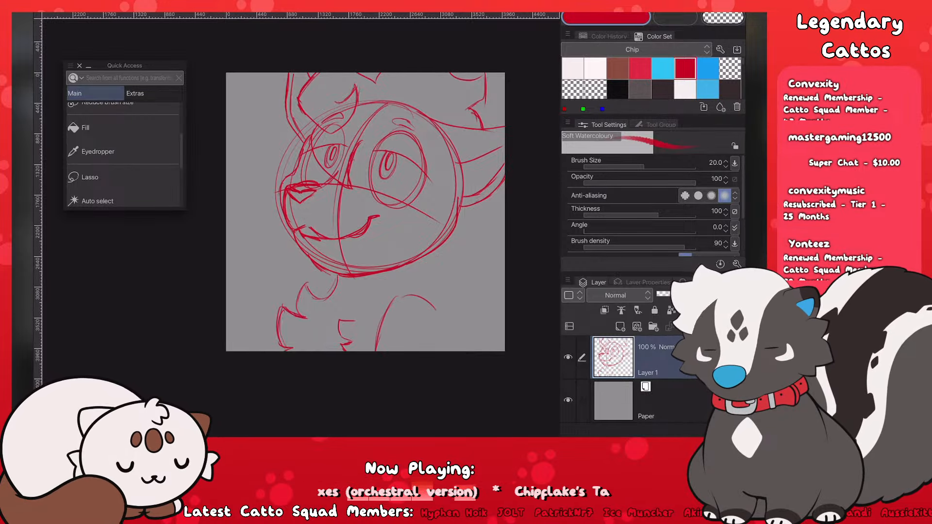
mouse_move(437, 250)
left_mouse_down()
mouse_move(421, 281)
mouse_move(473, 352)
left_mouse_up()
mouse_move(447, 318)
left_mouse_down()
mouse_move(474, 351)
mouse_move(436, 351)
mouse_move(471, 351)
left_mouse_up()
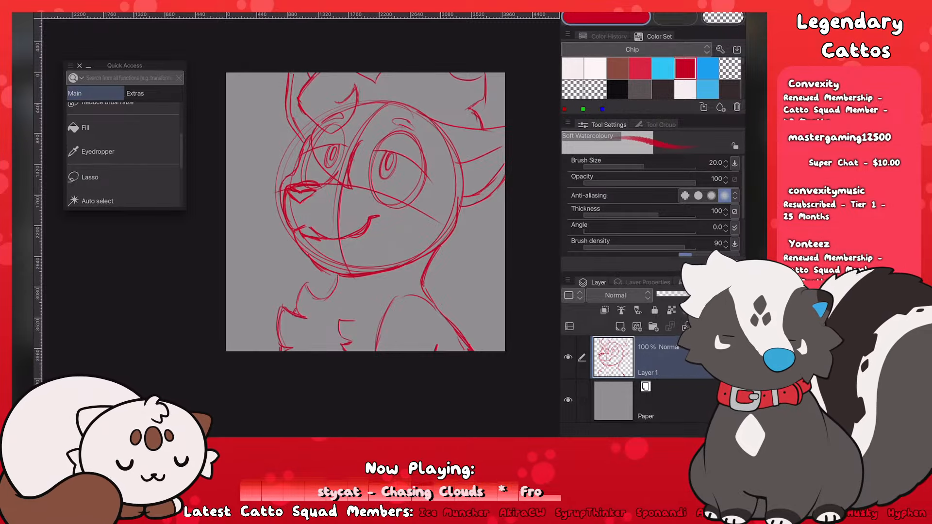
Step: Move the whole sketch layer left and slightly down on the canvas
scroll(315, 273, "down", 3)
scroll(340, 242, "up", 1)
scroll(390, 198, "up", 1)
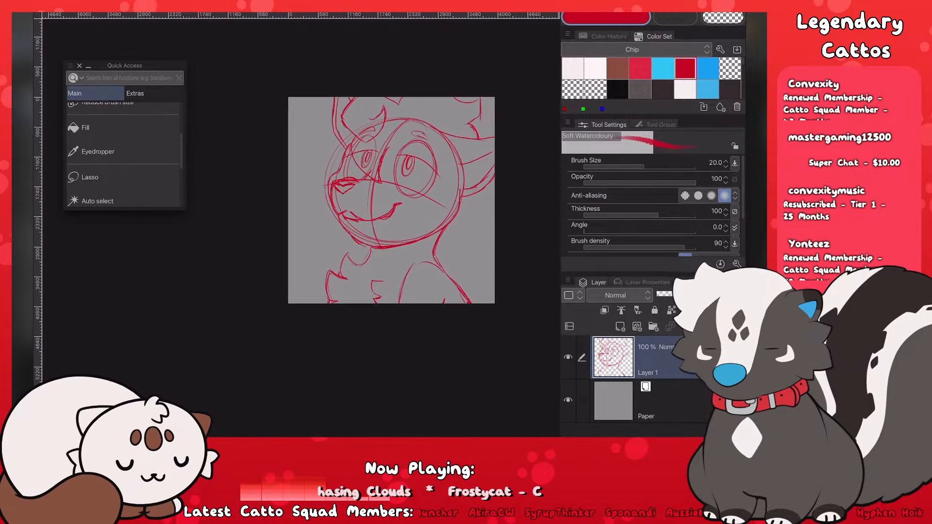
key("k")
left_click_drag(390, 199, 373, 204)
scroll(274, 259, "down", 4)
scroll(289, 247, "up", 5)
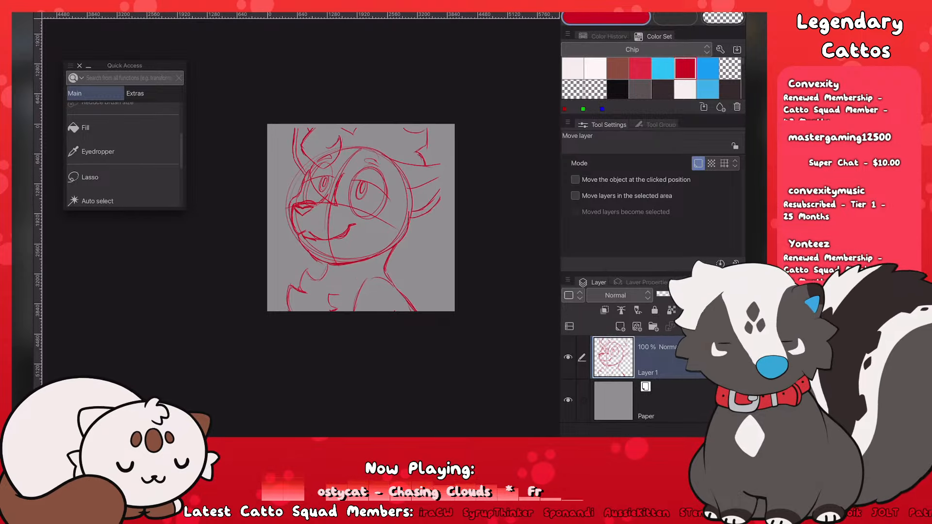
Step: Scale the whole sketch to 120% with its aspect ratio kept, reposition it on the canvas and apply the transformation
key("ctrl+t")
left_click_drag(656, 272, 656, 334)
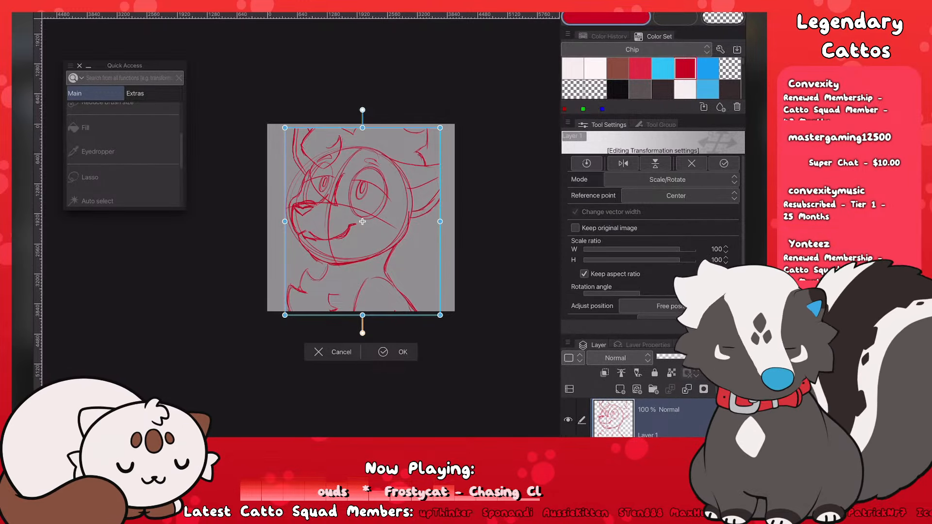
left_click_drag(440, 128, 471, 91)
left_click_drag(439, 191, 427, 217)
left_click_drag(435, 259, 445, 261)
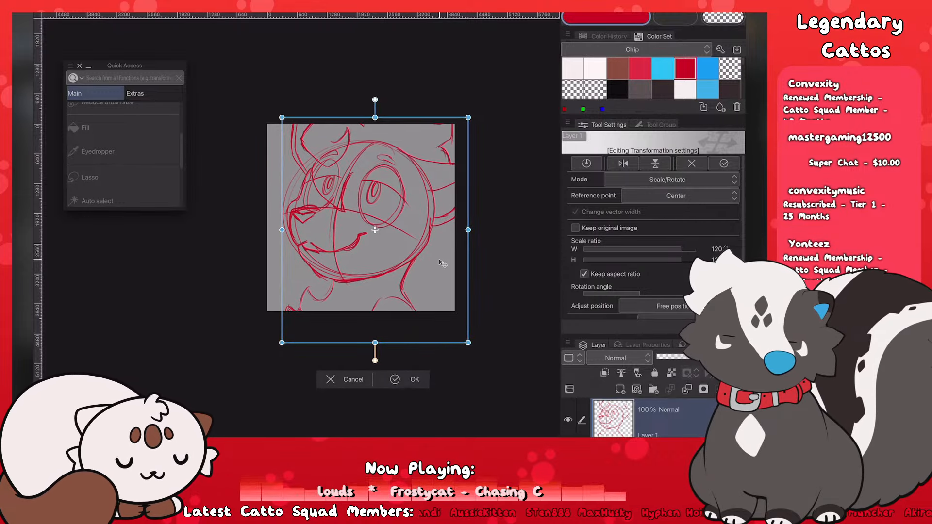
left_click(394, 379)
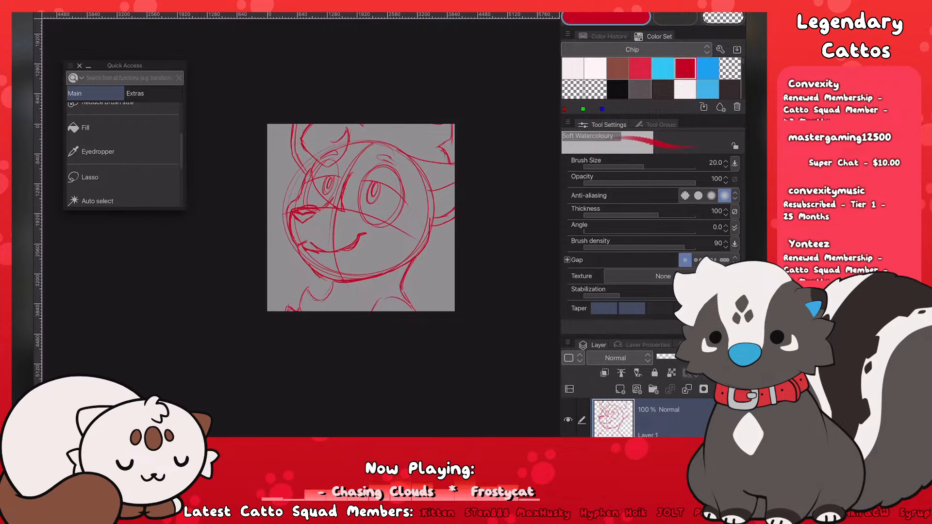
Step: Sketch the curve of the back behind the neck and a smaller inner arc at the canvas's lower-right corner
scroll(361, 218, "up", 3)
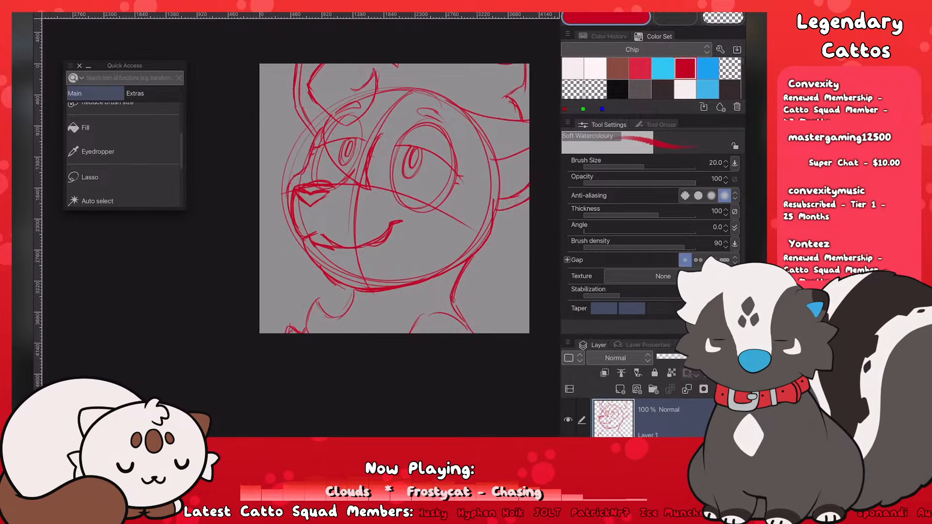
scroll(395, 199, "down", 1)
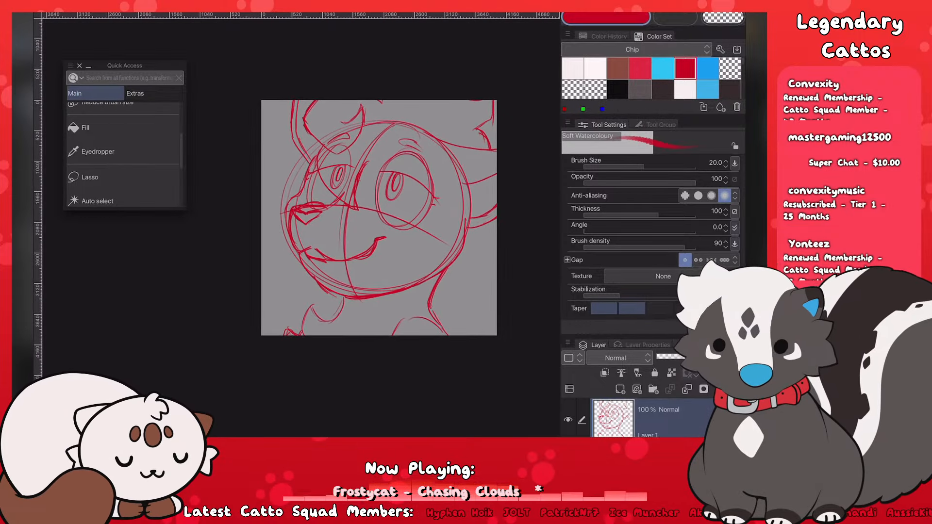
mouse_move(455, 336)
left_mouse_down()
mouse_move(462, 291)
mouse_move(487, 274)
left_mouse_up()
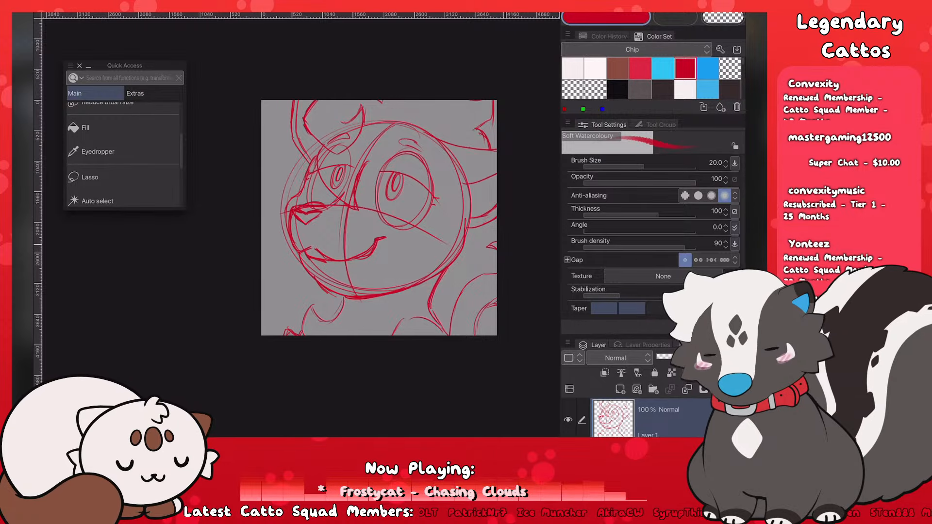
scroll(379, 218, "down", 3)
scroll(378, 217, "up", 5)
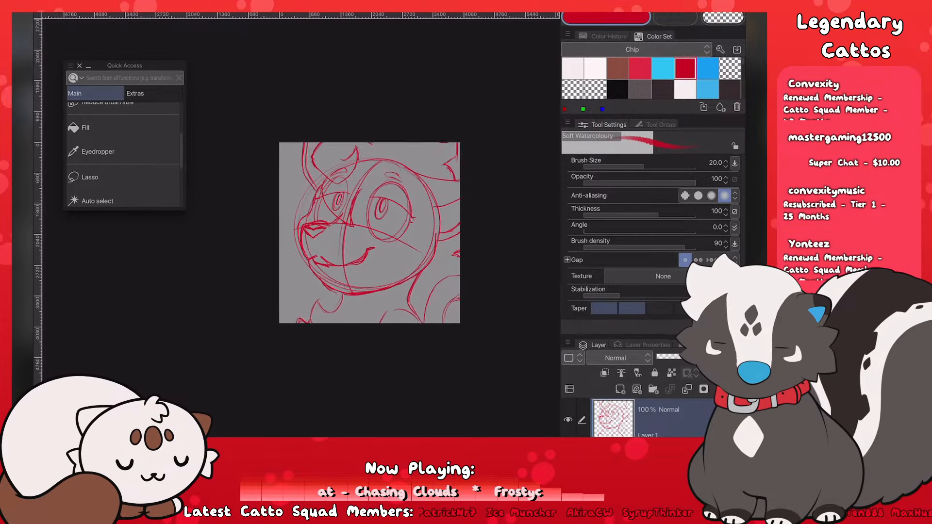
Step: Reshape the chin and lower jaw outline using Liquify with the brush size enlarged to 450
scroll(125, 160, "down", 3)
left_click(97, 168)
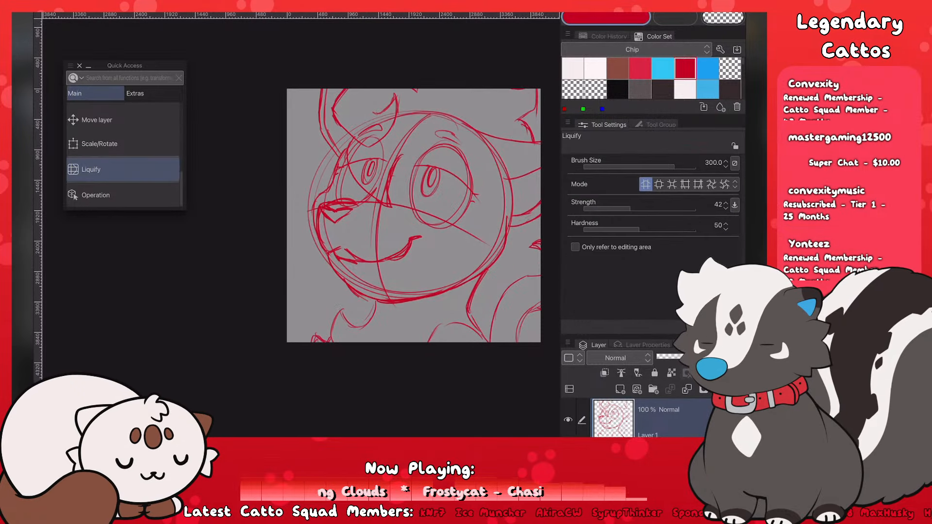
scroll(125, 160, "up", 5)
key("bracketright")
key("bracketright")
key("bracketright")
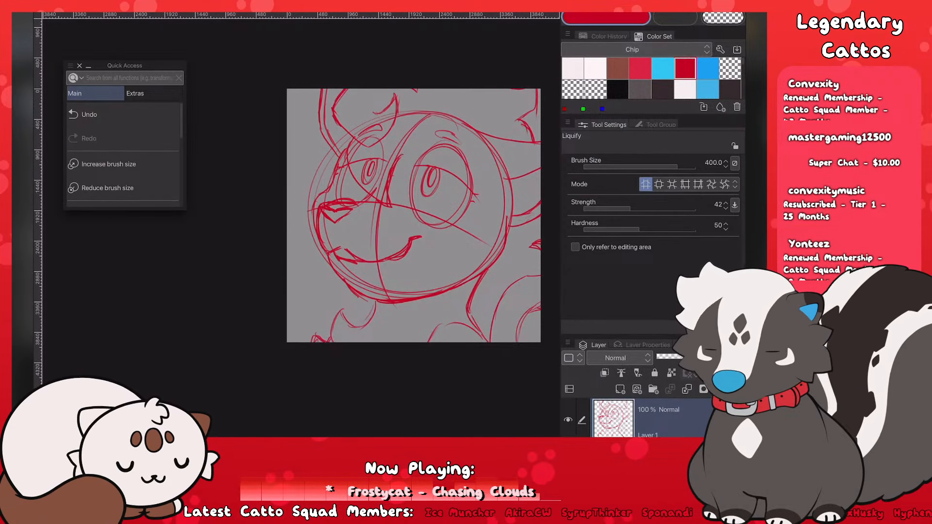
left_click_drag(360, 301, 402, 298)
scroll(414, 216, "down", 3)
scroll(379, 272, "up", 3)
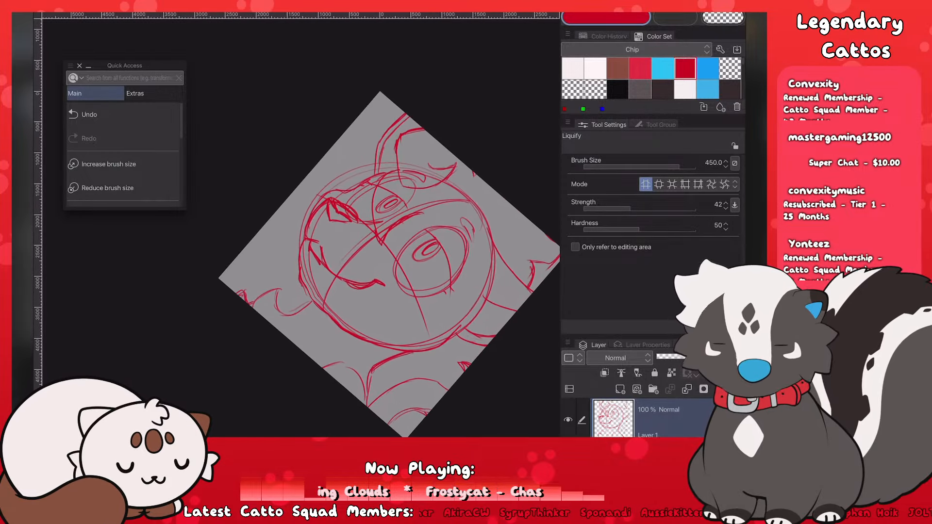
Step: Redraw the chin and lower jaw line beneath the mouth with the Soft Watercoloury brush at size 20
key("b")
scroll(369, 271, "up", 2)
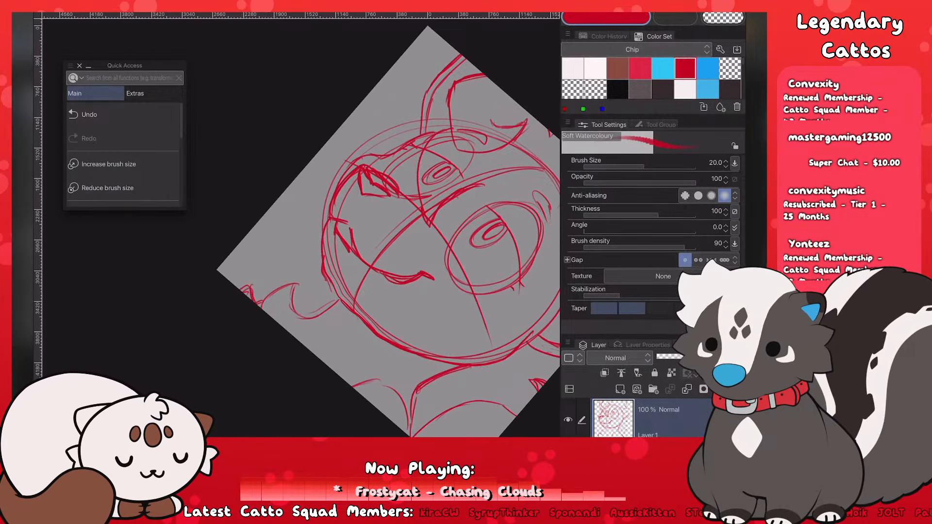
left_click_drag(323, 241, 327, 268)
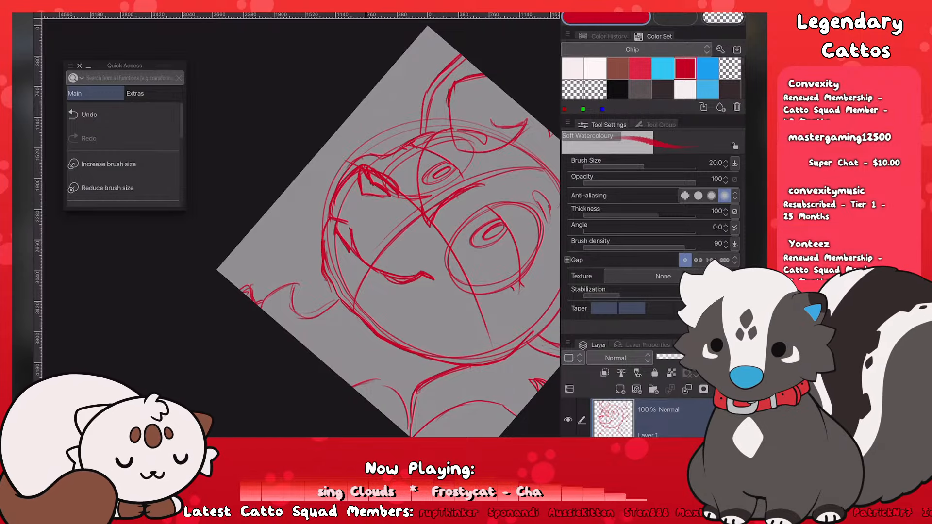
left_click_drag(325, 261, 353, 310)
scroll(301, 264, "down", 8)
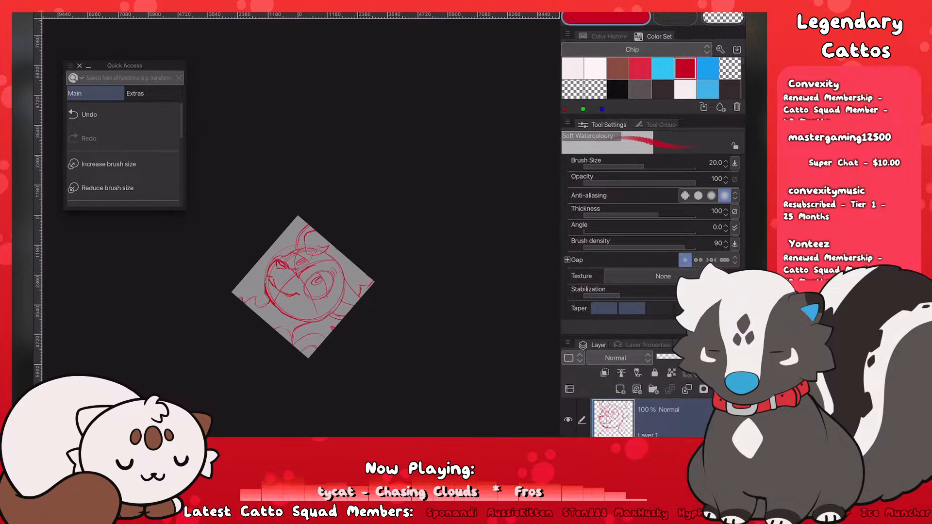
scroll(294, 264, "up", 6)
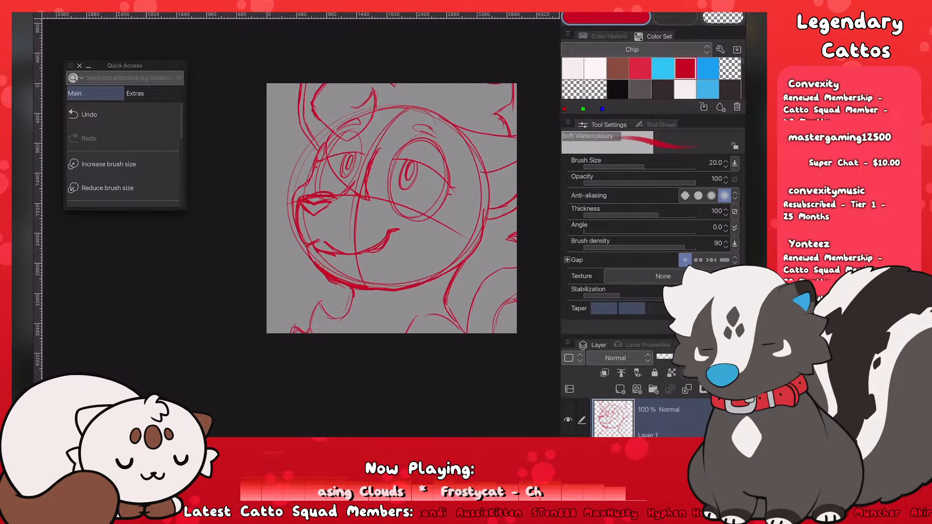
Step: Erase the lower edge of the head circle between the chin and the back of the neck with the eraser at size 80
key("e")
mouse_move(411, 291)
left_mouse_down()
mouse_move(394, 295)
mouse_move(458, 259)
left_mouse_up()
left_click(109, 164)
left_click(109, 165)
left_click(109, 164)
left_click(109, 164)
left_click(109, 164)
scroll(259, 294, "down", 4)
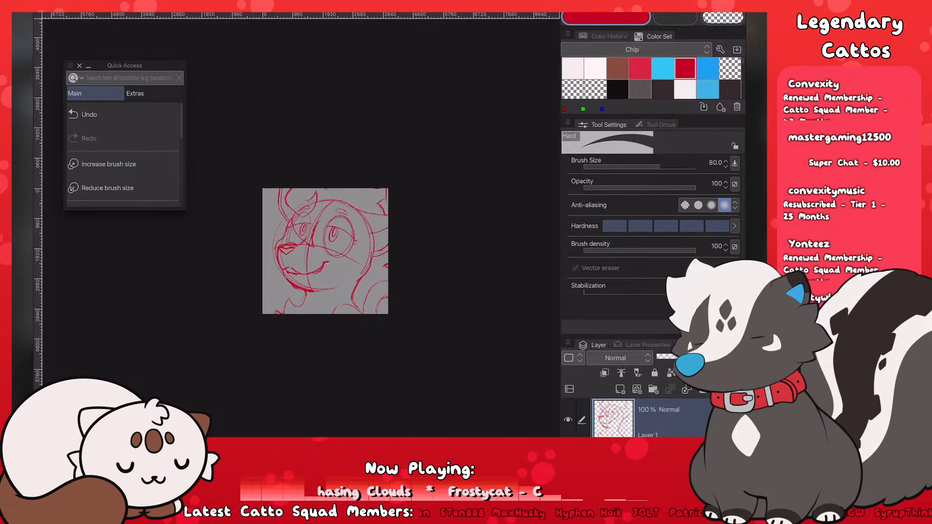
scroll(259, 294, "down", 2)
scroll(259, 295, "up", 5)
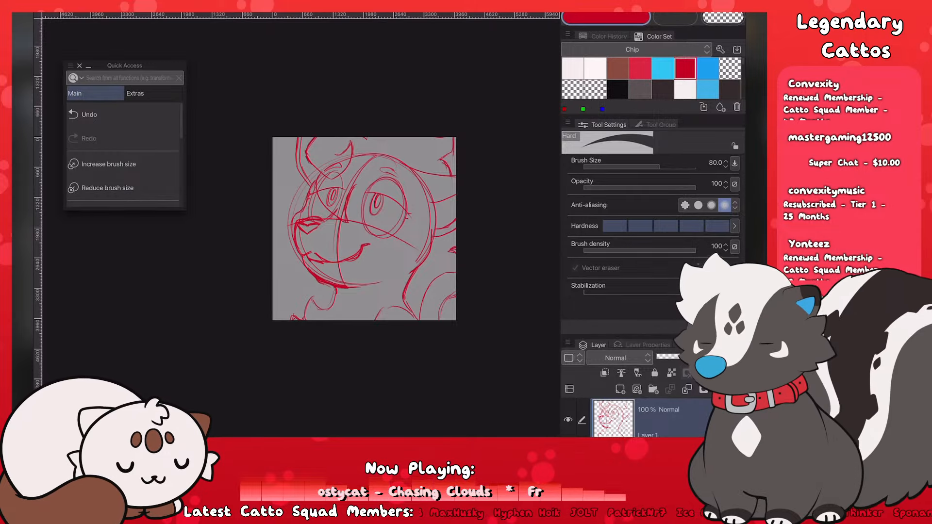
scroll(259, 295, "down", 2)
scroll(258, 295, "up", 3)
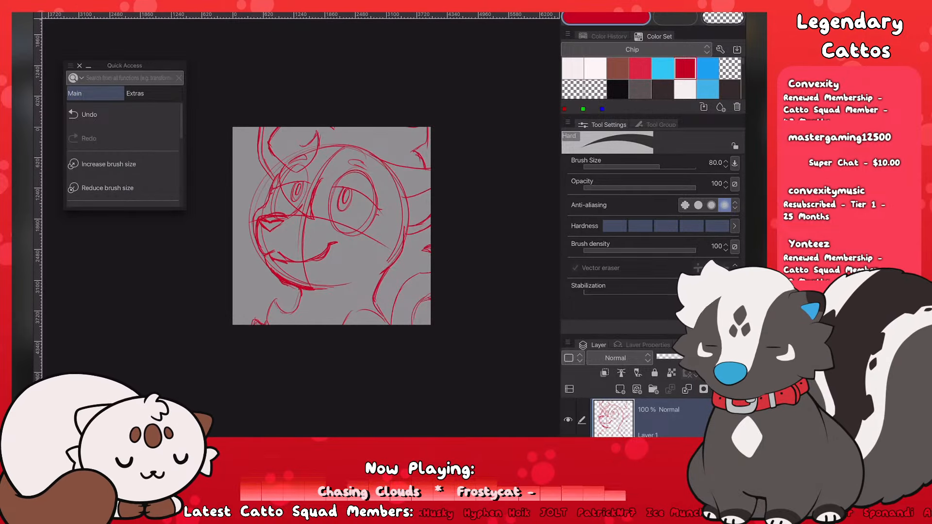
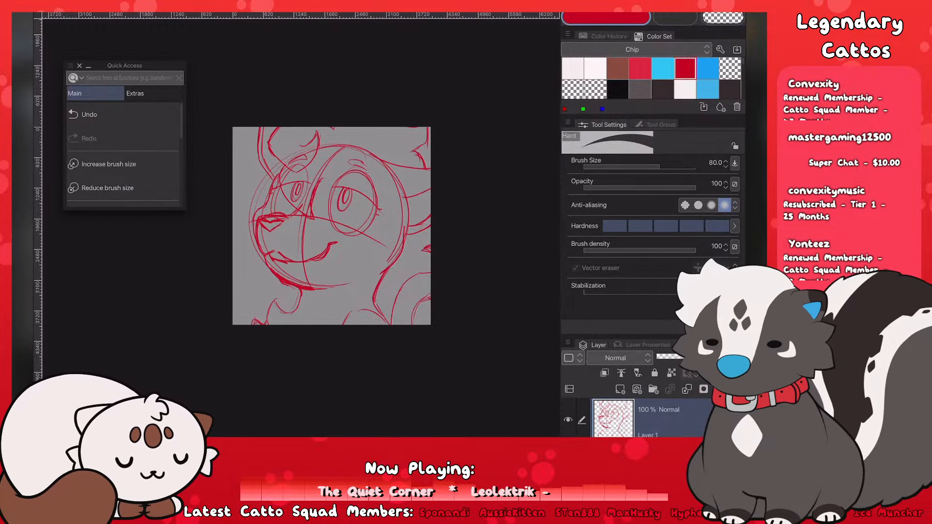
Step: Sketch a pointed cheek fur tuft beside the mouth, with its front edge curving down toward the chest
scroll(340, 223, "up", 3)
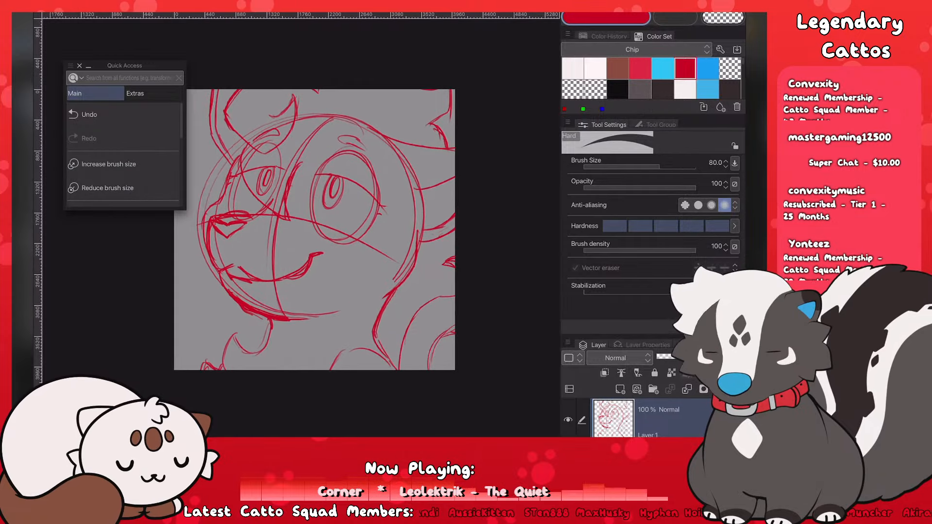
scroll(340, 224, "down", 1)
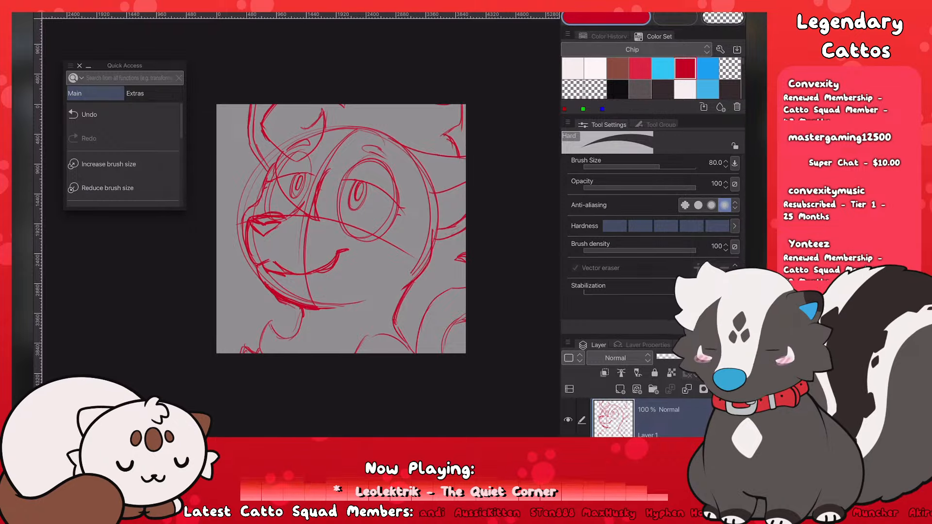
scroll(341, 229, "up", 1)
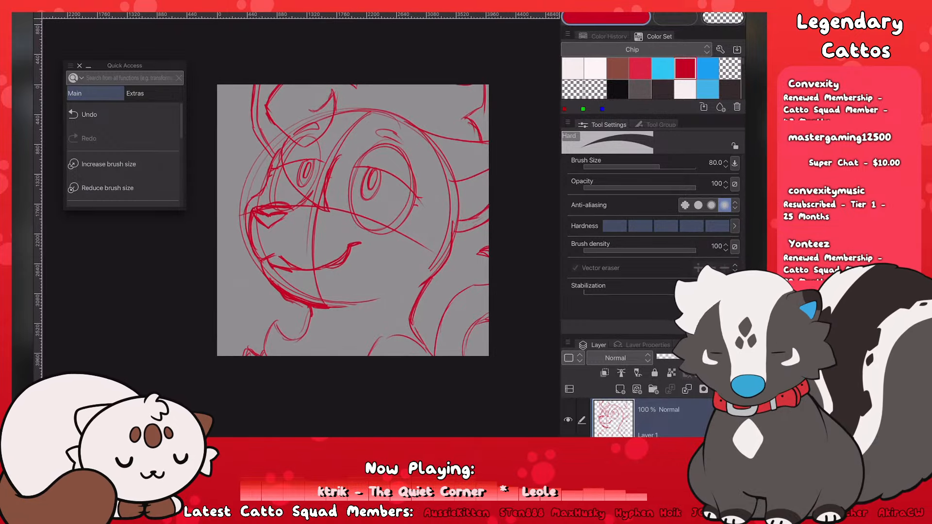
mouse_move(352, 222)
left_mouse_down()
mouse_move(366, 183)
mouse_move(339, 168)
mouse_move(345, 154)
left_mouse_up()
key("b")
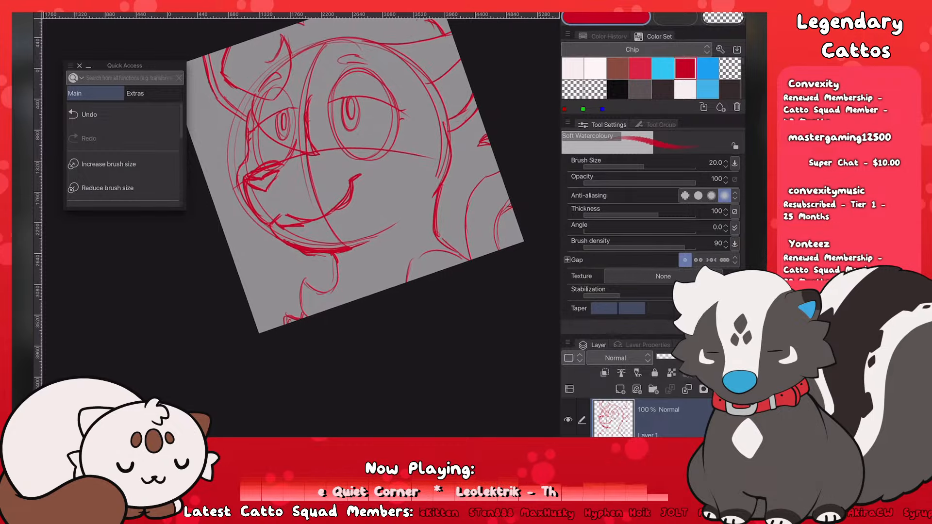
mouse_move(445, 139)
left_mouse_down()
mouse_move(439, 161)
mouse_move(416, 171)
mouse_move(384, 211)
mouse_move(377, 252)
mouse_move(387, 270)
left_mouse_up()
key("ctrl+z")
key("ctrl+z")
mouse_move(404, 187)
left_mouse_down()
mouse_move(375, 219)
mouse_move(387, 275)
left_mouse_up()
mouse_move(374, 219)
left_mouse_down()
mouse_move(391, 279)
mouse_move(411, 242)
left_mouse_up()
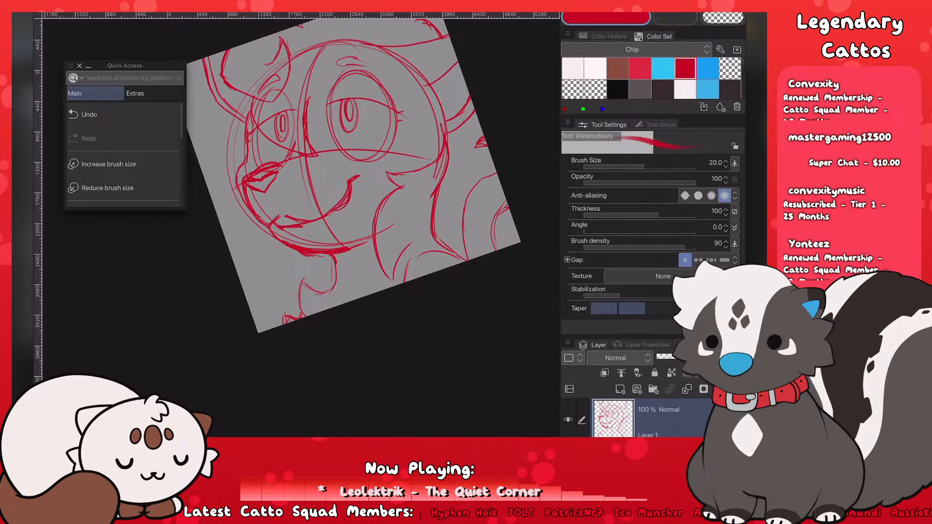
key("ctrl+z")
Step: Sketch the jagged lower and rear edges of the near cheek fur over the neck, and erase the stray strokes inside it
mouse_move(393, 280)
left_mouse_down()
mouse_move(403, 251)
mouse_move(437, 239)
mouse_move(430, 249)
mouse_move(473, 214)
mouse_move(461, 186)
left_mouse_up()
left_click_drag(471, 218, 468, 189)
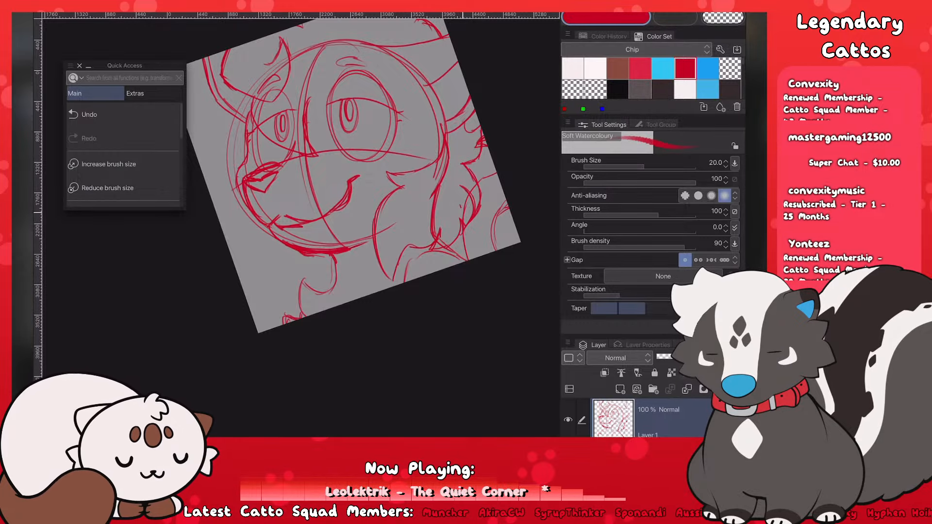
key("e")
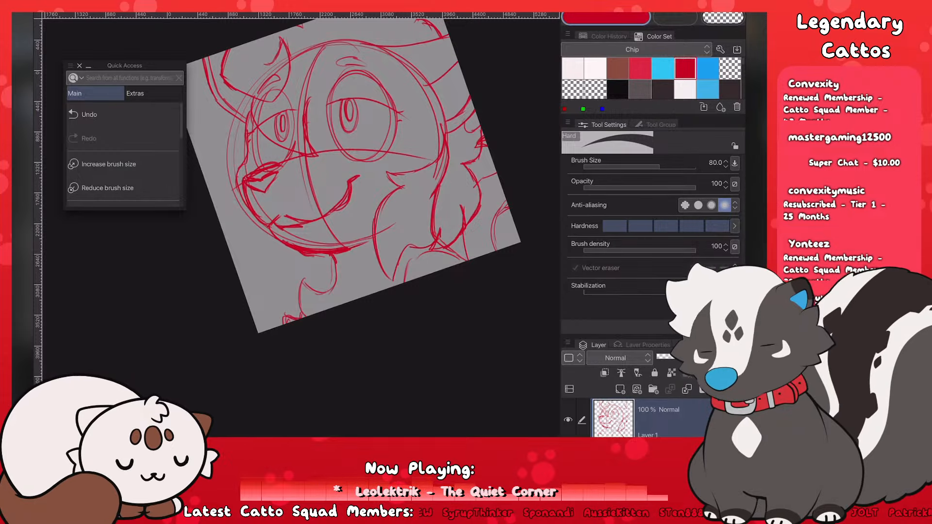
scroll(222, 215, "down", 3)
scroll(222, 215, "down", 2)
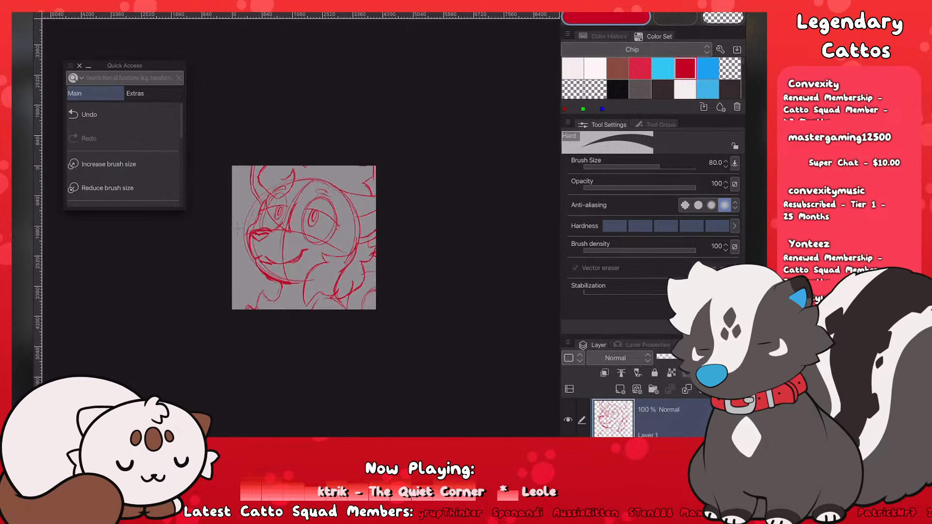
Step: Sketch jagged fur tufts on the far side of the face, from beside the nose down to beneath the chin
scroll(222, 215, "up", 2)
key("b")
scroll(347, 231, "up", 2)
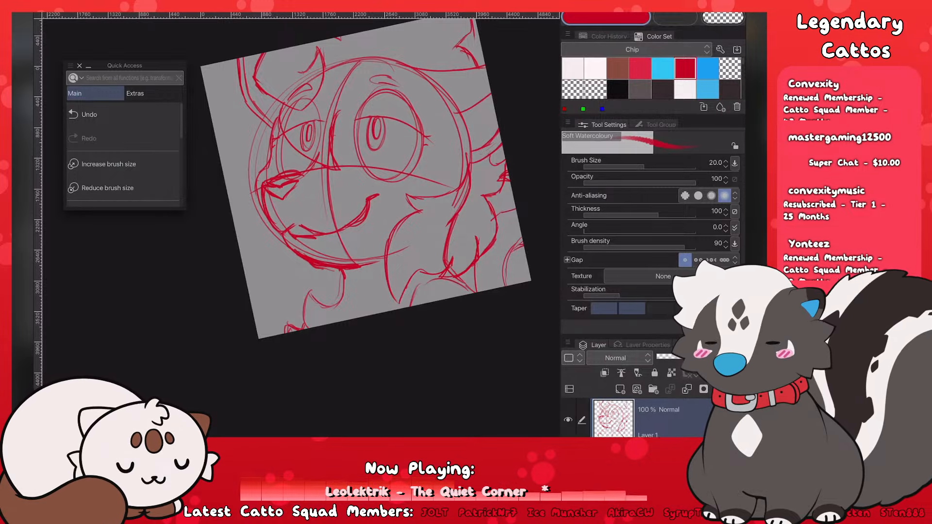
mouse_move(255, 194)
left_mouse_down()
mouse_move(235, 198)
mouse_move(246, 217)
left_mouse_up()
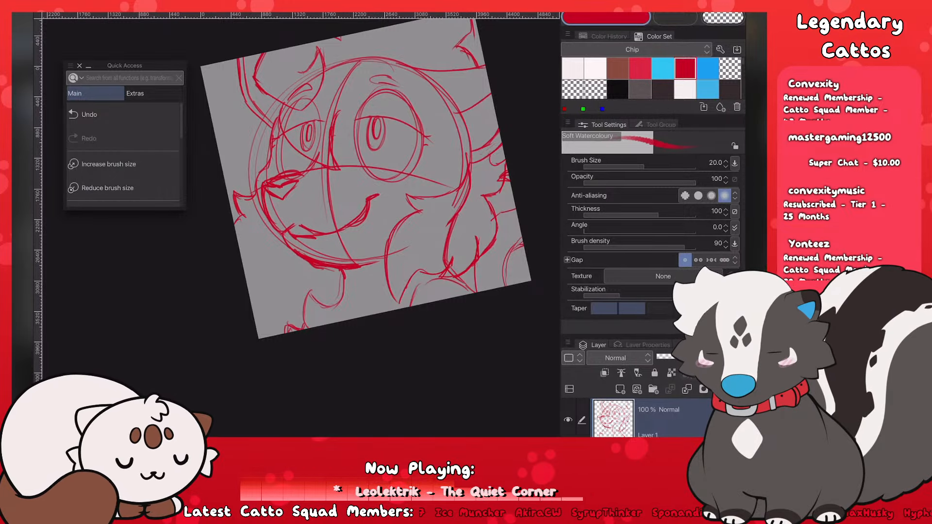
mouse_move(259, 256)
left_mouse_down()
mouse_move(247, 287)
mouse_move(255, 278)
mouse_move(265, 289)
left_mouse_up()
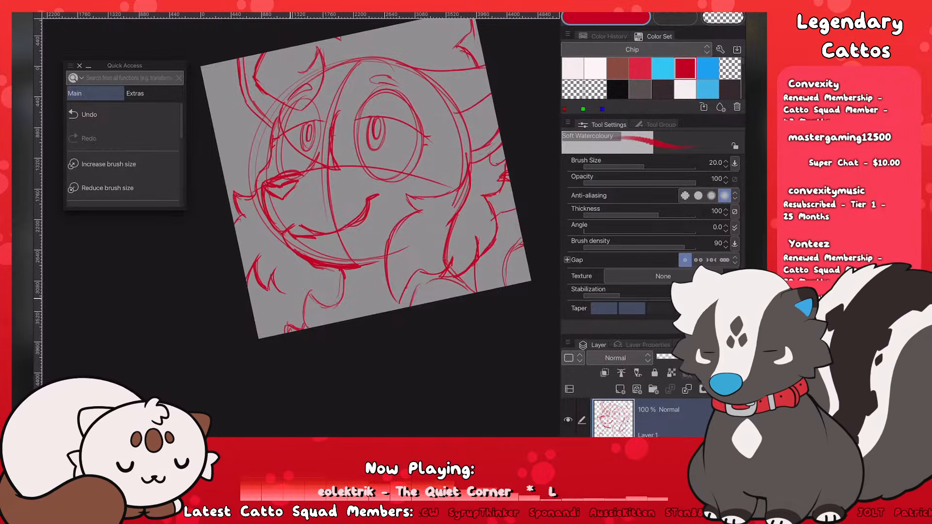
key("ctrl+z")
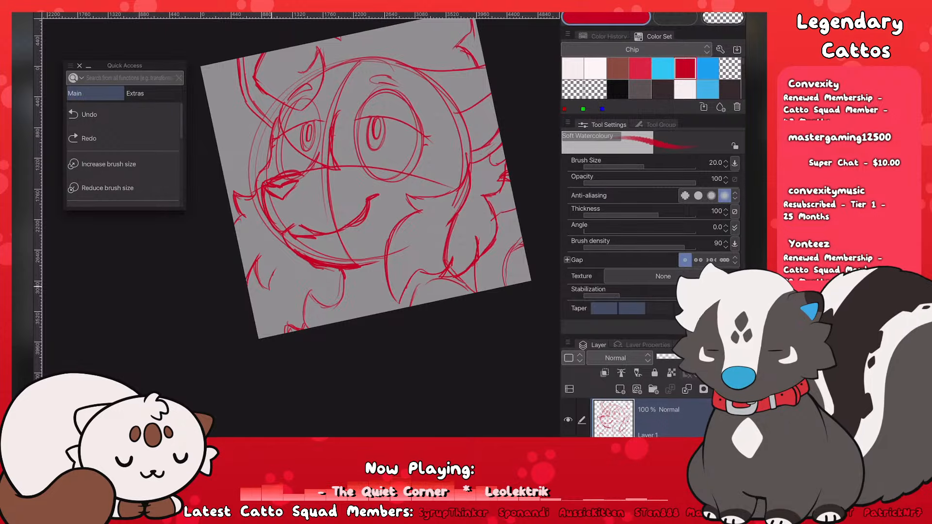
key("ctrl+y")
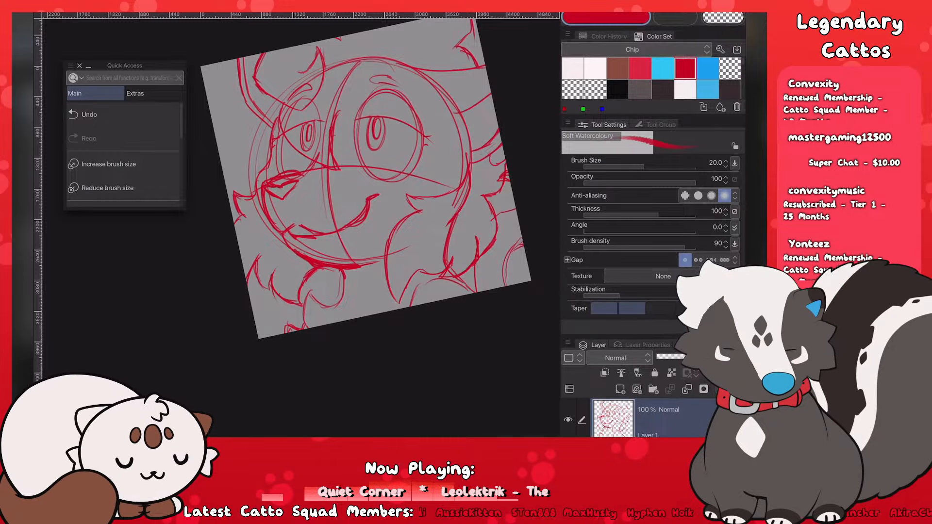
scroll(366, 194, "down", 6)
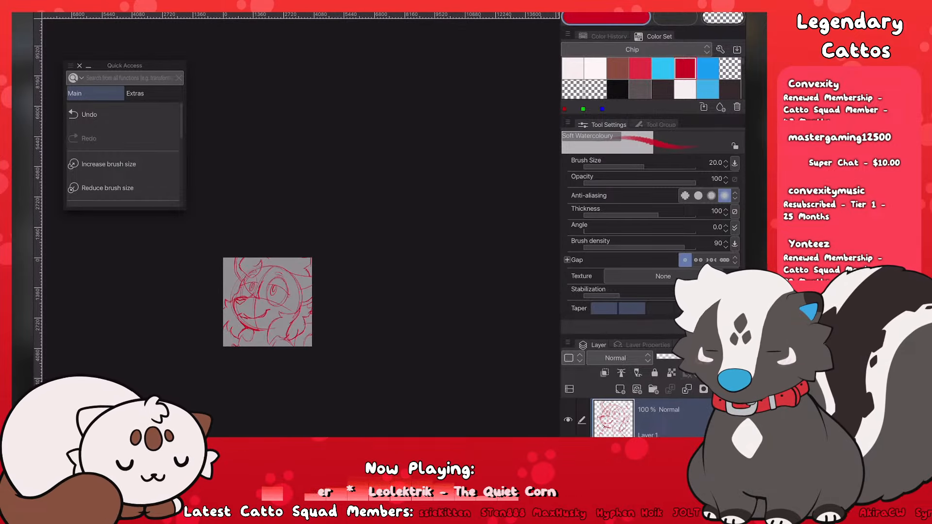
scroll(352, 216, "up", 4)
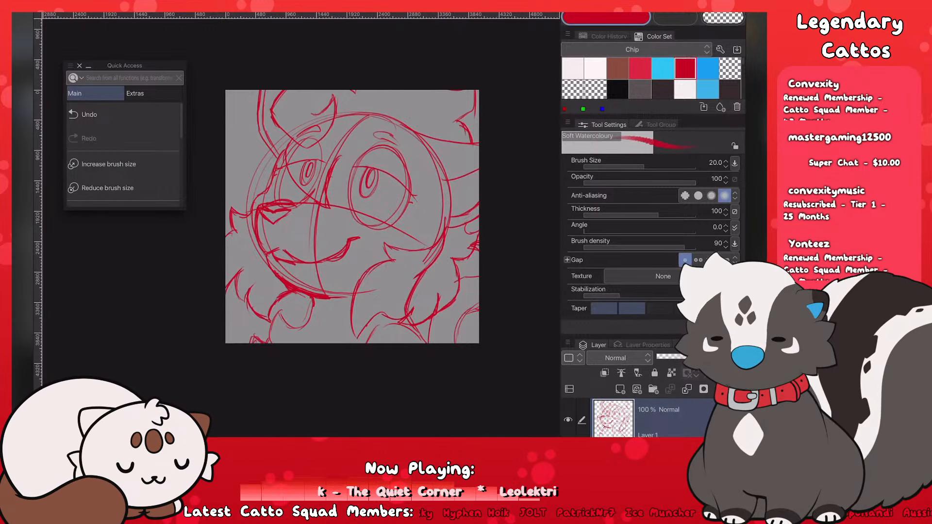
Step: Lasso the far-side fur, shift it slightly toward the face, and extend its strokes to the canvas's left edge
scroll(123, 155, "down", 3)
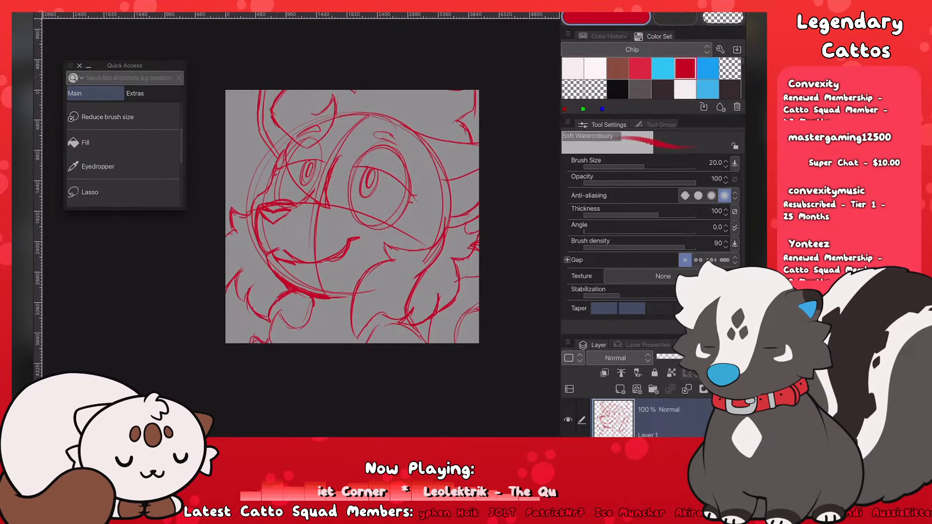
left_click(122, 192)
mouse_move(294, 292)
left_mouse_down()
mouse_move(255, 242)
mouse_move(254, 213)
mouse_move(193, 263)
mouse_move(237, 340)
mouse_move(293, 298)
left_mouse_up()
key("ctrl+t")
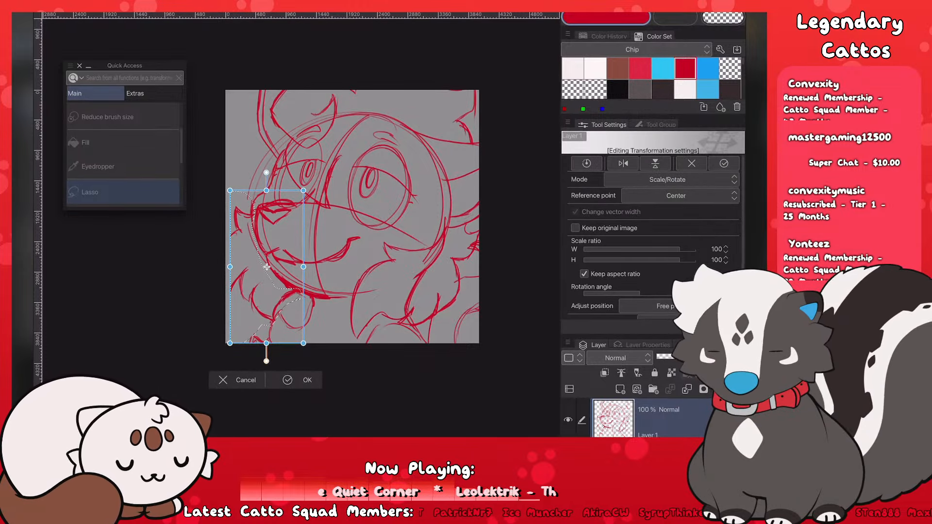
key("Escape")
key("b")
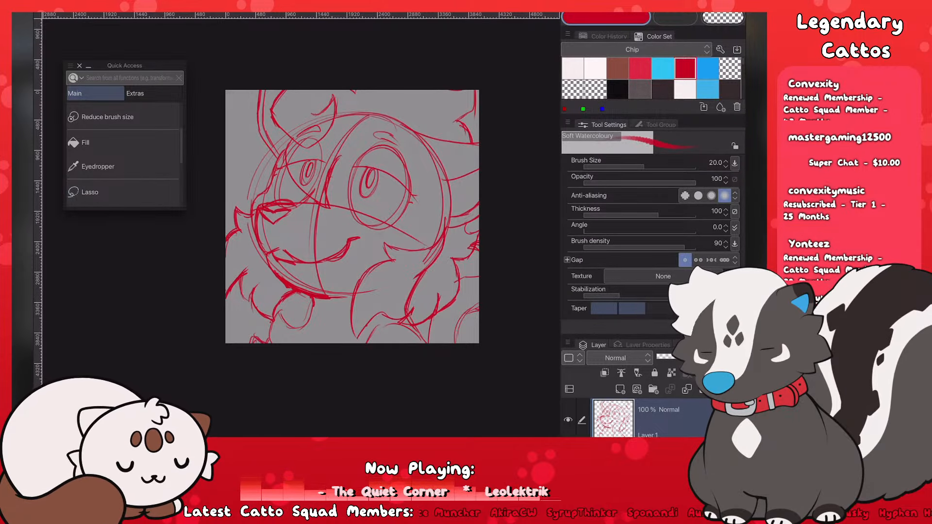
scroll(218, 316, "down", 3)
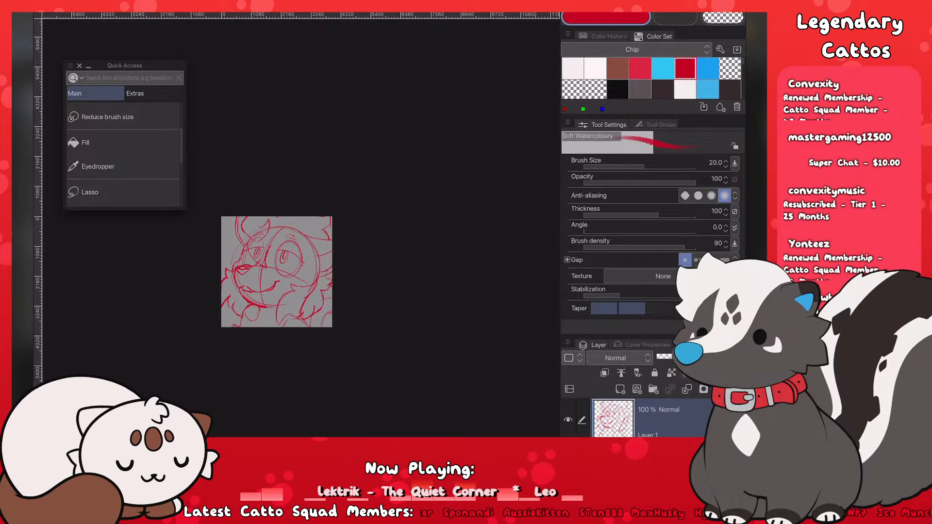
scroll(258, 324, "up", 5)
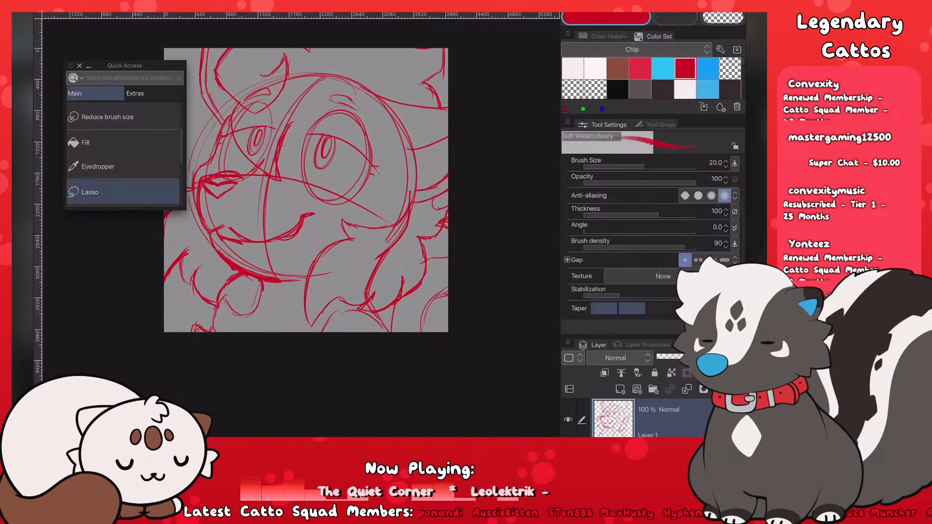
Step: Lasso the outermost piece of the far-side fur, nudge it slightly up toward the face, and rework its strokes at the canvas edge
left_click(90, 192)
left_click_drag(112, 65, 96, 57)
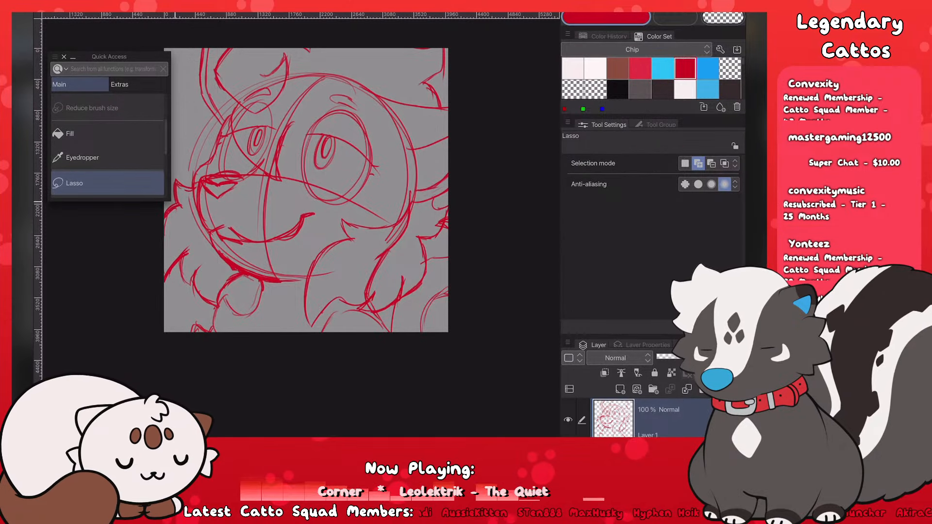
mouse_move(200, 212)
left_mouse_down()
mouse_move(183, 258)
mouse_move(150, 239)
mouse_move(151, 204)
left_mouse_up()
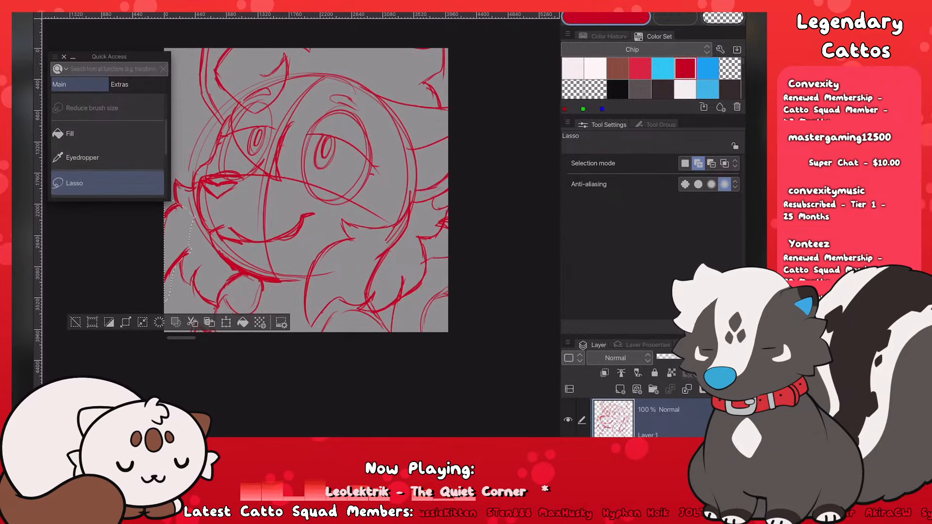
left_click(226, 323)
left_click_drag(180, 253, 184, 248)
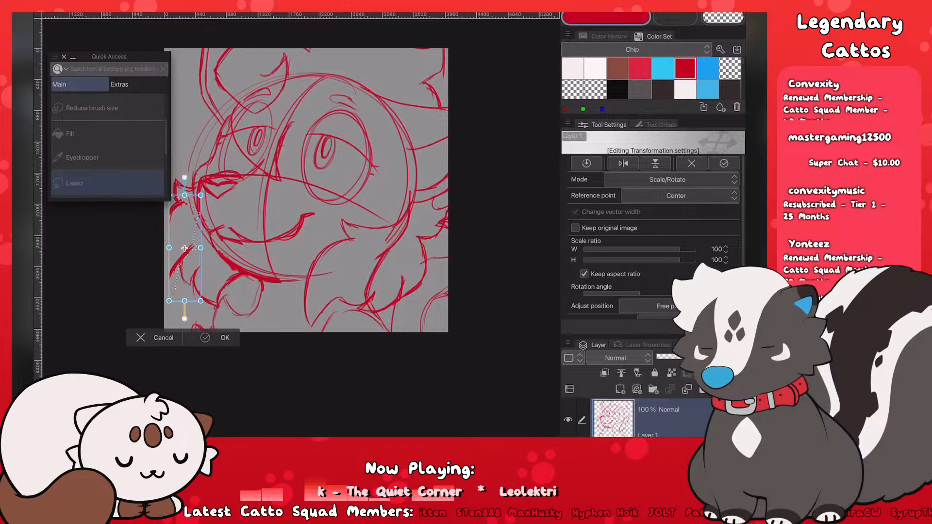
key("Return")
key("b")
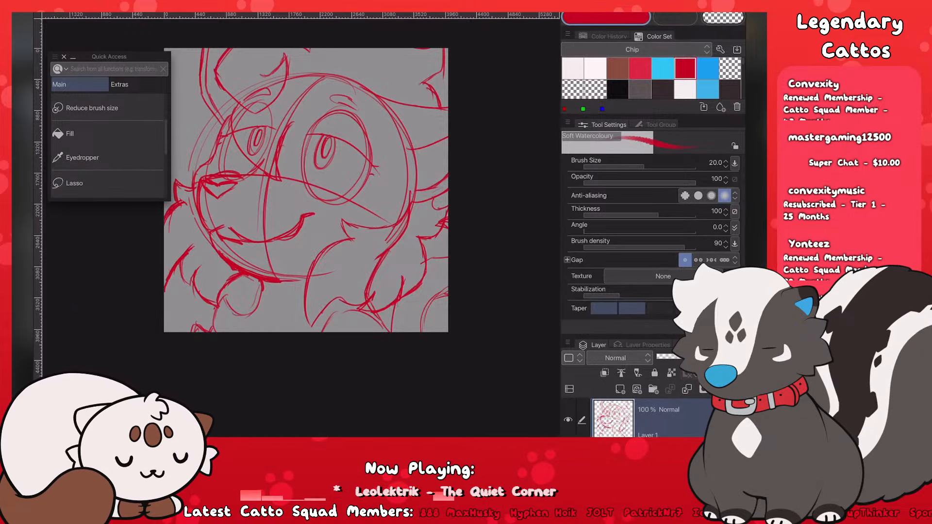
key("e")
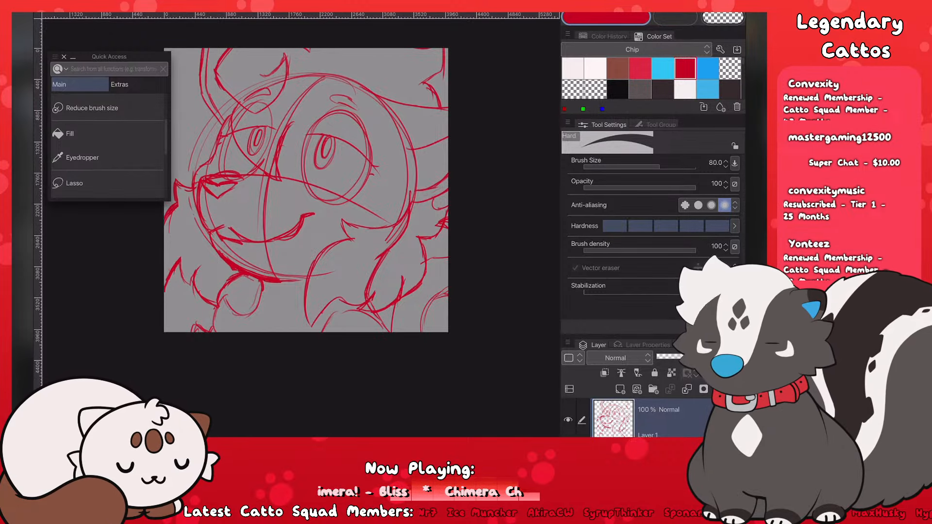
Step: Sketch a small fur tuft on the chest beneath the chin, just above the canvas's lower edge
scroll(450, 249, "down", 5)
scroll(392, 238, "down", 3)
scroll(437, 249, "up", 4)
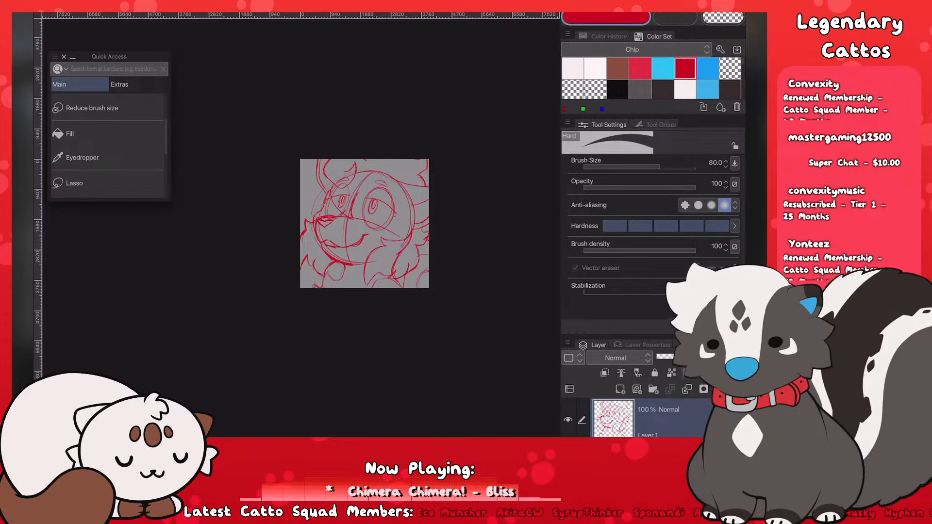
scroll(414, 218, "up", 1)
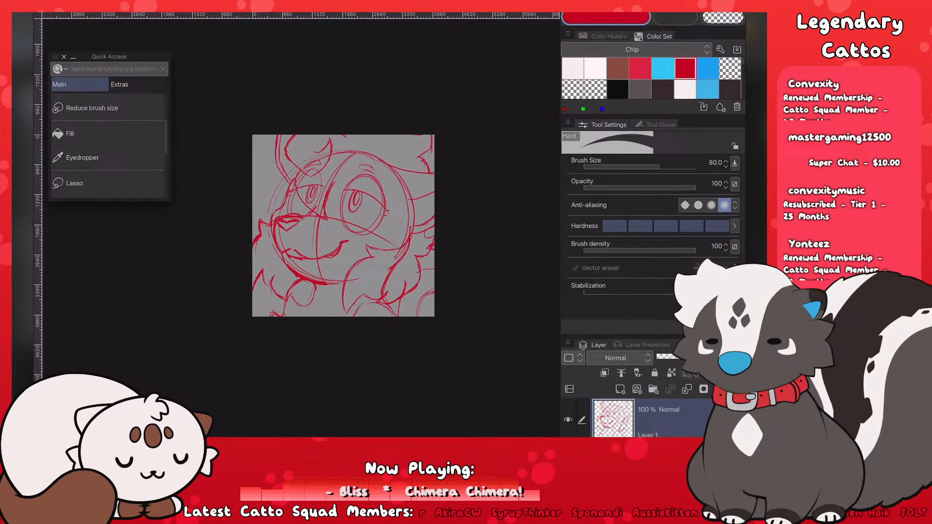
scroll(390, 272, "up", 1)
scroll(343, 226, "up", 3)
key("b")
scroll(382, 160, "up", 1)
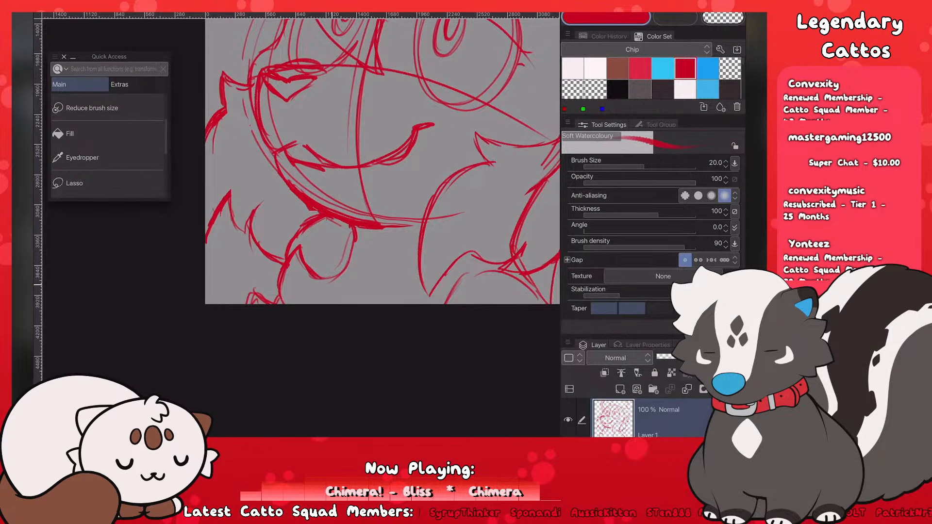
mouse_move(369, 297)
left_mouse_down()
mouse_move(351, 294)
mouse_move(354, 306)
mouse_move(342, 305)
mouse_move(364, 297)
left_mouse_up()
key("ctrl+z")
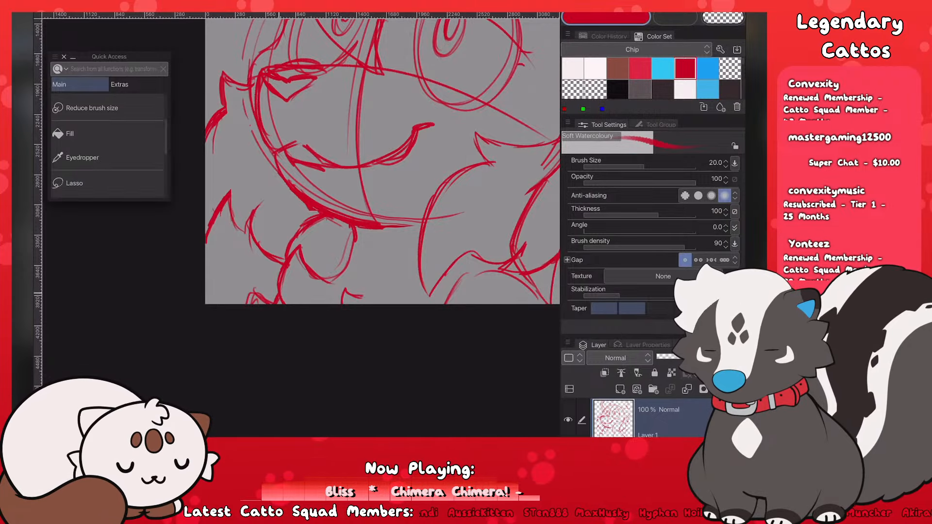
Step: Erase the head-circle guidelines and stray strokes that run through the near cheek fur
scroll(301, 223, "down", 7)
scroll(243, 262, "up", 2)
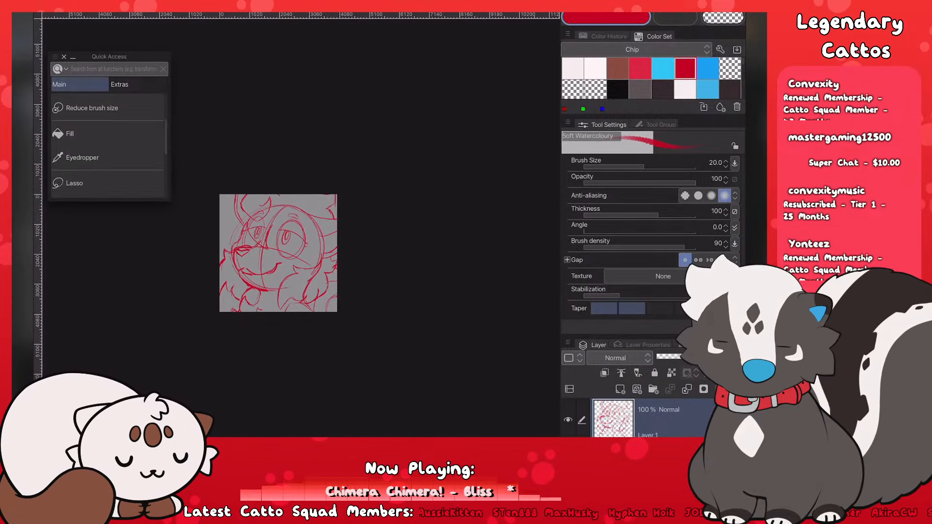
scroll(235, 303, "up", 3)
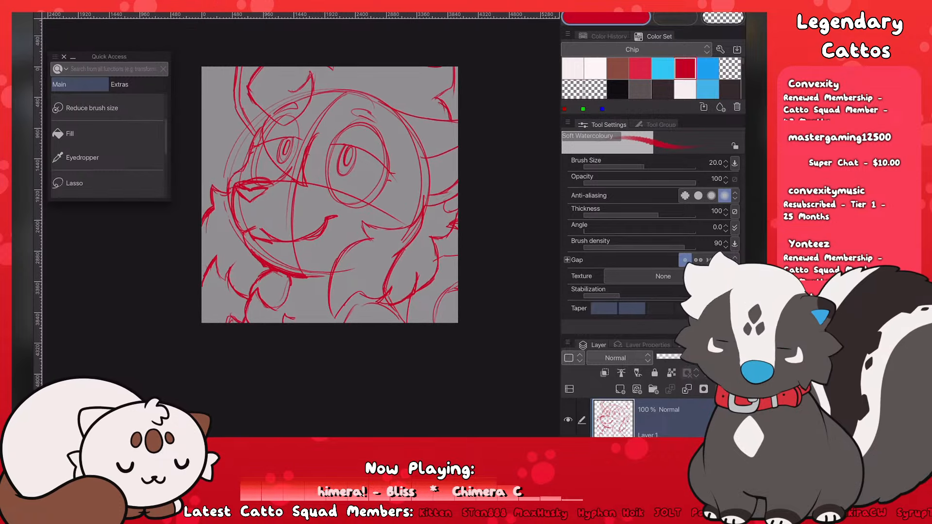
key("e")
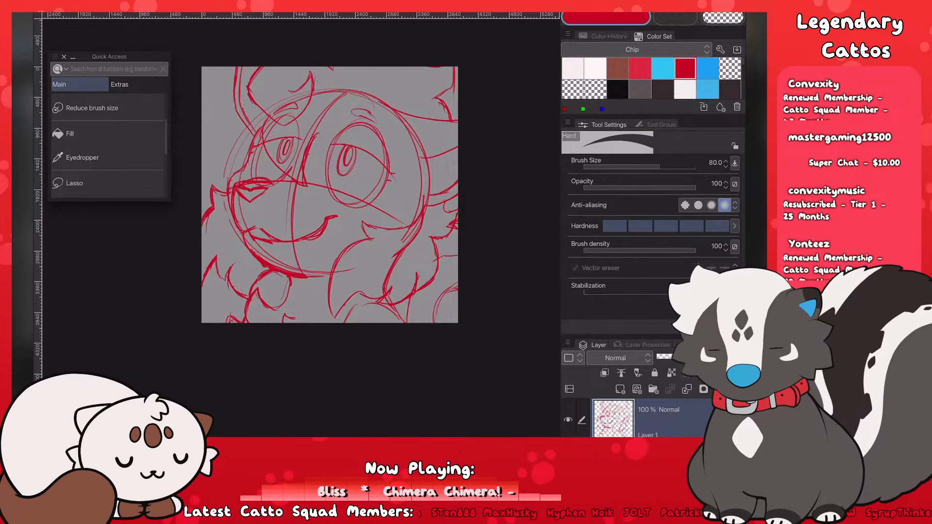
mouse_move(422, 225)
left_mouse_down()
mouse_move(379, 293)
mouse_move(398, 275)
mouse_move(415, 231)
left_mouse_up()
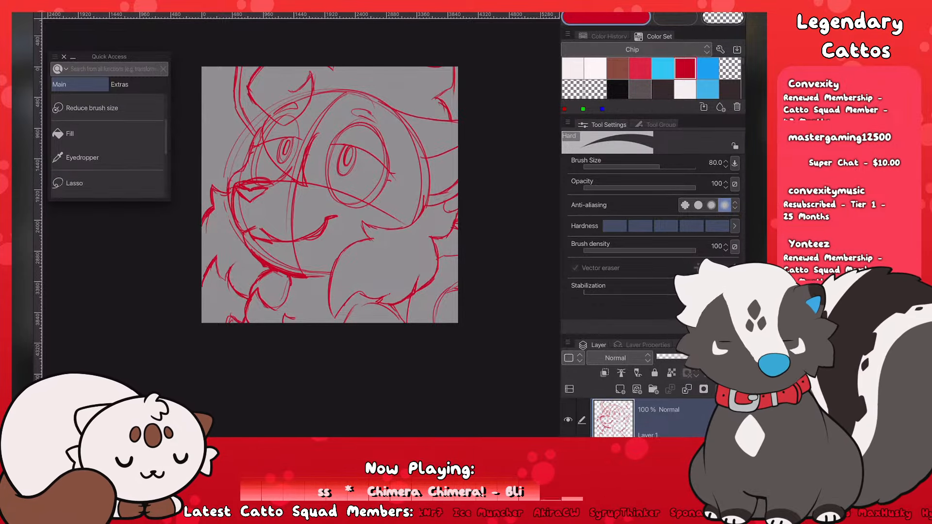
Step: Sketch small rounded ear-piercing shapes with a dot and a ring along the near ear's lower edge, and save the file
key("b")
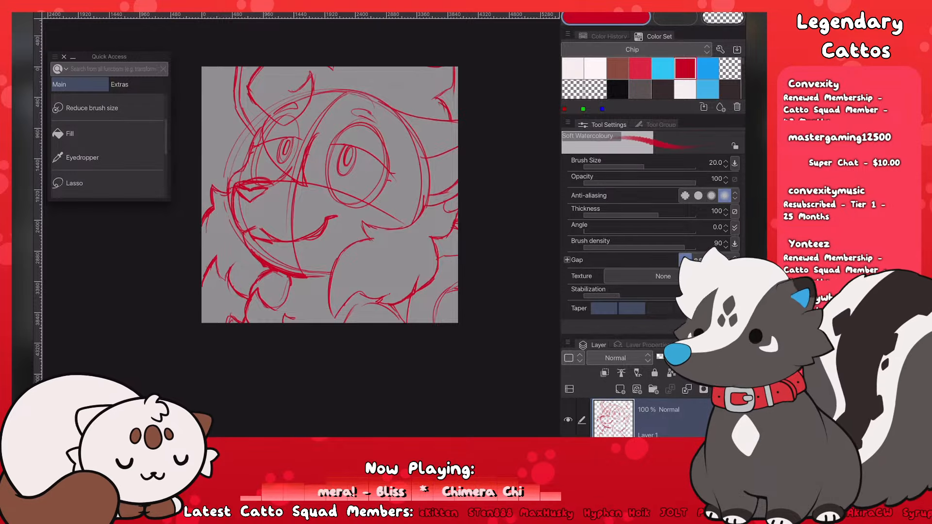
scroll(437, 187, "up", 5)
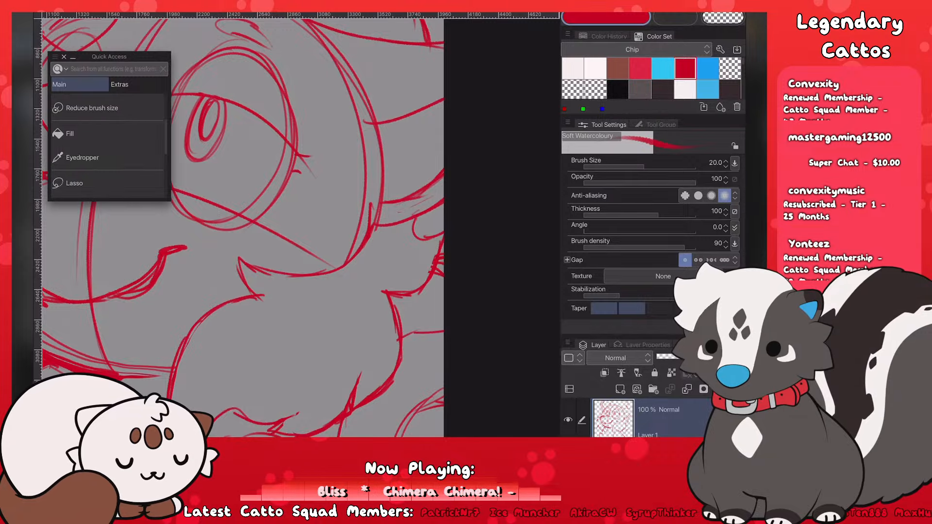
scroll(296, 228, "right", 2)
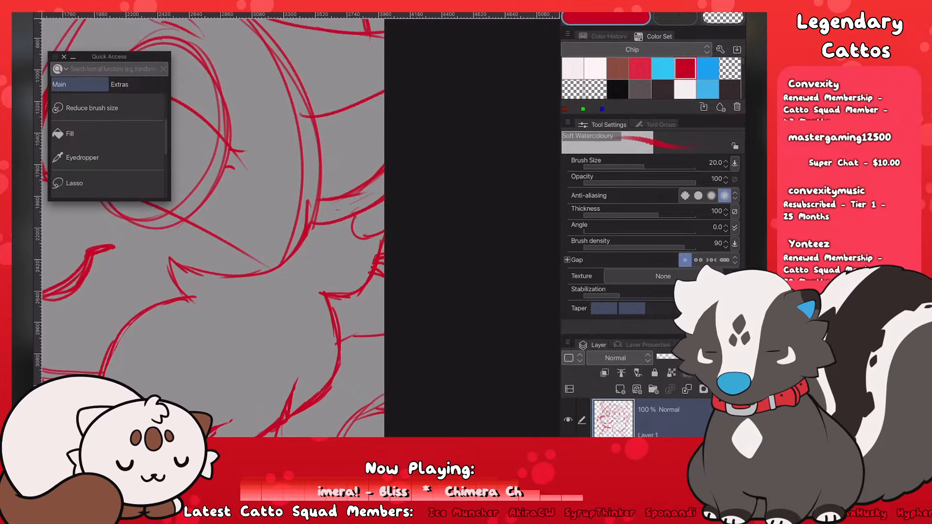
mouse_move(328, 237)
left_mouse_down()
mouse_move(345, 221)
mouse_move(330, 211)
mouse_move(332, 229)
left_mouse_up()
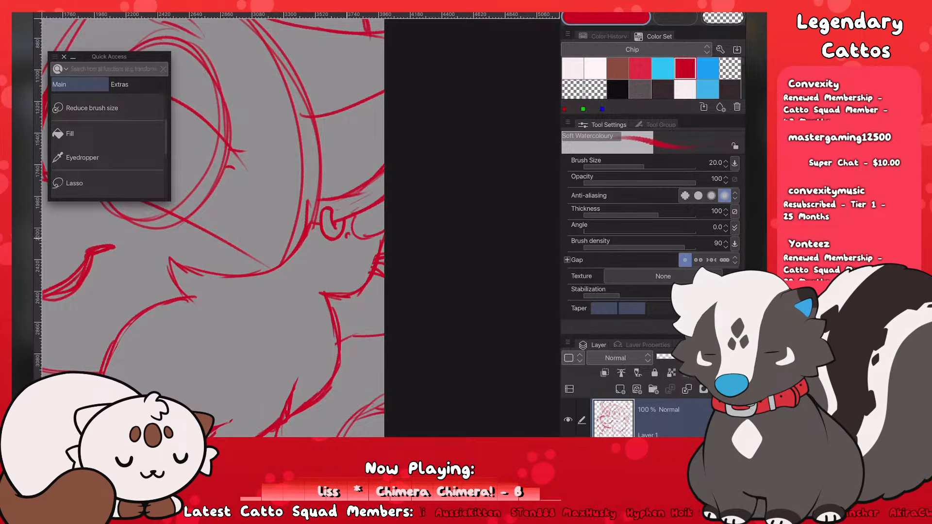
left_click(348, 236)
left_click_drag(375, 224, 374, 241)
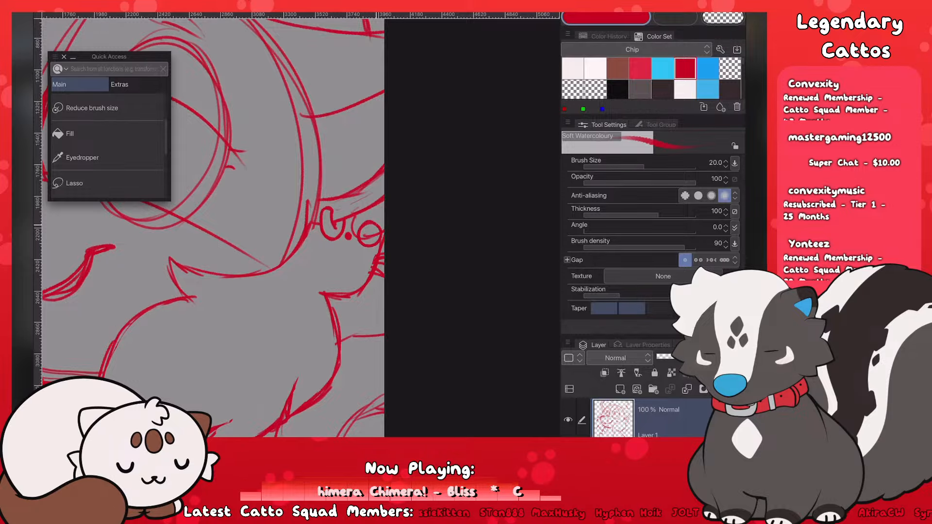
key("c")
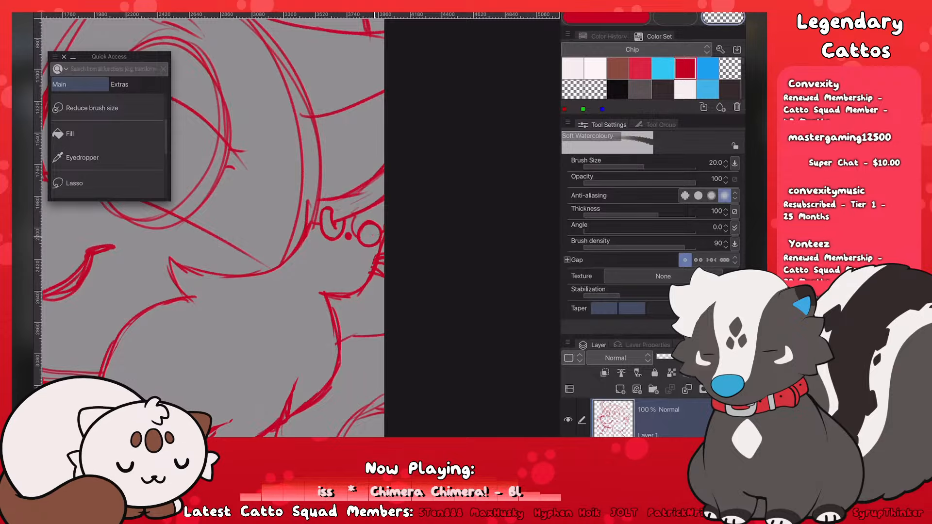
scroll(311, 248, "down", 8)
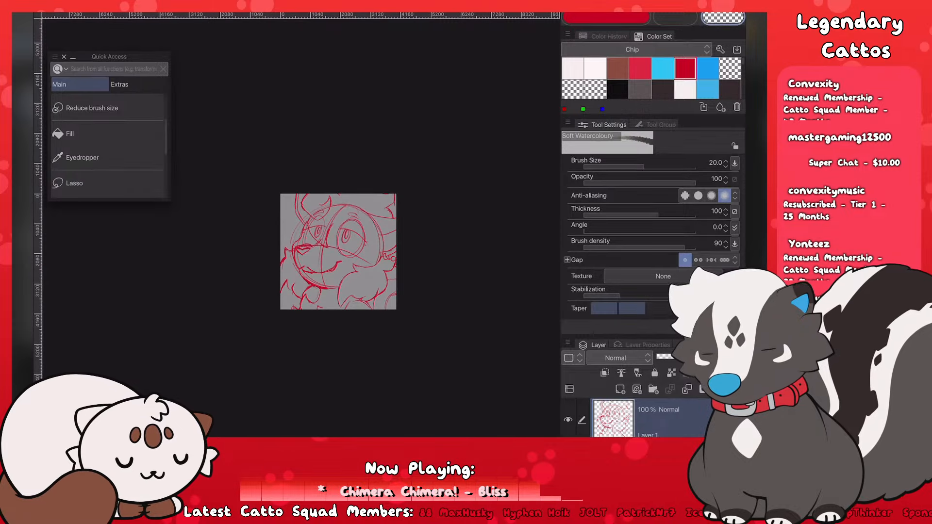
key("ctrl+s")
Step: Thicken the upper eyelid lines of both eyes with bolder curved strokes
scroll(338, 252, "up", 6)
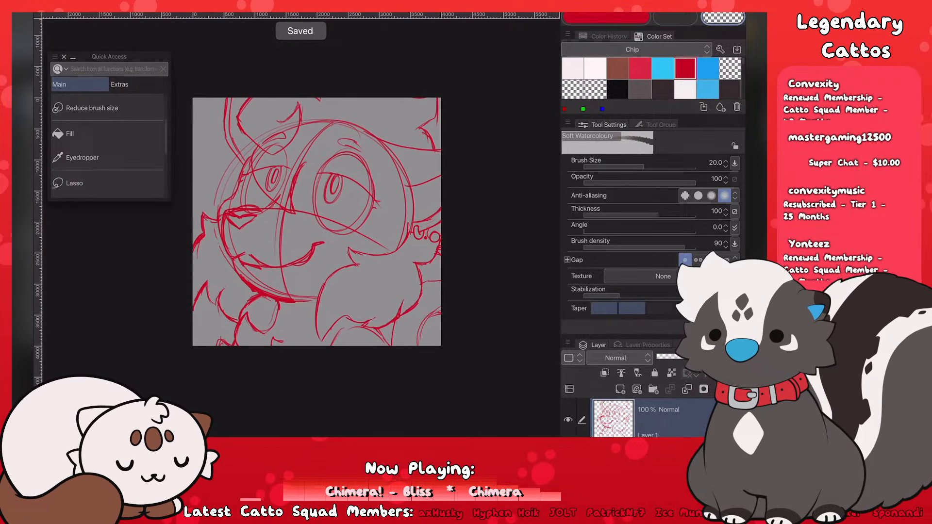
scroll(338, 228, "up", 1)
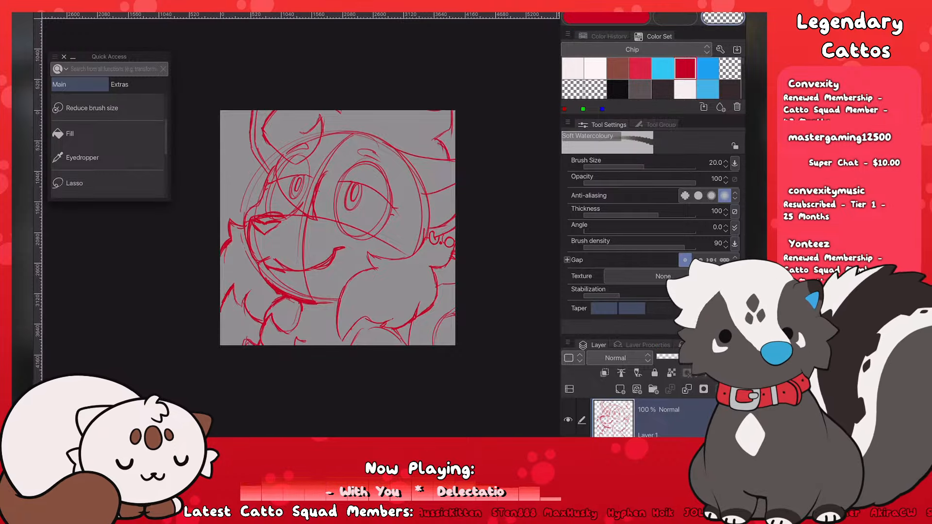
scroll(337, 225, "up", 4)
key("c")
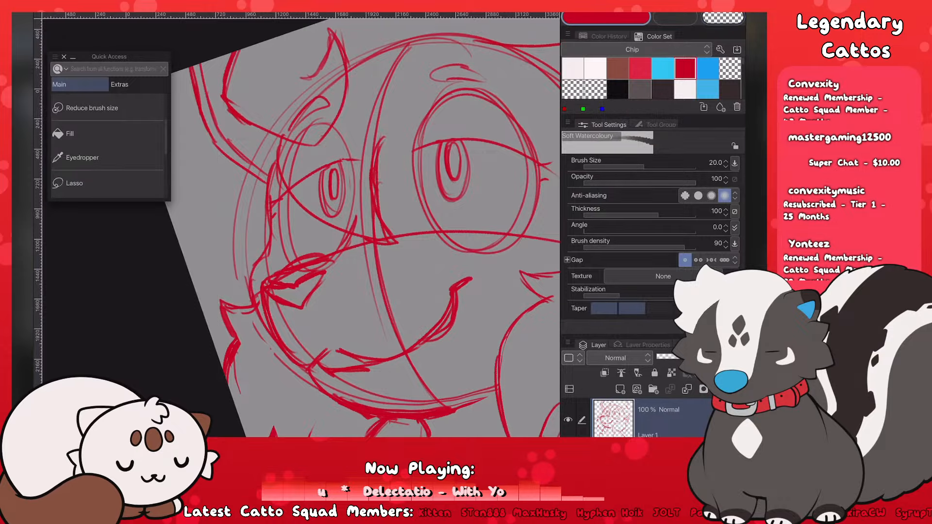
left_click_drag(277, 198, 355, 160)
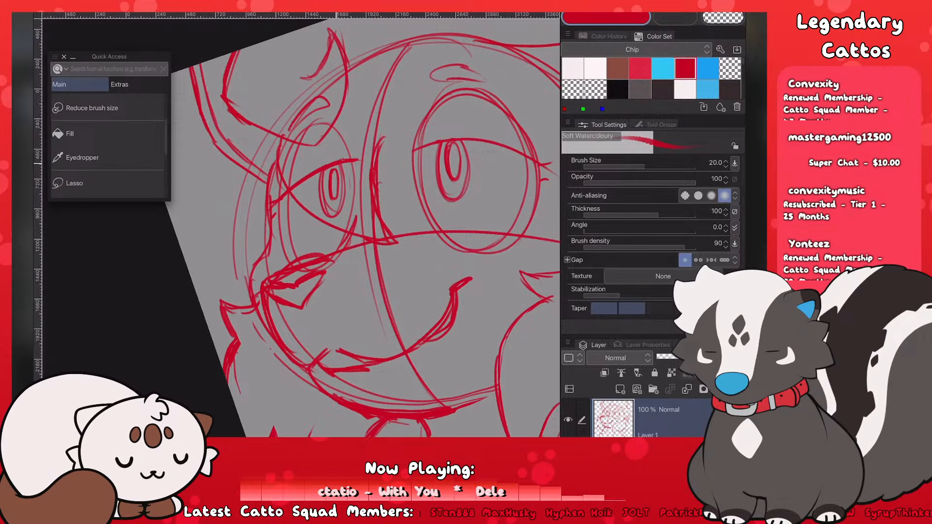
mouse_move(291, 191)
left_mouse_down()
mouse_move(329, 168)
mouse_move(290, 193)
left_mouse_up()
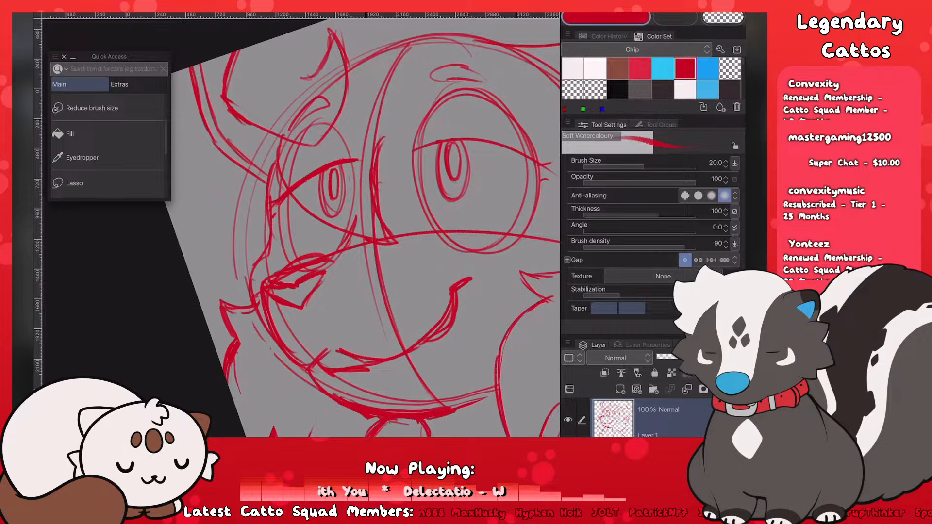
left_click_drag(411, 152, 475, 138)
mouse_move(410, 148)
left_mouse_down()
mouse_move(478, 140)
mouse_move(534, 156)
left_mouse_up()
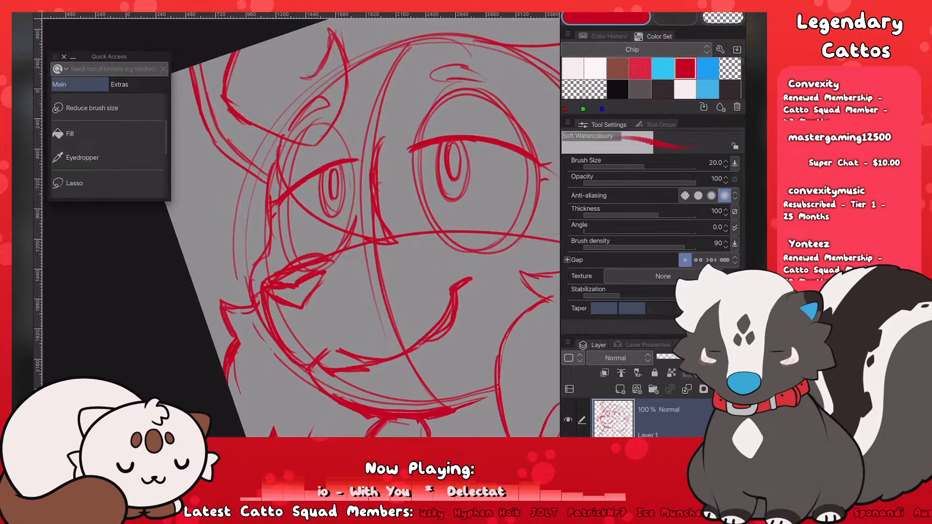
scroll(301, 225, "down", 5)
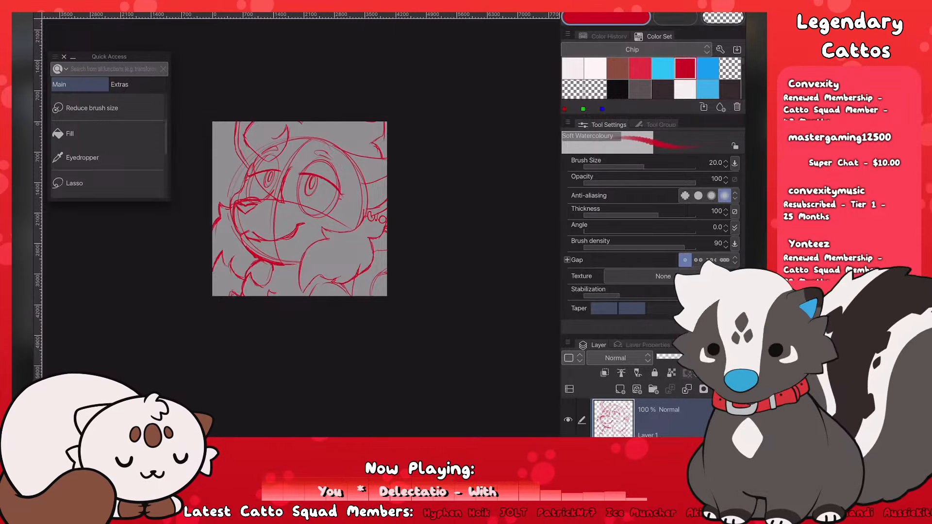
Step: Redraw the lower edge of the hair curl above the far eye with a bolder stroke
scroll(212, 242, "up", 2)
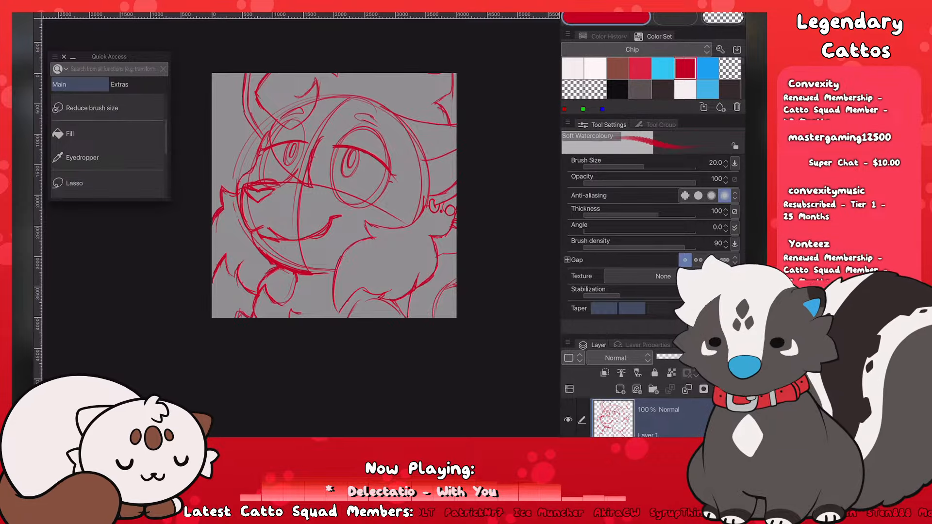
scroll(333, 196, "up", 3)
scroll(334, 196, "down", 2)
scroll(334, 196, "up", 2)
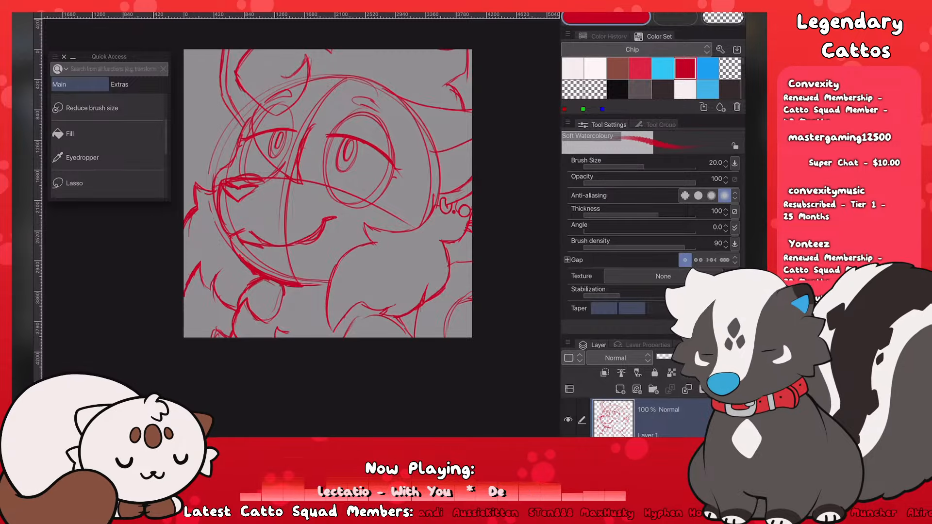
scroll(291, 204, "down", 5)
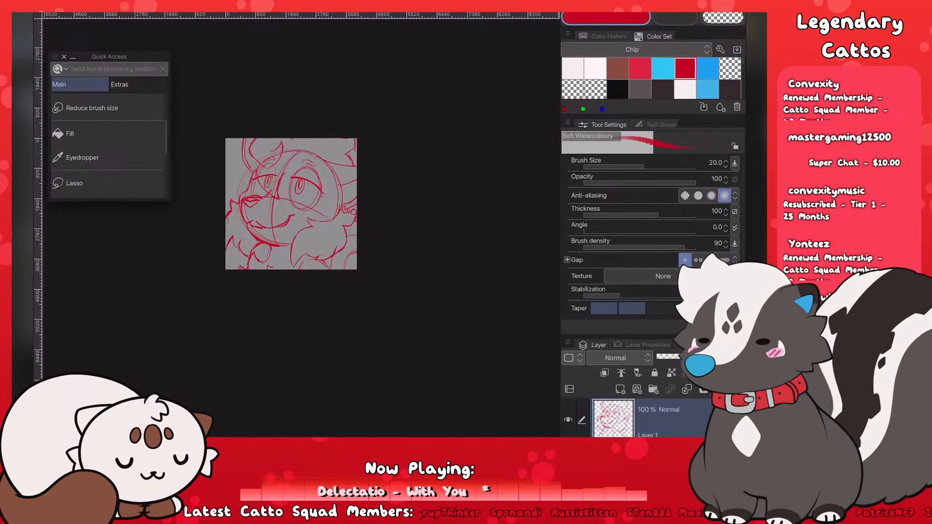
scroll(237, 183, "up", 3)
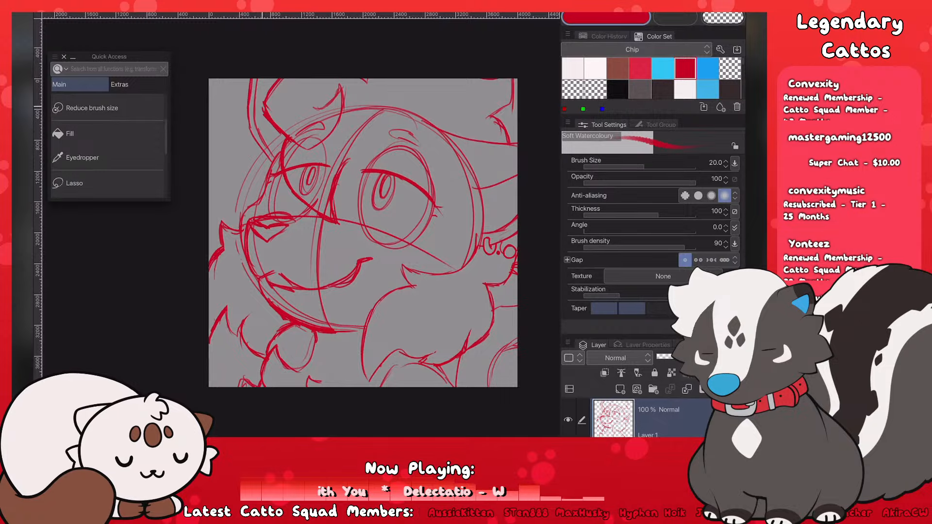
mouse_move(307, 149)
left_mouse_down()
mouse_move(325, 142)
mouse_move(343, 114)
left_mouse_up()
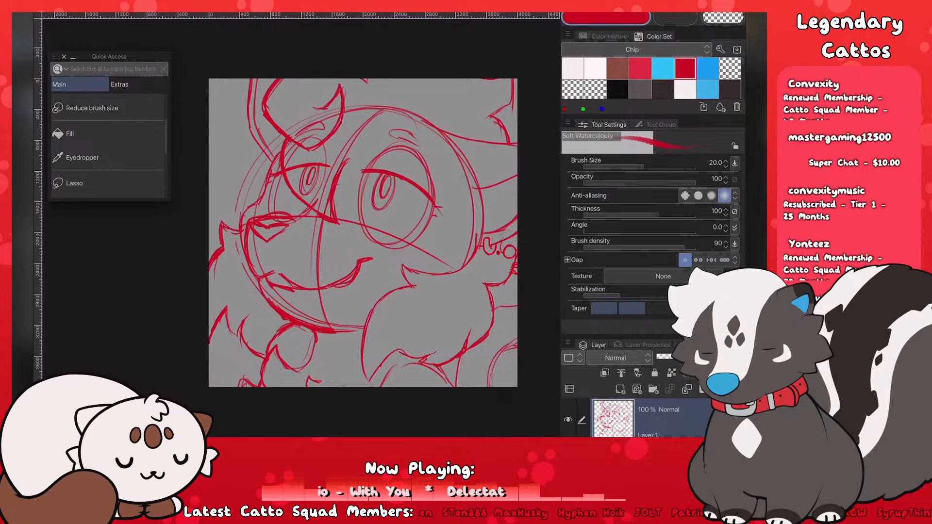
scroll(185, 240, "down", 5)
scroll(291, 237, "up", 4)
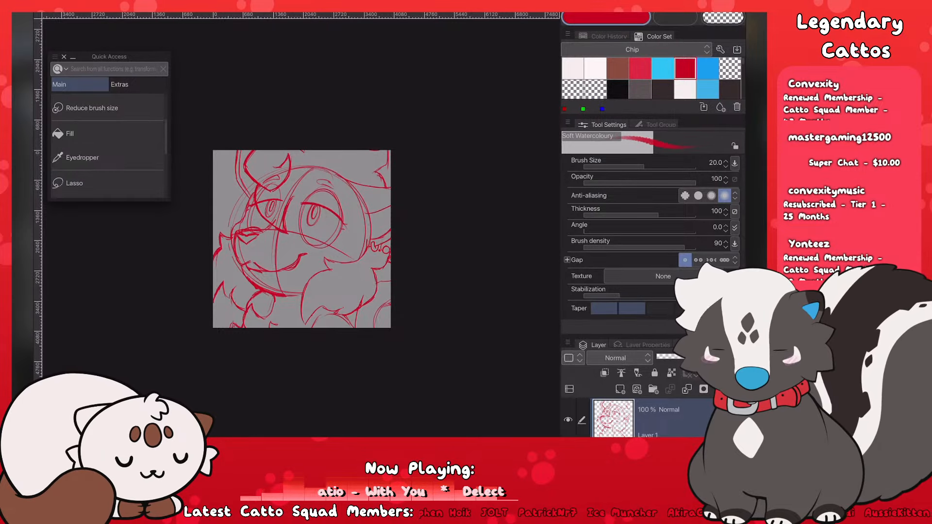
scroll(223, 286, "up", 2)
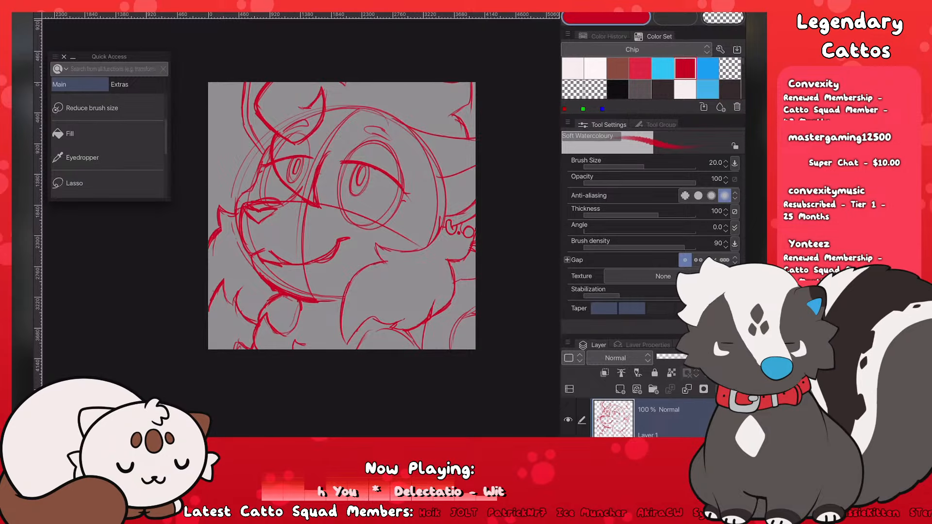
Step: Redraw the eyebrows above both eyes with bolder, closed outlines
key("e")
scroll(366, 190, "up", 1)
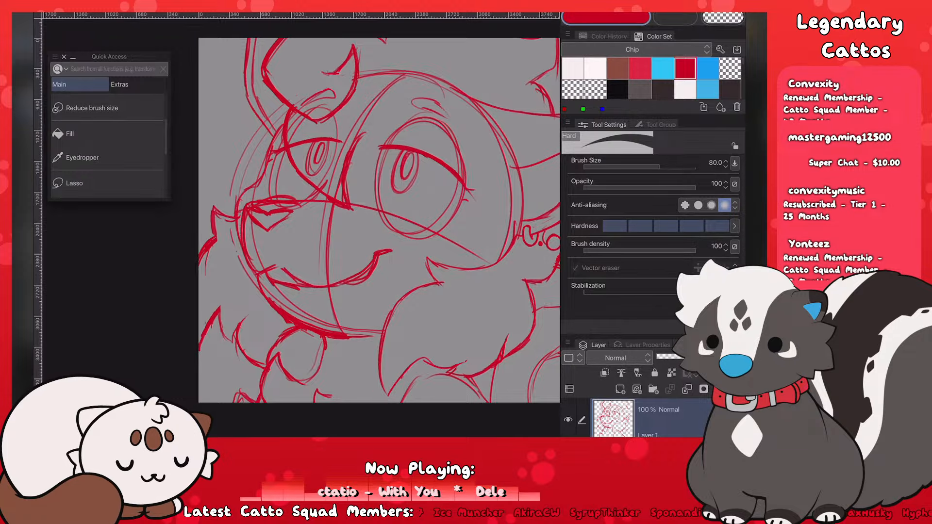
key("b")
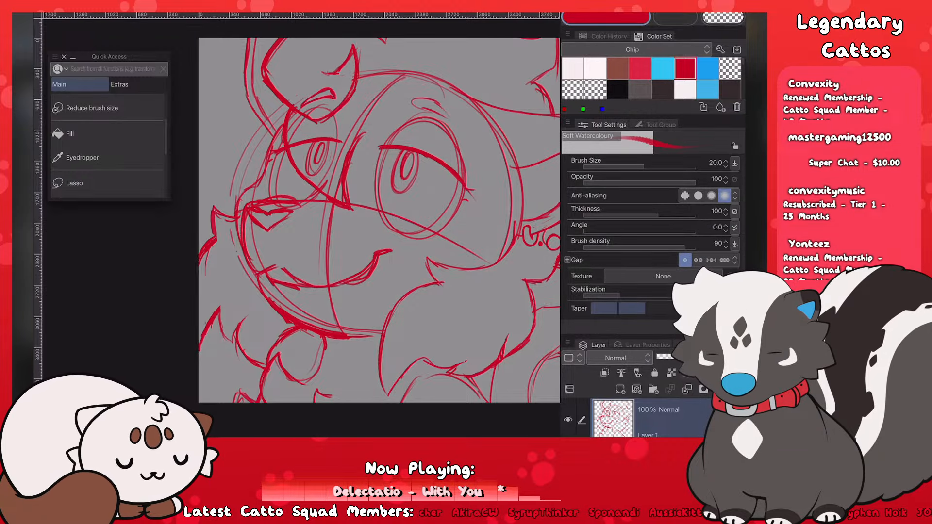
scroll(349, 243, "down", 2)
scroll(349, 243, "up", 3)
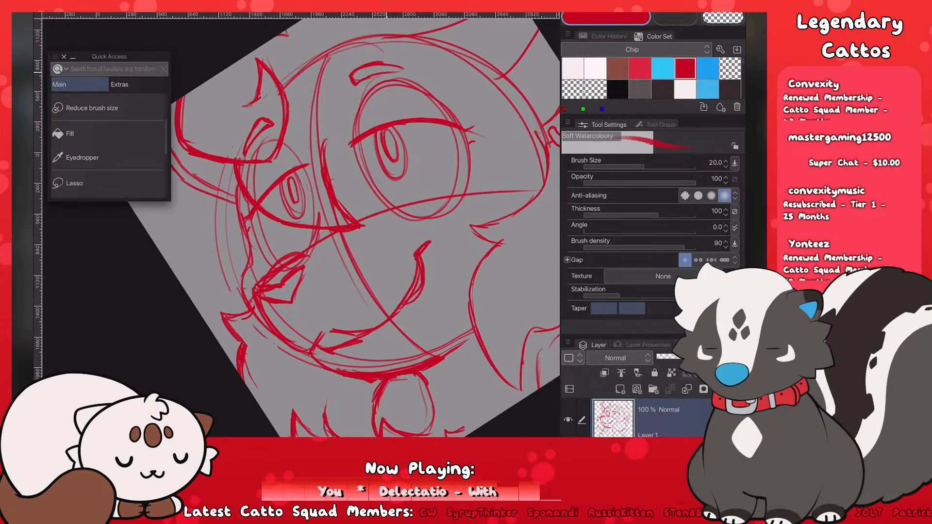
scroll(301, 228, "down", 5)
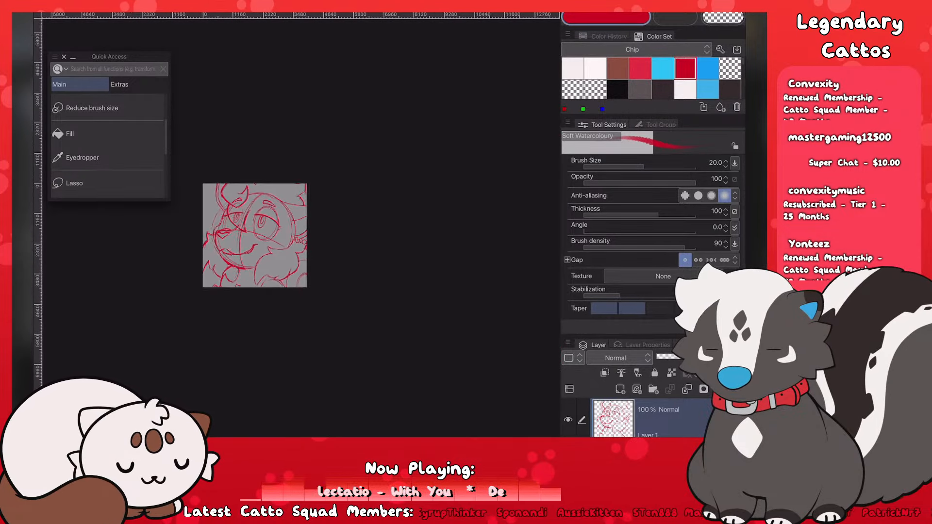
scroll(301, 228, "up", 4)
Step: Liquify the near eyebrow to nudge its shape, using a brush size of 200
scroll(107, 146, "down", 2)
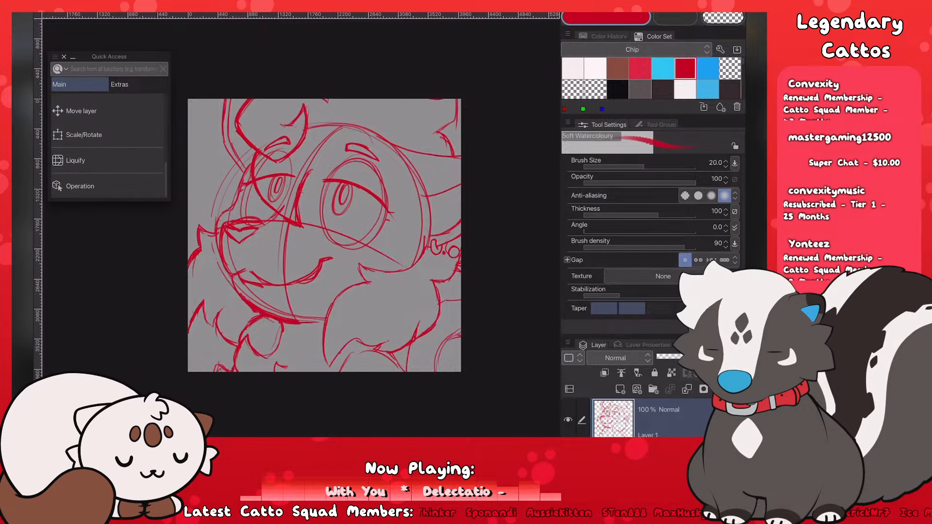
left_click(78, 161)
scroll(249, 199, "up", 2)
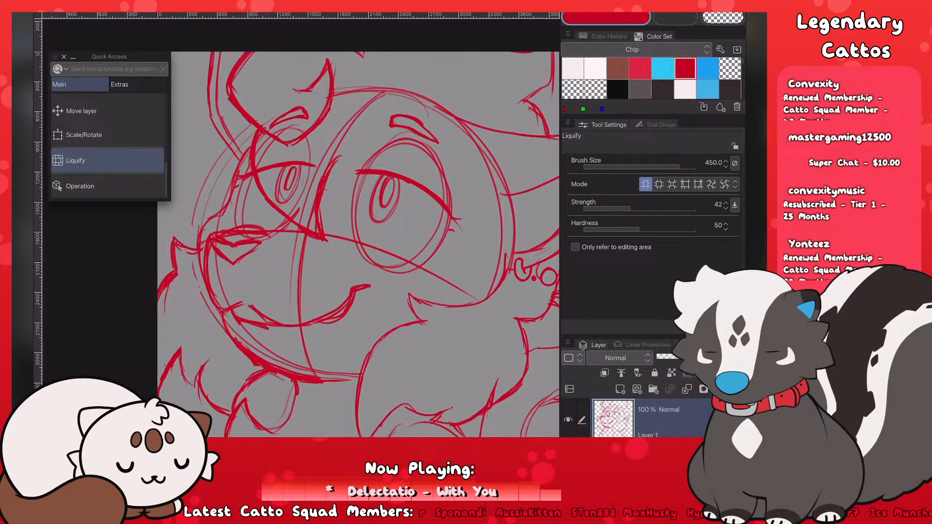
scroll(106, 146, "up", 2)
left_click(92, 178)
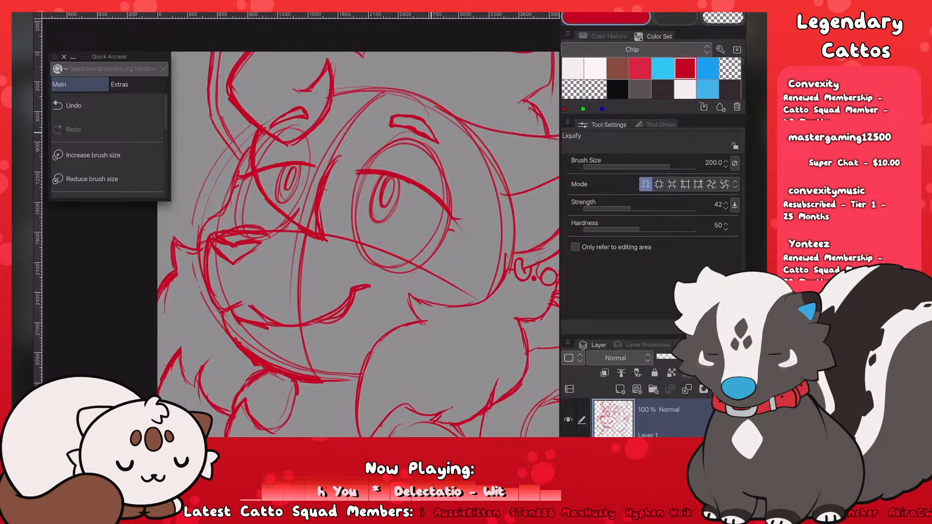
left_click_drag(431, 133, 433, 132)
scroll(301, 228, "down", 5)
scroll(301, 243, "up", 4)
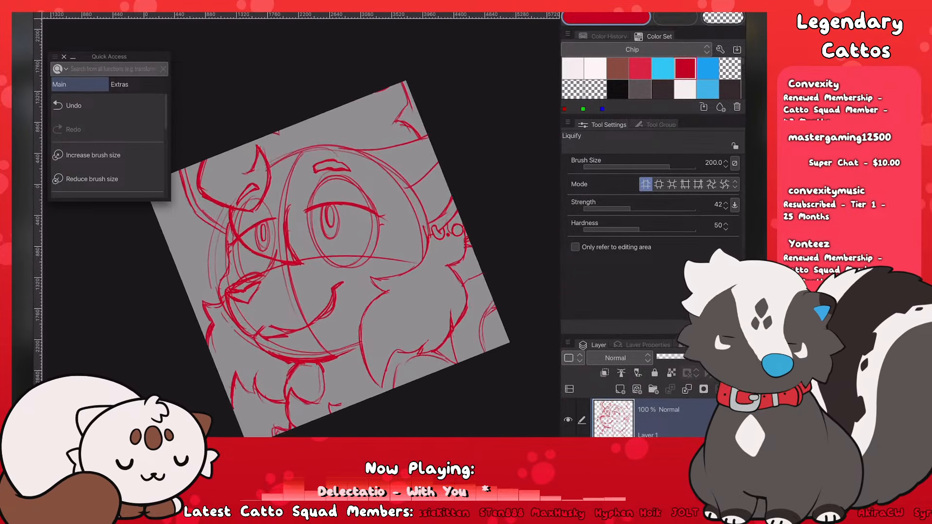
scroll(301, 238, "up", 4)
Step: Trim the near eyebrow's lines with the Soft Watercoloury brush in transparent colour at size 35
key("b")
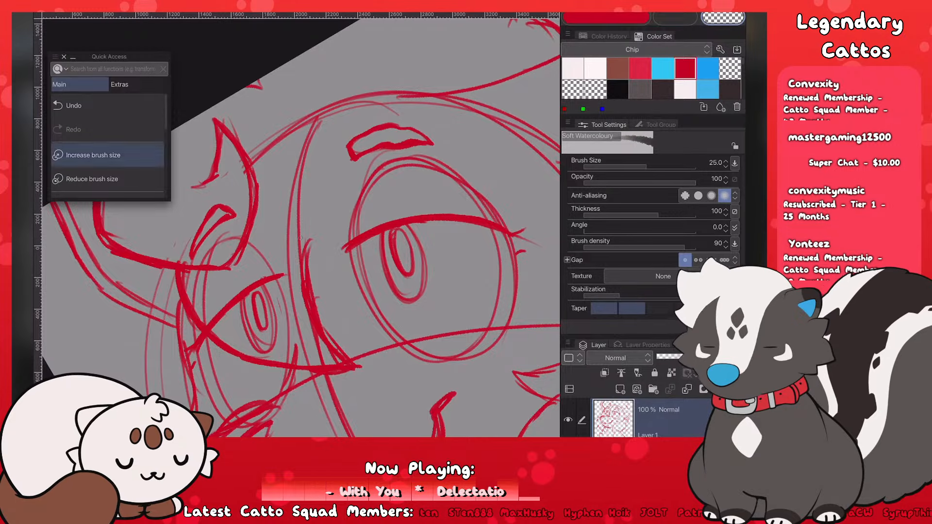
key("bracketright")
left_click_drag(370, 154, 434, 145)
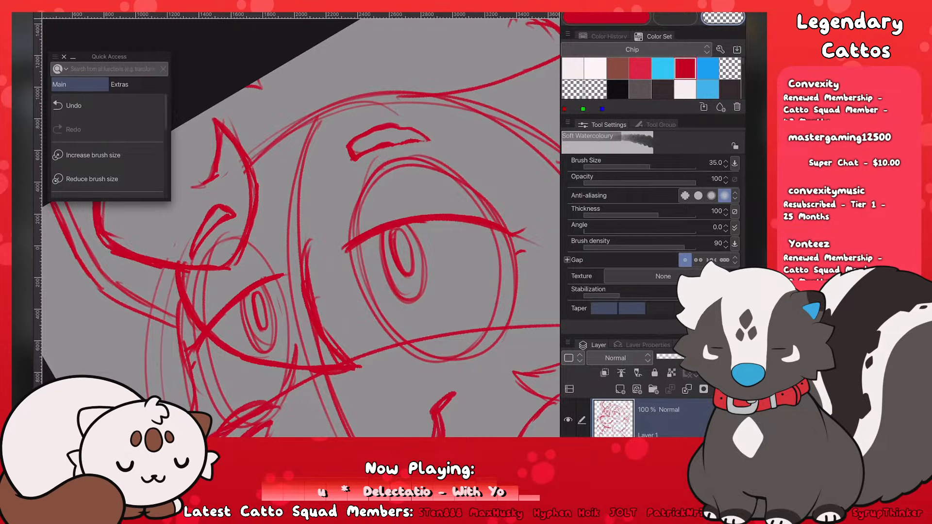
left_click_drag(373, 145, 404, 139)
left_click_drag(354, 152, 405, 128)
Step: Refine the near eyebrow's upper edge at brush size 25, switching between red and transparent colour to thin the line
left_click(606, 19)
left_click(92, 179)
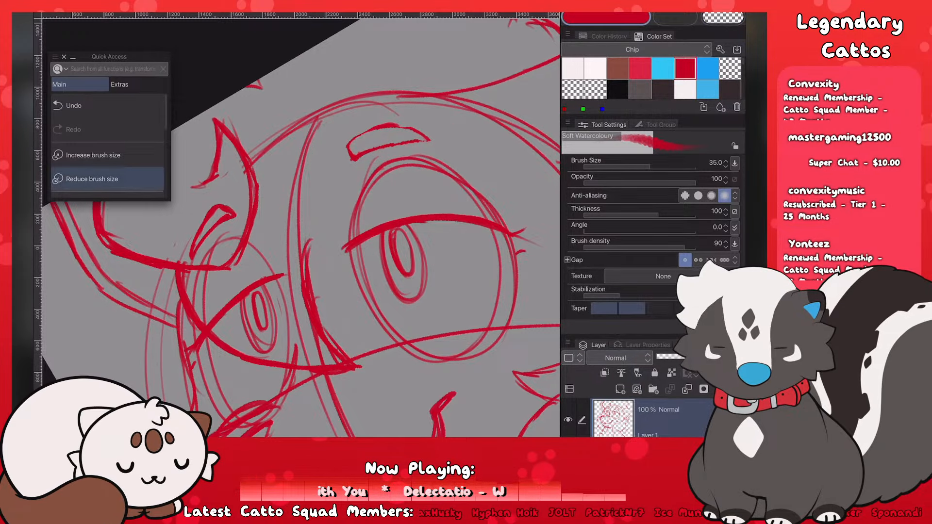
key("ctrl+z")
left_click_drag(373, 129, 406, 127)
key("ctrl+z")
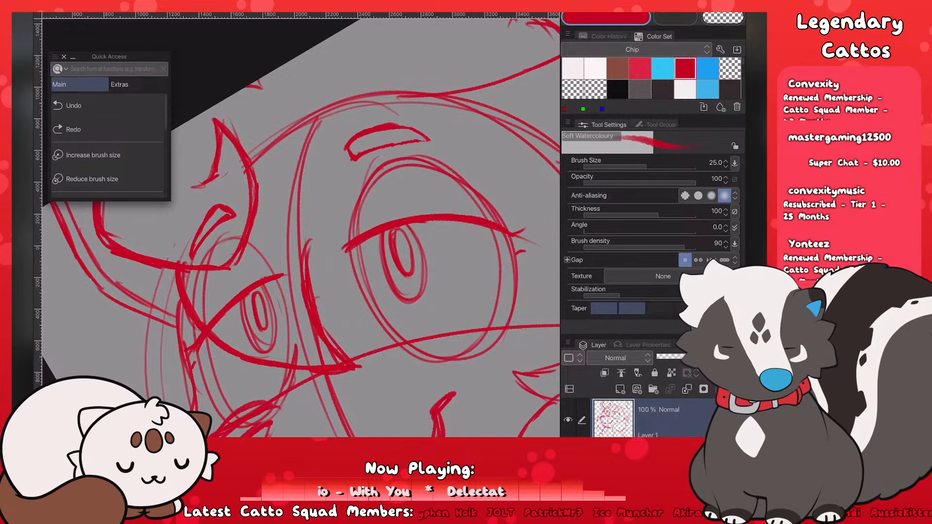
key("c")
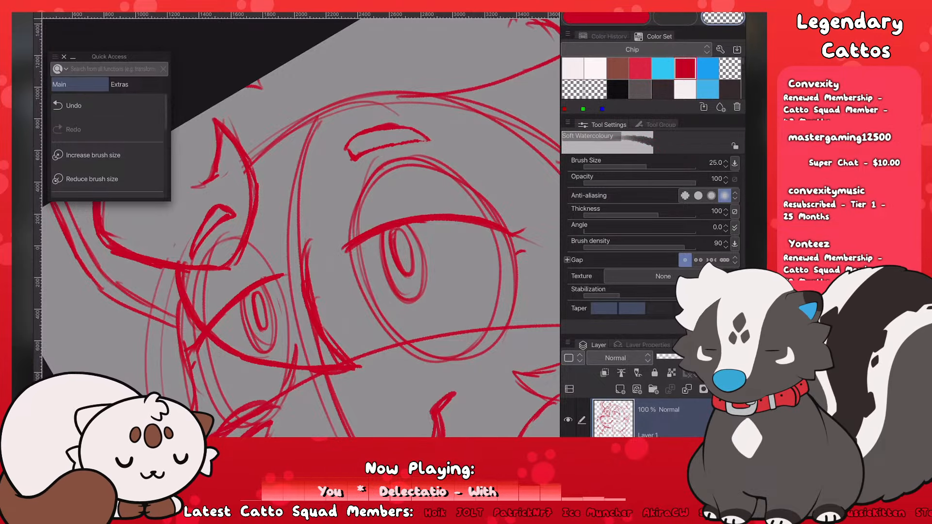
left_click_drag(397, 125, 377, 124)
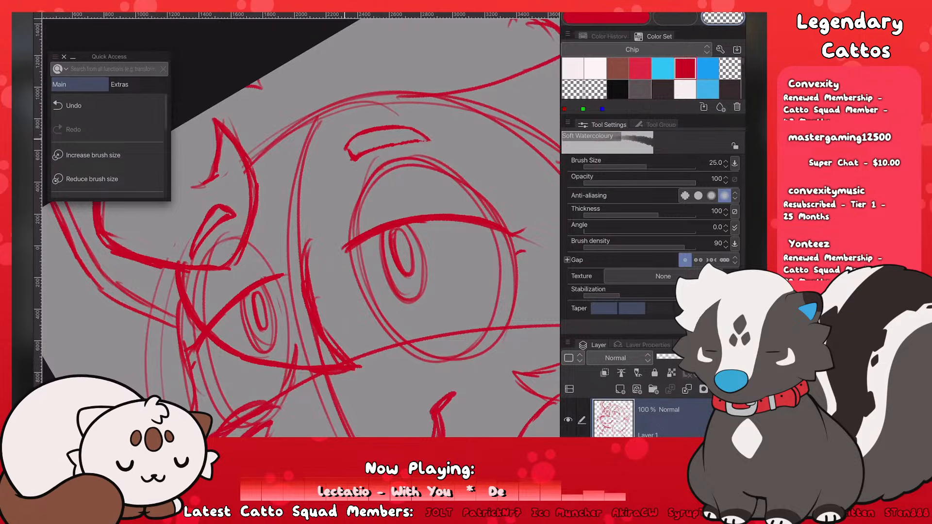
scroll(301, 226, "down", 6)
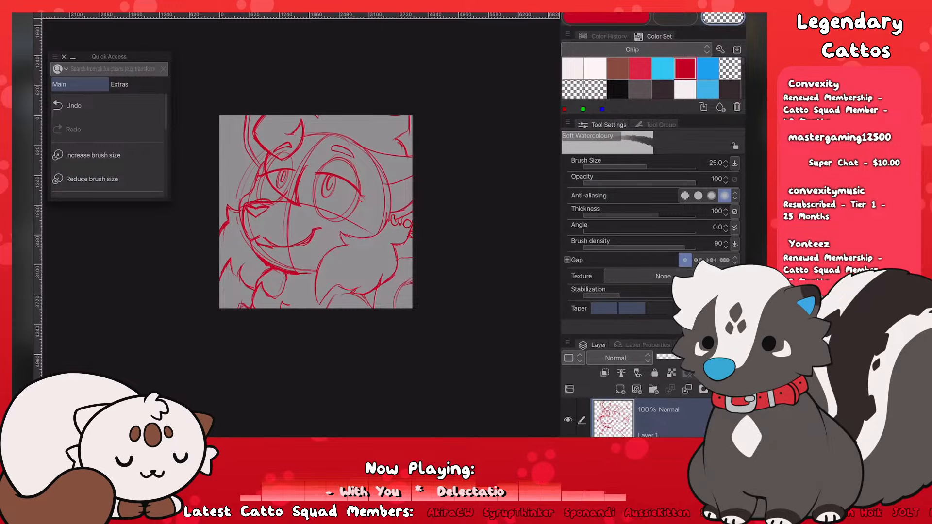
Step: Enlarge the layer list area and sketch pointed red fur tufts inside the near ear beside the head outline
scroll(248, 219, "up", 2)
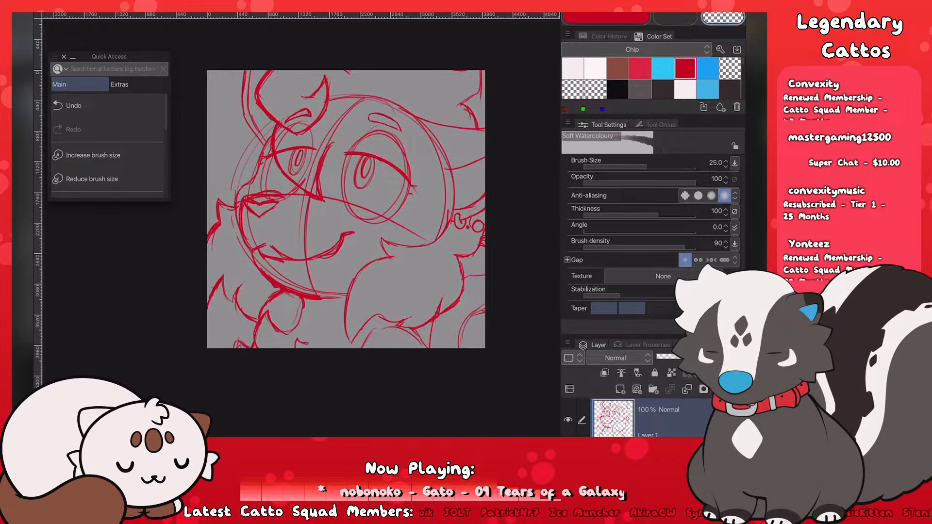
left_click_drag(626, 335, 626, 300)
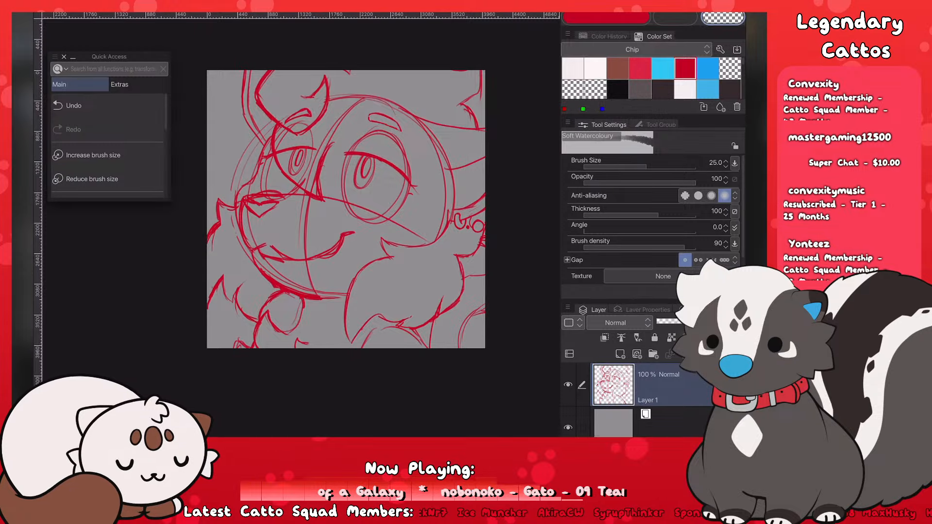
scroll(271, 265, "up", 2)
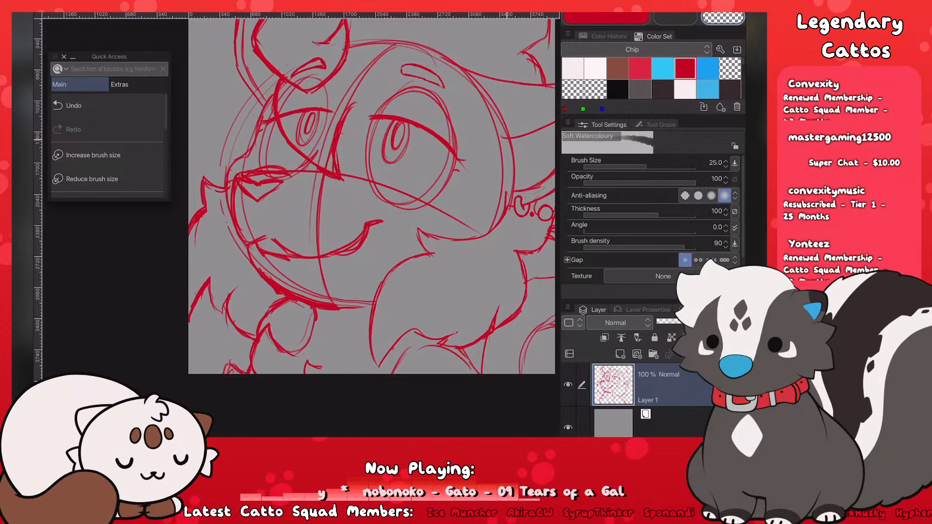
key("c")
mouse_move(509, 140)
left_mouse_down()
mouse_move(539, 136)
mouse_move(514, 189)
left_mouse_up()
scroll(268, 264, "down", 4)
scroll(264, 264, "up", 2)
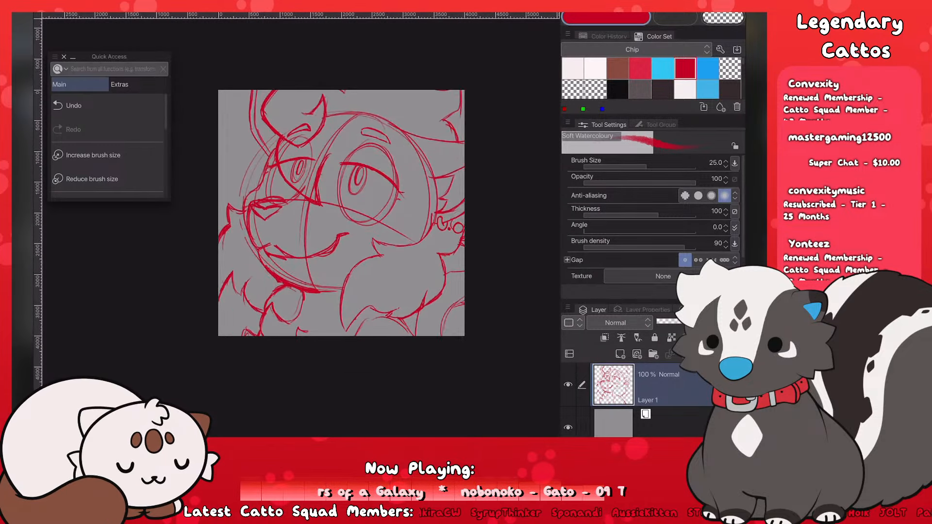
Step: Lower the sketch layer's opacity to 17% and add a new vector layer above it
left_click(674, 321)
left_click(667, 321)
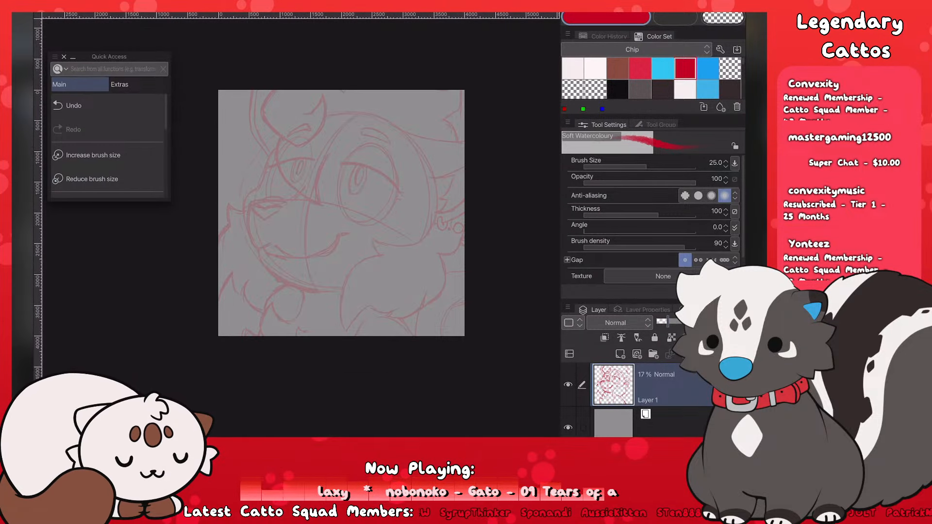
left_click(605, 337)
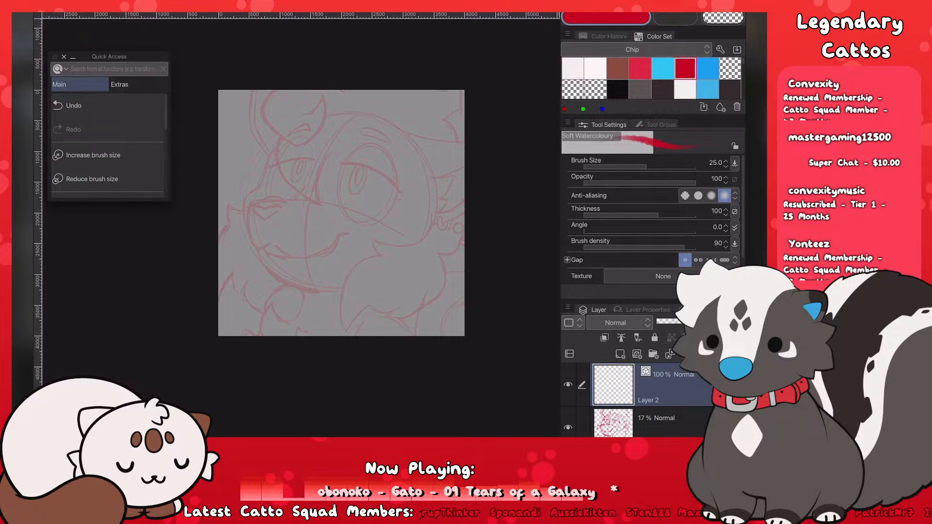
Step: Ink the rounded outline of the hair curl on the new layer in black with the Textured pen at size 40
left_click(617, 89)
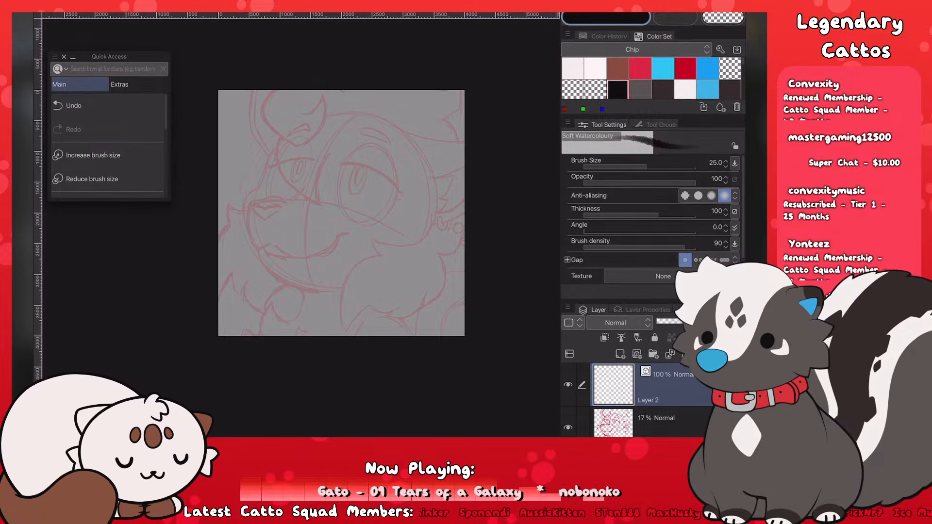
key("p")
scroll(304, 131, "up", 4)
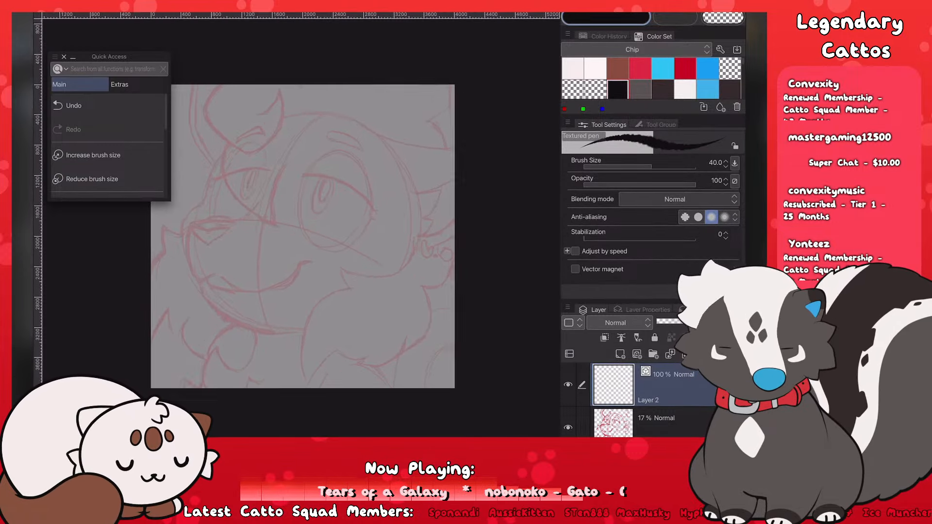
left_click_drag(242, 55, 214, 114)
key("ctrl+z")
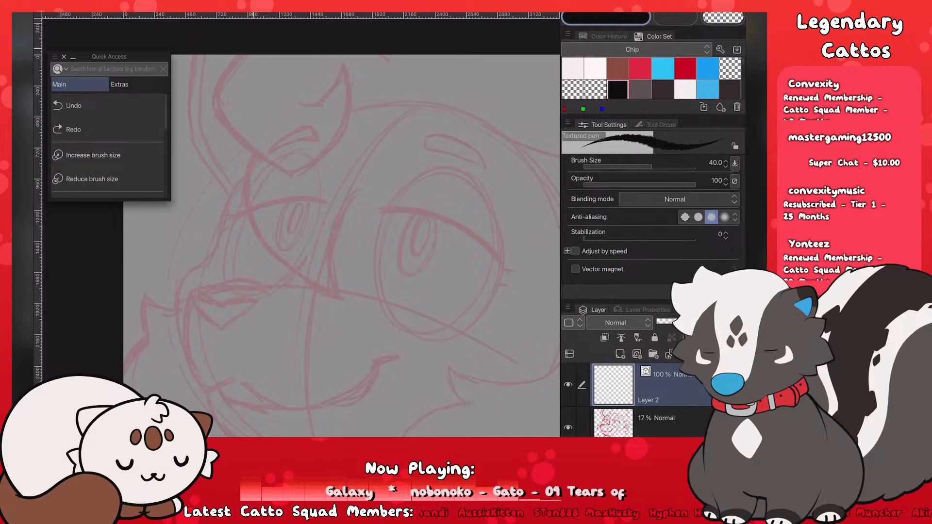
mouse_move(243, 55)
left_mouse_down()
mouse_move(216, 109)
mouse_move(278, 161)
mouse_move(332, 235)
mouse_move(417, 203)
left_mouse_up()
key("ctrl+z")
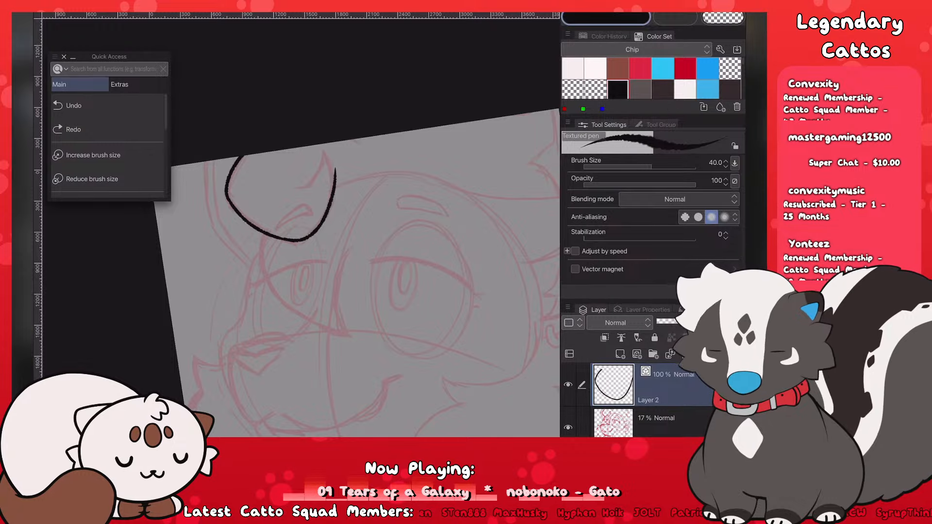
key("ctrl+z")
Step: Ink the hair curl's pointed tip and short inner curve, and save the file
left_click_drag(233, 209, 318, 155)
mouse_move(294, 241)
left_mouse_down()
mouse_move(331, 198)
mouse_move(323, 147)
mouse_move(294, 188)
left_mouse_up()
key("ctrl+s")
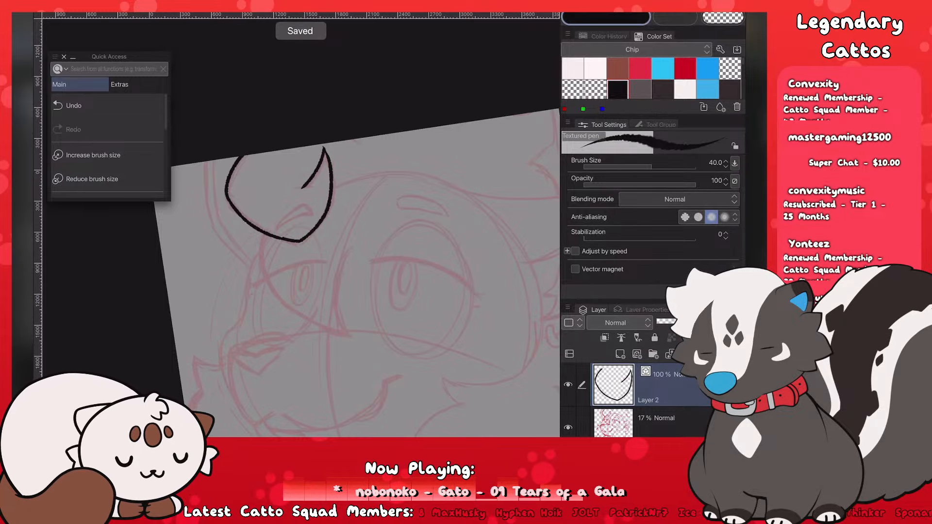
scroll(291, 209, "up", 2)
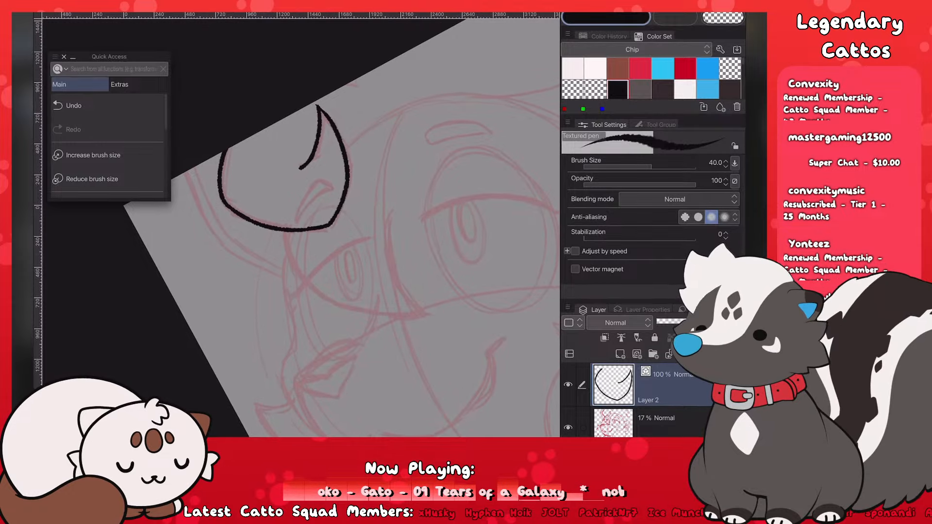
key("ctrl+z")
left_click_drag(316, 110, 294, 168)
scroll(301, 223, "down", 5)
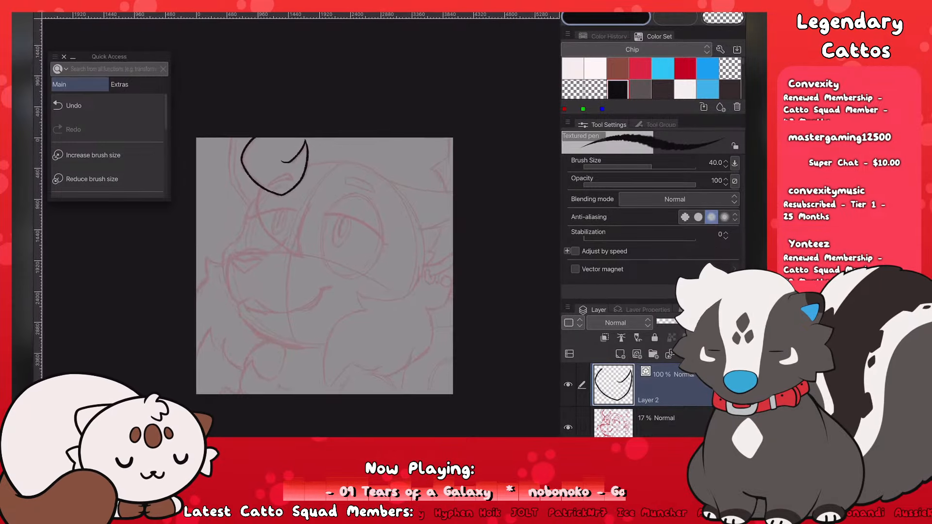
scroll(206, 338, "up", 4)
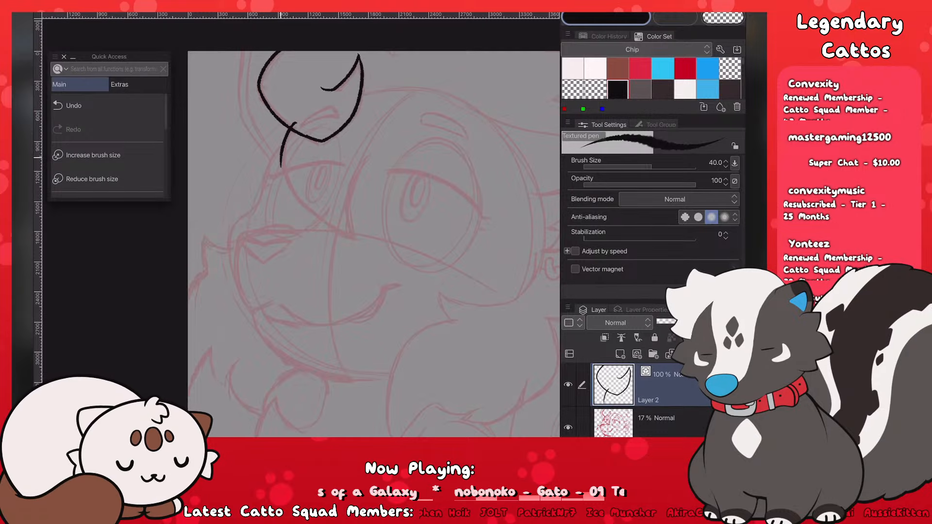
left_click_drag(280, 166, 322, 228)
key("ctrl+z")
left_click_drag(281, 166, 355, 247)
key("ctrl+z")
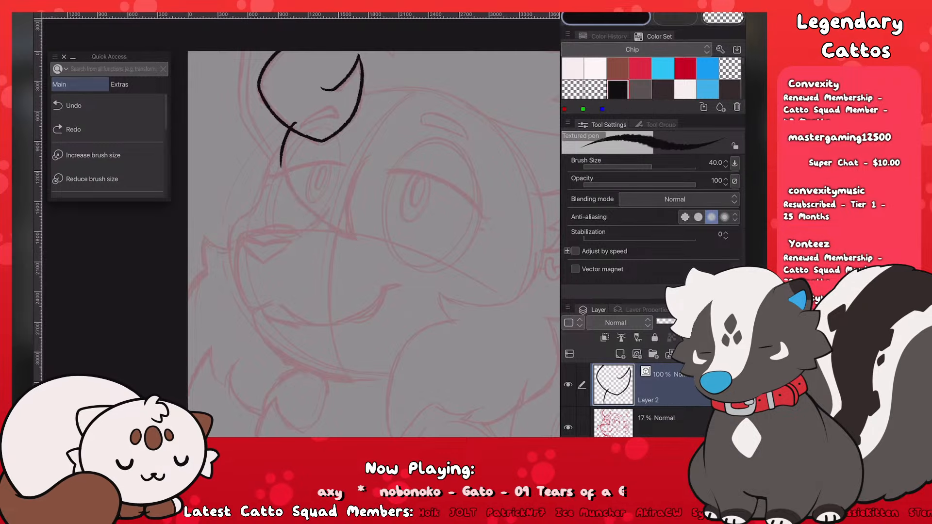
mouse_move(281, 166)
left_mouse_down()
mouse_move(333, 229)
mouse_move(355, 246)
left_mouse_up()
left_click_drag(358, 175, 371, 250)
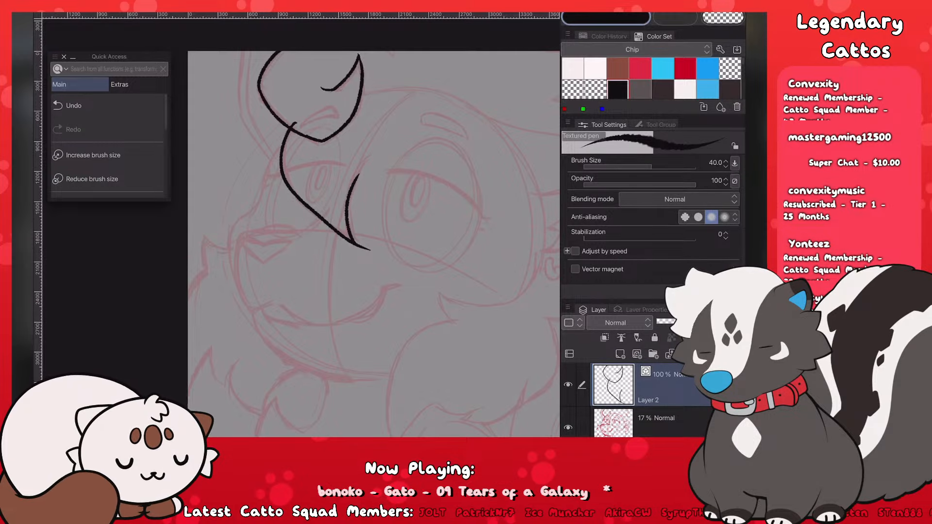
key("ctrl+z")
key("ctrl+z")
key("ctrl+z")
Step: Ink the hair lock falling between the eyes, with a long curved outer edge and a shorter inner edge meeting near its tip
left_click_drag(291, 122, 349, 247)
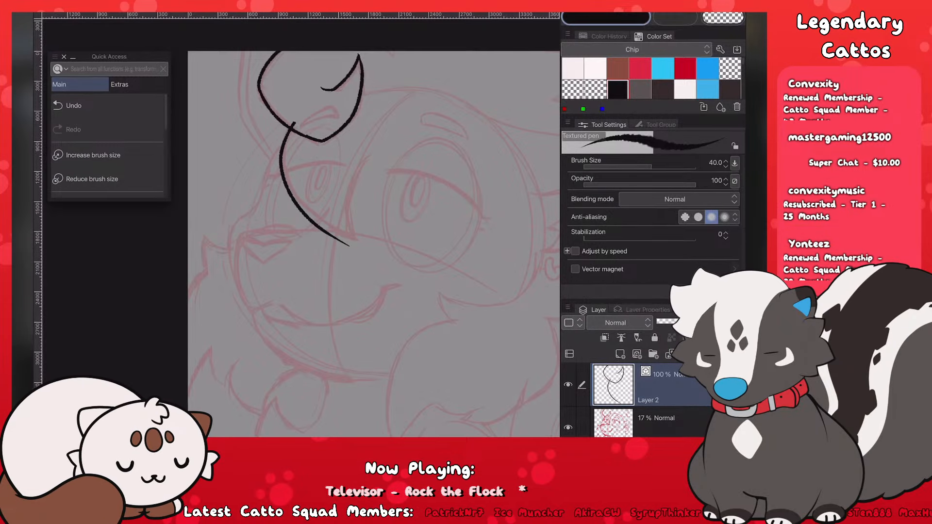
key("ctrl+z")
left_click_drag(291, 122, 378, 256)
left_click_drag(349, 194, 351, 239)
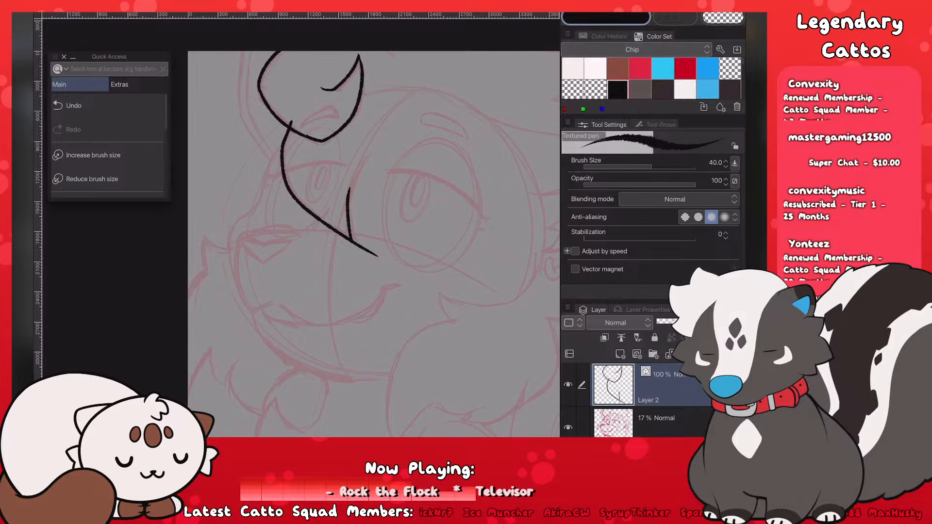
key("ctrl+z")
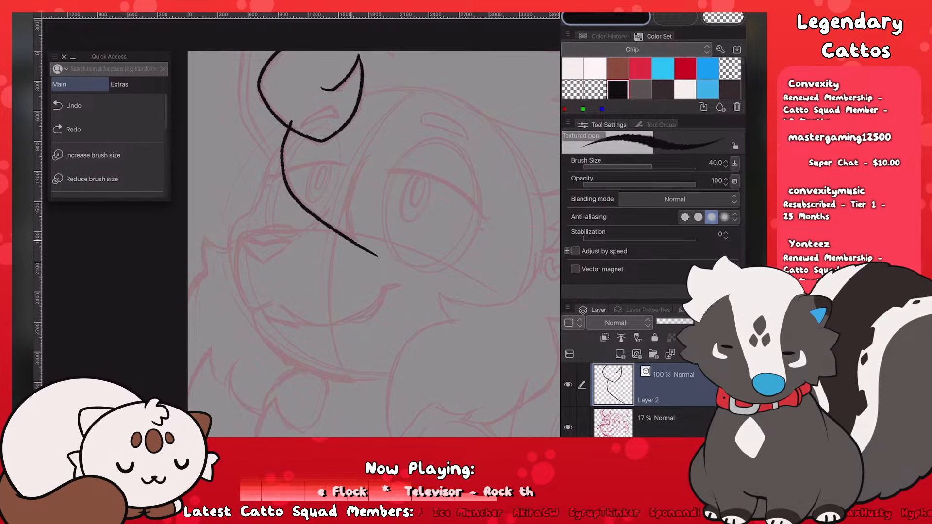
left_click_drag(348, 194, 353, 240)
left_click_drag(362, 165, 348, 198)
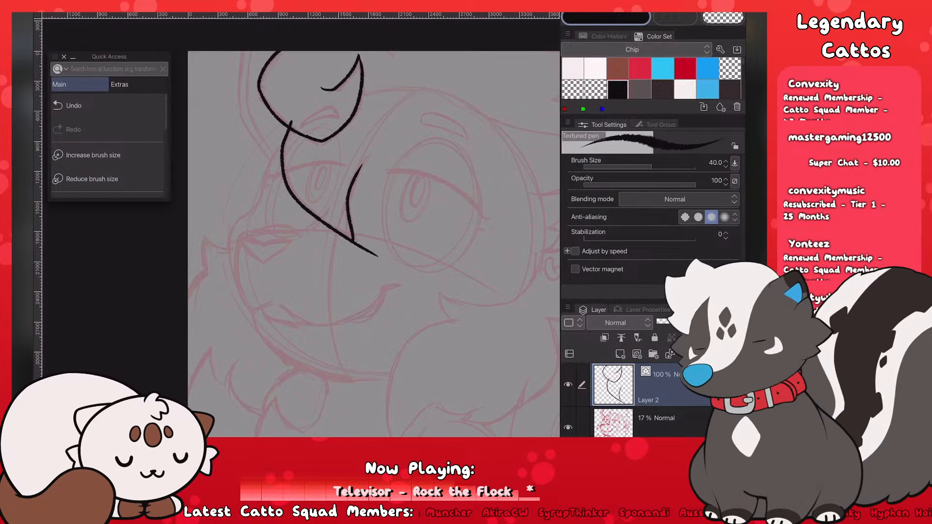
Step: Ink the muzzle's front outline from below the hair lock around the nose to the mouth, ending with a short mouth line
key("ctrl+minus")
key("ctrl+minus")
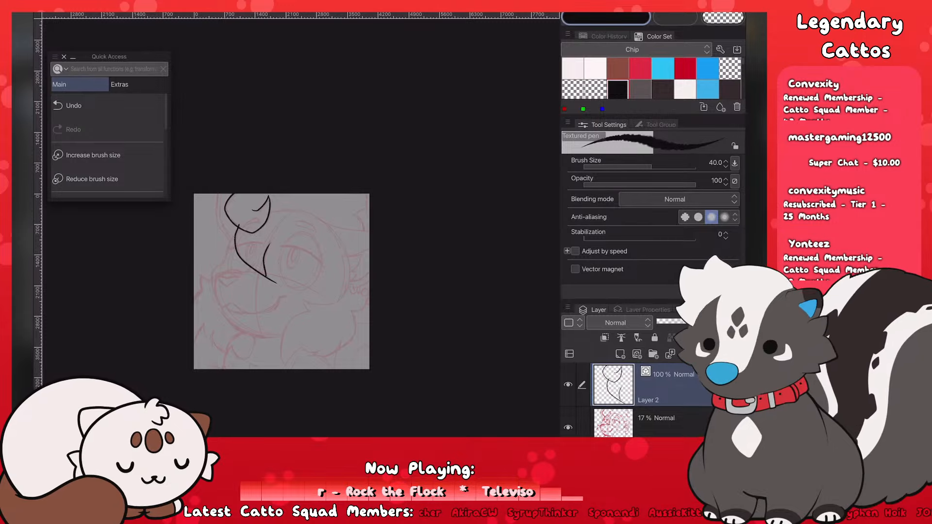
scroll(301, 225, "up", 5)
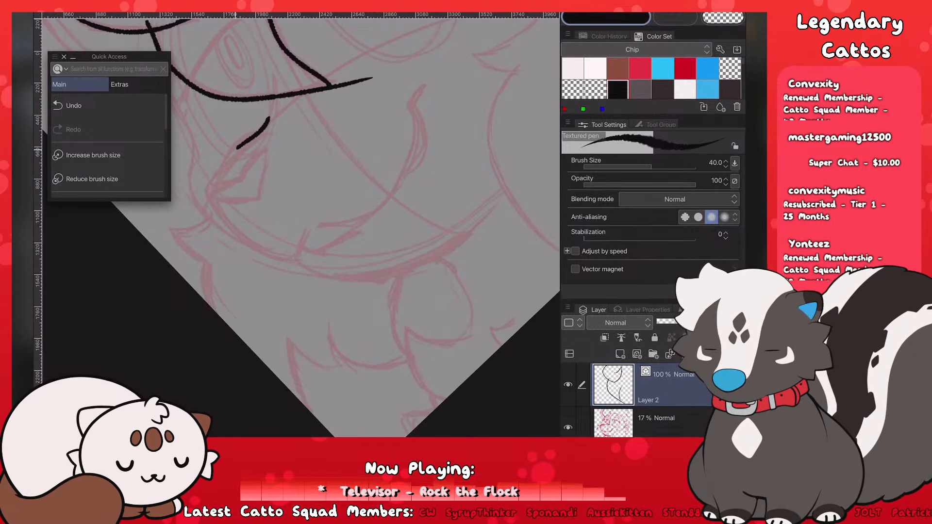
left_click_drag(271, 111, 212, 189)
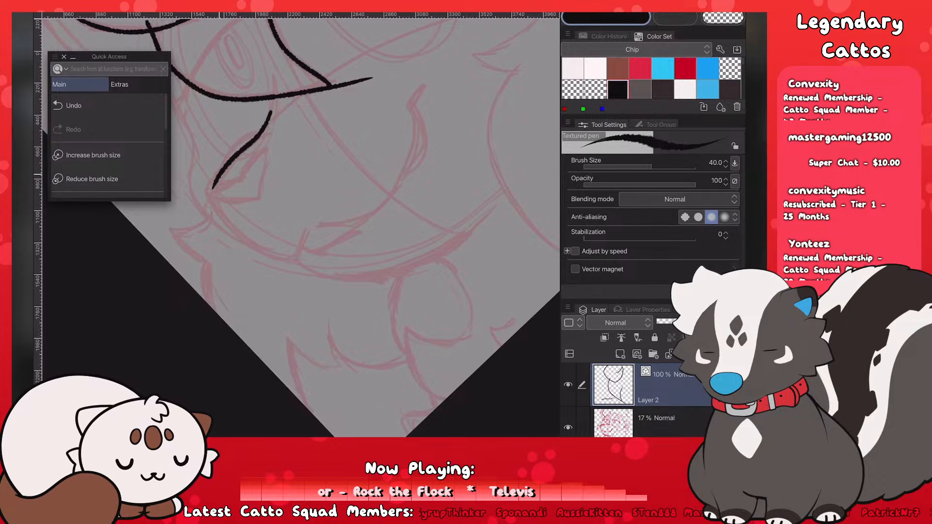
key("ctrl+z")
key("ctrl+z")
key("ctrl+z")
mouse_move(271, 110)
left_mouse_down()
mouse_move(203, 202)
mouse_move(267, 250)
mouse_move(312, 264)
left_mouse_up()
key("ctrl+z")
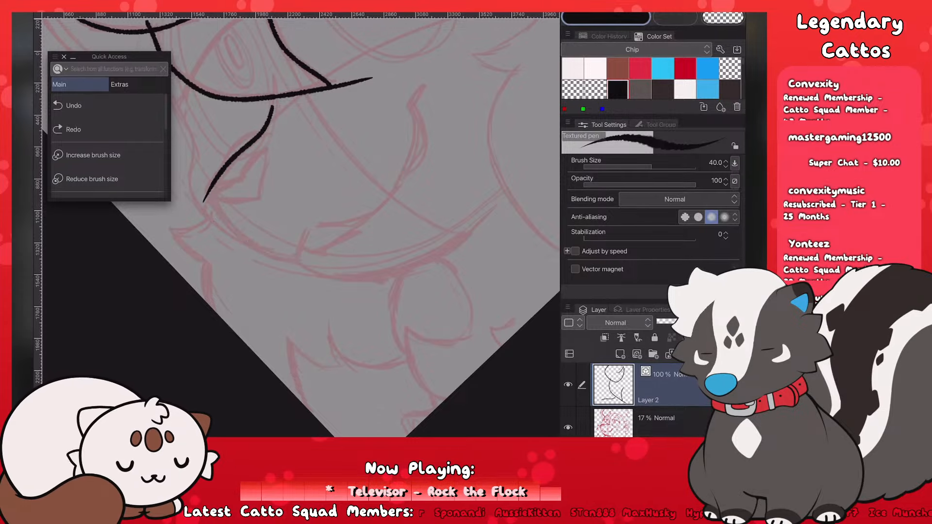
left_click_drag(208, 194, 312, 265)
left_click_drag(311, 229, 293, 260)
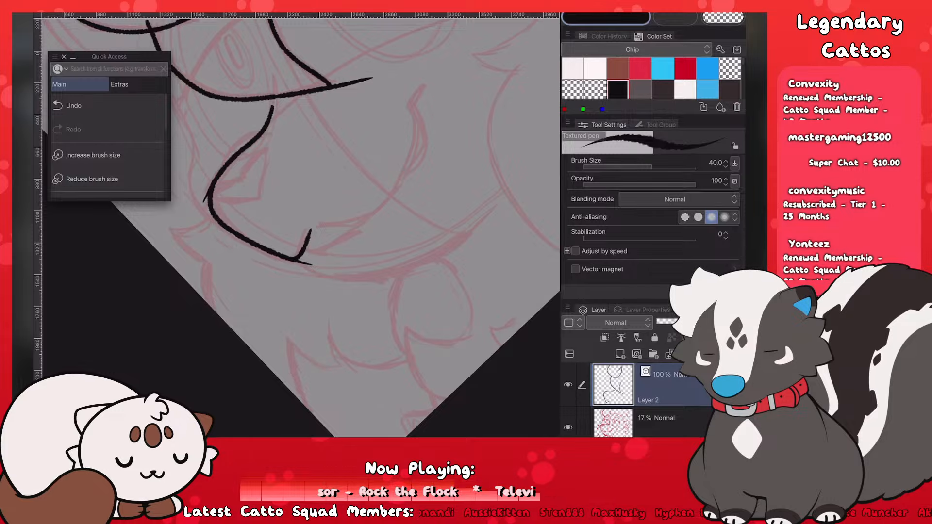
Step: Undo the trial mouth stroke and the snout outline, back to the short bridge line below the hair strand
left_click_drag(312, 230, 370, 213)
scroll(301, 225, "down", 1)
key("ctrl+z")
scroll(301, 225, "down", 5)
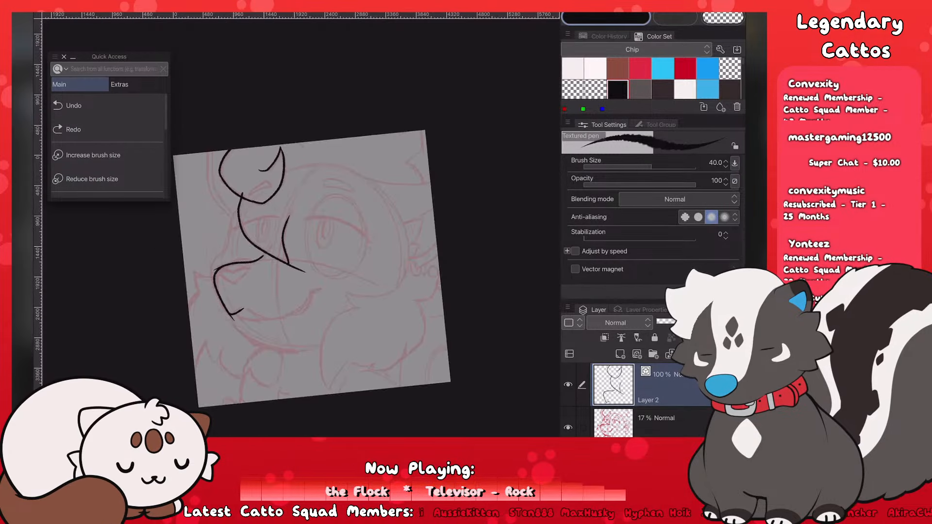
key("ctrl+z")
scroll(312, 243, "down", 1)
scroll(311, 243, "up", 3)
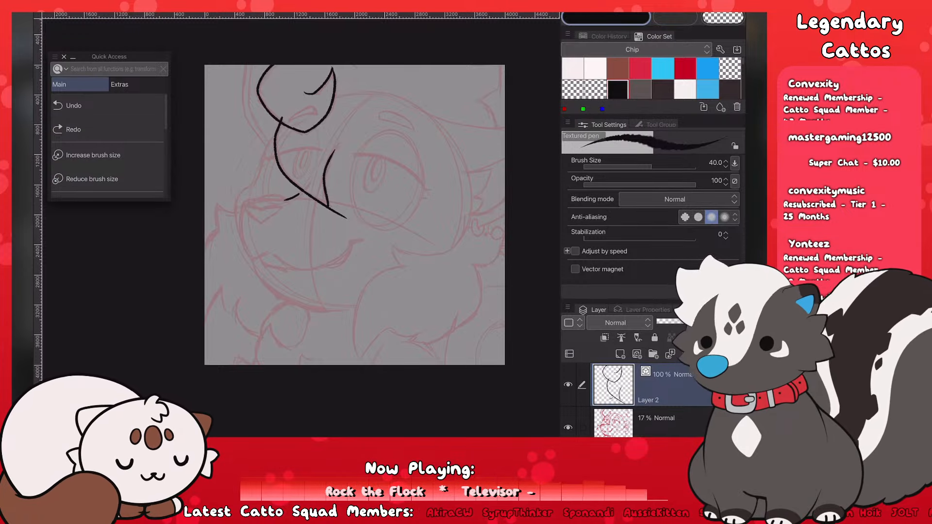
Step: Ink a new snout outline from the bridge below the hair strand, around the nose and down to the front lip
scroll(311, 218, "up", 3)
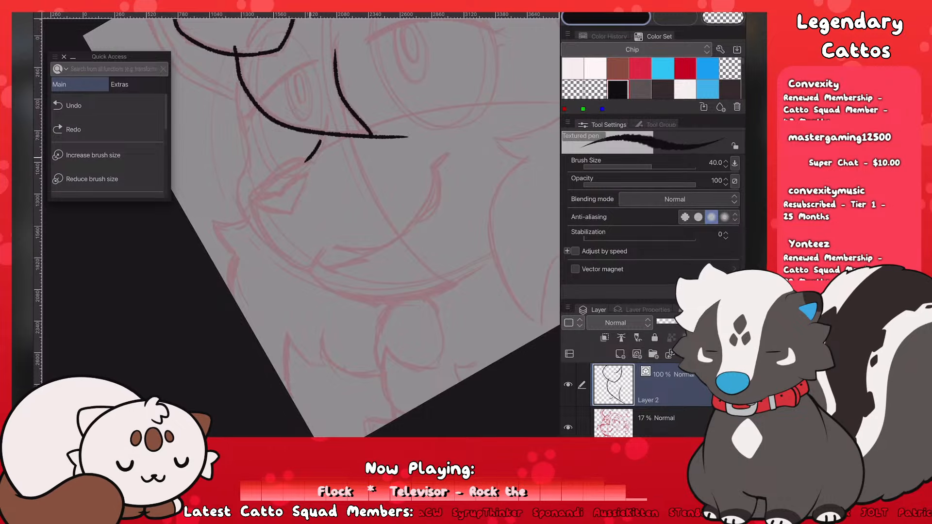
key("ctrl+z")
left_click_drag(309, 157, 262, 188)
key("ctrl+z")
mouse_move(313, 153)
left_mouse_down()
mouse_move(263, 186)
mouse_move(253, 218)
mouse_move(334, 279)
left_mouse_up()
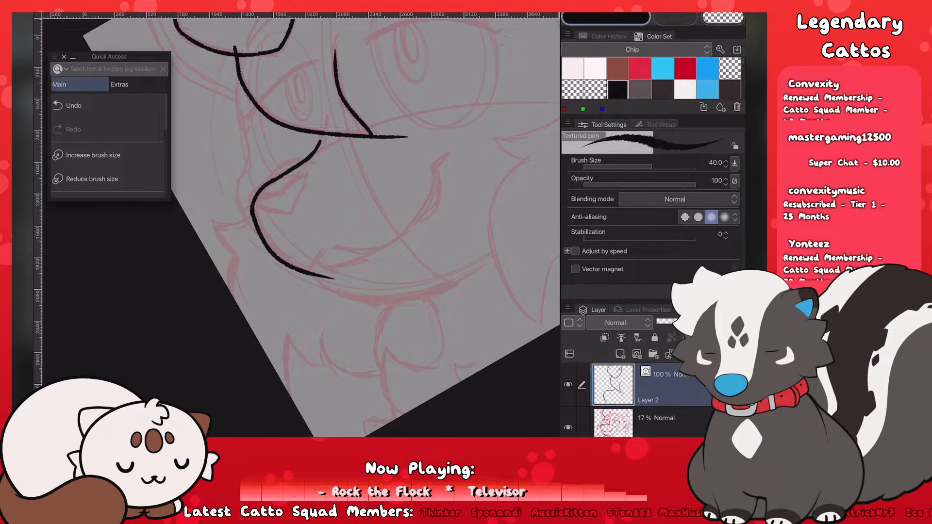
key("ctrl+z")
left_click_drag(252, 209, 331, 281)
key("ctrl+z")
mouse_move(252, 207)
left_mouse_down()
mouse_move(267, 247)
mouse_move(339, 276)
mouse_move(264, 245)
mouse_move(319, 271)
mouse_move(327, 249)
mouse_move(396, 243)
left_mouse_up()
key("ctrl+z")
key("ctrl+z")
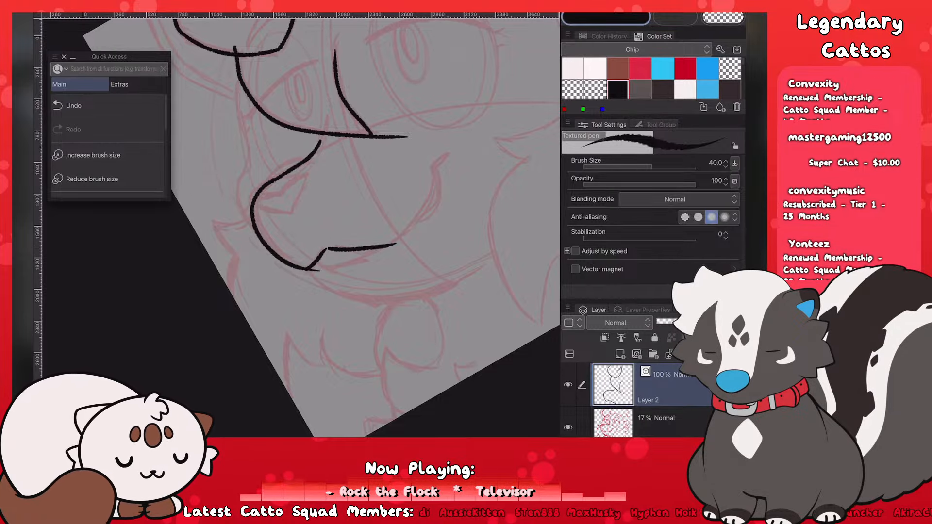
Step: Redraw the mouth line as a smiling curve from behind the front lip, with a short upturned stroke at the corner
key("ctrl+z")
mouse_move(331, 247)
left_mouse_down()
mouse_move(377, 250)
mouse_move(439, 173)
left_mouse_up()
scroll(300, 228, "down", 2)
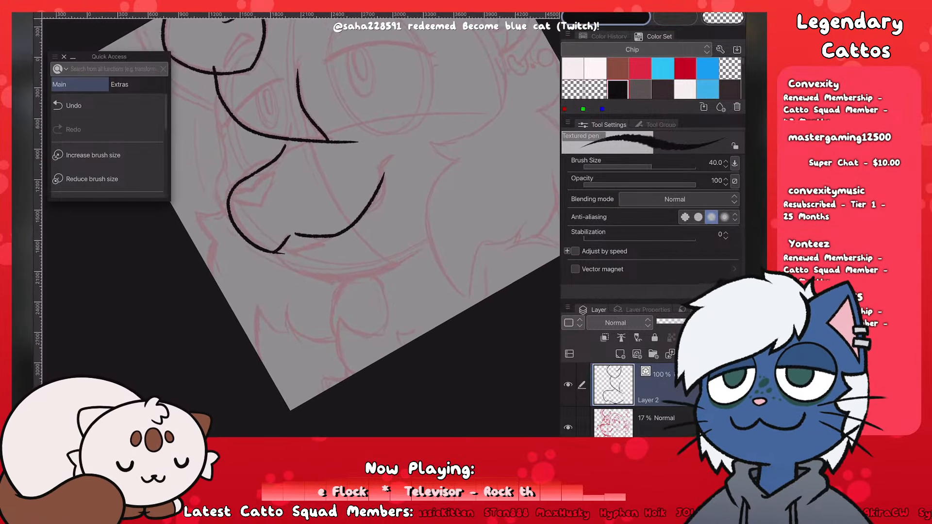
scroll(214, 260, "up", 2)
key("ctrl+z")
left_click_drag(356, 227, 419, 138)
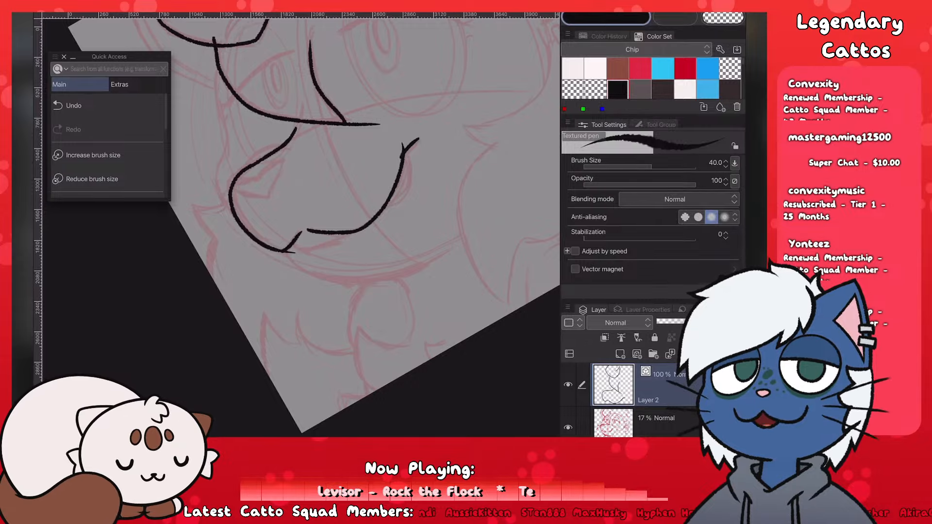
Step: Erase the overshooting line ends at the front lip and at the pointed tip of the central hair strand
scroll(301, 223, "down", 4)
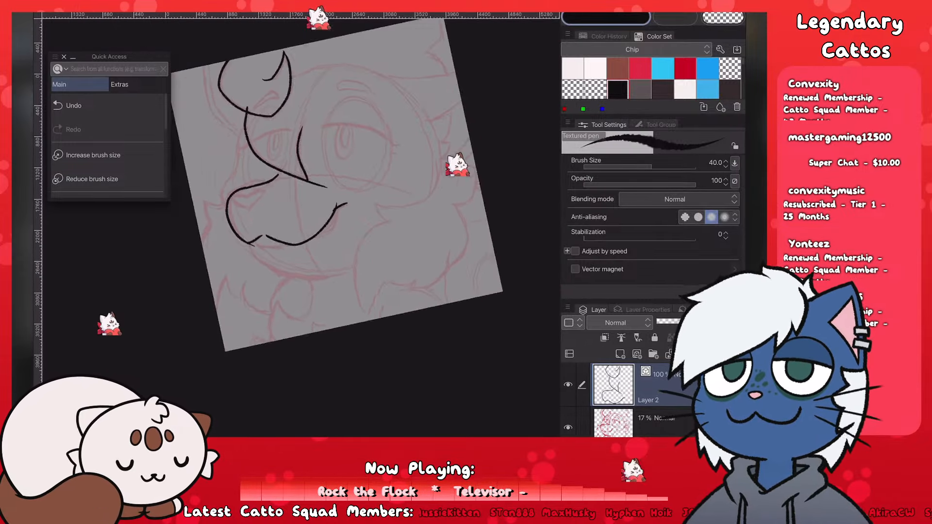
scroll(291, 223, "up", 4)
key("e")
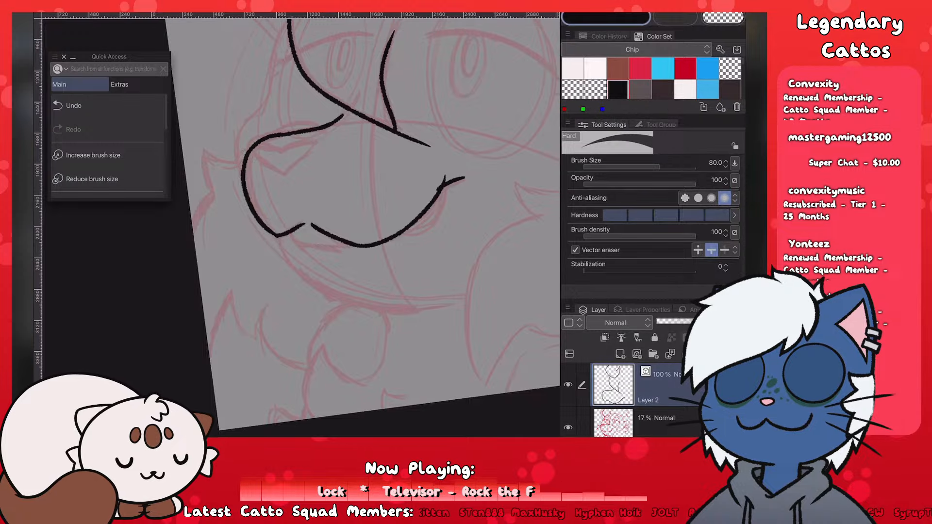
key("p")
key("ctrl+0")
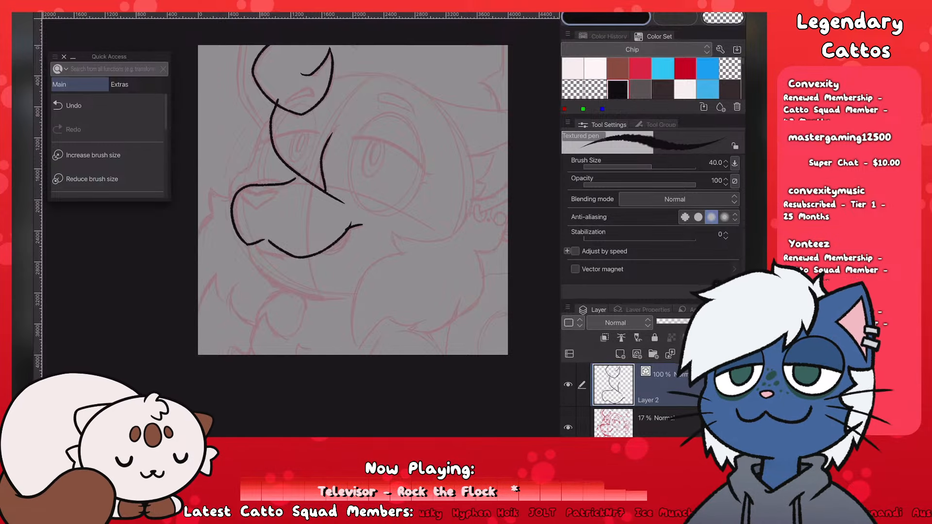
key("e")
left_click_drag(339, 195, 334, 201)
key("p")
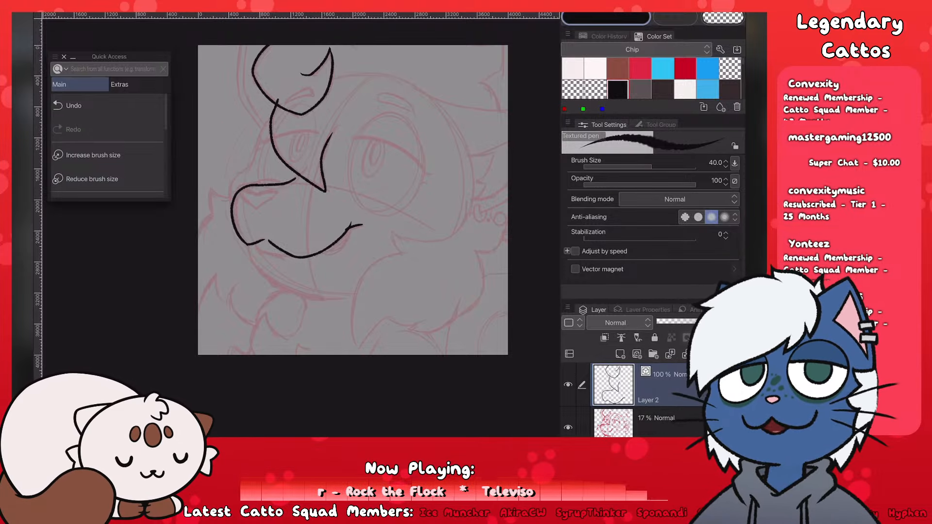
Step: Ink the lower jaw as one curve from the front lip down along the sketched chin, retrying the stroke until it fits
scroll(219, 306, "up", 3)
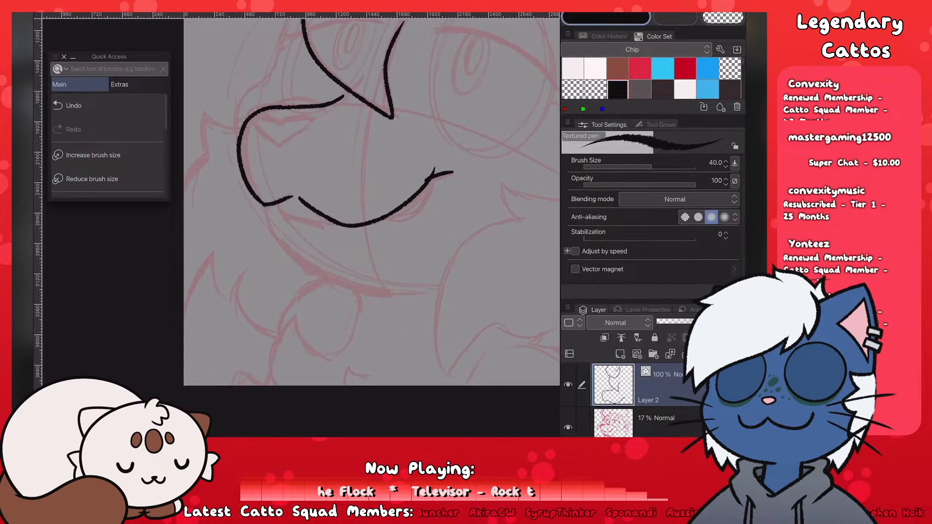
left_click_drag(267, 199, 341, 290)
key("ctrl+z")
left_click_drag(267, 199, 361, 283)
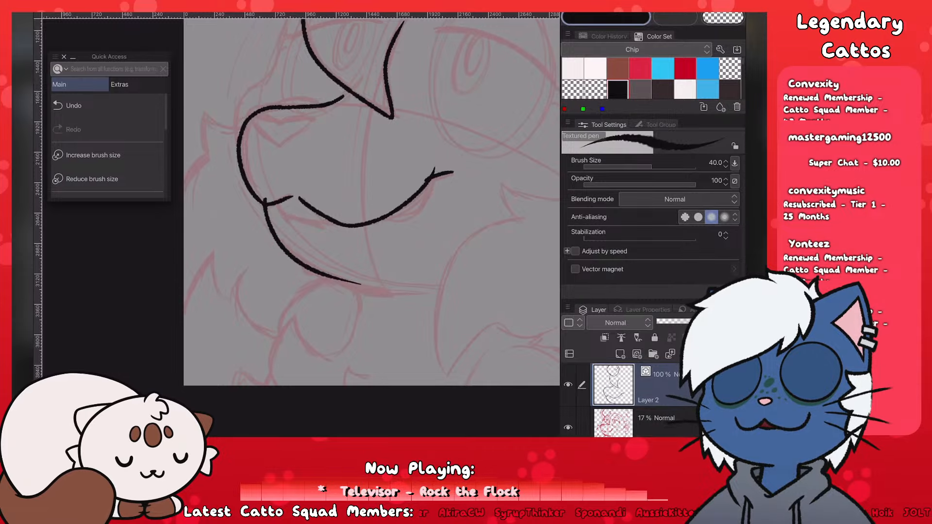
scroll(212, 305, "down", 5)
scroll(216, 258, "up", 4)
scroll(212, 305, "up", 2)
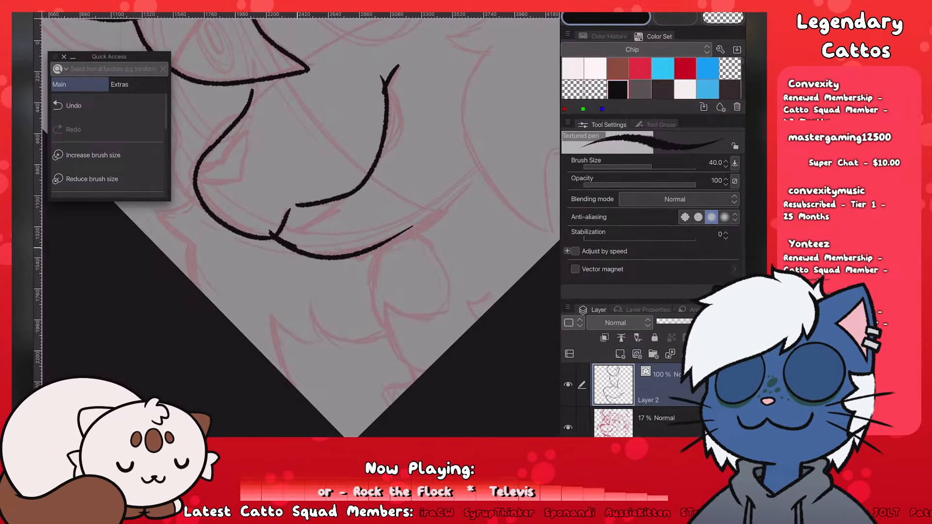
key("ctrl+z")
left_click_drag(266, 236, 475, 196)
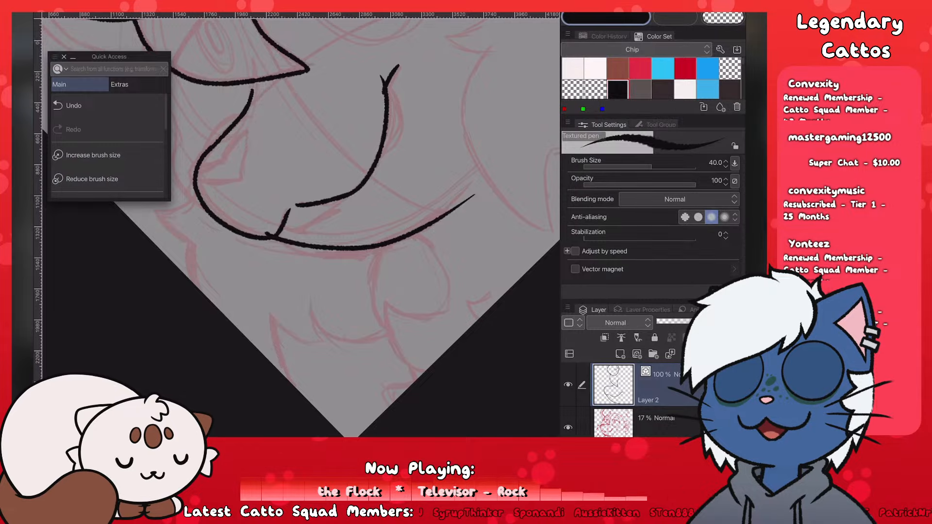
key("ctrl+z")
mouse_move(267, 234)
left_mouse_down()
mouse_move(454, 208)
mouse_move(464, 196)
mouse_move(422, 227)
mouse_move(448, 209)
left_mouse_up()
key("ctrl+z")
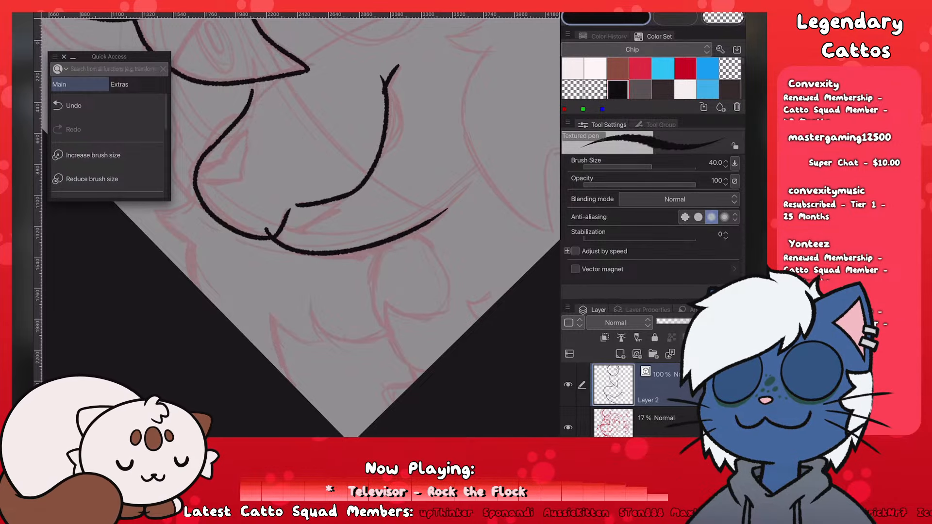
scroll(311, 233, "down", 6)
scroll(311, 243, "up", 3)
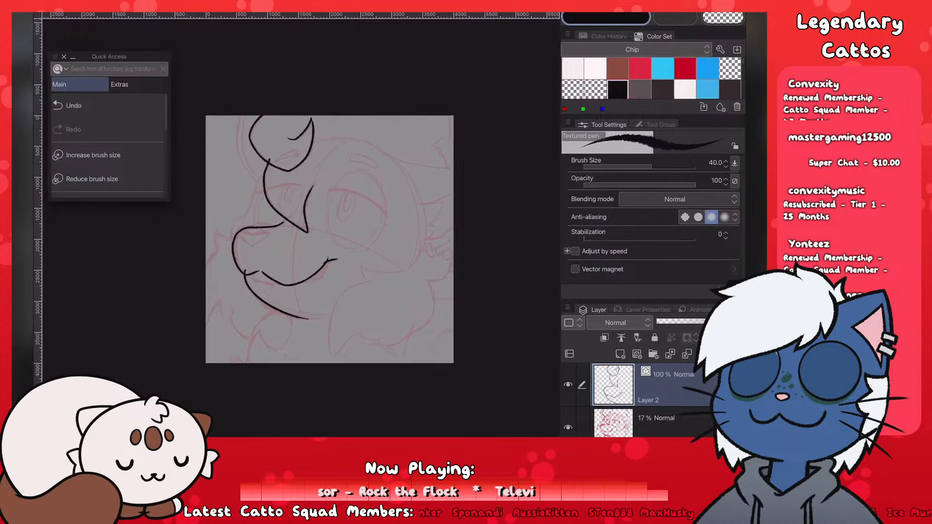
scroll(339, 233, "up", 1)
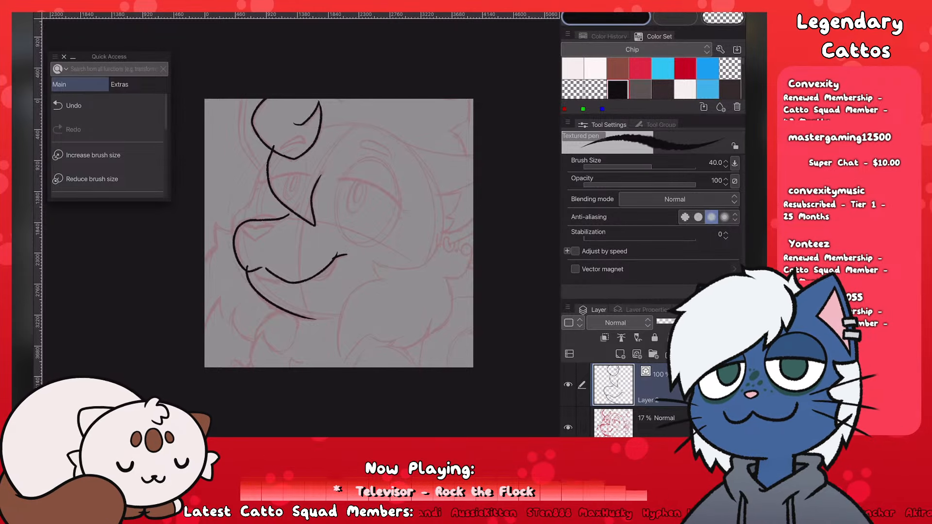
Step: Erase the stray stubs at the start of the jaw line and at the mouth corner
scroll(338, 233, "up", 3)
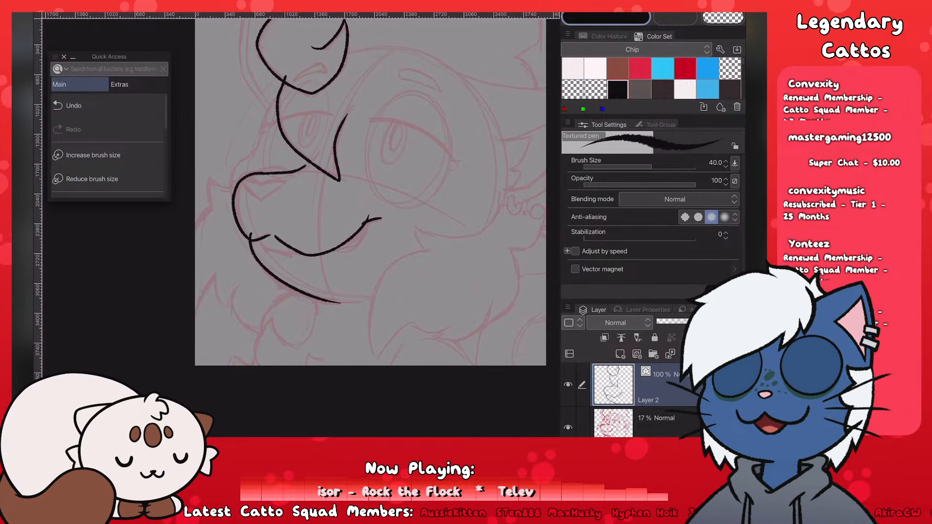
key("e")
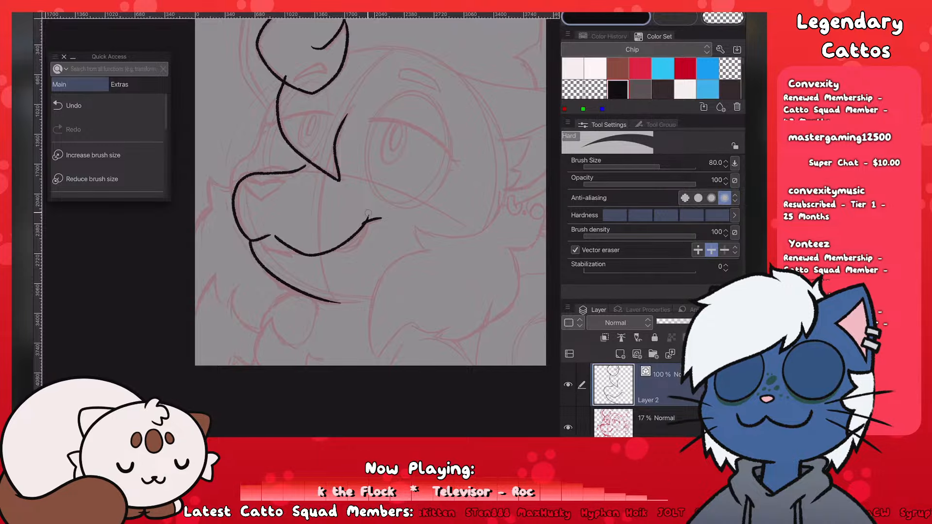
left_click(367, 214)
key("p")
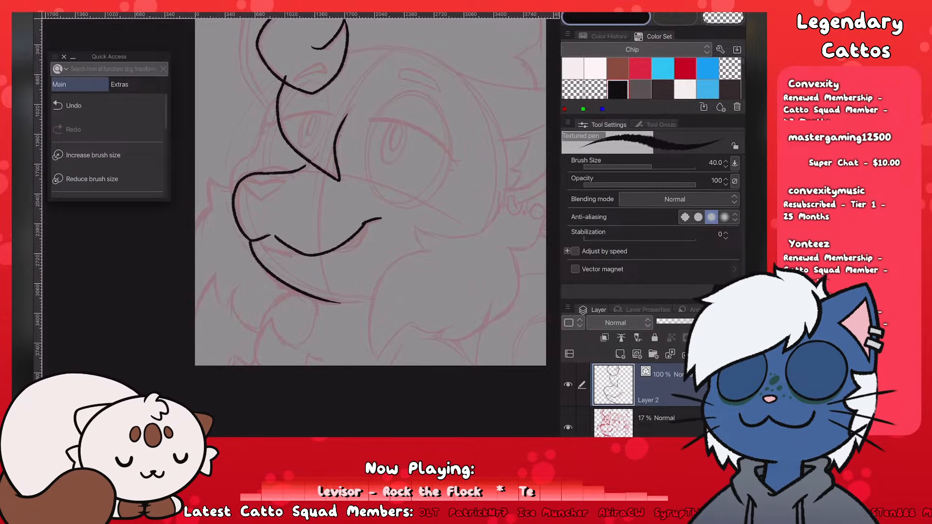
Step: Ink the small lower lip line beneath the front of the mouth, joining it to the smile curve
scroll(301, 208, "up", 3)
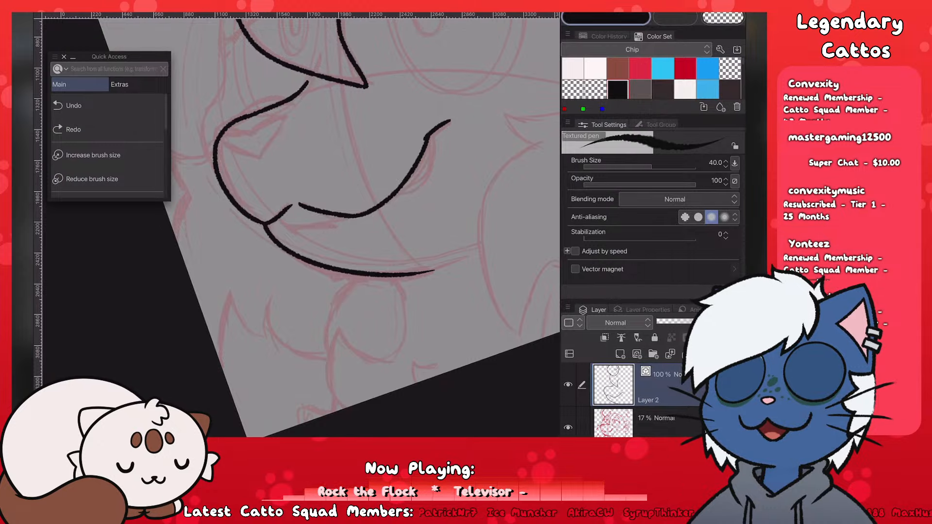
key("ctrl+z")
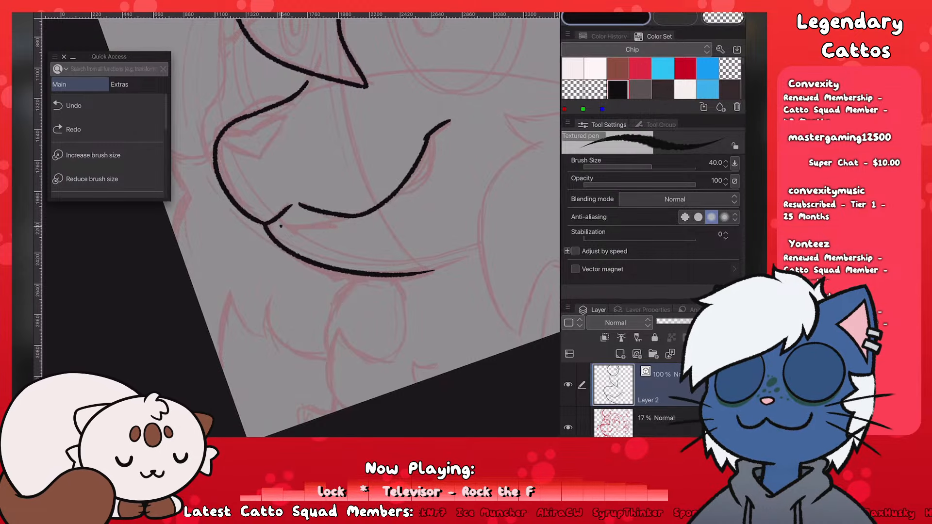
left_click_drag(291, 208, 335, 215)
scroll(281, 262, "down", 5)
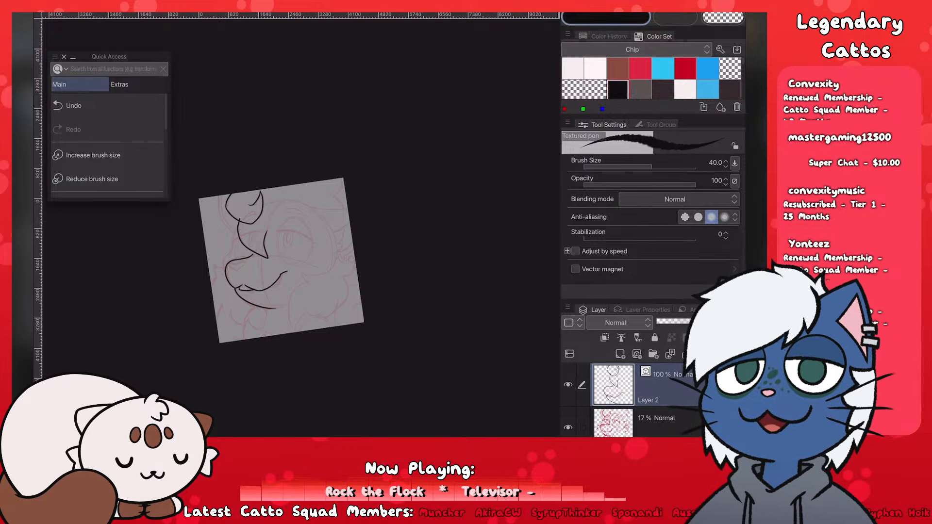
Step: Ink a short curve under the mouth corner that closes the open end of the smile
scroll(301, 223, "up", 5)
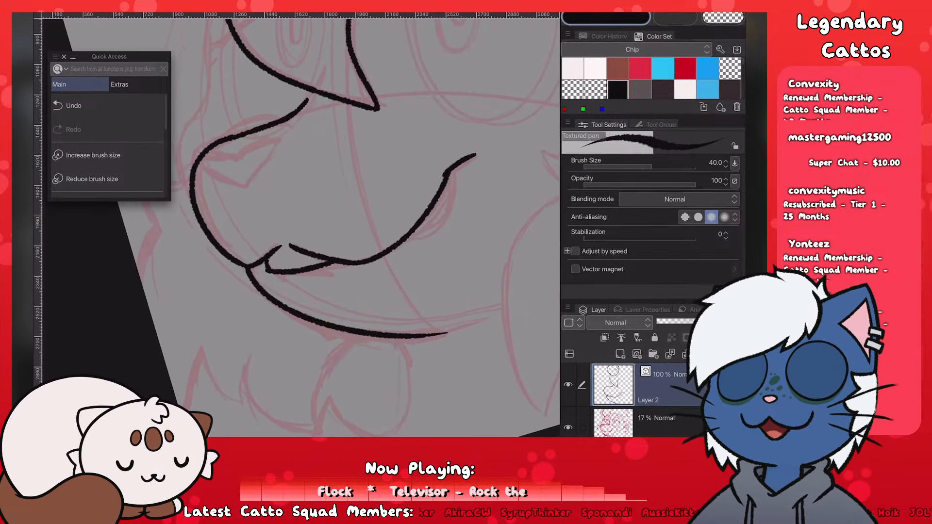
left_click_drag(401, 243, 451, 209)
key("ctrl+z")
left_click_drag(448, 176, 439, 212)
scroll(310, 233, "down", 6)
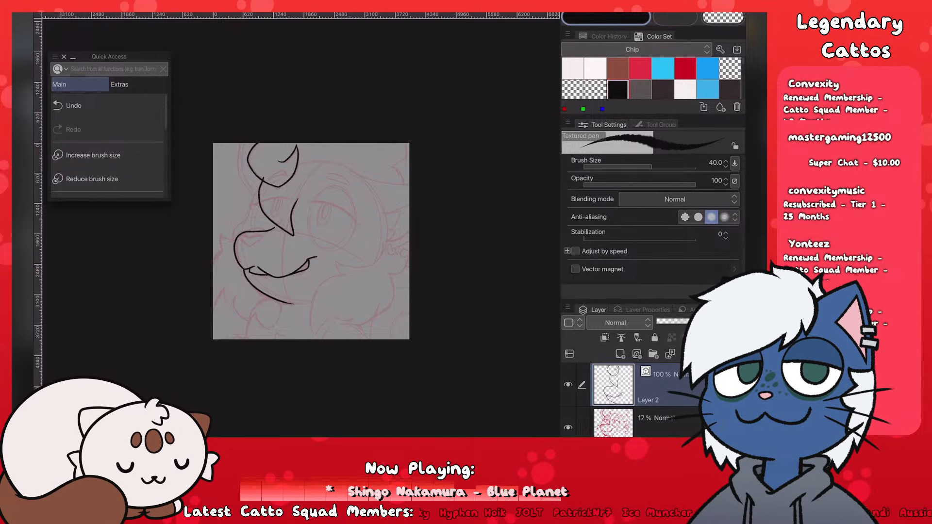
Step: Ink the jagged tuft strokes in the upper-right corner of the canvas, following the sketch
scroll(266, 218, "up", 3)
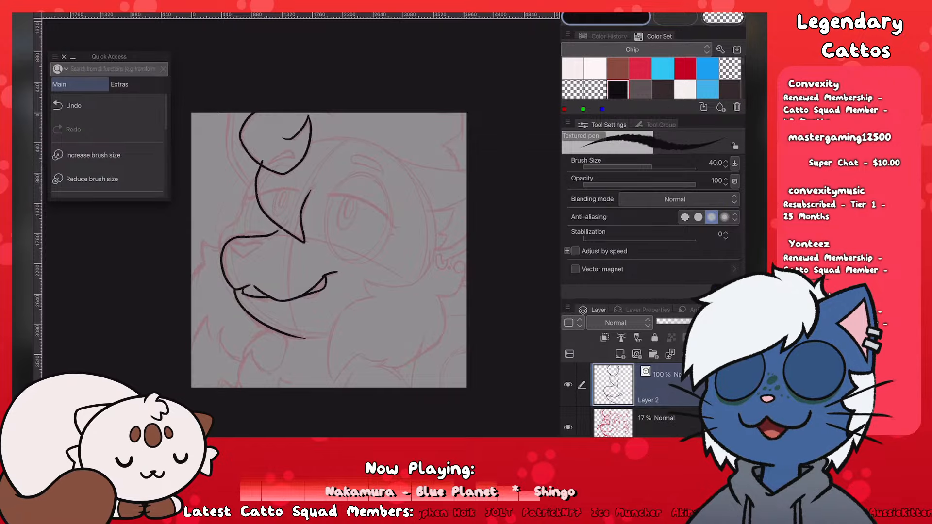
left_click_drag(460, 114, 431, 151)
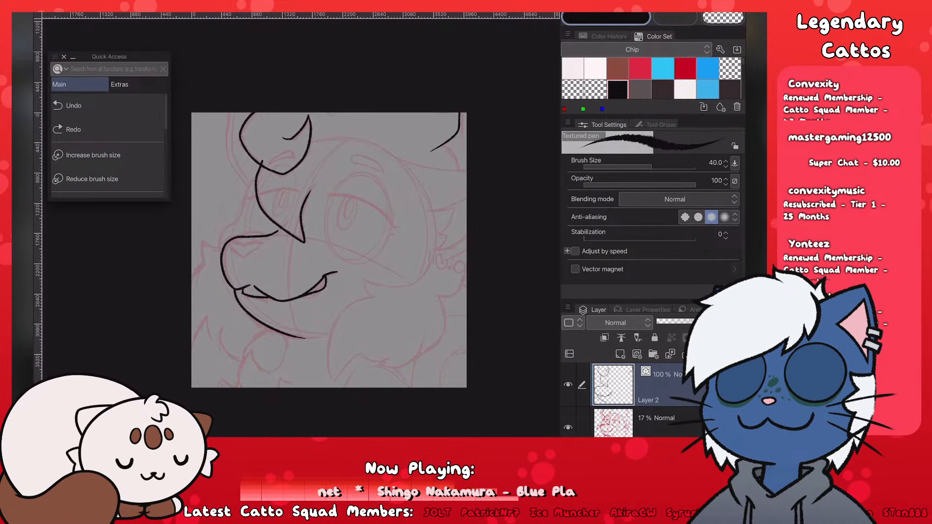
key("ctrl+z")
left_click_drag(462, 116, 432, 145)
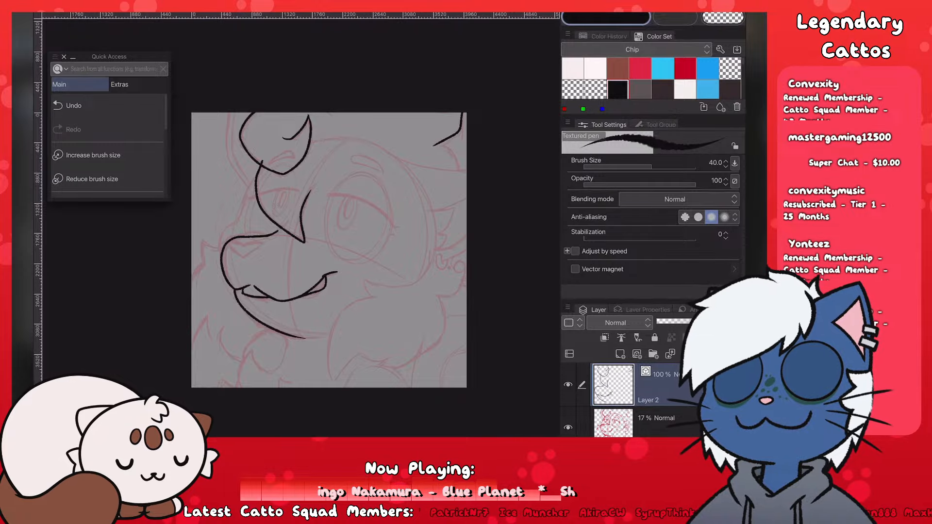
key("ctrl+z")
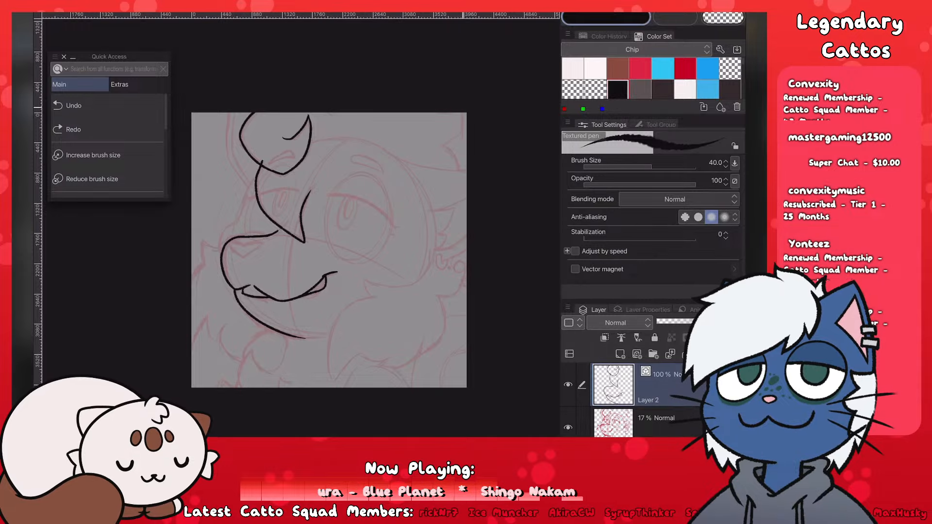
mouse_move(461, 116)
left_mouse_down()
mouse_move(435, 151)
mouse_move(458, 176)
left_mouse_up()
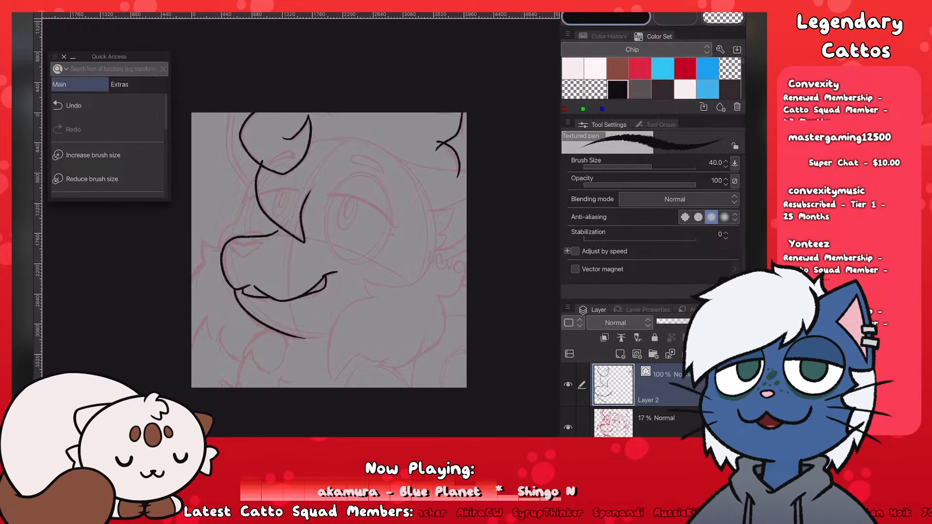
Step: Ink a long sweeping line from the top of the head to the right canvas edge, below the corner tuft
scroll(313, 245, "down", 4)
scroll(314, 245, "up", 2)
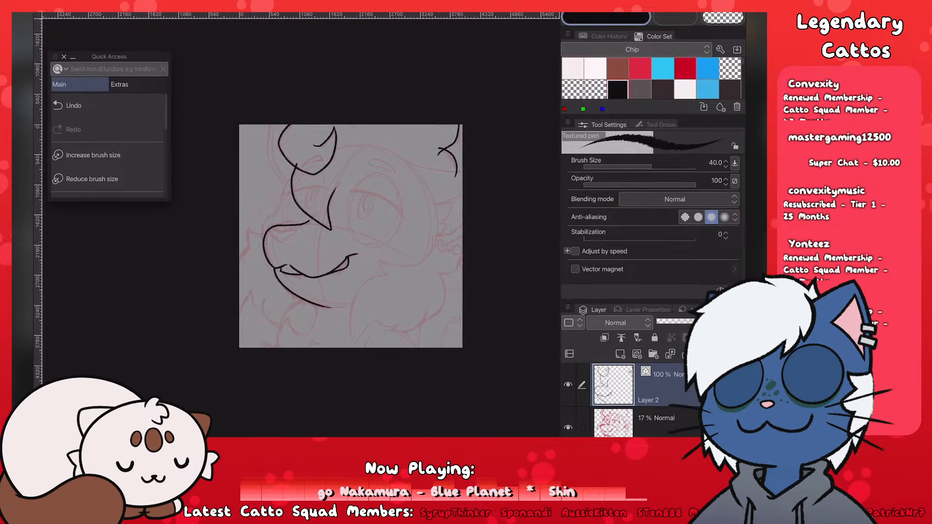
scroll(351, 236, "up", 5)
left_click_drag(355, 180, 455, 137)
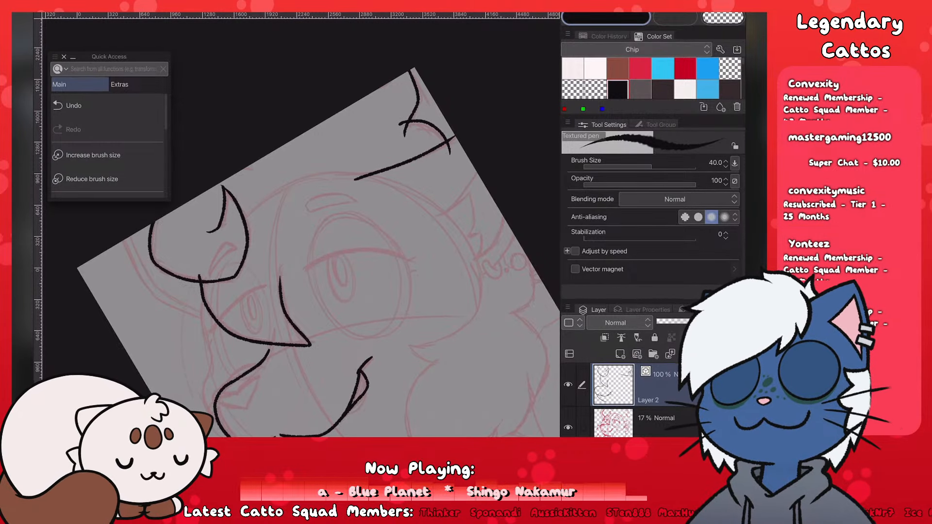
key("ctrl+z")
left_click_drag(356, 180, 458, 141)
scroll(301, 243, "down", 5)
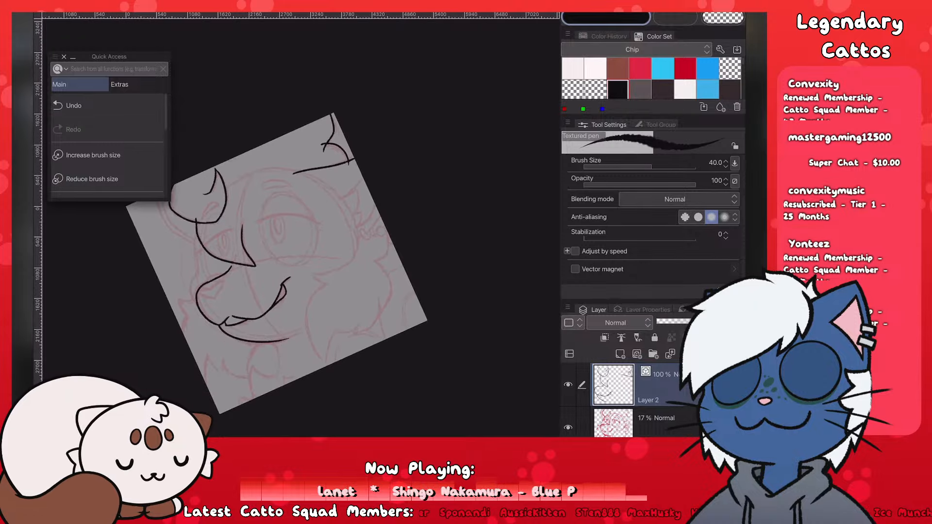
Step: Ink another curved stroke running to the right canvas edge, just below the long sweeping line
scroll(301, 243, "up", 4)
left_click_drag(387, 173, 431, 139)
left_click_drag(388, 172, 427, 146)
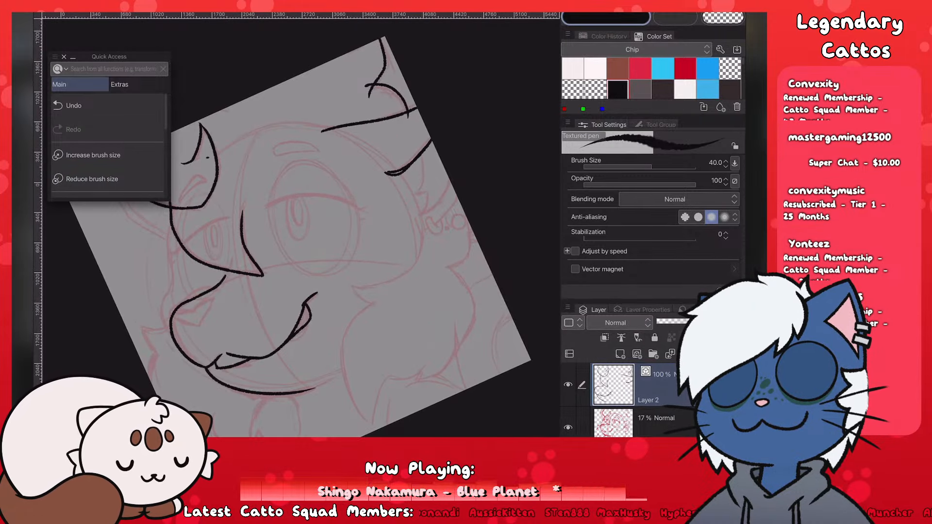
Step: Re-ink the short curve at the right canvas edge and add the jagged fur spikes directly beneath it
key("ctrl+z")
left_click_drag(218, 155, 217, 157)
key("ctrl+z")
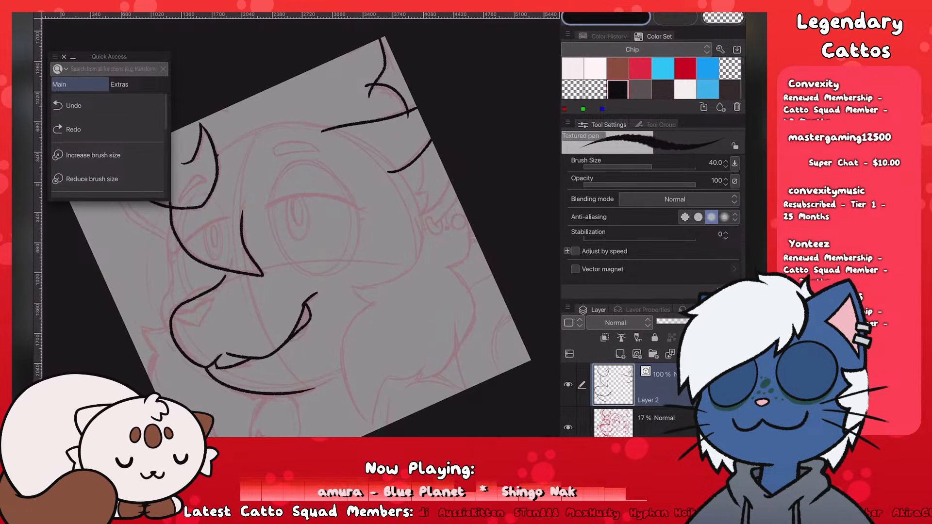
key("ctrl+z")
mouse_move(385, 174)
left_mouse_down()
mouse_move(432, 140)
mouse_move(402, 205)
mouse_move(433, 190)
mouse_move(420, 217)
mouse_move(452, 185)
left_mouse_up()
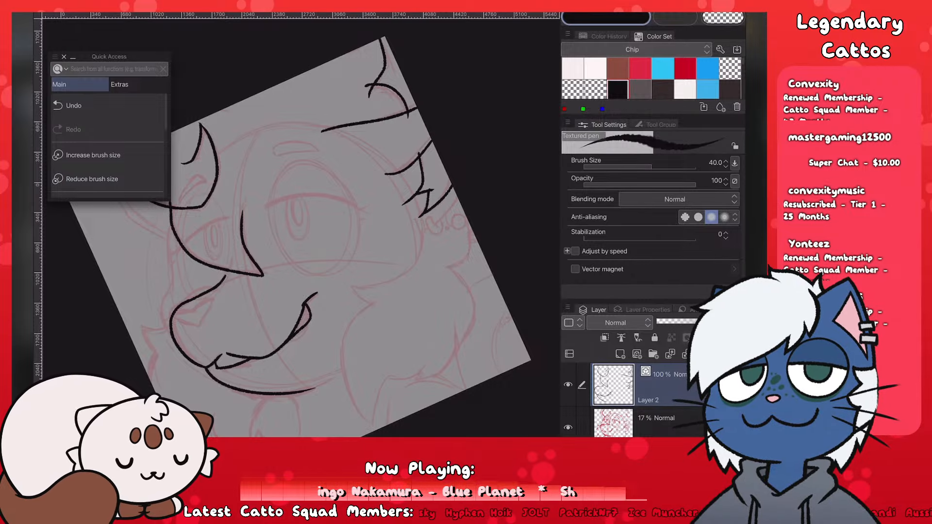
key("ctrl+s")
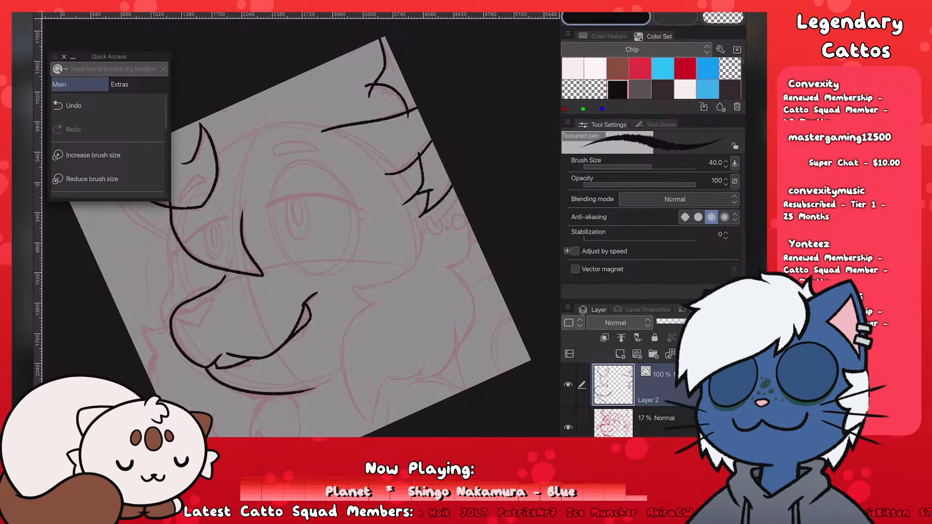
Step: Ink a curved stroke below the jagged fur spikes, sweeping out to the right canvas edge
left_click_drag(417, 234, 458, 198)
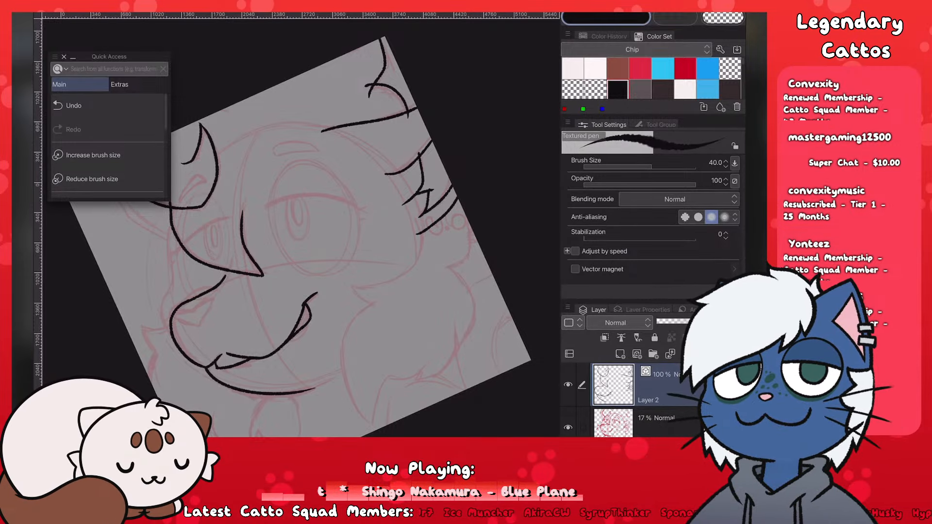
scroll(301, 238, "down", 4)
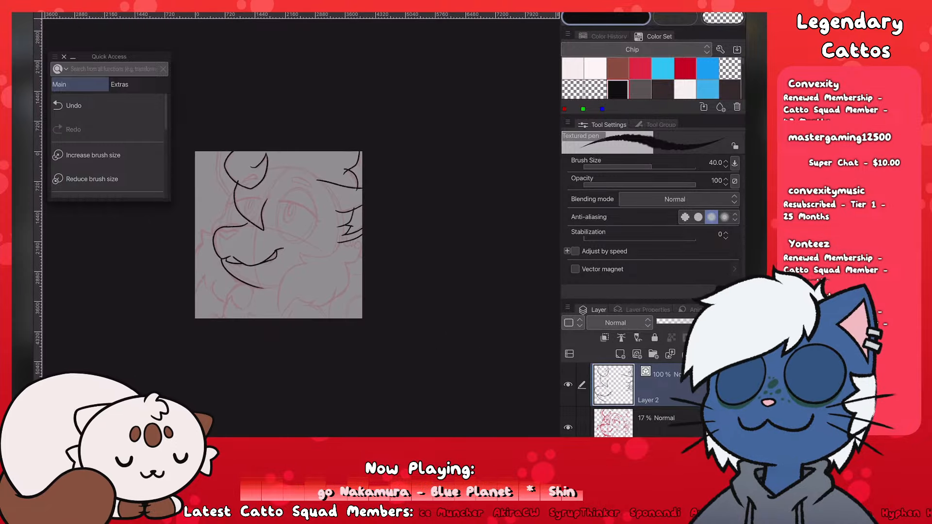
scroll(300, 238, "up", 2)
scroll(315, 229, "up", 3)
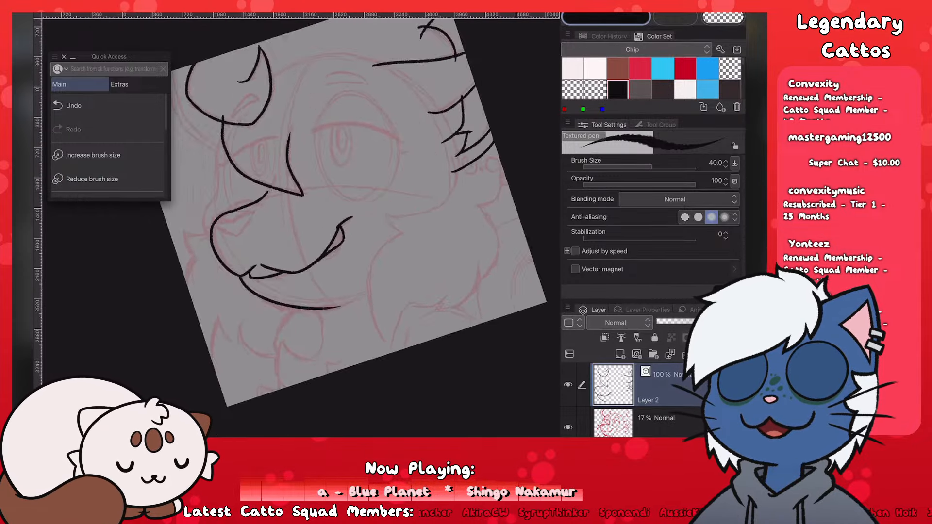
key("ctrl+z")
left_click_drag(476, 164, 525, 125)
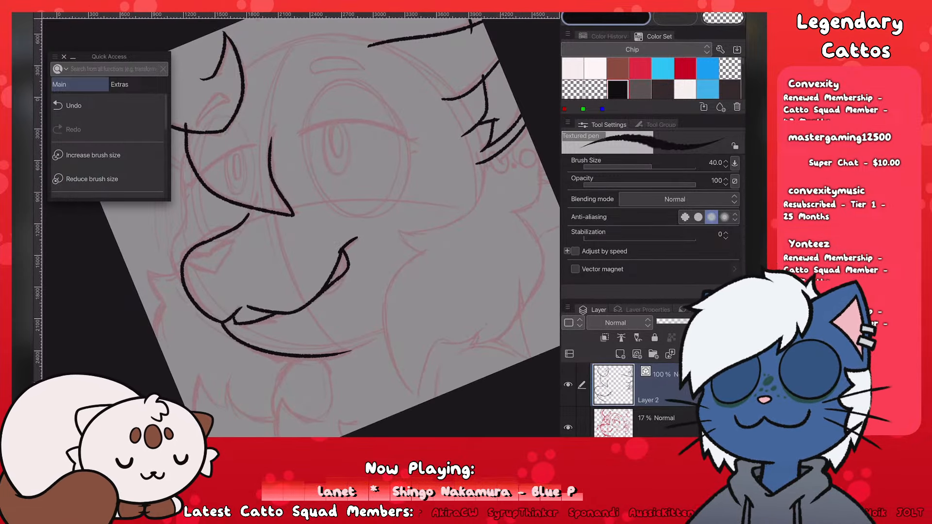
scroll(301, 238, "down", 5)
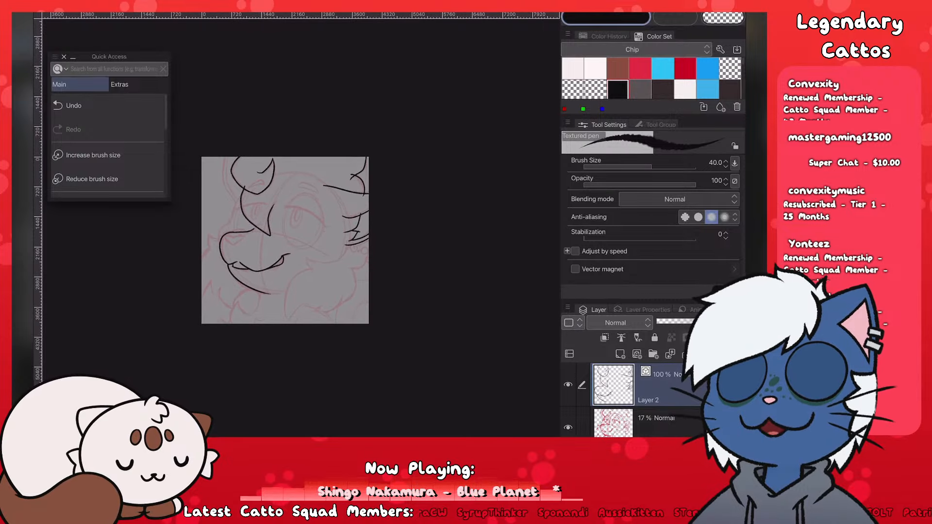
Step: Ink the lower end of the outer left hair line, running down to the pointed fringe beside the far eye
scroll(301, 238, "up", 4)
mouse_move(272, 91)
left_mouse_down()
mouse_move(279, 166)
mouse_move(304, 188)
left_mouse_up()
scroll(394, 233, "up", 3)
key("ctrl+z")
left_click_drag(292, 90, 338, 159)
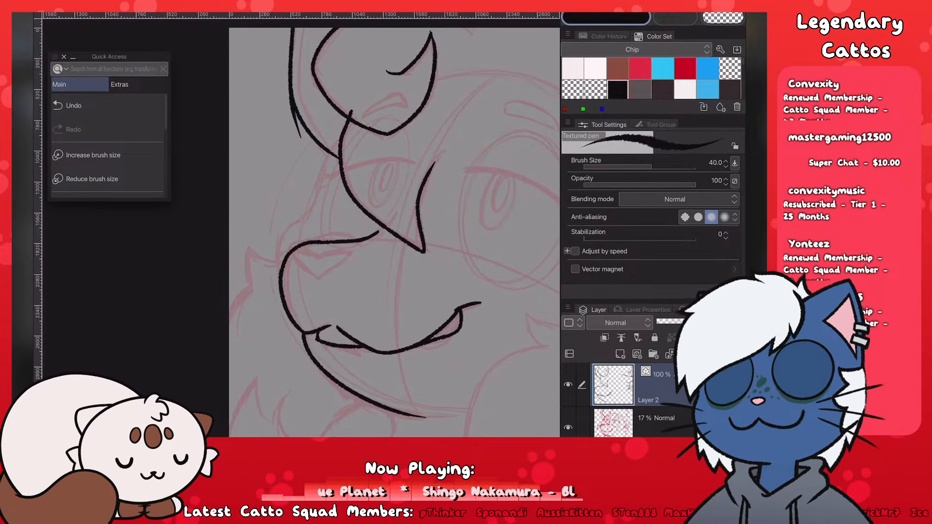
key("ctrl+z")
left_click_drag(295, 107, 331, 164)
scroll(330, 228, "down", 4)
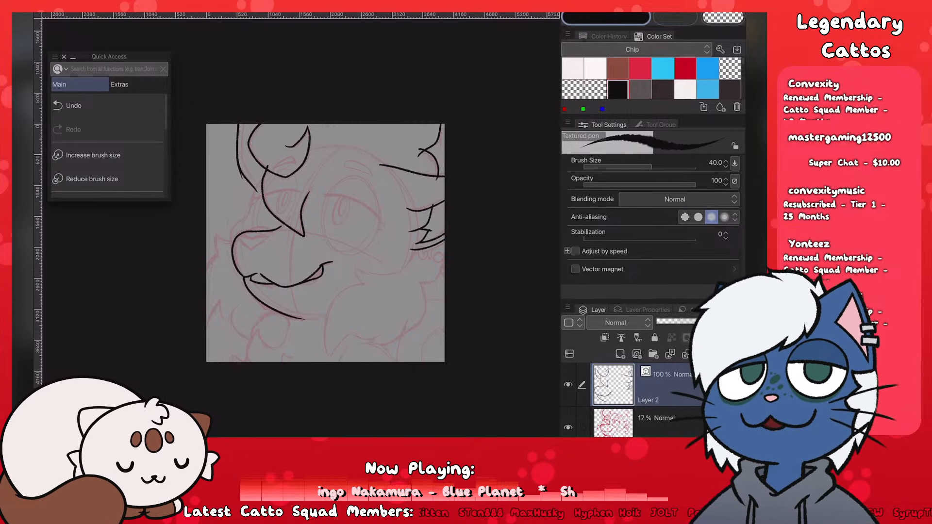
Step: Ink the far side of the face from the fringe down past the far eye toward the muzzle
scroll(301, 228, "up", 5)
left_click_drag(312, 70, 303, 124)
key("ctrl+z")
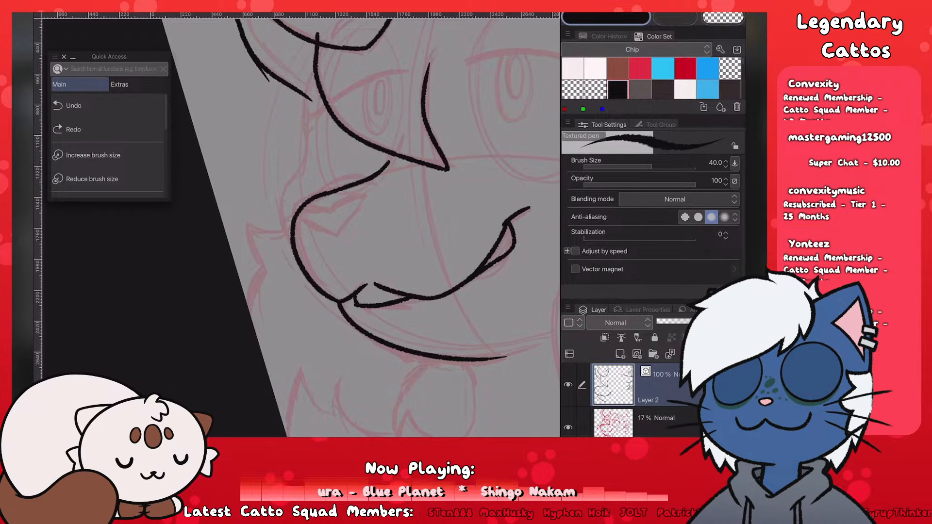
left_click_drag(320, 60, 304, 165)
key("ctrl+z")
mouse_move(305, 101)
left_mouse_down()
mouse_move(305, 165)
mouse_move(283, 200)
mouse_move(285, 234)
left_mouse_up()
scroll(301, 228, "down", 5)
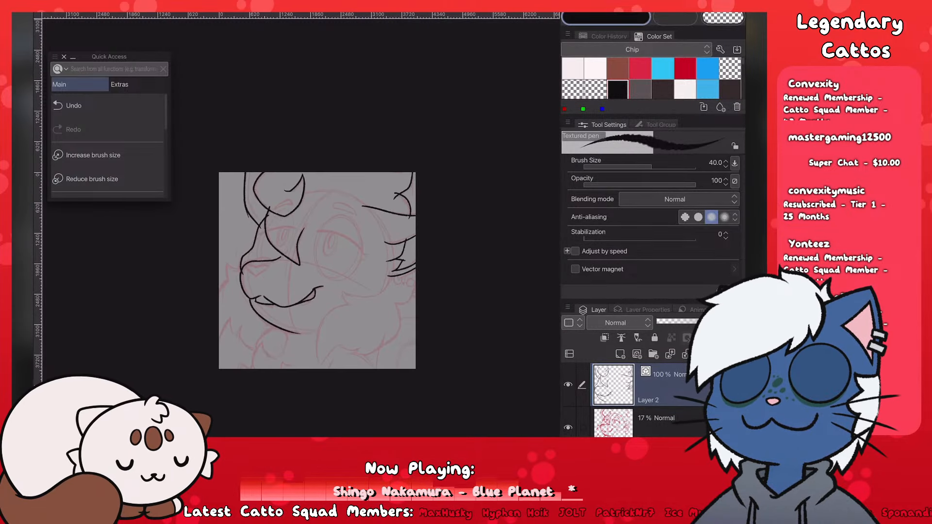
Step: Extend the far face contour with a short curve that joins it to the front of the muzzle
scroll(317, 270, "up", 5)
key("ctrl+z")
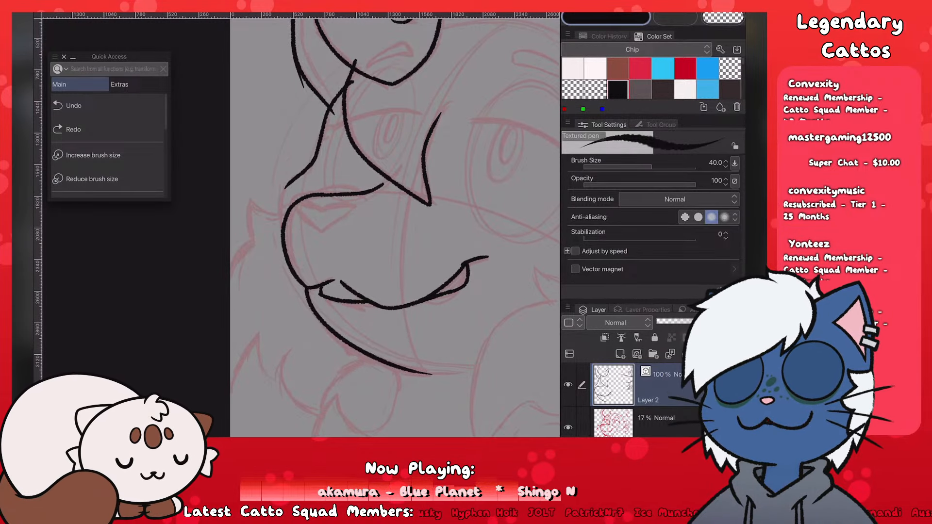
left_click_drag(286, 184, 283, 214)
scroll(396, 224, "up", 2)
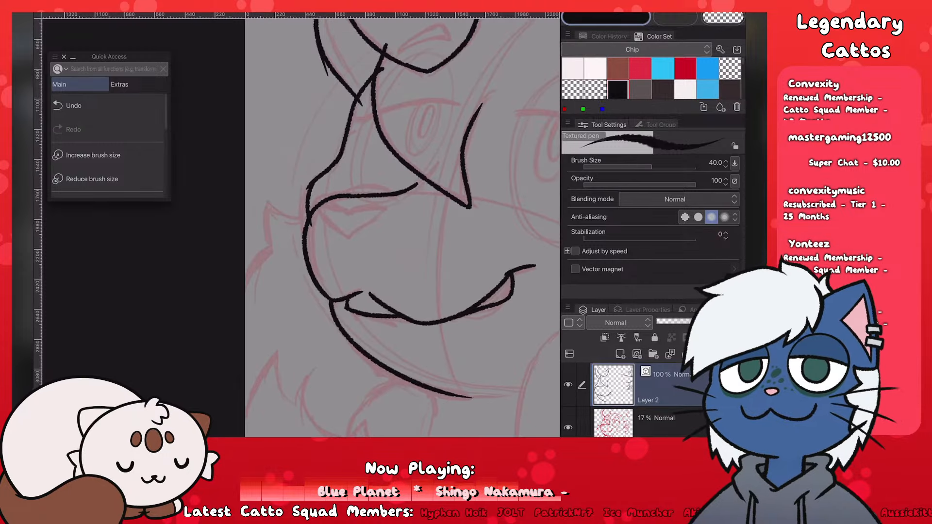
scroll(240, 241, "down", 5)
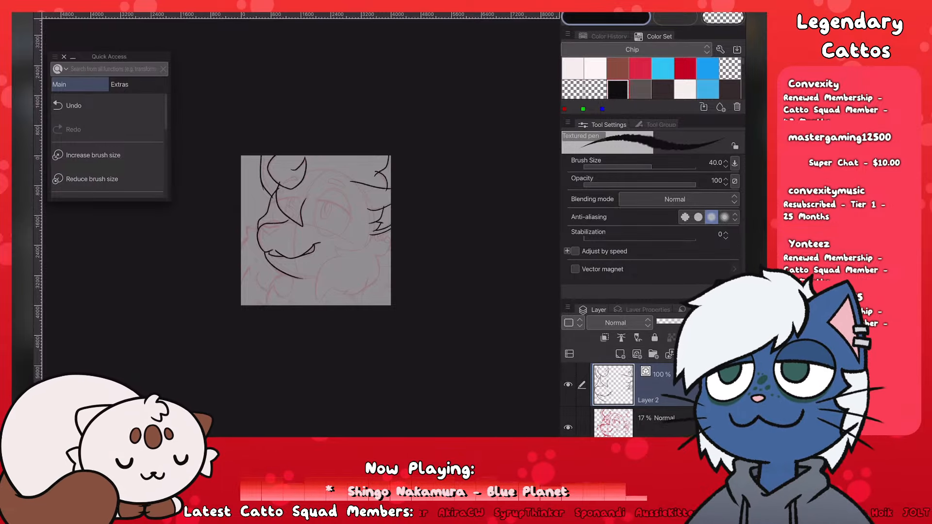
Step: Ink the rounded near-cheek line from the fur spikes at the right edge down and in toward the mouth
scroll(315, 231, "up", 3)
scroll(335, 214, "up", 2)
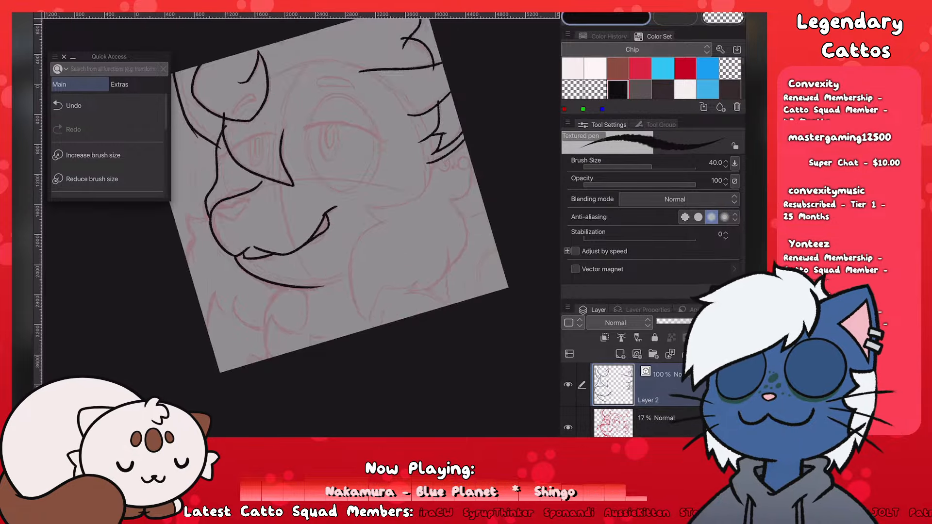
scroll(316, 228, "up", 1)
mouse_move(444, 92)
left_mouse_down()
mouse_move(442, 113)
mouse_move(352, 149)
mouse_move(418, 163)
mouse_move(444, 95)
left_mouse_up()
key("ctrl+z")
key("ctrl+z")
mouse_move(367, 166)
left_mouse_down()
mouse_move(390, 170)
mouse_move(441, 83)
left_mouse_up()
key("ctrl+z")
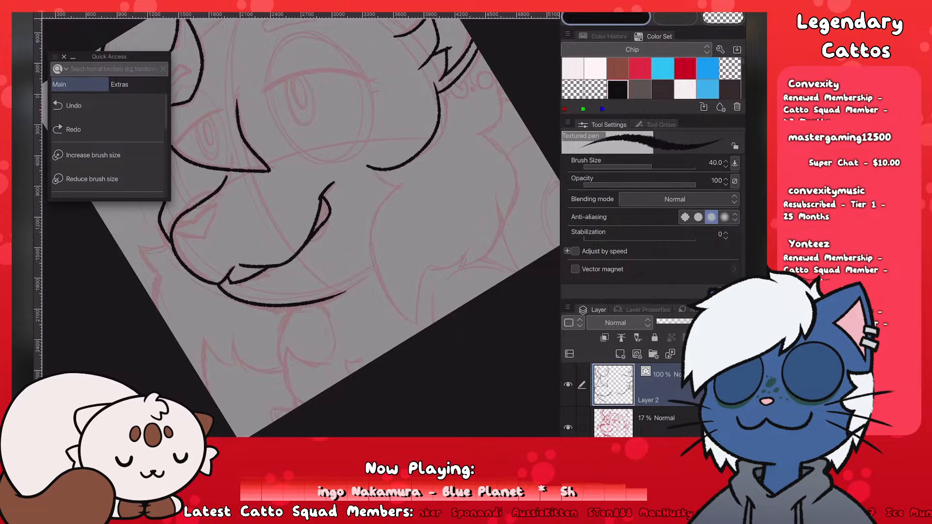
left_click_drag(368, 167, 445, 91)
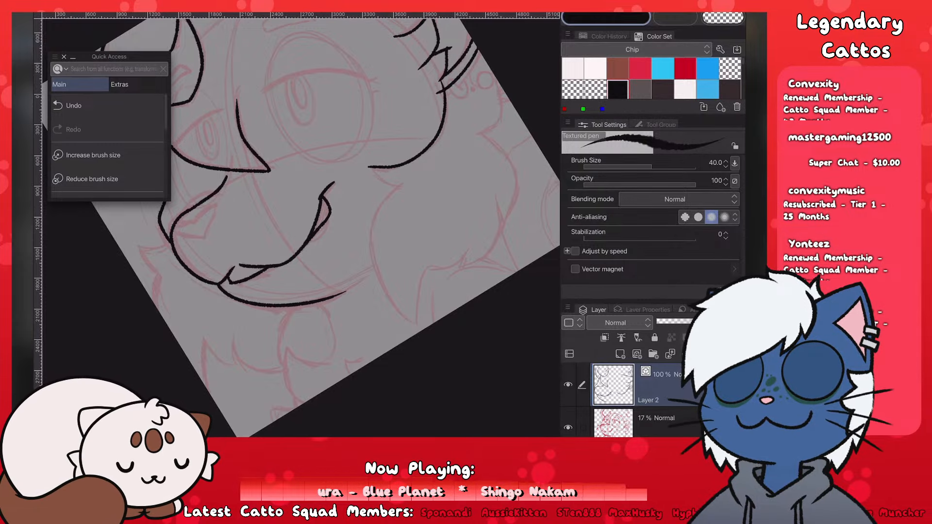
Step: Ink the small pointed tuft at the cheek's inner end and the long curve from it to the bottom canvas edge
left_click_drag(372, 161, 410, 187)
key("ctrl+z")
mouse_move(370, 166)
left_mouse_down()
mouse_move(406, 185)
mouse_move(407, 308)
left_mouse_up()
key("ctrl+z")
left_click_drag(405, 182, 415, 332)
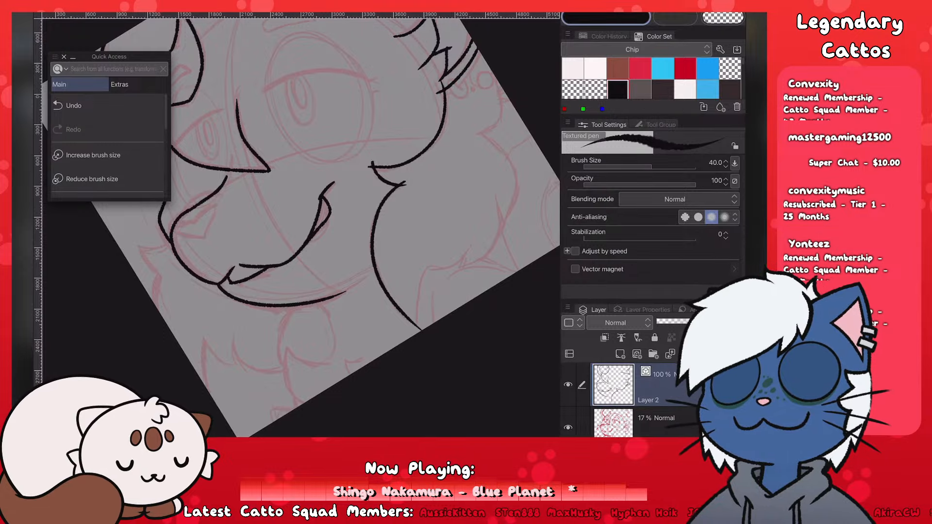
Step: Ink the underside of the large fur tuft from its bottom tip up to a small pointed notch
left_click_drag(439, 264, 415, 332)
key("ctrl+z")
mouse_move(434, 268)
left_mouse_down()
mouse_move(415, 331)
mouse_move(474, 249)
left_mouse_up()
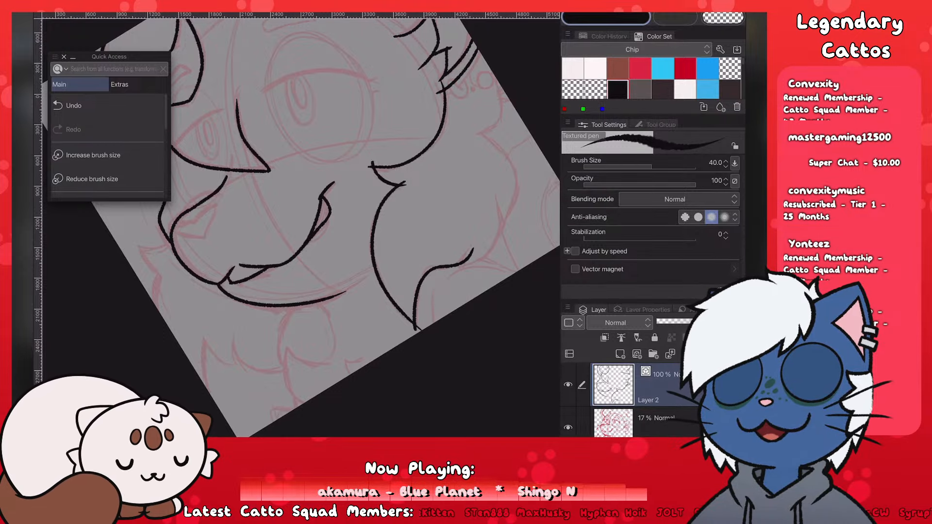
key("ctrl+z")
mouse_move(421, 276)
left_mouse_down()
mouse_move(467, 250)
mouse_move(457, 275)
mouse_move(504, 230)
left_mouse_up()
key("ctrl+z")
Step: Ink the rounded curve from the notch up the right side of the large fur tuft
mouse_move(457, 274)
left_mouse_down()
mouse_move(491, 245)
mouse_move(502, 201)
left_mouse_up()
key("ctrl+z")
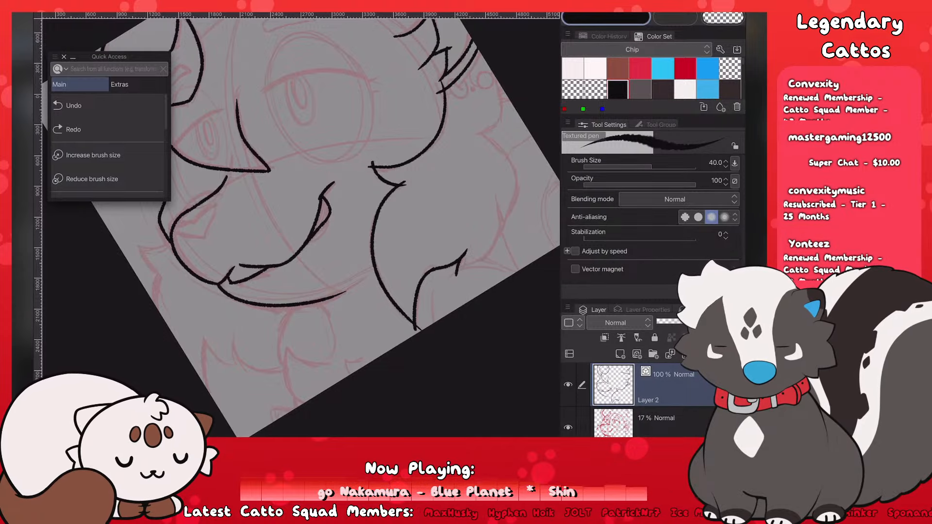
left_click_drag(457, 274, 500, 200)
key("ctrl+z")
left_click_drag(457, 275, 501, 197)
key("ctrl+z")
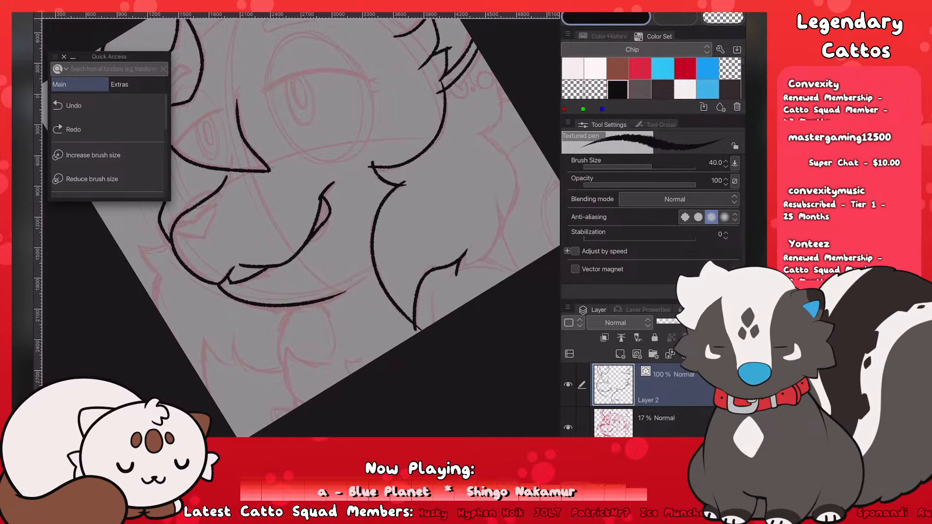
mouse_move(457, 274)
left_mouse_down()
mouse_move(491, 253)
mouse_move(502, 209)
left_mouse_up()
key("ctrl+z")
left_click_drag(458, 274, 500, 204)
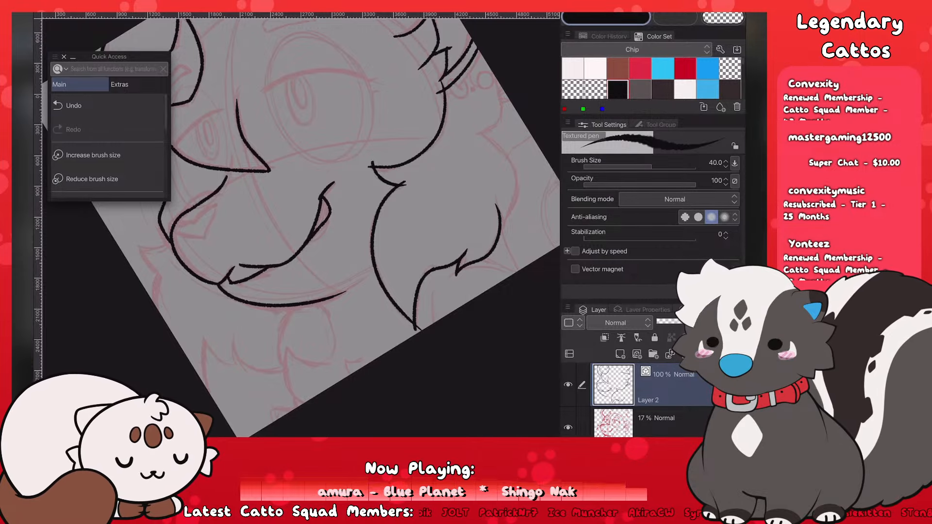
Step: Ink the large fur tuft's outer curve from its upper end down to a point against the rounded curve
left_click_drag(476, 130, 514, 234)
key("ctrl+z")
left_click_drag(475, 128, 514, 243)
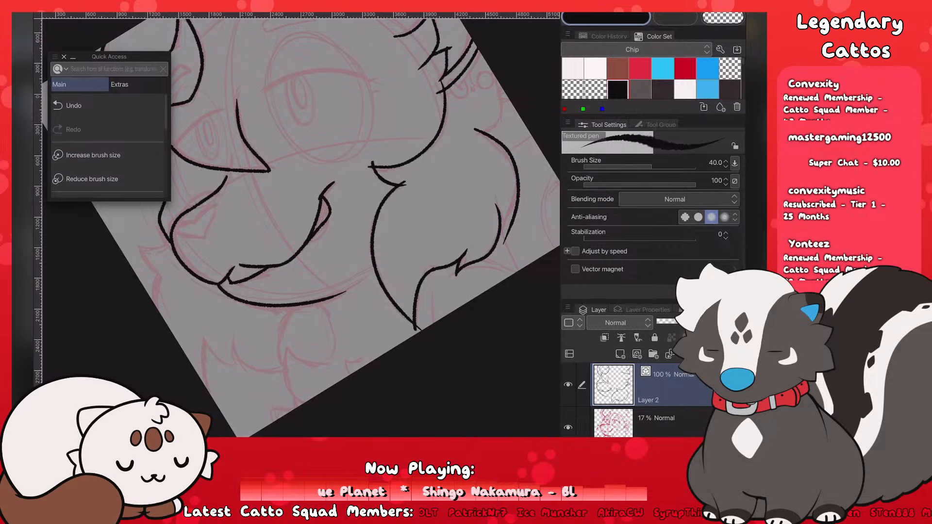
key("ctrl+z")
left_click_drag(474, 128, 516, 235)
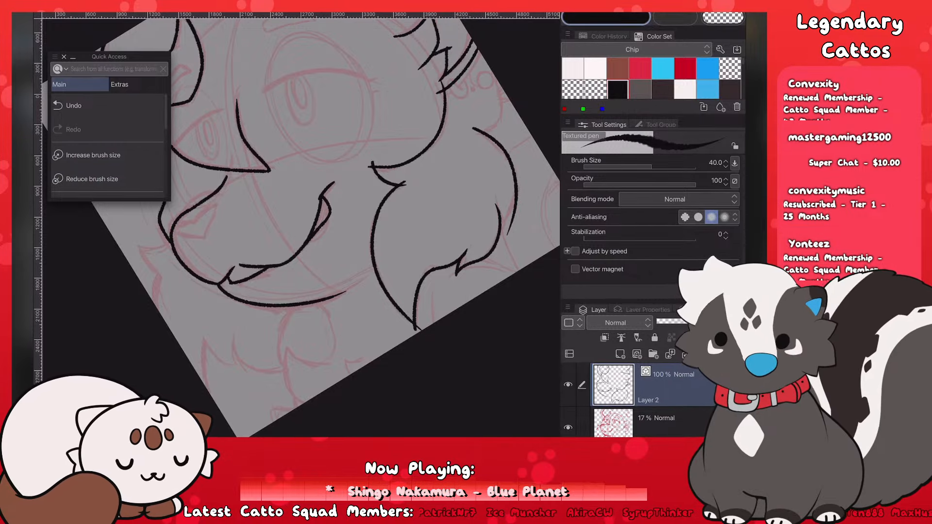
key("ctrl+z")
left_click_drag(475, 129, 506, 234)
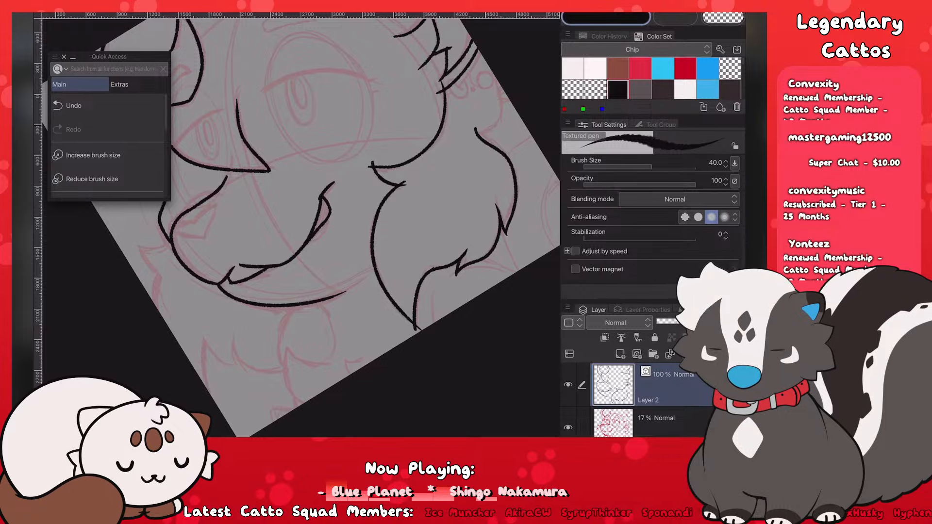
scroll(301, 228, "down", 5)
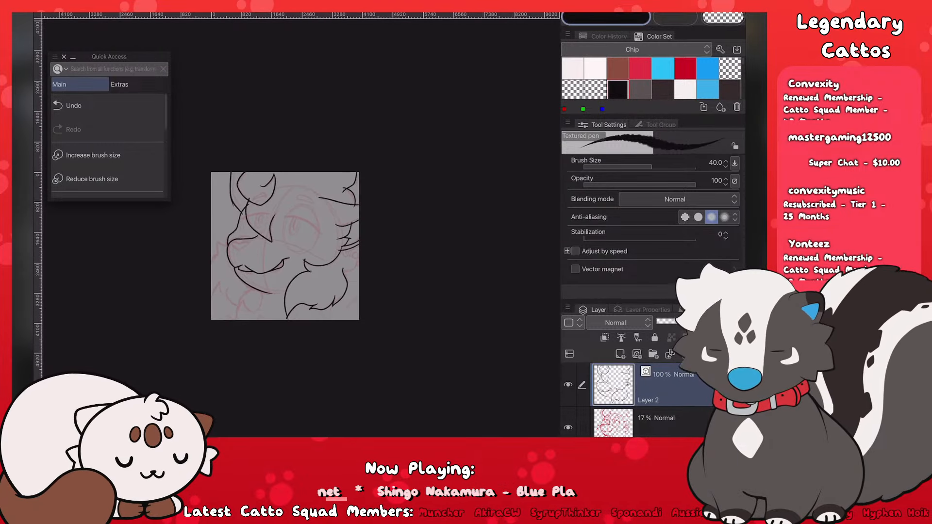
Step: Ink a short curve from the front of the muzzle out to the tip of the far cheek tuft
scroll(320, 233, "up", 2)
scroll(220, 330, "up", 2)
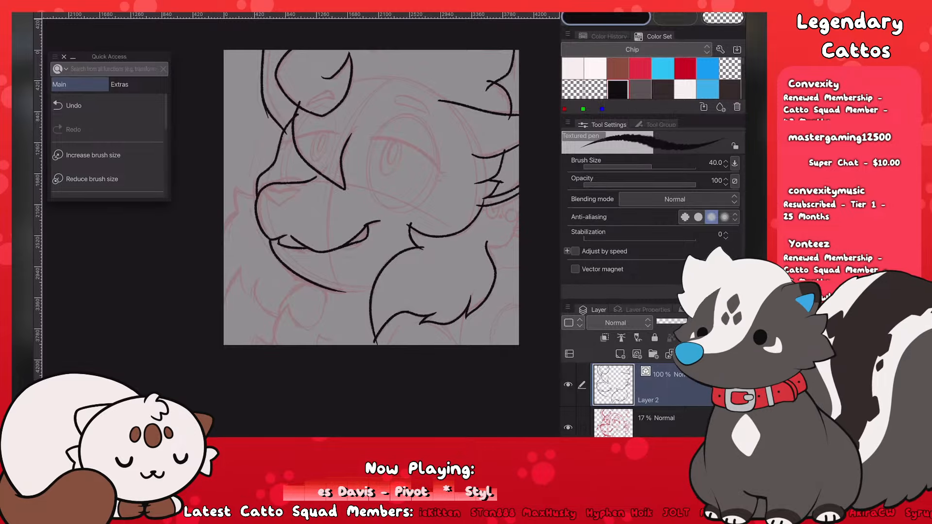
left_click_drag(371, 198, 340, 175)
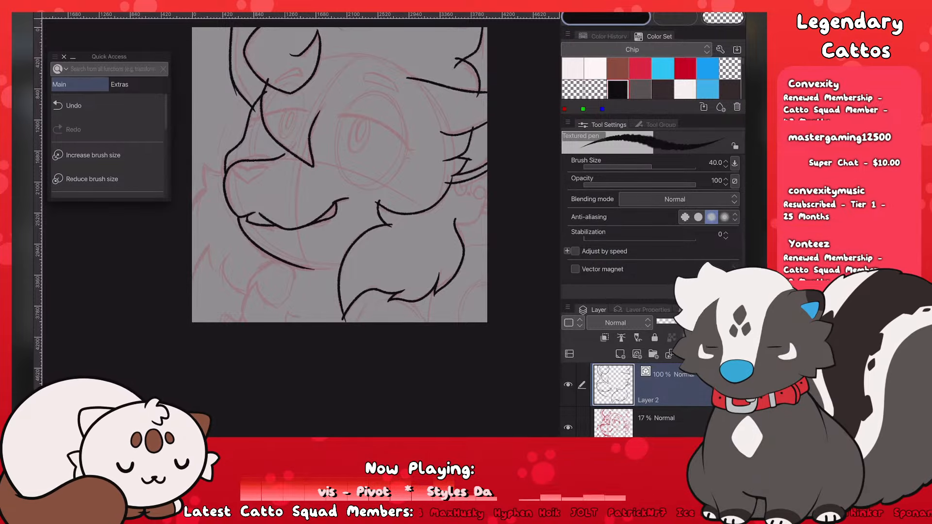
left_click_drag(340, 175, 464, 174)
scroll(463, 174, "up", 2)
left_click_drag(342, 229, 359, 225)
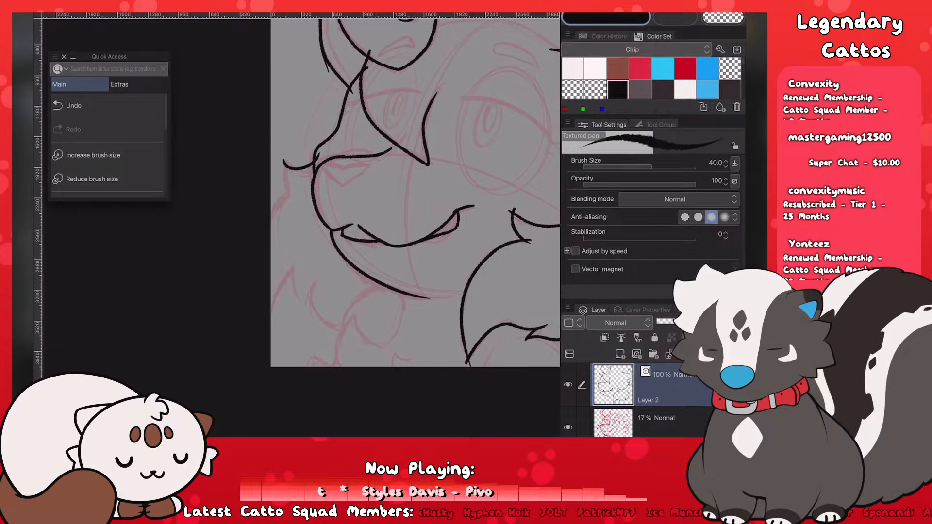
key("ctrl+z")
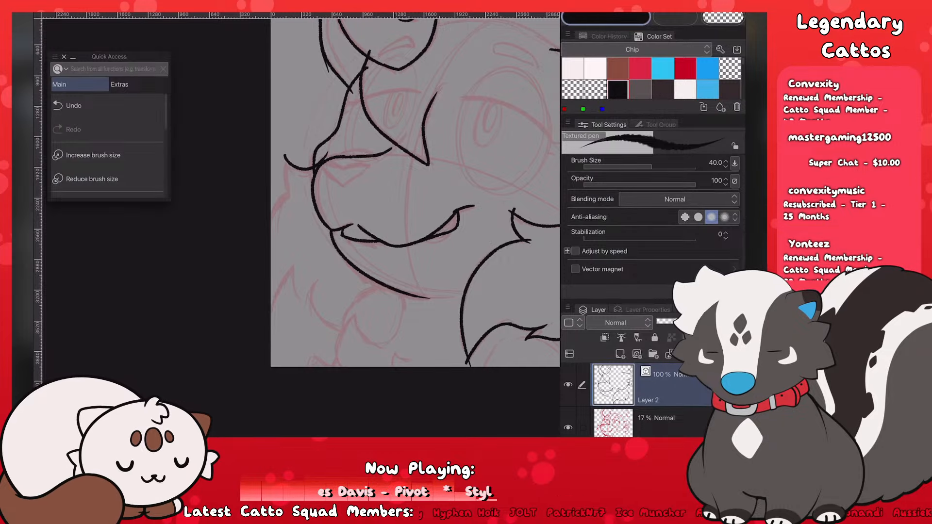
key("ctrl+z")
key("ctrl+y")
key("ctrl+z")
Step: Ink the far cheek tuft's spiky outer edge from its tip down to the left canvas edge
mouse_move(284, 153)
left_mouse_down()
mouse_move(315, 166)
mouse_move(281, 178)
mouse_move(292, 197)
left_mouse_up()
key("ctrl+z")
mouse_move(286, 152)
left_mouse_down()
mouse_move(293, 197)
mouse_move(272, 209)
left_mouse_up()
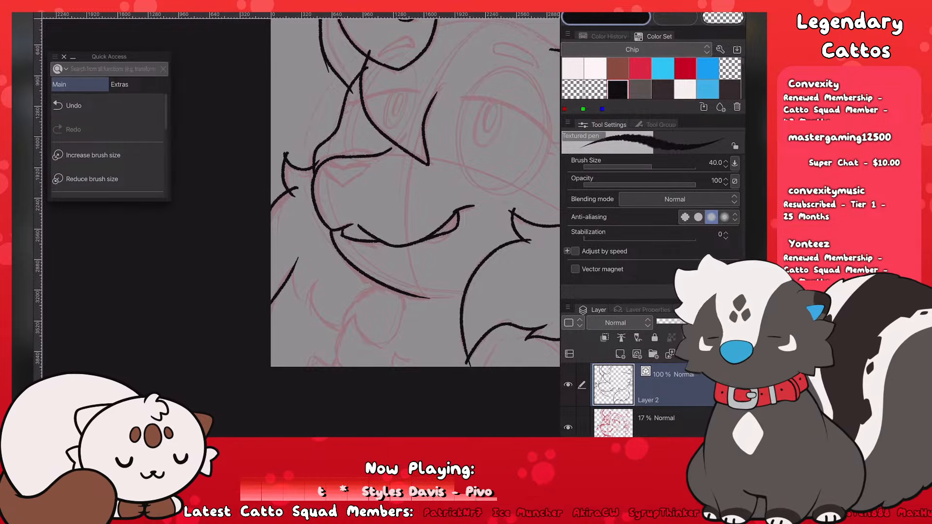
Step: Ink the jagged fur tuft in the lower-left corner and the curve linking its lower point to the jaw
key("ctrl+z")
mouse_move(307, 256)
left_mouse_down()
mouse_move(272, 304)
mouse_move(305, 307)
mouse_move(311, 290)
mouse_move(348, 329)
left_mouse_up()
key("ctrl+z")
key("ctrl+z")
key("ctrl+z")
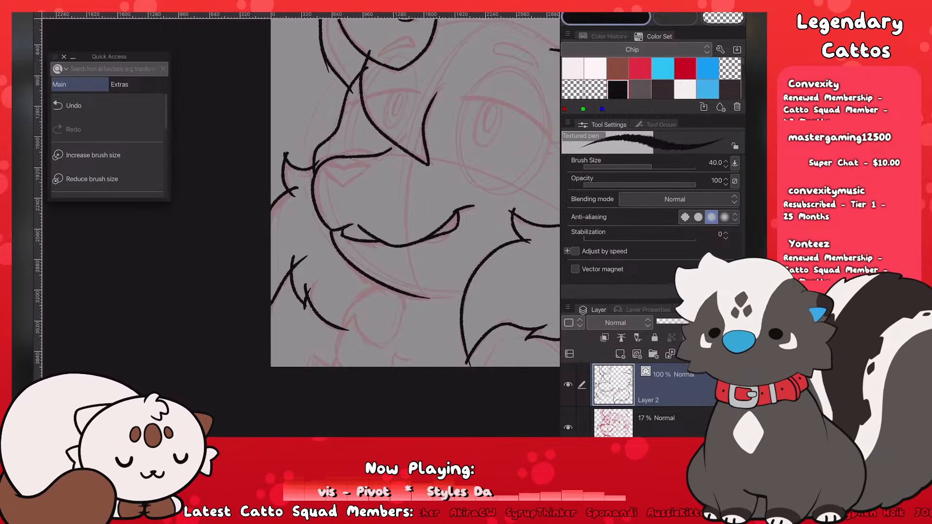
left_click_drag(383, 284, 349, 329)
scroll(415, 189, "down", 3)
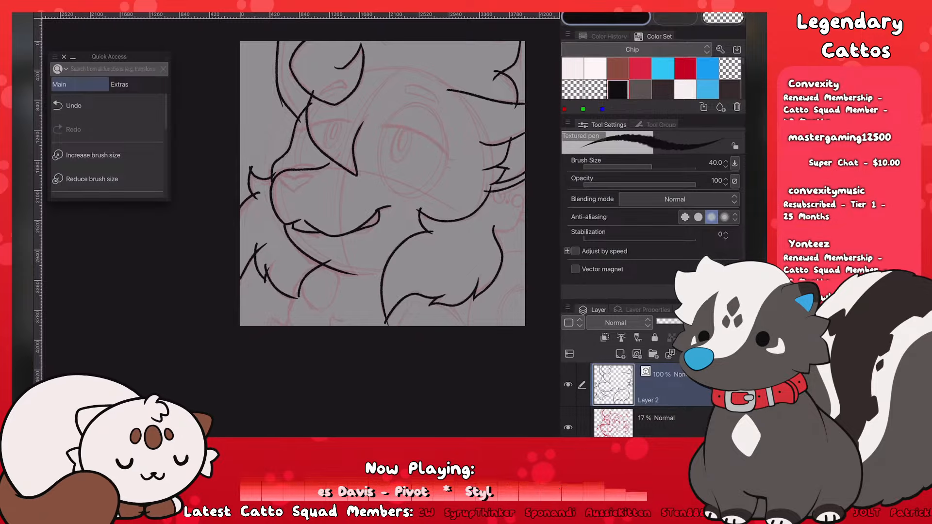
scroll(351, 185, "down", 2)
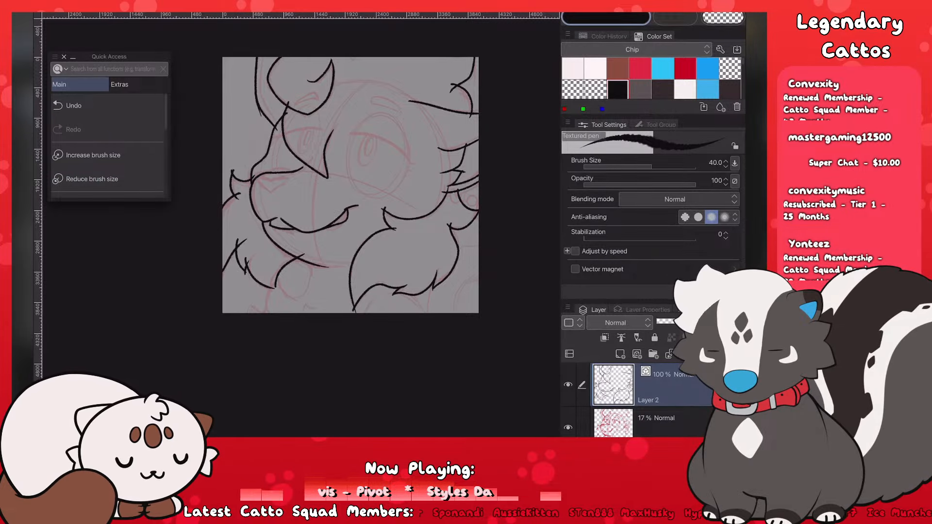
Step: Undo the last strokes beneath the cheek fur and redraw the curve ending at the right canvas edge
scroll(350, 185, "down", 3)
scroll(351, 185, "up", 3)
key("ctrl+z")
key("ctrl+z")
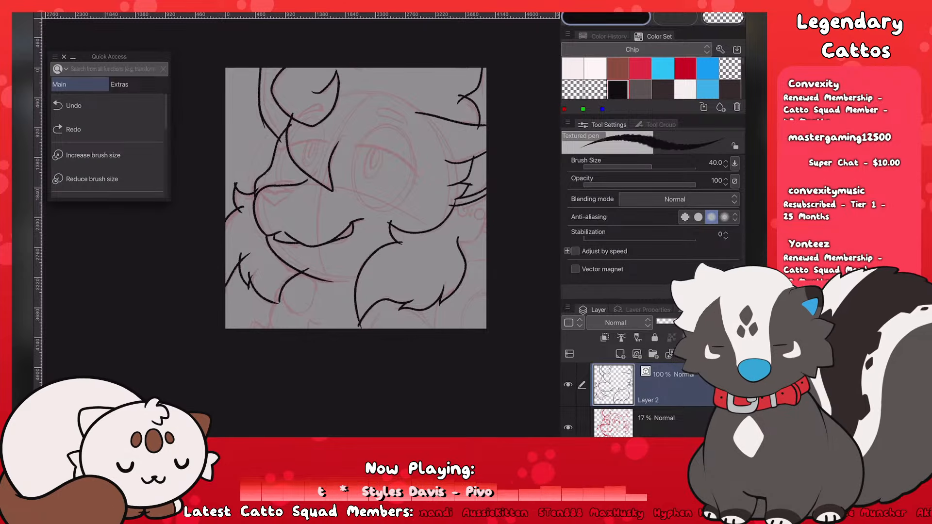
left_click_drag(452, 234, 451, 236)
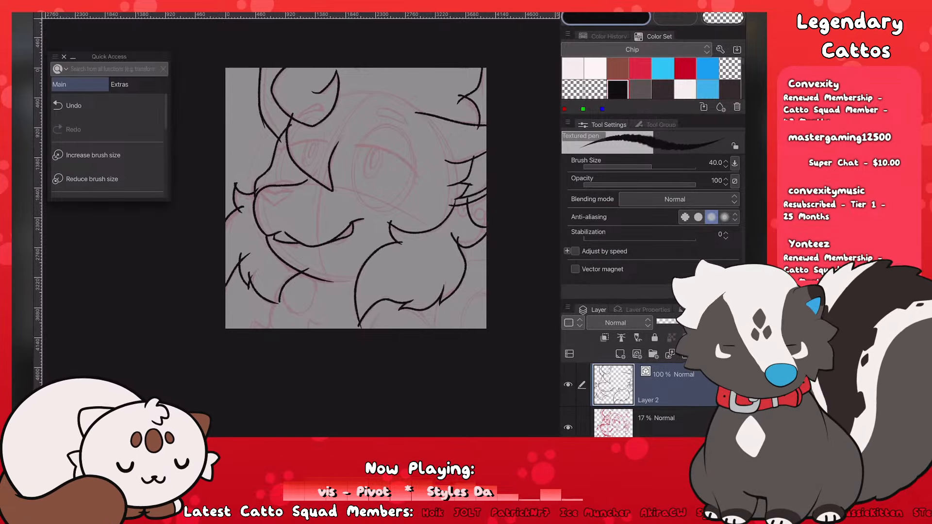
Step: Reduce the brush size to 35 and ink the small looped detail between the cheek fur curves near the right canvas edge
left_click(108, 180)
scroll(388, 233, "up", 5)
scroll(398, 149, "up", 2)
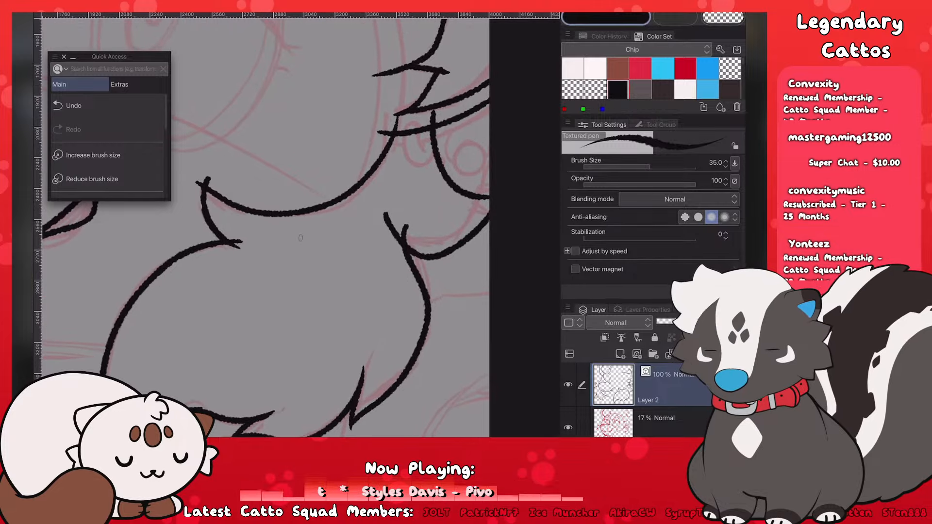
left_click_drag(404, 120, 427, 166)
key("ctrl+z")
mouse_move(404, 119)
left_mouse_down()
mouse_move(442, 127)
mouse_move(440, 145)
mouse_move(442, 125)
mouse_move(429, 145)
left_mouse_up()
key("ctrl+z")
key("ctrl+z")
key("ctrl+z")
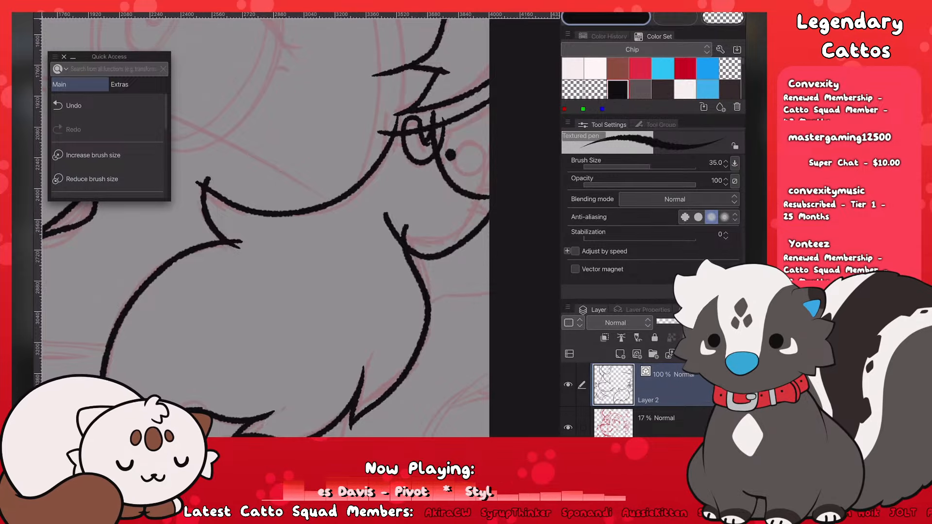
Step: Ink a solid dot and a small circle beside the looped detail, reaching the right canvas edge
mouse_move(451, 152)
left_mouse_down()
mouse_move(487, 172)
mouse_move(481, 140)
left_mouse_up()
key("ctrl+z")
key("ctrl+z")
key("ctrl+z")
key("ctrl+z")
key("ctrl+z")
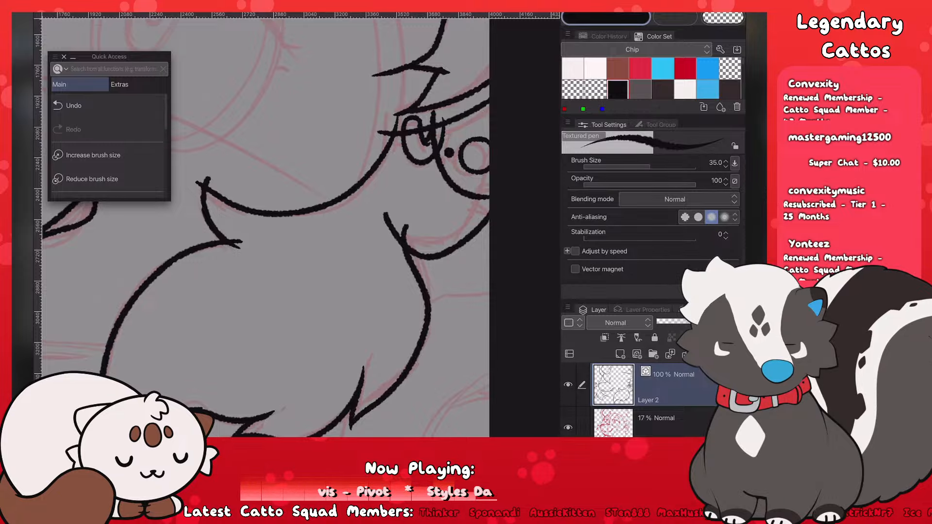
Step: Set the brush size back to 40 and ink the rounded drop shape hanging below the jaw
scroll(301, 224, "down", 6)
scroll(301, 224, "up", 3)
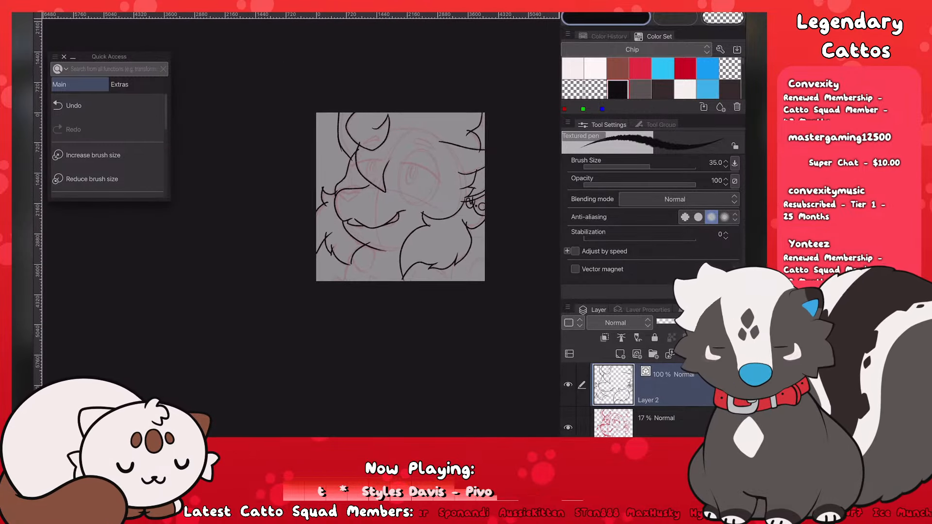
scroll(353, 199, "up", 1)
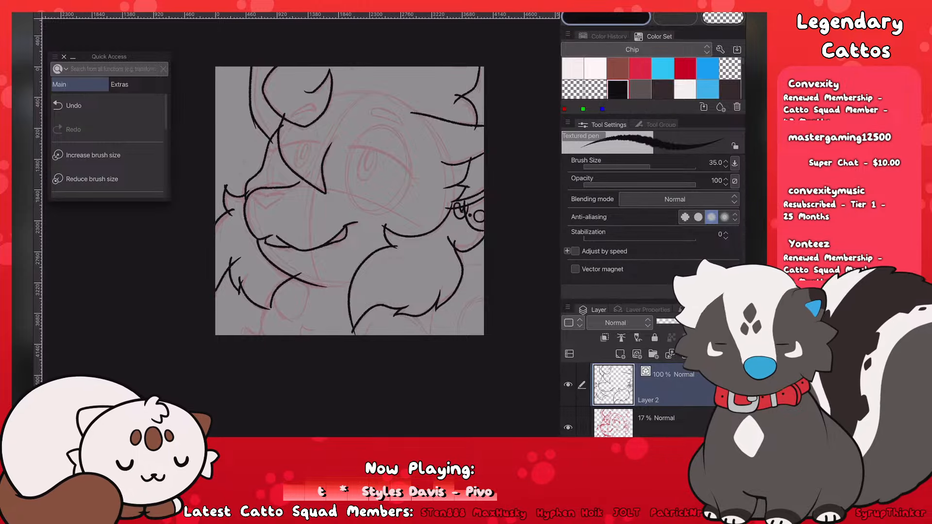
key("]")
scroll(301, 239, "up", 5)
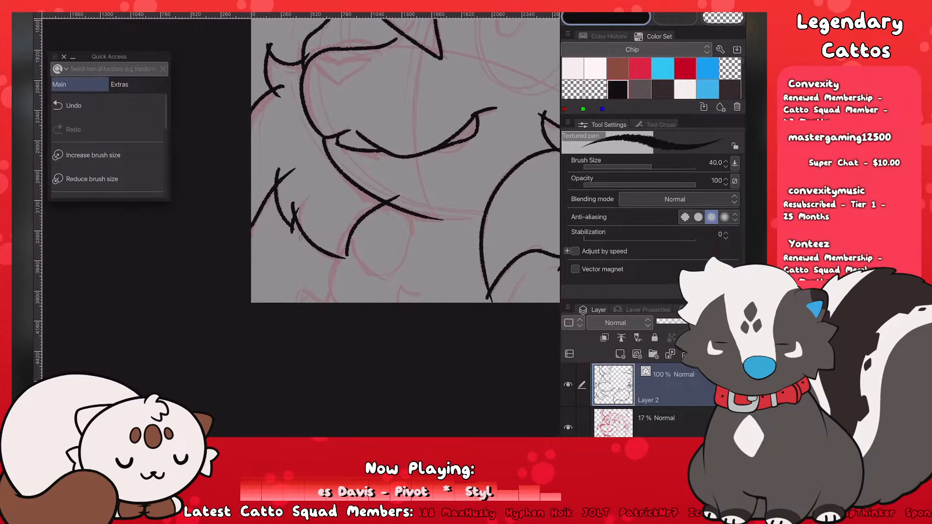
left_click_drag(456, 192, 437, 266)
scroll(301, 238, "down", 4)
scroll(301, 238, "up", 3)
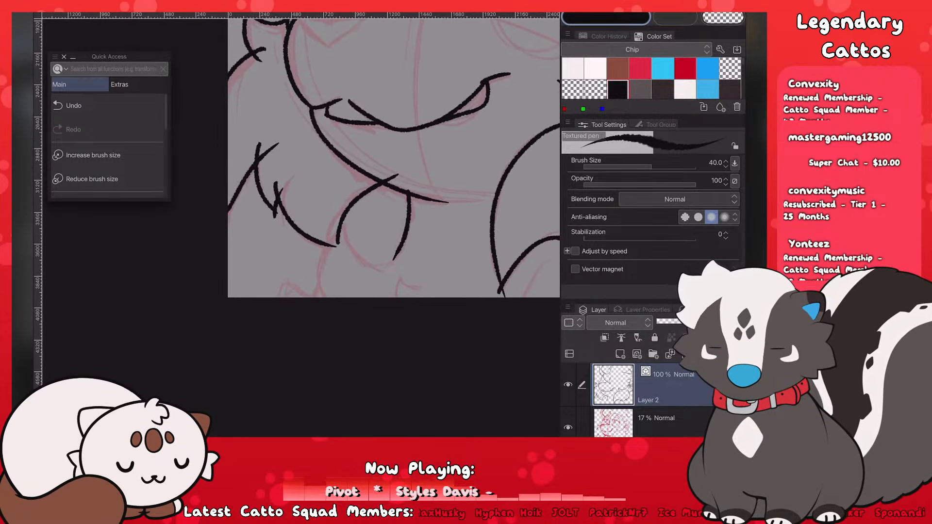
key("ctrl+z")
mouse_move(404, 193)
left_mouse_down()
mouse_move(407, 246)
mouse_move(380, 270)
left_mouse_up()
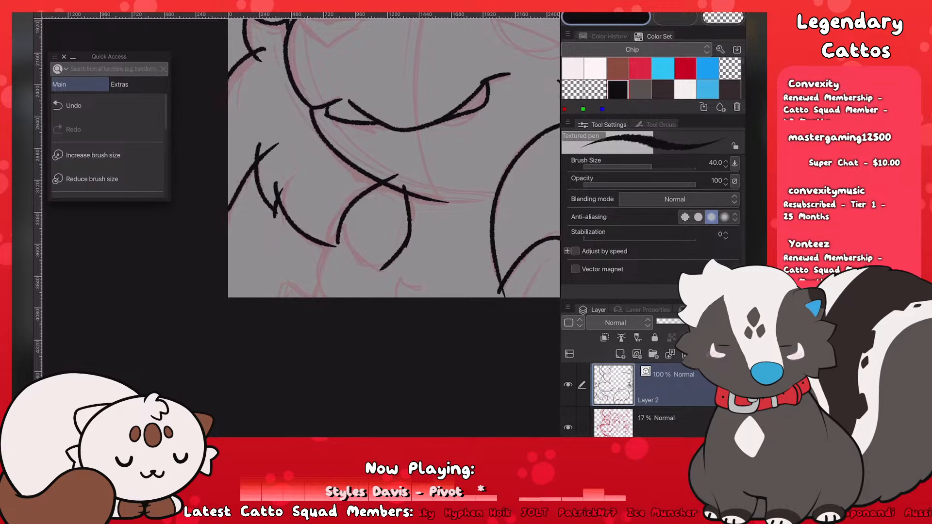
key("ctrl+z")
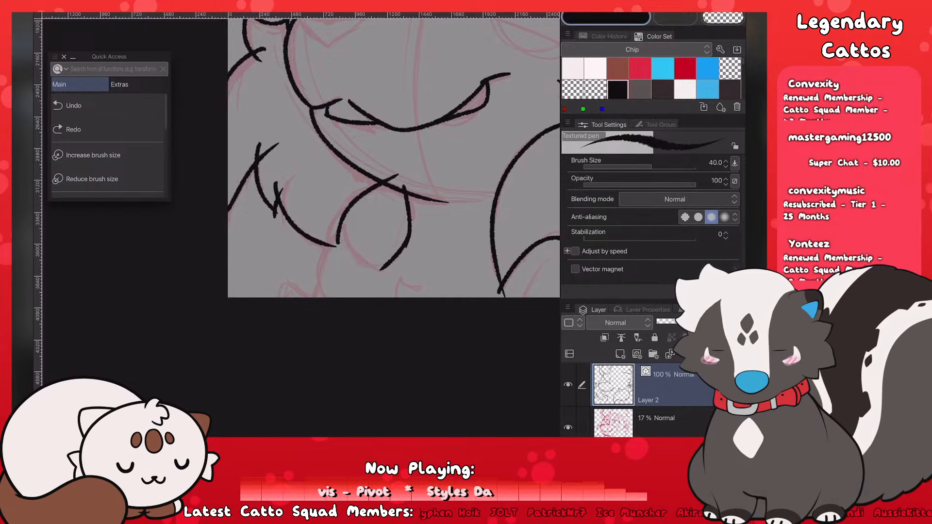
left_click_drag(329, 215, 382, 268)
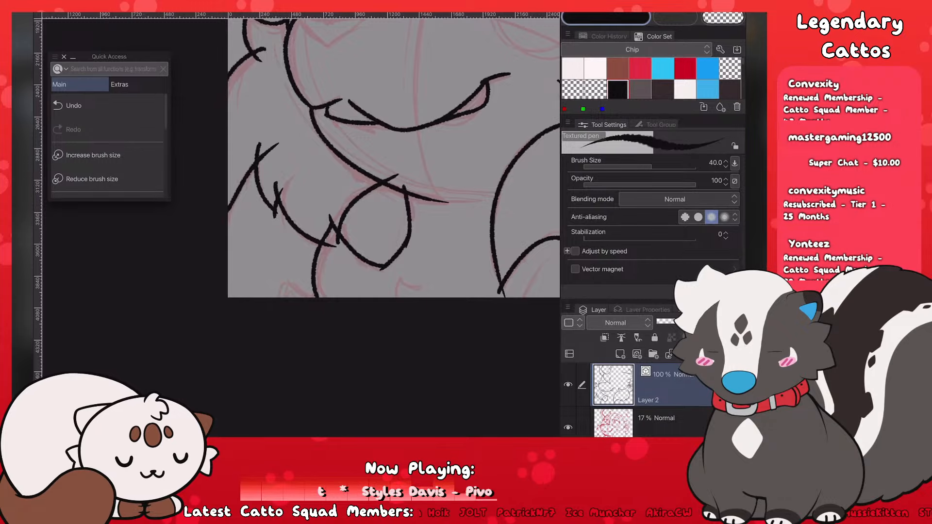
Step: Redraw the curve from the drop shape down toward the lower canvas edge and ink a small spike at its foot
scroll(394, 159, "down", 5)
scroll(393, 158, "up", 4)
key("ctrl+z")
key("ctrl+z")
mouse_move(345, 278)
left_mouse_down()
mouse_move(325, 266)
mouse_move(297, 293)
left_mouse_up()
key("ctrl+z")
left_click_drag(309, 263, 305, 297)
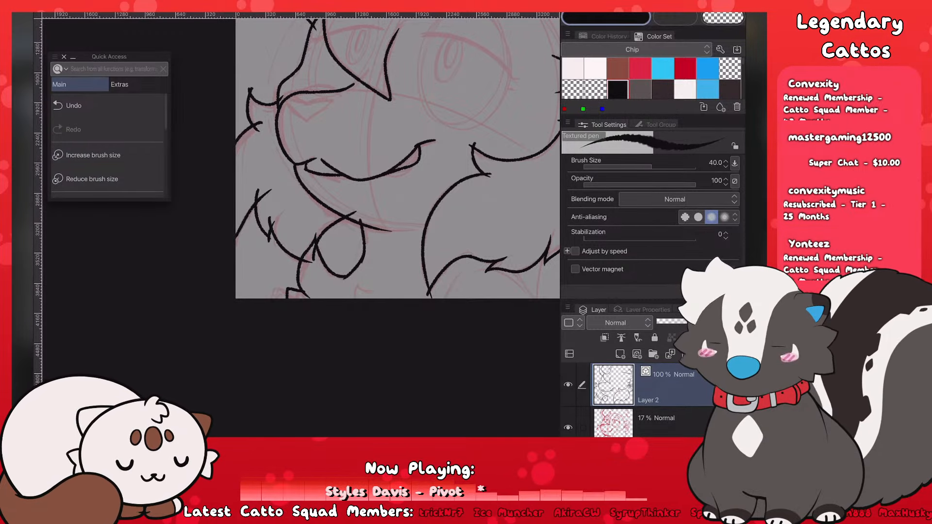
left_click_drag(294, 287, 289, 283)
scroll(398, 159, "down", 5)
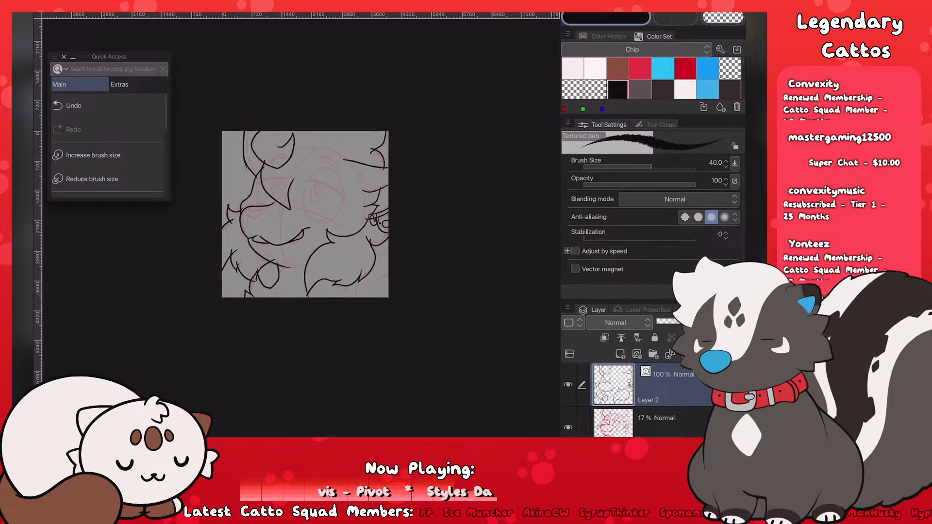
scroll(340, 184, "up", 3)
scroll(366, 154, "up", 2)
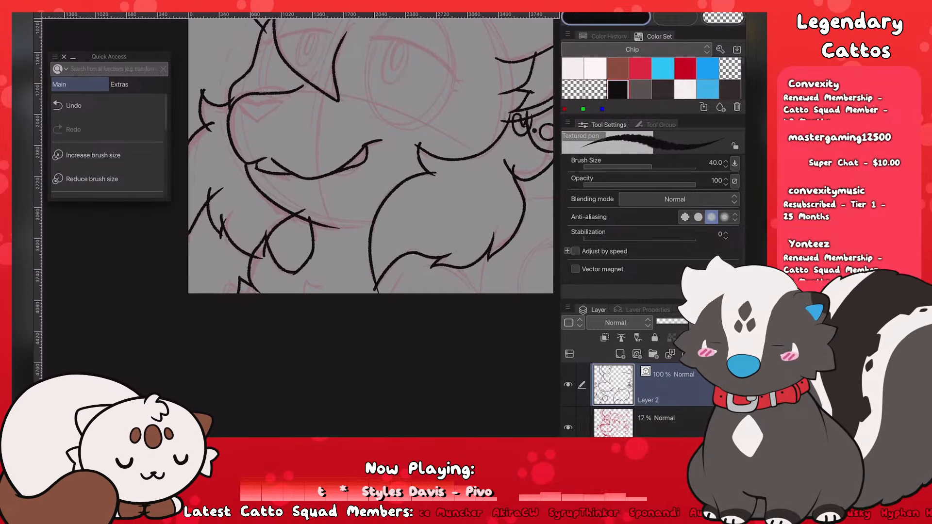
left_click_drag(410, 269, 391, 293)
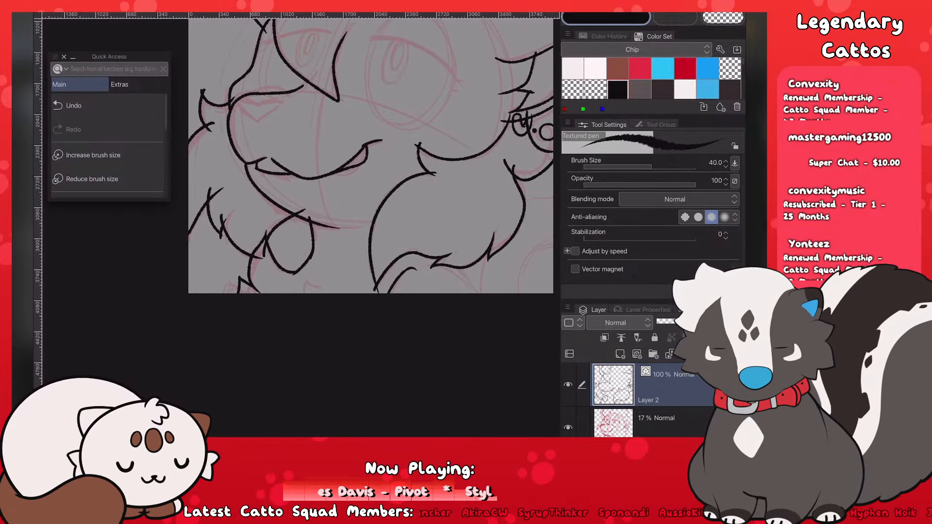
scroll(369, 155, "down", 1)
key("ctrl+z")
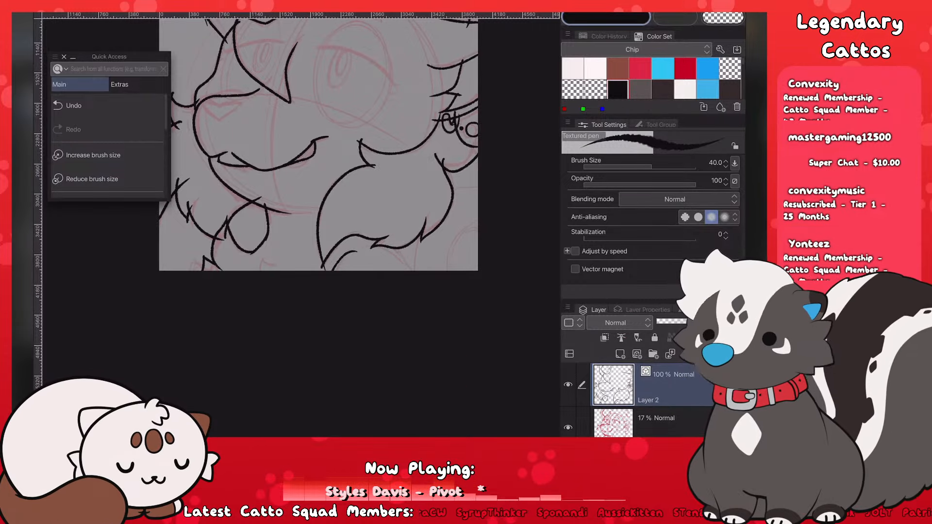
key("ctrl+z")
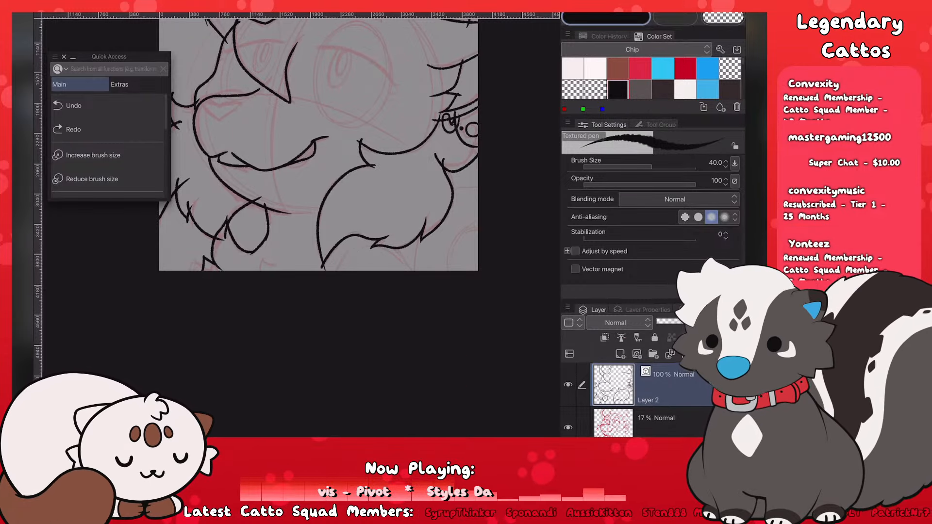
Step: Ink a short arc and a slanted line from beneath the large fur tuft down to the lower canvas edge
scroll(318, 146, "up", 3)
left_click_drag(381, 211, 382, 221)
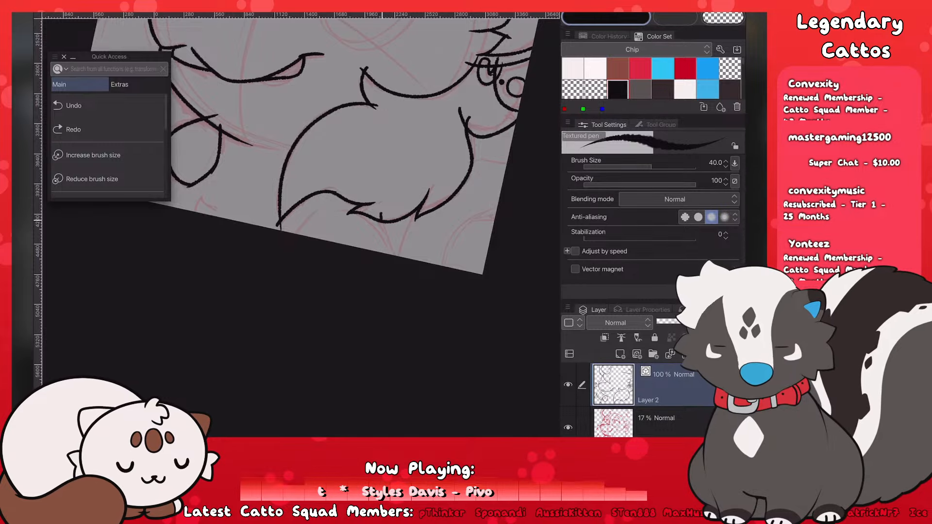
left_click_drag(324, 209, 297, 234)
scroll(301, 146, "up", 3)
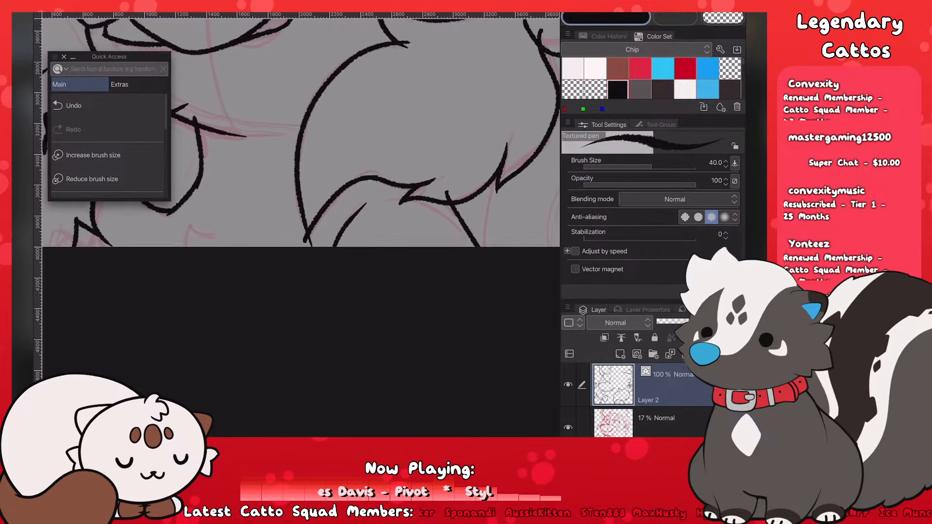
key("ctrl+z")
left_click_drag(380, 201, 339, 249)
scroll(301, 146, "down", 4)
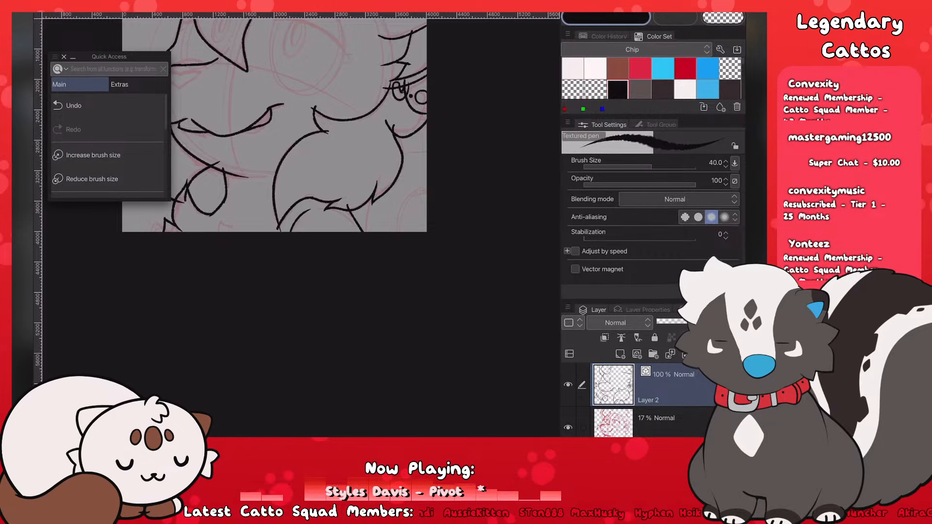
Step: Ink the remaining lines beside the large fur tuft: one down to the lower edge, one to the right edge, and a corner arc
scroll(292, 126, "up", 1)
left_click_drag(392, 233, 399, 181)
left_click_drag(463, 136, 427, 148)
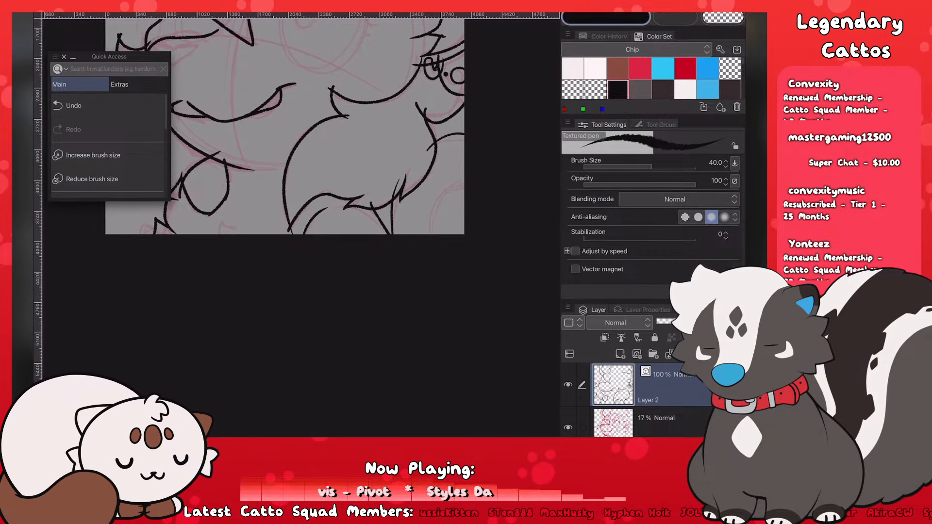
key("ctrl+z")
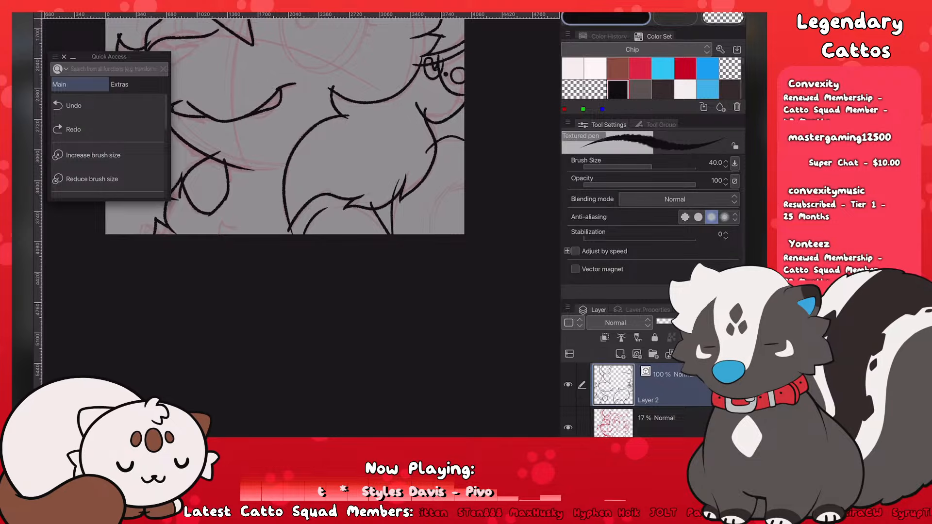
key("ctrl+z")
left_click_drag(397, 192, 401, 235)
left_click_drag(424, 152, 464, 139)
left_click_drag(430, 216, 431, 235)
scroll(285, 214, "down", 5)
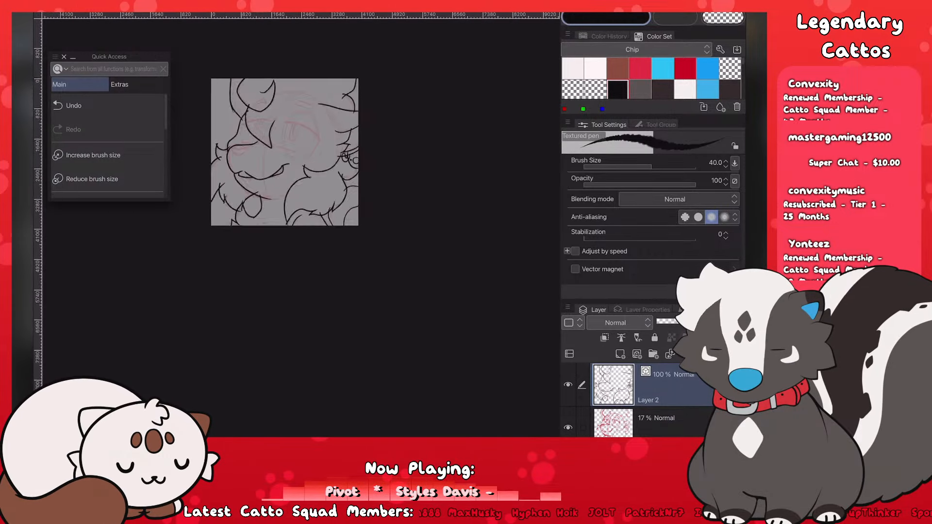
Step: Reduce the brush size to 35 and ink the small pointed tuft at the lower canvas edge beneath the drop shape
scroll(285, 186, "up", 2)
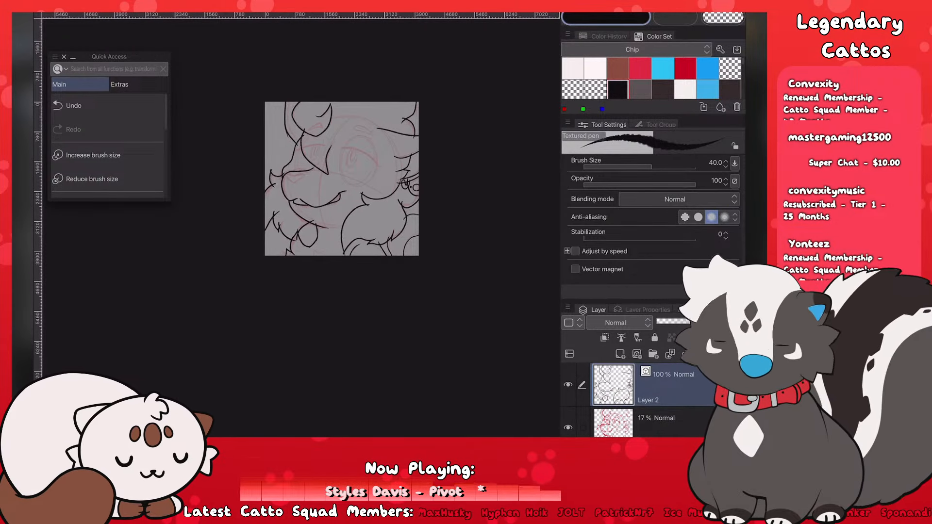
scroll(290, 253, "up", 2)
key("[")
scroll(289, 254, "up", 3)
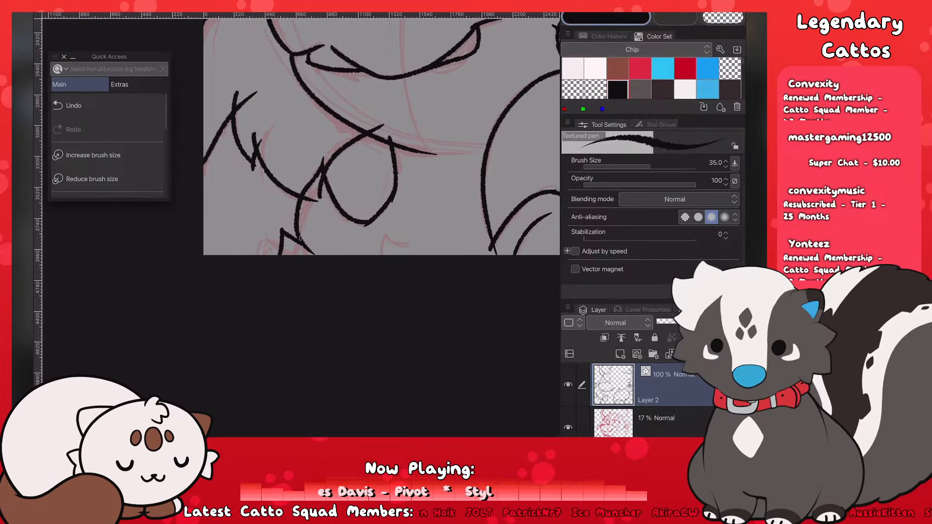
mouse_move(389, 225)
left_mouse_down()
mouse_move(407, 245)
mouse_move(377, 254)
left_mouse_up()
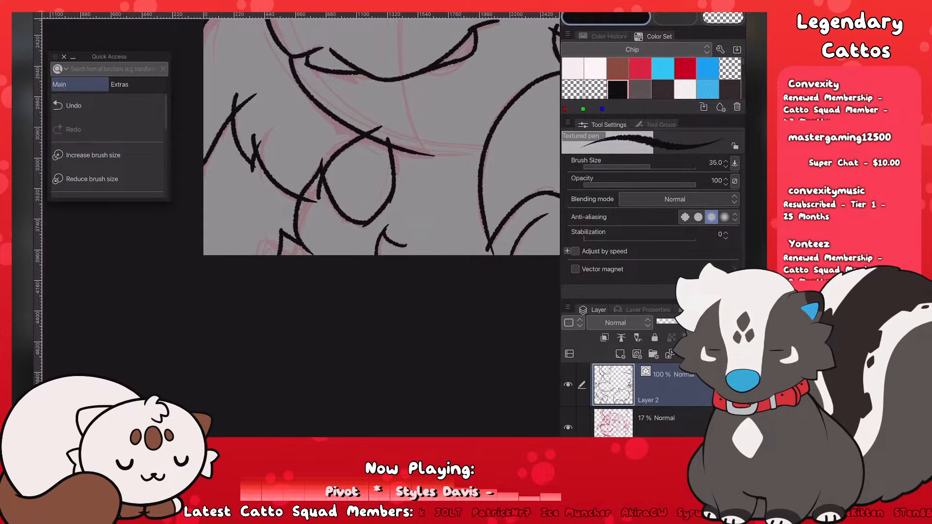
key("ctrl+z")
key("ctrl+y")
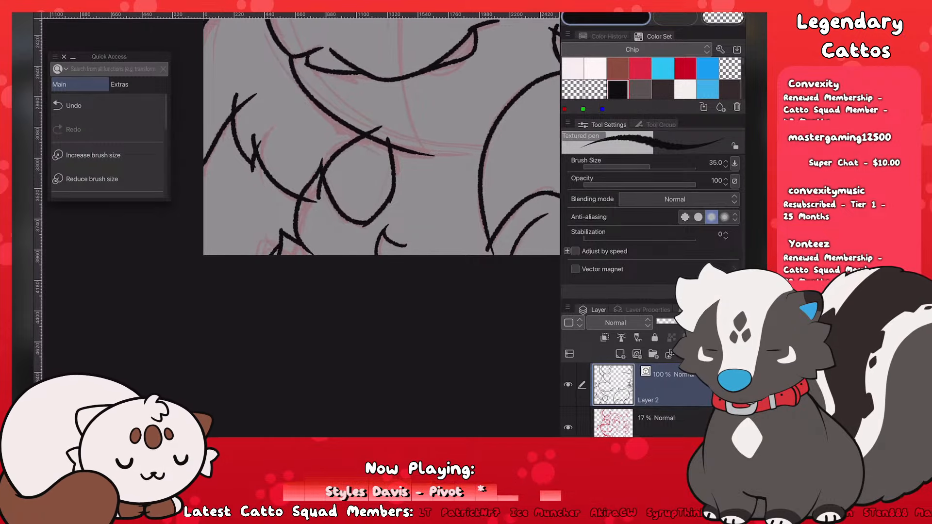
scroll(381, 146, "down", 5)
scroll(381, 146, "up", 4)
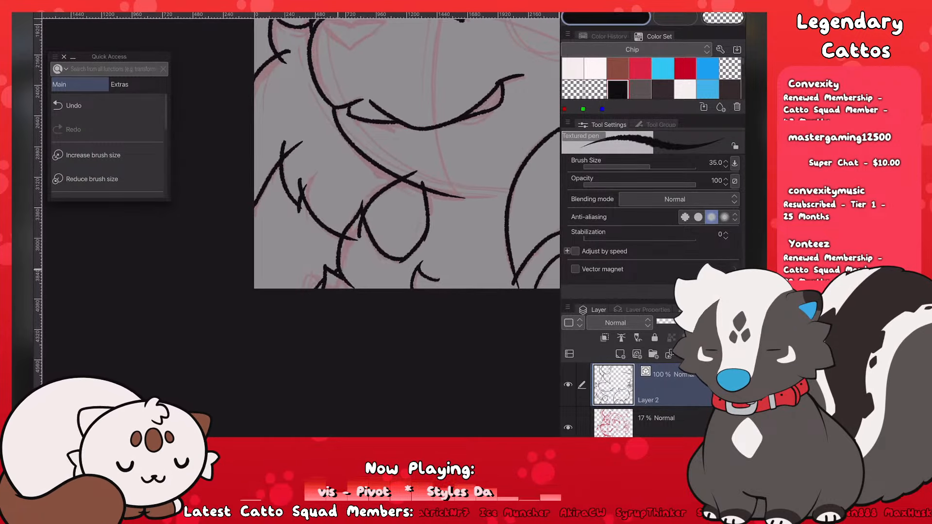
Step: Rotate the canvas and ink the larger eye's upper lid as a thick tapering arc
scroll(392, 151, "down", 4)
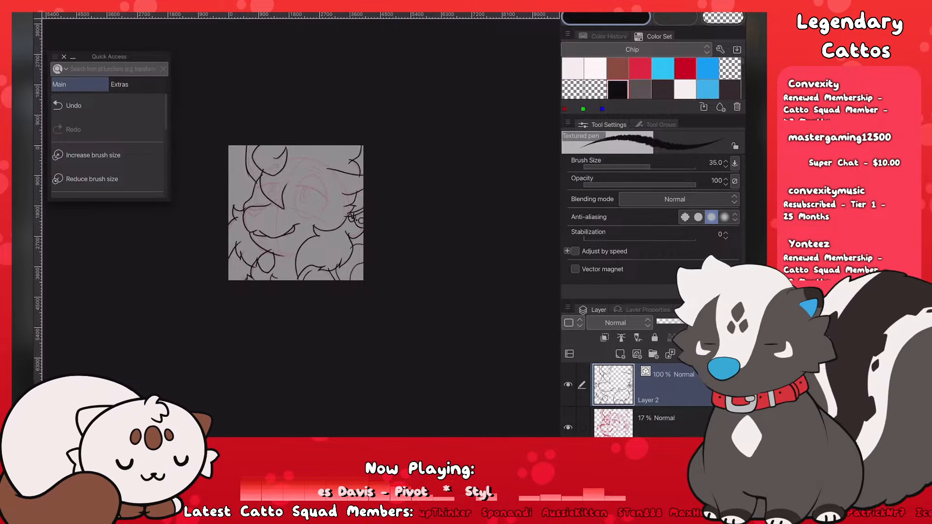
scroll(257, 190, "up", 2)
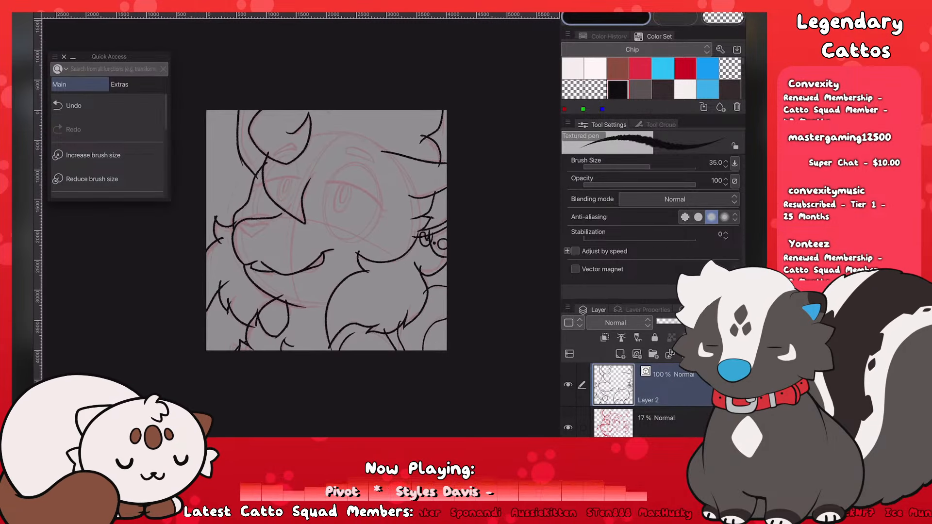
scroll(316, 187, "up", 4)
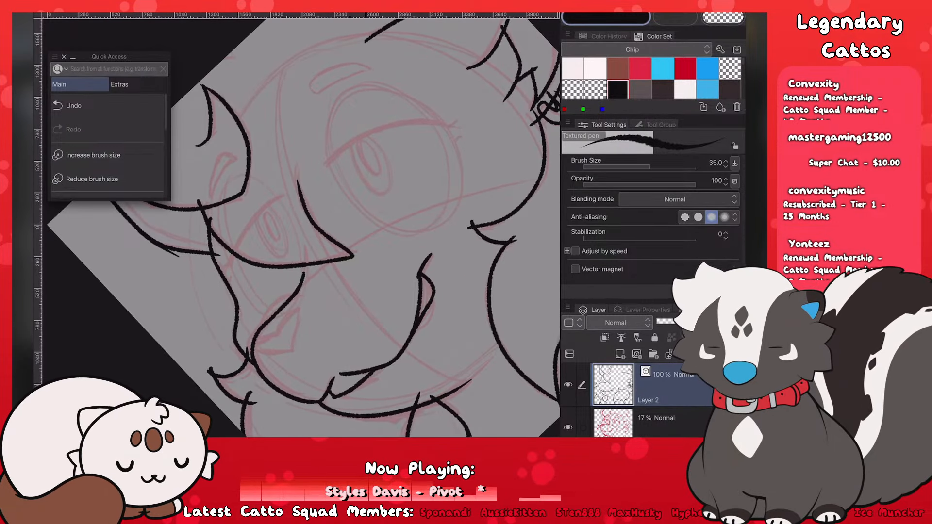
left_click_drag(323, 168, 457, 129)
left_click_drag(324, 168, 408, 135)
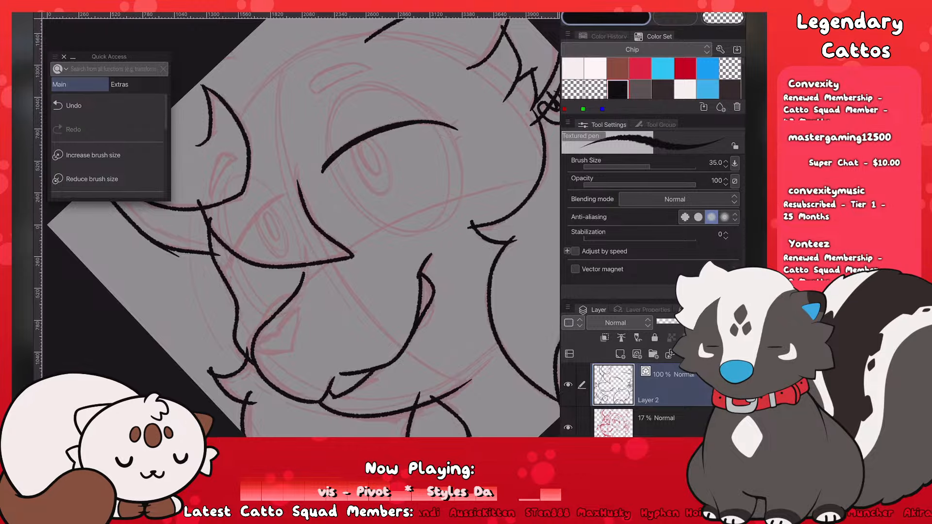
scroll(317, 221, "down", 5)
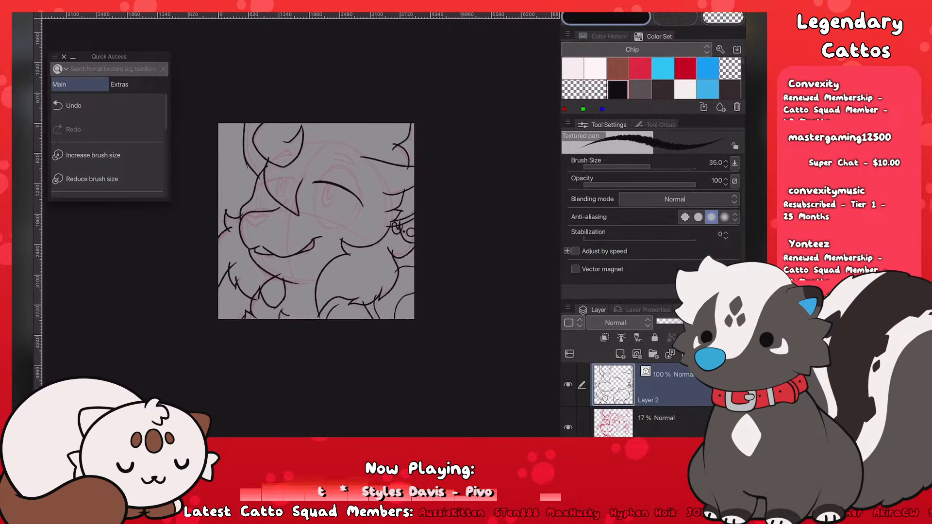
scroll(317, 222, "up", 2)
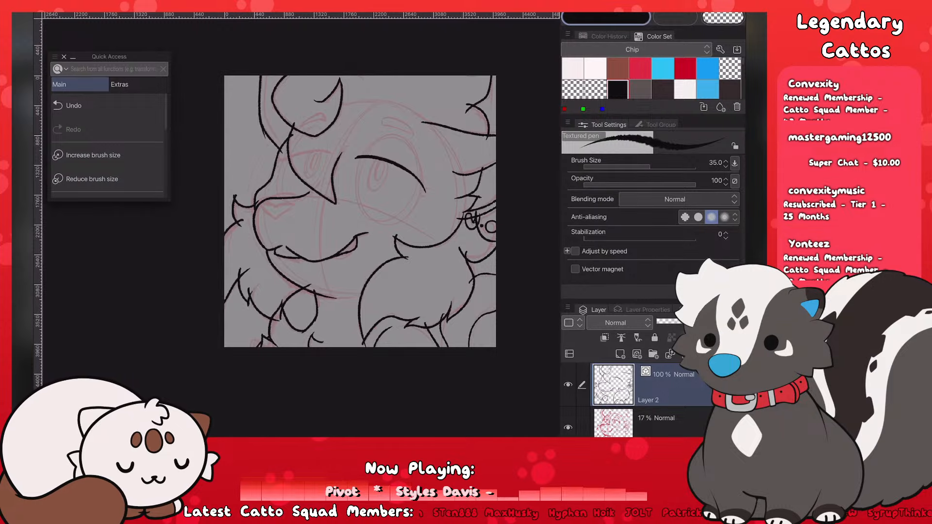
Step: Rotate the canvas and ink the smaller eye's upper lid as an arc following the sketch beside the pointed hair tuft
scroll(398, 287, "up", 2)
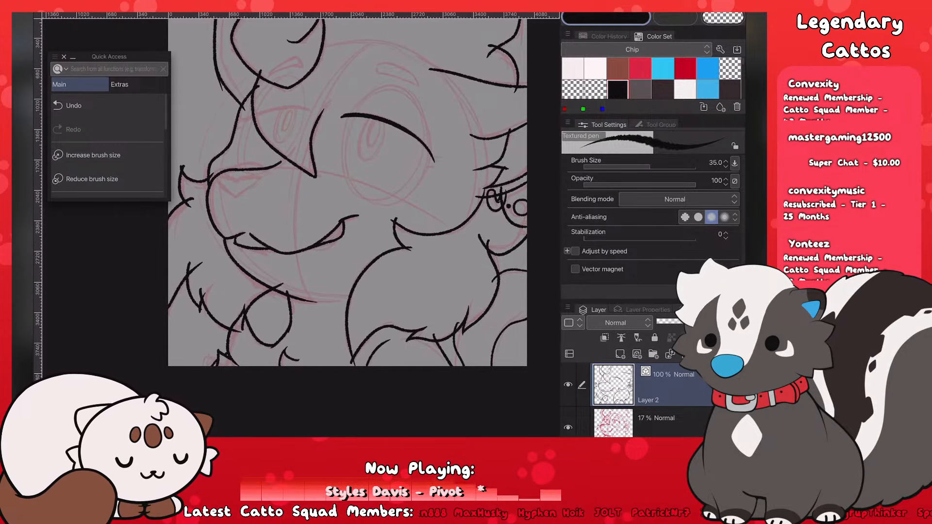
scroll(262, 146, "down", 2)
scroll(262, 145, "up", 5)
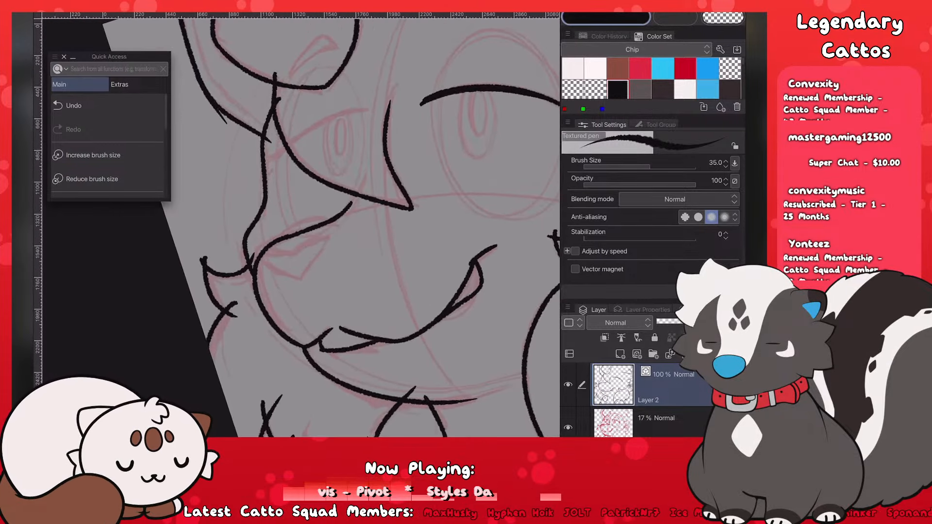
left_click_drag(272, 166, 367, 113)
key("ctrl+z")
left_click_drag(272, 167, 375, 107)
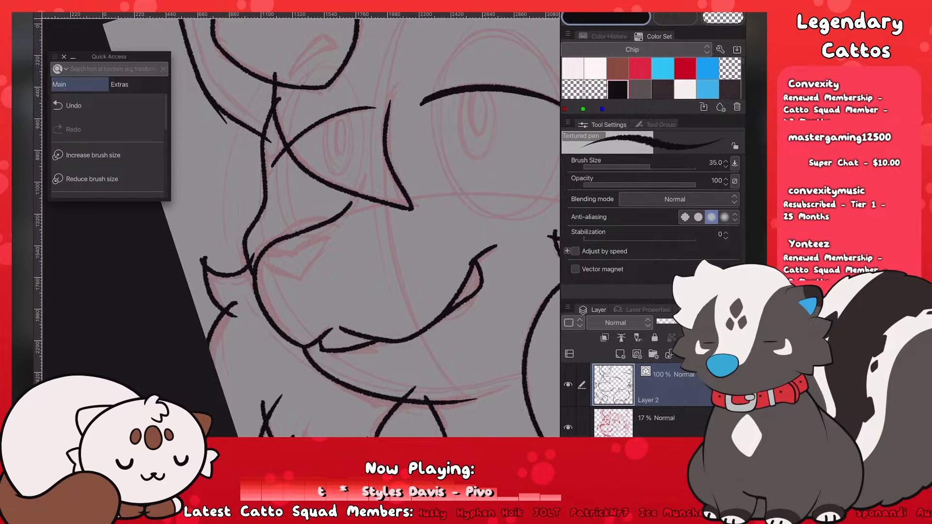
key("ctrl+z")
left_click_drag(272, 165, 367, 111)
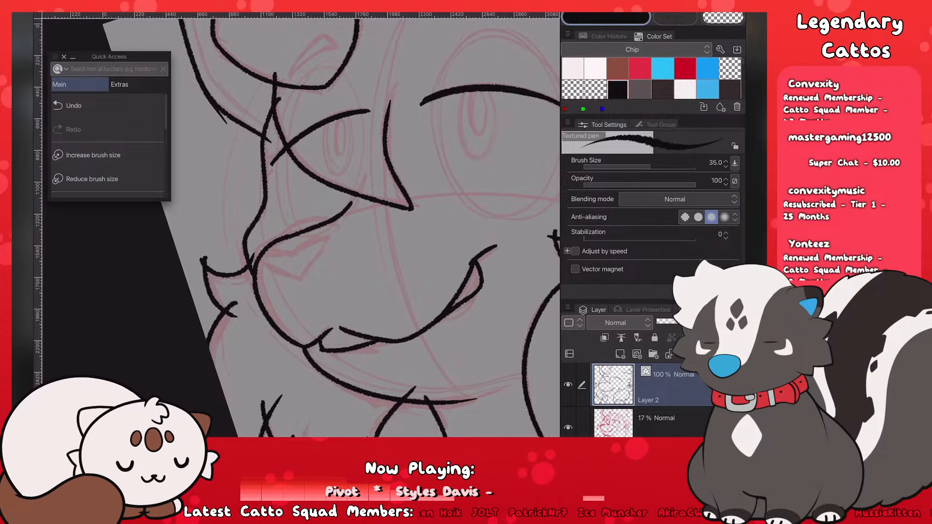
Step: Thicken the smaller eye's upper lid into a tapering line and save the file
left_click_drag(350, 204, 368, 227)
left_click_drag(296, 174, 376, 131)
key("ctrl+z")
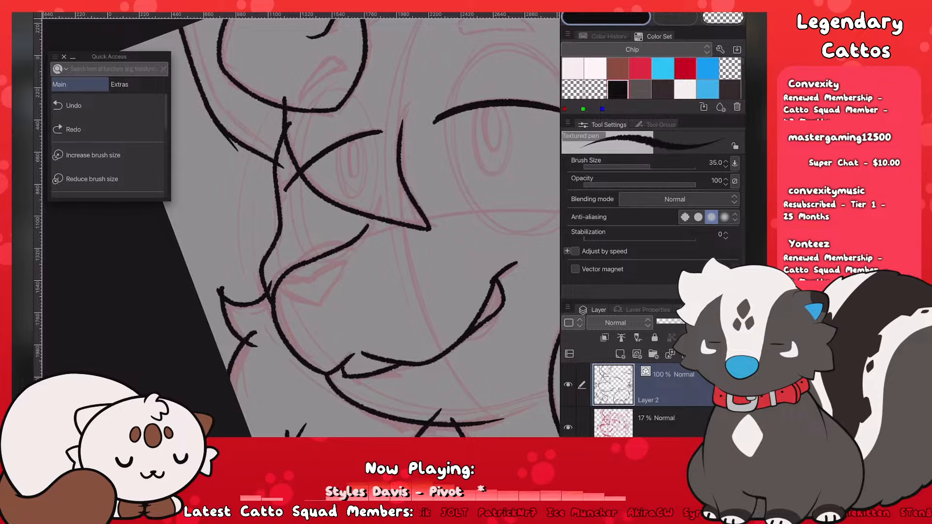
left_click_drag(297, 173, 371, 132)
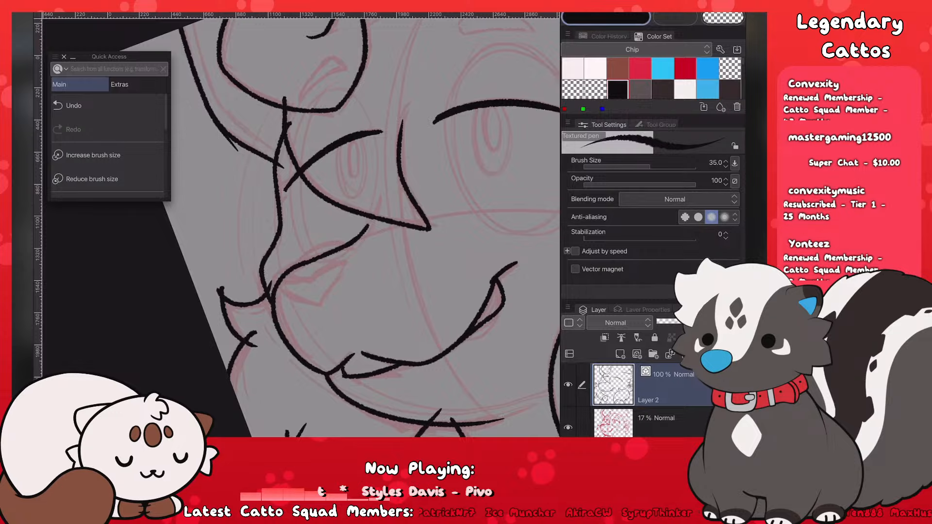
key("ctrl+s")
left_click_drag(300, 167, 381, 129)
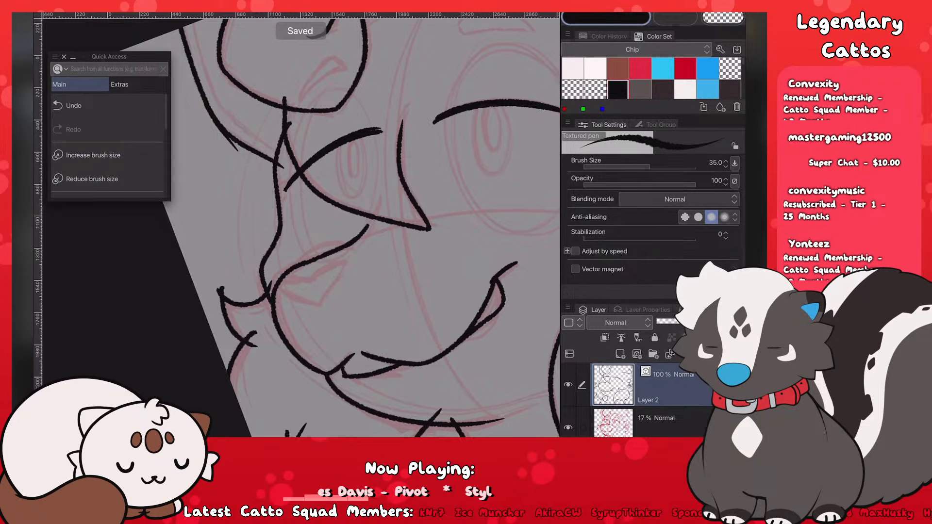
Step: Rotate the canvas and thicken the inner end of the larger eye's upper lid
scroll(292, 204, "down", 8)
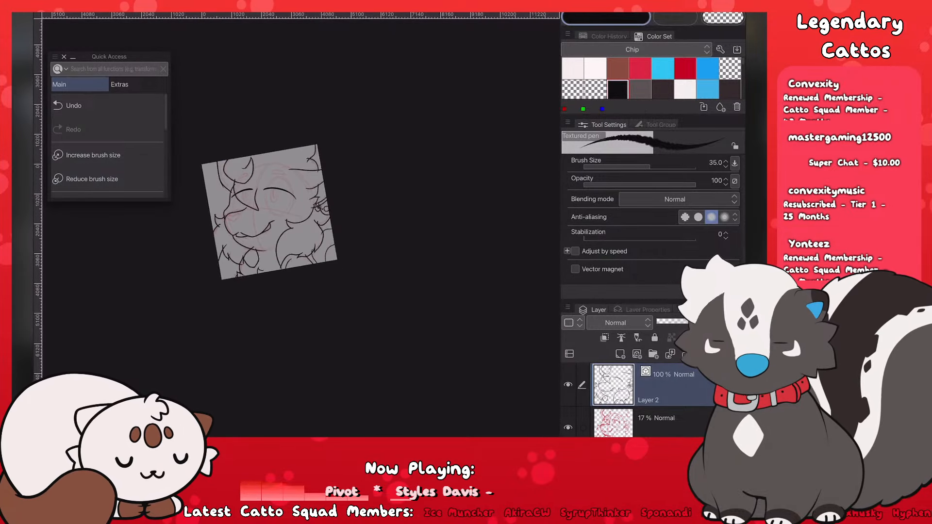
scroll(288, 175, "up", 2)
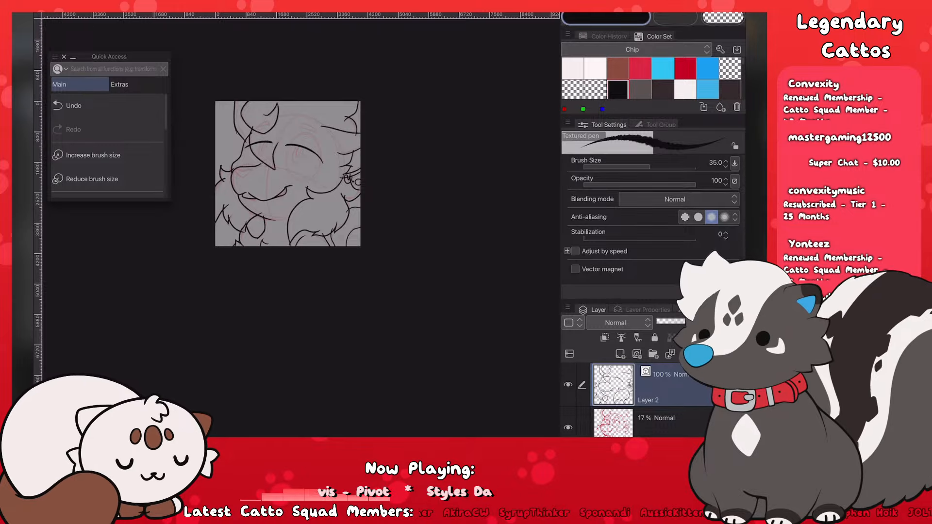
scroll(292, 165, "up", 6)
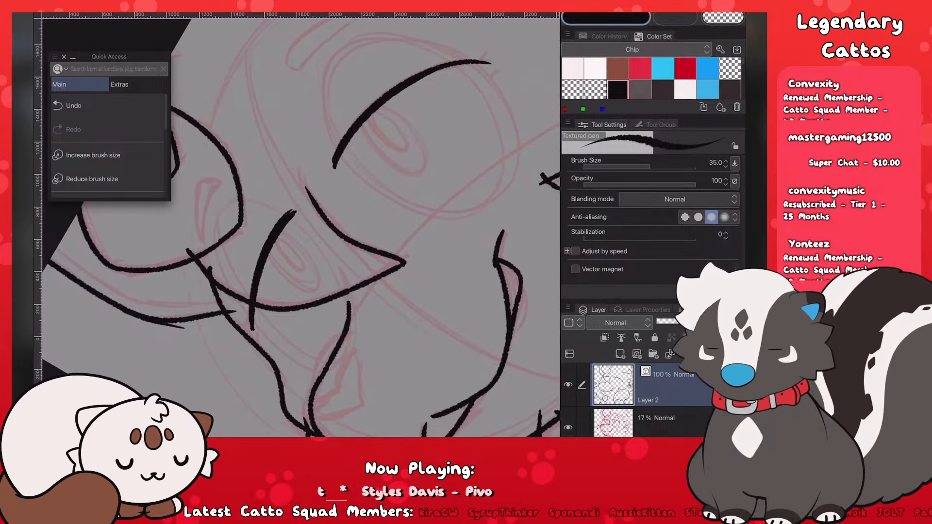
left_click_drag(388, 92, 329, 164)
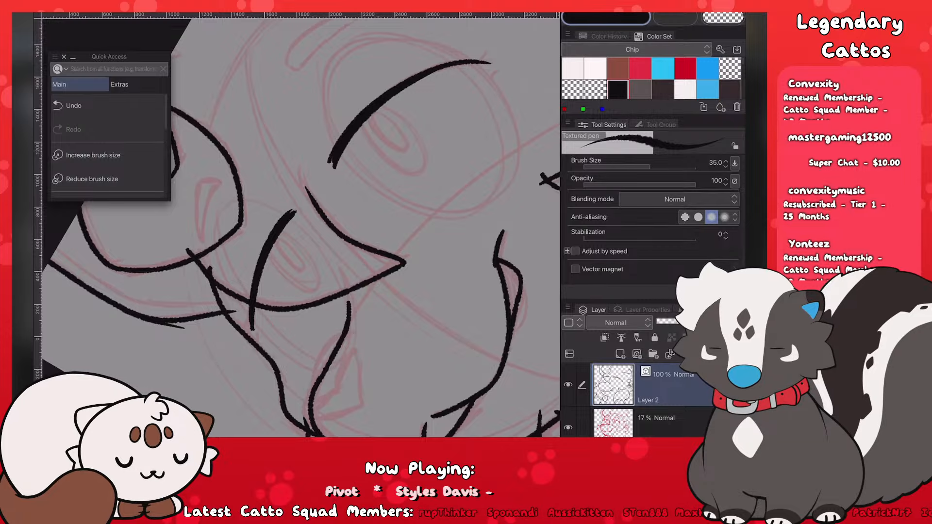
scroll(301, 228, "down", 6)
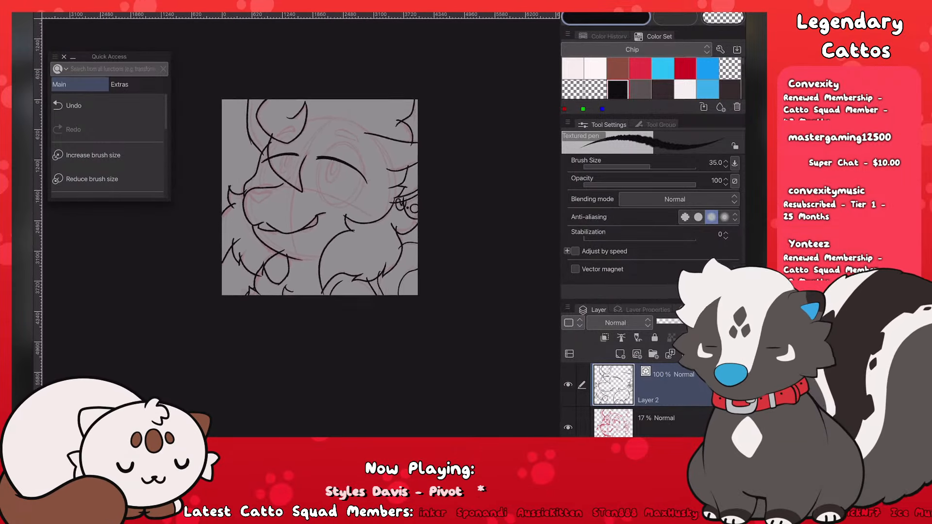
scroll(321, 195, "up", 3)
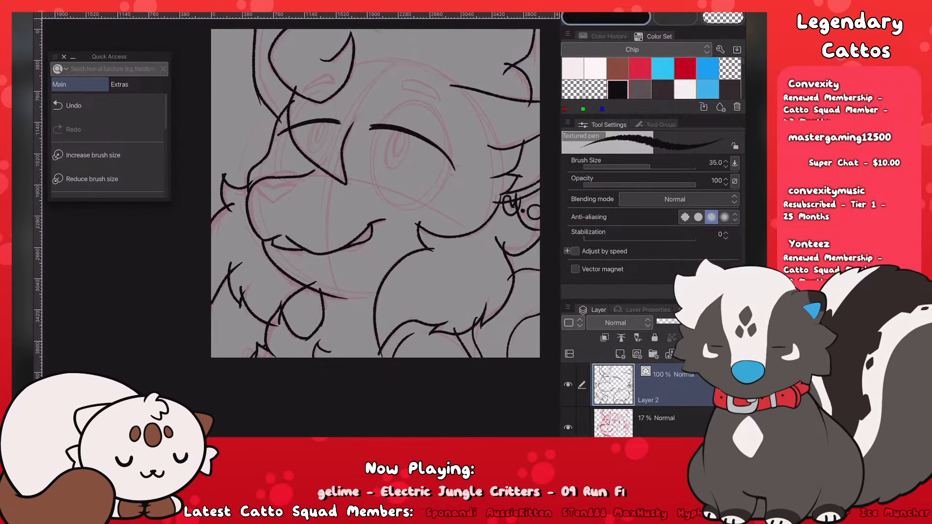
Step: Try to ink the larger eye's rounded outline beneath its upper lid
left_click_drag(379, 125, 456, 168)
key("ctrl+z")
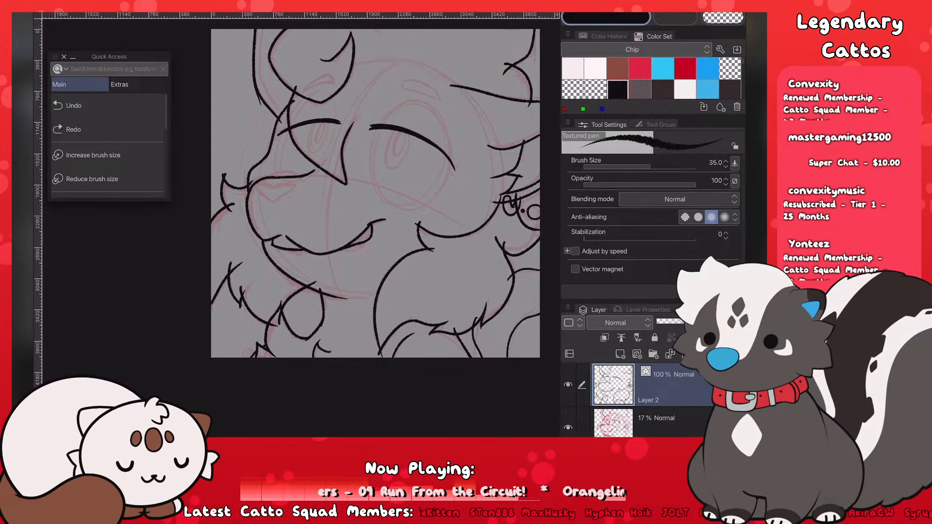
scroll(422, 207, "up", 2)
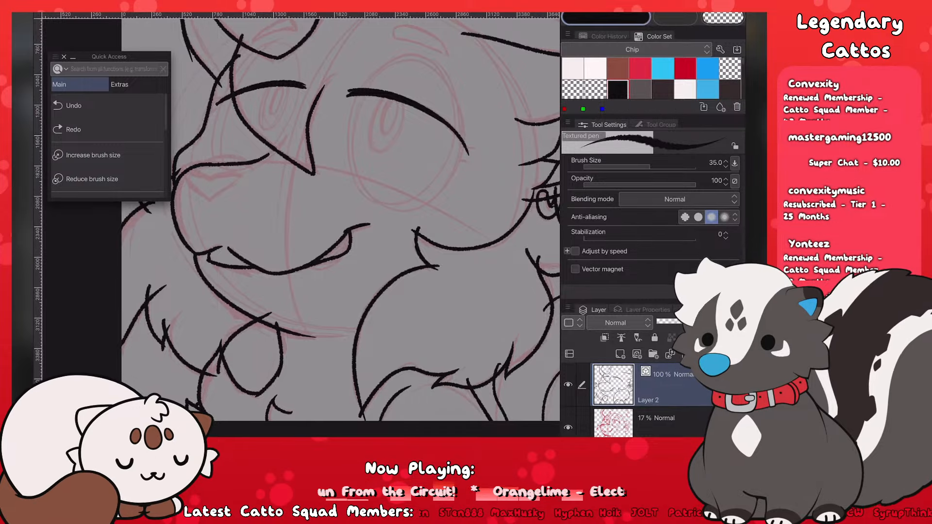
mouse_move(364, 83)
left_mouse_down()
mouse_move(414, 214)
mouse_move(476, 96)
mouse_move(452, 163)
left_mouse_up()
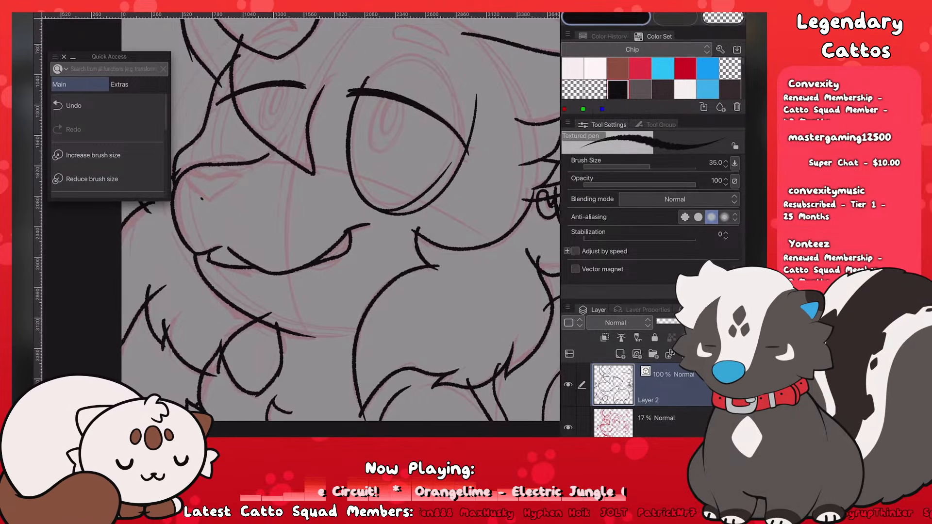
key("ctrl+z")
key("ctrl+z")
left_click_drag(367, 79, 467, 99)
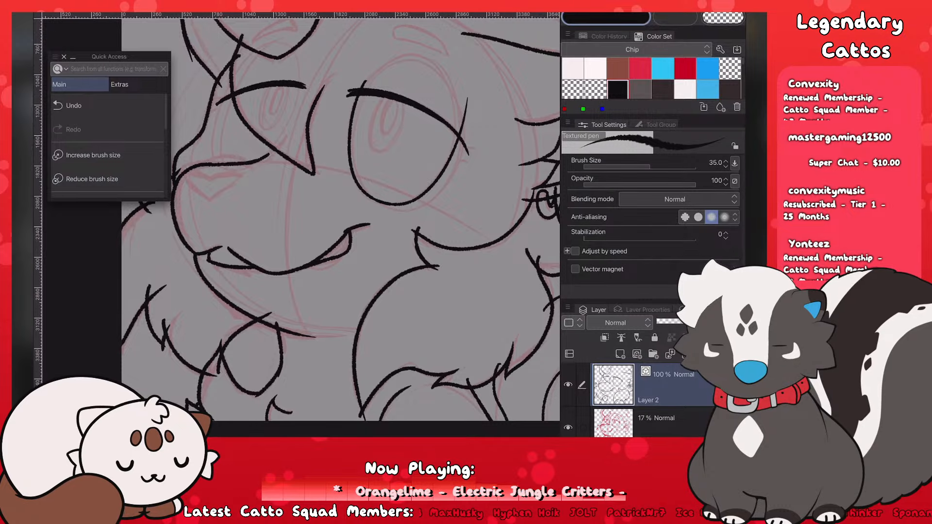
left_click_drag(356, 95, 381, 201)
key("ctrl+z")
key("ctrl+z")
mouse_move(365, 83)
left_mouse_down()
mouse_move(356, 192)
mouse_move(470, 143)
left_mouse_up()
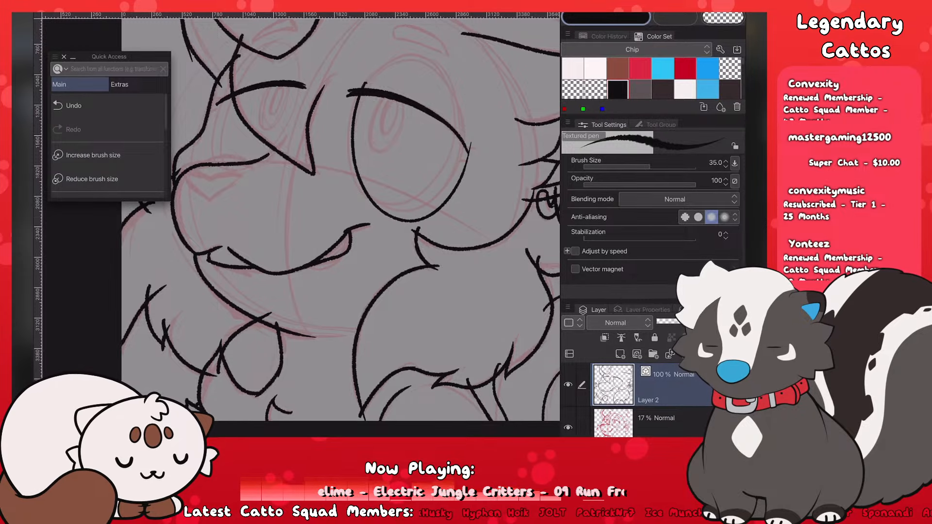
key("ctrl+z")
mouse_move(366, 80)
left_mouse_down()
mouse_move(360, 92)
mouse_move(464, 139)
mouse_move(368, 195)
mouse_move(468, 106)
mouse_move(364, 88)
mouse_move(465, 100)
left_mouse_up()
key("ctrl+z")
key("ctrl+z")
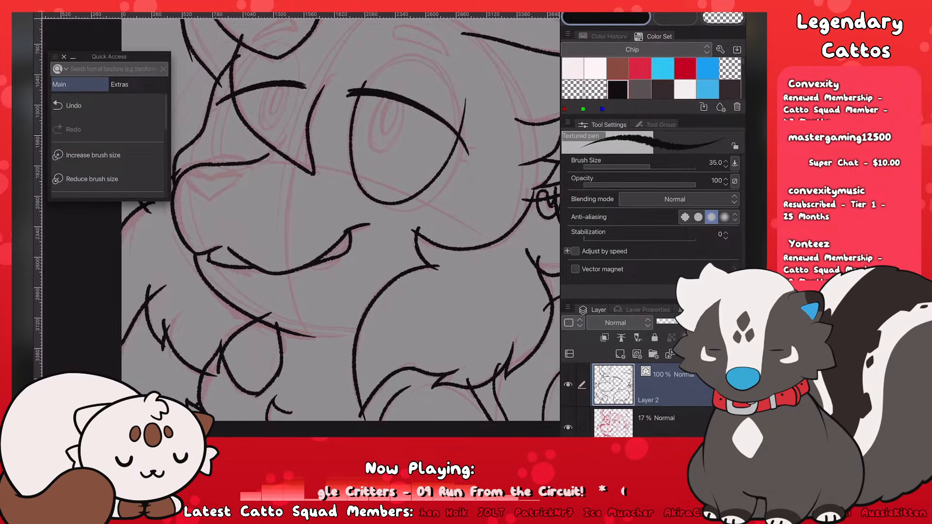
key("ctrl+z")
Step: Ink the larger eye's outline as one egg-shaped curve from the upper lid's inner end down and round to its outer end
left_click_drag(364, 81, 466, 126)
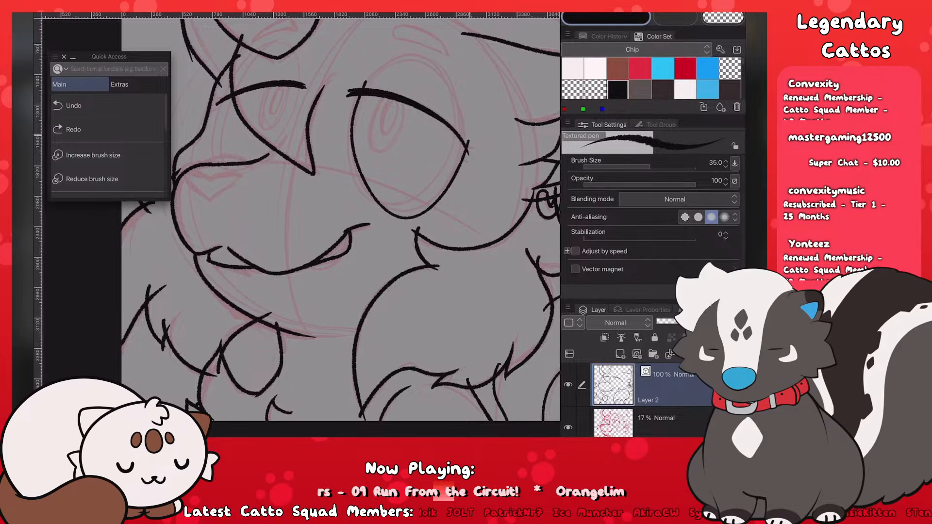
key("ctrl+z")
left_click_drag(366, 80, 453, 134)
key("ctrl+z")
left_click_drag(362, 79, 467, 112)
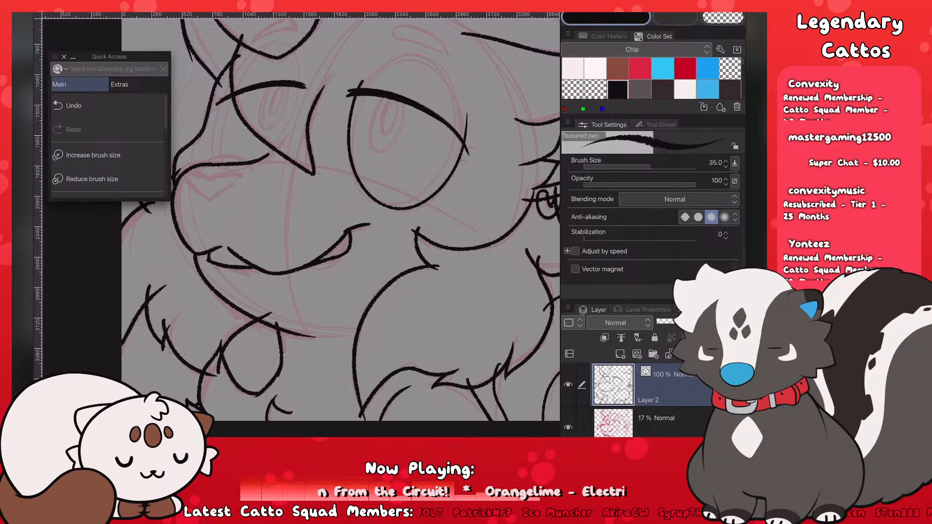
Step: Lower the red sketch layer's opacity to 11% and make Layer 2 active again
scroll(477, 216, "down", 3)
scroll(538, 187, "down", 1)
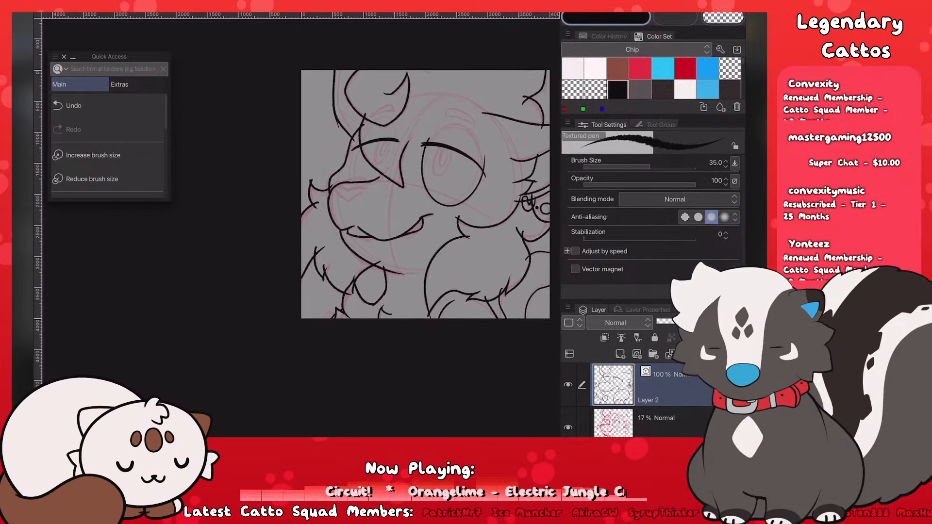
scroll(498, 235, "down", 1)
scroll(532, 223, "up", 2)
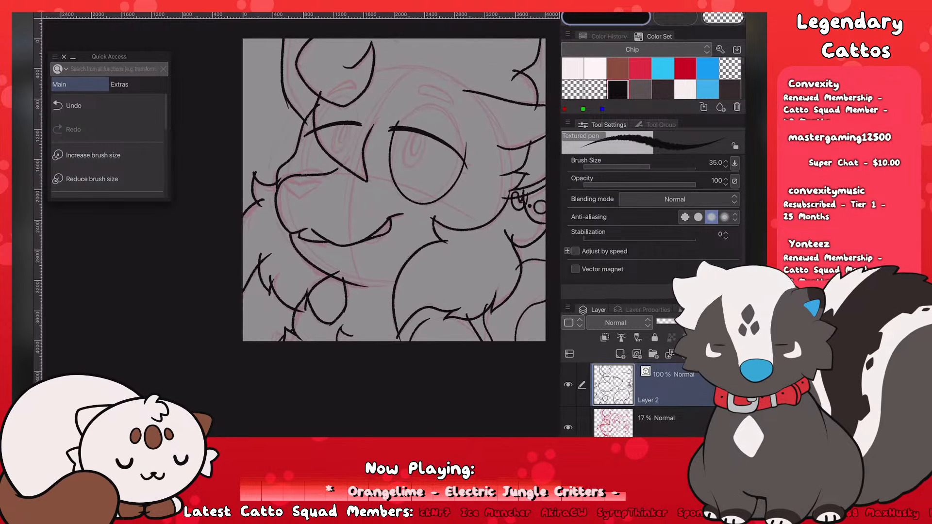
scroll(482, 243, "down", 4)
scroll(491, 197, "up", 2)
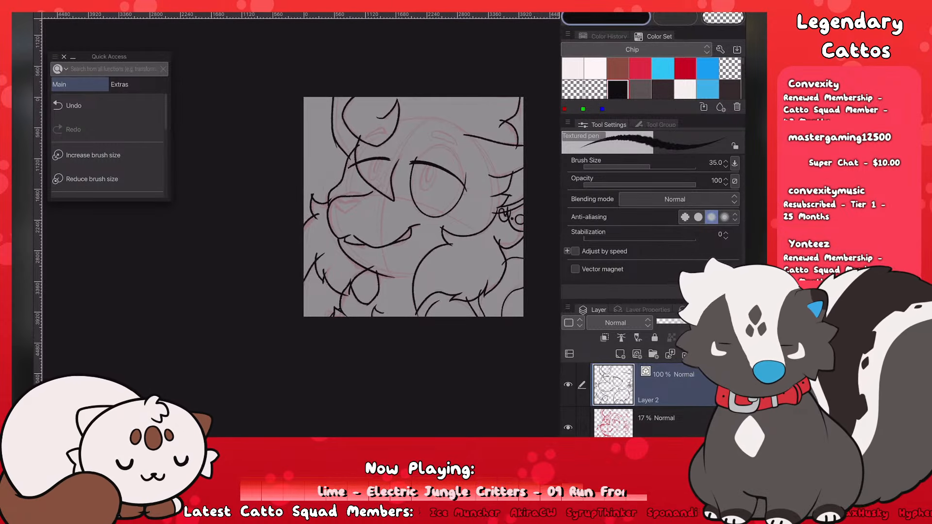
left_click(665, 423)
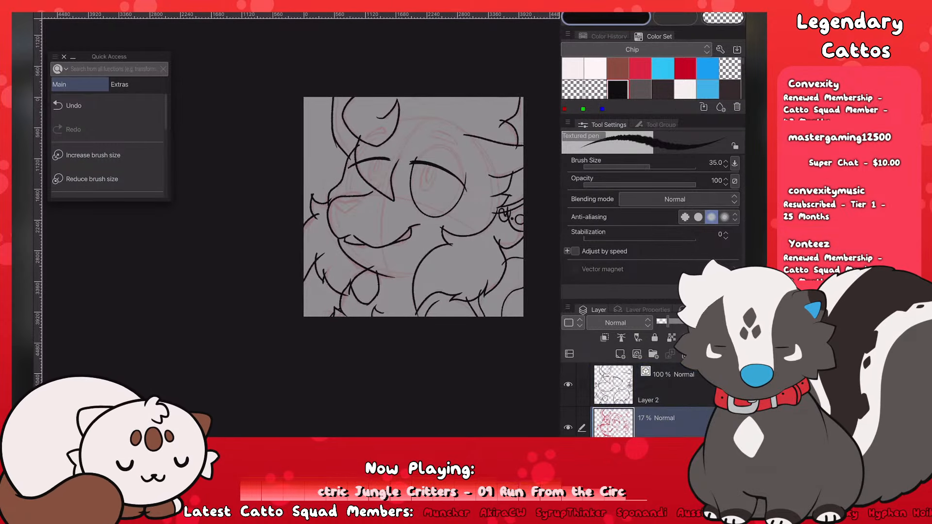
left_click_drag(660, 321, 663, 322)
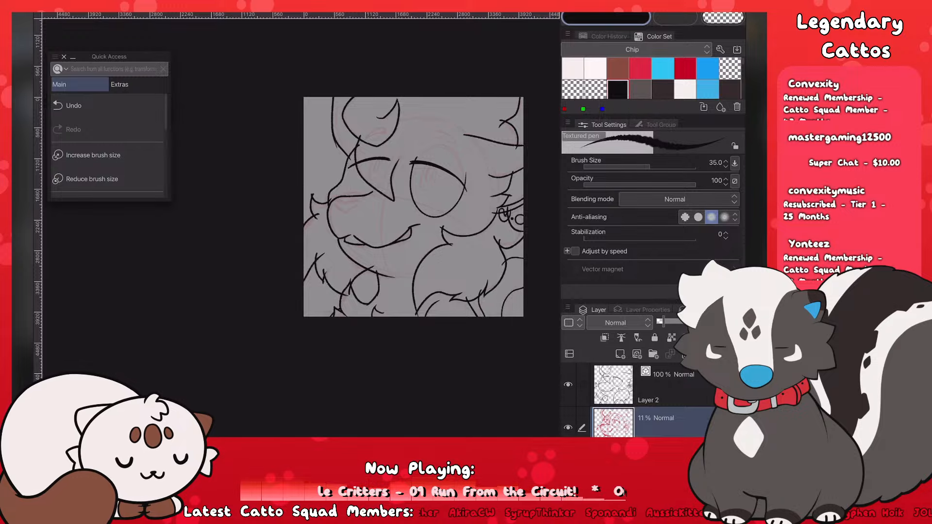
left_click(665, 386)
Step: Remove the larger eye's rounded outline with the size 80 Hard vector eraser, keeping the upper lid, and return to the Textured pen
scroll(261, 300, "down", 5)
scroll(313, 276, "up", 6)
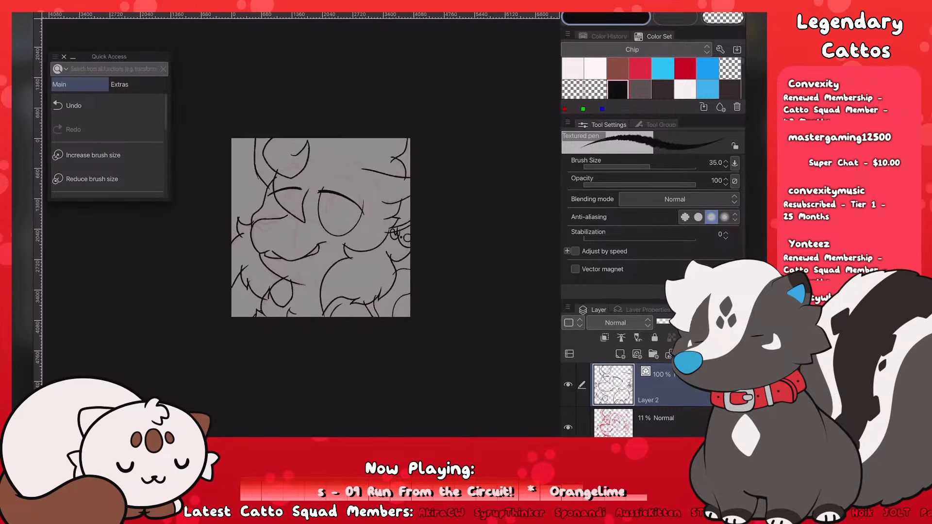
key("e")
left_click(376, 135)
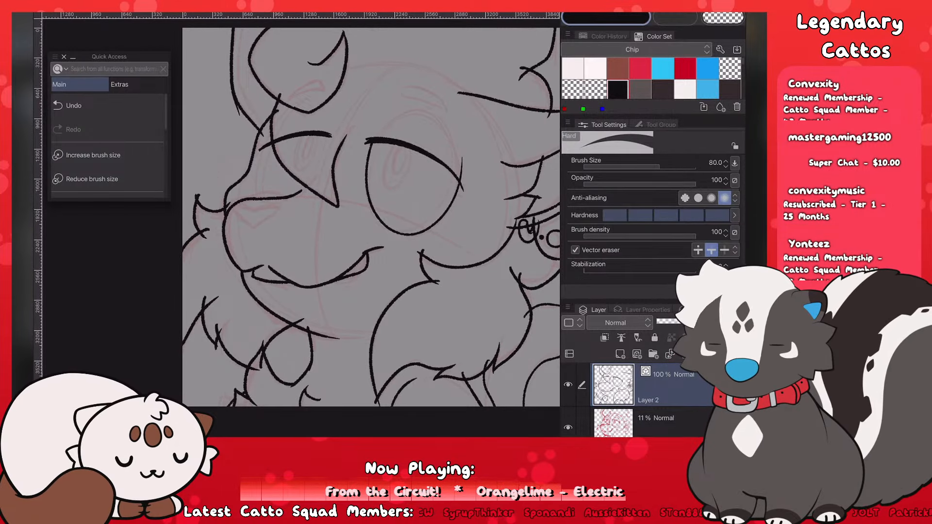
left_click(367, 157)
left_click(461, 168)
key("p")
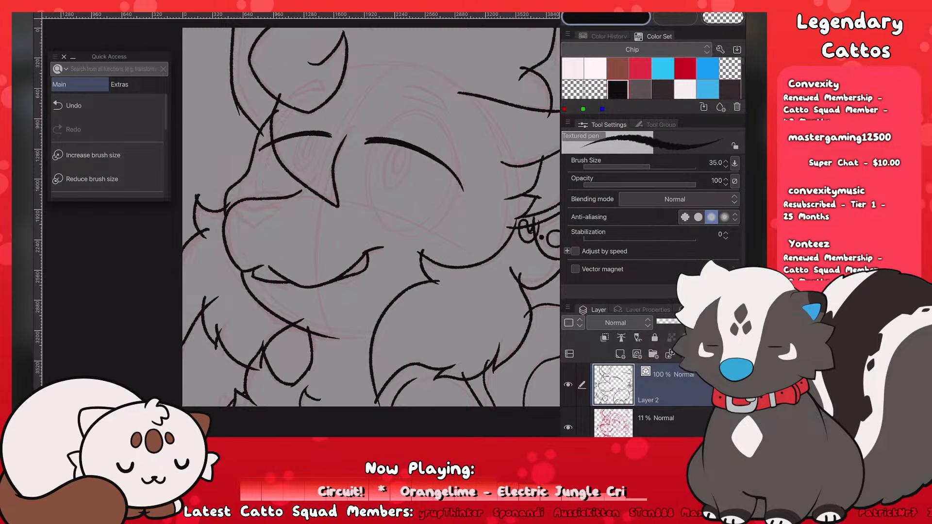
Step: Try to redraw the larger eye's lower outline as a rounder curve meeting the outer part of the upper lid
scroll(323, 218, "down", 2)
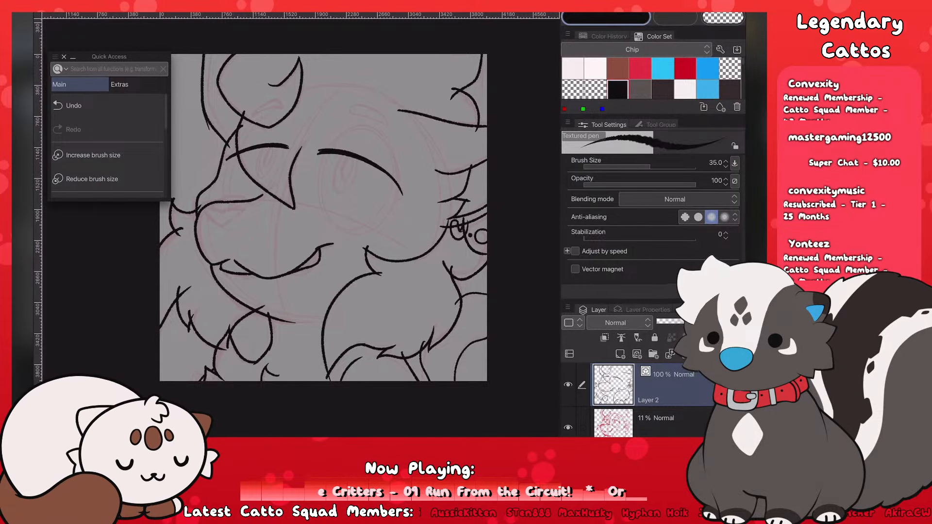
scroll(220, 281, "up", 1)
scroll(238, 232, "up", 1)
left_click_drag(341, 135, 427, 166)
key("ctrl+z")
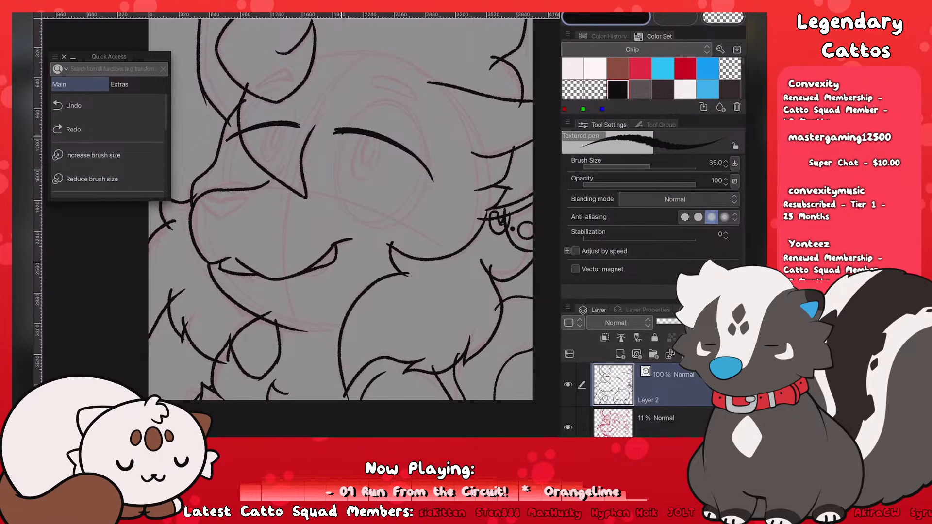
mouse_move(342, 135)
left_mouse_down()
mouse_move(420, 168)
mouse_move(385, 217)
mouse_move(433, 181)
mouse_move(345, 207)
mouse_move(432, 164)
left_mouse_up()
key("ctrl+z")
key("ctrl+z")
key("ctrl+z")
left_click_drag(342, 135, 433, 164)
key("ctrl+z")
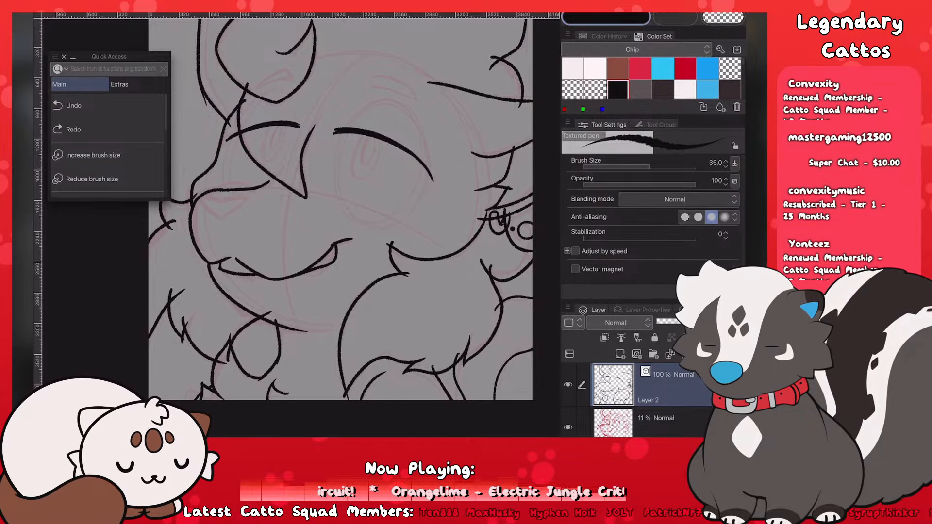
left_click_drag(342, 134, 432, 164)
scroll(340, 208, "up", 1)
key("ctrl+z")
left_click_drag(342, 134, 433, 164)
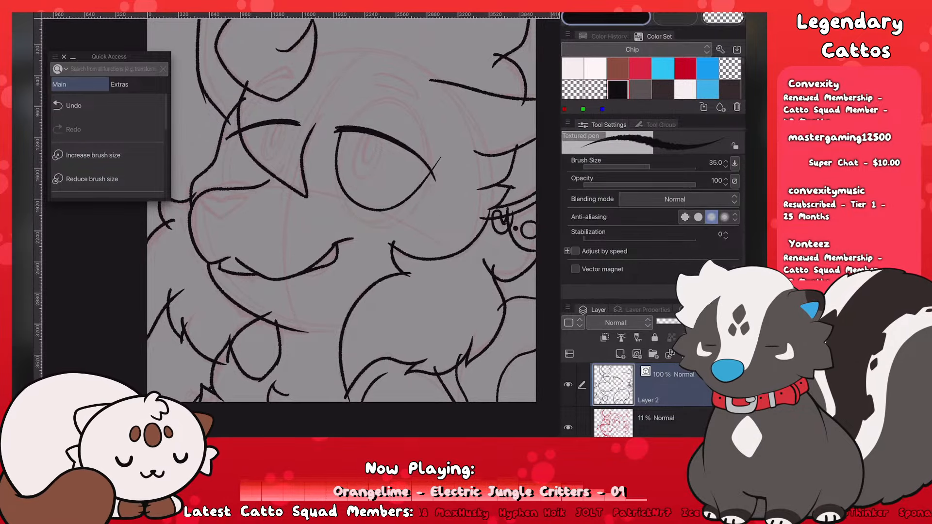
key("ctrl+z")
Step: Try several different lower outlines for the larger eye, running from the upper lid's inner end round to its outer end
scroll(205, 301, "down", 3)
scroll(258, 292, "up", 3)
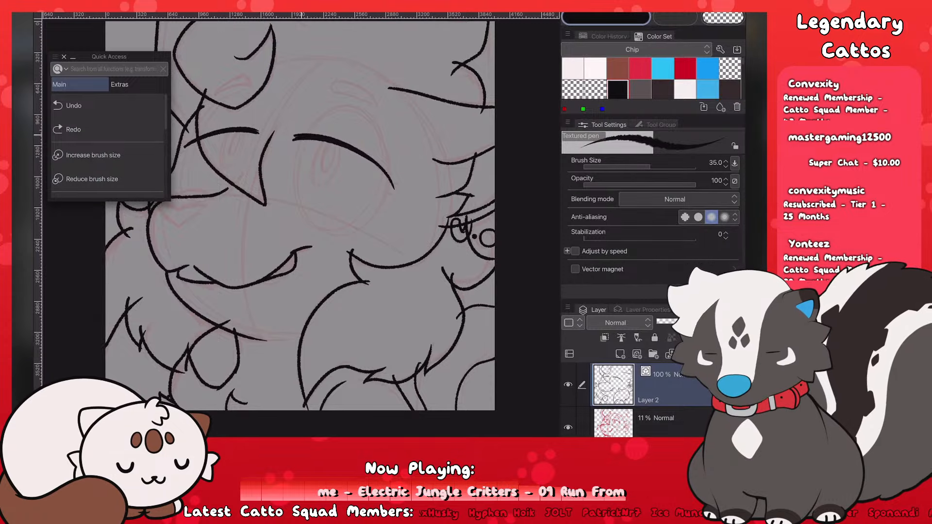
mouse_move(298, 140)
left_mouse_down()
mouse_move(381, 164)
mouse_move(294, 157)
mouse_move(377, 165)
left_mouse_up()
key("ctrl+z")
key("ctrl+z")
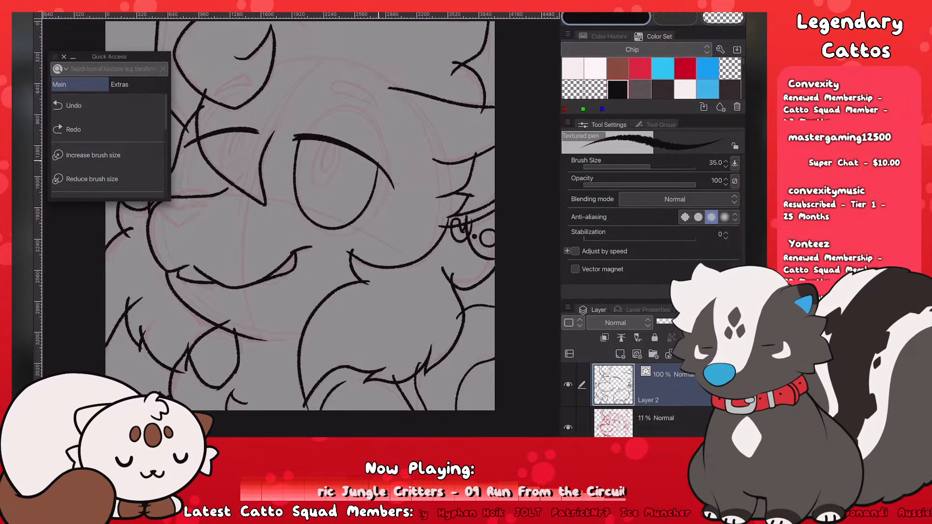
key("ctrl+z")
left_click_drag(294, 142, 391, 189)
scroll(224, 315, "down", 3)
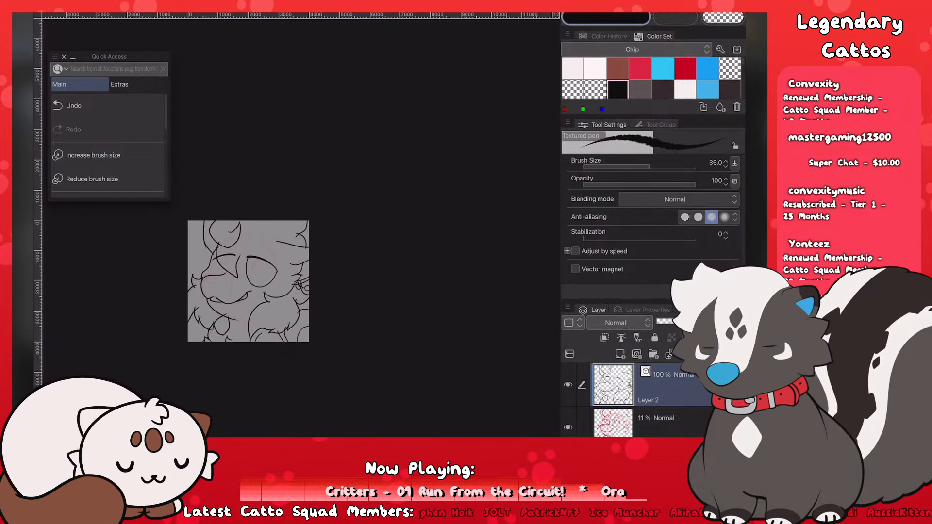
scroll(225, 302, "up", 4)
key("ctrl+z")
mouse_move(324, 123)
left_mouse_down()
mouse_move(402, 247)
mouse_move(436, 196)
left_mouse_up()
key("ctrl+z")
key("ctrl+z")
left_click_drag(324, 122, 438, 199)
key("ctrl+z")
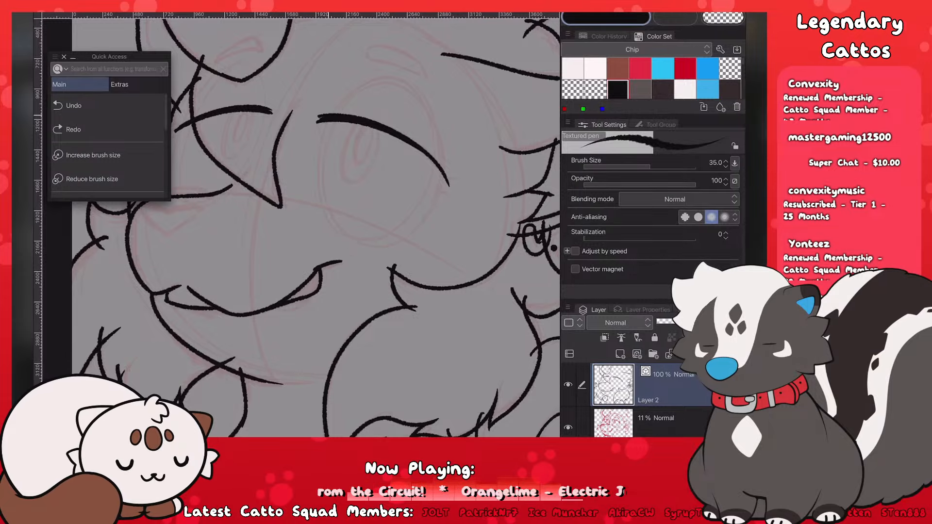
Step: Ink the larger eye's lower outline from the lid's inner end down and round to meet the lid just before its outer tip
mouse_move(324, 122)
left_mouse_down()
mouse_move(458, 156)
mouse_move(318, 139)
mouse_move(421, 162)
mouse_move(423, 209)
mouse_move(439, 174)
mouse_move(426, 203)
left_mouse_up()
key("ctrl+z")
key("ctrl+z")
key("ctrl+z")
mouse_move(440, 169)
left_mouse_down()
mouse_move(423, 206)
mouse_move(428, 193)
left_mouse_up()
key("ctrl+z")
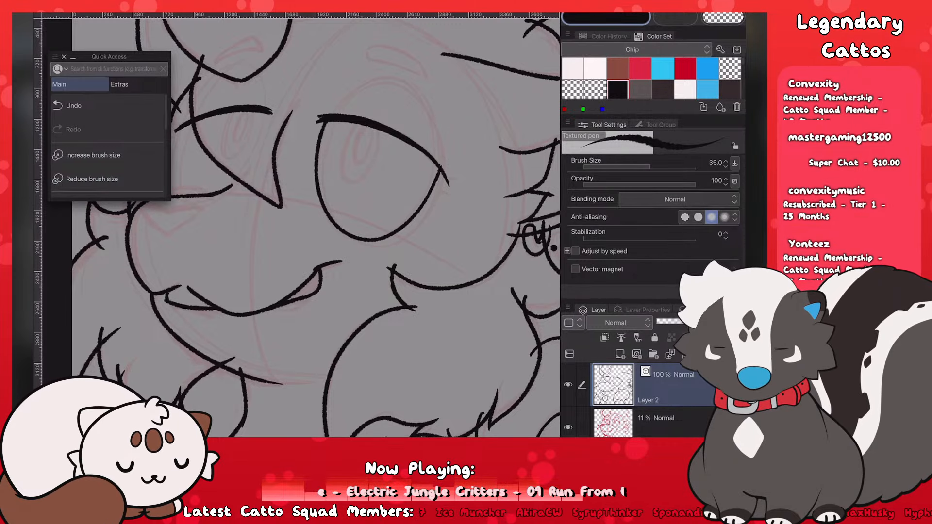
Step: Trim the lid's overshooting tip at the larger eye's outer corner with the size 80 Hard vector eraser and return to the Textured pen
scroll(469, 222, "down", 5)
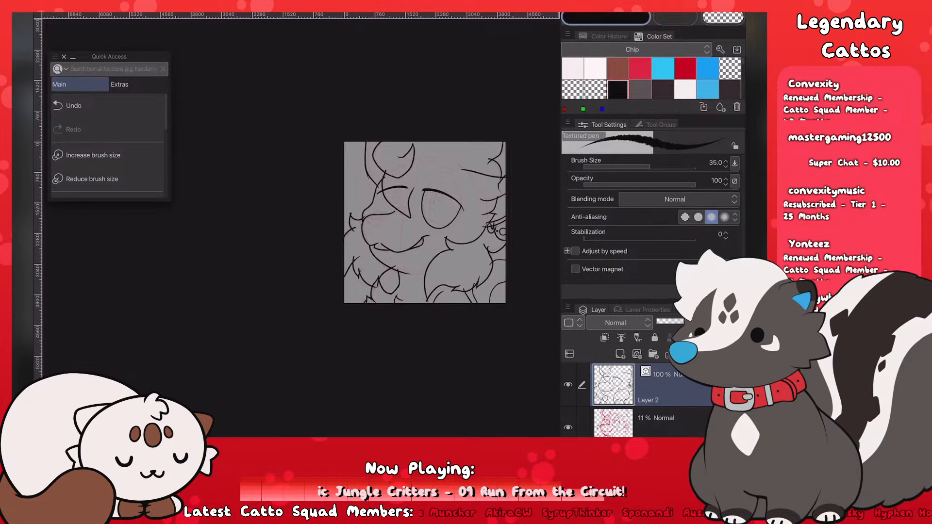
scroll(478, 223, "up", 5)
key("e")
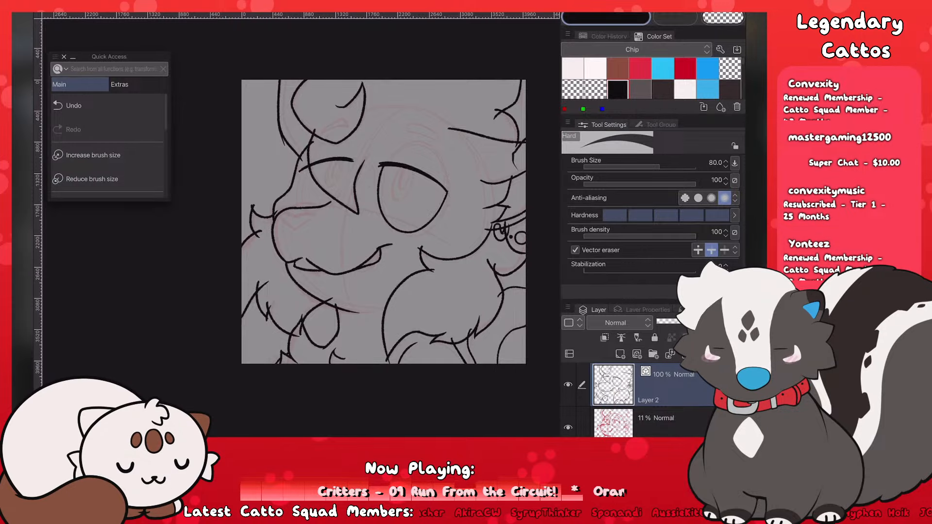
scroll(223, 303, "down", 4)
scroll(230, 299, "up", 3)
key("p")
scroll(256, 288, "up", 2)
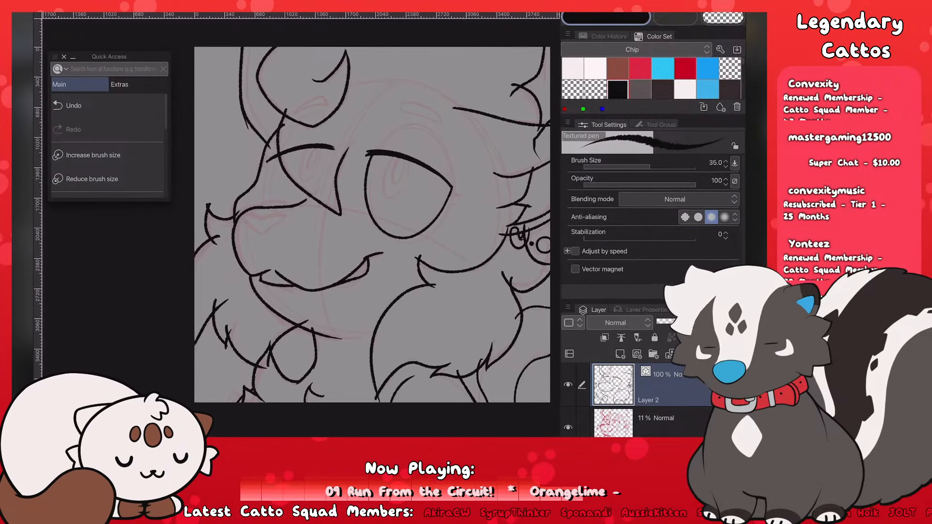
Step: Ink the smaller eye's two side curves, each running from the upper lid down to the top of the muzzle
left_click_drag(274, 158, 276, 214)
key("ctrl+z")
left_click_drag(273, 160, 270, 214)
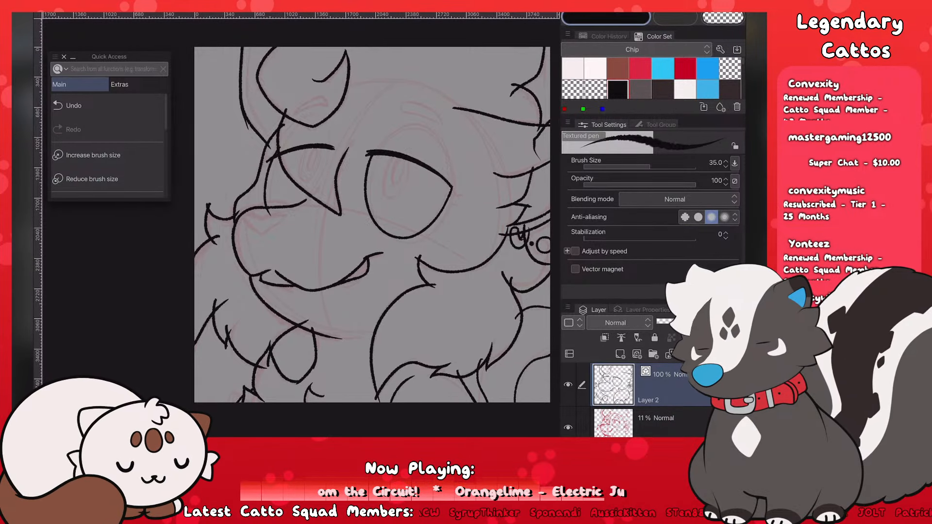
left_click_drag(305, 186, 292, 205)
key("ctrl+z")
mouse_move(322, 149)
left_mouse_down()
mouse_move(297, 204)
mouse_move(315, 220)
left_mouse_up()
scroll(216, 310, "down", 4)
scroll(286, 273, "up", 4)
key("ctrl+z")
left_click_drag(318, 180, 315, 229)
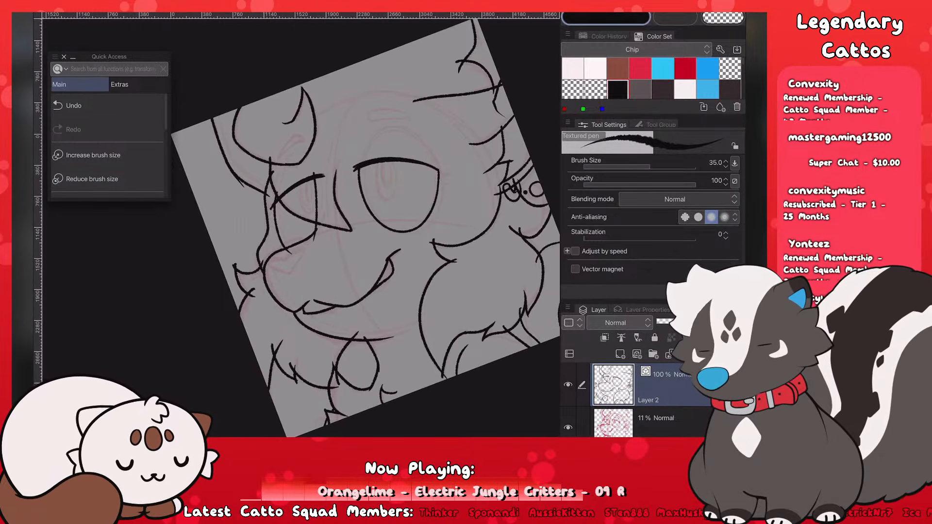
scroll(291, 291, "down", 5)
scroll(287, 296, "down", 1)
scroll(274, 291, "up", 5)
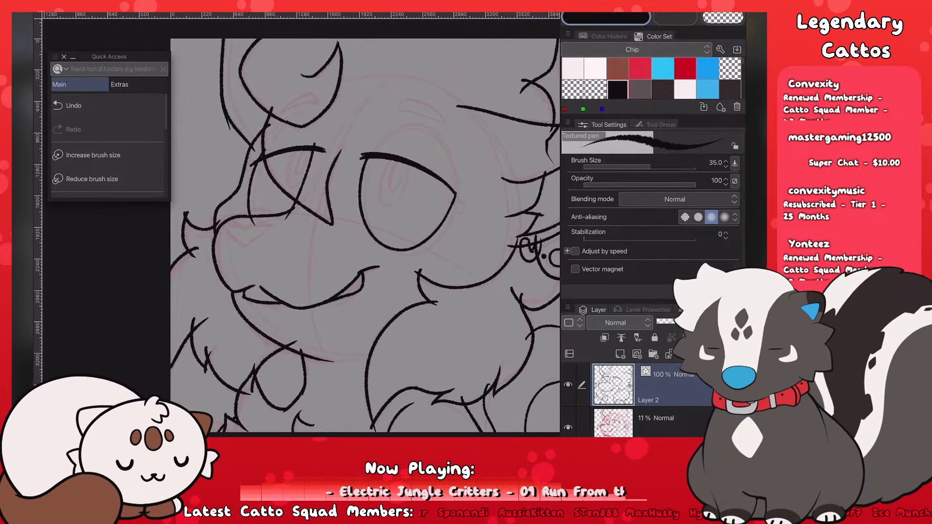
Step: Ink a narrow oval pupil hanging from the upper lid in both the larger and the smaller eye
left_click_drag(390, 161, 409, 166)
scroll(309, 244, "down", 6)
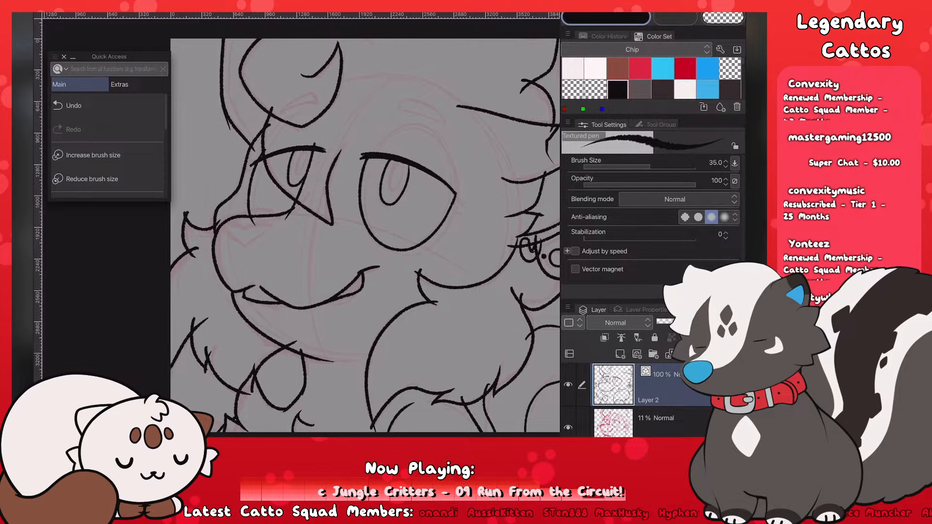
scroll(185, 299, "up", 2)
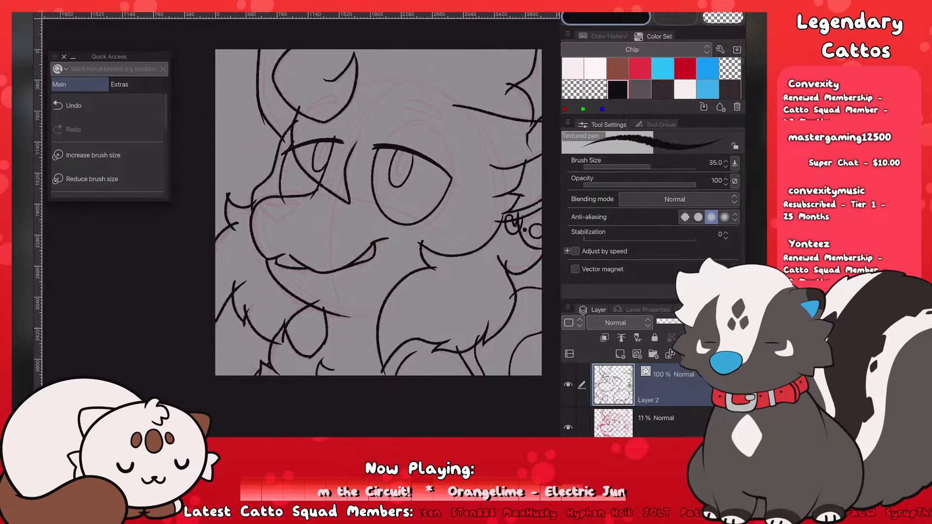
scroll(301, 204, "up", 5)
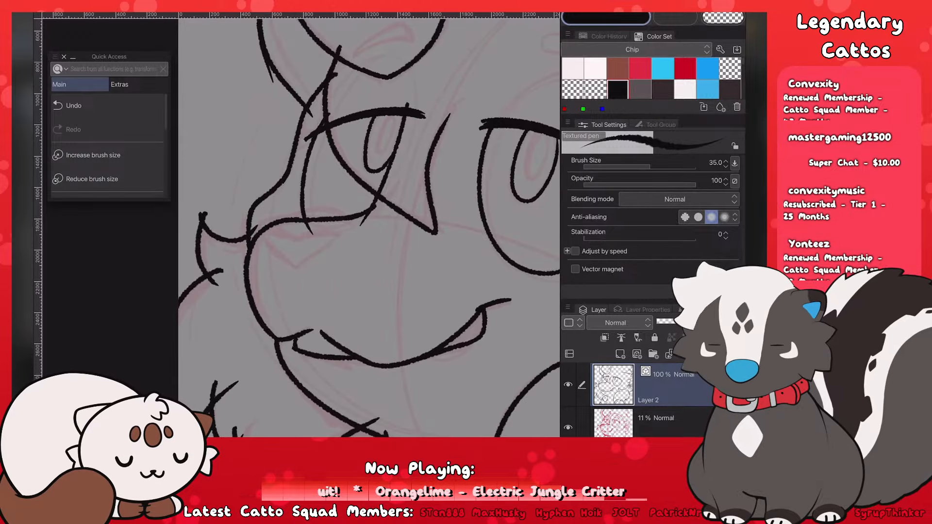
key("ctrl+z")
mouse_move(377, 116)
left_mouse_down()
mouse_move(370, 177)
mouse_move(389, 119)
left_mouse_up()
scroll(301, 214, "down", 6)
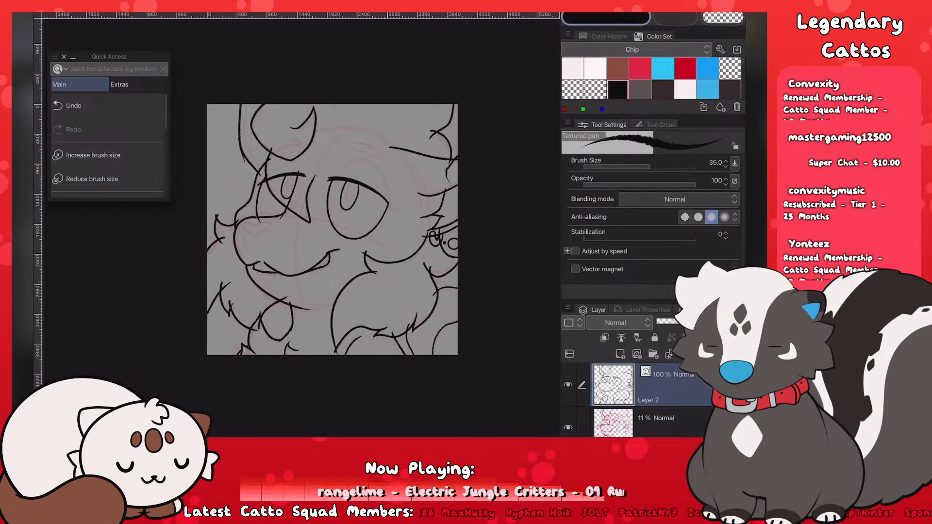
Step: Ink the nose's first lower edge as a short curve from the muzzle's front outline to the nose's bottom point
scroll(291, 226, "down", 5)
scroll(291, 226, "up", 3)
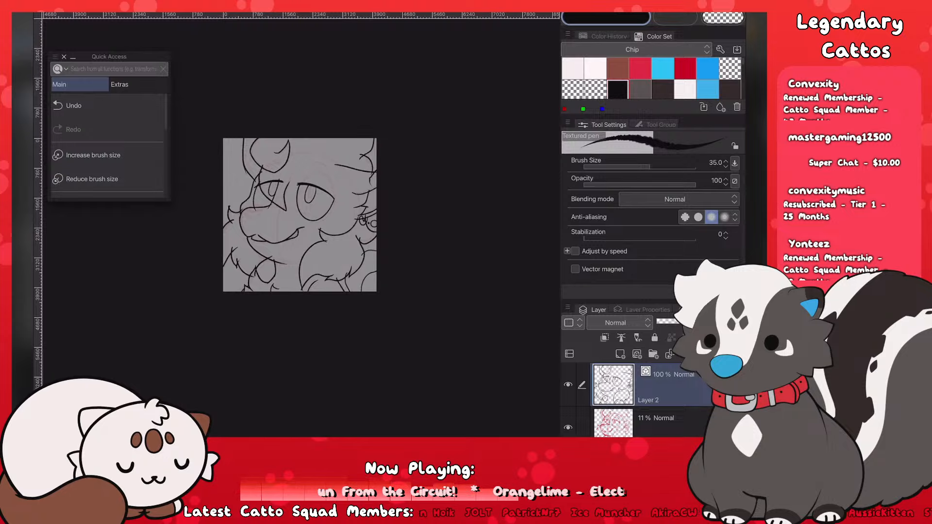
scroll(297, 215, "up", 5)
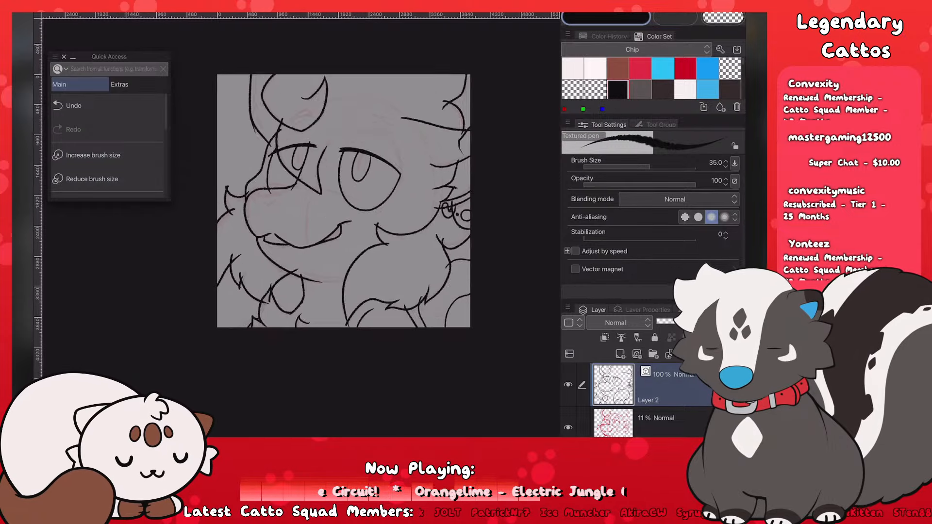
left_click_drag(263, 168, 310, 177)
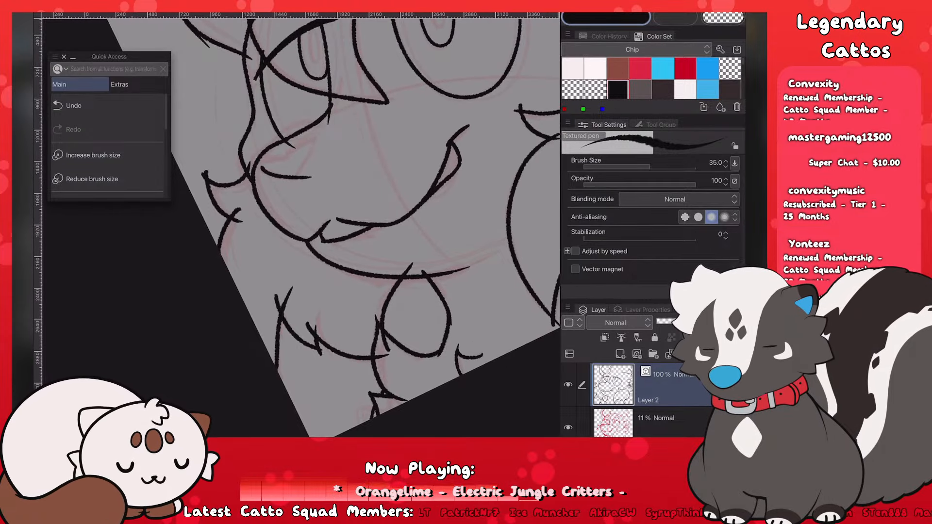
key("ctrl+z")
key("ctrl+y")
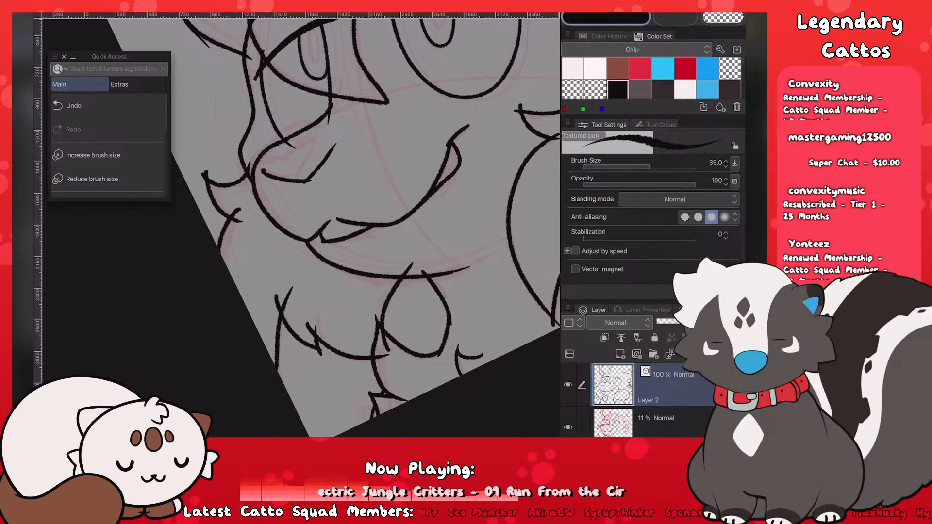
Step: Try to ink the nose's second lower edge, rising from the bottom point toward the bridge of the muzzle
left_click_drag(318, 166, 334, 141)
key("ctrl+z")
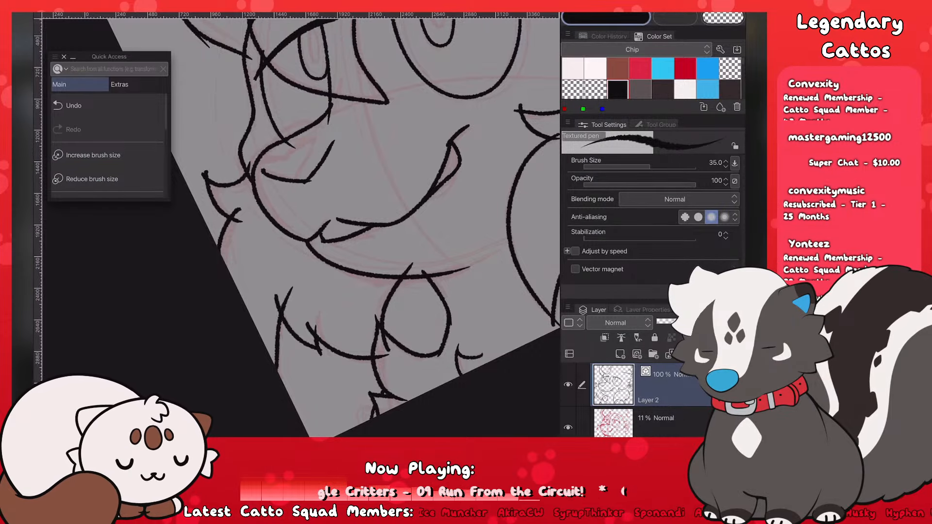
key("ctrl+z")
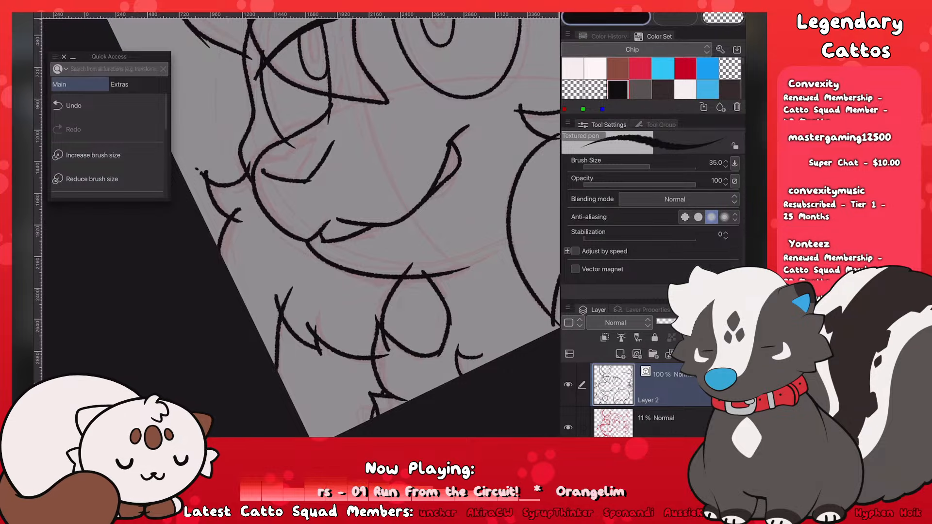
key("ctrl+z")
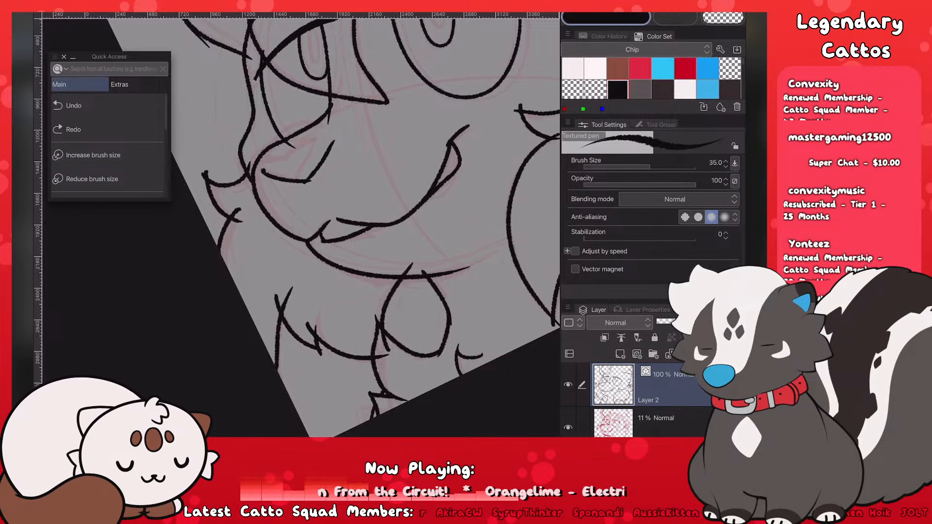
scroll(301, 223, "up", 2)
left_click_drag(345, 240, 382, 188)
key("ctrl+z")
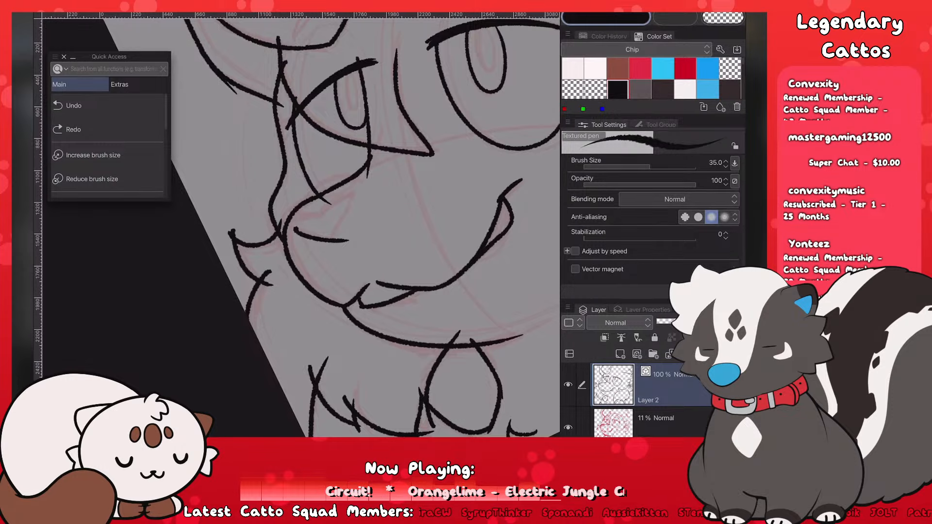
Step: Complete the heart-shaped nose with its second lower edge and two rounded upper lobes dipping to a notch in the middle
mouse_move(343, 240)
left_mouse_down()
mouse_move(380, 185)
mouse_move(330, 218)
left_mouse_up()
key("ctrl+z")
left_click_drag(372, 191, 333, 223)
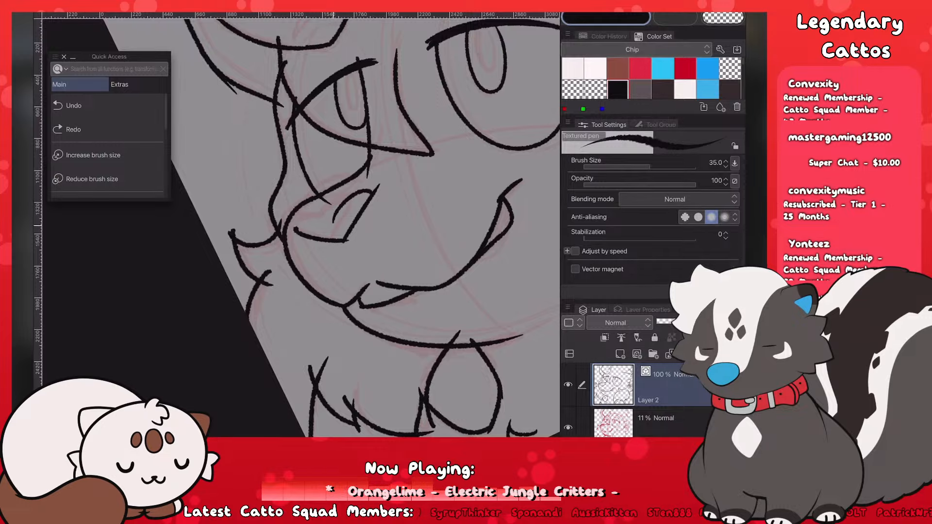
key("ctrl+z")
left_click_drag(373, 191, 326, 219)
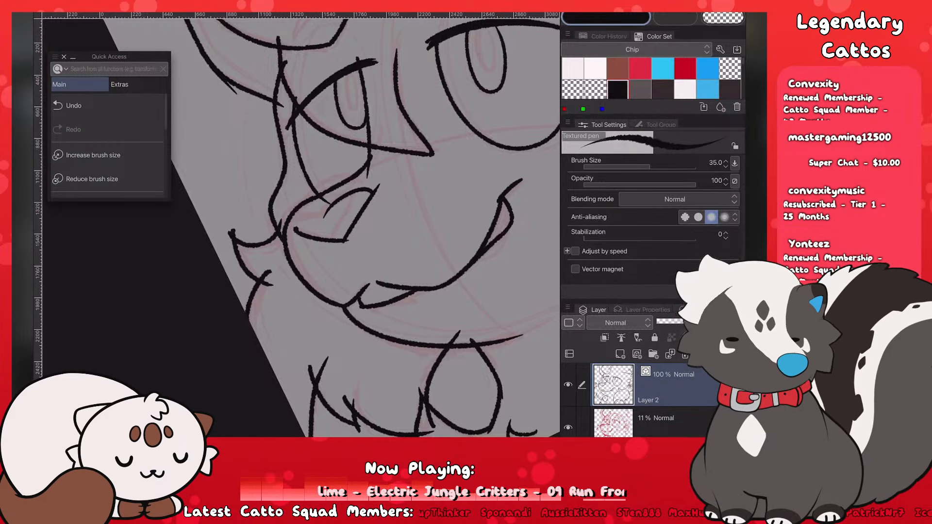
key("ctrl+z")
mouse_move(374, 190)
left_mouse_down()
mouse_move(326, 221)
mouse_move(290, 225)
left_mouse_up()
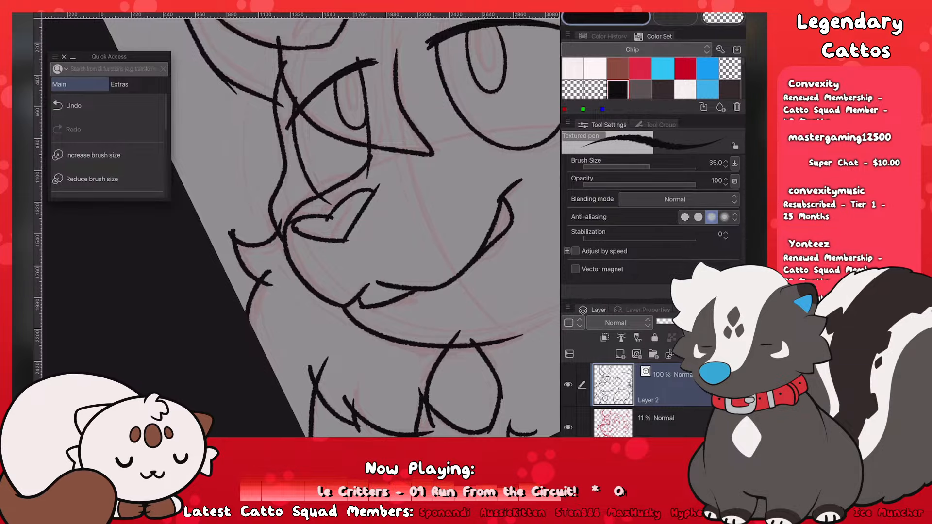
Step: Examine the inked nose and eyes against the whole head at several zoom levels
scroll(301, 226, "down", 10)
scroll(270, 258, "up", 3)
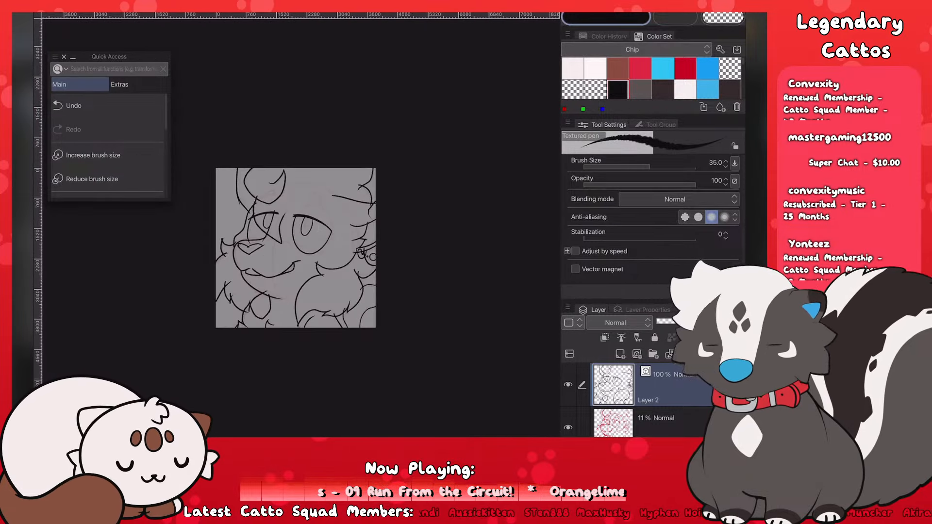
scroll(225, 269, "up", 3)
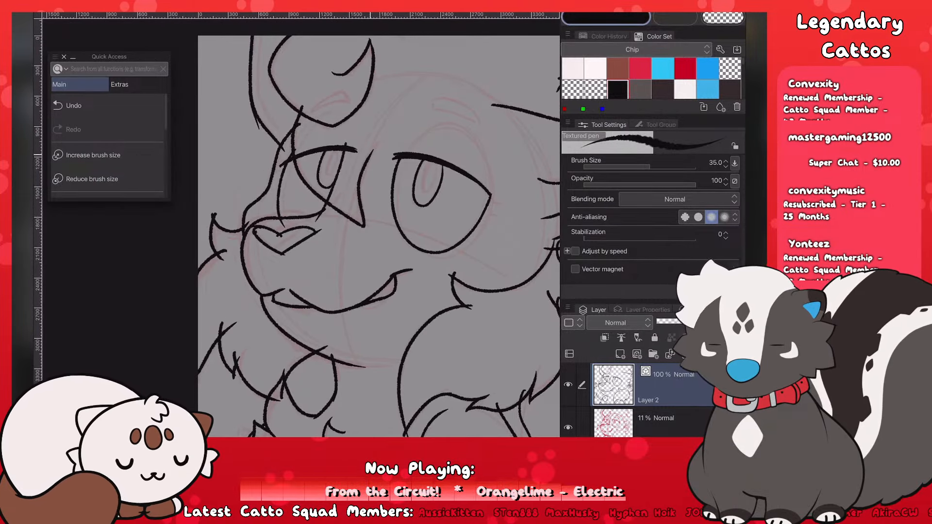
scroll(379, 237, "down", 5)
scroll(379, 236, "up", 5)
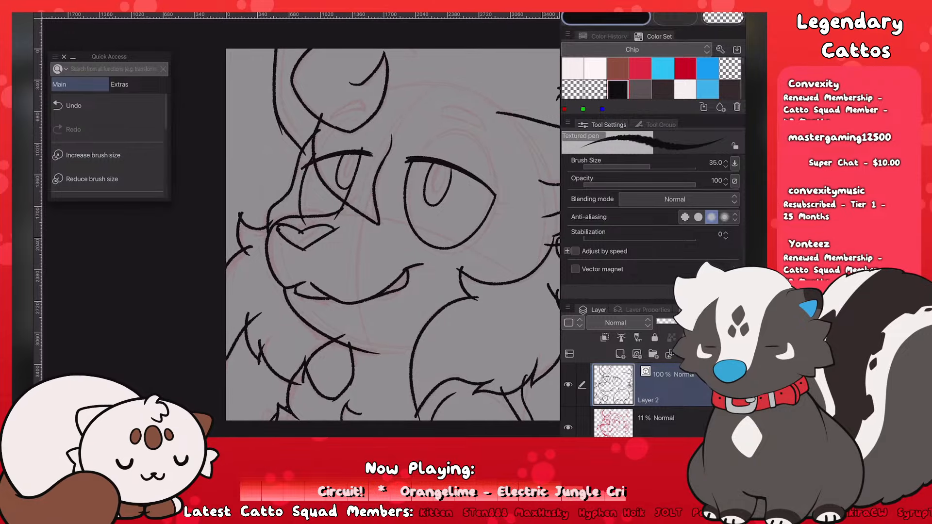
scroll(378, 237, "down", 5)
scroll(379, 236, "up", 7)
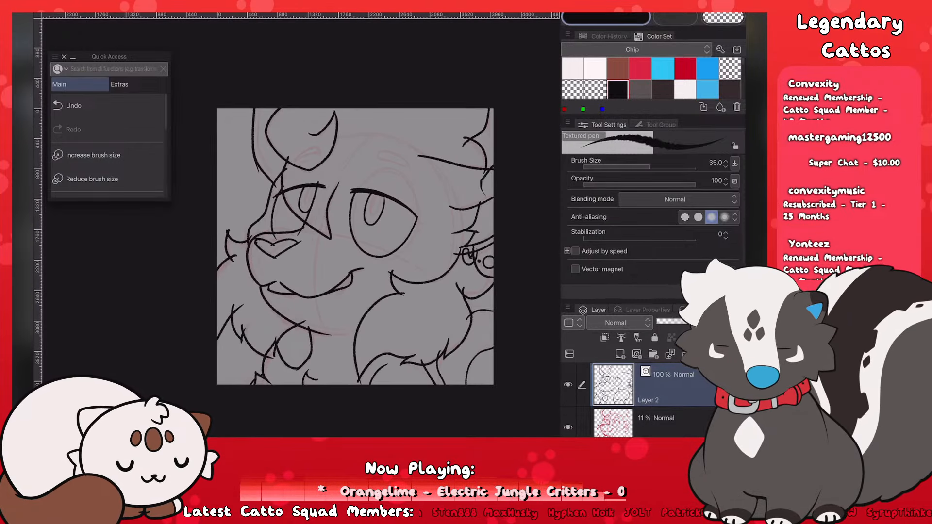
scroll(291, 224, "up", 2)
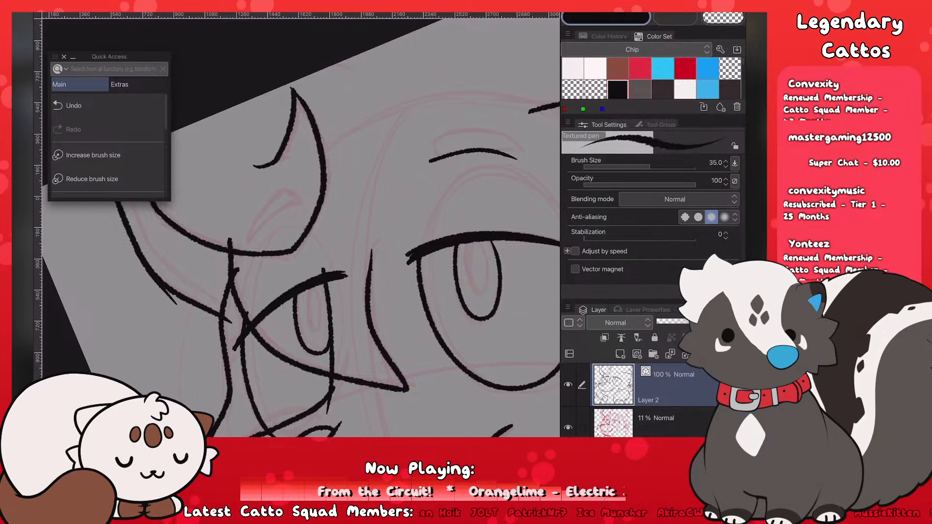
Step: Ink the eyebrow above the larger eye with a long tapering lower stroke and a rounded upper stroke that closes the shape
scroll(489, 173, "up", 4)
key("ctrl+z")
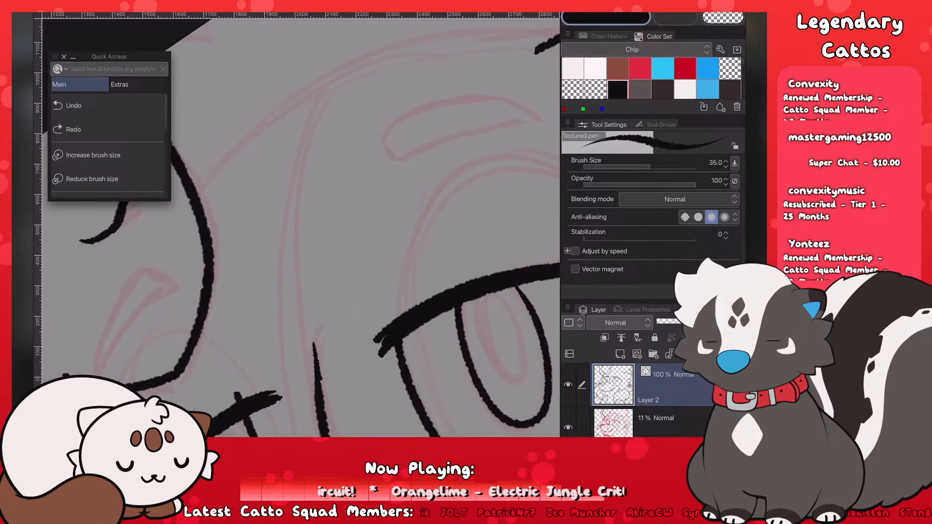
left_click_drag(382, 170, 544, 118)
scroll(301, 223, "down", 2)
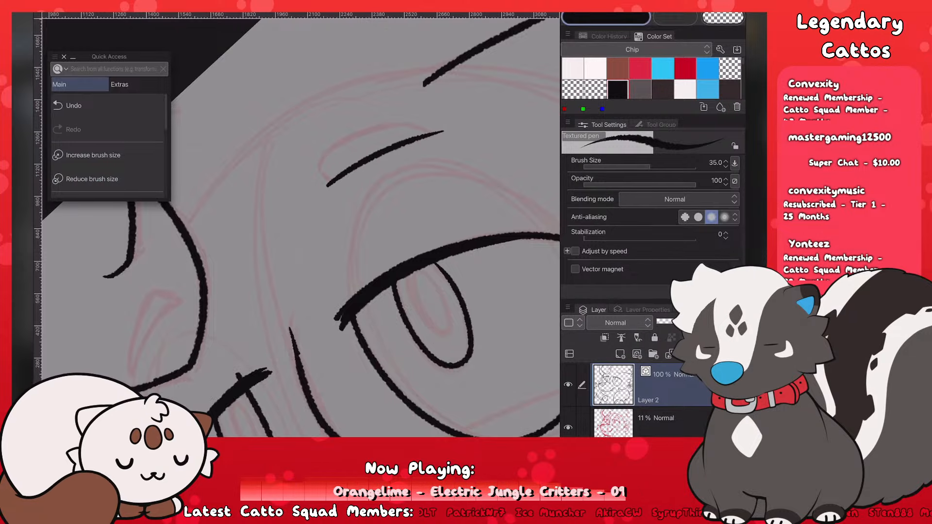
mouse_move(327, 189)
left_mouse_down()
mouse_move(374, 159)
mouse_move(458, 135)
mouse_move(321, 158)
mouse_move(372, 133)
mouse_move(408, 130)
left_mouse_up()
key("ctrl+z")
key("ctrl+z")
left_click_drag(324, 158, 423, 128)
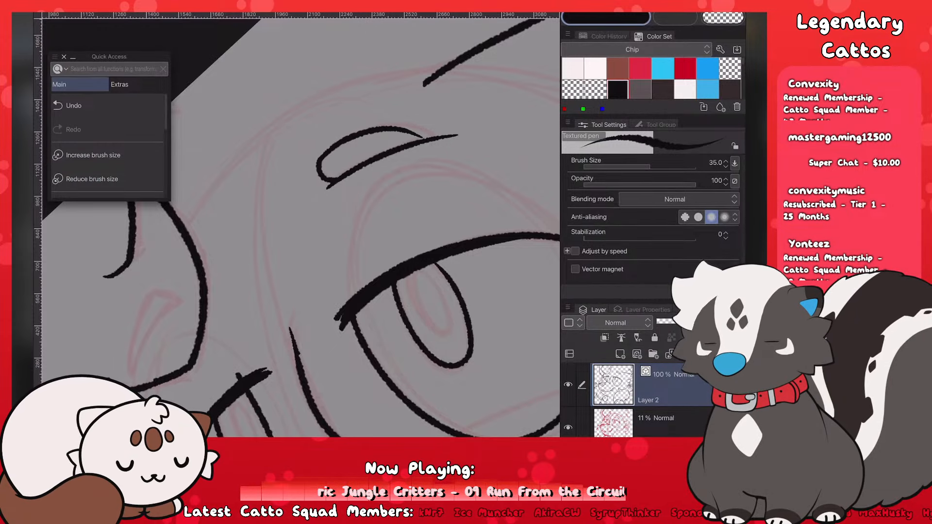
key("ctrl+z")
left_click_drag(322, 160, 432, 136)
scroll(301, 228, "down", 5)
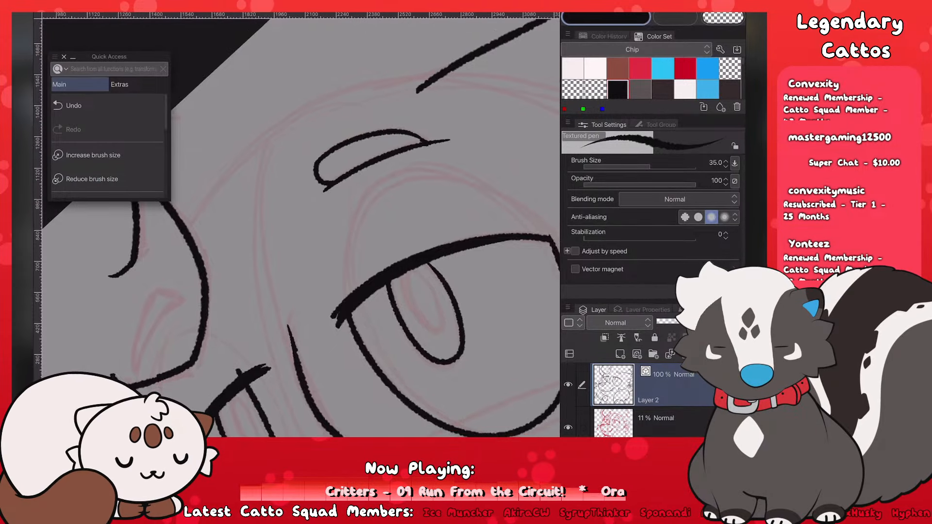
Step: Examine the inked eyebrow above the larger eye up close and against the whole head
key("ctrl+z")
key("ctrl+y")
scroll(300, 271, "up", 3)
scroll(252, 255, "up", 4)
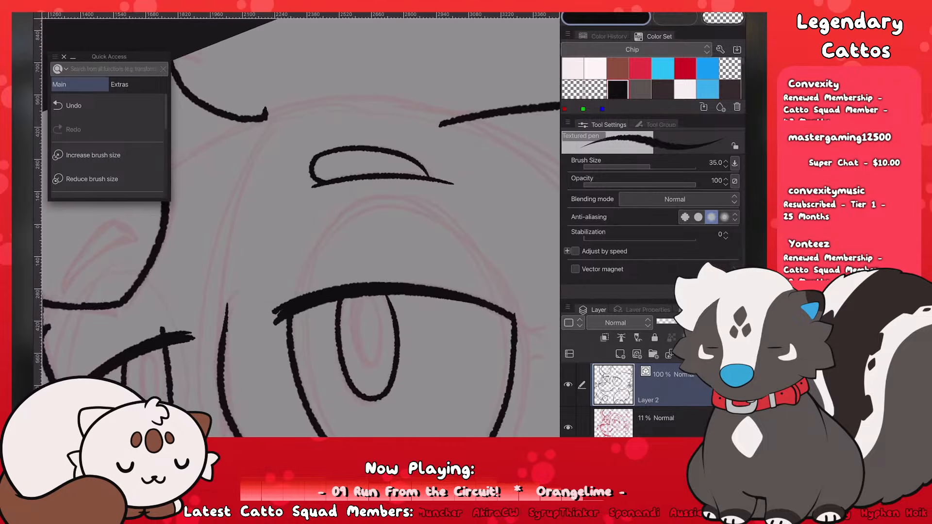
scroll(301, 253, "down", 8)
scroll(218, 253, "up", 4)
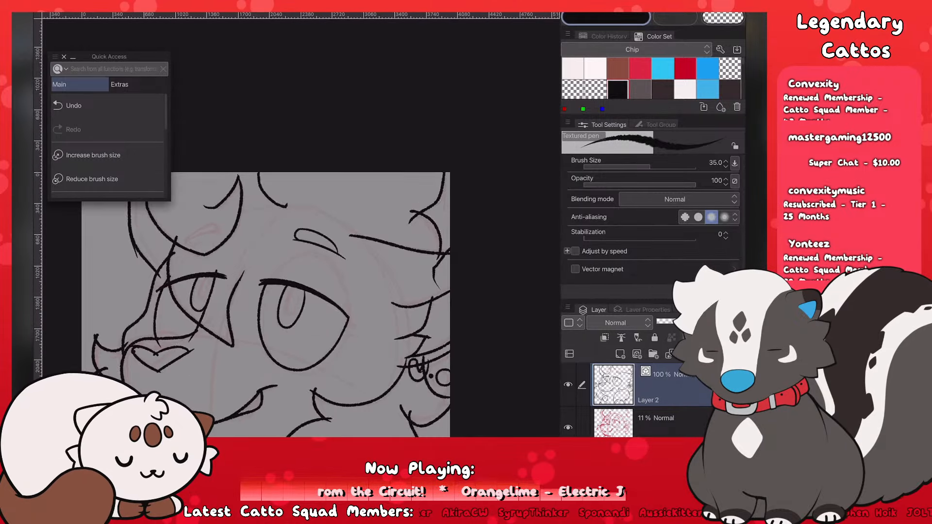
scroll(301, 272, "up", 5)
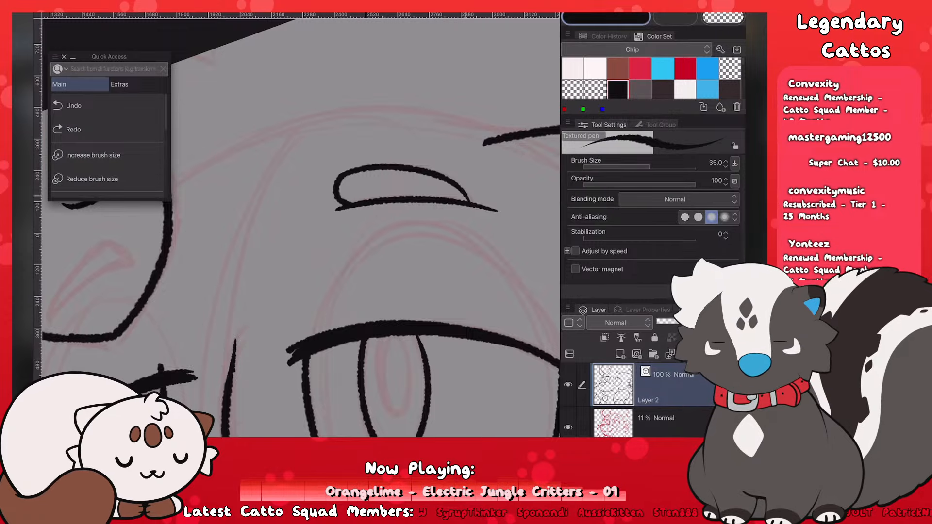
scroll(319, 213, "down", 8)
Step: Ink the eyebrow above the smaller eye with a curved upper stroke, a rounded end and a partial lower stroke
scroll(238, 198, "up", 7)
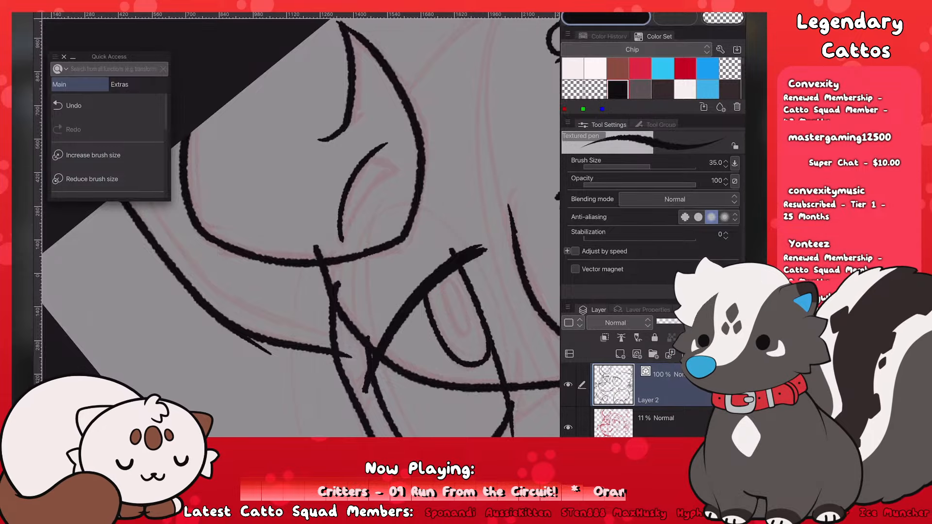
mouse_move(384, 152)
left_mouse_down()
mouse_move(394, 176)
mouse_move(398, 169)
mouse_move(356, 216)
mouse_move(366, 201)
left_mouse_up()
key("ctrl+z")
key("ctrl+z")
key("ctrl+z")
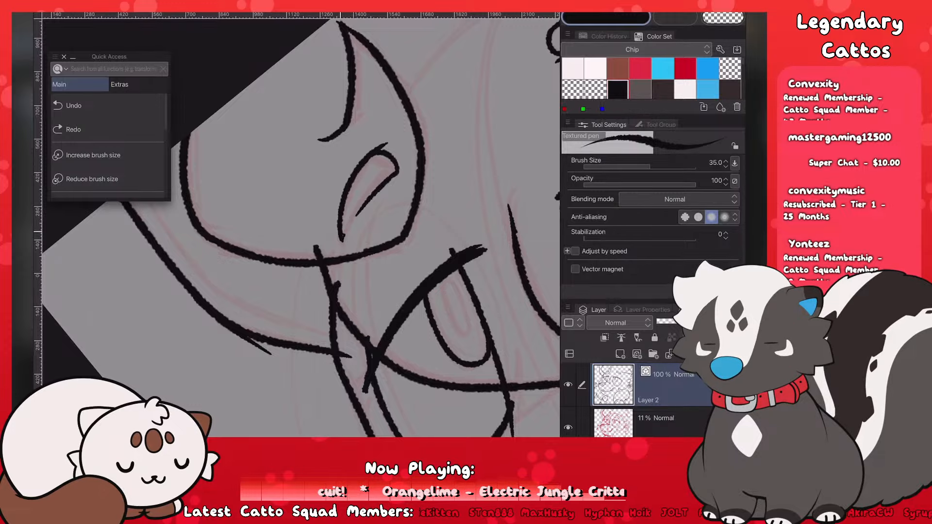
Step: Try to close the smaller eyebrow by inking its lower edge from the pointed tip up to the partial lower stroke
left_click_drag(341, 243, 360, 205)
key("ctrl+z")
key("ctrl+z")
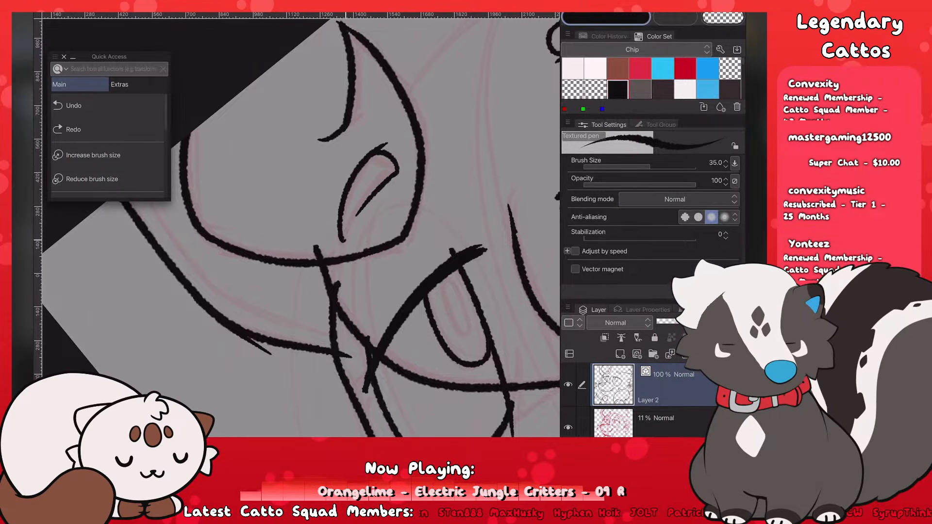
left_click_drag(342, 240, 360, 206)
key("ctrl+z")
left_click_drag(341, 240, 360, 206)
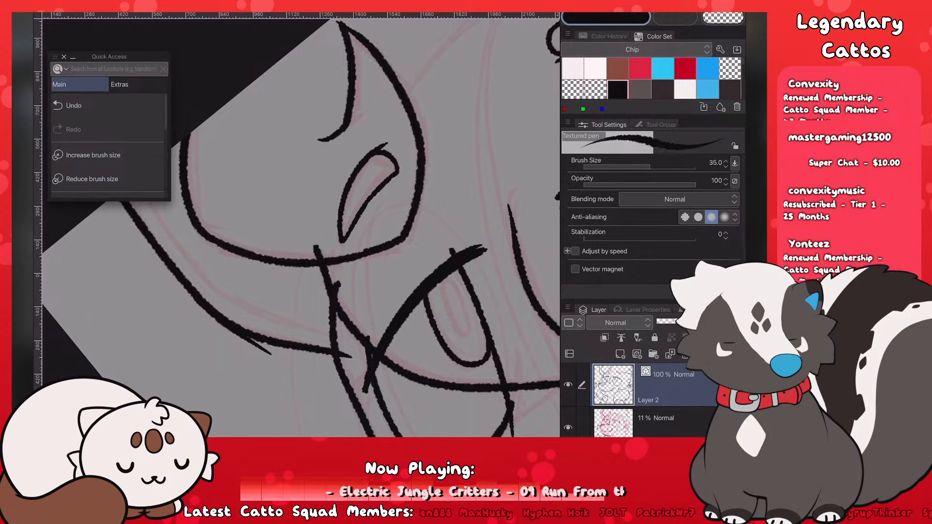
key("ctrl+z")
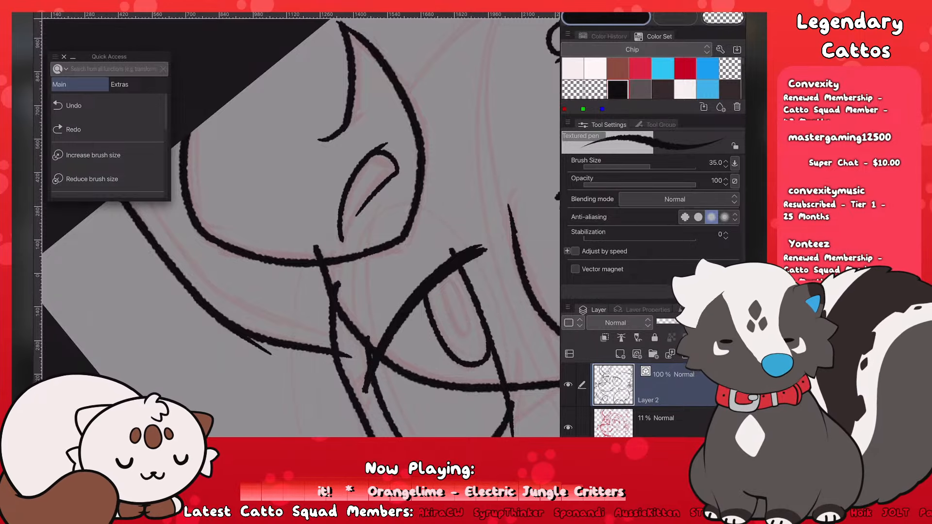
Step: Close the eyebrow above the smaller eye by extending its lower stroke down to the pointed tip
scroll(301, 225, "down", 3)
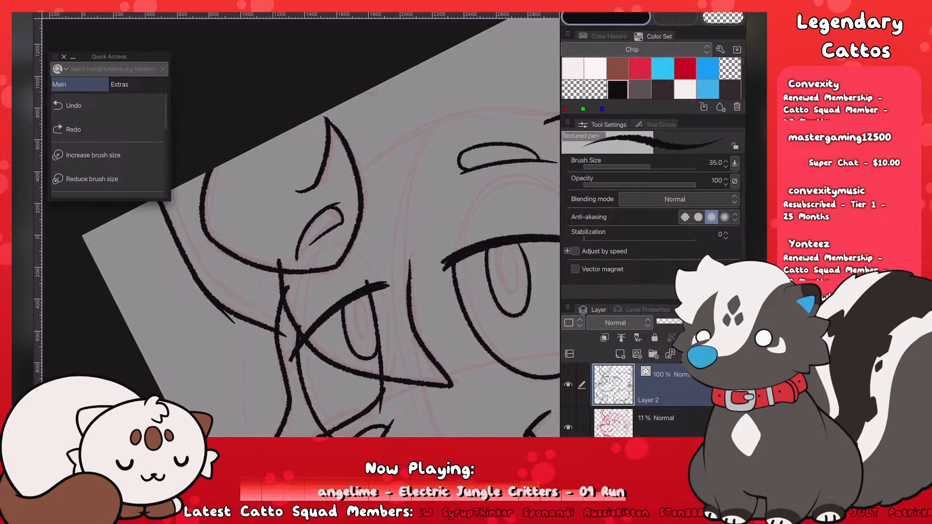
scroll(301, 225, "up", 2)
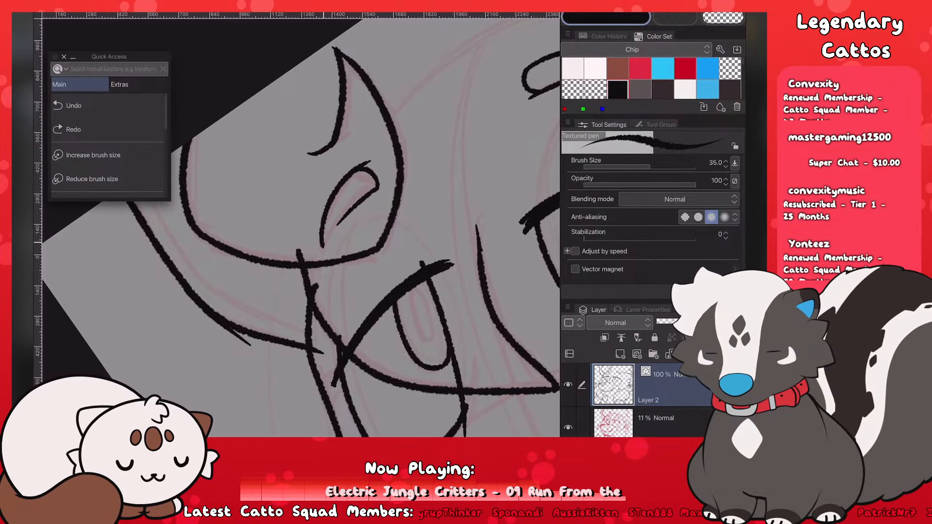
left_click_drag(340, 222, 324, 246)
key("ctrl+z")
scroll(301, 225, "down", 10)
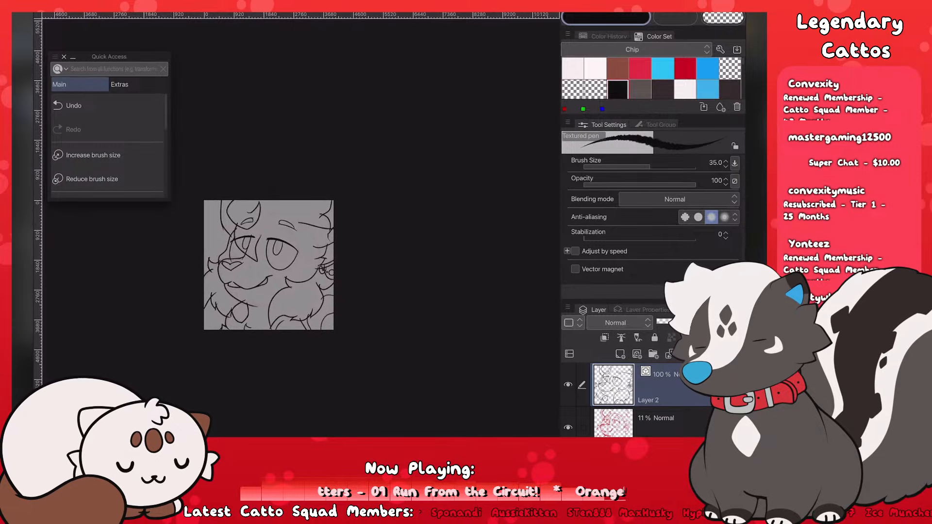
Step: Ink a narrow oval pupil inside the iris of the larger eye
scroll(208, 278, "up", 2)
scroll(311, 233, "up", 3)
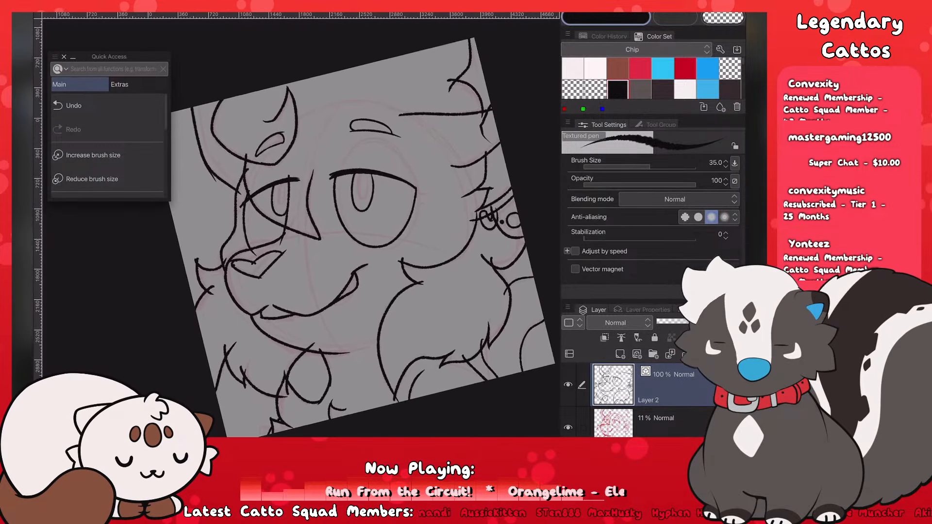
scroll(310, 233, "down", 4)
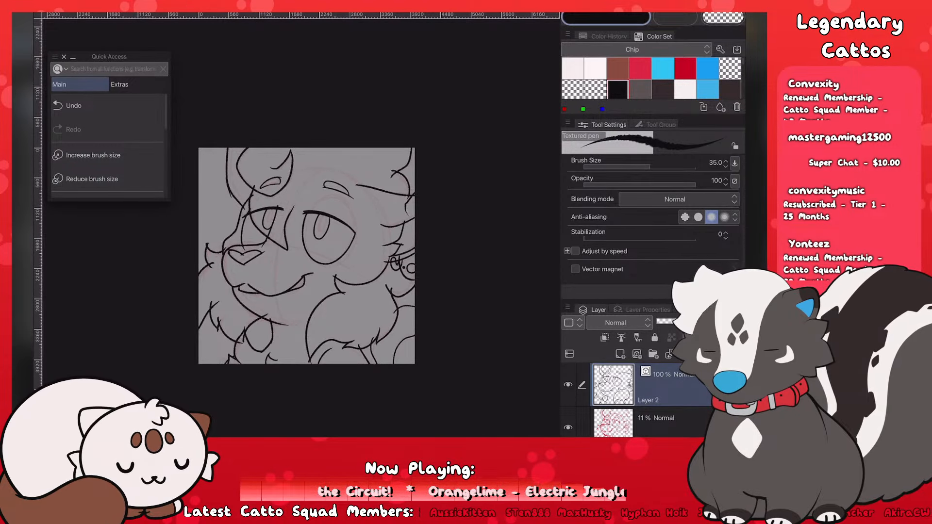
scroll(257, 274, "up", 2)
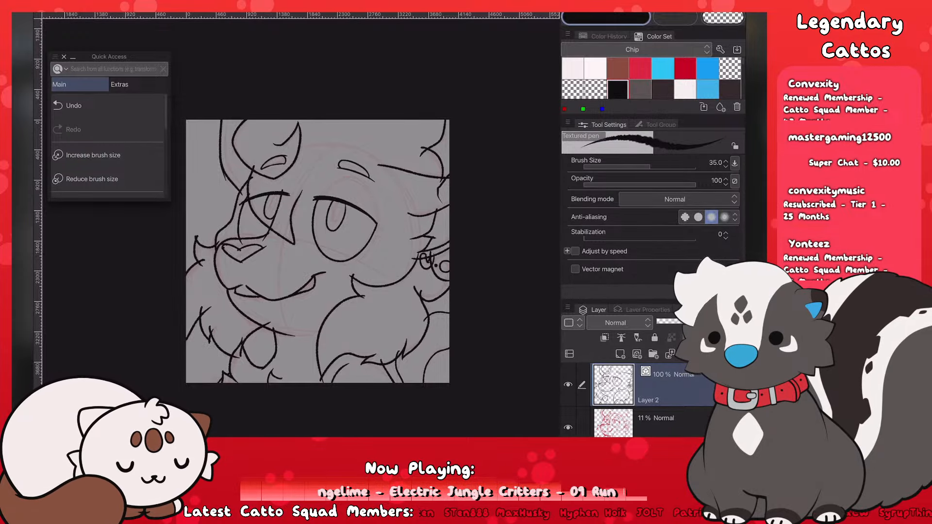
scroll(265, 233, "up", 3)
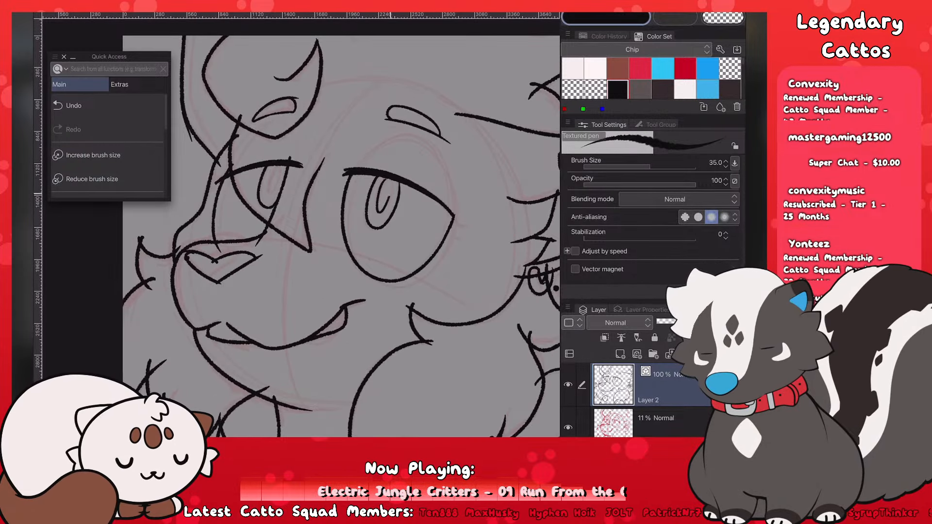
scroll(214, 271, "down", 5)
scroll(213, 262, "up", 6)
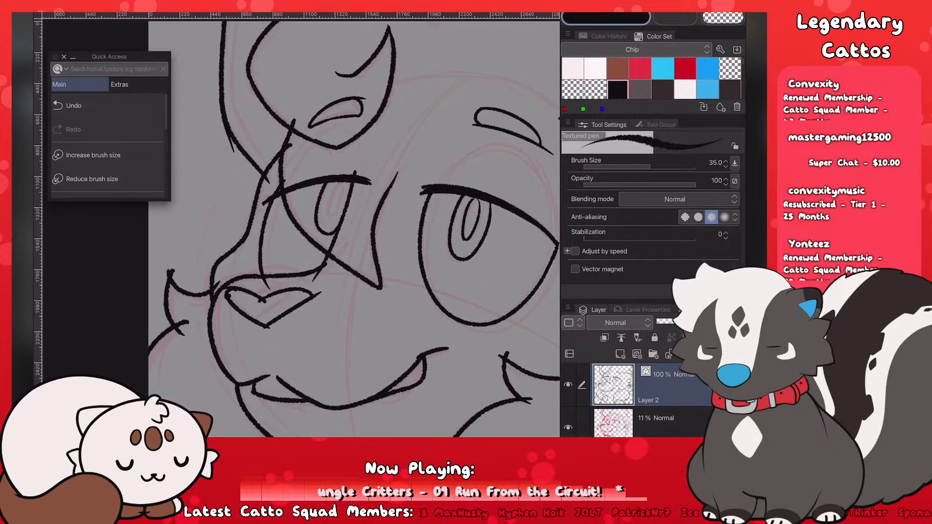
Step: Ink a matching narrow pupil inside the smaller eye's iris and save the drawing
scroll(260, 276, "down", 6)
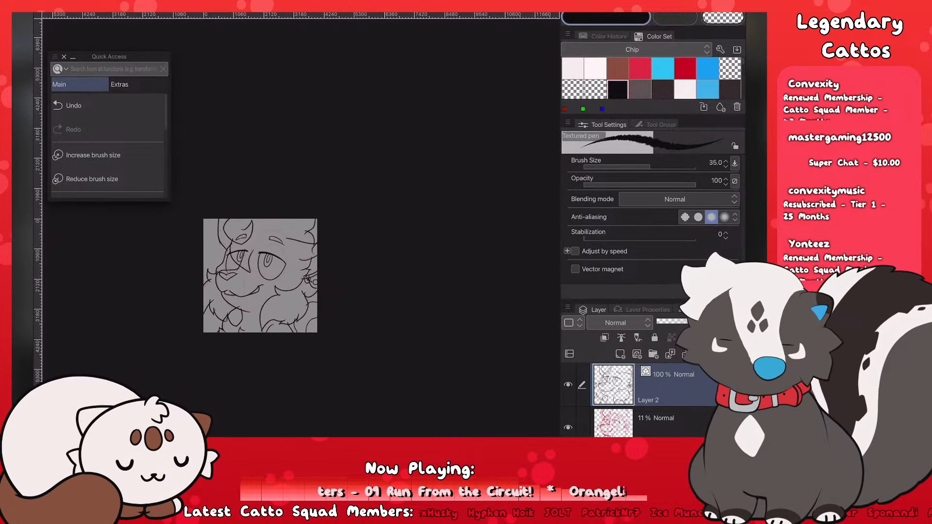
scroll(187, 265, "up", 2)
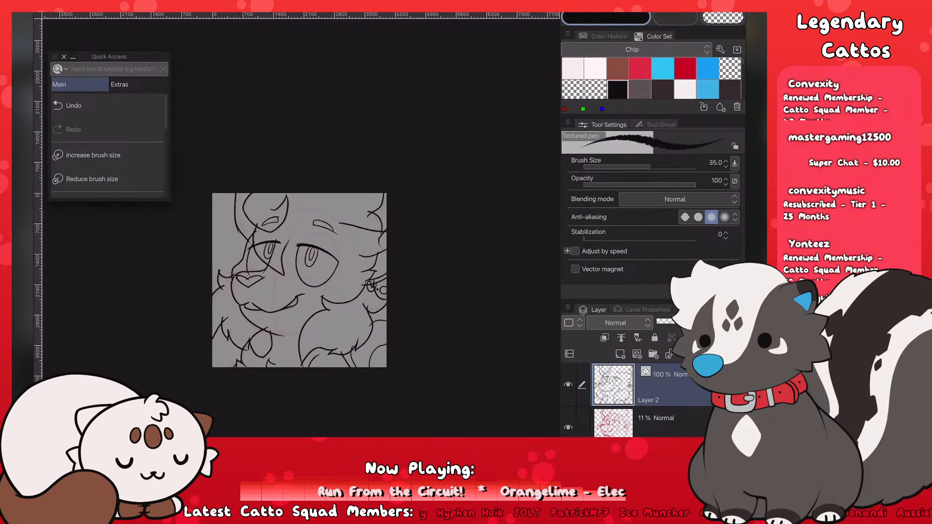
scroll(230, 259, "up", 4)
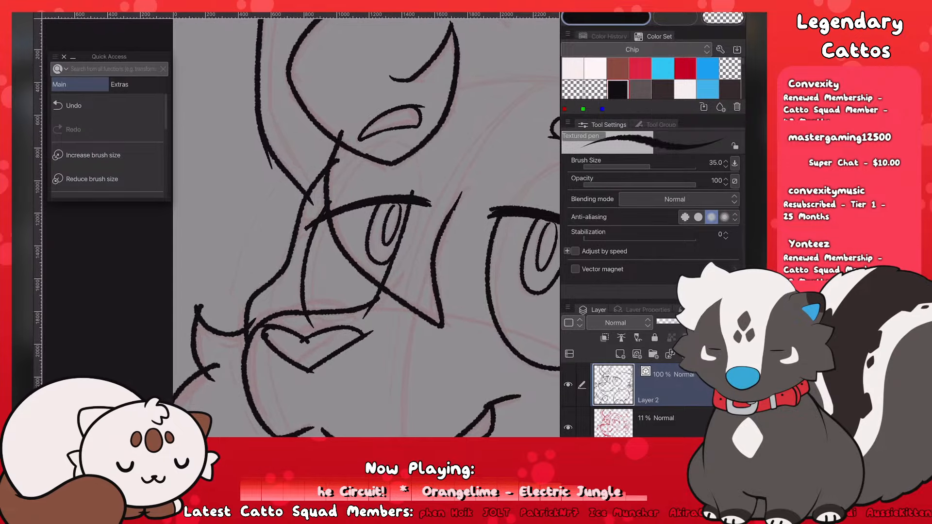
scroll(210, 248, "down", 4)
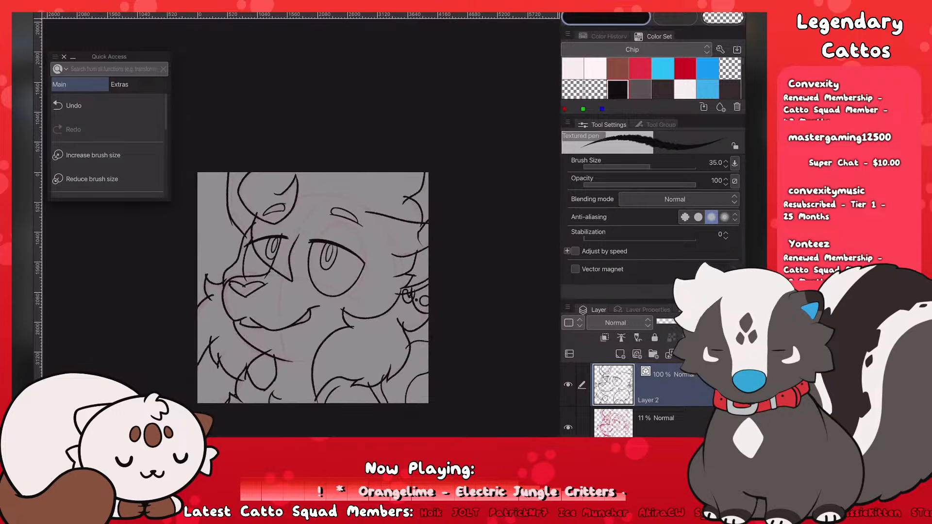
scroll(235, 258, "up", 4)
key("ctrl+z")
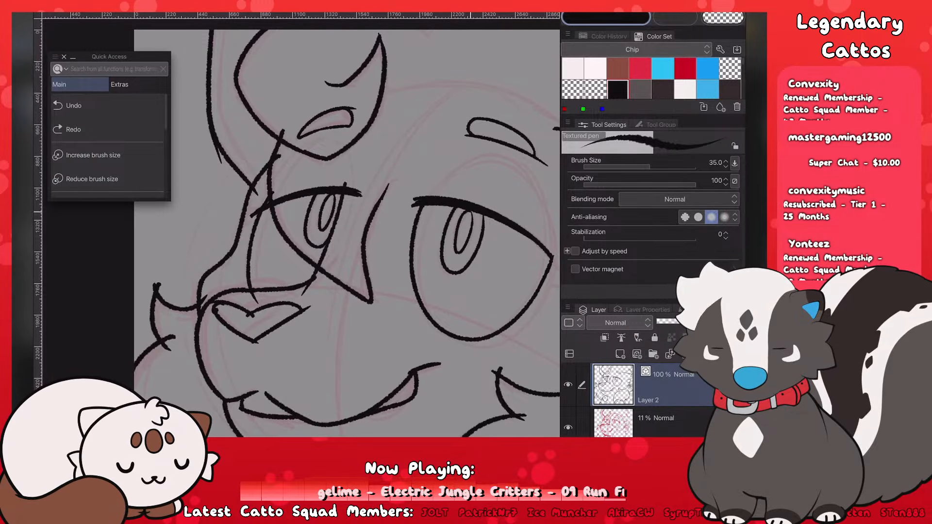
scroll(252, 230, "down", 5)
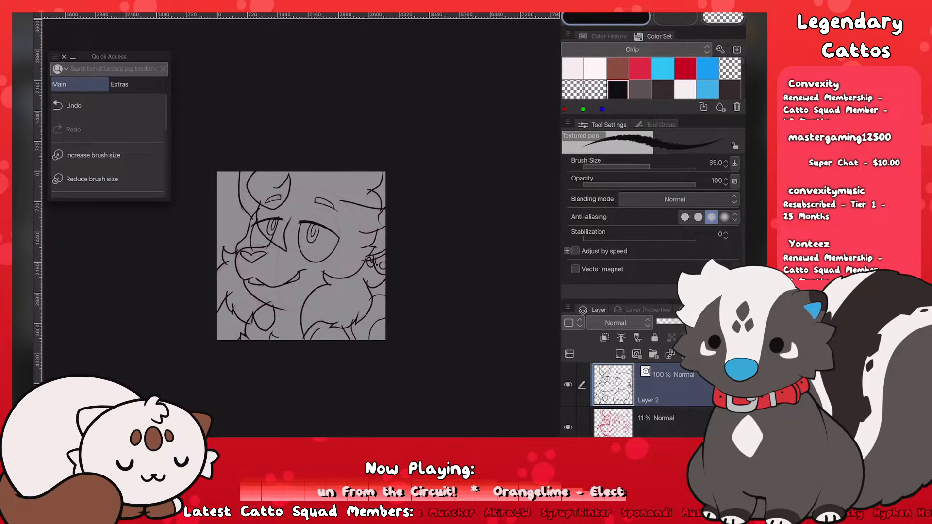
key("ctrl+s")
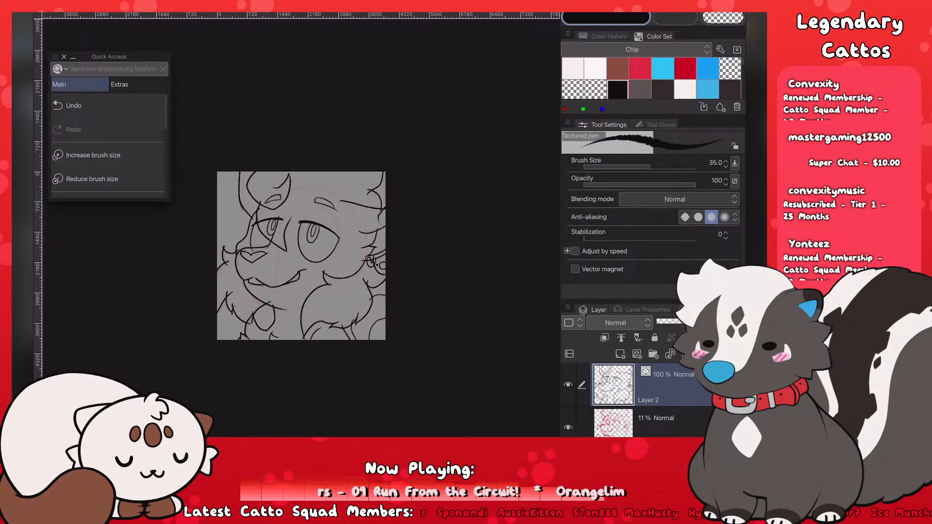
Step: Trim the overshooting line ends at the forehead and along the bridge of the muzzle with the vector eraser
scroll(301, 256, "up", 3)
key("e")
scroll(262, 199, "up", 3)
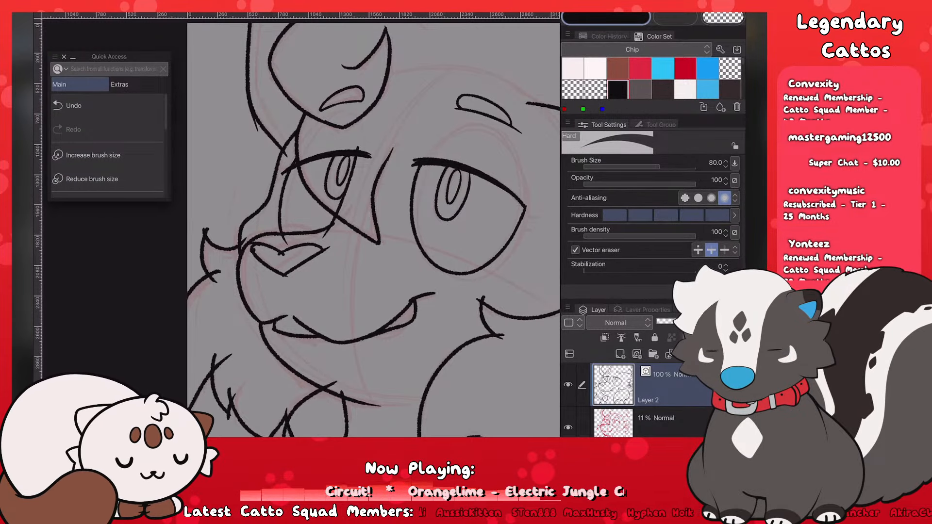
left_click(326, 236)
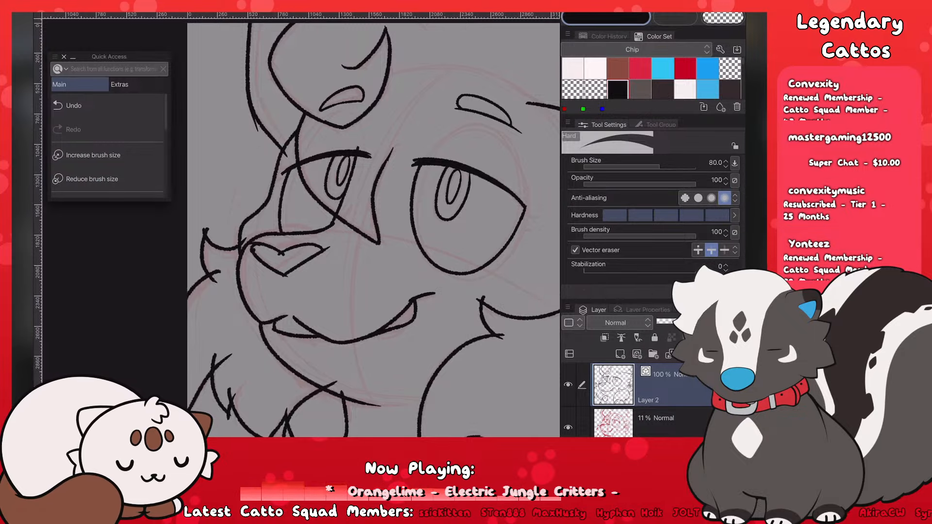
Step: Erase the overshooting tail of the larger eye's eyebrow and the stray line end on the fur tuft near the canvas corner
scroll(374, 230, "down", 3)
scroll(332, 264, "up", 2)
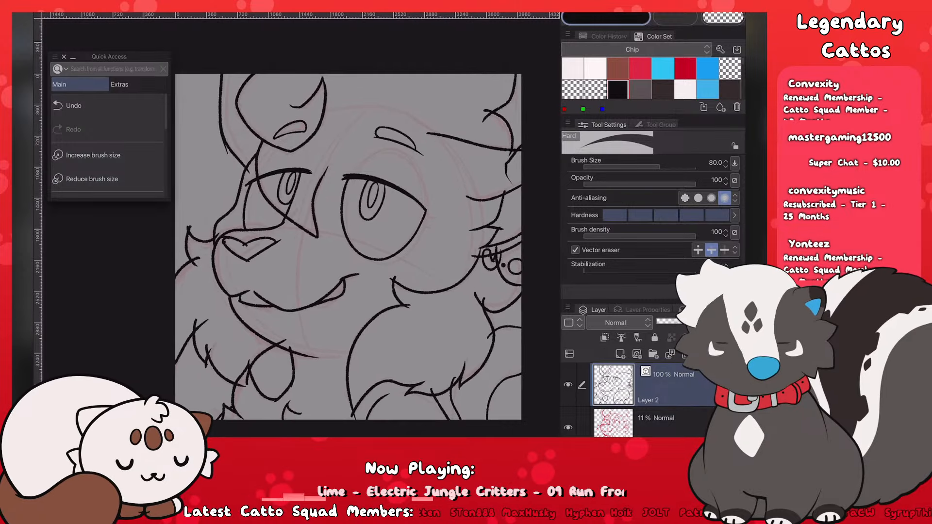
key("ctrl+z")
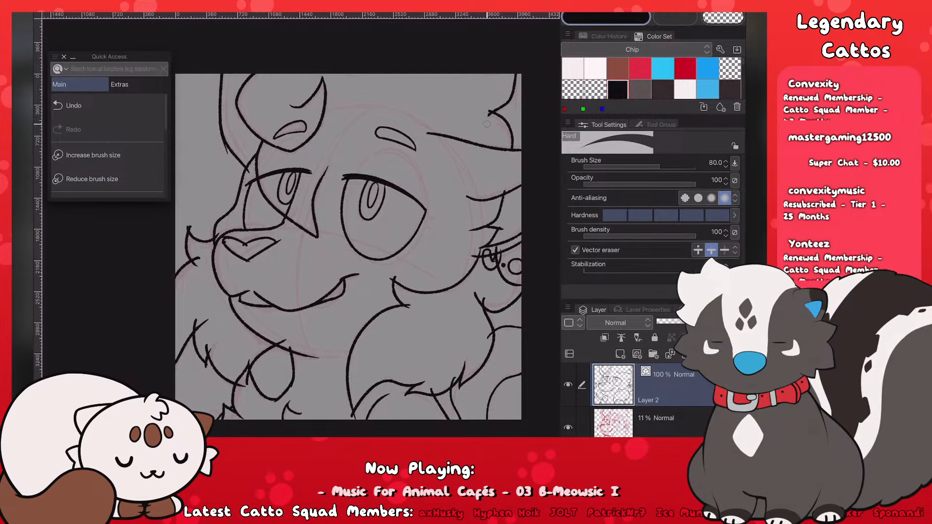
left_click_drag(487, 124, 488, 114)
scroll(348, 246, "down", 5)
scroll(276, 264, "up", 2)
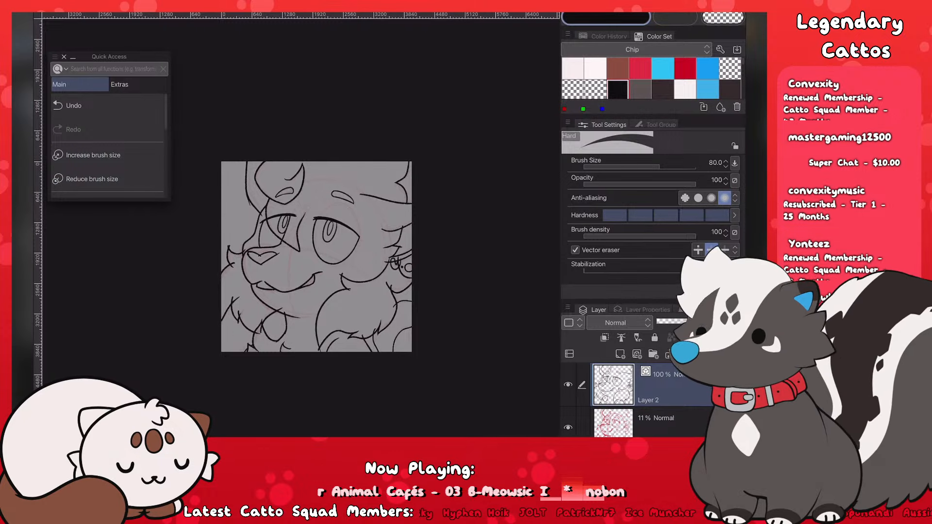
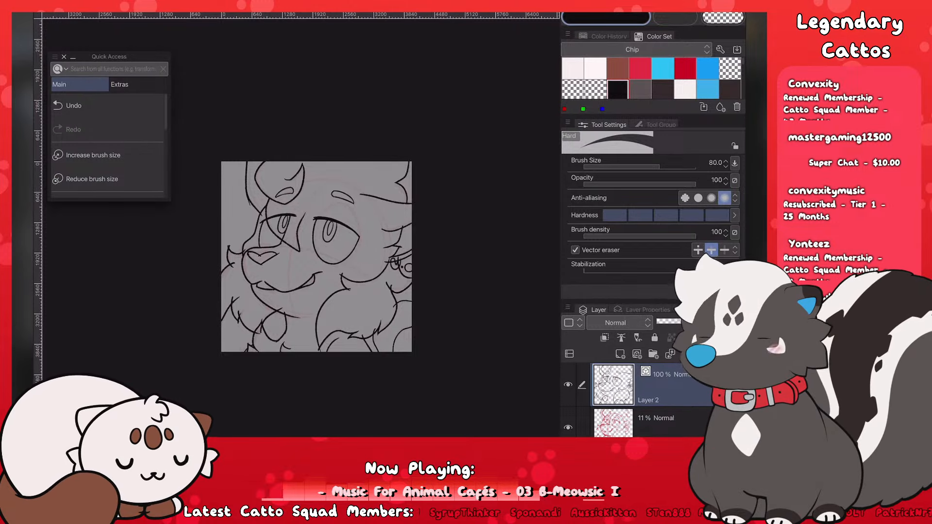
Step: Reduce the eraser size to 45 and trim the overlapping fur line ends beside the earring
scroll(263, 314, "up", 3)
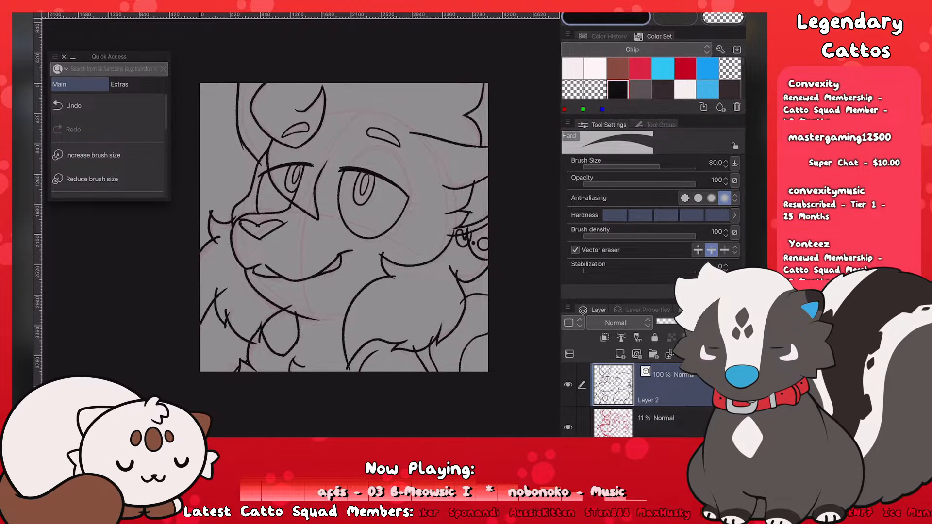
scroll(490, 240, "up", 3)
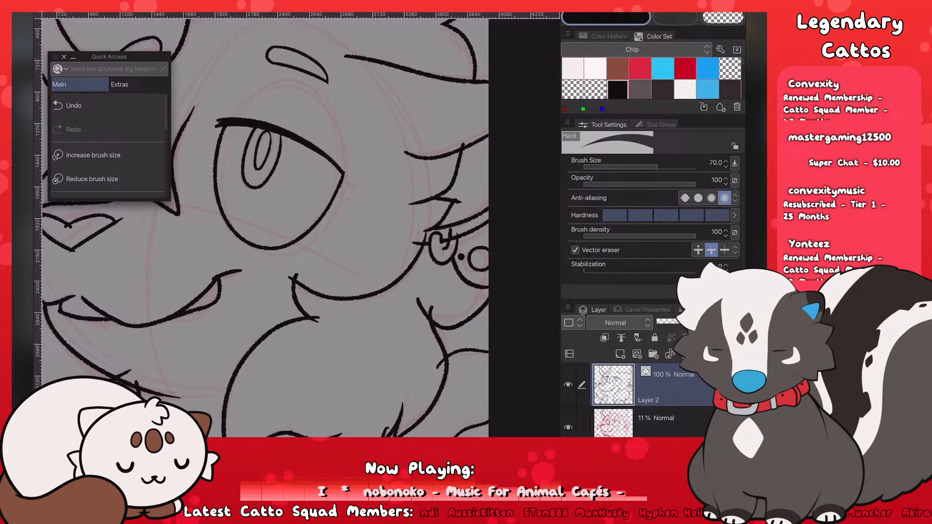
key("ctrl+z")
left_click(92, 179)
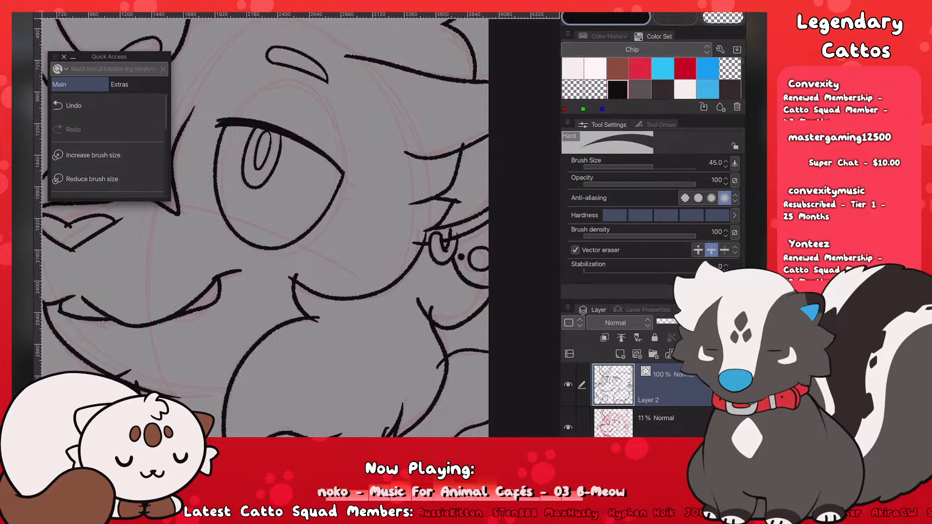
left_click(451, 234)
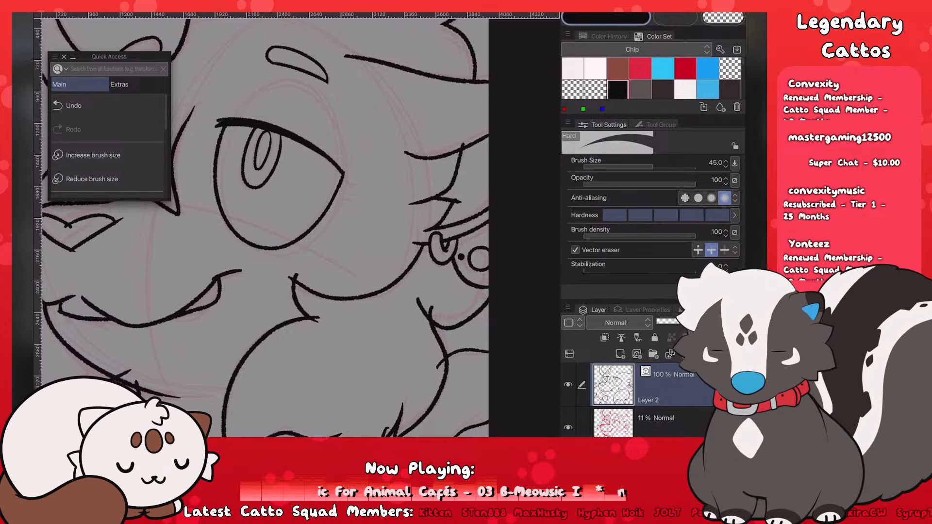
left_click(461, 202)
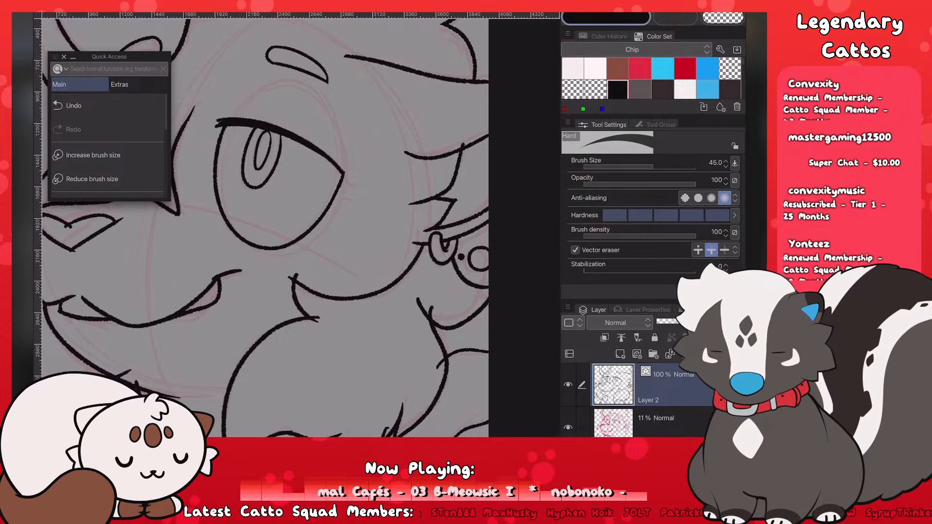
scroll(267, 223, "up", 1)
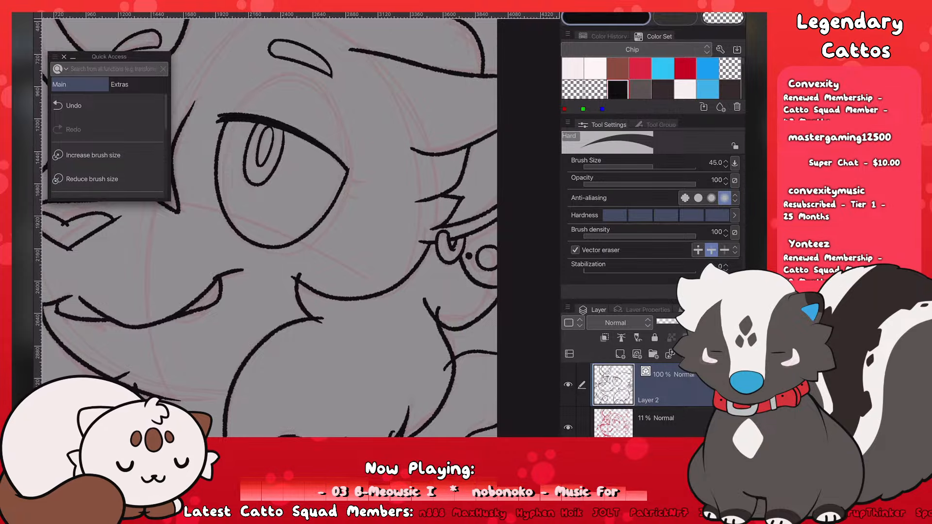
Step: Trim the overshooting line ends on the spiky neck fur below the muzzle with the vector eraser
scroll(291, 223, "down", 3)
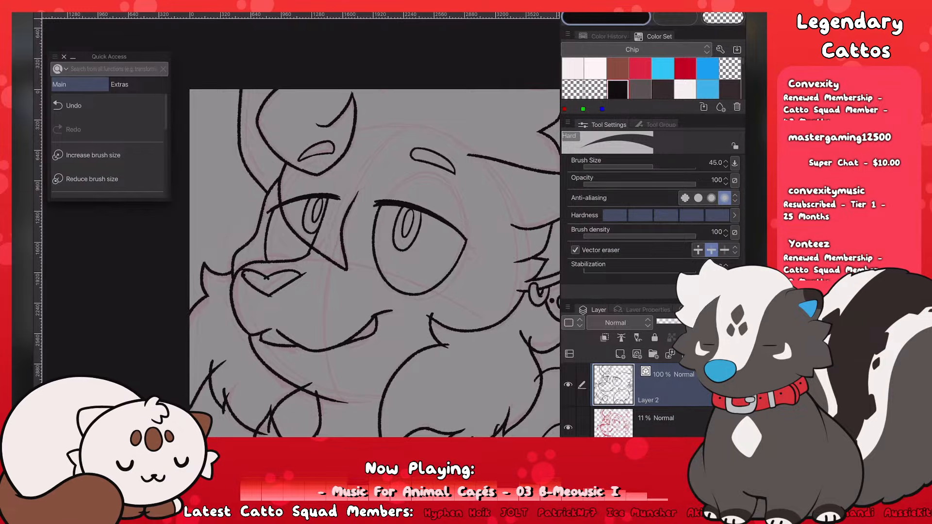
scroll(374, 223, "down", 2)
scroll(374, 224, "up", 4)
left_click_drag(208, 277, 231, 276)
mouse_move(223, 311)
left_mouse_down()
mouse_move(242, 311)
mouse_move(228, 334)
left_mouse_up()
scroll(373, 223, "down", 5)
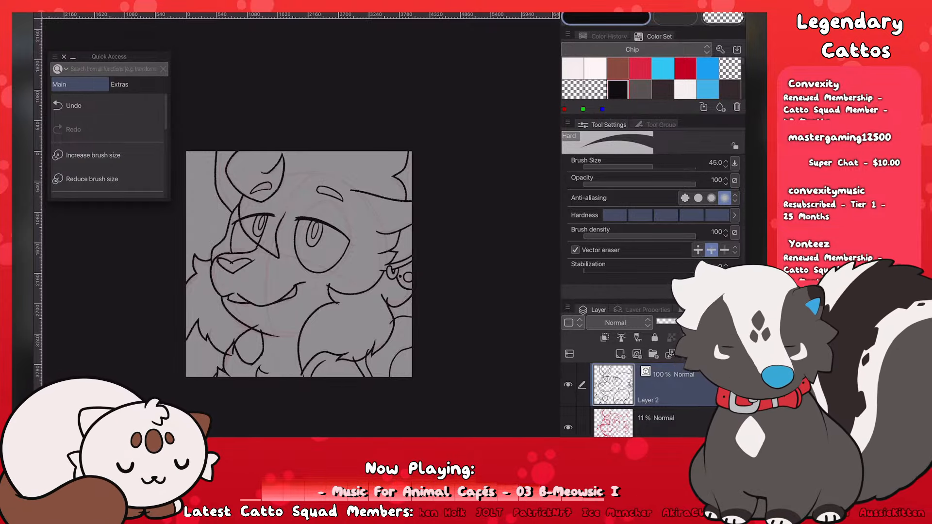
Step: Trim the overshooting line ends at the corners and central notch of the nose with the vector eraser
scroll(233, 272, "up", 5)
left_click(274, 220)
key("ctrl+z")
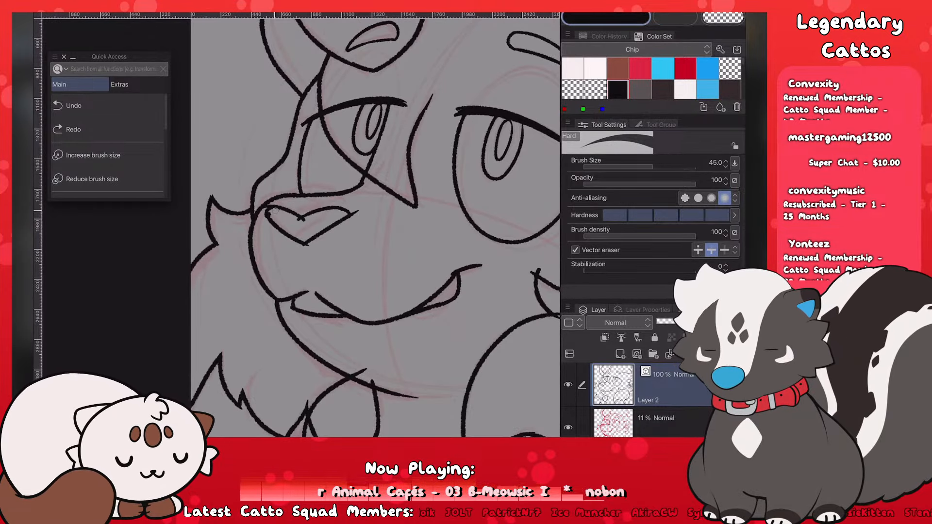
left_click(274, 211)
key("ctrl+z")
left_click(267, 215)
left_click(302, 220)
left_click(354, 213)
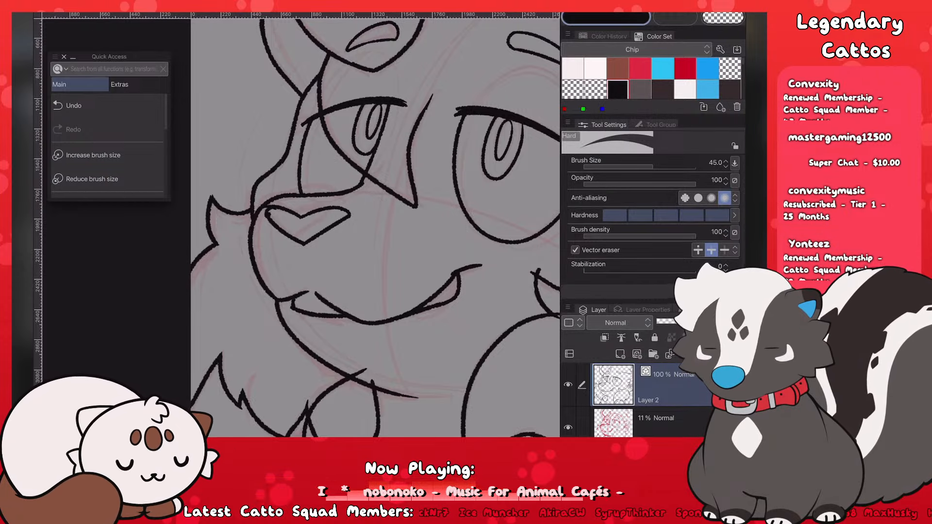
Step: Redraw the outer corner of the nose with the size 35 Textured pen so the outline closes in a smooth curve
key("p")
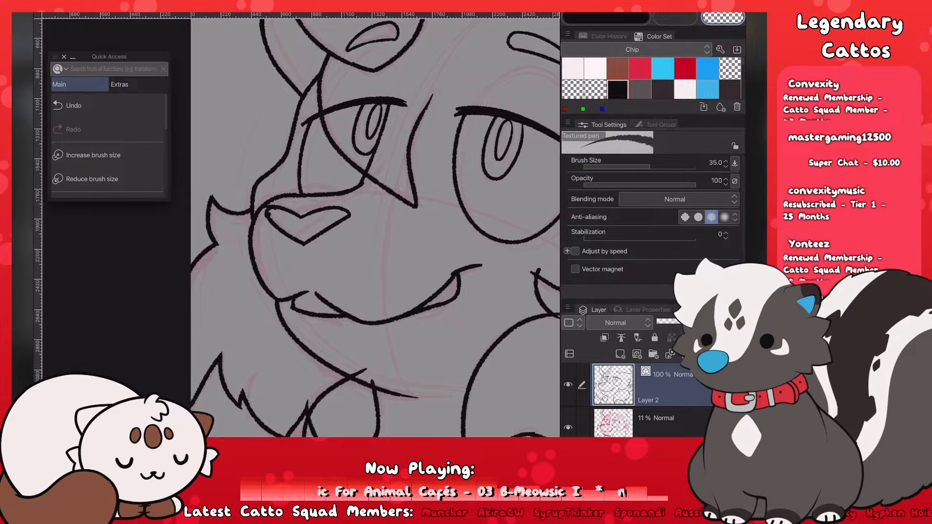
scroll(301, 225, "up", 4)
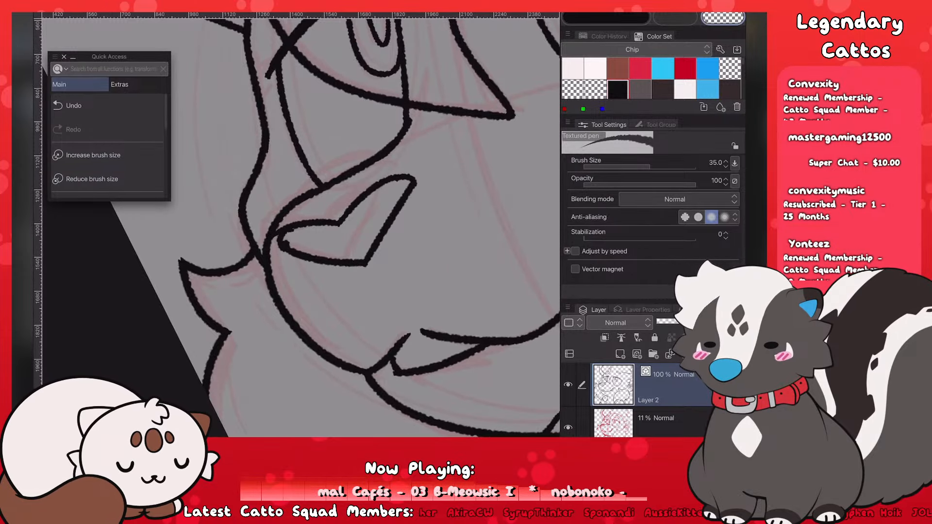
left_click_drag(274, 238, 282, 225)
key("ctrl+z")
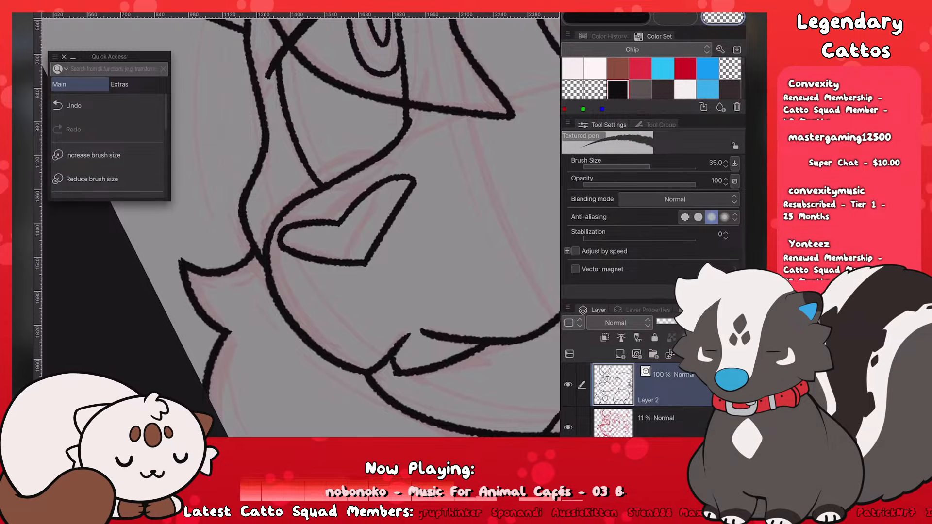
Step: Trim the neck fur lines that cross the jaw line and the overshooting ends on the cheek tuft with the vector eraser
scroll(301, 229, "down", 10)
scroll(301, 243, "up", 3)
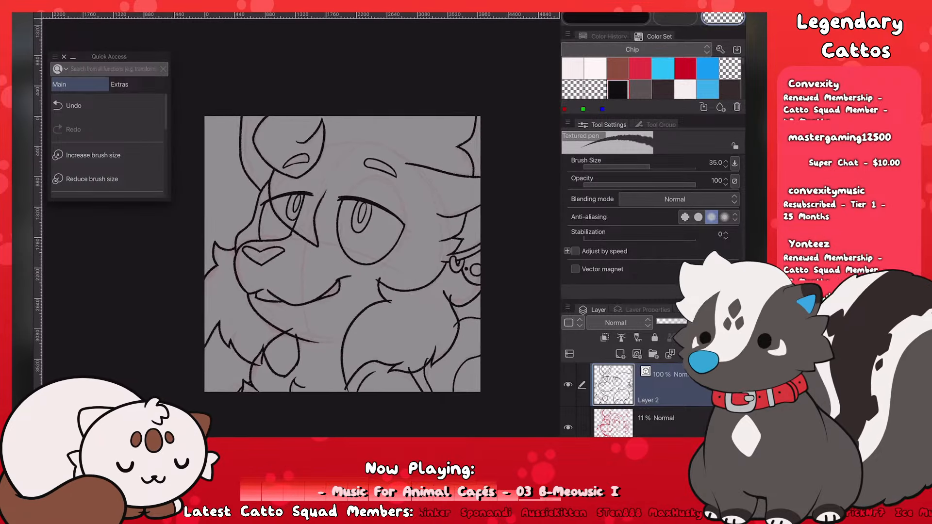
key("e")
scroll(248, 328, "up", 3)
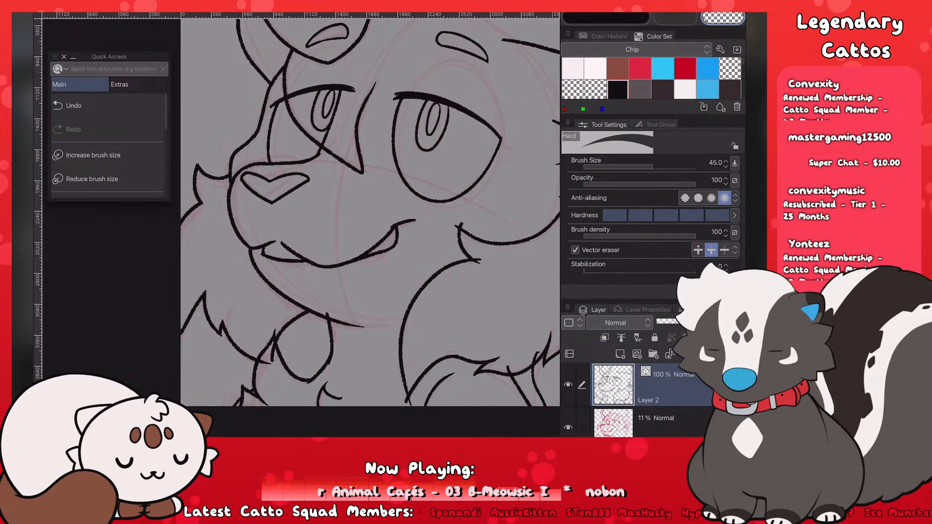
scroll(301, 291, "up", 2)
left_click_drag(283, 302, 276, 323)
left_click_drag(345, 263, 353, 265)
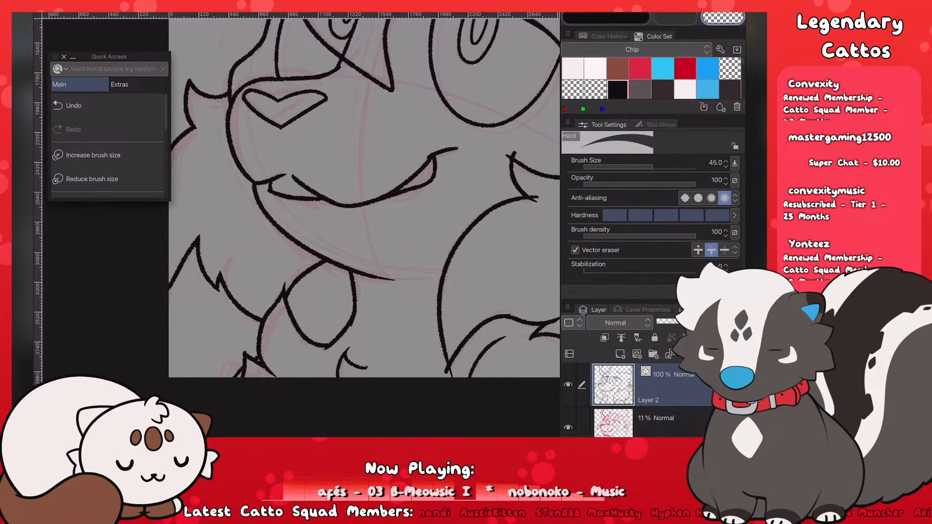
scroll(195, 314, "down", 5)
scroll(281, 286, "up", 3)
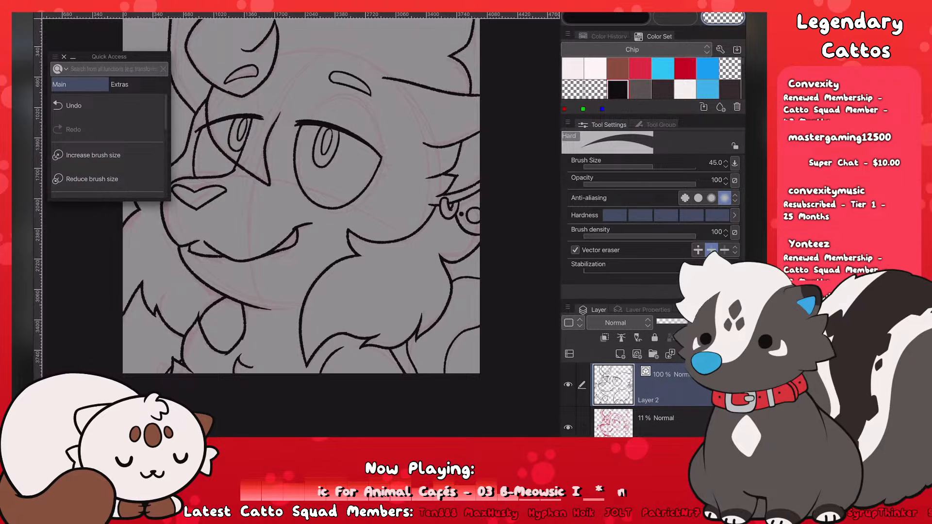
Step: Thicken the upper eyelid line of the smaller eye with the Textured pen
scroll(301, 194, "down", 2)
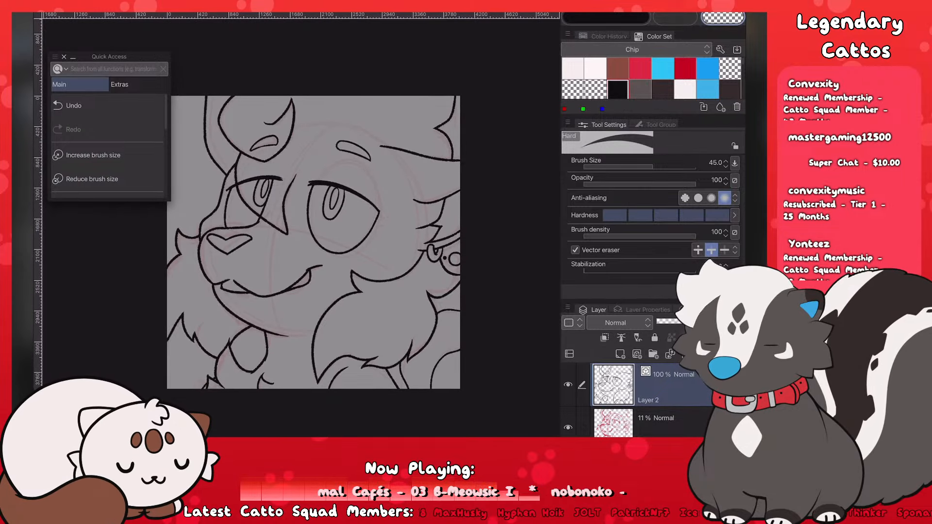
scroll(267, 275, "down", 2)
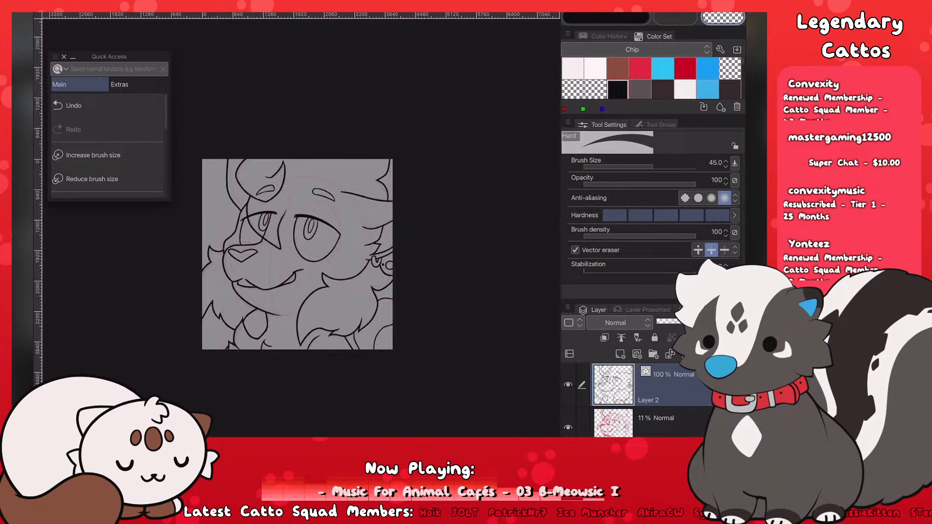
scroll(297, 254, "up", 3)
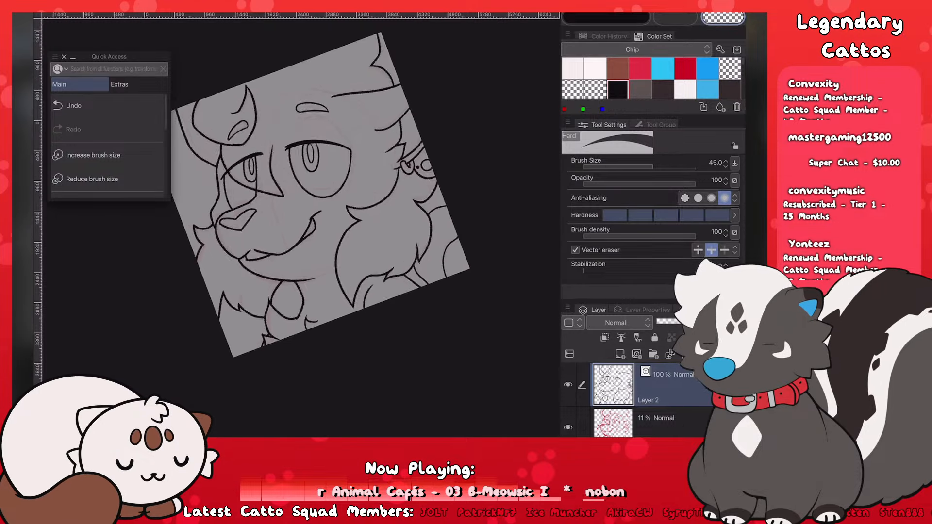
key("p")
scroll(311, 233, "up", 3)
scroll(301, 225, "up", 3)
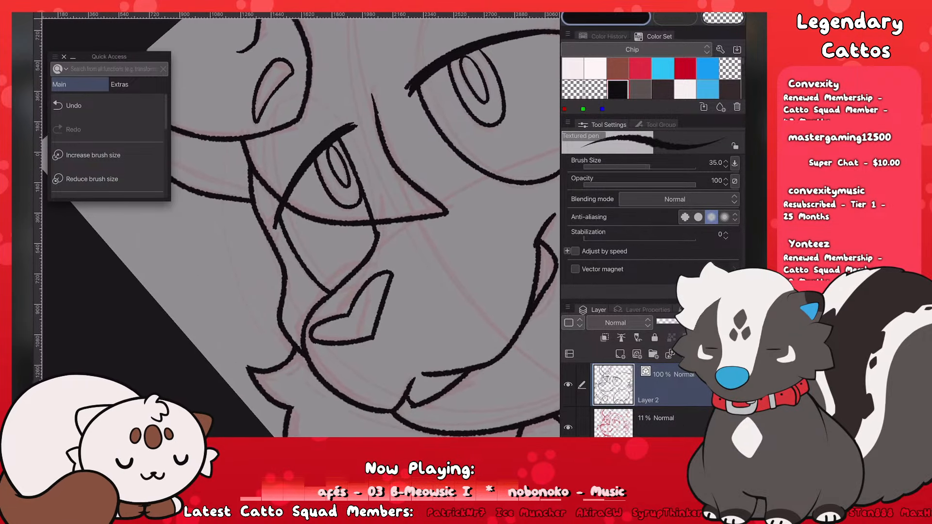
key("ctrl+z")
left_click_drag(354, 126, 277, 225)
key("ctrl+z")
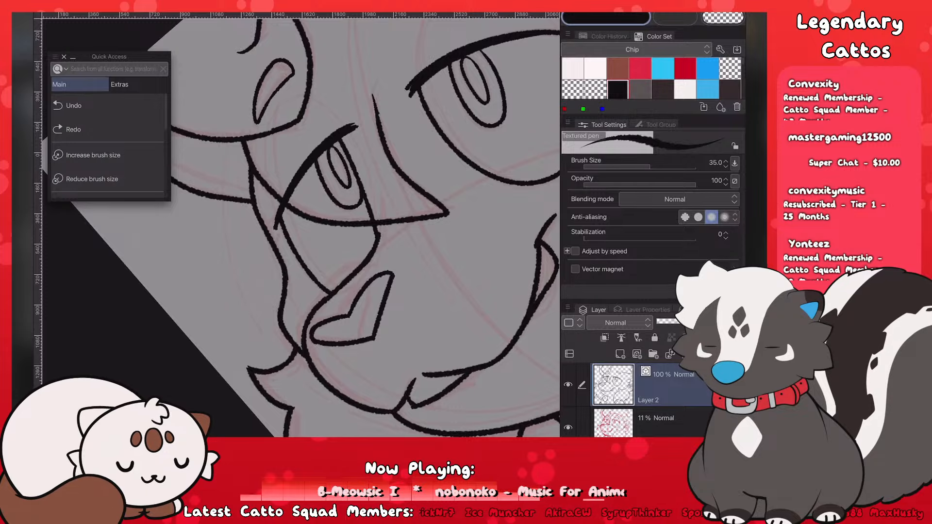
left_click_drag(355, 127, 284, 198)
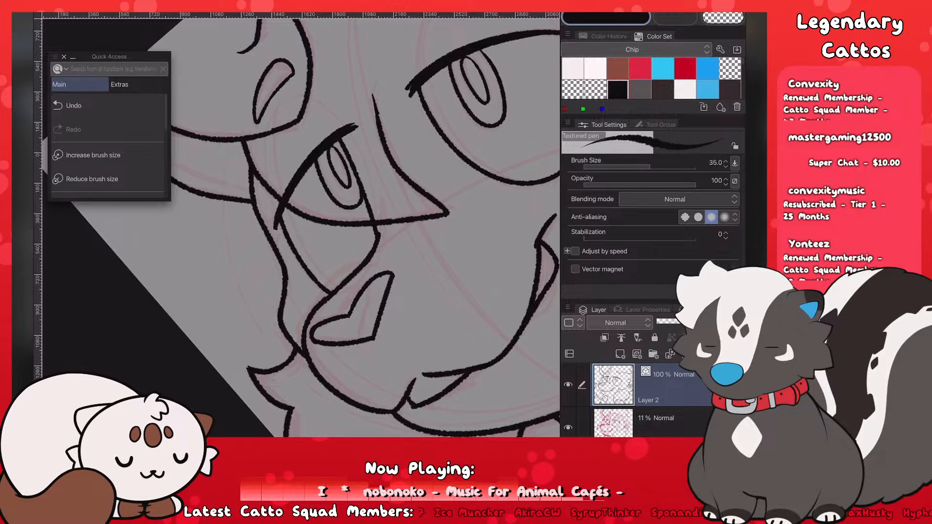
Step: Ink short eyelash strokes at the outer corners of both eyes
scroll(301, 243, "down", 10)
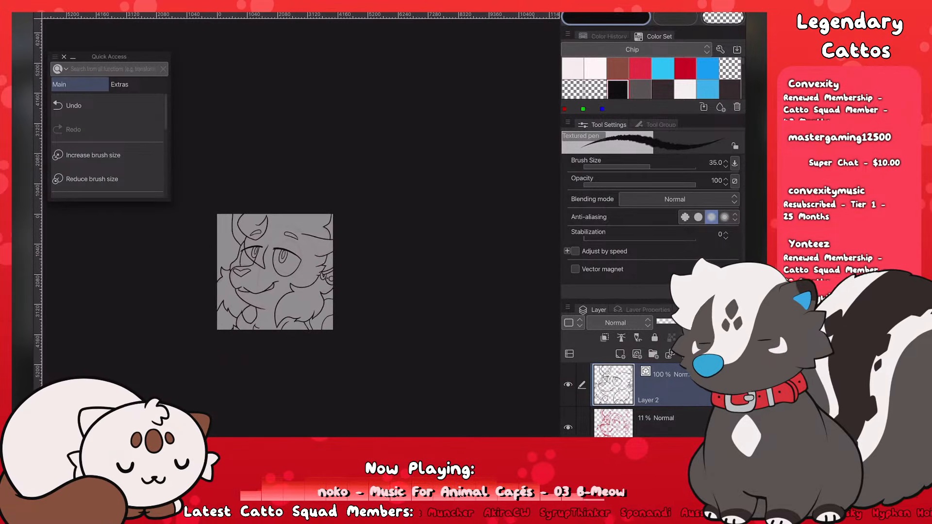
scroll(275, 272, "up", 3)
scroll(311, 243, "down", 1)
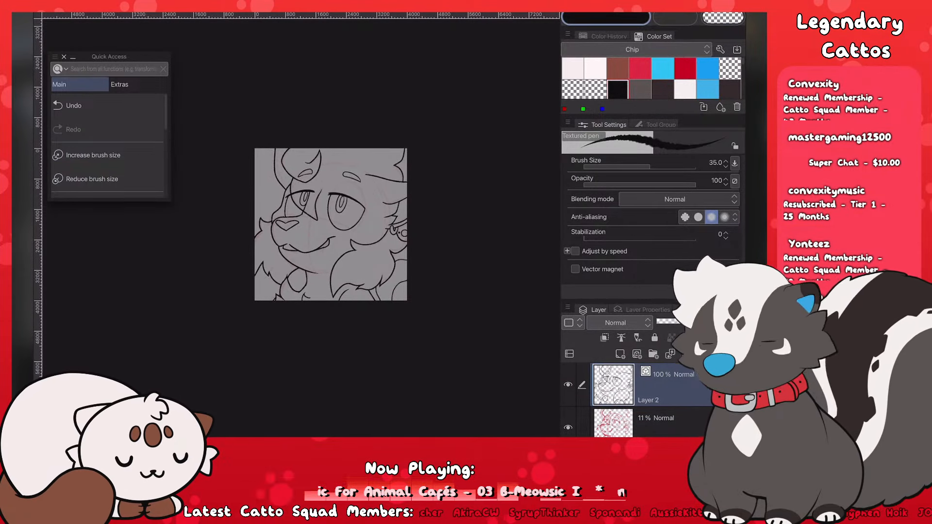
scroll(335, 201, "up", 5)
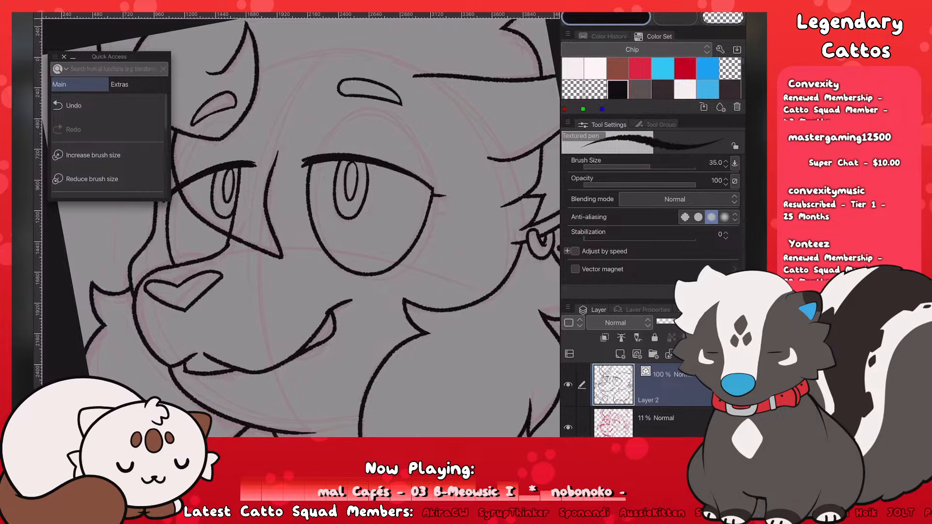
scroll(300, 228, "up", 1)
left_click_drag(500, 153, 512, 156)
scroll(311, 252, "down", 5)
scroll(310, 252, "up", 5)
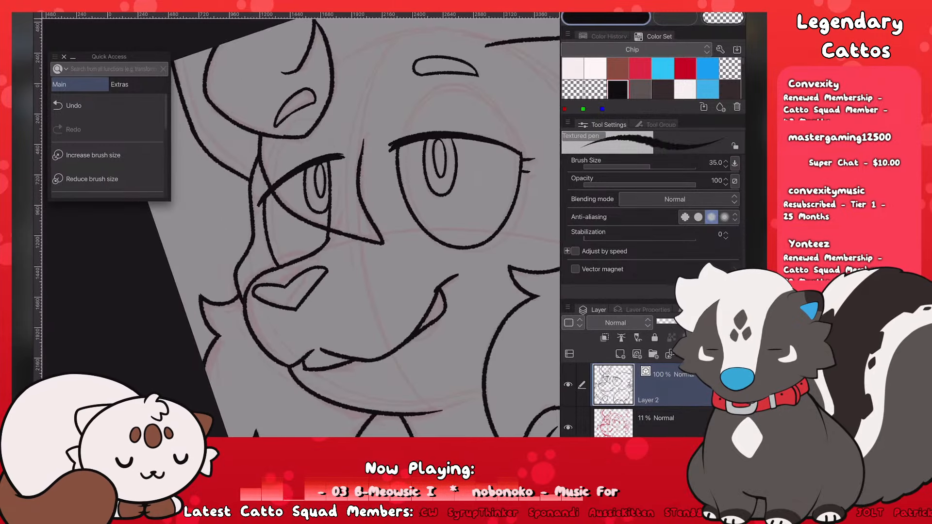
scroll(189, 226, "up", 2)
scroll(292, 213, "down", 5)
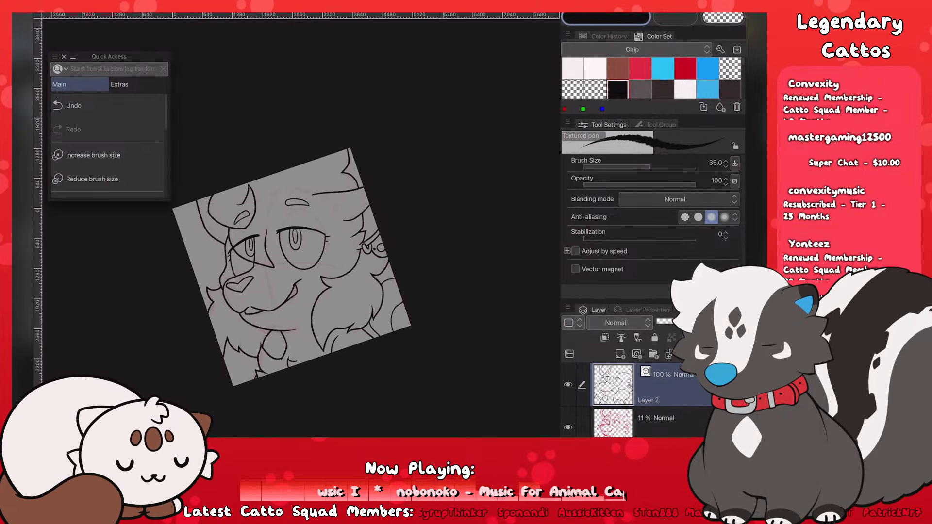
scroll(286, 243, "up", 2)
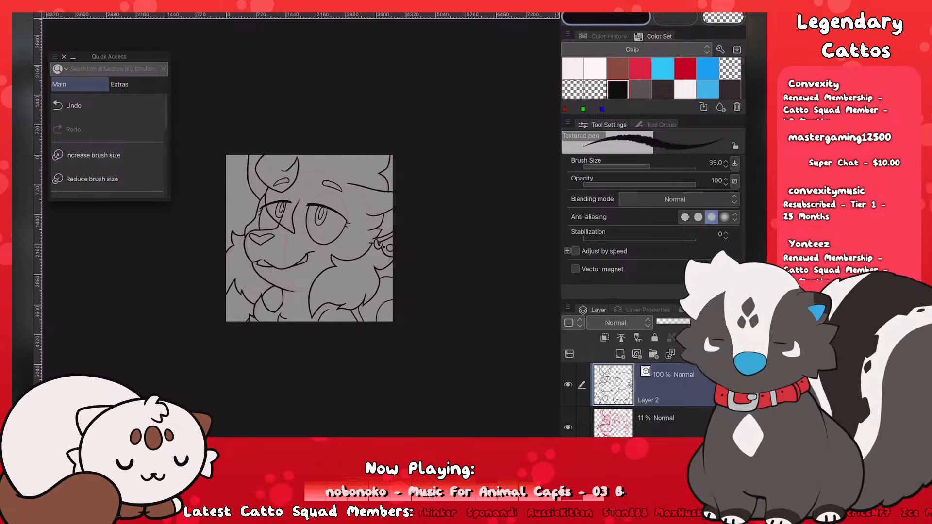
scroll(287, 242, "down", 3)
scroll(286, 243, "up", 2)
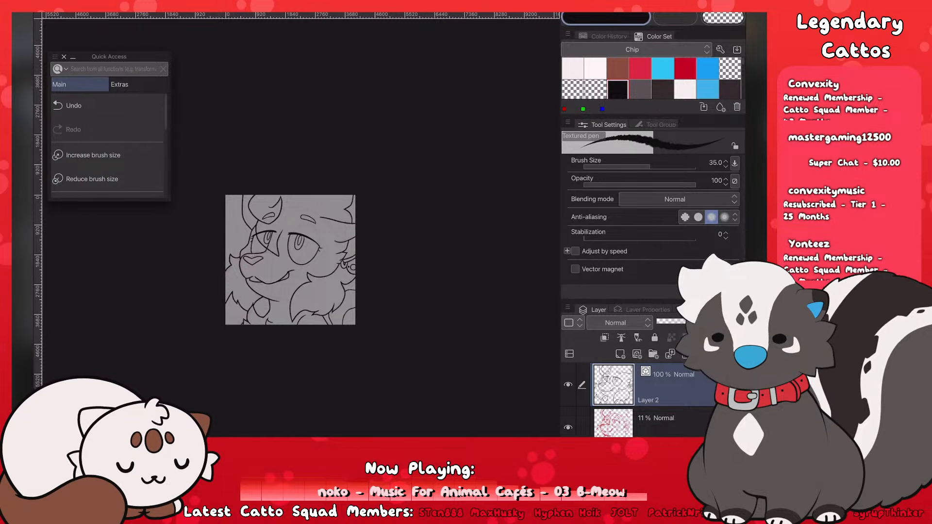
scroll(291, 260, "up", 4)
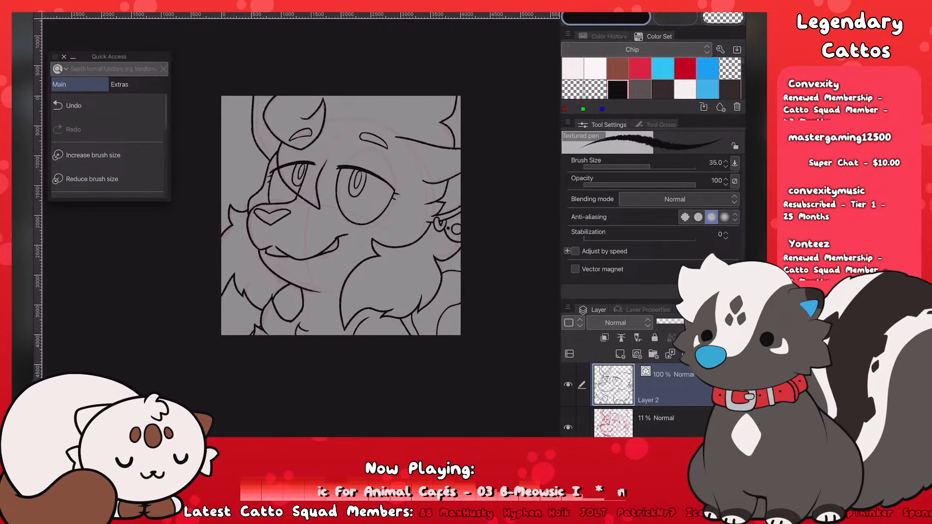
Step: Hide the red sketch layer and make Layer 2 the active layer again
left_click(670, 423)
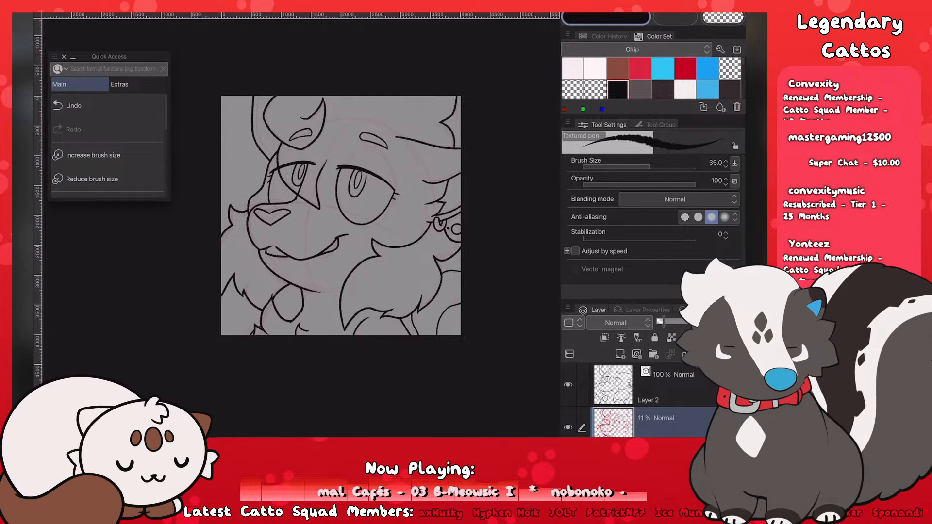
left_click(568, 428)
left_click(669, 386)
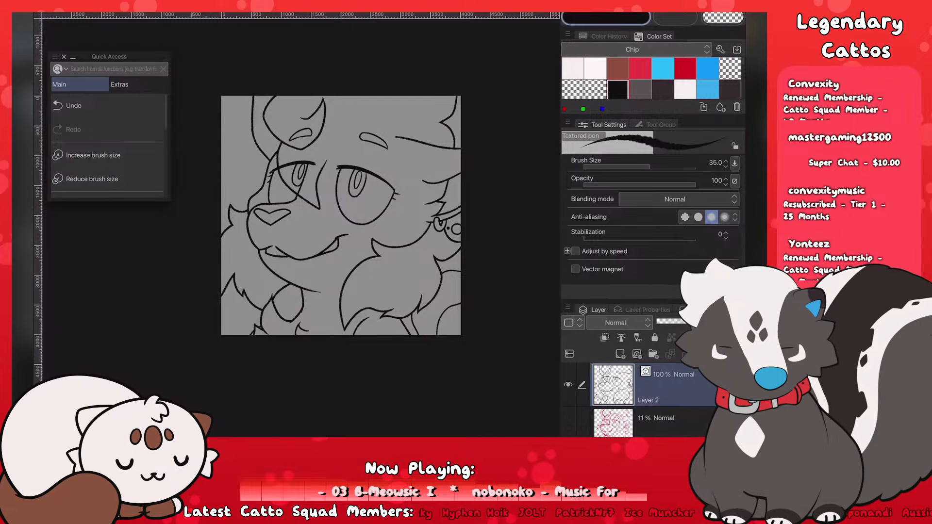
Step: Create a new timeline named Timeline 1 with frame rate 8 and playback time 3
left_click(93, 348)
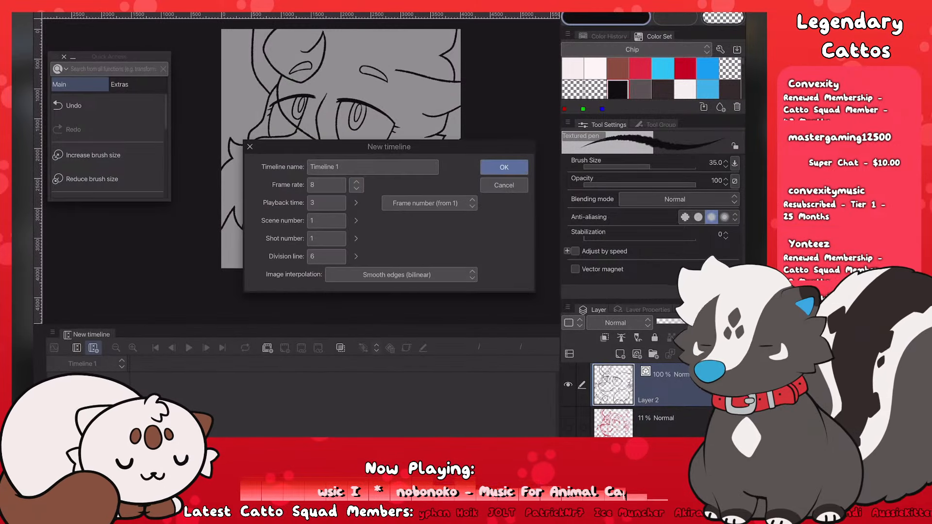
left_click(504, 167)
Step: Add an animation folder and move Layer 2 into it
left_click(267, 348)
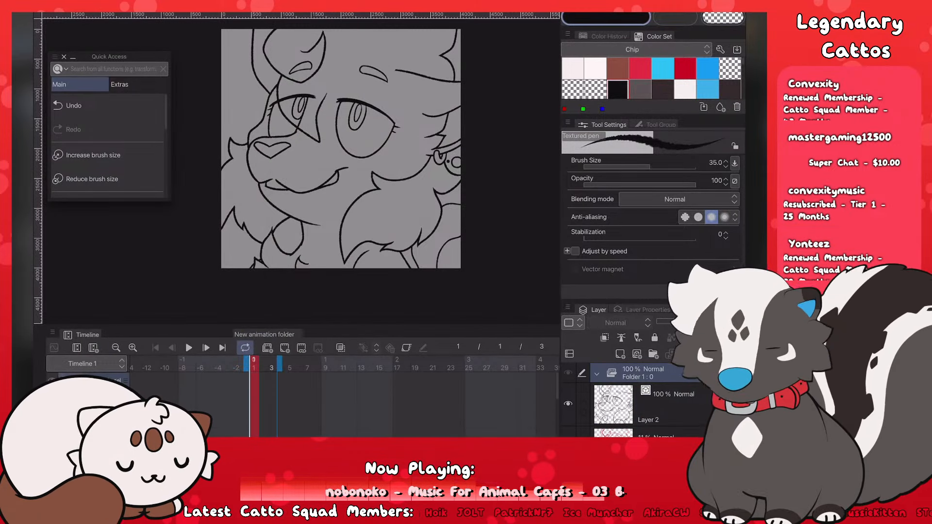
left_click(670, 406)
left_click_drag(670, 405, 646, 375)
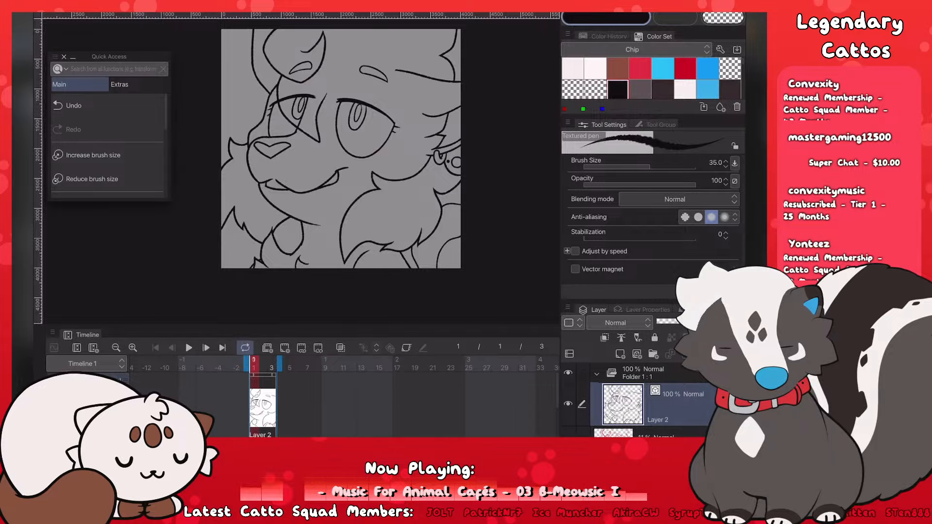
Step: Shift Layer 2's cel to frame 2 and add blank animation cels at frames 1 and 3
left_click_drag(253, 375, 267, 375)
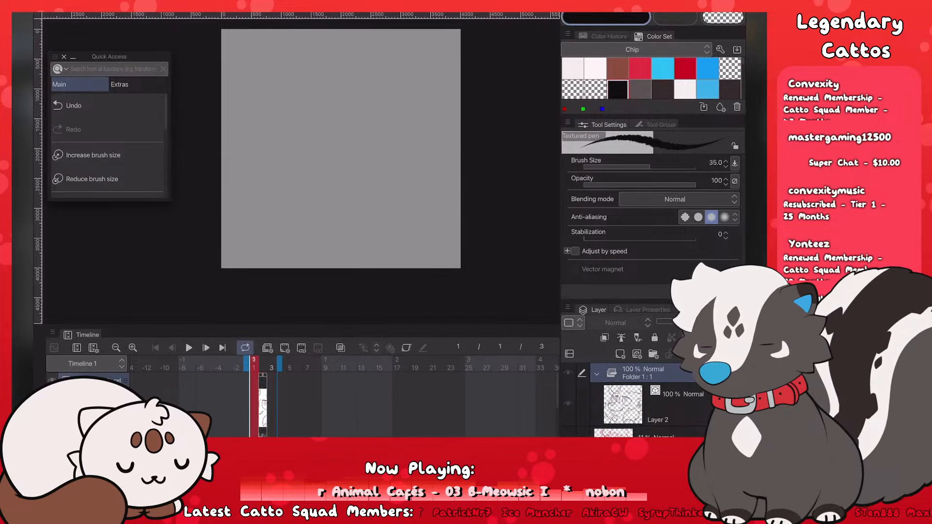
left_click(272, 365)
left_click(284, 348)
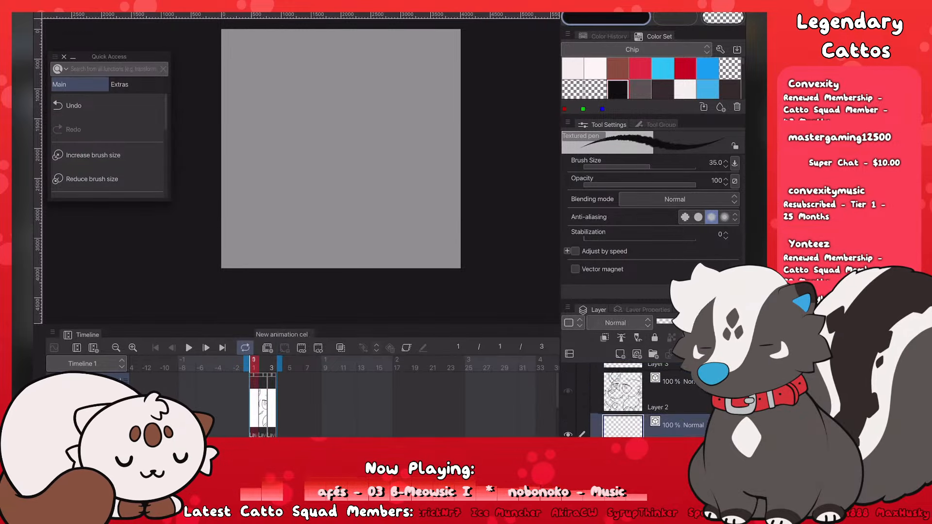
Step: Enable onion skin on the blank frame 3 cel and shrink the timeline panel to enlarge the canvas area
left_click(341, 348)
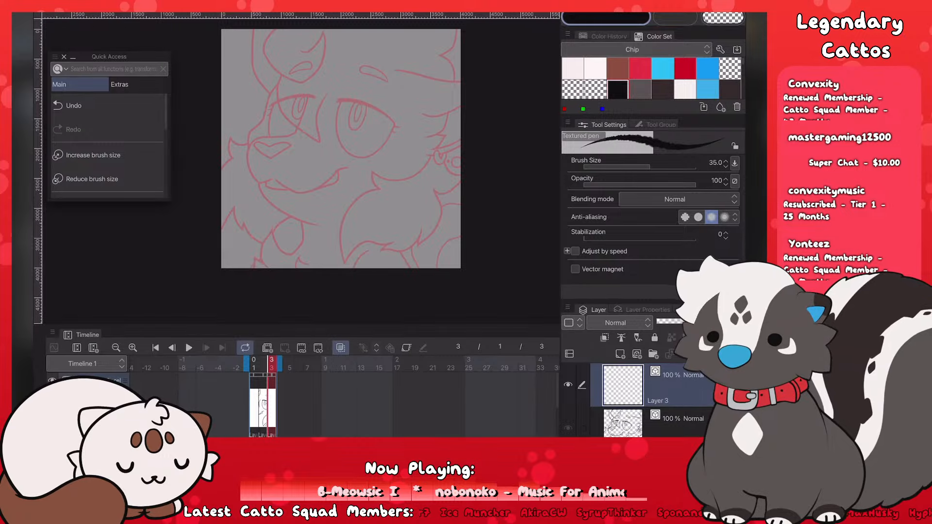
left_click_drag(510, 328, 510, 382)
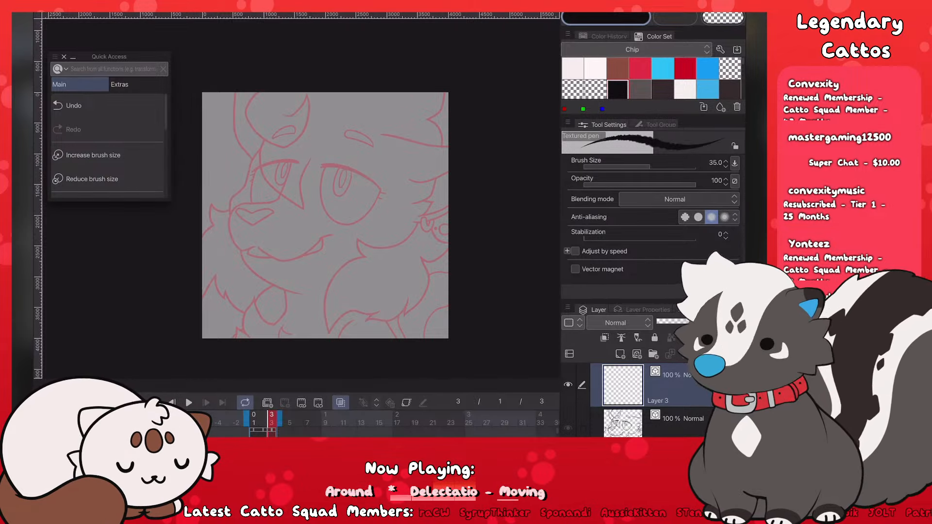
scroll(325, 216, "down", 2)
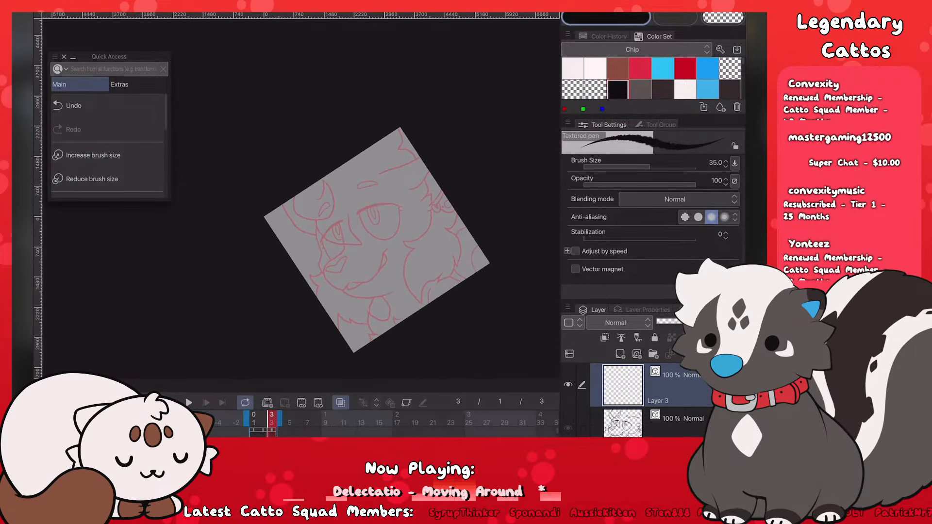
Step: Set the Textured pen's brush size to 40 and trace the two curved lines at the forehead's right edge on Layer 3, then save
scroll(325, 216, "up", 6)
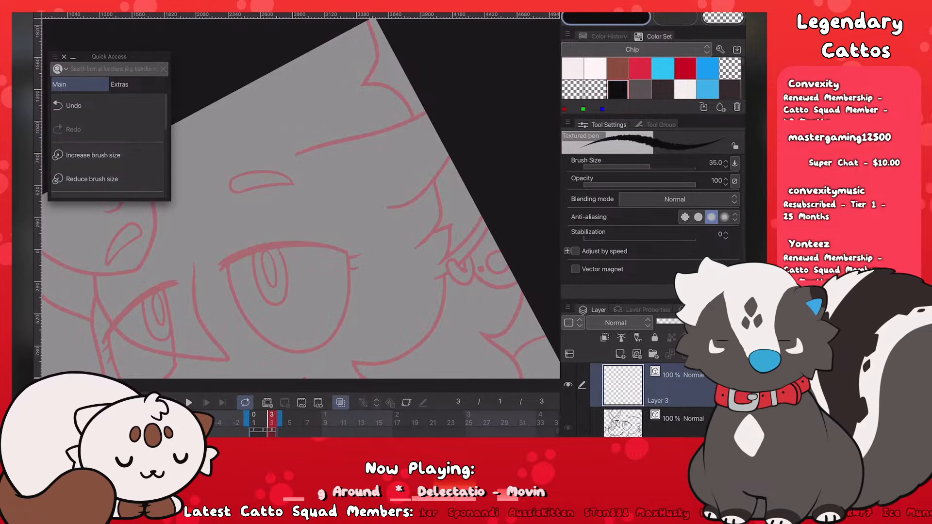
key("bracketright")
left_click_drag(294, 156, 376, 134)
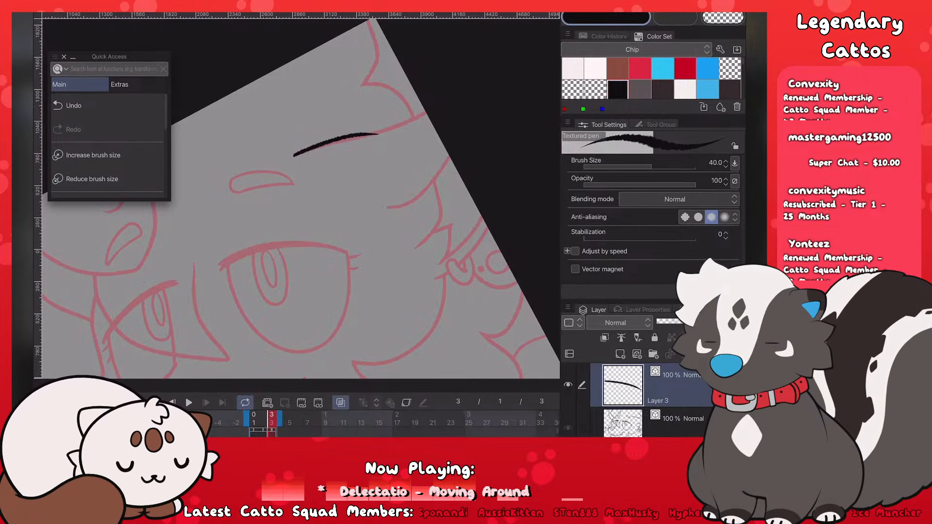
key("ctrl+z")
key("ctrl+y")
key("ctrl+z")
left_click_drag(293, 156, 425, 112)
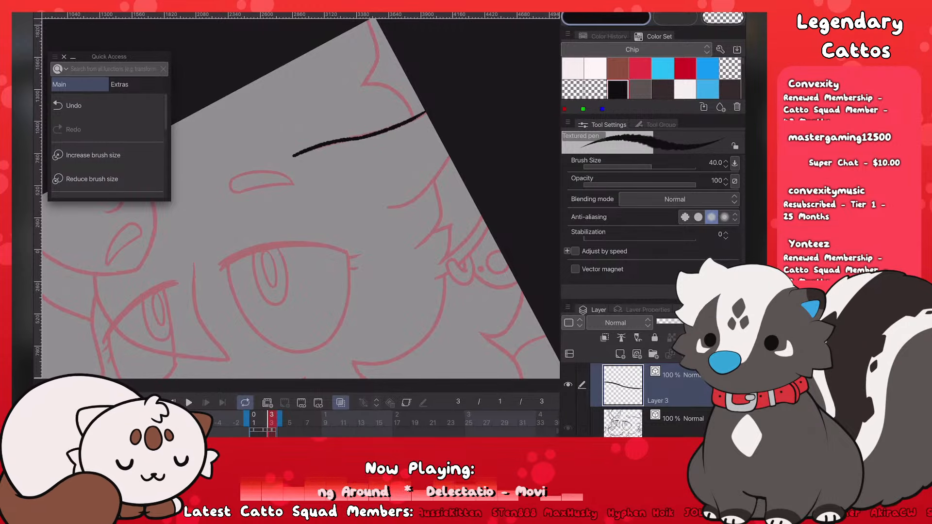
mouse_move(385, 207)
left_mouse_down()
mouse_move(430, 190)
mouse_move(449, 155)
left_mouse_up()
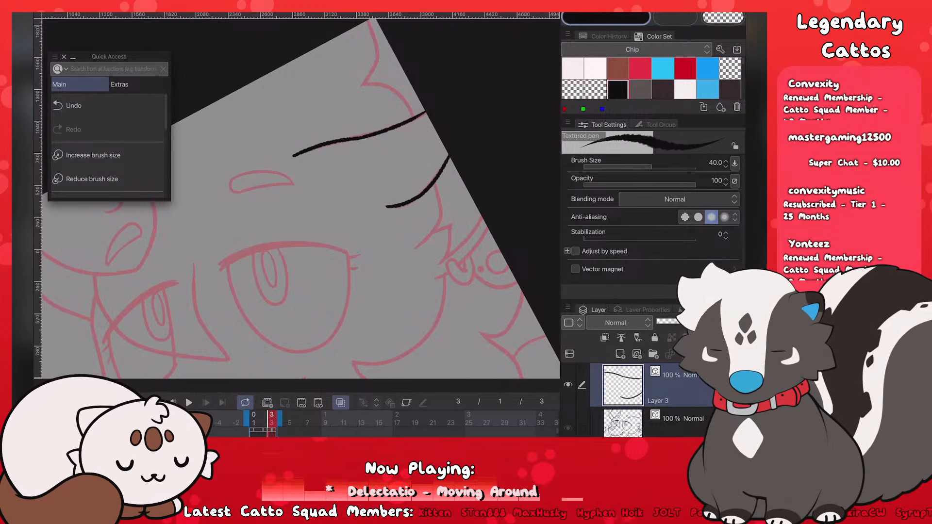
key("ctrl+s")
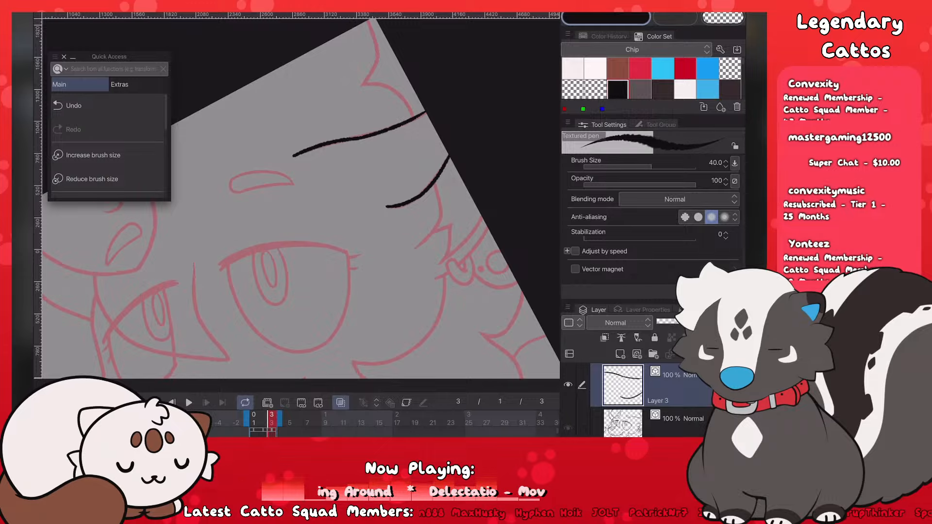
scroll(631, 403, "down", 3)
left_click(568, 392)
left_click(680, 426)
key("ctrl+z")
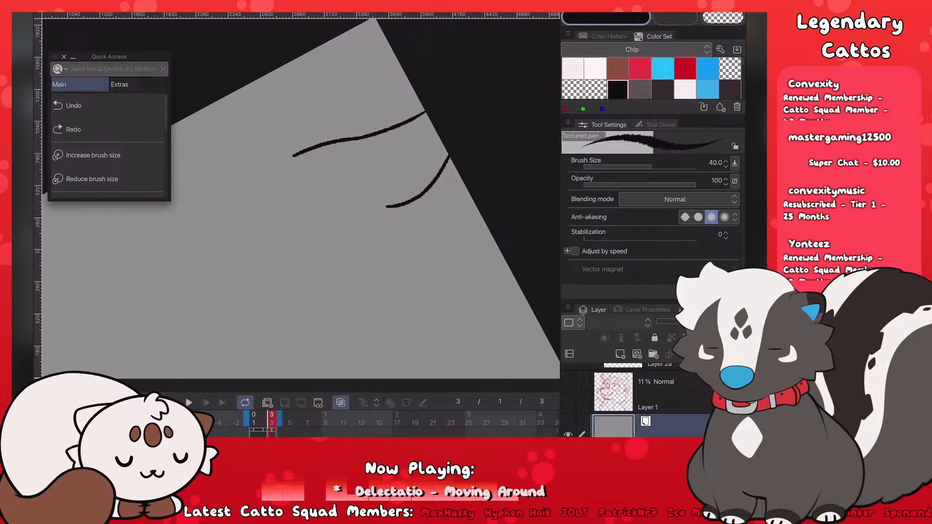
key("ctrl+z")
key("ctrl+z")
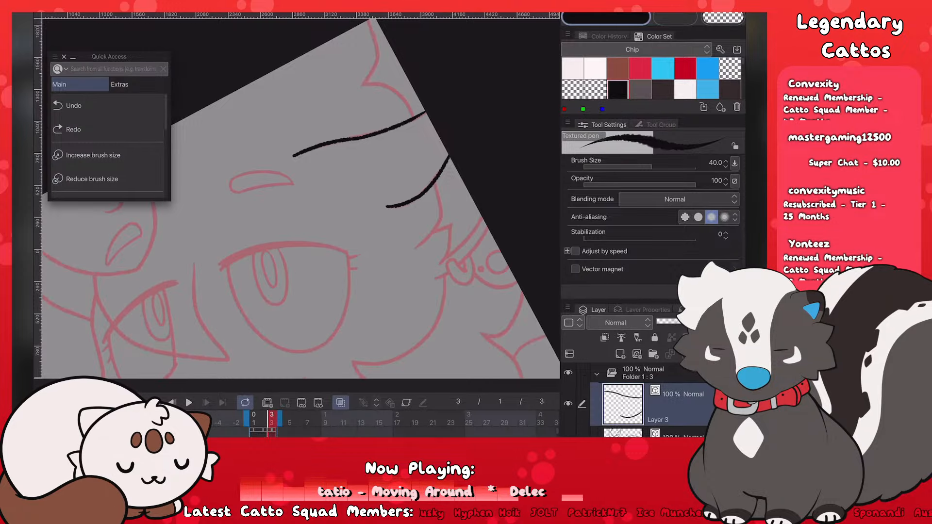
Step: Trace the pointed tuft in the canvas's upper-right corner down to the upper forehead line
mouse_move(301, 195)
left_mouse_down()
mouse_move(316, 229)
mouse_move(336, 229)
left_mouse_up()
mouse_move(406, 55)
left_mouse_down()
mouse_move(414, 92)
mouse_move(401, 117)
mouse_move(435, 126)
left_mouse_up()
key("ctrl+z")
key("ctrl+z")
key("ctrl+z")
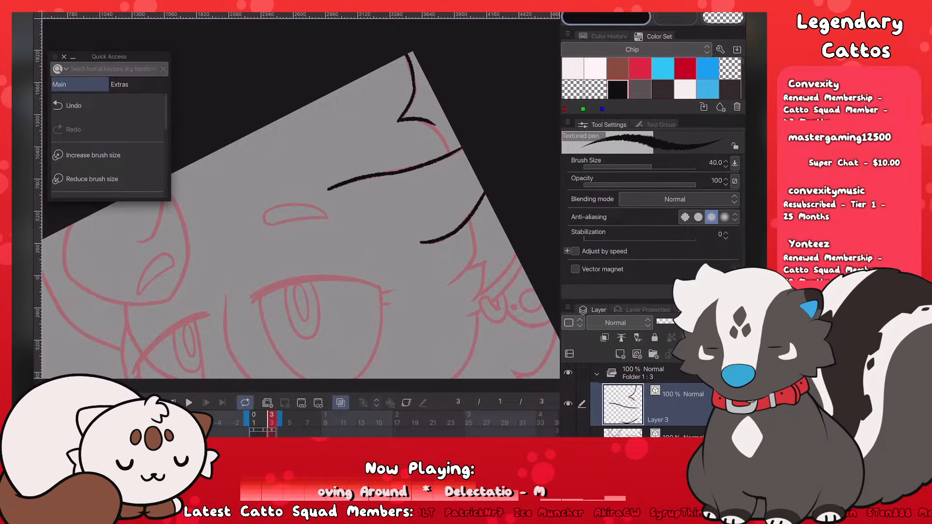
key("ctrl+z")
left_click_drag(382, 139, 410, 161)
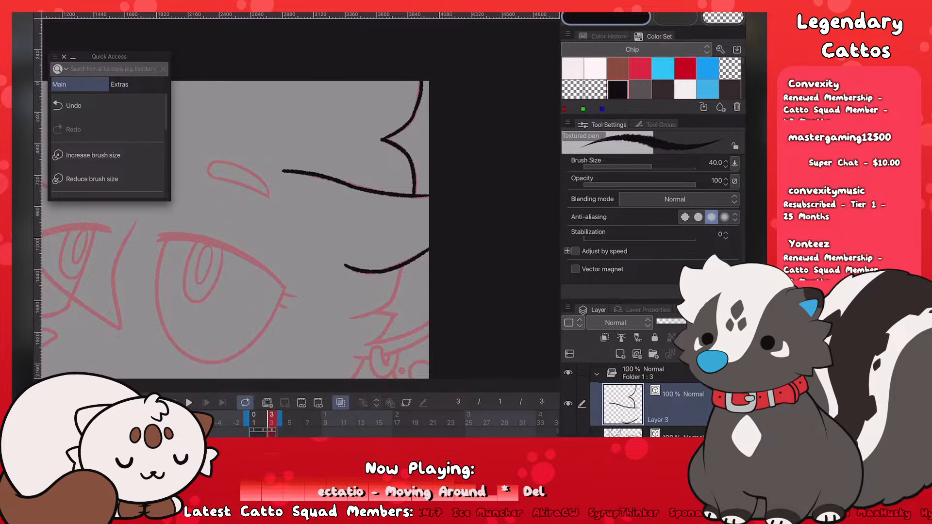
Step: Trace the outer left arc of the round curl at the head's upper left, following the onion-skin line
scroll(301, 228, "down", 5)
scroll(349, 218, "up", 2)
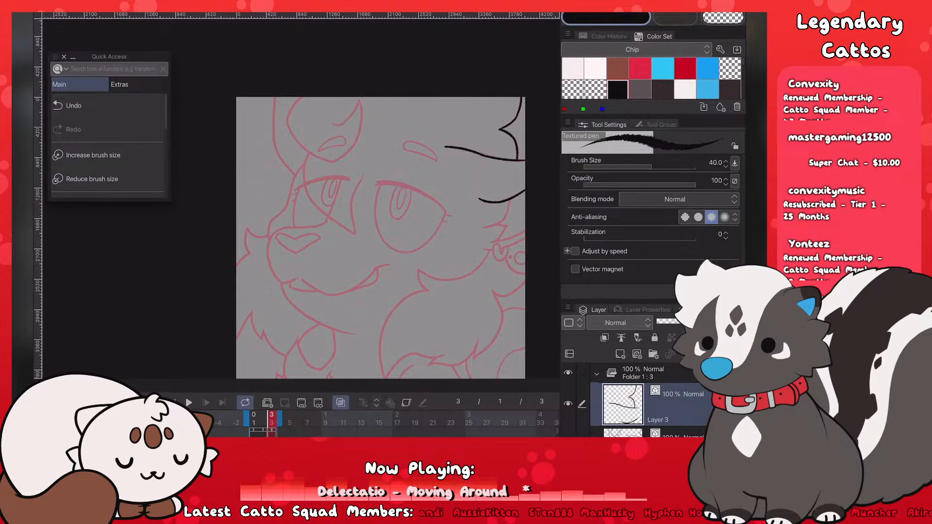
scroll(374, 238, "up", 5)
mouse_move(315, 107)
left_mouse_down()
mouse_move(281, 168)
mouse_move(347, 259)
left_mouse_up()
scroll(364, 238, "down", 1)
scroll(301, 233, "up", 2)
key("ctrl+z")
mouse_move(305, 168)
left_mouse_down()
mouse_move(349, 268)
mouse_move(399, 302)
left_mouse_up()
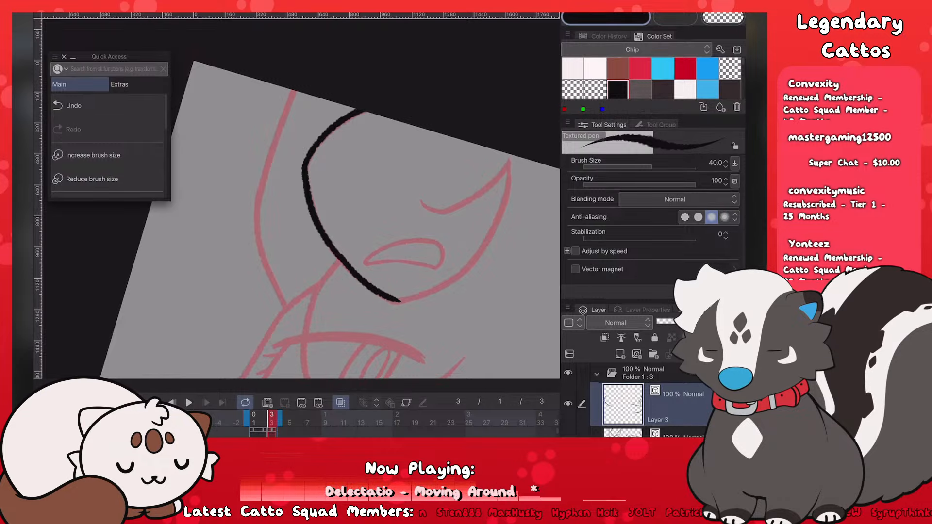
Step: Trace the hooked inner line of the round curl, starting from its tip at the canvas's upper edge
scroll(339, 233, "down", 2)
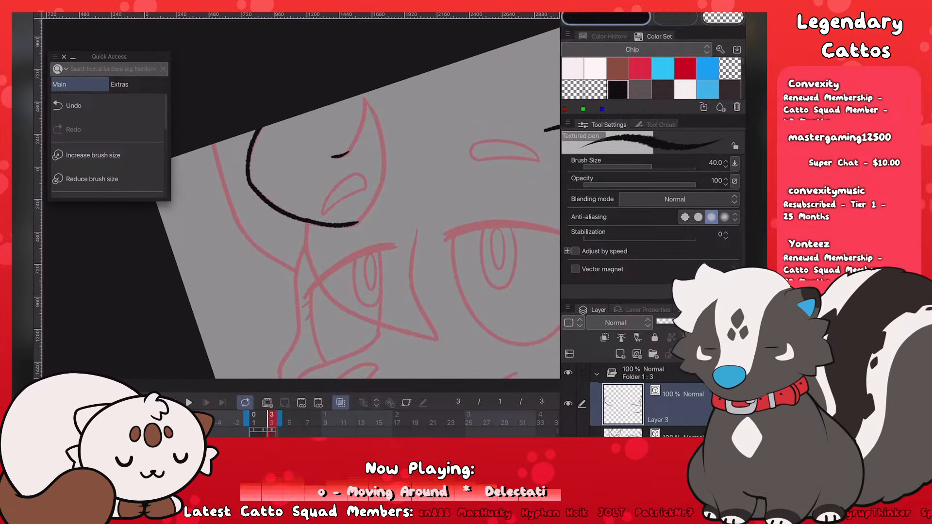
left_click_drag(360, 96, 332, 157)
key("ctrl+z")
left_click_drag(360, 96, 332, 156)
key("ctrl+z")
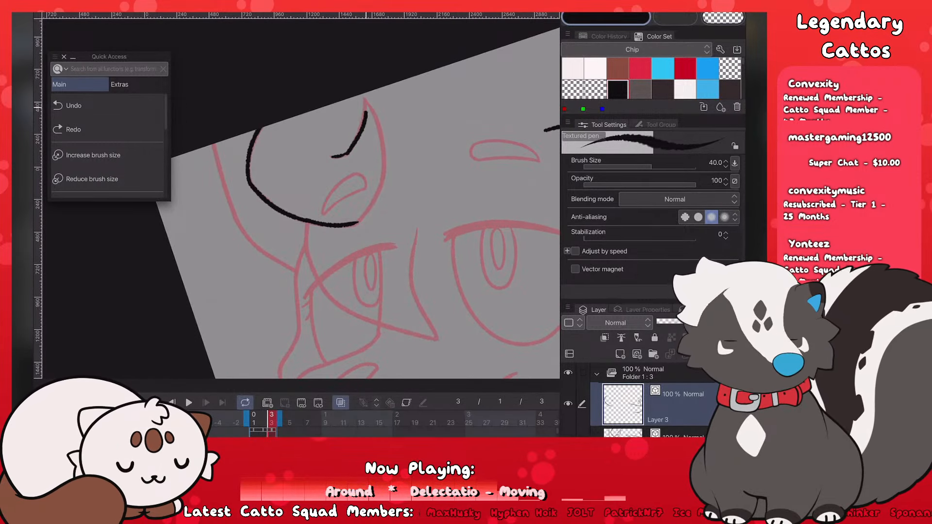
key("ctrl+z")
left_click_drag(363, 95, 332, 157)
Step: Trace the right side of the round curl from its tip down to the end of the left arc
left_click_drag(364, 96, 391, 157)
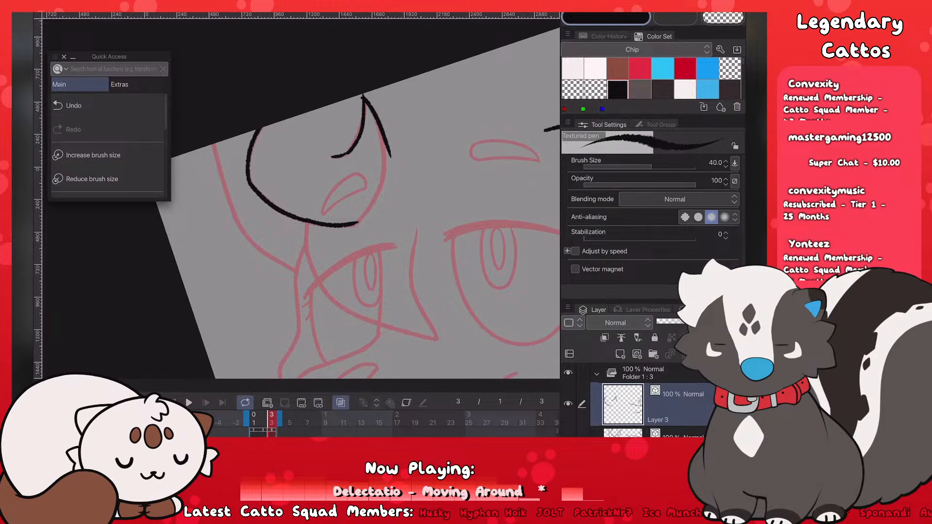
key("ctrl+z")
mouse_move(364, 96)
left_mouse_down()
mouse_move(384, 151)
mouse_move(377, 206)
mouse_move(357, 224)
left_mouse_up()
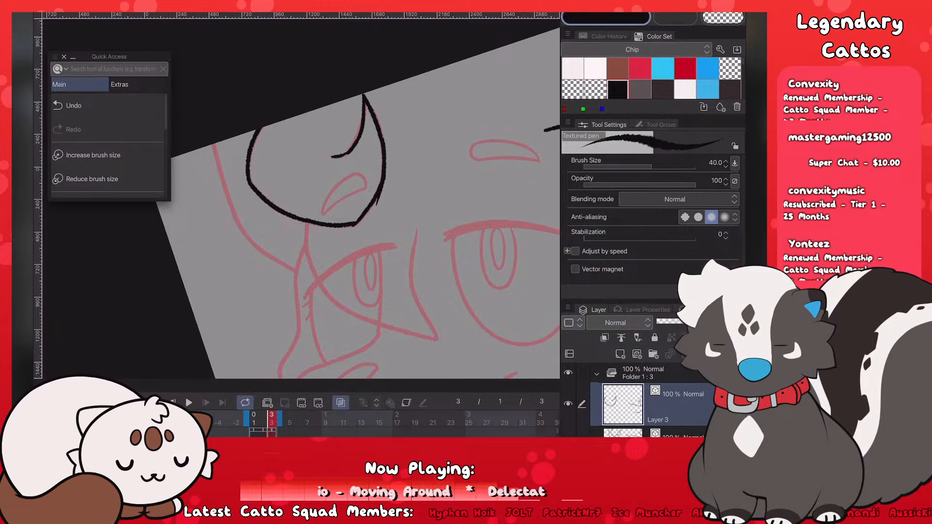
key("ctrl+z")
left_click_drag(383, 180, 357, 223)
Step: Clean up the stray stroke end on the curl's lower right side with transparent color, then return to the black drawing color
key("c")
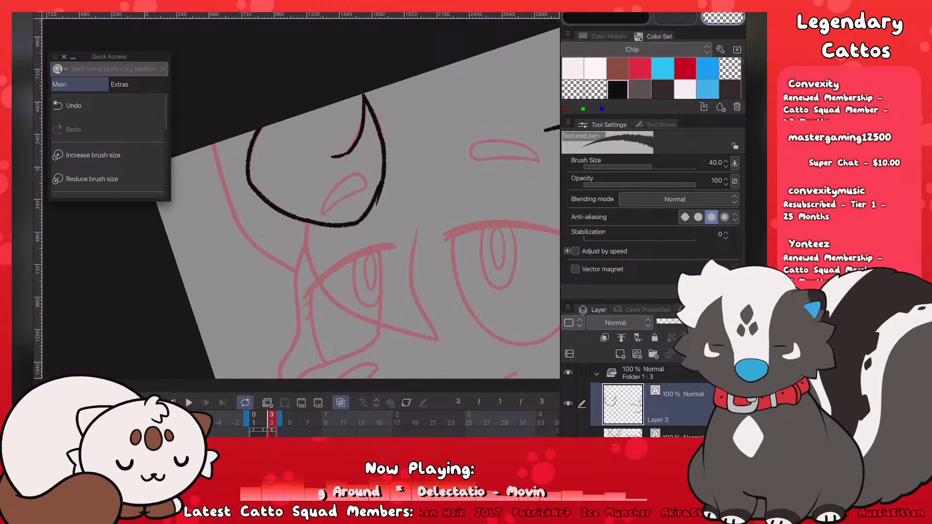
left_click_drag(381, 175, 377, 206)
key("ctrl+z")
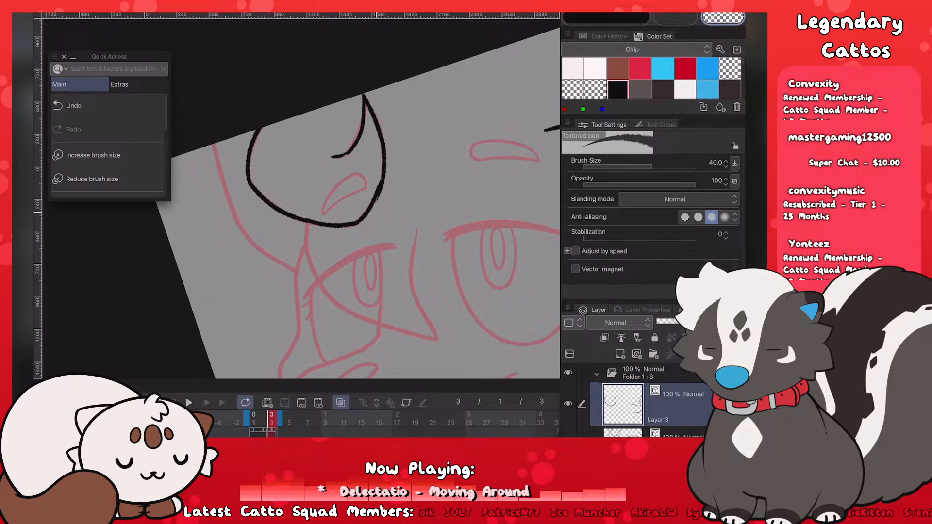
key("c")
scroll(357, 204, "down", 4)
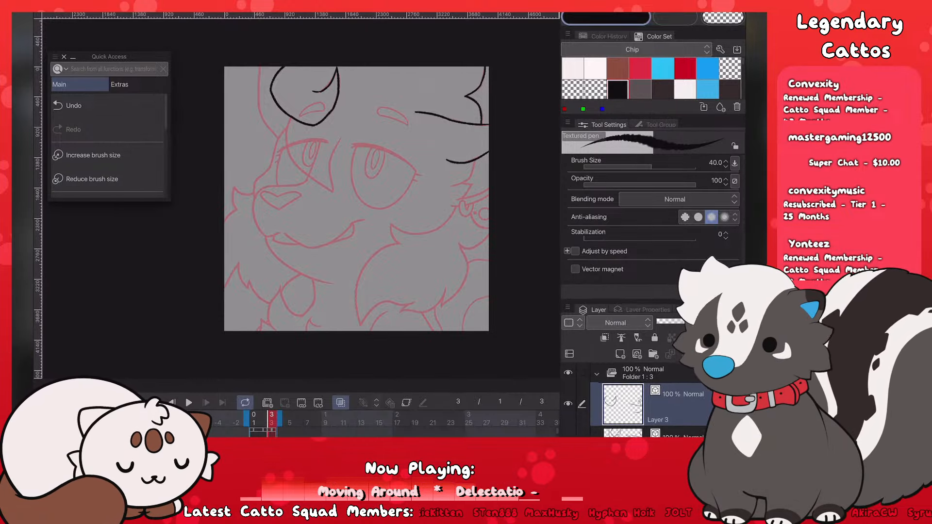
Step: Trace the long outer line left of the round curl, from the canvas's upper edge down to the left eye
scroll(240, 67, "up", 3)
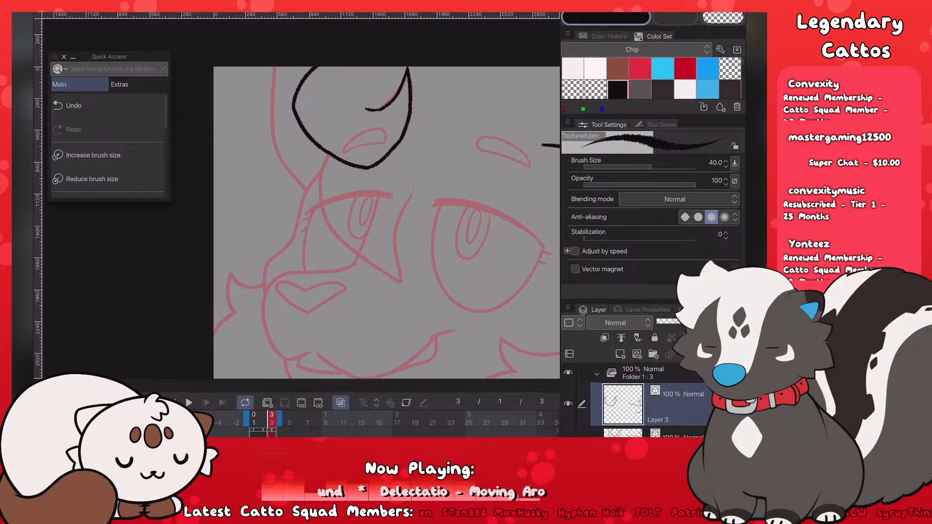
left_click_drag(275, 67, 272, 137)
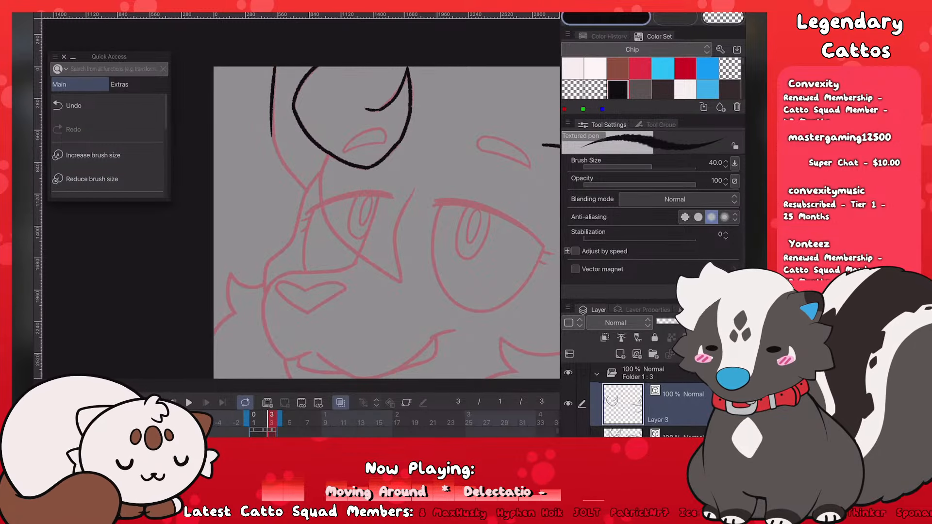
left_click_drag(271, 128, 299, 177)
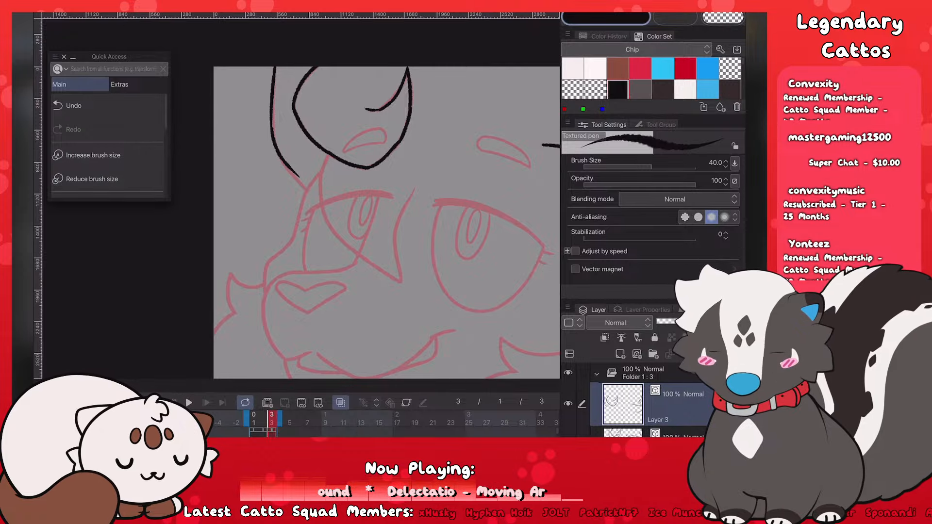
key("ctrl+z")
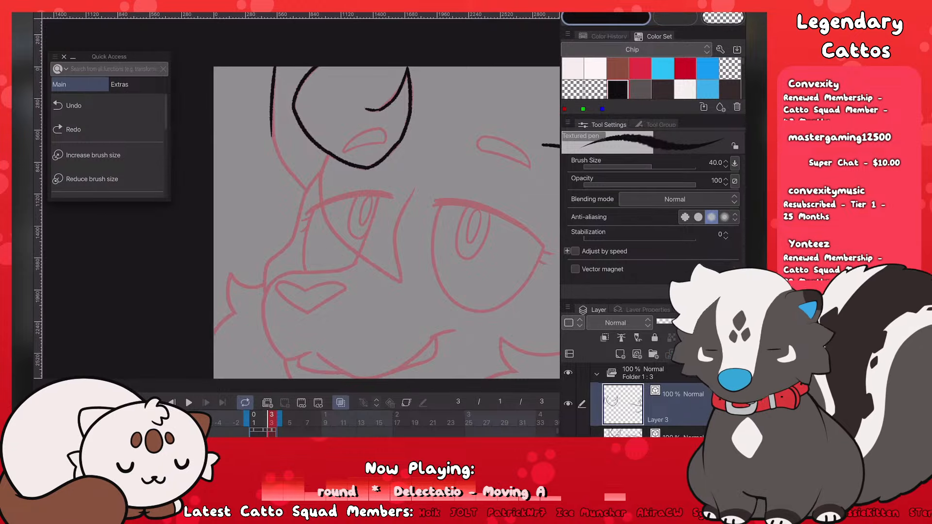
left_click_drag(271, 130, 307, 190)
key("ctrl+z")
left_click_drag(271, 131, 313, 199)
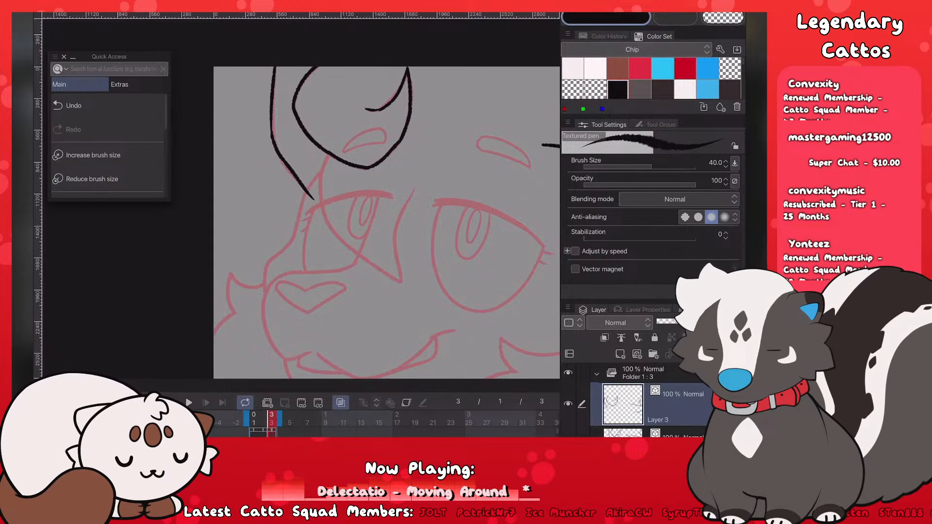
Step: Trace the pointed shape crossing the left eye, from the curl to its tip and partway back up
scroll(383, 222, "down", 5)
scroll(361, 234, "up", 3)
scroll(362, 234, "up", 1)
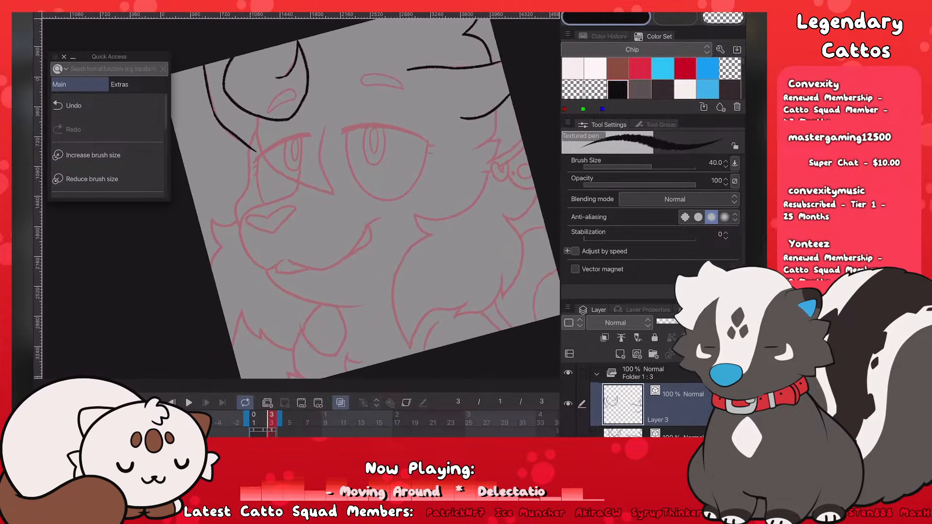
scroll(347, 222, "up", 1)
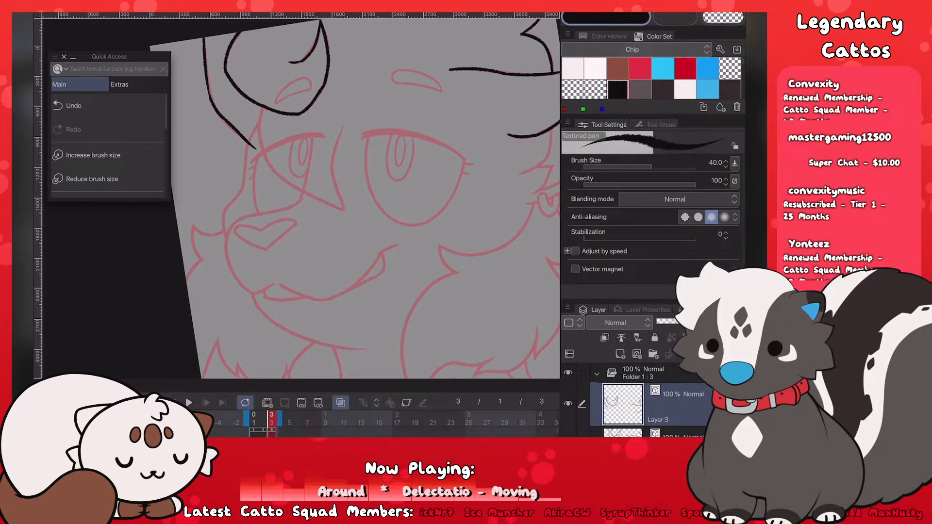
mouse_move(260, 114)
left_mouse_down()
mouse_move(271, 165)
mouse_move(335, 200)
left_mouse_up()
key("ctrl+z")
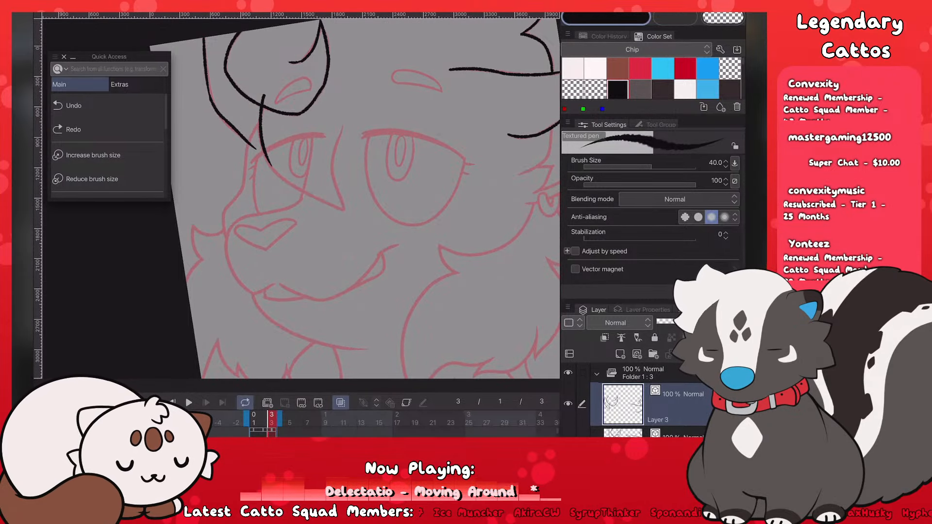
left_click_drag(267, 158, 353, 216)
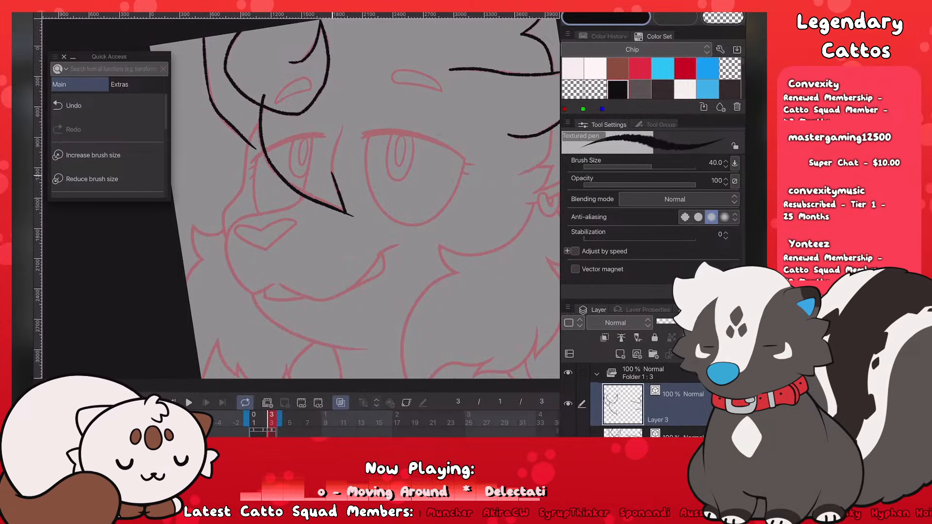
Step: Extend the right edge of the pointed shape between the eyes up to its upper end
left_click_drag(343, 126, 332, 176)
key("ctrl+z")
left_click_drag(341, 130, 332, 172)
key("ctrl+z")
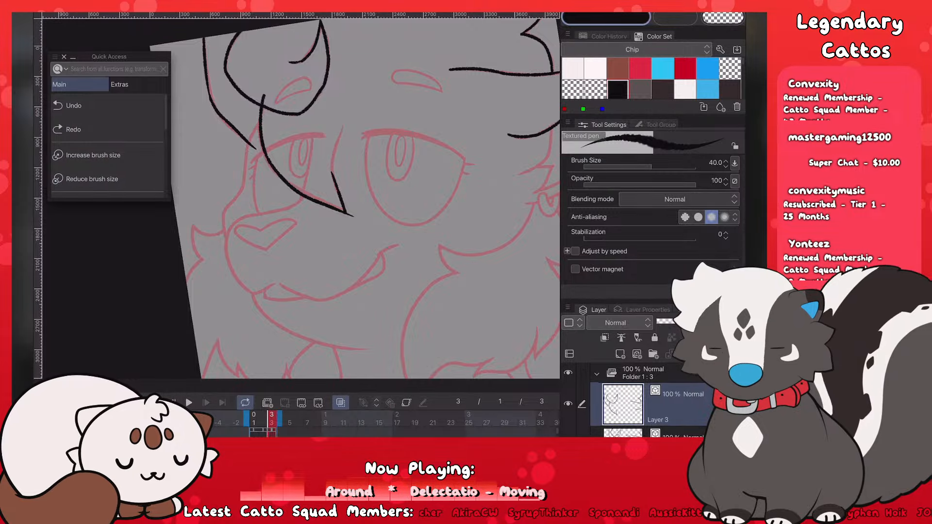
left_click_drag(342, 128, 332, 171)
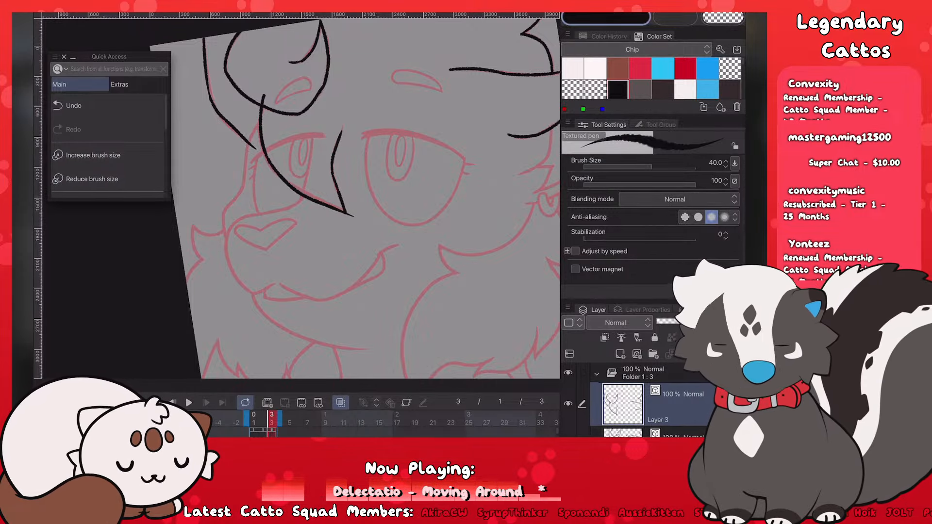
Step: Trace the jagged fur tufts below the curved line at the head's right edge, above the earring
scroll(301, 199, "down", 4)
scroll(301, 199, "up", 3)
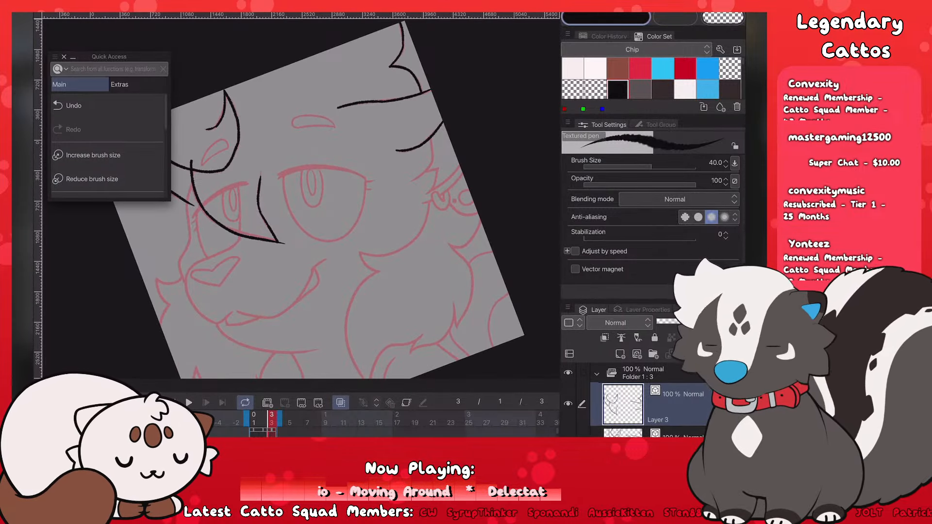
scroll(279, 195, "up", 2)
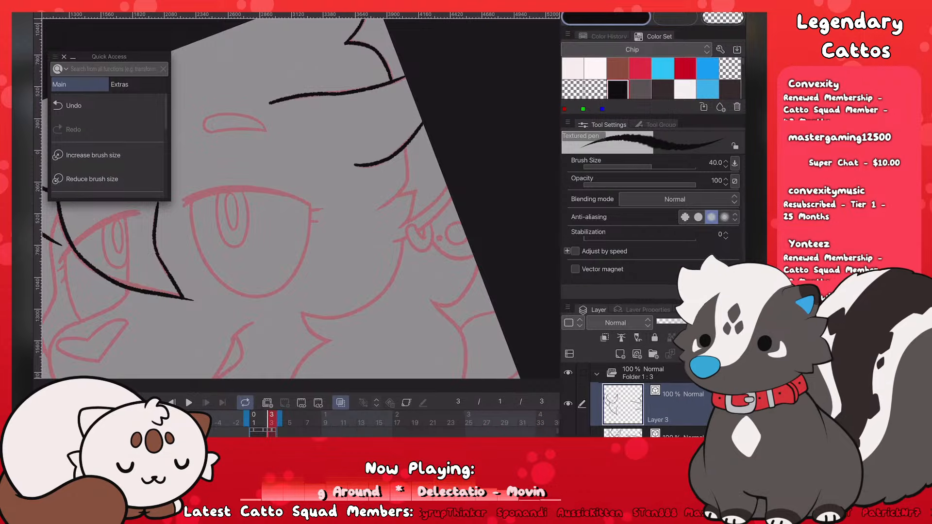
scroll(223, 239, "up", 2)
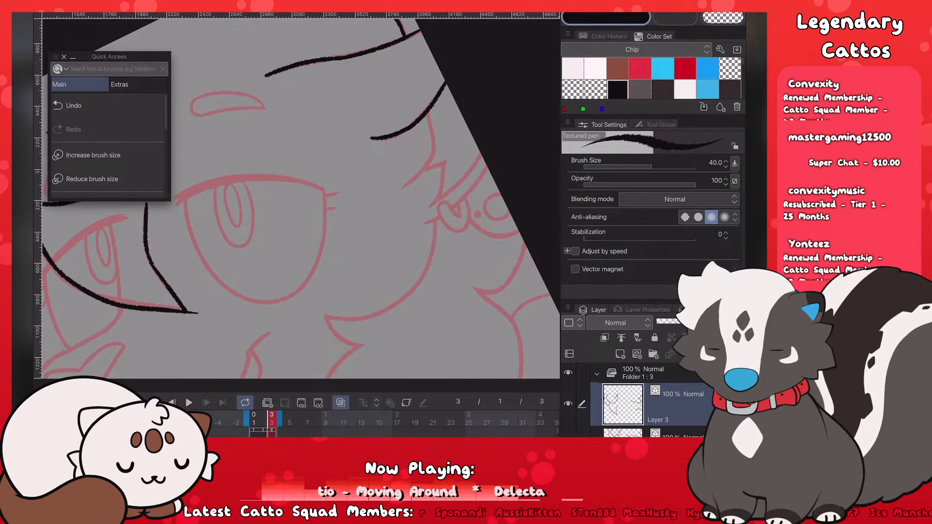
mouse_move(425, 104)
left_mouse_down()
mouse_move(433, 156)
mouse_move(402, 189)
mouse_move(454, 156)
mouse_move(425, 211)
mouse_move(481, 155)
left_mouse_up()
key("ctrl+z")
key("ctrl+z")
key("ctrl+z")
key("ctrl+z")
key("ctrl+z")
key("ctrl+z")
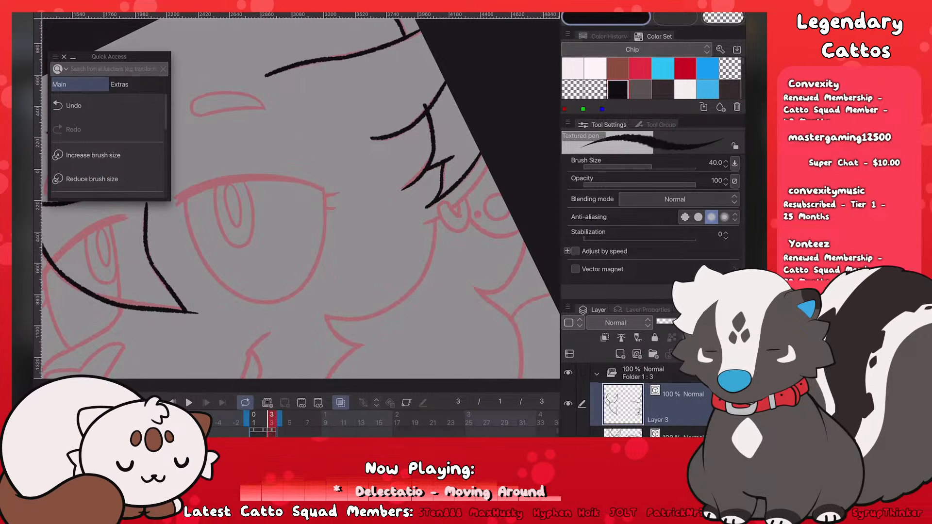
Step: Trace the muzzle's outline around the nose and the smiling mouth line
scroll(301, 199, "down", 8)
scroll(301, 199, "up", 8)
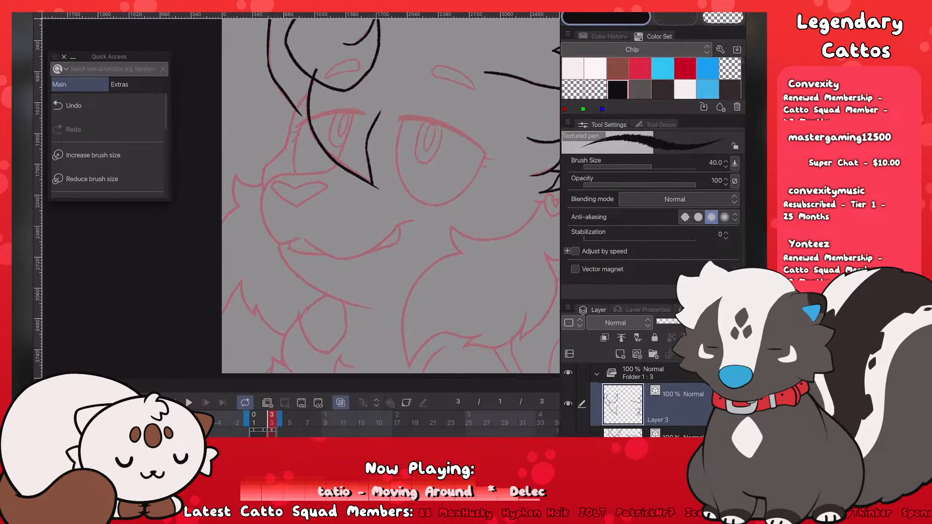
mouse_move(370, 112)
left_mouse_down()
mouse_move(290, 158)
mouse_move(274, 210)
mouse_move(333, 266)
mouse_move(405, 196)
mouse_move(438, 74)
left_mouse_up()
scroll(301, 204, "down", 5)
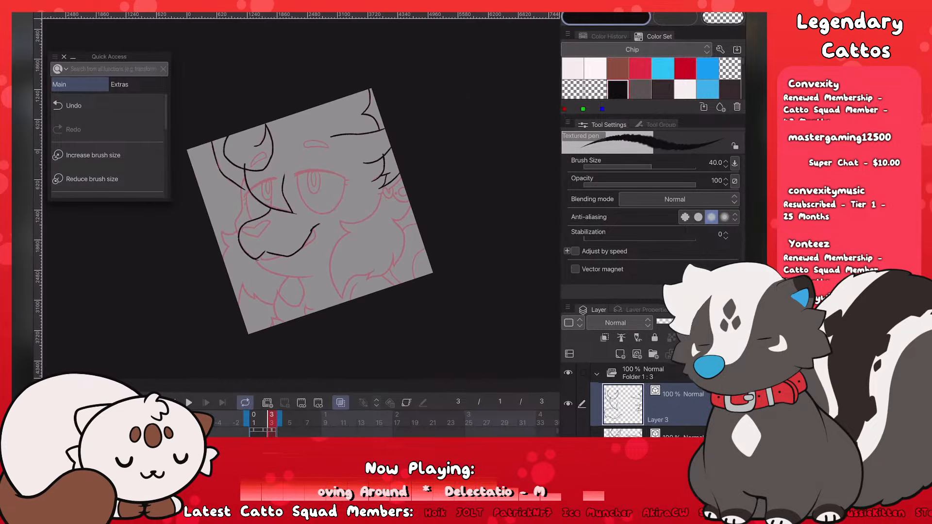
Step: Trace the face's outer edge beside the left eye, from the curl down to the muzzle
scroll(294, 207, "up", 1)
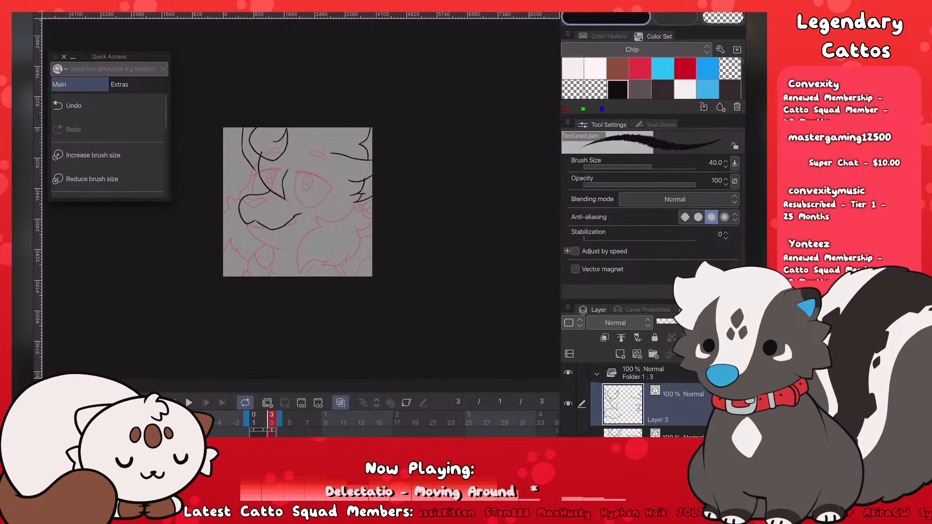
scroll(336, 168, "up", 3)
scroll(336, 168, "up", 1)
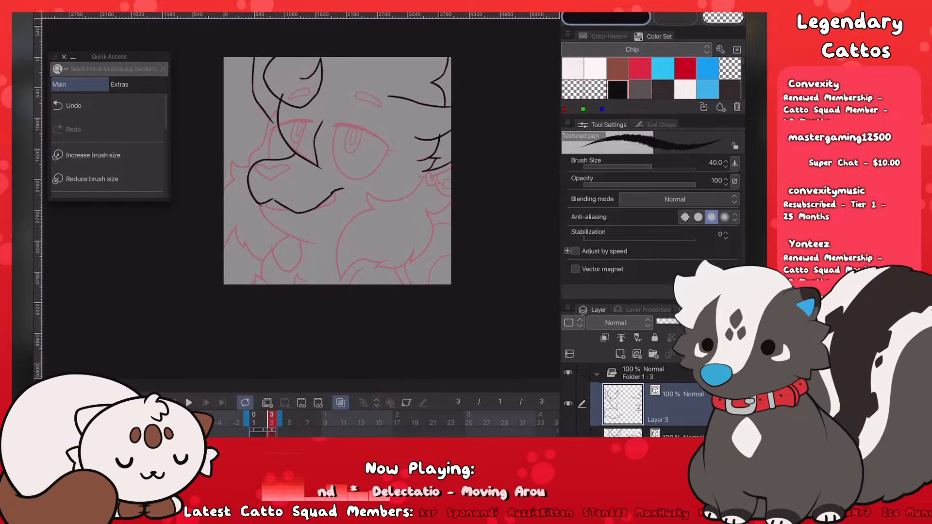
scroll(337, 171, "up", 2)
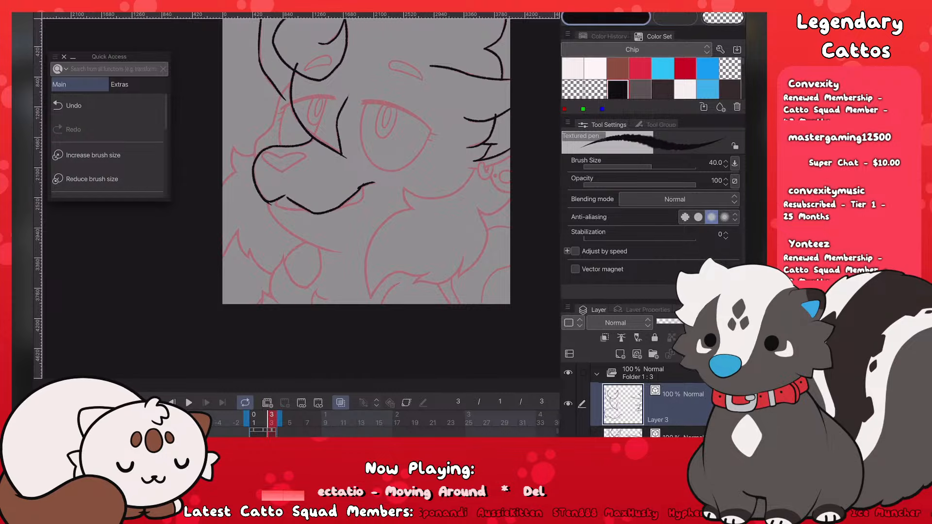
scroll(391, 195, "up", 2)
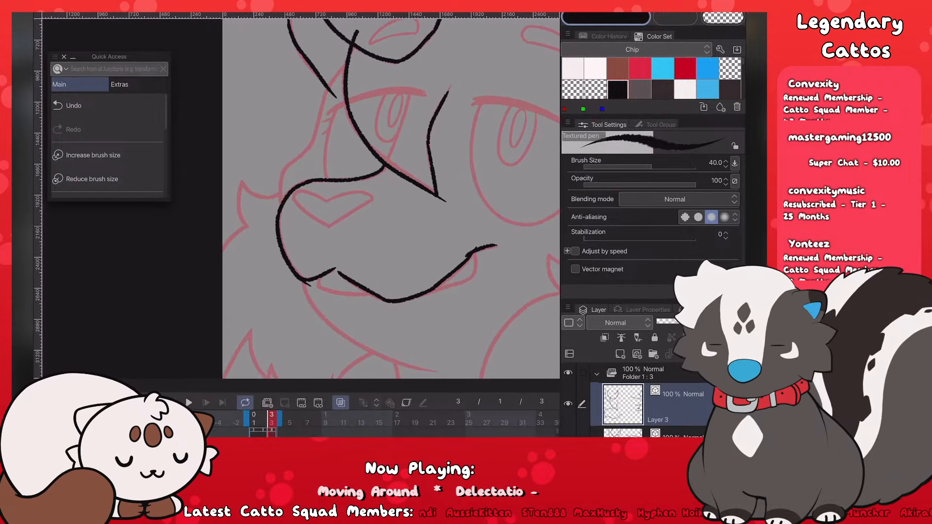
left_click_drag(347, 61, 317, 112)
key("ctrl+z")
left_click_drag(349, 59, 323, 104)
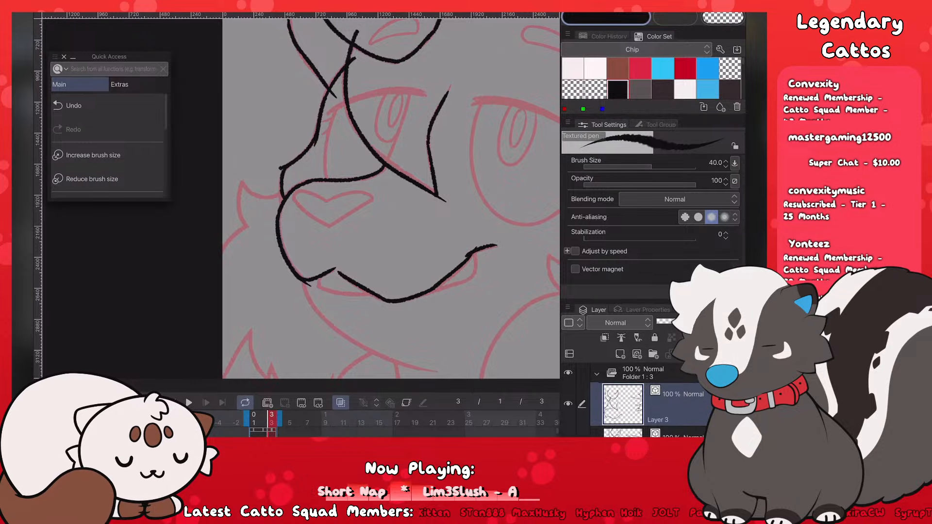
key("ctrl+z")
scroll(391, 195, "down", 4)
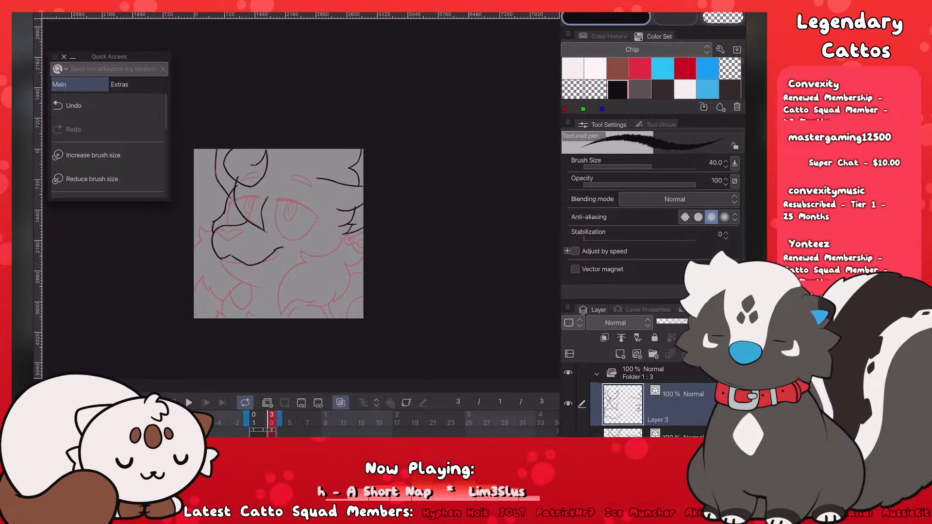
Step: Erase the overshoot at the muzzle's lower left corner and trace the jaw line curving down from it
scroll(262, 243, "up", 5)
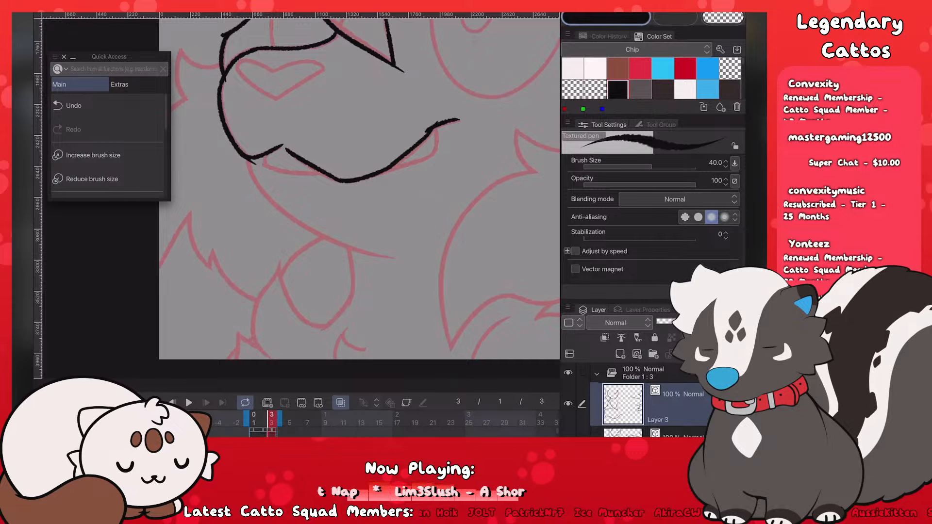
key("e")
key("ctrl+z")
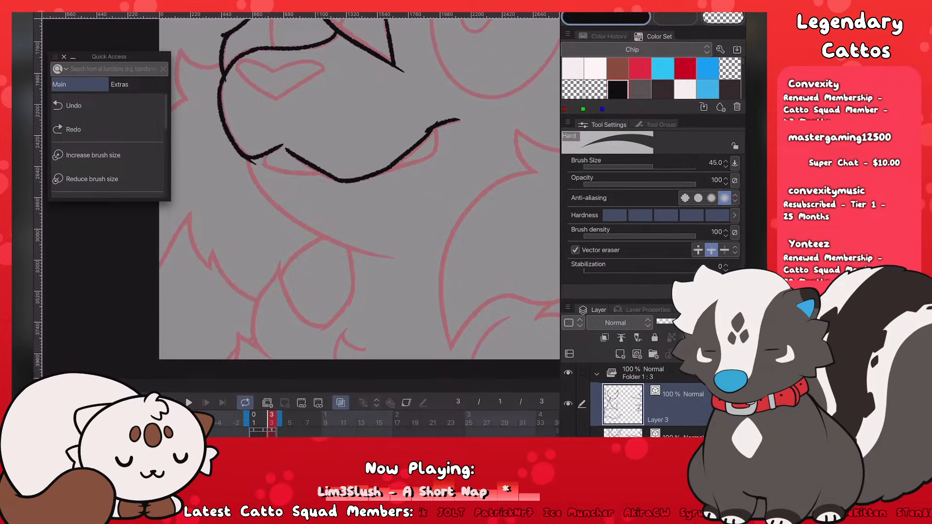
key("p")
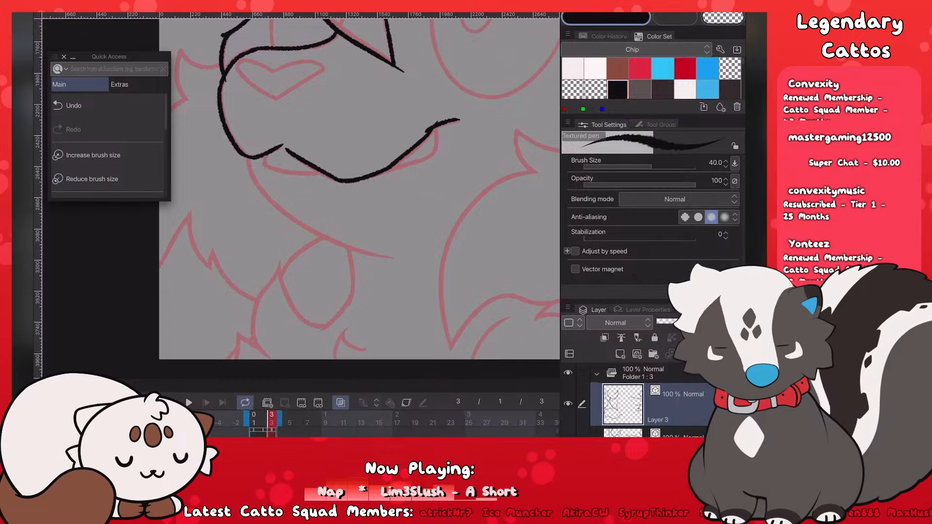
left_click_drag(248, 160, 383, 254)
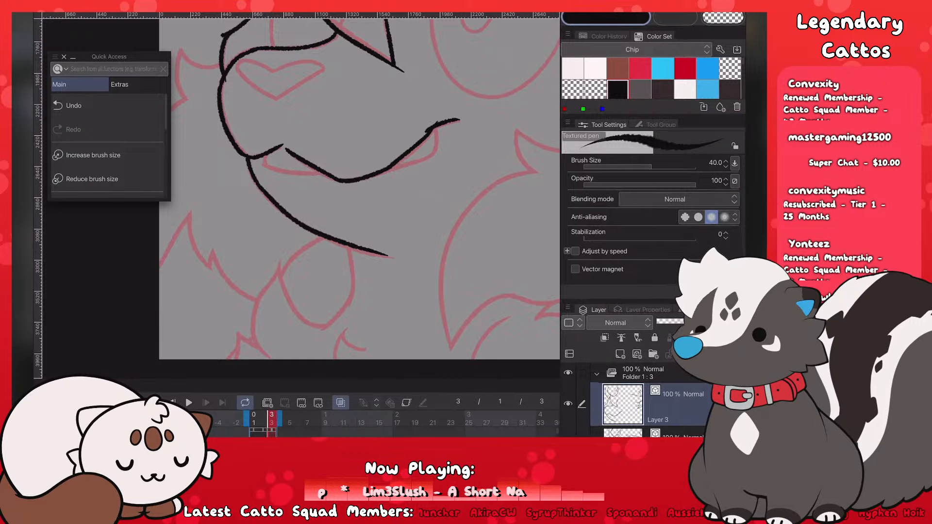
Step: Trace the right side of the rounded shape under the jaw down to its lowest point
scroll(340, 170, "down", 5)
scroll(340, 169, "up", 5)
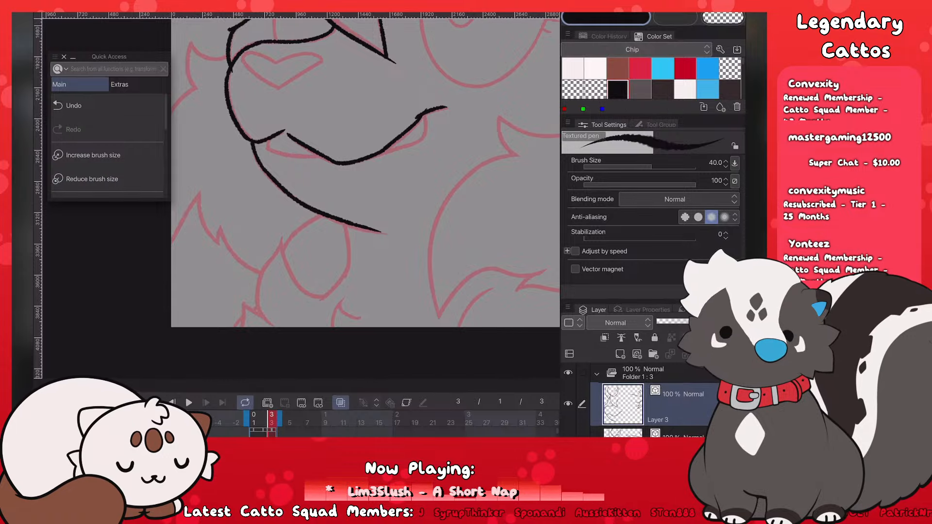
left_click_drag(344, 224, 351, 281)
key("ctrl+z")
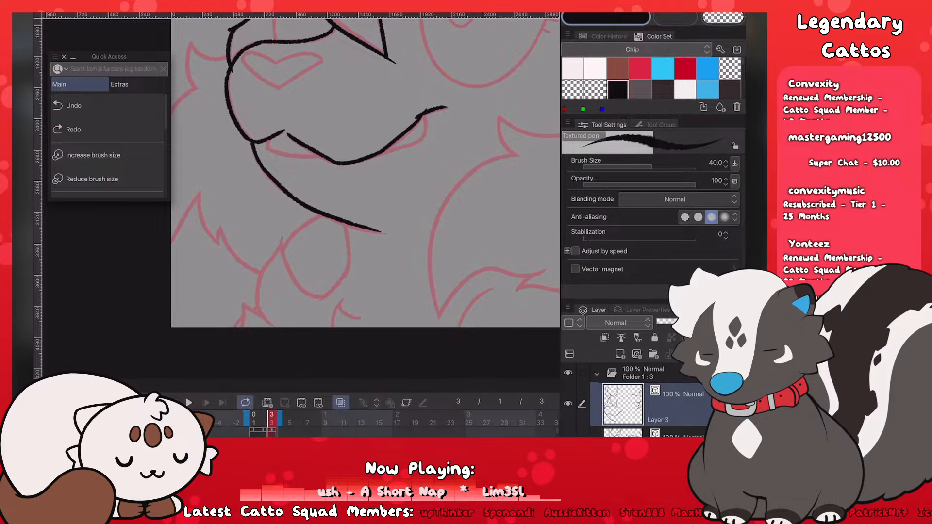
left_click_drag(344, 224, 349, 275)
key("ctrl+z")
mouse_move(343, 222)
left_mouse_down()
mouse_move(350, 269)
mouse_move(320, 298)
left_mouse_up()
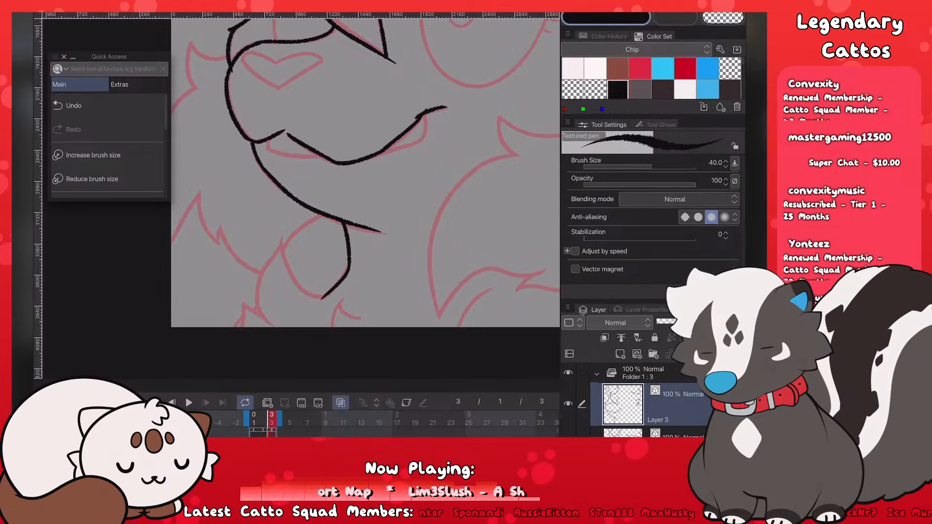
Step: Trace the left side of the rounded shape under the jaw and the fur line down to the canvas's bottom edge
left_click_drag(286, 273, 278, 250)
key("ctrl+z")
mouse_move(323, 298)
left_mouse_down()
mouse_move(278, 260)
mouse_move(276, 236)
left_mouse_up()
key("ctrl+z")
key("ctrl+z")
left_click_drag(322, 297, 281, 230)
key("ctrl+z")
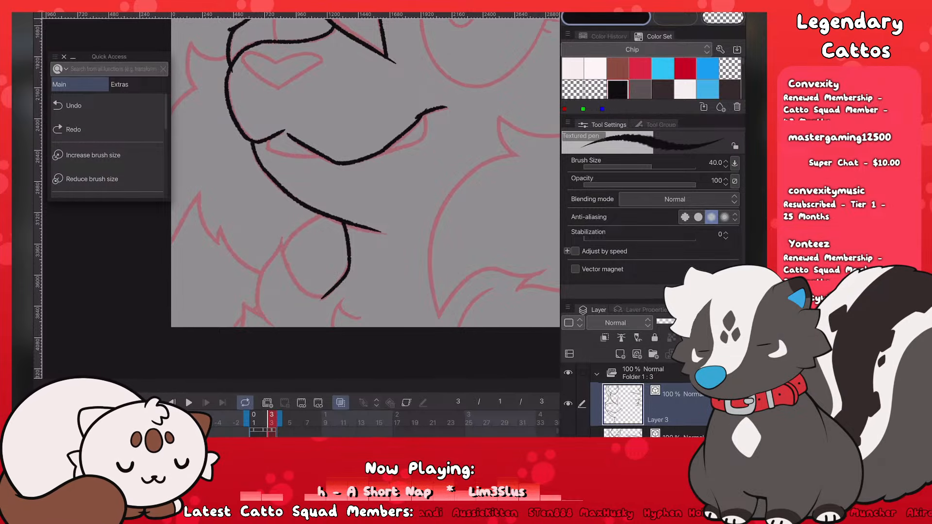
mouse_move(322, 297)
left_mouse_down()
mouse_move(280, 242)
mouse_move(255, 284)
mouse_move(271, 324)
left_mouse_up()
left_click_drag(340, 243, 361, 165)
mouse_move(292, 247)
left_mouse_down()
mouse_move(262, 224)
mouse_move(262, 249)
left_mouse_up()
Step: Trace the small curled piece of jewellery just below the fur tufts at the head's right edge
scroll(301, 195, "down", 5)
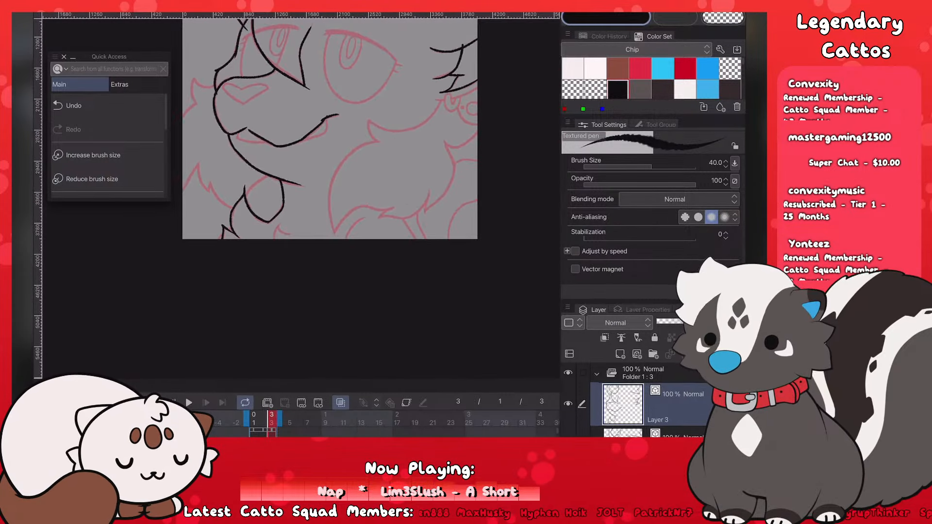
scroll(315, 146, "up", 3)
scroll(291, 194, "down", 3)
scroll(291, 170, "down", 2)
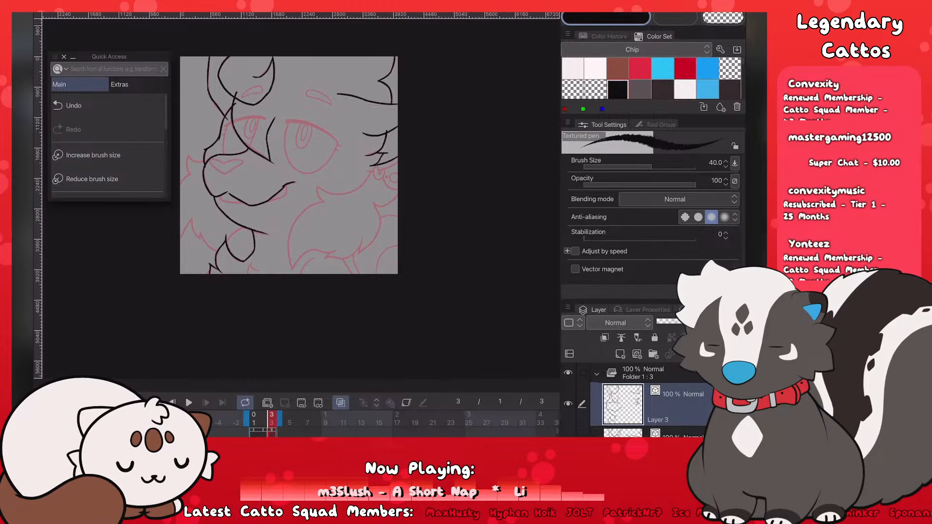
scroll(369, 131, "up", 6)
mouse_move(424, 236)
left_mouse_down()
mouse_move(347, 186)
mouse_move(343, 161)
mouse_move(344, 185)
left_mouse_up()
key("ctrl+z")
mouse_move(324, 145)
left_mouse_down()
mouse_move(341, 183)
mouse_move(361, 173)
left_mouse_up()
key("ctrl+z")
key("ctrl+z")
mouse_move(323, 144)
left_mouse_down()
mouse_move(323, 165)
mouse_move(343, 183)
left_mouse_up()
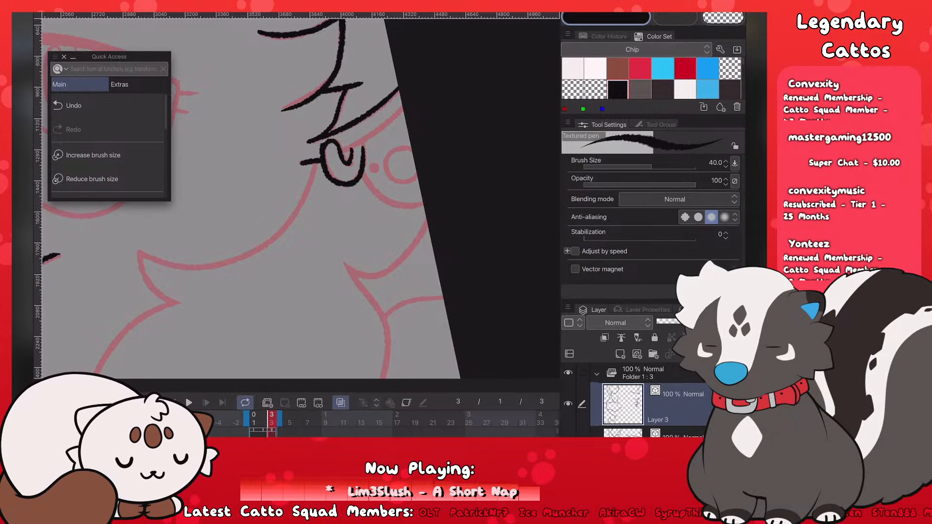
Step: Trace the outer curves of the round earring beside the canvas's right edge, with its inner ring and dot
mouse_move(403, 104)
left_mouse_down()
mouse_move(343, 155)
mouse_move(424, 207)
left_mouse_up()
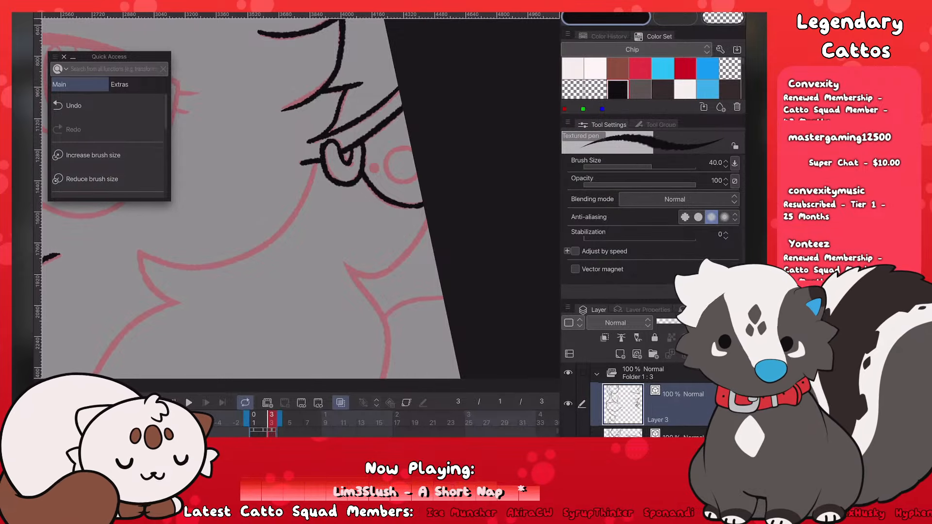
left_click_drag(412, 149, 417, 181)
key("ctrl+z")
key("ctrl+z")
key("ctrl+z")
left_click_drag(413, 150, 418, 180)
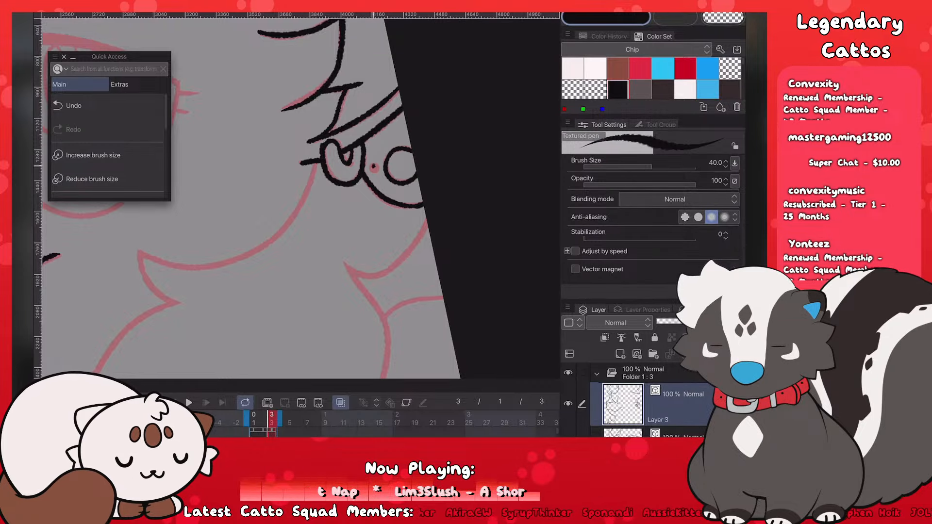
Step: Trace the curved cheek line below the right eye, from its pointed tip up to the earring
scroll(398, 199, "down", 5)
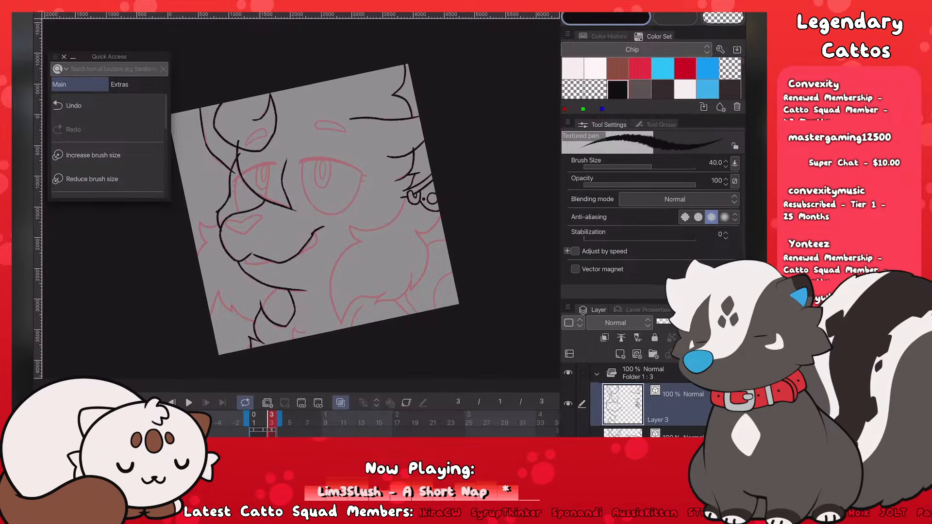
scroll(398, 209, "up", 2)
scroll(340, 233, "up", 2)
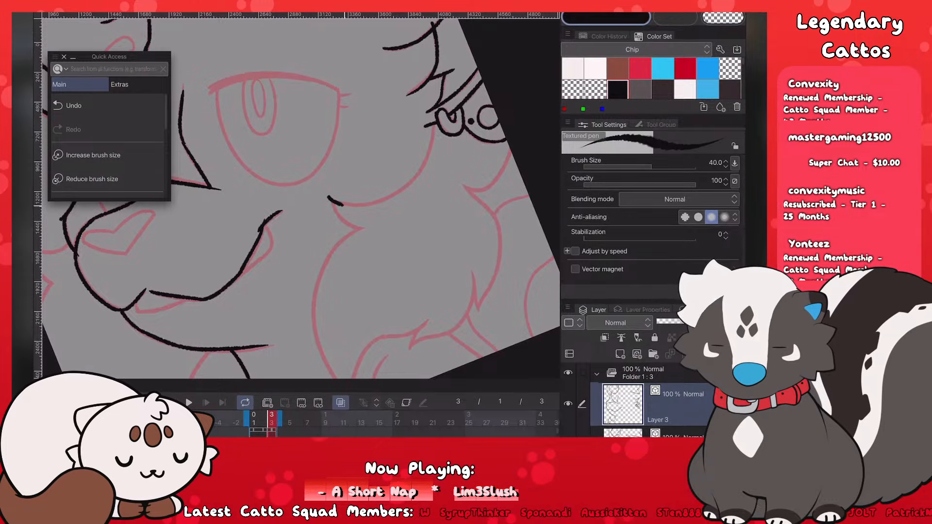
mouse_move(342, 205)
left_mouse_down()
mouse_move(414, 177)
mouse_move(431, 127)
left_mouse_up()
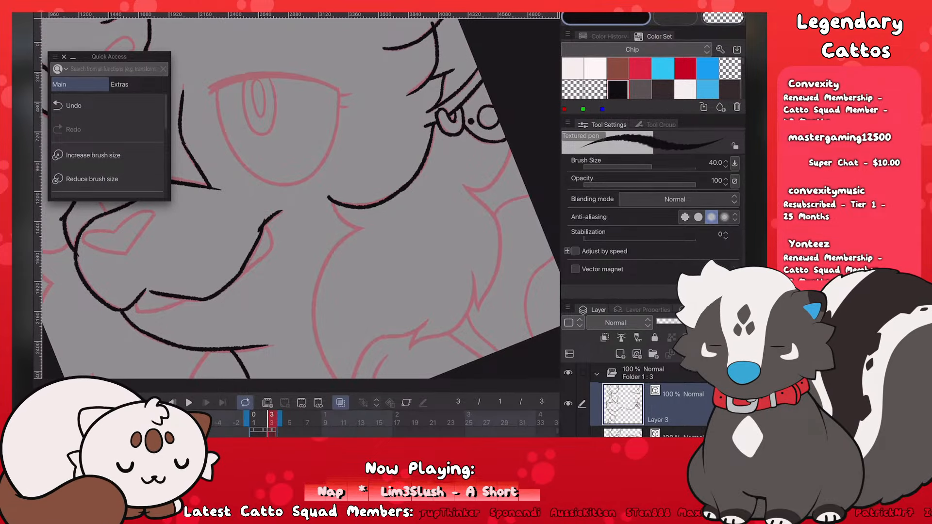
key("ctrl+z")
key("ctrl+z")
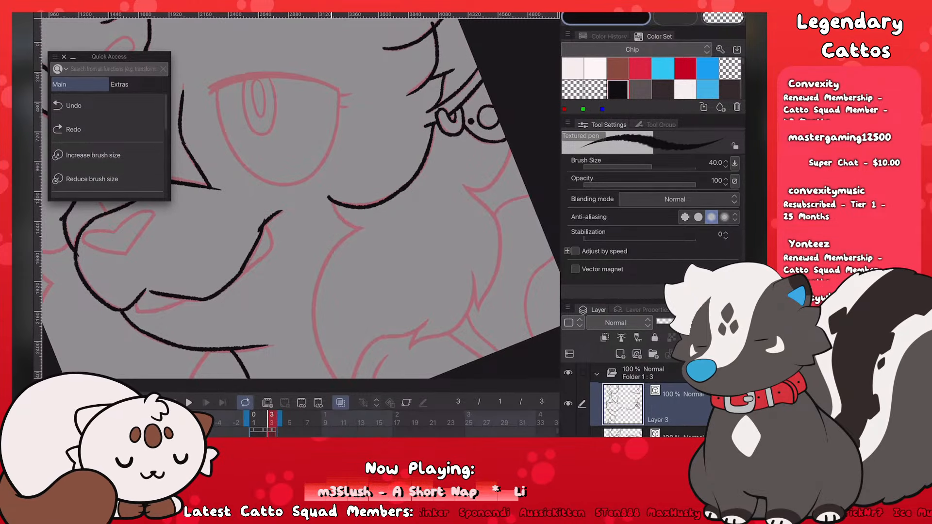
Step: Trace the notch under the cheek's tip and the large fur shape's left curve down to its lower point
left_click_drag(330, 199, 365, 224)
left_click_drag(350, 291, 349, 182)
mouse_move(360, 104)
left_mouse_down()
mouse_move(308, 175)
mouse_move(341, 287)
mouse_move(359, 301)
left_mouse_up()
key("ctrl+z")
mouse_move(308, 160)
left_mouse_down()
mouse_move(314, 244)
mouse_move(347, 298)
left_mouse_up()
key("ctrl+z")
key("ctrl+y")
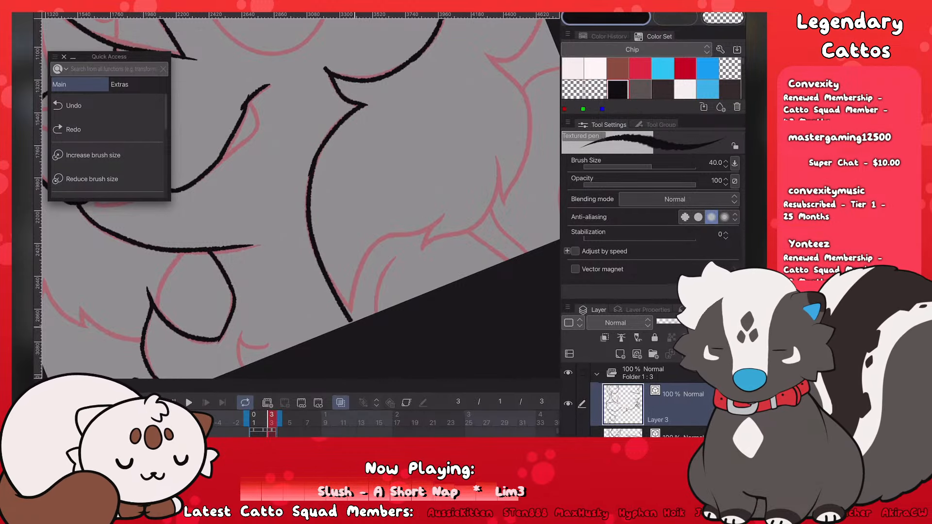
key("ctrl+z")
key("ctrl+y")
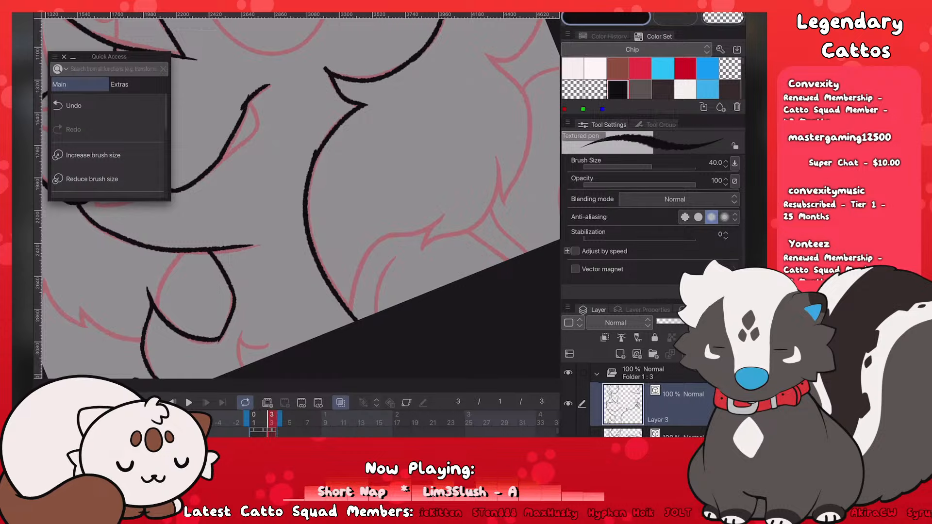
key("ctrl+z")
key("ctrl+y")
key("ctrl+z")
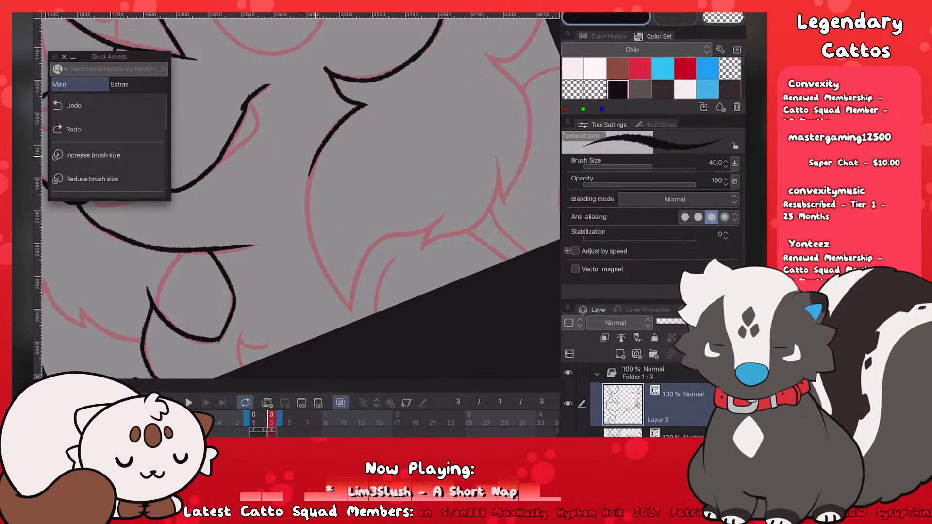
key("ctrl+y")
Step: Trace the large fur shape's jagged lower edge from its point through the right-hand spike, and save the file
mouse_move(351, 315)
left_mouse_down()
mouse_move(367, 253)
mouse_move(383, 233)
mouse_move(429, 229)
mouse_move(446, 212)
mouse_move(421, 249)
mouse_move(461, 231)
mouse_move(490, 199)
mouse_move(500, 155)
mouse_move(486, 220)
left_mouse_up()
key("ctrl+z")
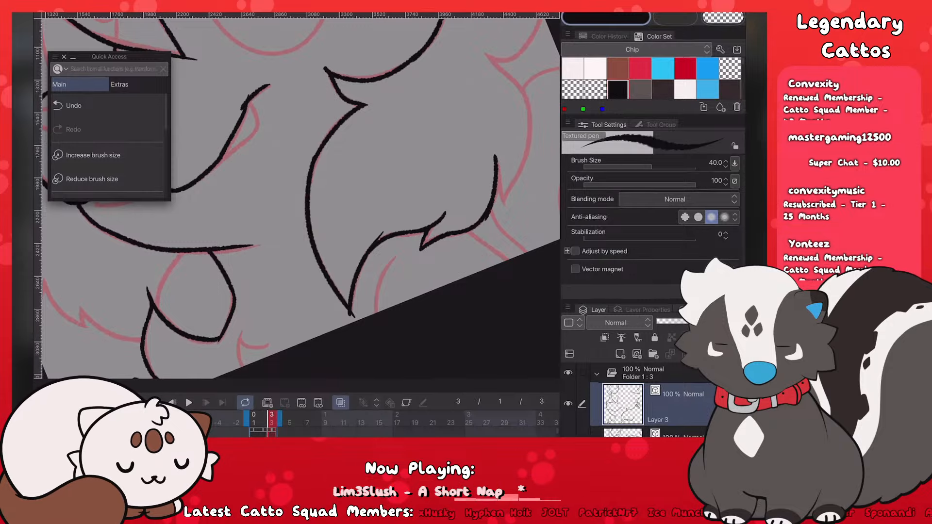
key("ctrl+z")
left_click_drag(499, 154, 488, 208)
key("ctrl+z")
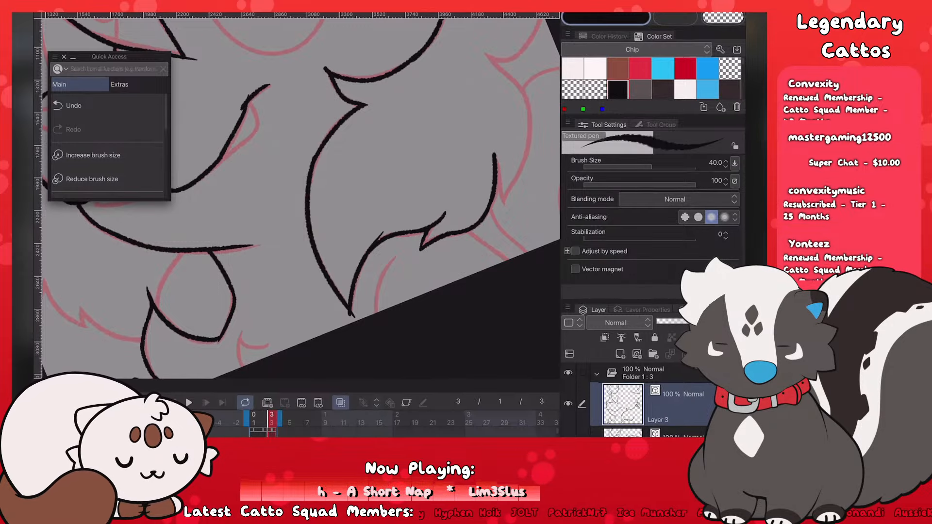
key("ctrl+s")
mouse_move(498, 170)
left_mouse_down()
mouse_move(507, 207)
mouse_move(523, 171)
left_mouse_up()
Step: Trace the large fur shape's right side with the two curves running from it to the canvas's right edge
scroll(300, 199, "down", 2)
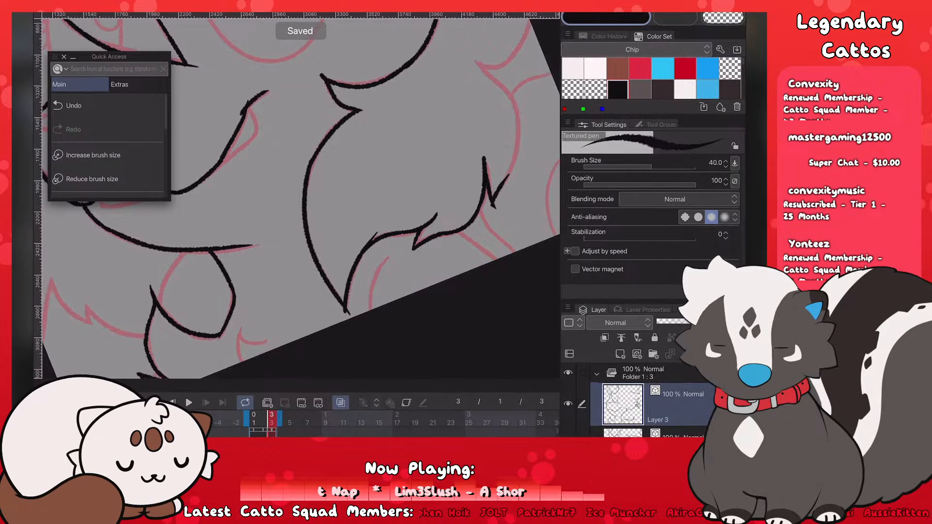
scroll(316, 208, "up", 3)
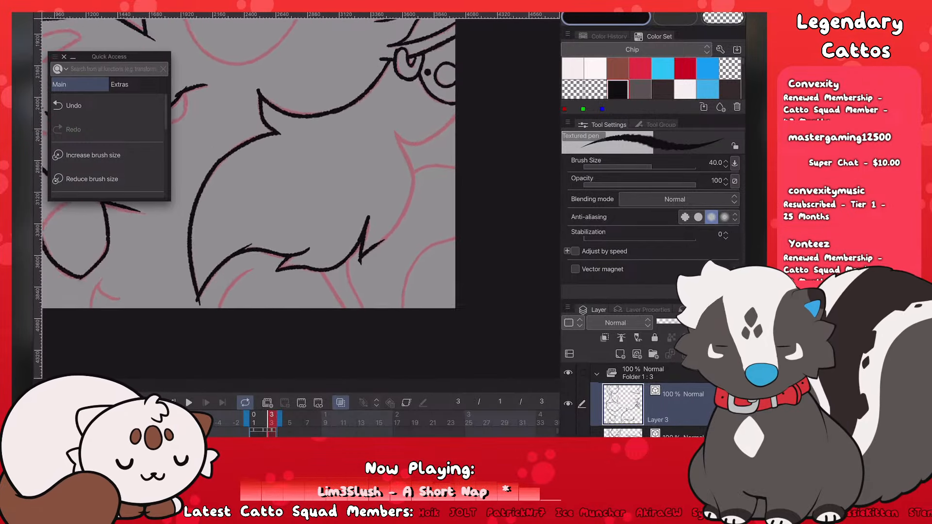
left_click_drag(442, 90, 524, 75)
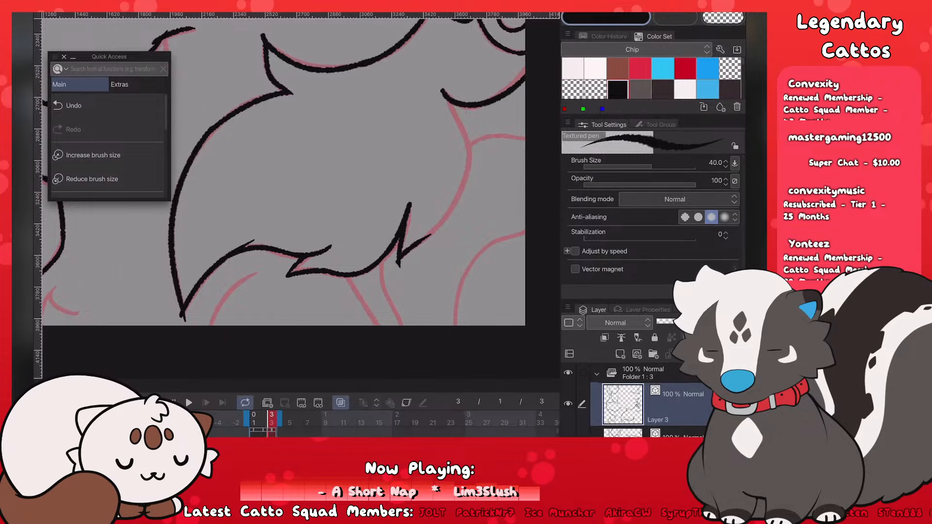
key("ctrl+z")
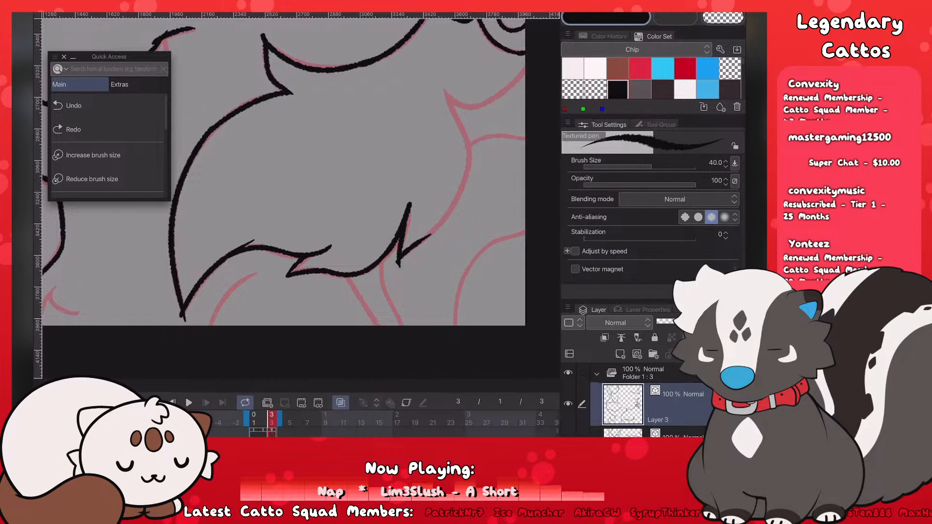
left_click_drag(442, 93, 524, 81)
key("ctrl+z")
left_click_drag(443, 91, 524, 76)
key("ctrl+z")
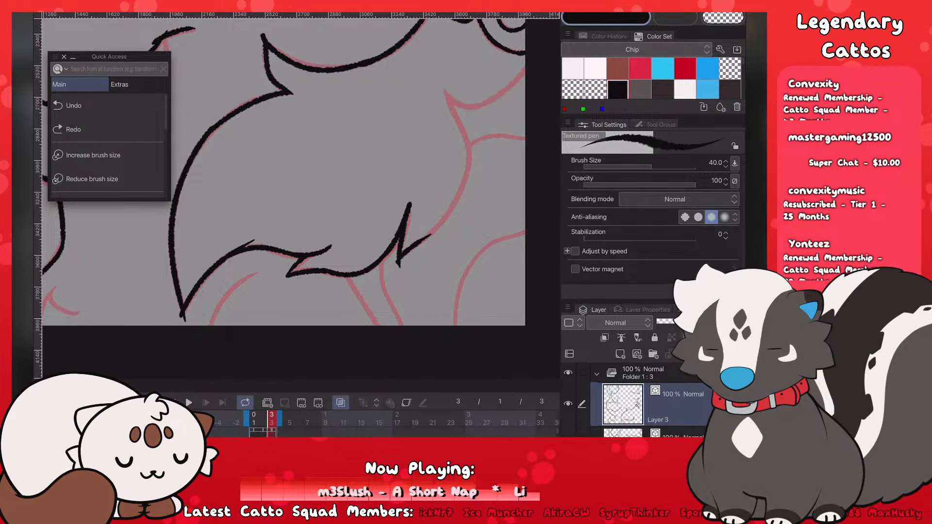
left_click_drag(440, 89, 524, 71)
mouse_move(441, 93)
left_mouse_down()
mouse_move(475, 177)
mouse_move(430, 239)
left_mouse_up()
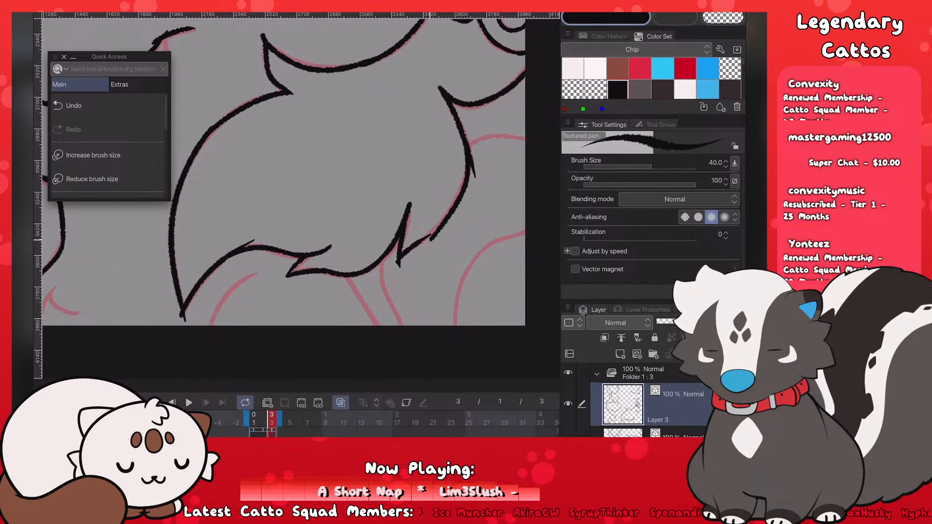
left_click_drag(469, 147, 524, 134)
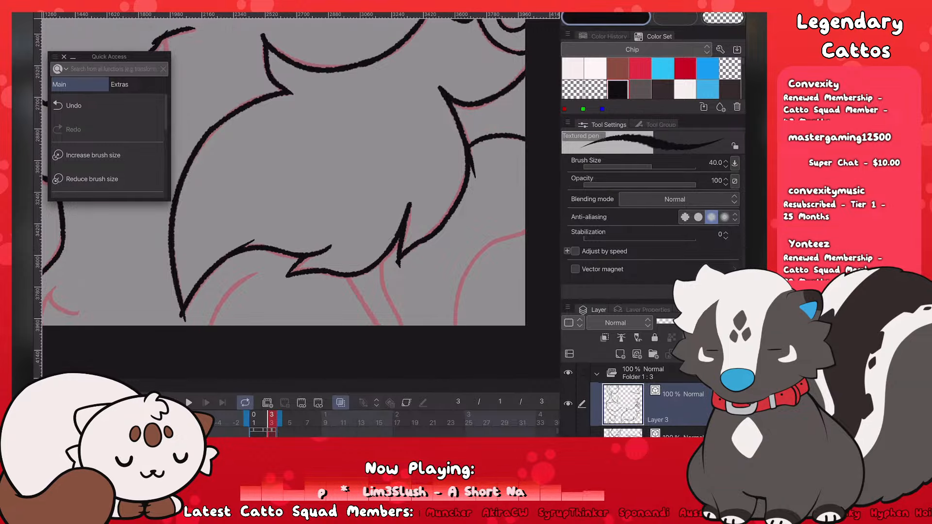
Step: Redraw the curve from the large fur shape to the canvas's right edge and trace the remaining lines below the shape to the canvas's bottom
key("ctrl+z")
left_click_drag(469, 147, 525, 134)
mouse_move(452, 324)
left_mouse_down()
mouse_move(488, 246)
mouse_move(524, 232)
left_mouse_up()
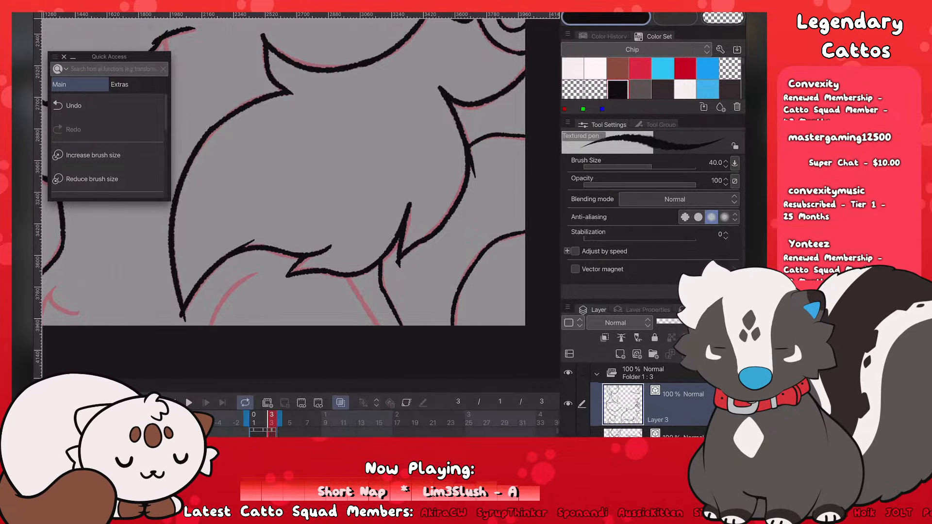
left_click_drag(348, 278, 379, 324)
Step: Trace the short curved line under the large fur shape, just beside its lowest point, down to the canvas's bottom edge
scroll(311, 194, "down", 5)
scroll(301, 218, "up", 1)
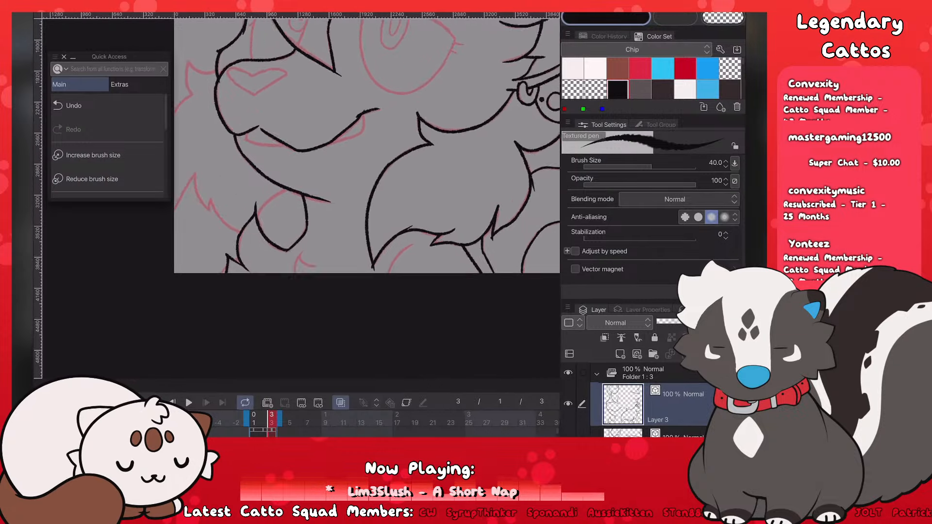
scroll(325, 233, "up", 3)
left_click_drag(414, 268, 456, 225)
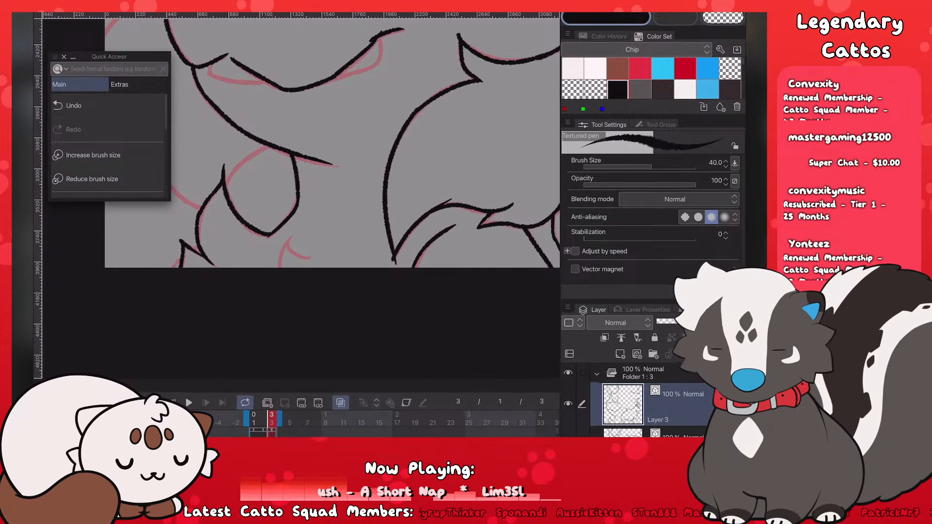
key("ctrl+z")
left_click_drag(414, 268, 457, 223)
key("ctrl+z")
mouse_move(416, 267)
left_mouse_down()
mouse_move(461, 221)
mouse_move(452, 227)
left_mouse_up()
key("ctrl+z")
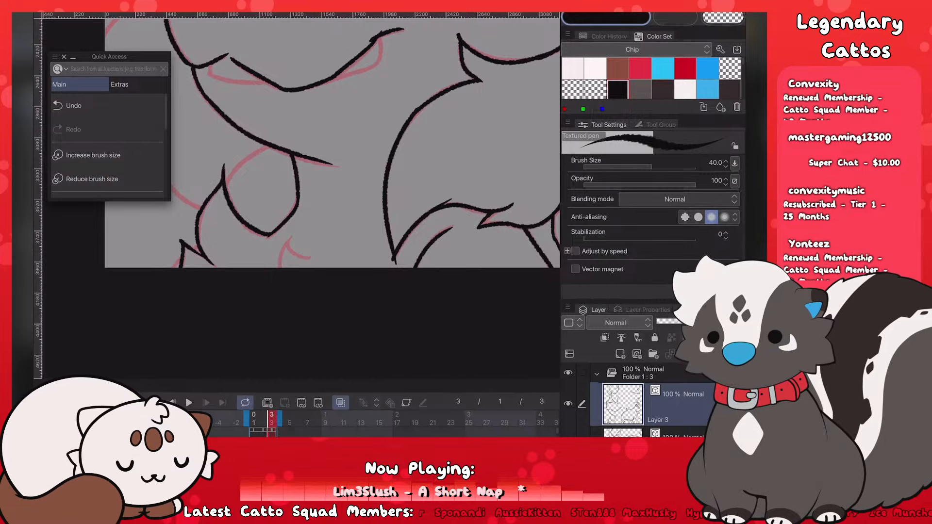
Step: Trace the small hooked fur tuft beside the rounded chest shape at the canvas's bottom edge
scroll(205, 261, "up", 3)
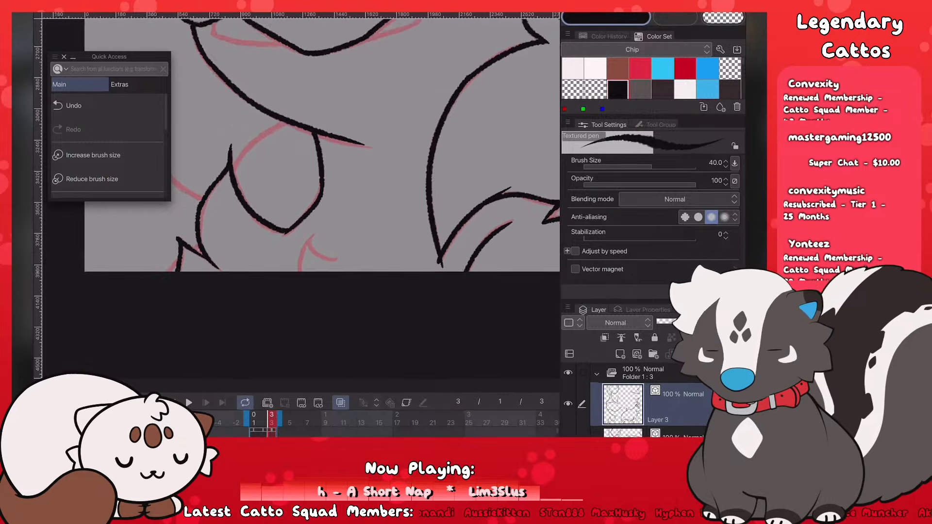
mouse_move(321, 226)
left_mouse_down()
mouse_move(352, 253)
mouse_move(303, 269)
left_mouse_up()
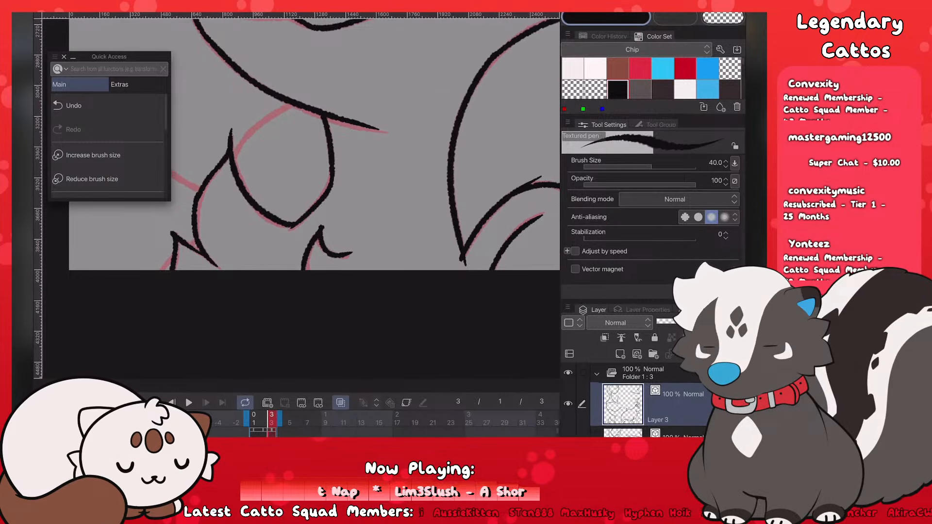
scroll(505, 247, "down", 8)
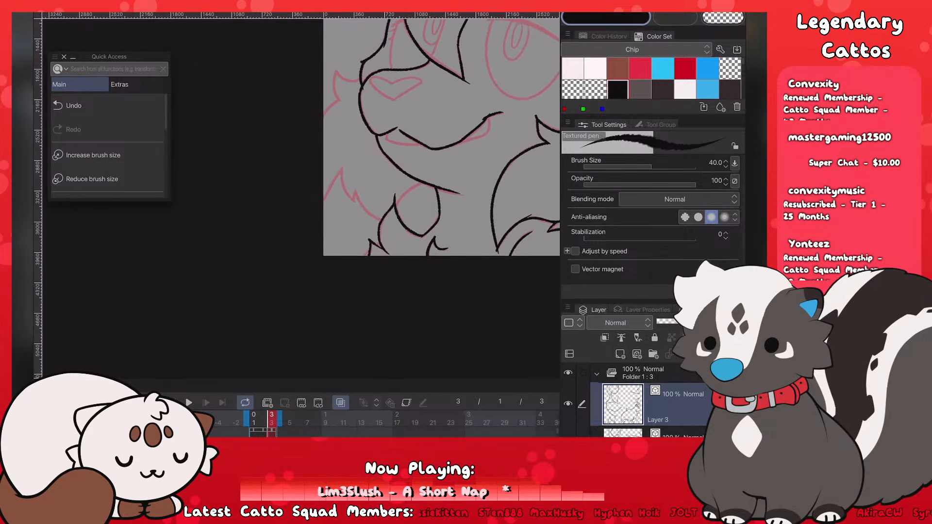
key("ctrl+z")
scroll(544, 224, "up", 3)
key("ctrl+z")
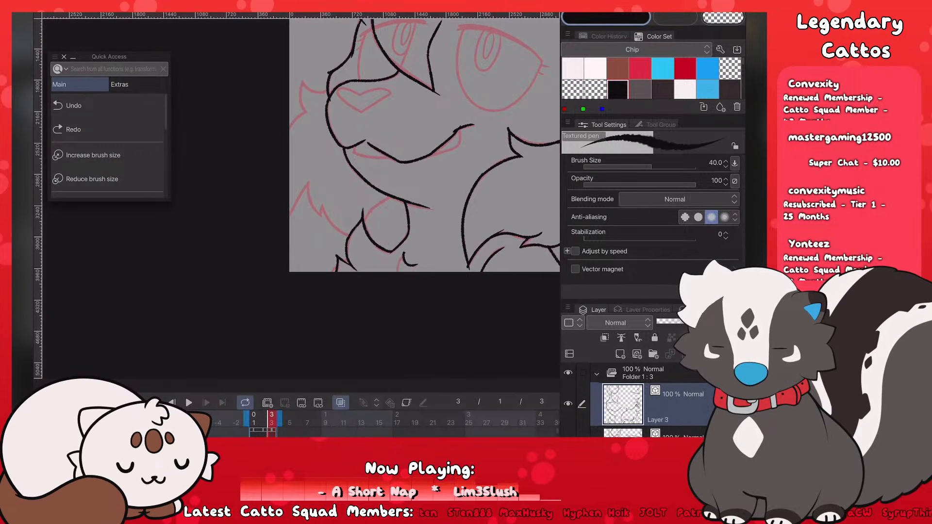
scroll(427, 270, "up", 5)
left_click_drag(378, 228, 367, 264)
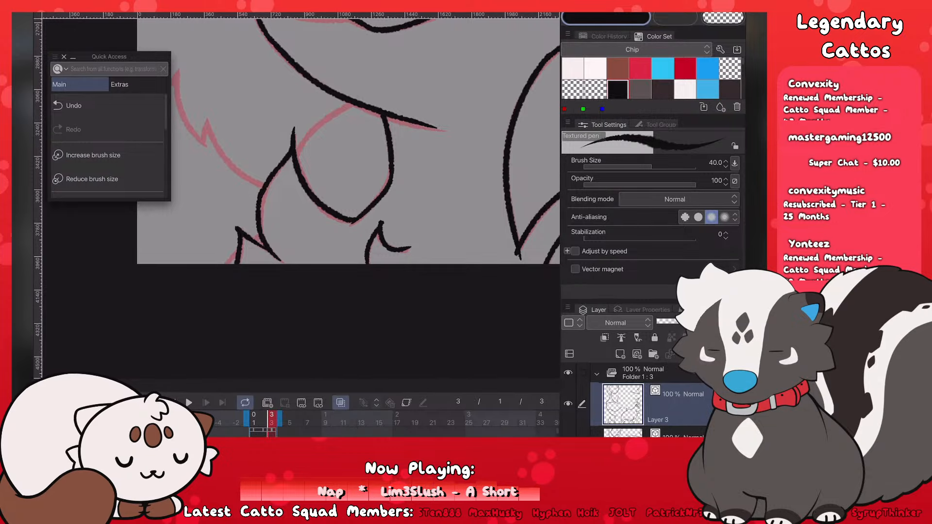
Step: Trace the arc closing the top of the rounded shape under the chin, from its left spike to the jawline
scroll(312, 301, "down", 5)
scroll(311, 194, "down", 4)
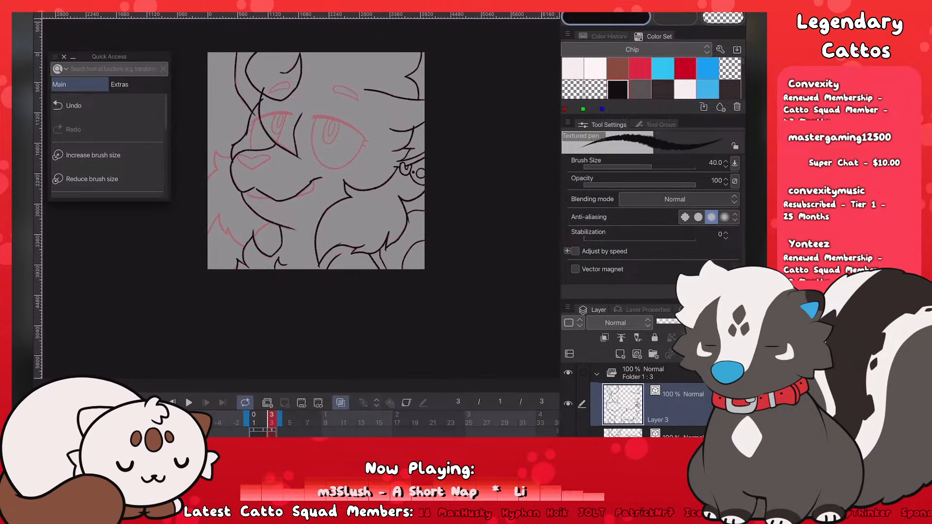
scroll(311, 194, "up", 5)
left_click_drag(346, 243, 343, 252)
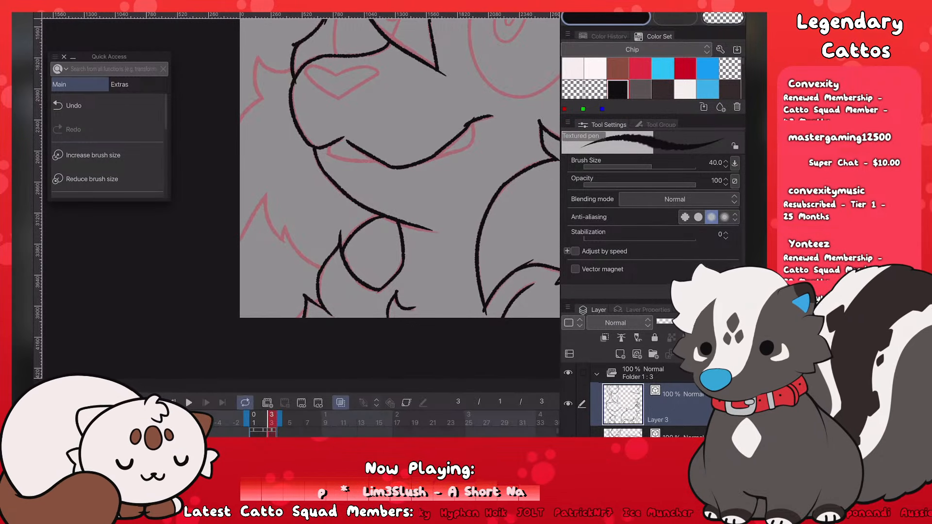
Step: Trace the jagged neck fur beside the rounded chin shape, with its two spikes, out to the canvas's left edge
scroll(369, 194, "down", 2)
scroll(369, 194, "up", 3)
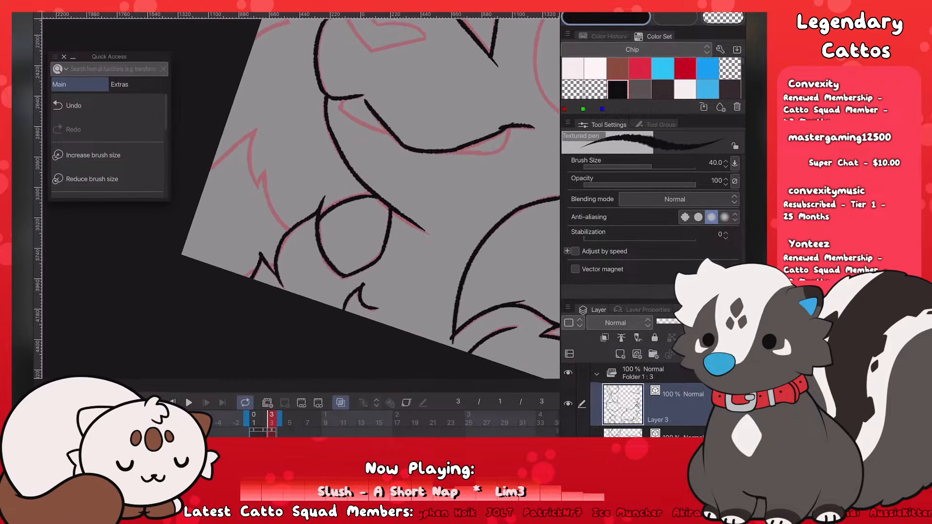
scroll(199, 223, "up", 2)
left_click_drag(272, 152, 314, 232)
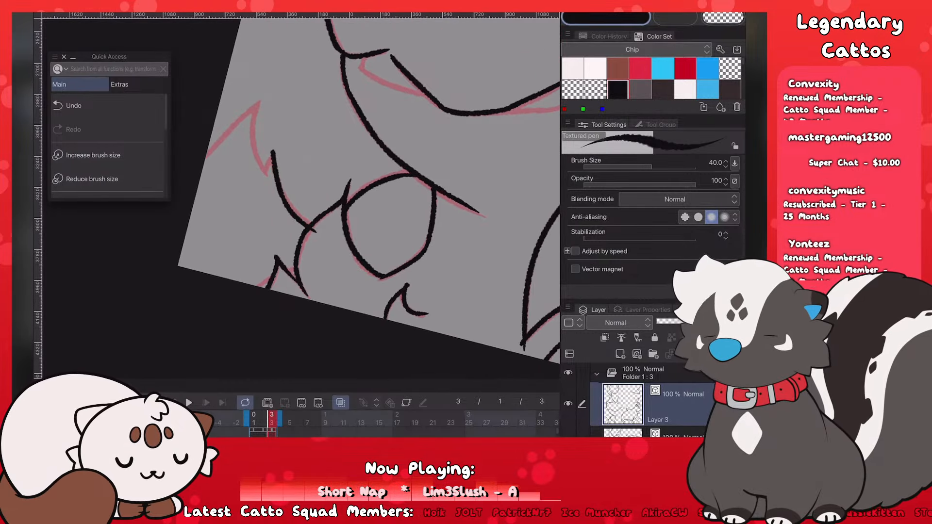
left_click_drag(259, 99, 266, 179)
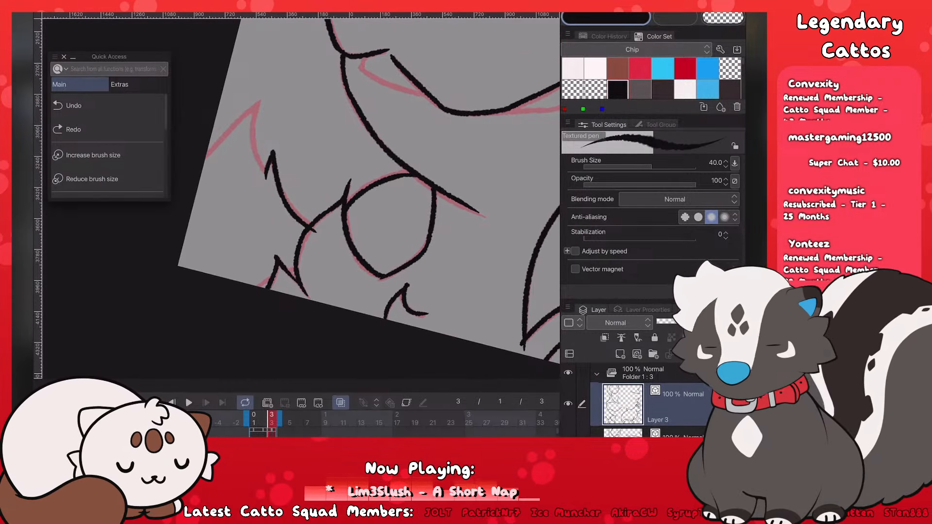
left_click_drag(250, 108, 206, 161)
Step: Enlarge the Quick Access palette and trace the pointed cheek tuft beside the muzzle out to the canvas's left edge
scroll(196, 263, "down", 8)
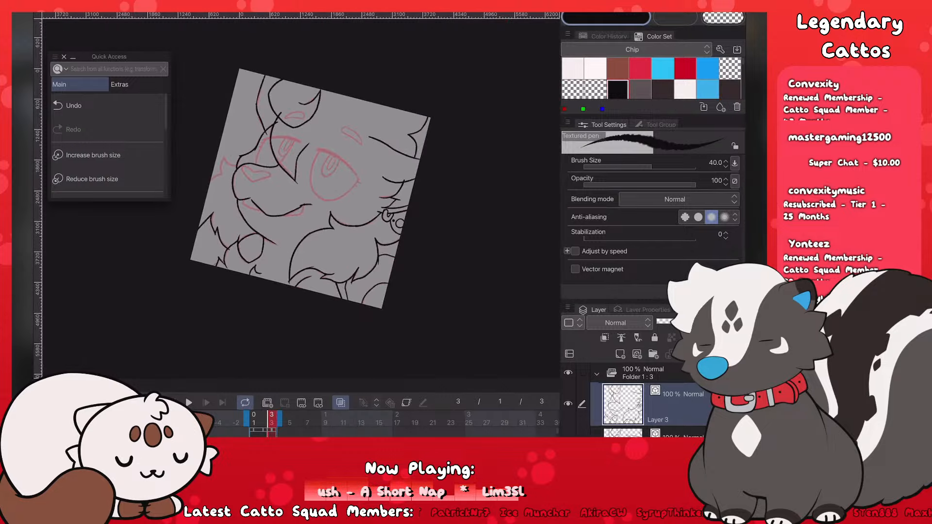
mouse_move(170, 200)
left_mouse_down()
mouse_move(275, 316)
mouse_move(145, 304)
left_mouse_up()
scroll(278, 195, "up", 9)
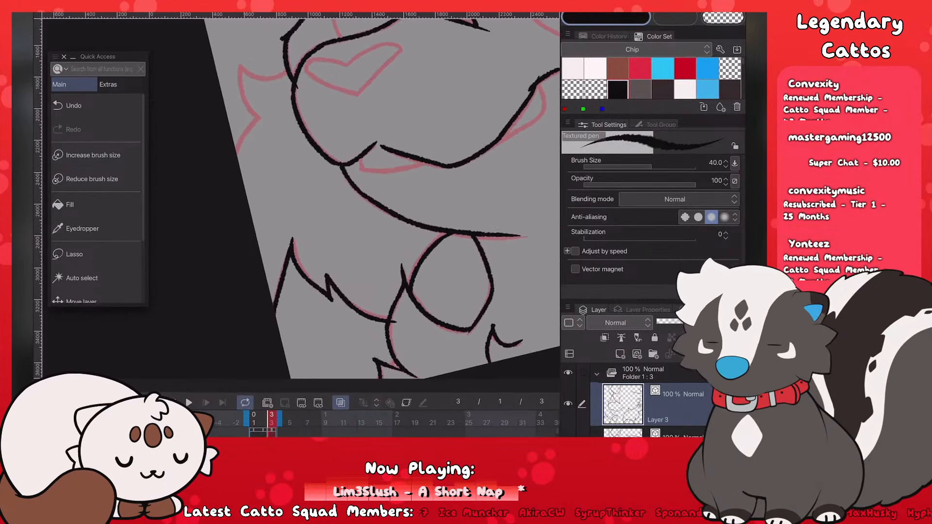
left_click_drag(274, 122, 248, 164)
scroll(379, 199, "down", 2)
mouse_move(292, 116)
left_mouse_down()
mouse_move(321, 179)
mouse_move(304, 138)
mouse_move(334, 140)
left_mouse_up()
scroll(379, 199, "down", 6)
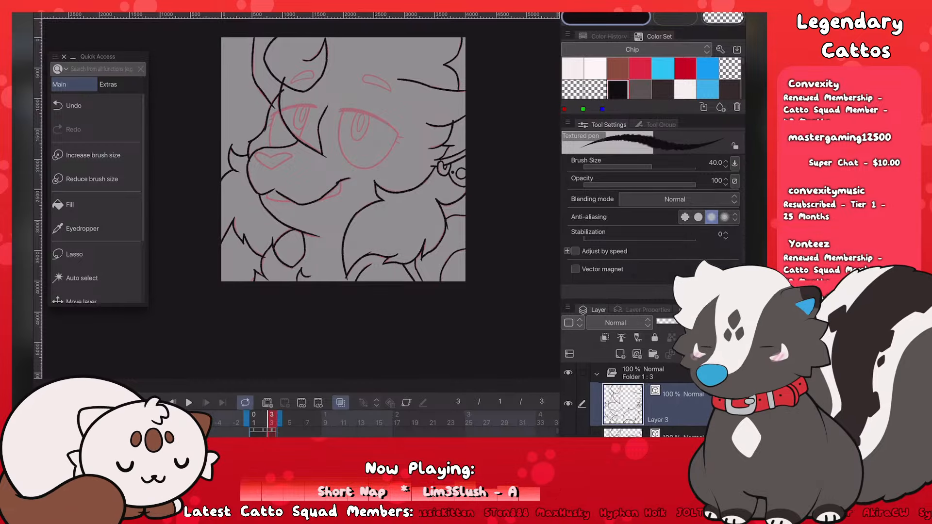
Step: Set the brush size to 35 and trace the right eye's upper lid, filling in its thick inner end
key("[")
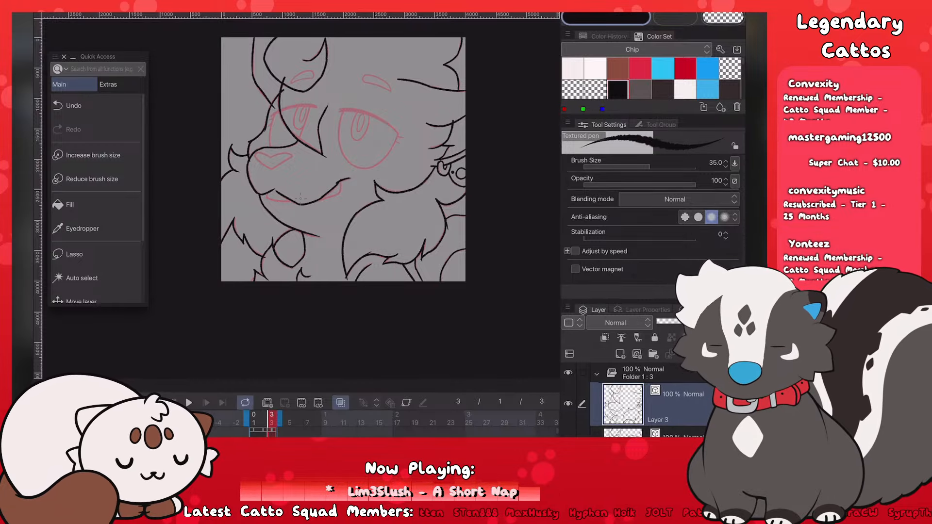
scroll(355, 194, "up", 5)
scroll(300, 199, "up", 3)
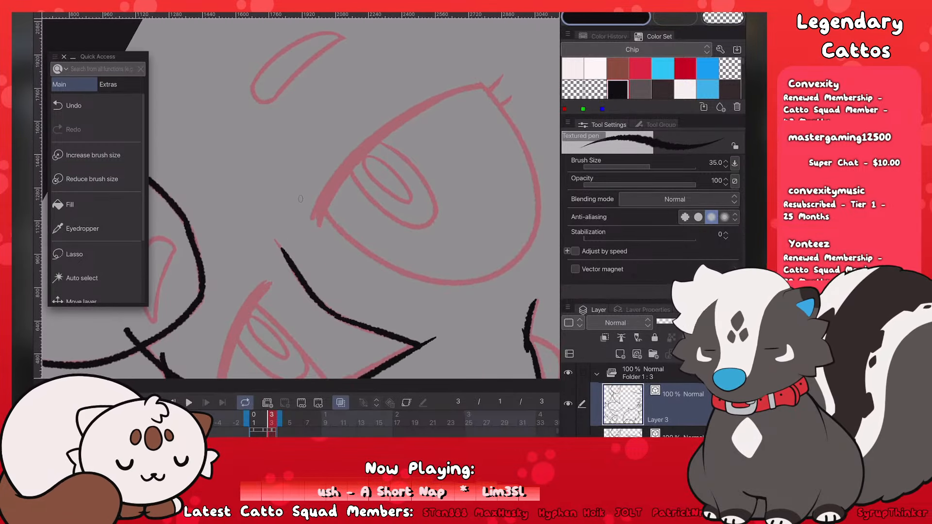
mouse_move(311, 220)
left_mouse_down()
mouse_move(493, 83)
mouse_move(413, 113)
mouse_move(442, 94)
mouse_move(407, 118)
mouse_move(457, 94)
left_mouse_up()
key("ctrl+z")
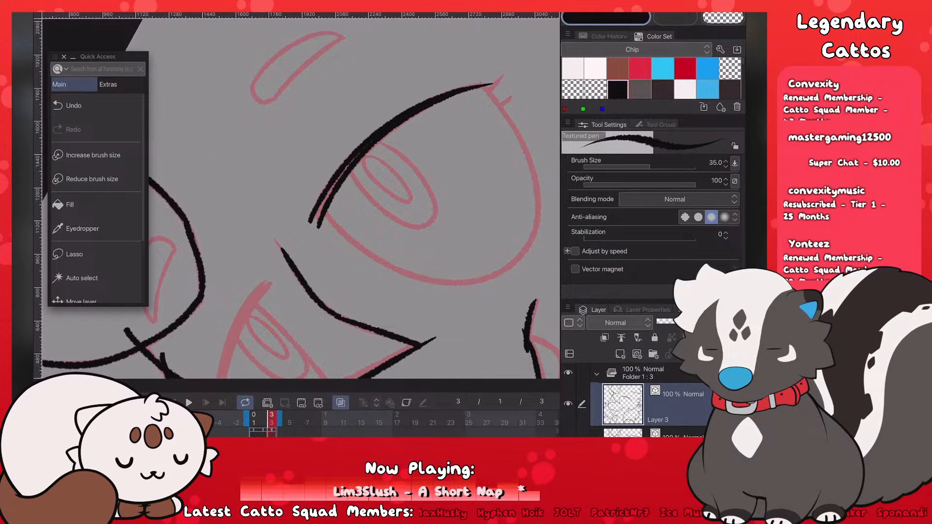
left_click_drag(316, 218, 357, 146)
key("ctrl+z")
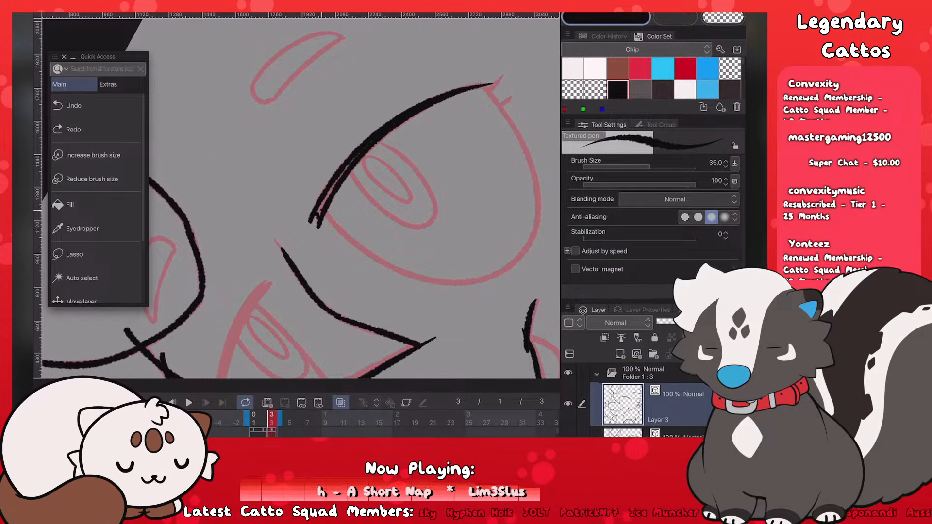
left_click_drag(319, 212, 355, 157)
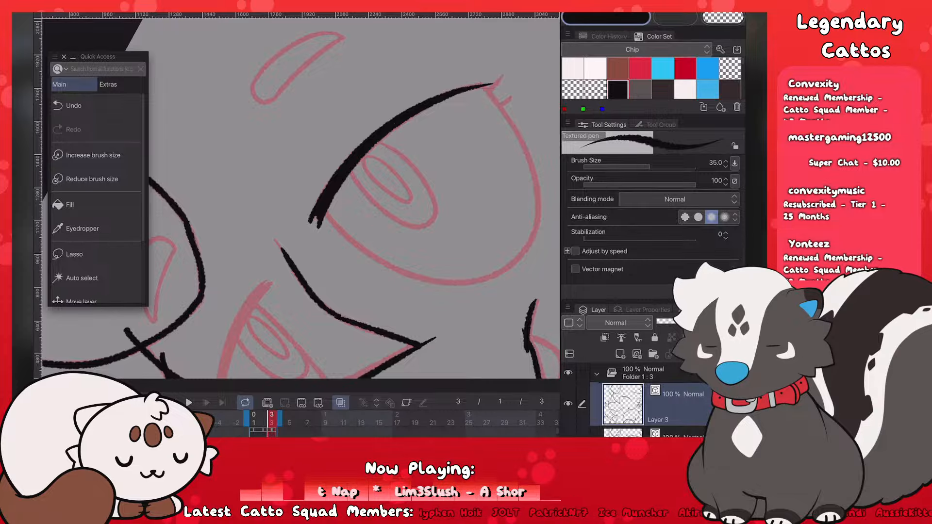
Step: Trace the right eye's curved outline from the lid's inner end around the bottom and up the outer side
scroll(300, 195, "down", 6)
scroll(312, 178, "up", 4)
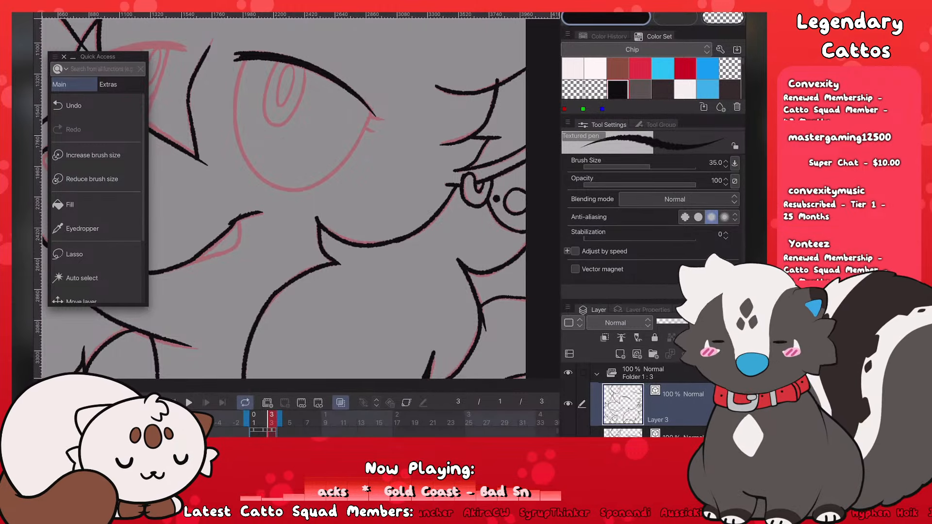
scroll(301, 199, "up", 2)
mouse_move(264, 34)
left_mouse_down()
mouse_move(253, 126)
mouse_move(271, 170)
mouse_move(304, 195)
mouse_move(339, 193)
mouse_move(395, 155)
left_mouse_up()
key("ctrl+z")
key("ctrl+z")
mouse_move(327, 196)
left_mouse_down()
mouse_move(390, 158)
mouse_move(421, 94)
mouse_move(402, 147)
left_mouse_up()
key("ctrl+z")
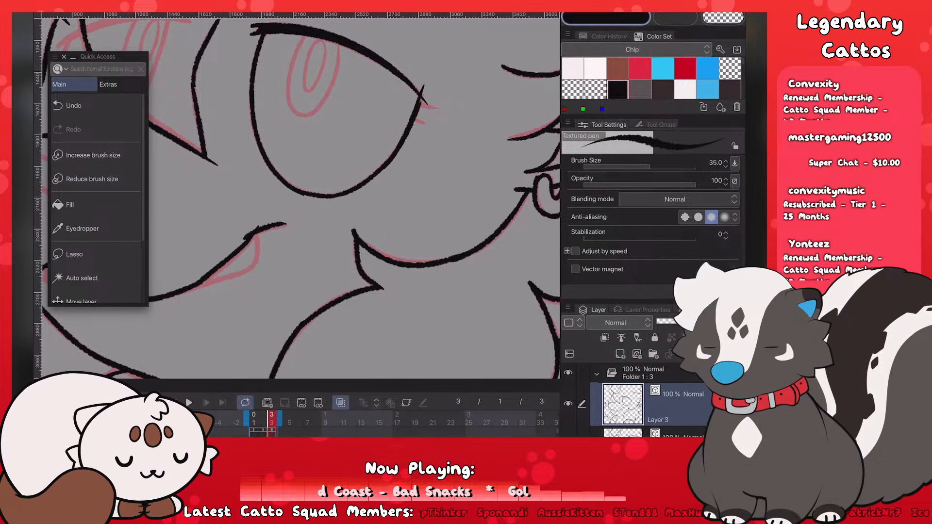
Step: Redraw the right eye's outer side so it meets the lid's corner, and trace the two short lashes there
key("ctrl+z")
key("ctrl+z")
left_click_drag(420, 96, 391, 157)
left_click_drag(205, 317, 216, 322)
left_click_drag(383, 170, 401, 147)
key("ctrl+z")
key("ctrl+z")
mouse_move(421, 102)
left_mouse_down()
mouse_move(438, 106)
mouse_move(430, 124)
left_mouse_up()
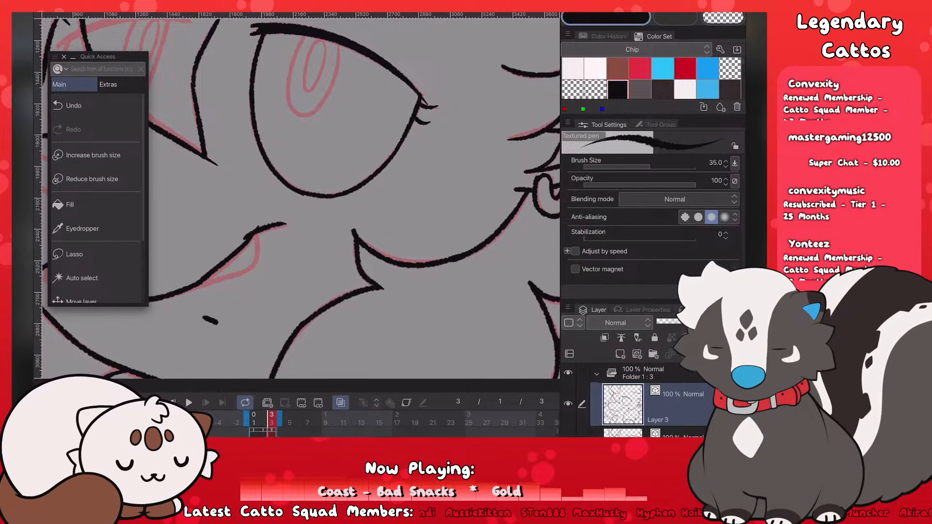
Step: Erase the stray dash below the mouth with the vector eraser and return to the textured pen
scroll(301, 195, "down", 5)
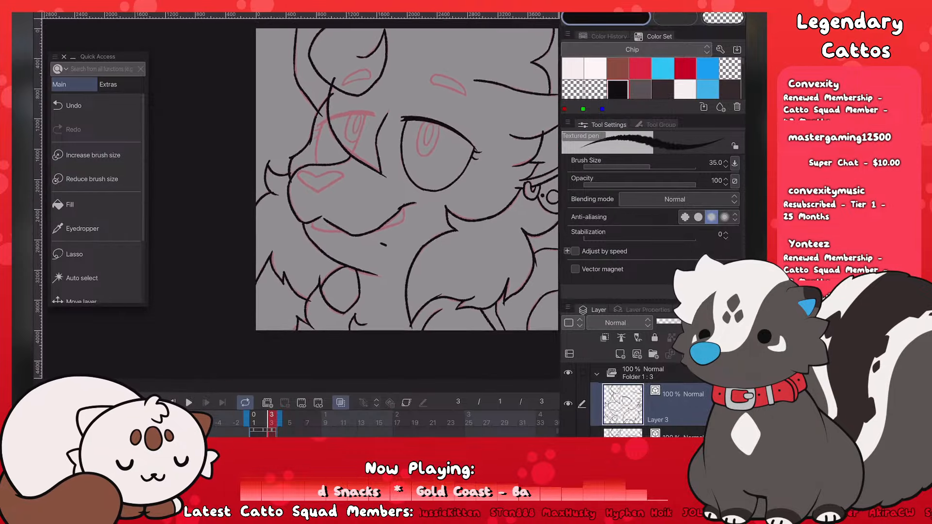
scroll(388, 179, "up", 2)
key("e")
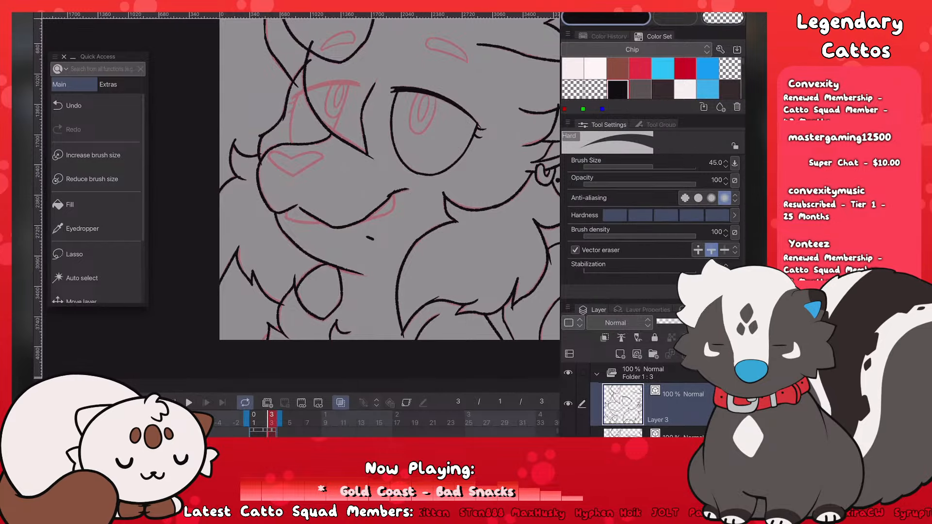
key("p")
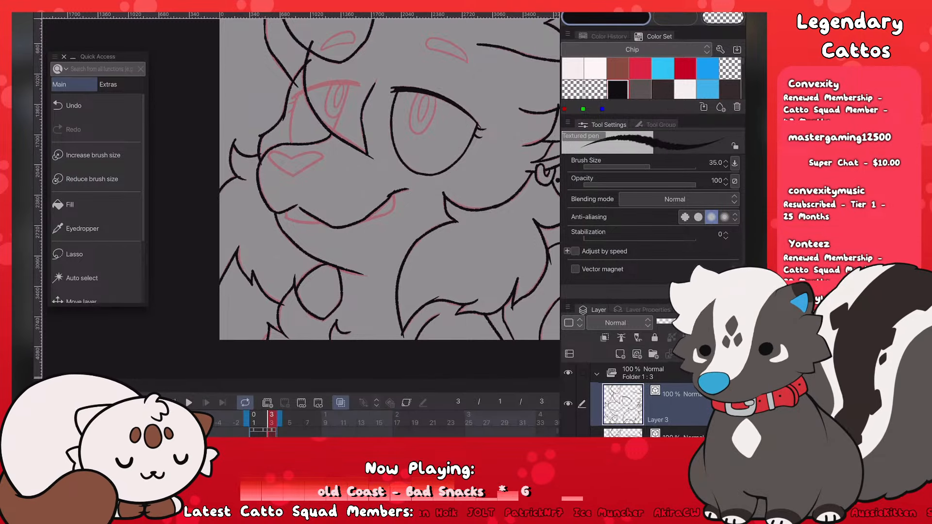
Step: Trace the left eye's upper lid from its outer corner to its inner end, thickening the inner part
scroll(301, 198, "up", 5)
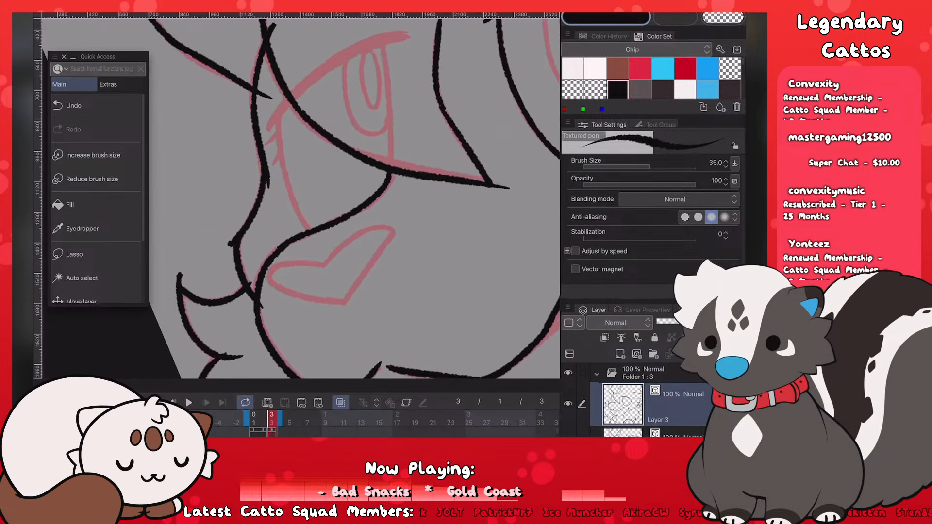
scroll(301, 198, "down", 1)
left_click_drag(268, 162, 399, 69)
key("ctrl+z")
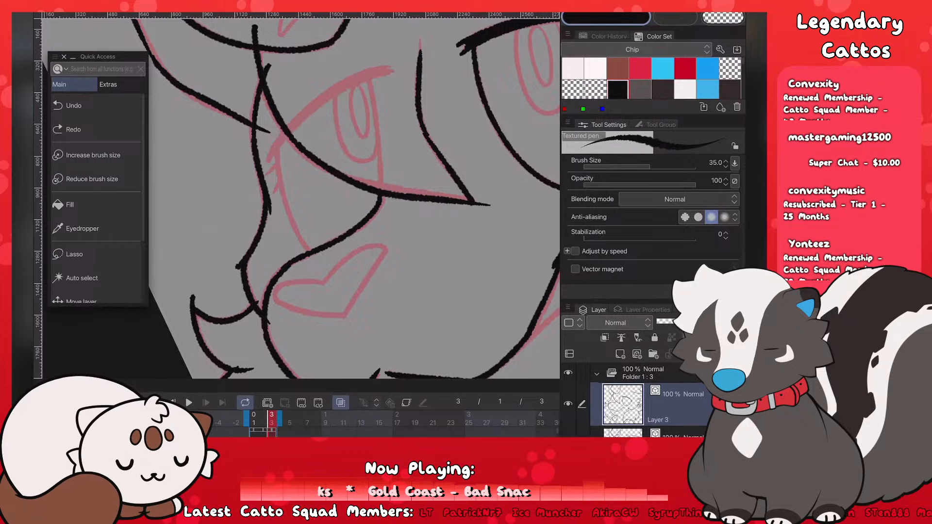
left_click_drag(268, 162, 381, 71)
left_click_drag(288, 127, 398, 72)
key("ctrl+z")
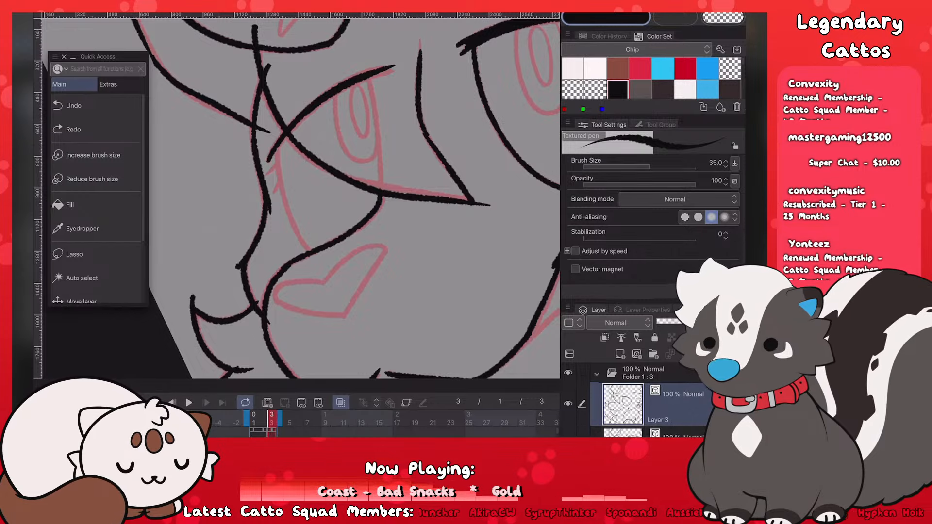
left_click_drag(319, 96, 386, 66)
key("ctrl+z")
key("ctrl+z")
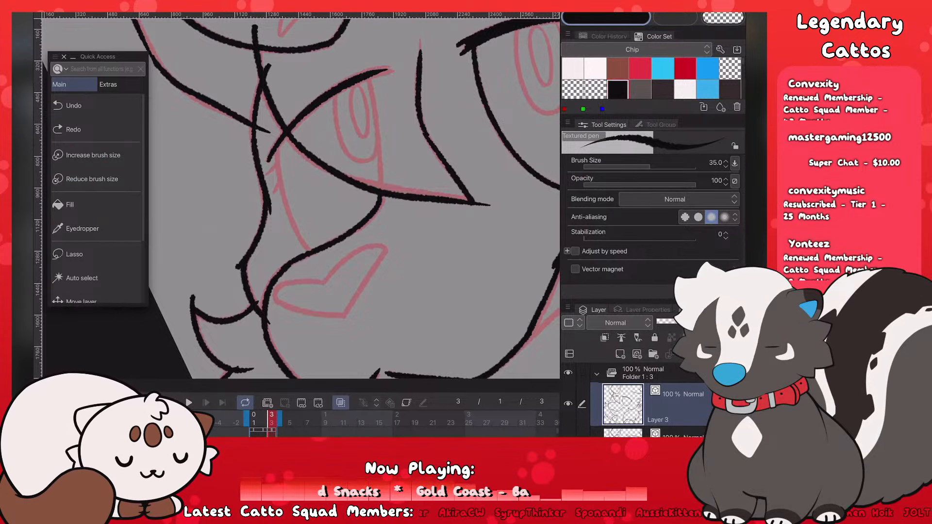
left_click_drag(332, 87, 390, 73)
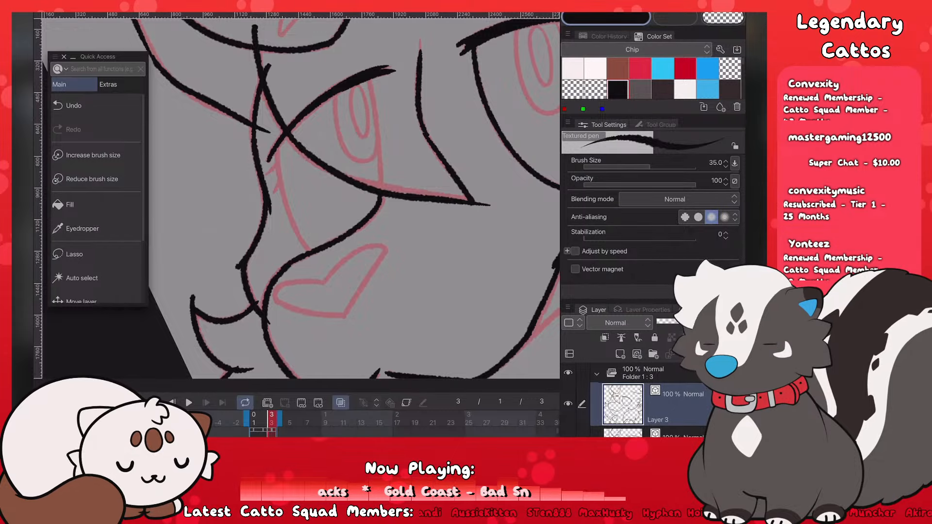
Step: Trace the left eye's outer side from the lid down to the top of the muzzle
scroll(301, 199, "down", 2)
left_click_drag(268, 145, 274, 227)
key("ctrl+z")
key("ctrl+z")
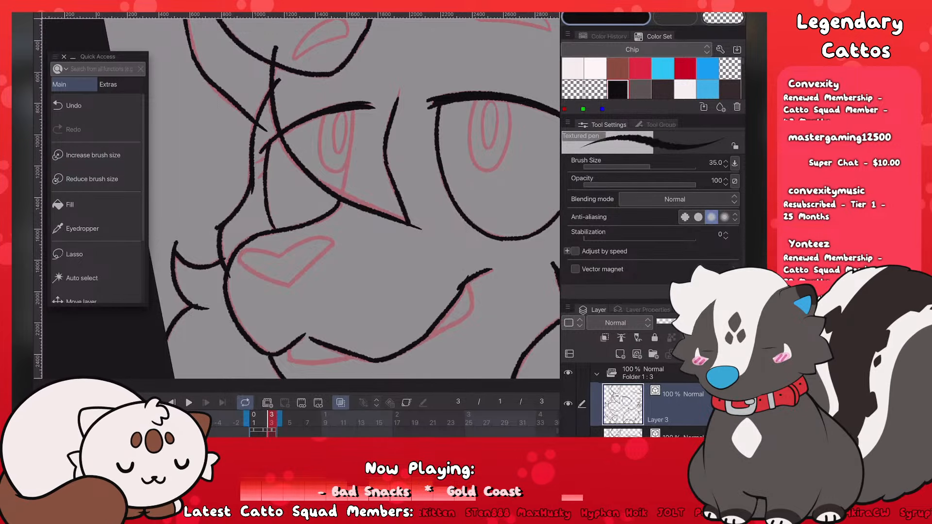
Step: Ink the iris outline of the left eye in black over the red sketch with the textured pen
left_click_drag(354, 110, 341, 198)
key("ctrl+z")
key("ctrl+z")
left_click_drag(349, 162, 341, 198)
left_click_drag(324, 115, 344, 167)
key("ctrl+z")
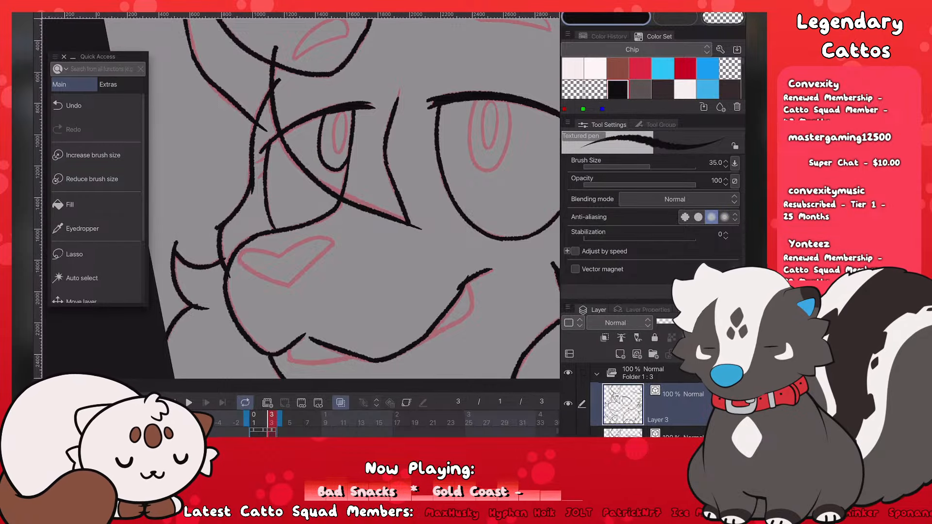
Step: Ink the narrow oval pupil inside the left eye's iris, following the red sketch
scroll(301, 199, "up", 2)
key("ctrl+z")
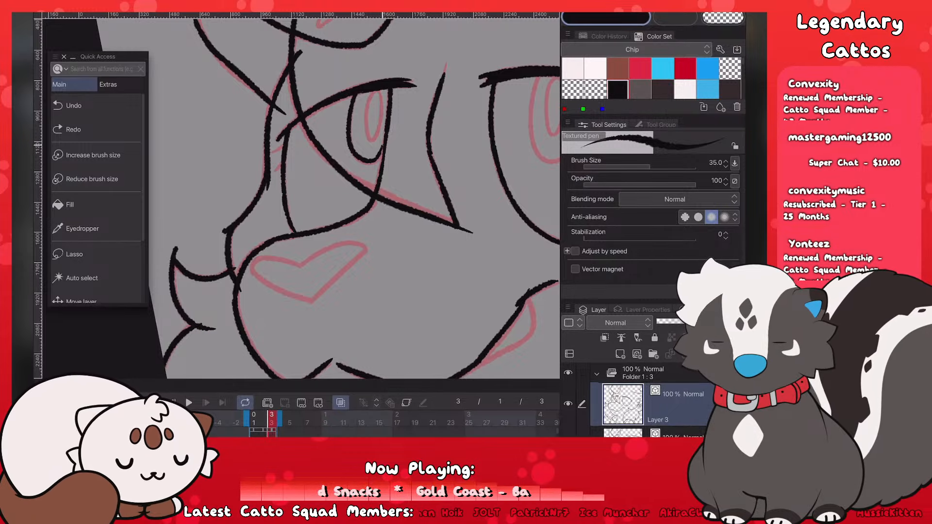
key("ctrl+z")
left_click_drag(371, 161, 383, 153)
key("ctrl+z")
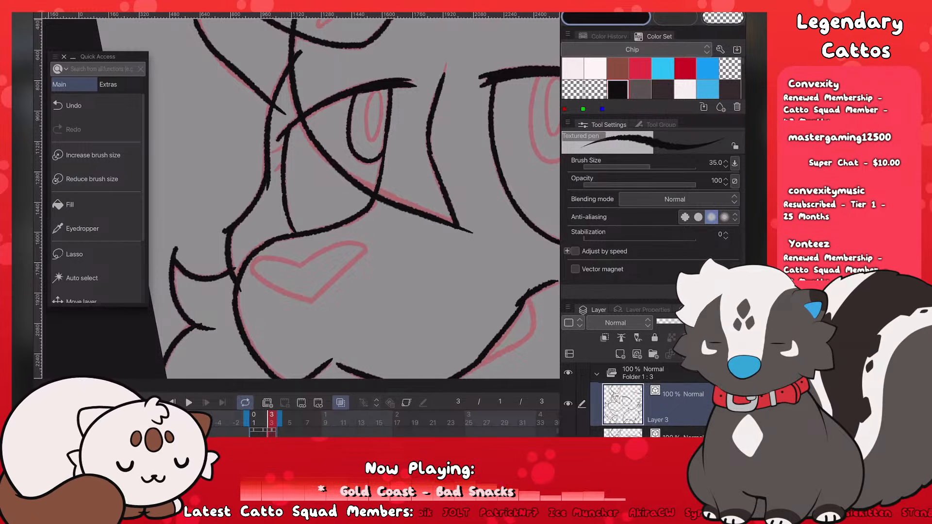
left_click_drag(375, 93, 377, 92)
scroll(301, 199, "down", 6)
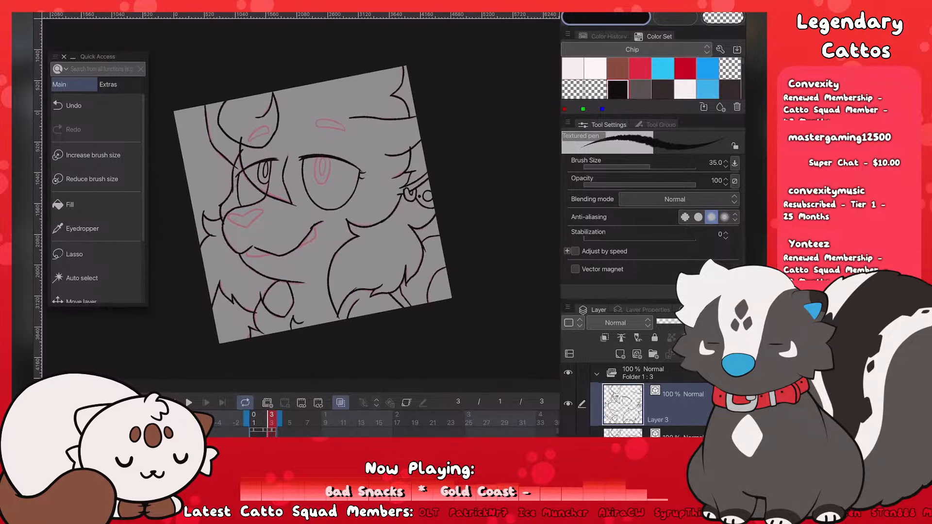
Step: Ink the short lashes on the left eye's outer edge and erase the stray dot beside the face
scroll(301, 199, "up", 5)
scroll(367, 195, "up", 2)
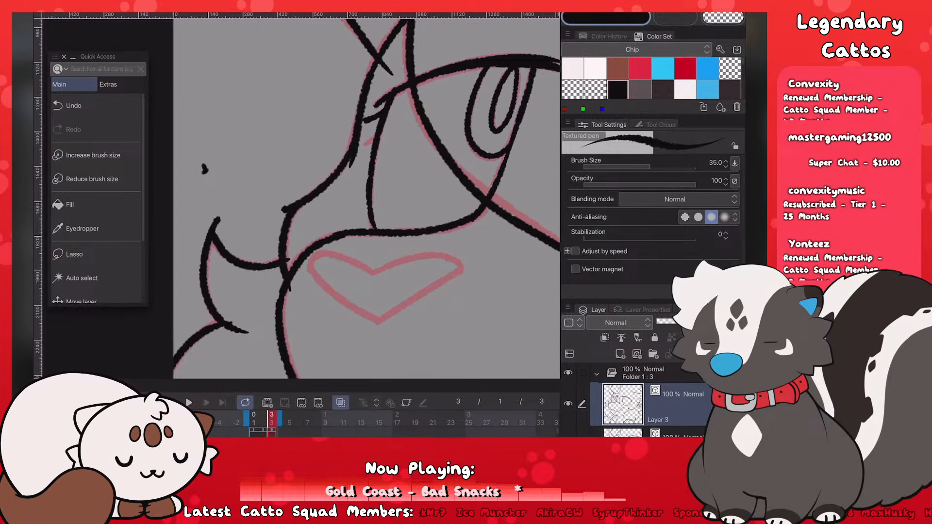
key("ctrl+z")
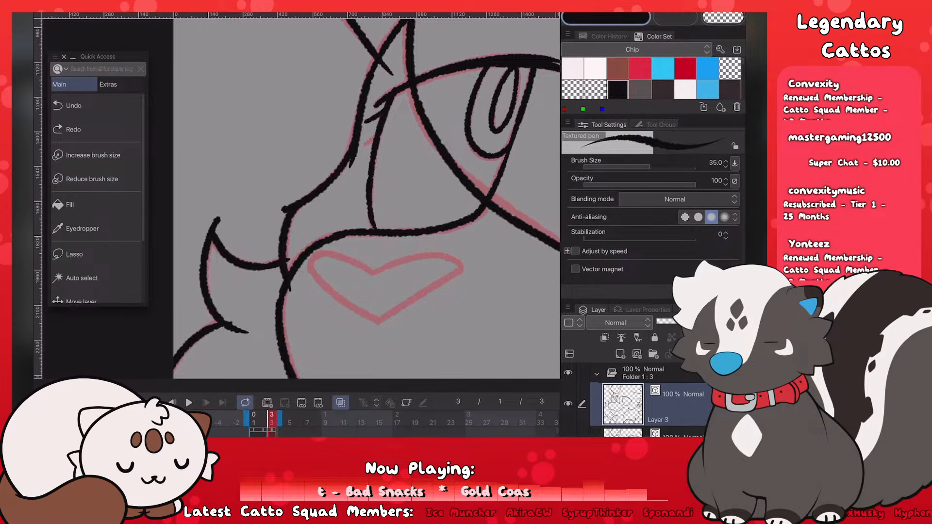
key("ctrl+y")
key("ctrl+z")
key("ctrl+y")
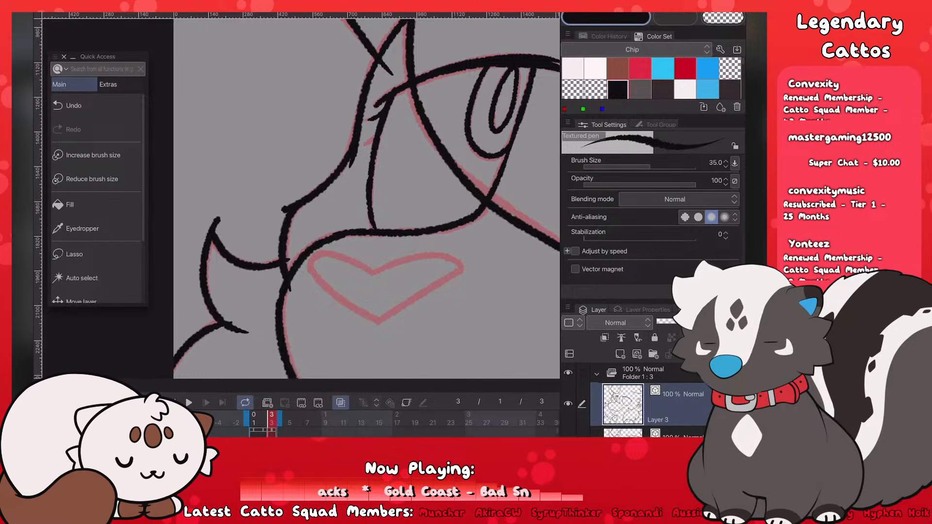
scroll(196, 175, "down", 3)
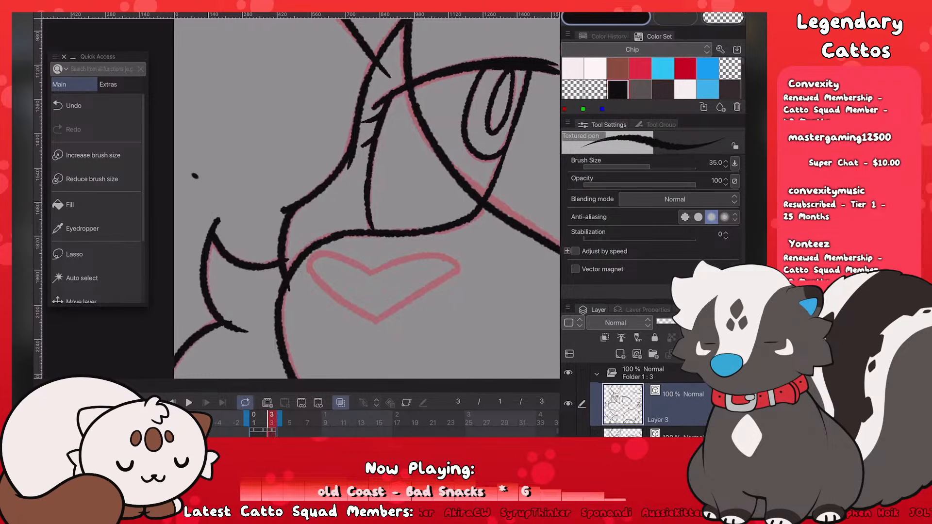
key("e")
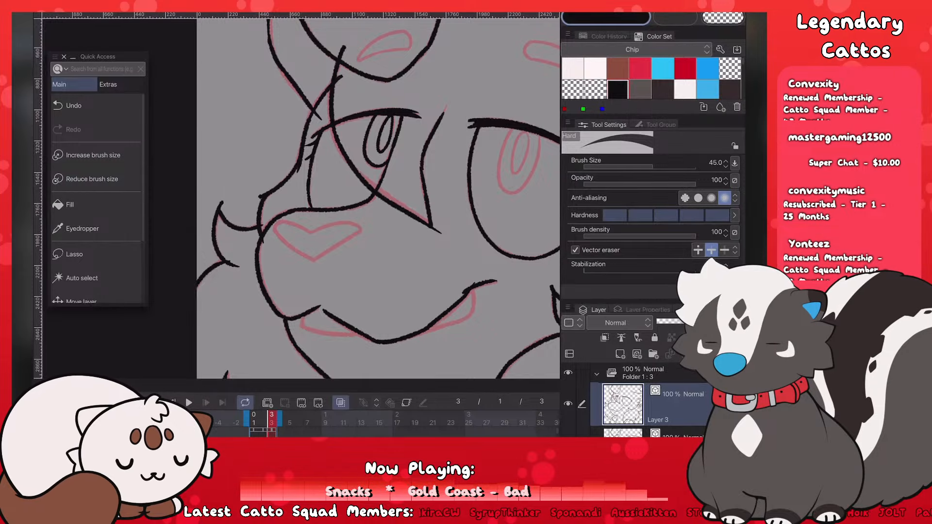
key("p")
Step: Ink both sides of the right eye's iris outline from the upper lid over the red sketch
scroll(209, 177, "down", 4)
scroll(206, 213, "up", 2)
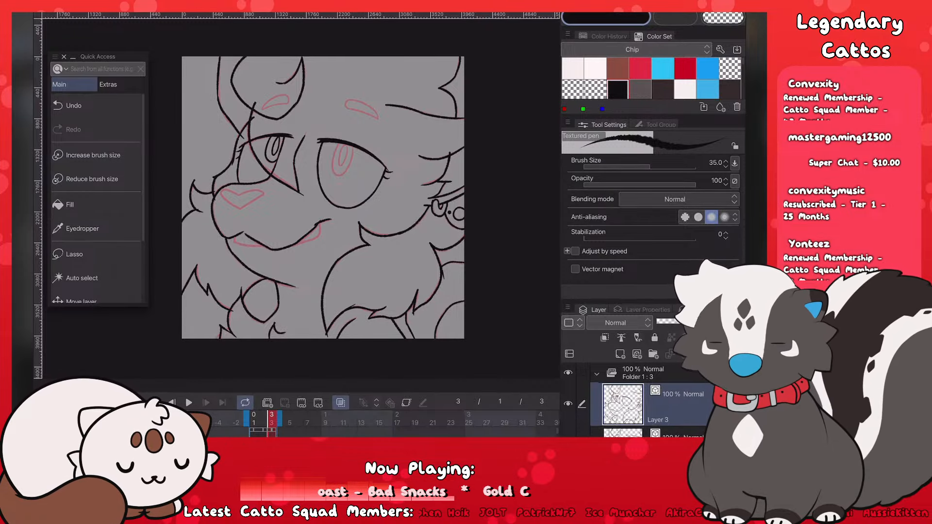
scroll(362, 160, "up", 6)
mouse_move(283, 107)
left_mouse_down()
mouse_move(262, 139)
mouse_move(259, 188)
mouse_move(319, 184)
mouse_move(269, 127)
mouse_move(318, 171)
left_mouse_up()
key("ctrl+z")
key("ctrl+z")
key("ctrl+z")
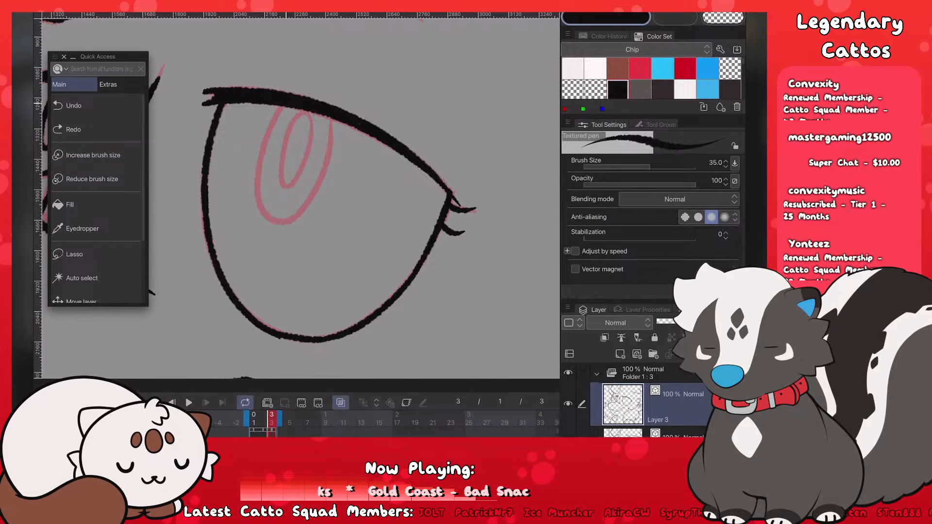
mouse_move(283, 107)
left_mouse_down()
mouse_move(332, 154)
mouse_move(300, 216)
mouse_move(321, 170)
left_mouse_up()
key("ctrl+z")
left_click_drag(332, 119, 320, 182)
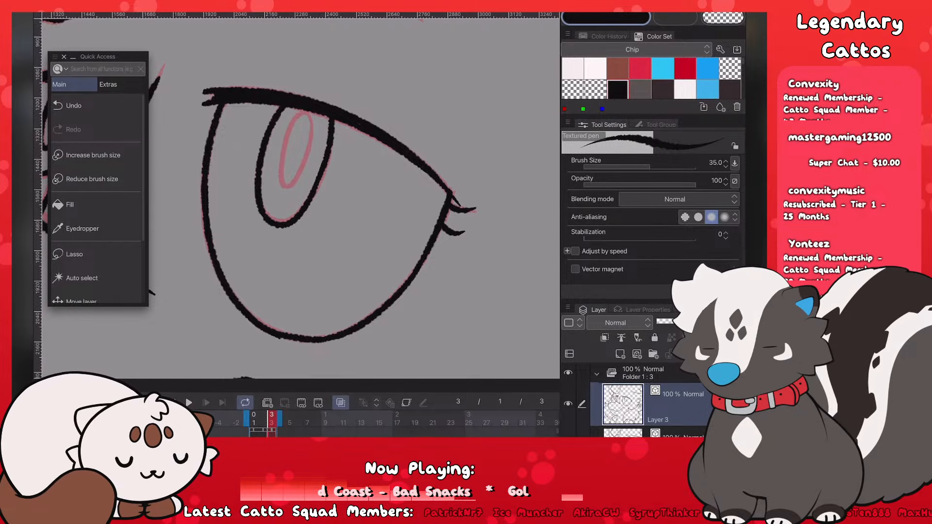
Step: Ink the narrow oval pupil inside the right eye's iris
mouse_move(304, 111)
left_mouse_down()
mouse_move(284, 187)
mouse_move(308, 116)
left_mouse_up()
key("ctrl+z")
key("ctrl+z")
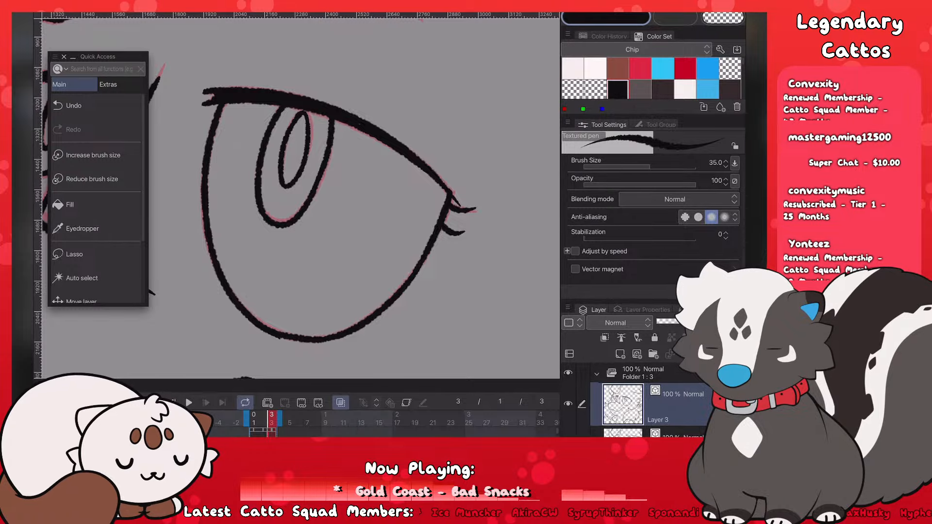
scroll(301, 194, "down", 10)
scroll(301, 195, "up", 3)
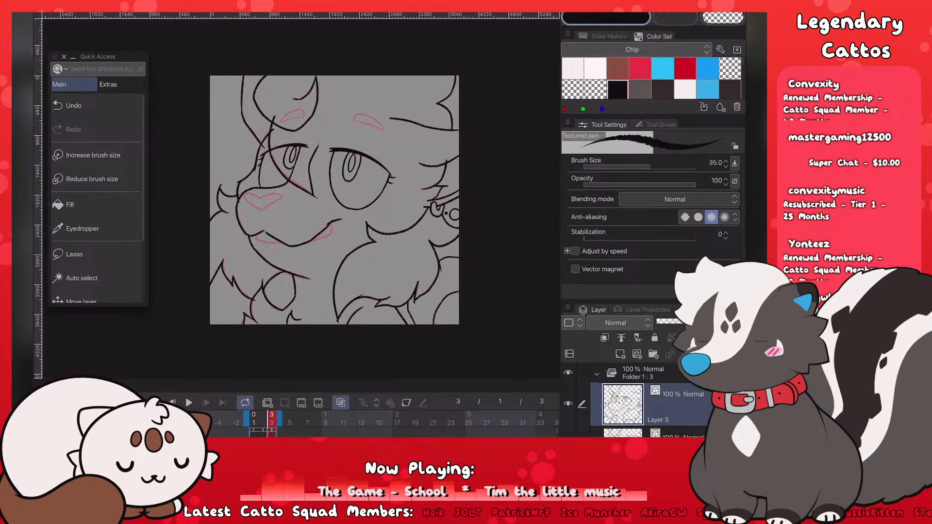
Step: Ink the two fangs along the mouth line, one near the muzzle's front and one at the mouth corner
scroll(291, 213, "up", 6)
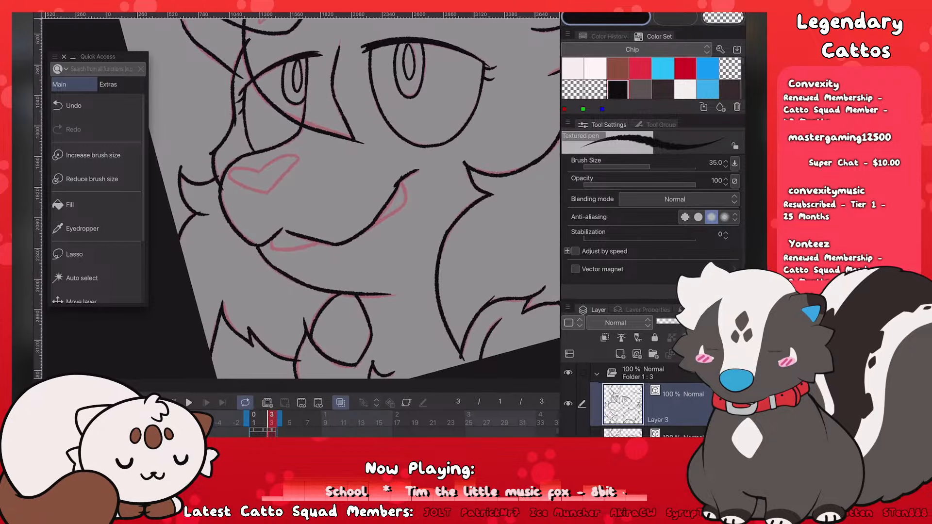
mouse_move(311, 183)
left_mouse_down()
mouse_move(320, 197)
mouse_move(411, 145)
left_mouse_up()
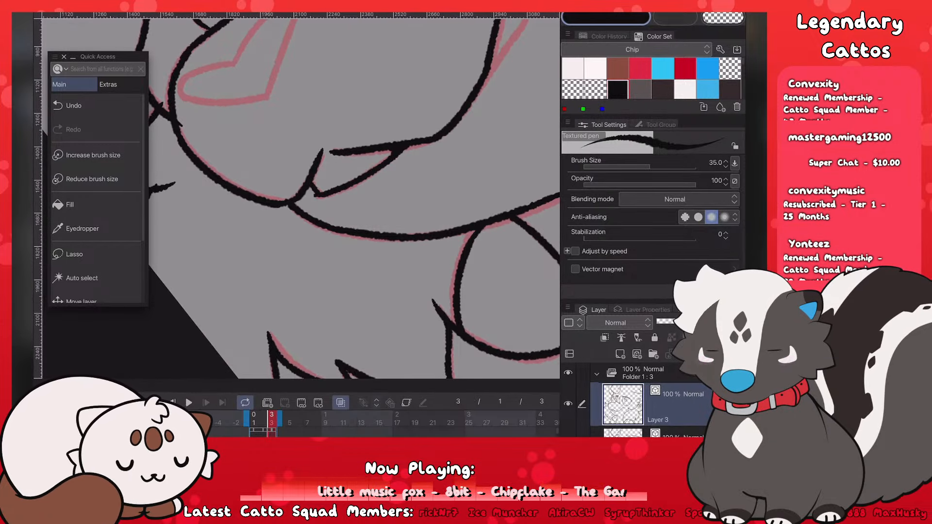
scroll(301, 199, "down", 5)
scroll(301, 199, "up", 4)
mouse_move(399, 185)
left_mouse_down()
mouse_move(438, 159)
mouse_move(434, 122)
left_mouse_up()
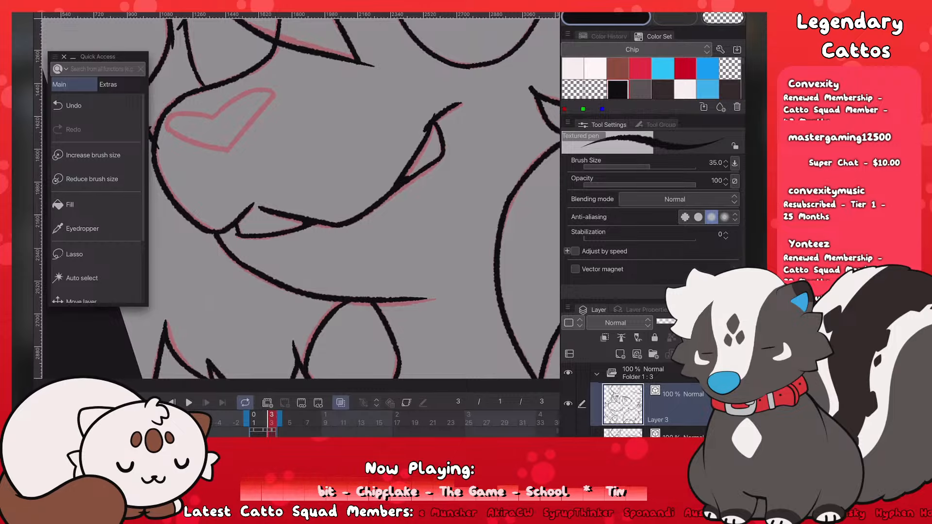
Step: Ink the lower edges and the upper-left lobe of the heart-shaped nose
mouse_move(306, 186)
left_mouse_down()
mouse_move(381, 224)
mouse_move(312, 194)
mouse_move(373, 230)
mouse_move(441, 188)
left_mouse_up()
key("ctrl+z")
key("ctrl+z")
key("ctrl+z")
left_click_drag(364, 228, 436, 186)
mouse_move(310, 192)
left_mouse_down()
mouse_move(335, 176)
mouse_move(357, 189)
left_mouse_up()
left_click(220, 317)
left_click(209, 180)
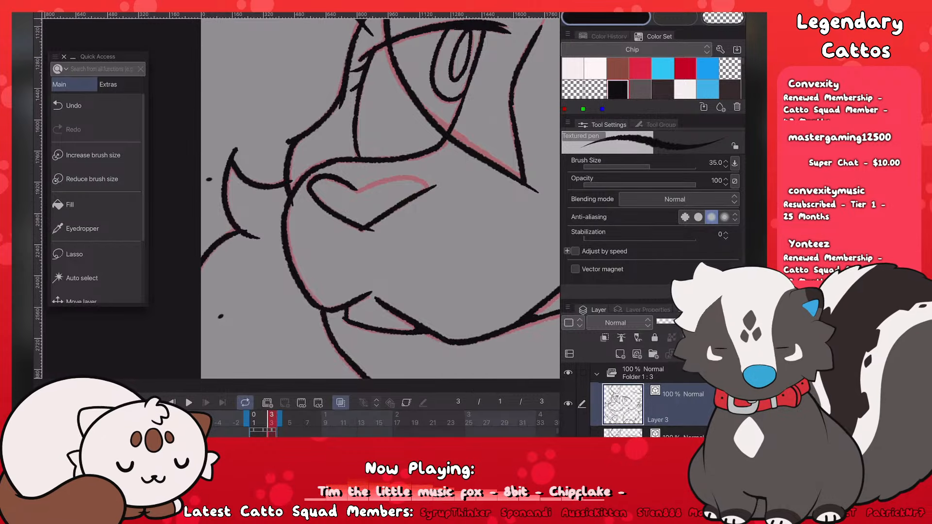
Step: Erase the two stray dots beside the cheek fur with the vector eraser
key("e")
left_click(208, 180)
left_click(221, 316)
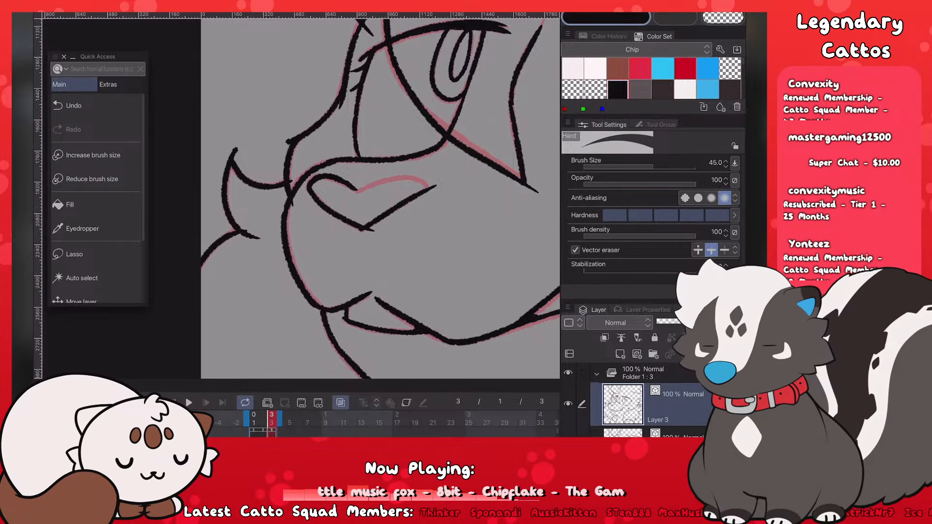
Step: Close the heart-shaped nose by inking its upper-right lobe with the textured pen
key("p")
mouse_move(353, 192)
left_mouse_down()
mouse_move(405, 177)
mouse_move(427, 188)
left_mouse_up()
key("ctrl+z")
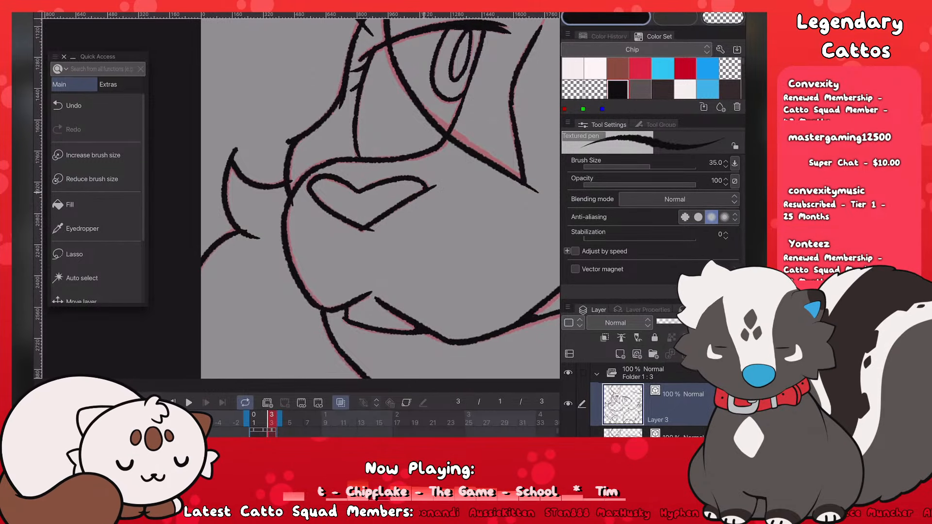
scroll(301, 199, "down", 5)
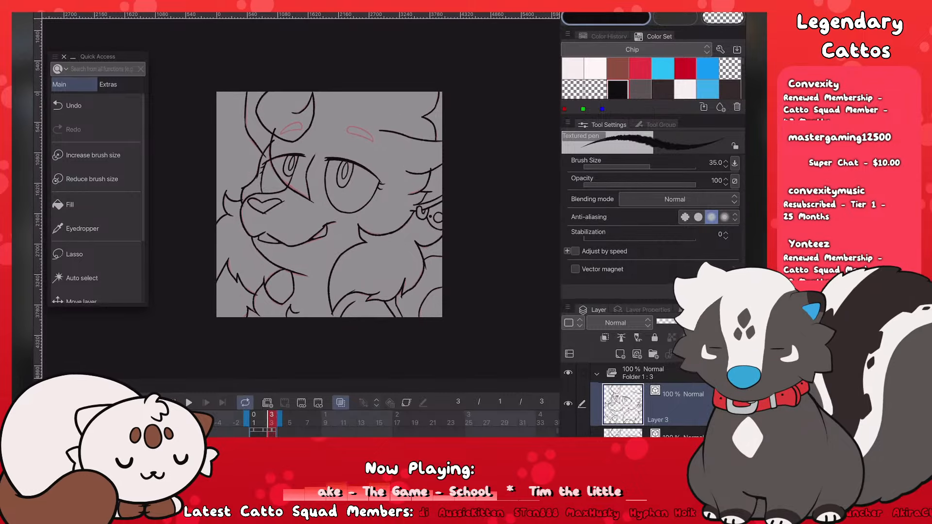
Step: Ink the closed outline of the eyebrow above the left eye
scroll(277, 100, "up", 5)
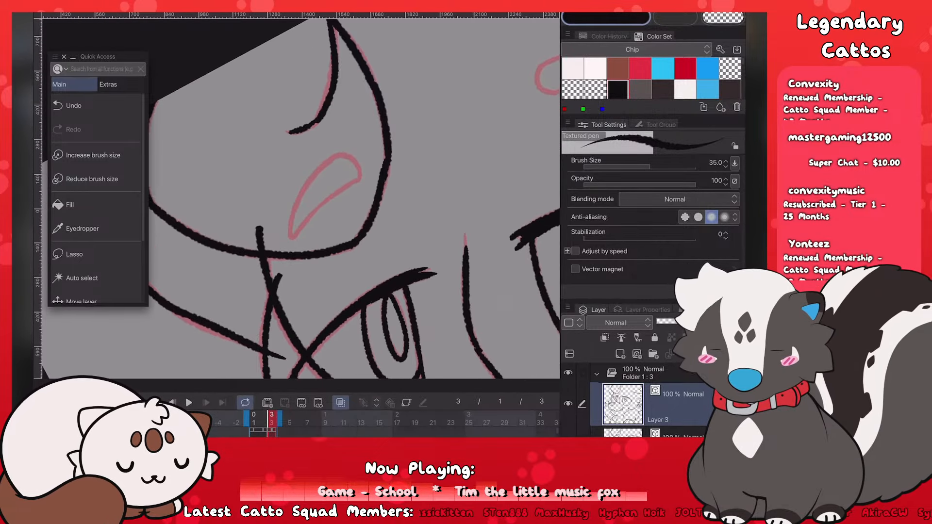
left_click_drag(291, 239, 363, 180)
key("ctrl+z")
mouse_move(291, 238)
left_mouse_down()
mouse_move(364, 179)
mouse_move(353, 162)
mouse_move(338, 156)
mouse_move(304, 184)
mouse_move(289, 238)
left_mouse_up()
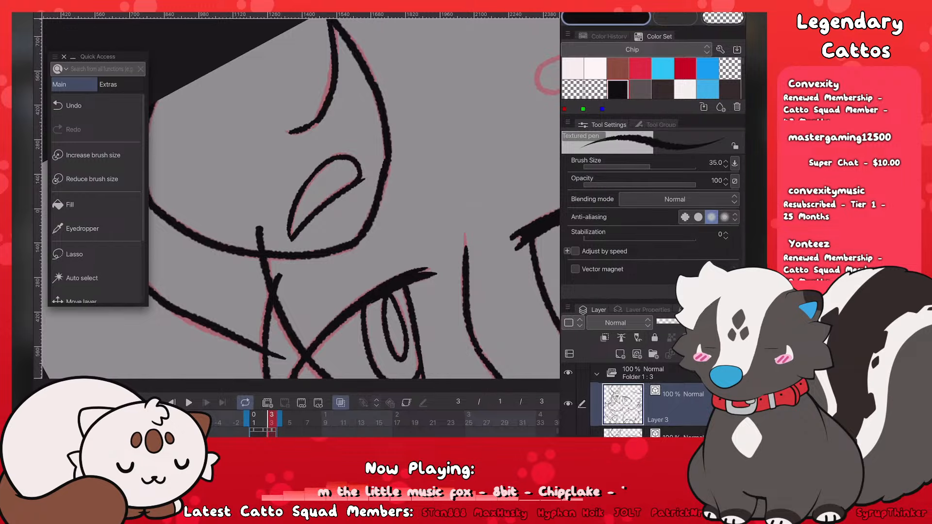
Step: Ink the closed outline of the eyebrow above the right eye and save the file
scroll(301, 199, "down", 5)
scroll(345, 155, "up", 5)
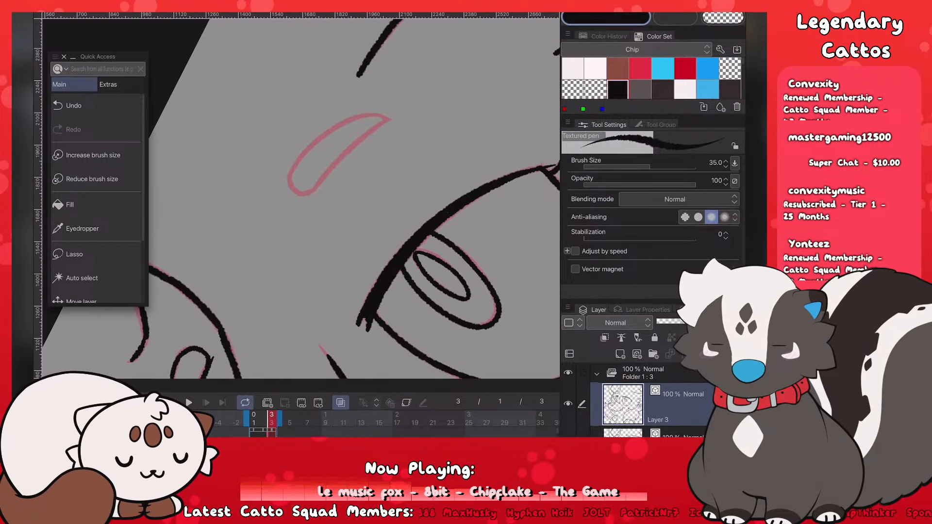
left_click_drag(312, 192, 382, 122)
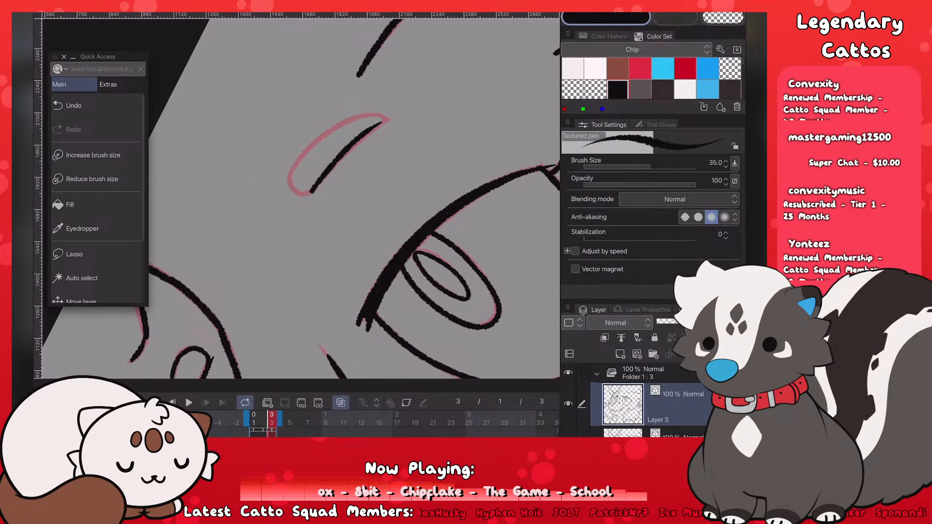
left_click_drag(311, 192, 301, 160)
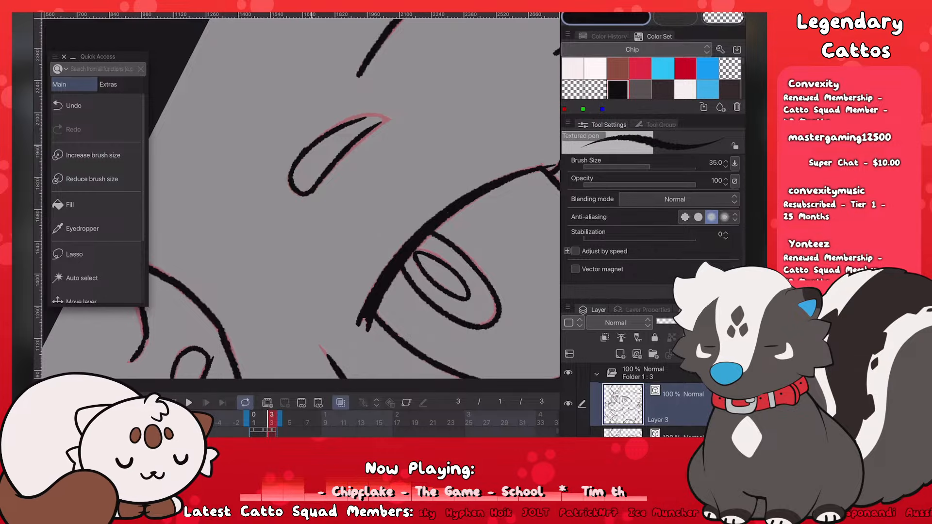
key("ctrl+z")
mouse_move(295, 164)
left_mouse_down()
mouse_move(362, 116)
mouse_move(387, 121)
mouse_move(375, 126)
left_mouse_up()
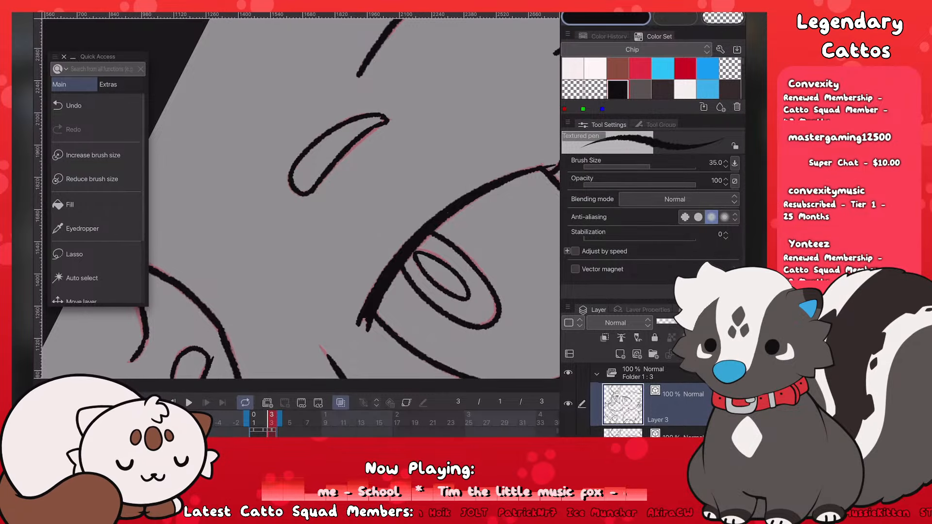
key("ctrl+z")
key("ctrl+y")
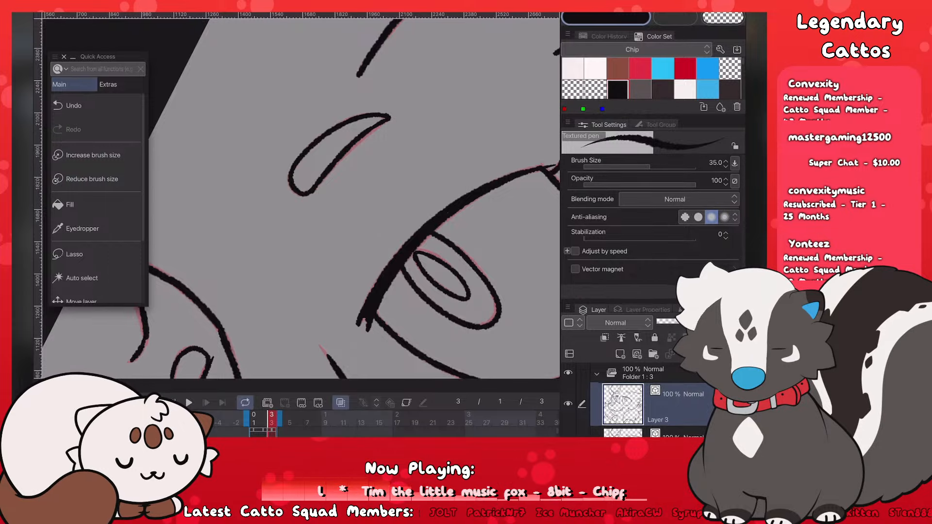
key("ctrl+s")
scroll(301, 199, "down", 5)
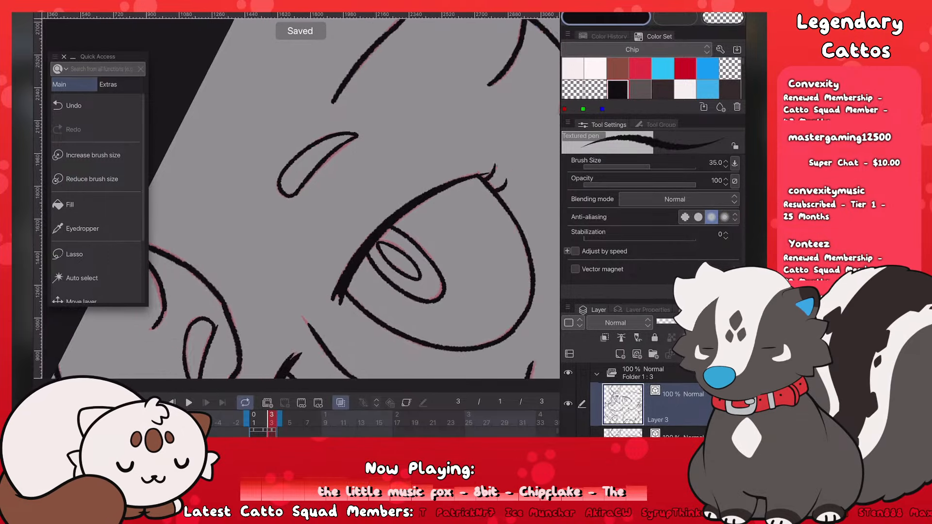
Step: Trim the overshooting line ends beneath the hair tuft above the left eye with the vector eraser
scroll(301, 199, "down", 2)
scroll(301, 199, "up", 2)
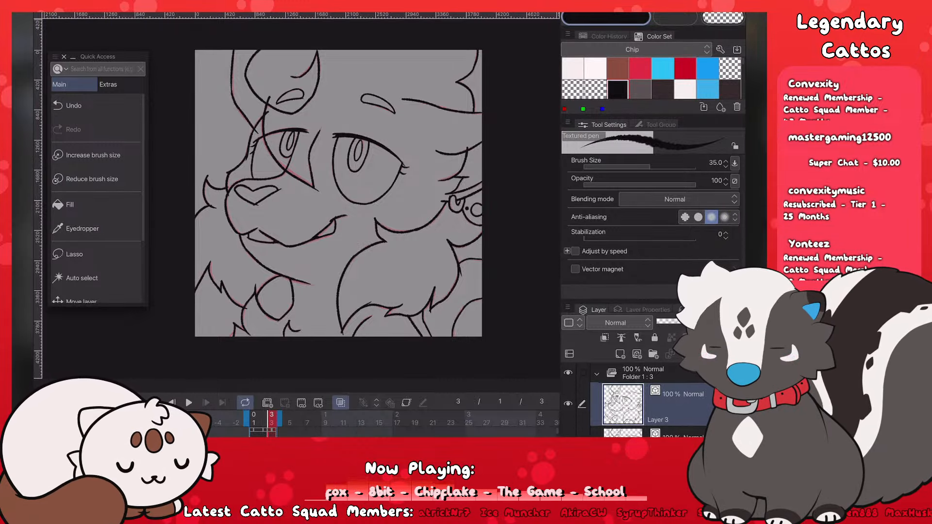
key("e")
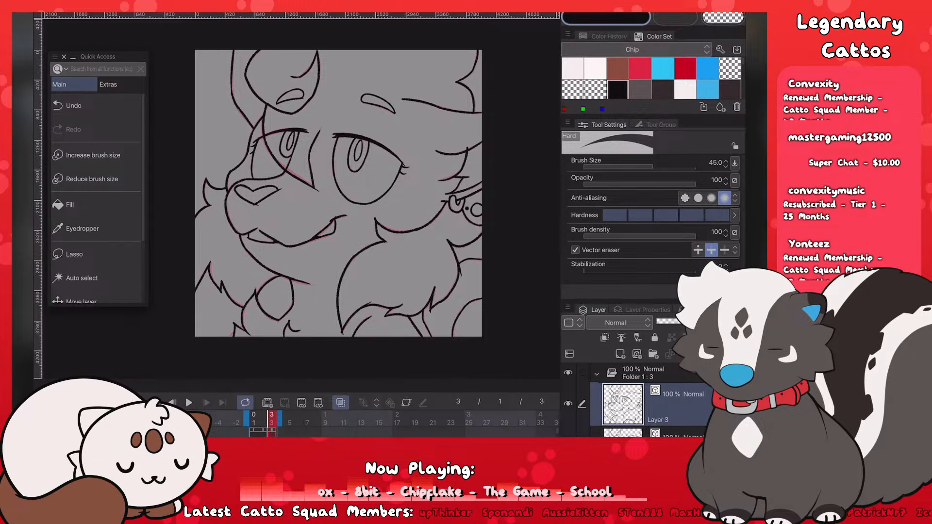
left_click(351, 318)
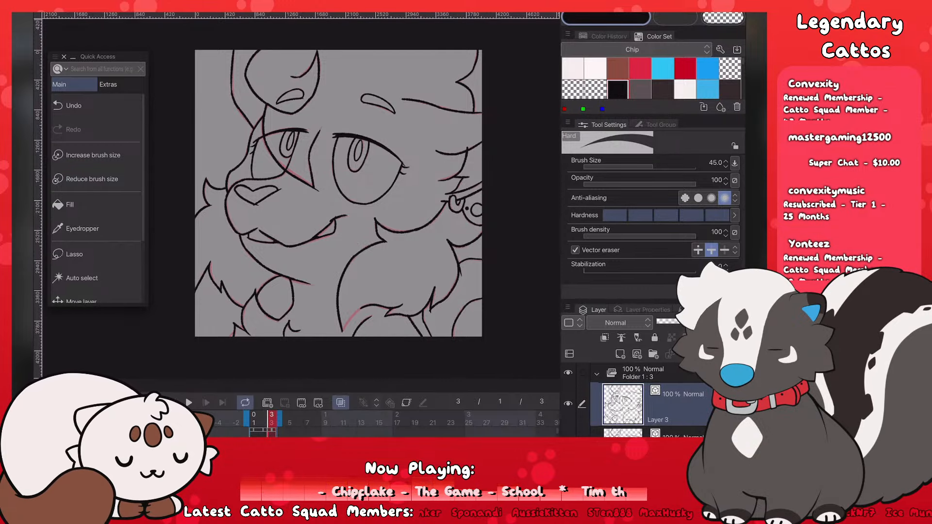
key("ctrl+z")
Step: Ink the upper line of the fur tuft near the canvas's lower edge so it extends past the tuft's notch
scroll(396, 340, "up", 3)
key("p")
key("c")
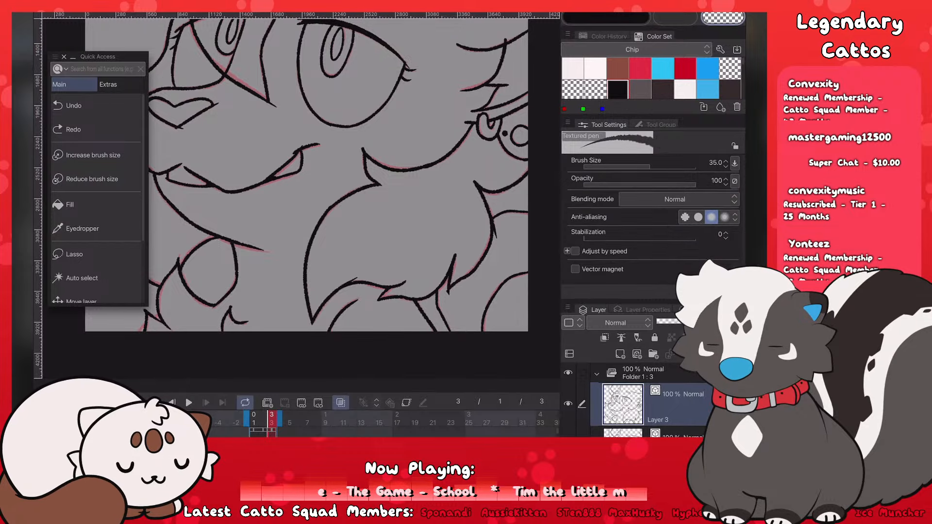
scroll(376, 319, "up", 3)
left_click_drag(302, 253, 364, 229)
key("c")
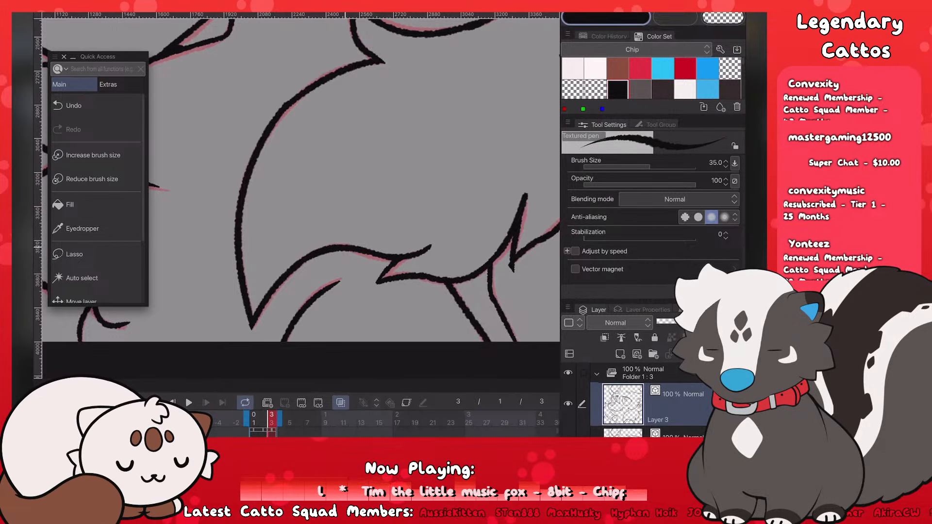
scroll(463, 270, "down", 3)
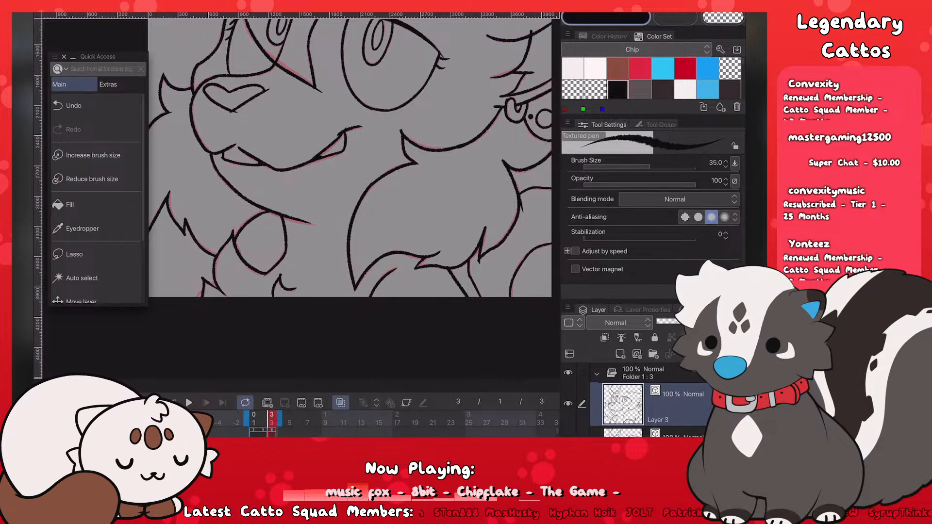
Step: Inspect the inked face, fur and hair lines on frame 3 up close and at full view for gaps and overshoots
key("c")
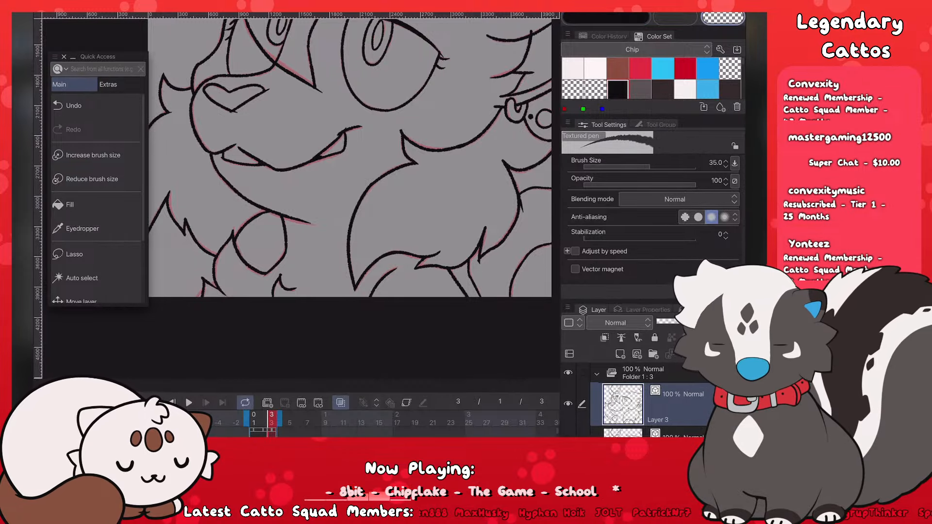
scroll(429, 123, "up", 3)
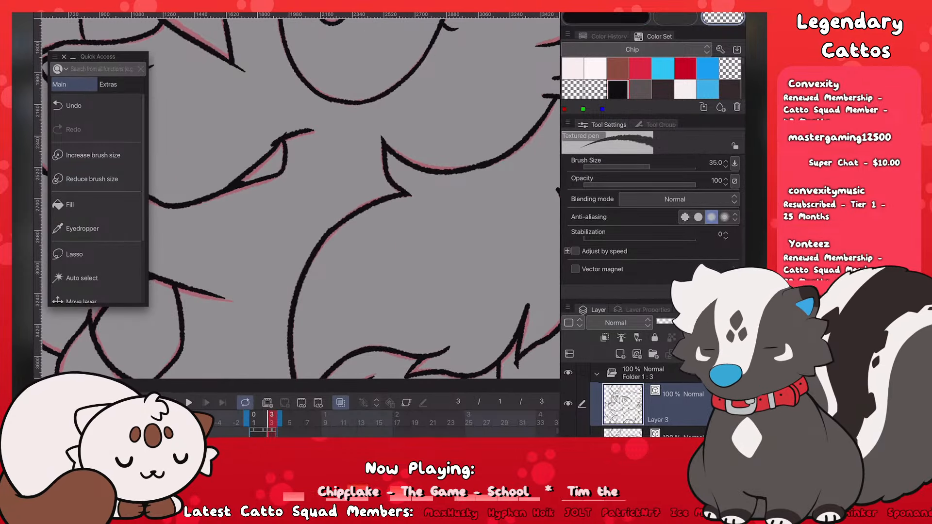
scroll(301, 199, "down", 2)
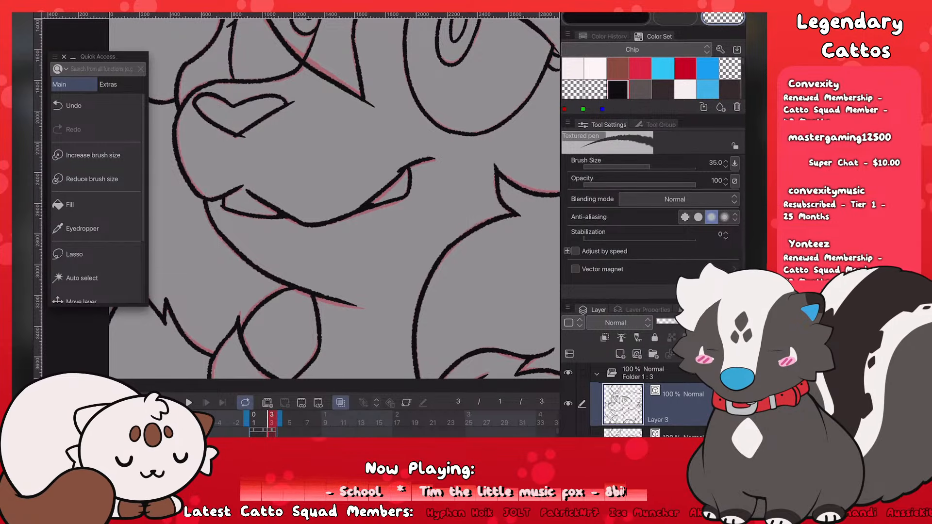
scroll(335, 194, "down", 2)
key("e")
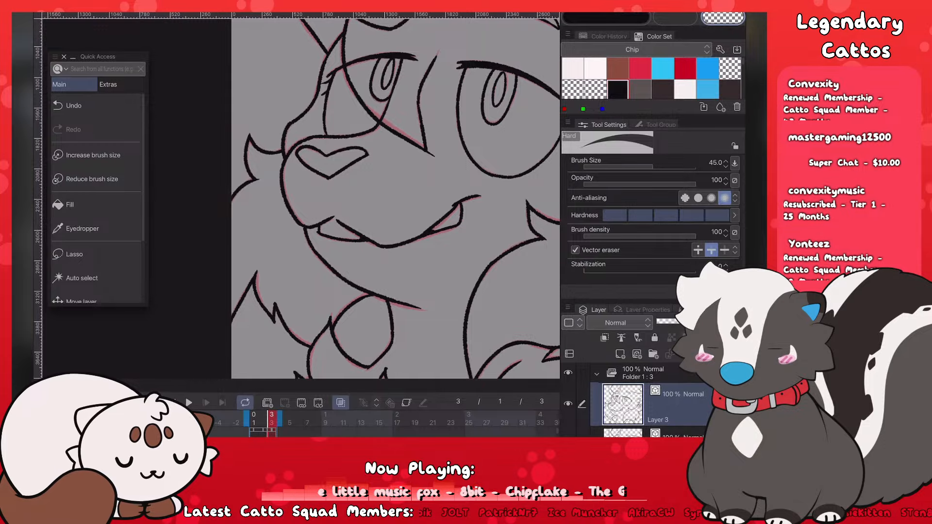
scroll(395, 194, "down", 3)
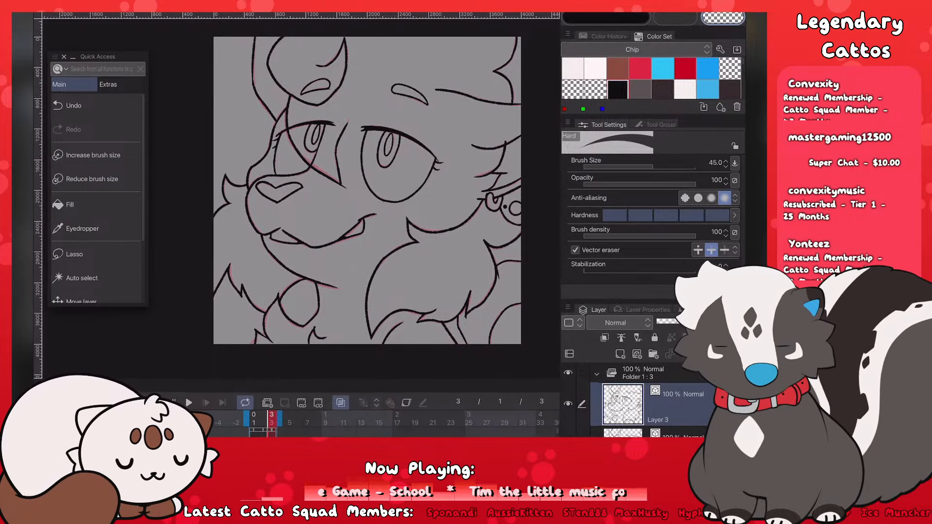
scroll(367, 191, "up", 3)
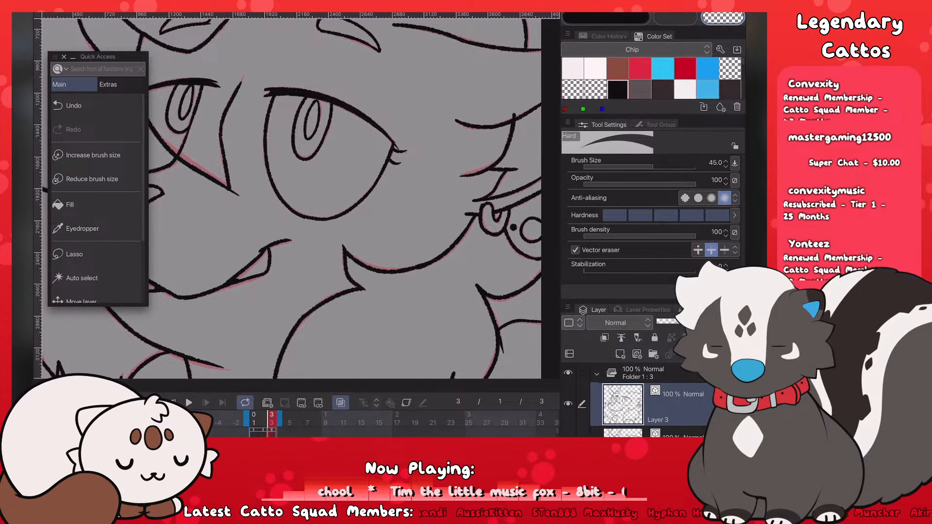
scroll(464, 192, "down", 4)
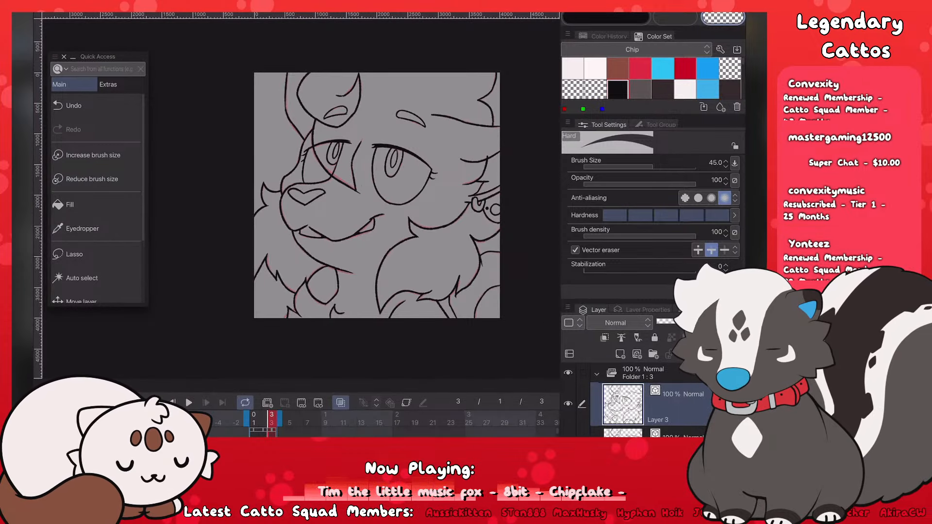
scroll(377, 195, "up", 1)
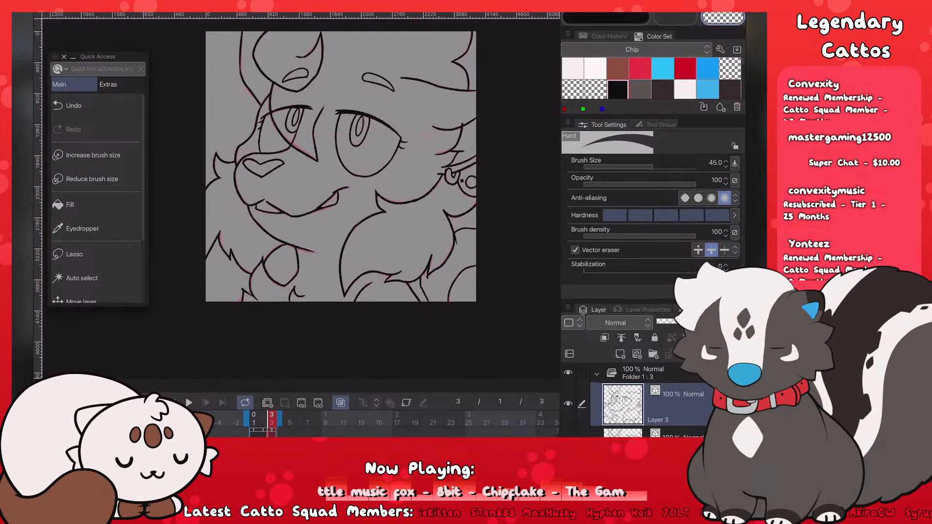
scroll(384, 266, "up", 4)
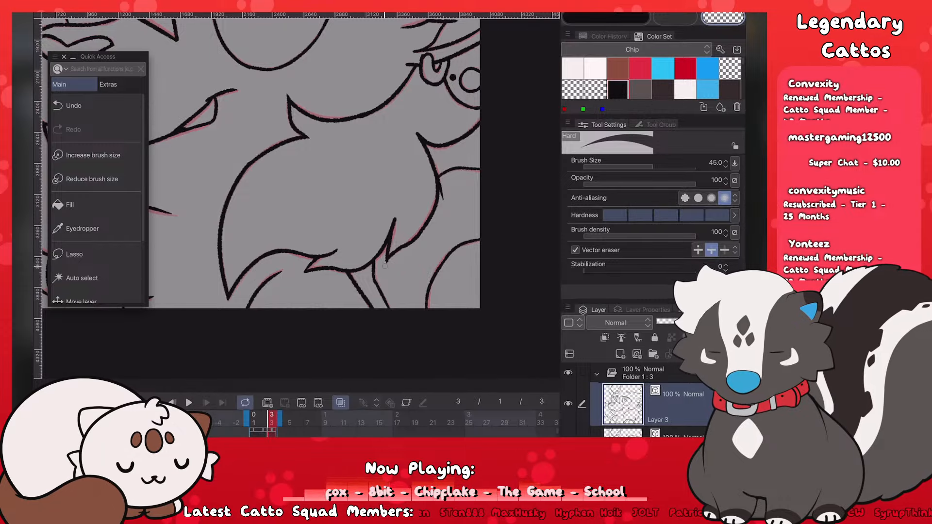
scroll(443, 203, "down", 5)
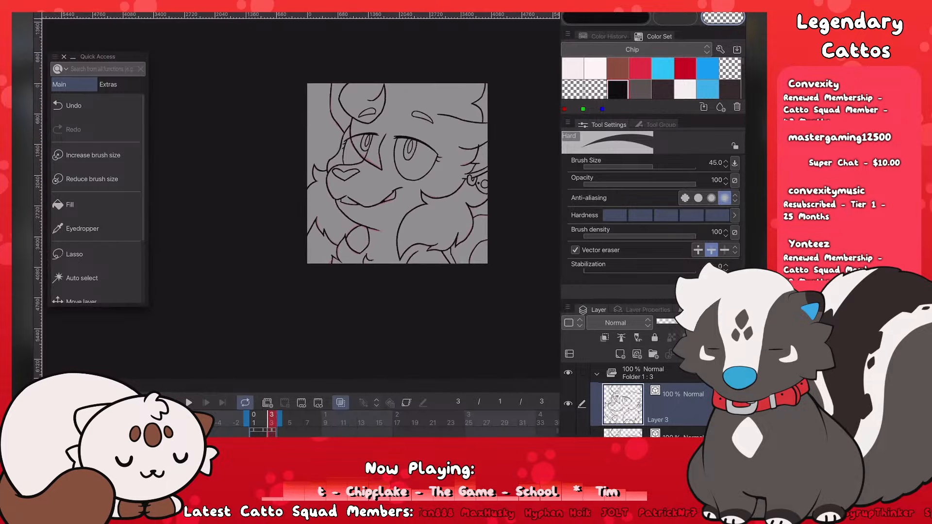
scroll(499, 128, "up", 3)
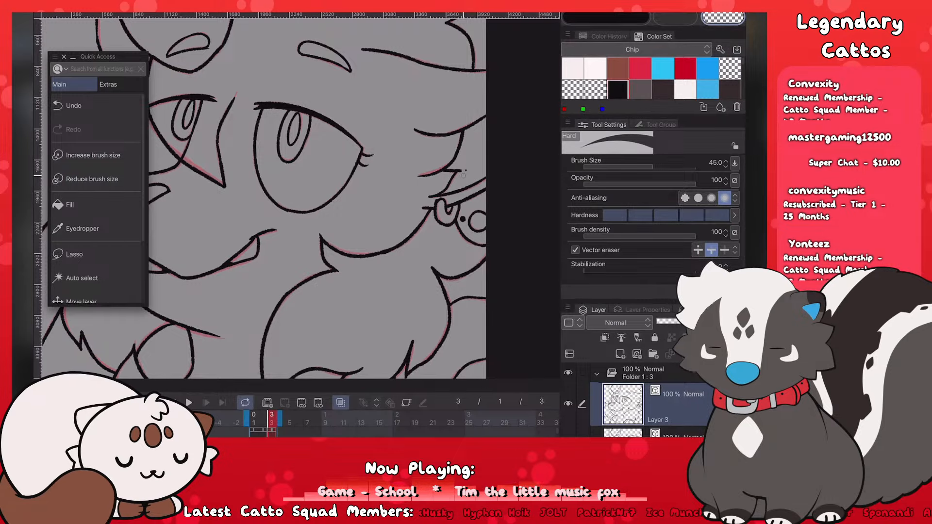
key("p")
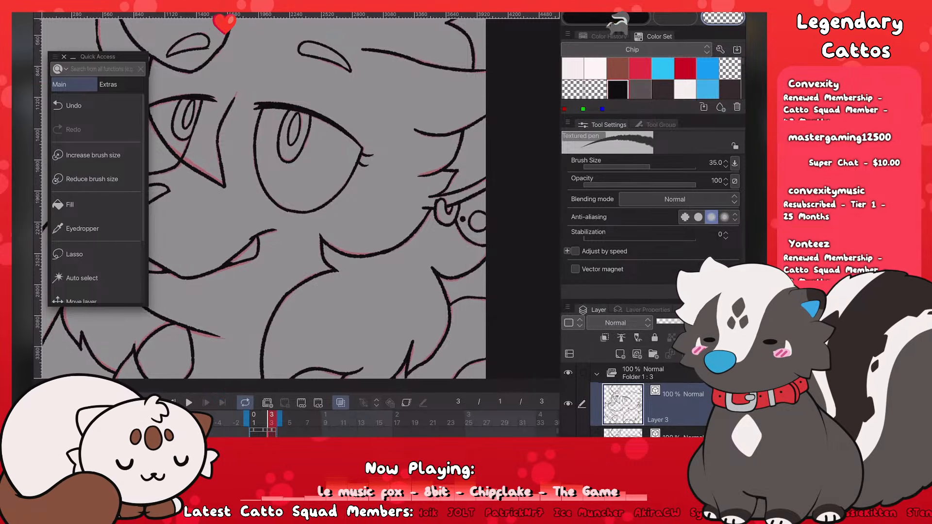
scroll(301, 199, "down", 5)
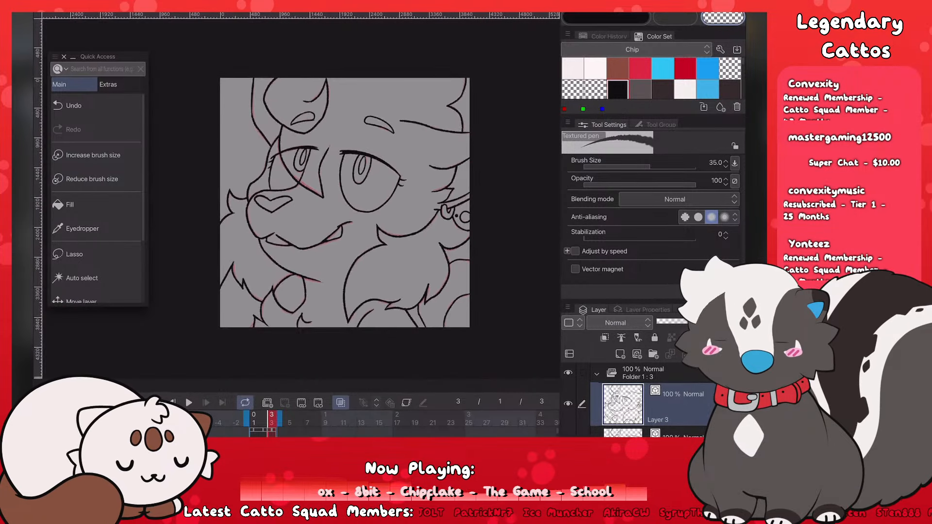
scroll(301, 199, "up", 2)
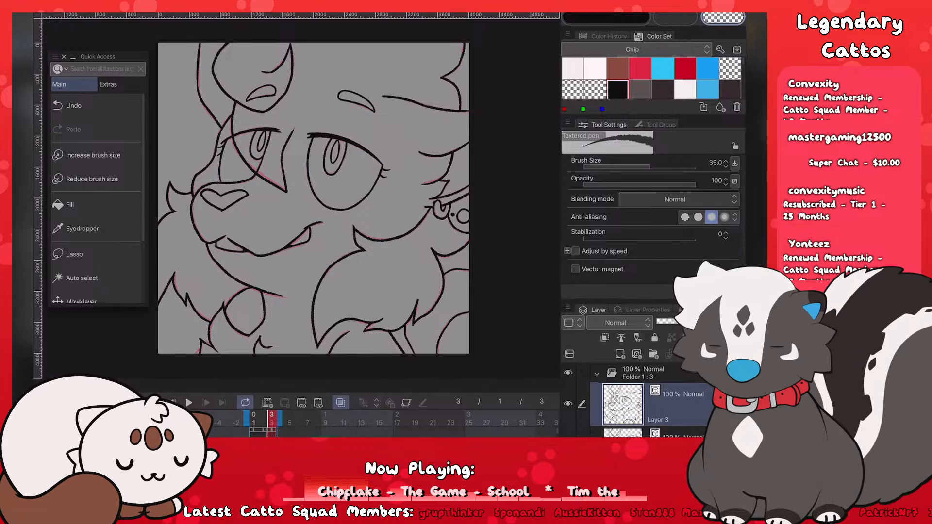
scroll(311, 195, "up", 5)
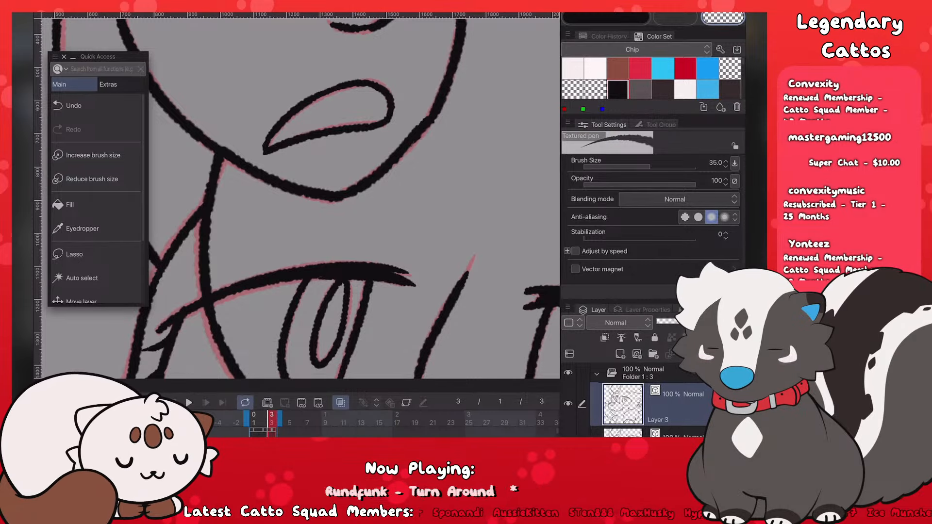
scroll(311, 194, "down", 5)
scroll(311, 194, "down", 2)
scroll(378, 184, "up", 3)
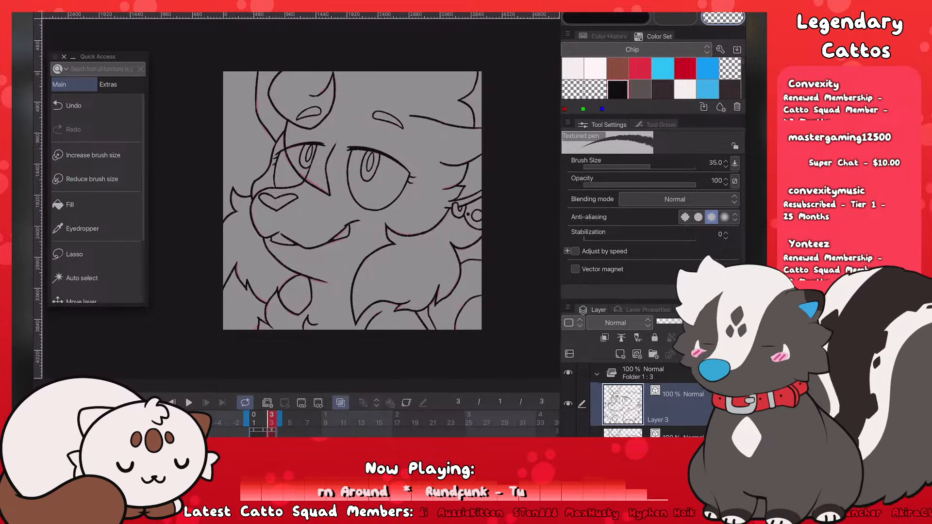
Step: Flip back and forth between frames 1 and 3 to compare the drawings
key("comma")
key("comma")
key("period")
key("period")
key("comma")
key("comma")
key("period")
key("period")
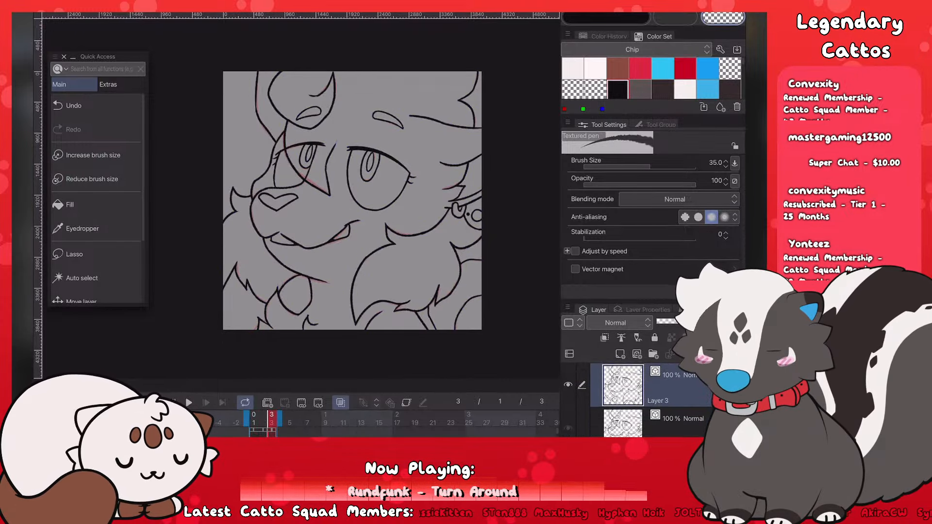
key("comma")
key("comma")
key("period")
key("period")
key("comma")
key("comma")
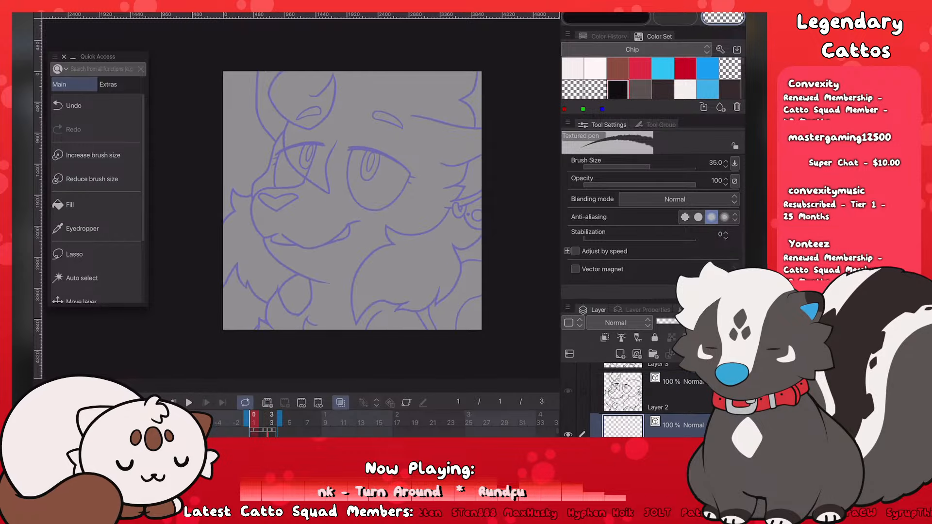
key("period")
key("period")
key("comma")
key("comma")
key("period")
key("period")
Step: On frame 1, set the textured pen to size 40 and ink the left edge of the hair tuft in black
key("comma")
key("comma")
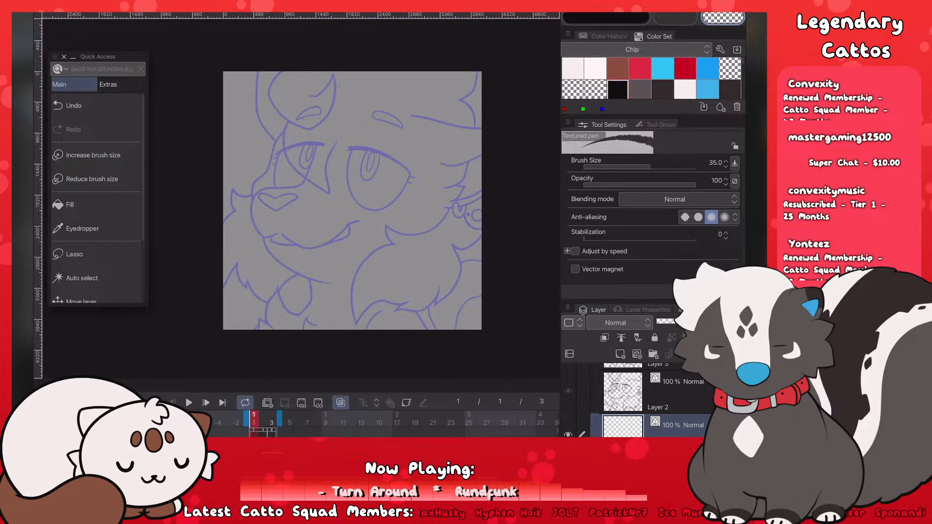
left_click(92, 154)
scroll(301, 198, "up", 4)
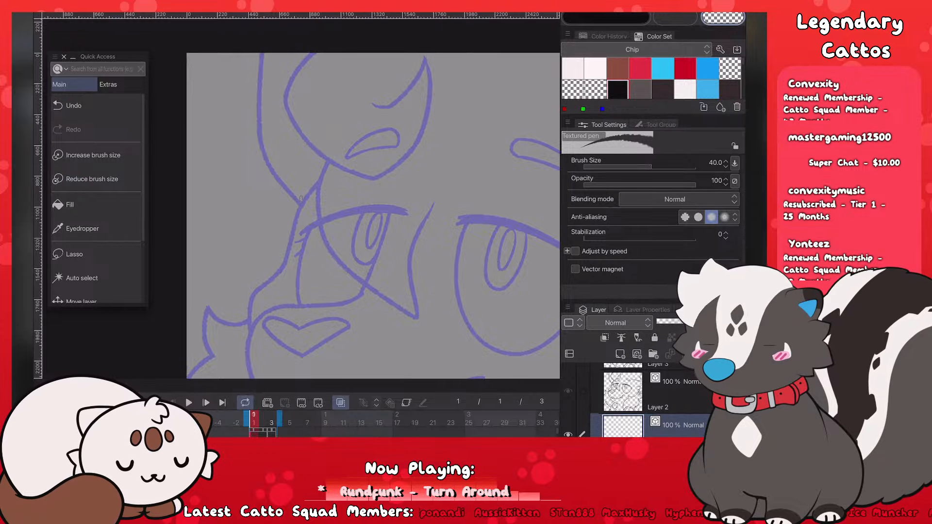
key("c")
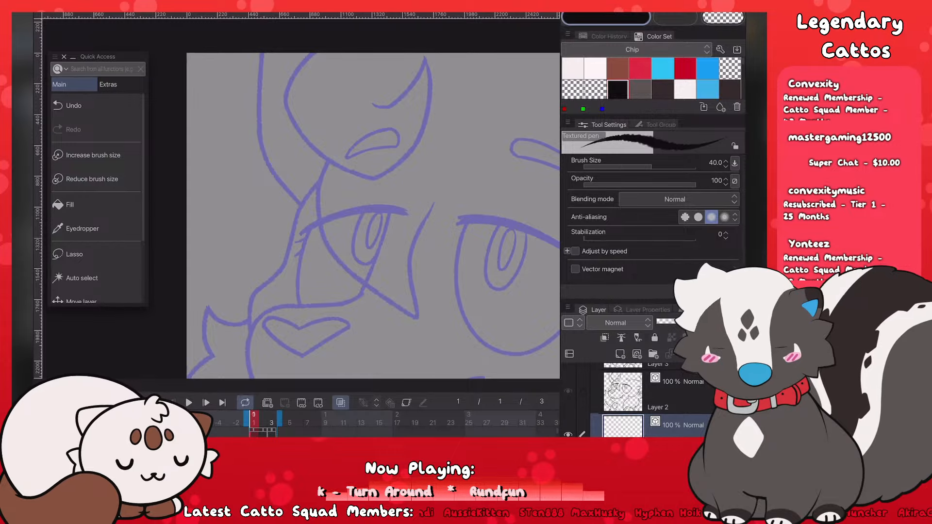
left_click_drag(286, 107, 317, 53)
key("ctrl+z")
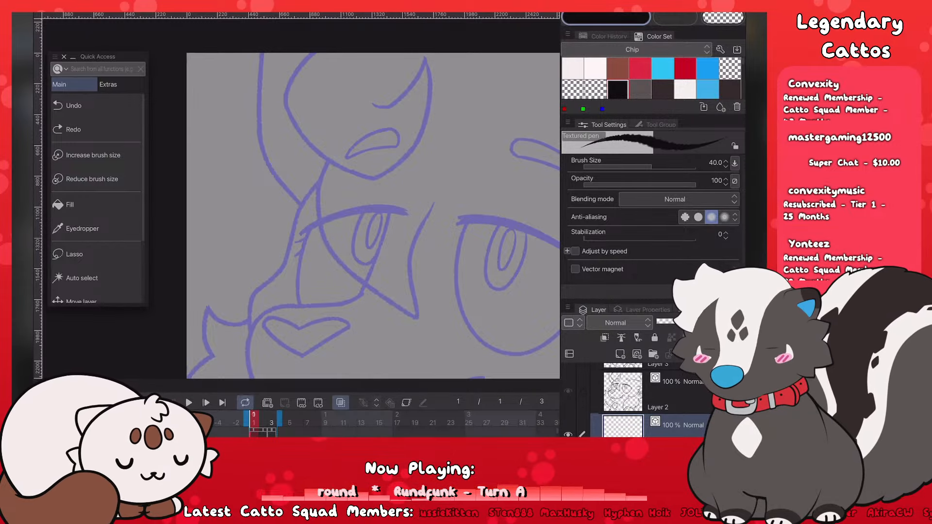
left_click_drag(287, 107, 316, 53)
left_click_drag(286, 107, 371, 176)
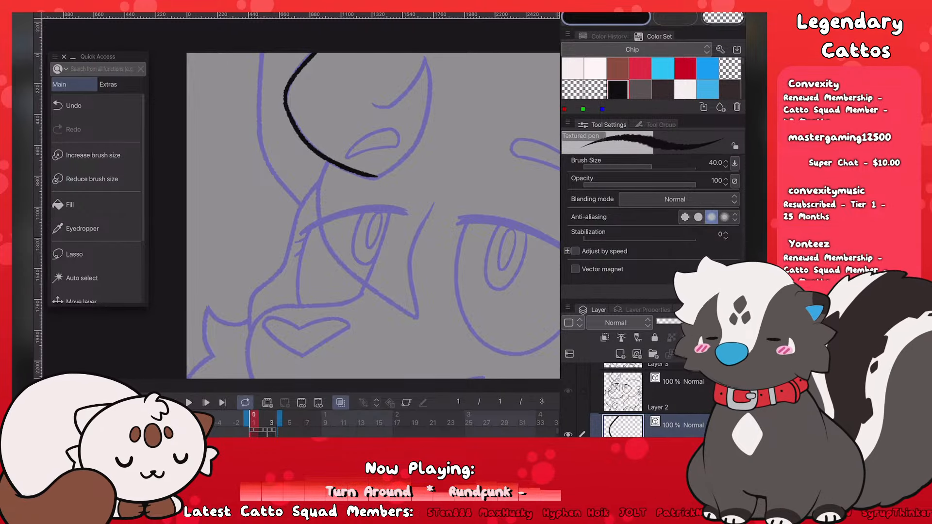
Step: Ink the short inner curl running up to the tip of the hair tuft
mouse_move(372, 102)
left_mouse_down()
mouse_move(397, 102)
mouse_move(427, 67)
left_mouse_up()
key("ctrl+z")
key("ctrl+z")
mouse_move(391, 107)
left_mouse_down()
mouse_move(429, 60)
mouse_move(418, 82)
mouse_move(427, 54)
mouse_move(429, 107)
left_mouse_up()
key("ctrl+z")
key("ctrl+z")
key("ctrl+z")
Step: Ink the upper right edge of the hair tuft, curving down from its tip
left_click_drag(425, 56, 428, 98)
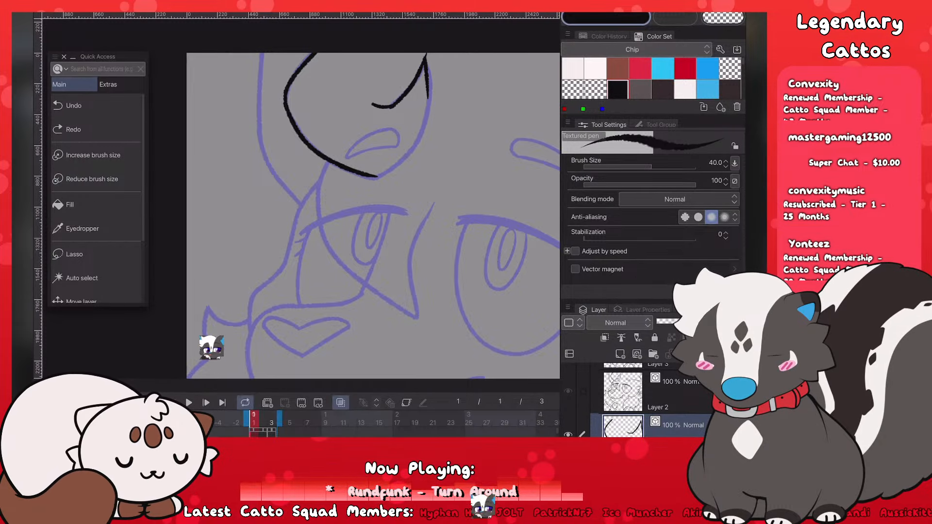
left_click(224, 211)
left_click_drag(426, 58, 429, 101)
key("ctrl+z")
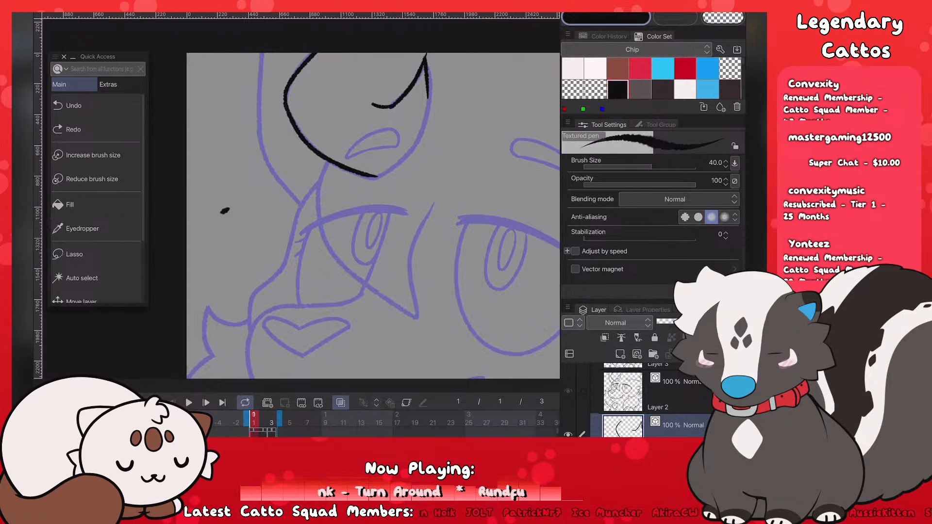
key("ctrl+z")
key("ctrl+z")
left_click_drag(426, 57, 419, 134)
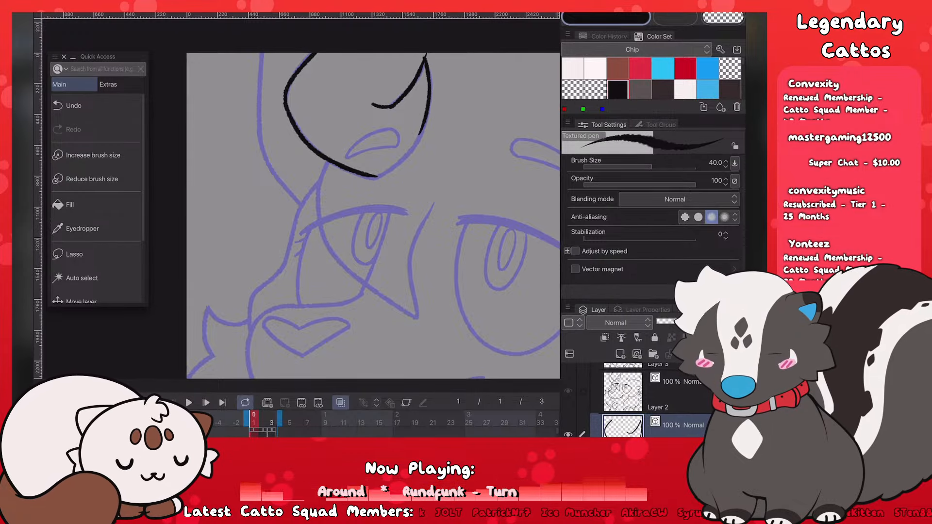
Step: Ink the lower right edge of the hair tuft so it joins the tuft's bottom point
left_click_drag(374, 177, 413, 151)
key("ctrl+z")
mouse_move(372, 176)
left_mouse_down()
mouse_move(405, 158)
mouse_move(420, 130)
left_mouse_up()
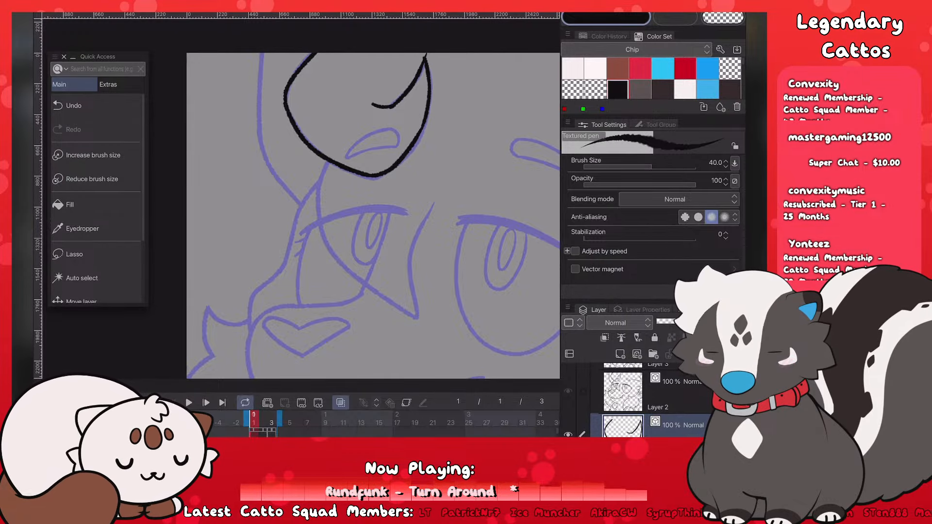
key("ctrl+z")
left_click_drag(394, 165, 426, 124)
key("ctrl+z")
left_click_drag(396, 164, 425, 125)
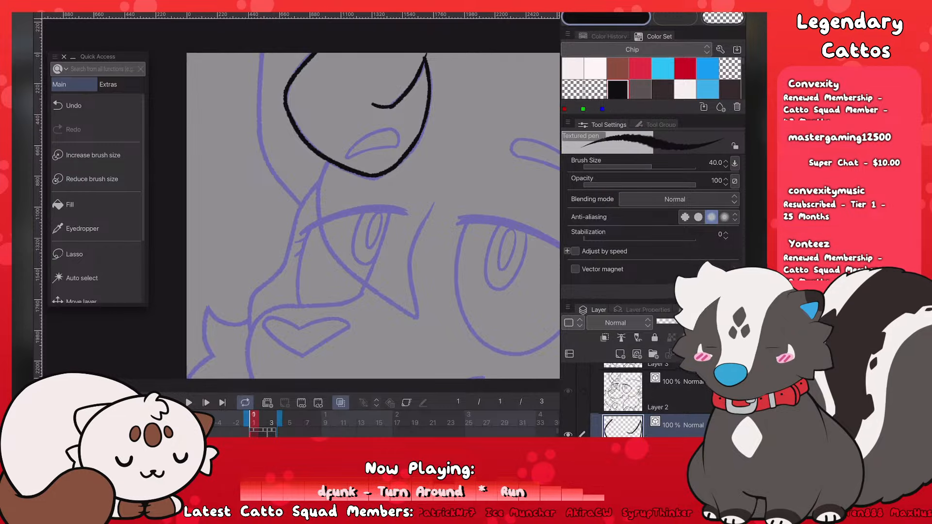
Step: Trim the overshoot at the hair tuft's tip and ink the long curved line left of the tuft
key("e")
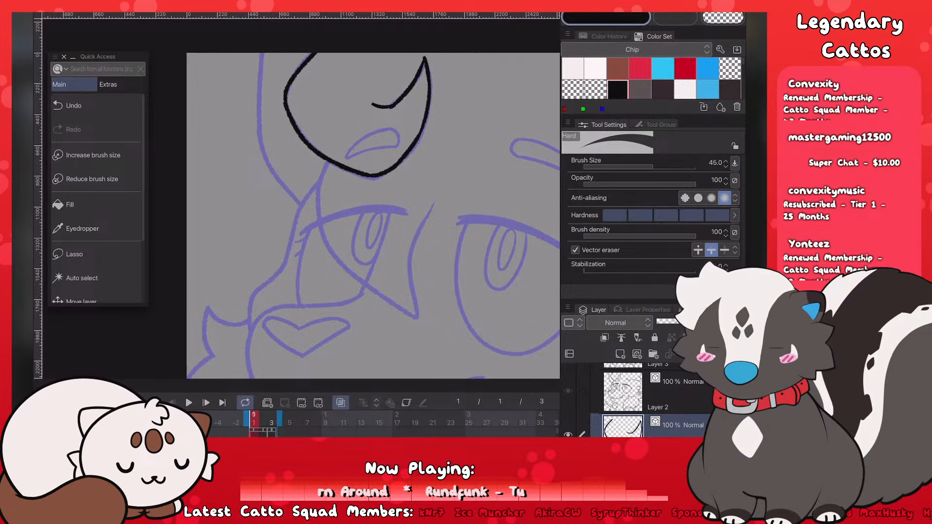
key("p")
mouse_move(262, 54)
left_mouse_down()
mouse_move(259, 127)
mouse_move(302, 201)
left_mouse_up()
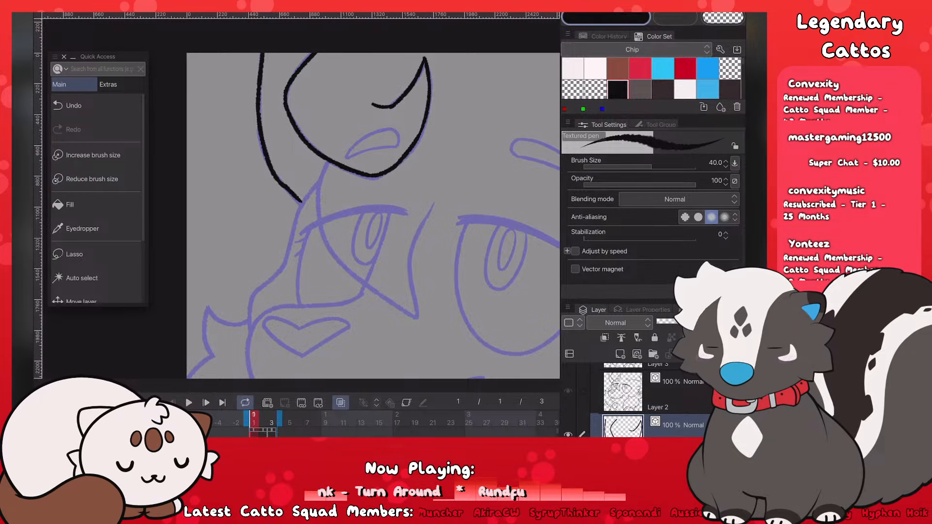
Step: Ink the pointed face marking from the hair tuft down across the left eye and back up between the eyes
scroll(374, 209, "down", 5)
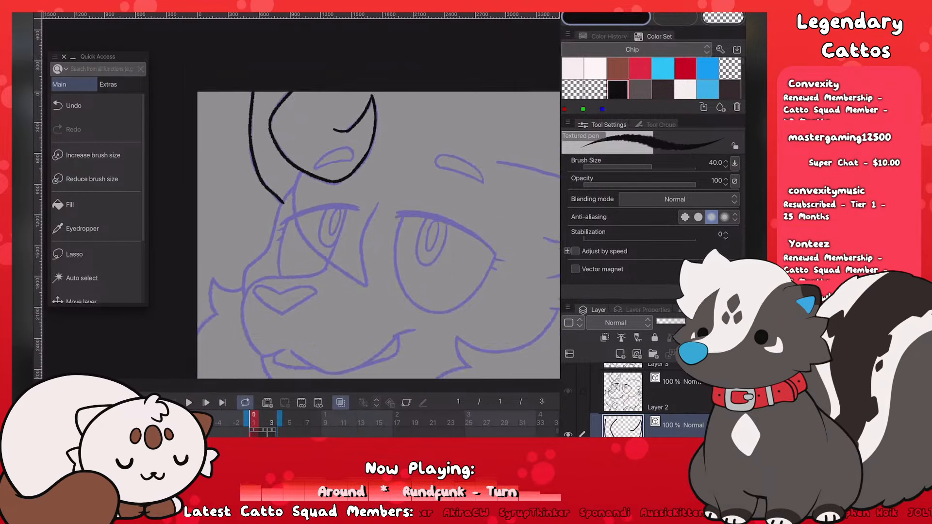
scroll(374, 209, "up", 5)
mouse_move(328, 113)
left_mouse_down()
mouse_move(313, 163)
mouse_move(318, 209)
mouse_move(393, 258)
left_mouse_up()
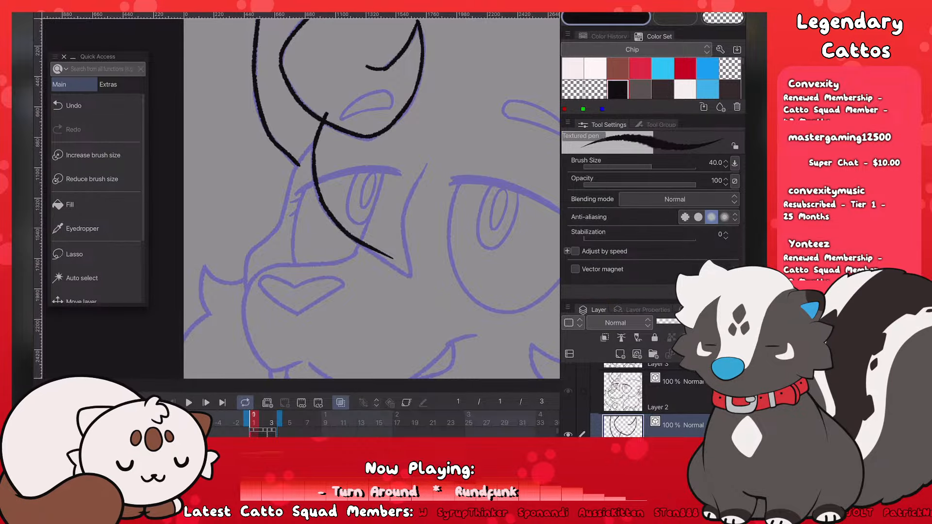
key("ctrl+z")
left_click_drag(418, 22, 481, 74)
mouse_move(291, 188)
left_mouse_down()
mouse_move(337, 333)
mouse_move(346, 246)
mouse_move(404, 207)
left_mouse_up()
key("ctrl+z")
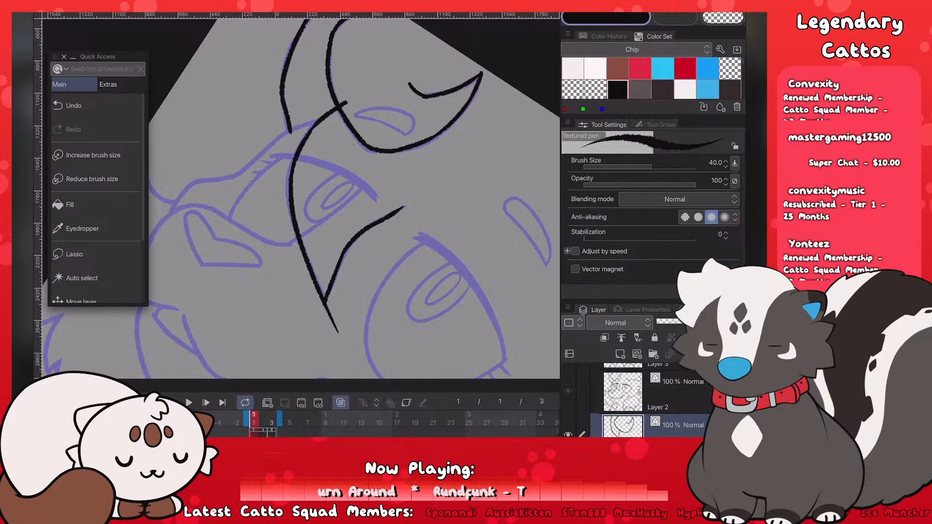
Step: Ink the face's outer contour from below the hair tuft past the left eye to the top of the muzzle
scroll(310, 203, "down", 5)
scroll(311, 204, "down", 3)
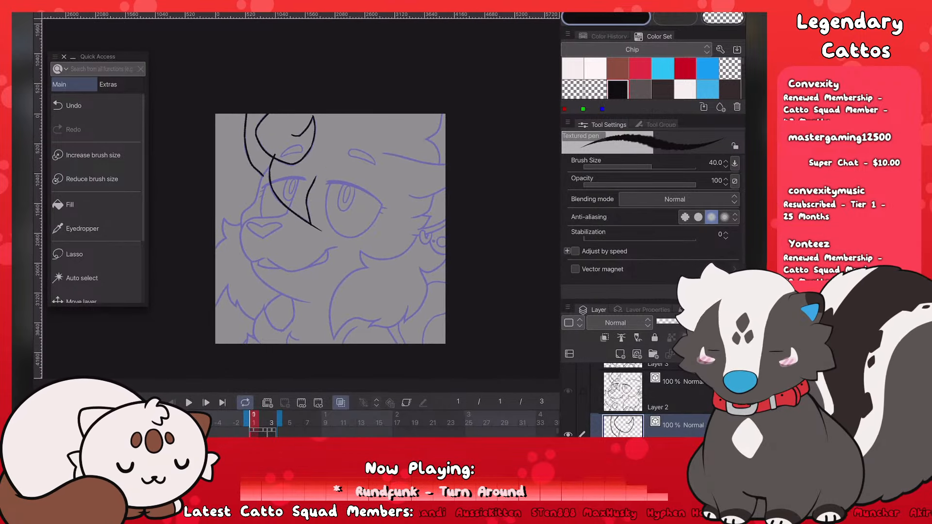
scroll(311, 204, "up", 5)
key("e")
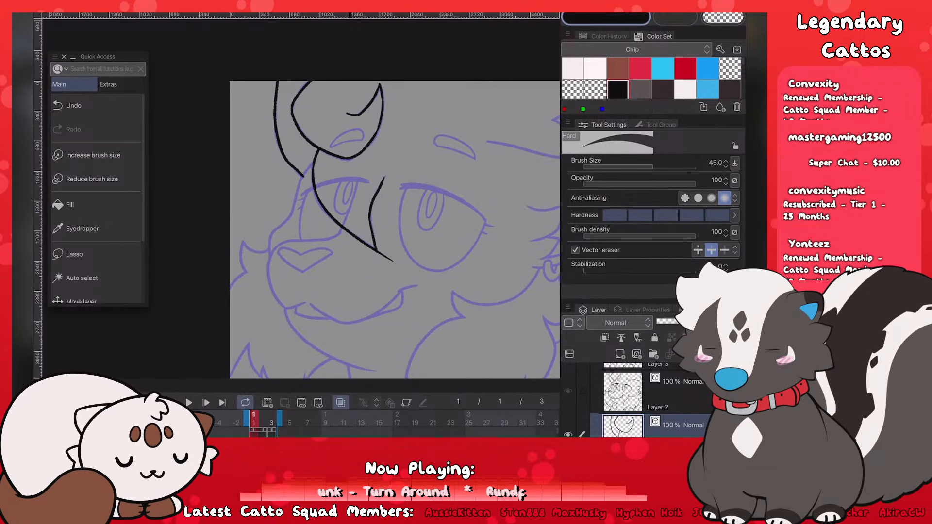
key("p")
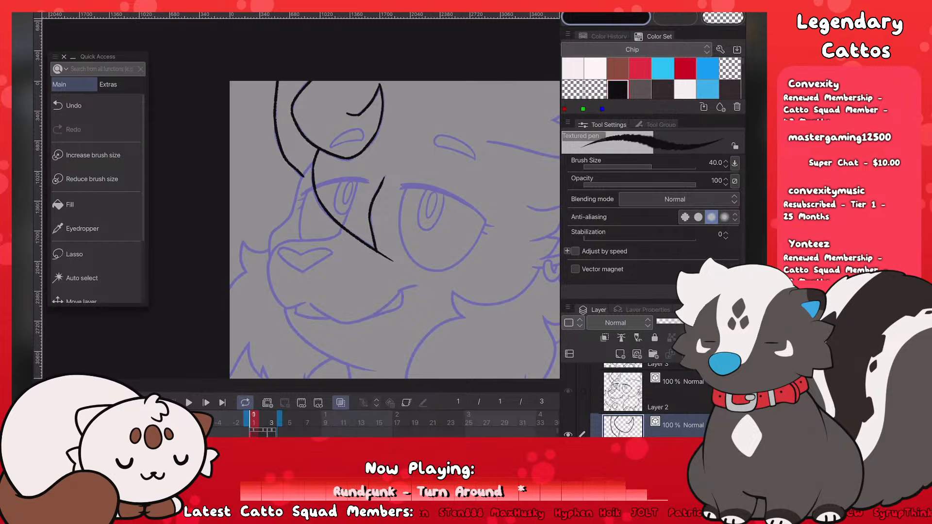
scroll(200, 197, "up", 3)
mouse_move(400, 130)
left_mouse_down()
mouse_move(368, 165)
mouse_move(357, 208)
left_mouse_up()
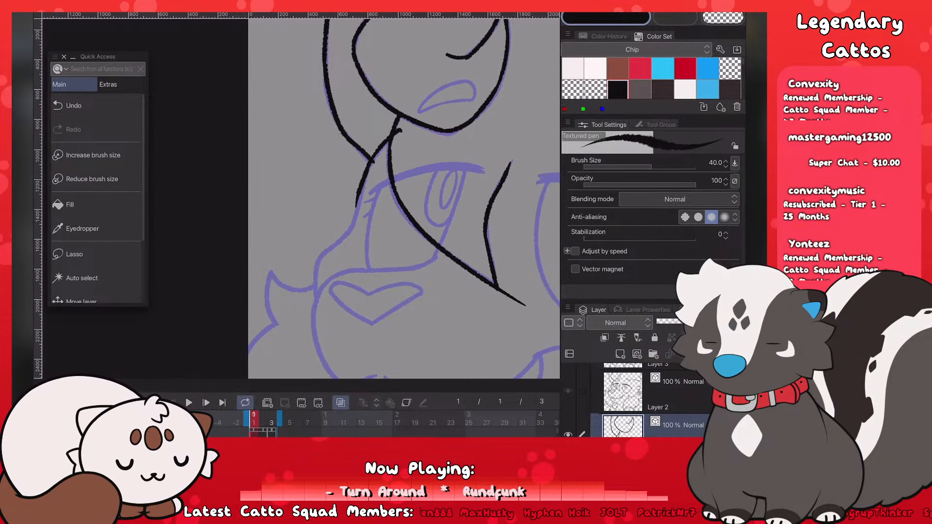
key("ctrl+z")
mouse_move(372, 162)
left_mouse_down()
mouse_move(350, 229)
mouse_move(319, 257)
mouse_move(316, 297)
left_mouse_up()
scroll(207, 213, "down", 5)
scroll(233, 285, "up", 2)
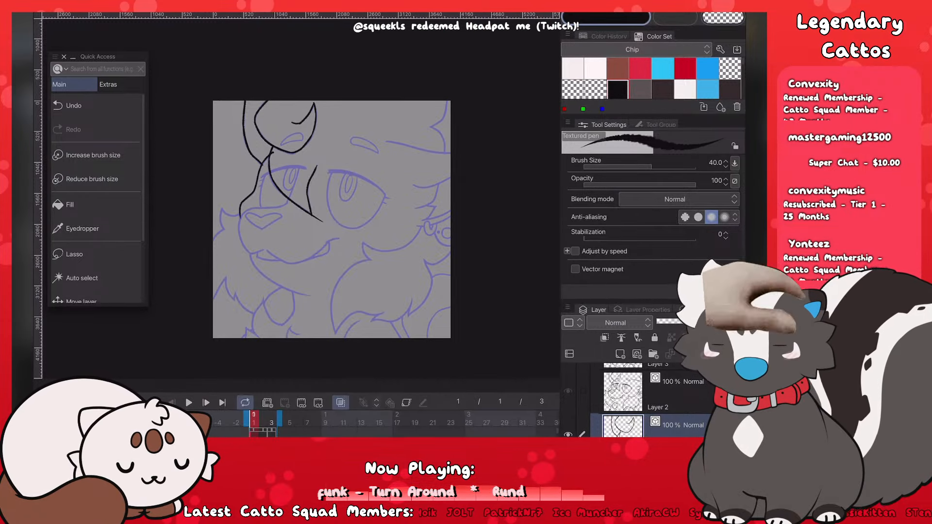
Step: Ink the long slanted line from the forehead out to the right canvas edge and save the file
scroll(331, 220, "up", 5)
scroll(332, 219, "up", 3)
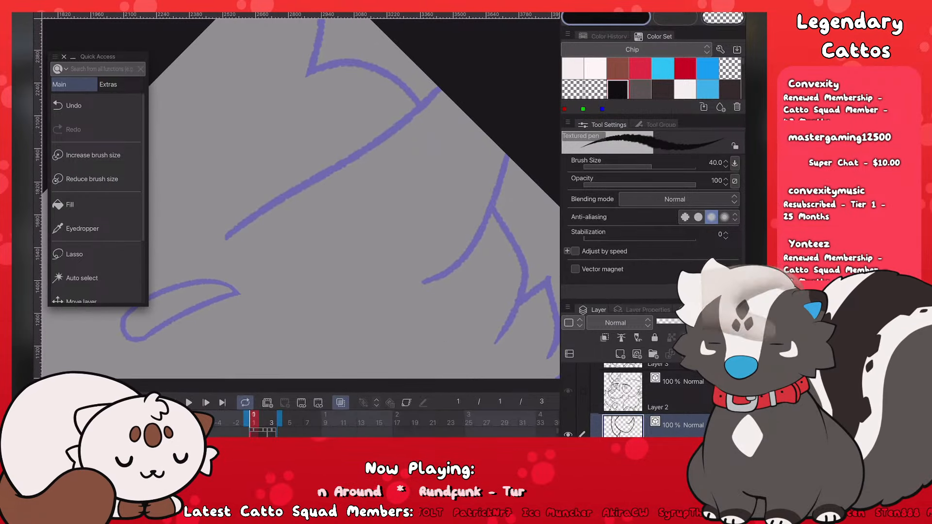
left_click_drag(224, 240, 439, 88)
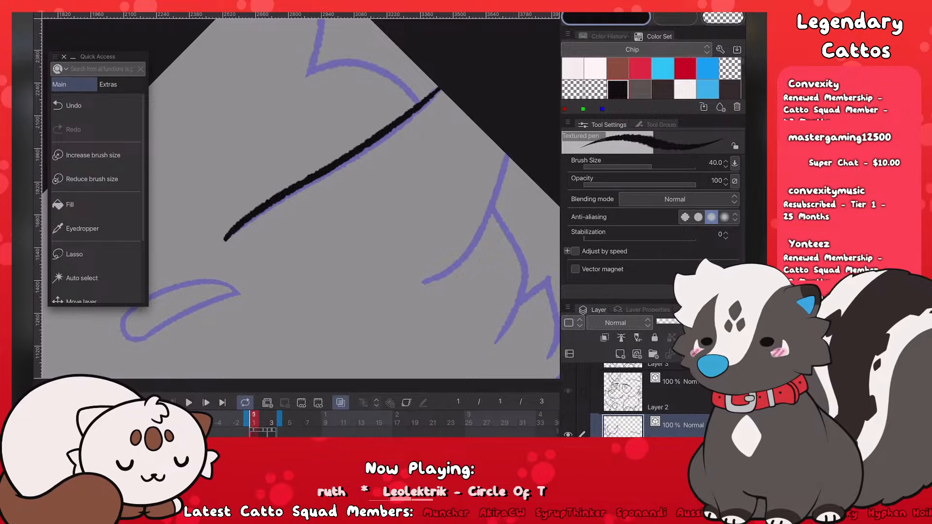
key("ctrl+s")
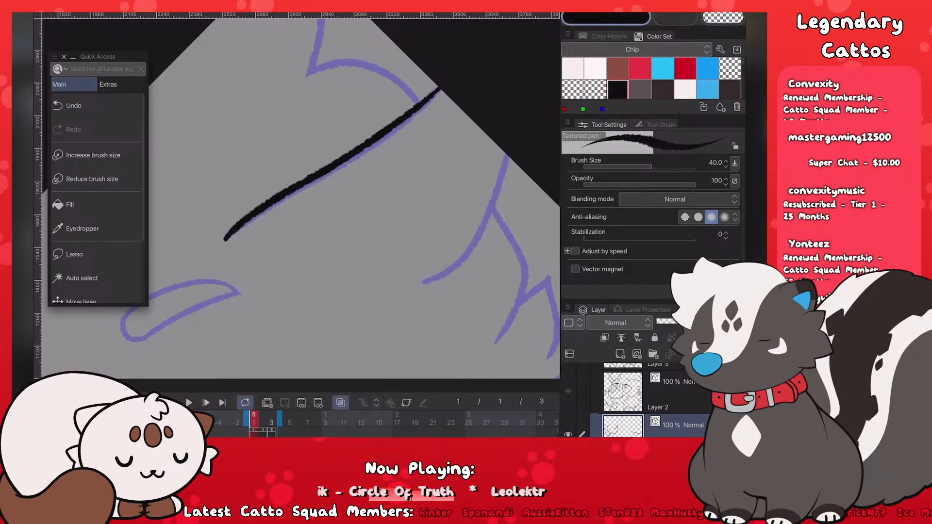
Step: Ink the curved fur line running inward from the right canvas edge, below the long forehead line
scroll(301, 194, "down", 5)
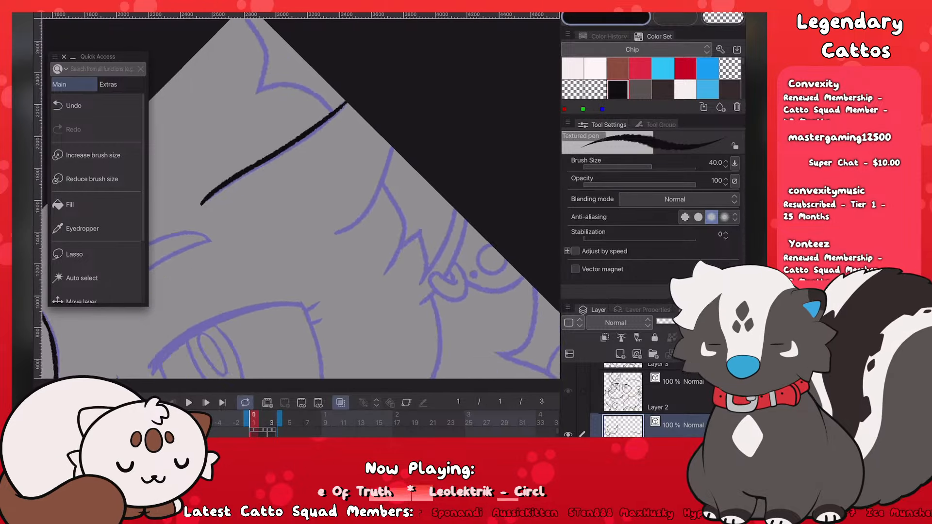
scroll(301, 194, "up", 3)
left_click_drag(337, 246, 378, 223)
key("ctrl+z")
mouse_move(338, 247)
left_mouse_down()
mouse_move(379, 221)
mouse_move(406, 145)
left_mouse_up()
key("ctrl+z")
Step: Ink the jagged fur spikes branching downward from the curved fur line near the right canvas edge
left_click_drag(397, 188, 418, 237)
left_click(194, 114)
mouse_move(396, 187)
left_mouse_down()
mouse_move(420, 245)
mouse_move(397, 295)
mouse_move(415, 229)
mouse_move(395, 299)
left_mouse_up()
key("ctrl+z")
key("ctrl+z")
mouse_move(419, 261)
left_mouse_down()
mouse_move(440, 243)
mouse_move(435, 311)
left_mouse_up()
key("ctrl+z")
left_click_drag(480, 219, 447, 293)
key("ctrl+z")
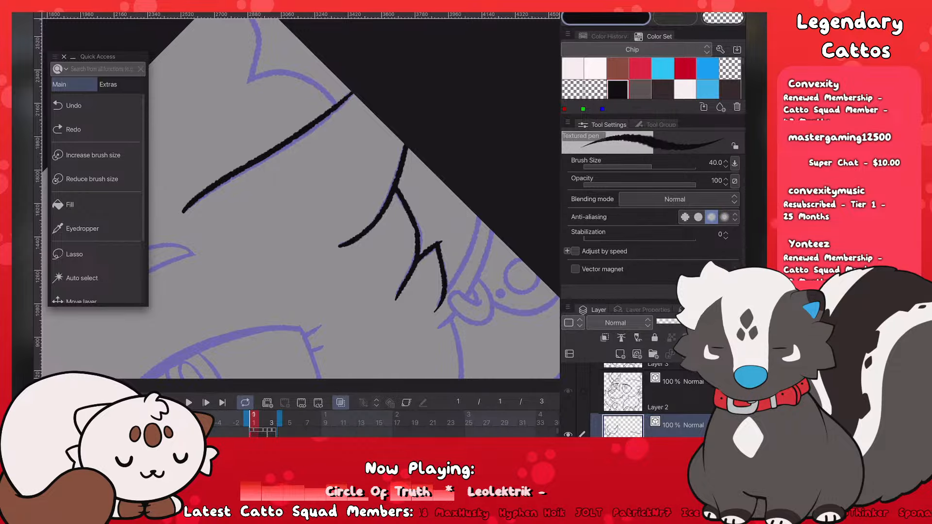
Step: Ink the curved line from the canvas's upper right corner down to the pointed notch above the long forehead line
scroll(301, 199, "down", 3)
scroll(301, 199, "up", 2)
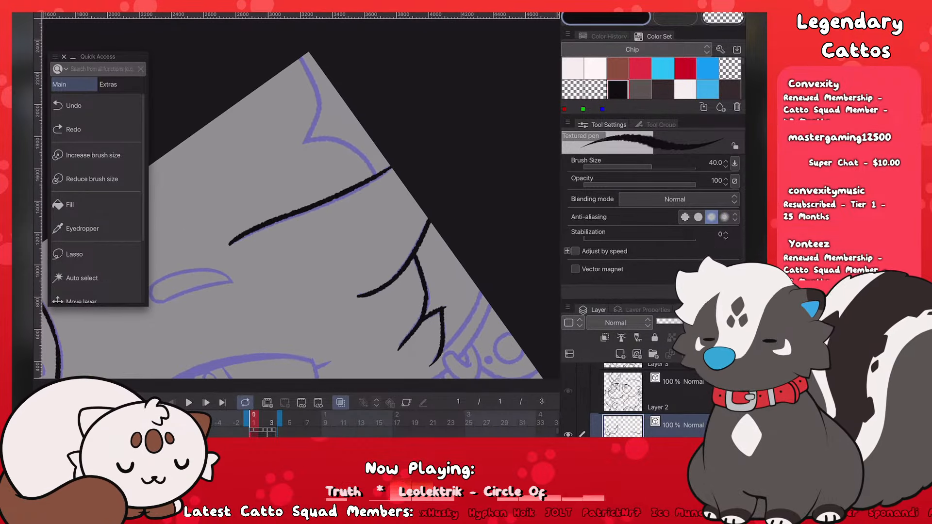
left_click_drag(301, 57, 319, 112)
key("ctrl+z")
left_click_drag(302, 57, 320, 111)
key("ctrl+z")
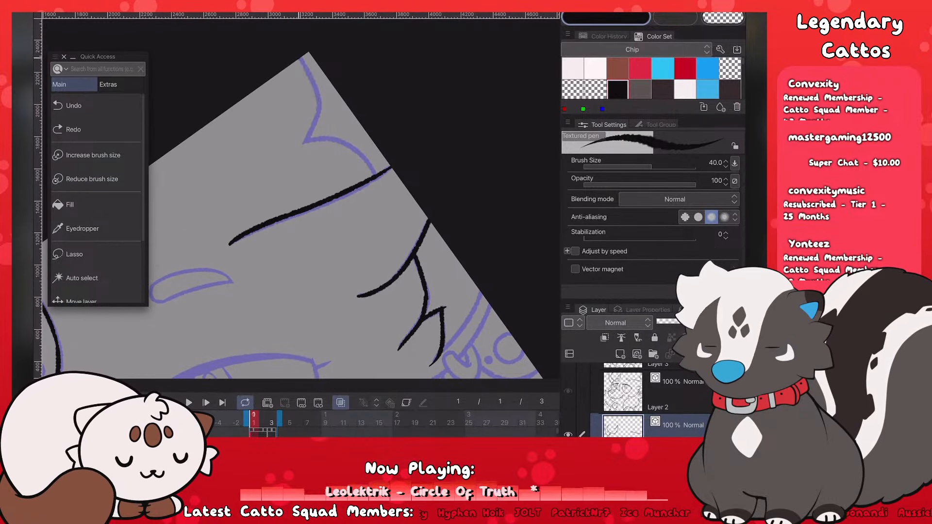
mouse_move(302, 57)
left_mouse_down()
mouse_move(320, 110)
mouse_move(304, 151)
left_mouse_up()
key("ctrl+z")
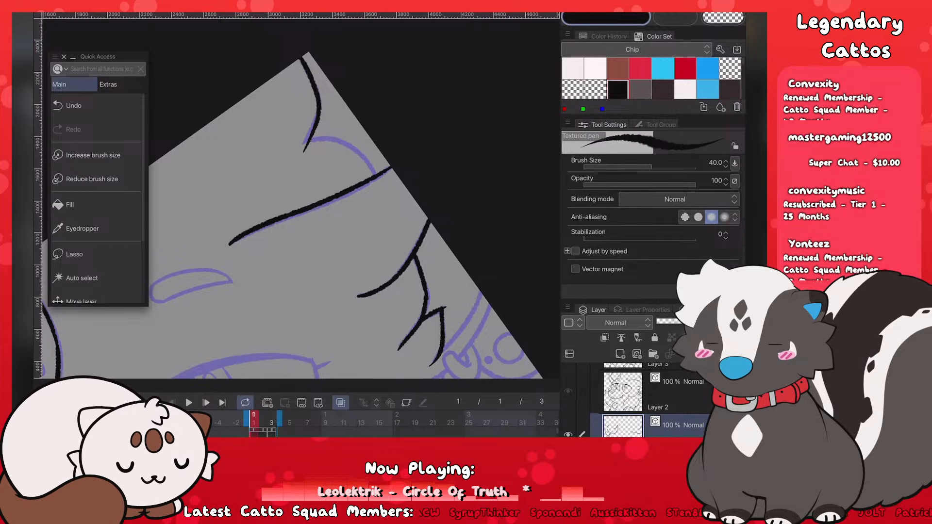
scroll(301, 199, "up", 3)
key("ctrl+z")
left_click_drag(346, 71, 336, 138)
key("ctrl+z")
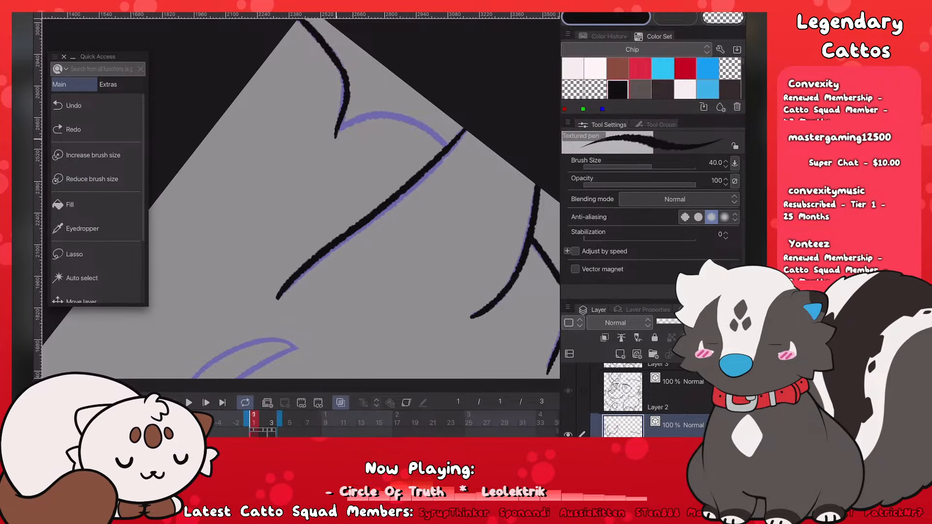
Step: Ink the arc from the corner's pointed notch to the long forehead line, and undo the last stroke
scroll(301, 199, "down", 3)
scroll(301, 199, "up", 2)
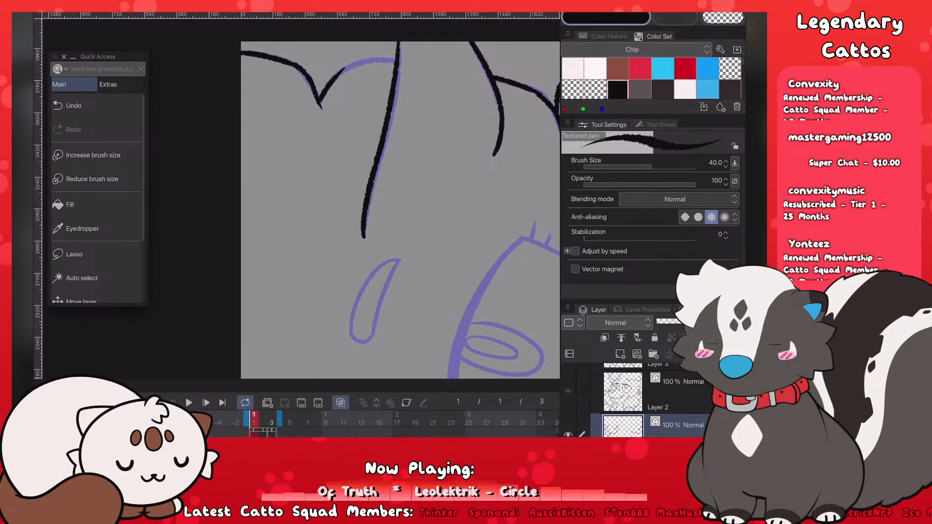
left_click_drag(321, 104, 401, 61)
scroll(301, 199, "down", 5)
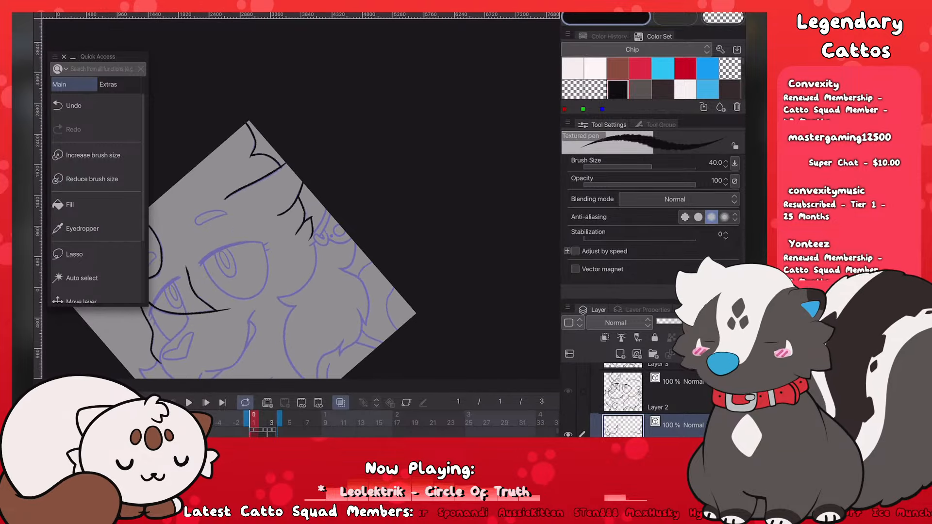
scroll(248, 201, "down", 4)
scroll(294, 199, "up", 2)
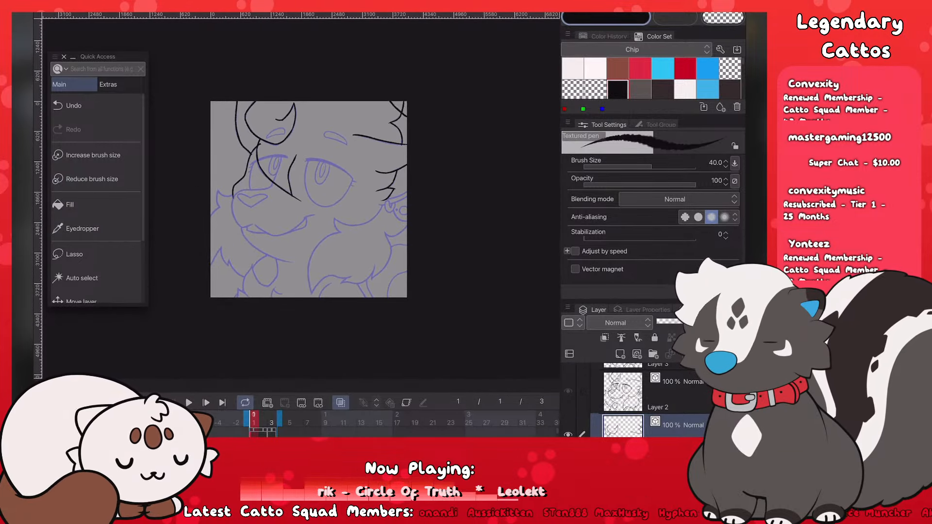
key("ctrl+z")
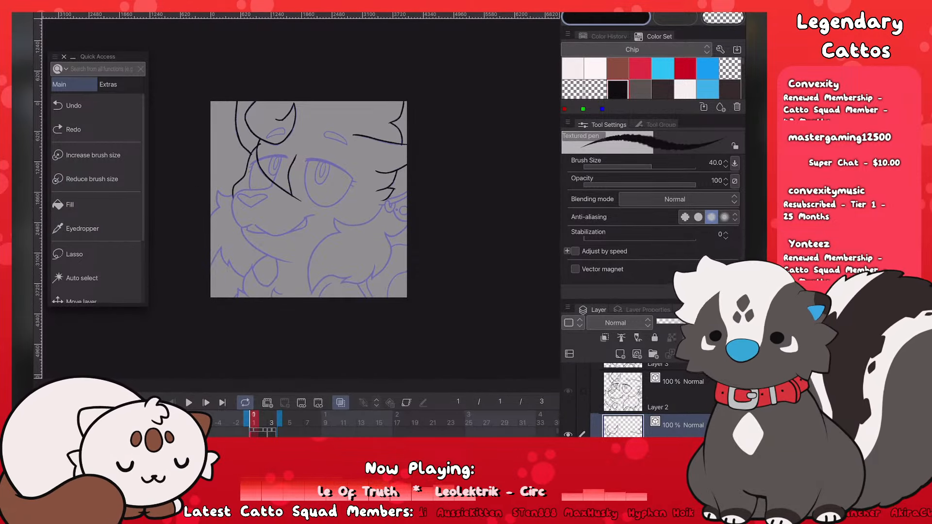
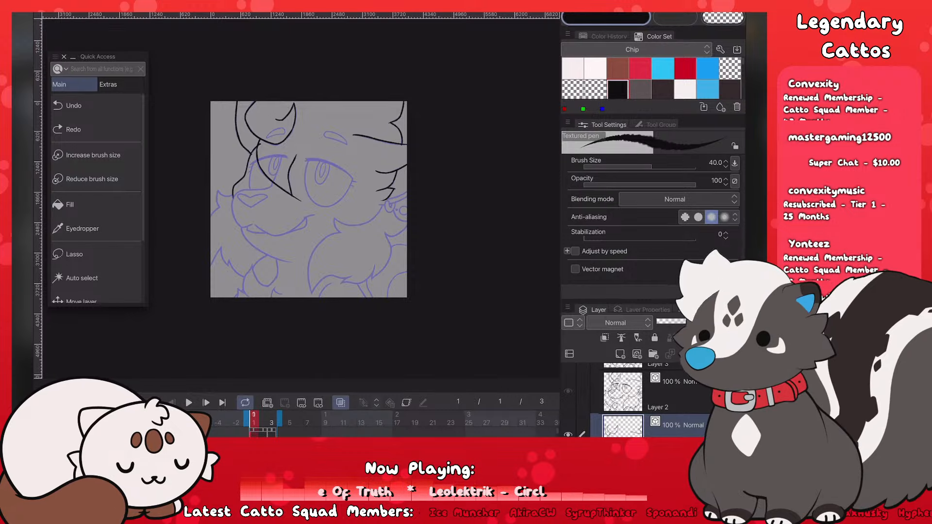
Step: Ink the upper muzzle line above the nose, from the face marking to the front of the muzzle
scroll(301, 195, "up", 7)
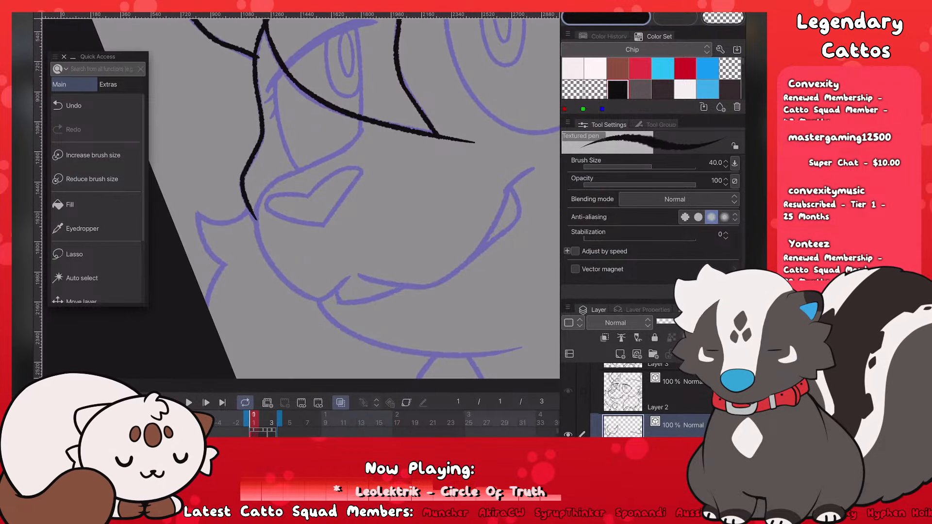
mouse_move(363, 127)
left_mouse_down()
mouse_move(284, 176)
mouse_move(256, 213)
mouse_move(272, 269)
left_mouse_up()
scroll(301, 194, "down", 4)
scroll(301, 194, "up", 5)
key("ctrl+z")
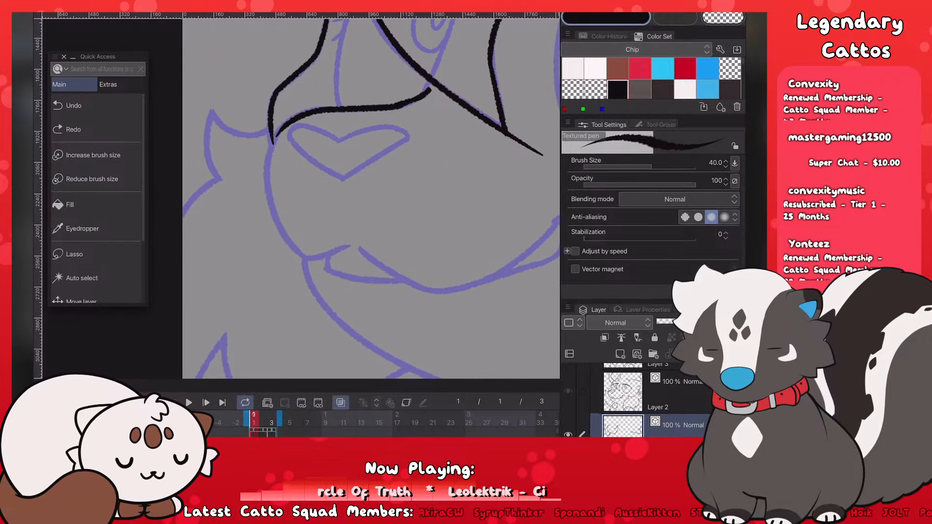
Step: Ink the front of the muzzle in a curve down to the mouth, ending in a short upward hook
left_click_drag(280, 128, 272, 223)
key("ctrl+z")
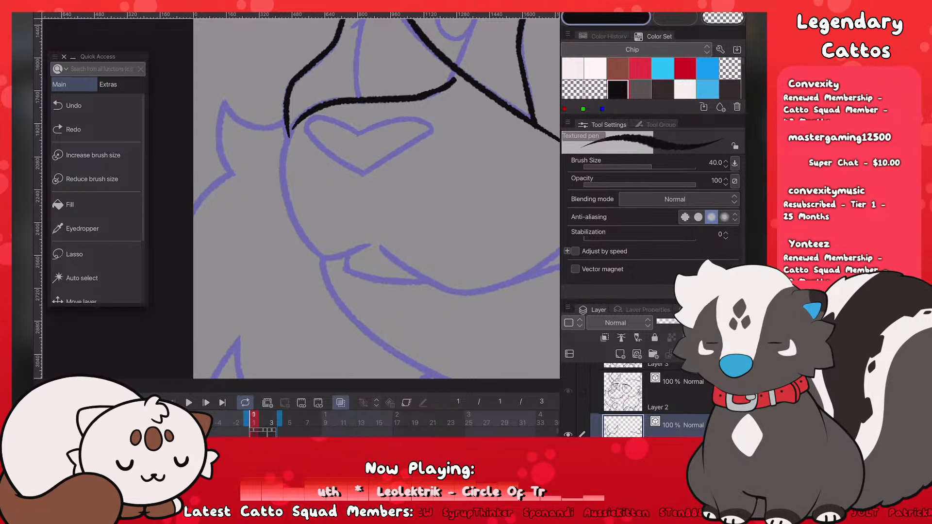
left_click_drag(300, 116, 287, 194)
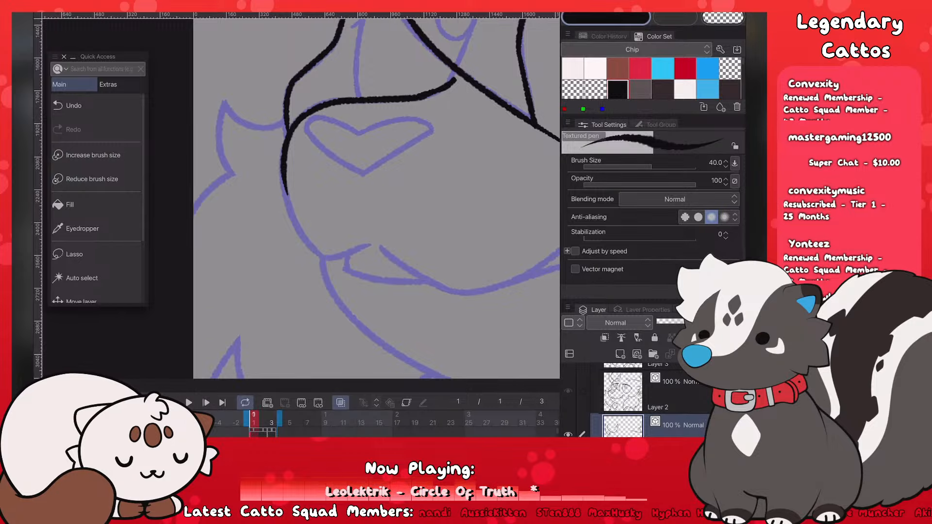
mouse_move(283, 174)
left_mouse_down()
mouse_move(322, 259)
mouse_move(376, 244)
mouse_move(375, 192)
left_mouse_up()
key("ctrl+z")
key("ctrl+z")
left_click_drag(341, 226, 374, 195)
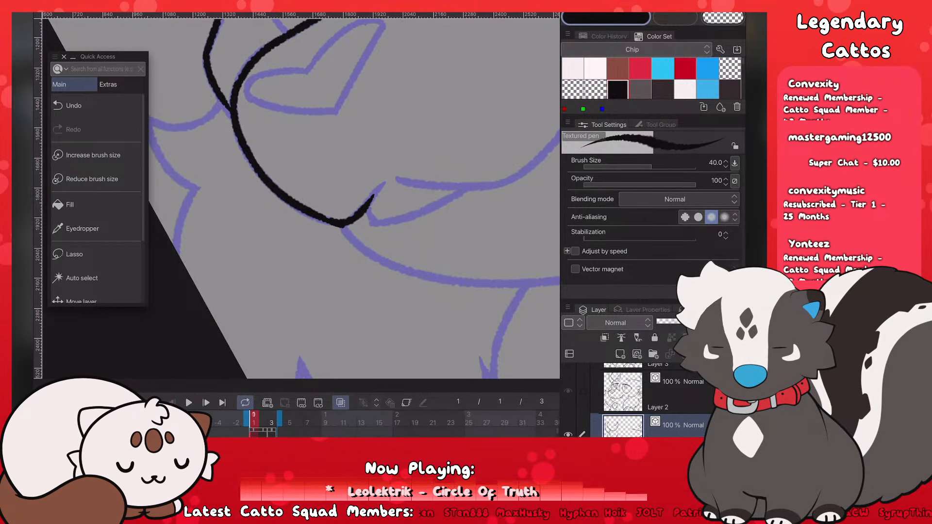
key("ctrl+z")
left_click_drag(341, 226, 376, 186)
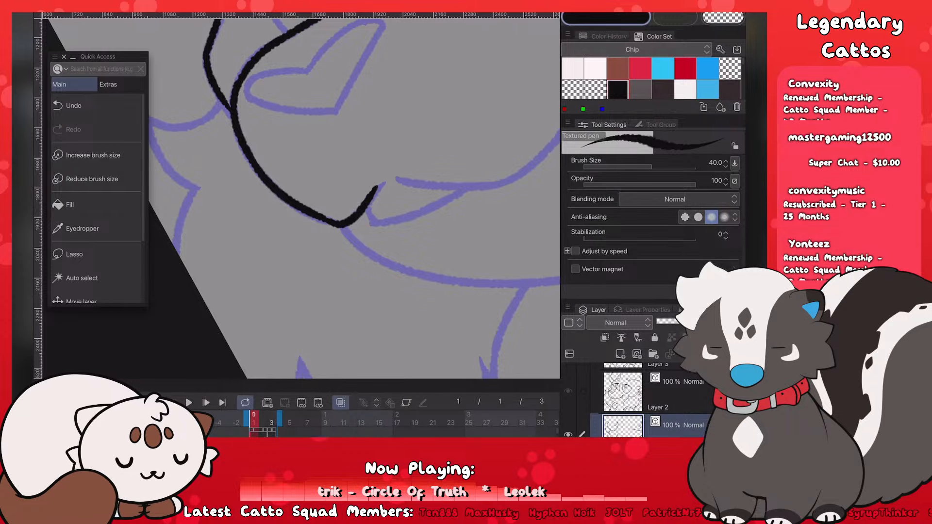
Step: Ink the long mouth line up to the right mouth corner and the small pointed shape beneath that corner
scroll(301, 199, "down", 3)
scroll(301, 199, "up", 1)
mouse_move(349, 199)
left_mouse_down()
mouse_move(420, 200)
mouse_move(456, 178)
mouse_move(487, 115)
left_mouse_up()
key("ctrl+z")
mouse_move(447, 191)
left_mouse_down()
mouse_move(500, 103)
mouse_move(485, 131)
mouse_move(501, 72)
mouse_move(528, 47)
mouse_move(519, 102)
mouse_move(475, 158)
left_mouse_up()
key("ctrl+z")
key("ctrl+z")
key("ctrl+z")
key("ctrl+z")
left_click_drag(515, 111, 474, 158)
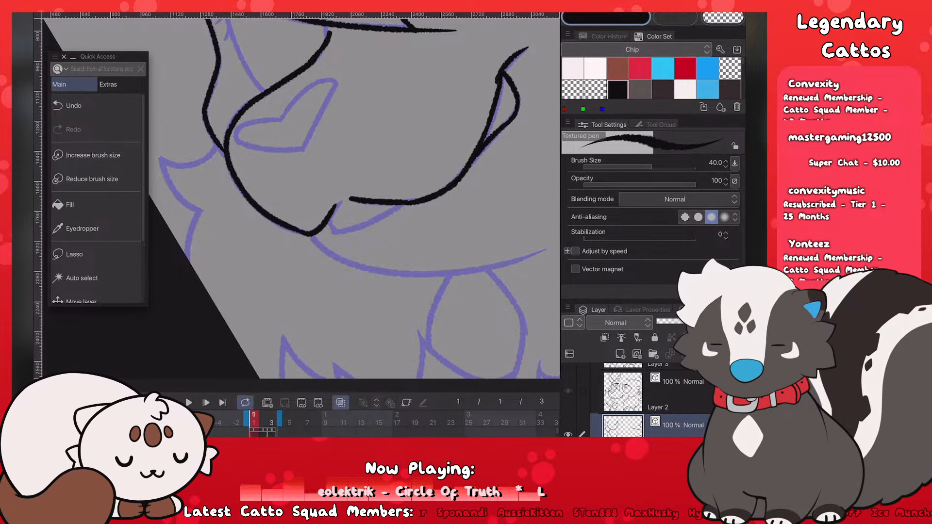
Step: Ink the lower edge of the small shape beneath the left end of the mouth
left_click_drag(331, 232, 385, 214)
key("ctrl+z")
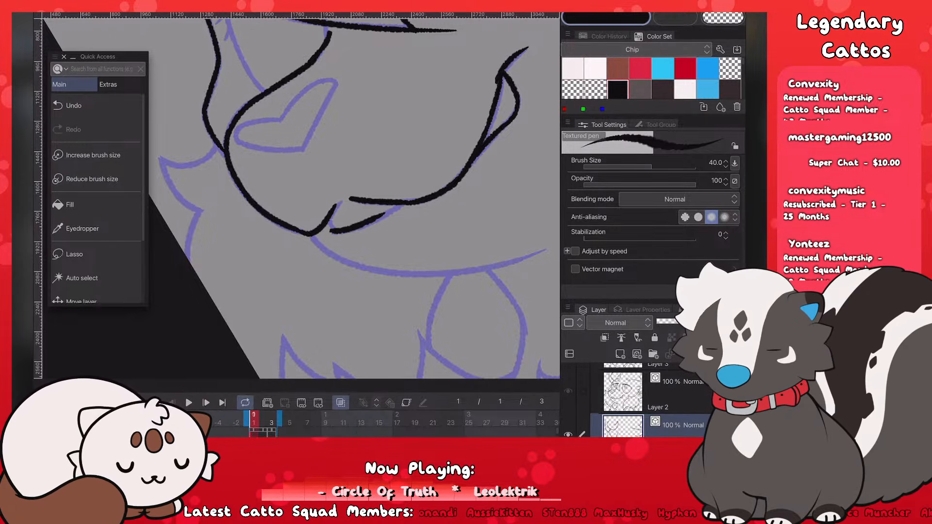
key("ctrl+z")
left_click_drag(331, 233, 402, 206)
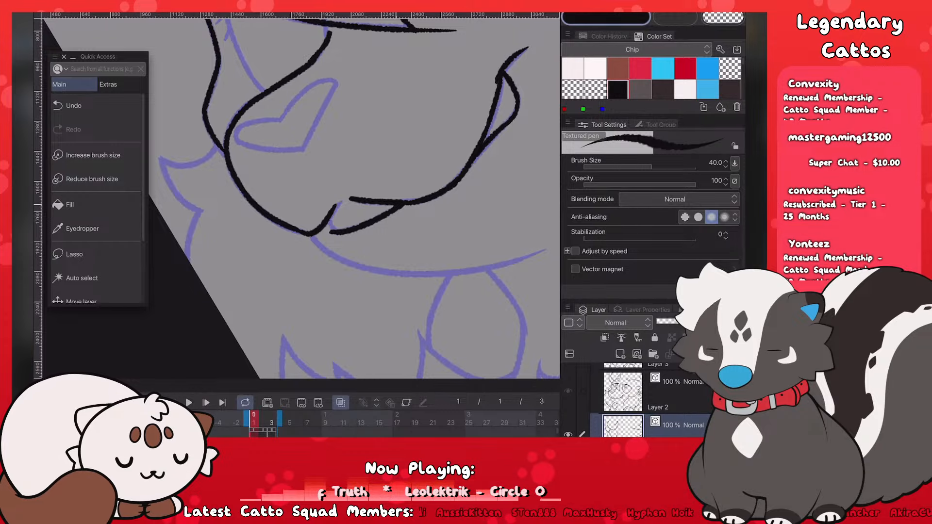
Step: Close the small shape at the mouth's left end and ink the chin and jaw line below it
left_click_drag(329, 220, 373, 266)
scroll(301, 199, "down", 5)
scroll(301, 199, "up", 3)
scroll(281, 161, "down", 3)
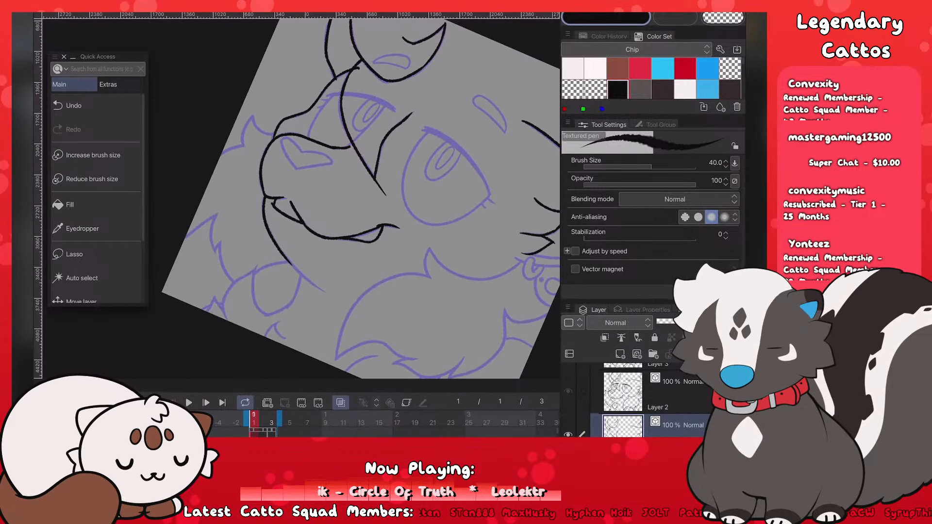
left_click_drag(285, 260, 330, 292)
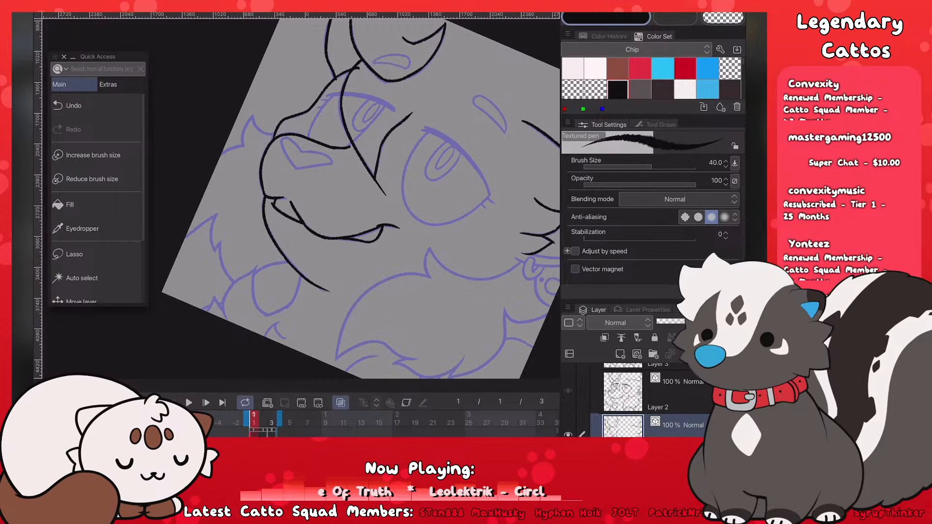
Step: Ink the right side and bottom of the rounded shape hanging below the jaw line
scroll(316, 183, "down", 3)
scroll(301, 194, "up", 5)
mouse_move(401, 241)
left_mouse_down()
mouse_move(412, 280)
mouse_move(386, 327)
left_mouse_up()
scroll(311, 214, "up", 1)
key("ctrl+z")
left_click_drag(408, 260, 382, 304)
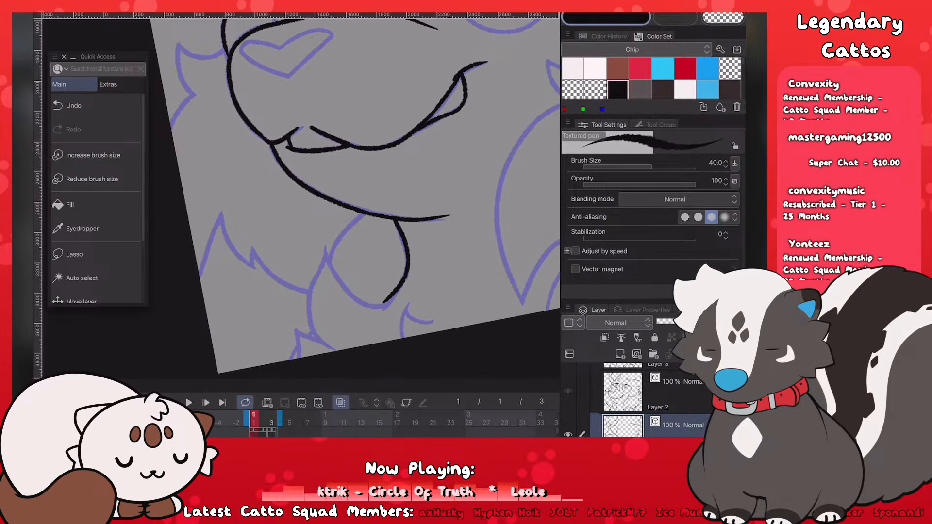
key("ctrl+z")
mouse_move(409, 260)
left_mouse_down()
mouse_move(381, 304)
mouse_move(348, 290)
left_mouse_up()
scroll(310, 204, "down", 3)
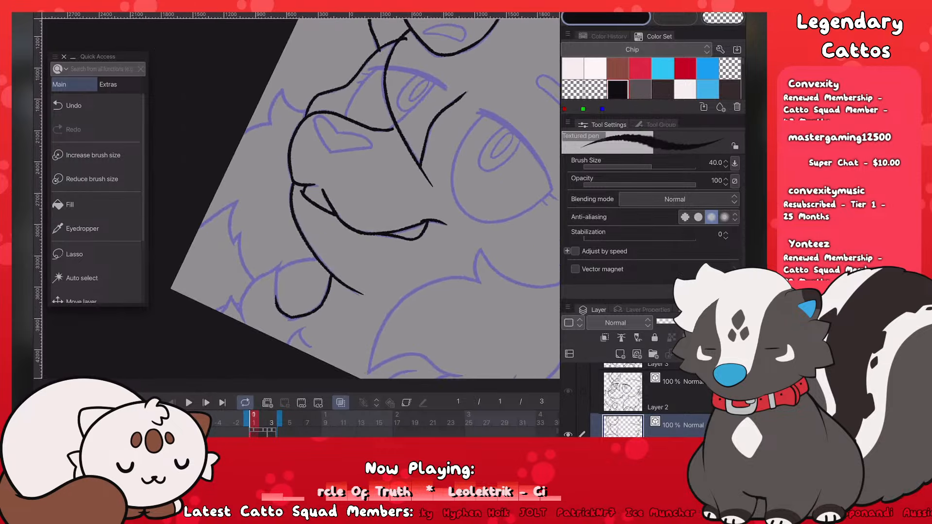
Step: Ink the left side of the rounded shape up to the jaw, plus the spiky fur edge beside it
scroll(311, 204, "up", 2)
key("ctrl+z")
left_click_drag(307, 332, 292, 268)
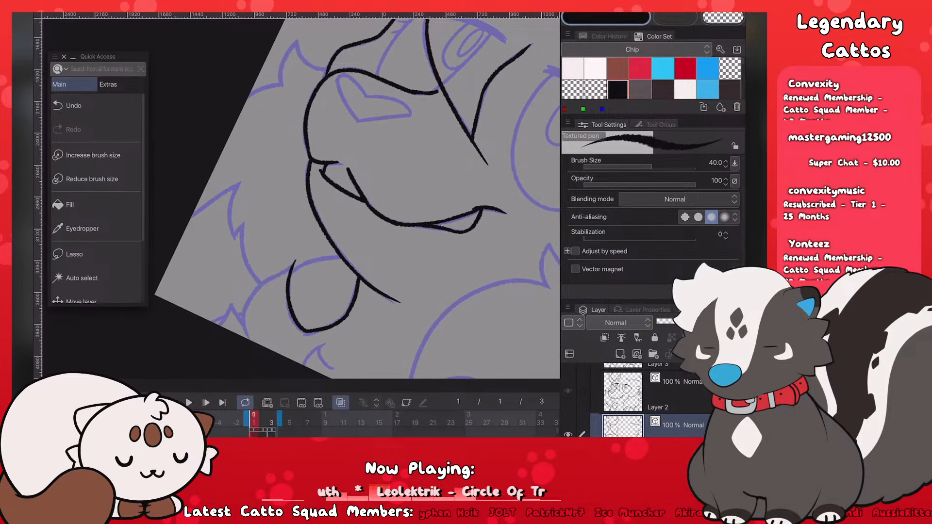
scroll(311, 213, "up", 2)
left_click_drag(285, 232, 286, 299)
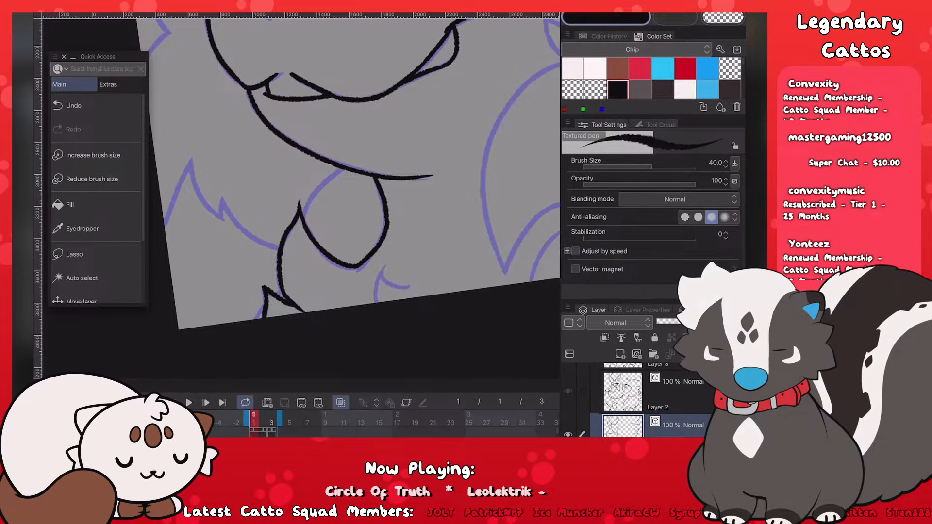
left_click_drag(302, 216, 341, 169)
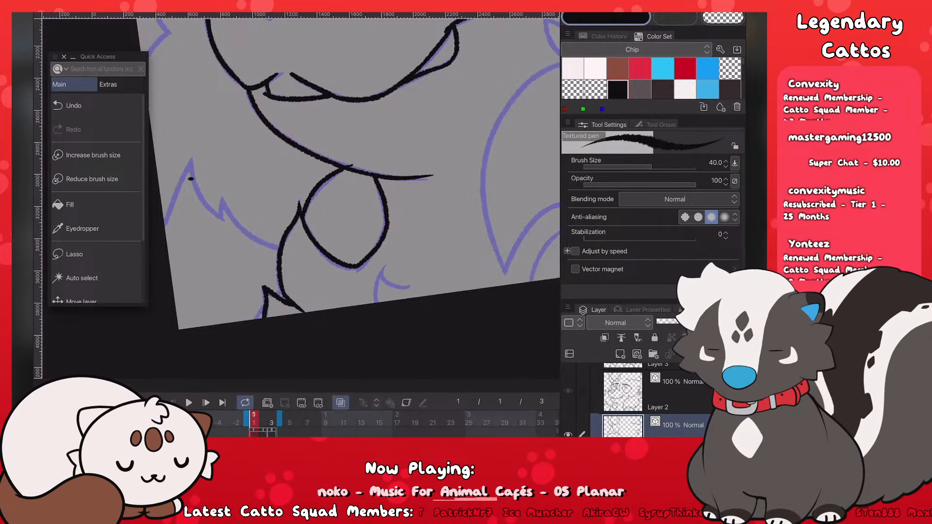
Step: Redraw the upper-left line of the rounded shape so it meets the jaw line cleanly
key("ctrl+z")
left_click_drag(303, 218, 343, 169)
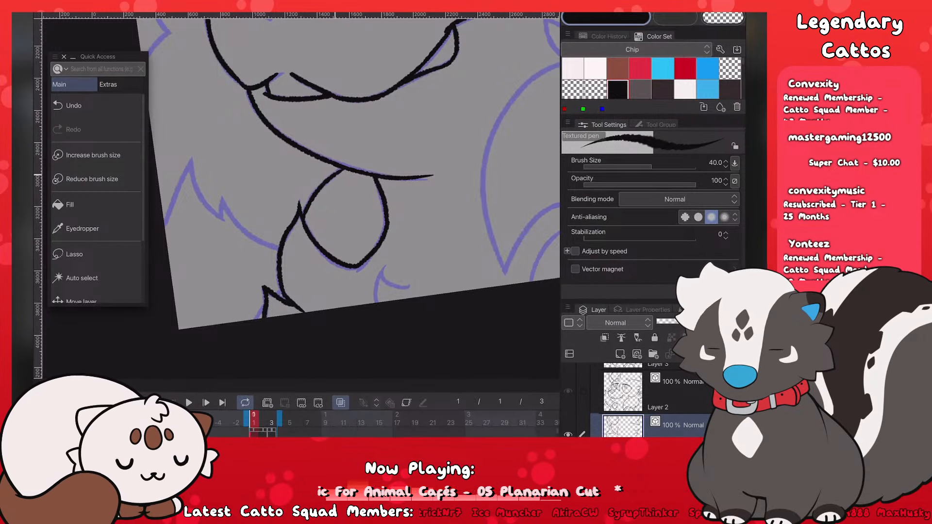
scroll(339, 170, "down", 1)
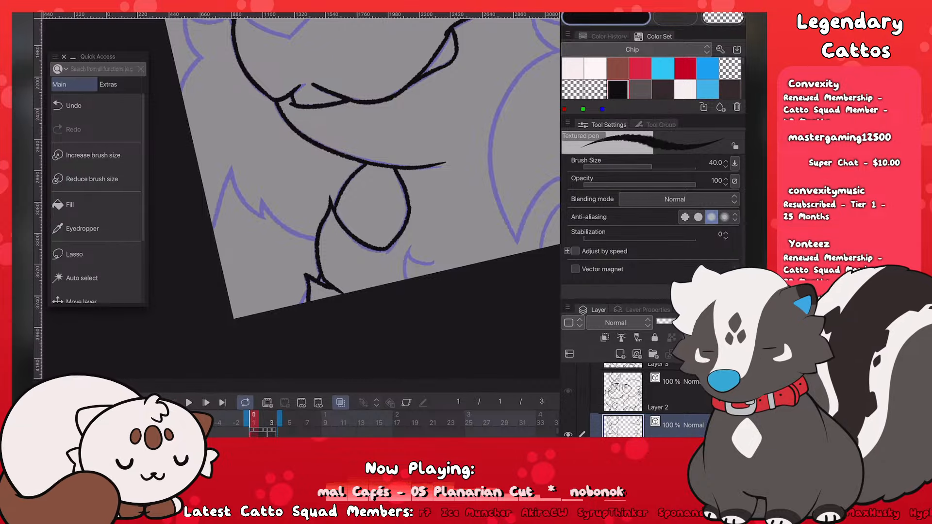
scroll(340, 194, "down", 5)
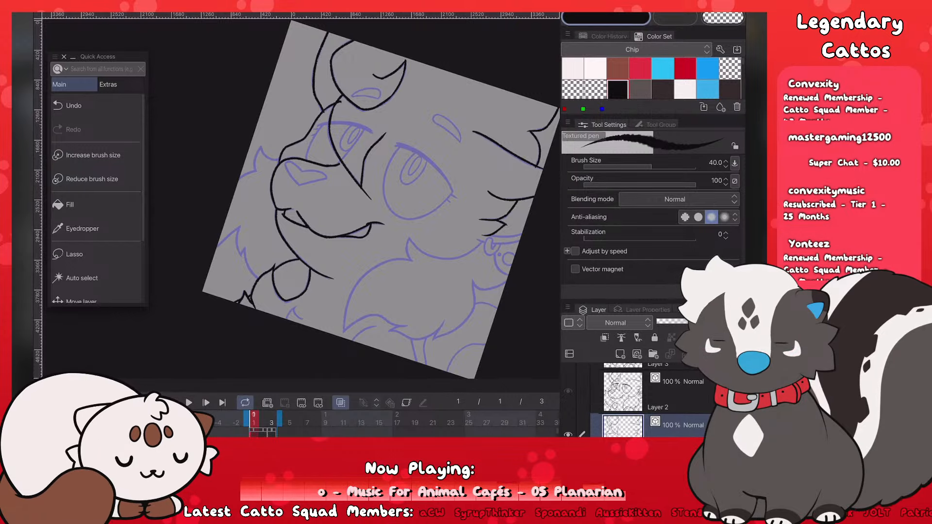
Step: Ink the small inner fur spike left of the rounded shape, including its curved lower edge
scroll(291, 219, "up", 5)
left_click_drag(280, 238, 318, 290)
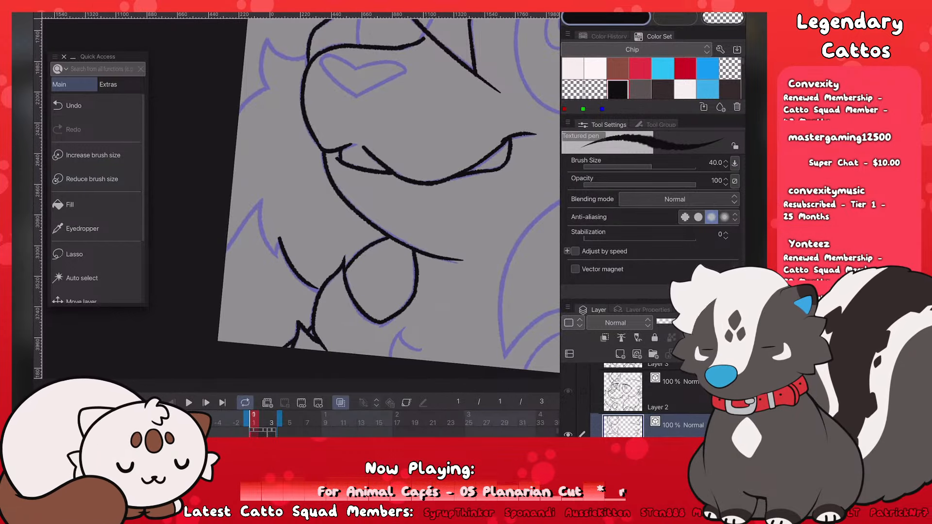
key("ctrl+z")
key("ctrl+y")
key("ctrl+z")
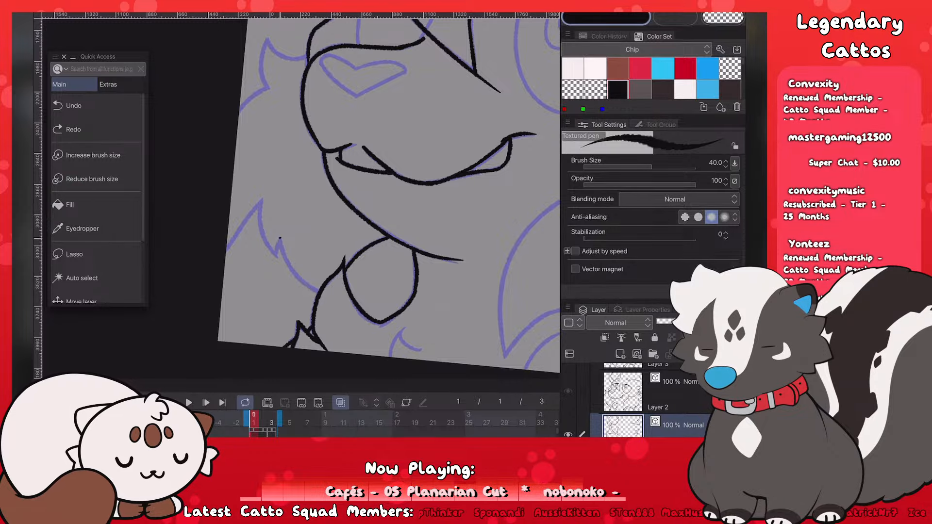
key("ctrl+y")
key("ctrl+z")
key("ctrl+y")
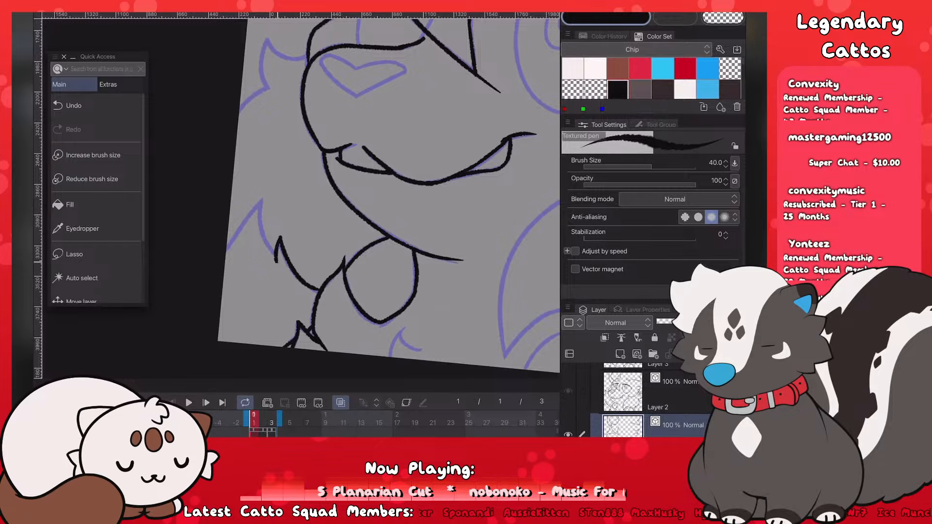
Step: Ink the taller outer neck fur spike out to the canvas's left edge and save the file
mouse_move(271, 252)
left_mouse_down()
mouse_move(257, 216)
mouse_move(262, 198)
mouse_move(230, 257)
left_mouse_up()
key("ctrl+z")
key("ctrl+z")
key("ctrl+z")
key("ctrl+z")
left_click_drag(260, 200, 227, 251)
scroll(301, 194, "down", 5)
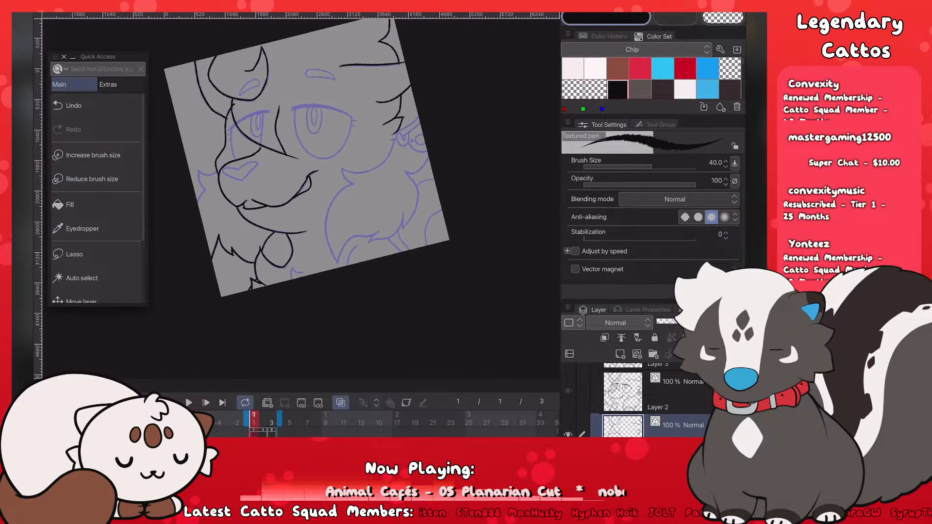
key("ctrl+s")
scroll(304, 194, "down", 2)
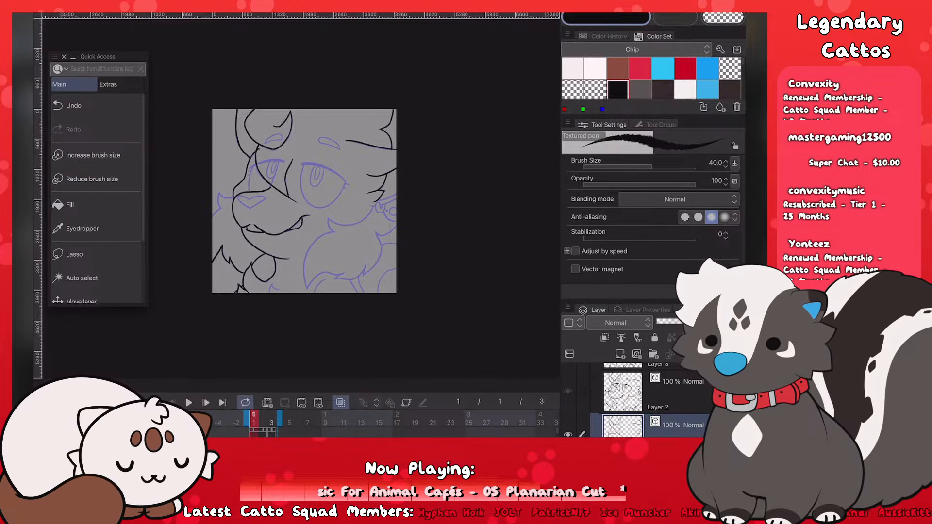
Step: Ink the spiky fur tuft behind the muzzle, from the canvas's left edge up to the muzzle outline
scroll(301, 199, "up", 6)
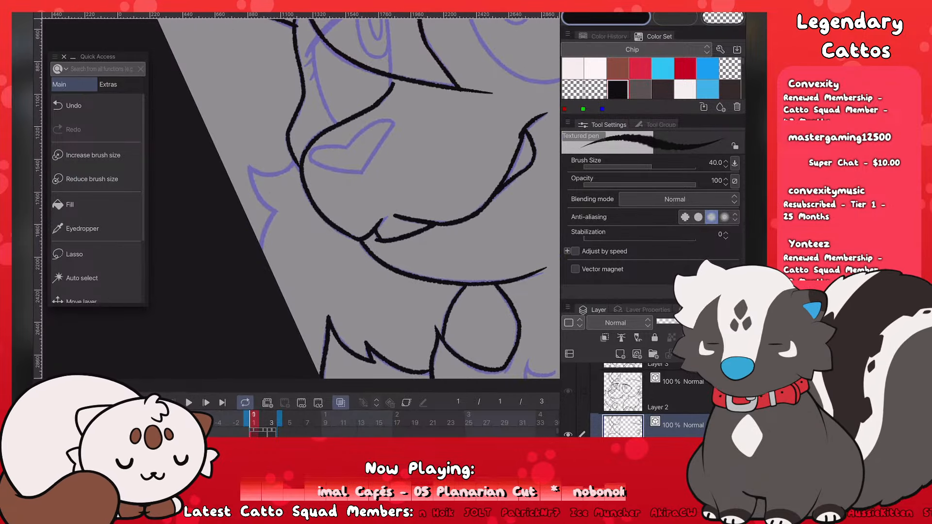
mouse_move(260, 247)
left_mouse_down()
mouse_move(280, 208)
mouse_move(250, 162)
left_mouse_up()
key("ctrl+z")
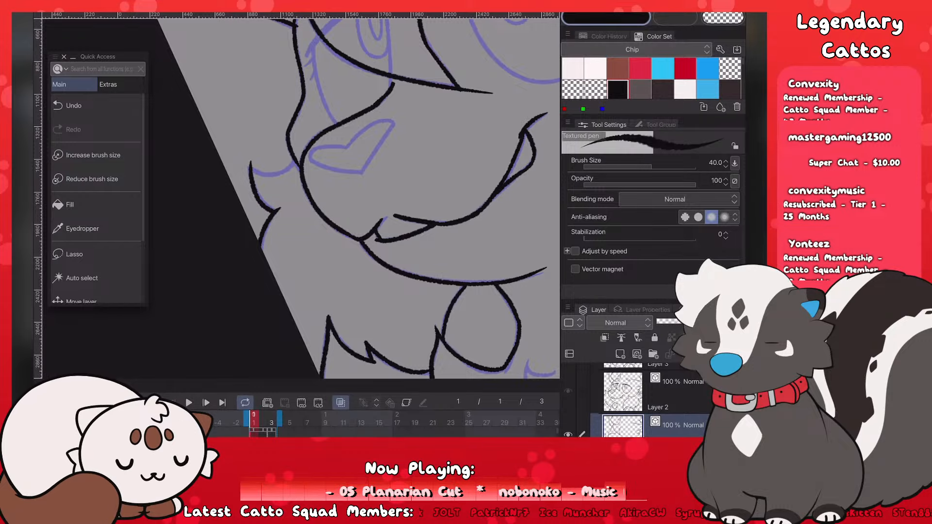
key("ctrl+z")
mouse_move(275, 211)
left_mouse_down()
mouse_move(260, 200)
mouse_move(252, 162)
left_mouse_up()
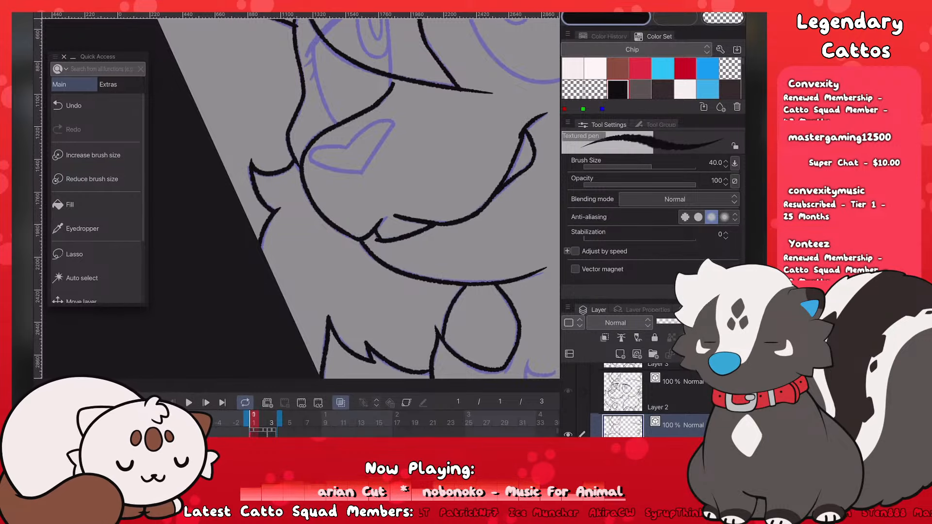
scroll(300, 199, "down", 5)
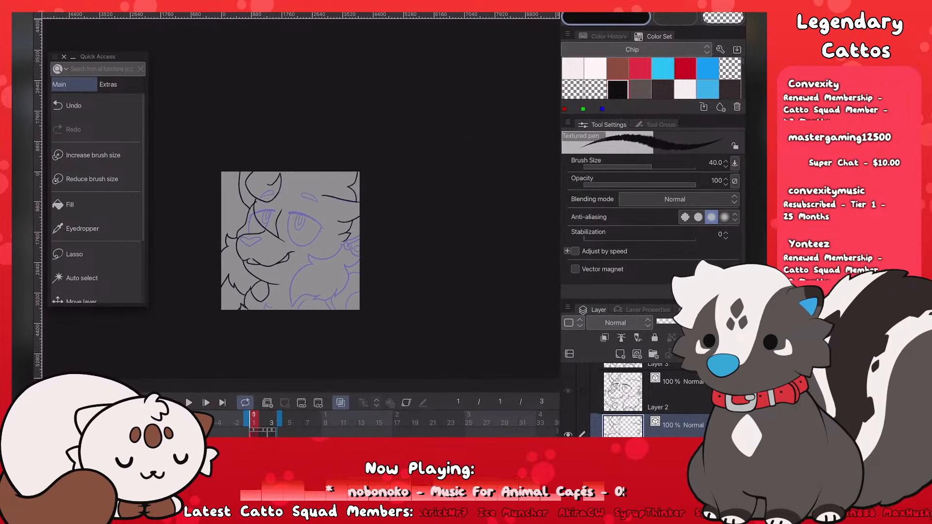
Step: Ink the short slanted line below the large cheek fur down to the canvas's bottom edge
scroll(301, 209, "up", 2)
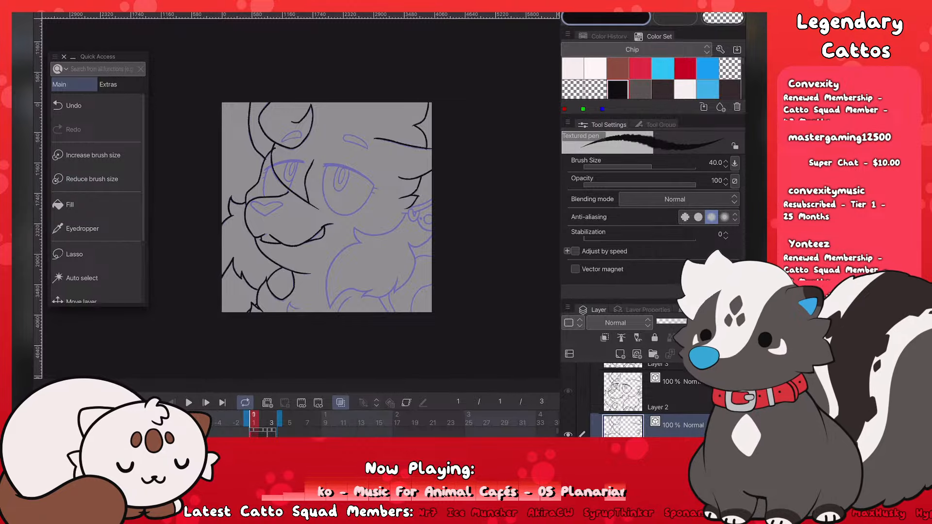
scroll(300, 199, "up", 8)
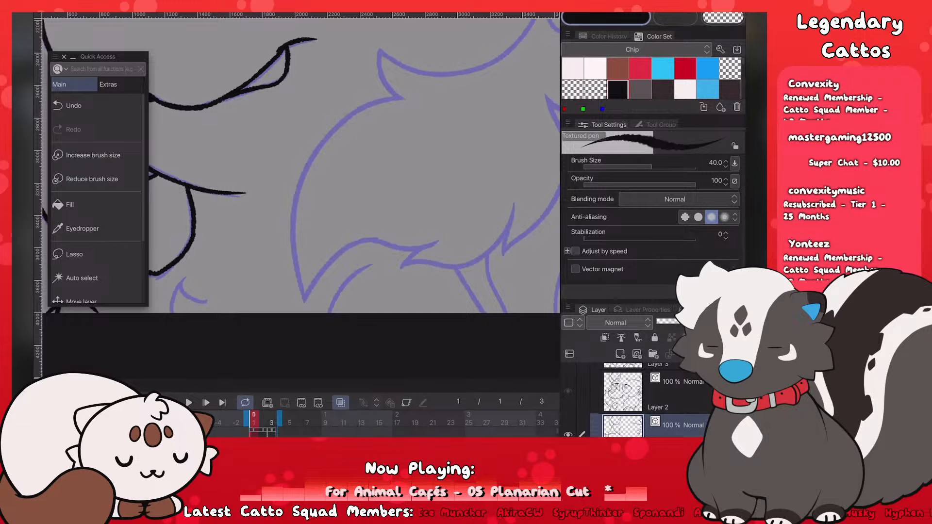
scroll(300, 199, "down", 6)
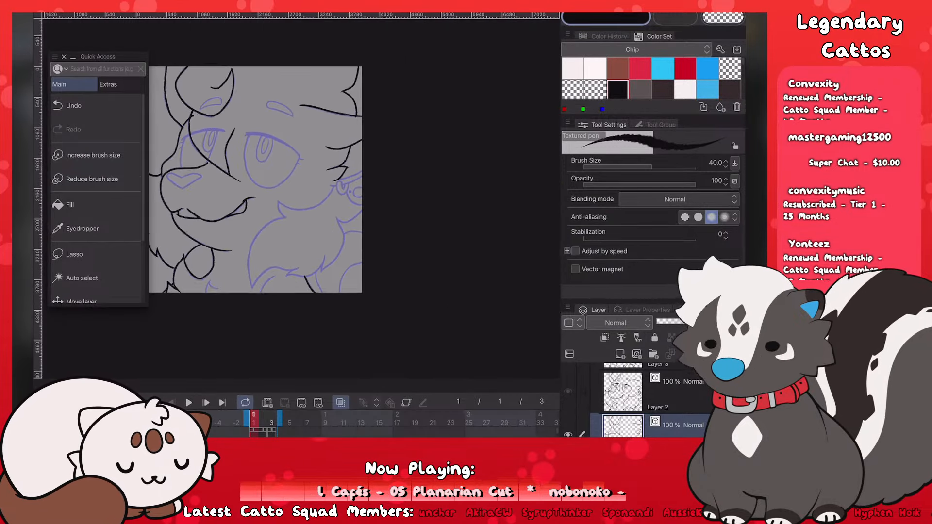
Step: Ink the top arc and upper-left side of the small loop below the cheek spikes
scroll(301, 199, "up", 6)
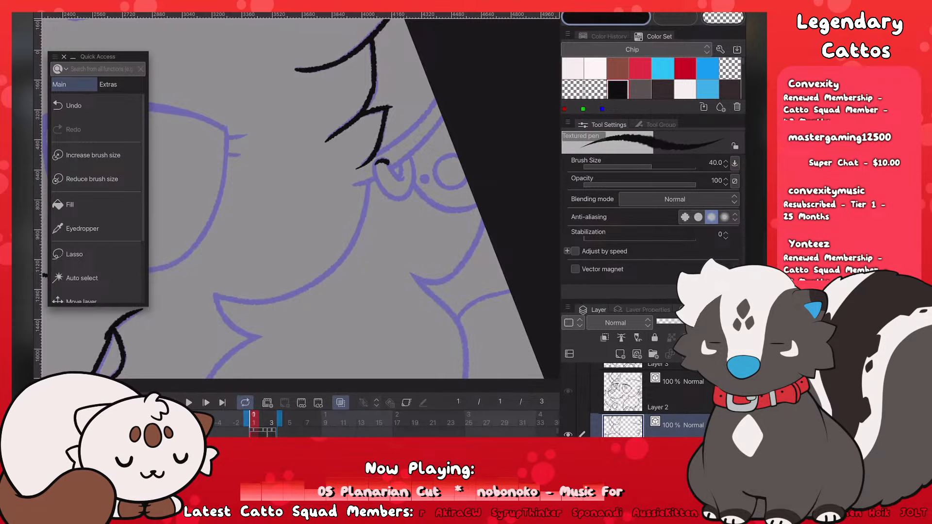
key("ctrl+z")
key("ctrl+z")
left_click_drag(374, 171, 390, 166)
key("ctrl+z")
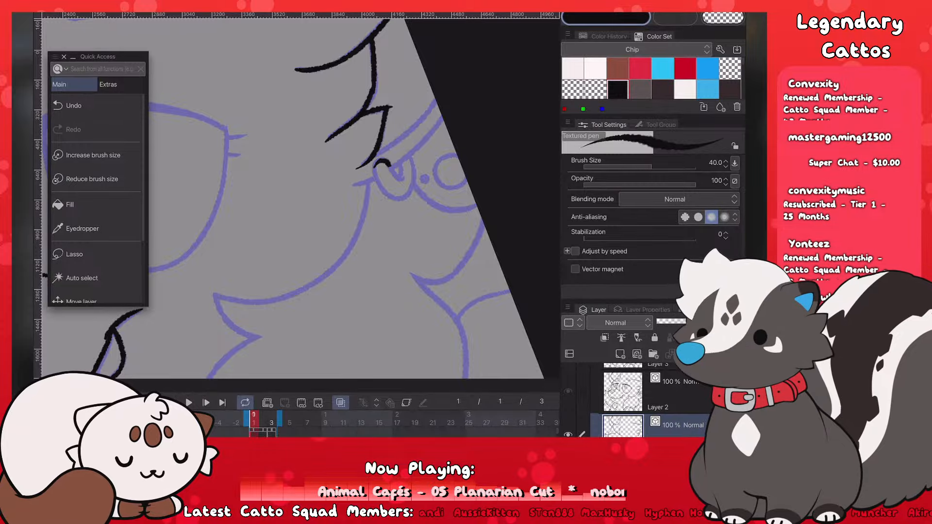
mouse_move(383, 187)
left_mouse_down()
mouse_move(356, 208)
mouse_move(361, 240)
left_mouse_up()
key("ctrl+z")
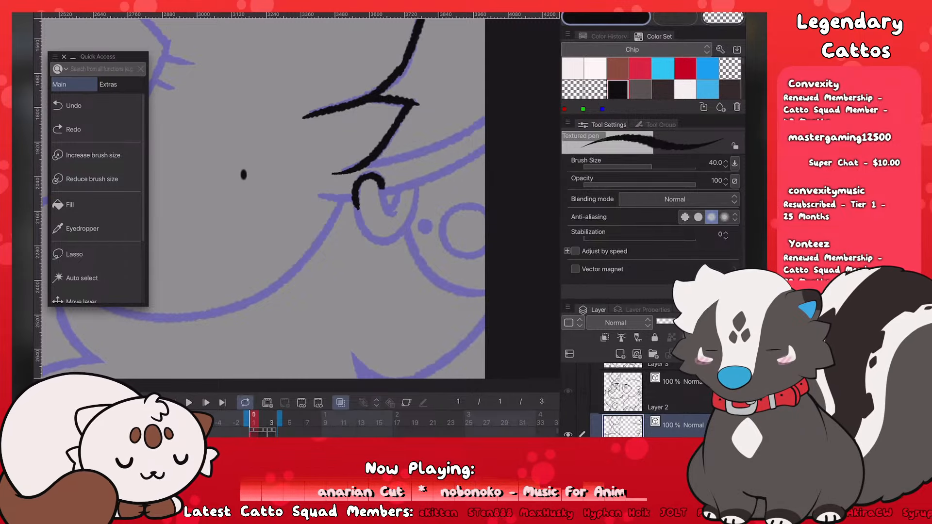
Step: Ink the rounded bottom and right side of the small loop, cleaning up its lower line
mouse_move(359, 204)
left_mouse_down()
mouse_move(389, 241)
mouse_move(359, 226)
mouse_move(388, 241)
mouse_move(412, 203)
left_mouse_up()
key("ctrl+z")
key("ctrl+z")
mouse_move(386, 241)
left_mouse_down()
mouse_move(418, 209)
mouse_move(418, 188)
mouse_move(388, 242)
mouse_move(420, 191)
left_mouse_up()
key("ctrl+z")
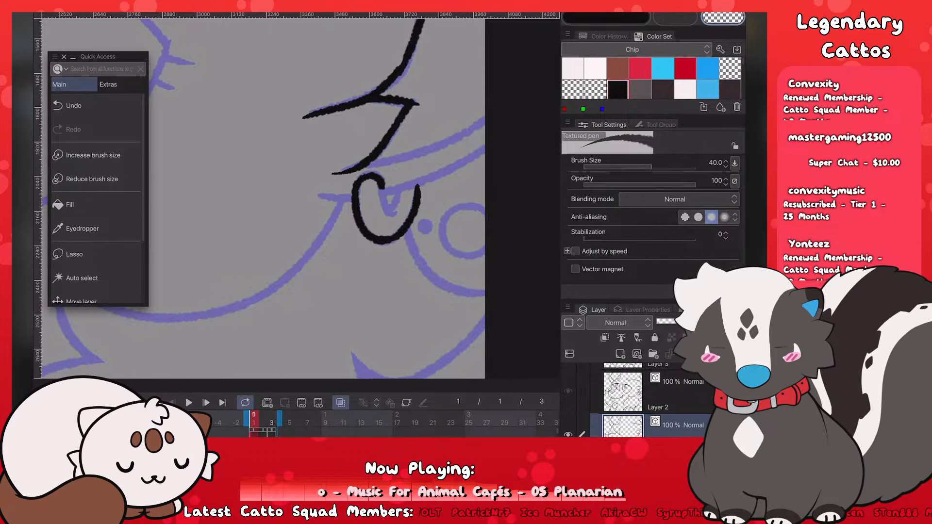
left_click_drag(380, 235, 390, 235)
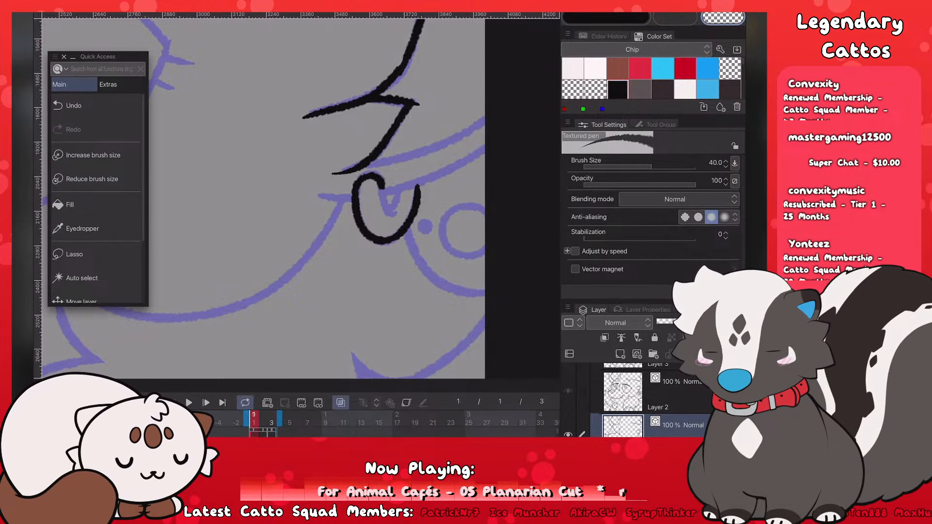
Step: Return to the black ink and draw the small pointed hook inside the loop
key("c")
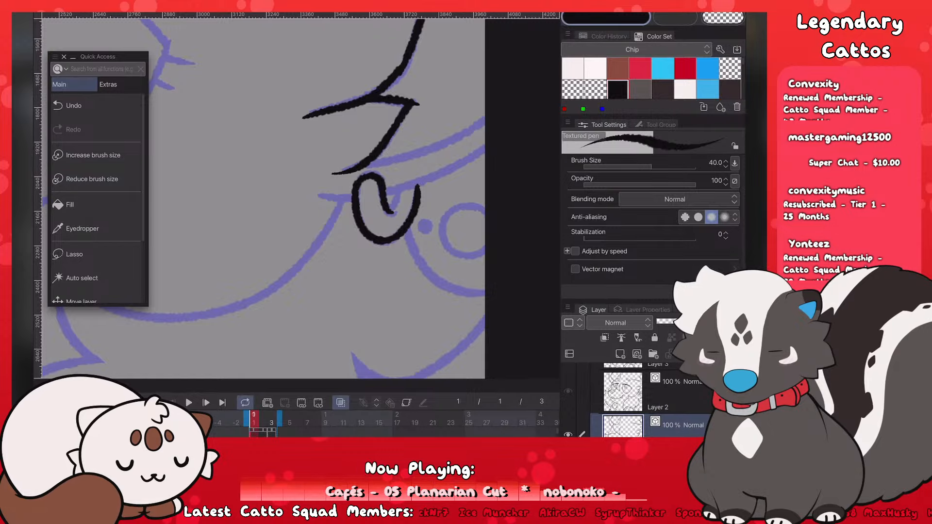
left_click(233, 125)
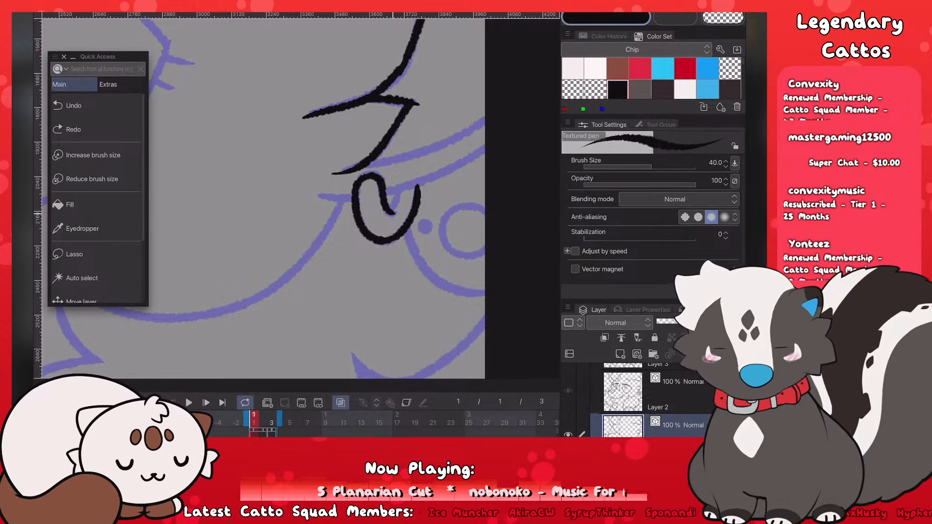
left_click_drag(395, 213, 389, 209)
key("ctrl+z")
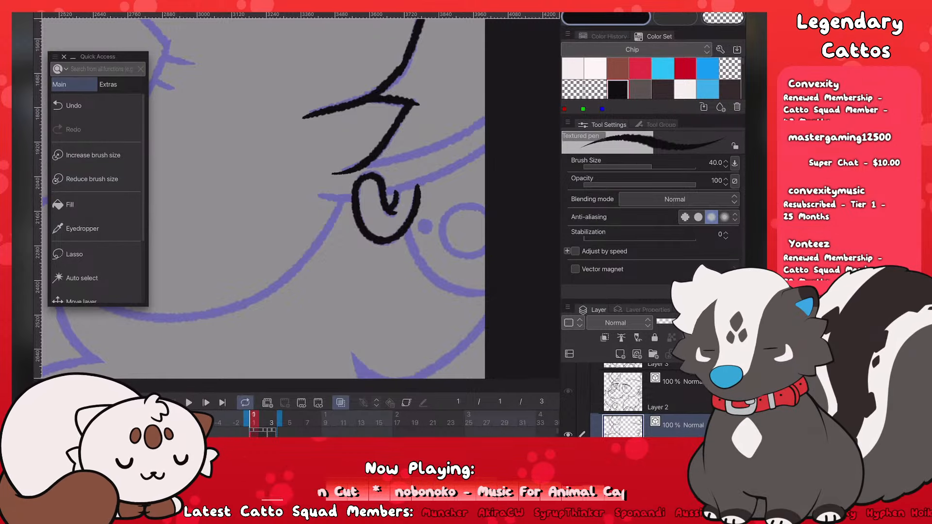
Step: Ink the two curved lines running past the small loop to the canvas's right edge
mouse_move(320, 196)
left_mouse_down()
mouse_move(351, 197)
mouse_move(485, 146)
left_mouse_up()
key("ctrl+z")
left_click_drag(369, 167, 485, 114)
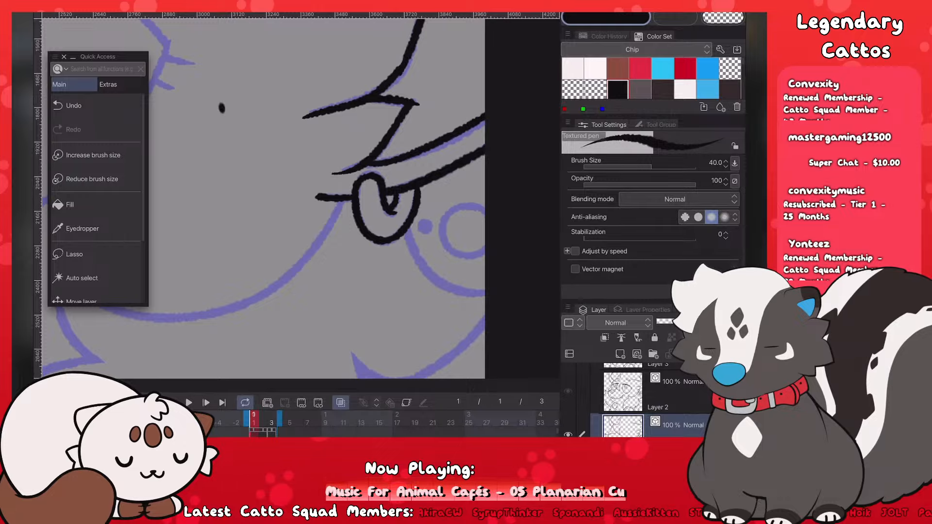
key("ctrl+z")
key("ctrl+z")
key("ctrl+y")
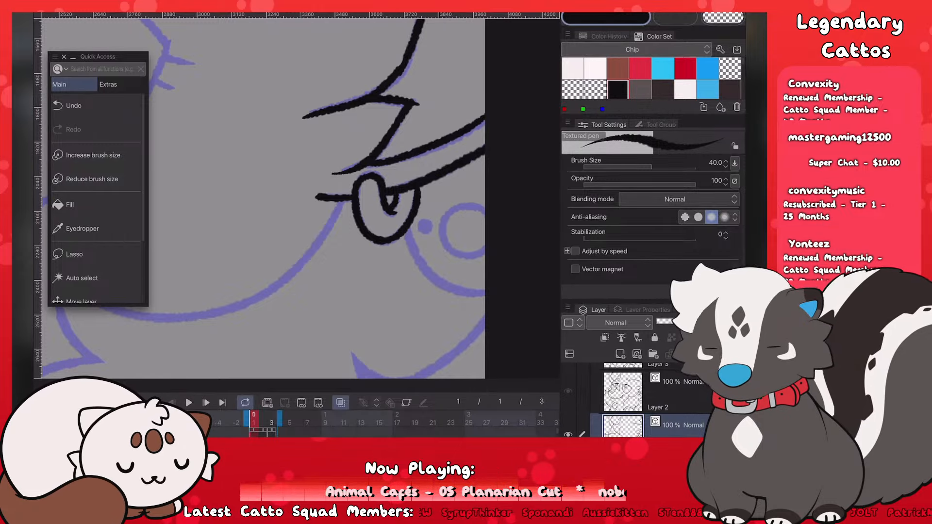
key("ctrl+z")
key("ctrl+y")
key("ctrl+z")
key("ctrl+y")
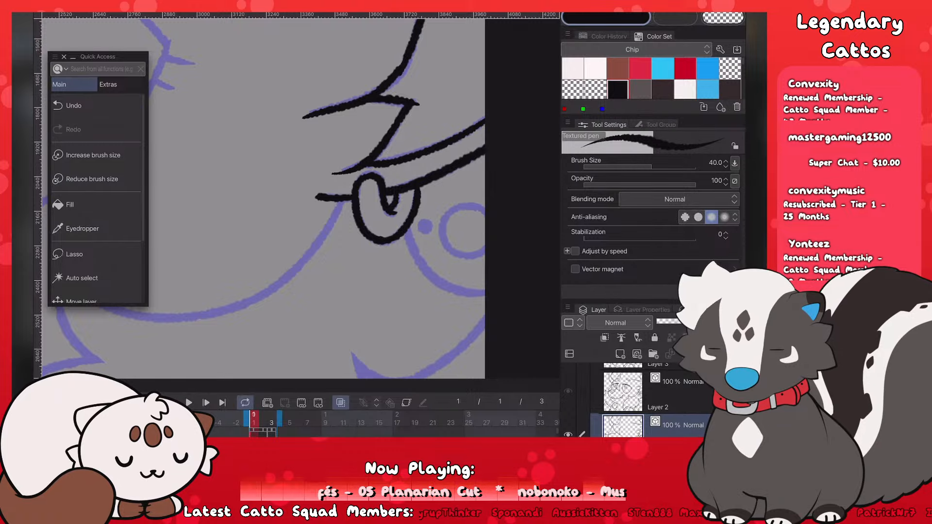
scroll(301, 199, "down", 10)
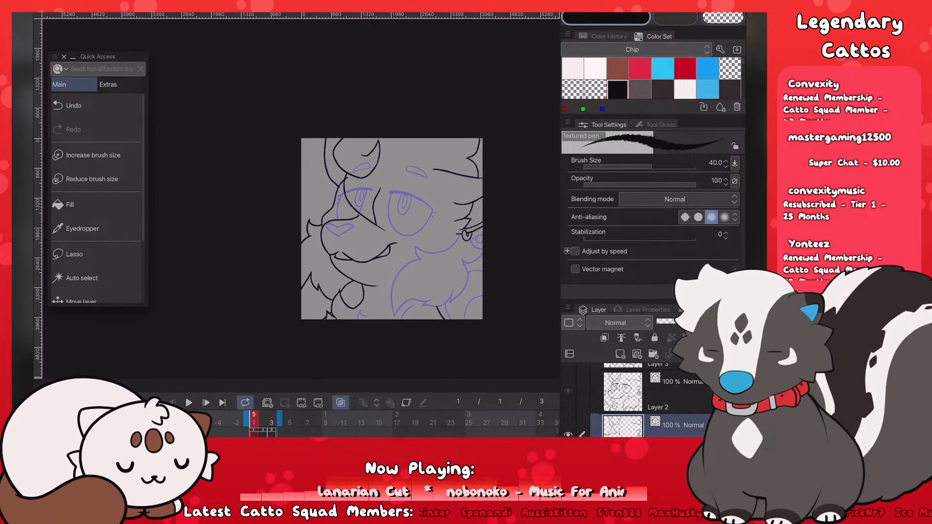
Step: Ink the solid dot beside the small loop and the top arc of the neighbouring circle
scroll(476, 255, "up", 2)
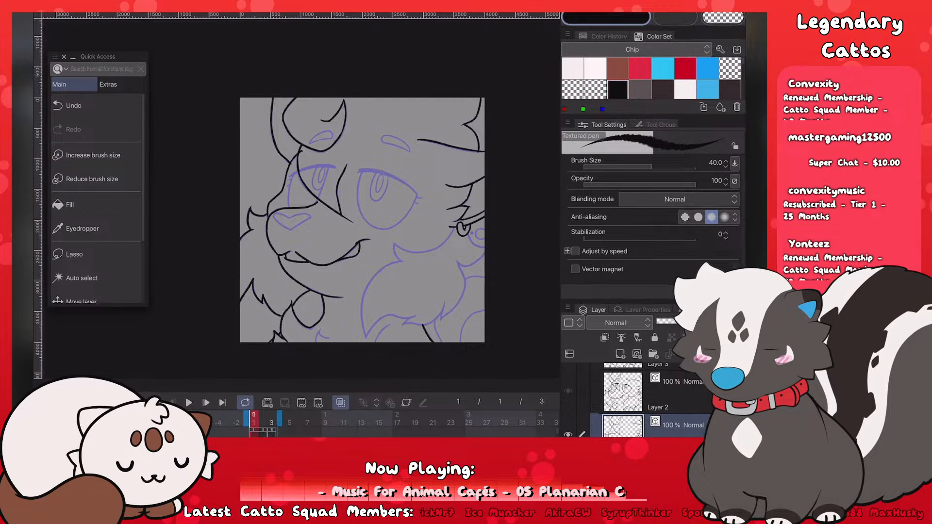
scroll(362, 220, "up", 1)
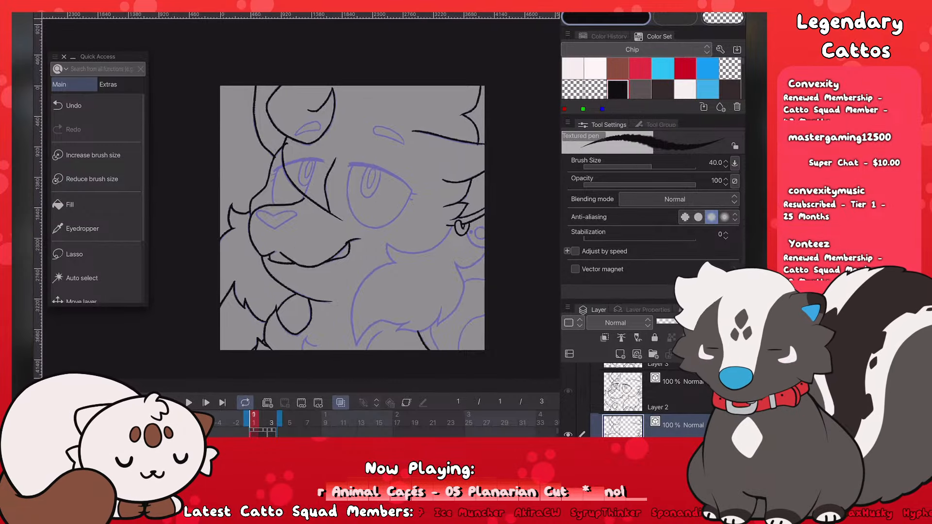
scroll(499, 243, "up", 6)
mouse_move(384, 199)
left_mouse_down()
mouse_move(436, 177)
mouse_move(409, 223)
left_mouse_up()
key("ctrl+z")
key("ctrl+z")
mouse_move(440, 181)
left_mouse_down()
mouse_move(405, 195)
mouse_move(406, 218)
mouse_move(404, 205)
left_mouse_up()
key("ctrl+z")
key("ctrl+z")
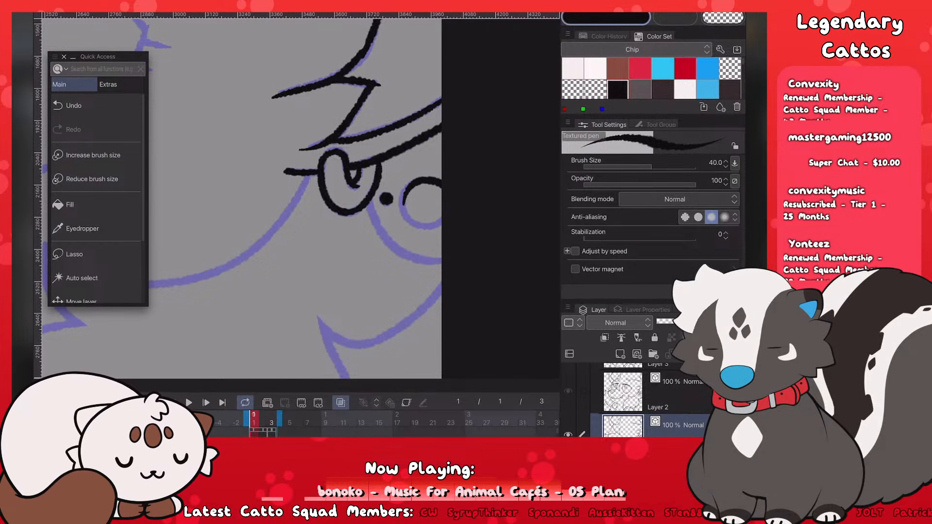
Step: Refine the circle's upper arc and ink its left side and bottom up to the canvas edge
left_click_drag(438, 179, 402, 208)
key("ctrl+z")
key("ctrl+z")
mouse_move(440, 185)
left_mouse_down()
mouse_move(403, 194)
mouse_move(403, 211)
mouse_move(441, 224)
left_mouse_up()
key("ctrl+z")
key("ctrl+z")
key("ctrl+z")
mouse_move(401, 202)
left_mouse_down()
mouse_move(402, 211)
mouse_move(441, 224)
left_mouse_up()
key("ctrl+z")
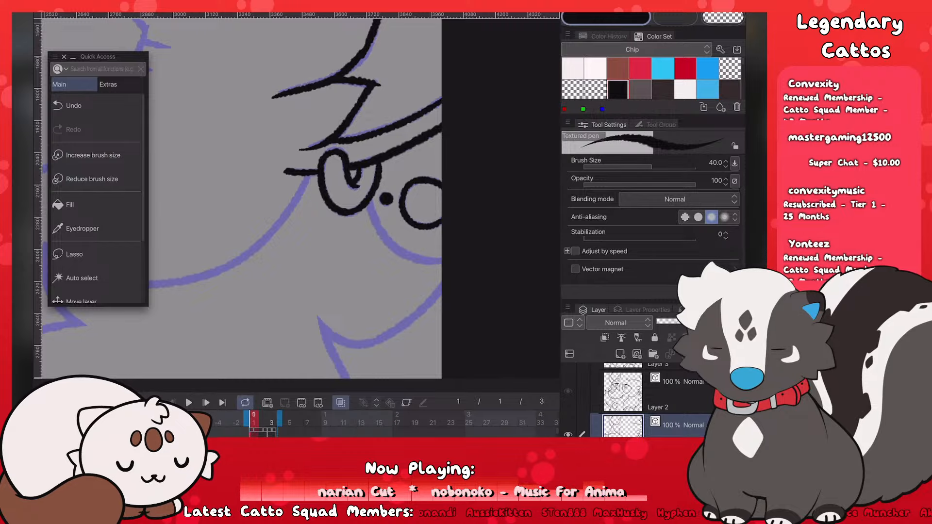
scroll(301, 199, "down", 7)
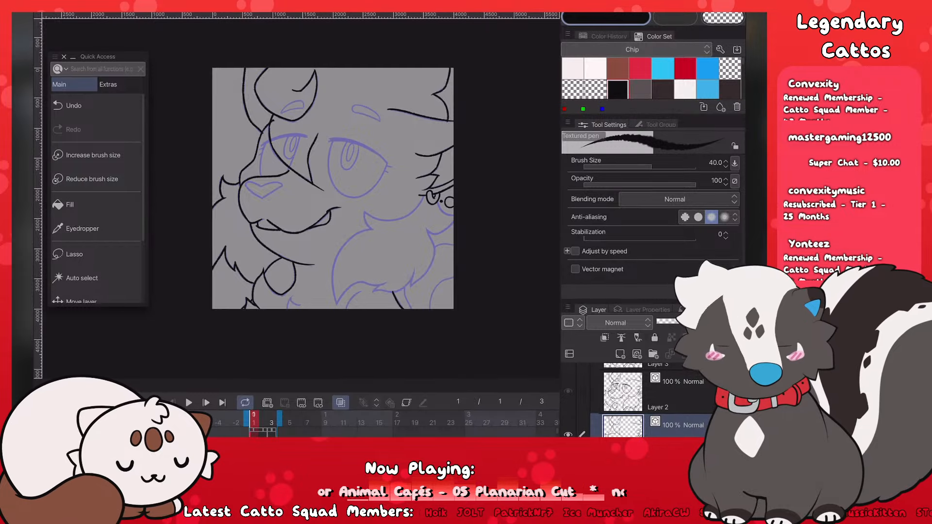
Step: Ink the long lower cheek curve from the fur tip near the mouth up to the small loop
scroll(399, 220, "up", 5)
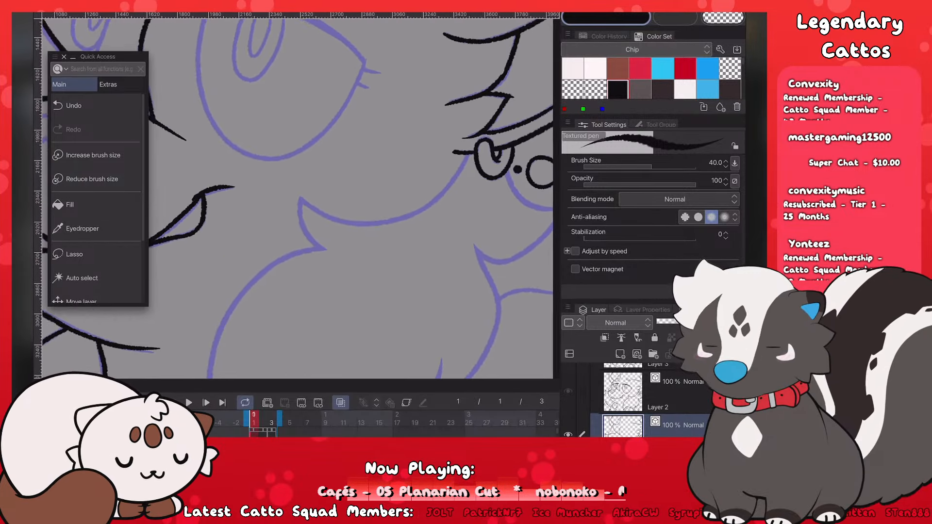
mouse_move(291, 189)
left_mouse_down()
mouse_move(434, 207)
mouse_move(296, 197)
mouse_move(433, 207)
mouse_move(468, 142)
left_mouse_up()
key("ctrl+z")
key("ctrl+z")
left_click_drag(412, 213, 468, 142)
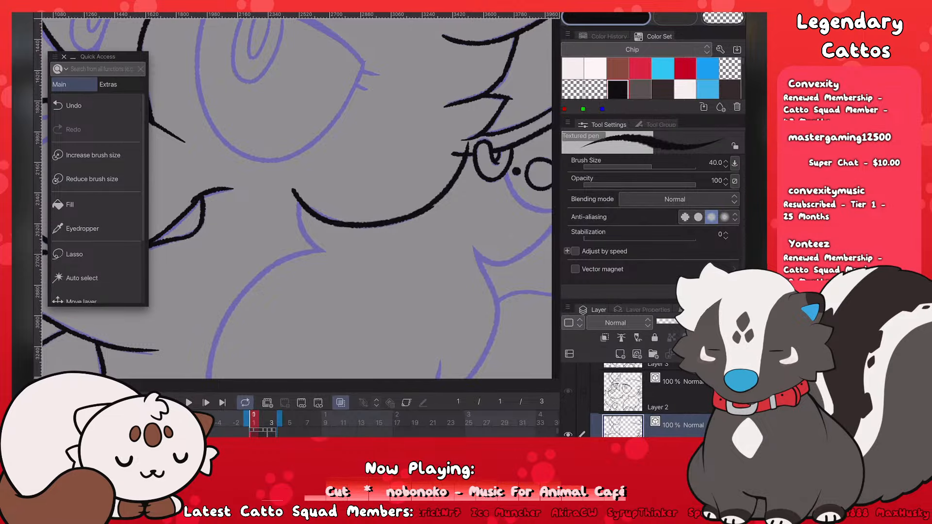
Step: Ink the notch beneath the cheek fur tip and the long left side of the large fur tuft
left_click_drag(297, 190, 335, 257)
scroll(301, 199, "down", 3)
scroll(301, 199, "up", 3)
left_click_drag(382, 145, 275, 316)
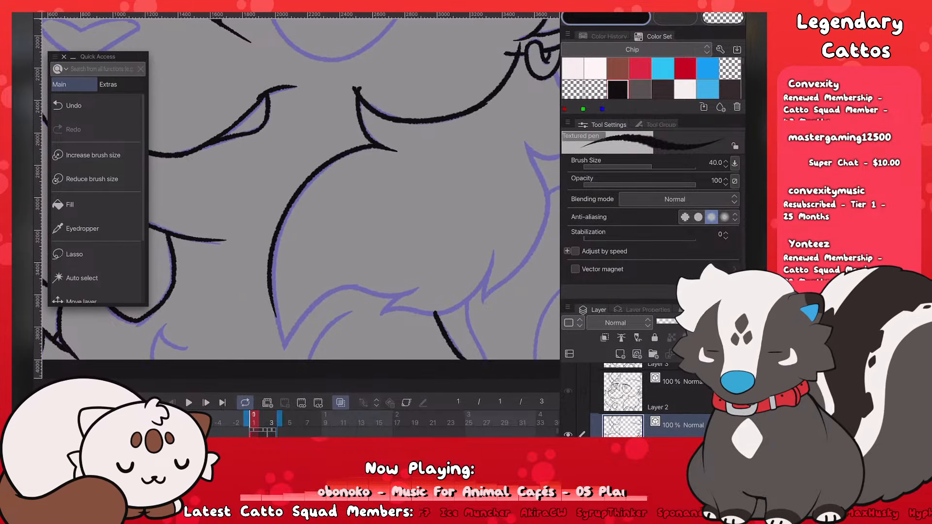
Step: Ink the large fur tuft's pointed lower tip and its bottom edge up to the first small fur spike
left_click_drag(270, 283, 286, 352)
key("ctrl+z")
mouse_move(270, 294)
left_mouse_down()
mouse_move(288, 360)
mouse_move(332, 298)
left_mouse_up()
scroll(301, 199, "down", 3)
scroll(301, 199, "up", 2)
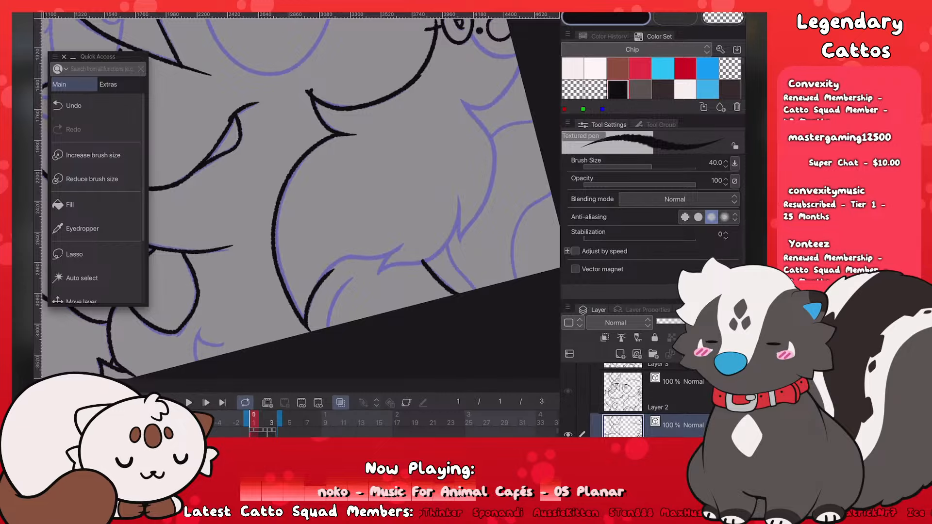
scroll(301, 194, "up", 3)
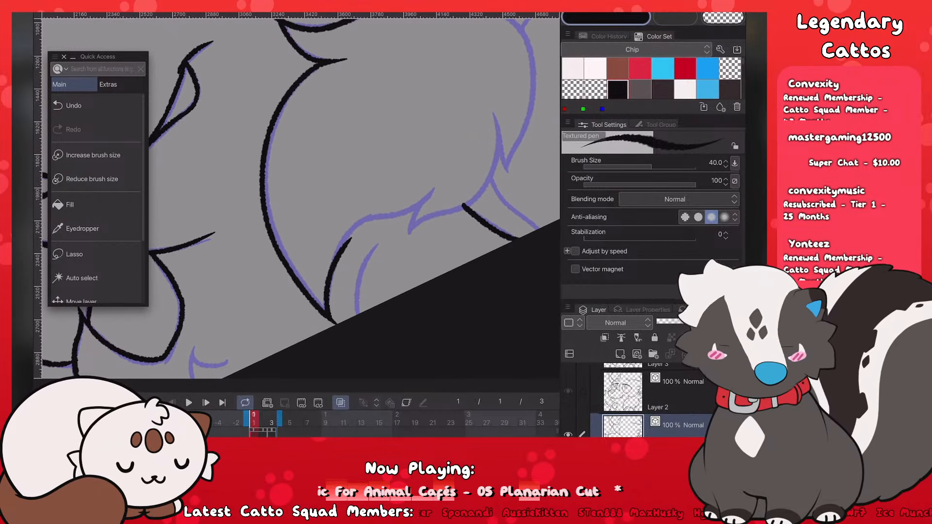
key("ctrl+z")
left_click_drag(325, 312, 350, 236)
key("ctrl+z")
mouse_move(325, 312)
left_mouse_down()
mouse_move(369, 215)
mouse_move(447, 179)
left_mouse_up()
key("ctrl+z")
left_click_drag(362, 223, 441, 183)
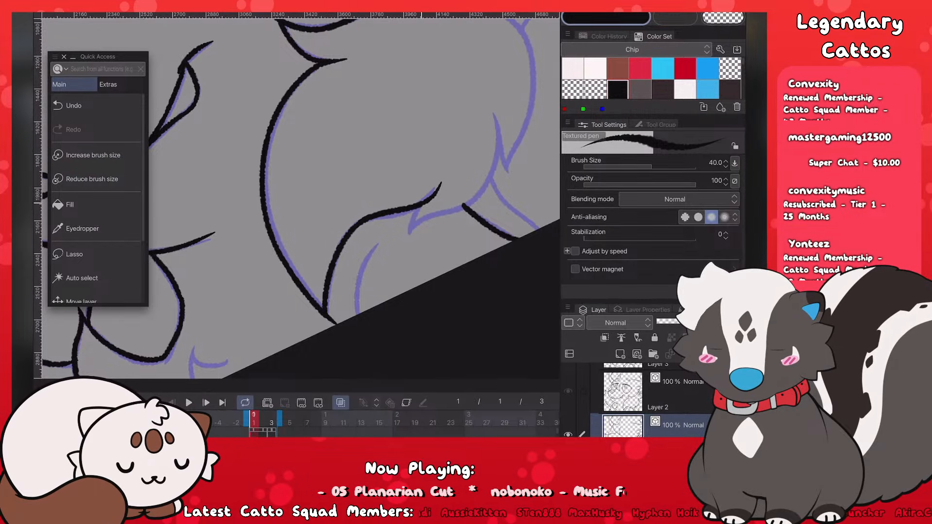
Step: Continue the large tuft's bottom edge with a notch, the next curve up to a second spike, and the notch beside it
mouse_move(410, 237)
left_mouse_down()
mouse_move(457, 208)
mouse_move(497, 128)
left_mouse_up()
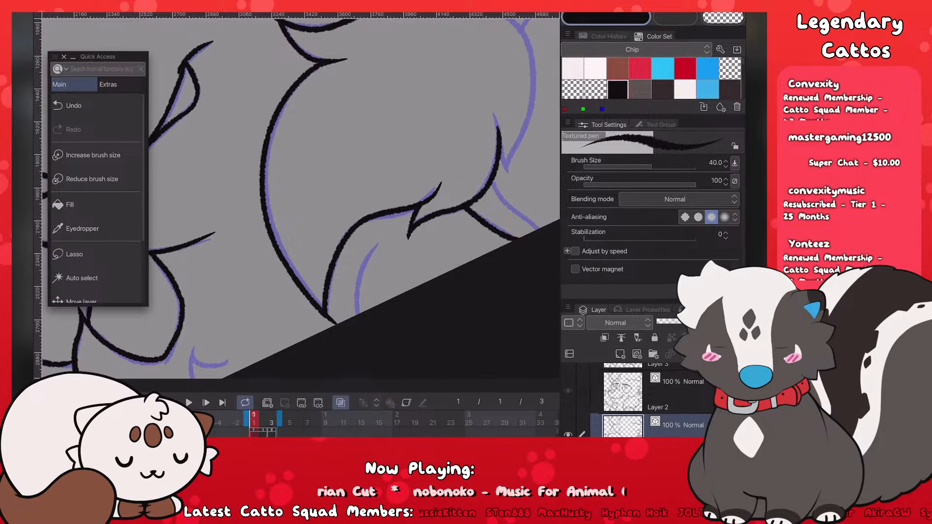
scroll(301, 199, "down", 3)
scroll(301, 199, "up", 1)
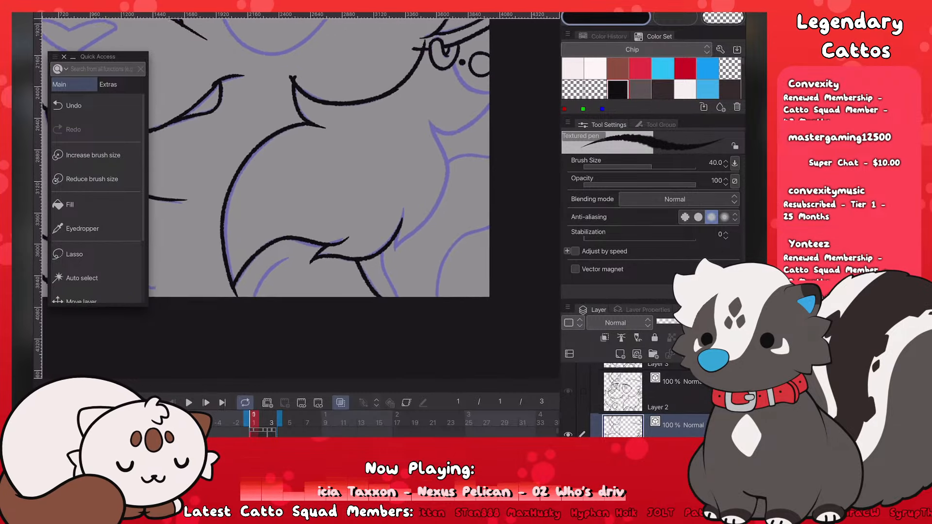
scroll(301, 199, "up", 2)
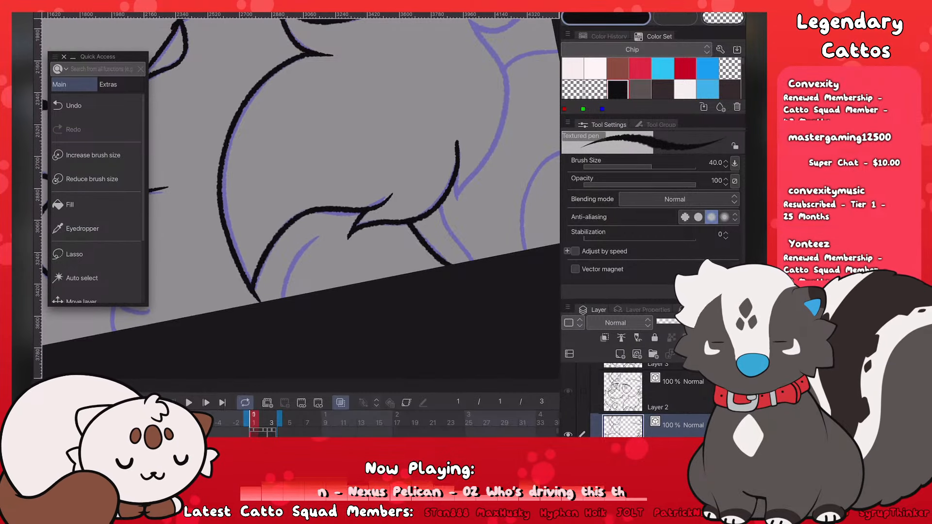
left_click_drag(457, 172, 460, 199)
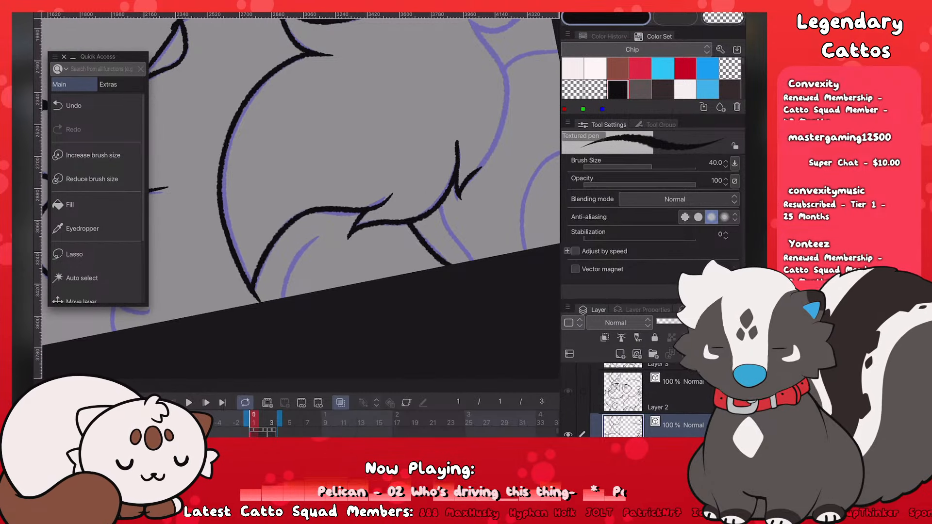
Step: Ink the short curved fur line beneath the large tuft, rising from the canvas's bottom edge
mouse_move(312, 246)
left_mouse_down()
mouse_move(280, 297)
mouse_move(290, 270)
left_mouse_up()
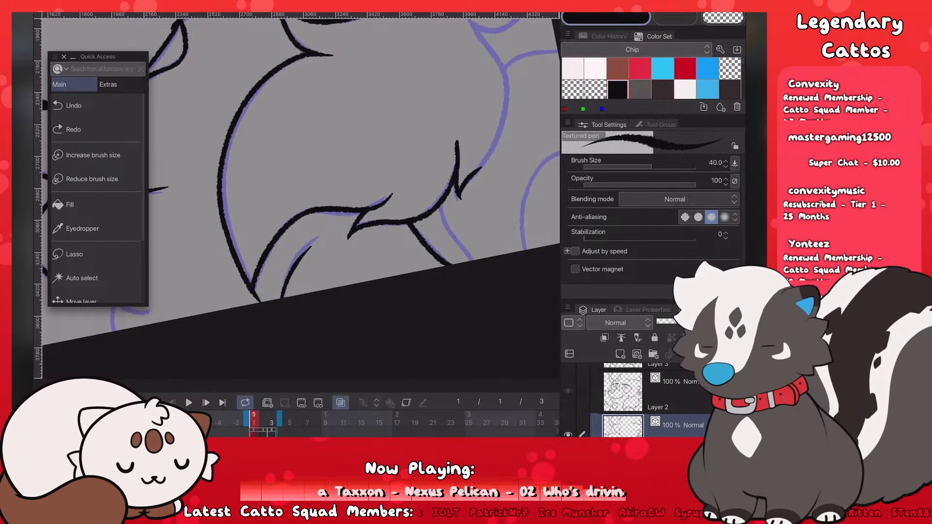
key("ctrl+z")
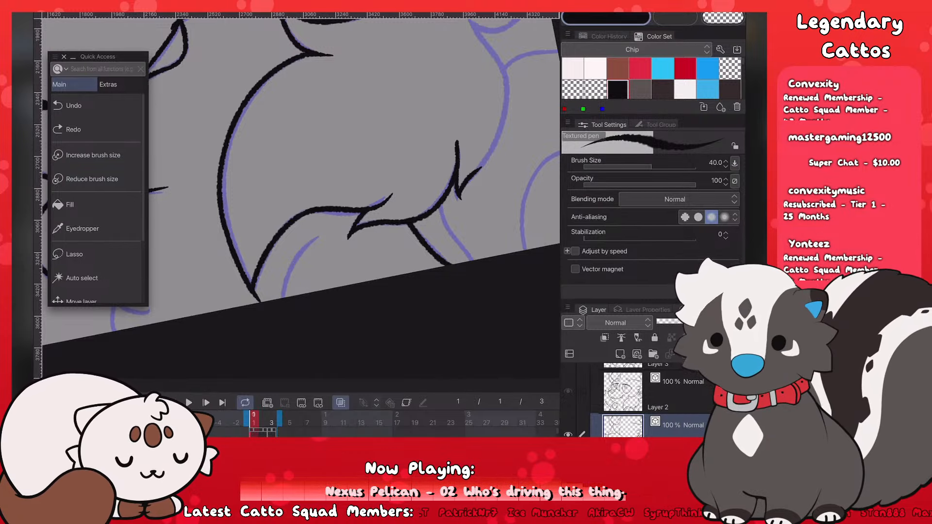
left_click_drag(283, 297, 321, 235)
key("ctrl+z")
left_click_drag(283, 297, 324, 235)
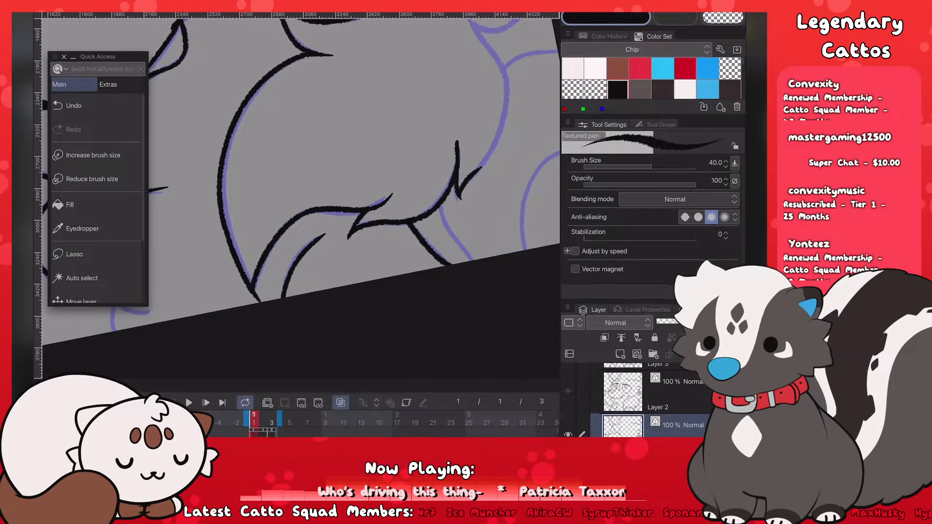
Step: Ink the large tuft's right side from its upper tip down to the notch of the second spike
scroll(301, 199, "down", 5)
scroll(275, 247, "up", 4)
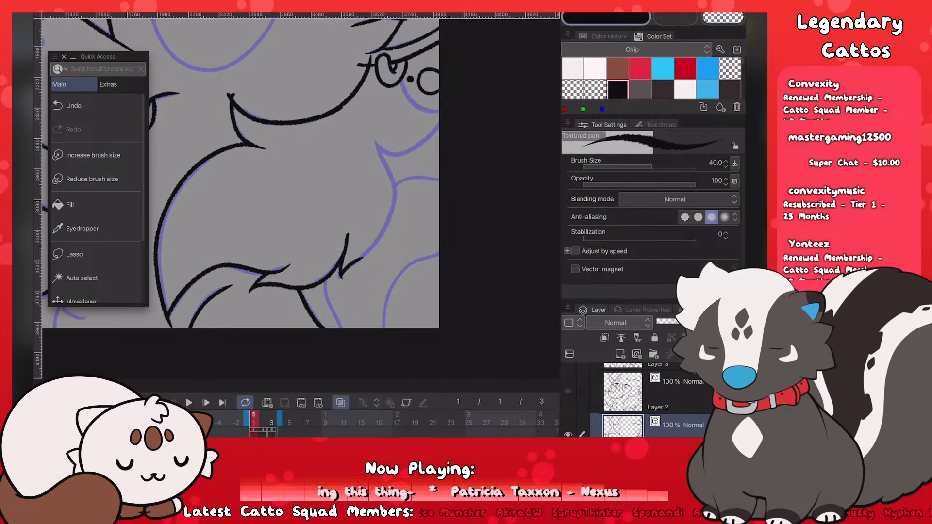
mouse_move(374, 142)
left_mouse_down()
mouse_move(392, 186)
mouse_move(375, 239)
left_mouse_up()
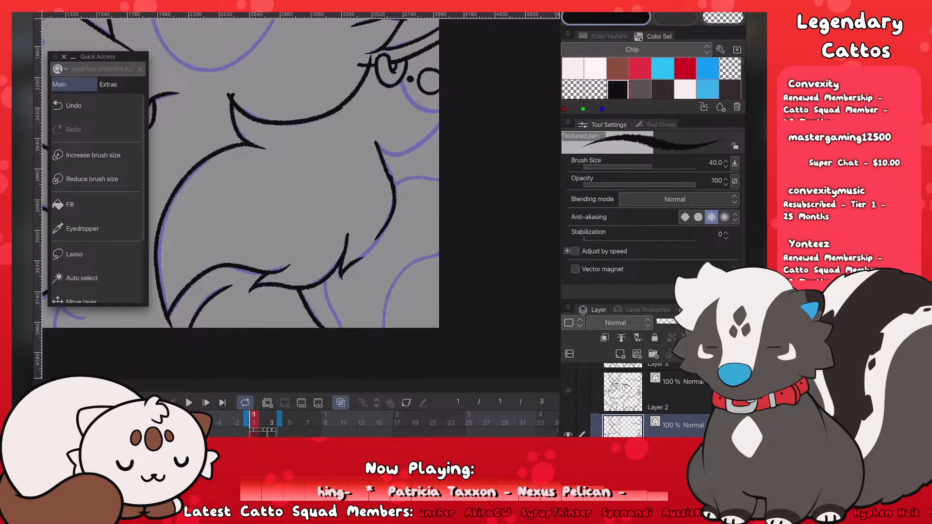
key("ctrl+z")
left_click_drag(393, 178, 384, 234)
left_click_drag(351, 265, 371, 248)
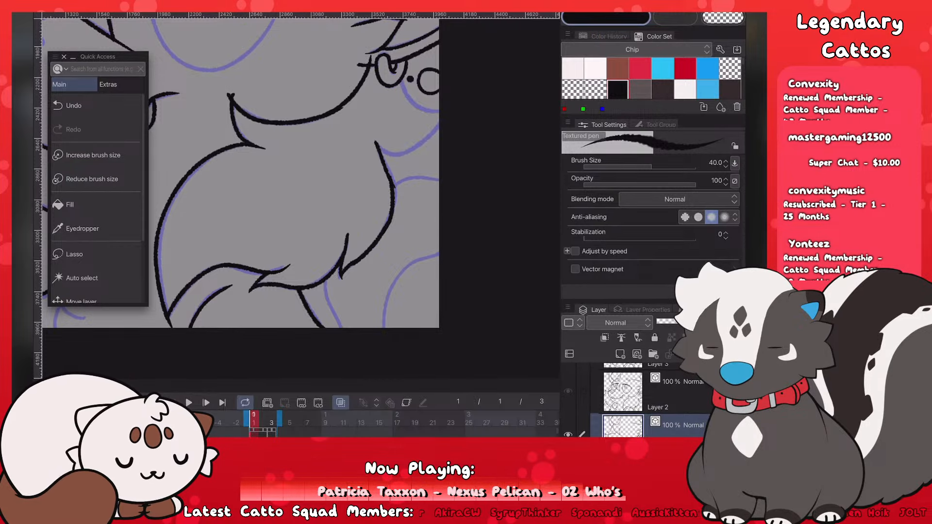
Step: Ink the curve from the tuft's upper right tip to the canvas edge and the arc beneath the round earrings
left_click_drag(380, 151, 439, 121)
left_click_drag(403, 81, 439, 109)
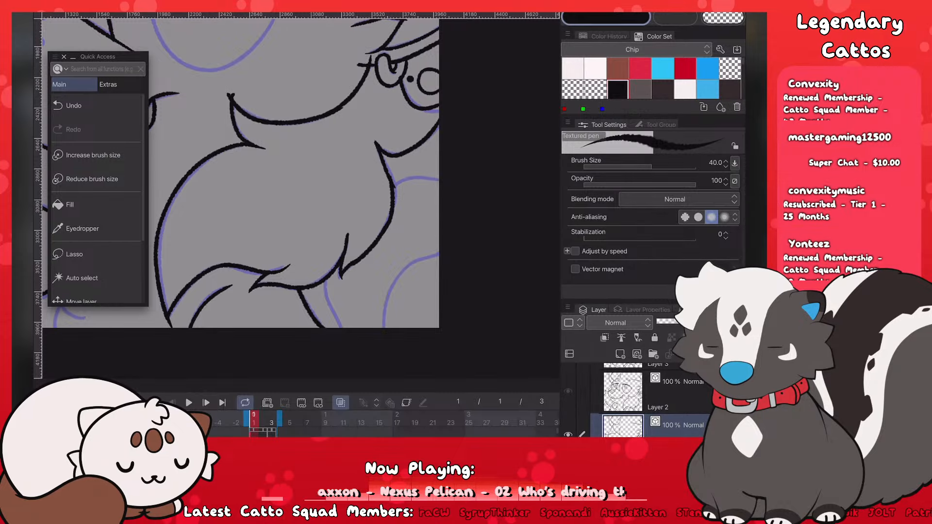
key("ctrl+z")
left_click_drag(402, 81, 439, 111)
scroll(456, 205, "down", 3)
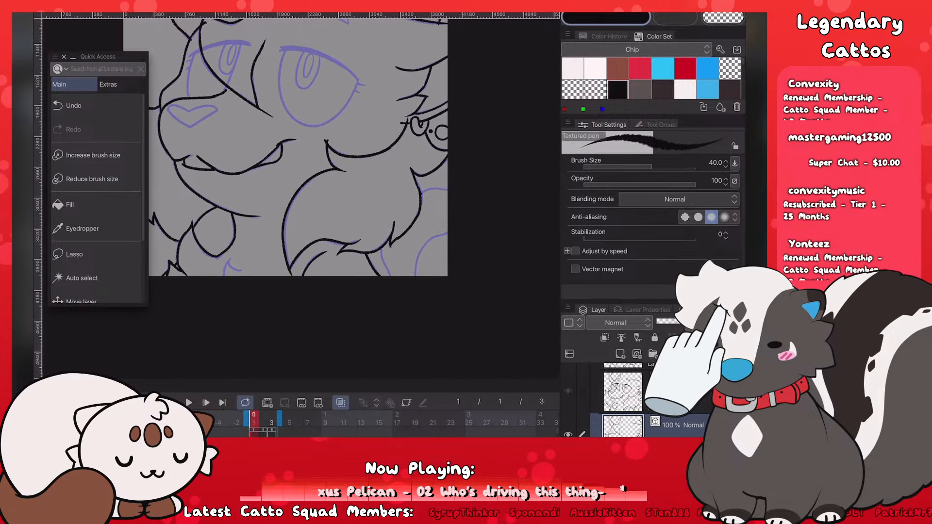
scroll(303, 146, "down", 3)
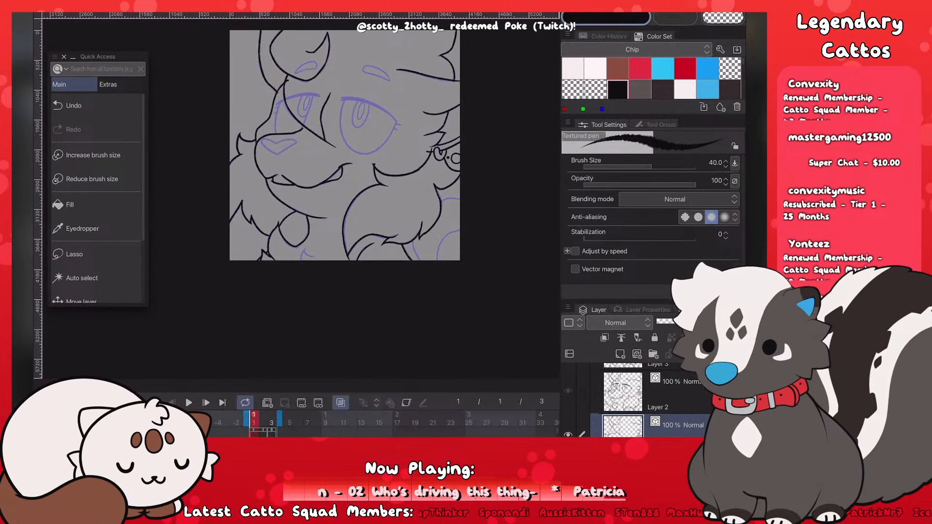
Step: Ink the small pointed fur tuft at the canvas's bottom edge beneath the chin
scroll(277, 262, "up", 5)
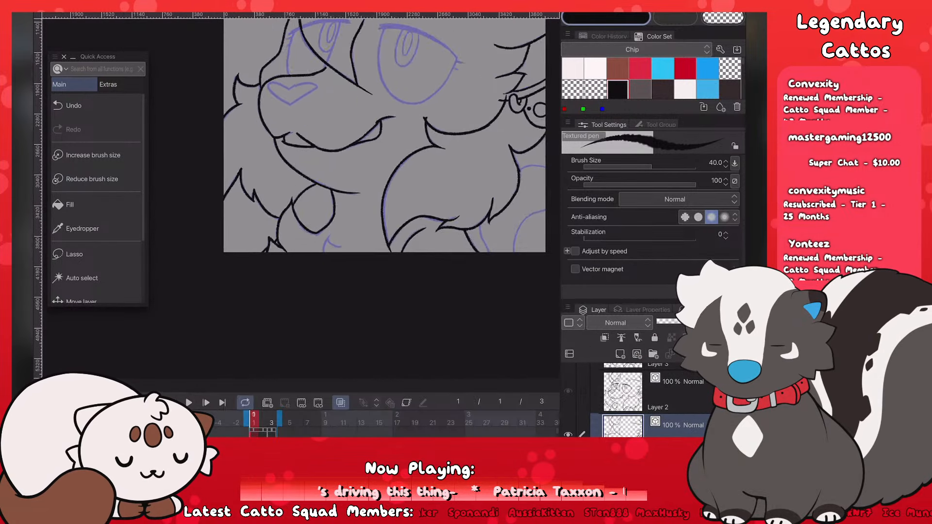
mouse_move(365, 208)
left_mouse_down()
mouse_move(400, 227)
mouse_move(396, 233)
left_mouse_up()
key("ctrl+z")
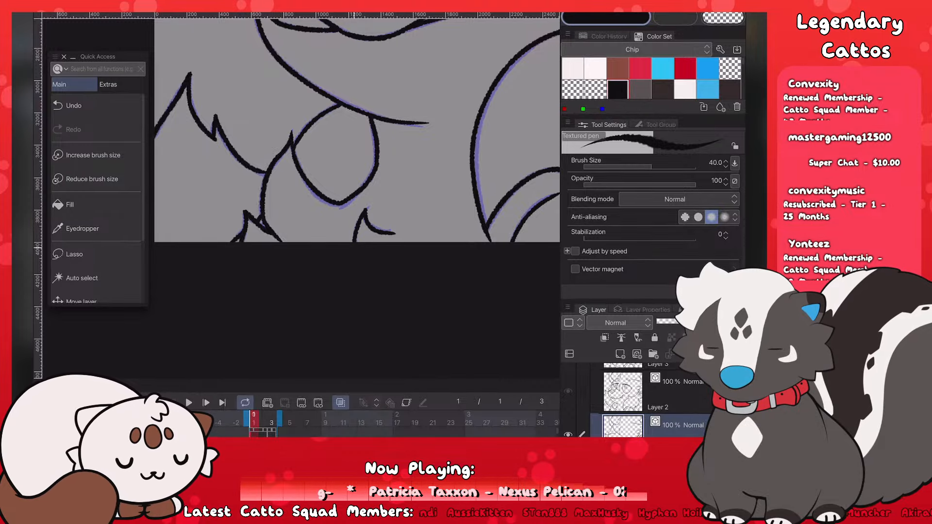
scroll(282, 214, "down", 6)
scroll(282, 214, "up", 2)
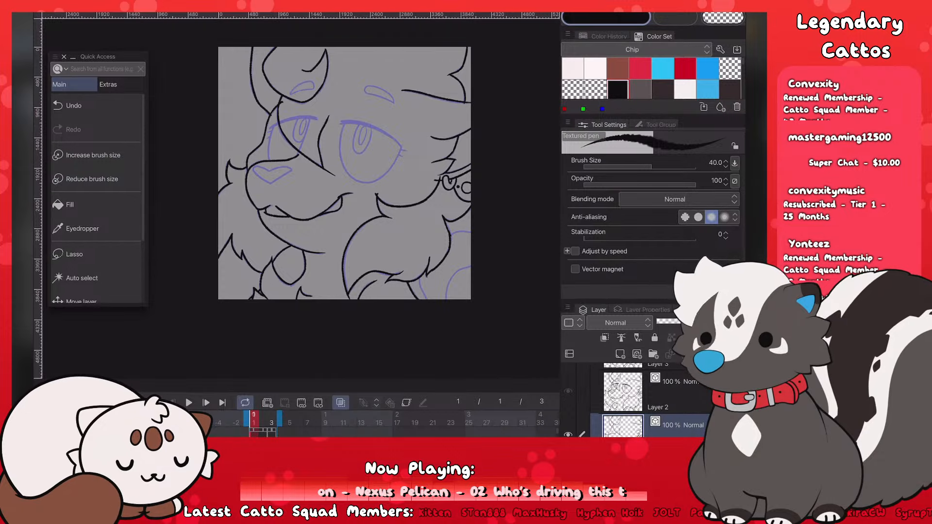
Step: Ink the larger eye's upper lid line and thicken it toward the inner corner
scroll(301, 194, "up", 4)
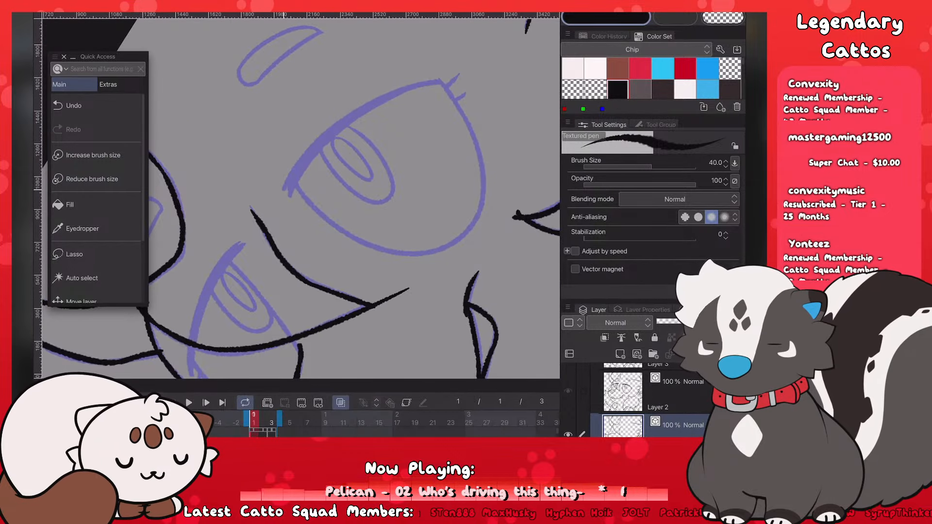
left_click_drag(285, 190, 385, 97)
key("ctrl+z")
key("ctrl+z")
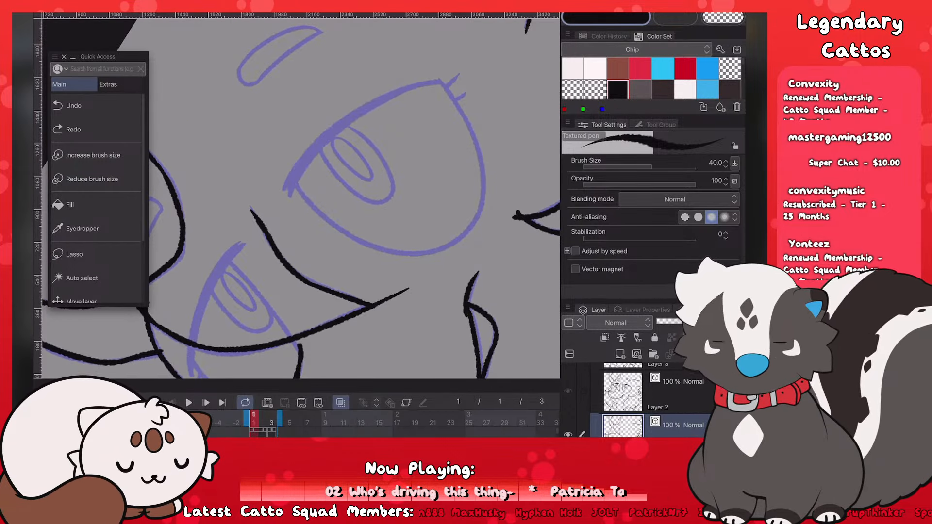
mouse_move(285, 189)
left_mouse_down()
mouse_move(376, 106)
mouse_move(354, 111)
mouse_move(440, 79)
left_mouse_up()
key("ctrl+z")
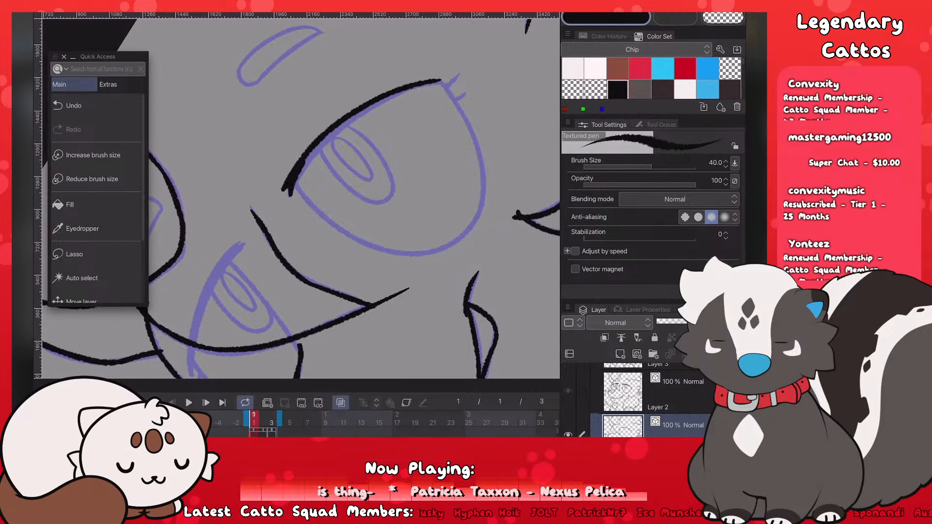
mouse_move(293, 189)
left_mouse_down()
mouse_move(333, 133)
mouse_move(396, 95)
left_mouse_up()
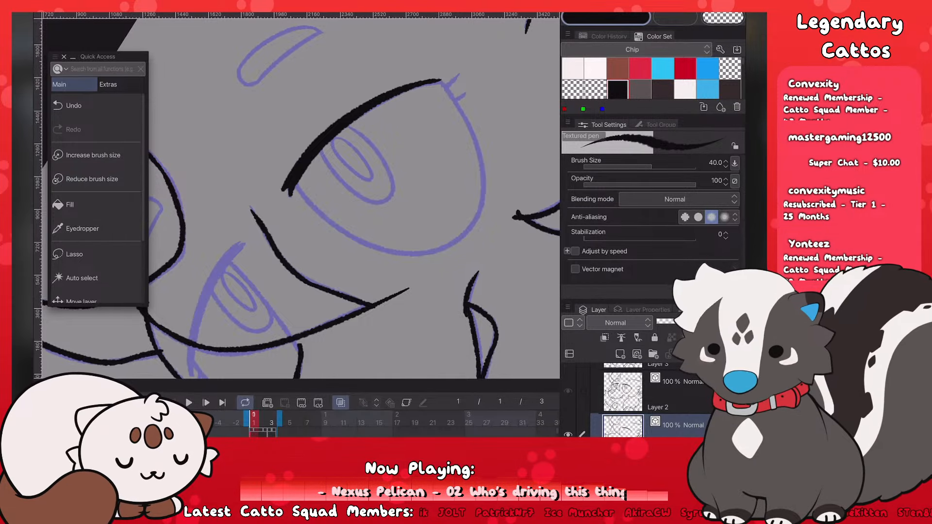
Step: Ink the far eye's upper lid line with two edges and fill the gap between them solid
scroll(301, 199, "down", 5)
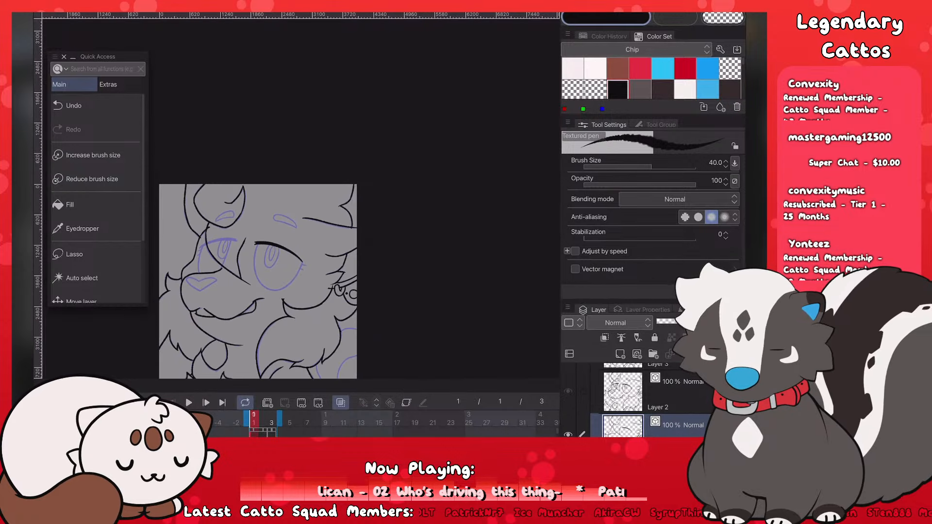
scroll(301, 199, "up", 8)
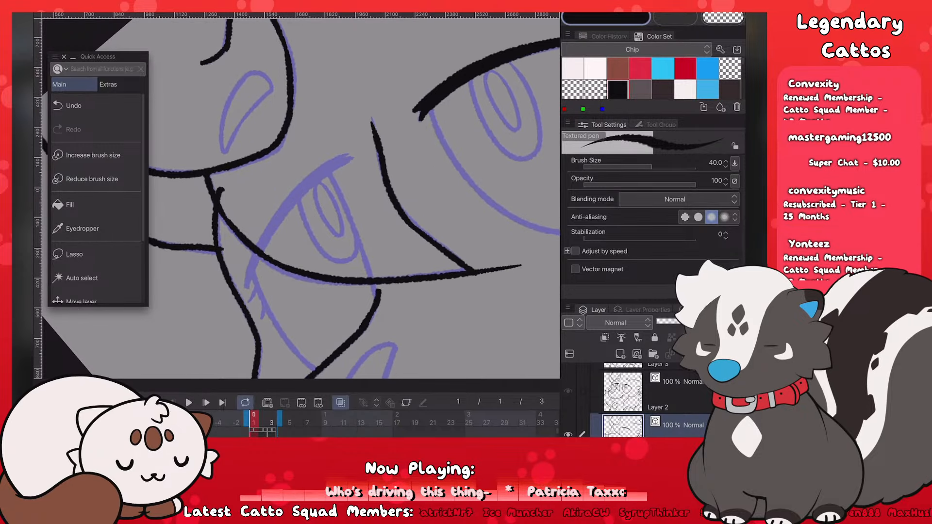
mouse_move(245, 287)
left_mouse_down()
mouse_move(350, 151)
mouse_move(352, 164)
mouse_move(362, 155)
mouse_move(354, 155)
left_mouse_up()
key("ctrl+z")
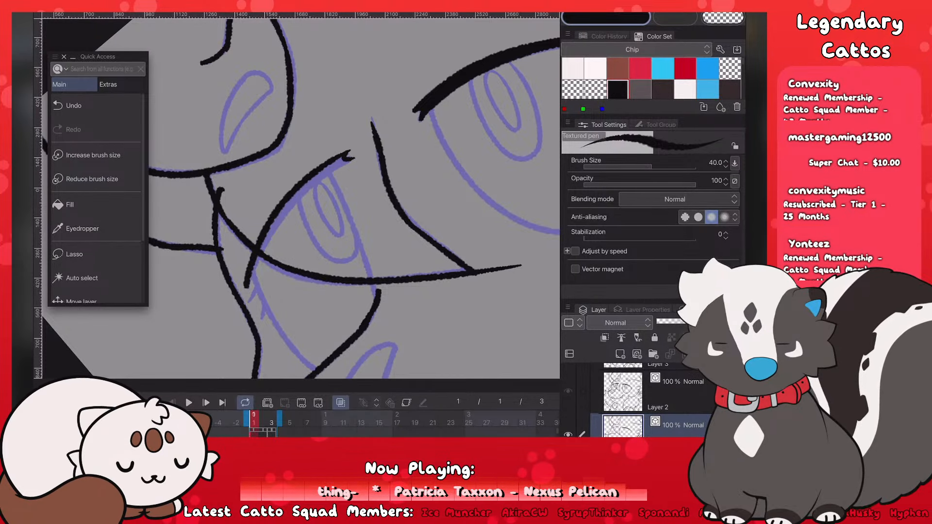
mouse_move(250, 285)
left_mouse_down()
mouse_move(329, 175)
mouse_move(351, 160)
left_mouse_up()
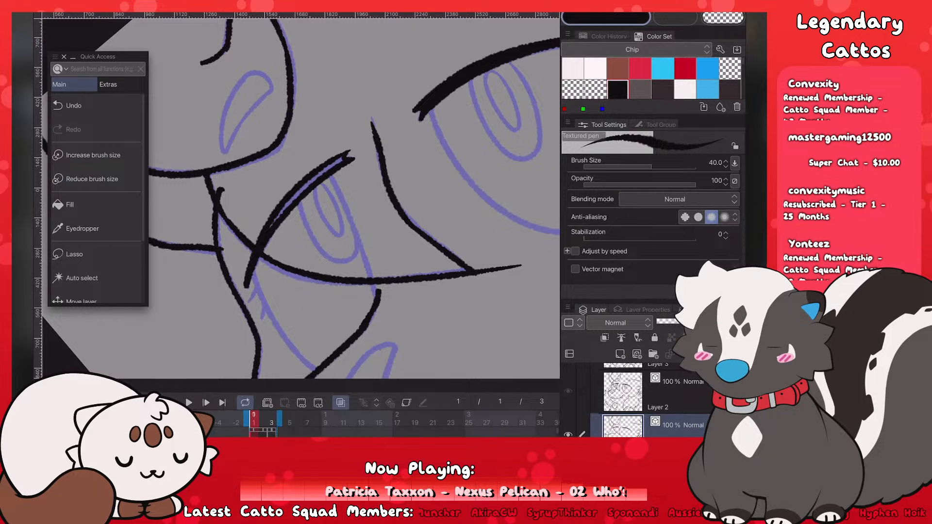
left_click_drag(270, 228, 347, 160)
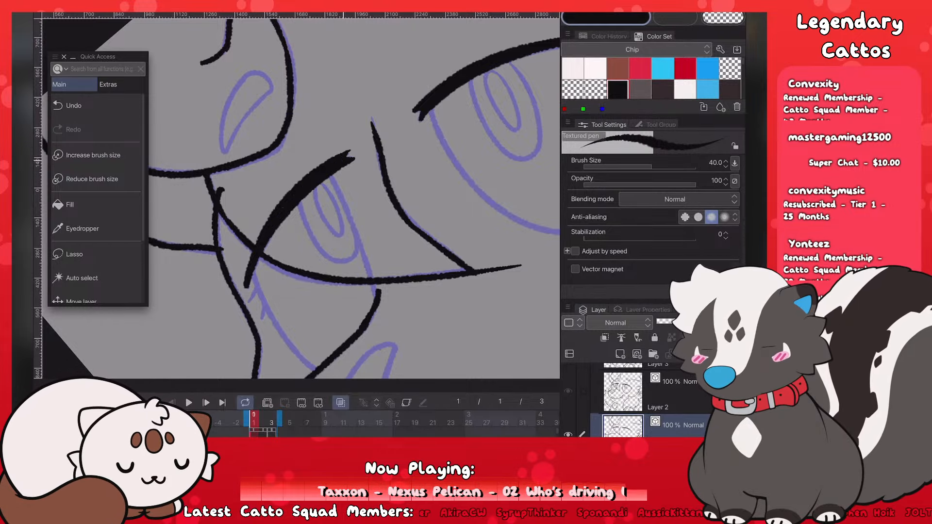
key("ctrl+0")
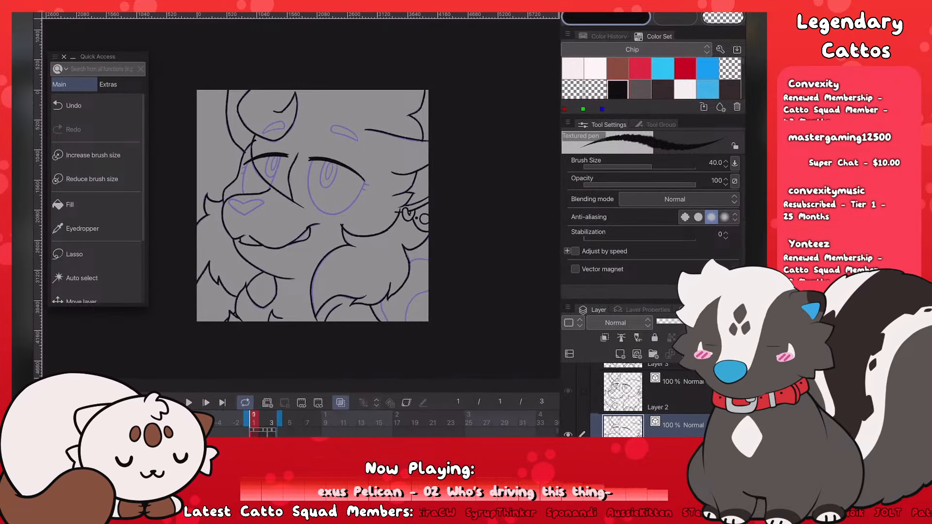
Step: Reduce the pen size to 35 and ink the larger eye's inner side down to its lowest point
key("bracketleft")
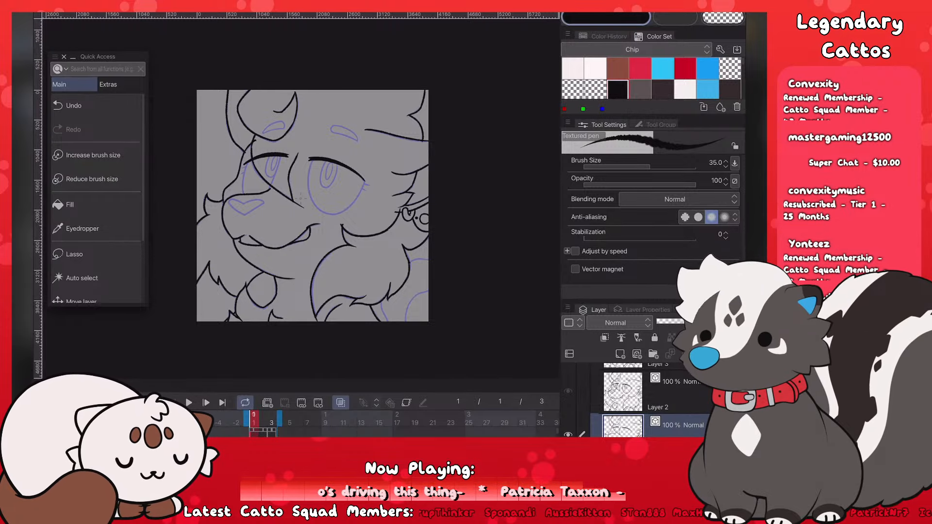
scroll(301, 198, "up", 5)
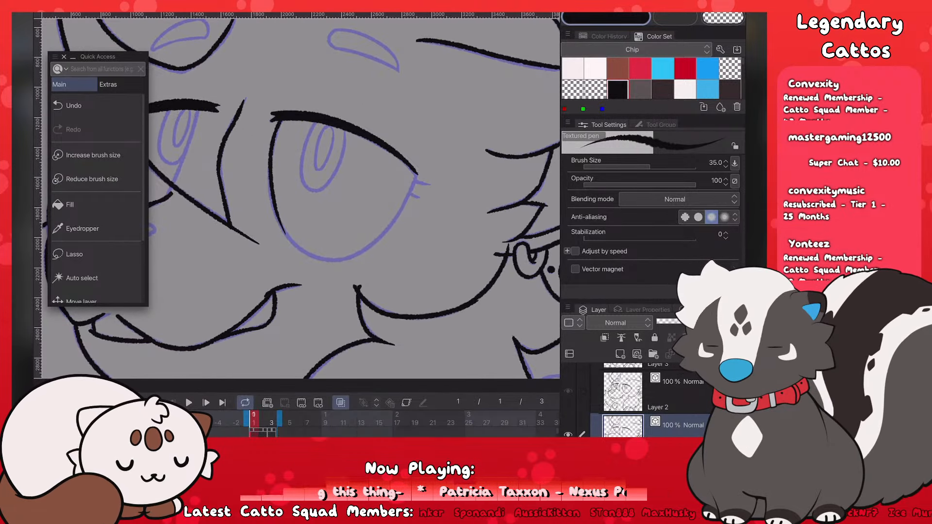
key("ctrl+z")
mouse_move(278, 121)
left_mouse_down()
mouse_move(280, 223)
mouse_move(345, 261)
mouse_move(414, 178)
left_mouse_up()
key("ctrl+z")
key("ctrl+z")
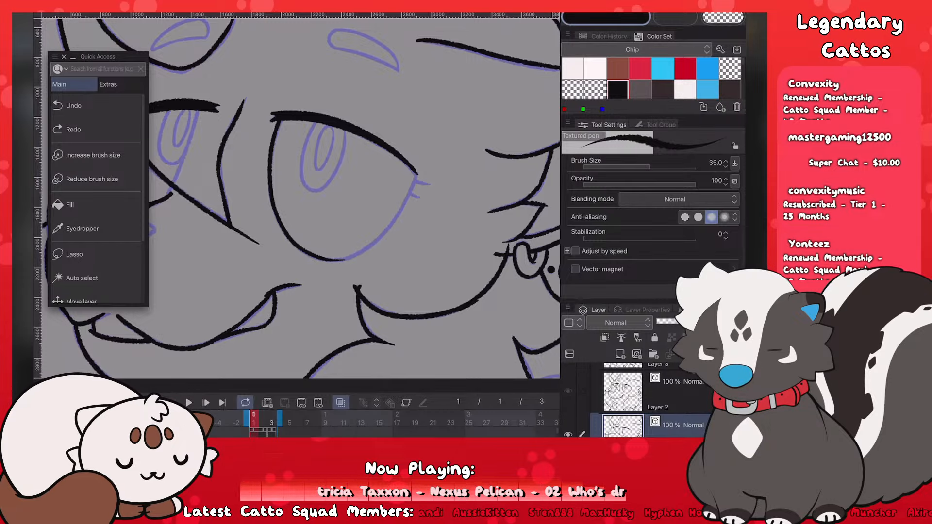
left_click_drag(328, 262, 415, 182)
key("ctrl+z")
left_click_drag(329, 261, 410, 170)
key("ctrl+z")
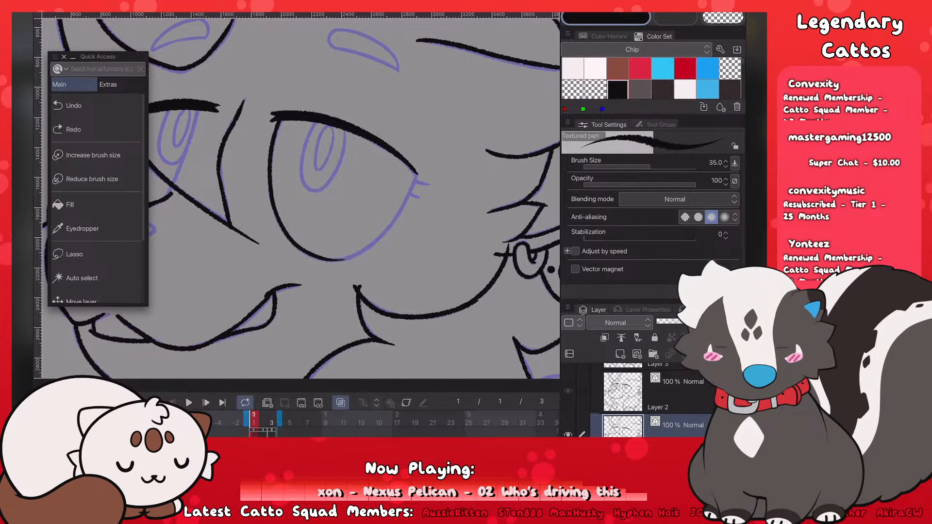
left_click_drag(329, 261, 414, 177)
key("ctrl+z")
Step: Ink the larger eye's outer side from the lid's outer corner to its lowest point and save the file
scroll(300, 199, "down", 3)
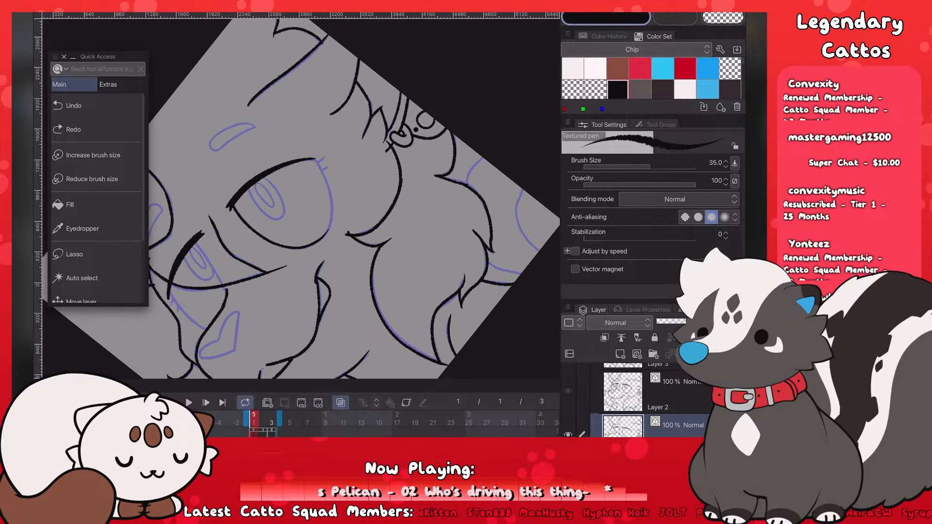
scroll(301, 199, "up", 4)
mouse_move(275, 245)
left_mouse_down()
mouse_move(343, 124)
mouse_move(347, 134)
mouse_move(398, 117)
left_mouse_up()
key("ctrl+z")
key("ctrl+z")
key("ctrl+z")
mouse_move(275, 246)
left_mouse_down()
mouse_move(324, 159)
mouse_move(399, 116)
left_mouse_up()
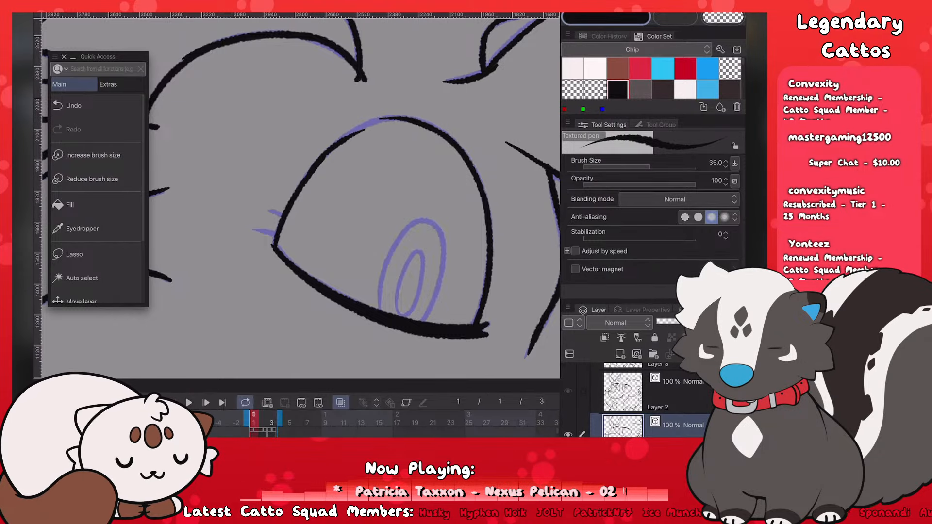
left_click_drag(305, 175, 400, 117)
key("ctrl+z")
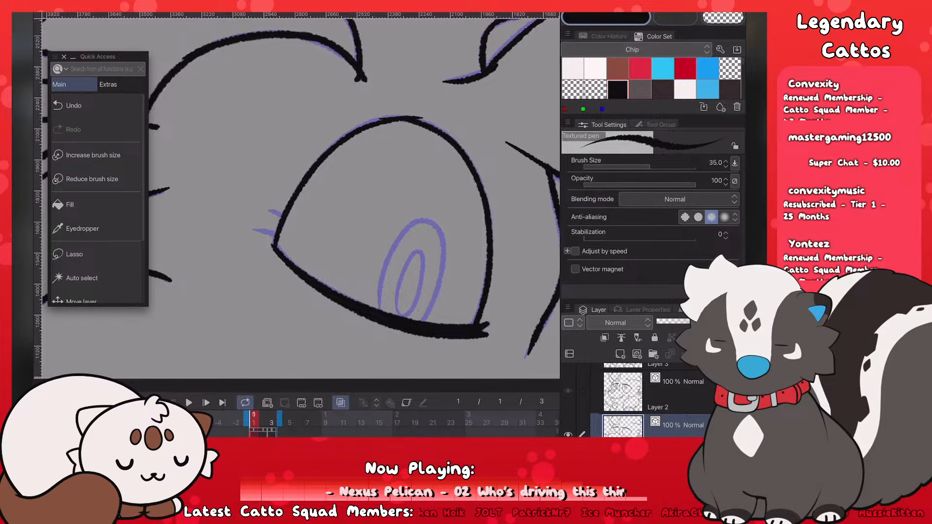
key("ctrl+z")
key("ctrl+z")
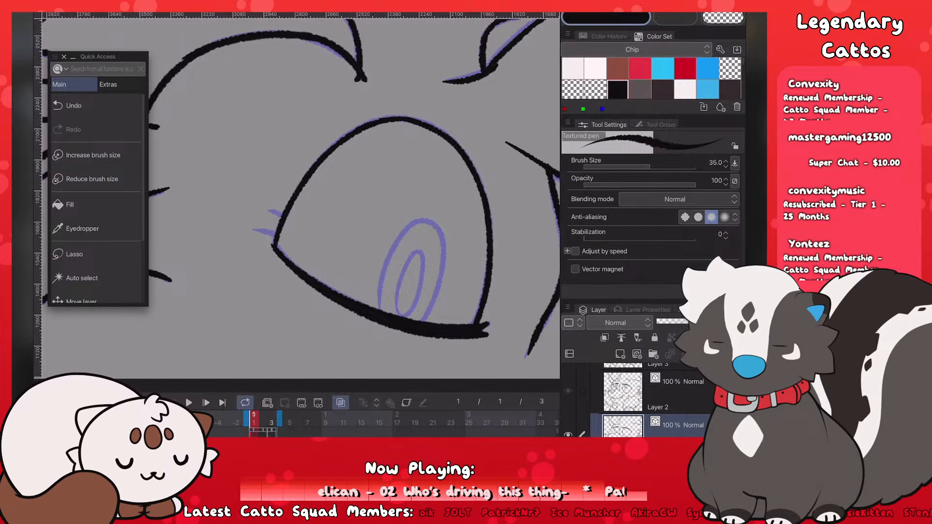
scroll(301, 199, "down", 10)
scroll(301, 199, "up", 4)
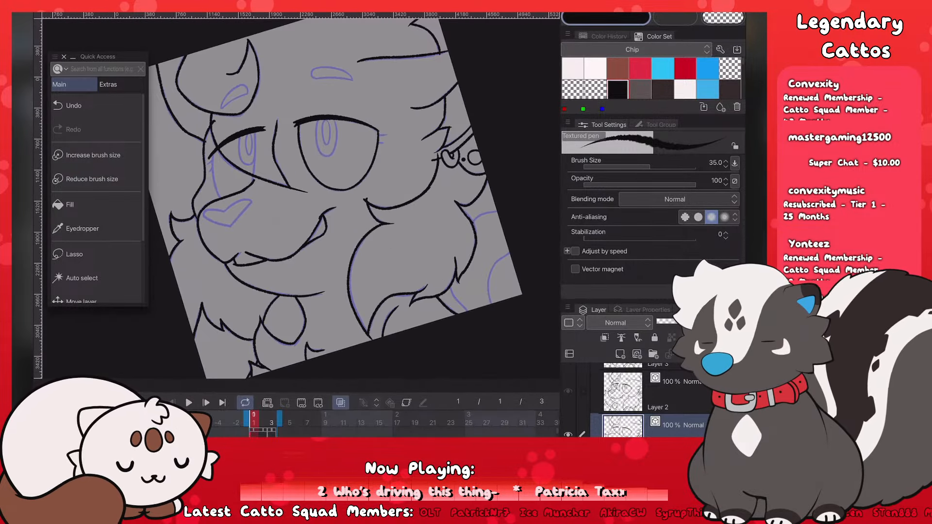
scroll(335, 199, "up", 5)
key("ctrl+s")
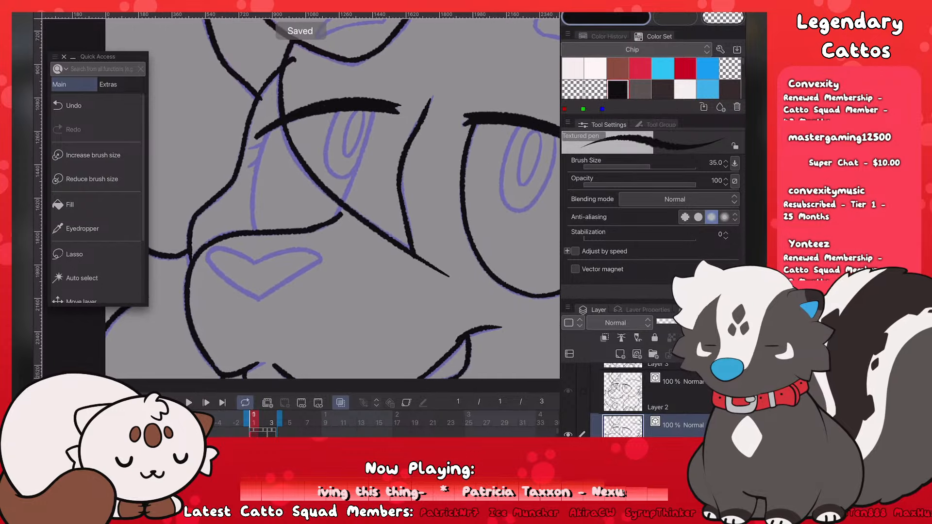
Step: Ink the far eye's outer side down to the muzzle line and add its small outer lashes
left_click_drag(270, 131, 255, 231)
key("ctrl+z")
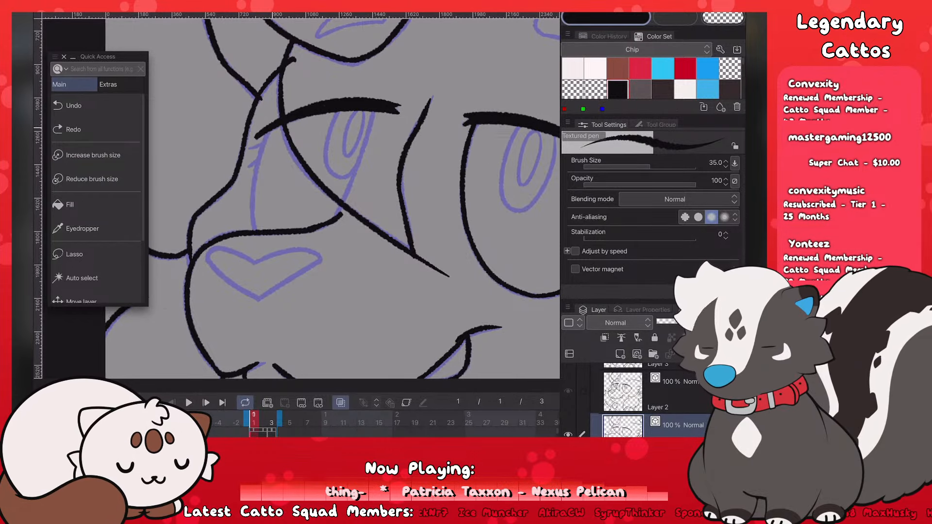
mouse_move(271, 130)
left_mouse_down()
mouse_move(257, 234)
mouse_move(256, 147)
left_mouse_up()
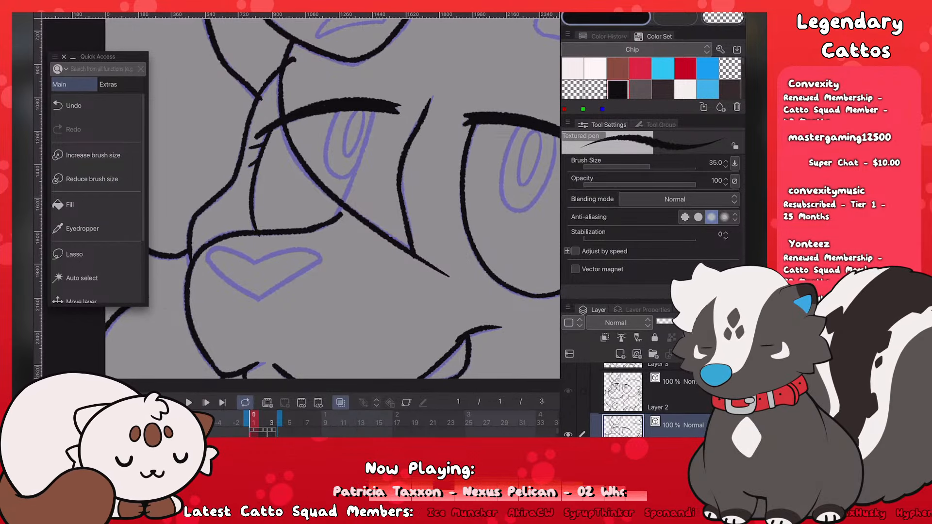
Step: Ink the far eye's inner side down to the muzzle and the rounded iris outline beneath the lid
left_click_drag(376, 113, 340, 201)
key("ctrl+z")
left_click_drag(375, 119, 339, 211)
key("ctrl+z")
left_click_drag(351, 112, 326, 176)
key("ctrl+z")
key("ctrl+z")
left_click_drag(352, 113, 325, 179)
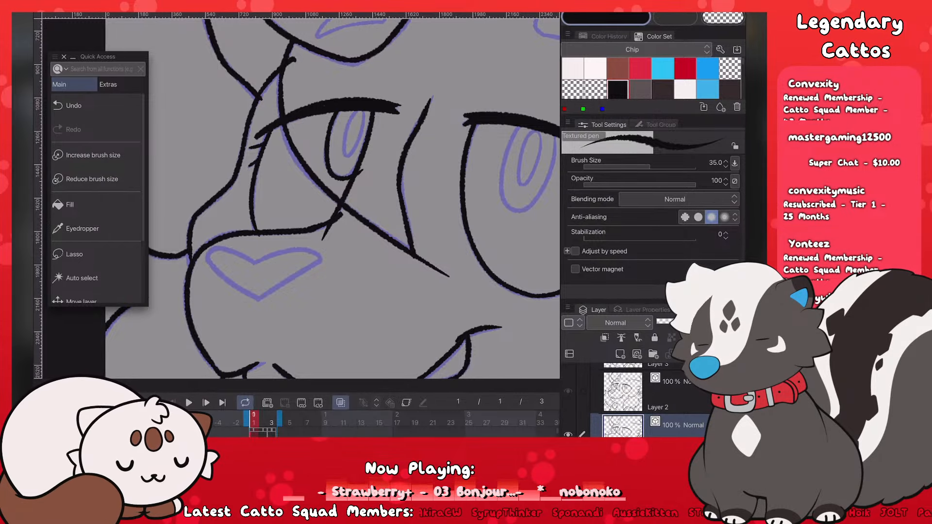
key("ctrl+z")
left_click_drag(351, 112, 325, 180)
key("ctrl+z")
left_click_drag(353, 111, 325, 179)
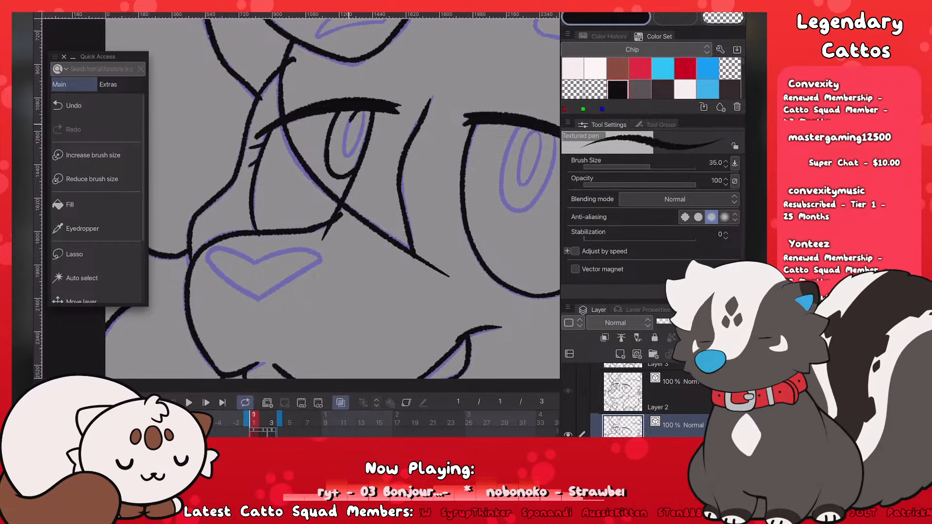
Step: Ink the narrow oval pupil inside the far eye's iris
left_click_drag(350, 121, 362, 113)
key("ctrl+z")
key("ctrl+z")
key("ctrl+z")
key("ctrl+z")
key("ctrl+z")
key("ctrl+z")
key("ctrl+z")
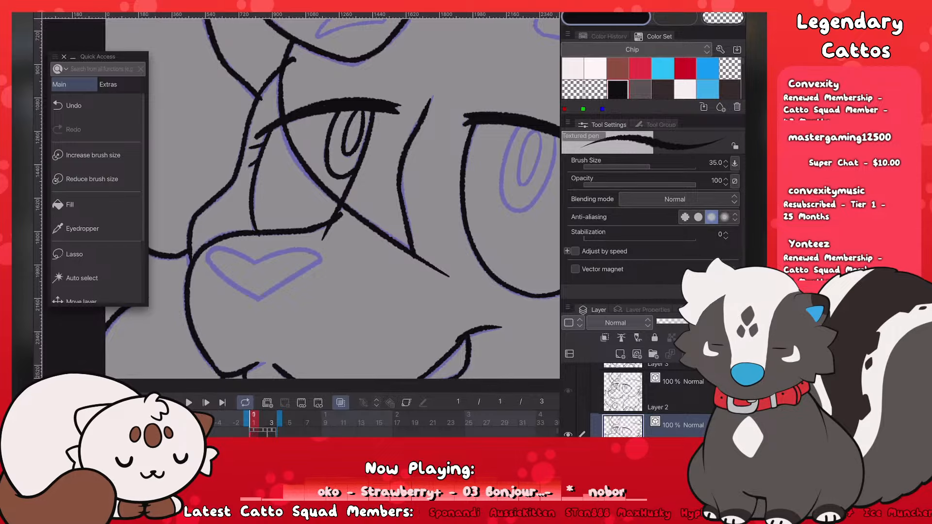
Step: Ink the larger eye's outer lashes, its iris outline and the narrow oval pupil inside it
scroll(301, 199, "down", 5)
scroll(349, 194, "up", 5)
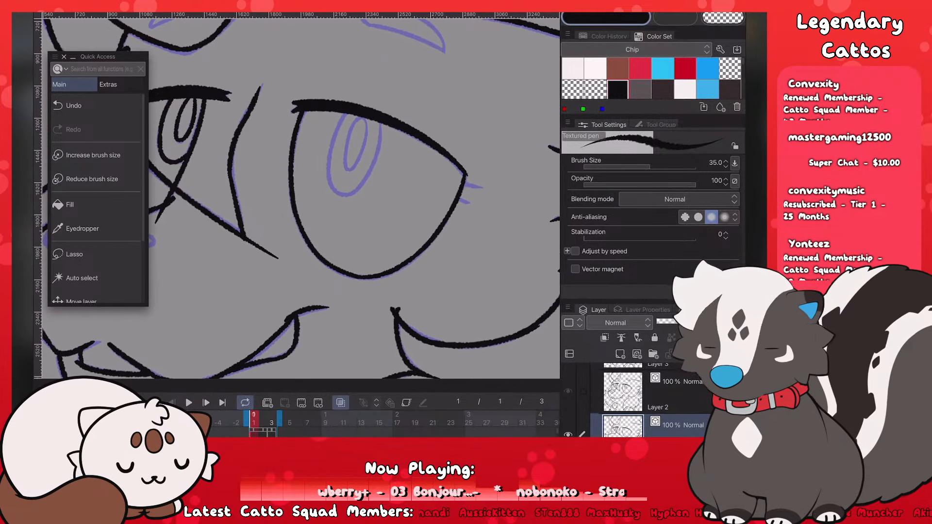
left_click_drag(362, 116, 376, 127)
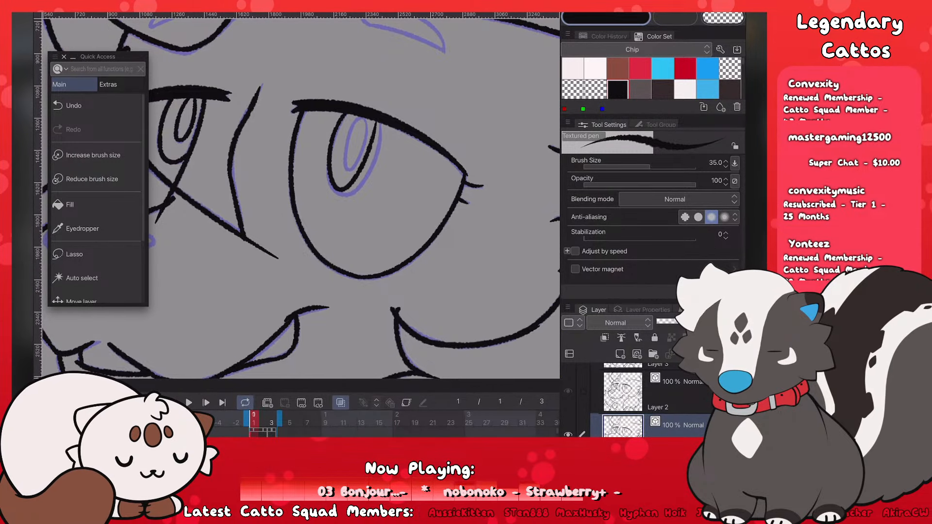
key("ctrl+z")
key("ctrl+y")
key("ctrl+z")
key("ctrl+y")
key("ctrl+z")
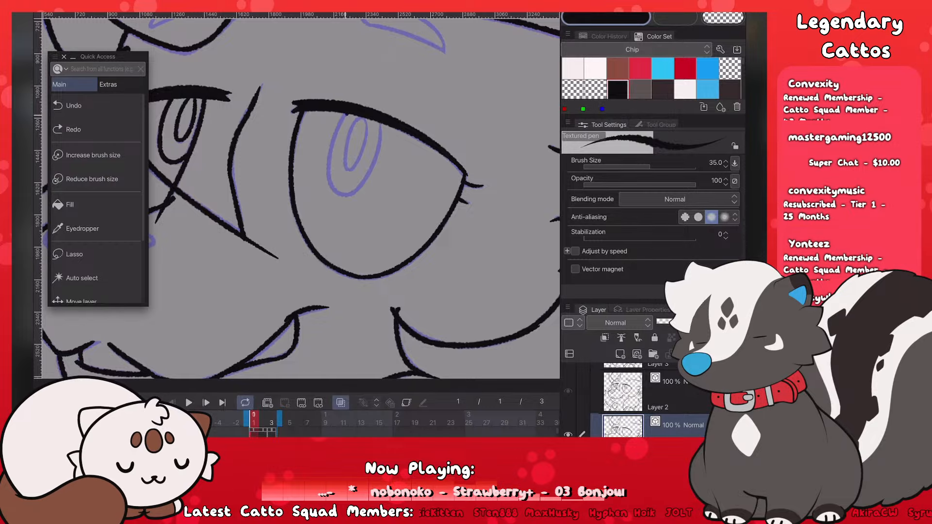
key("ctrl+y")
key("ctrl+y")
key("ctrl+z")
key("ctrl+y")
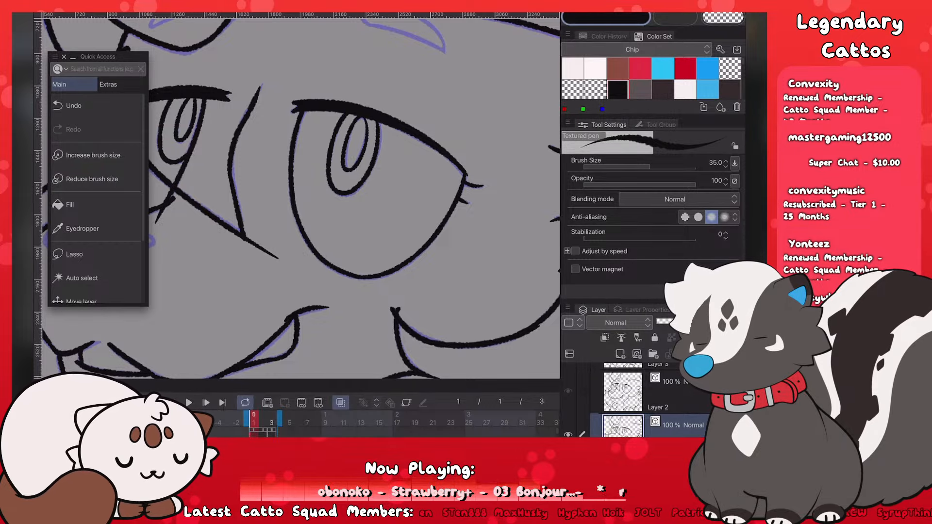
Step: Ink the outline of the heart-shaped nose mark at the front of the muzzle
scroll(301, 199, "down", 6)
scroll(301, 199, "up", 3)
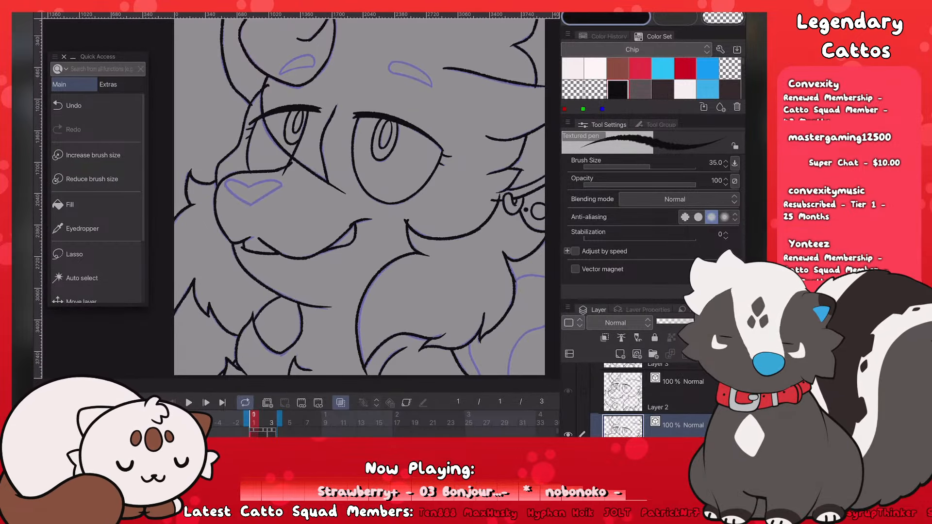
scroll(301, 199, "up", 4)
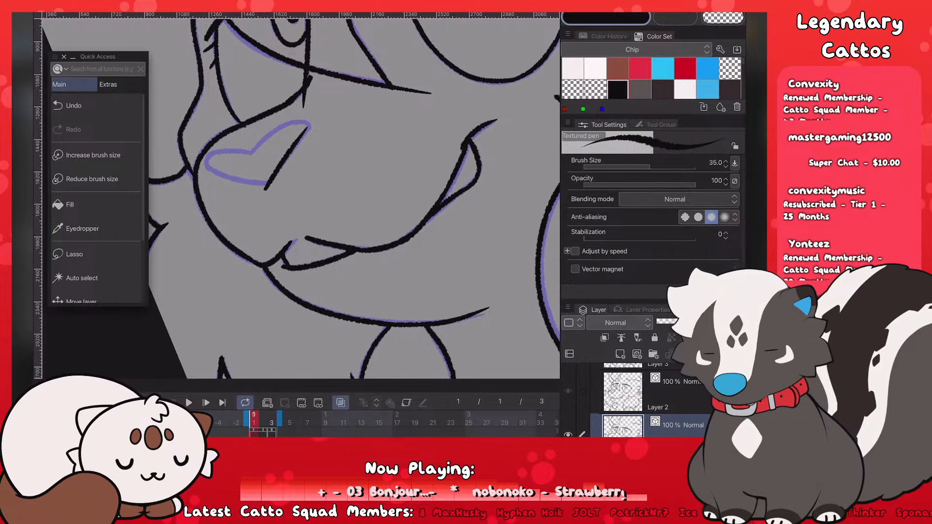
key("ctrl+z")
left_click_drag(318, 118, 266, 185)
mouse_move(204, 165)
left_mouse_down()
mouse_move(233, 176)
mouse_move(206, 158)
mouse_move(254, 152)
mouse_move(289, 122)
mouse_move(317, 117)
left_mouse_up()
key("ctrl+z")
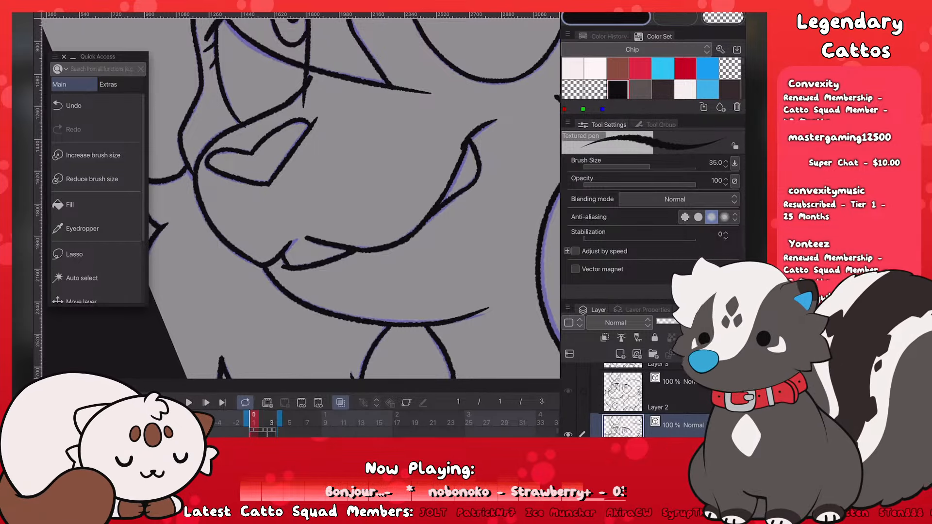
scroll(301, 199, "down", 5)
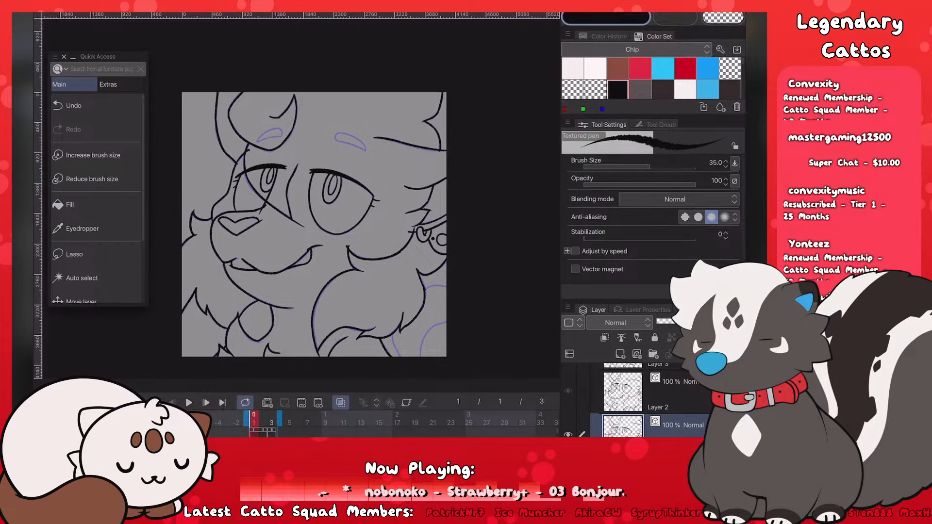
Step: Ink the closed teardrop-shaped brow mark above the far eye
scroll(272, 145, "up", 5)
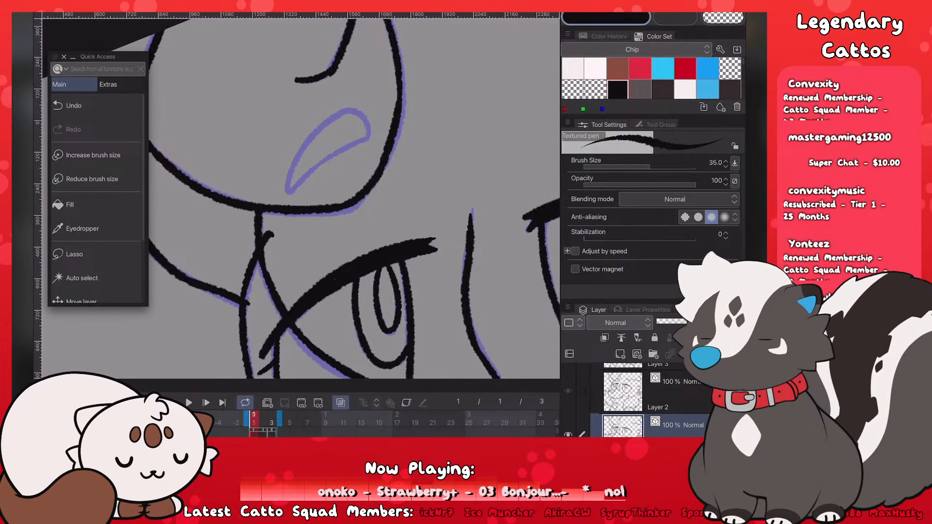
mouse_move(286, 192)
left_mouse_down()
mouse_move(328, 119)
mouse_move(365, 115)
mouse_move(291, 187)
mouse_move(294, 199)
left_mouse_up()
scroll(300, 200, "down", 5)
scroll(301, 199, "up", 5)
key("ctrl+z")
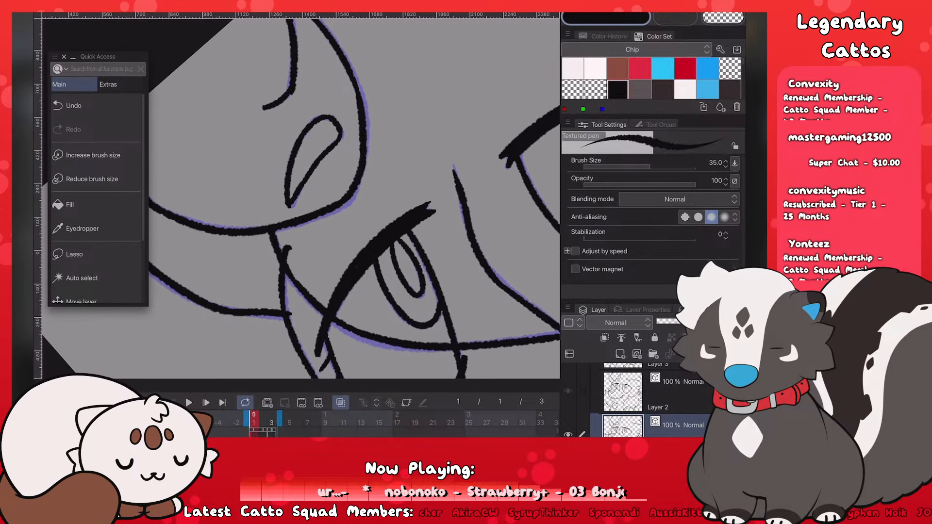
key("ctrl+z")
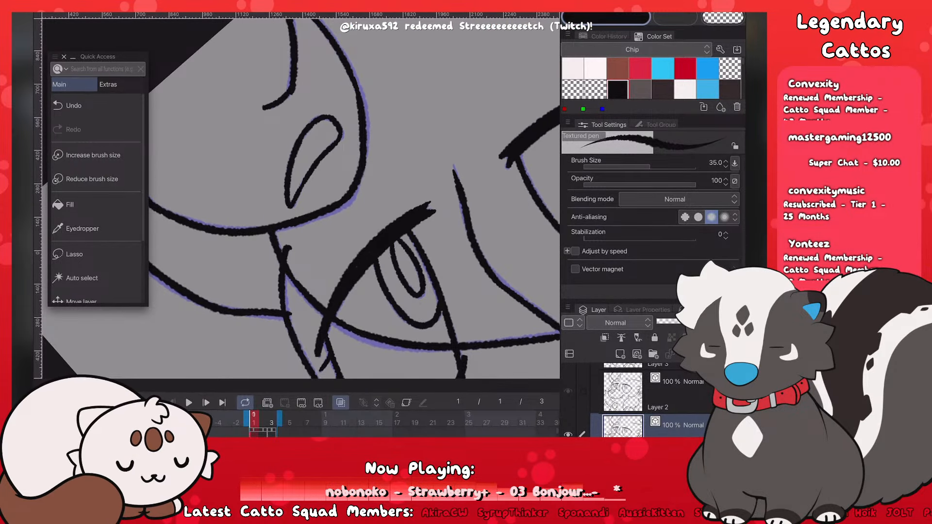
Step: Ink the closed curved brow mark above the larger eye
scroll(301, 199, "down", 5)
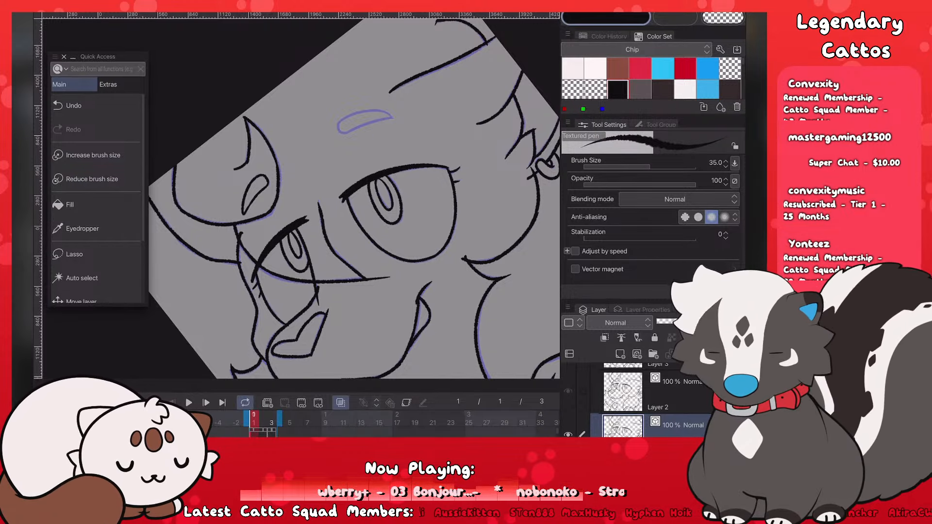
scroll(350, 131, "up", 5)
mouse_move(293, 179)
left_mouse_down()
mouse_move(321, 124)
mouse_move(388, 92)
left_mouse_up()
key("ctrl+z")
key("ctrl+z")
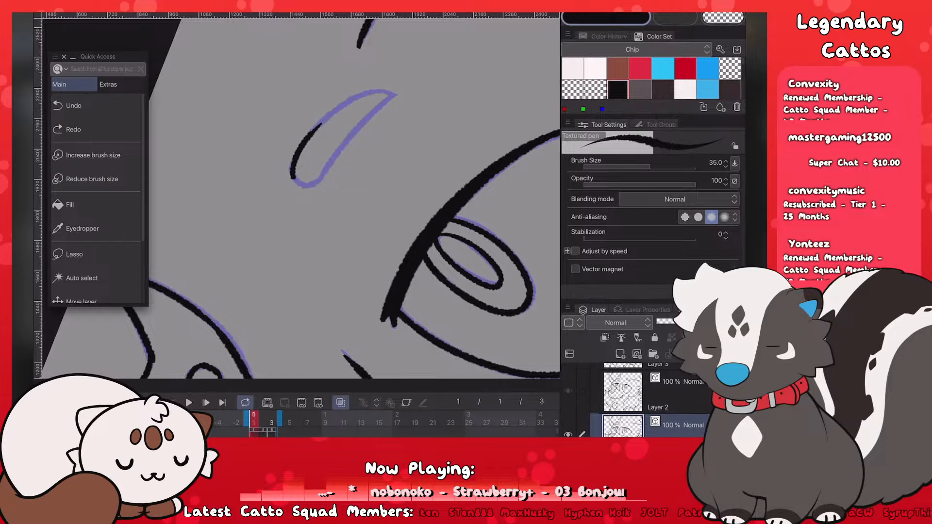
left_click_drag(315, 132, 389, 91)
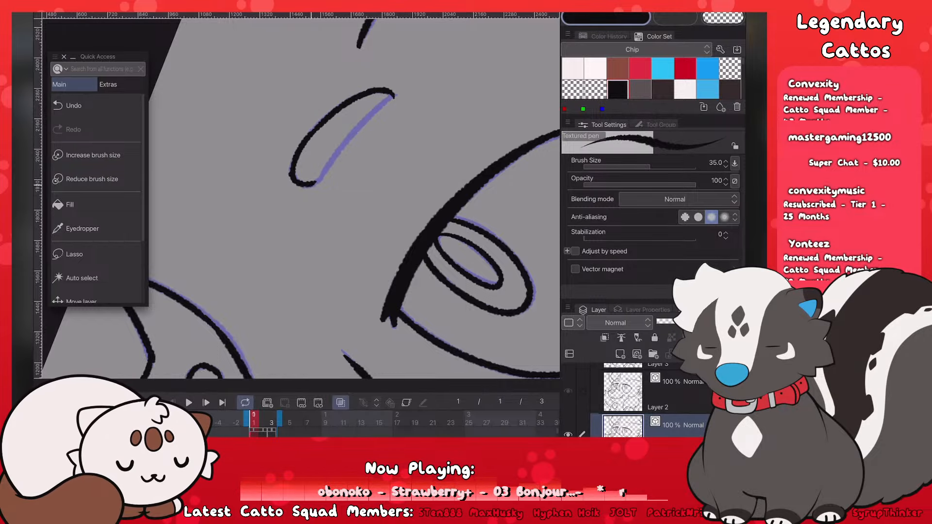
left_click_drag(315, 184, 392, 97)
scroll(301, 199, "down", 10)
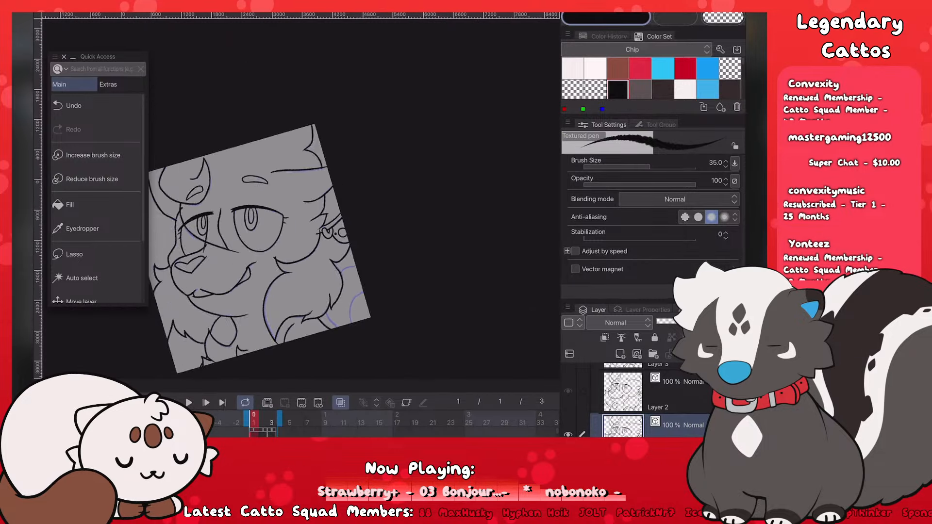
Step: Increase the pen size to 40 and ink the remaining curves below and behind the cheek fluff at the canvas's lower-right corner
scroll(301, 198, "up", 2)
key("]")
scroll(300, 199, "up", 6)
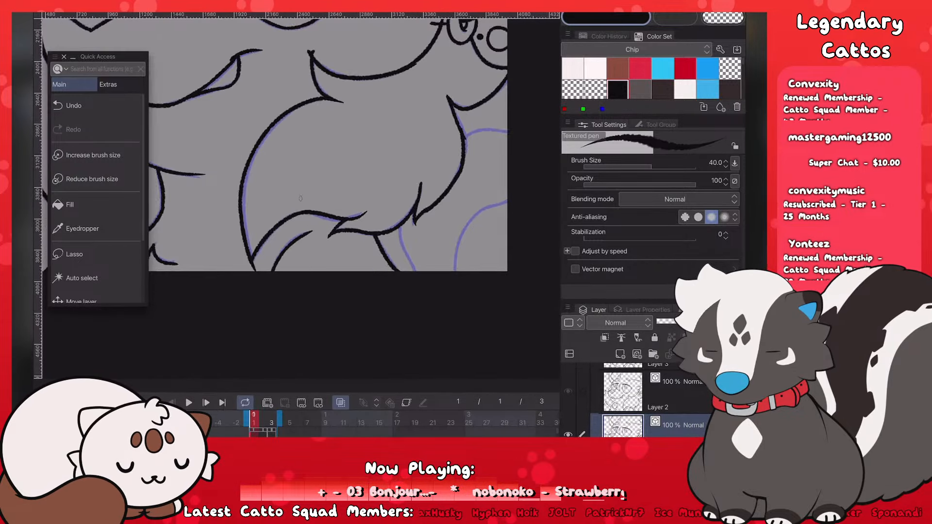
key("ctrl+z")
left_click_drag(400, 226, 416, 272)
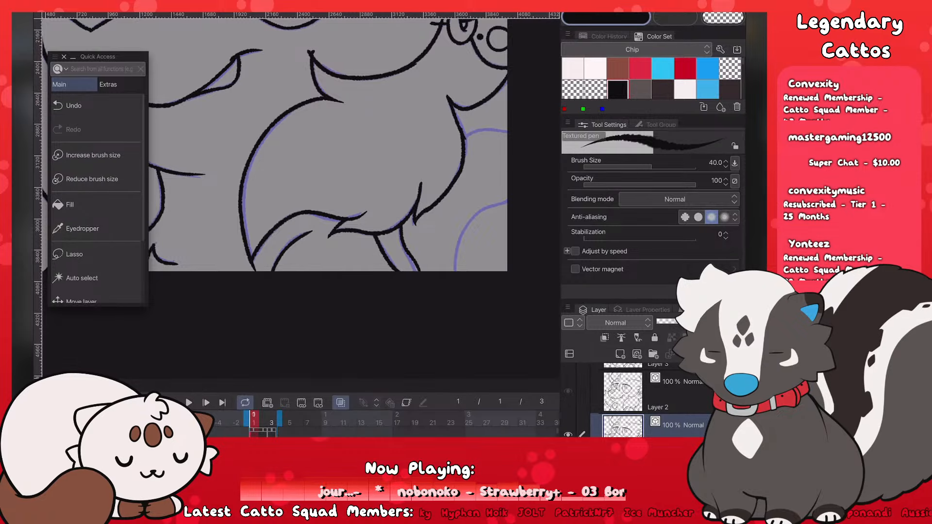
key("ctrl+z")
mouse_move(400, 227)
left_mouse_down()
mouse_move(416, 271)
mouse_move(507, 203)
left_mouse_up()
key("ctrl+z")
scroll(311, 194, "down", 5)
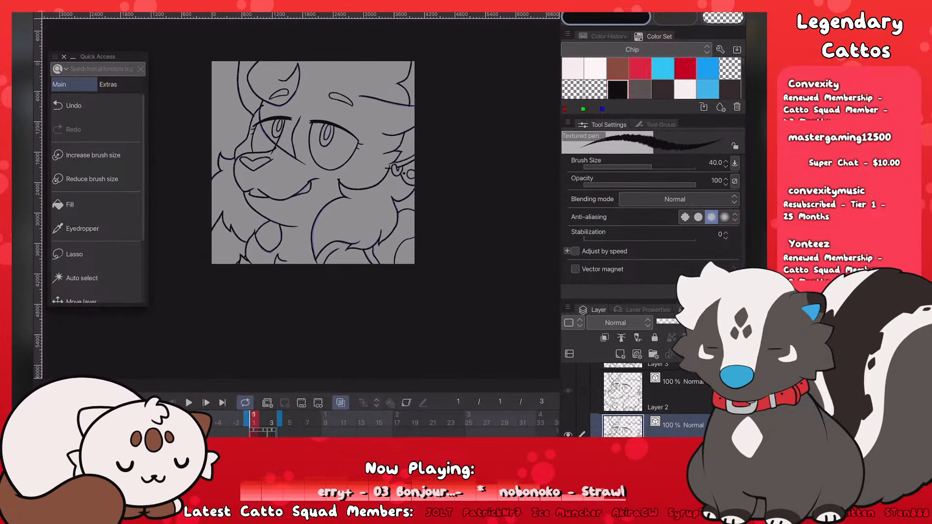
Step: Inspect frame 1's inked line art up close and play back the three-frame animation to check the finished lines
scroll(311, 194, "up", 2)
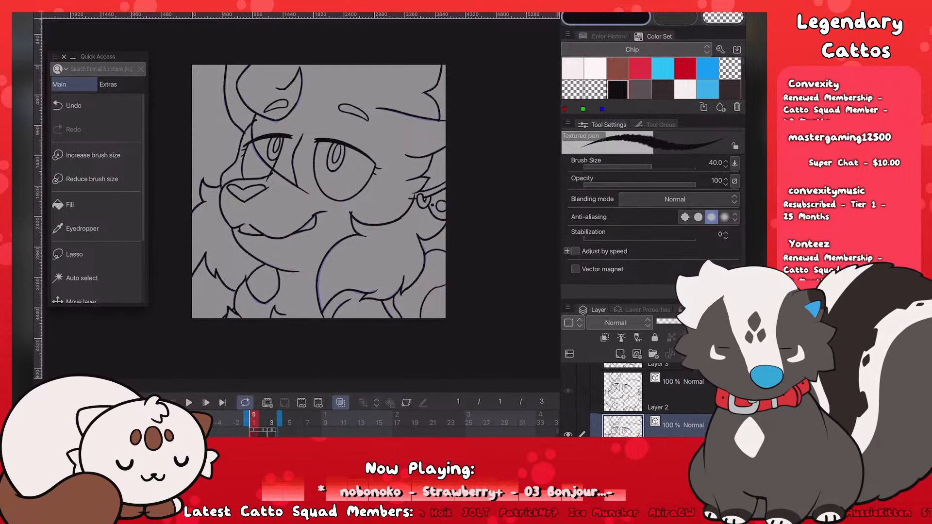
key("ctrl+plus")
key("e")
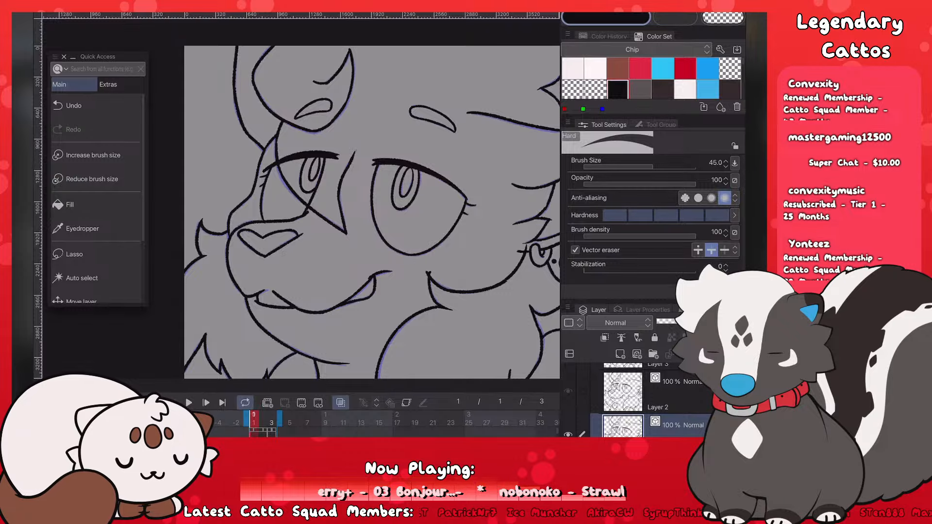
scroll(349, 203, "down", 2)
scroll(349, 204, "up", 3)
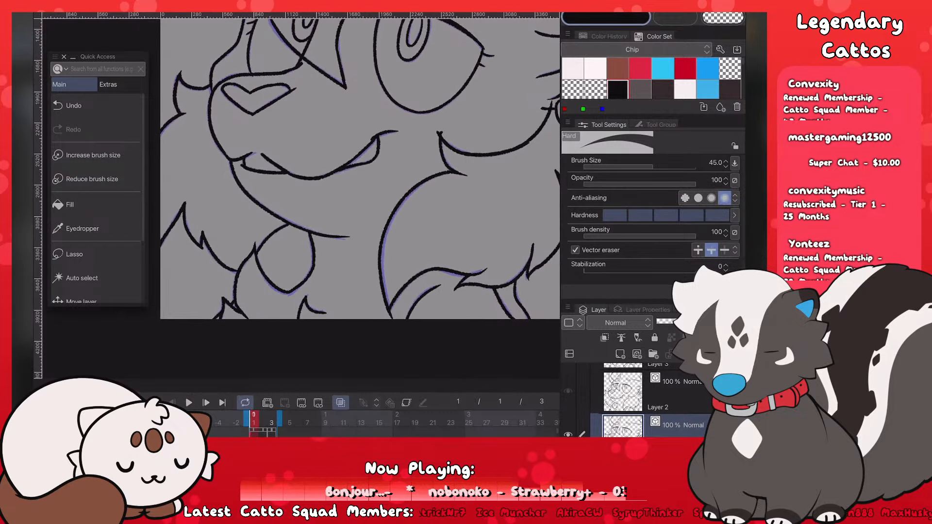
scroll(350, 204, "up", 1)
scroll(350, 204, "right", 1)
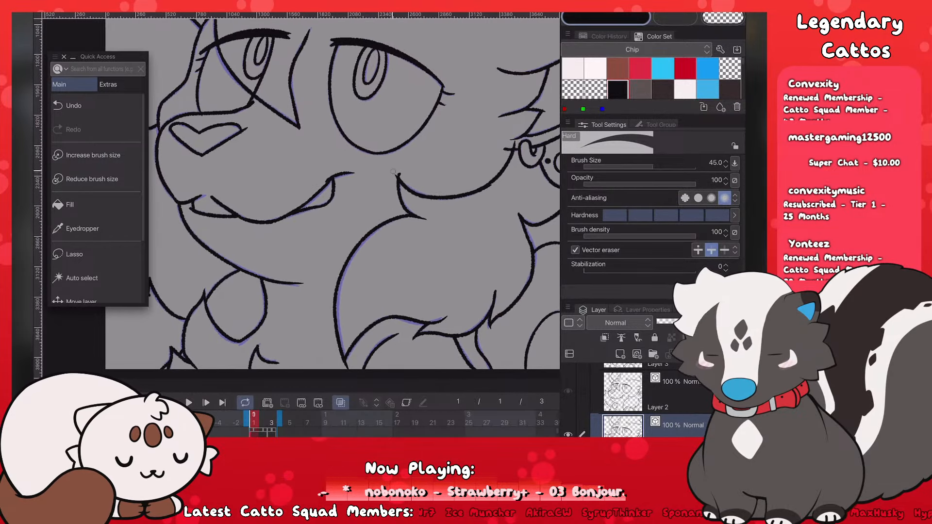
scroll(350, 204, "down", 1)
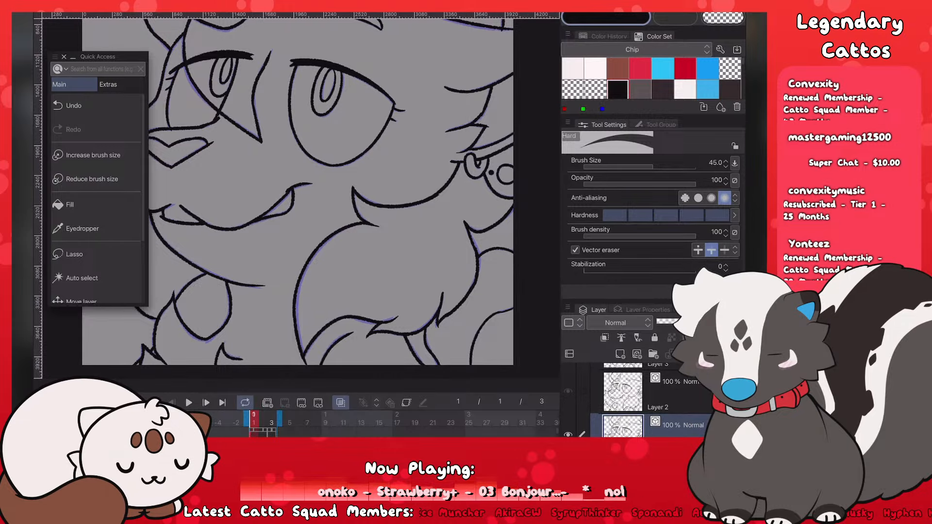
scroll(350, 204, "down", 3)
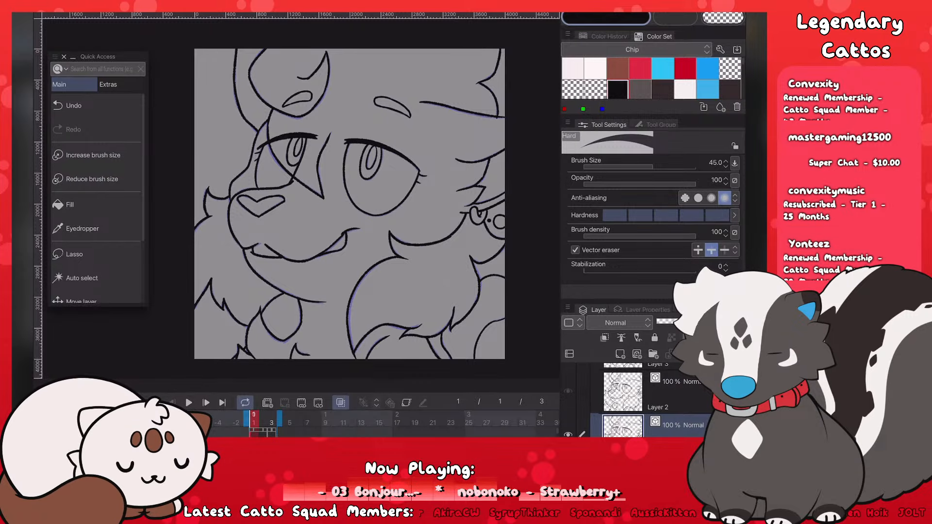
left_click(189, 402)
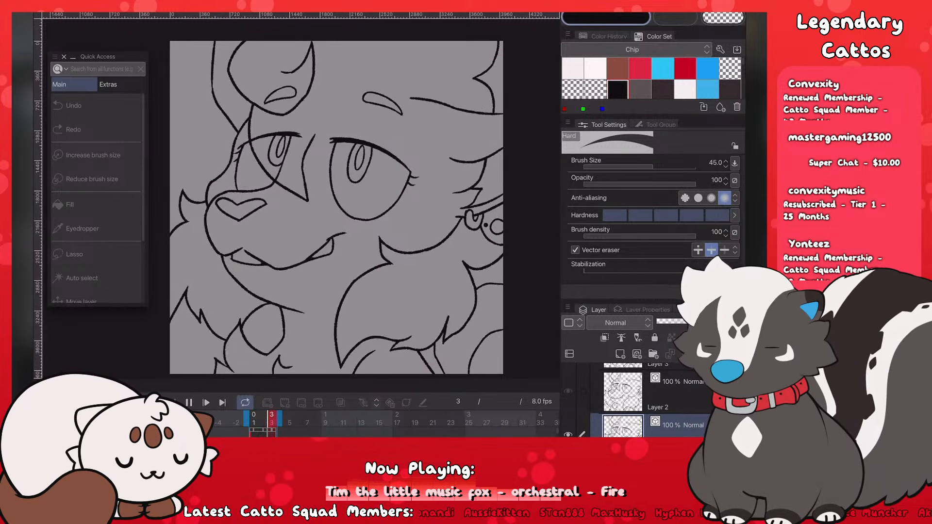
key("space")
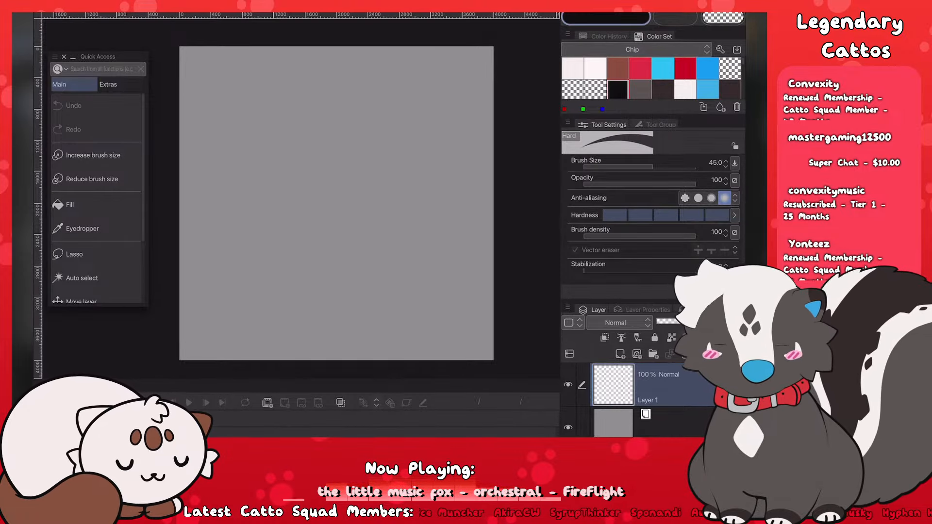
Step: Pick the dark red swatch and the Soft Watercoloury brush on the blank canvas, and reduce the brush size to 20
left_click(640, 69)
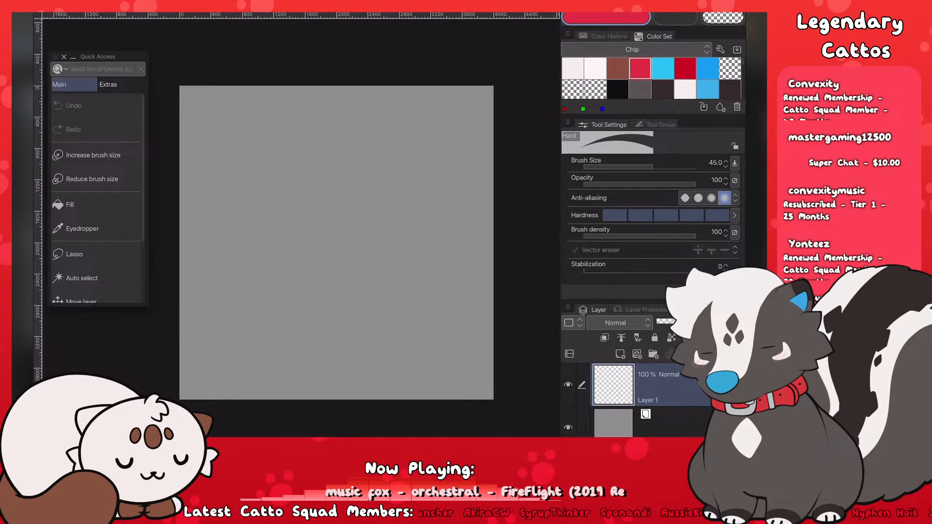
left_click(684, 69)
key("b")
scroll(336, 243, "down", 3)
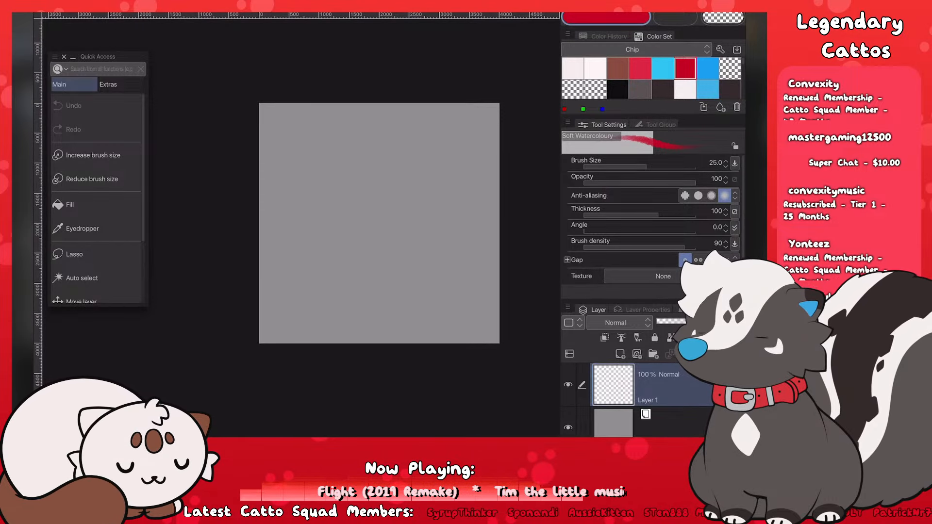
scroll(367, 226, "up", 1)
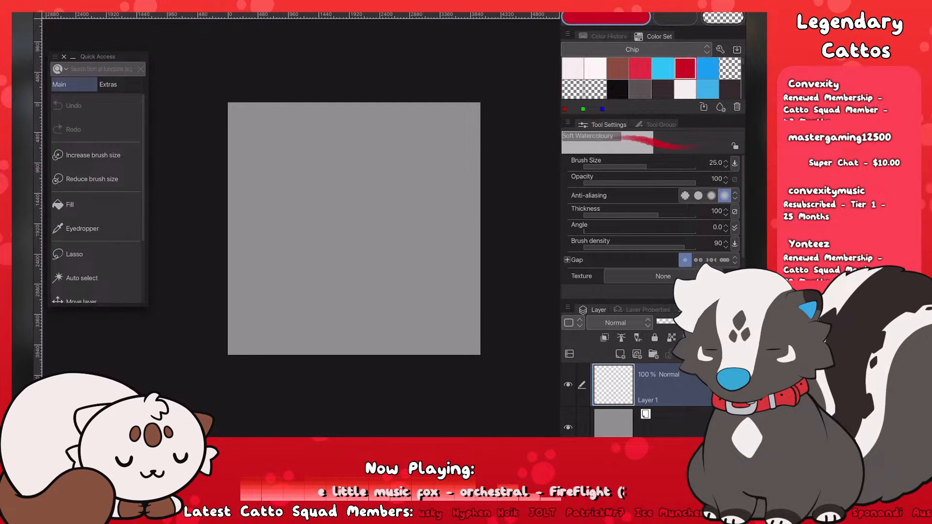
mouse_move(380, 134)
left_mouse_down()
mouse_move(432, 194)
mouse_move(301, 146)
left_mouse_up()
key("ctrl+z")
left_click(91, 179)
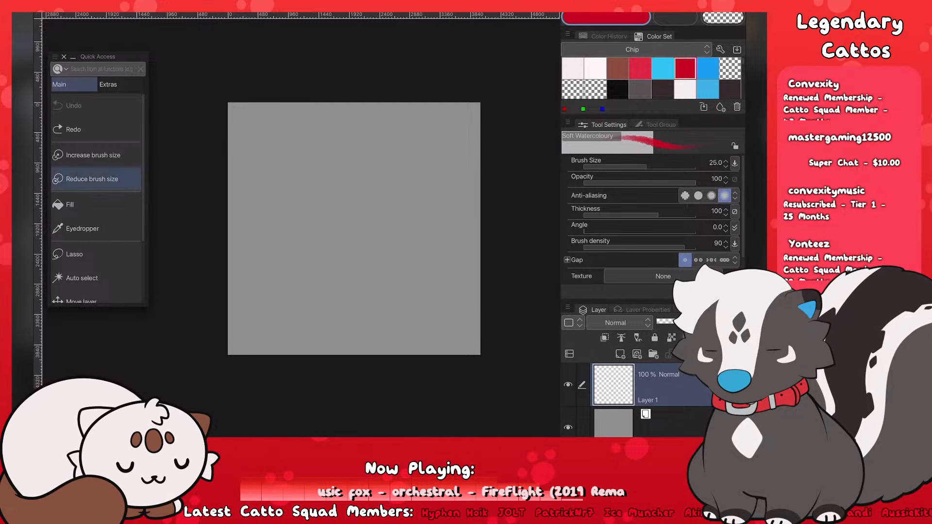
Step: Sketch a large, loose double-stroke circle for the head slightly above the middle of the canvas
mouse_move(398, 135)
left_mouse_down()
mouse_move(290, 243)
mouse_move(277, 200)
mouse_move(336, 267)
mouse_move(311, 146)
left_mouse_up()
key("ctrl+z")
key("ctrl+z")
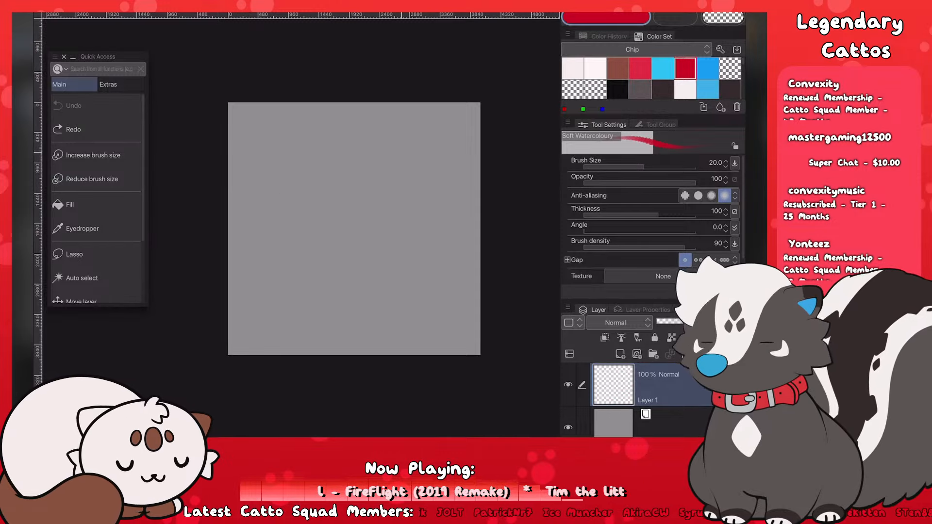
mouse_move(379, 128)
left_mouse_down()
mouse_move(301, 252)
mouse_move(311, 146)
left_mouse_up()
key("ctrl+z")
mouse_move(386, 144)
left_mouse_down()
mouse_move(420, 260)
mouse_move(292, 161)
left_mouse_up()
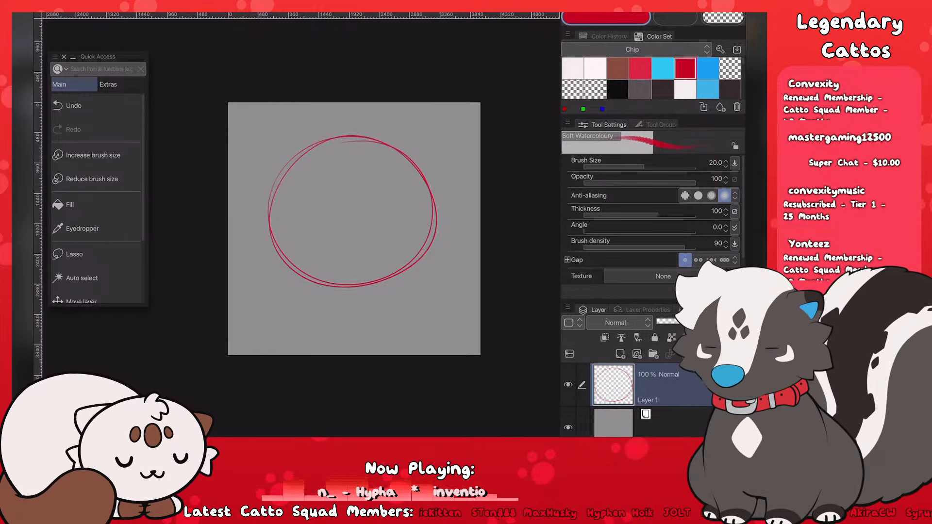
Step: Stretch the sketched head circle slightly downward using Scale/Rotate with the aspect ratio unlocked
key("ctrl+t")
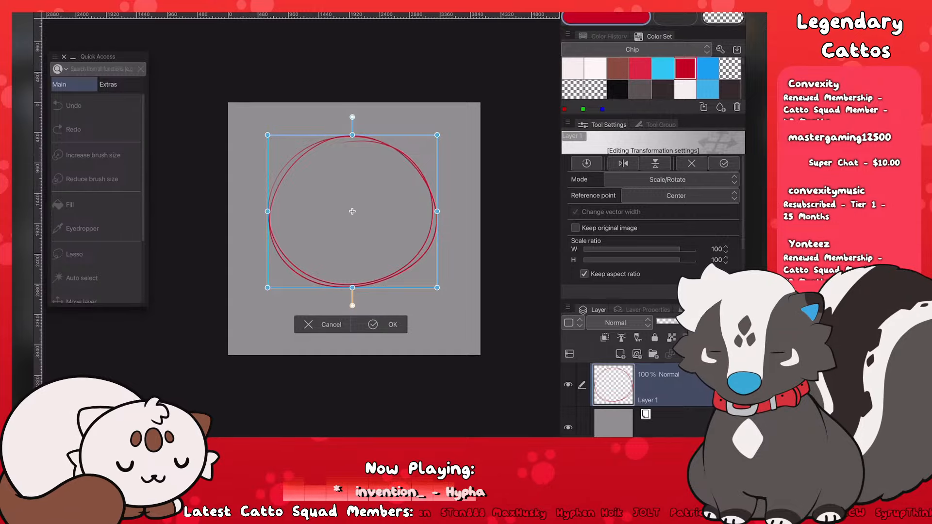
left_click(584, 274)
left_click_drag(352, 288, 353, 292)
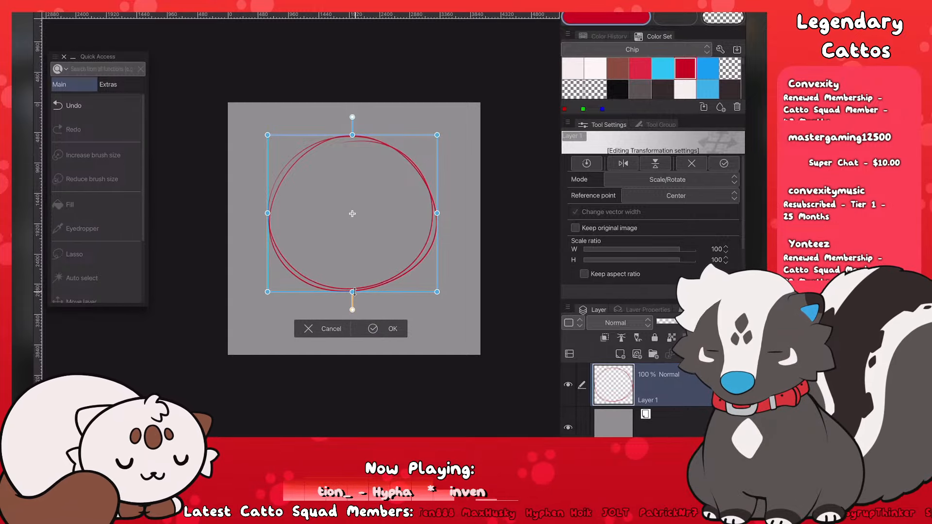
left_click(387, 328)
Step: Sketch a curved vertical centre line and a curved horizontal guide line across the head circle
scroll(446, 268, "down", 3)
scroll(461, 254, "up", 3)
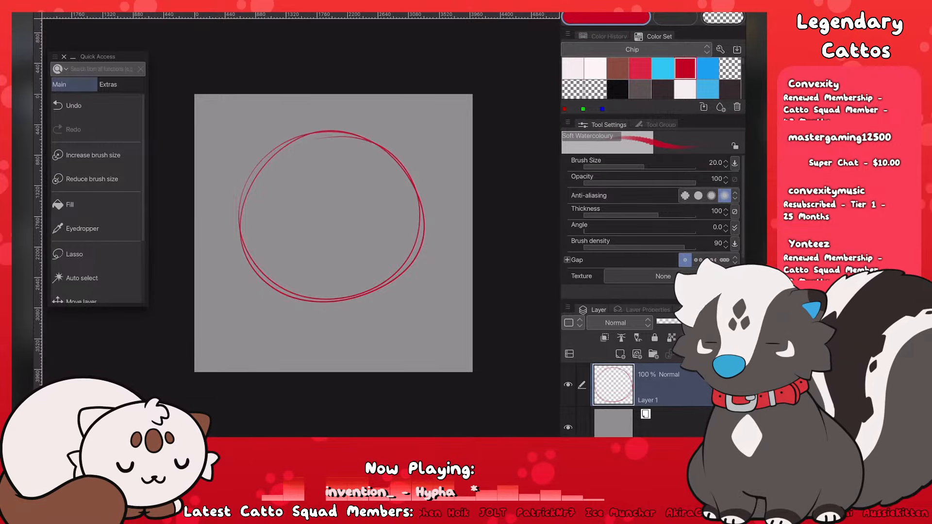
mouse_move(331, 135)
left_mouse_down()
mouse_move(311, 175)
mouse_move(326, 309)
left_mouse_up()
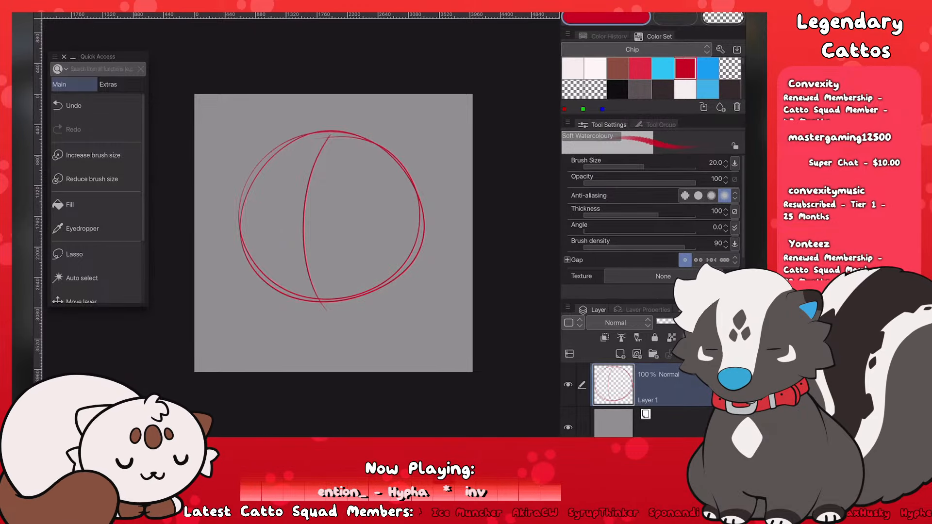
left_click_drag(238, 224, 393, 266)
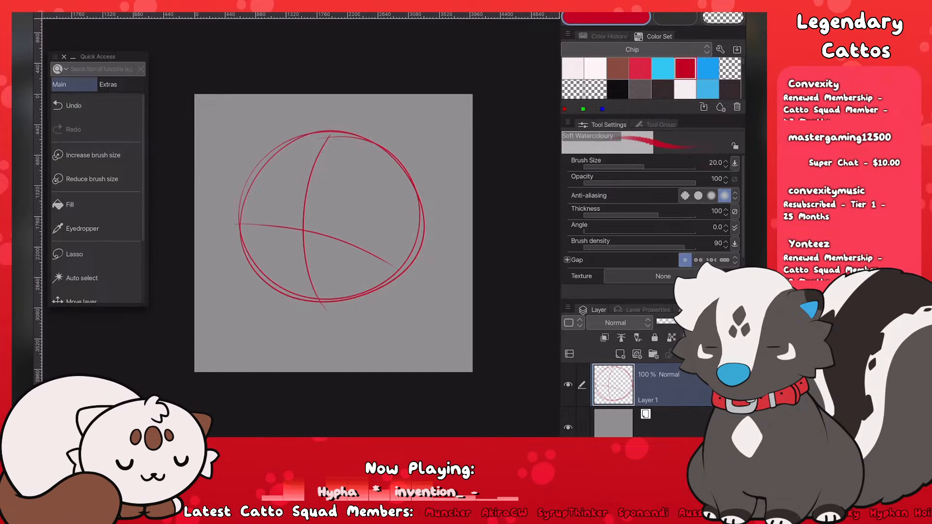
key("ctrl+z")
left_click_drag(232, 227, 395, 269)
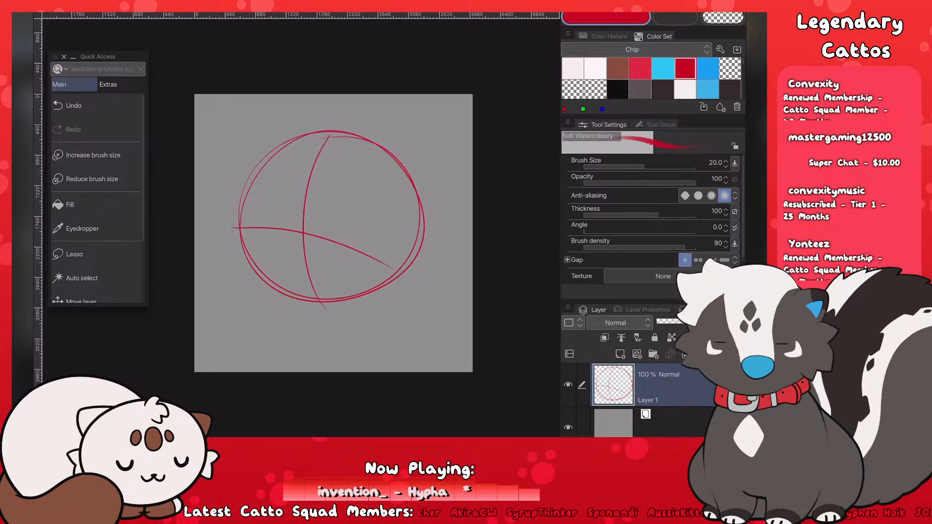
Step: Sketch two tall oval eyes above the horizontal guide line with a small oval pupil inside each
left_click_drag(359, 168, 381, 172)
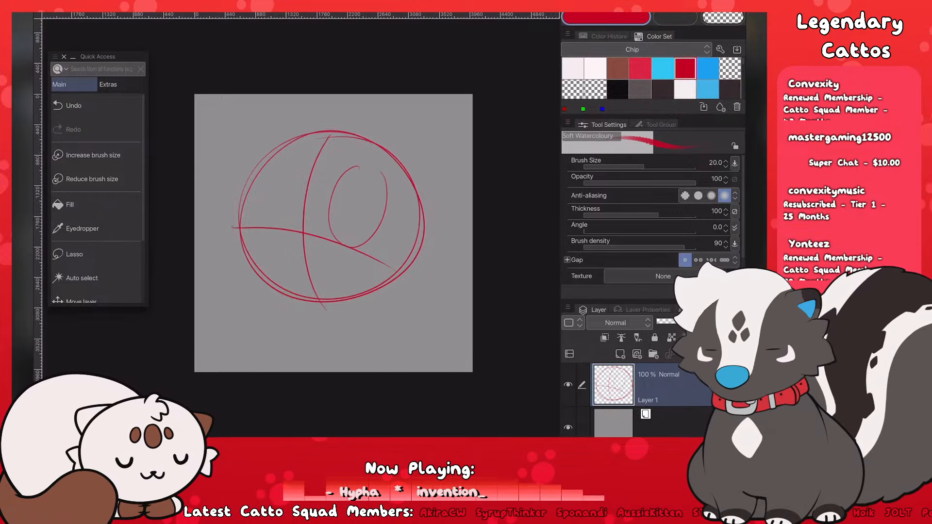
mouse_move(290, 152)
left_mouse_down()
mouse_move(311, 145)
mouse_move(296, 190)
left_mouse_up()
scroll(333, 233, "up", 2)
key("ctrl+z")
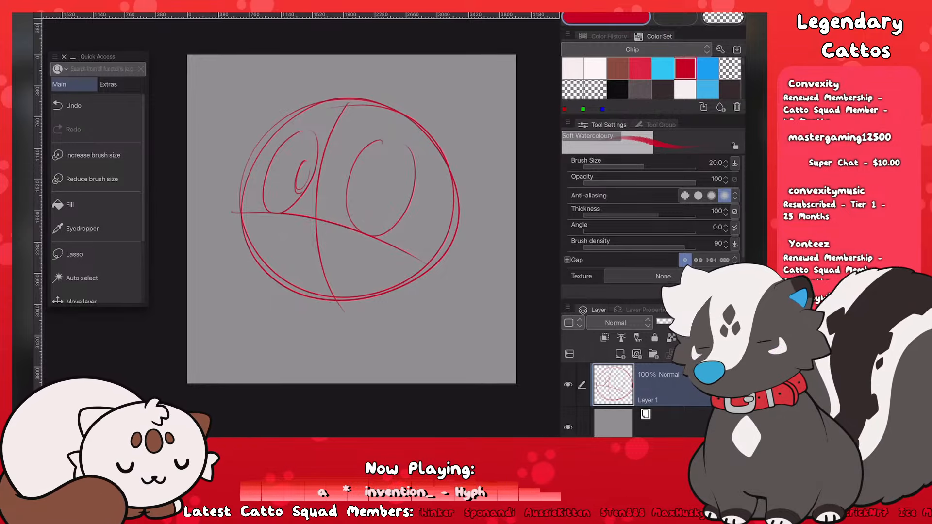
left_click_drag(396, 176, 393, 206)
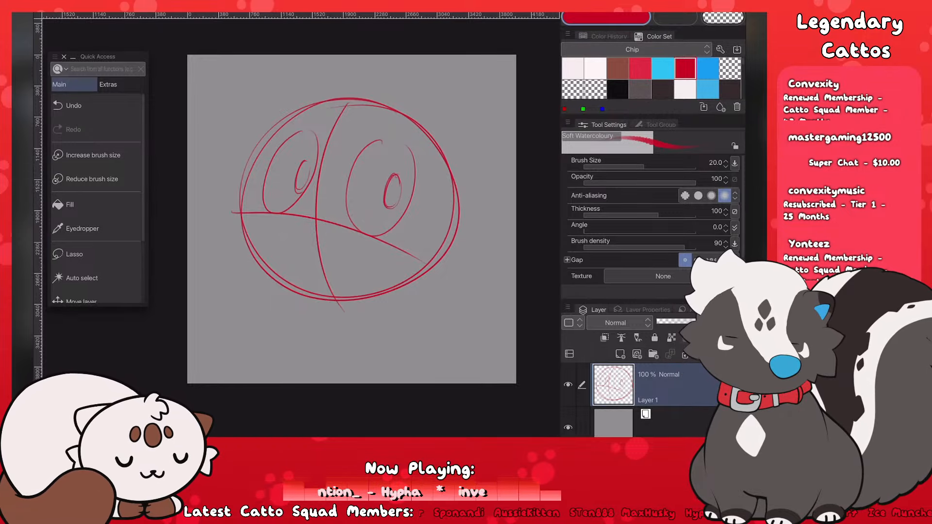
left_click_drag(395, 174, 392, 208)
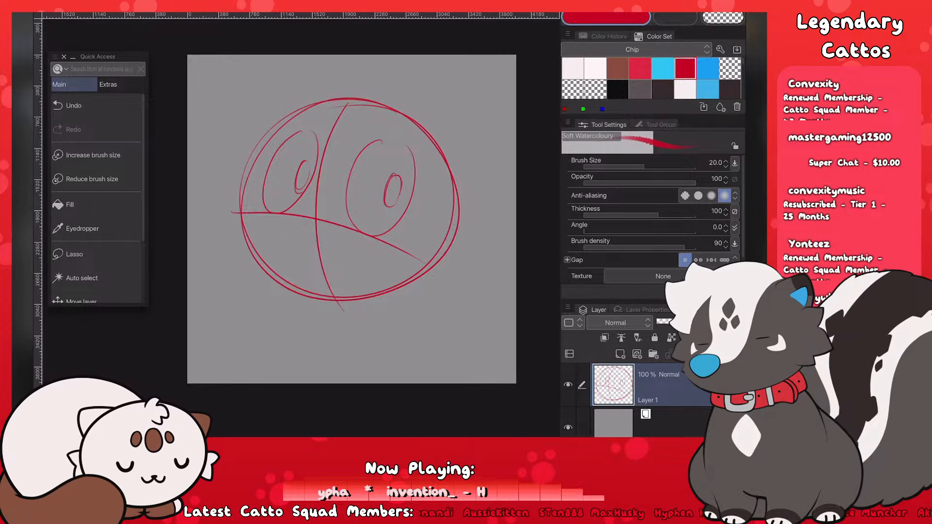
Step: Sketch curved upper eyelid lines across the upper part of both eyes
left_click_drag(353, 156, 420, 183)
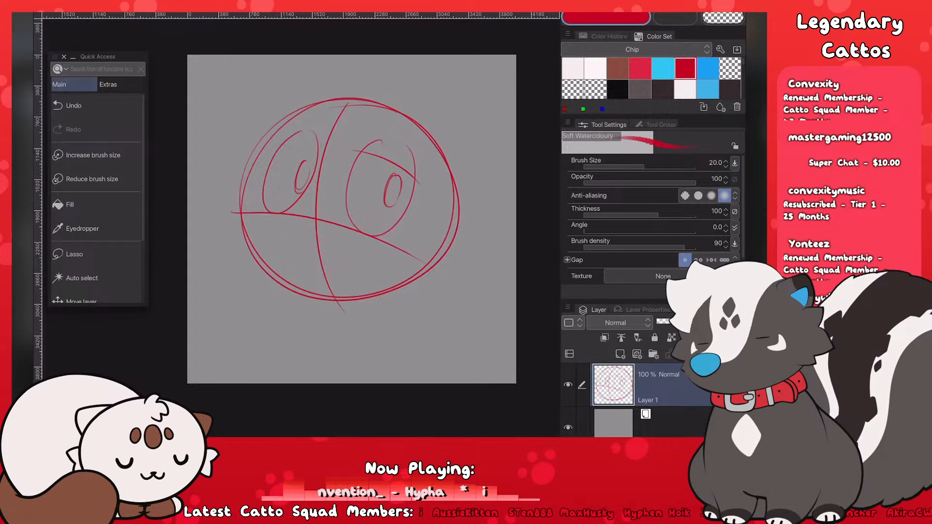
key("ctrl+z")
left_click_drag(352, 157, 416, 183)
key("ctrl+z")
left_click_drag(350, 158, 419, 176)
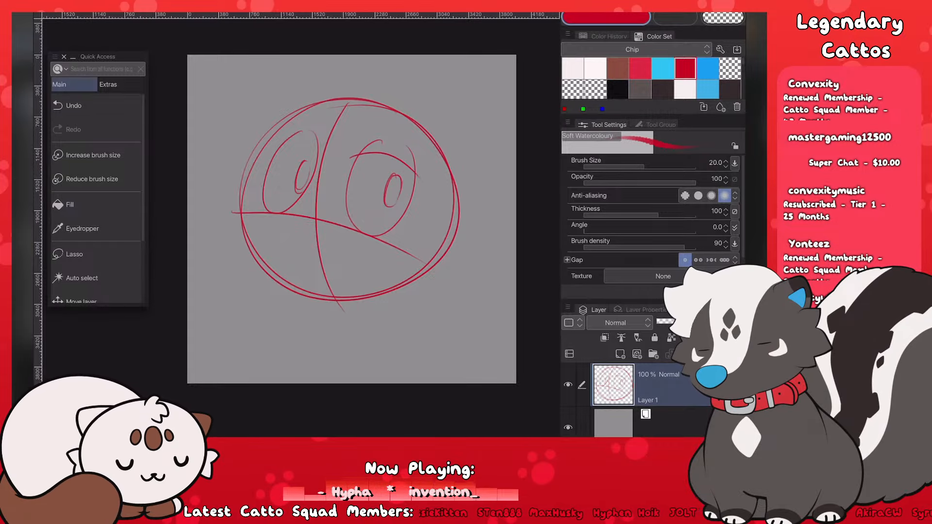
key("ctrl+z")
left_click_drag(270, 155, 314, 145)
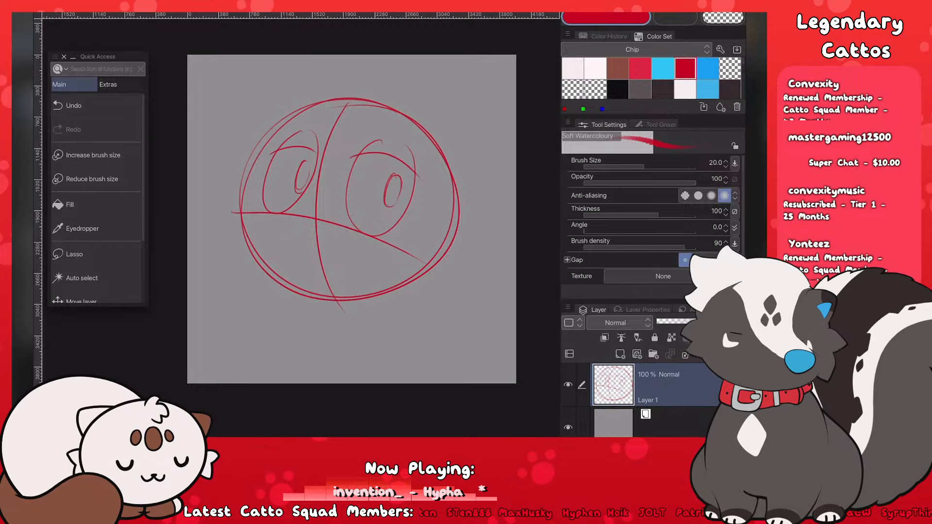
Step: Sketch the muzzle's bridge from below the far eye and its rounded front protruding past the head circle
mouse_move(306, 197)
left_mouse_down()
mouse_move(298, 212)
mouse_move(222, 209)
mouse_move(216, 258)
left_mouse_up()
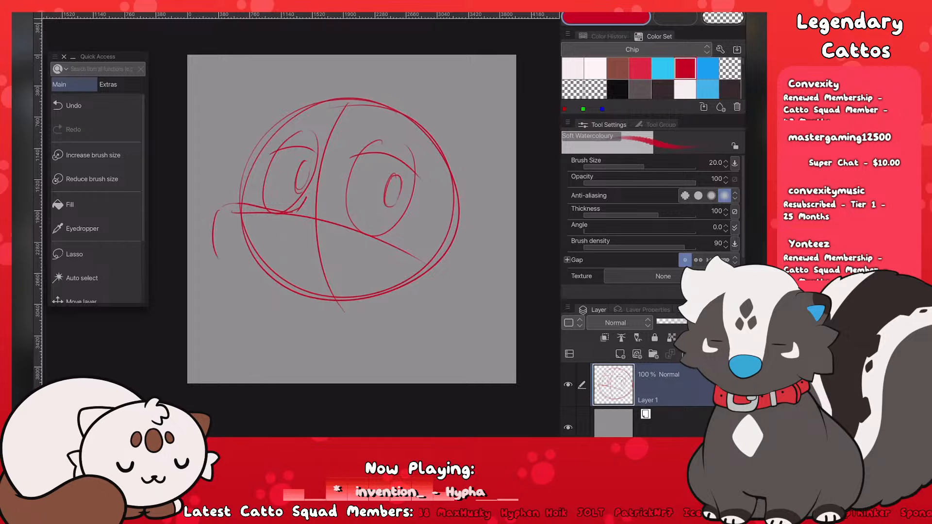
key("ctrl+z")
left_click_drag(222, 210, 233, 260)
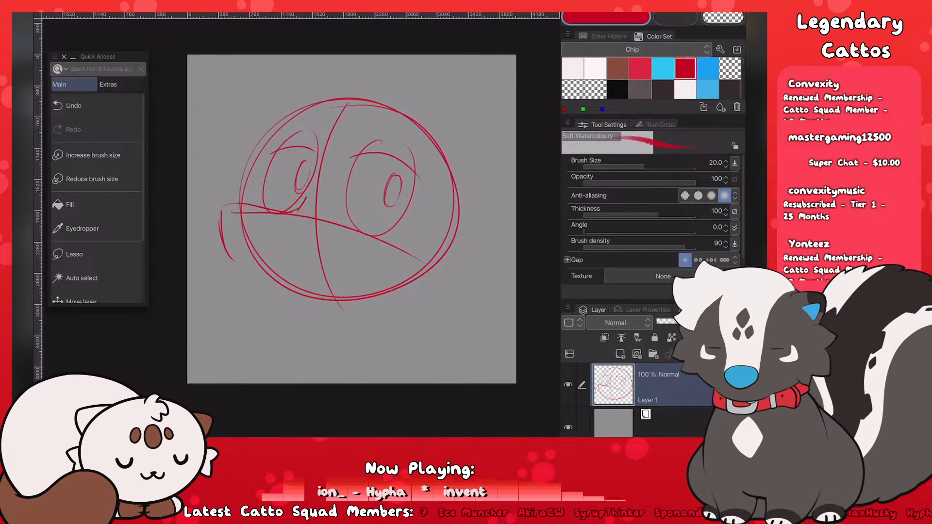
Step: Sketch the smiling mouth line from the muzzle's lower front, curving up to a corner below the near eye
mouse_move(240, 270)
left_mouse_down()
mouse_move(252, 264)
mouse_move(286, 276)
mouse_move(253, 262)
left_mouse_up()
key("ctrl+z")
key("ctrl+z")
mouse_move(257, 260)
left_mouse_down()
mouse_move(282, 273)
mouse_move(349, 240)
left_mouse_up()
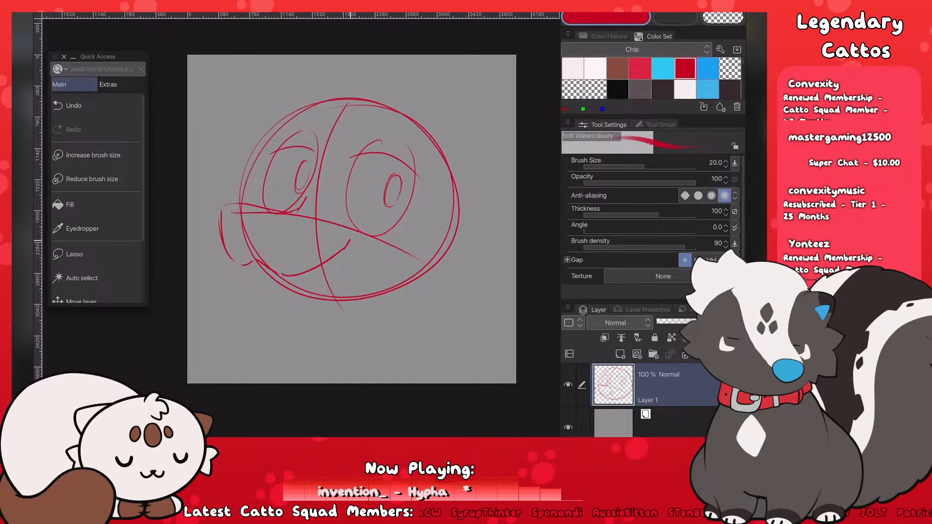
key("ctrl+z")
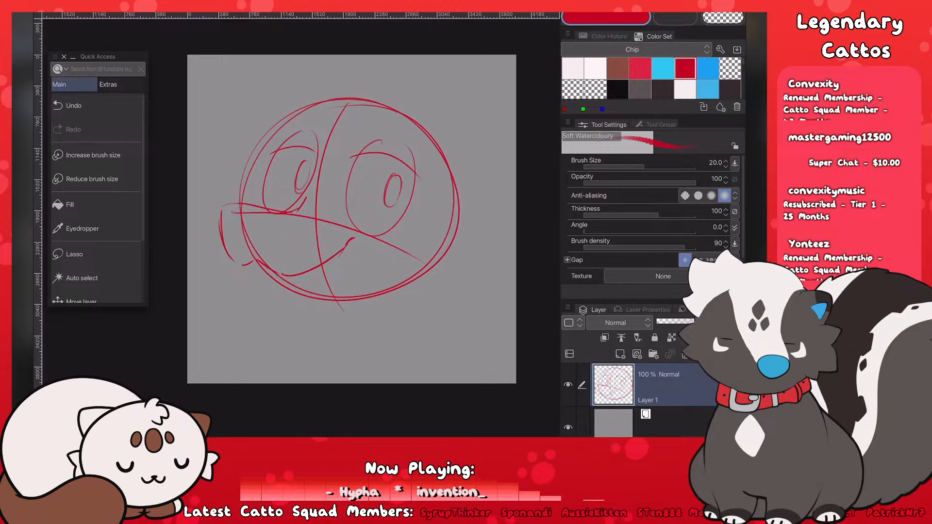
key("ctrl+z")
Step: Sketch the lower lip and chin strokes beneath the mouth line and erase stray marks near the chin with transparent colour
mouse_move(248, 269)
left_mouse_down()
mouse_move(264, 285)
mouse_move(315, 286)
left_mouse_up()
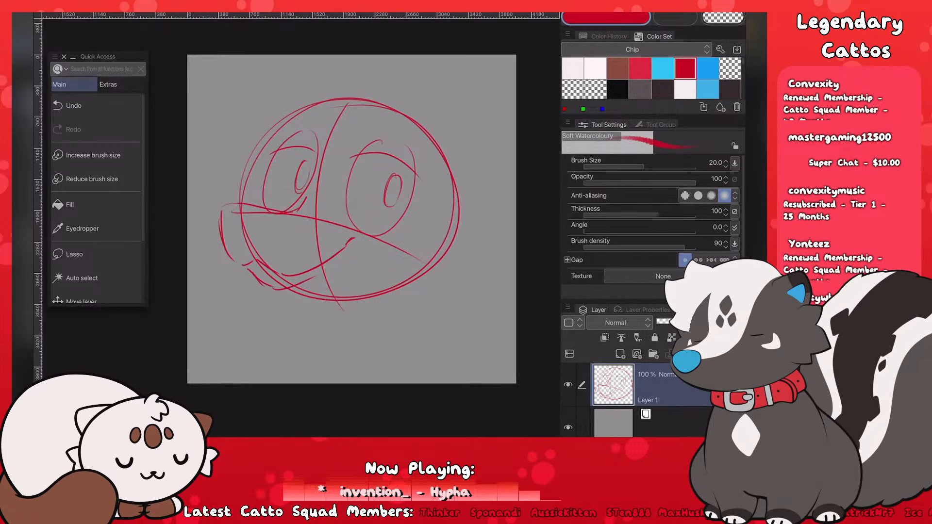
left_click_drag(342, 254, 255, 293)
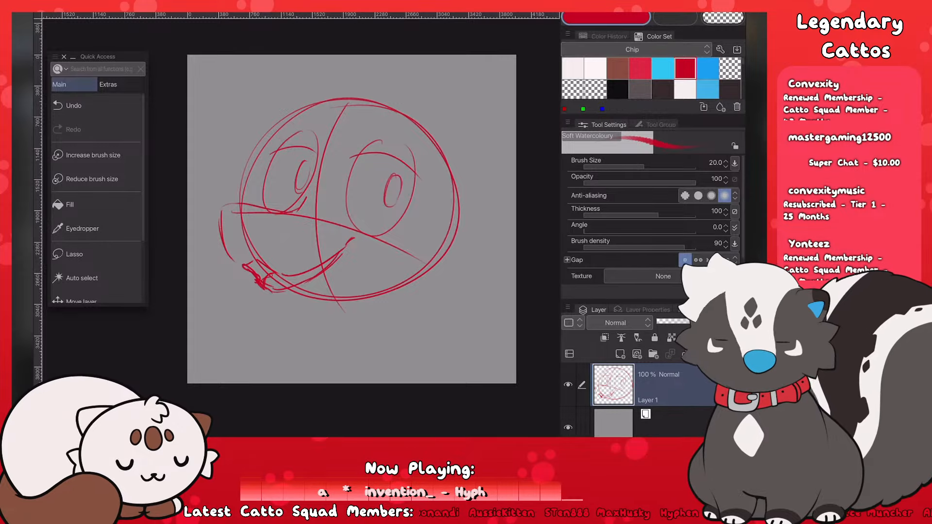
key("c")
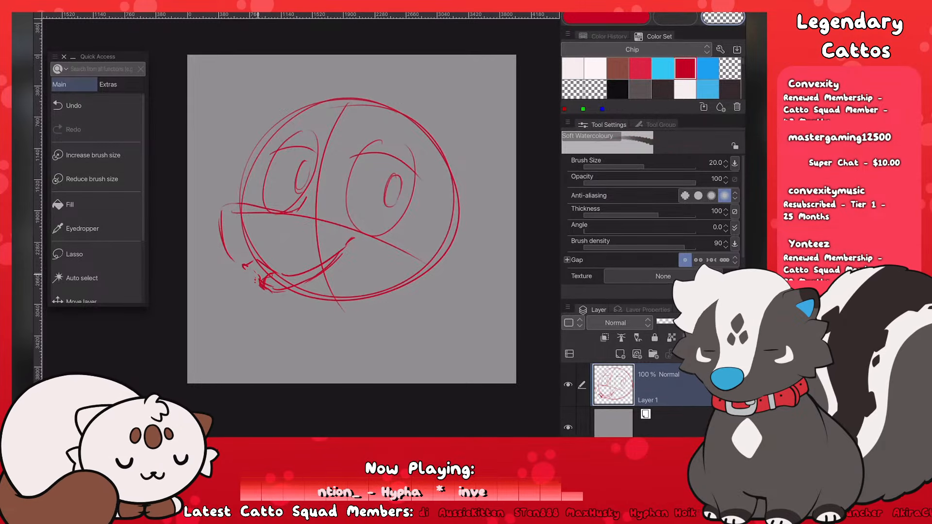
key("c")
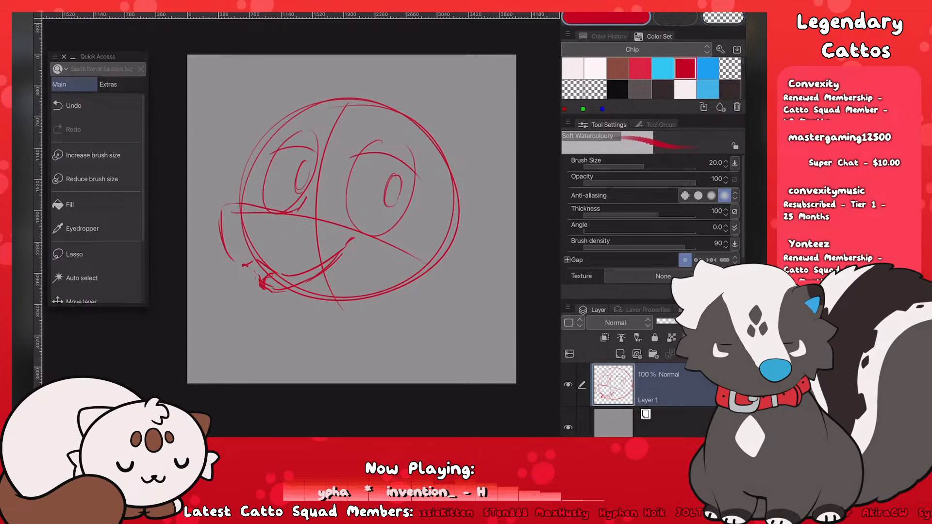
Step: Sketch the muzzle's lower front edge and the lower jaw line beneath the mouth, undoing the final jaw strokes
mouse_move(247, 264)
left_mouse_down()
mouse_move(261, 277)
mouse_move(237, 263)
left_mouse_up()
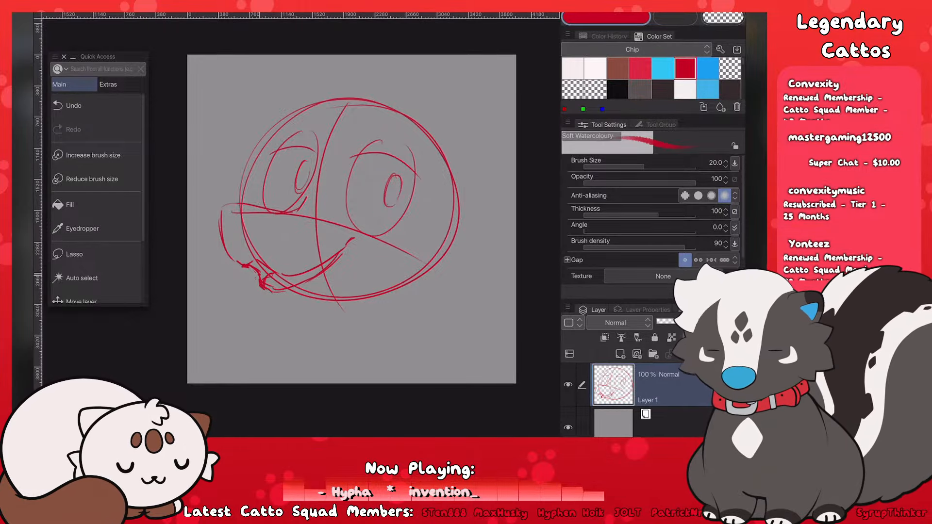
mouse_move(260, 290)
left_mouse_down()
mouse_move(278, 309)
mouse_move(395, 305)
left_mouse_up()
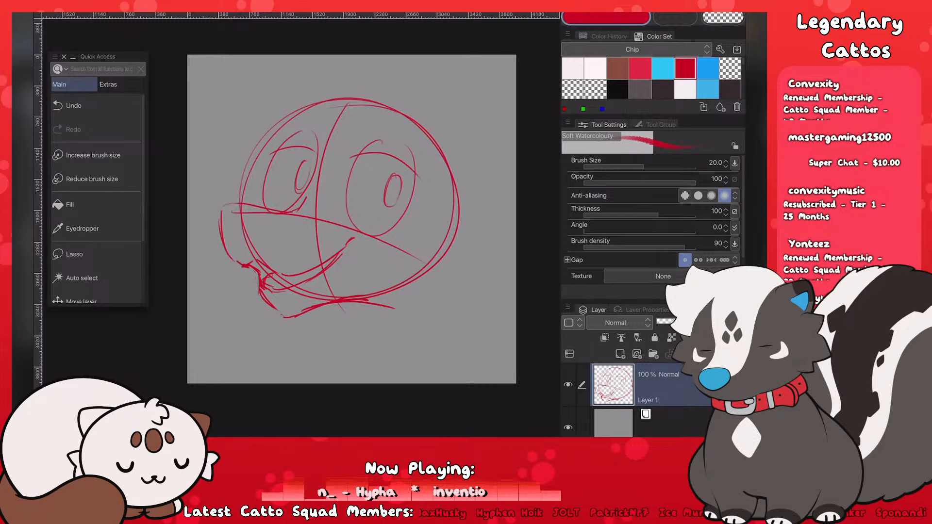
key("ctrl+z")
key("ctrl+z")
Step: Select the lower jaw sketch with the Lasso and transform it, tilting it slightly and shifting it toward the muzzle's front
mouse_move(306, 312)
left_mouse_down()
mouse_move(351, 304)
mouse_move(257, 260)
mouse_move(246, 265)
left_mouse_up()
left_click(97, 255)
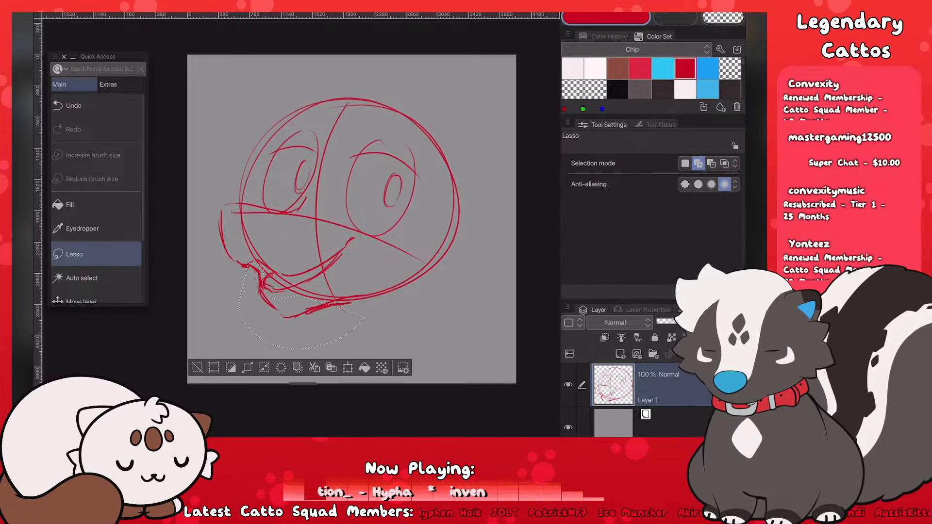
left_click(356, 368)
left_click_drag(354, 322, 344, 326)
left_click_drag(299, 370, 295, 369)
left_click_drag(341, 334, 340, 337)
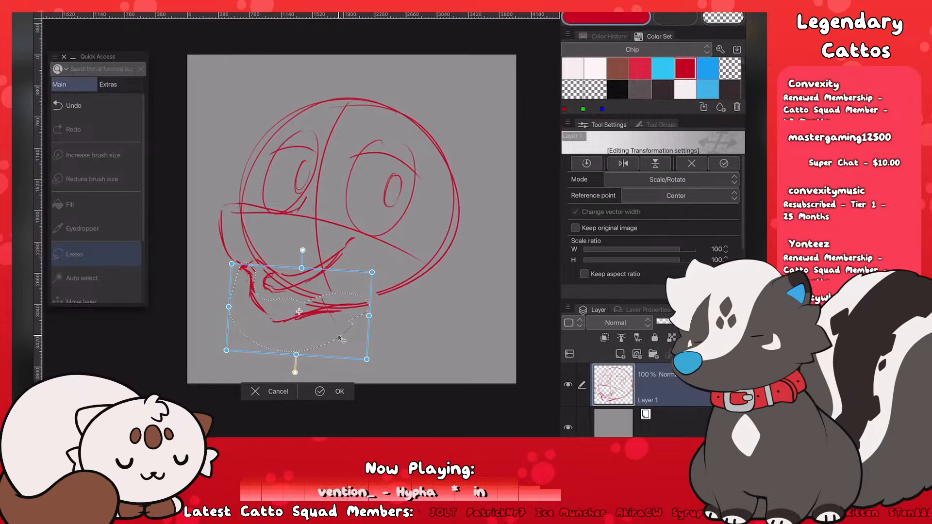
key("Return")
key("ctrl+d")
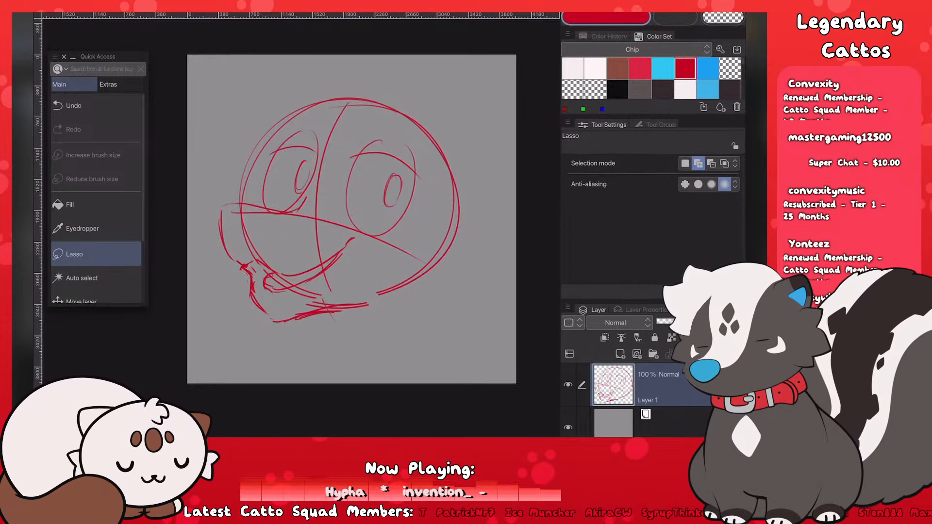
Step: Lasso the irises of both eyes and move them slightly up and away from the muzzle
mouse_move(306, 155)
left_mouse_down()
mouse_move(306, 189)
mouse_move(309, 154)
left_mouse_up()
left_click_drag(403, 167, 401, 198)
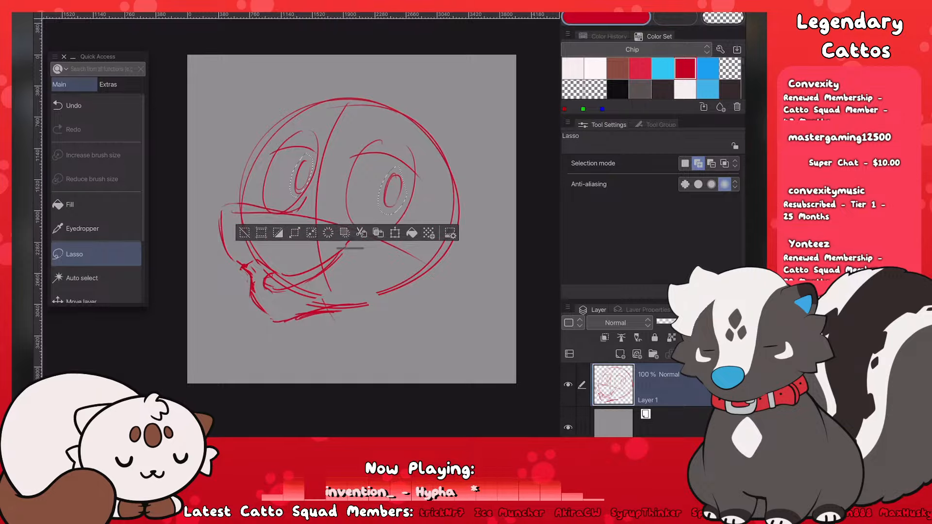
key("ctrl+t")
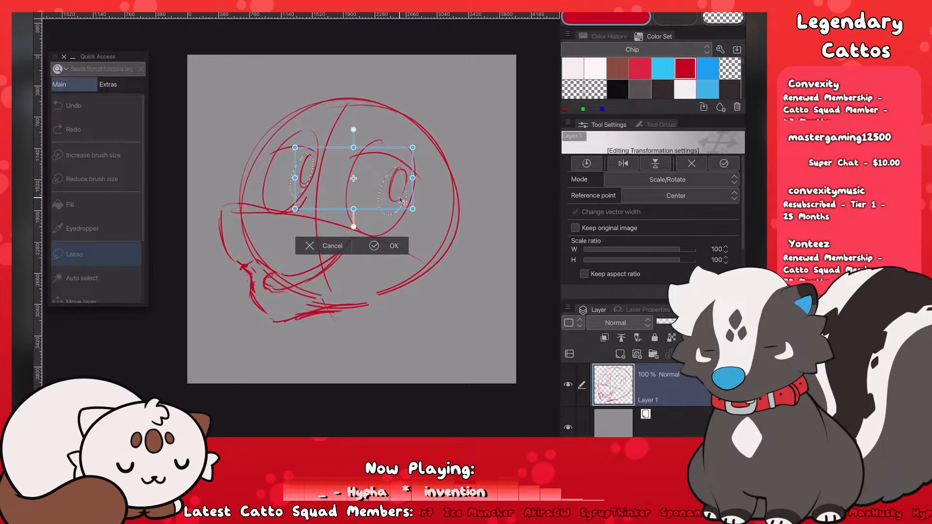
left_click(374, 244)
key("ctrl+d")
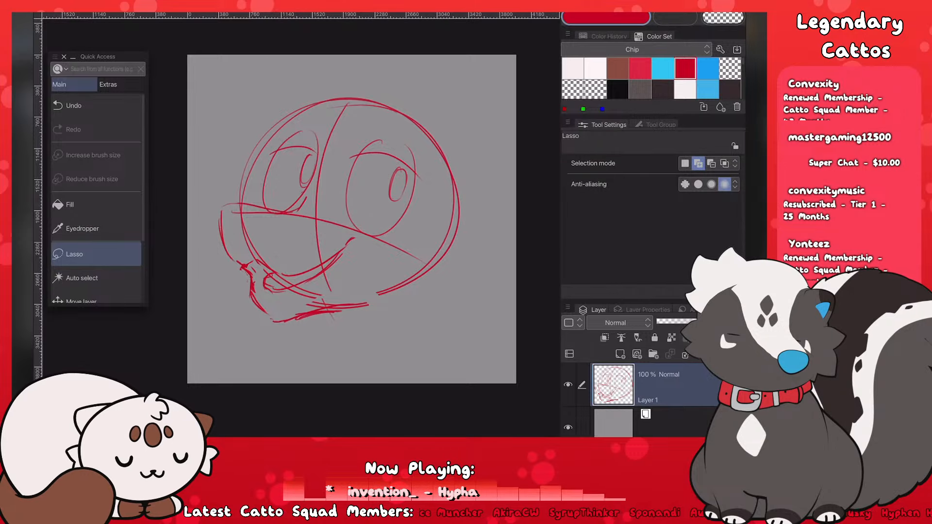
Step: Sketch two small nostrils, outline the nose tip, and reinforce the bridge line up to the far eye's inner corner
key("b")
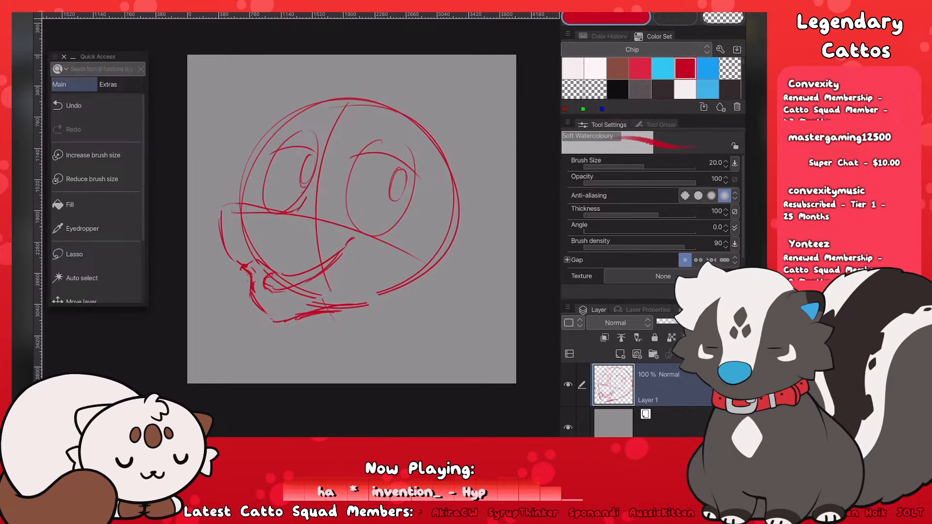
mouse_move(263, 226)
left_mouse_down()
mouse_move(273, 225)
mouse_move(227, 225)
left_mouse_up()
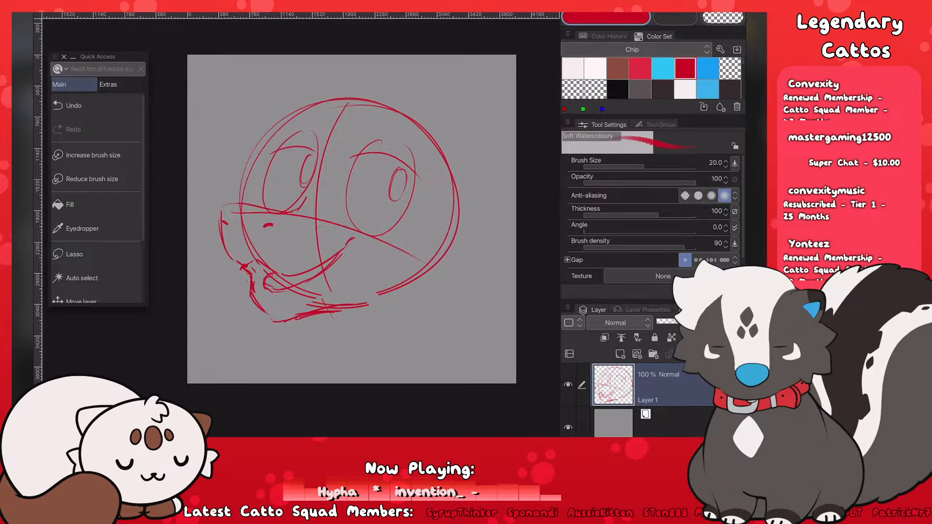
mouse_move(228, 207)
left_mouse_down()
mouse_move(251, 205)
mouse_move(218, 234)
left_mouse_up()
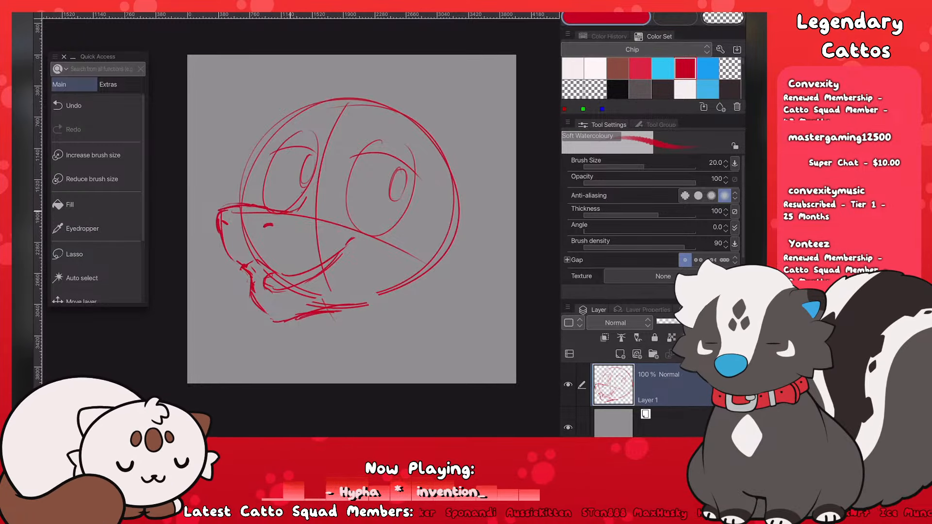
left_click_drag(268, 210, 299, 210)
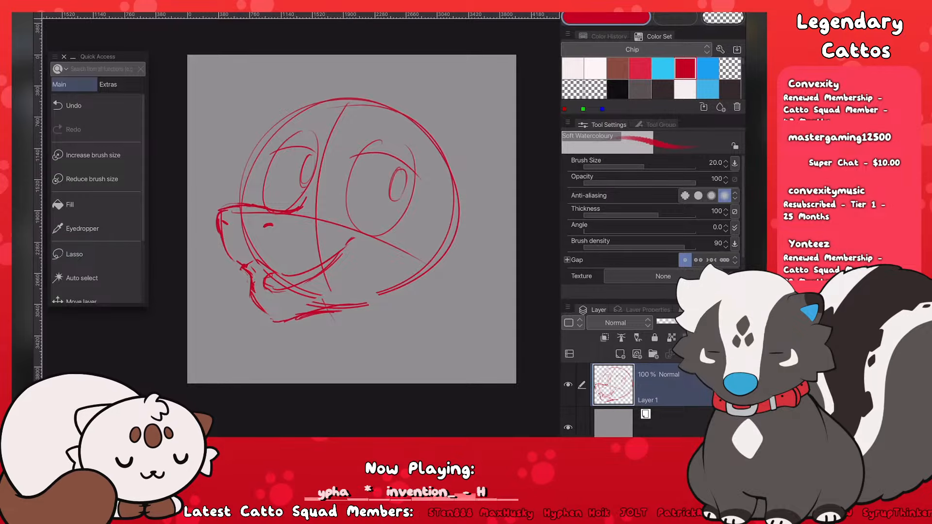
Step: Lasso the whole muzzle with its mouth and jaw, then move it slightly upward and forward with a slight rotation
left_click(74, 254)
mouse_move(287, 196)
left_mouse_down()
mouse_move(224, 198)
mouse_move(250, 339)
mouse_move(342, 341)
left_mouse_up()
mouse_move(376, 257)
left_mouse_down()
mouse_move(353, 228)
mouse_move(328, 222)
left_mouse_up()
key("ctrl+t")
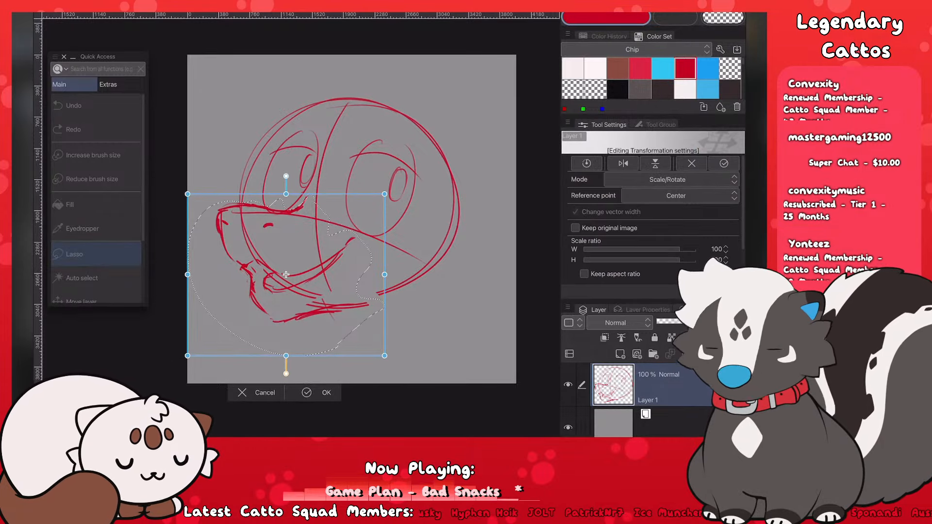
mouse_move(376, 311)
left_mouse_down()
mouse_move(376, 362)
mouse_move(375, 314)
left_mouse_up()
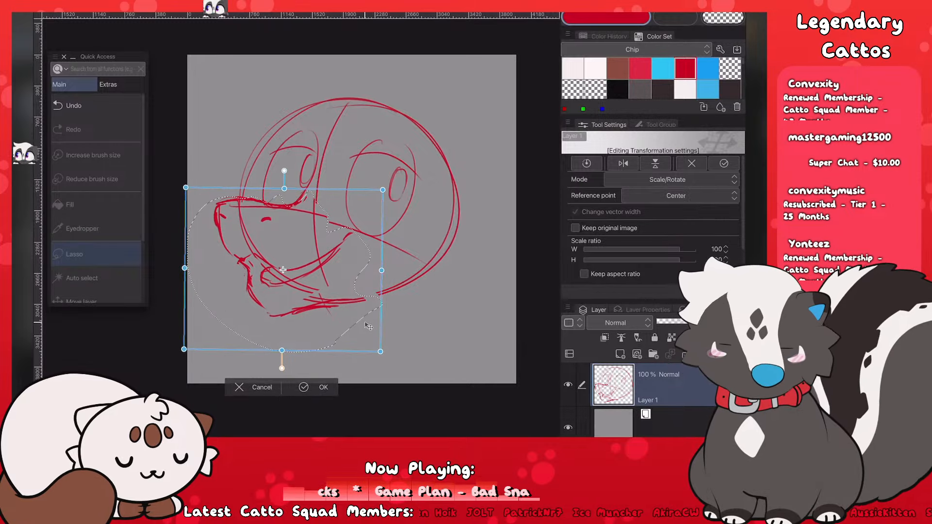
left_click(315, 389)
key("ctrl+d")
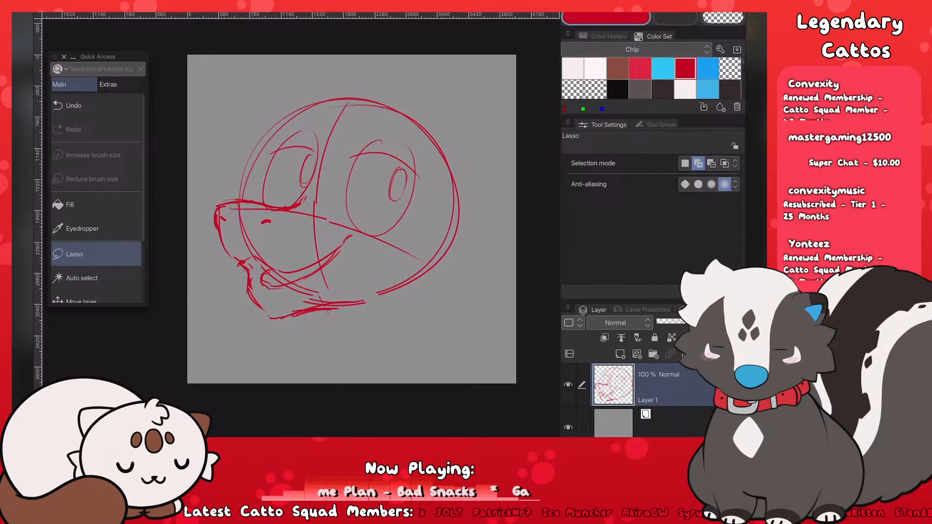
Step: Sketch small pointed fangs along the mouth line and clean up around them with transparent colour at brush size 35
key("b")
scroll(352, 219, "up", 3)
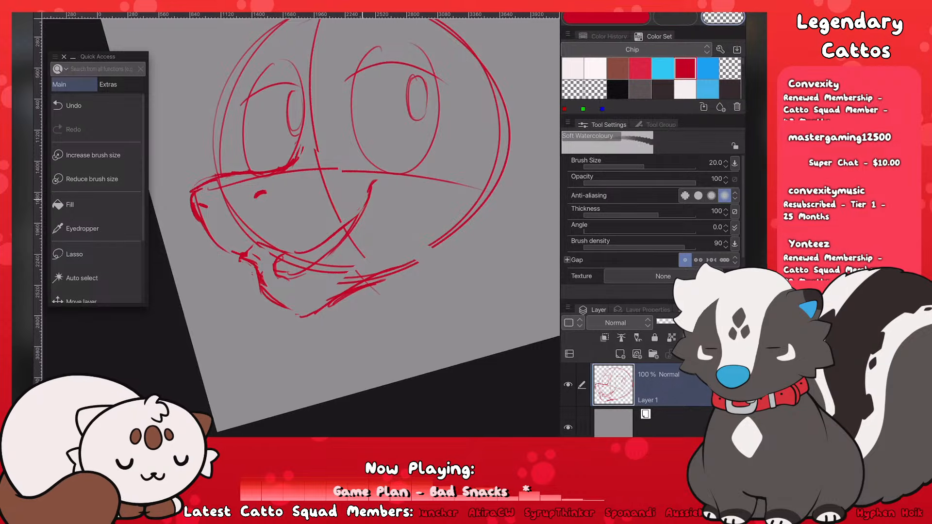
key("ctrl+0")
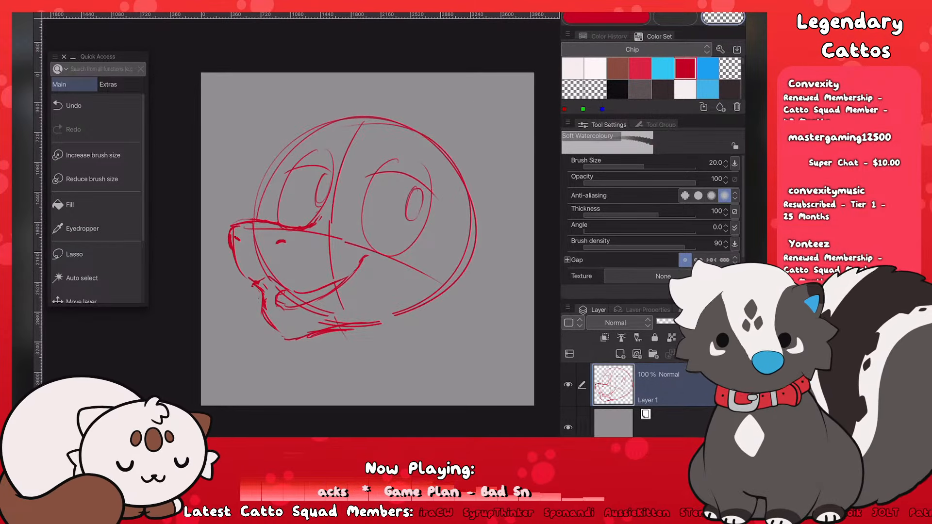
scroll(223, 358, "up", 2)
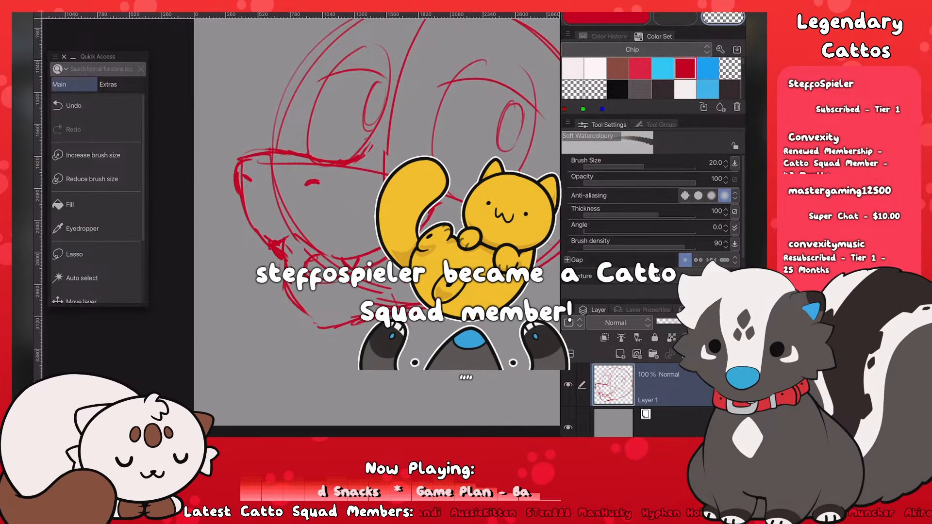
key("bracketright")
key("bracketright")
key("bracketright")
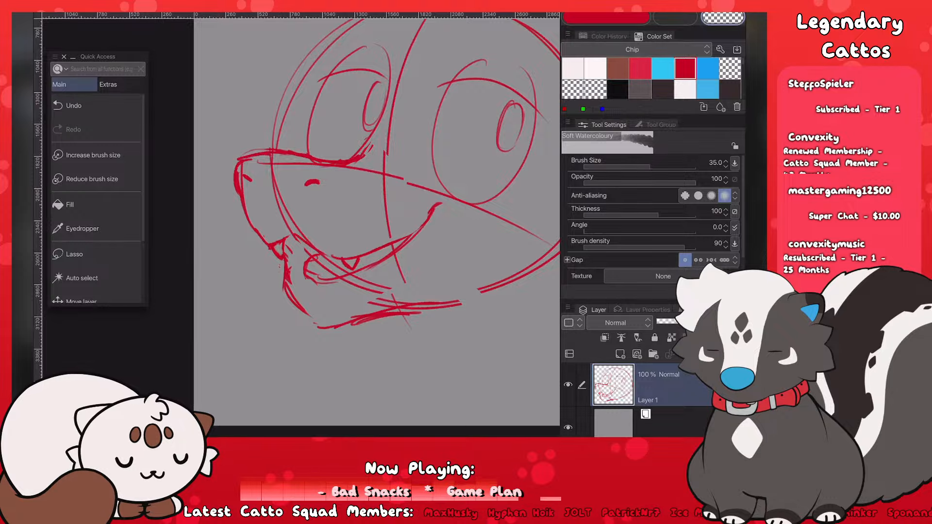
scroll(376, 223, "down", 5)
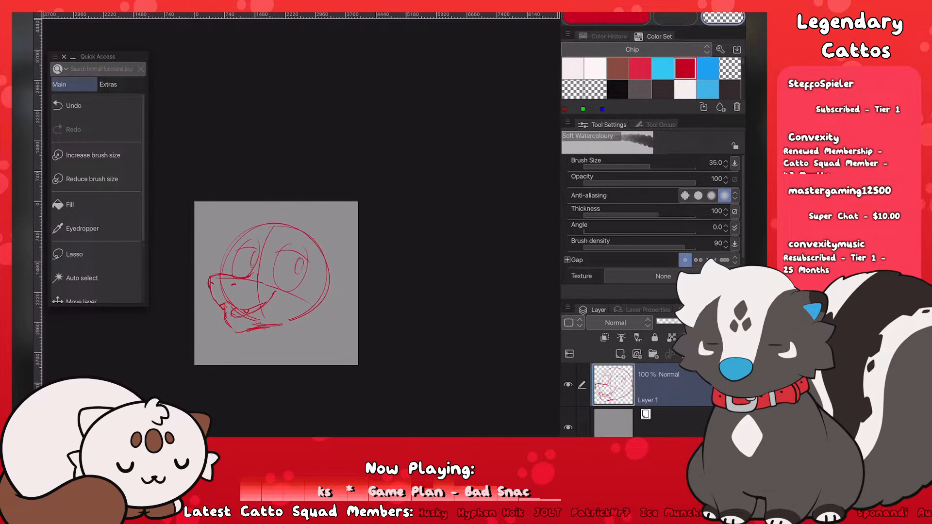
scroll(377, 223, "up", 4)
Step: With the red brush at size 17.5, refine the upper lip front and lower mouth line, and erase overlapping lines inside the mouth
key("c")
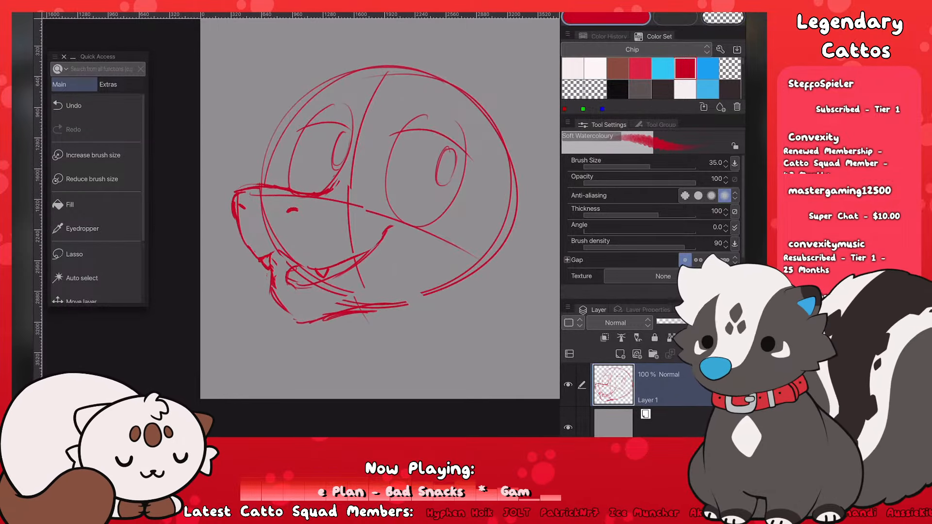
key("bracketleft")
key("bracketleft")
key("bracketleft")
left_click_drag(279, 252, 290, 270)
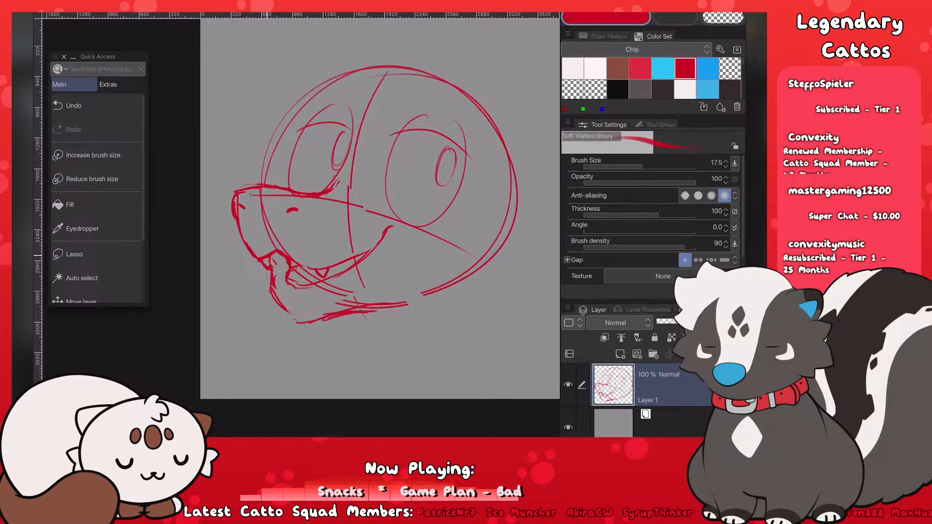
key("ctrl+z")
left_click_drag(238, 190, 278, 187)
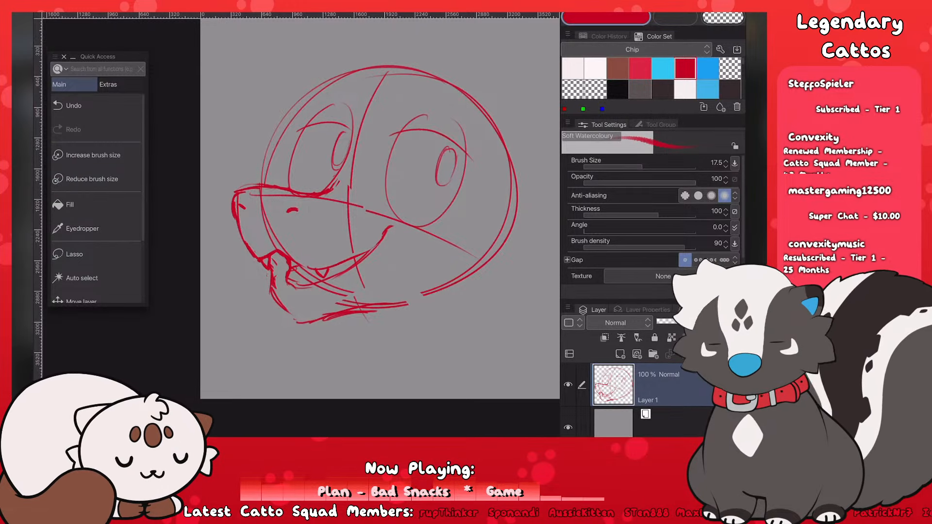
mouse_move(288, 273)
left_mouse_down()
mouse_move(297, 291)
mouse_move(367, 255)
left_mouse_up()
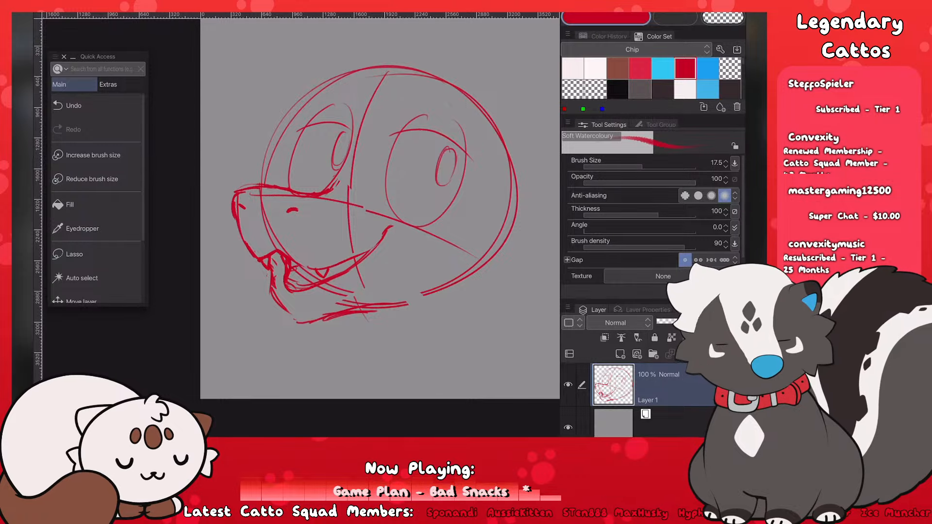
key("e")
mouse_move(291, 284)
left_mouse_down()
mouse_move(315, 283)
mouse_move(301, 276)
left_mouse_up()
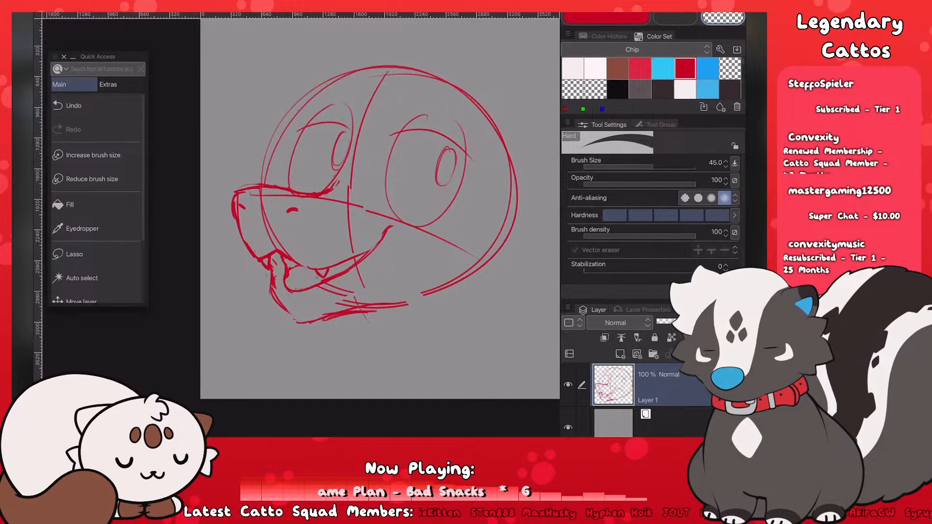
scroll(357, 226, "down", 6)
scroll(283, 264, "up", 2)
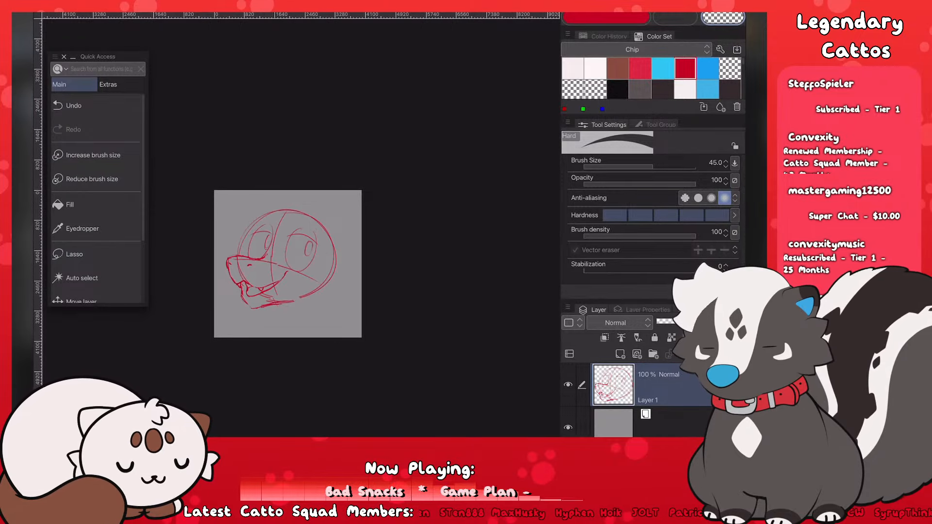
scroll(202, 358, "down", 2)
scroll(202, 358, "up", 5)
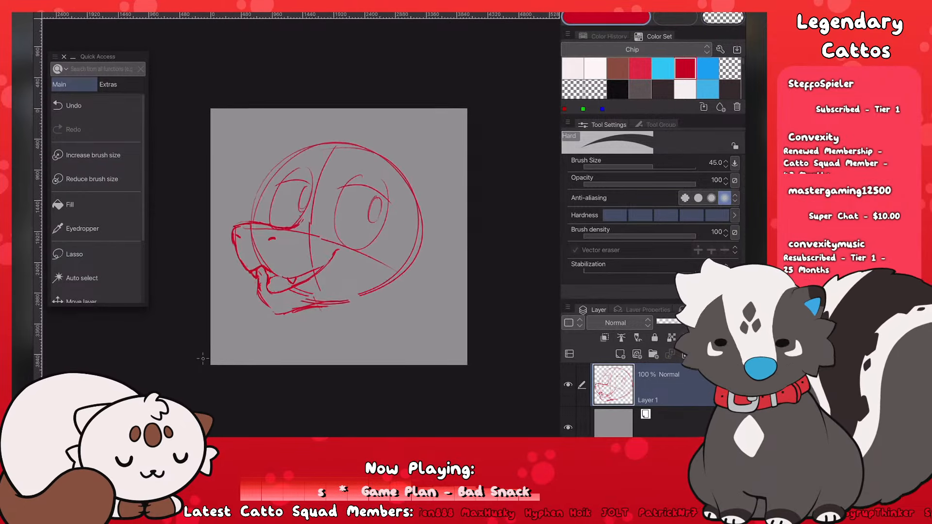
scroll(202, 358, "up", 1)
scroll(203, 358, "down", 1)
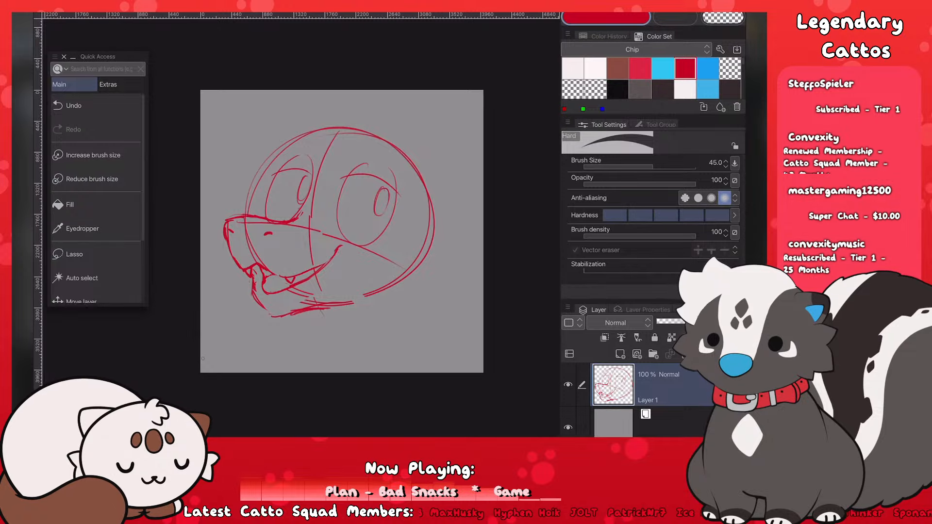
Step: Sketch a small oval pupil inside the iris of each eye
key("b")
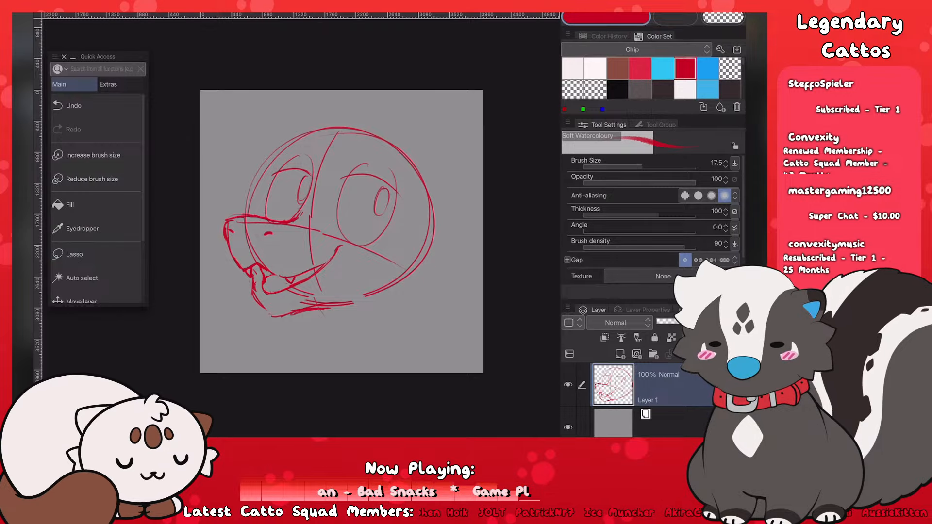
scroll(301, 228, "up", 3)
key("ctrl+z")
left_click_drag(391, 114, 381, 131)
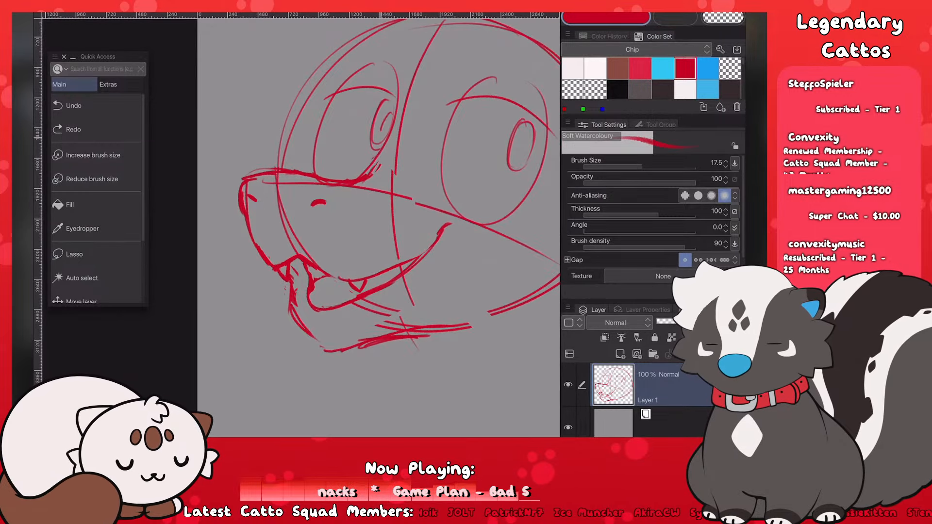
scroll(379, 223, "down", 2)
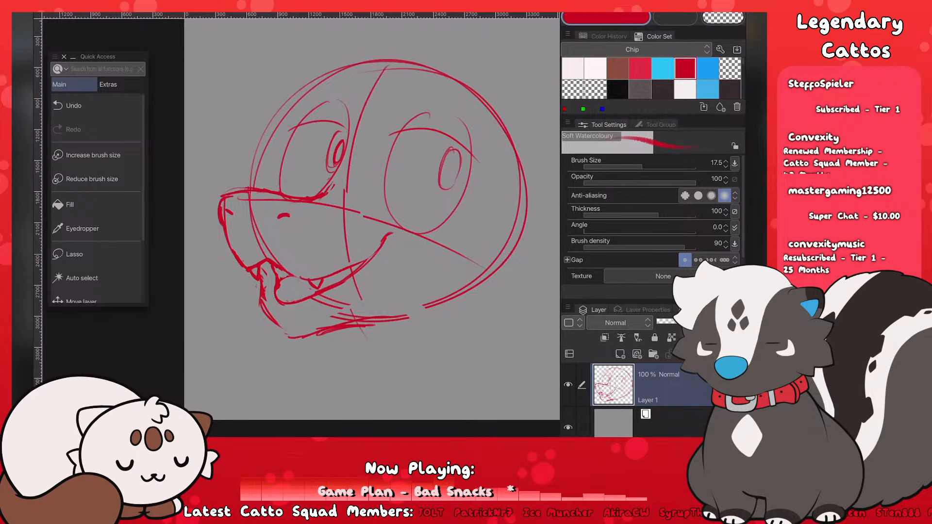
left_click_drag(455, 159, 452, 160)
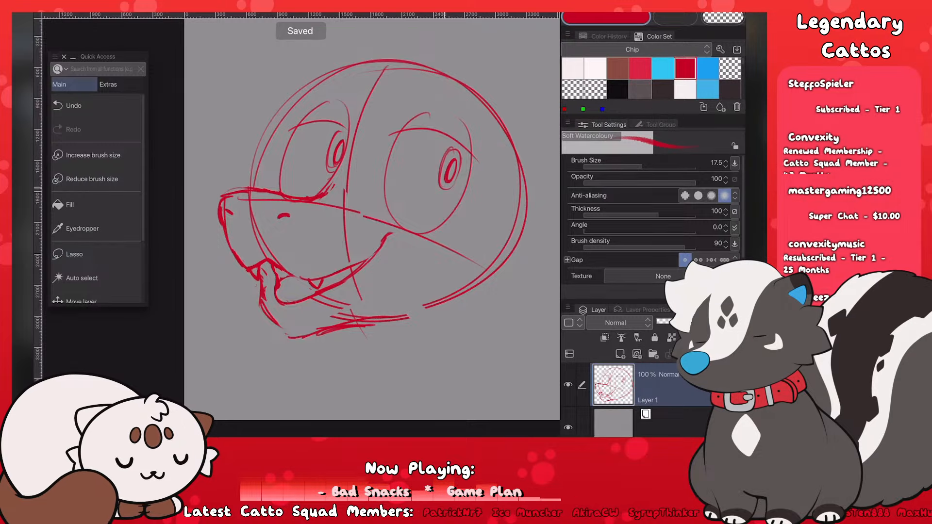
Step: Darken the pupils of both eyes with solid red strokes, leaving small highlights near their upper part
scroll(301, 242, "down", 4)
scroll(286, 263, "up", 4)
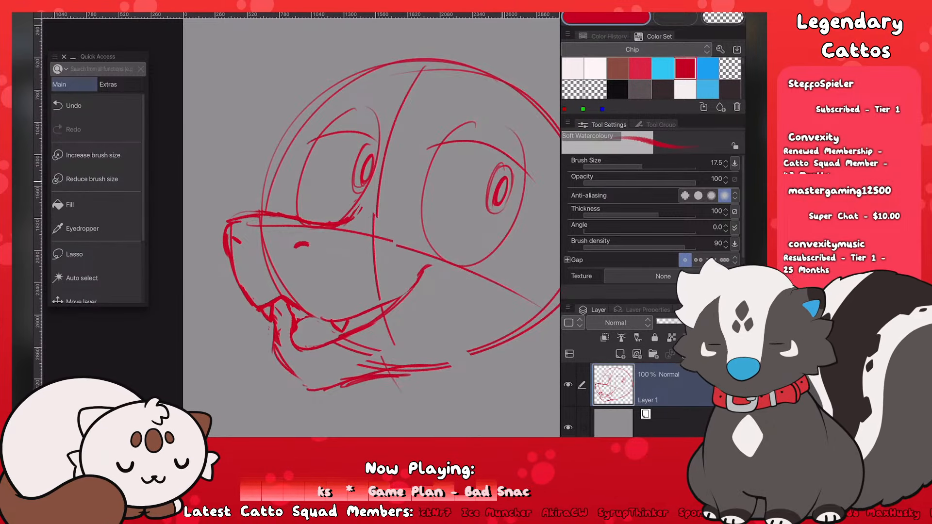
mouse_move(499, 192)
left_mouse_down()
mouse_move(502, 184)
mouse_move(499, 200)
mouse_move(503, 177)
left_mouse_up()
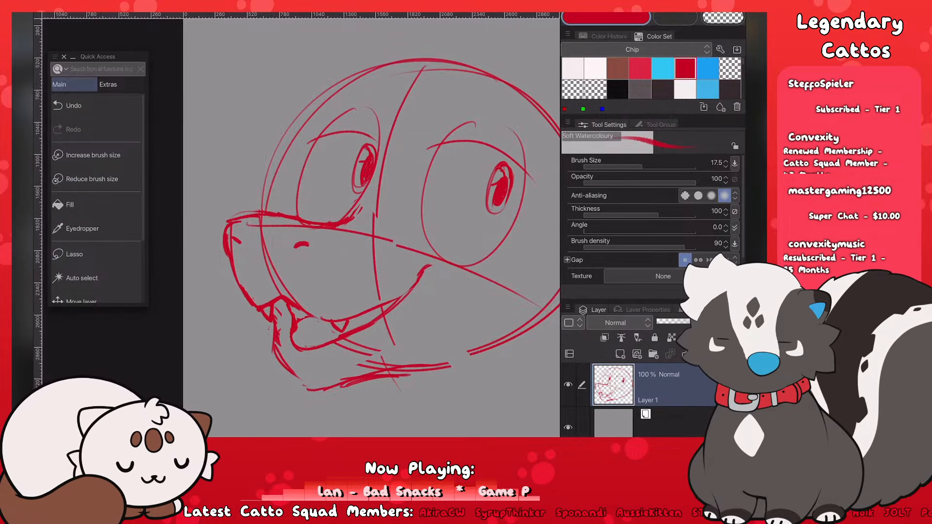
scroll(340, 228, "down", 8)
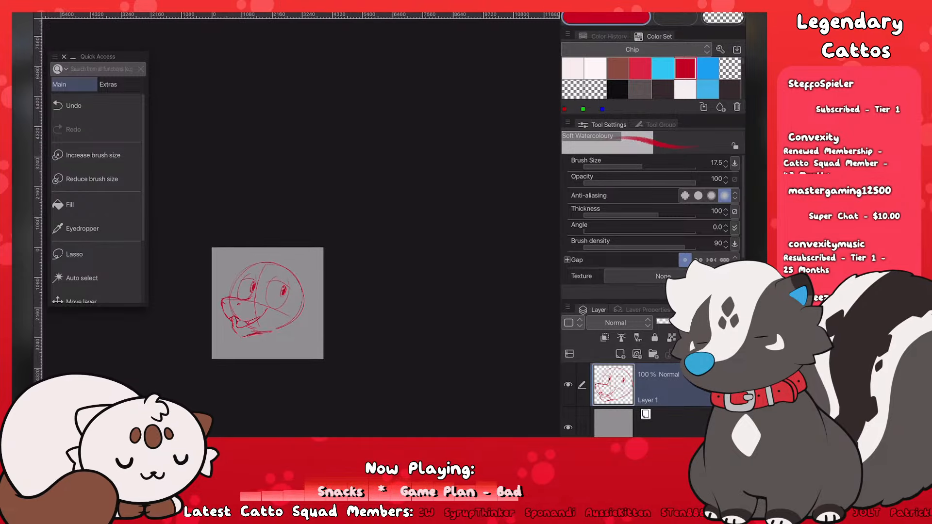
scroll(286, 295, "up", 1)
scroll(243, 358, "up", 4)
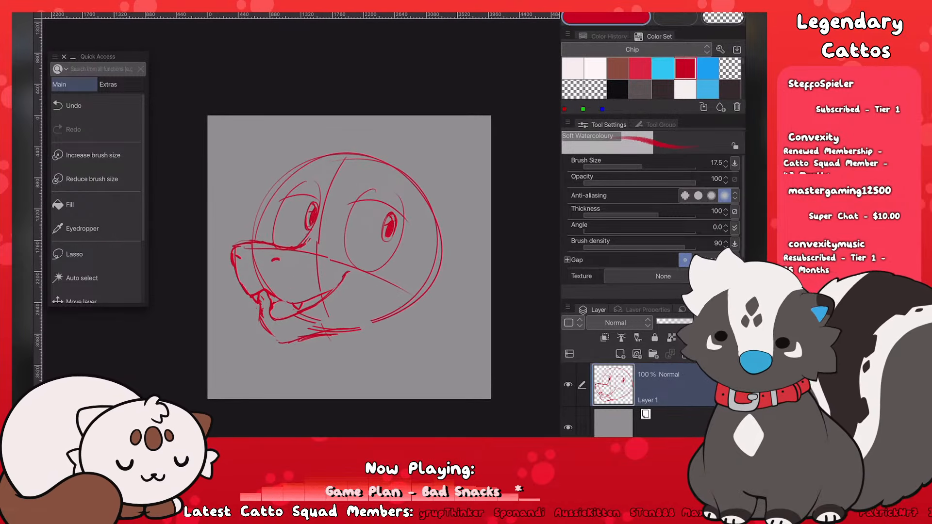
scroll(328, 232, "up", 1)
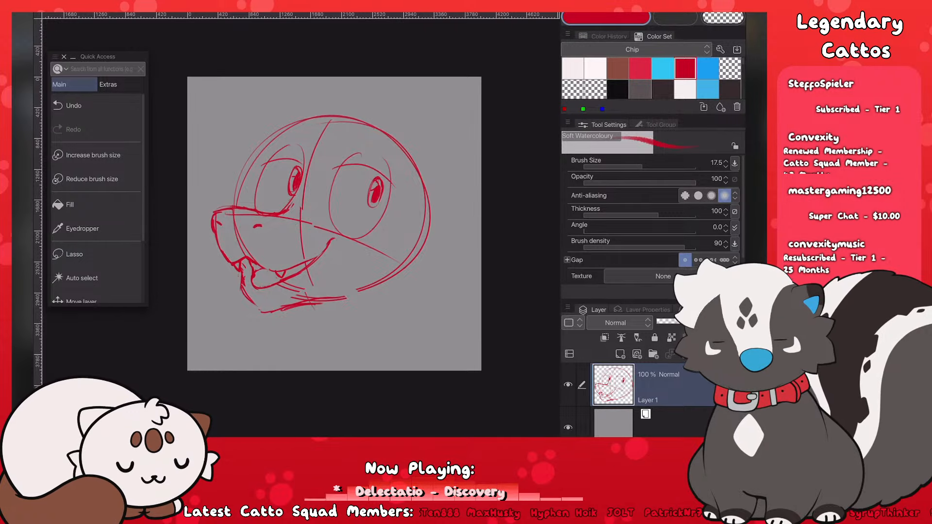
mouse_move(354, 127)
left_mouse_down()
mouse_move(398, 120)
mouse_move(460, 156)
left_mouse_up()
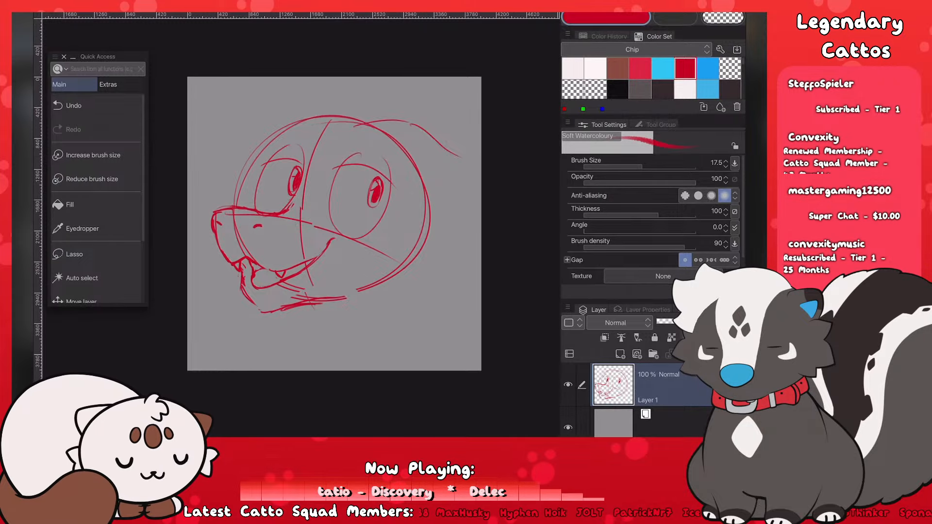
key("ctrl+z")
mouse_move(414, 122)
left_mouse_down()
mouse_move(448, 153)
mouse_move(482, 146)
left_mouse_up()
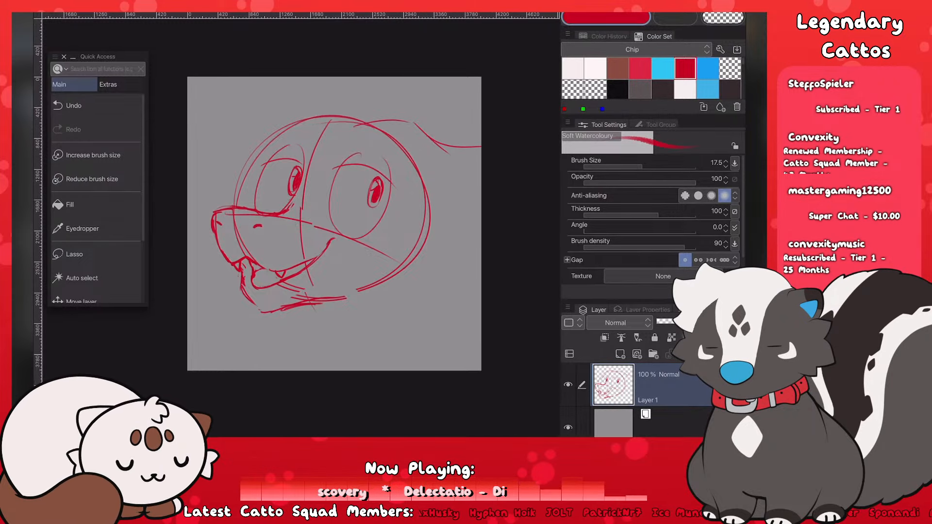
key("ctrl+z")
key("ctrl+z")
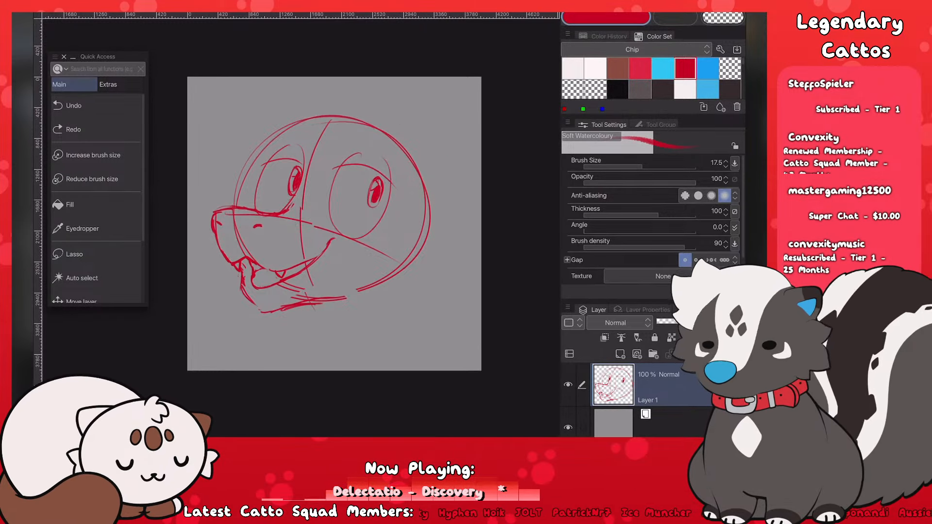
Step: Sketch the near ear's upper edge, running from the crown of the head out to the canvas edge
key("ctrl+y")
key("ctrl+y")
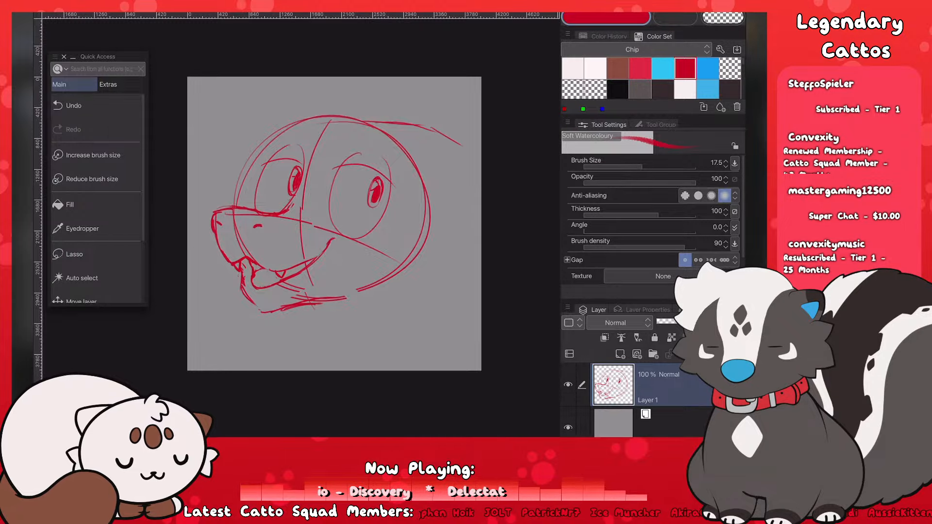
left_click_drag(423, 126, 481, 138)
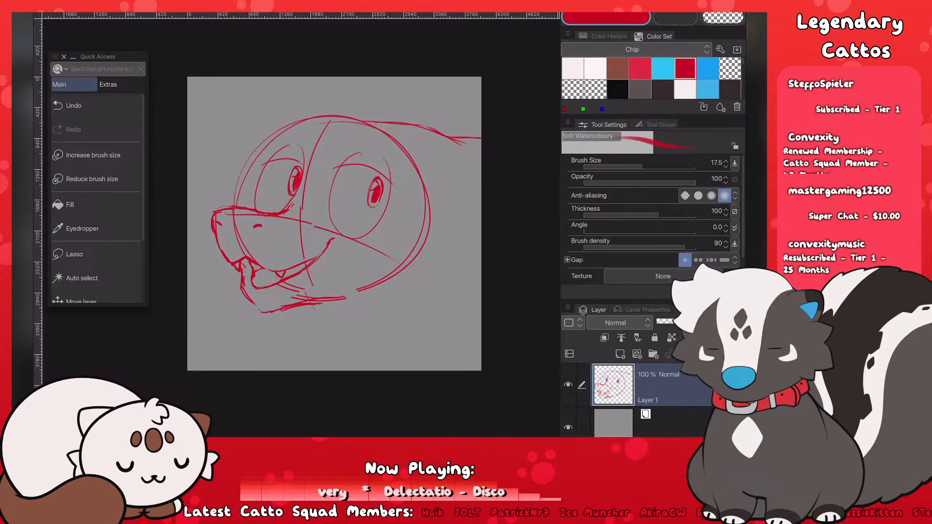
Step: Sketch pointed fur tufts along the back of the near cheek, under the jaw and on the far cheek
left_click_drag(418, 179, 434, 224)
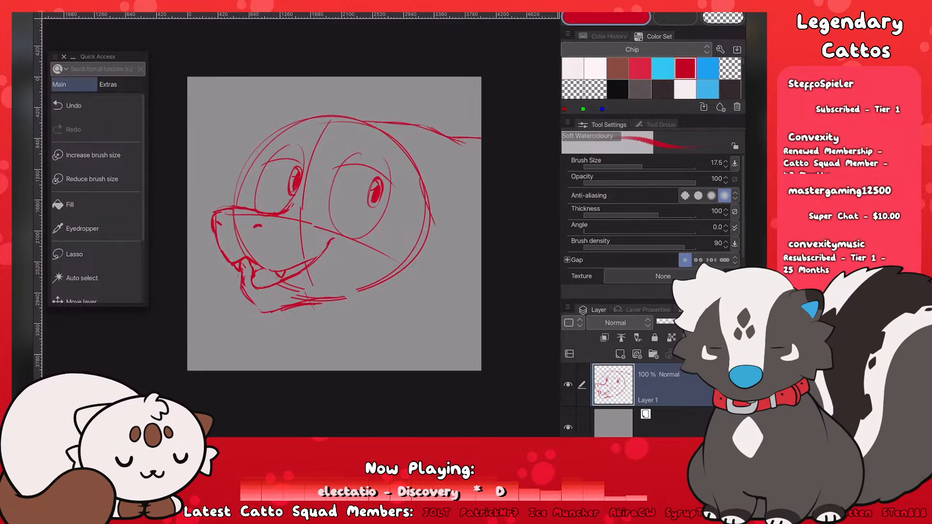
key("ctrl+y")
key("ctrl+z")
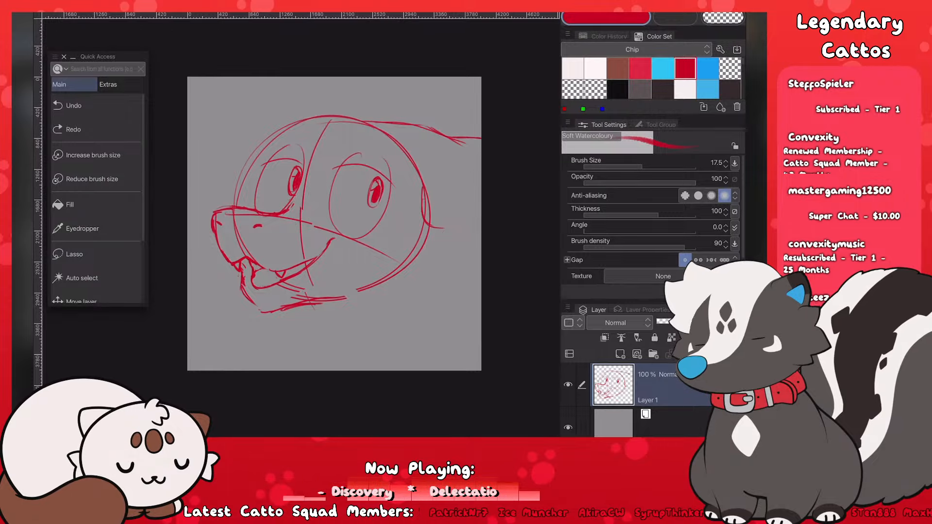
key("ctrl+y")
mouse_move(421, 250)
left_mouse_down()
mouse_move(444, 288)
mouse_move(422, 286)
left_mouse_up()
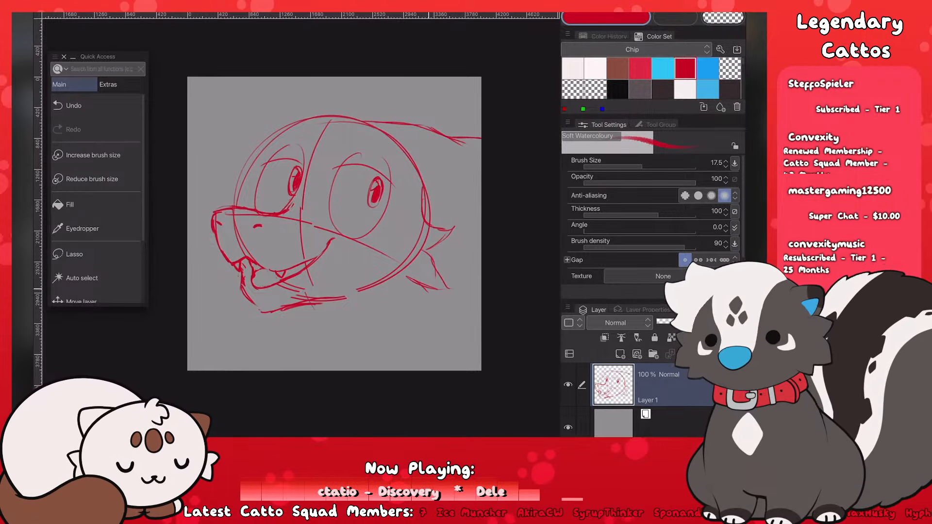
left_click_drag(348, 300, 380, 311)
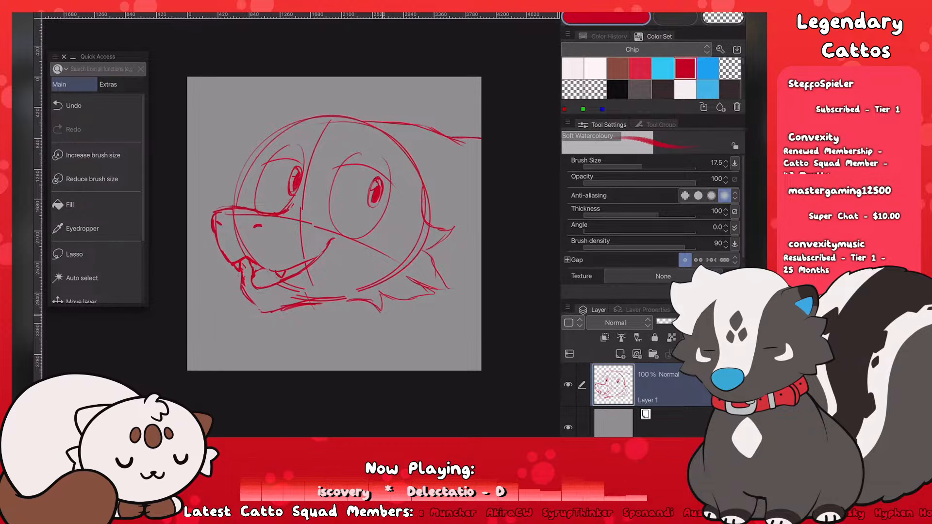
mouse_move(227, 168)
left_mouse_down()
mouse_move(239, 179)
mouse_move(202, 201)
left_mouse_up()
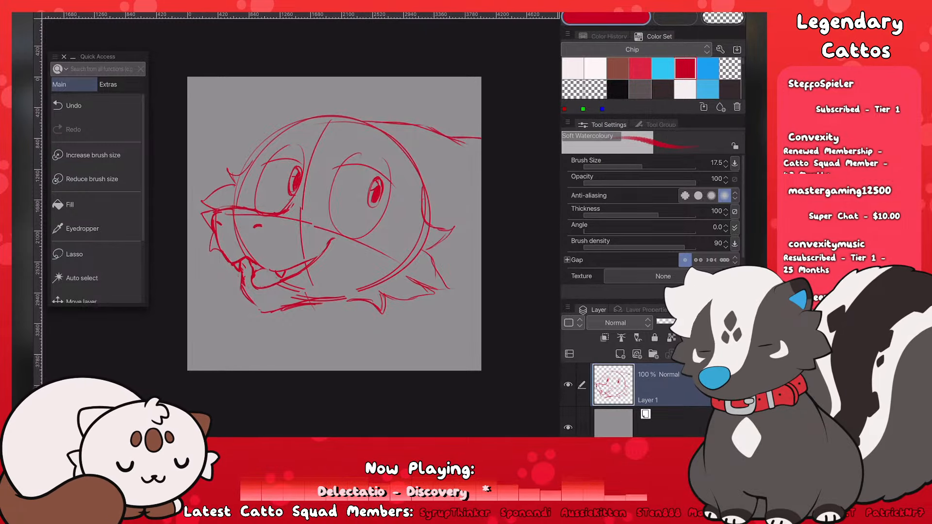
Step: Sketch the near ear's lower edge and the far ear above the head, with small fur tufts along its outer edge
scroll(220, 298, "down", 6)
scroll(200, 293, "up", 5)
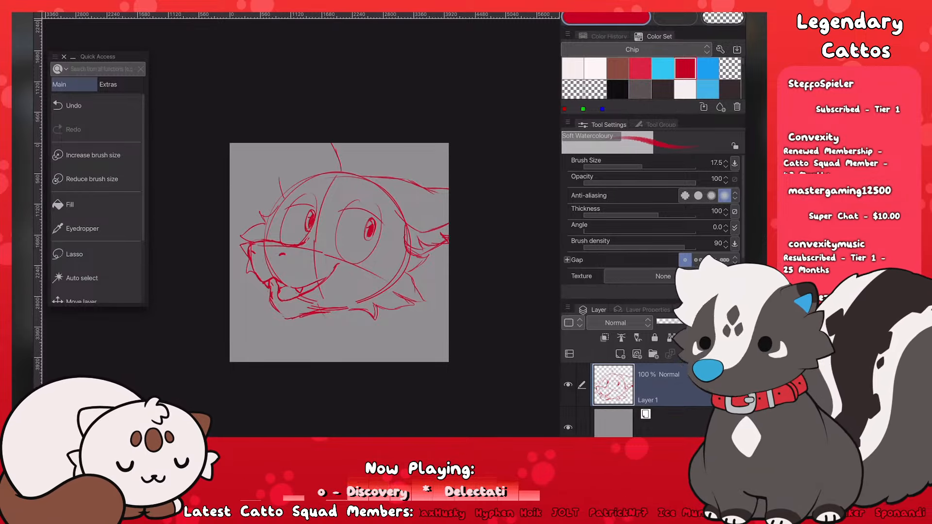
left_click_drag(285, 144, 277, 177)
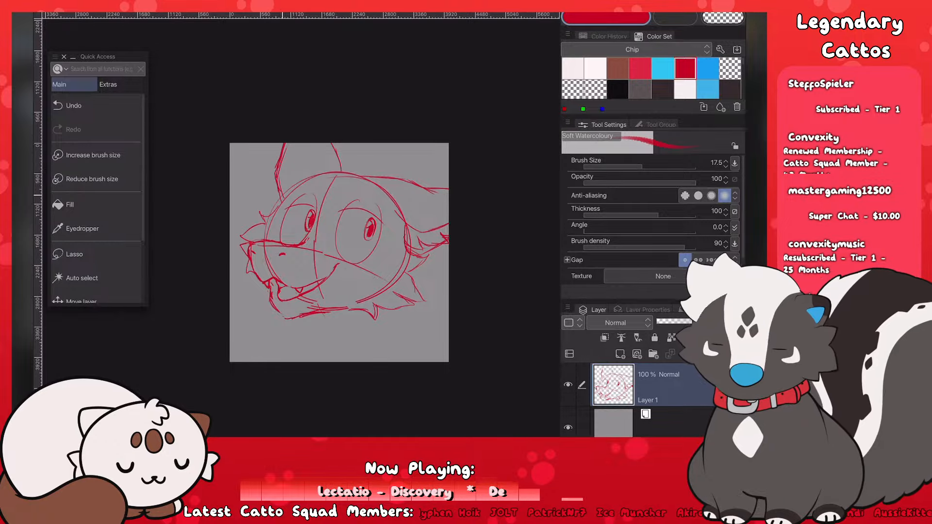
mouse_move(281, 145)
left_mouse_down()
mouse_move(270, 186)
mouse_move(277, 198)
left_mouse_up()
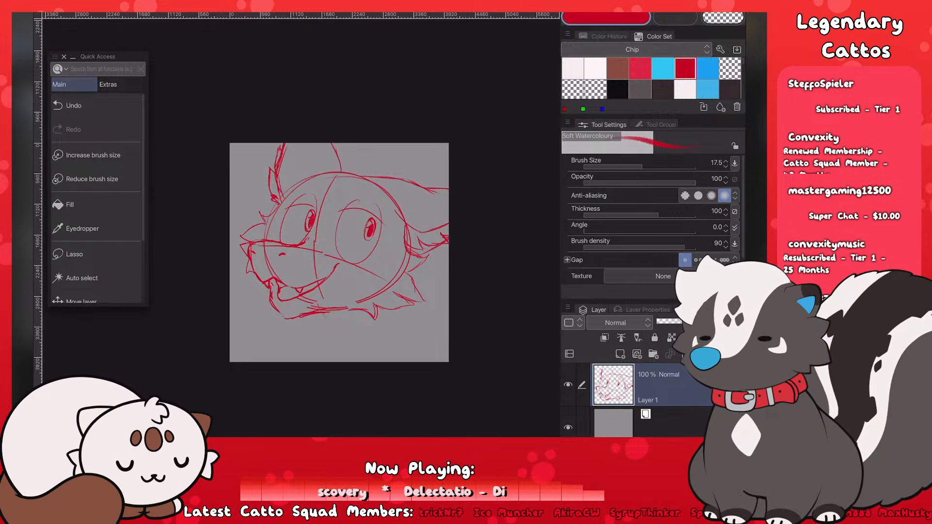
Step: Sketch a short curved eyebrow above each eye, redoing strokes that miss the intended arc
left_click_drag(352, 190, 374, 199)
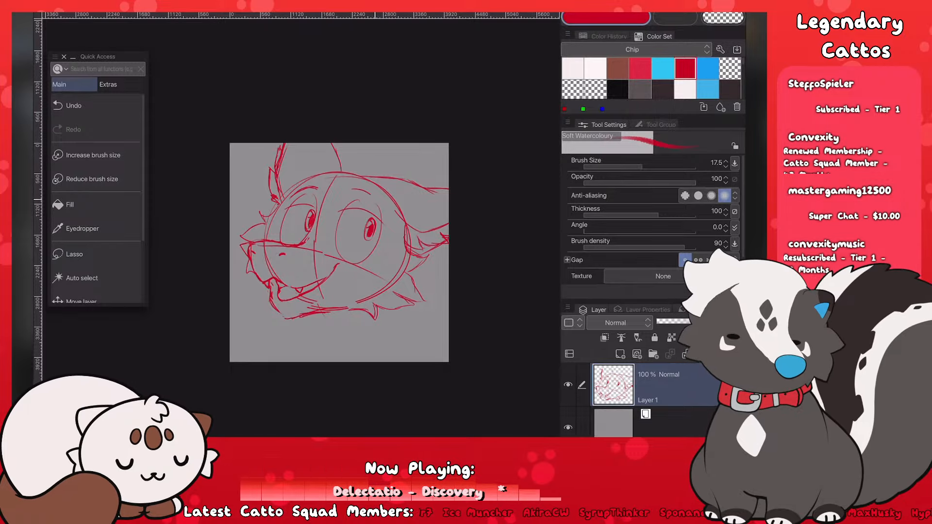
key("ctrl+z")
key("ctrl+z")
left_click_drag(291, 196, 321, 186)
key("ctrl+z")
key("ctrl+plus")
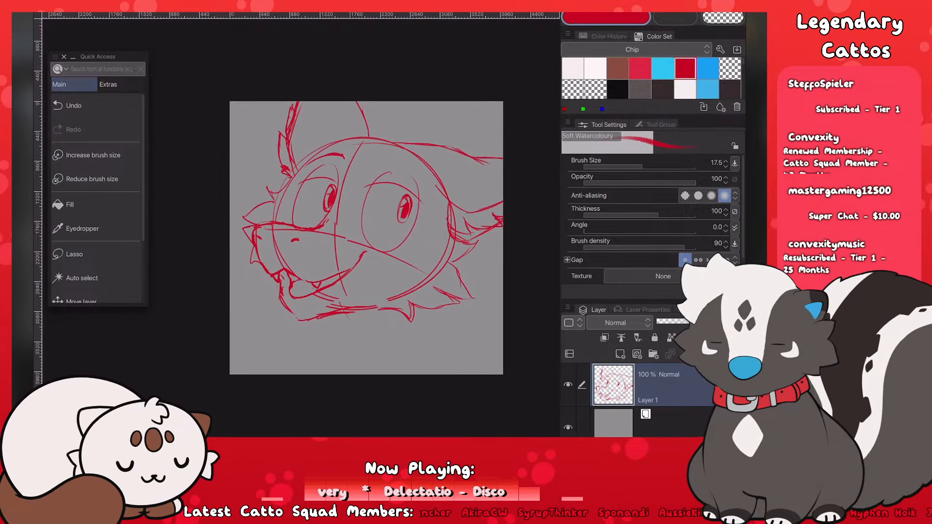
key("ctrl+z")
left_click_drag(384, 168, 411, 159)
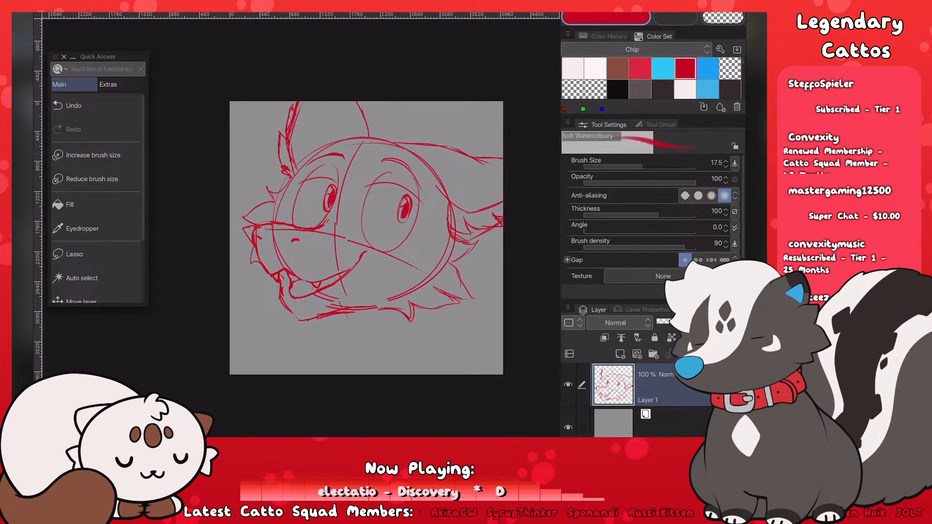
Step: Erase the stray construction arcs around the upper eyelids with the Hard eraser at size 45
scroll(340, 262, "down", 4)
scroll(311, 286, "up", 3)
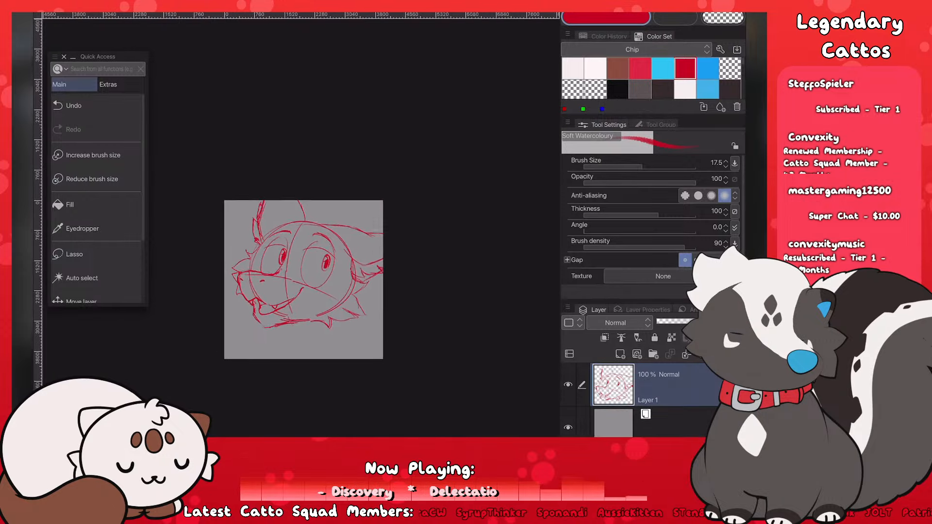
key("e")
scroll(340, 252, "up", 2)
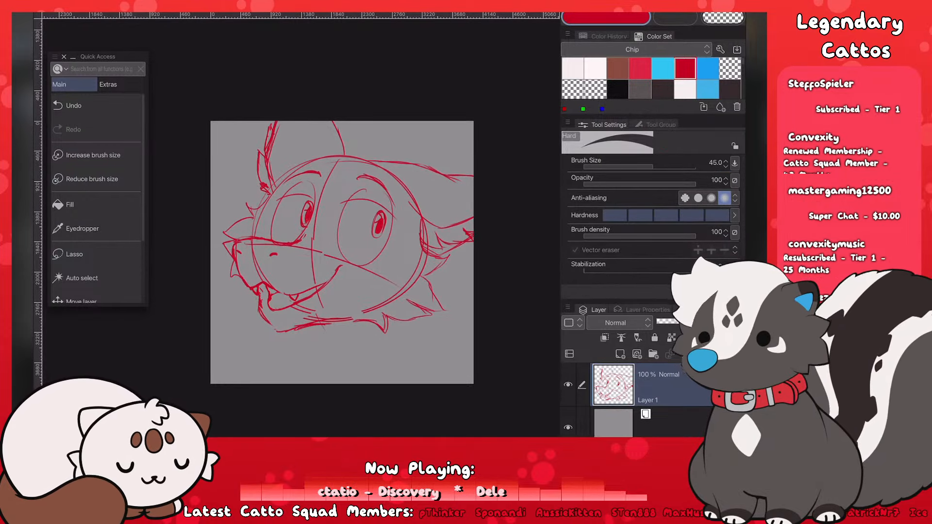
scroll(237, 348, "up", 1)
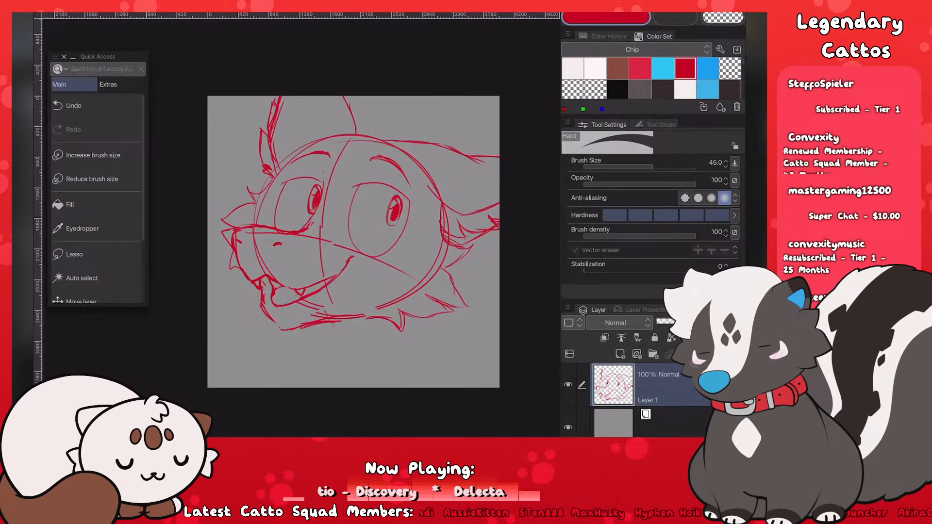
scroll(309, 164, "down", 5)
scroll(309, 165, "up", 3)
scroll(204, 300, "up", 1)
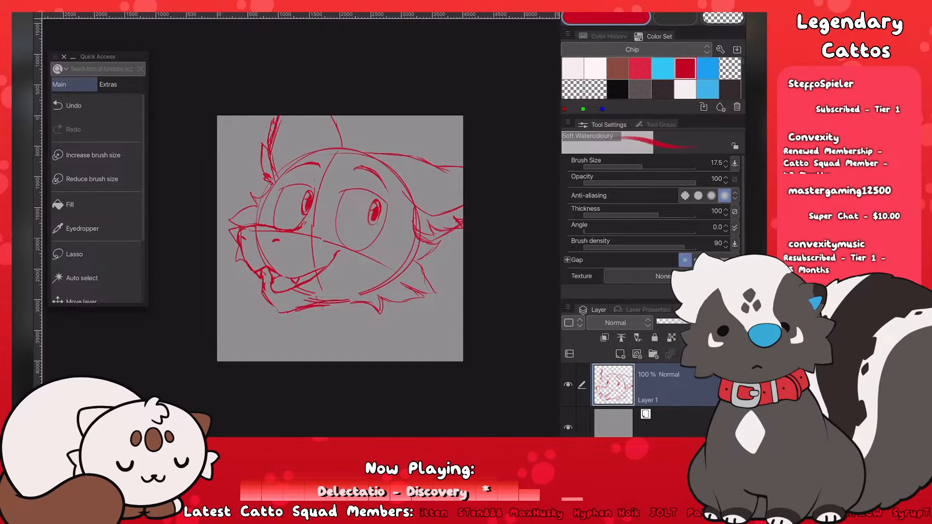
left_click_drag(300, 329, 291, 340)
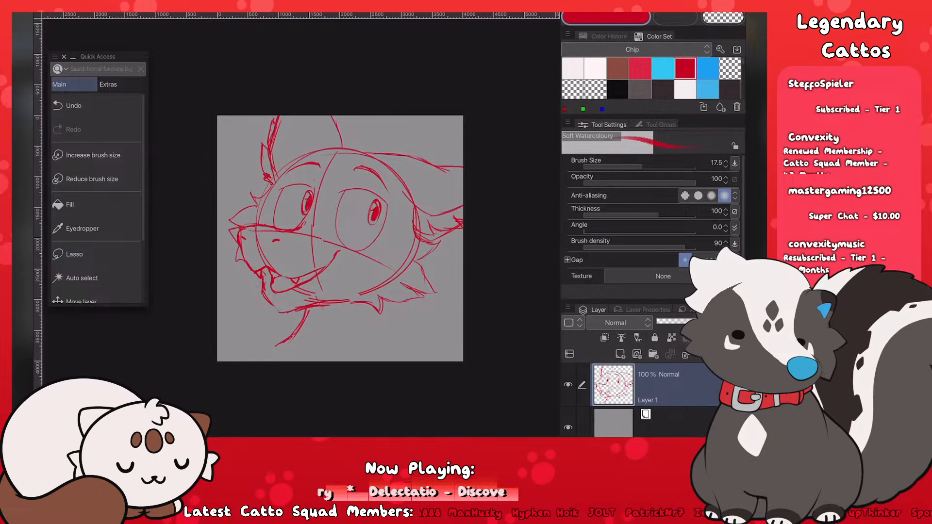
key("ctrl+z")
key("ctrl+z")
key("ctrl+z")
key("ctrl+z")
left_click_drag(304, 311, 310, 357)
key("ctrl+z")
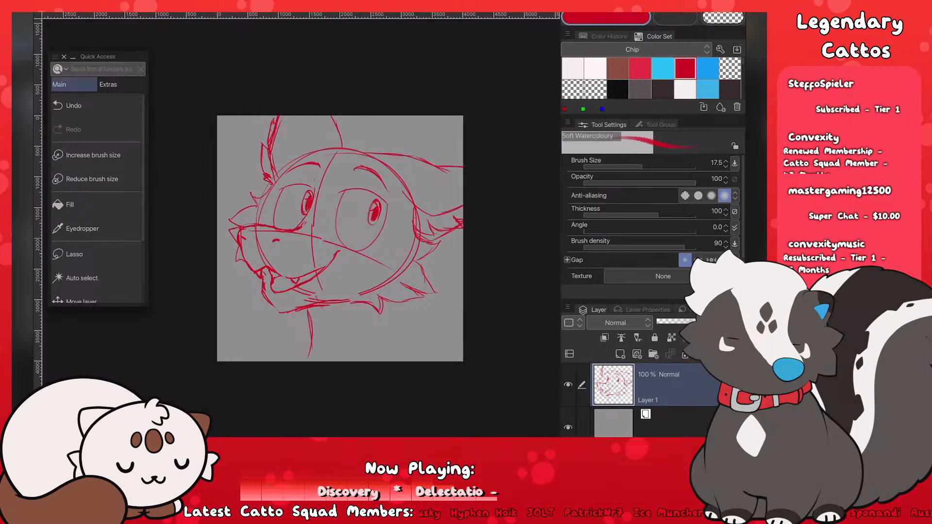
key("ctrl+z")
Step: Sketch the neck and furry shoulders below the jaw in red, with long curved outlines rising along both sides of the canvas
left_click_drag(378, 312, 387, 349)
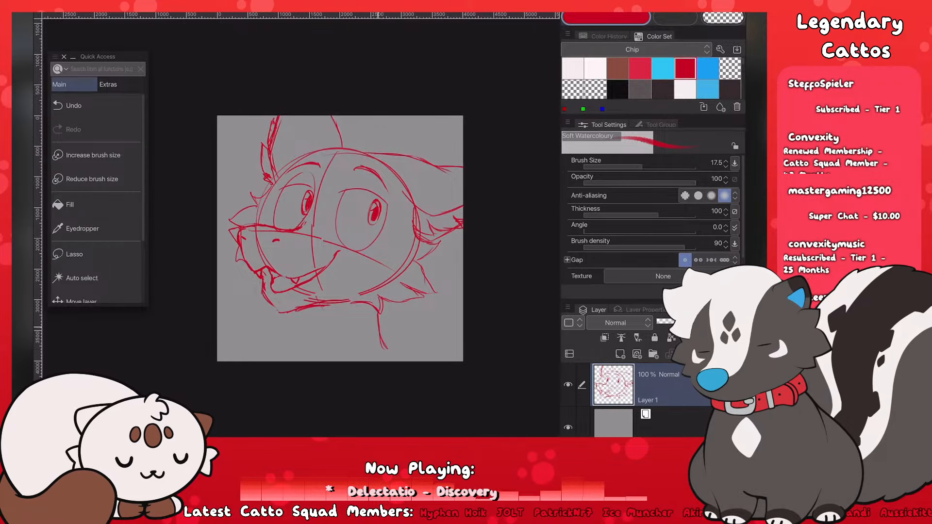
mouse_move(308, 309)
left_mouse_down()
mouse_move(316, 339)
mouse_move(300, 336)
mouse_move(302, 348)
mouse_move(287, 344)
mouse_move(284, 361)
mouse_move(263, 360)
left_mouse_up()
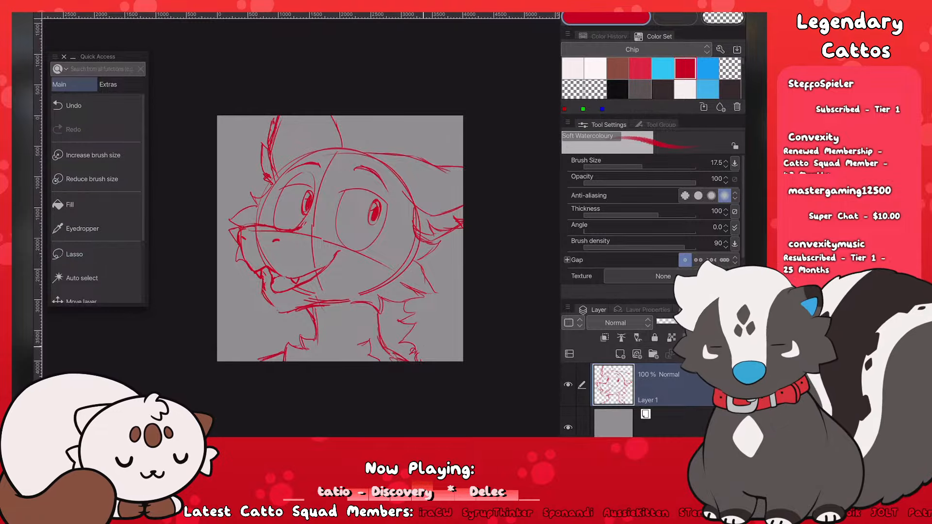
left_click_drag(419, 352, 459, 253)
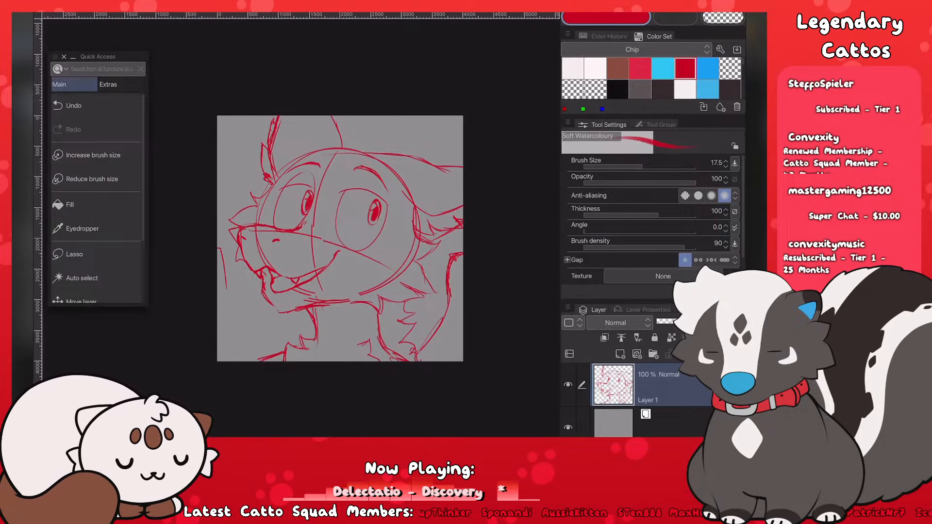
mouse_move(223, 281)
left_mouse_down()
mouse_move(227, 306)
mouse_move(258, 354)
left_mouse_up()
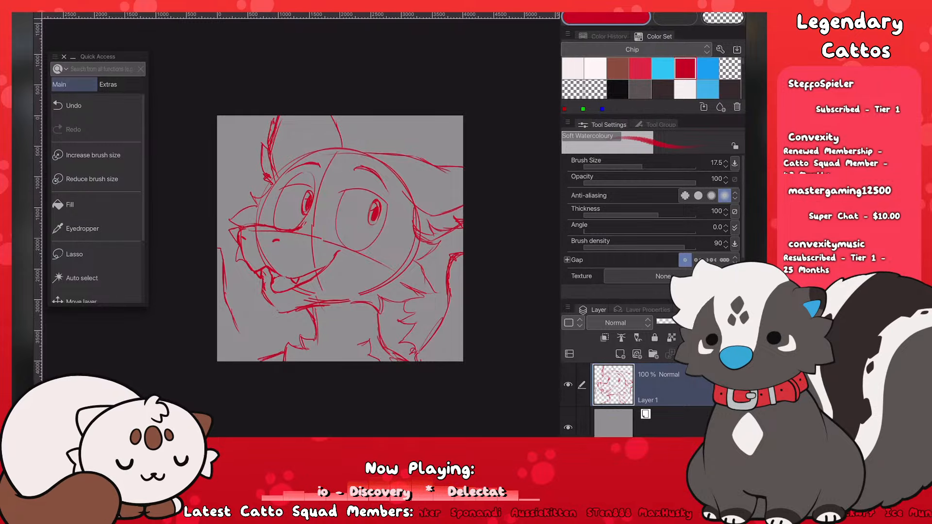
Step: Erase the doubled sketch lines along the front of the neck with the Hard eraser at size 45
scroll(212, 319, "down", 2)
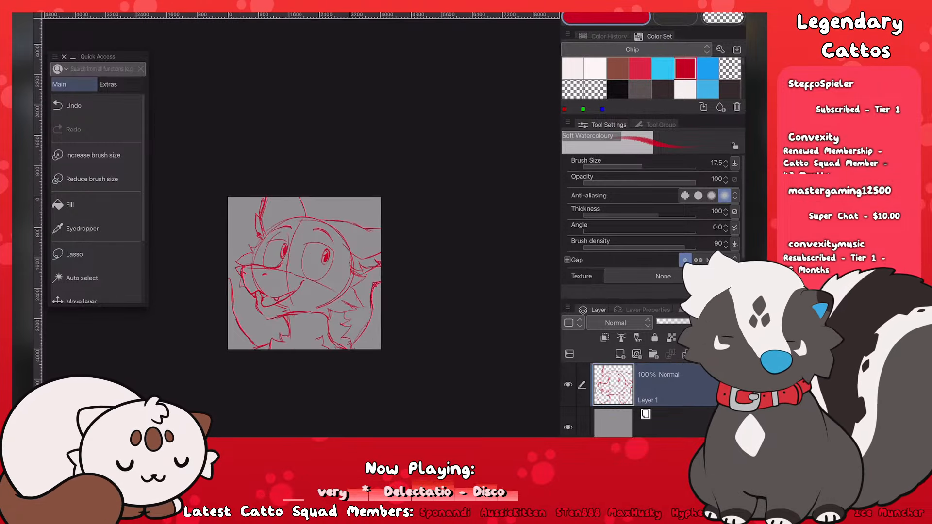
scroll(211, 311, "up", 3)
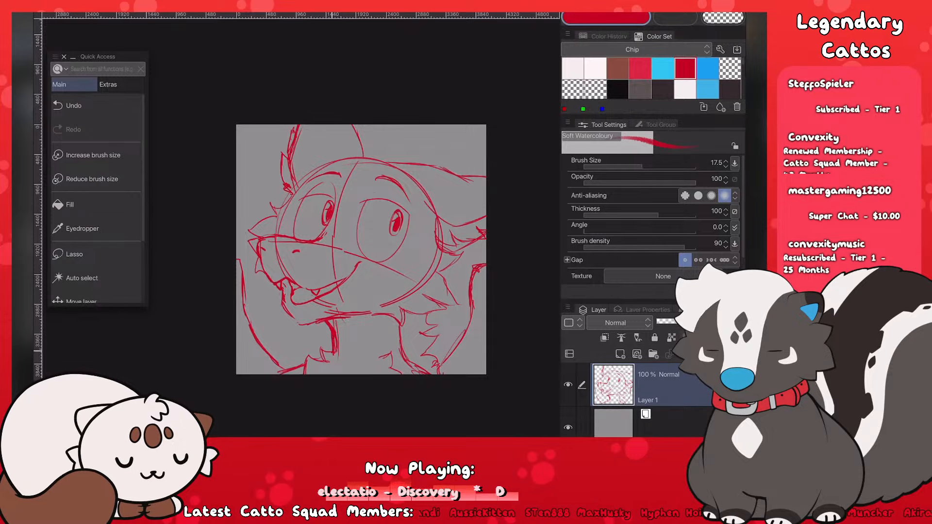
key("e")
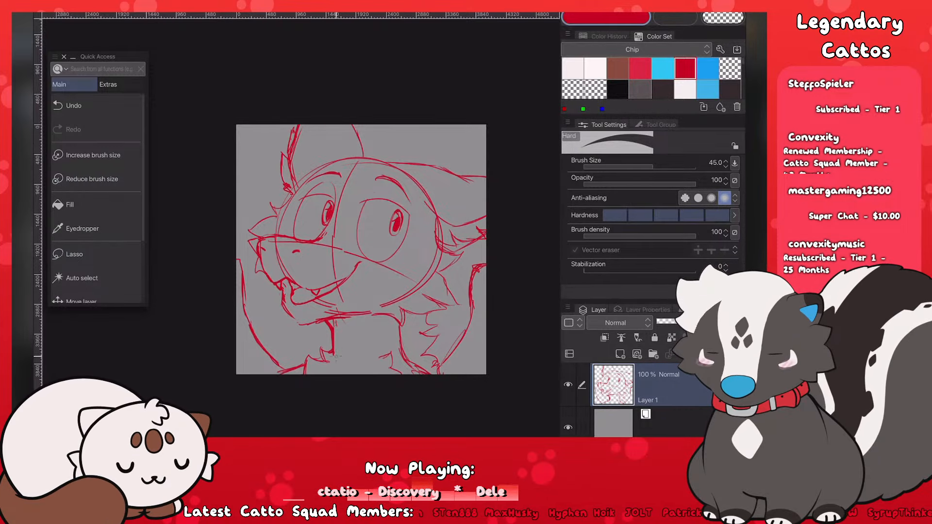
scroll(339, 321, "down", 5)
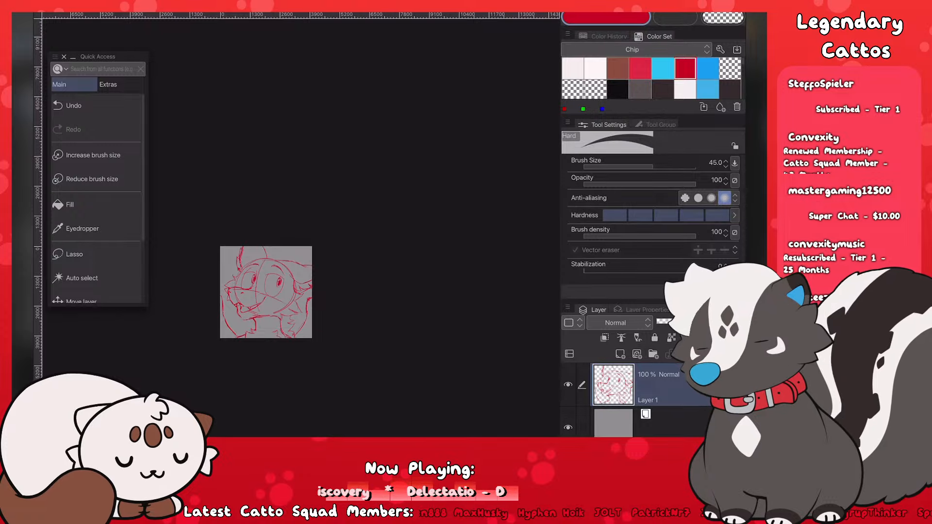
scroll(287, 285, "up", 2)
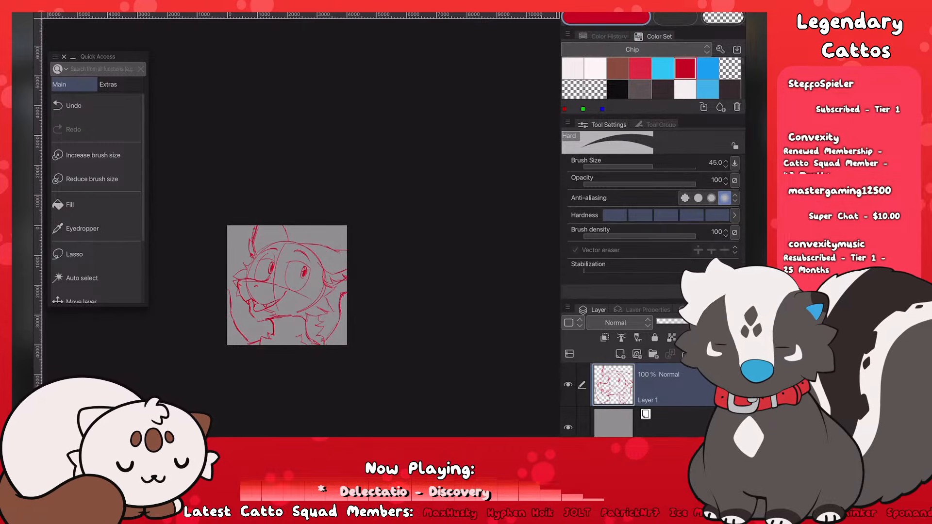
scroll(287, 285, "up", 2)
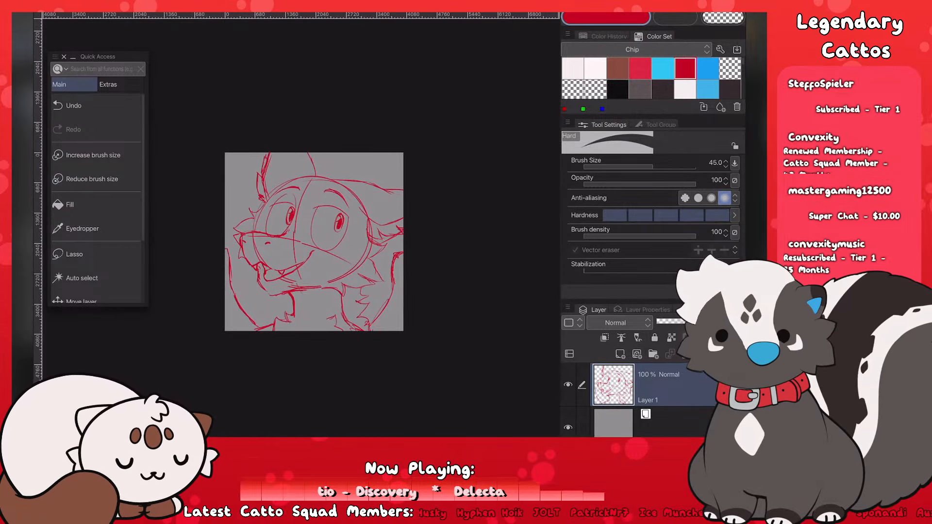
scroll(287, 285, "up", 2)
scroll(287, 285, "down", 3)
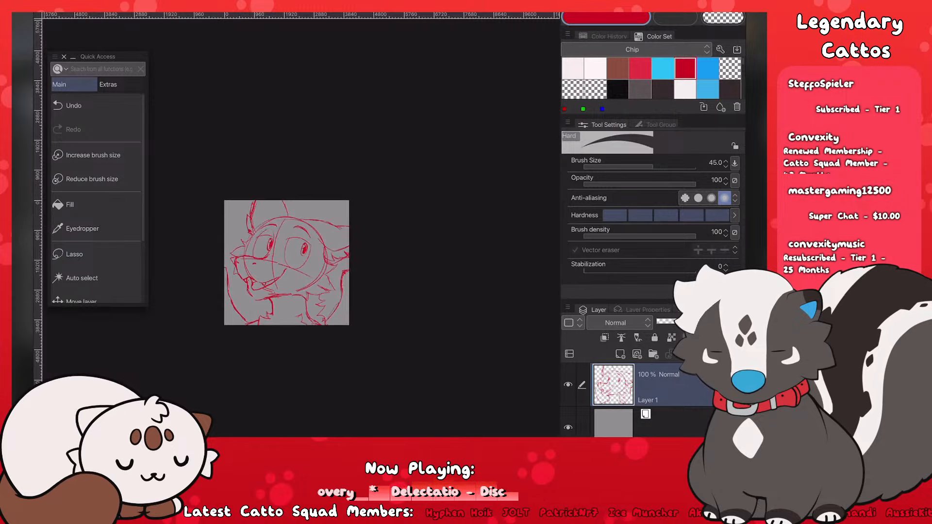
Step: Sketch a curved, swept-back lock and a central tuft on top of the head in red with the Soft Watercoloury brush at size 17.5
scroll(316, 270, "up", 2)
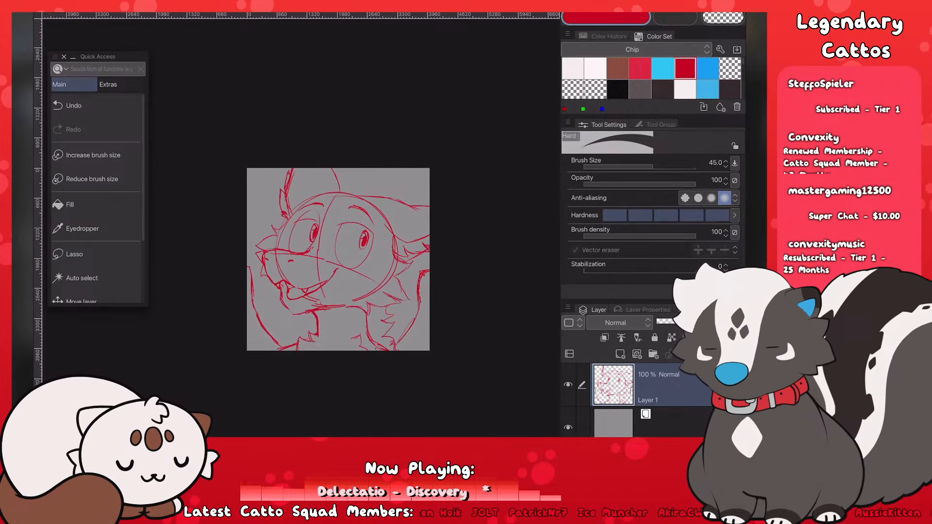
key("b")
scroll(315, 270, "up", 1)
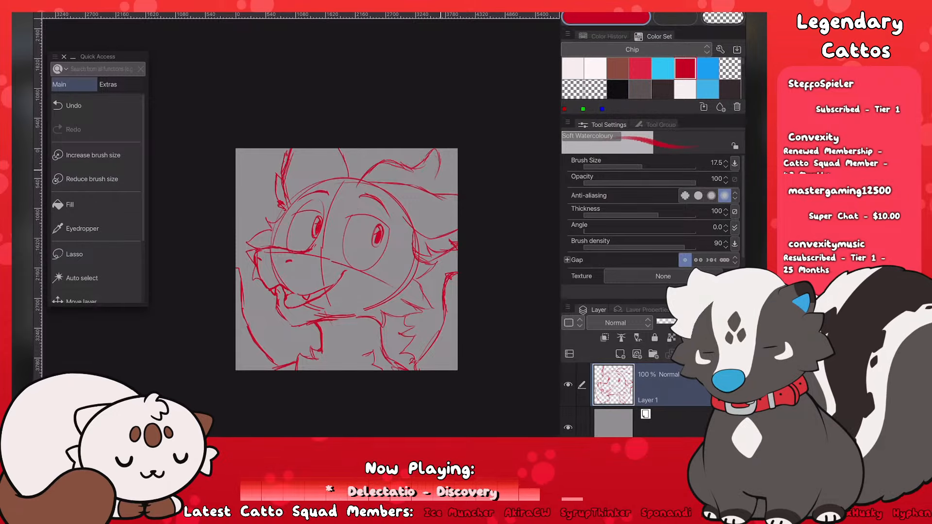
mouse_move(385, 199)
left_mouse_down()
mouse_move(400, 183)
mouse_move(385, 199)
mouse_move(359, 187)
left_mouse_up()
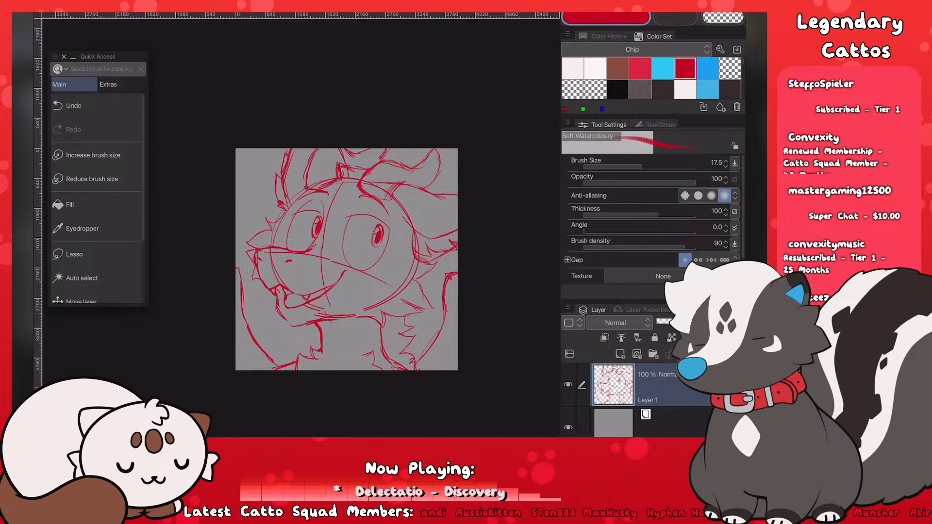
Step: Lasso the tuft lines along the canvas's upper edge and scale them down to about 85%, dropping the selection when done
scroll(347, 260, "down", 3)
scroll(347, 259, "up", 4)
left_click(96, 255)
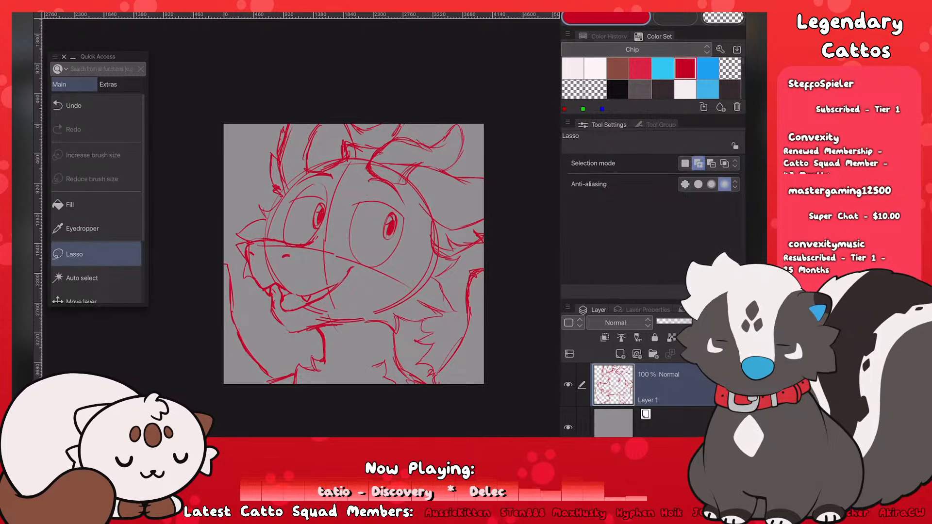
mouse_move(407, 121)
left_mouse_down()
mouse_move(380, 147)
mouse_move(321, 141)
mouse_move(330, 115)
mouse_move(406, 123)
left_mouse_up()
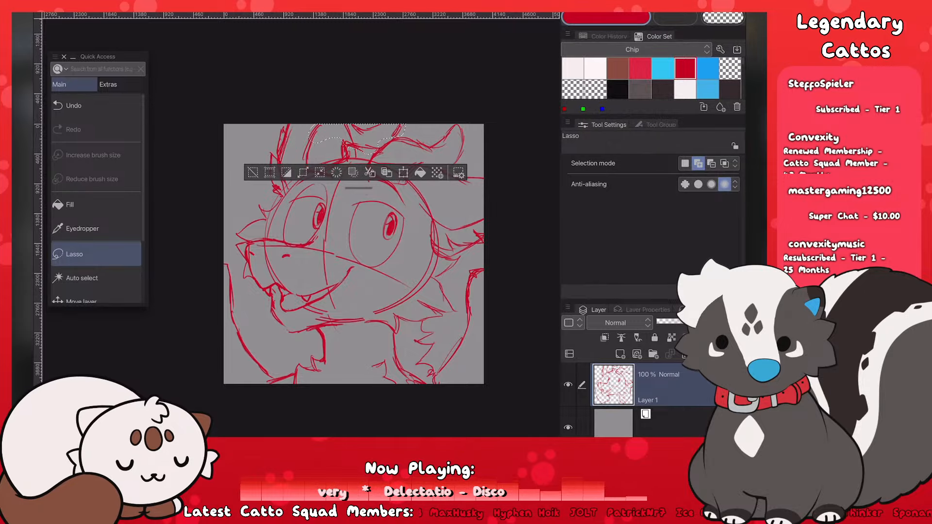
left_click(711, 163)
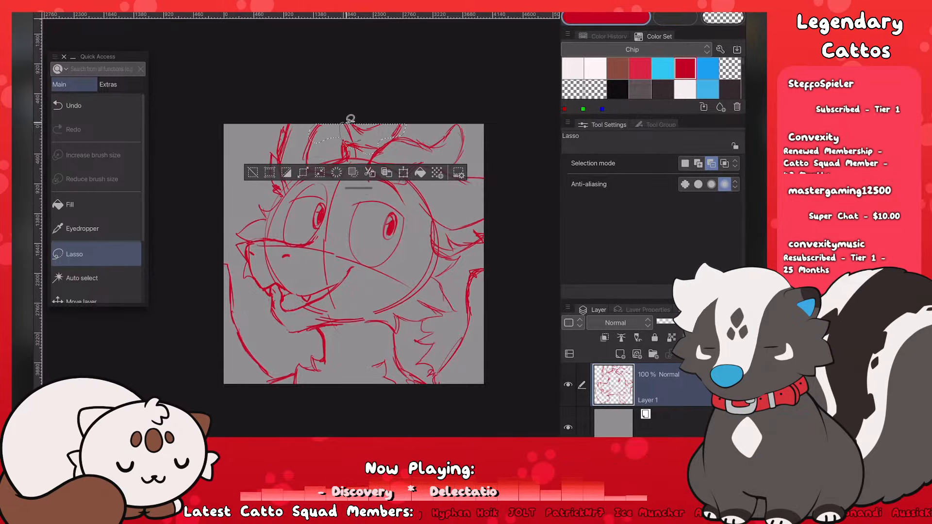
key("ctrl+t")
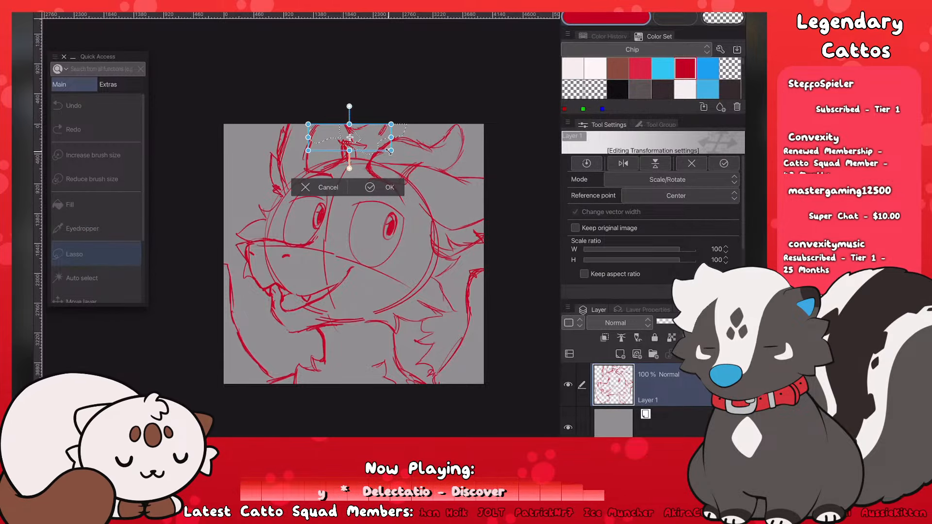
left_click_drag(389, 151, 379, 147)
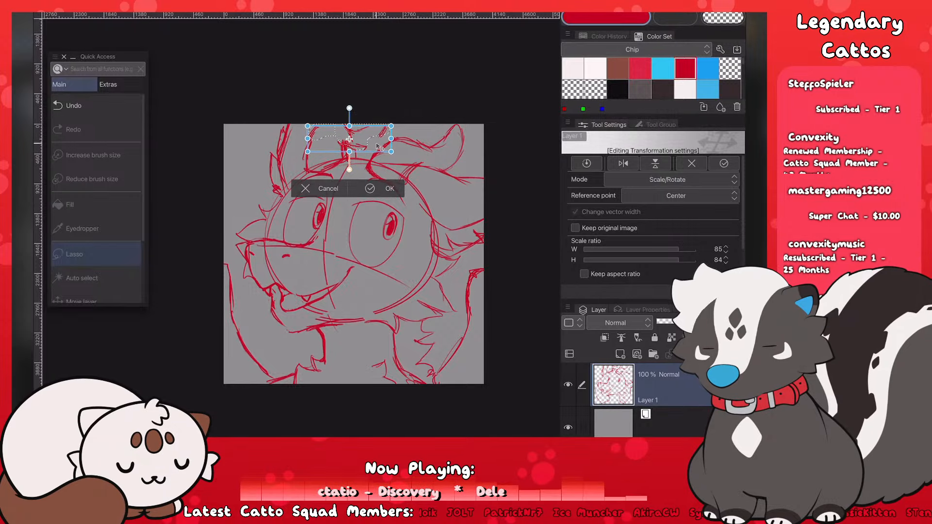
key("Return")
key("ctrl+d")
key("b")
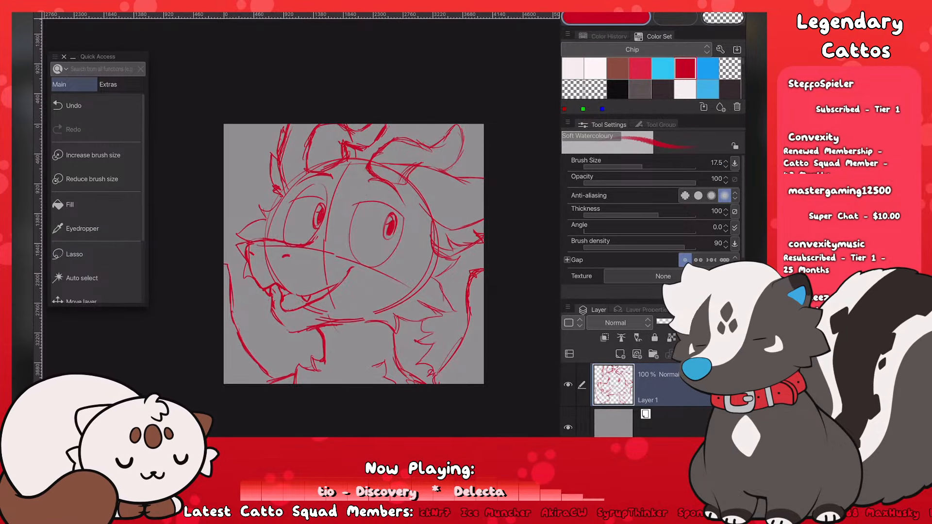
Step: Lasso the tuft's central and inner lines and transform them to sit lower, closer to the top of the head
scroll(245, 239, "down", 4)
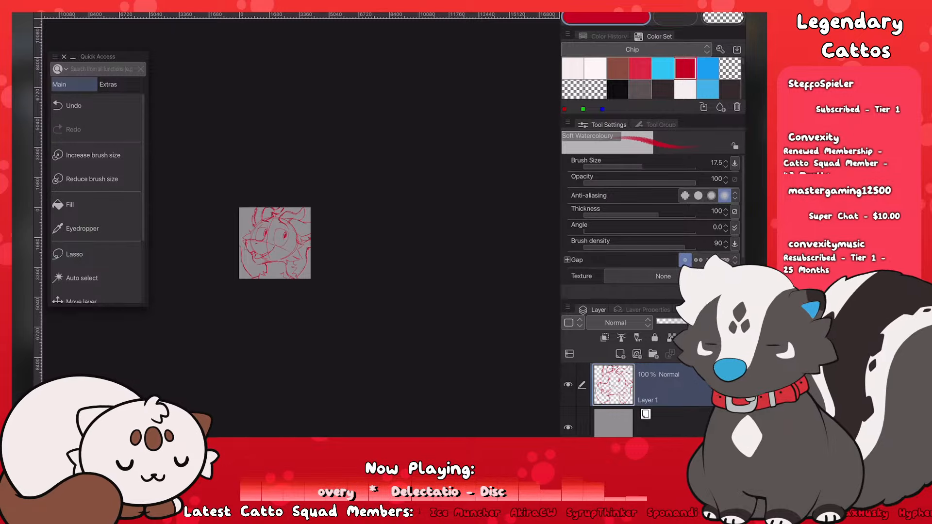
scroll(251, 236, "up", 5)
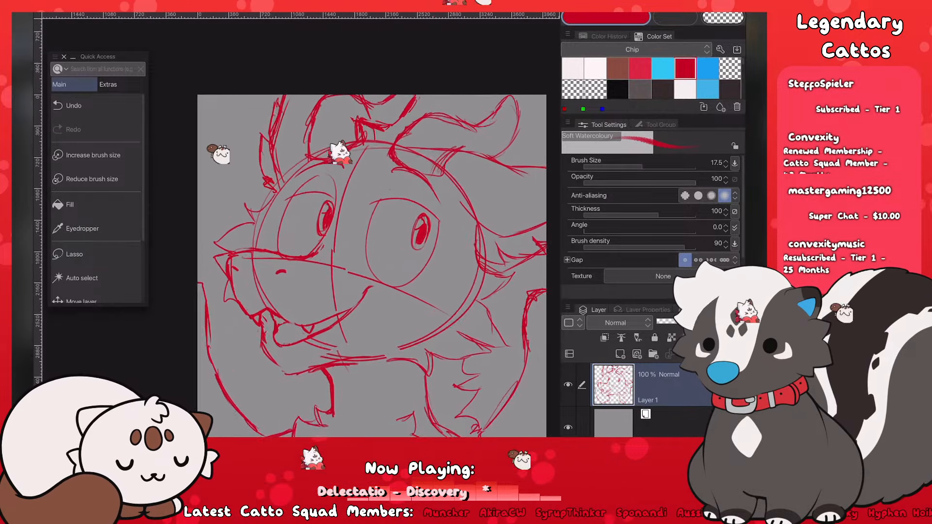
left_click(74, 254)
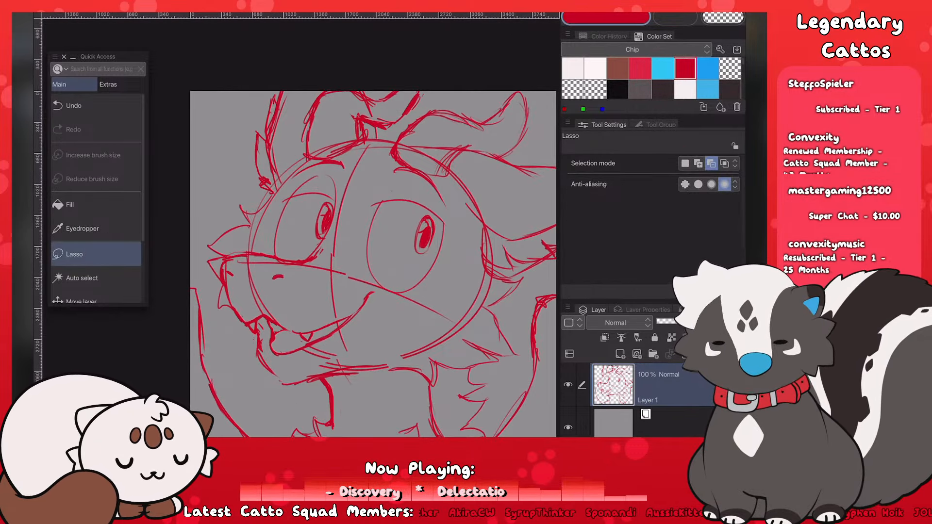
mouse_move(421, 107)
left_mouse_down()
mouse_move(397, 83)
mouse_move(374, 90)
mouse_move(377, 110)
mouse_move(424, 102)
left_mouse_up()
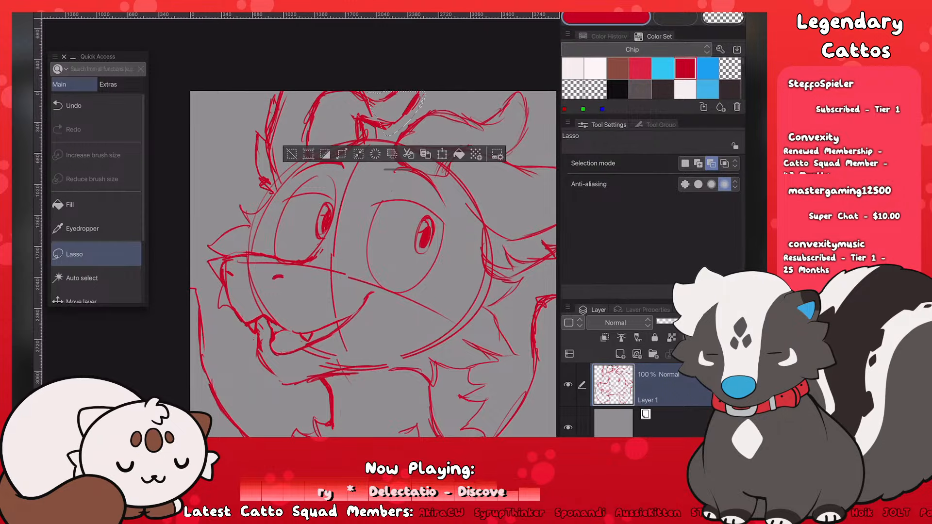
left_click(698, 163)
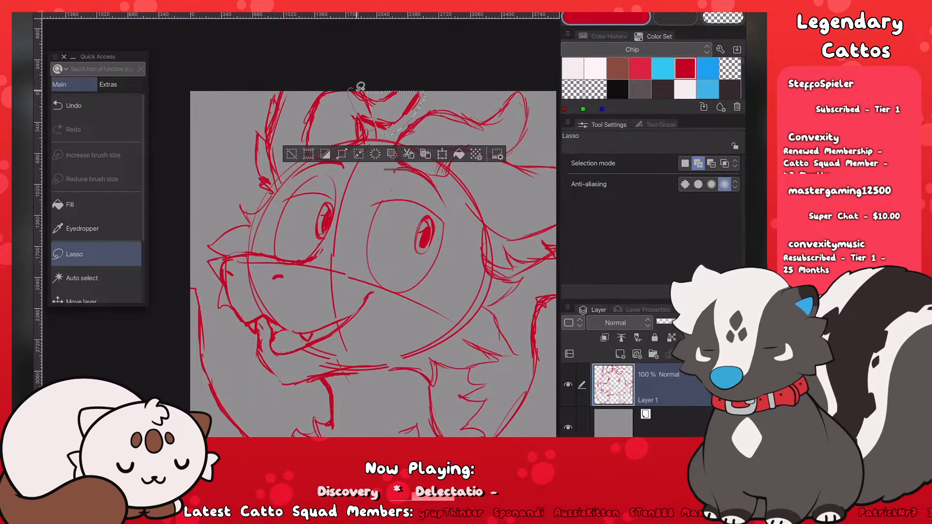
key("ctrl+t")
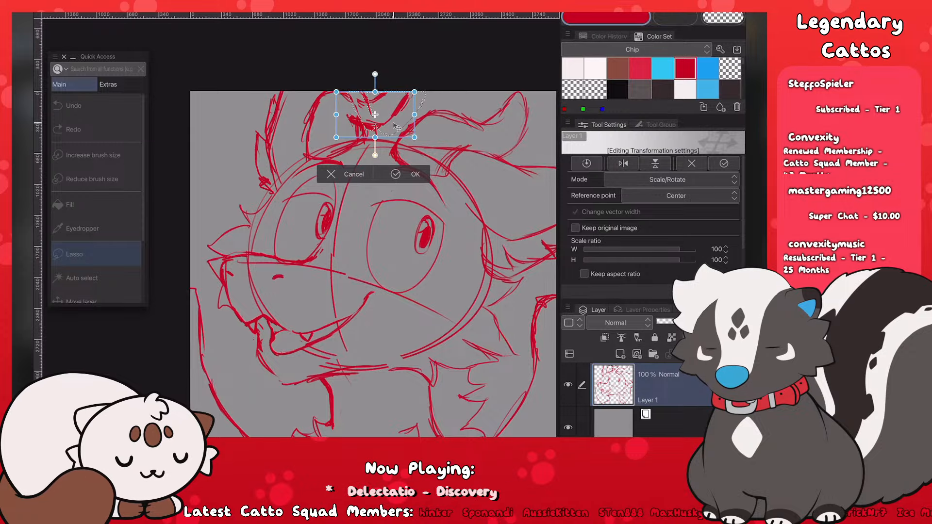
key("Return")
key("ctrl+d")
Step: Erase the messy overlaps at the base of the tuft with the Hard eraser and redraw its outline in red
key("e")
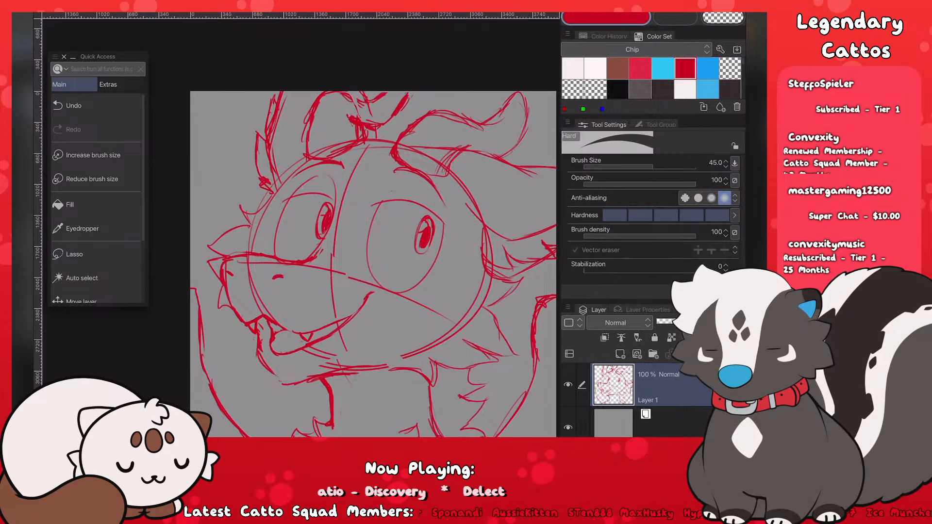
key("b")
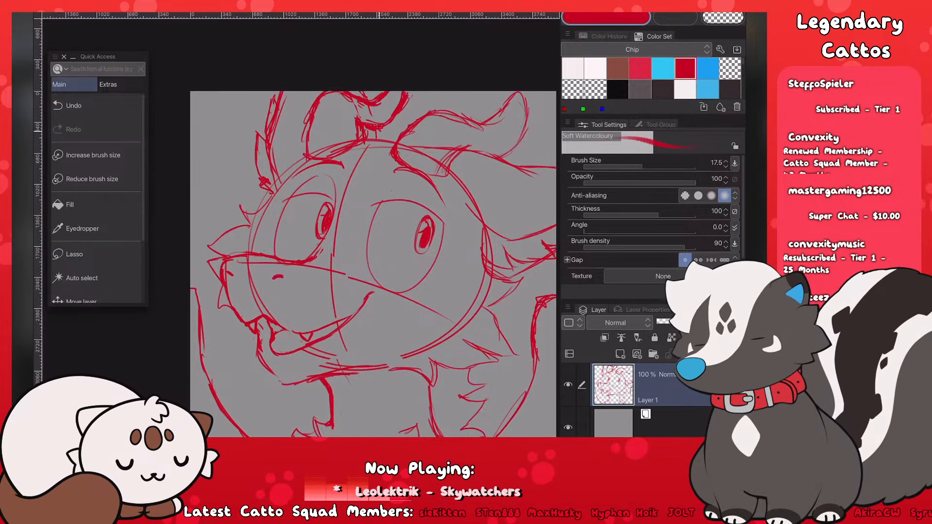
Step: Examine the whole character sketch at several zoom levels to judge its composition on the canvas
scroll(300, 224, "down", 7)
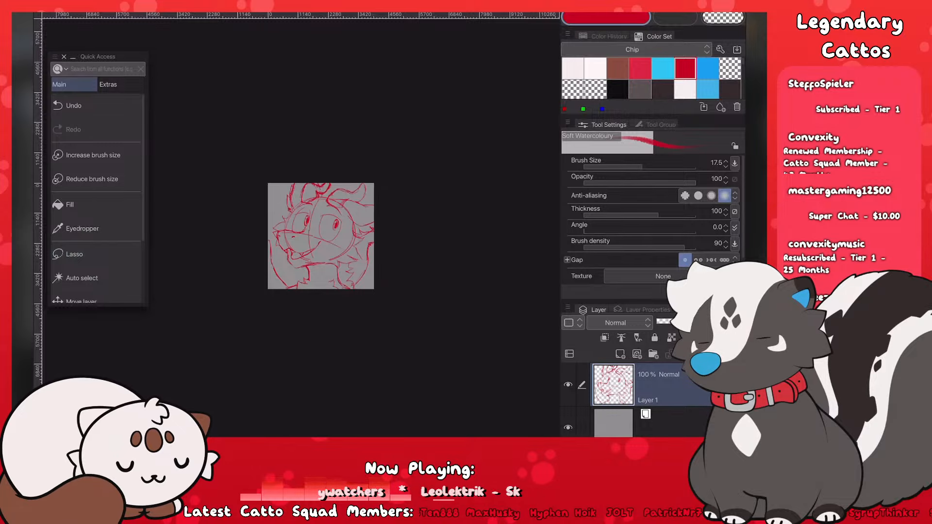
scroll(285, 240, "up", 5)
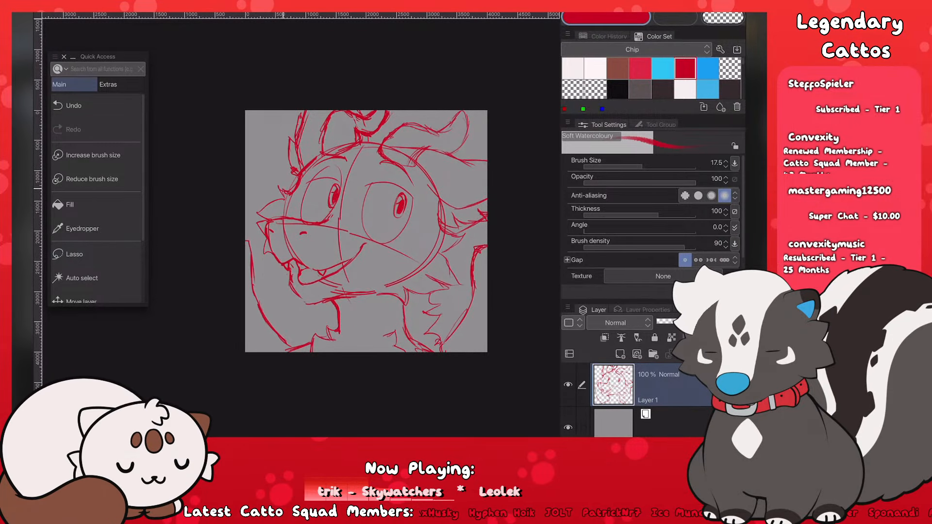
scroll(261, 267, "down", 3)
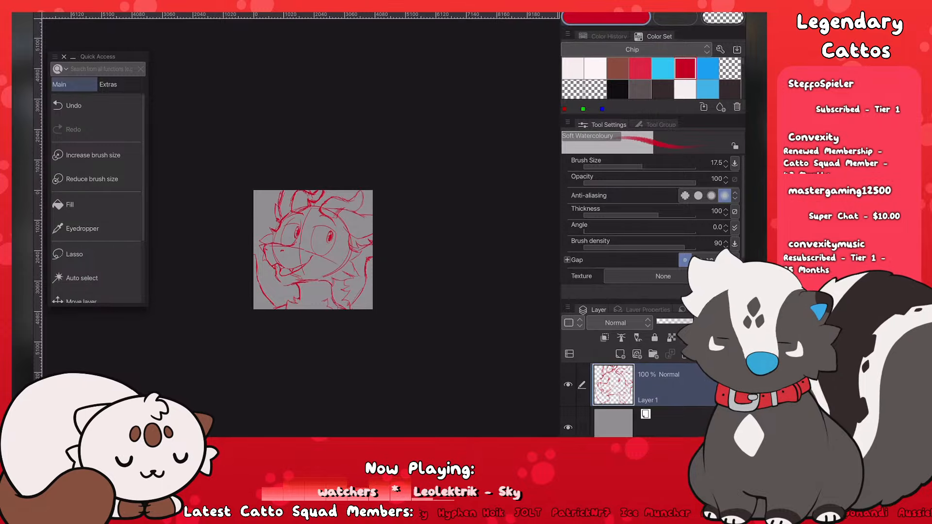
scroll(266, 261, "down", 2)
scroll(252, 267, "up", 2)
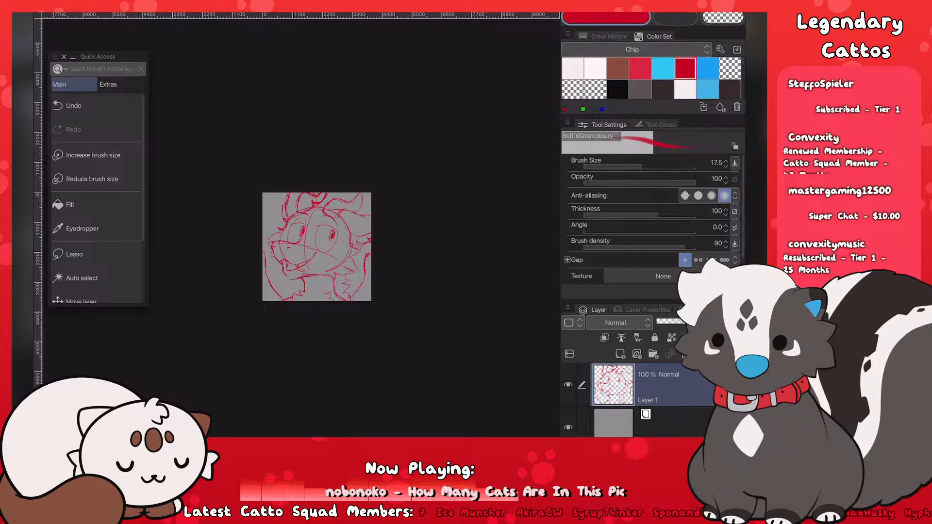
scroll(316, 247, "down", 3)
scroll(313, 251, "up", 2)
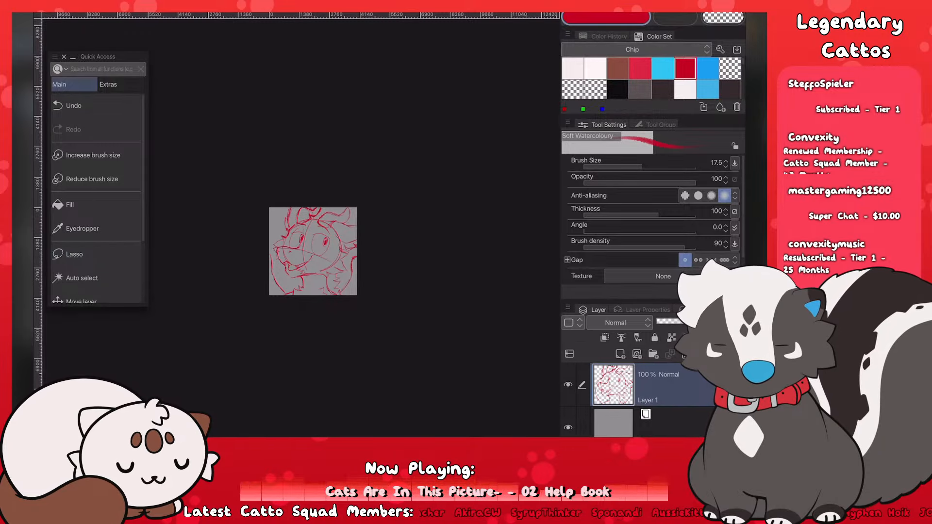
scroll(313, 252, "up", 3)
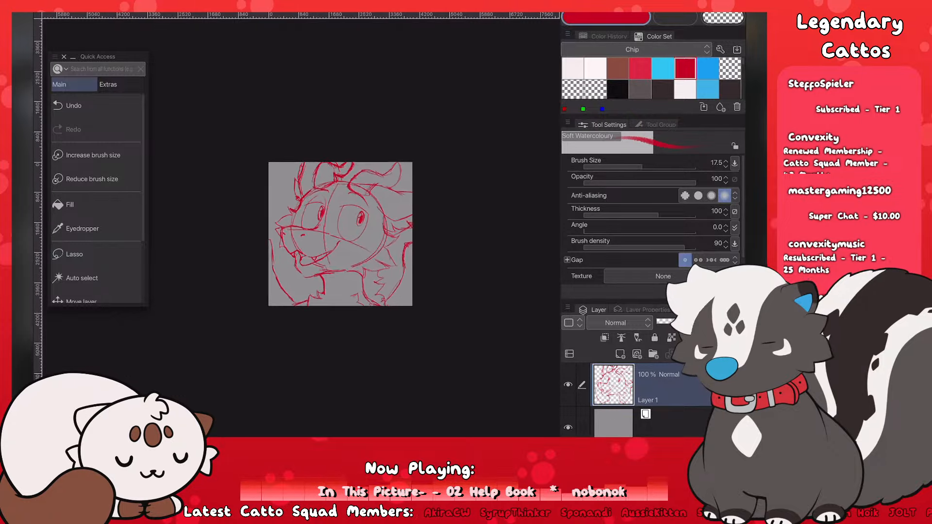
Step: Enlarge the whole sketch layer to 108% width and 110% height, keeping it roughly centred on the canvas
key("ctrl+t")
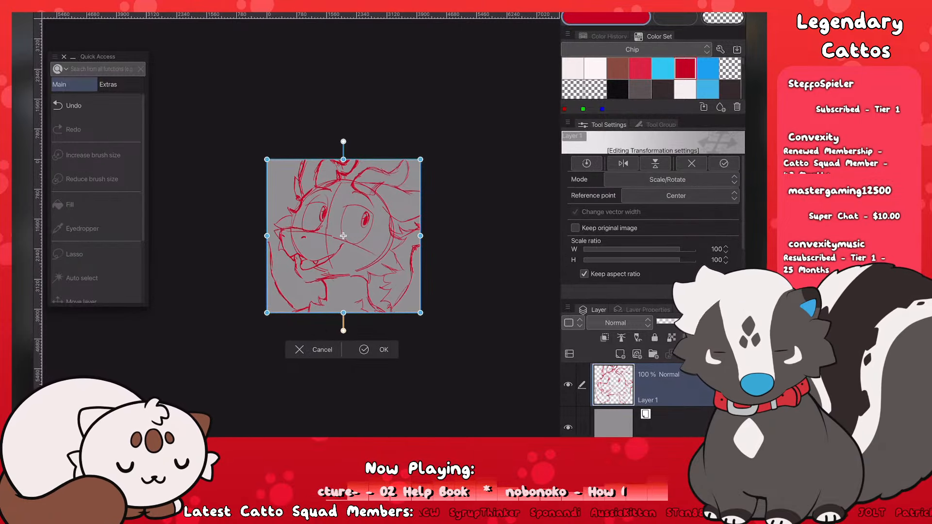
left_click_drag(420, 160, 433, 146)
left_click_drag(350, 231, 343, 236)
scroll(310, 257, "down", 1)
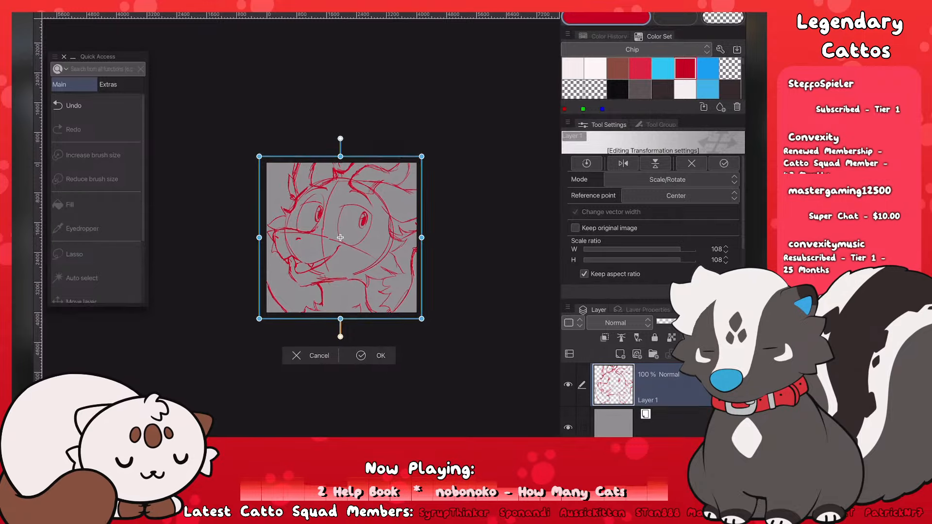
scroll(340, 238, "down", 2)
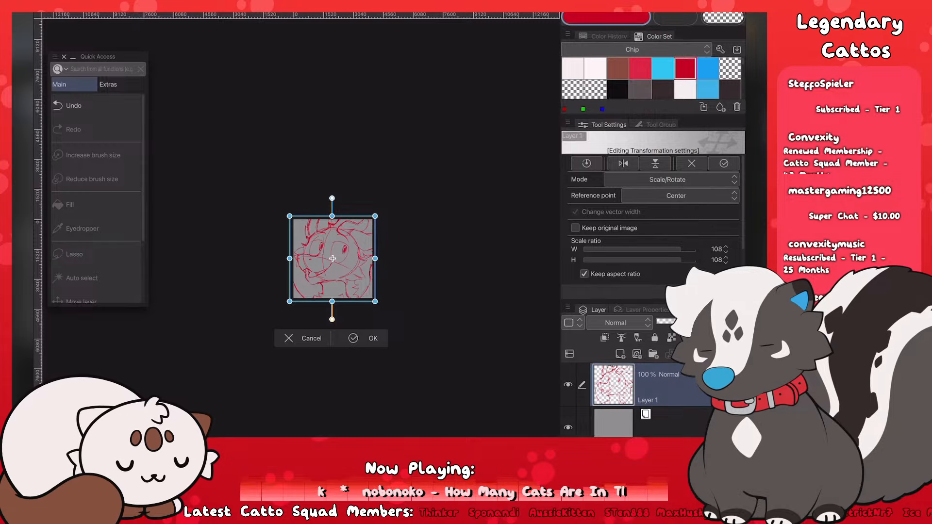
scroll(319, 284, "up", 1)
scroll(337, 249, "up", 1)
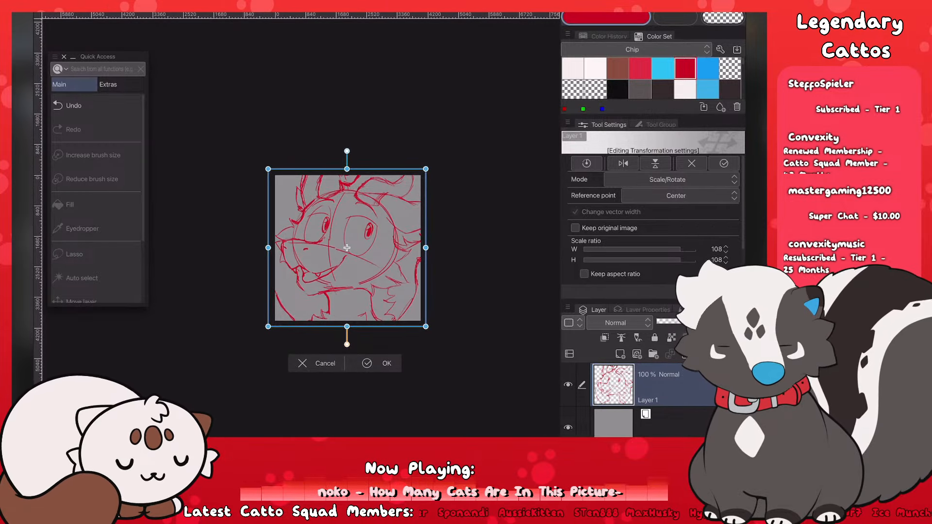
scroll(312, 272, "down", 2)
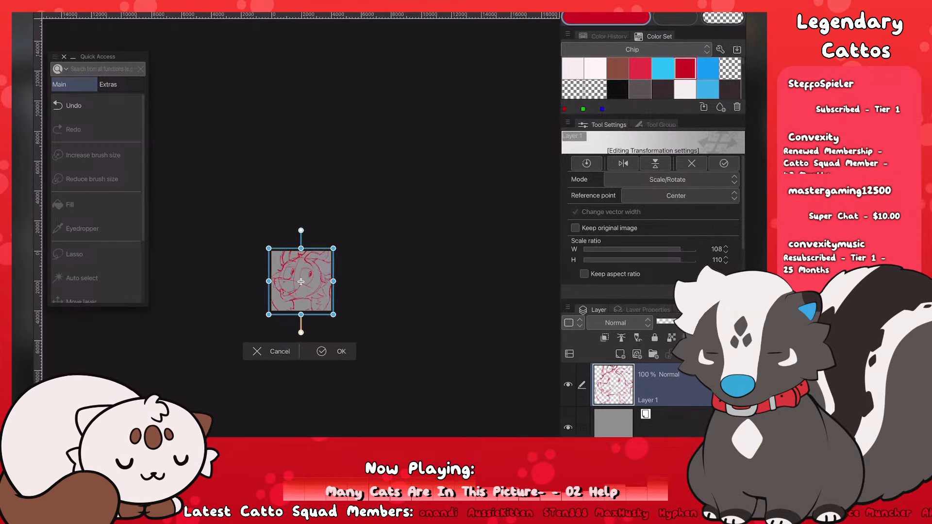
scroll(328, 261, "up", 1)
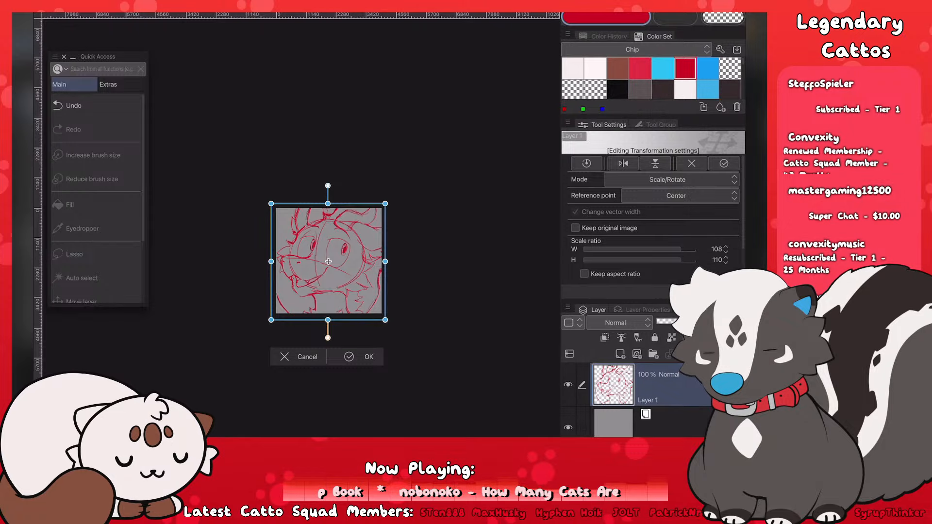
key("Return")
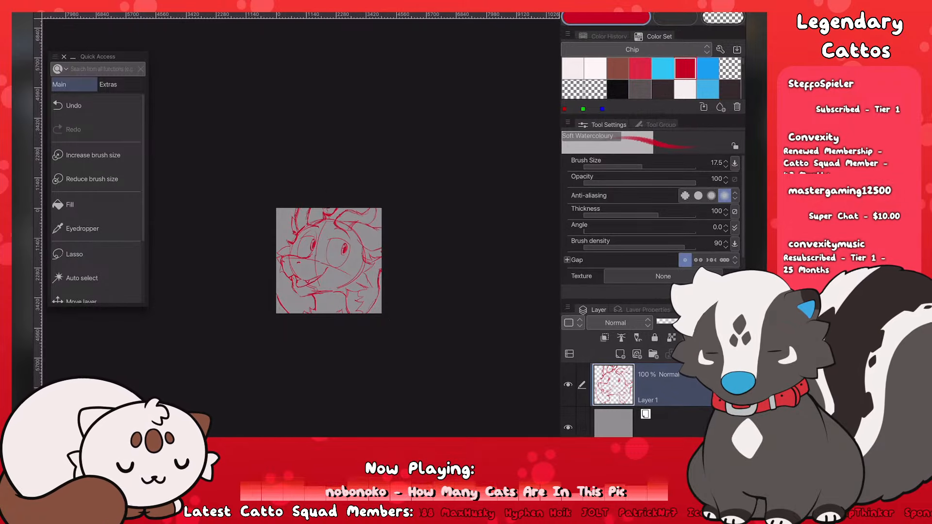
Step: Scale the whole sketch layer down to 93% with its proportions kept, fitting it to the canvas edges
key("ctrl+t")
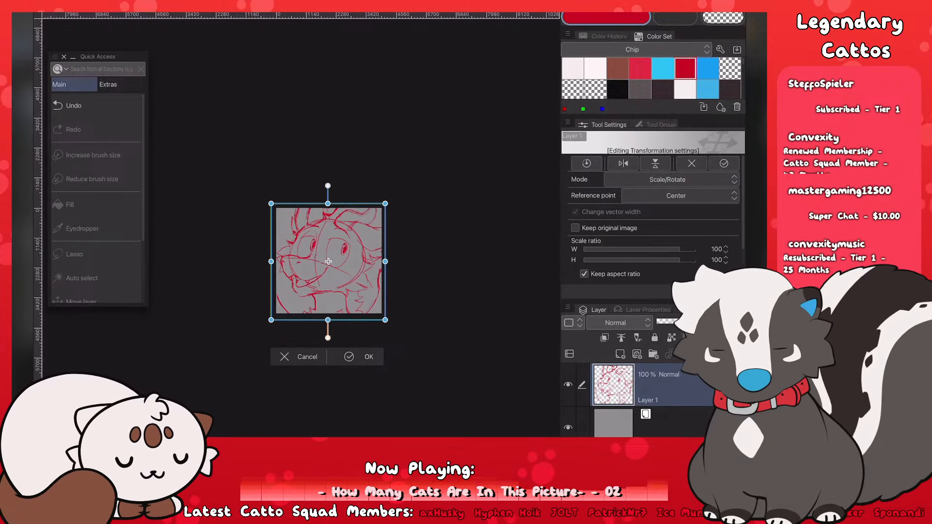
left_click_drag(385, 203, 381, 206)
left_click_drag(271, 320, 276, 315)
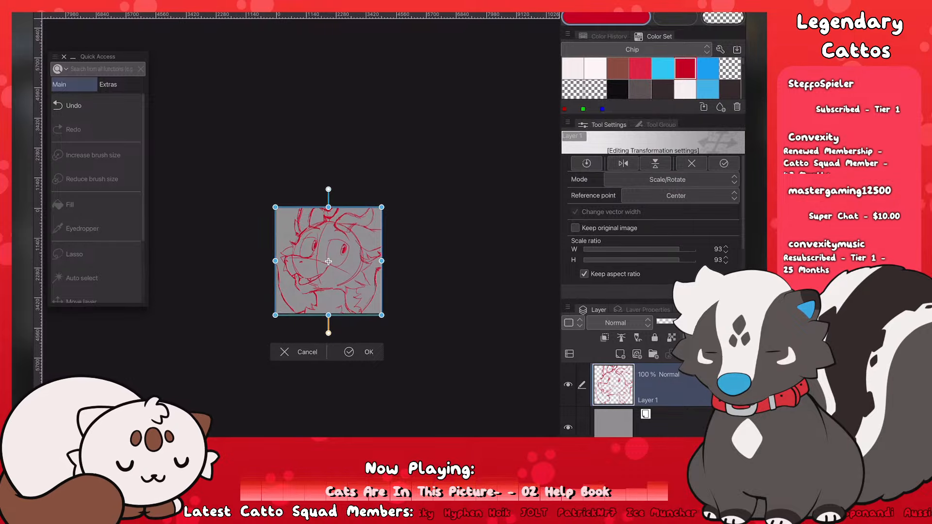
scroll(258, 308, "down", 3)
scroll(298, 281, "up", 2)
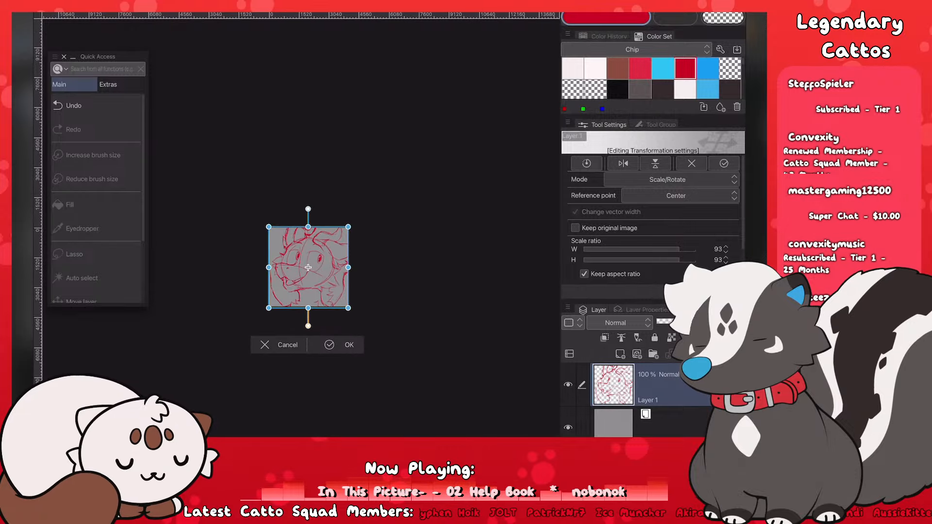
key("Return")
scroll(309, 267, "up", 2)
scroll(308, 267, "down", 3)
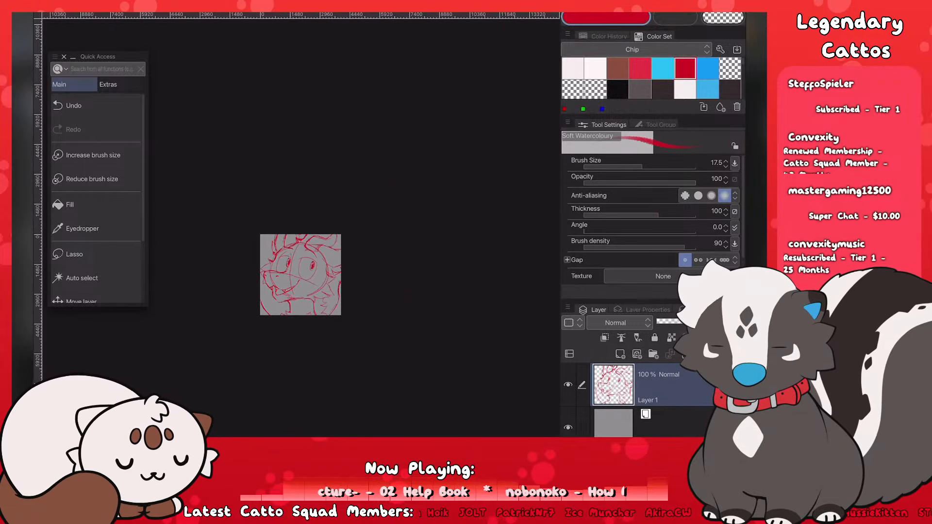
scroll(309, 267, "up", 3)
scroll(330, 270, "down", 2)
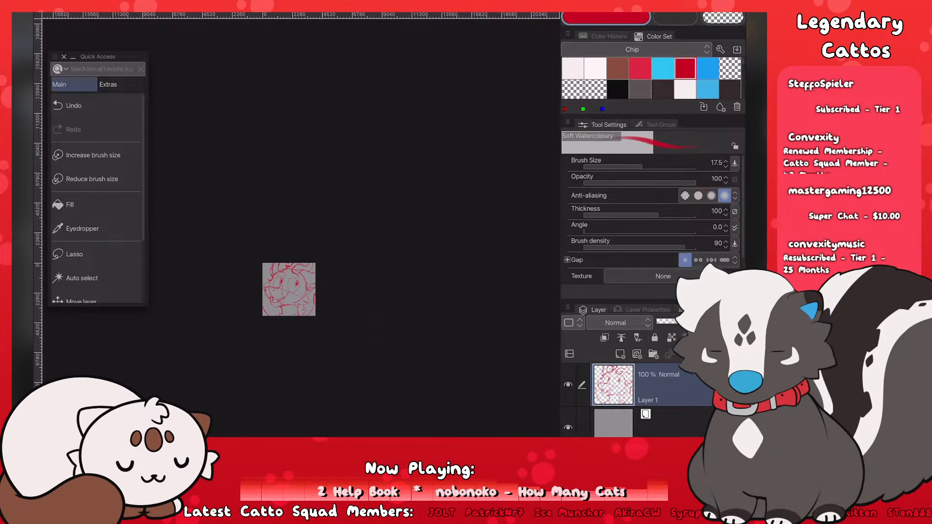
Step: Nudge the whole sketch layer very slightly downward on the canvas with the Move layer tool
scroll(330, 270, "up", 4)
key("k")
left_click_drag(351, 245, 351, 247)
scroll(398, 284, "down", 3)
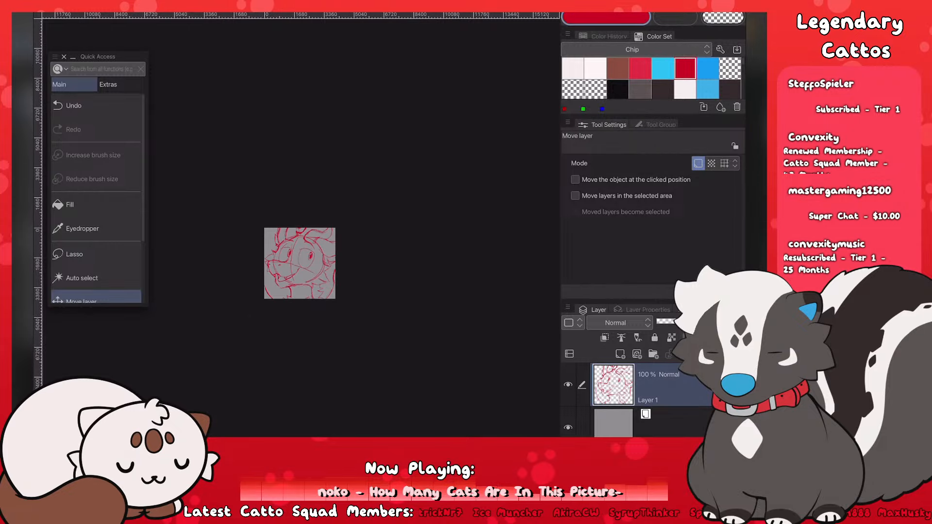
scroll(398, 284, "up", 2)
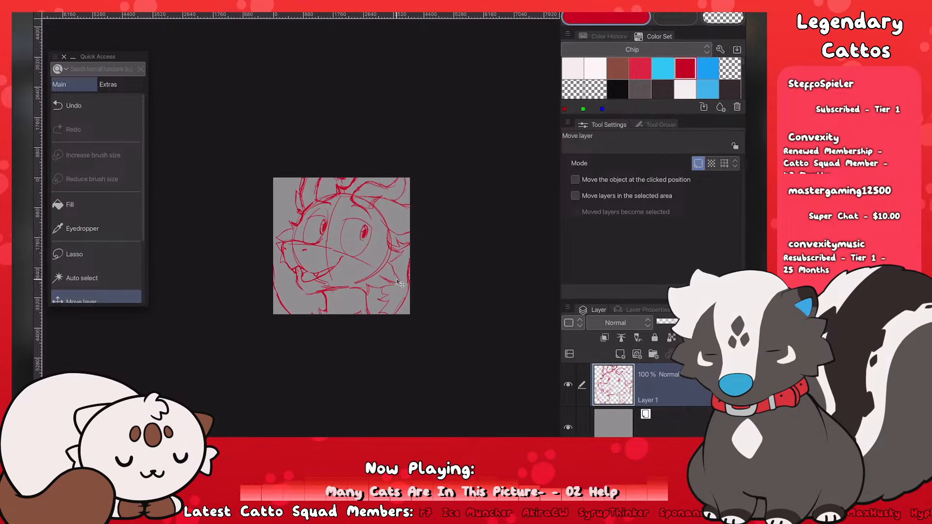
Step: Save the drawing with the repositioned sketch
scroll(398, 284, "down", 3)
key("ctrl+s")
scroll(363, 255, "up", 3)
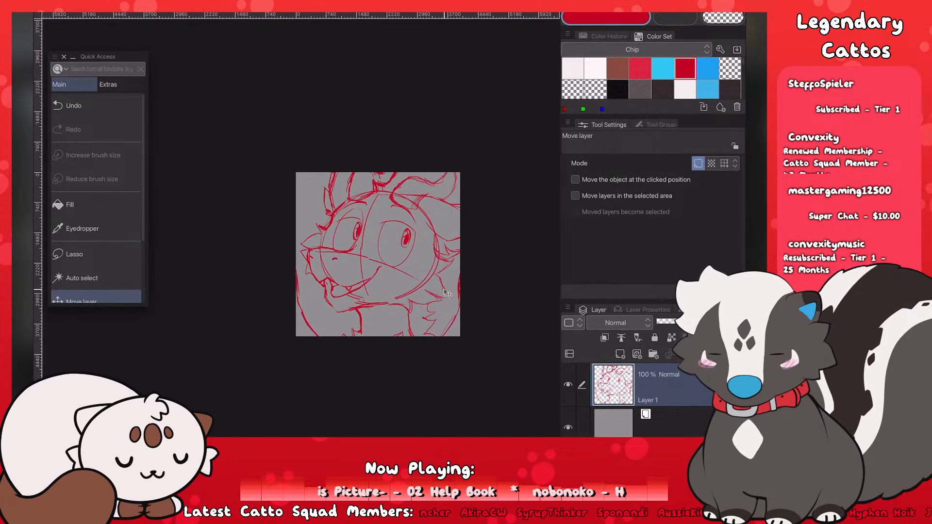
scroll(378, 255, "down", 3)
scroll(339, 255, "up", 2)
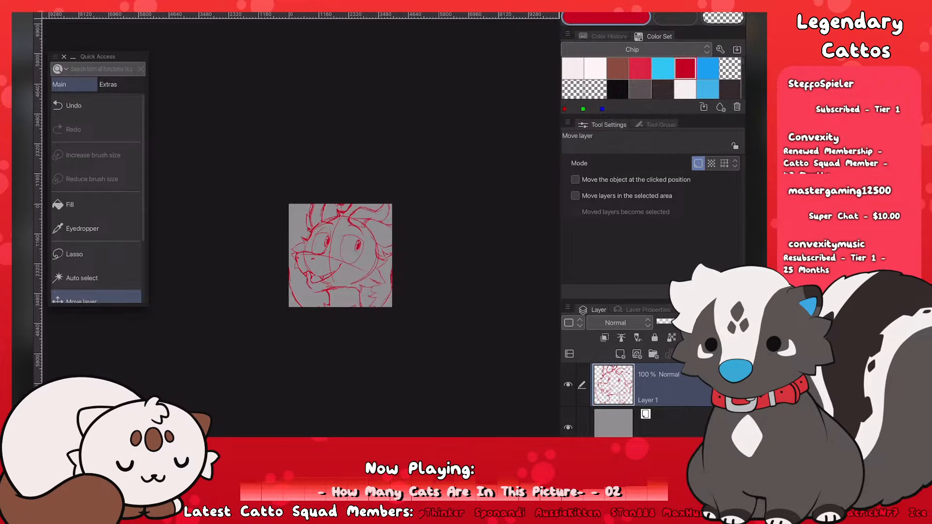
scroll(288, 287, "down", 1)
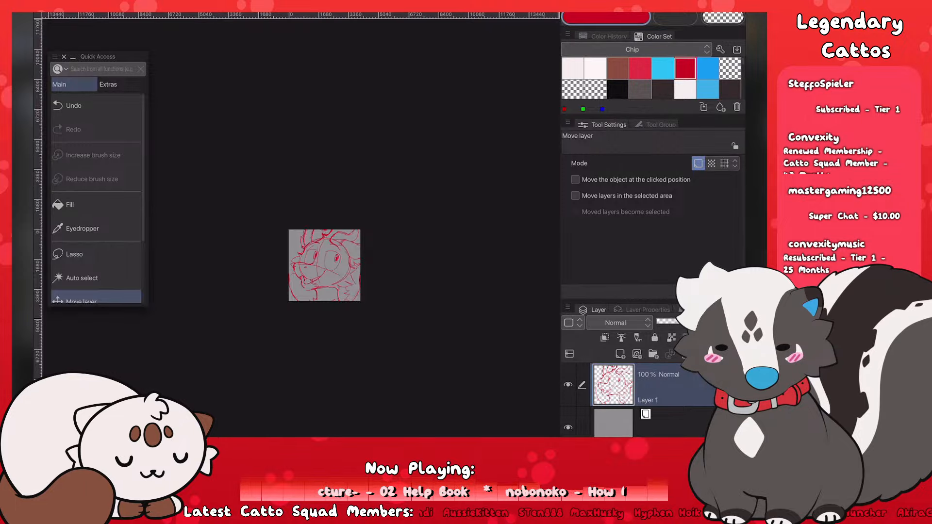
scroll(288, 279, "down", 1)
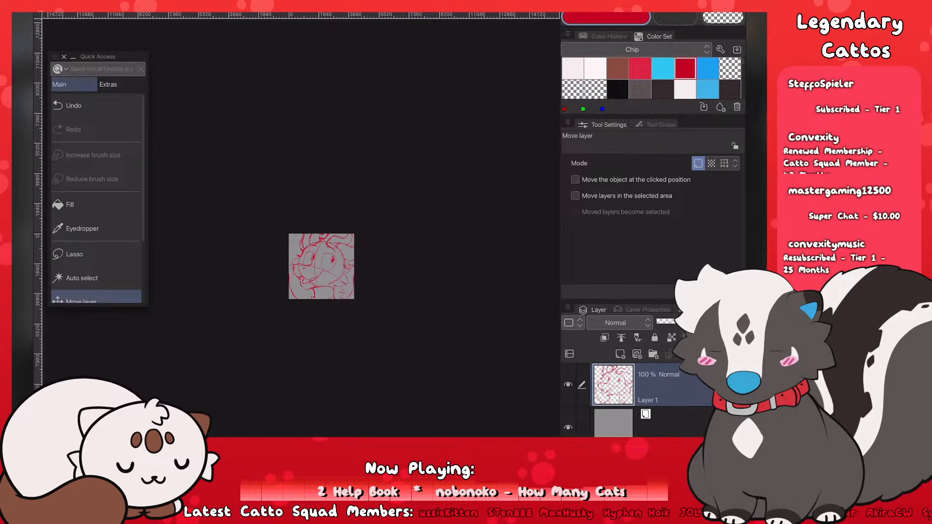
Step: Lasso the curved sketch line along the canvas's lower-left edge, move and rotate it slightly inward, and deselect it
scroll(289, 297, "down", 1)
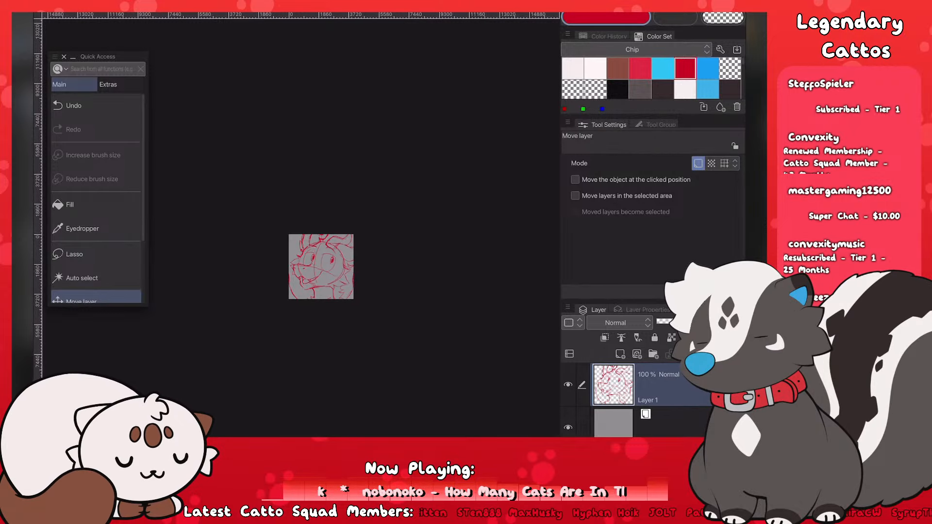
scroll(300, 278, "up", 5)
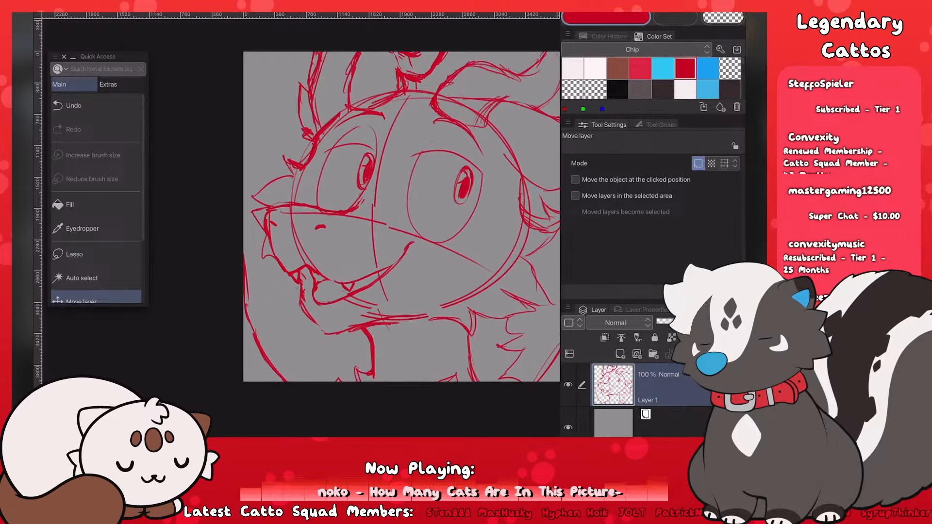
left_click(97, 255)
left_click_drag(228, 378, 255, 206)
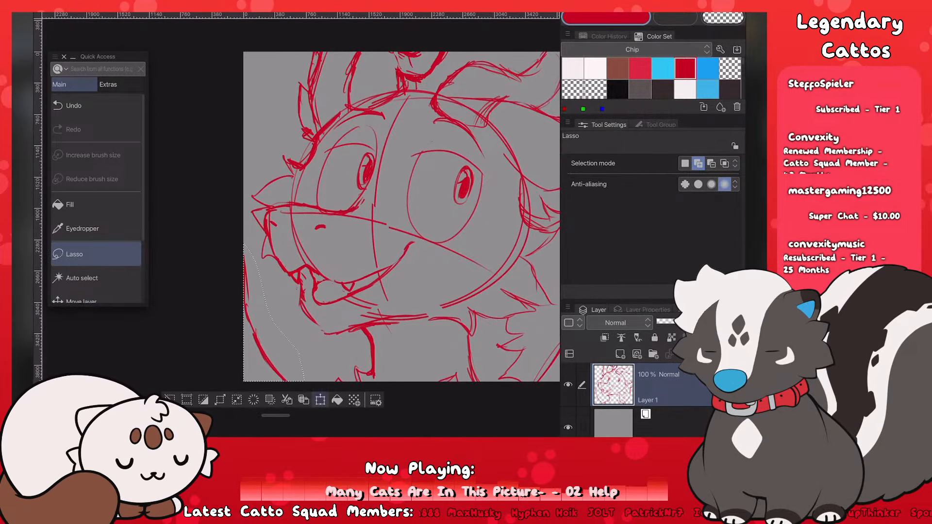
key("ctrl+t")
left_click_drag(269, 280, 278, 295)
left_click_drag(302, 211, 286, 207)
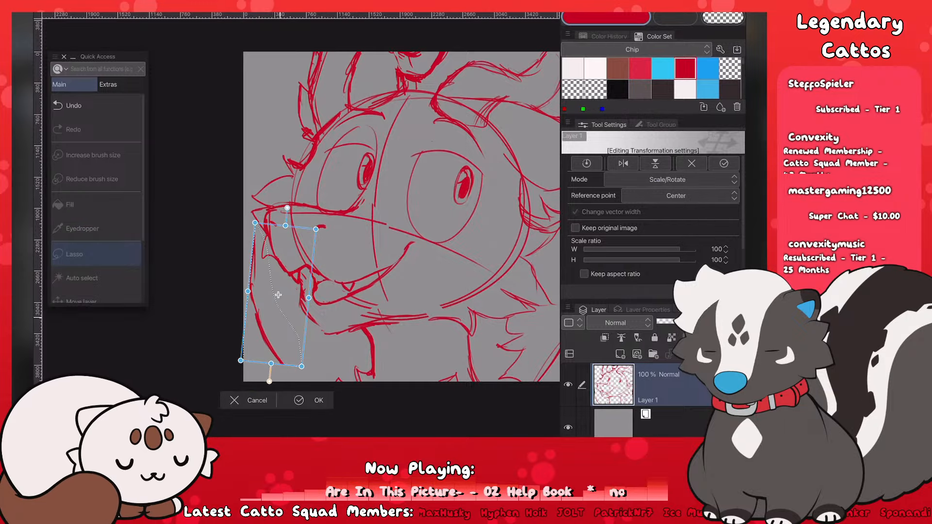
left_click(308, 398)
key("ctrl+d")
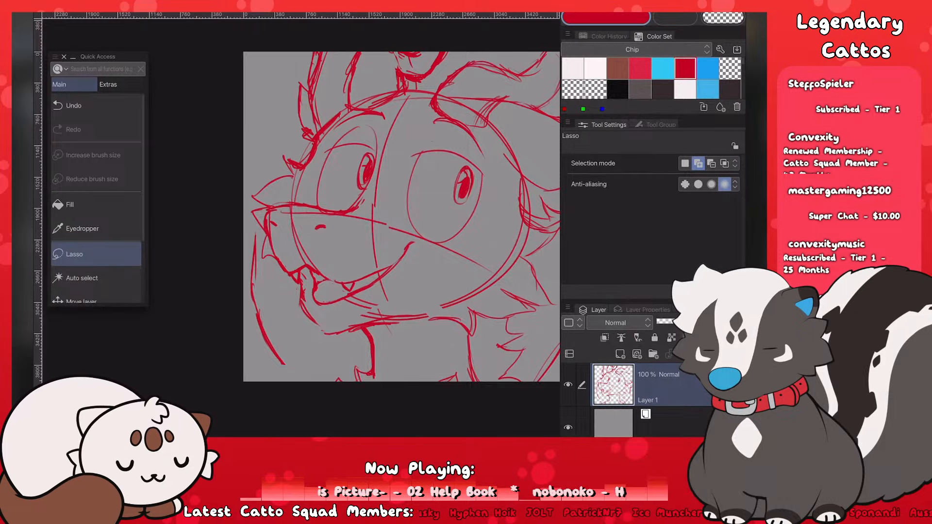
Step: Extend both ends of the moved curve to the canvas edges with the red Soft Watercoloury brush
key("b")
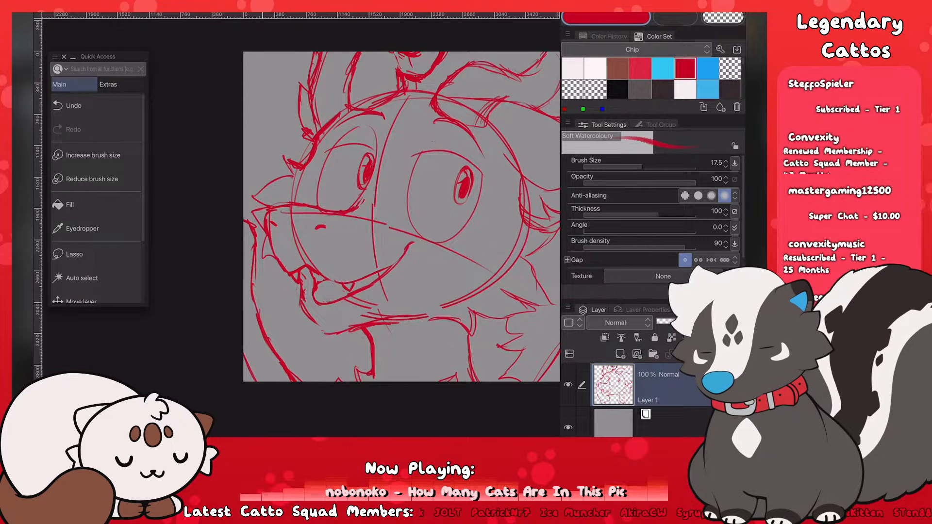
scroll(233, 319, "down", 5)
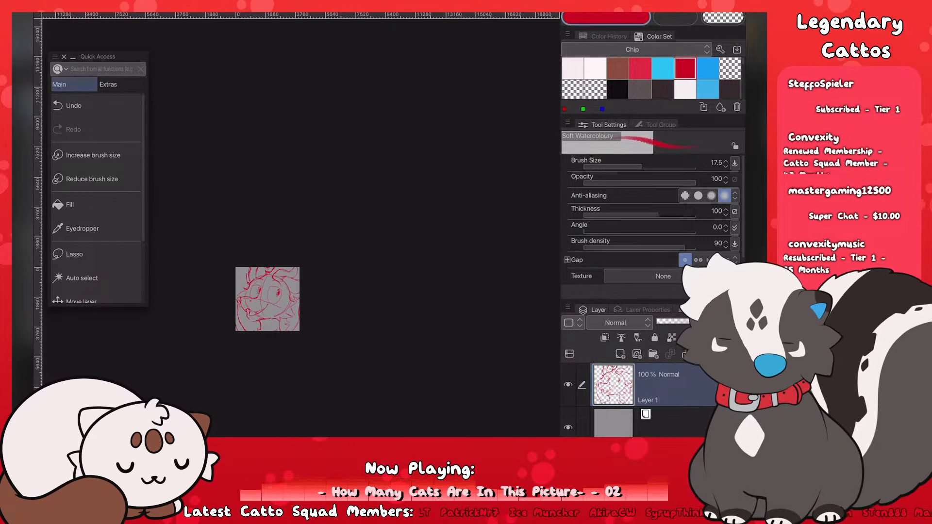
scroll(267, 301, "up", 2)
scroll(257, 308, "down", 3)
scroll(258, 306, "up", 2)
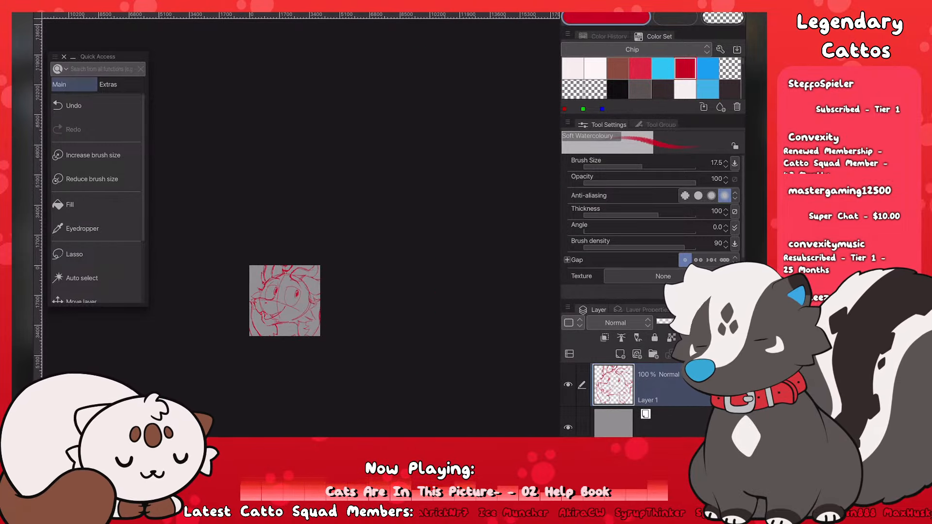
scroll(260, 330, "up", 4)
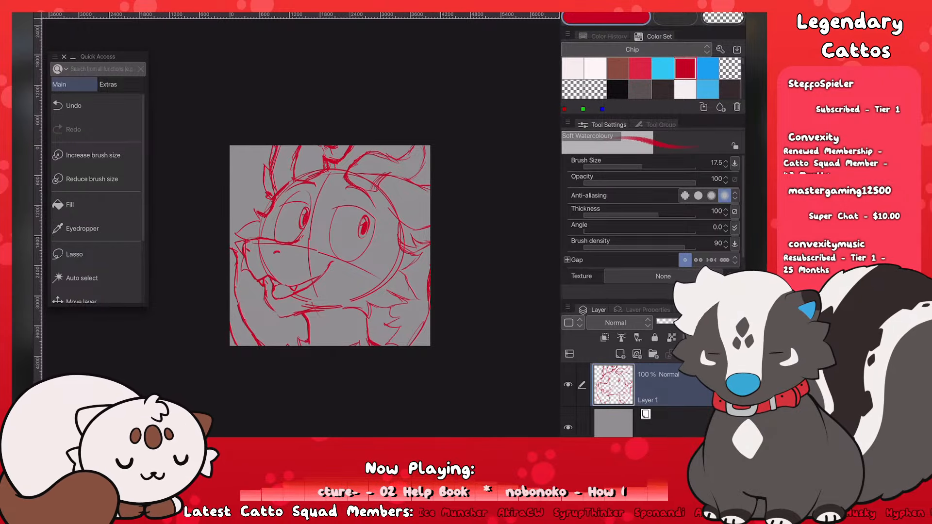
Step: Rework the antler sketch at the canvas's upper-right corner, adding small tines with the red Soft Watercoloury brush
key("e")
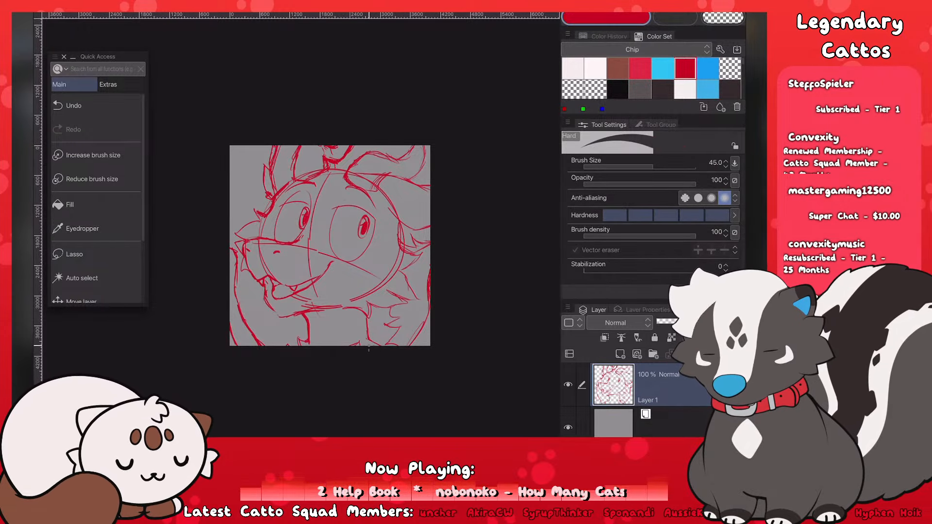
scroll(233, 318, "down", 4)
scroll(233, 311, "up", 2)
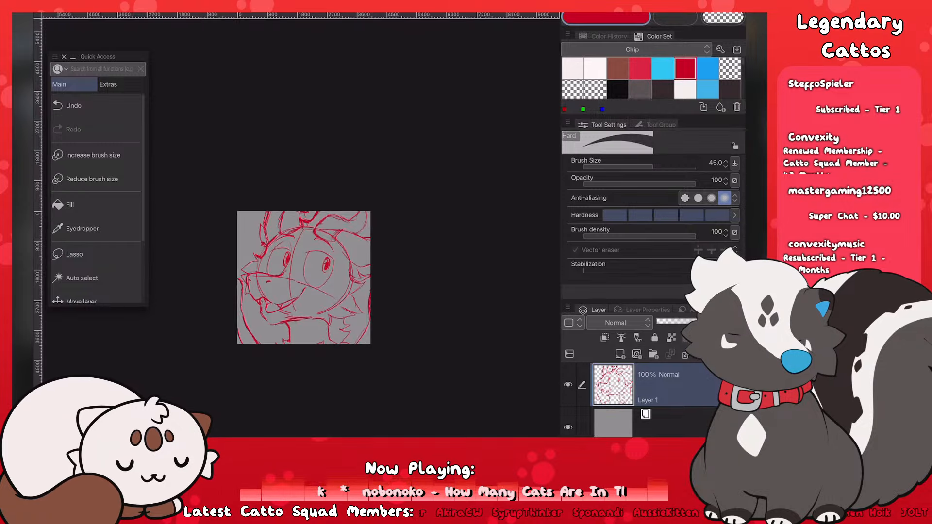
scroll(237, 311, "down", 3)
scroll(214, 297, "up", 2)
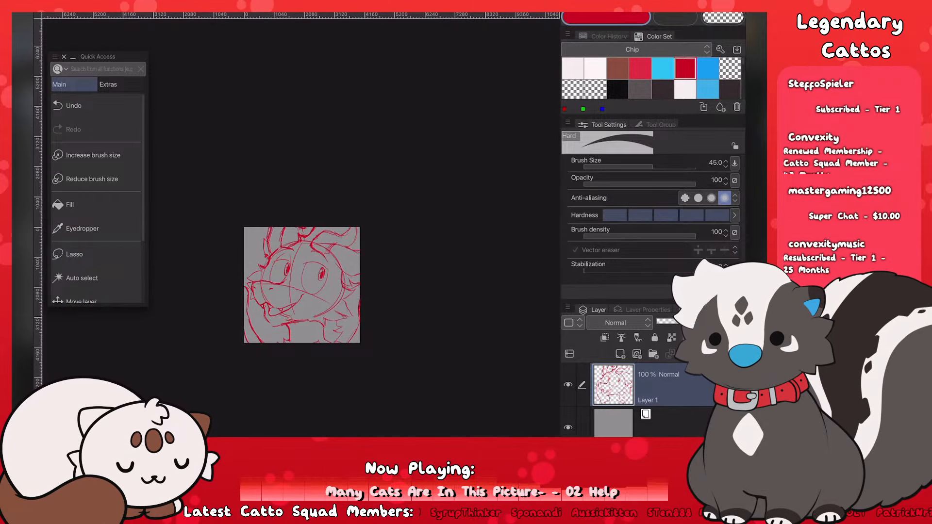
scroll(239, 304, "up", 3)
key("b")
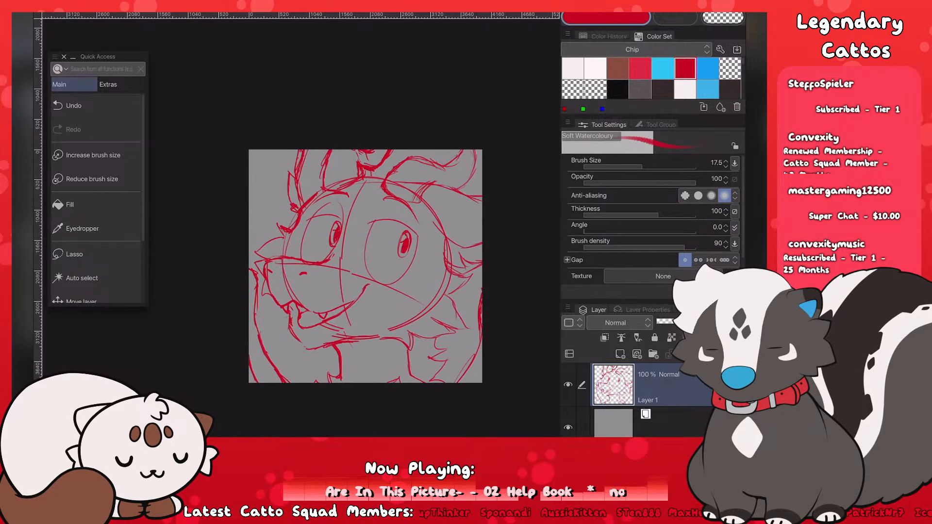
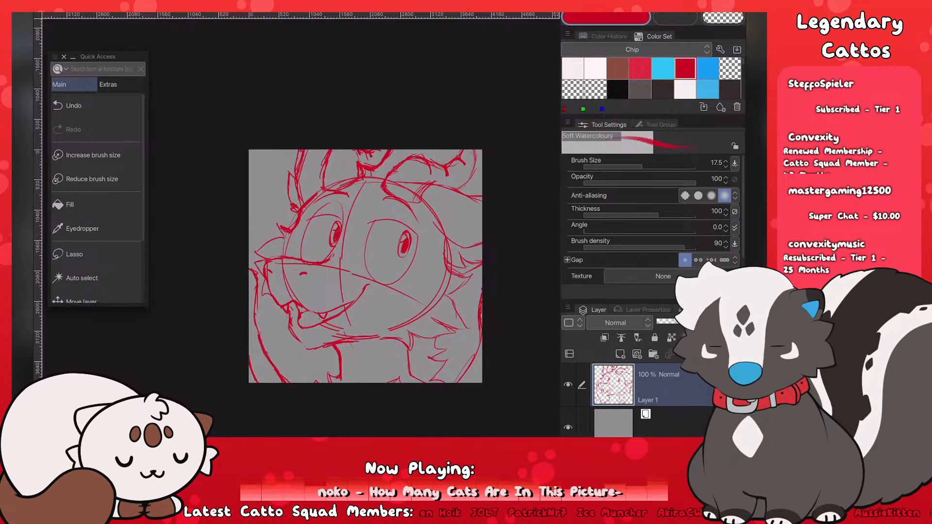
Step: Lower the sketch layer's opacity to 13% and add a new vector layer above it
left_click(665, 321)
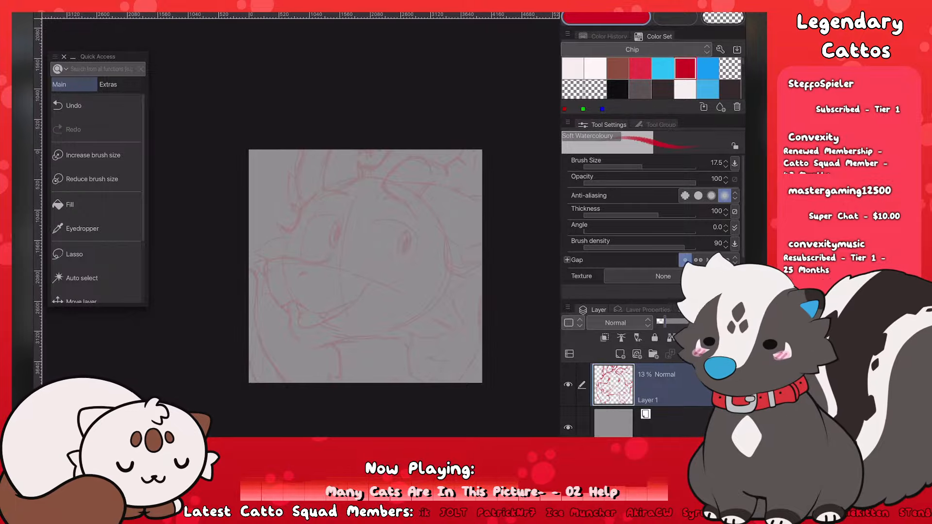
left_click(637, 354)
Step: Switch to the Textured pen in black and try a stroke over the character's face
left_click(617, 89)
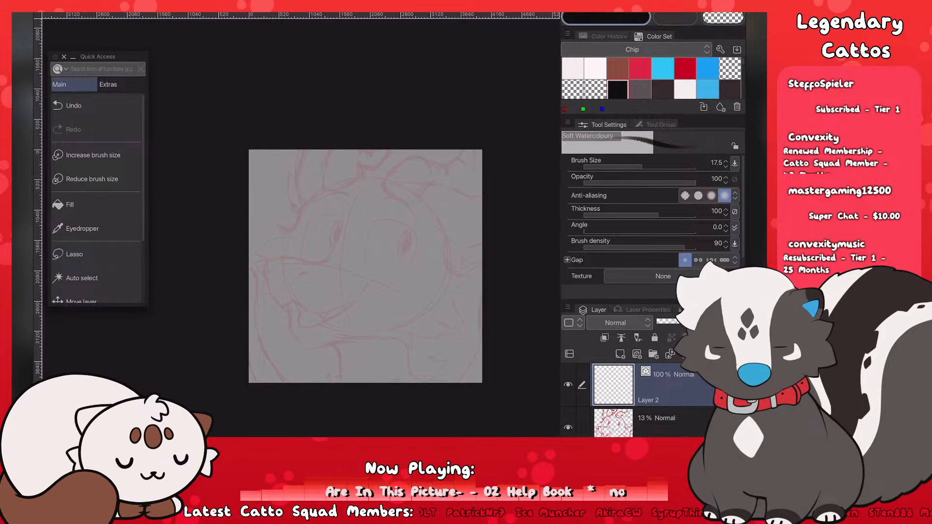
key("p")
mouse_move(299, 260)
left_mouse_down()
mouse_move(351, 311)
mouse_move(422, 351)
left_mouse_up()
key("ctrl+z")
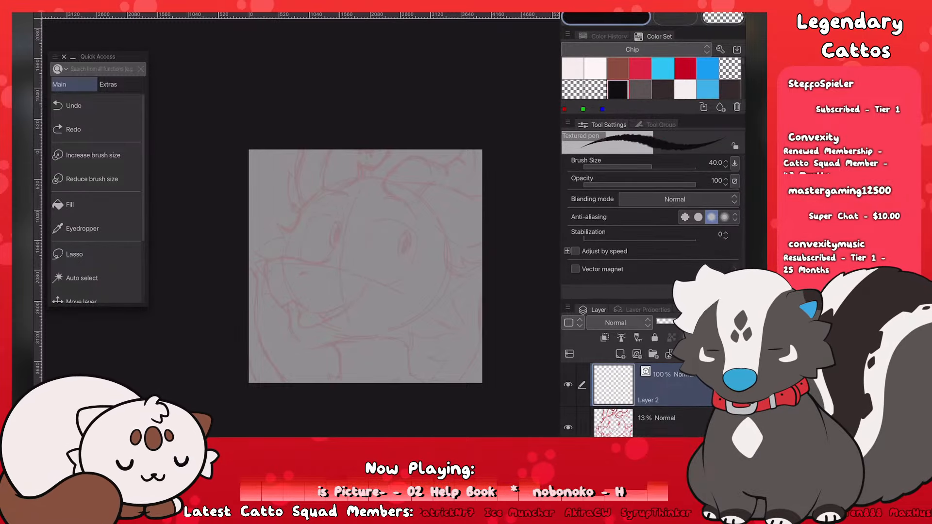
Step: Ink the inner side and upper edge of the right antler's base with the black Textured pen
scroll(311, 262, "up", 4)
scroll(301, 262, "down", 5)
scroll(311, 262, "up", 4)
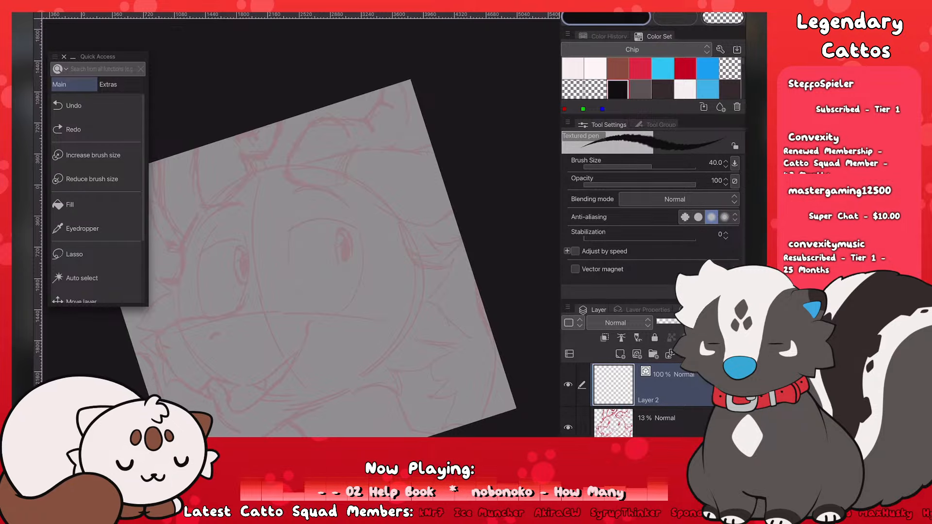
scroll(311, 271, "up", 1)
scroll(311, 262, "up", 4)
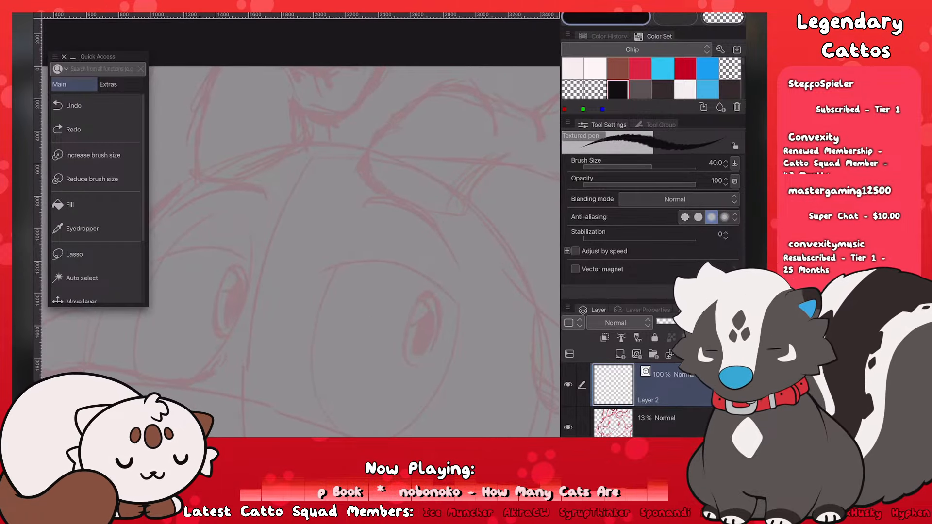
scroll(272, 320, "down", 1)
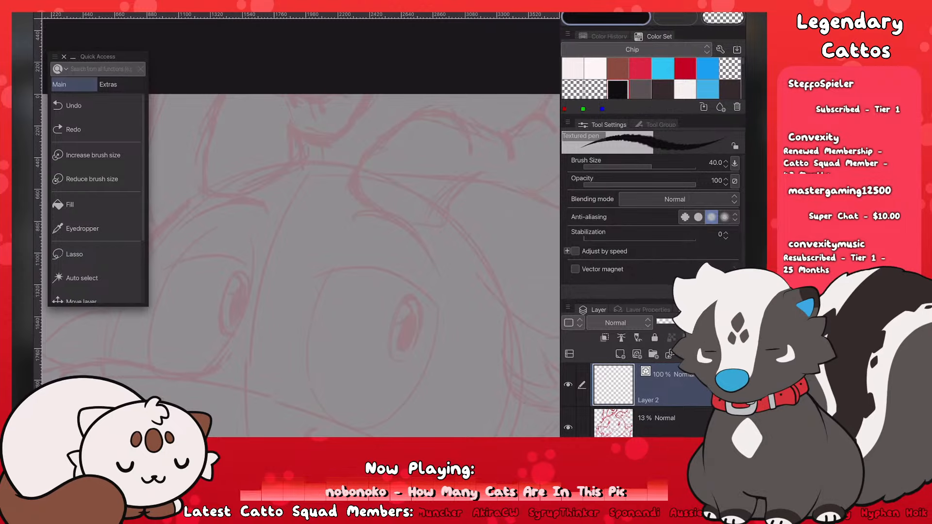
left_click_drag(336, 187, 380, 149)
key("ctrl+z")
key("ctrl+z")
scroll(223, 234, "down", 3)
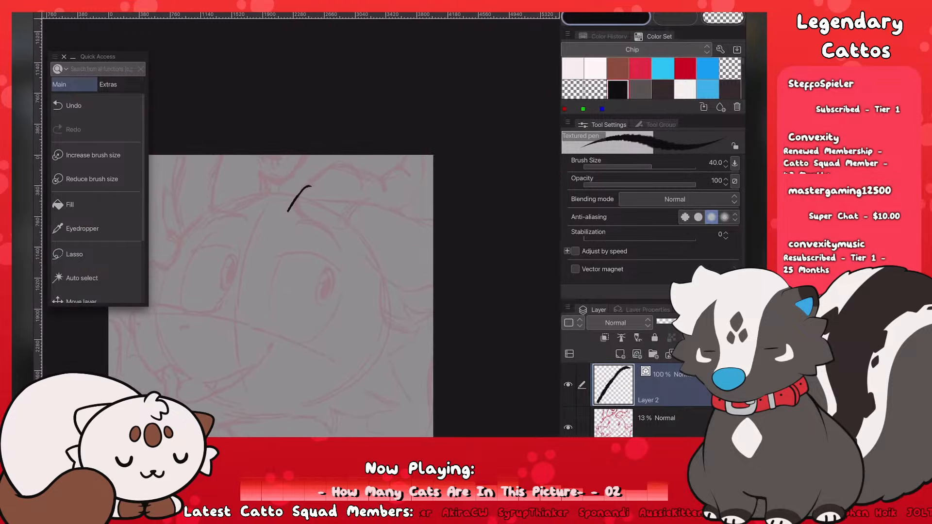
scroll(300, 204, "up", 4)
left_click_drag(304, 178, 405, 151)
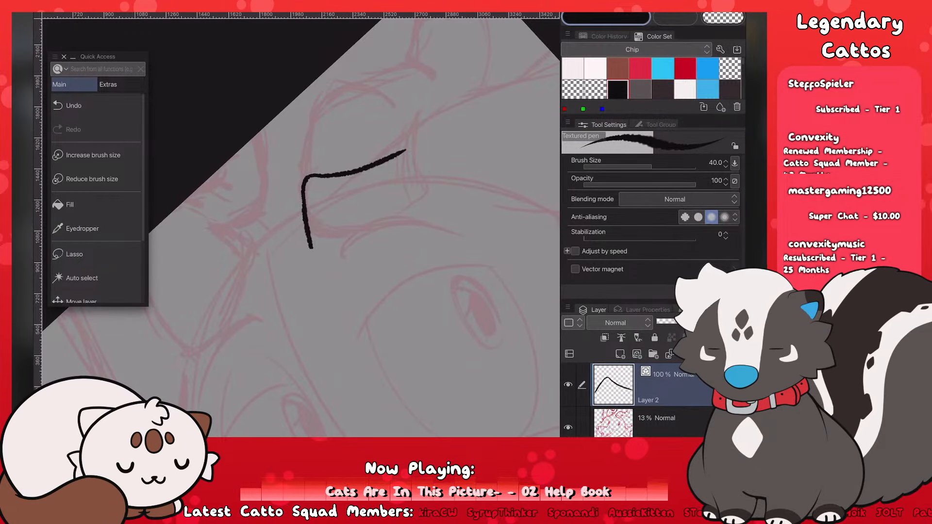
key("ctrl+z")
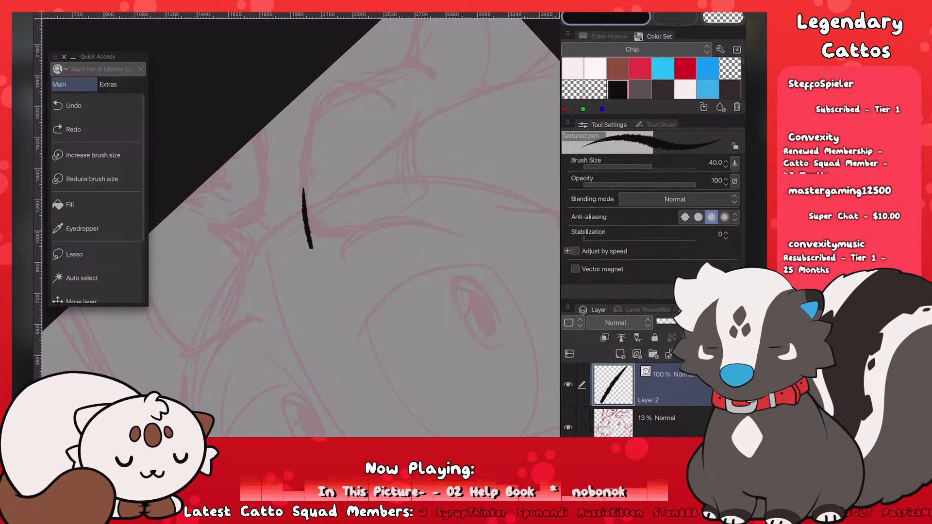
mouse_move(305, 197)
left_mouse_down()
mouse_move(303, 177)
mouse_move(393, 159)
left_mouse_up()
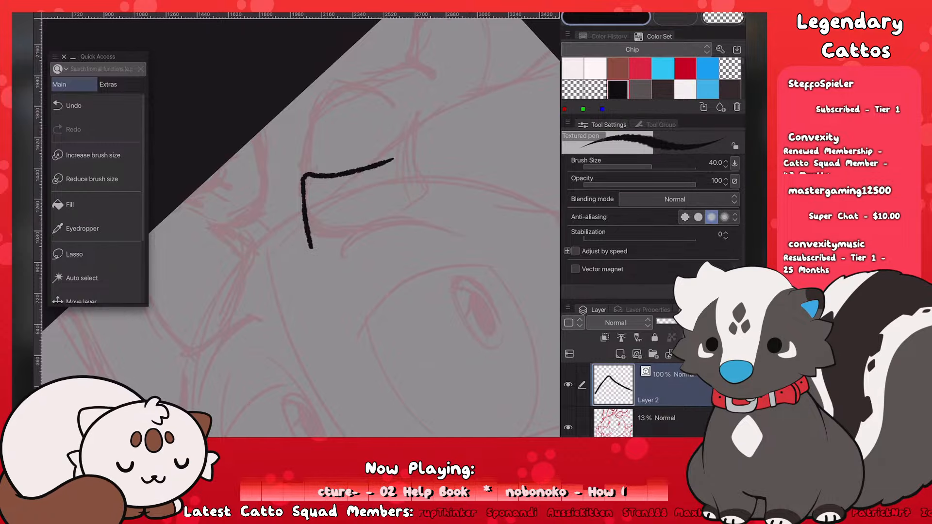
Step: Complete the antler base outline with its rounded outer corner, outer side and curved lower ends
scroll(301, 223, "down", 4)
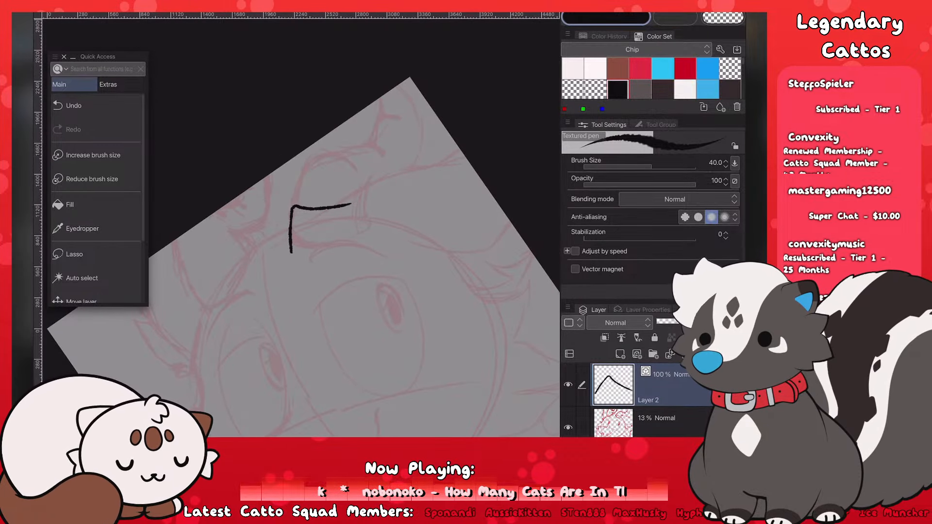
scroll(264, 264, "up", 2)
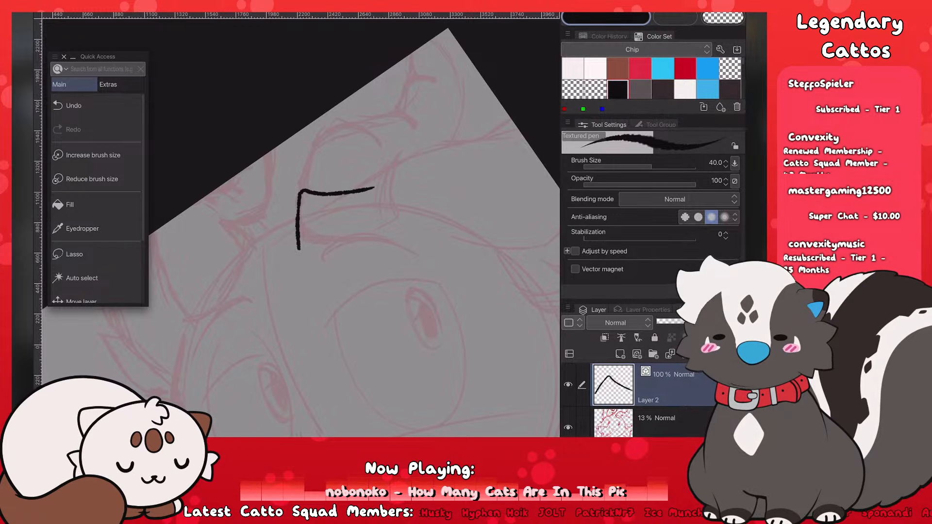
scroll(291, 257, "up", 2)
mouse_move(395, 169)
left_mouse_down()
mouse_move(416, 189)
mouse_move(415, 163)
mouse_move(426, 203)
mouse_move(420, 221)
left_mouse_up()
key("ctrl+z")
key("ctrl+z")
key("ctrl+z")
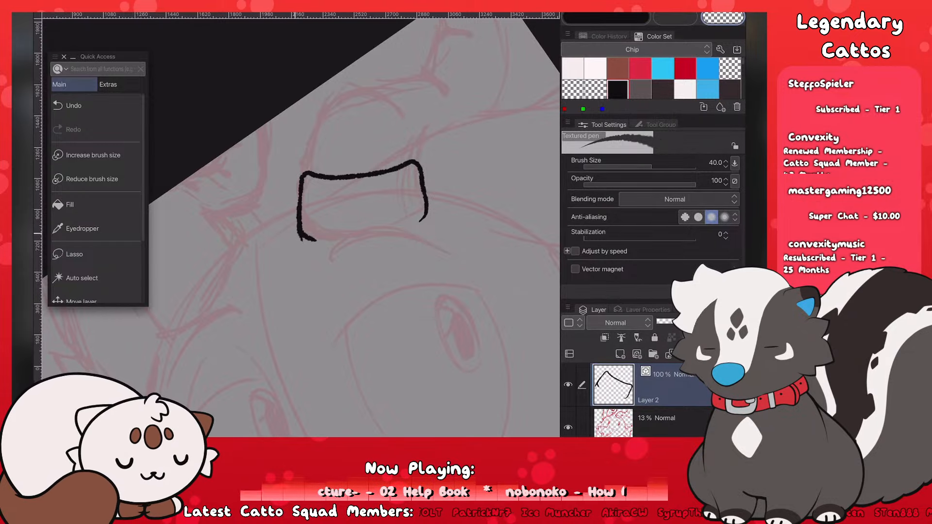
Step: Ink the first arched segment of the right antler, rising from the base and curling inward at its end
scroll(301, 228, "down", 8)
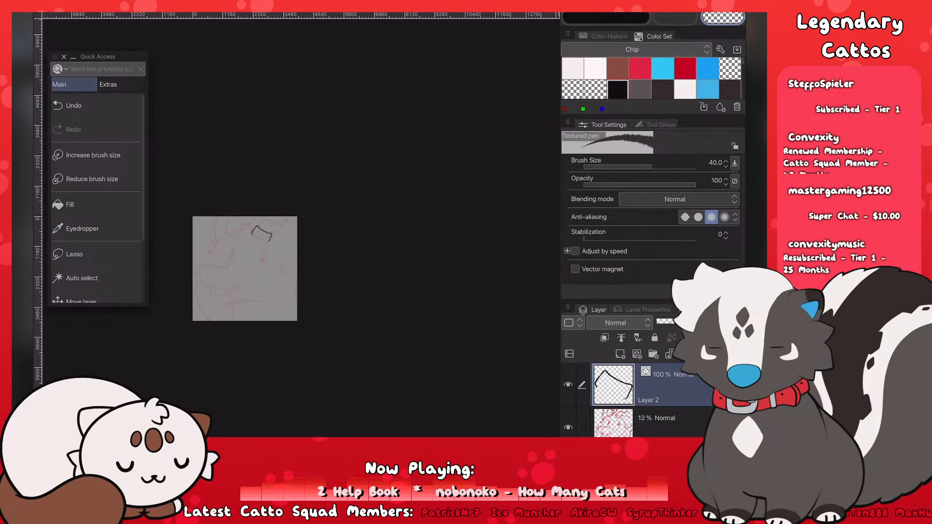
key("c")
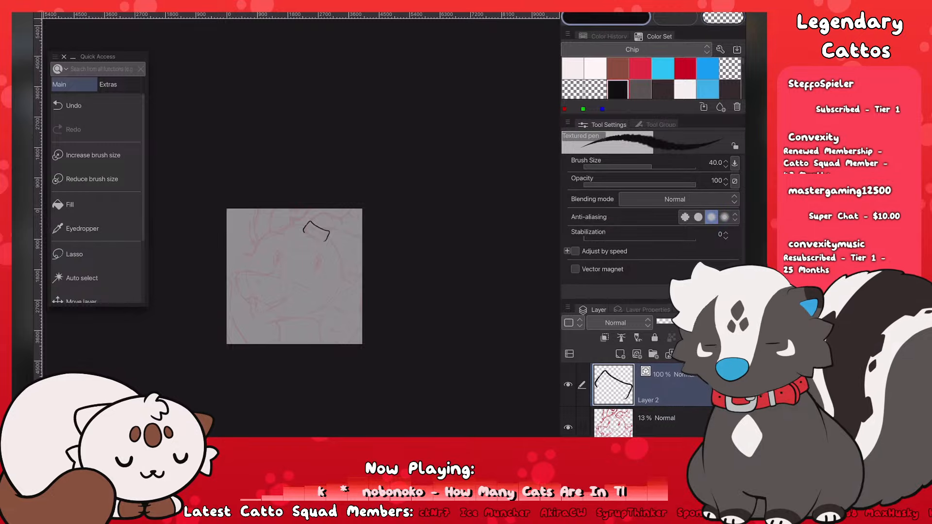
scroll(301, 242, "up", 4)
scroll(272, 243, "up", 4)
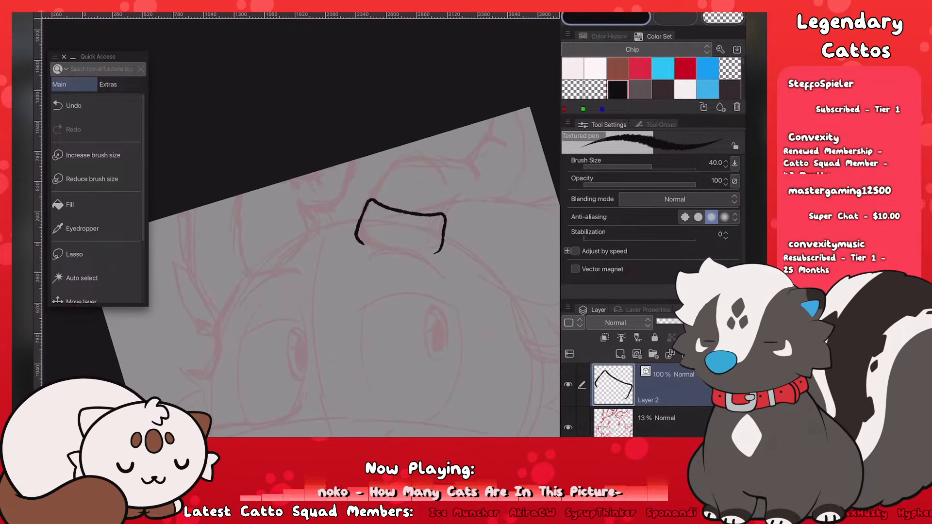
mouse_move(381, 193)
left_mouse_down()
mouse_move(410, 142)
mouse_move(473, 143)
left_mouse_up()
key("ctrl+z")
key("ctrl+z")
mouse_move(405, 152)
left_mouse_down()
mouse_move(426, 134)
mouse_move(479, 152)
mouse_move(472, 143)
mouse_move(478, 170)
left_mouse_up()
key("ctrl+z")
scroll(301, 228, "down", 5)
scroll(301, 228, "up", 4)
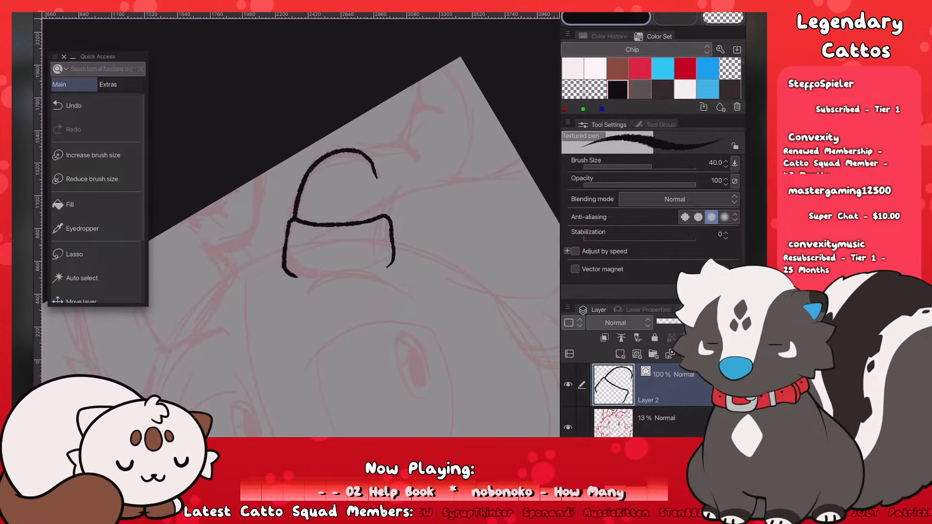
Step: Ink the antler's next segments up to the canvas edge, with two short inner curves at the joints
mouse_move(358, 150)
left_mouse_down()
mouse_move(401, 144)
mouse_move(392, 143)
mouse_move(417, 158)
mouse_move(413, 111)
mouse_move(436, 113)
mouse_move(415, 82)
mouse_move(466, 144)
left_mouse_up()
key("ctrl+z")
key("ctrl+z")
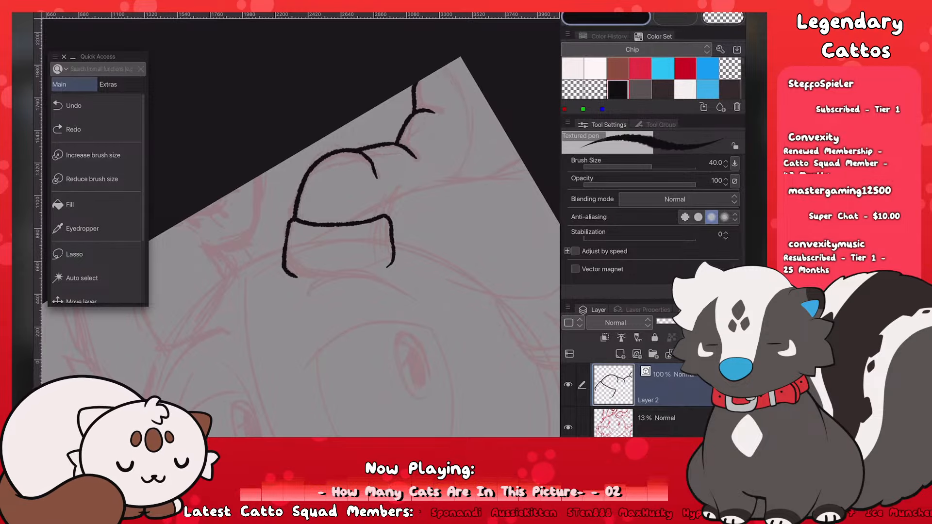
Step: Ink the outer side of the antler's upper segment and a short line rising from the base's outer corner
mouse_move(440, 69)
left_mouse_down()
mouse_move(467, 145)
mouse_move(454, 183)
left_mouse_up()
scroll(301, 224, "down", 6)
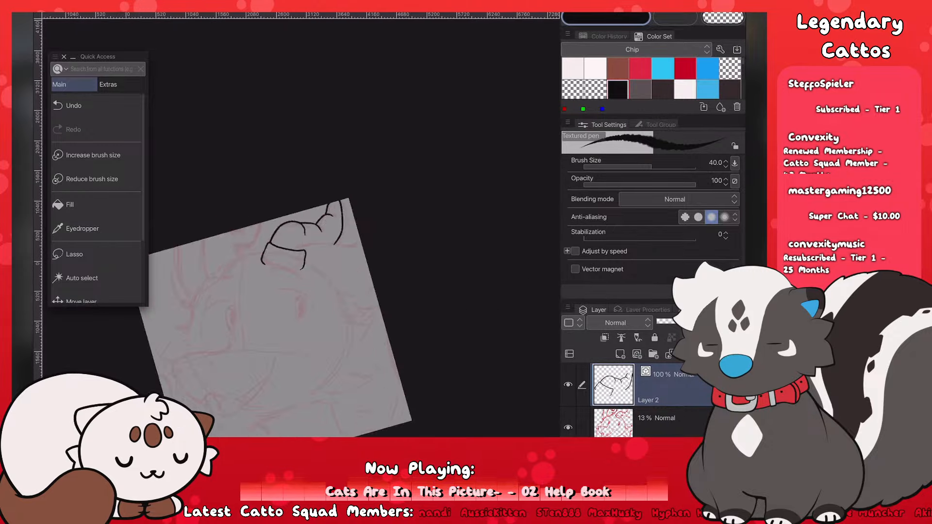
scroll(301, 252, "up", 2)
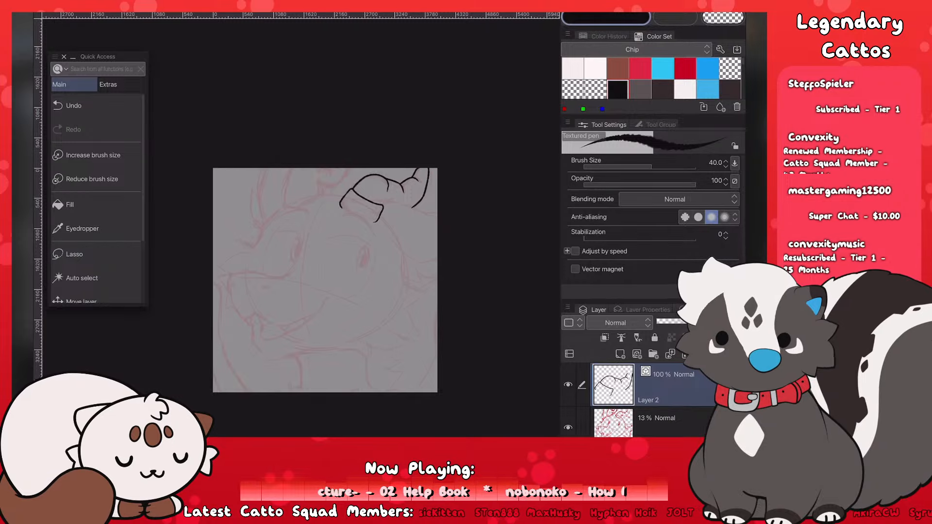
scroll(363, 191, "up", 3)
key("ctrl+z")
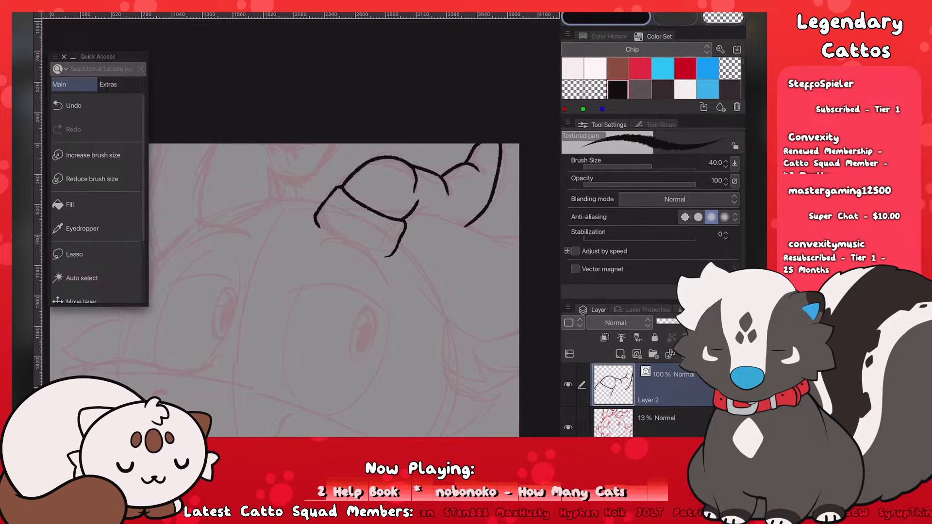
scroll(209, 199, "down", 3)
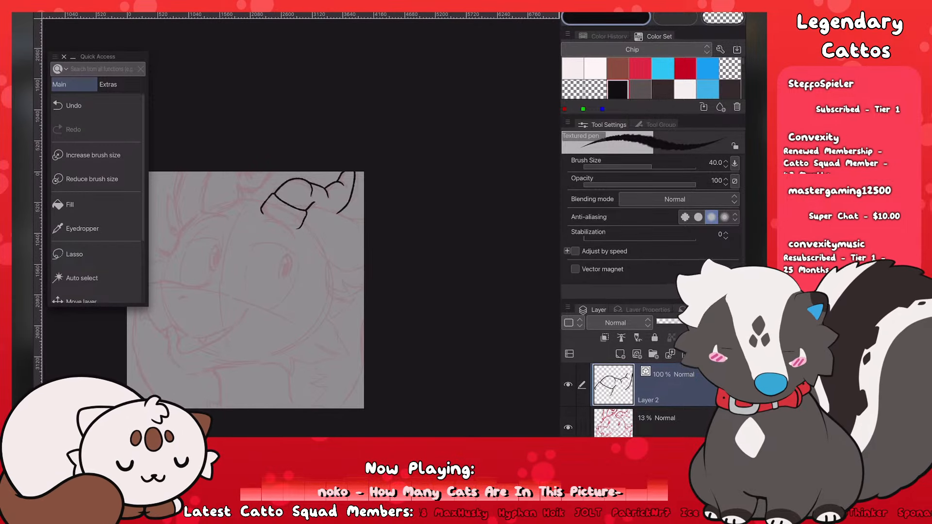
scroll(278, 183, "up", 4)
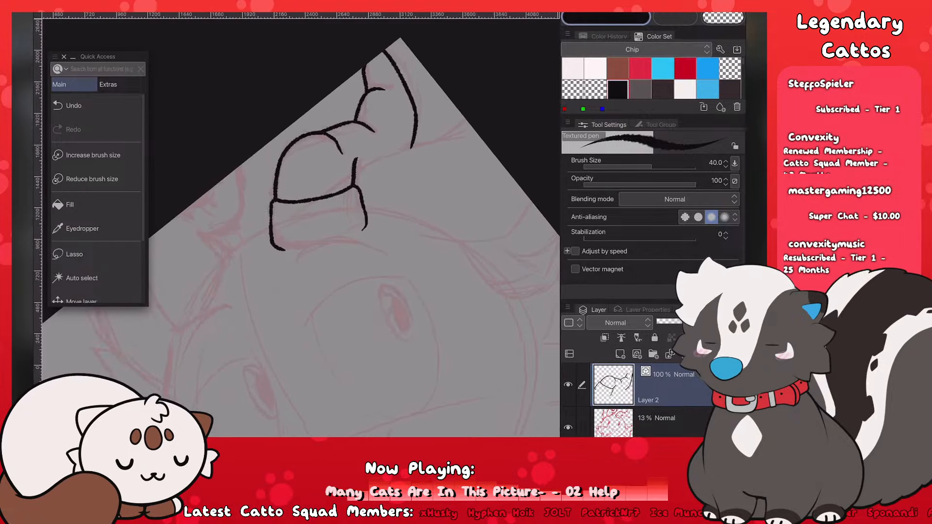
Step: Ink the antler's lower edge from above the base to the right canvas edge
mouse_move(377, 187)
left_mouse_down()
mouse_move(423, 153)
mouse_move(509, 133)
mouse_move(517, 119)
left_mouse_up()
scroll(320, 243, "down", 6)
scroll(320, 243, "up", 2)
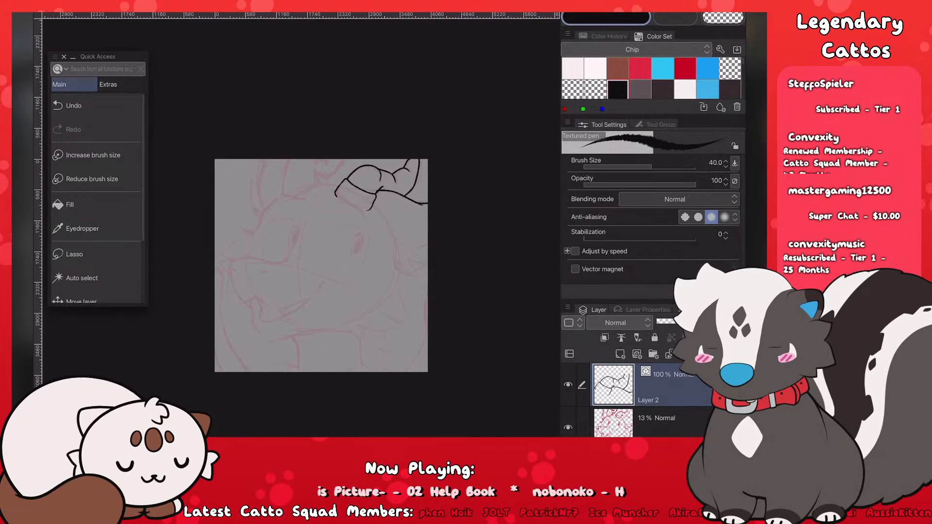
scroll(388, 242, "down", 3)
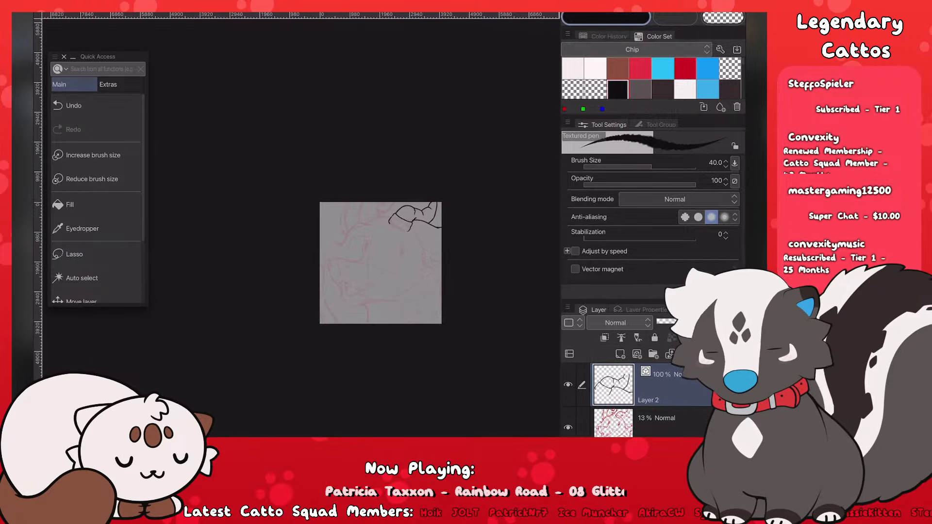
scroll(389, 243, "up", 2)
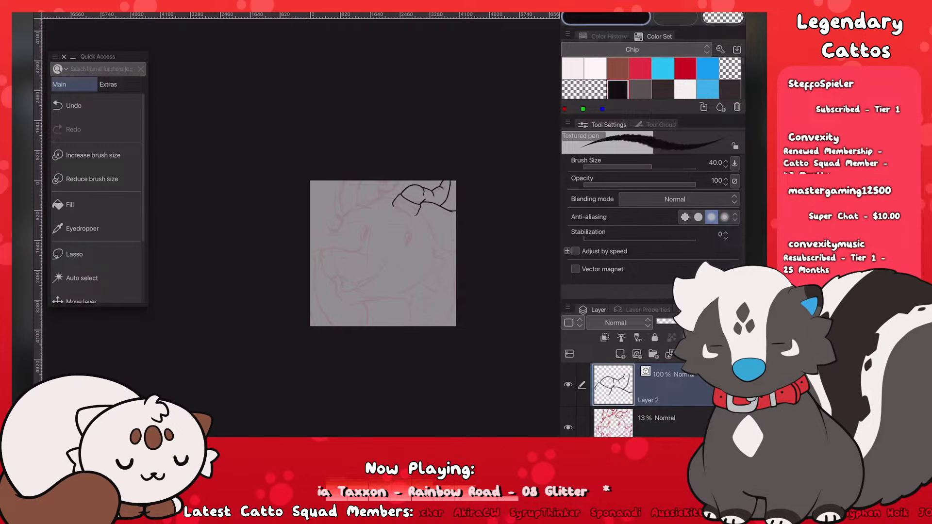
scroll(400, 225, "up", 3)
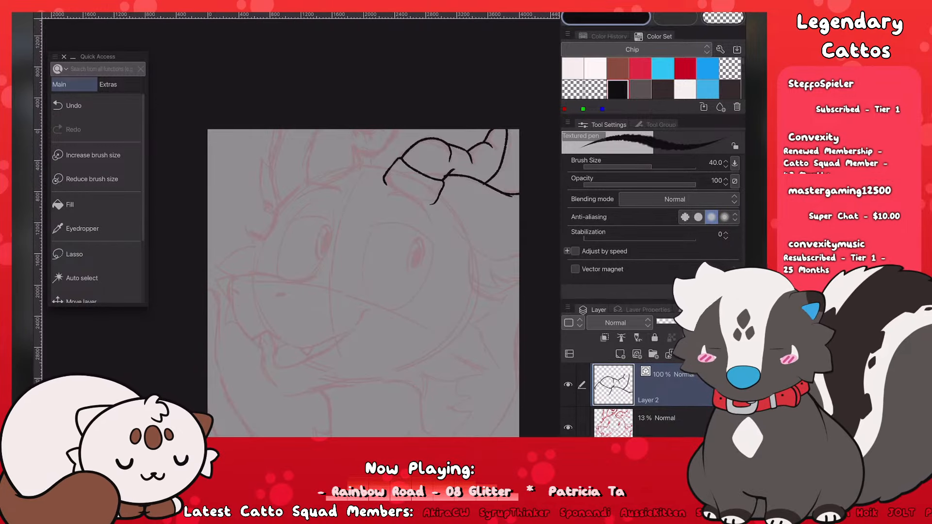
Step: Clear the inked antler from the layer and ink the ear's upper edge out to the right canvas edge
key("Delete")
scroll(410, 254, "up", 3)
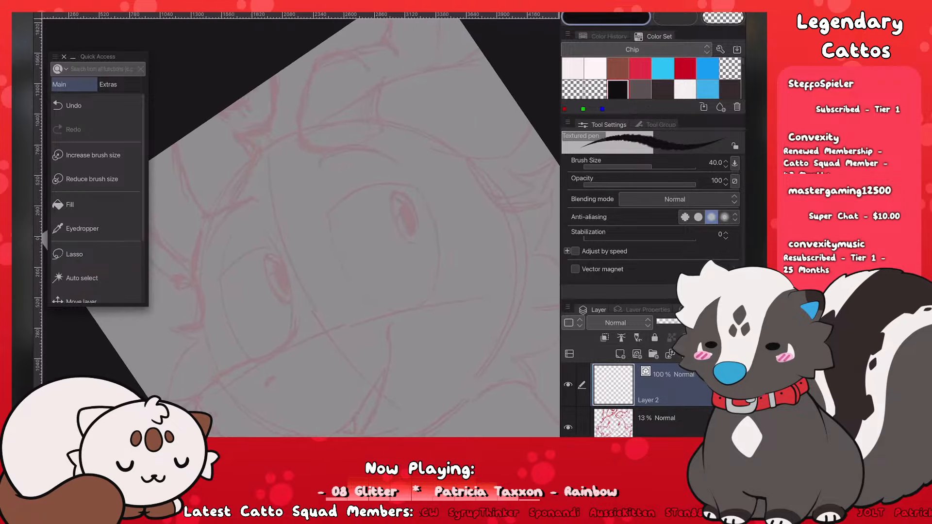
mouse_move(353, 136)
left_mouse_down()
mouse_move(412, 82)
mouse_move(509, 56)
left_mouse_up()
scroll(301, 228, "down", 5)
scroll(351, 257, "up", 1)
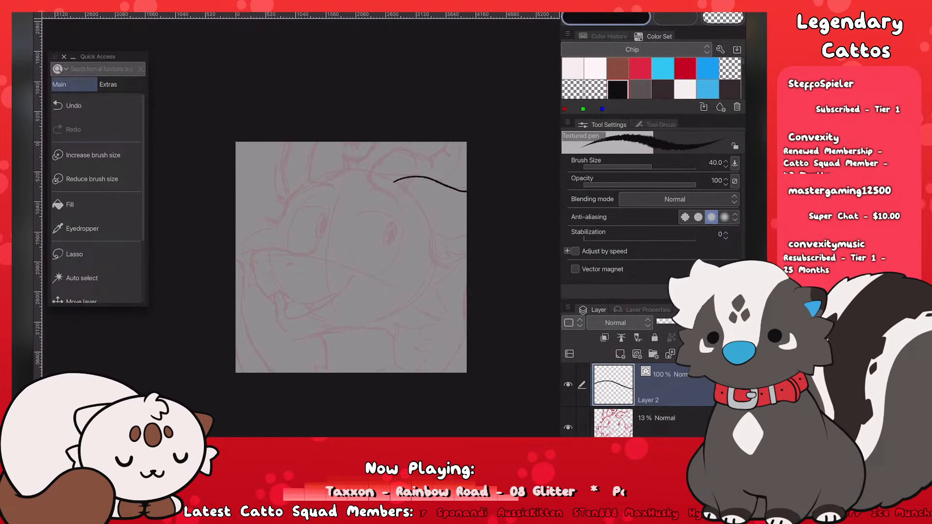
scroll(291, 252, "up", 3)
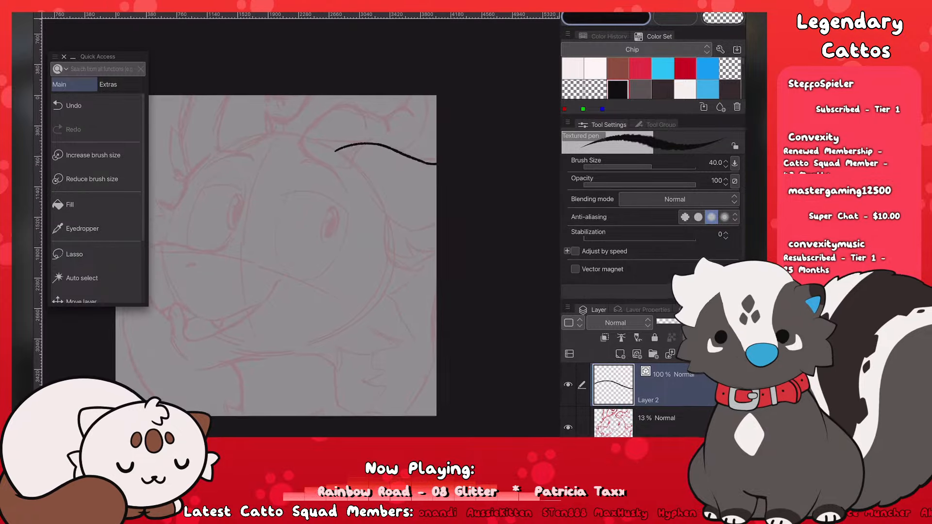
Step: Ink the ear's lower edge as a sagging curve from the head to the right canvas edge, redrawing it until it fits
left_click_drag(365, 193, 420, 229)
key("ctrl+z")
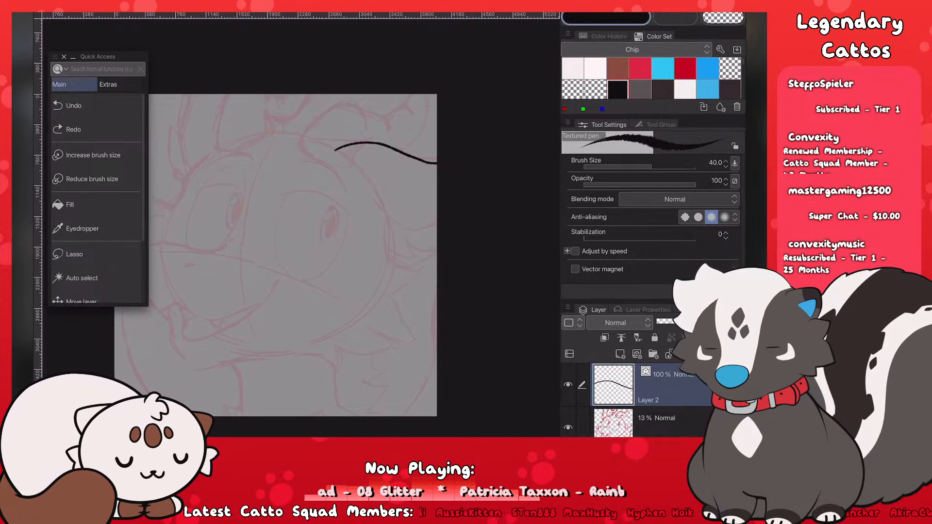
mouse_move(361, 193)
left_mouse_down()
mouse_move(401, 231)
mouse_move(437, 222)
left_mouse_up()
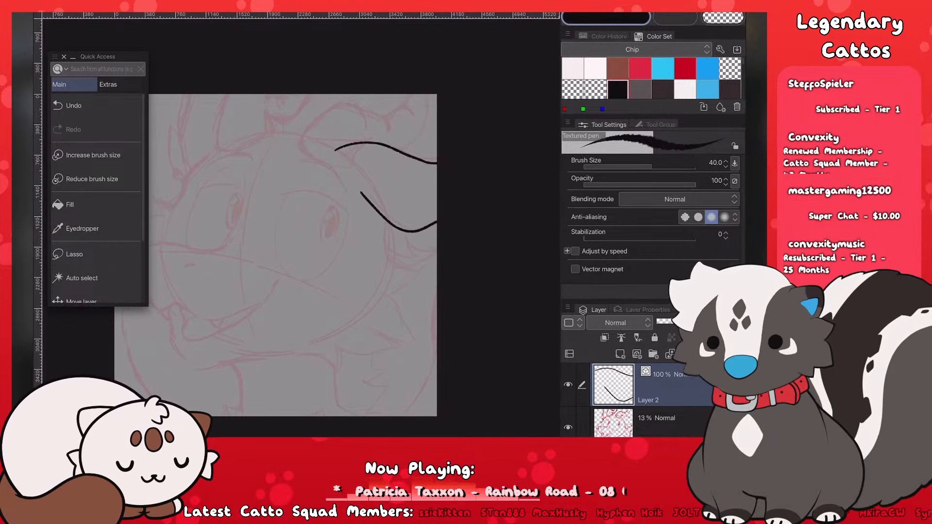
key("ctrl+z")
left_click_drag(361, 194, 436, 214)
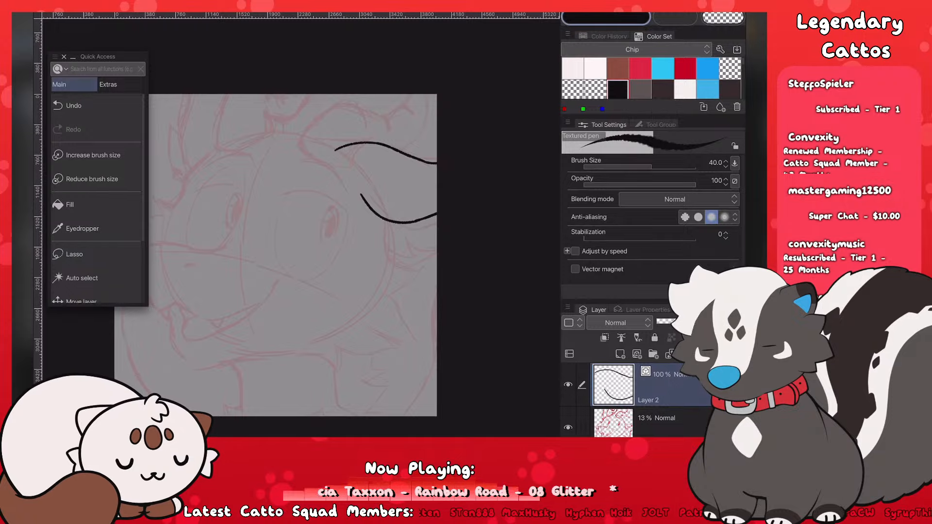
scroll(291, 253, "down", 3)
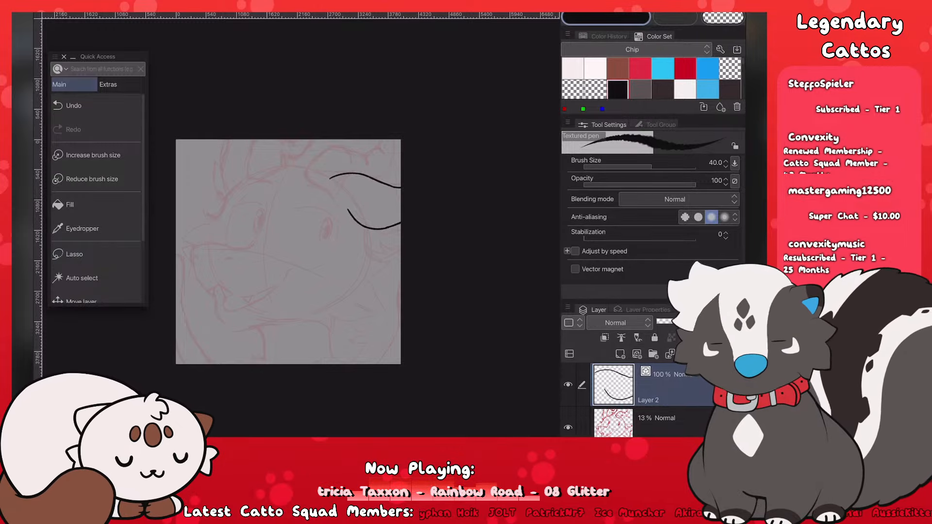
Step: Ink the cheek curve below the ear and the first pointed fur tuft beneath it
scroll(263, 268, "up", 2)
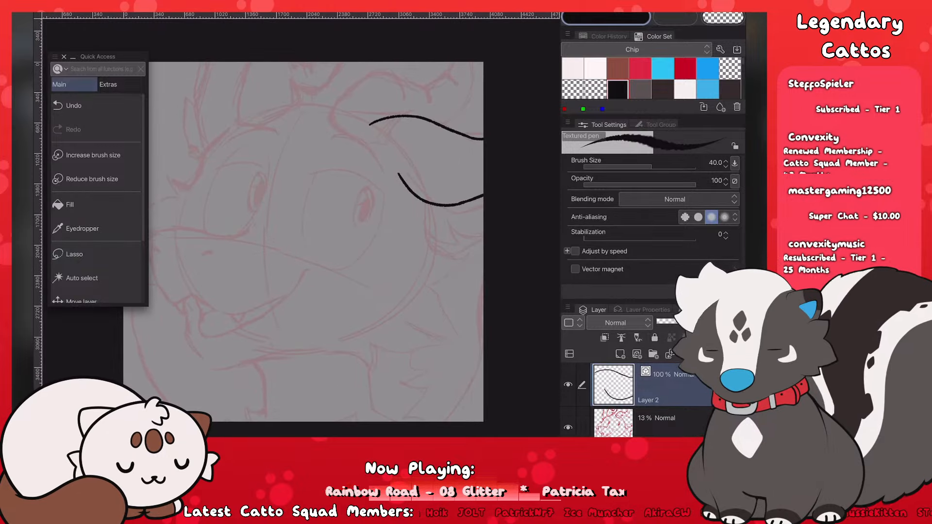
mouse_move(421, 212)
left_mouse_down()
mouse_move(470, 252)
mouse_move(427, 285)
left_mouse_up()
key("ctrl+z")
key("ctrl+z")
mouse_move(468, 252)
left_mouse_down()
mouse_move(424, 283)
mouse_move(448, 318)
left_mouse_up()
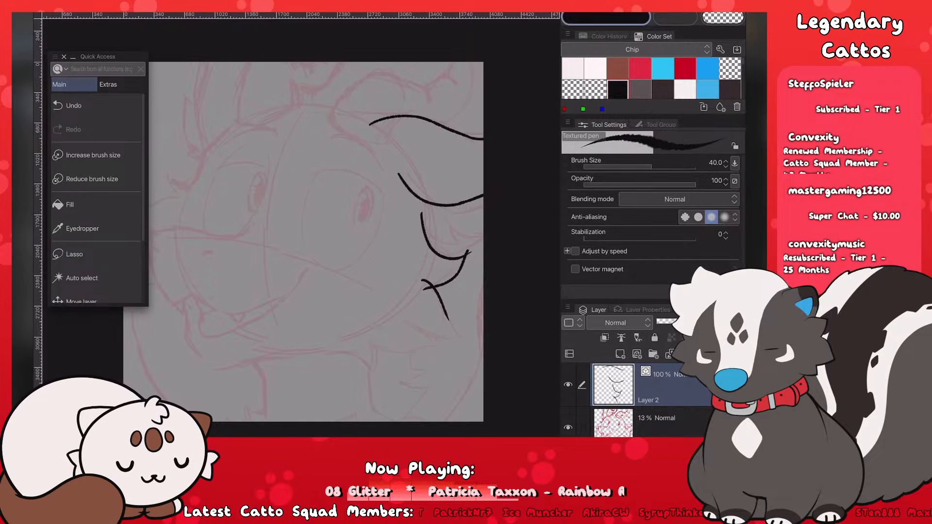
Step: Redraw the upper side of the second cheek tuft and ink its lower side back toward the face
scroll(233, 205, "down", 2)
scroll(301, 354, "up", 2)
key("ctrl+z")
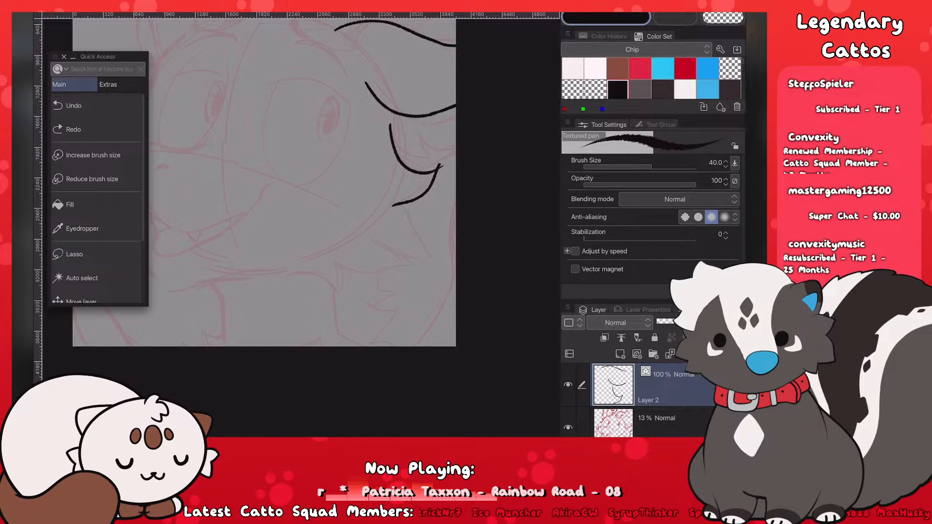
left_click_drag(388, 198, 439, 263)
left_click_drag(370, 238, 439, 262)
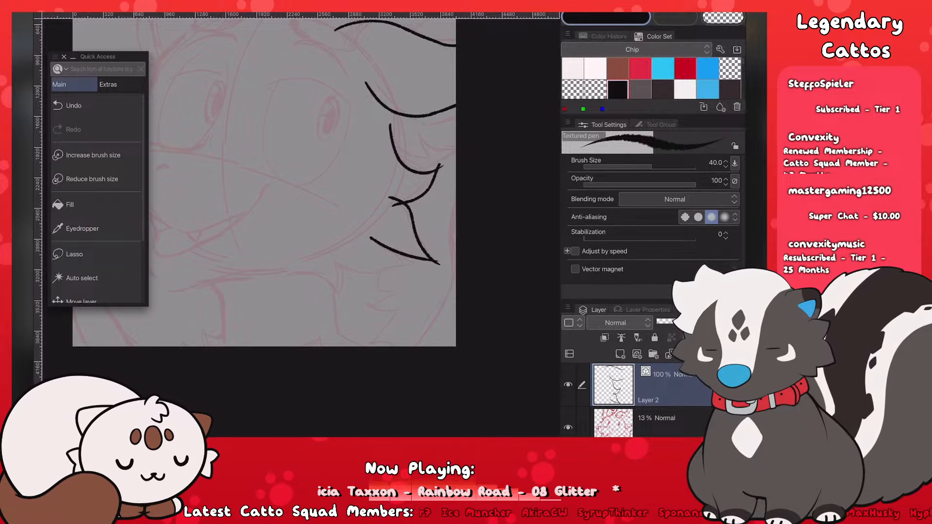
Step: Ink the lower cheek tufts and continue the fur outline inward along the jaw
left_click_drag(382, 241, 416, 271)
key("ctrl+z")
scroll(301, 223, "up", 3)
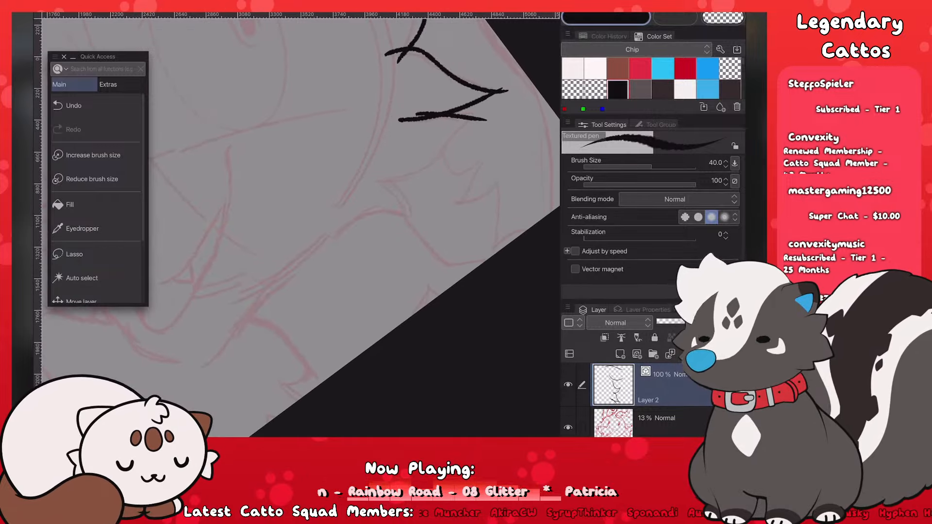
mouse_move(473, 120)
left_mouse_down()
mouse_move(430, 172)
mouse_move(369, 184)
mouse_move(411, 216)
mouse_move(352, 218)
left_mouse_up()
key("ctrl+z")
left_click_drag(410, 214, 343, 230)
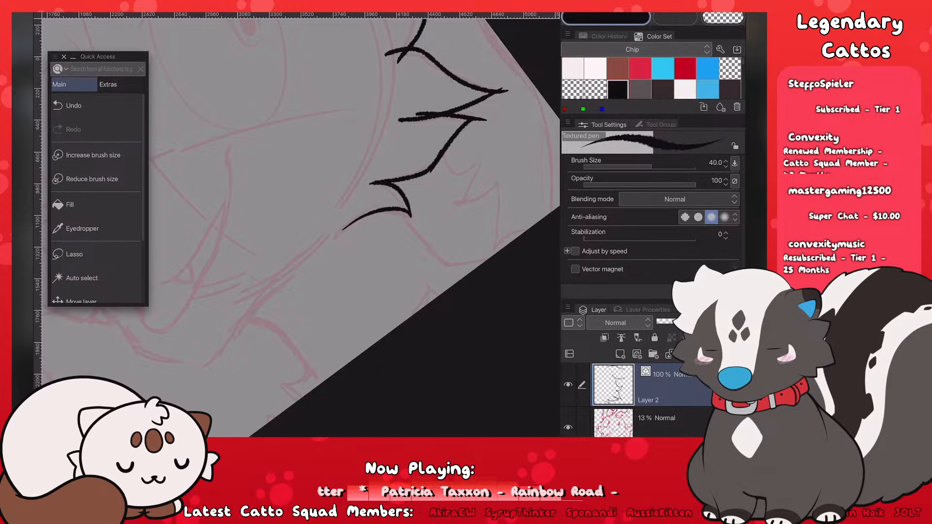
Step: Ink the small pointed fur strands between the ear and the first cheek tuft, reaching the right canvas edge
scroll(301, 223, "down", 5)
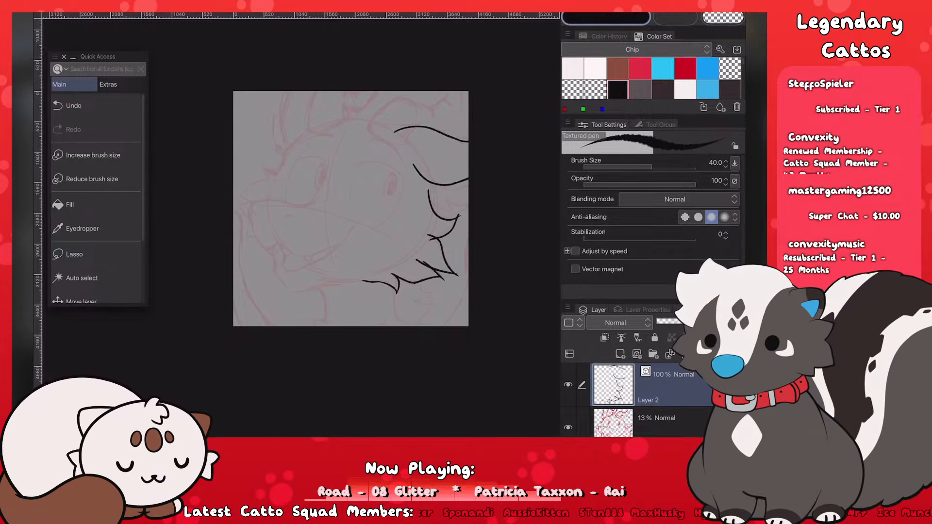
scroll(484, 222, "up", 3)
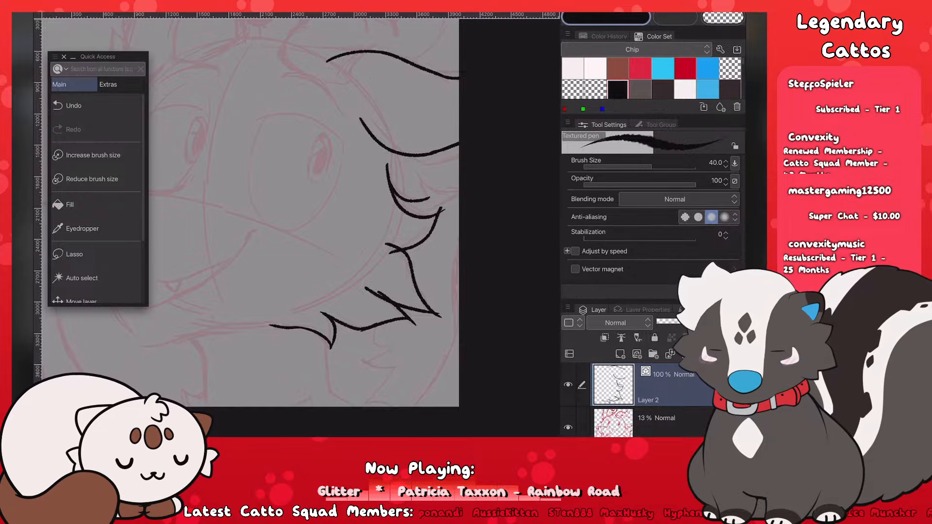
key("ctrl+z")
mouse_move(391, 182)
left_mouse_down()
mouse_move(399, 196)
mouse_move(433, 202)
left_mouse_up()
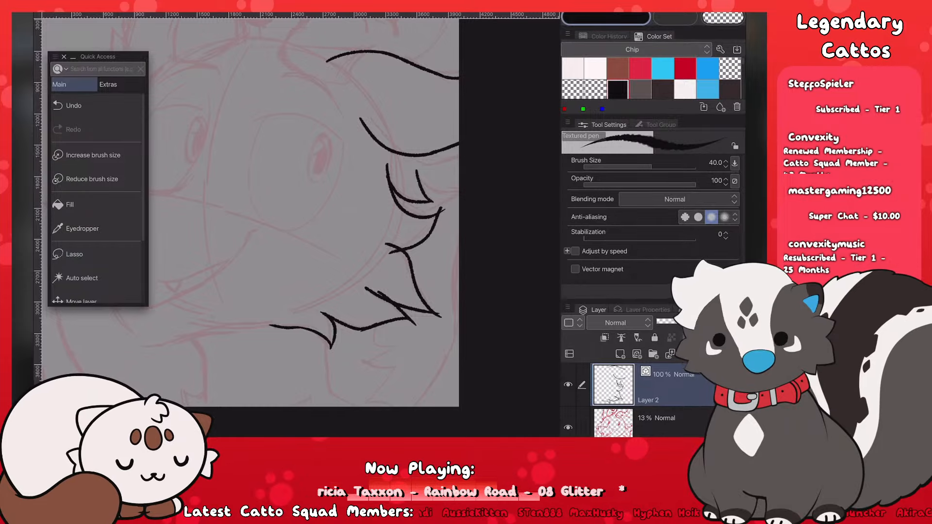
key("ctrl+z")
mouse_move(416, 171)
left_mouse_down()
mouse_move(432, 201)
mouse_move(457, 200)
left_mouse_up()
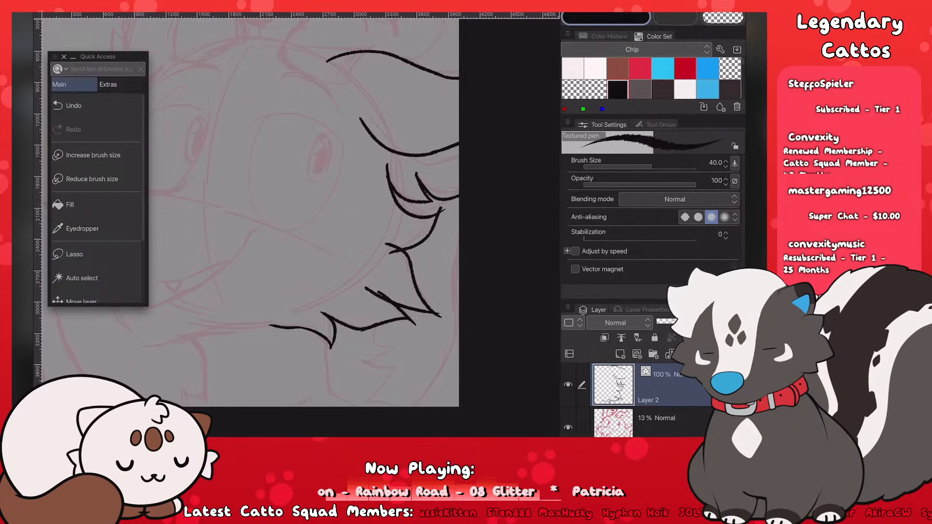
key("ctrl+z")
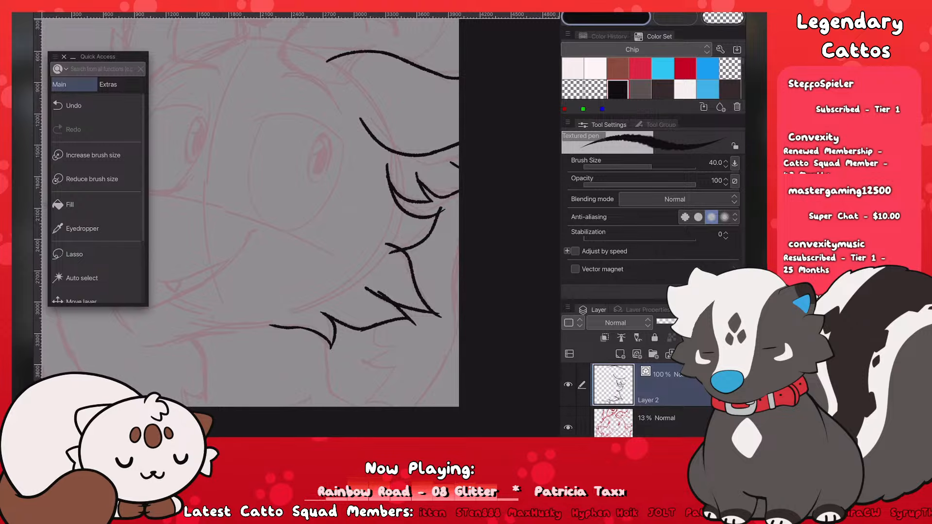
left_click_drag(399, 215, 456, 193)
key("ctrl+z")
Step: Examine the inked ear and cheek fur on the whole canvas and up close
scroll(304, 183, "down", 5)
scroll(301, 194, "up", 3)
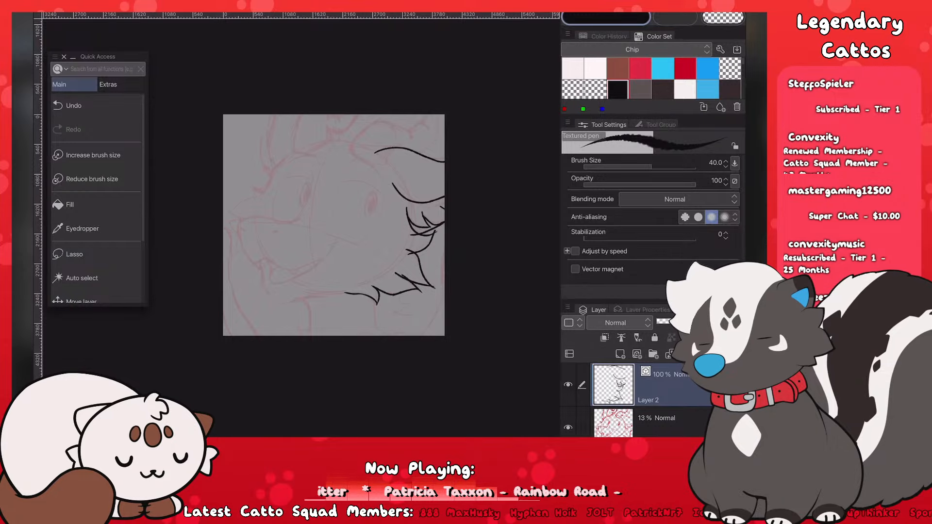
scroll(335, 225, "up", 4)
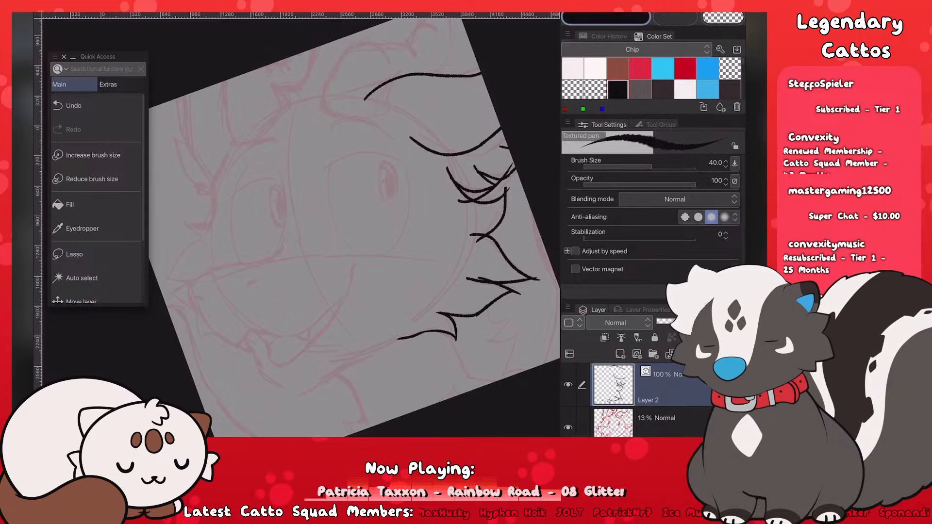
scroll(354, 223, "down", 2)
scroll(310, 218, "down", 3)
scroll(311, 218, "up", 2)
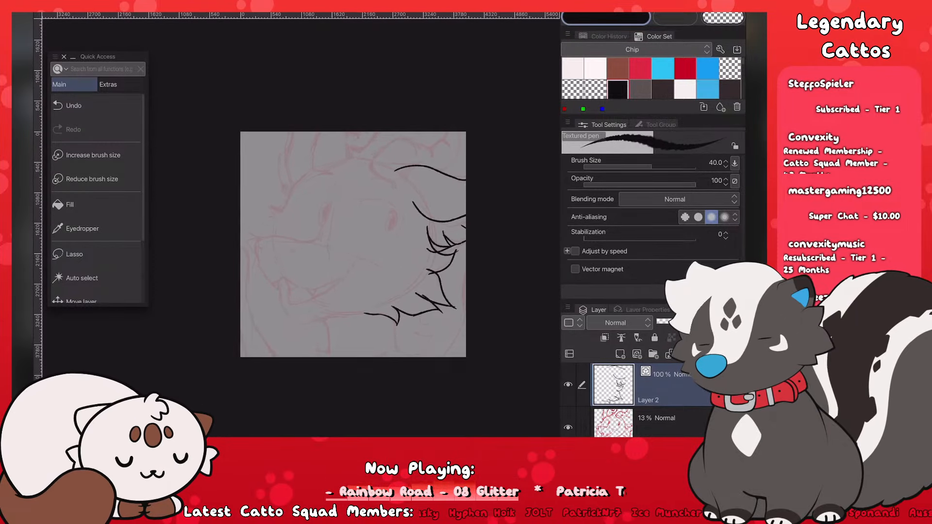
scroll(310, 232, "up", 3)
scroll(311, 219, "down", 3)
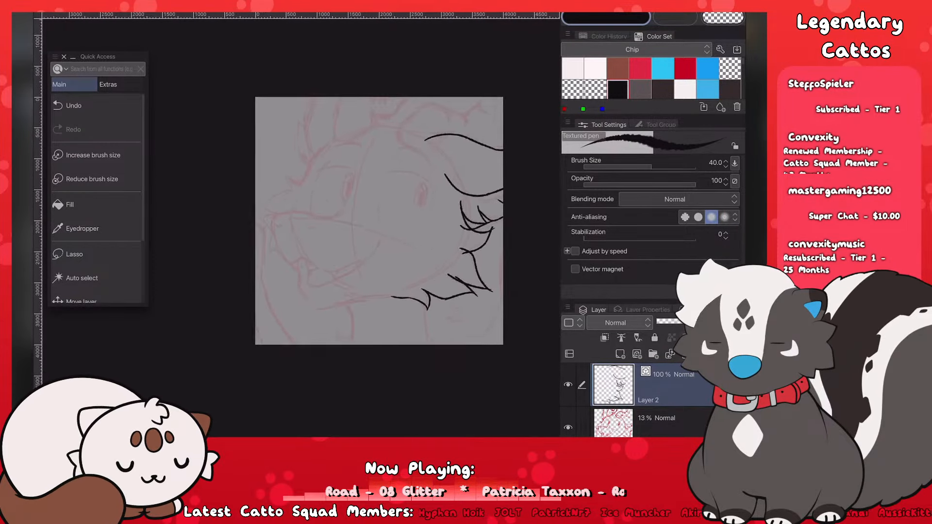
Step: Ink the muzzle's upper edge from below the eye to the snout tip and down around its front
scroll(311, 219, "up", 4)
mouse_move(378, 132)
left_mouse_down()
mouse_move(296, 183)
mouse_move(297, 209)
left_mouse_up()
scroll(311, 218, "down", 3)
scroll(311, 218, "up", 4)
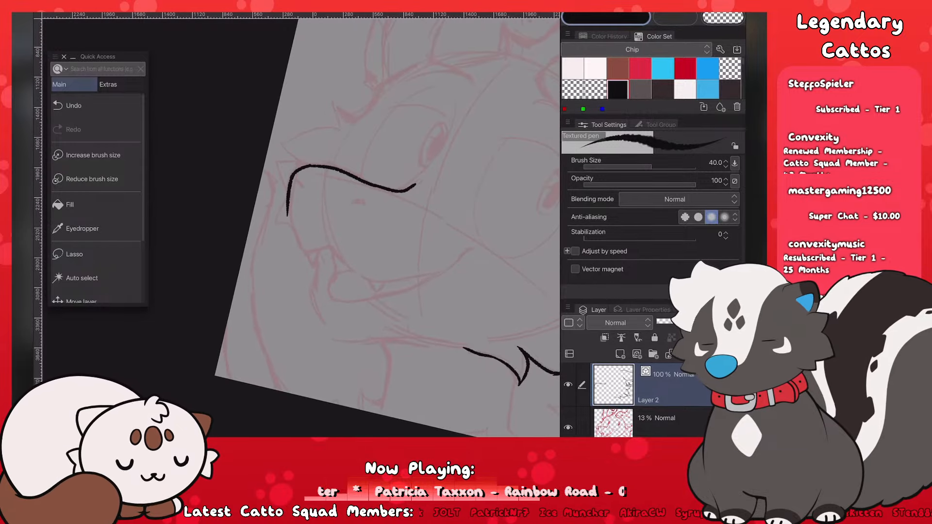
scroll(311, 218, "up", 3)
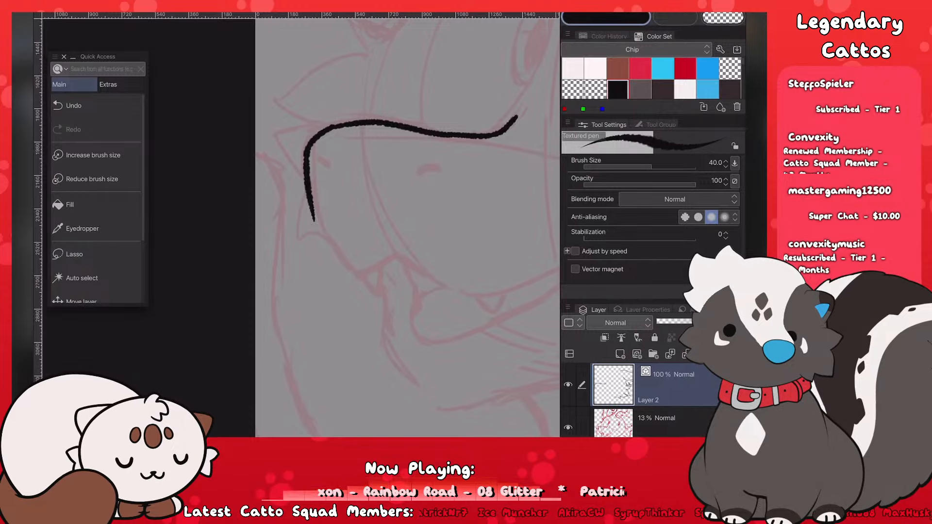
Step: Redraw the rounded front of the snout and carry the line down to the upper lip
key("ctrl+z")
left_click_drag(321, 129, 306, 176)
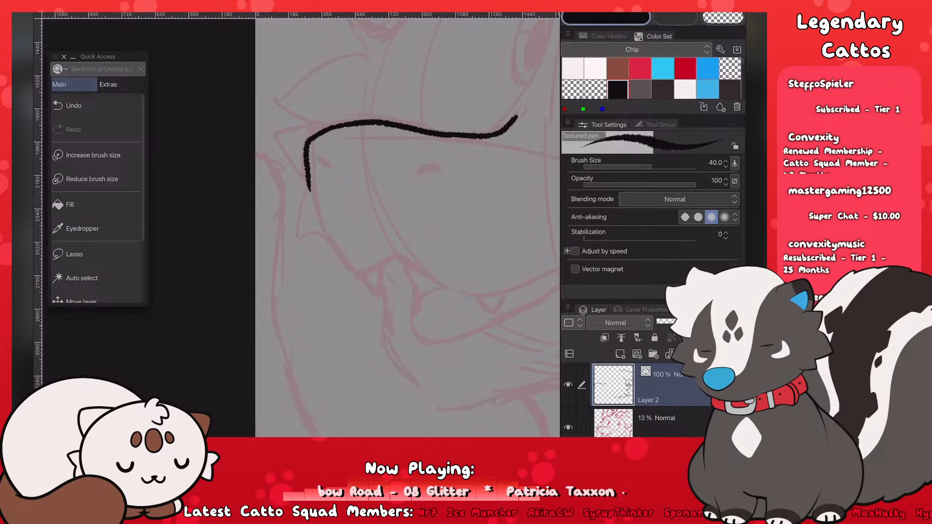
key("ctrl+z")
mouse_move(320, 129)
left_mouse_down()
mouse_move(305, 177)
mouse_move(375, 291)
mouse_move(403, 236)
mouse_move(421, 238)
left_mouse_up()
Step: Redraw the first part of the mouth line running back from the peak of the lip notch
scroll(311, 219, "down", 3)
scroll(272, 203, "down", 5)
scroll(272, 204, "up", 5)
key("ctrl+z")
left_click_drag(360, 230, 420, 238)
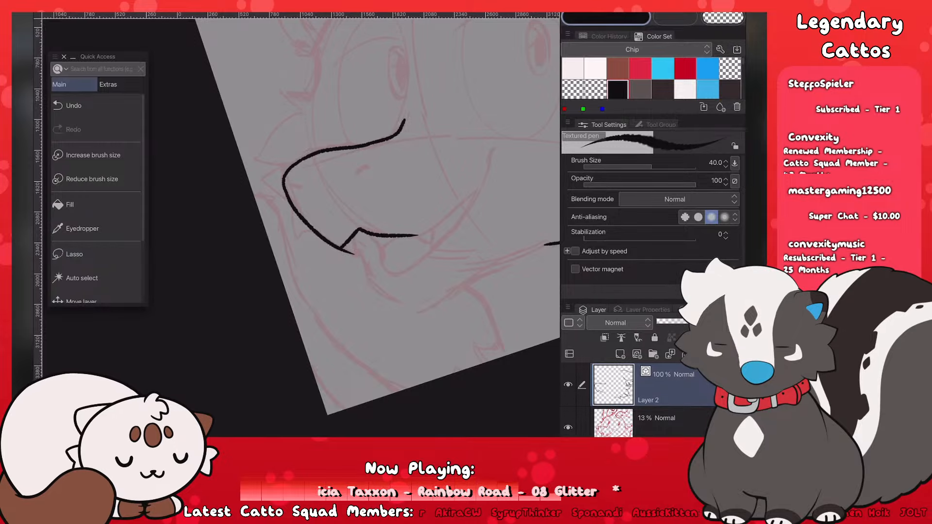
Step: Redraw the rear of the upper mouth line, curving from its lowest point up toward the cheek
key("ctrl+z")
mouse_move(359, 230)
left_mouse_down()
mouse_move(420, 239)
mouse_move(474, 196)
left_mouse_up()
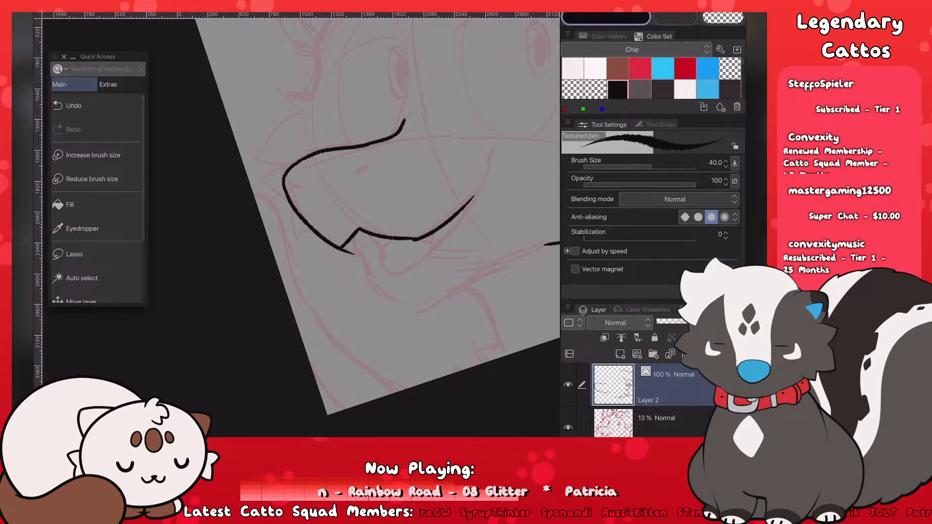
key("ctrl+z")
left_click_drag(420, 238, 480, 183)
key("ctrl+z")
mouse_move(416, 238)
left_mouse_down()
mouse_move(482, 184)
mouse_move(491, 156)
left_mouse_up()
key("ctrl+z")
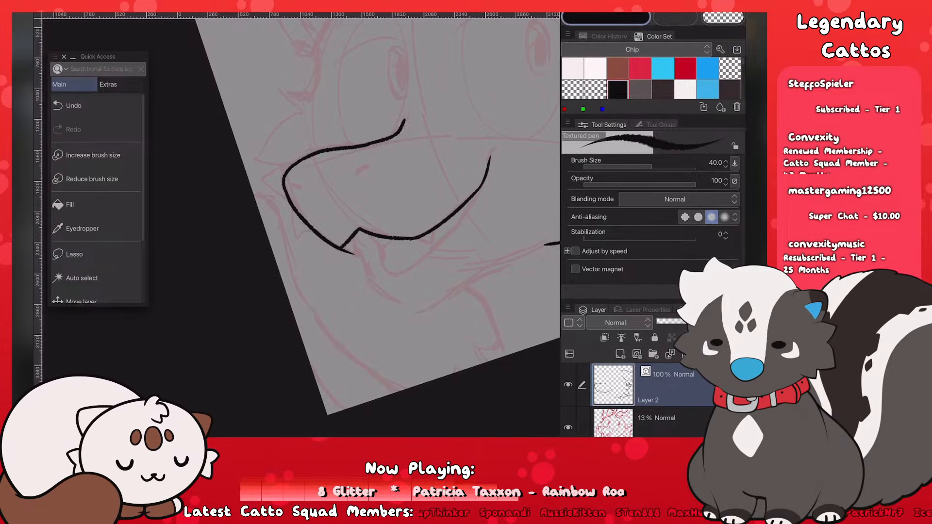
Step: Add a short curl at the mouth corner to finish the upper mouth line
scroll(369, 204, "down", 4)
scroll(340, 204, "up", 4)
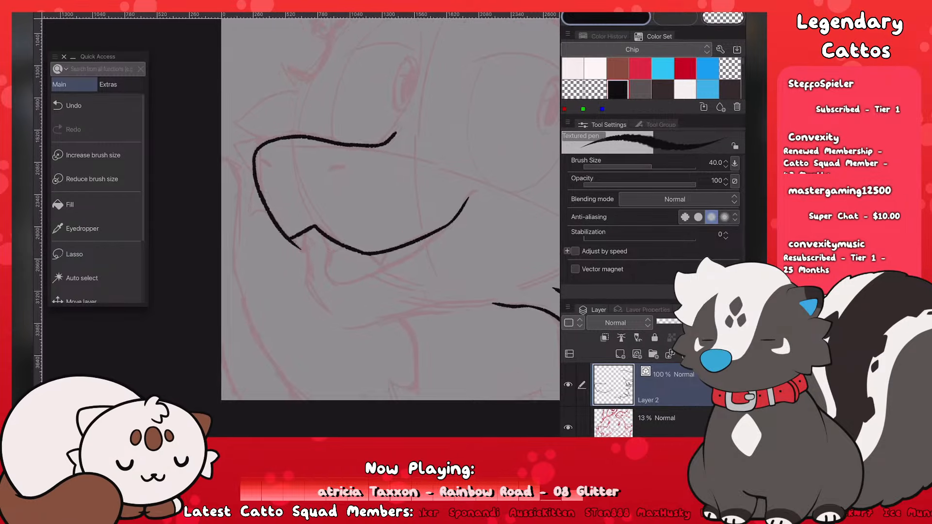
scroll(369, 204, "up", 1)
left_click_drag(480, 203, 499, 190)
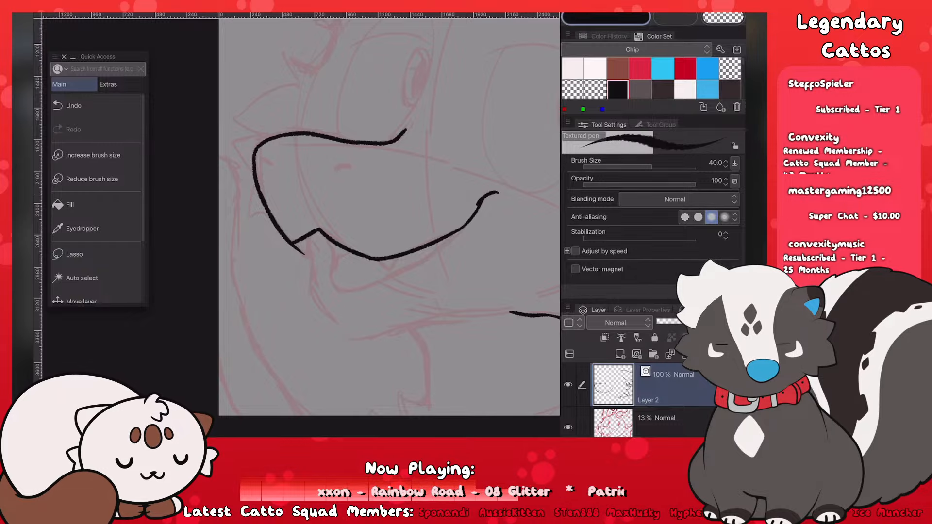
scroll(386, 213, "down", 3)
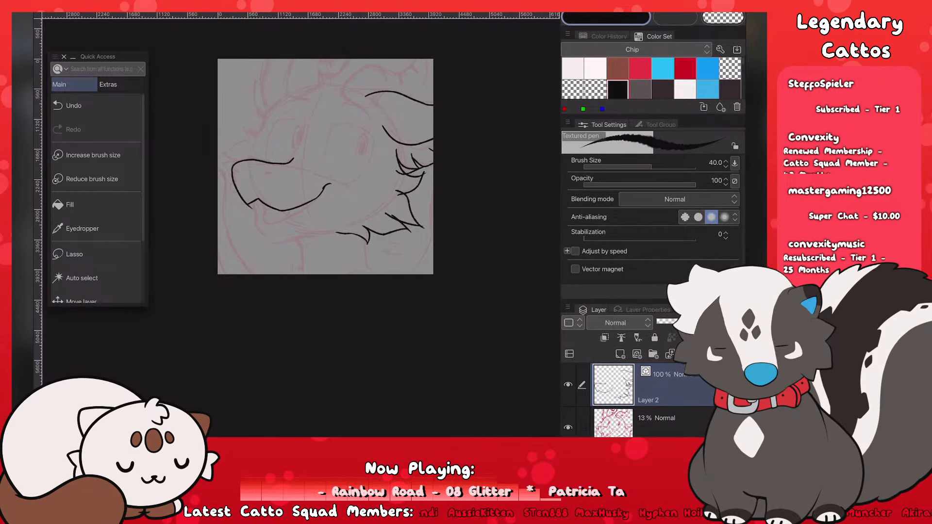
scroll(326, 194, "up", 3)
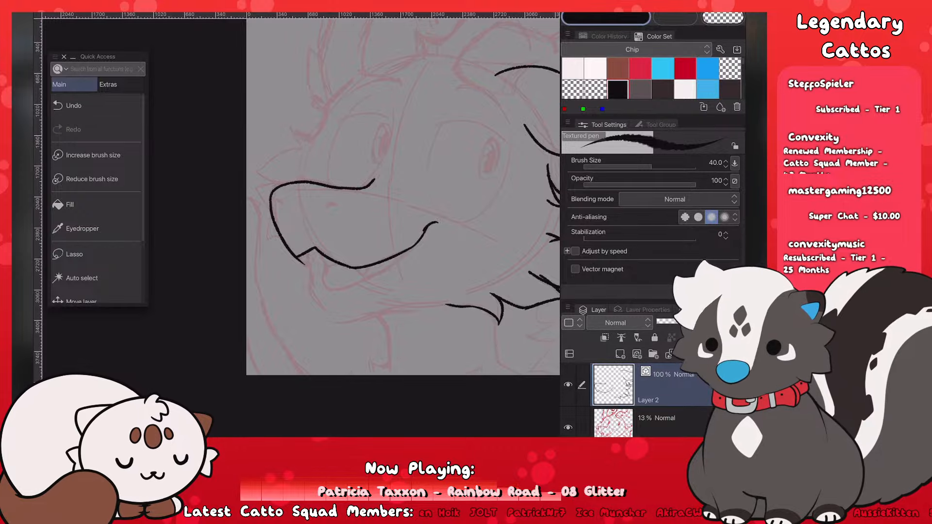
Step: Trim the overshooting line at the front lip and ink two small fangs, one behind the lip tip and one mid-mouth
key("e")
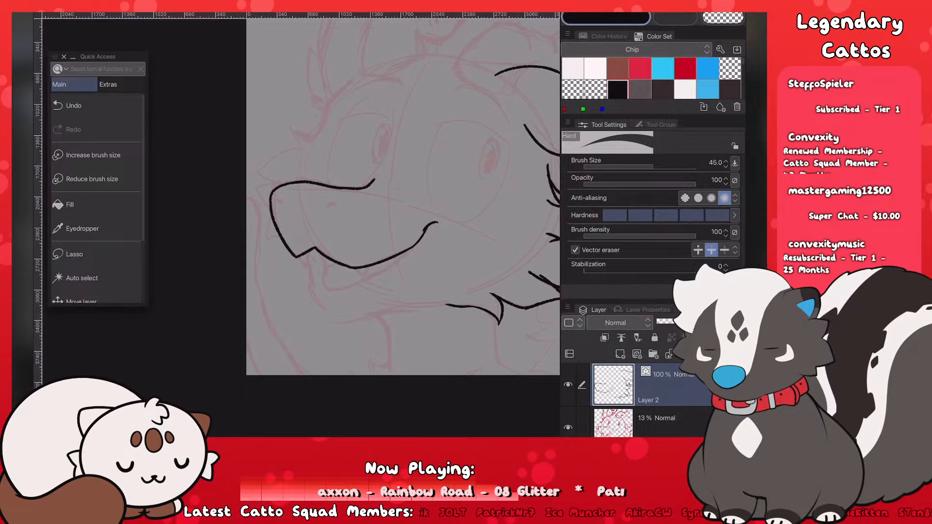
key("p")
scroll(397, 194, "up", 3)
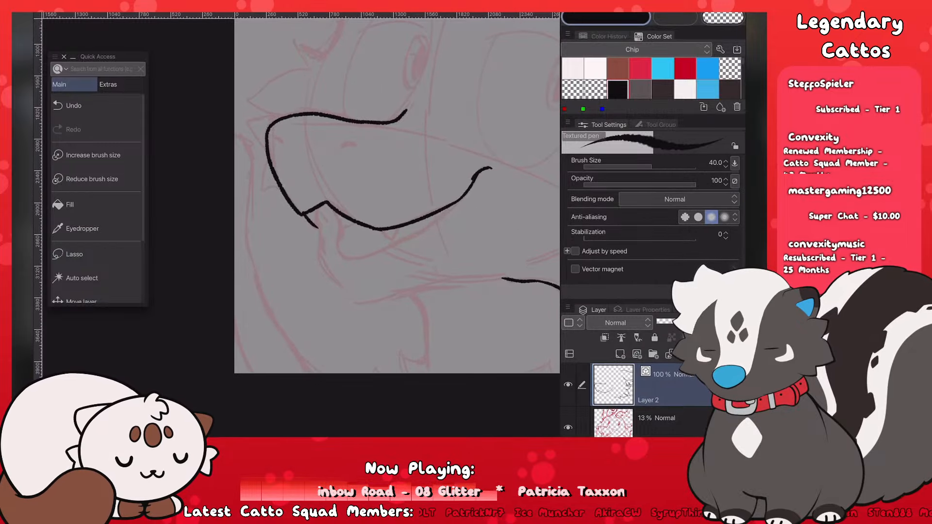
key("ctrl+z")
mouse_move(318, 209)
left_mouse_down()
mouse_move(304, 214)
mouse_move(316, 210)
left_mouse_up()
key("ctrl+z")
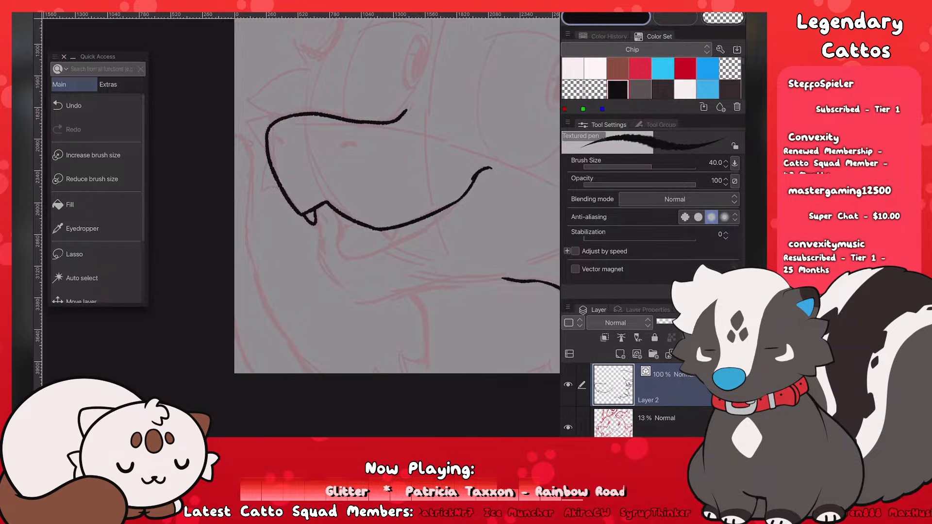
left_click_drag(381, 230, 398, 233)
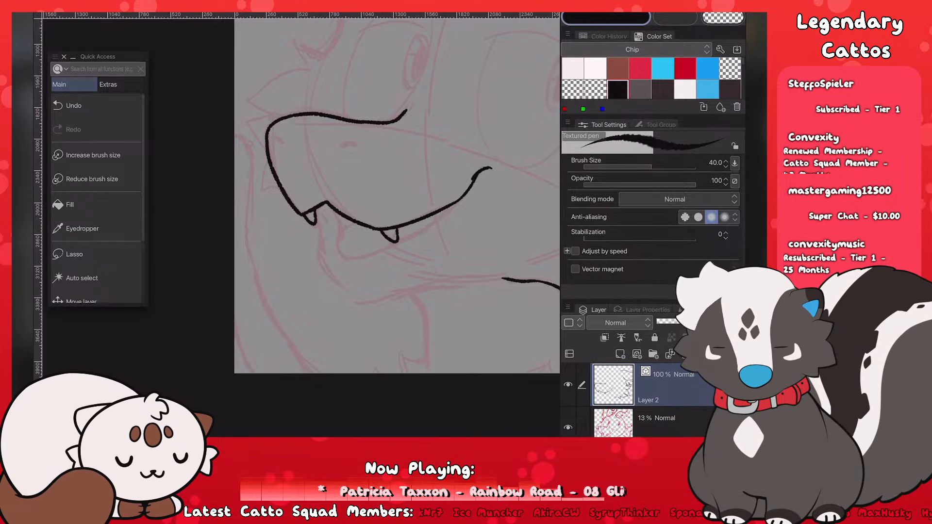
Step: Ink the lower jaw from the lip notch around the chin and back toward the cheek fur, and save the file
mouse_move(320, 231)
left_mouse_down()
mouse_move(325, 267)
mouse_move(369, 304)
left_mouse_up()
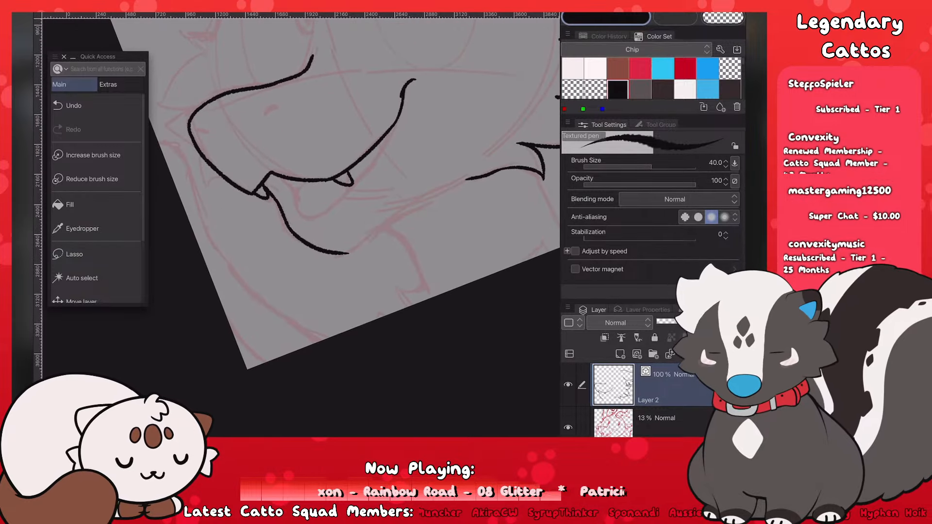
left_click_drag(345, 253, 454, 183)
scroll(321, 233, "down", 5)
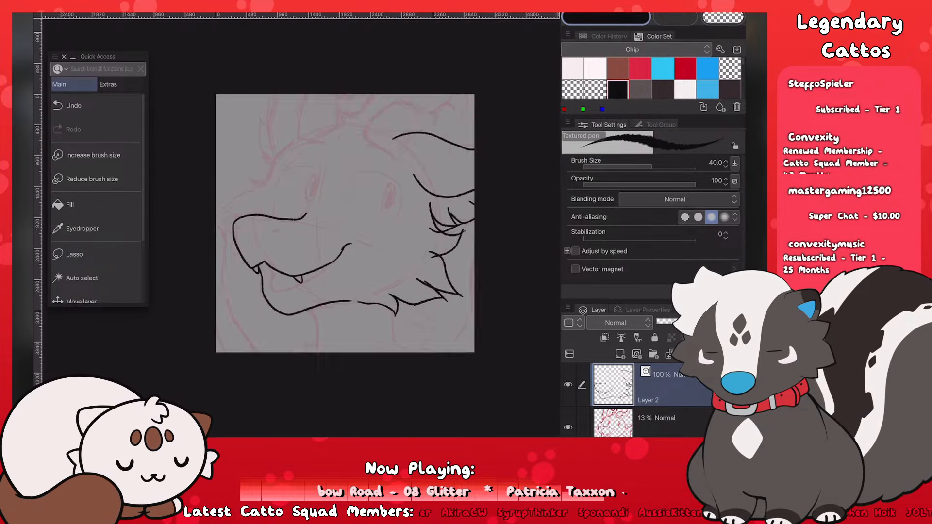
scroll(322, 233, "up", 5)
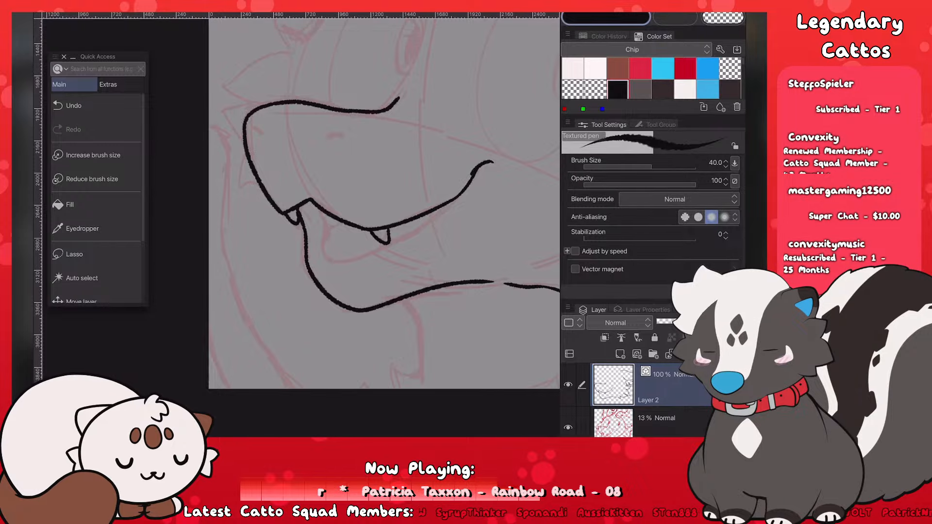
key("ctrl+s")
Step: Ink the inner edge of the lower lip from the notch down and back below the second fang
left_click_drag(309, 203, 321, 236)
key("ctrl+z")
mouse_move(309, 203)
left_mouse_down()
mouse_move(329, 265)
mouse_move(412, 232)
left_mouse_up()
key("ctrl+z")
mouse_move(326, 264)
left_mouse_down()
mouse_move(378, 258)
mouse_move(423, 224)
left_mouse_up()
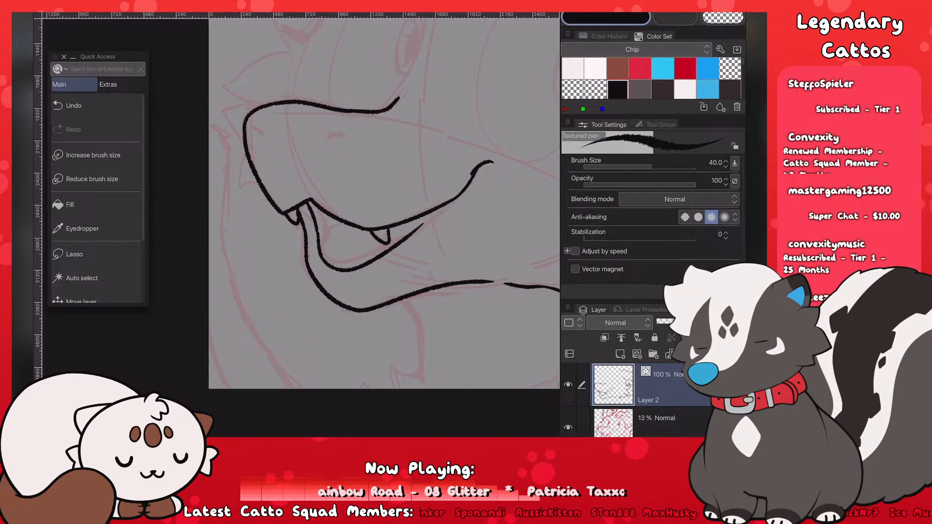
Step: Extend the lower lip's inner edge farther back until it reaches the upper mouth line near the corner
key("ctrl+z")
left_click_drag(359, 266, 459, 199)
key("ctrl+z")
key("ctrl+z")
left_click_drag(357, 266, 457, 201)
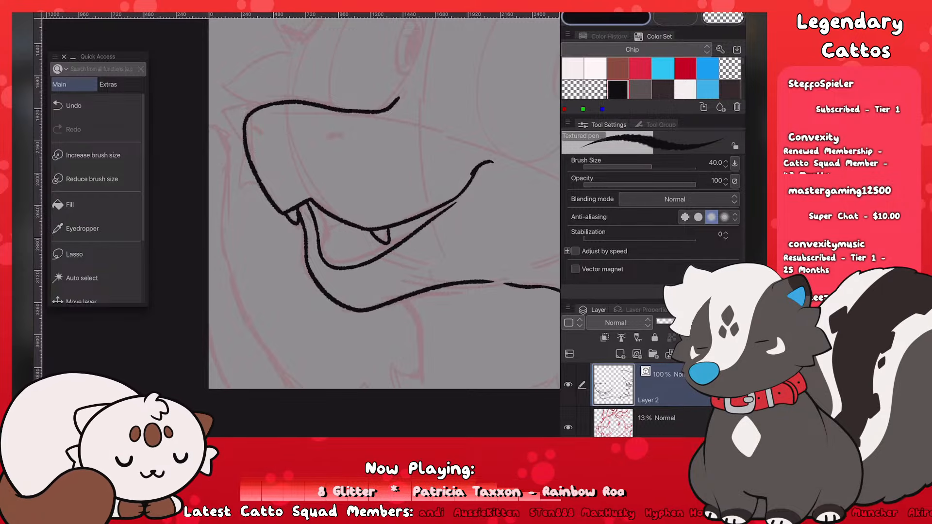
Step: Redraw the rear part of the lower lip's inner edge so it merges cleanly with the upper mouth line
scroll(301, 233, "down", 5)
scroll(291, 272, "up", 5)
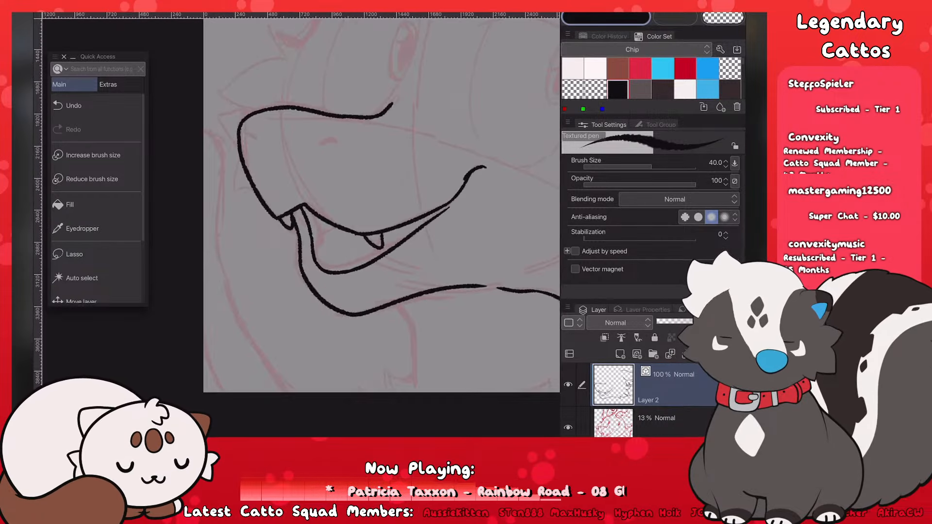
key("ctrl+z")
left_click_drag(348, 273, 429, 217)
key("ctrl+z")
left_click_drag(348, 273, 442, 207)
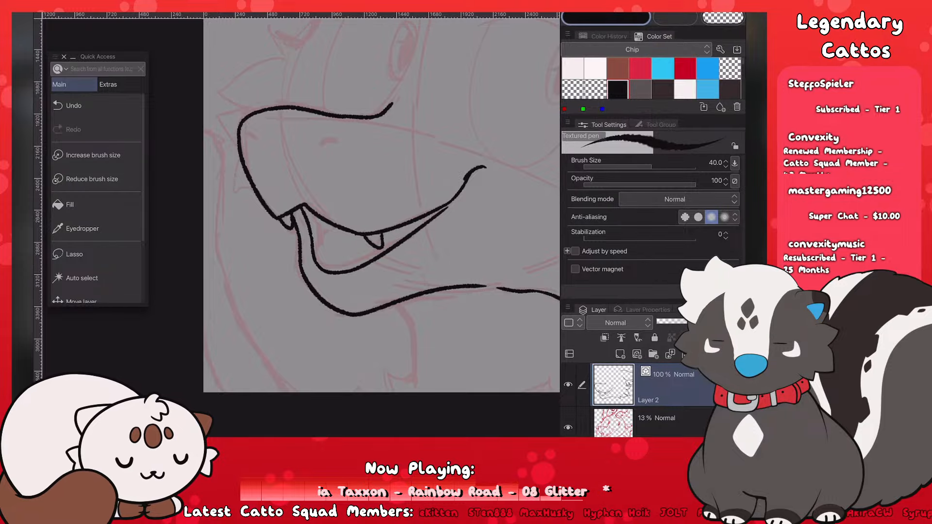
key("ctrl+z")
left_click_drag(348, 272, 443, 206)
key("ctrl+z")
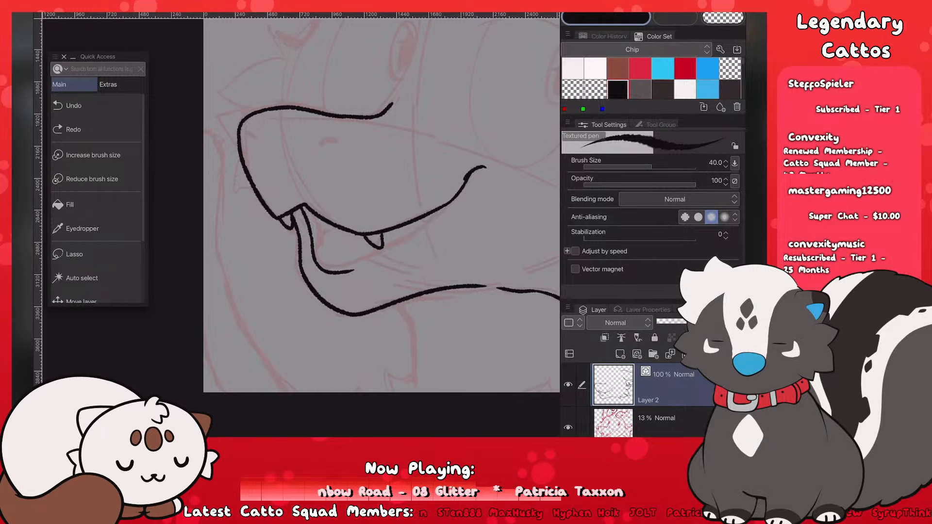
left_click_drag(347, 272, 443, 207)
key("ctrl+z")
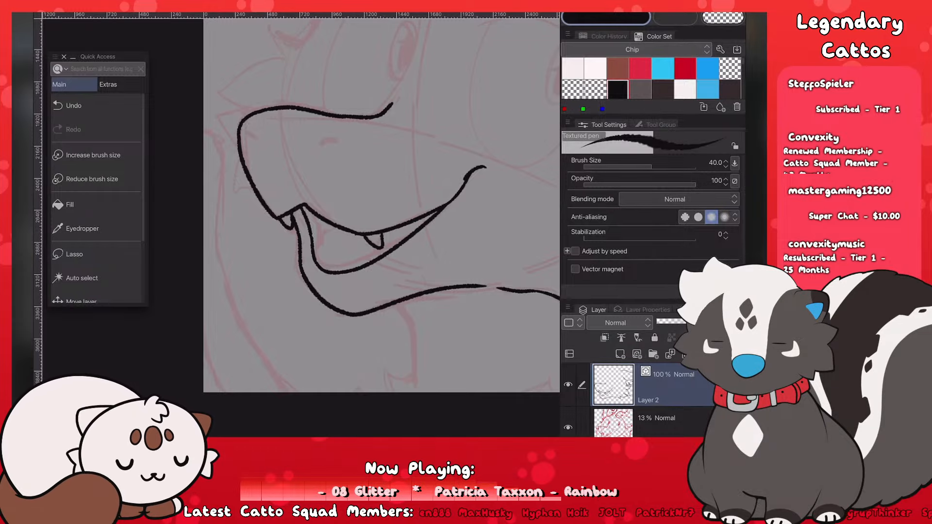
scroll(359, 272, "down", 3)
scroll(359, 271, "up", 2)
key("ctrl+z")
left_click_drag(350, 283, 442, 222)
key("ctrl+z")
key("ctrl+z")
key("ctrl+z")
Step: Ink the front neck line from beneath the jaw down to a pointed fur tuft near the canvas's lower edge
scroll(301, 272, "down", 8)
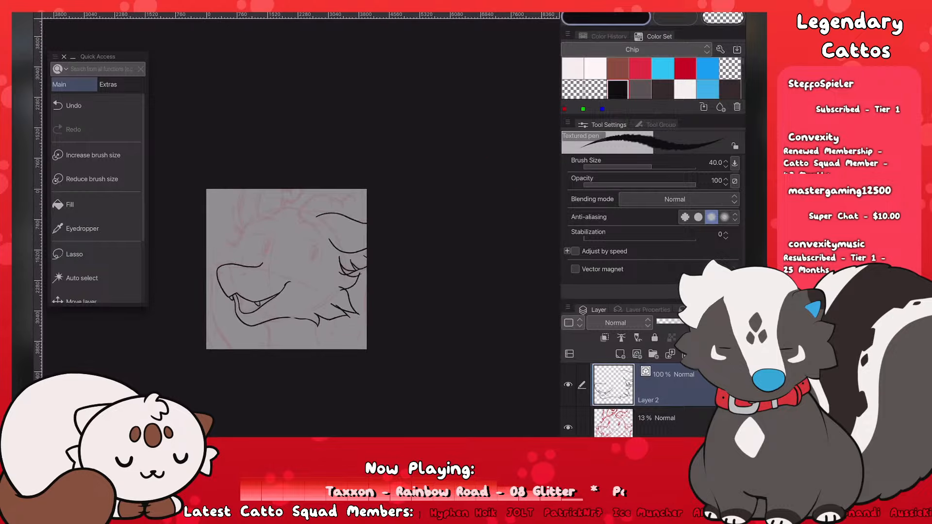
scroll(301, 272, "up", 3)
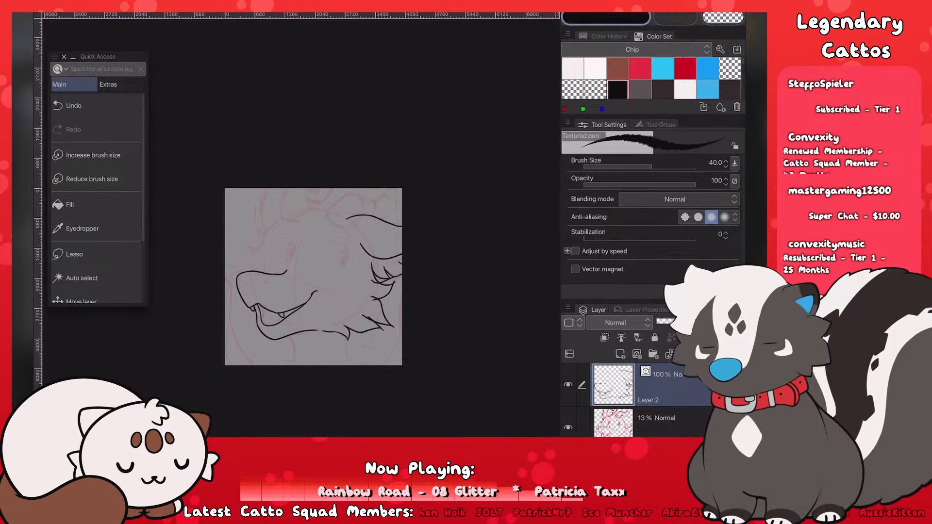
scroll(335, 272, "up", 3)
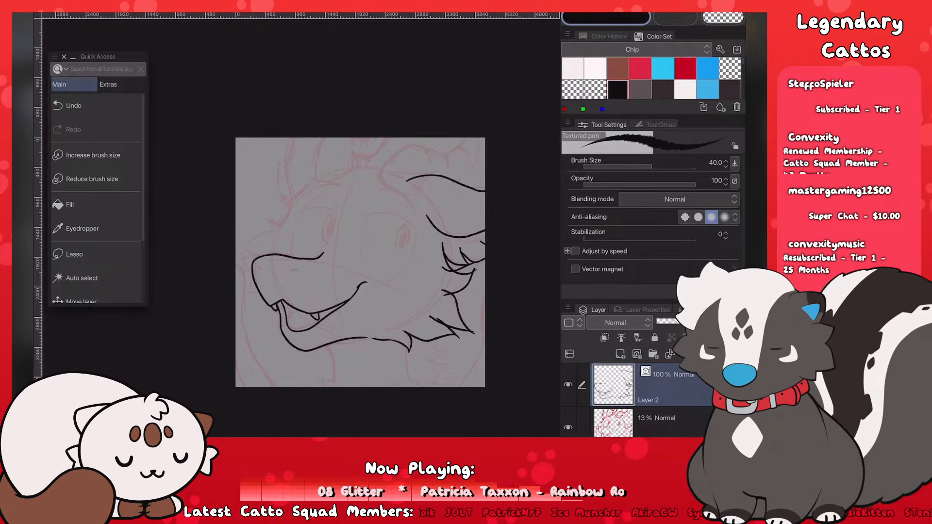
scroll(335, 271, "up", 3)
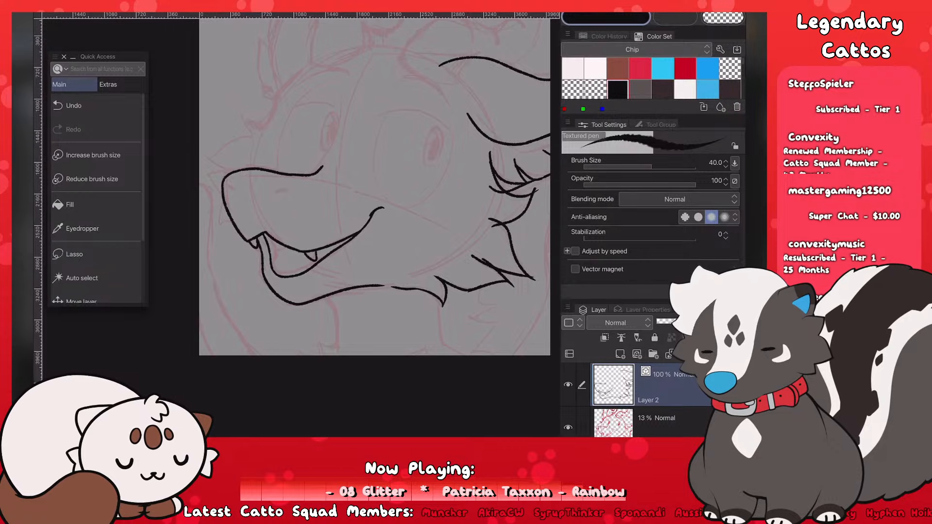
left_click_drag(327, 297, 340, 334)
key("ctrl+z")
mouse_move(326, 297)
left_mouse_down()
mouse_move(340, 355)
mouse_move(318, 339)
mouse_move(320, 355)
mouse_move(306, 356)
left_mouse_up()
key("ctrl+z")
scroll(373, 184, "down", 5)
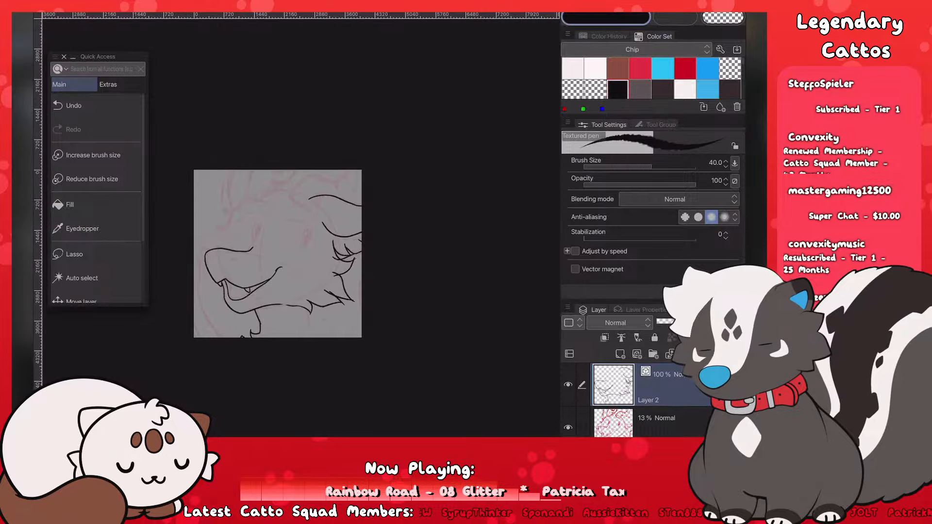
scroll(355, 234, "up", 4)
scroll(374, 219, "up", 2)
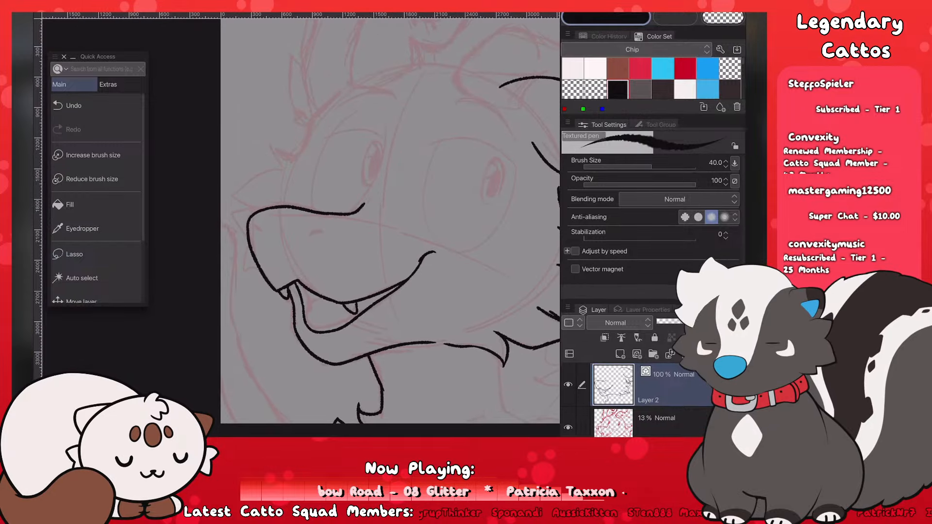
Step: Ink the far side of the face from the forehead through the brow curl to the spiky cheek fur behind the snout
mouse_move(345, 91)
left_mouse_down()
mouse_move(310, 121)
mouse_move(303, 157)
mouse_move(276, 145)
mouse_move(282, 170)
mouse_move(228, 194)
mouse_move(254, 210)
mouse_move(233, 211)
mouse_move(256, 265)
left_mouse_up()
key("ctrl+z")
key("ctrl+z")
scroll(301, 221, "down", 5)
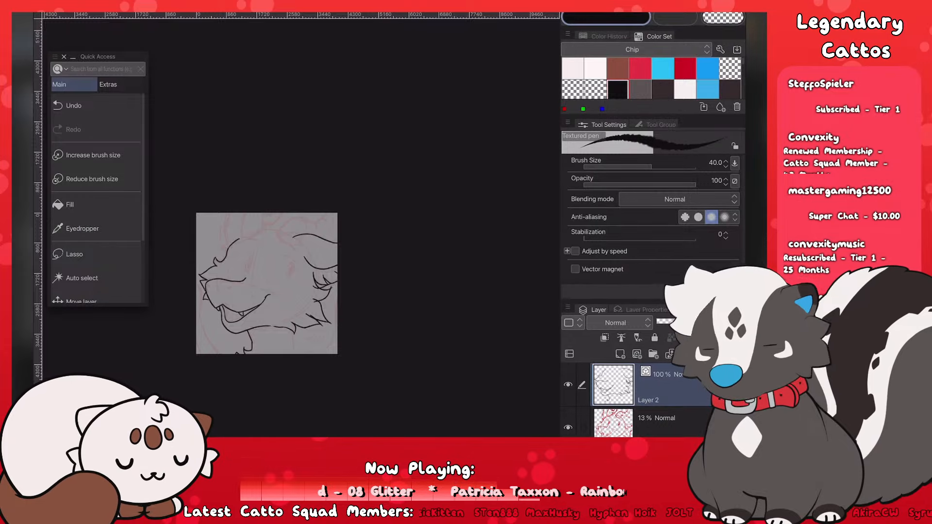
scroll(188, 271, "up", 5)
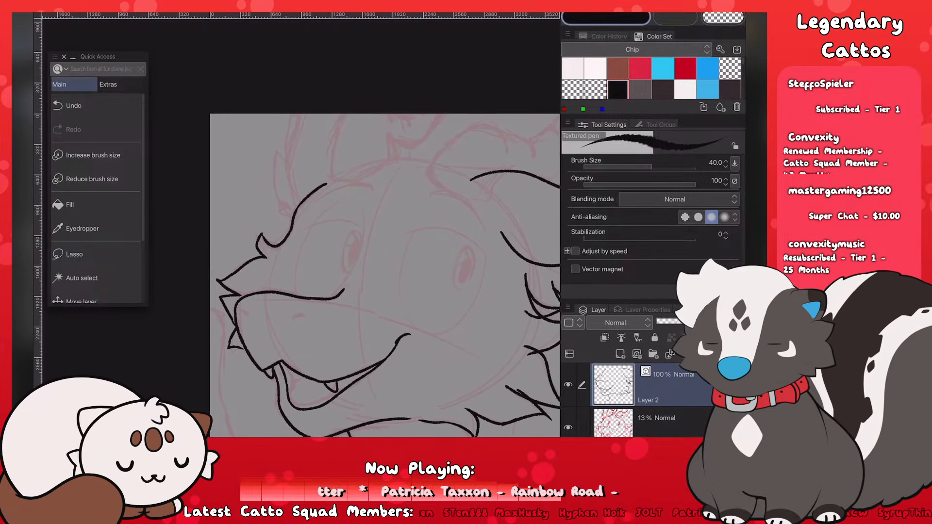
Step: Ink the curve rising from the far side of the forehead to the canvas edge, with a pointed fur tuft beside it
mouse_move(304, 215)
left_mouse_down()
mouse_move(287, 160)
mouse_move(300, 115)
left_mouse_up()
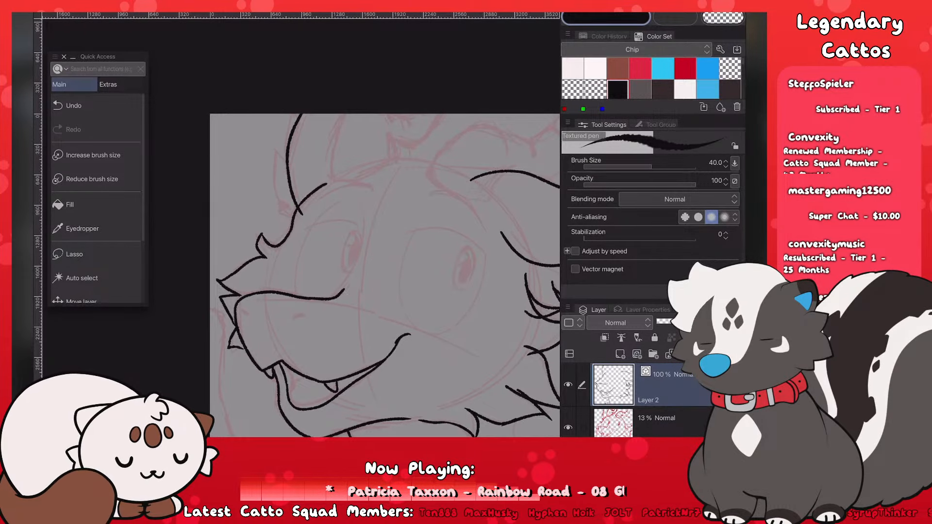
left_click_drag(275, 143, 287, 161)
mouse_move(287, 208)
left_mouse_down()
mouse_move(275, 210)
mouse_move(294, 230)
left_mouse_up()
key("ctrl+z")
scroll(193, 286, "down", 5)
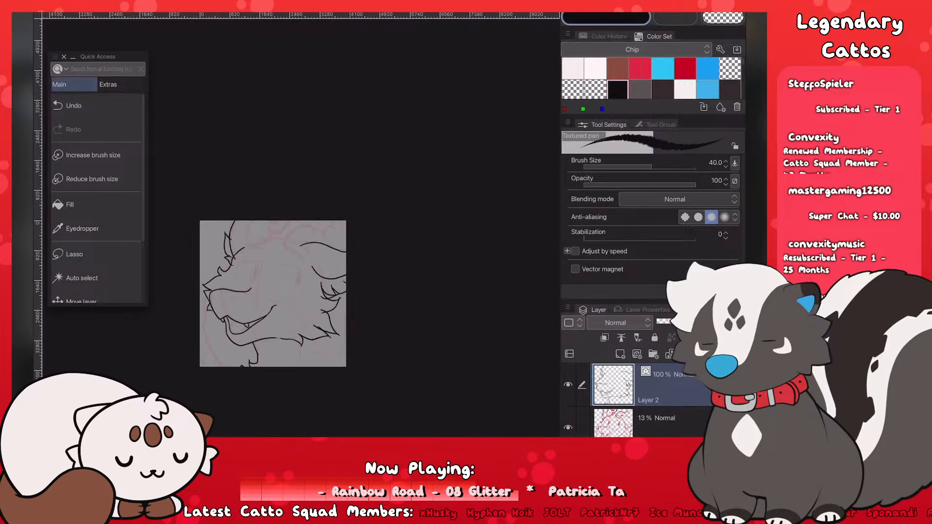
scroll(185, 282, "up", 3)
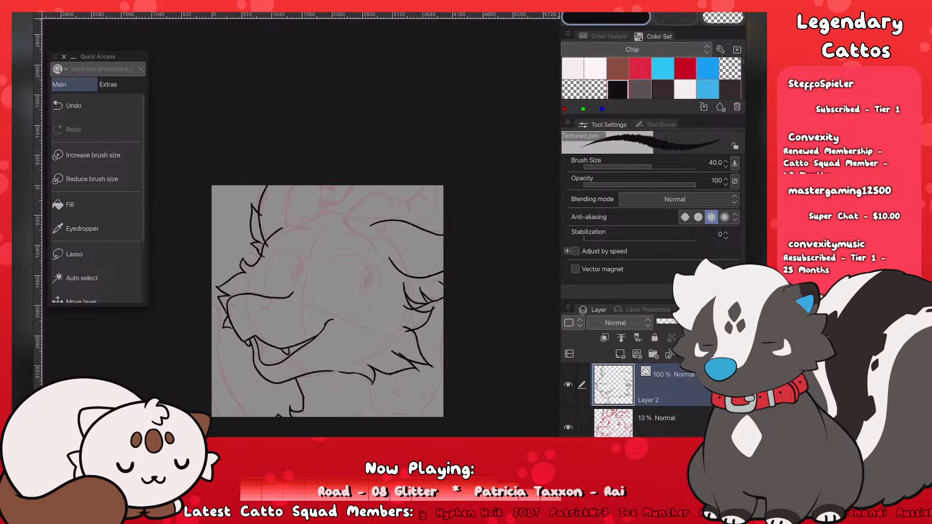
scroll(191, 275, "up", 3)
scroll(191, 275, "down", 3)
scroll(191, 276, "up", 2)
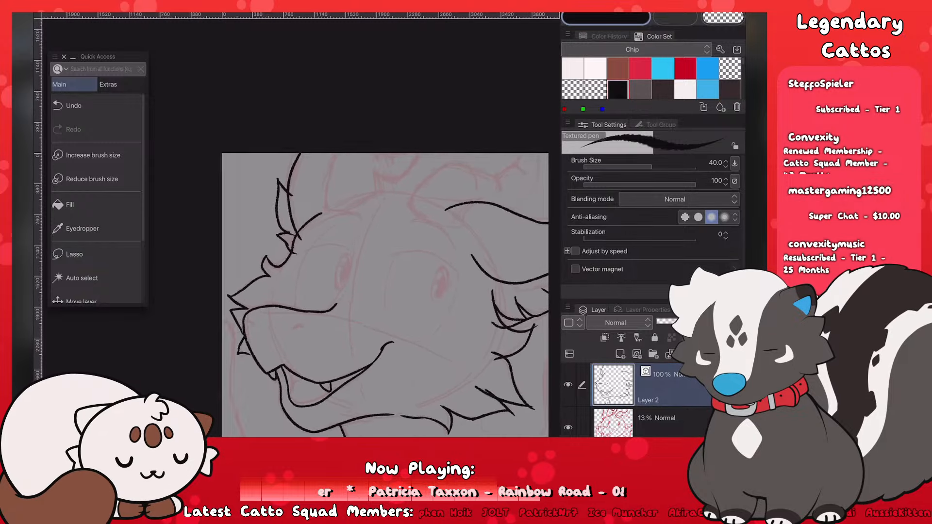
scroll(387, 288, "up", 2)
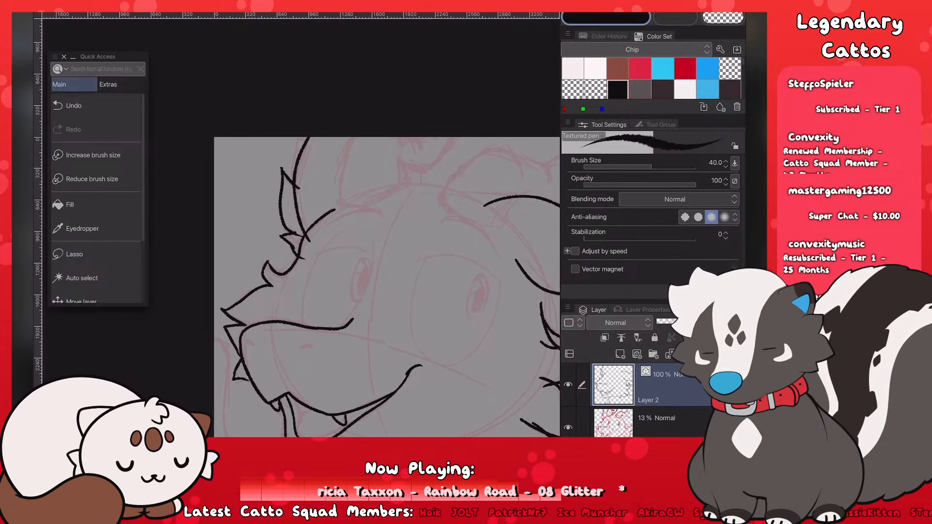
Step: Ink the first curved edge of the near horn, rising from the forehead in front of the inked ear
scroll(378, 287, "down", 2)
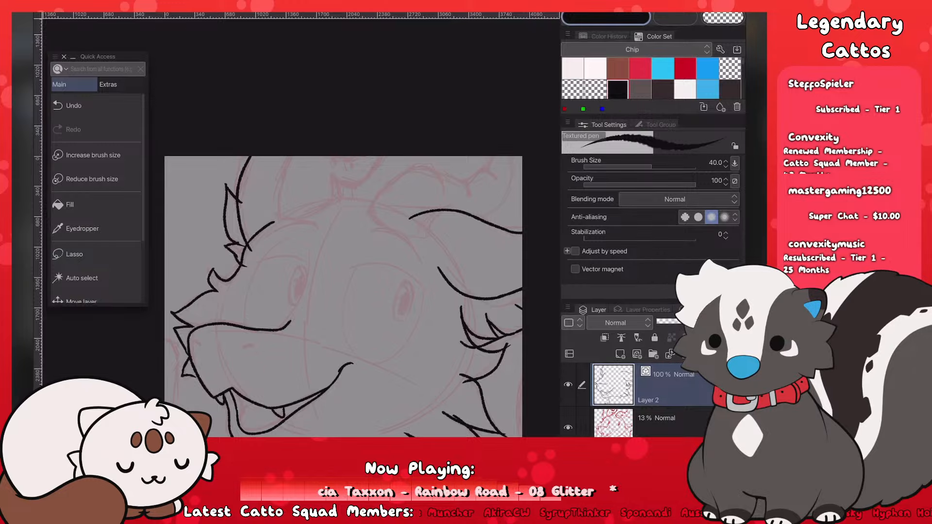
left_click_drag(365, 222, 417, 168)
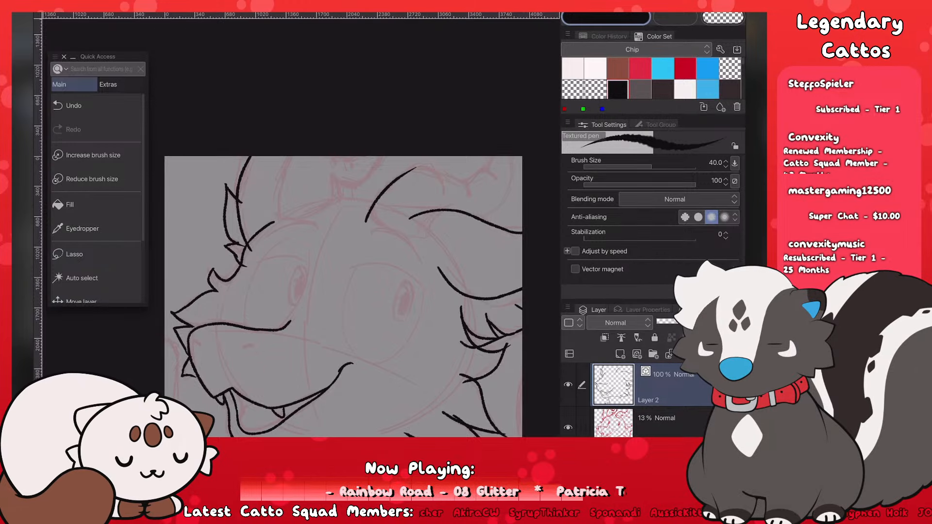
scroll(301, 296, "down", 3)
scroll(300, 297, "up", 2)
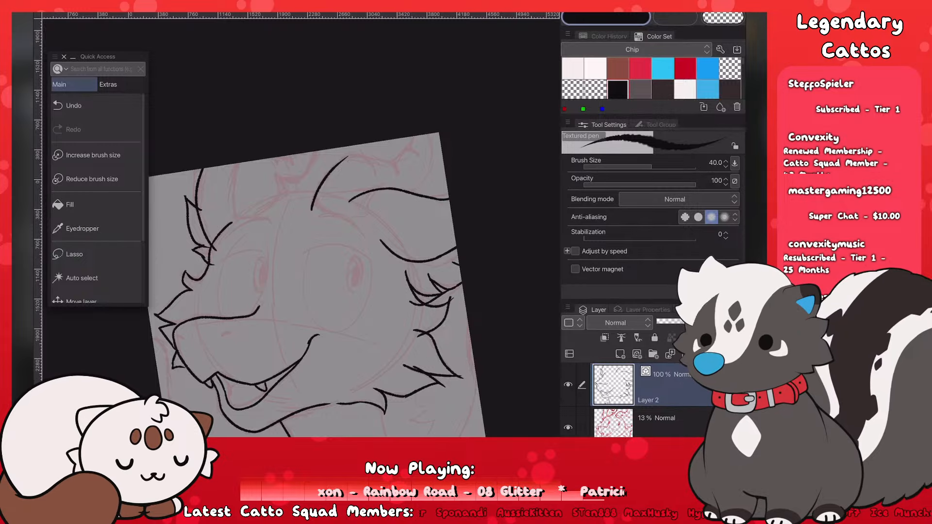
Step: Redraw the near horn's front edge as one smooth curve rising from the forehead over the sketch
scroll(214, 263, "up", 3)
key("ctrl+z")
left_click_drag(352, 186, 411, 104)
key("ctrl+z")
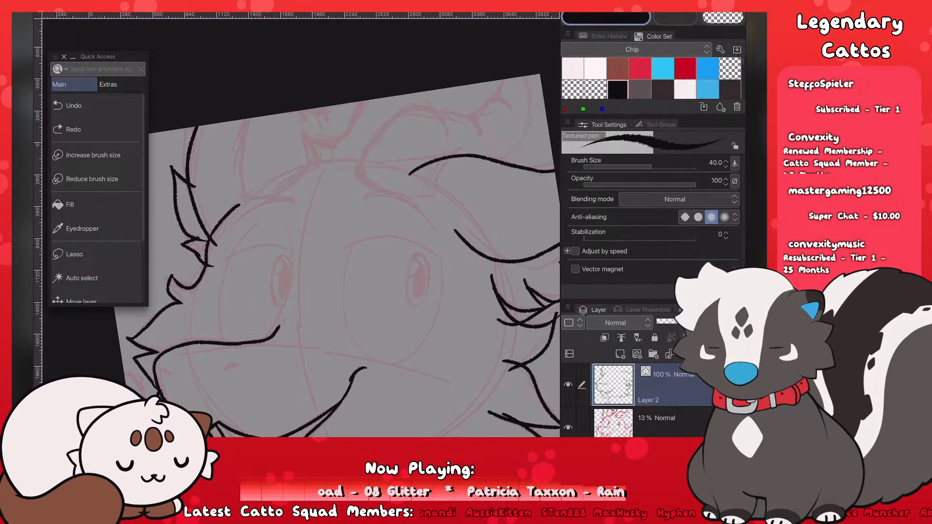
mouse_move(351, 186)
left_mouse_down()
mouse_move(411, 105)
mouse_move(475, 128)
left_mouse_up()
key("ctrl+z")
left_click_drag(401, 108, 479, 117)
key("ctrl+z")
key("ctrl+z")
key("ctrl+z")
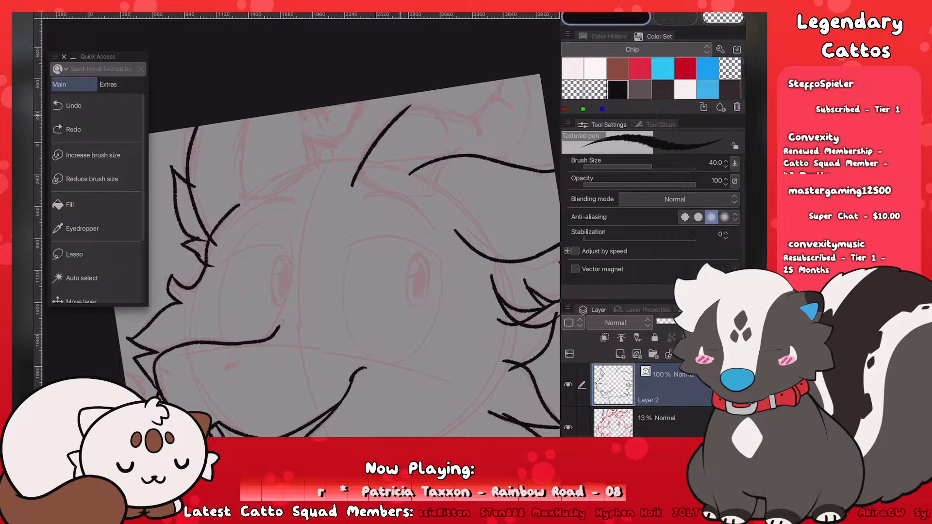
Step: Ink the near horn's wavy upper edge and outer curve at the canvas edge, plus a short stroke at its base
left_click_drag(402, 107, 469, 119)
key("ctrl+z")
mouse_move(399, 111)
left_mouse_down()
mouse_move(474, 119)
mouse_move(502, 80)
mouse_move(512, 148)
left_mouse_up()
key("ctrl+z")
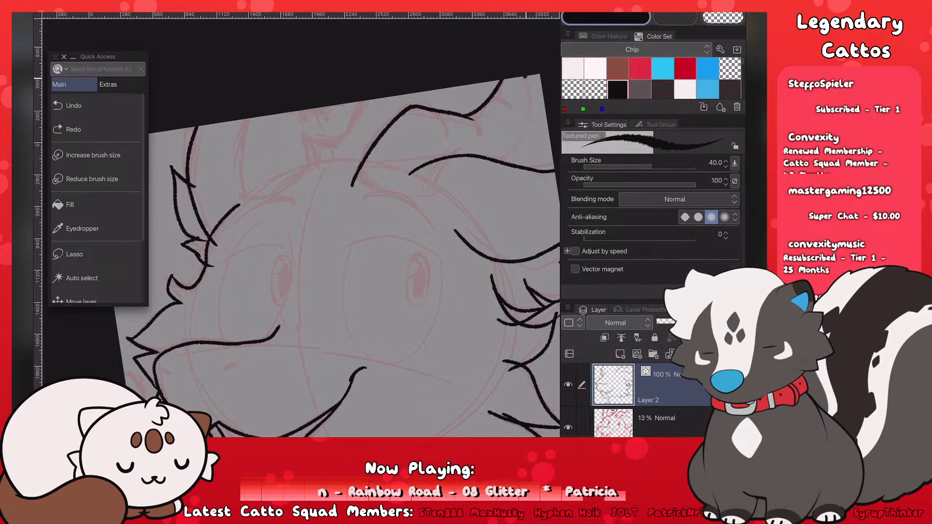
left_click_drag(525, 78, 512, 147)
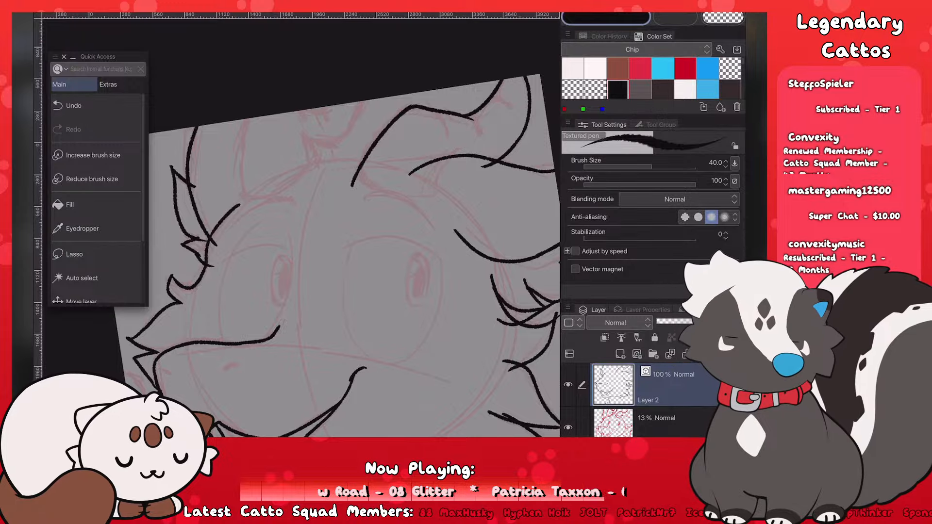
left_click_drag(449, 149, 434, 197)
key("ctrl+z")
Step: Play the frames of the finished portrait animation for comparison, and return to the horned character's canvas
scroll(413, 172, "down", 3)
scroll(360, 265, "up", 1)
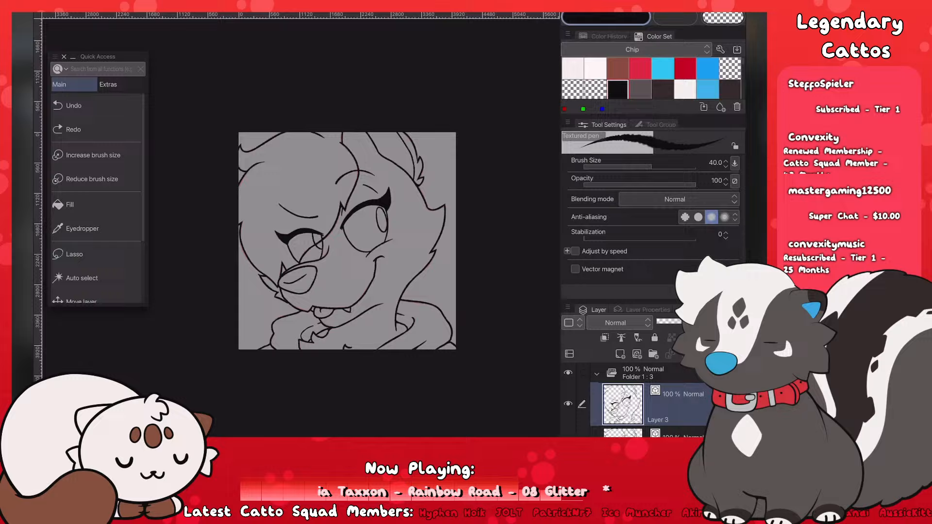
scroll(347, 228, "down", 1)
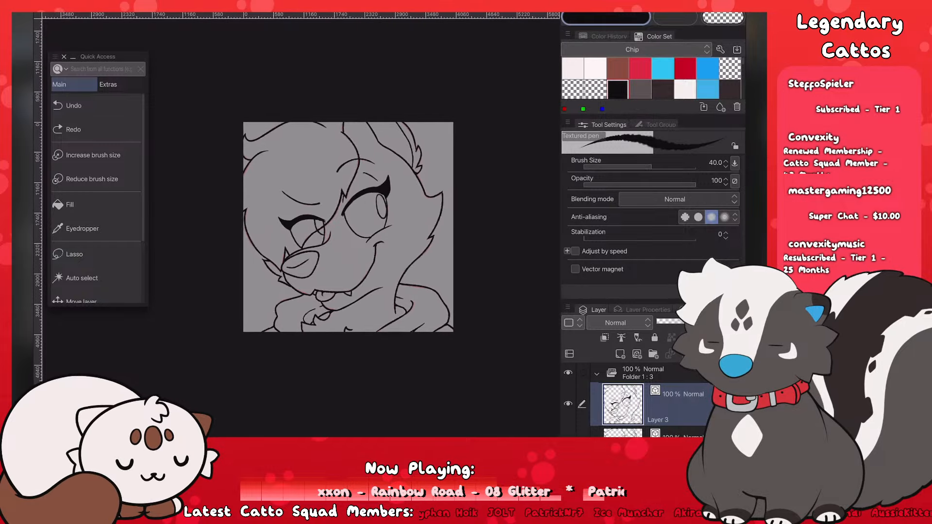
left_click(190, 402)
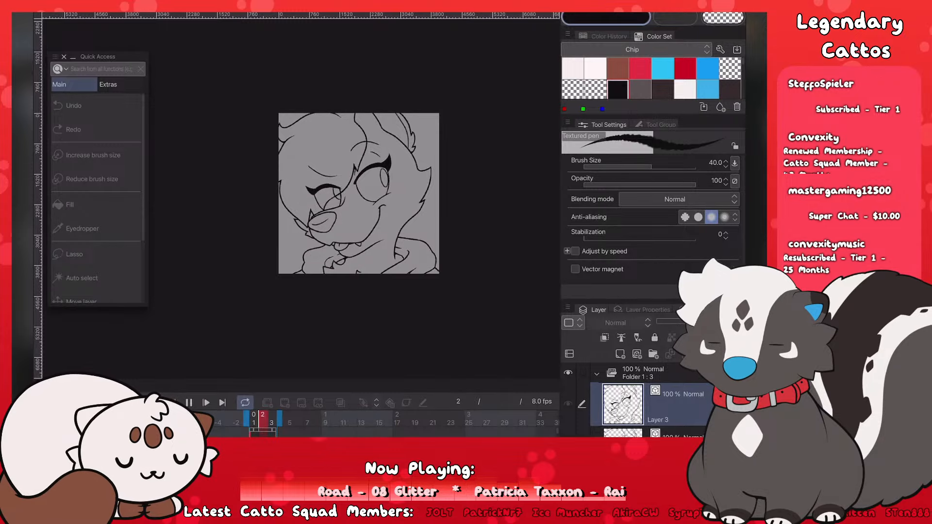
left_click(189, 402)
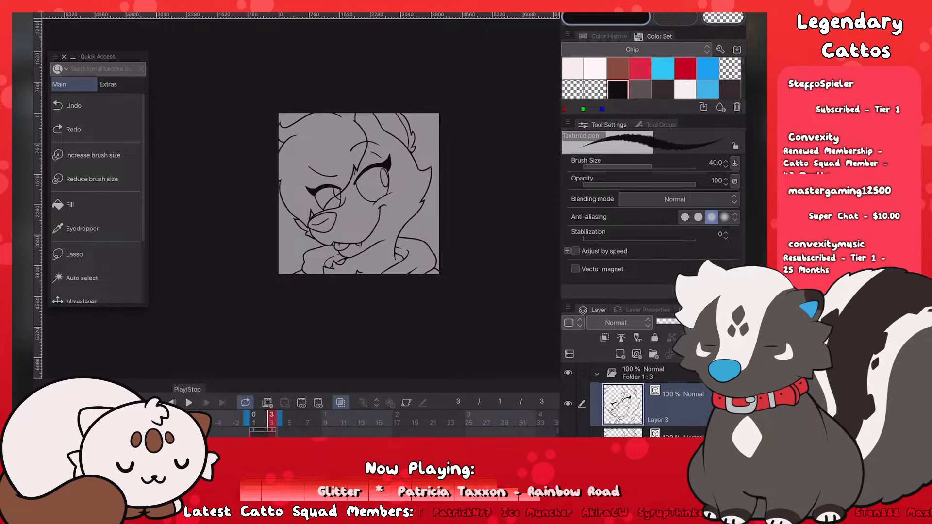
left_click(190, 402)
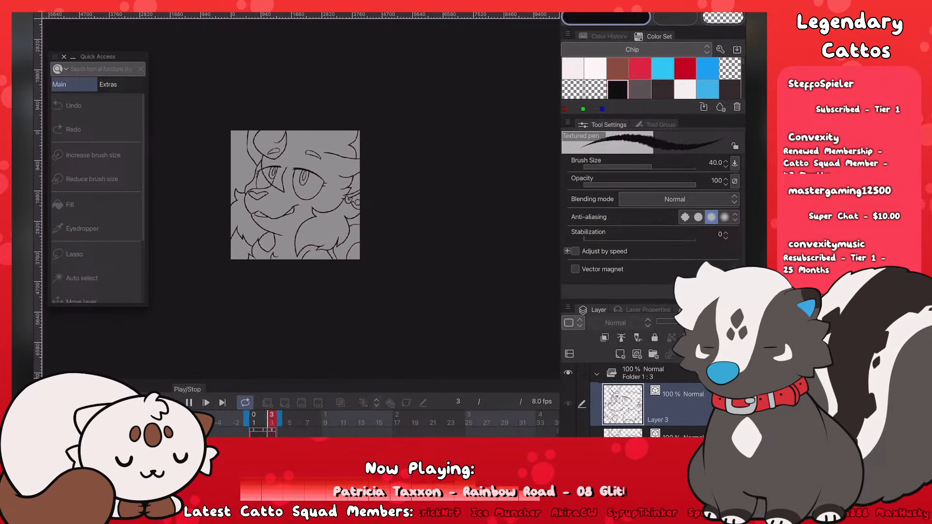
scroll(234, 209, "up", 2)
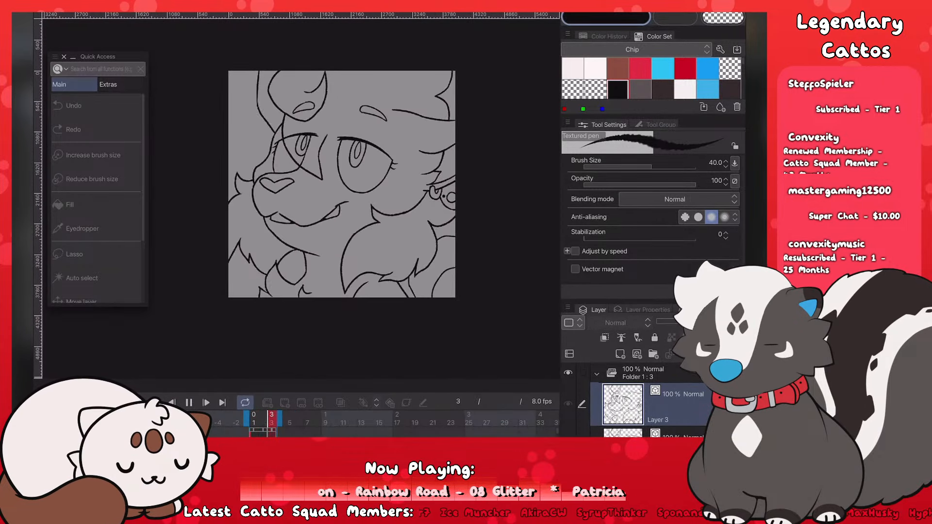
left_click(190, 402)
key("ctrl+Tab")
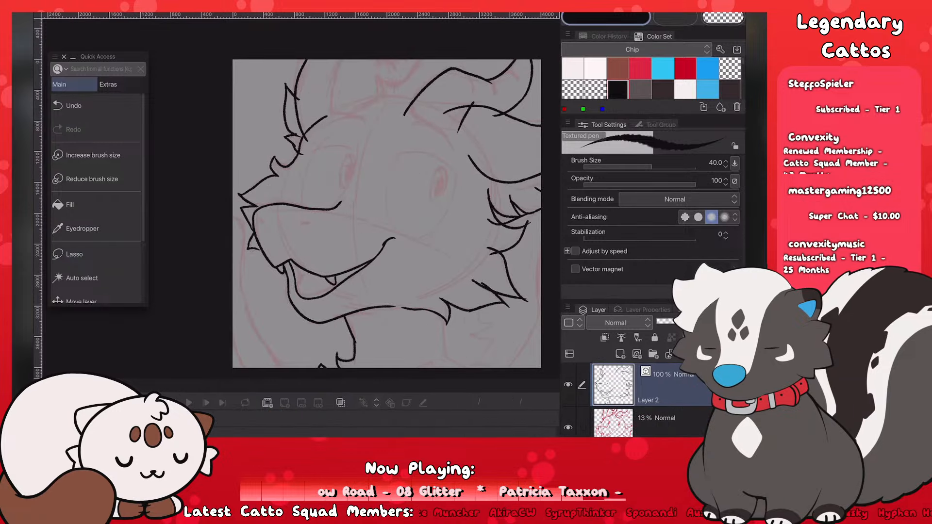
key("ctrl+minus")
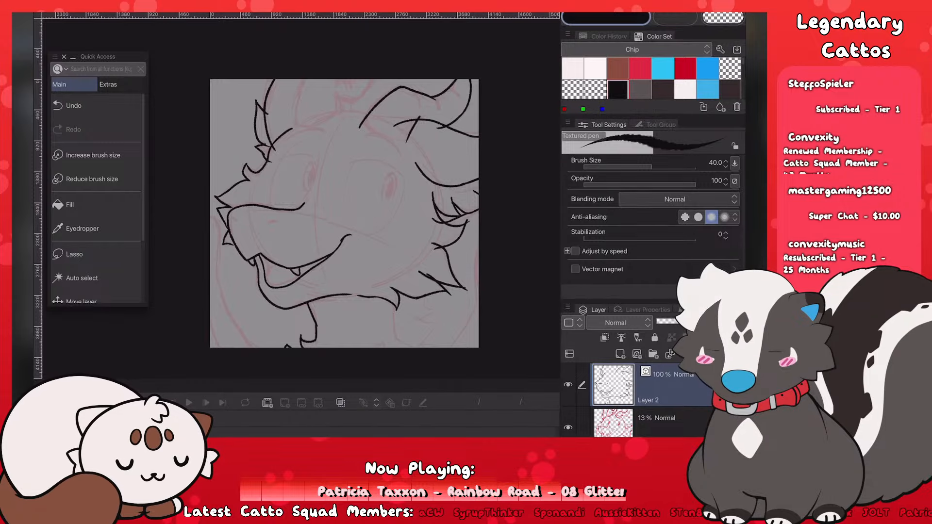
Step: Ink the far horn's outer edge, a short forehead stroke, and the inner edge rising from it to the canvas edge
scroll(344, 214, "up", 4)
mouse_move(316, 178)
left_mouse_down()
mouse_move(314, 133)
mouse_move(331, 96)
left_mouse_up()
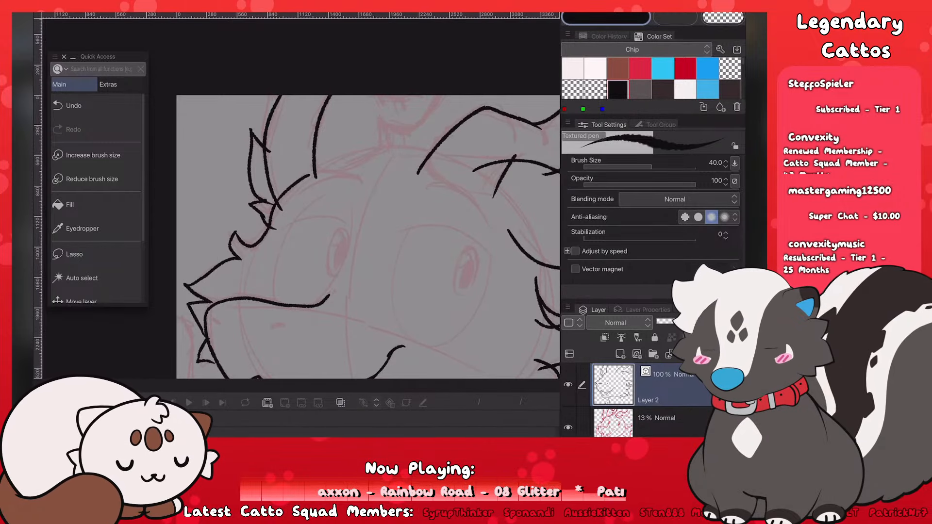
left_click_drag(381, 119, 386, 160)
mouse_move(383, 126)
left_mouse_down()
mouse_move(405, 137)
mouse_move(442, 95)
left_mouse_up()
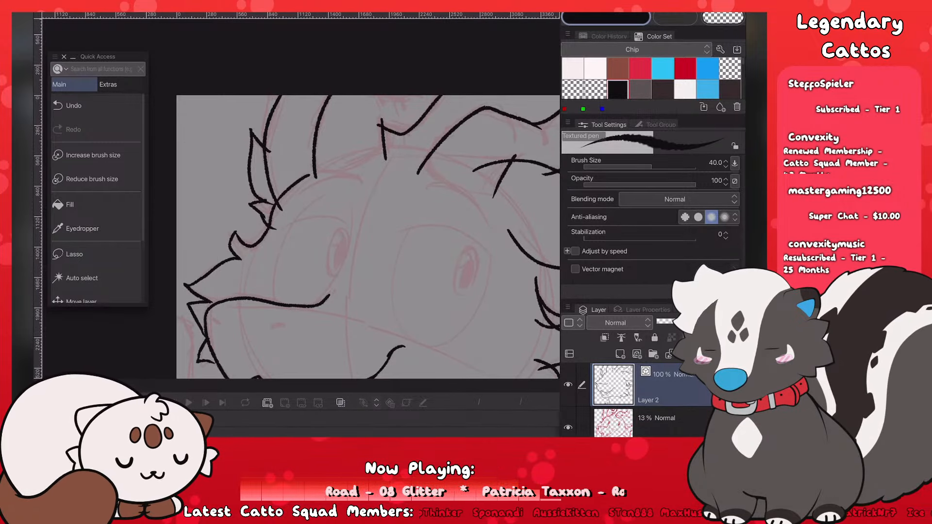
scroll(291, 214, "down", 4)
scroll(292, 213, "up", 4)
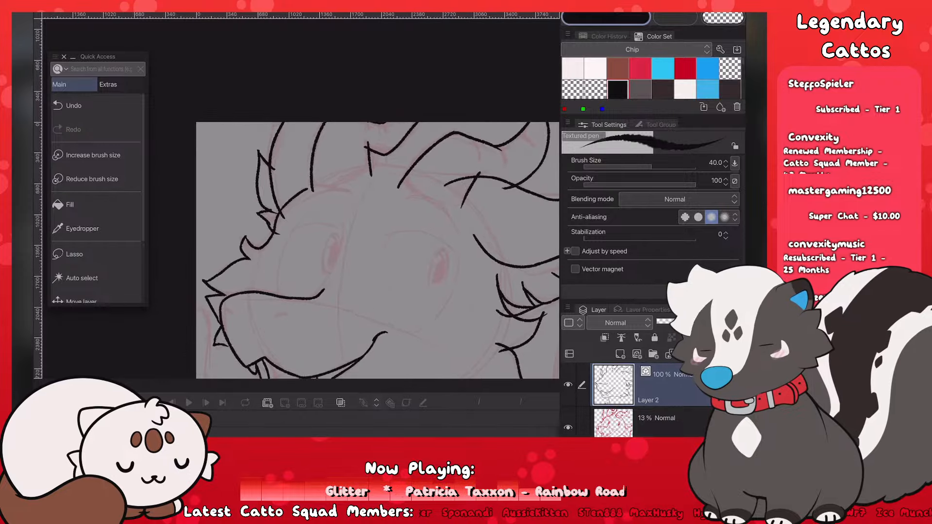
scroll(292, 213, "down", 5)
scroll(211, 212, "up", 2)
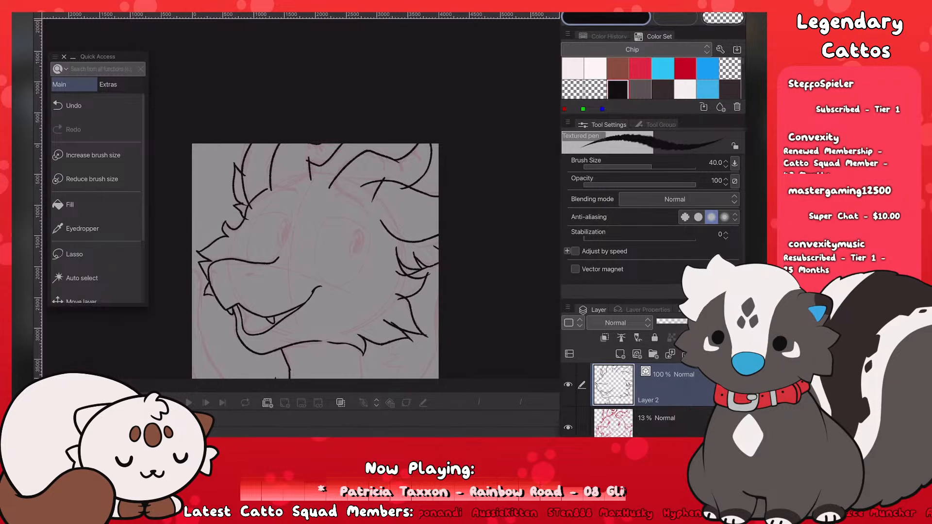
scroll(232, 203, "up", 2)
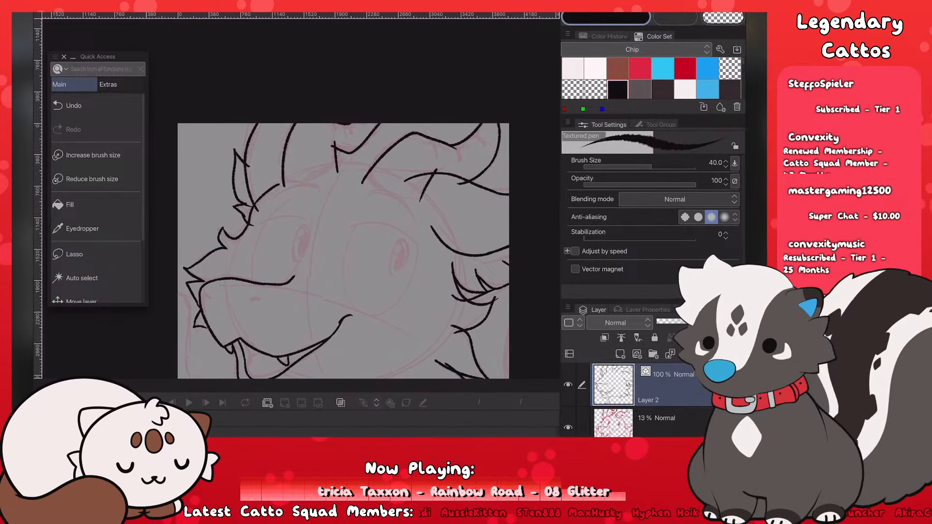
scroll(268, 141, "up", 1)
Step: Ink the base curve joining the far horn's two edges and thicken the short lines below it
left_click_drag(291, 170, 365, 162)
key("ctrl+z")
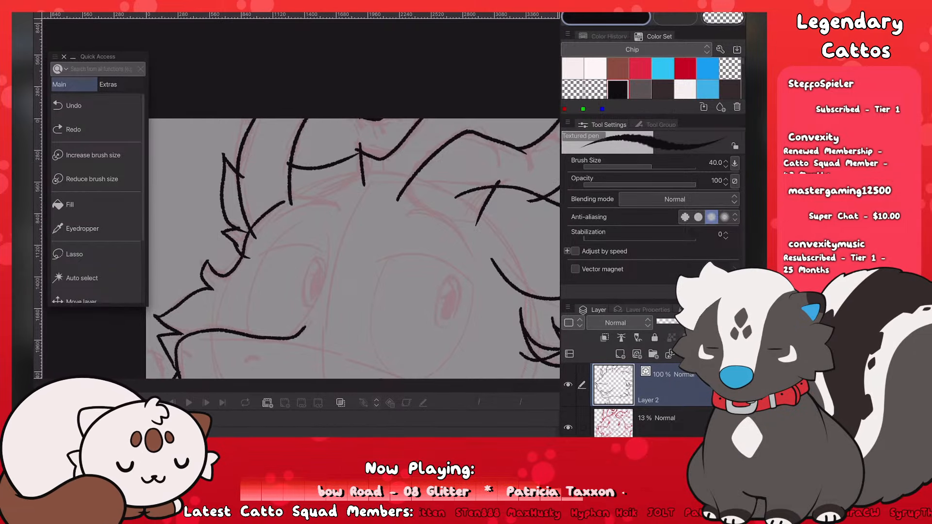
key("ctrl+z")
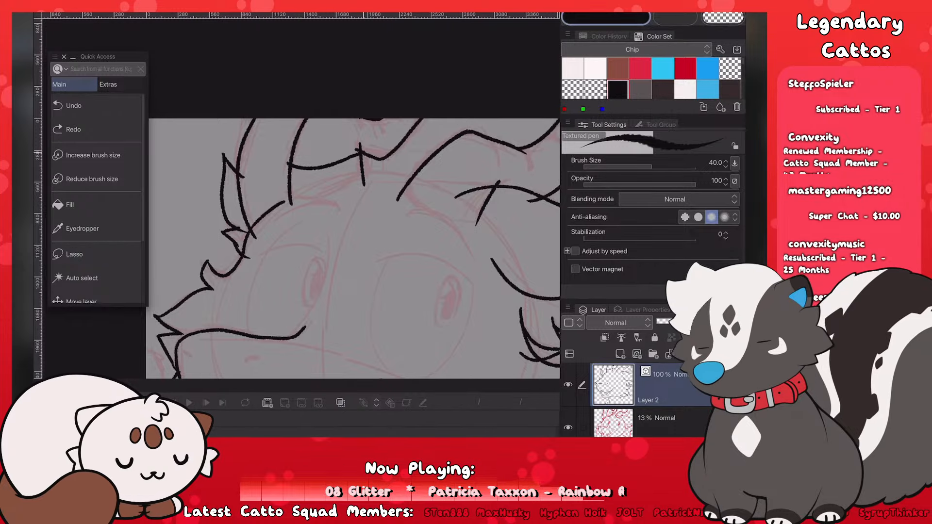
key("ctrl+y")
key("ctrl+z")
left_click_drag(289, 164, 289, 203)
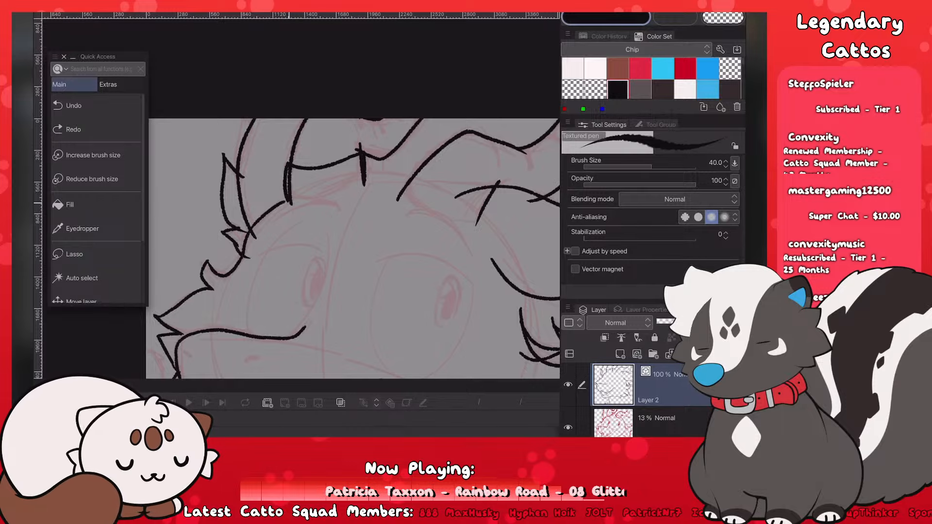
Step: Ink the base curve joining the near horn's two edges and thicken the short lines beneath it
scroll(353, 248, "right", 2)
mouse_move(345, 165)
left_mouse_down()
mouse_move(319, 203)
mouse_move(407, 192)
left_mouse_up()
scroll(340, 248, "down", 3)
scroll(340, 248, "up", 3)
key("ctrl+z")
key("ctrl+z")
left_click_drag(330, 176, 410, 170)
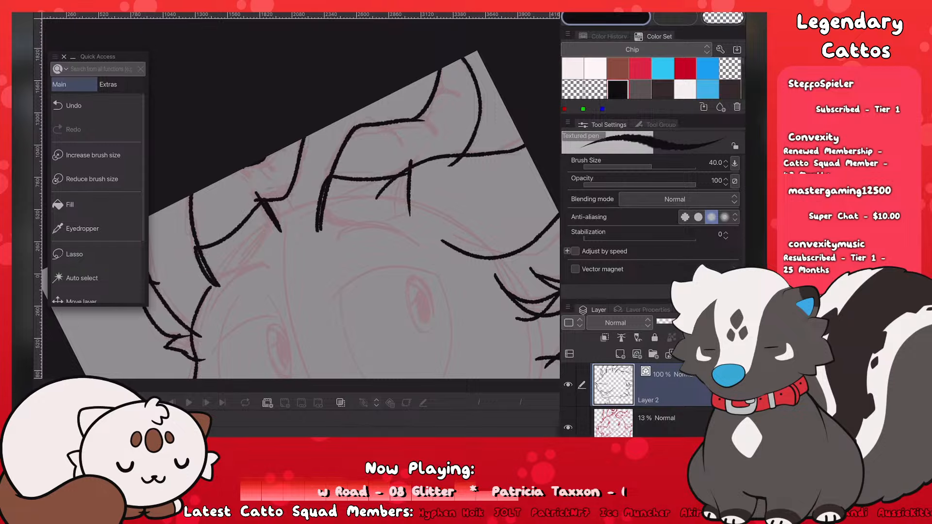
key("ctrl+z")
mouse_move(332, 177)
left_mouse_down()
mouse_move(403, 178)
mouse_move(411, 213)
left_mouse_up()
scroll(340, 233, "down", 5)
scroll(340, 233, "up", 3)
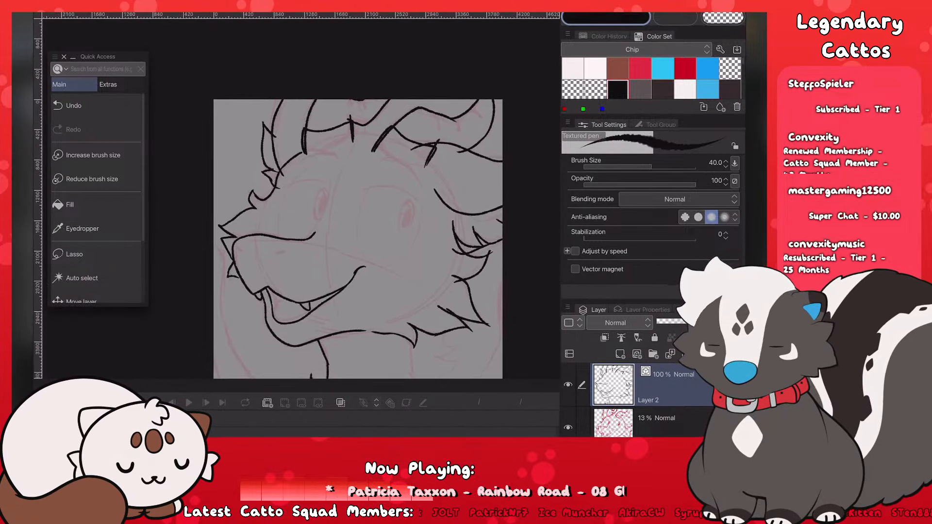
Step: Try to ink the near eye's large rounded outline, open at the top, over the sketch
scroll(369, 218, "up", 1)
scroll(368, 218, "down", 3)
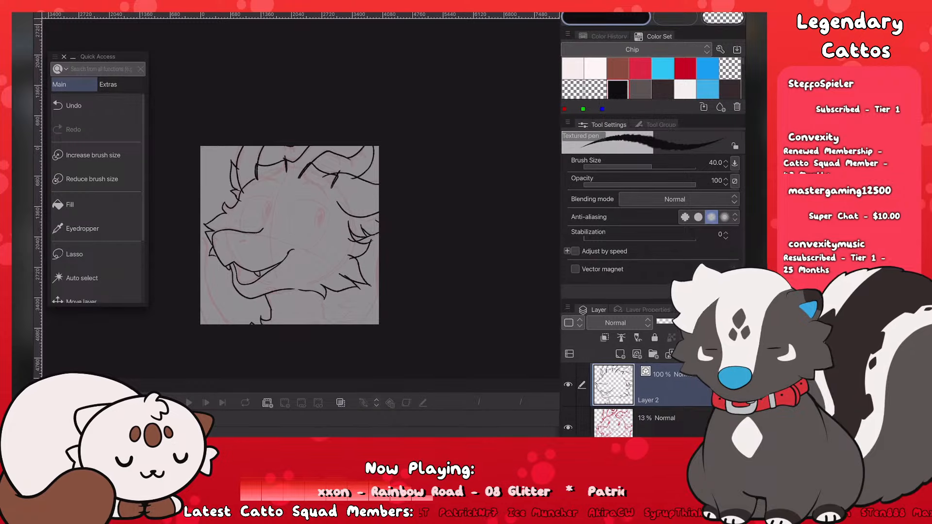
scroll(349, 209, "up", 3)
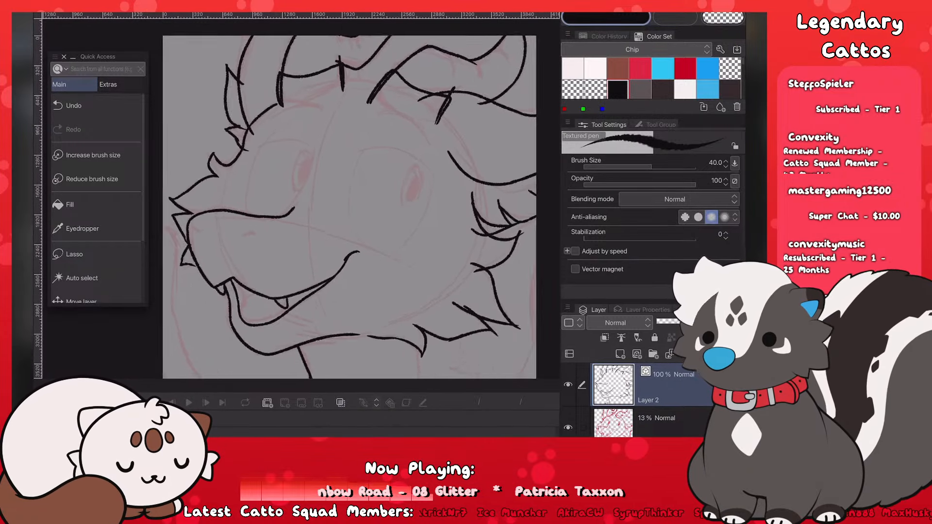
scroll(301, 228, "up", 1)
mouse_move(389, 134)
left_mouse_down()
mouse_move(467, 175)
mouse_move(466, 148)
left_mouse_up()
key("ctrl+z")
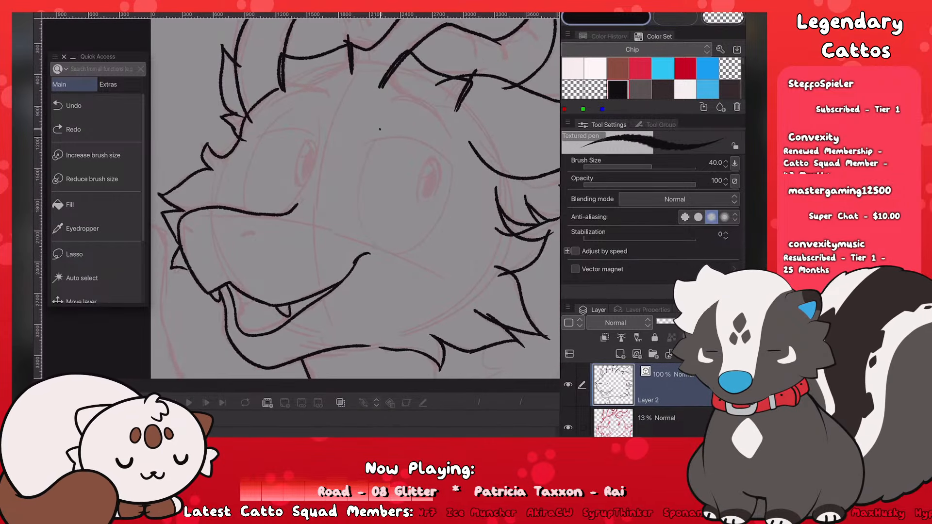
mouse_move(379, 129)
left_mouse_down()
mouse_move(444, 228)
mouse_move(469, 150)
mouse_move(363, 221)
mouse_move(420, 252)
left_mouse_up()
key("ctrl+z")
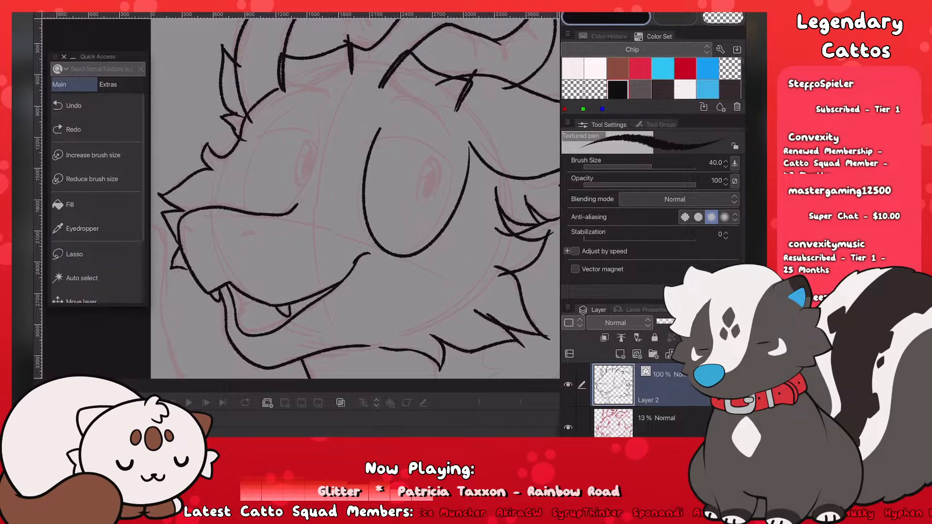
key("ctrl+z")
left_click_drag(371, 150, 461, 149)
key("ctrl+z")
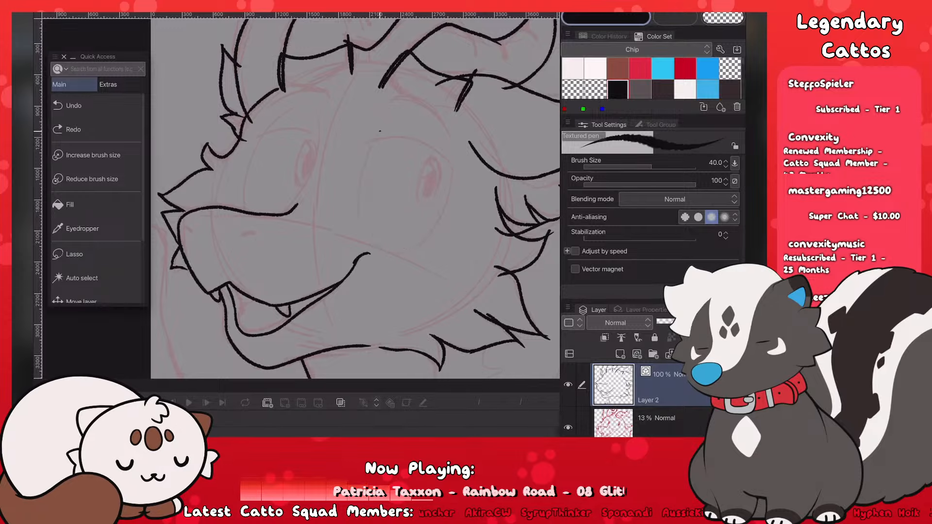
mouse_move(379, 130)
left_mouse_down()
mouse_move(435, 233)
mouse_move(456, 155)
mouse_move(376, 136)
mouse_move(464, 151)
mouse_move(387, 255)
mouse_move(451, 151)
mouse_move(376, 134)
mouse_move(461, 144)
left_mouse_up()
key("ctrl+z")
key("ctrl+z")
key("ctrl+z")
scroll(301, 223, "down", 5)
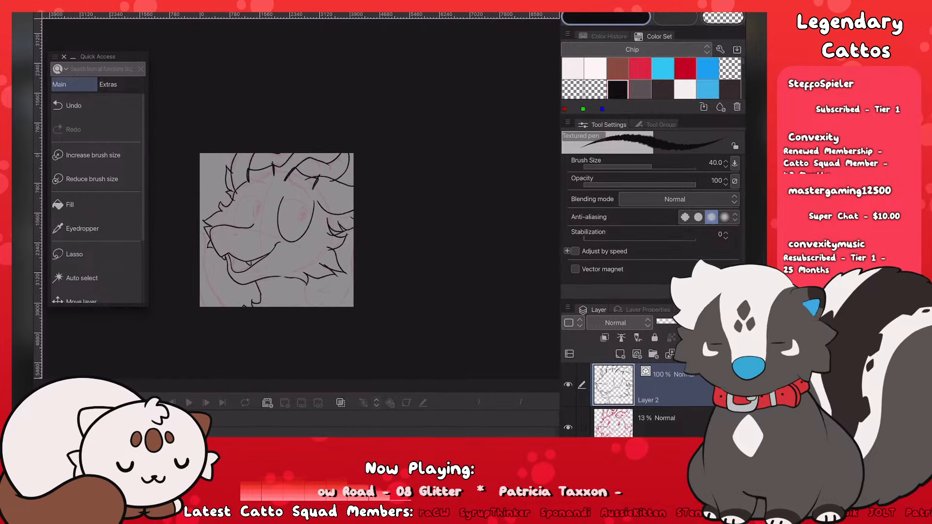
Step: Try to redraw the near eye's open oval outline on the rotated canvas
scroll(291, 233, "up", 4)
scroll(311, 238, "down", 2)
scroll(311, 233, "up", 5)
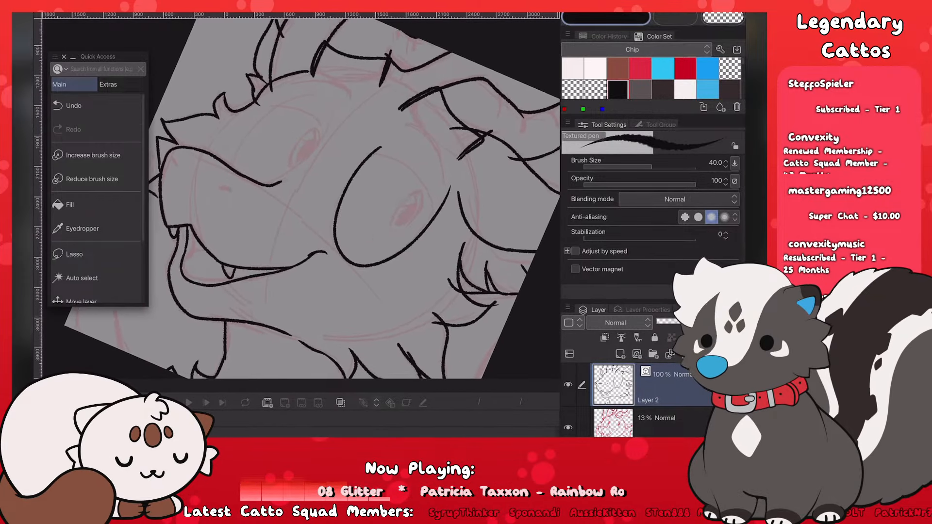
key("ctrl+z")
mouse_move(383, 146)
left_mouse_down()
mouse_move(329, 223)
mouse_move(439, 155)
left_mouse_up()
key("ctrl+z")
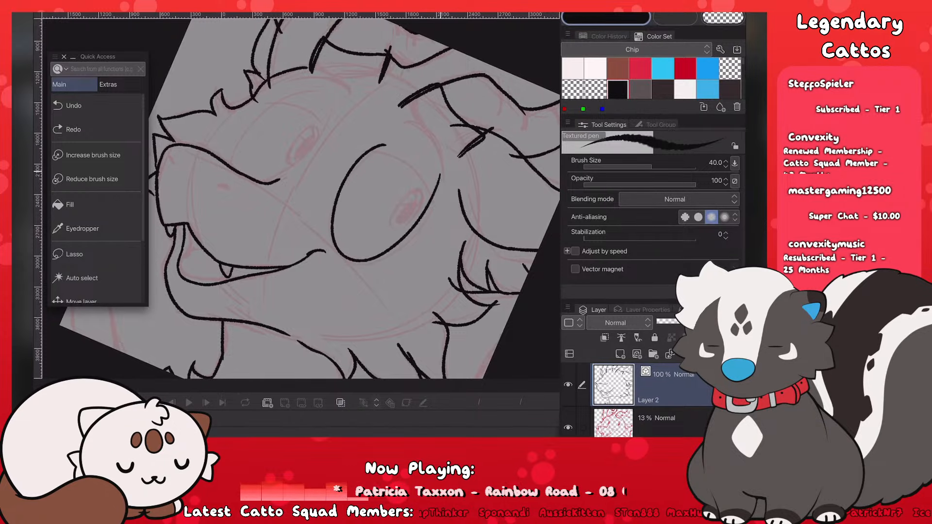
key("ctrl+z")
Step: Reduce the brush size to 35 and try a thinner outline for the near eye
key("bracketleft")
scroll(301, 199, "up", 2)
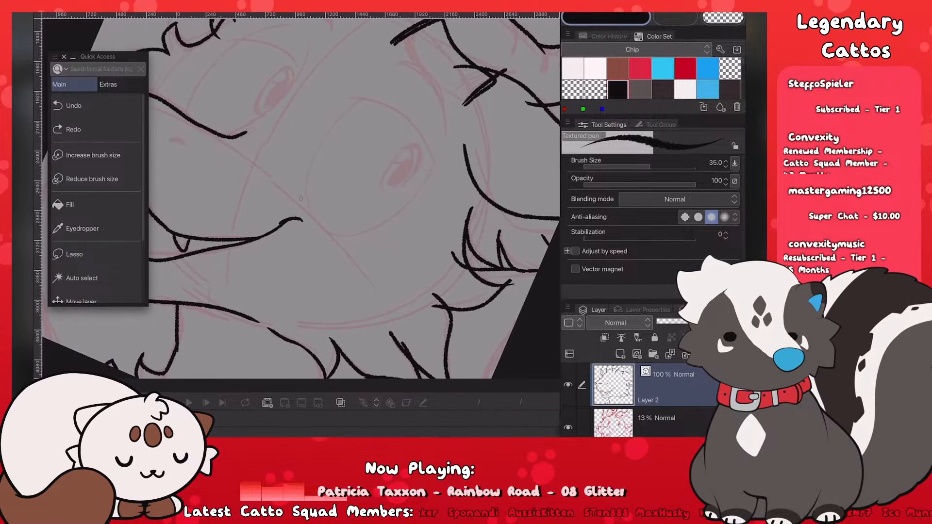
left_click_drag(372, 89, 452, 140)
key("ctrl+z")
mouse_move(376, 93)
left_mouse_down()
mouse_move(311, 211)
mouse_move(459, 131)
left_mouse_up()
scroll(300, 199, "down", 2)
scroll(301, 199, "up", 3)
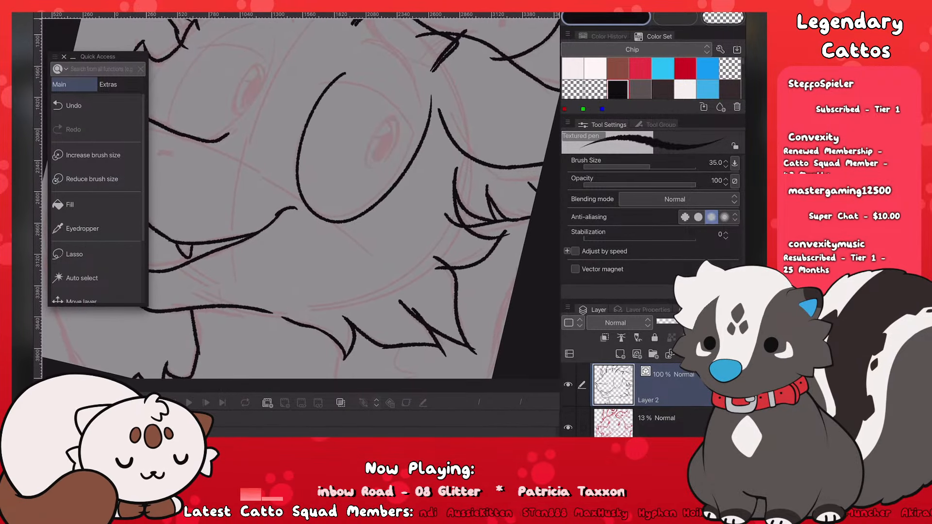
Step: Try several passes at the near eye's tall oval outline, open at the top, over the sketch with the size 35 pen
key("ctrl+z")
left_click_drag(362, 54, 436, 95)
key("ctrl+z")
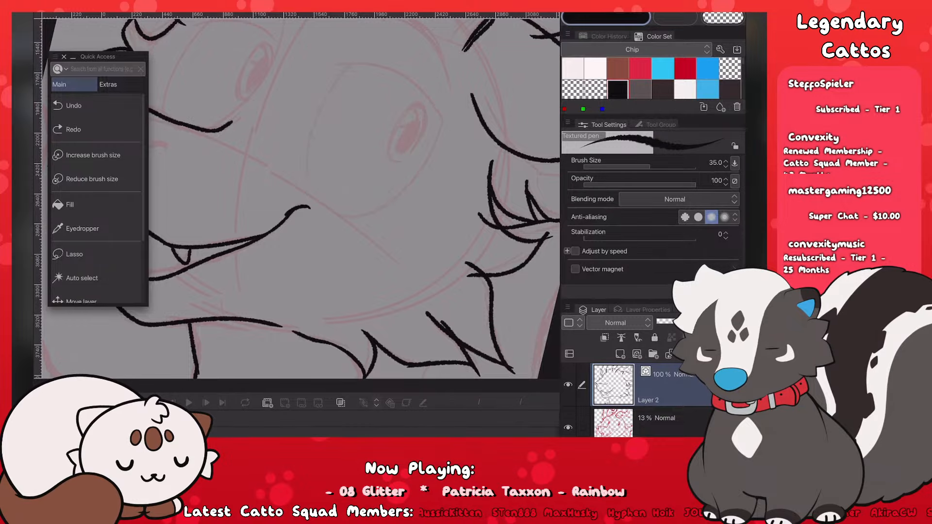
mouse_move(357, 56)
left_mouse_down()
mouse_move(453, 83)
mouse_move(341, 65)
mouse_move(436, 79)
left_mouse_up()
key("ctrl+z")
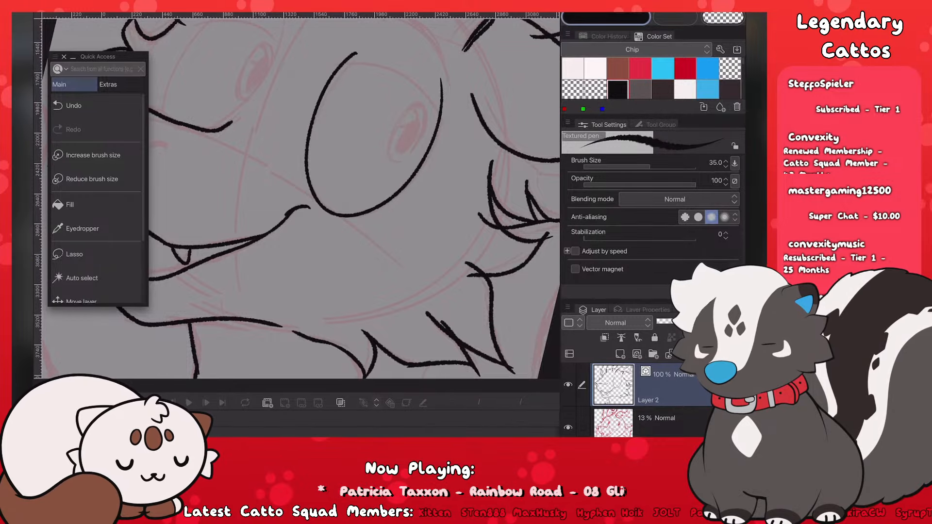
scroll(311, 214, "down", 2)
key("ctrl+z")
left_click_drag(300, 82, 389, 98)
key("ctrl+z")
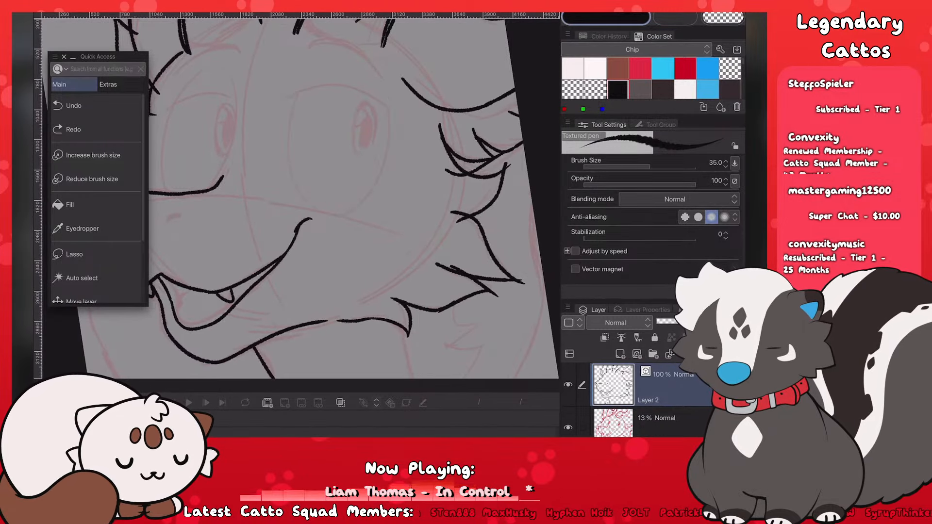
mouse_move(303, 84)
left_mouse_down()
mouse_move(399, 108)
mouse_move(390, 85)
mouse_move(395, 93)
left_mouse_up()
key("ctrl+z")
key("ctrl+z")
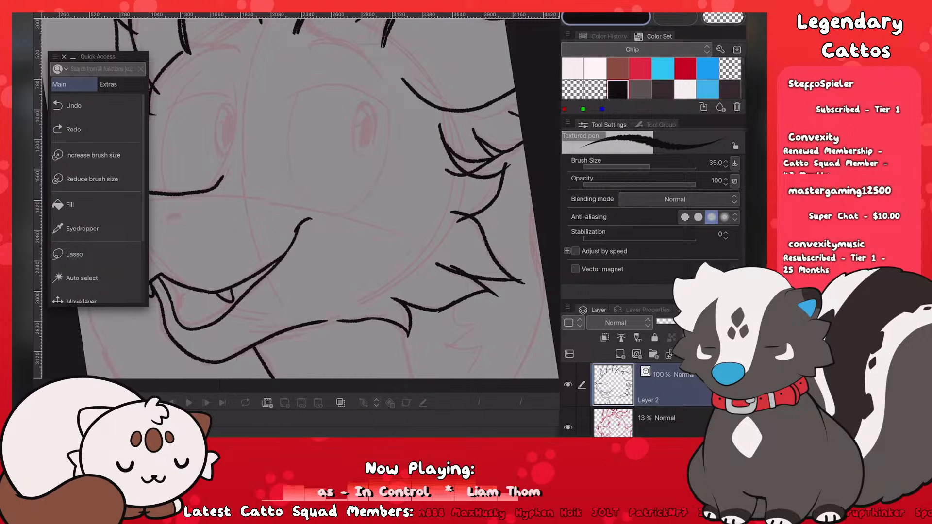
left_click_drag(301, 83, 393, 95)
left_click_drag(302, 81, 342, 201)
key("ctrl+z")
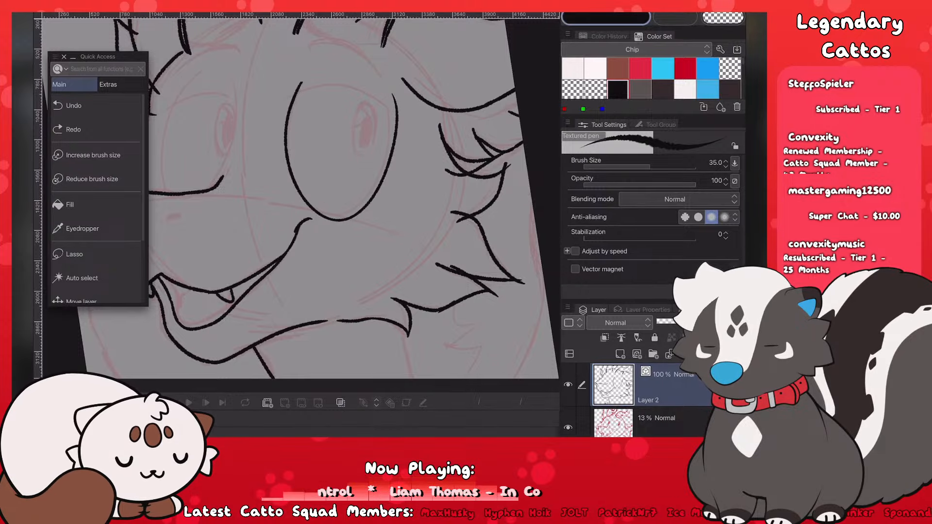
key("ctrl+z")
mouse_move(301, 85)
left_mouse_down()
mouse_move(288, 162)
mouse_move(378, 84)
mouse_move(291, 100)
mouse_move(358, 209)
left_mouse_up()
key("ctrl+z")
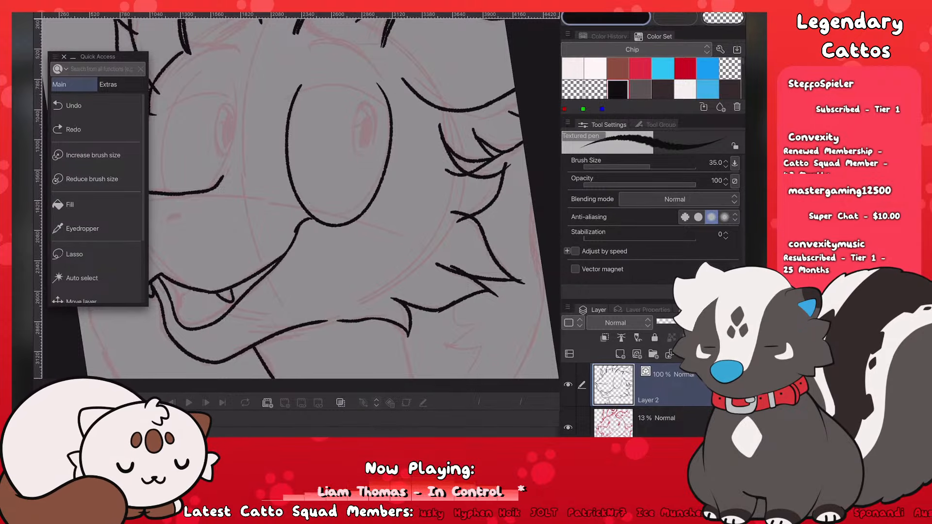
Step: Ink the near eye's oval outline in one stroke, leaving it open at the top
key("ctrl+z")
mouse_move(302, 83)
left_mouse_down()
mouse_move(379, 186)
mouse_move(393, 96)
left_mouse_up()
scroll(301, 199, "down", 3)
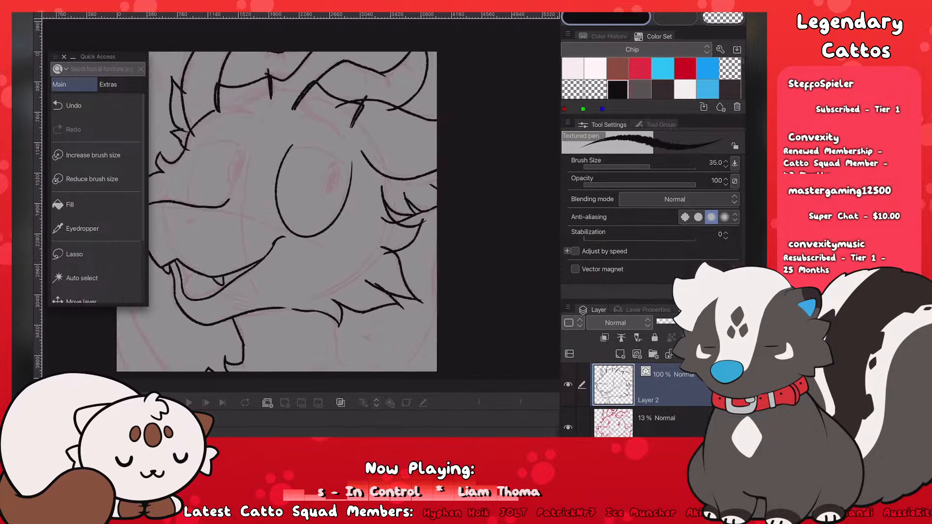
scroll(286, 209, "down", 2)
scroll(287, 209, "up", 4)
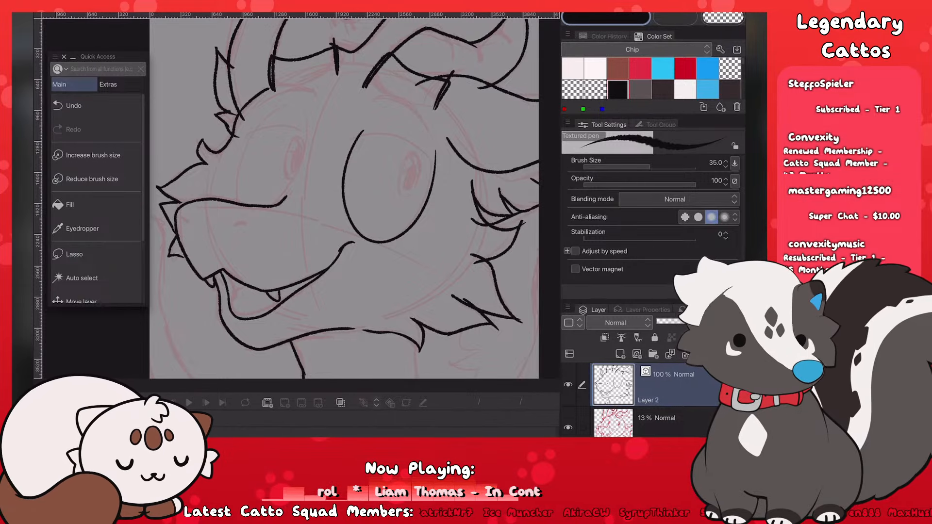
Step: Ink the far eye's outer edge down past the muzzle line and try its inner edge
scroll(345, 199, "up", 3)
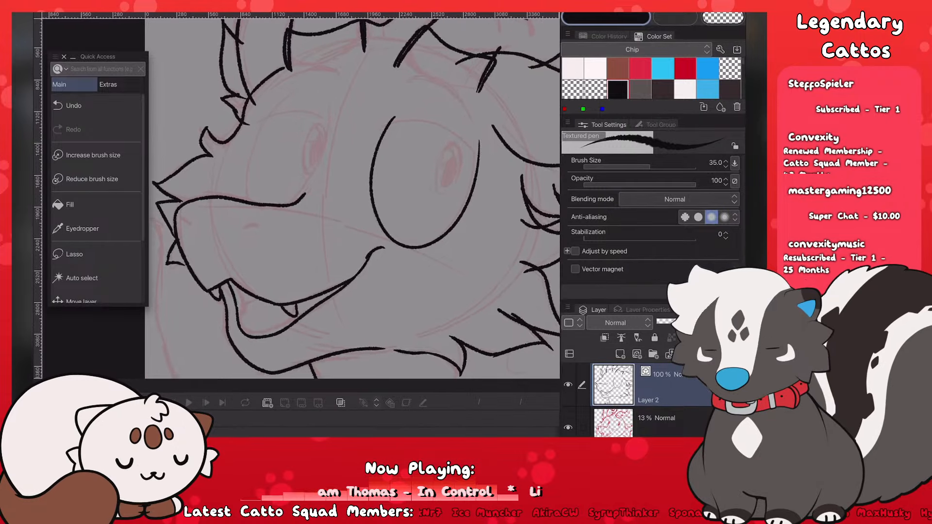
left_click_drag(281, 108, 279, 224)
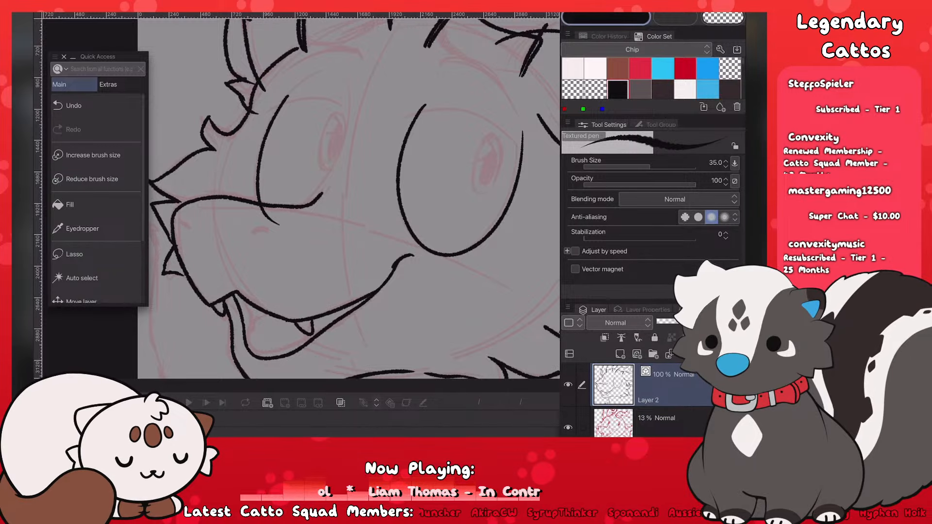
mouse_move(348, 97)
left_mouse_down()
mouse_move(297, 219)
mouse_move(347, 106)
mouse_move(282, 218)
mouse_move(347, 99)
mouse_move(277, 230)
left_mouse_up()
key("ctrl+z")
key("ctrl+z")
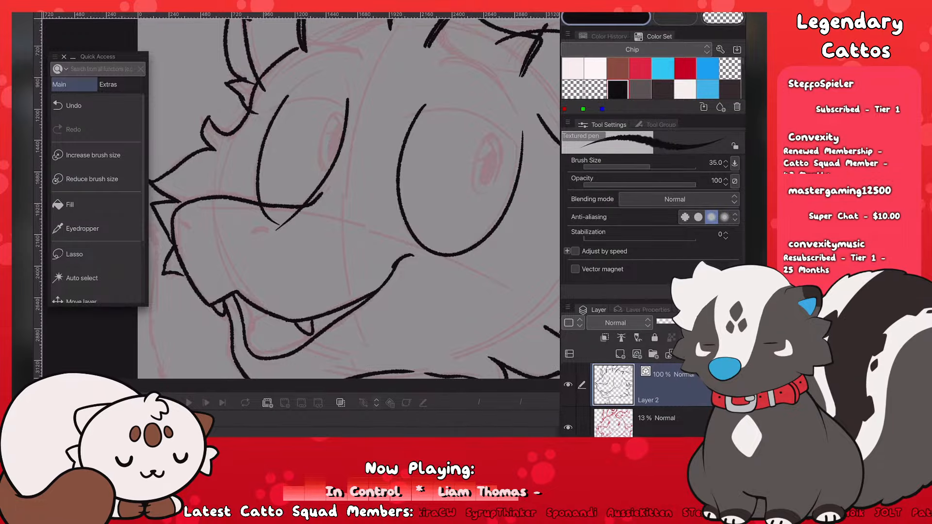
scroll(345, 199, "down", 3)
scroll(345, 199, "up", 3)
Step: Redraw the far eye's inner edge so it curves down to meet the end of the muzzle line
key("ctrl+z")
mouse_move(349, 96)
left_mouse_down()
mouse_move(330, 219)
mouse_move(345, 208)
left_mouse_up()
key("ctrl+z")
key("ctrl+z")
mouse_move(351, 99)
left_mouse_down()
mouse_move(342, 223)
mouse_move(356, 134)
mouse_move(339, 228)
left_mouse_up()
key("ctrl+z")
key("ctrl+z")
scroll(310, 204, "down", 4)
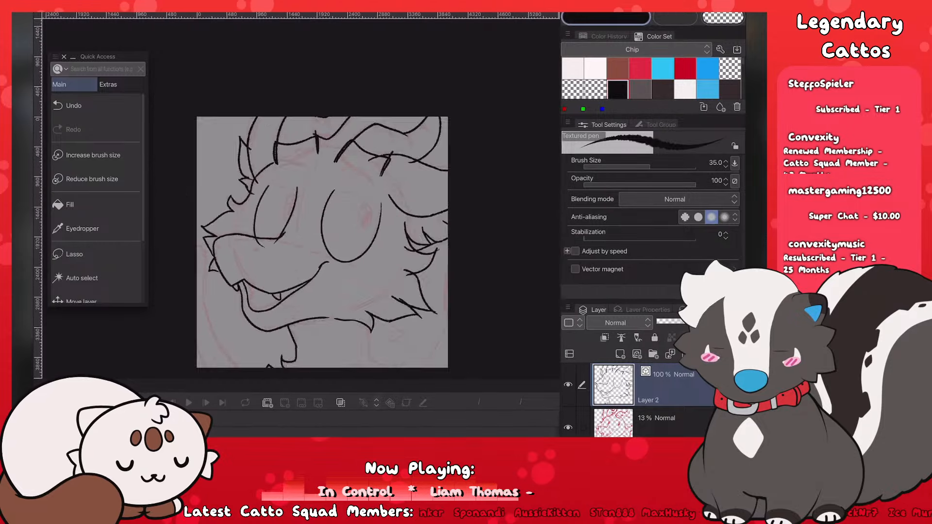
Step: Ink the near eye's curved upper lid across the open top, with a short brow mark above its inner corner
scroll(311, 204, "up", 4)
left_click_drag(357, 141, 474, 131)
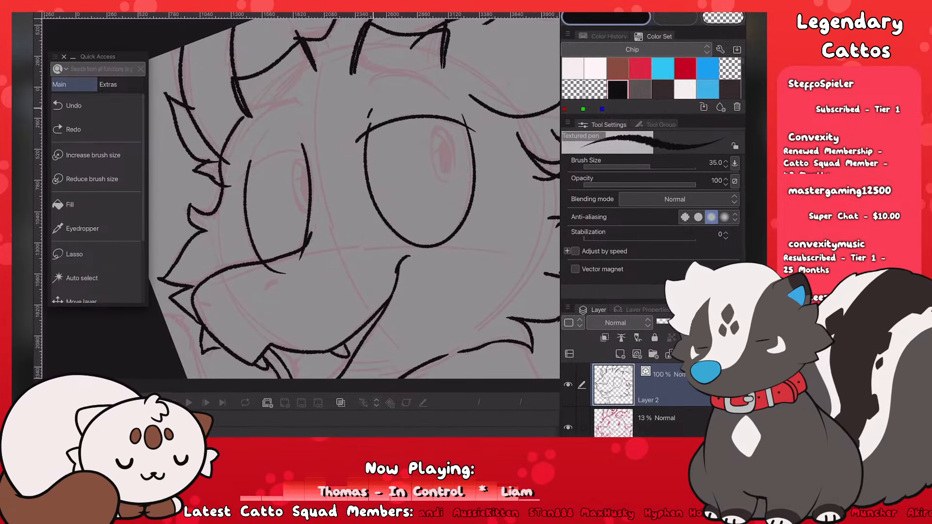
scroll(311, 203, "down", 4)
scroll(311, 204, "up", 5)
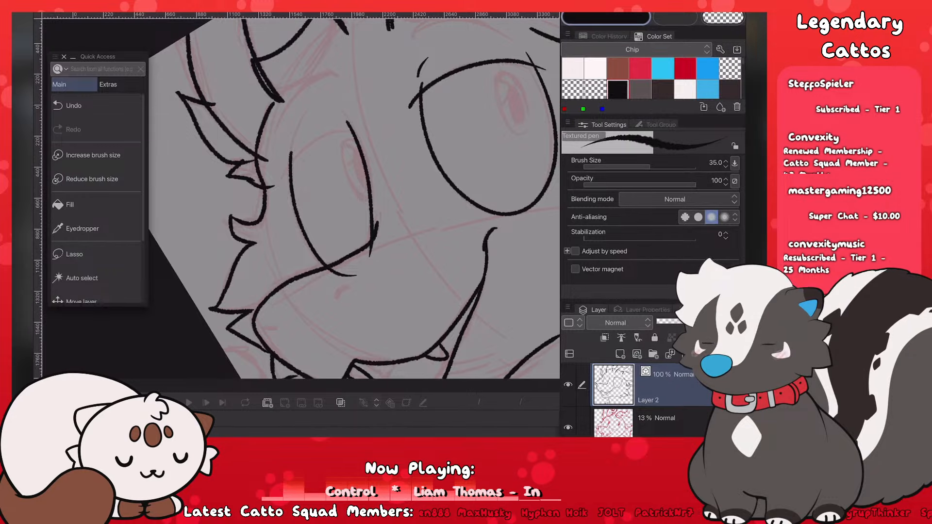
Step: Ink the far eye's curved upper lid to close its outline, with a short brow mark above it
left_click_drag(291, 169, 350, 125)
key("ctrl+z")
left_click_drag(283, 181, 361, 125)
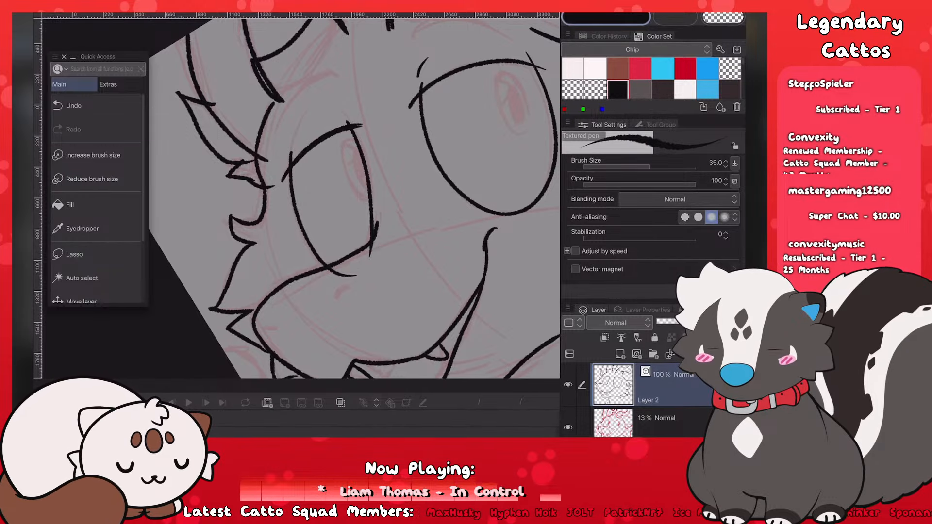
key("ctrl+z")
scroll(311, 204, "down", 5)
scroll(310, 204, "up", 5)
key("ctrl+z")
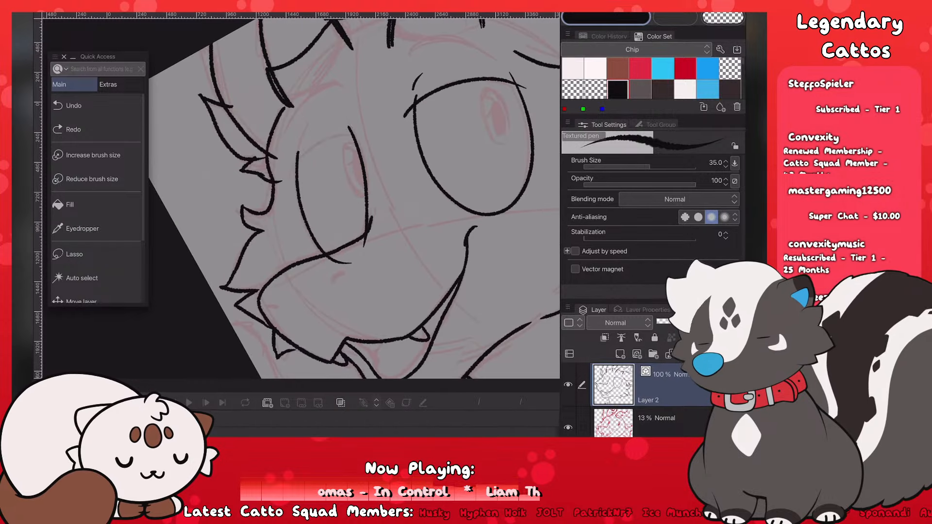
mouse_move(297, 167)
left_mouse_down()
mouse_move(362, 132)
mouse_move(345, 121)
left_mouse_up()
scroll(310, 204, "down", 6)
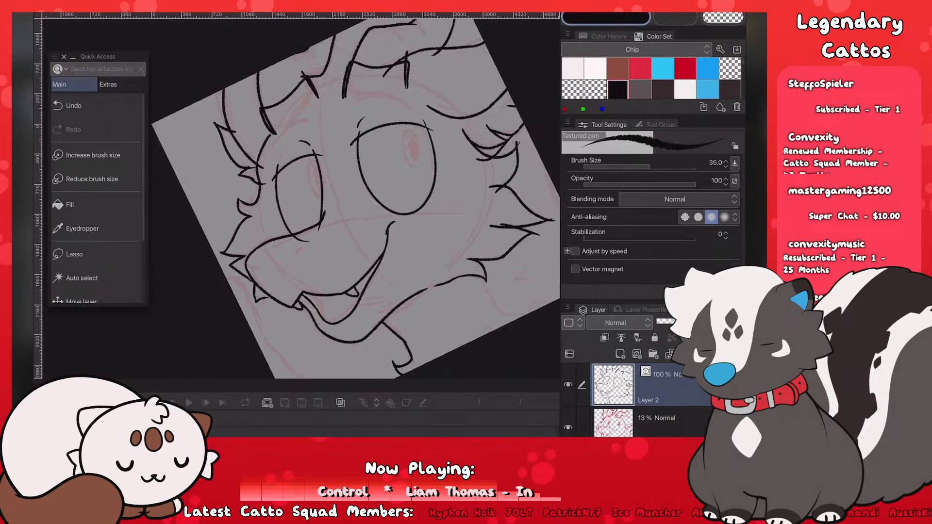
scroll(310, 204, "up", 5)
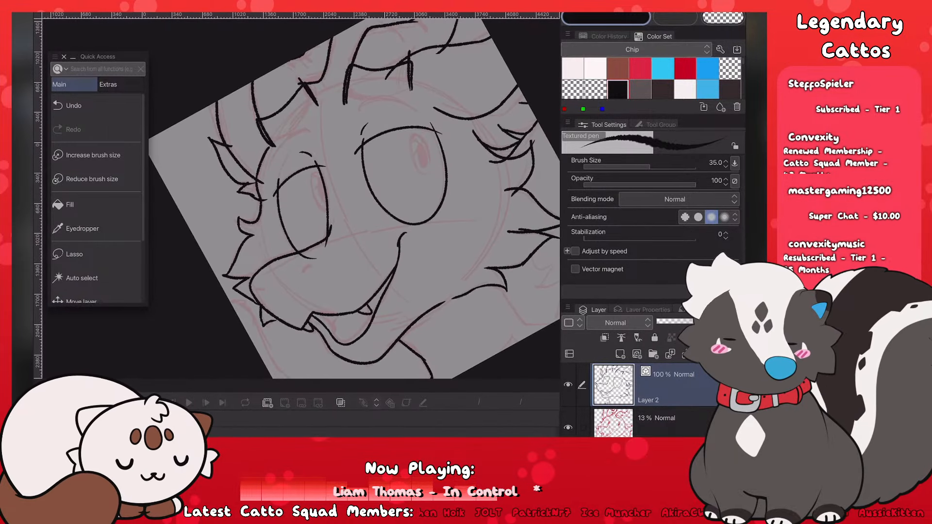
Step: Ink the arched brow line above the near eye, redrawing it until the curve fits
left_click_drag(355, 114, 417, 113)
key("ctrl+z")
left_click_drag(355, 114, 421, 113)
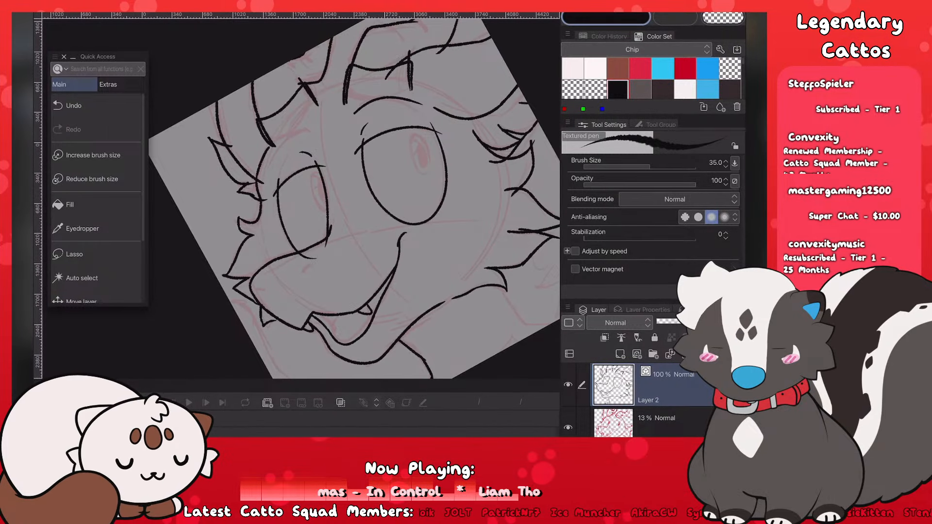
key("ctrl+z")
left_click_drag(356, 113, 417, 106)
key("ctrl+z")
left_click_drag(355, 113, 406, 98)
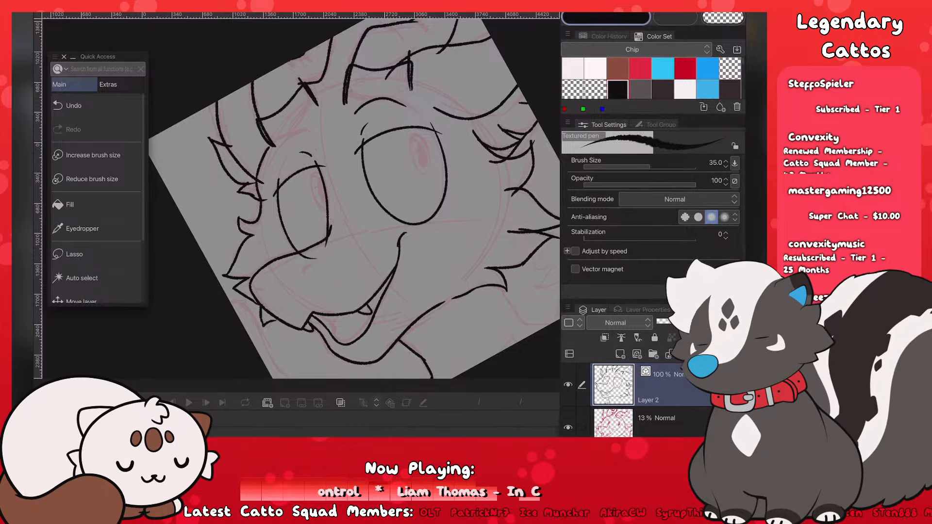
key("ctrl+z")
left_click_drag(353, 113, 410, 100)
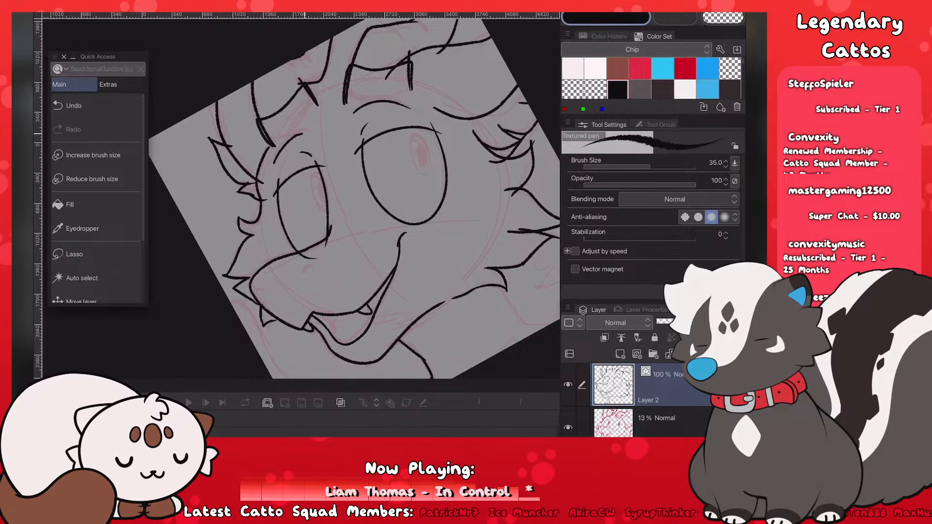
Step: Ink the arched brow line above the far eye and refine its curve
left_click_drag(274, 164, 308, 133)
scroll(272, 213, "down", 5)
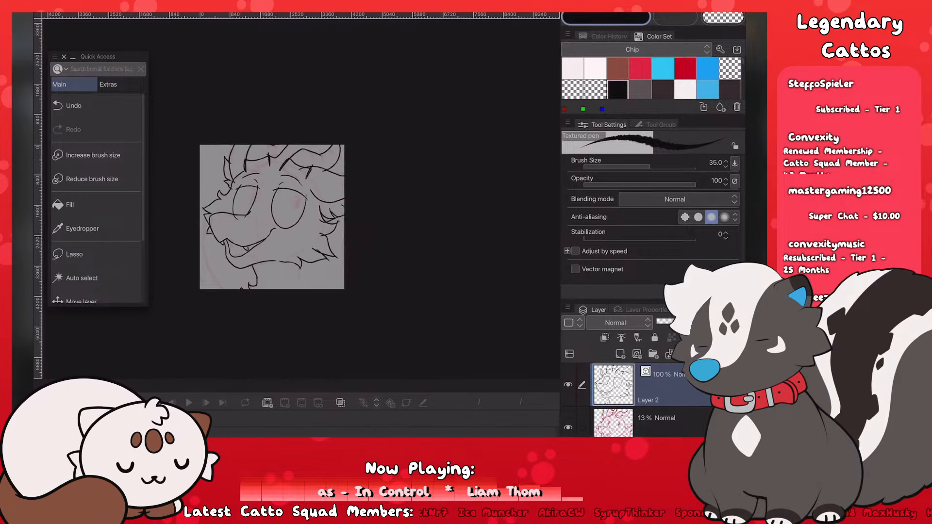
scroll(272, 214, "up", 5)
key("ctrl+z")
left_click_drag(321, 166, 359, 129)
key("ctrl+z")
scroll(242, 161, "down", 5)
scroll(301, 194, "down", 3)
scroll(272, 174, "up", 6)
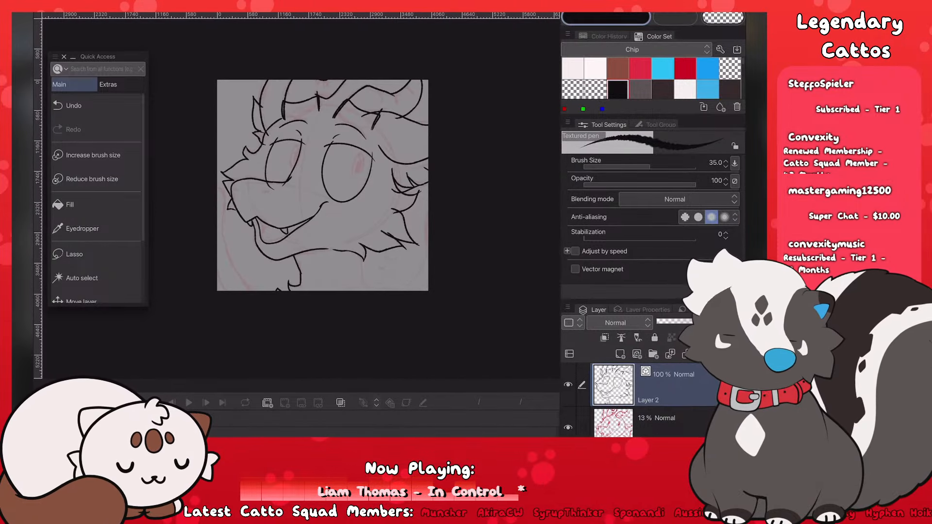
Step: Ink narrow oval pupils over the sketched ones in the far eye and the near eye
left_click_drag(350, 124, 335, 179)
scroll(213, 162, "down", 5)
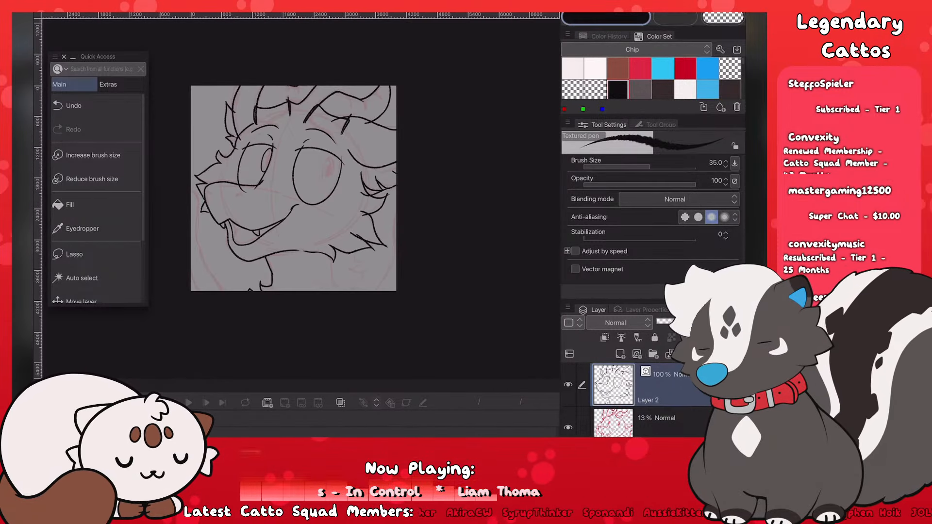
scroll(250, 174, "up", 4)
left_click_drag(395, 183, 407, 136)
scroll(272, 179, "down", 5)
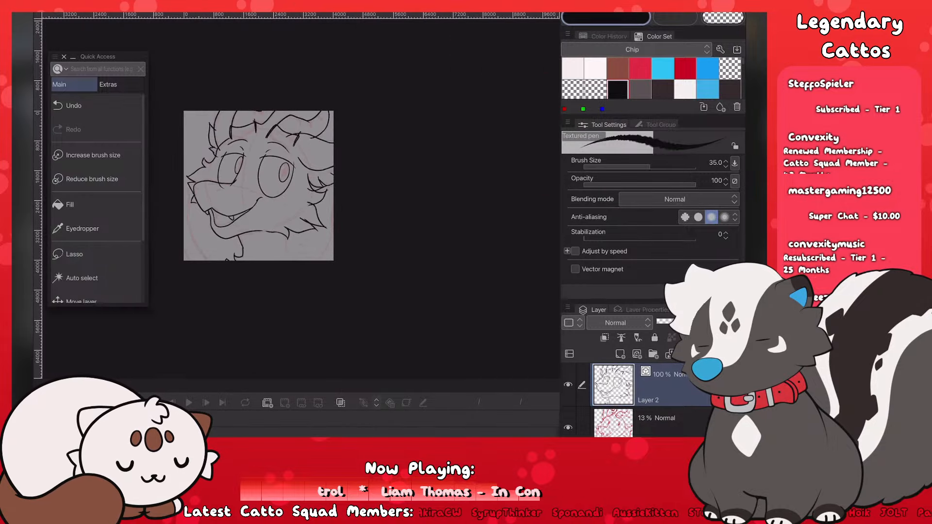
scroll(262, 184, "up", 2)
scroll(253, 182, "down", 2)
scroll(272, 179, "up", 6)
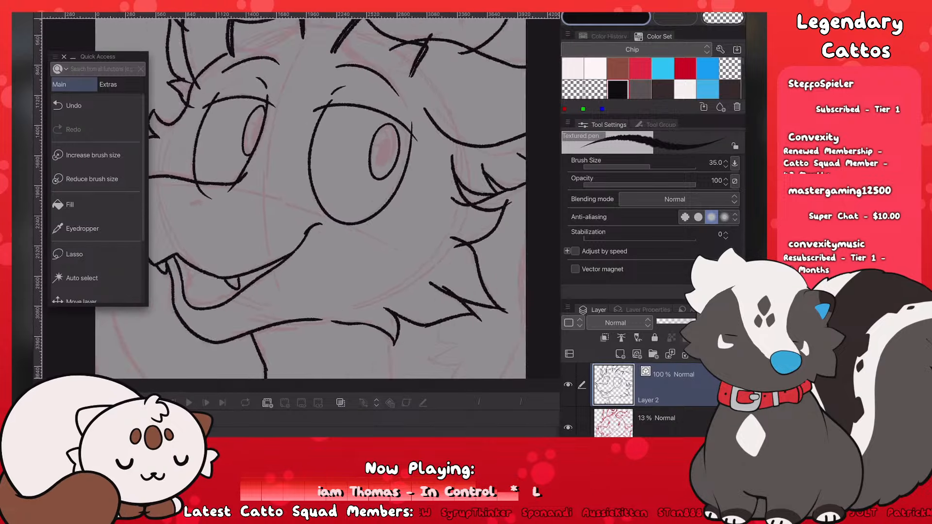
Step: Lasso the near eye's pupil, narrow it to 89% width at 100% height, and deselect it
left_click(96, 254)
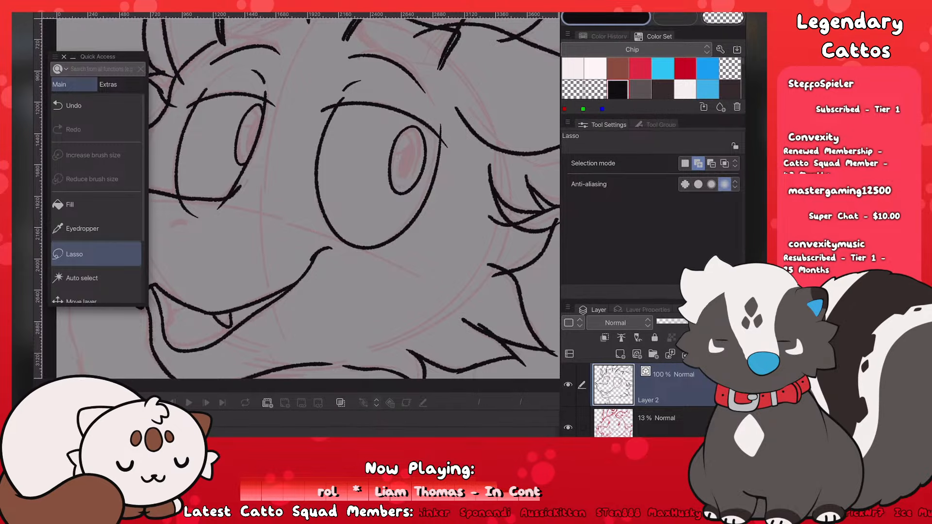
mouse_move(391, 210)
left_mouse_down()
mouse_move(413, 200)
mouse_move(435, 149)
mouse_move(425, 168)
left_mouse_up()
key("ctrl+t")
left_click_drag(449, 165, 449, 170)
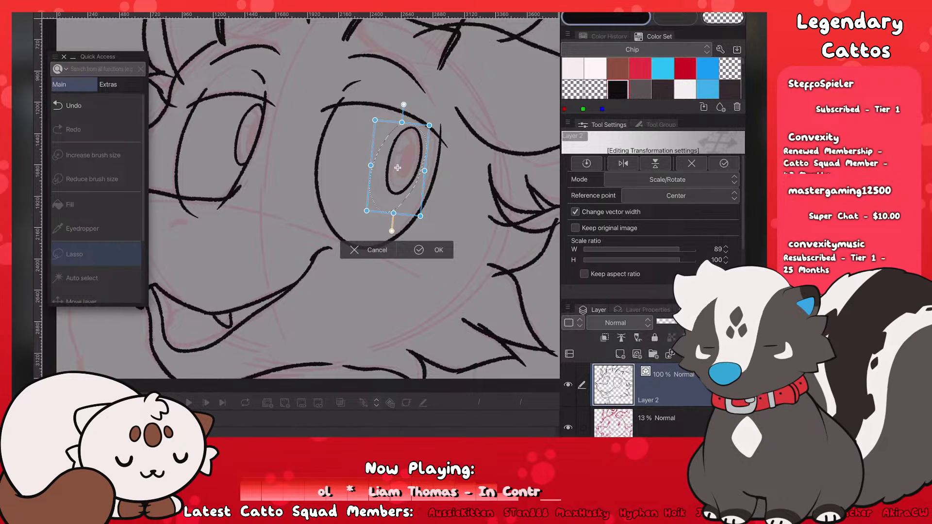
left_click(428, 250)
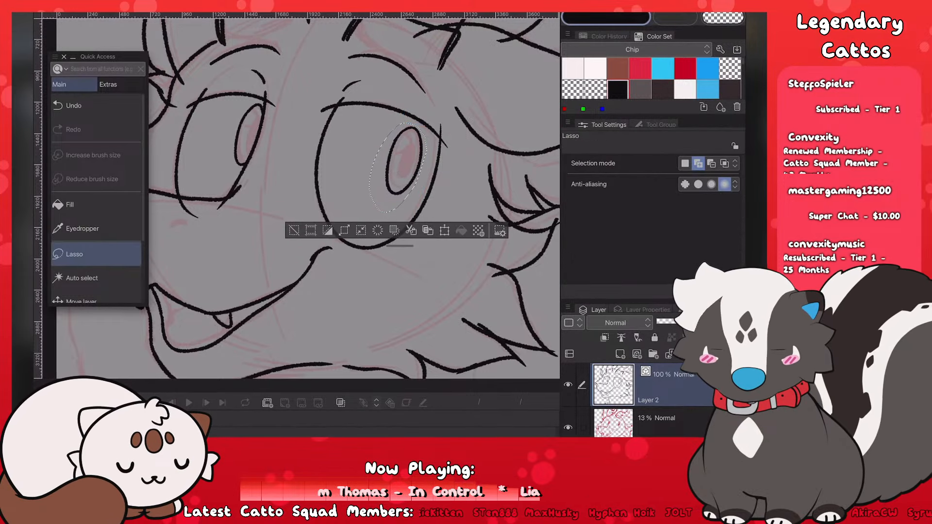
left_click(294, 231)
scroll(291, 189, "down", 5)
scroll(282, 184, "down", 2)
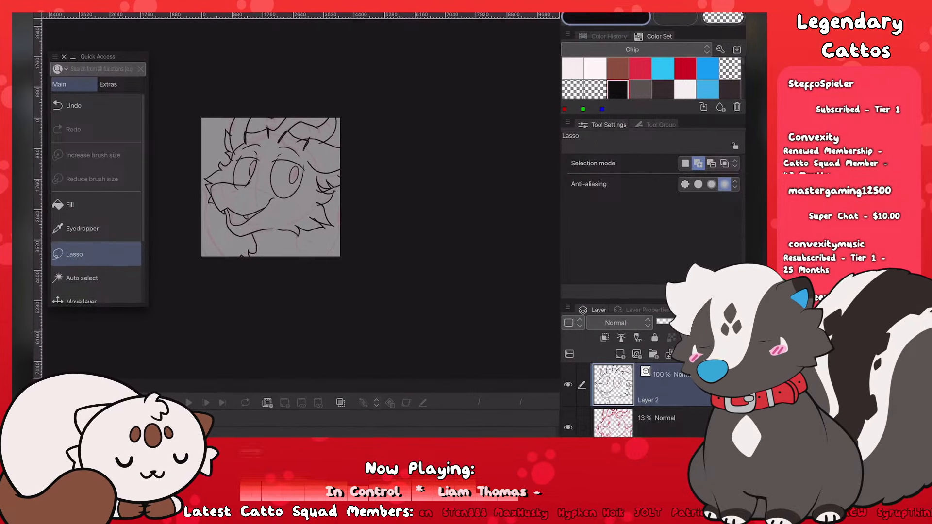
Step: Erase the part of the far eye's outline that overshoots below the muzzle line with the vector eraser
scroll(272, 187, "up", 4)
key("p")
key("e")
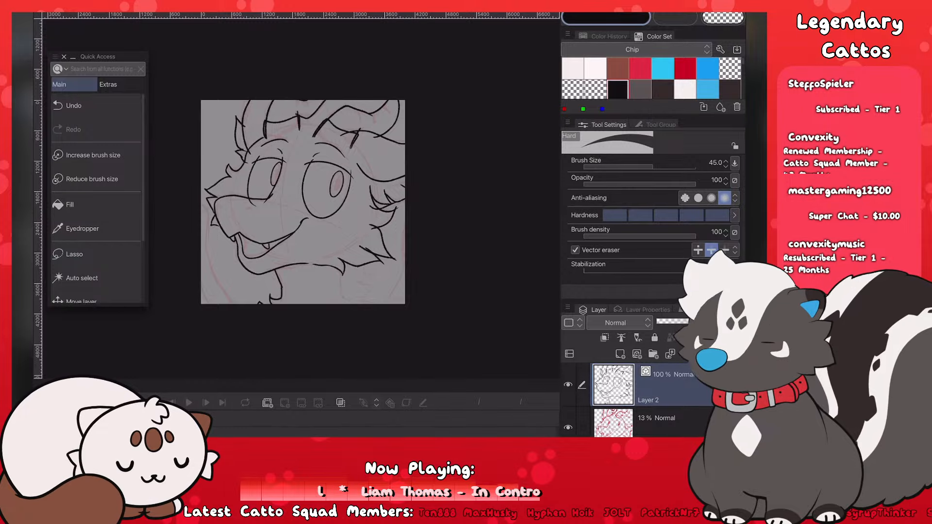
scroll(340, 199, "up", 3)
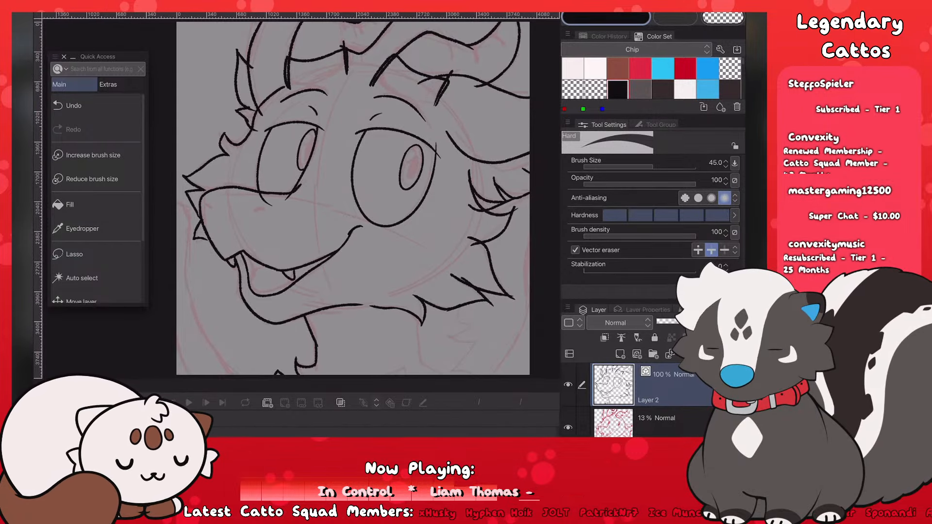
key("ctrl+z")
key("ctrl+y")
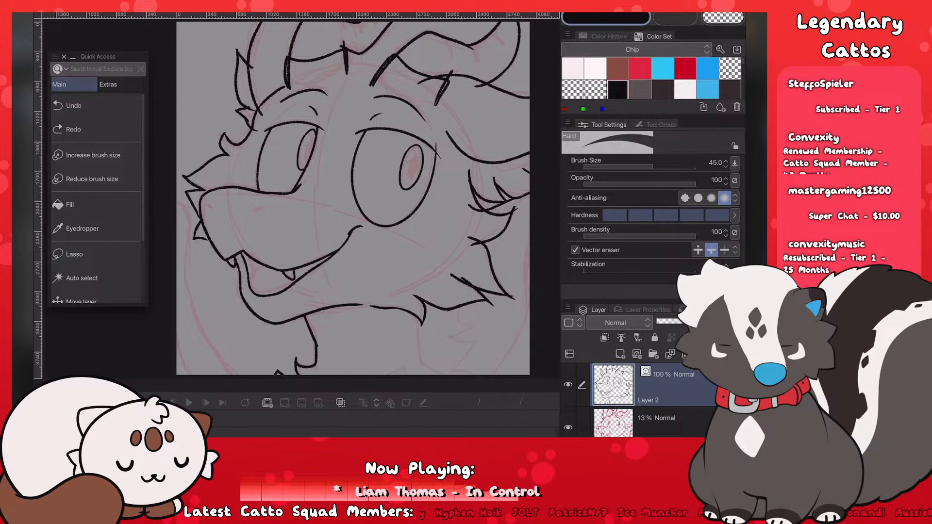
scroll(219, 180, "down", 5)
scroll(209, 190, "up", 3)
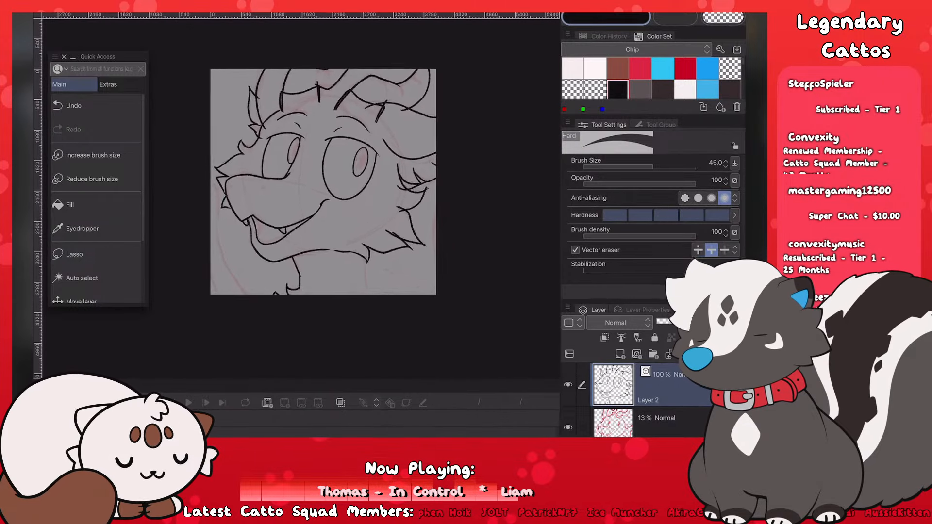
Step: Ink the nostril as a short curved stroke on top of the muzzle with the Textured pen
key("p")
scroll(209, 209, "up", 4)
scroll(228, 194, "up", 2)
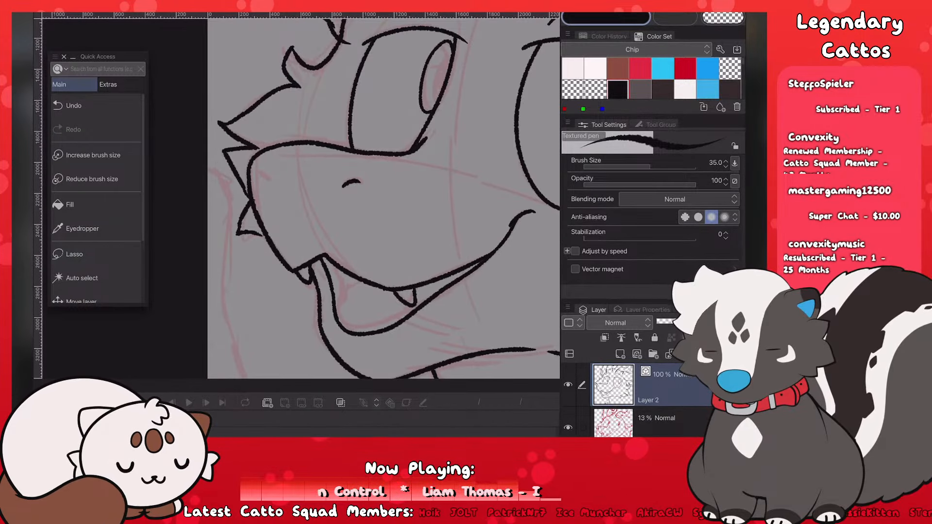
Step: Redraw the near nostril as a thicker curved stroke, ink the far nostril near the muzzle's front edge, and save the drawing
scroll(208, 176, "up", 3)
key("ctrl+z")
mouse_move(399, 192)
left_mouse_down()
mouse_move(428, 183)
mouse_move(416, 186)
left_mouse_up()
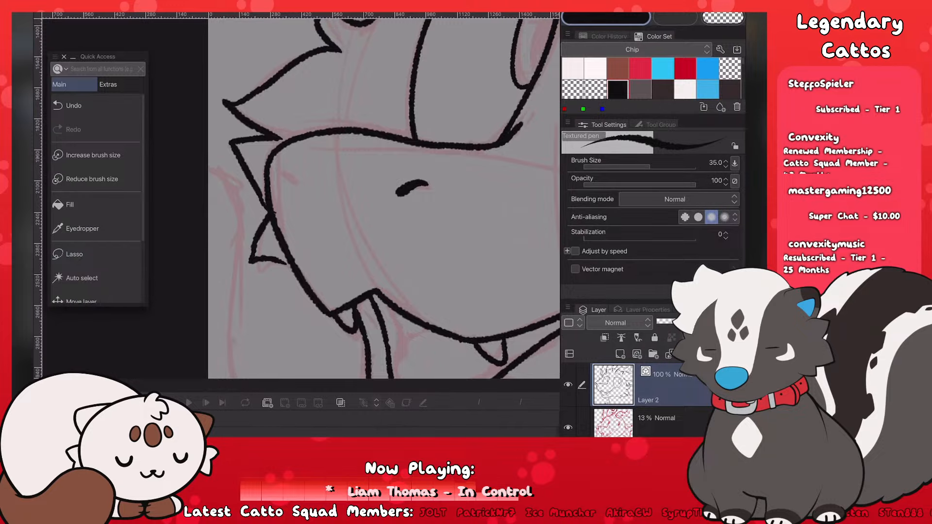
left_click_drag(280, 176, 294, 190)
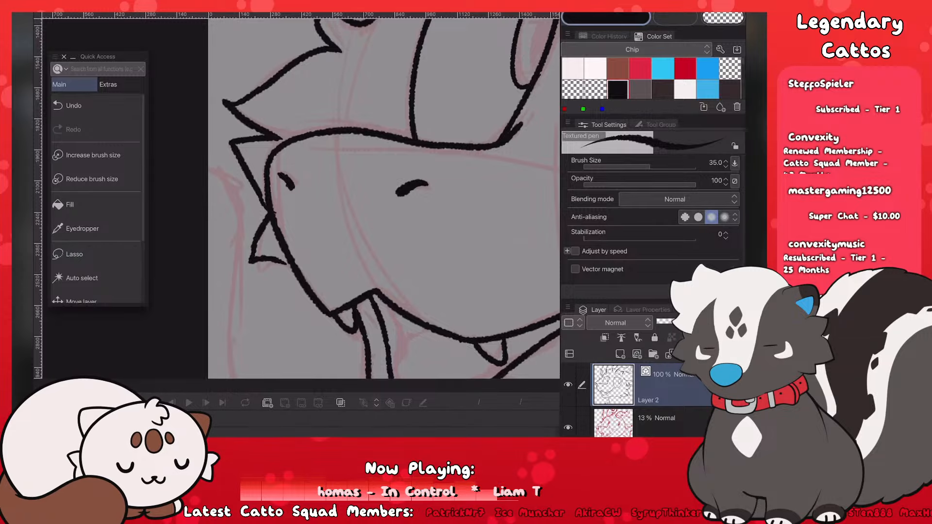
scroll(378, 194, "down", 5)
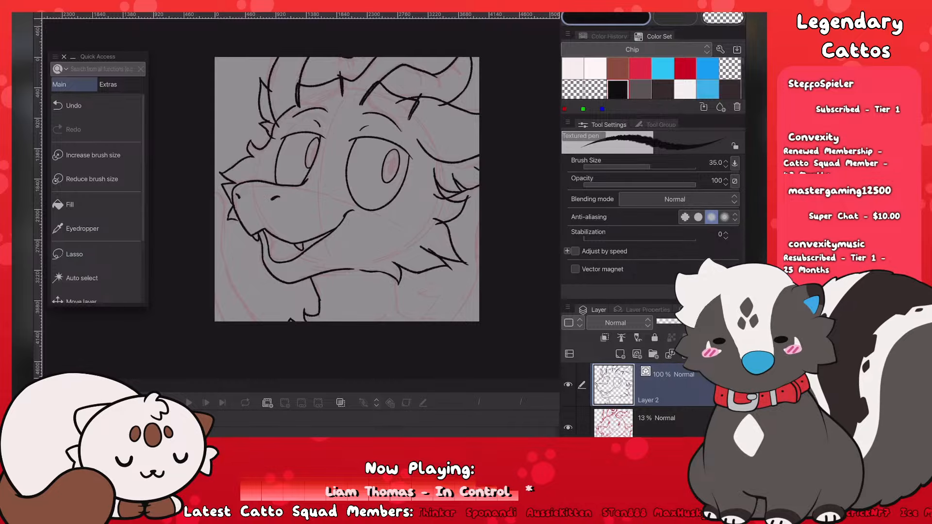
key("ctrl+s")
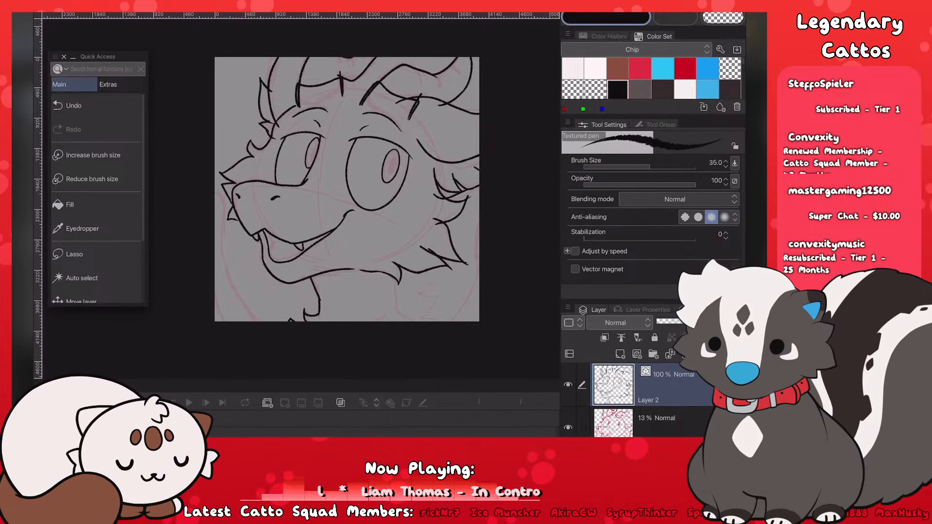
Step: Ink the back of the neck from the jaw fur down to the canvas edge with the Textured pen at size 40
scroll(342, 261, "down", 3)
scroll(282, 140, "up", 2)
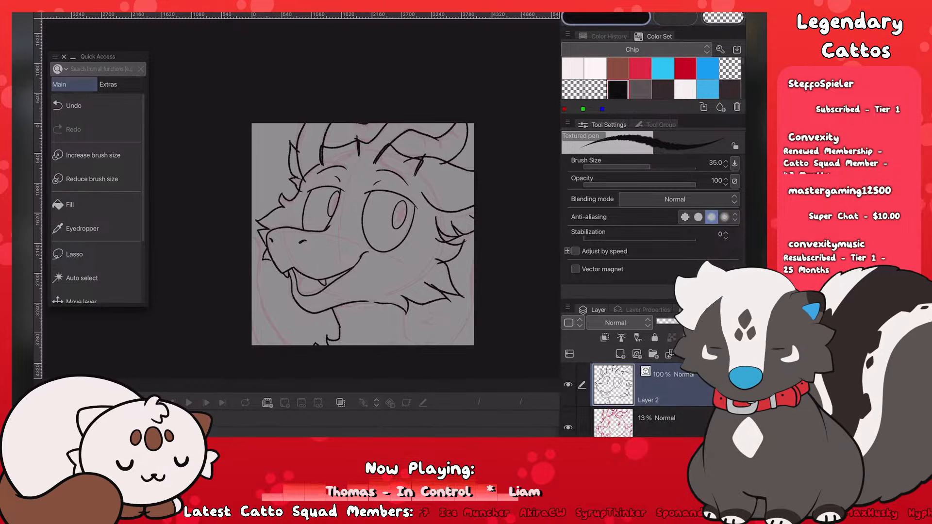
scroll(301, 198, "up", 2)
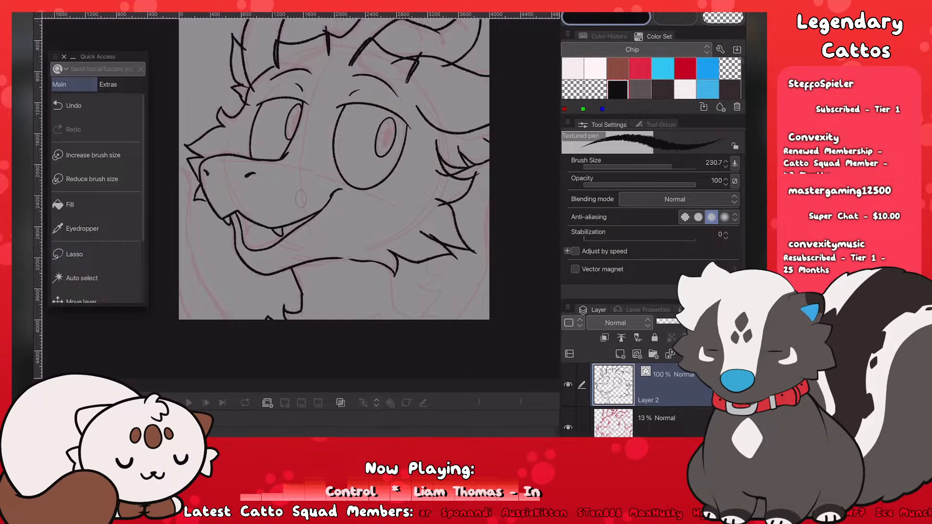
key("bracketleft")
key("bracketleft")
key("bracketleft")
key("bracketleft")
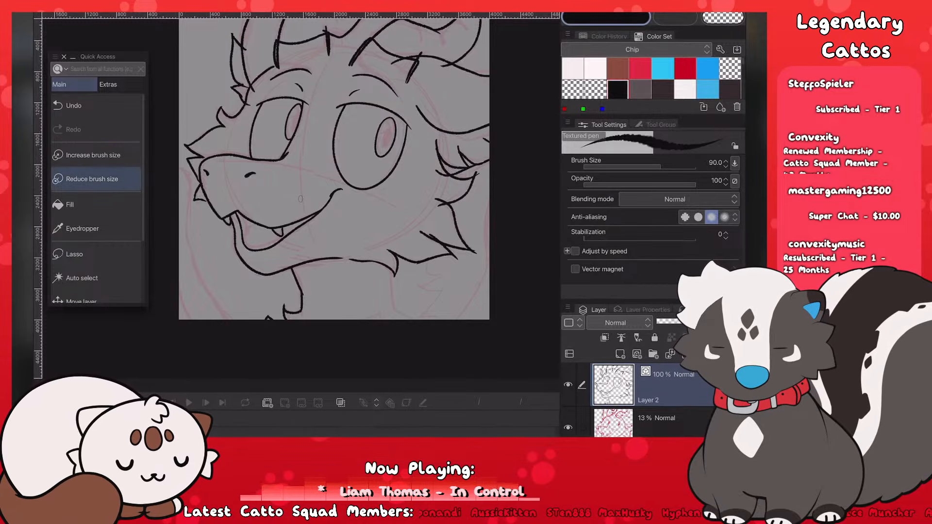
key("bracketleft")
key("bracketleft")
key("bracketleft")
key("bracketleft")
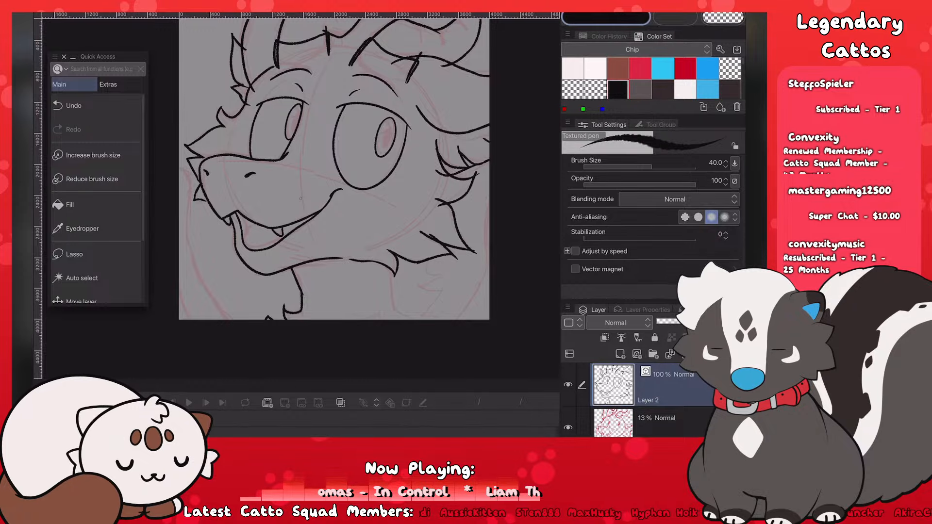
left_click_drag(391, 270, 406, 318)
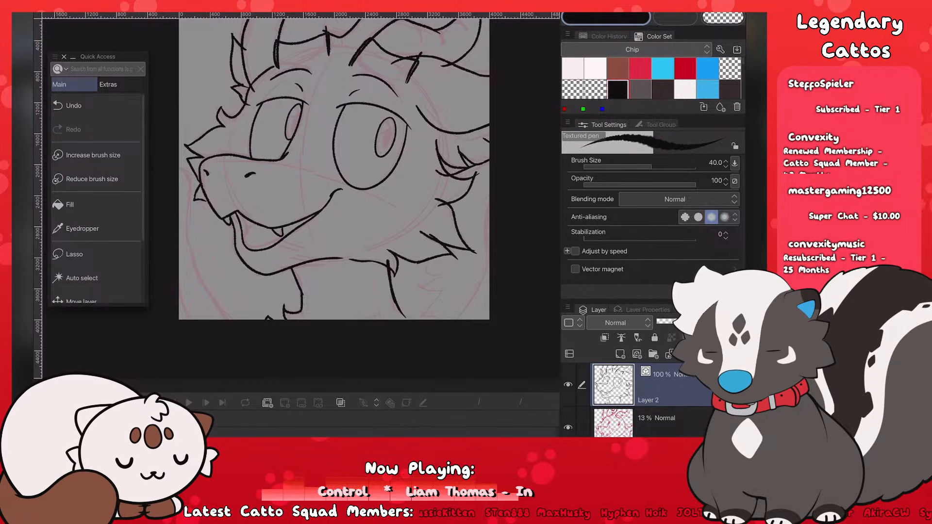
key("ctrl+z")
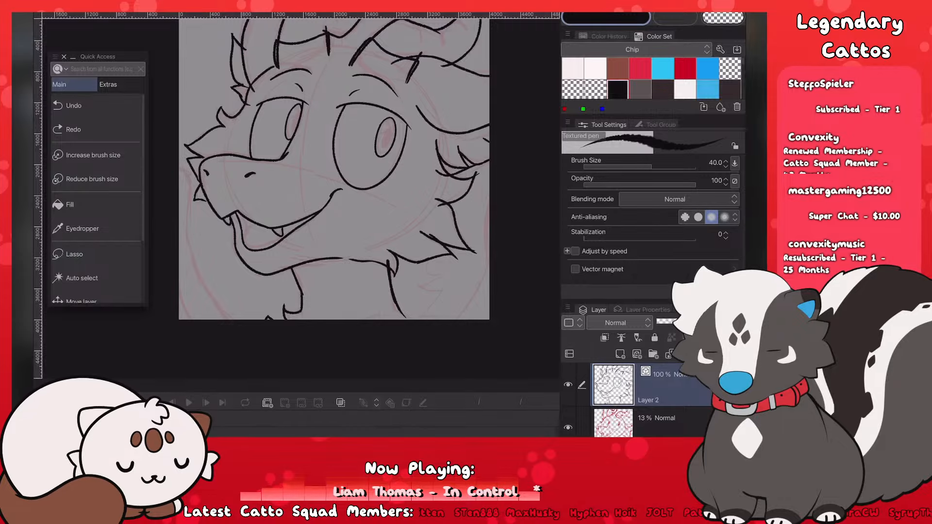
key("ctrl+y")
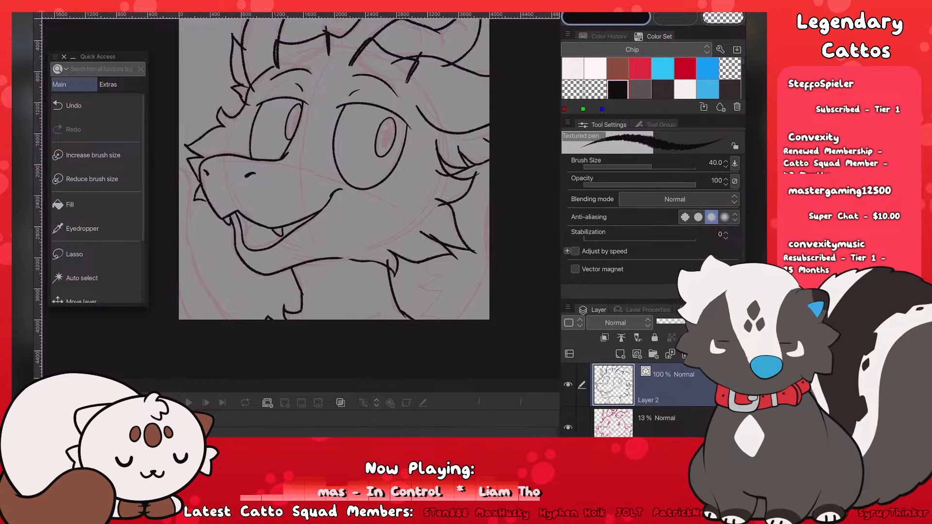
Step: Erase the extra stroke at the near horn's base line with the vector eraser
scroll(320, 194, "down", 5)
scroll(320, 200, "up", 3)
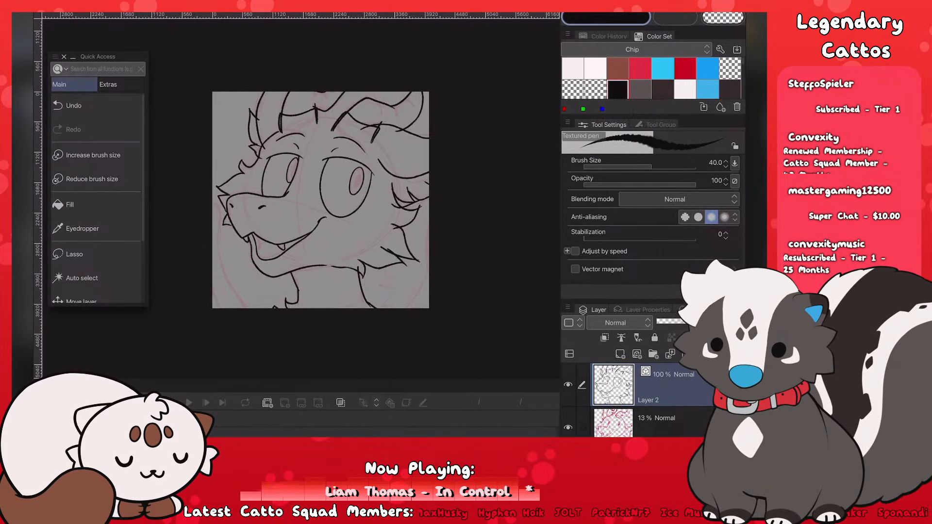
key("e")
scroll(282, 88, "up", 3)
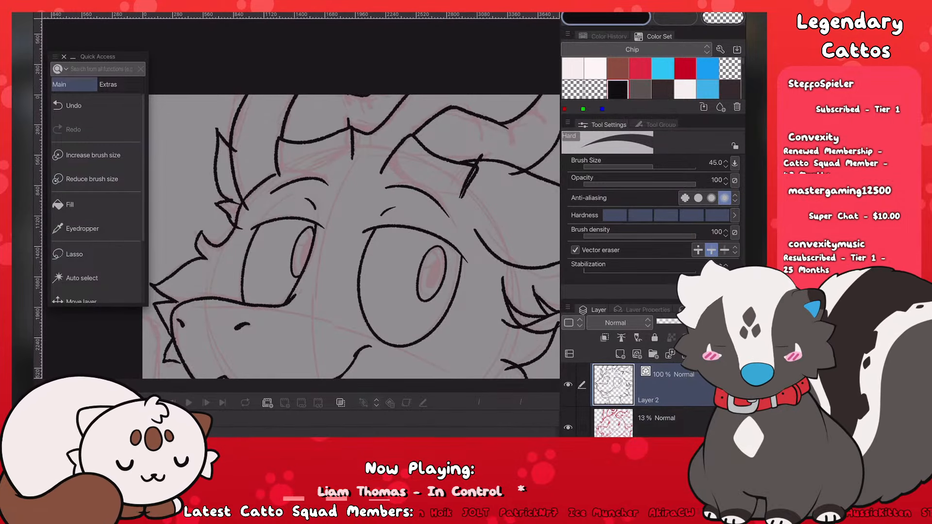
left_click_drag(469, 171, 475, 176)
scroll(352, 236, "down", 5)
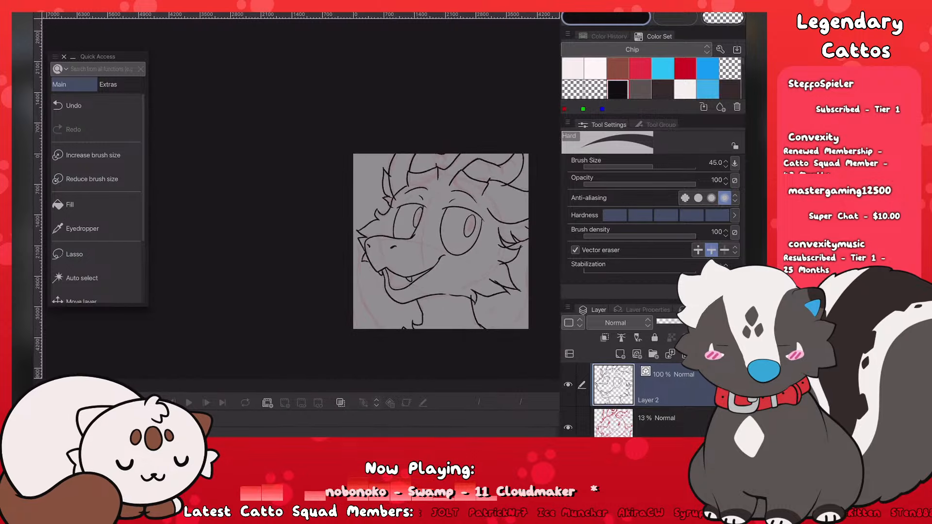
scroll(352, 236, "up", 3)
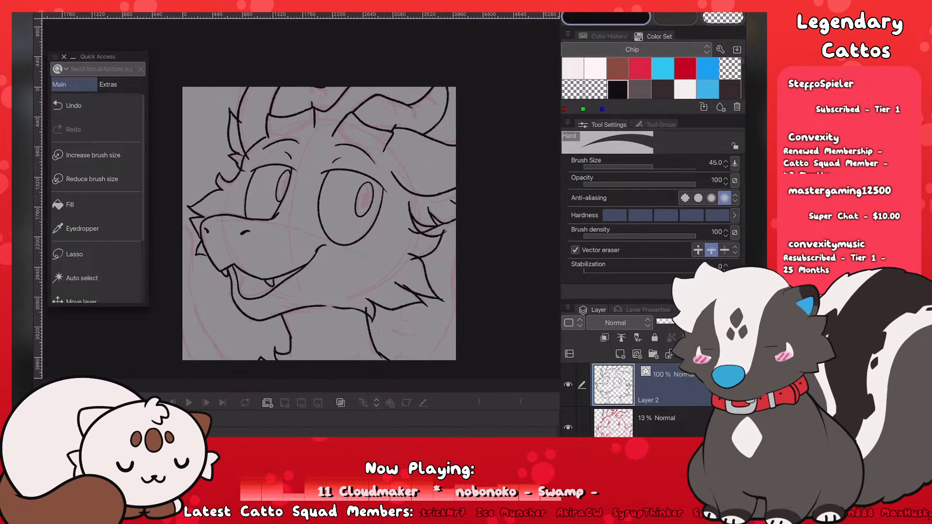
Step: Ink the top of the head between the two horn bases with the Textured pen and trim its overshooting ends with the vector eraser
key("p")
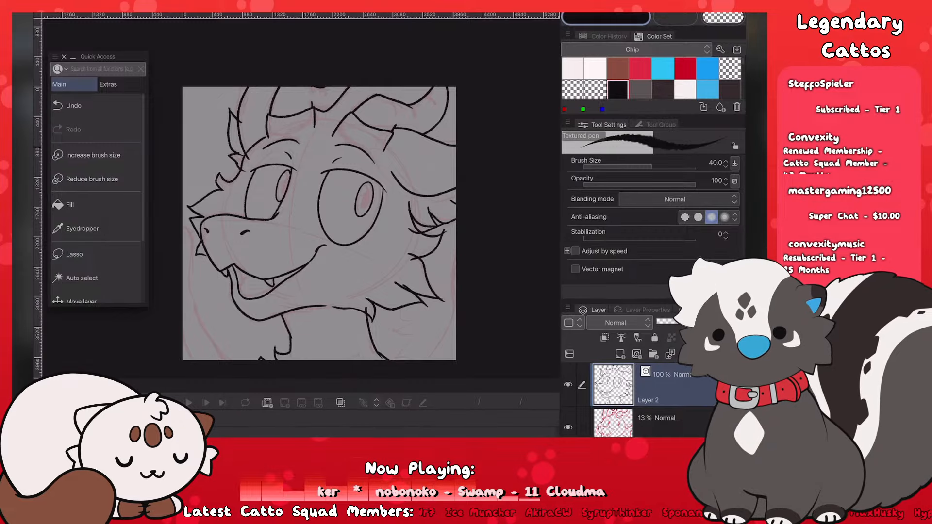
scroll(353, 194, "up", 3)
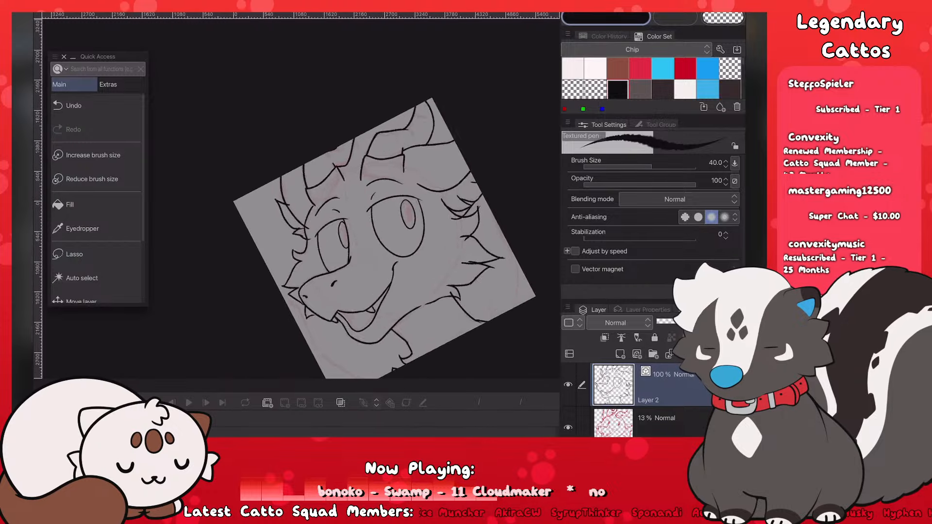
left_click_drag(353, 163, 401, 144)
key("ctrl+z")
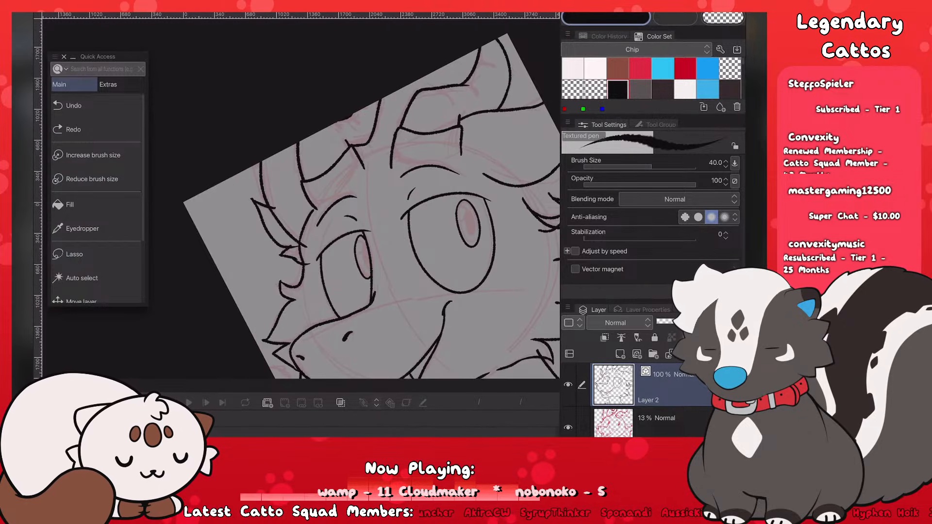
left_click_drag(351, 164, 402, 144)
key("e")
left_click(399, 144)
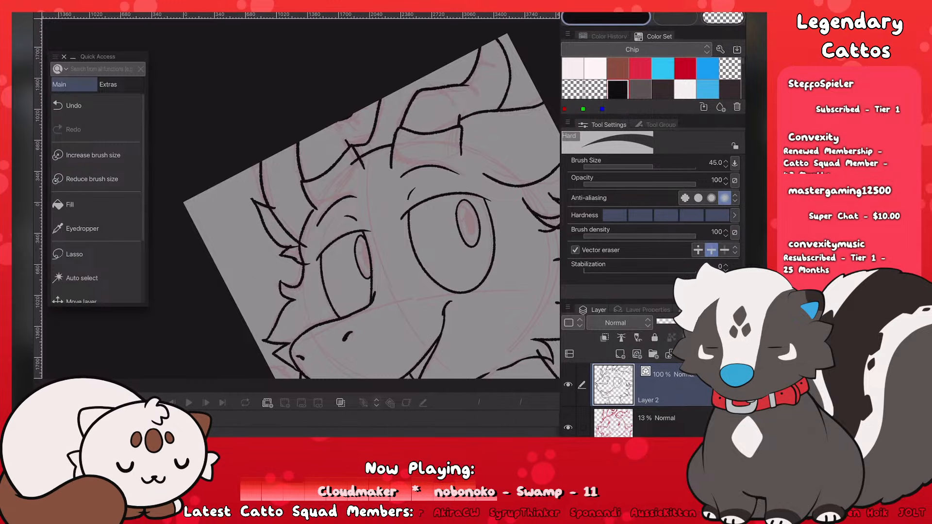
left_click(354, 162)
scroll(301, 199, "down", 4)
scroll(287, 295, "down", 3)
scroll(279, 260, "up", 4)
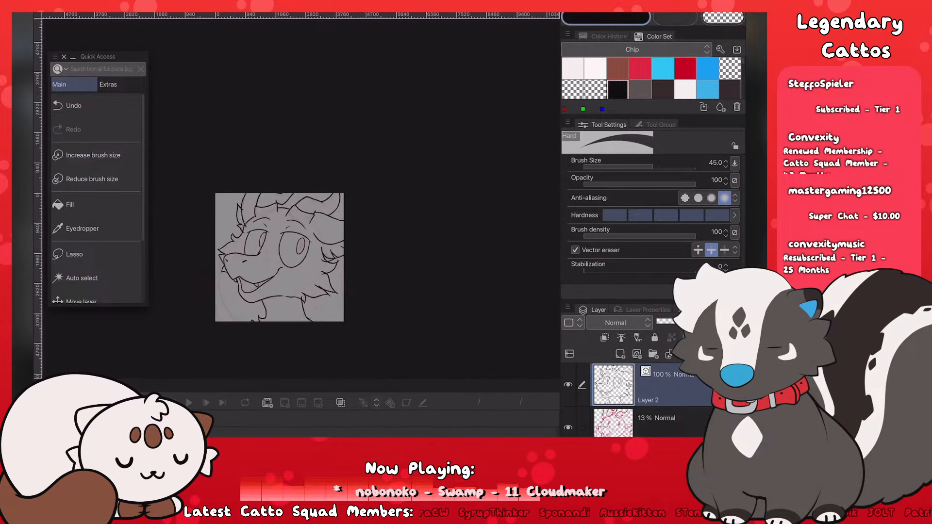
scroll(308, 244, "up", 2)
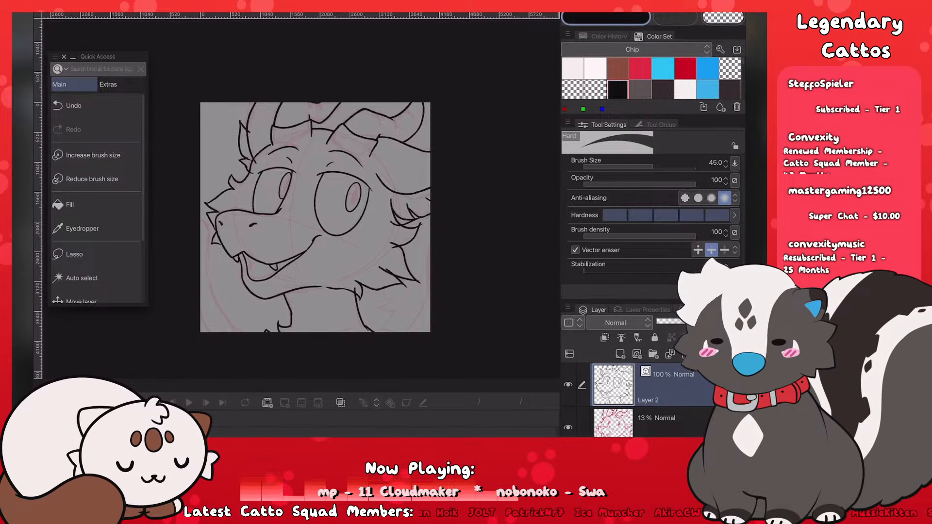
scroll(316, 217, "up", 3)
left_click_drag(587, 301, 587, 302)
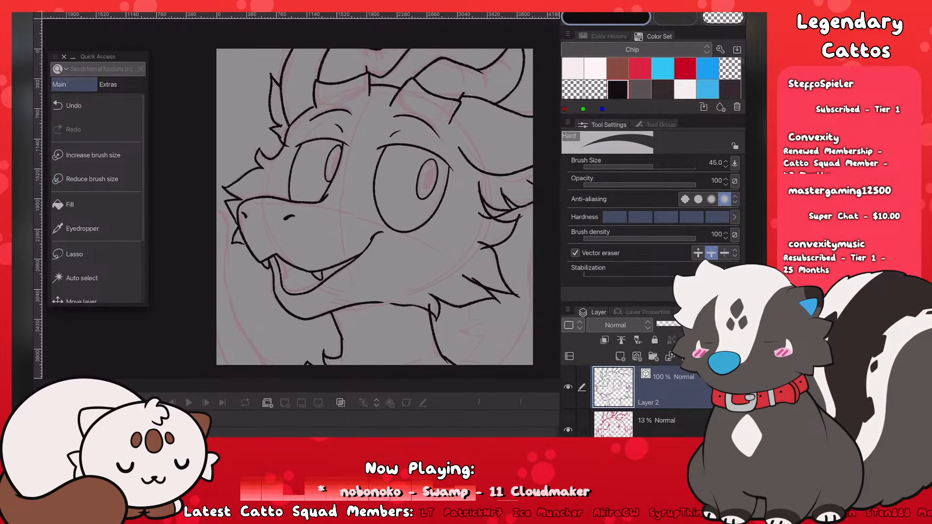
left_click(271, 84)
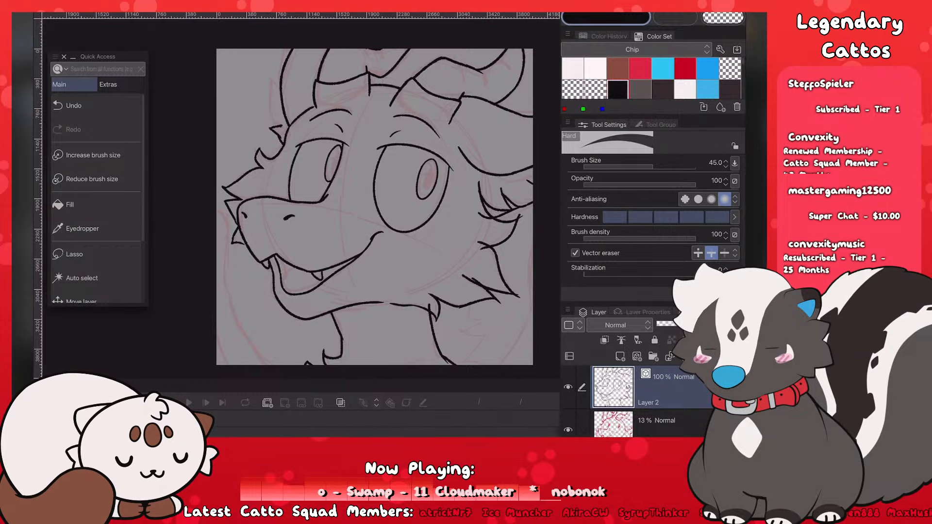
key("ctrl+z")
scroll(374, 207, "down", 3)
scroll(246, 333, "up", 3)
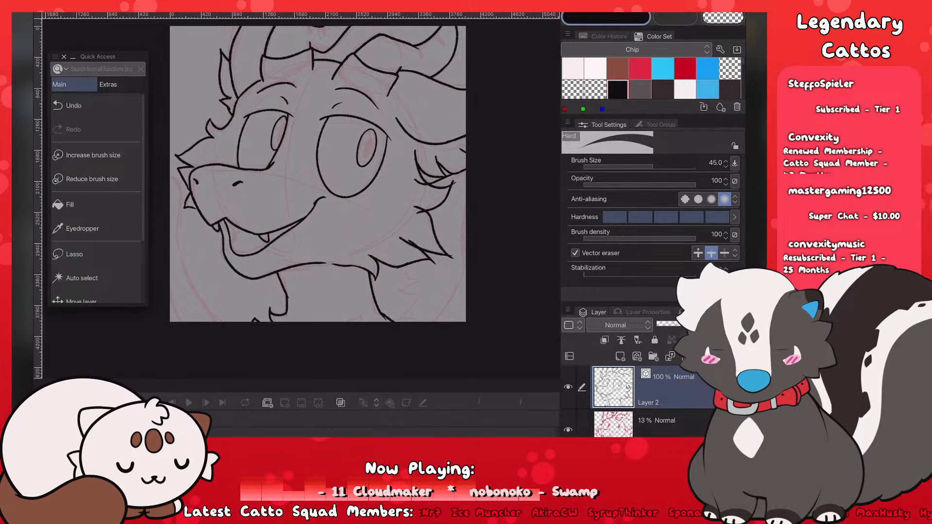
Step: Trim the stray line ends that extend into the cheek at the near side's fur spikes with the vector eraser
left_click(410, 242)
key("ctrl+z")
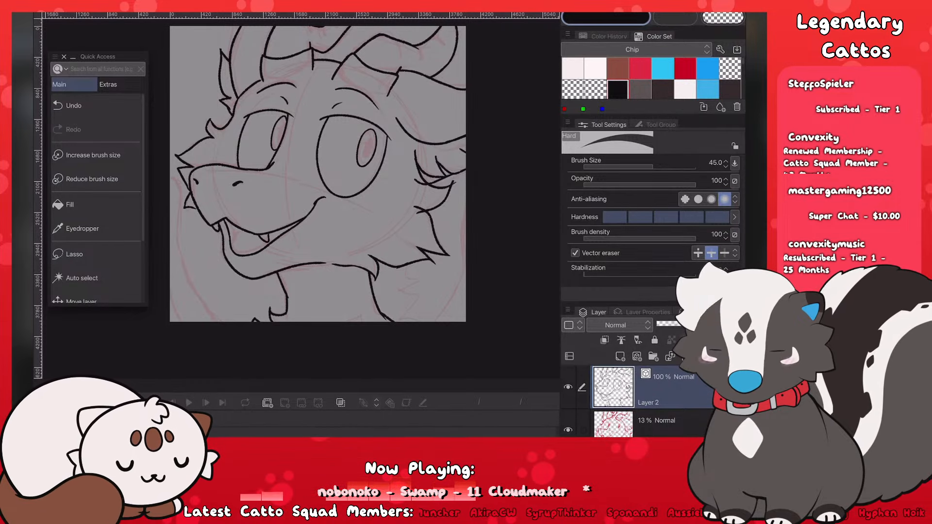
left_click(451, 257)
left_click(420, 209)
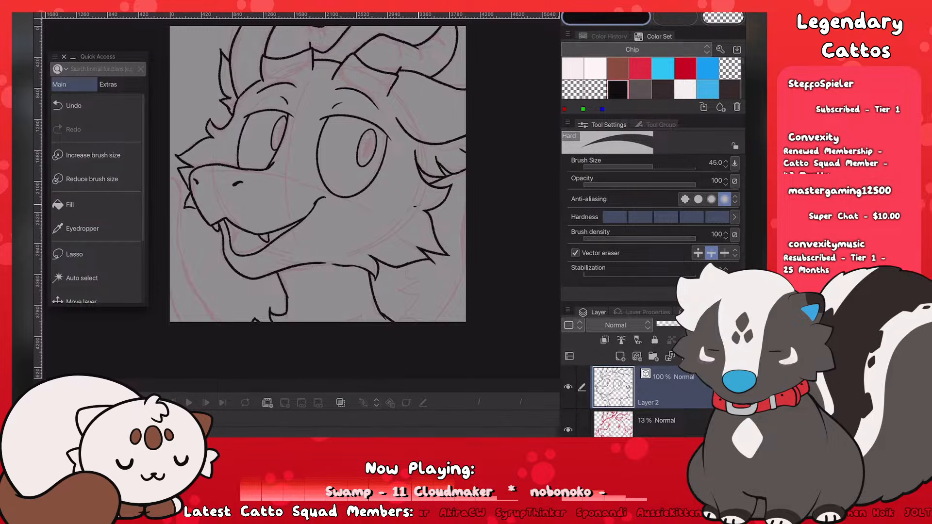
scroll(470, 233, "down", 4)
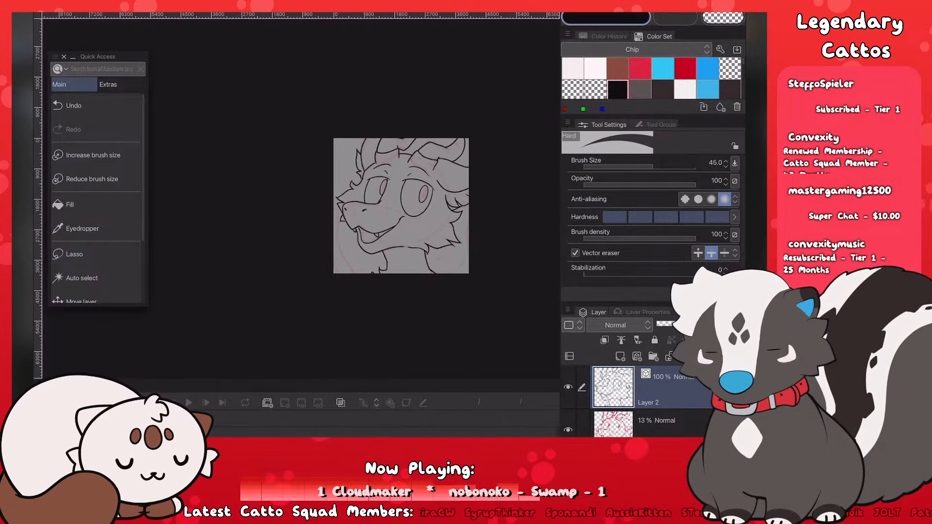
scroll(420, 235, "down", 1)
scroll(449, 207, "up", 4)
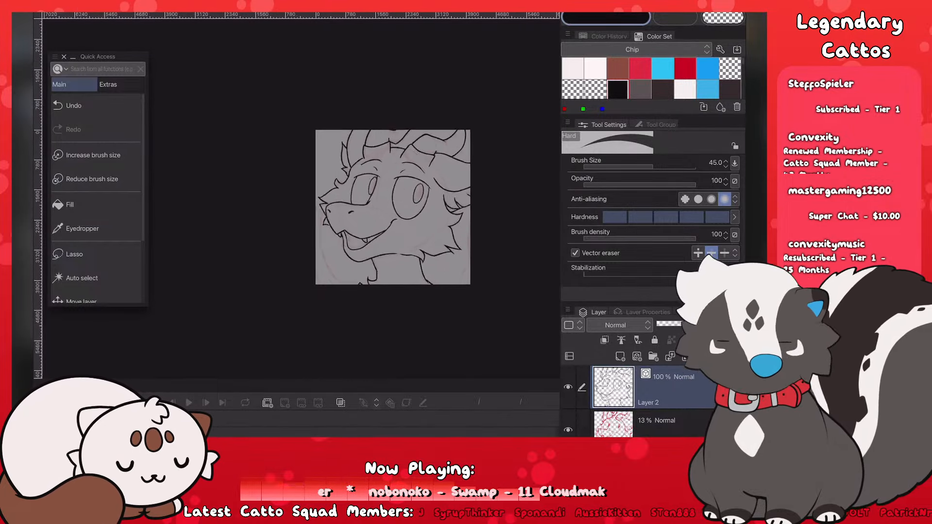
Step: Thicken the inner ends of the near and far brows with the Textured pen at size 40, refining the far brow with transparent color
key("p")
scroll(361, 155, "up", 6)
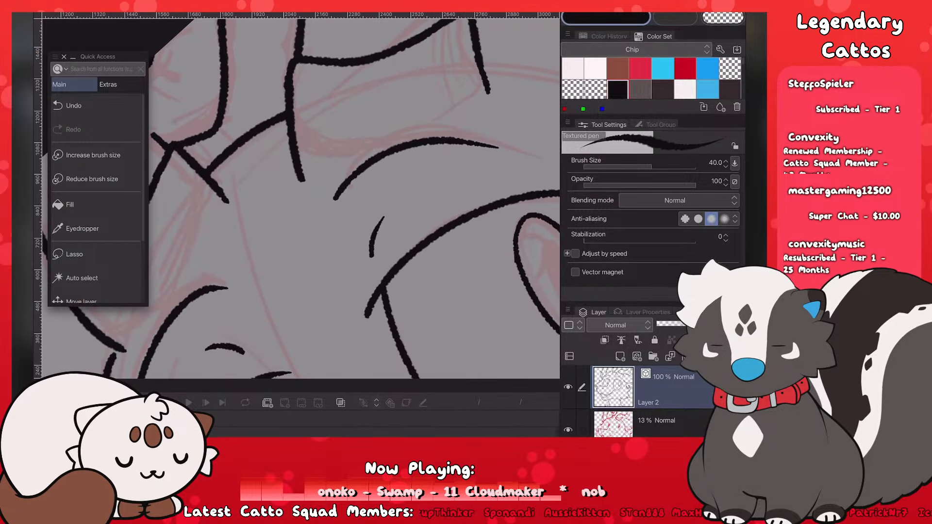
mouse_move(334, 198)
left_mouse_down()
mouse_move(373, 160)
mouse_move(421, 140)
mouse_move(422, 152)
mouse_move(355, 181)
left_mouse_up()
scroll(301, 208, "down", 7)
scroll(272, 204, "up", 6)
scroll(356, 195, "up", 1)
scroll(335, 209, "down", 6)
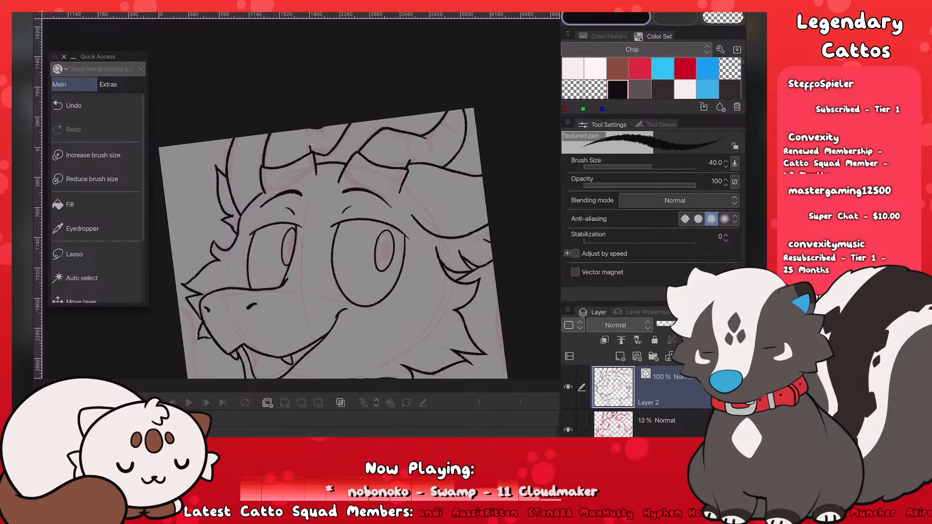
scroll(311, 209, "up", 6)
key("c")
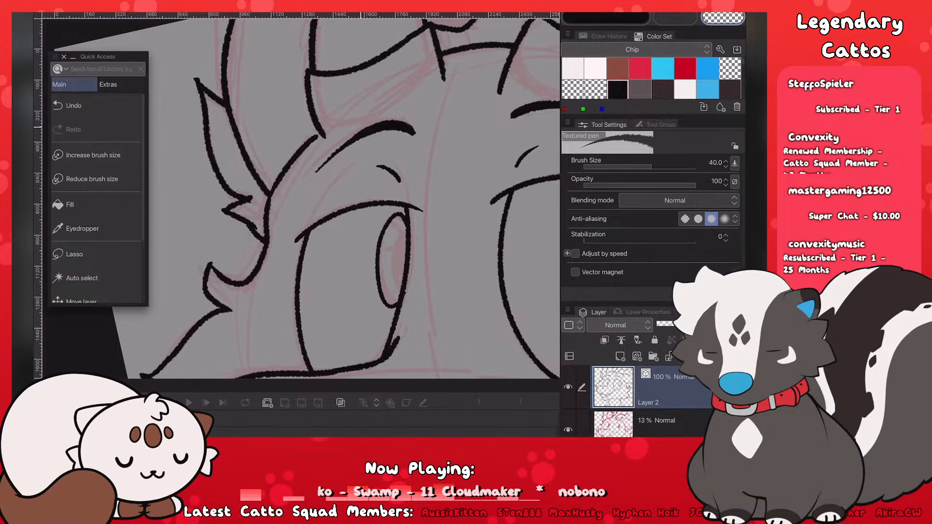
scroll(299, 233, "down", 6)
scroll(291, 233, "down", 3)
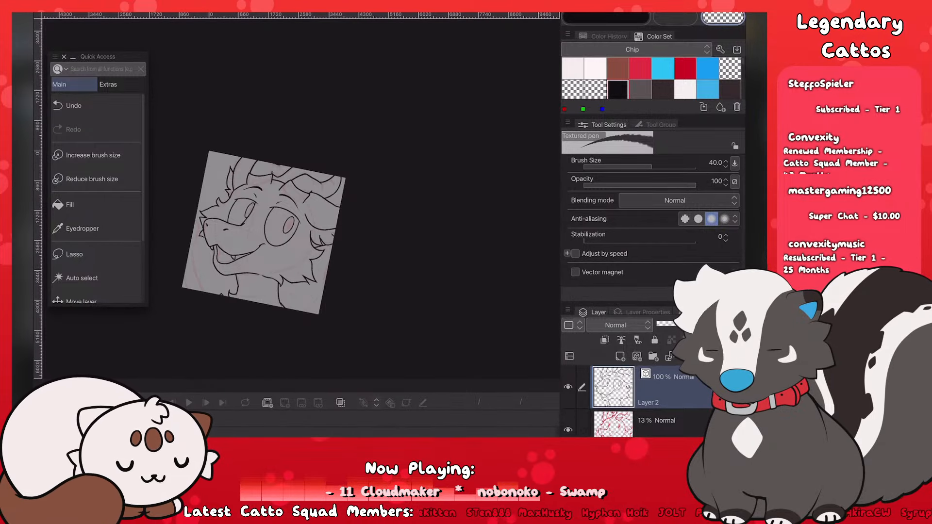
scroll(301, 194, "up", 8)
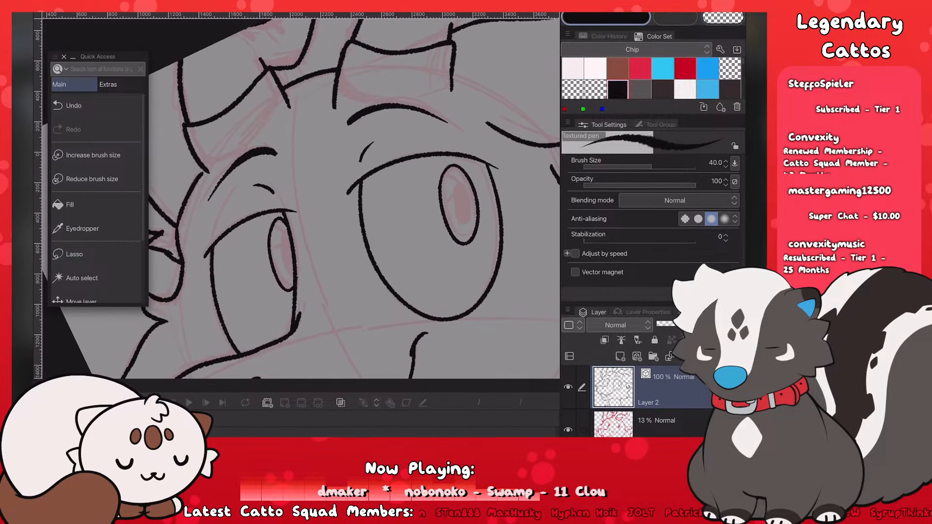
Step: Build up the near brow's inner end with a tapering Textured pen stroke along its arch, redrawing the stroke until it blends in
scroll(287, 143, "up", 3)
left_click_drag(383, 103, 424, 74)
key("ctrl+z")
left_click_drag(383, 103, 430, 73)
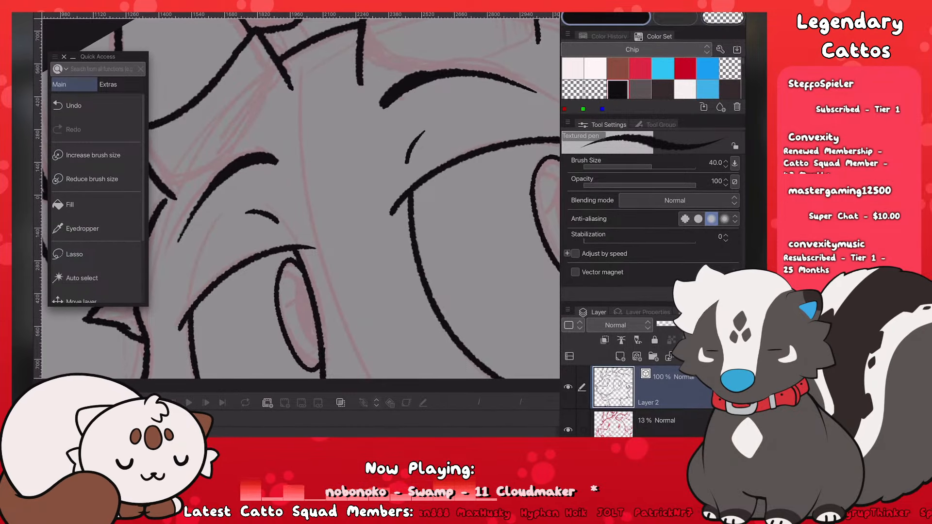
key("ctrl+z")
mouse_move(384, 103)
left_mouse_down()
mouse_move(443, 70)
mouse_move(462, 71)
left_mouse_up()
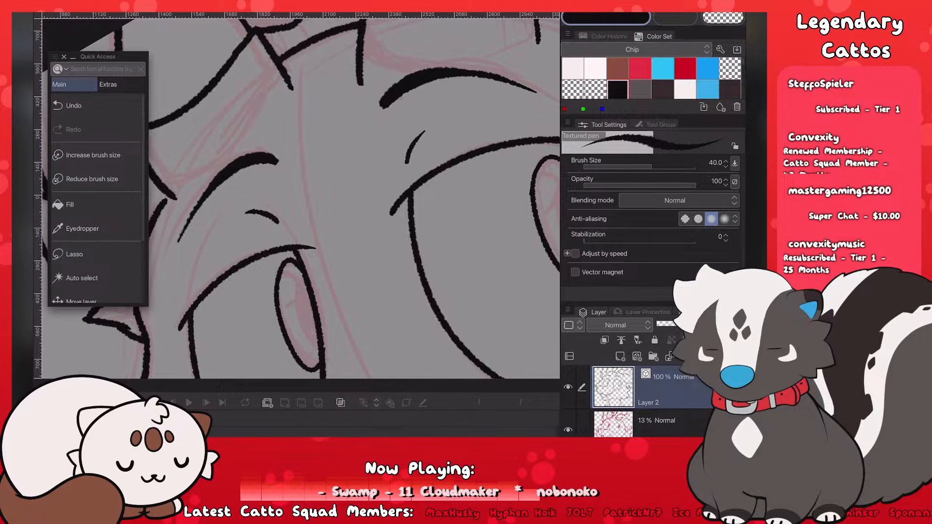
Step: Ink the small curved chest fur spike at the canvas's lower edge with the Textured pen, redrawing the stroke
scroll(301, 194, "down", 10)
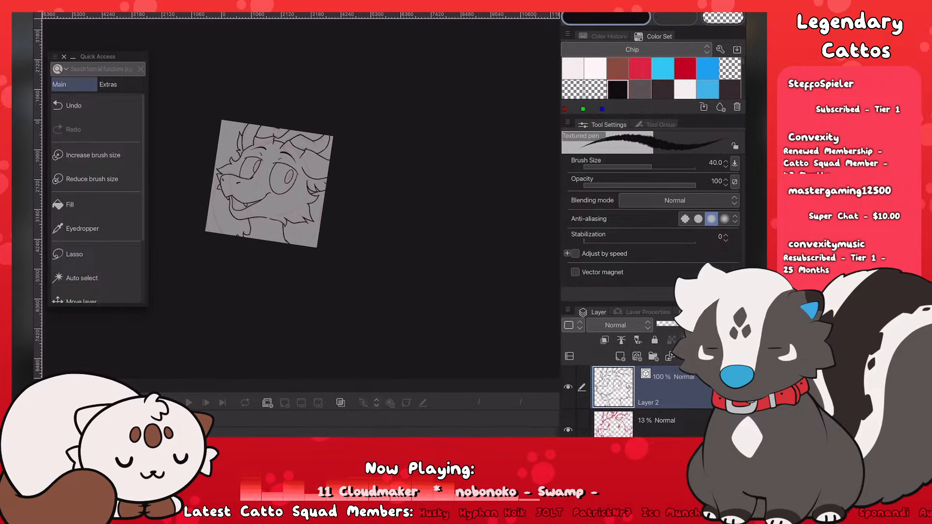
scroll(291, 168, "up", 4)
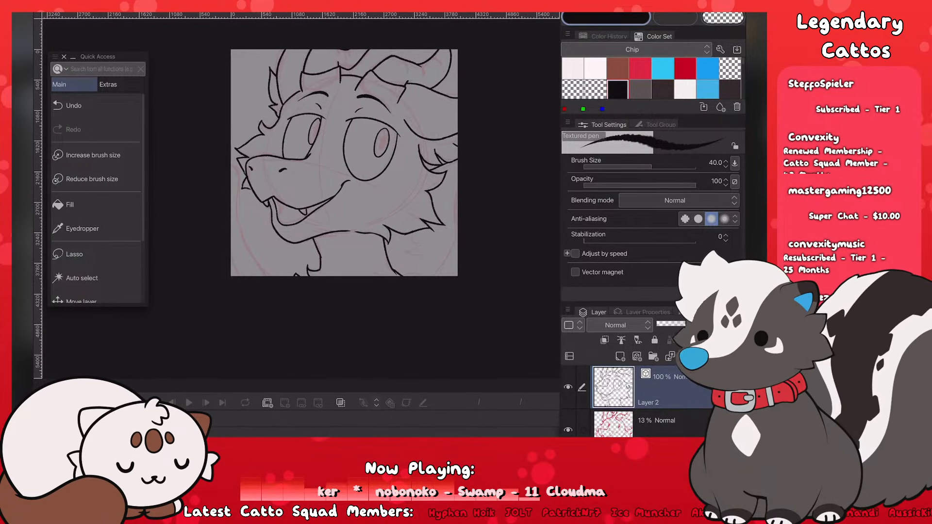
scroll(272, 274, "up", 3)
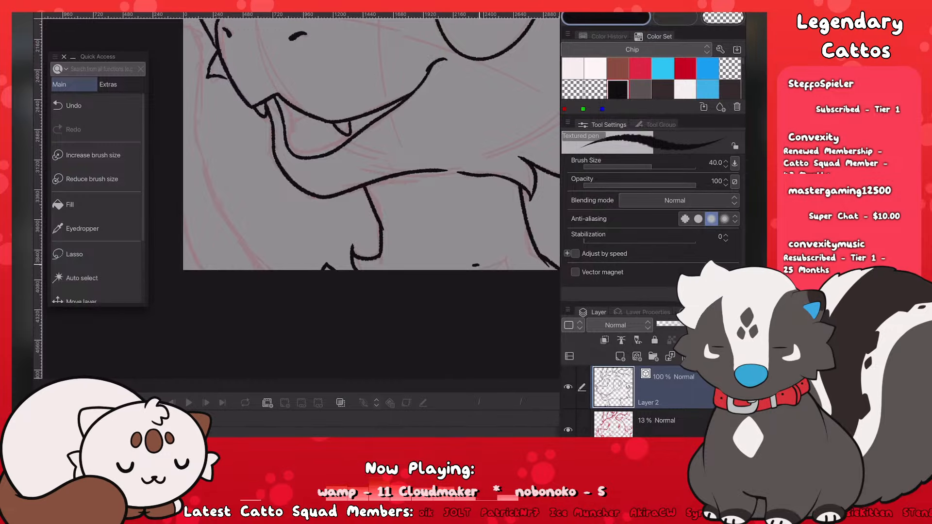
mouse_move(498, 256)
left_mouse_down()
mouse_move(476, 265)
mouse_move(500, 268)
left_mouse_up()
key("ctrl+z")
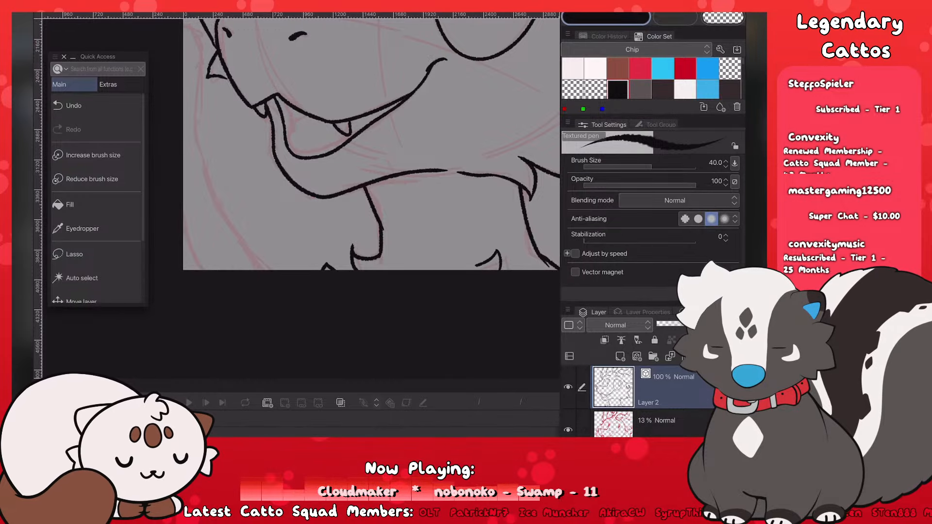
scroll(359, 231, "up", 2)
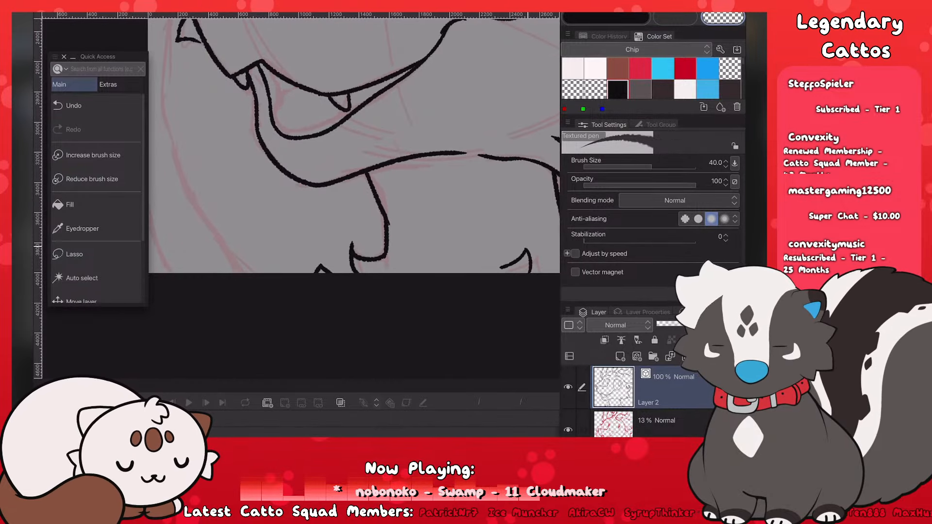
scroll(292, 170, "down", 5)
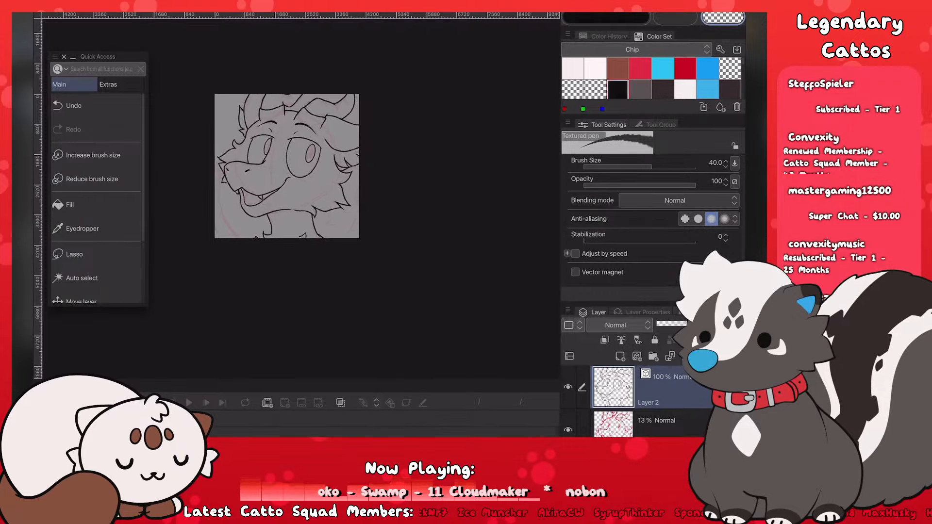
scroll(287, 168, "up", 2)
double_click(606, 18)
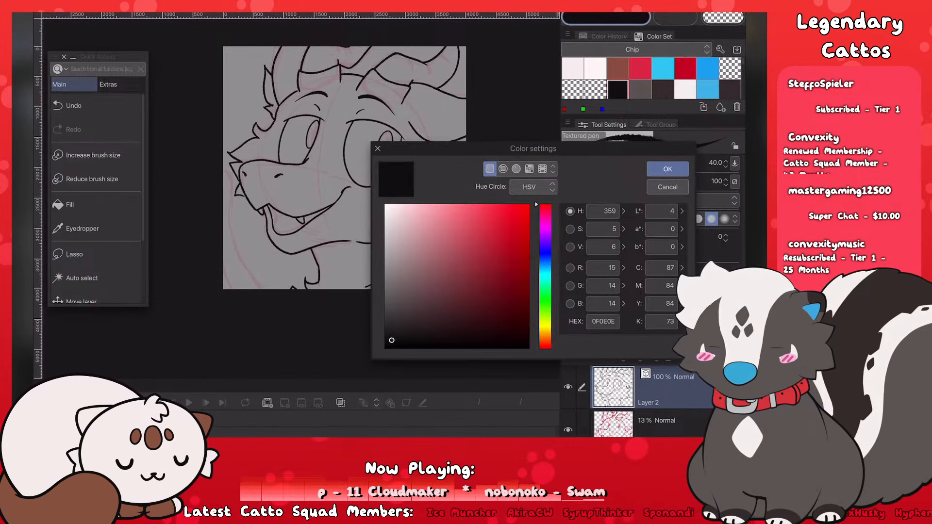
left_click(667, 187)
scroll(262, 204, "down", 5)
scroll(291, 199, "up", 2)
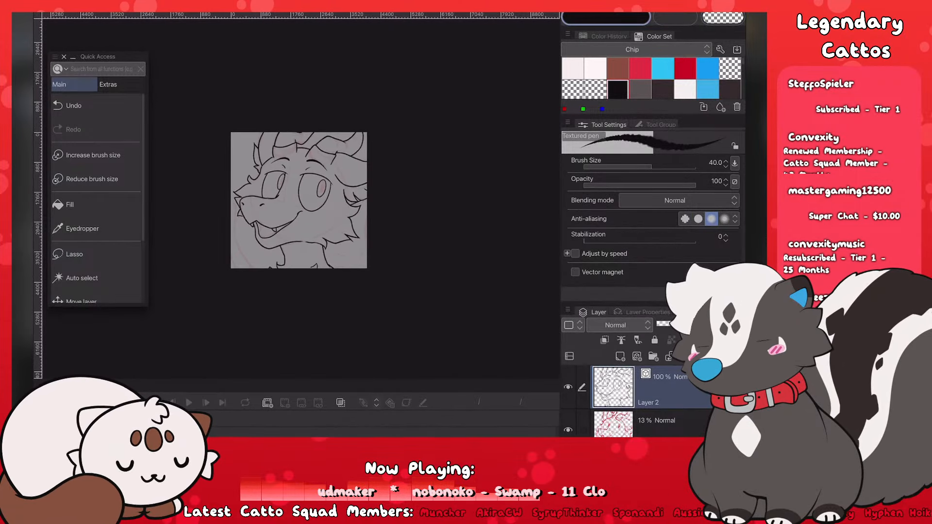
scroll(318, 202, "up", 2)
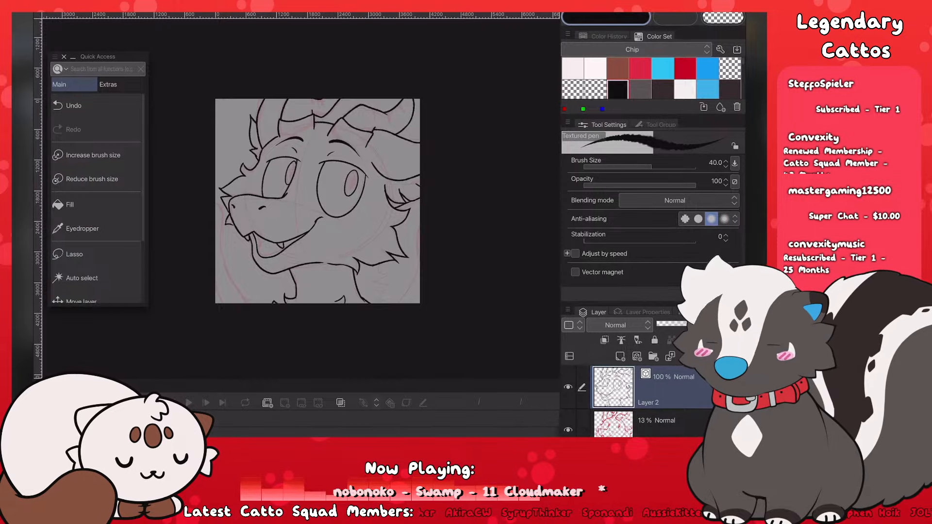
scroll(346, 192, "up", 2)
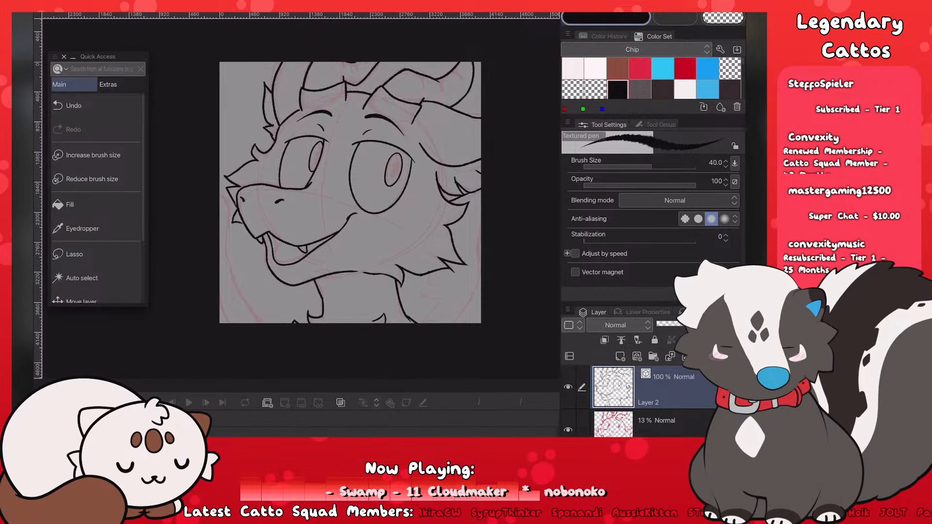
Step: Trim the overshooting line end at the tip of the near cheek's fur spikes using the Textured pen with transparent color
scroll(311, 199, "up", 4)
key("c")
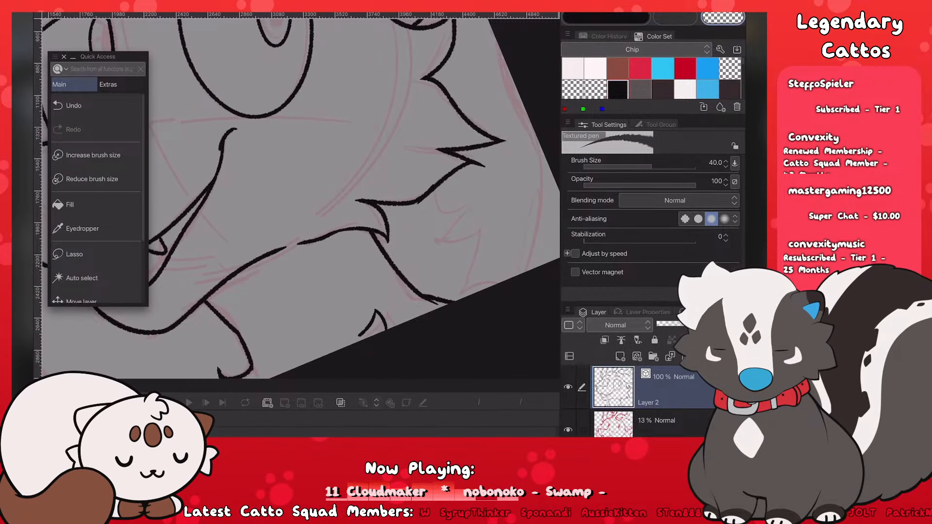
scroll(253, 197, "up", 1)
left_click_drag(554, 144, 543, 140)
scroll(301, 199, "down", 1)
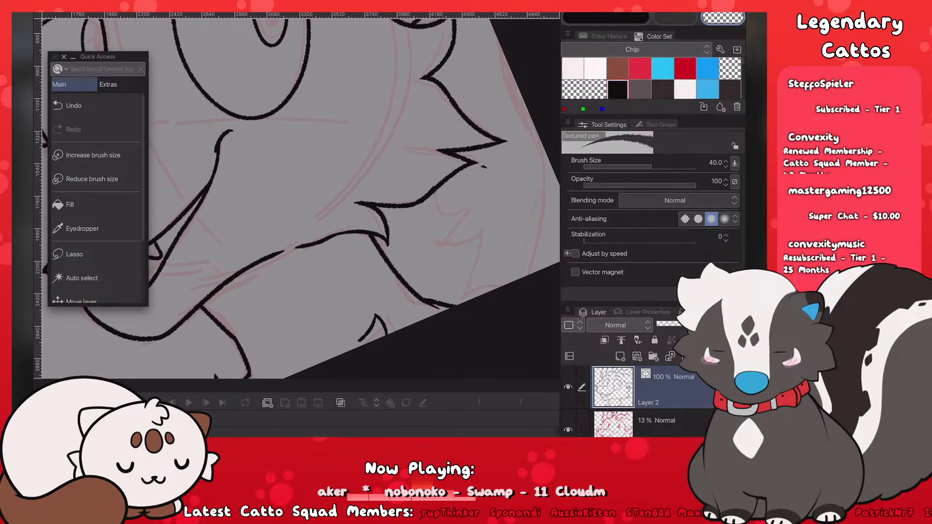
scroll(301, 199, "down", 4)
scroll(310, 194, "up", 3)
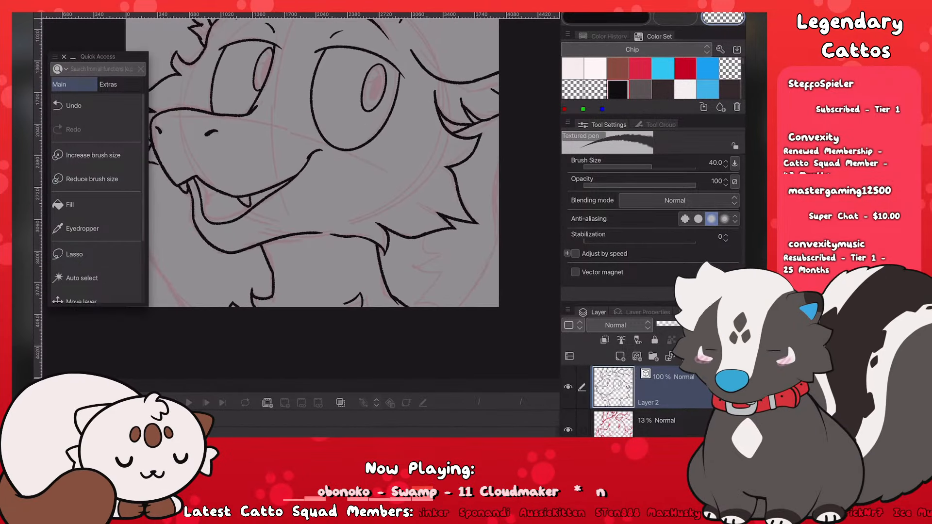
Step: Ink the spiky fur tuft behind the neck from under the near cheek down to the canvas's lower edge, redrawing strokes as needed
key("c")
scroll(311, 194, "up", 1)
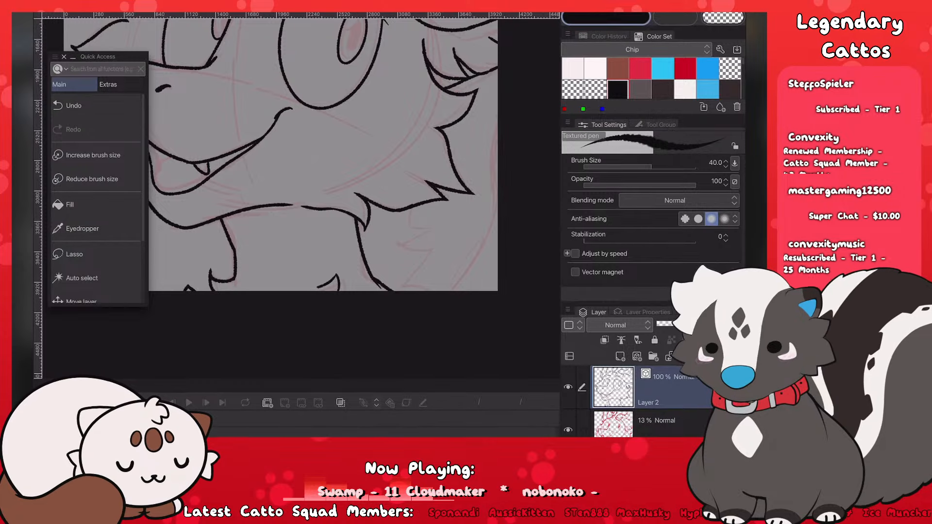
mouse_move(434, 226)
left_mouse_down()
mouse_move(409, 209)
mouse_move(431, 225)
mouse_move(397, 246)
mouse_move(428, 249)
mouse_move(396, 290)
left_mouse_up()
key("ctrl+z")
key("ctrl+z")
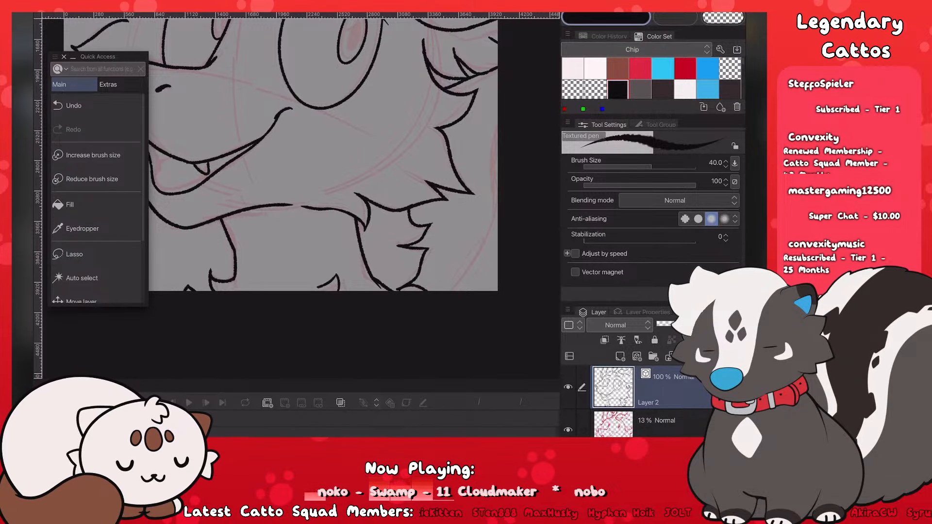
scroll(281, 195, "down", 6)
scroll(296, 198, "up", 2)
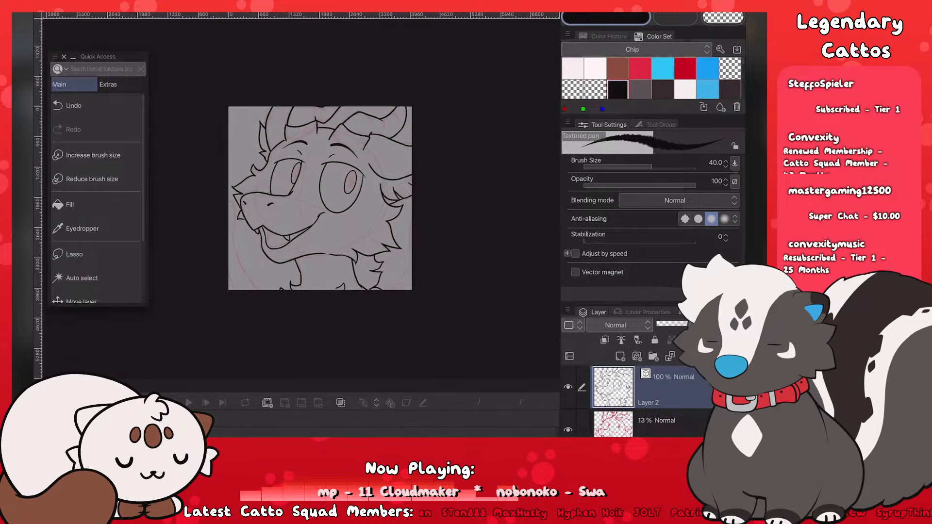
Step: Reduce the Textured pen to size 35 and ink the long outer curves on both sides of the neck down to the canvas's lower edge
left_click(92, 179)
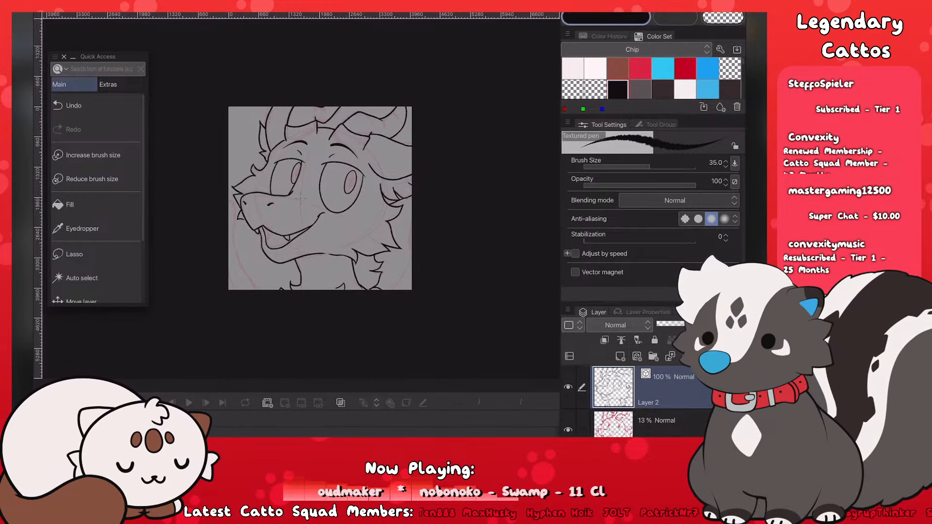
scroll(301, 198, "up", 2)
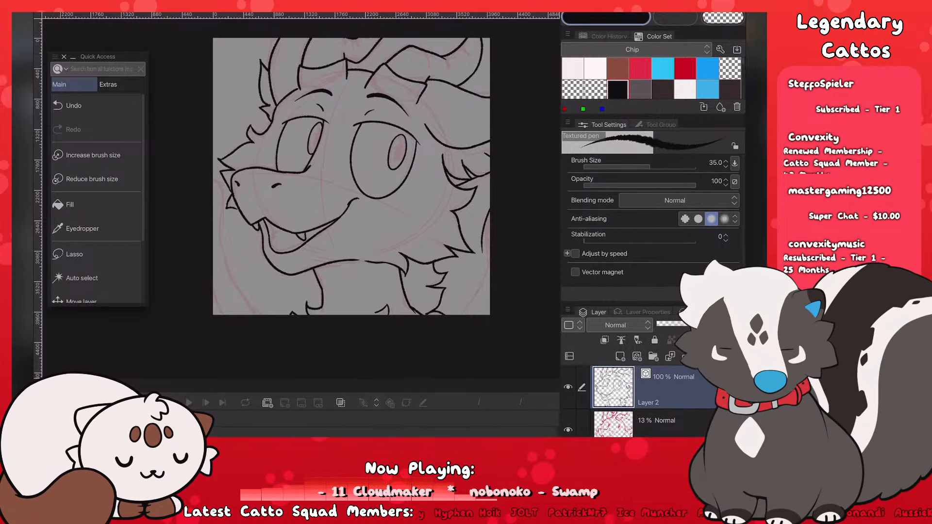
left_click_drag(483, 245, 465, 314)
scroll(352, 177, "down", 5)
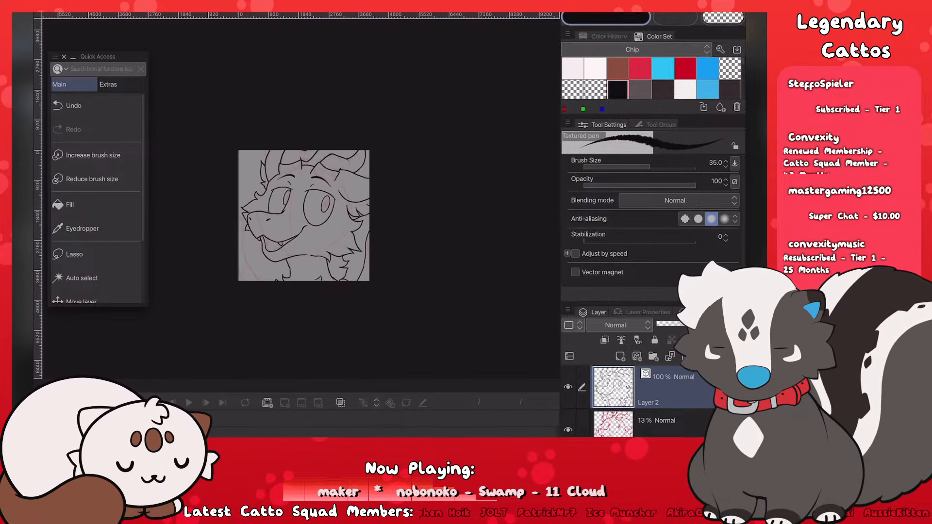
scroll(351, 176, "up", 3)
key("ctrl+z")
left_click_drag(447, 274, 438, 298)
key("ctrl+z")
scroll(353, 195, "down", 4)
scroll(227, 251, "up", 4)
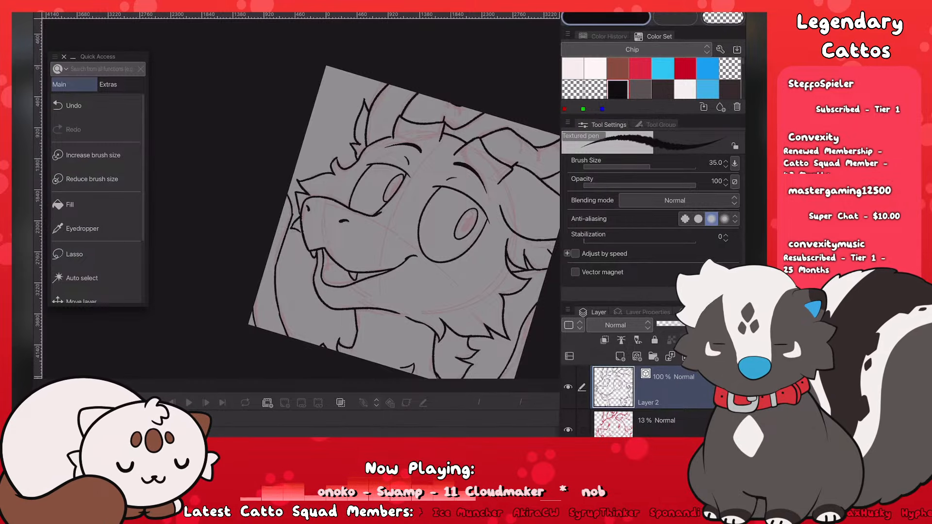
Step: Lasso the long outer curve on the snout side, shift it slightly outward with a transform, and deselect it
scroll(388, 223, "down", 5)
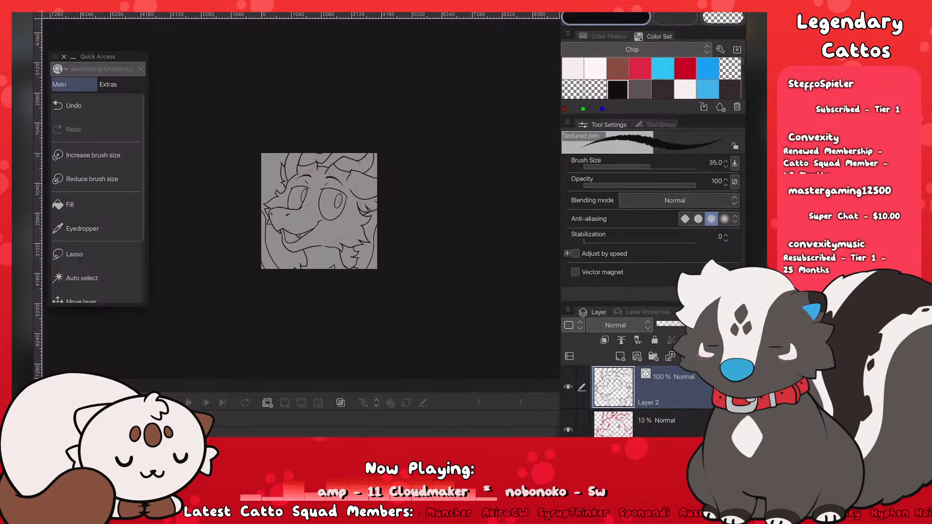
scroll(332, 266, "up", 1)
scroll(320, 178, "up", 4)
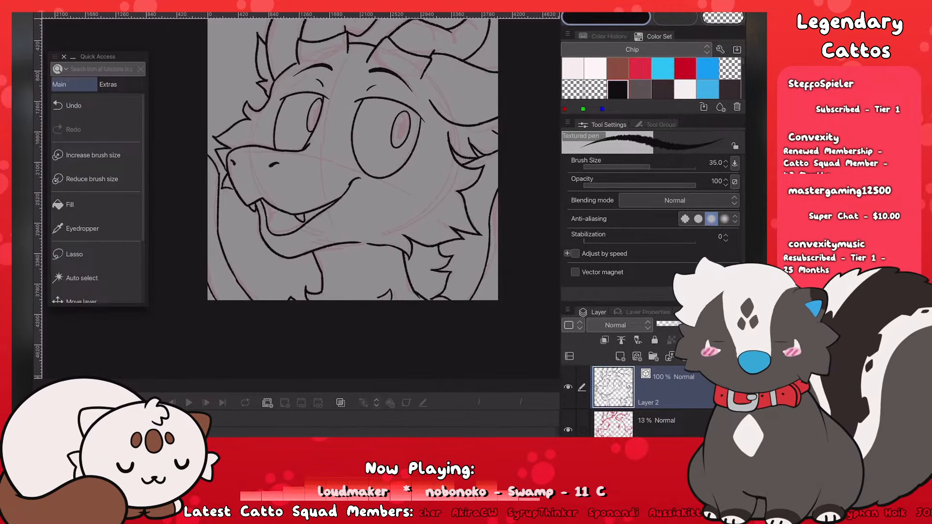
left_click(95, 254)
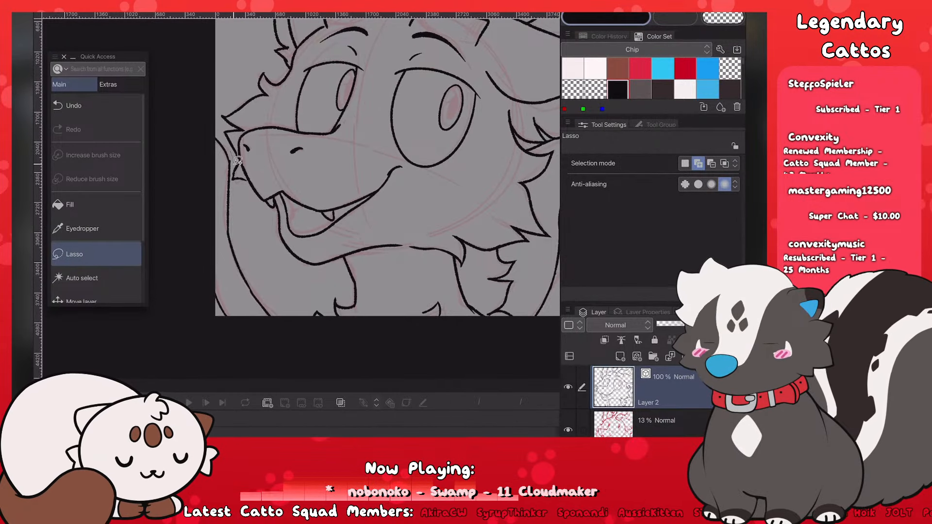
left_click_drag(279, 283, 195, 106)
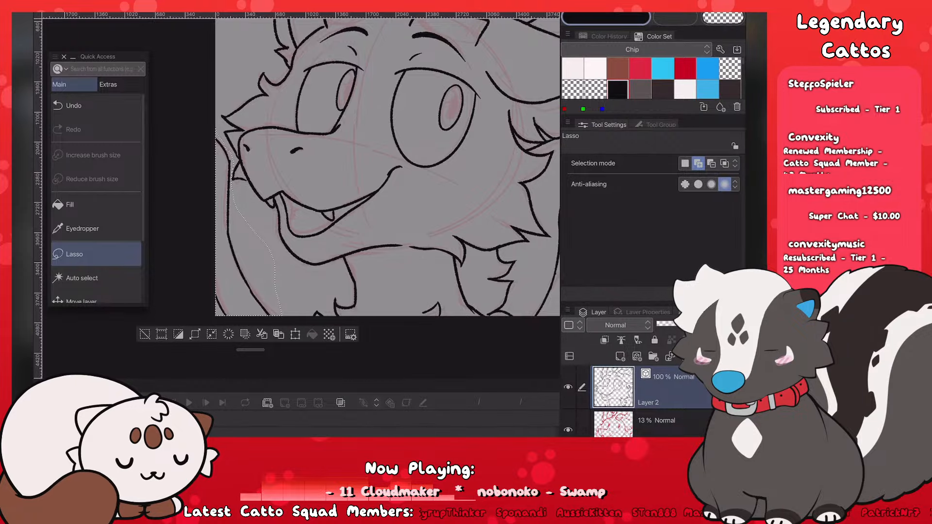
left_click(295, 333)
left_click_drag(250, 224, 245, 226)
left_click(276, 355)
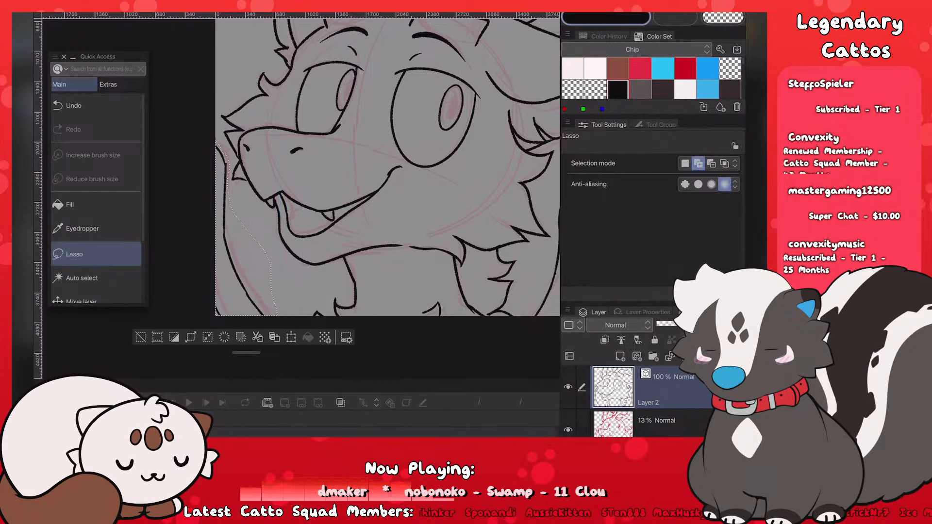
key("ctrl+d")
key("ctrl+minus")
key("ctrl+plus")
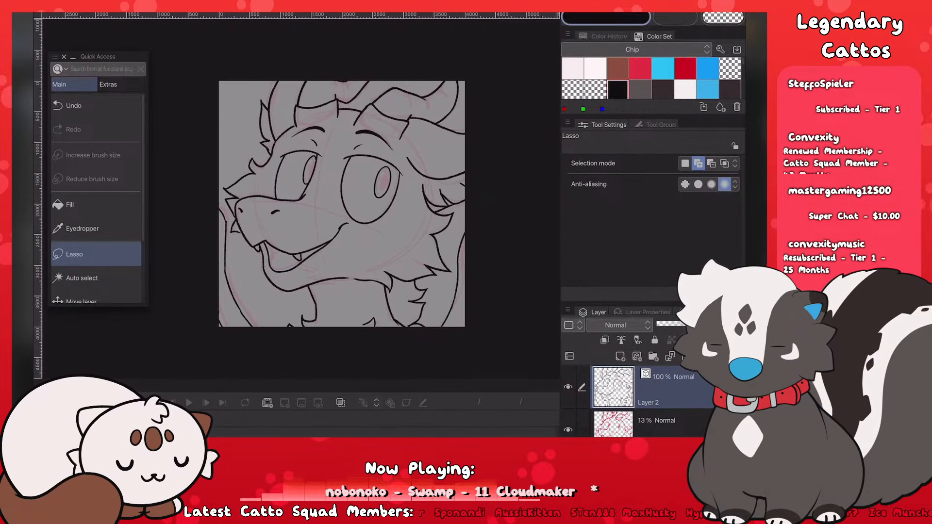
Step: Ink the tongue's rounded front edge inside the open mouth with the Textured pen at size 35
key("p")
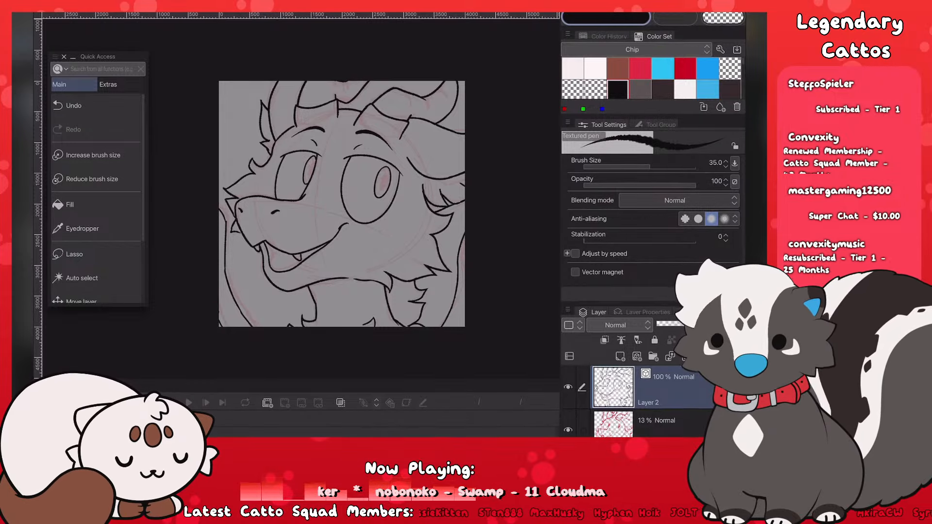
scroll(342, 203, "up", 2)
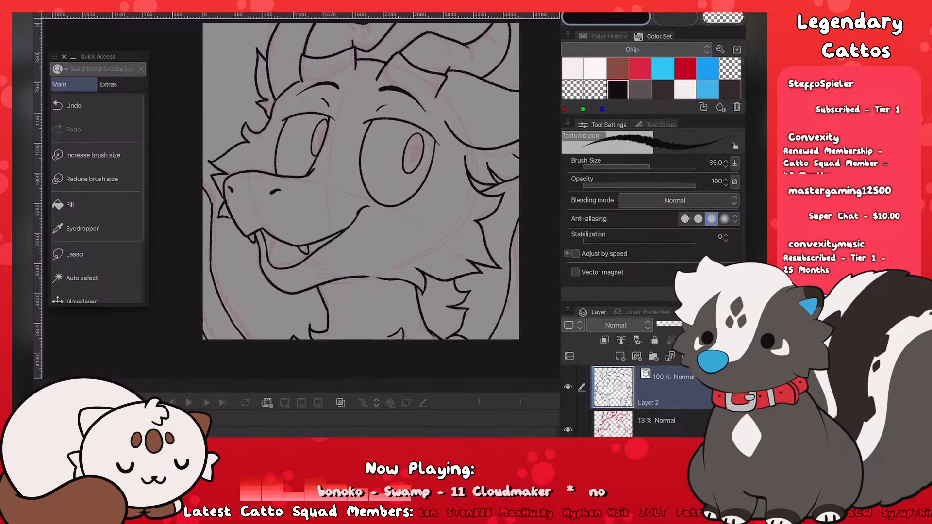
scroll(300, 267, "up", 2)
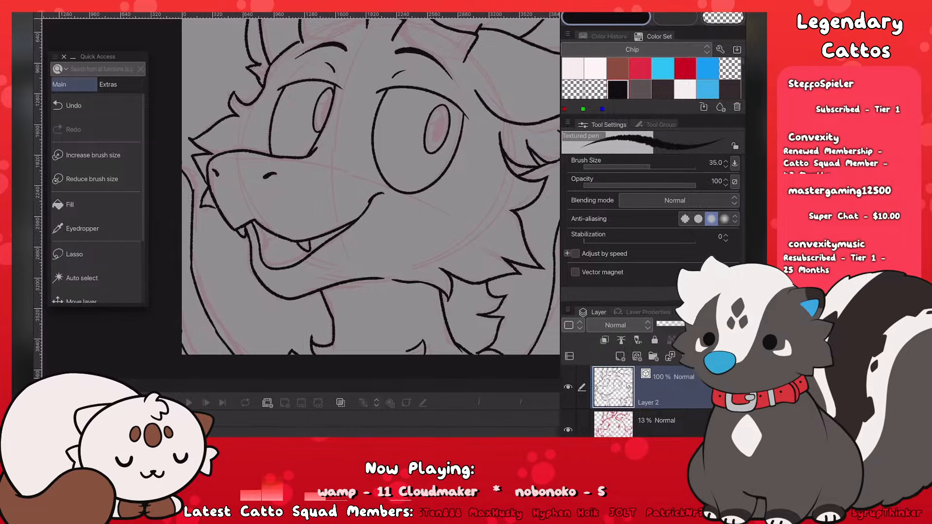
scroll(210, 259, "up", 3)
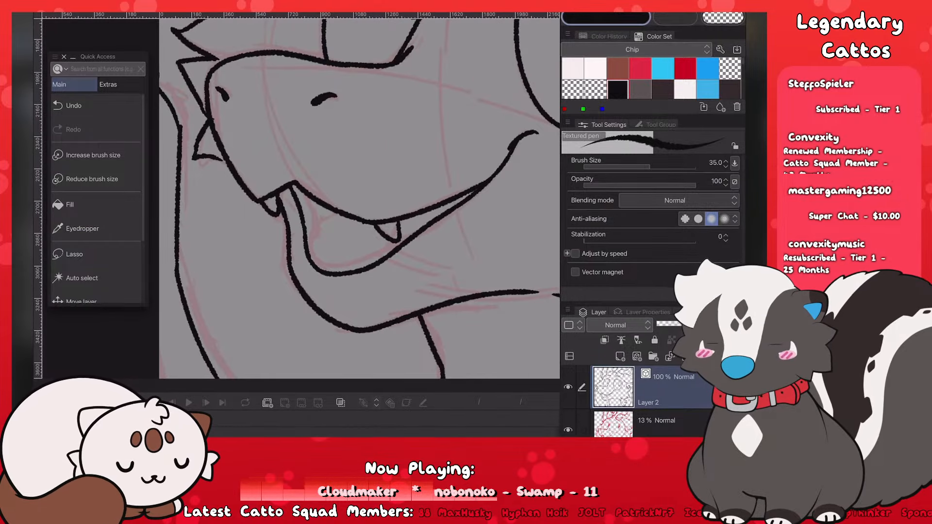
key("ctrl+0")
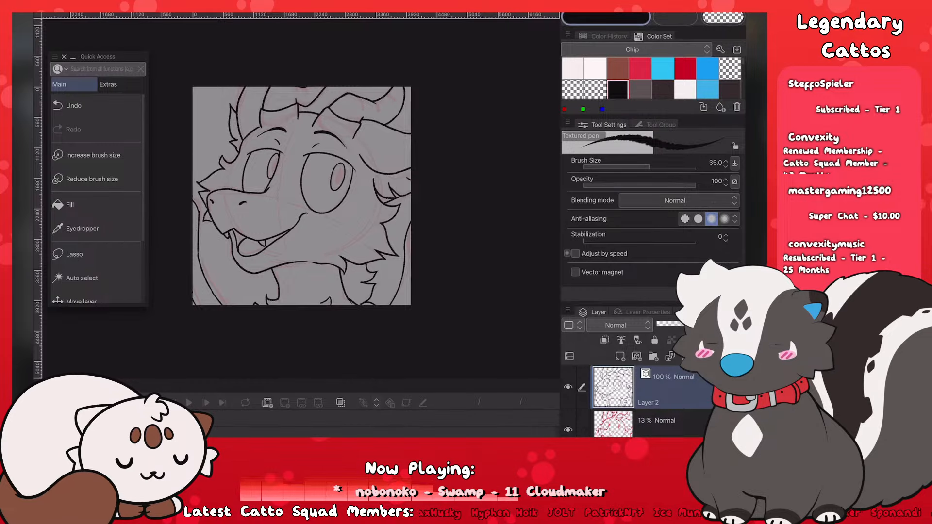
scroll(199, 260, "up", 5)
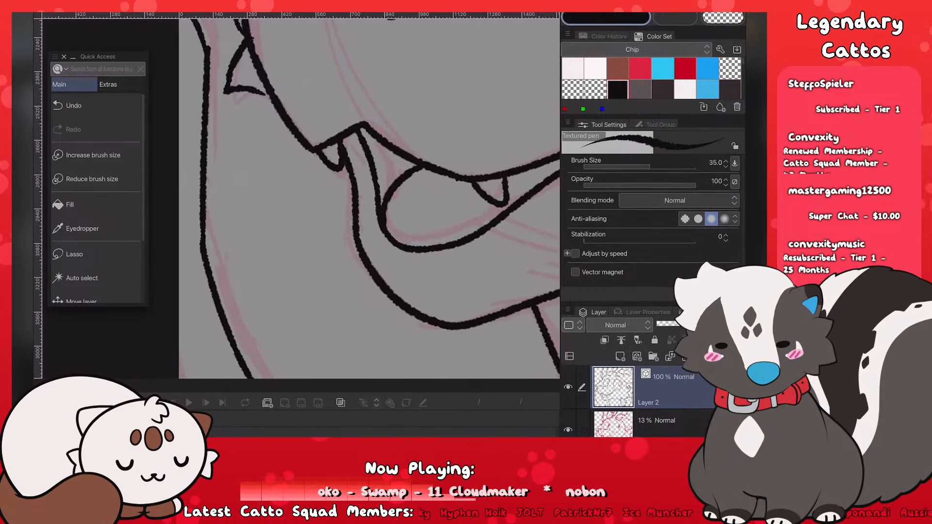
Step: Ink the tongue's curved centre crease, redrawing the stroke until it ends short of the upper tooth
left_click_drag(420, 214, 471, 185)
key("ctrl+z")
left_click_drag(419, 215, 471, 184)
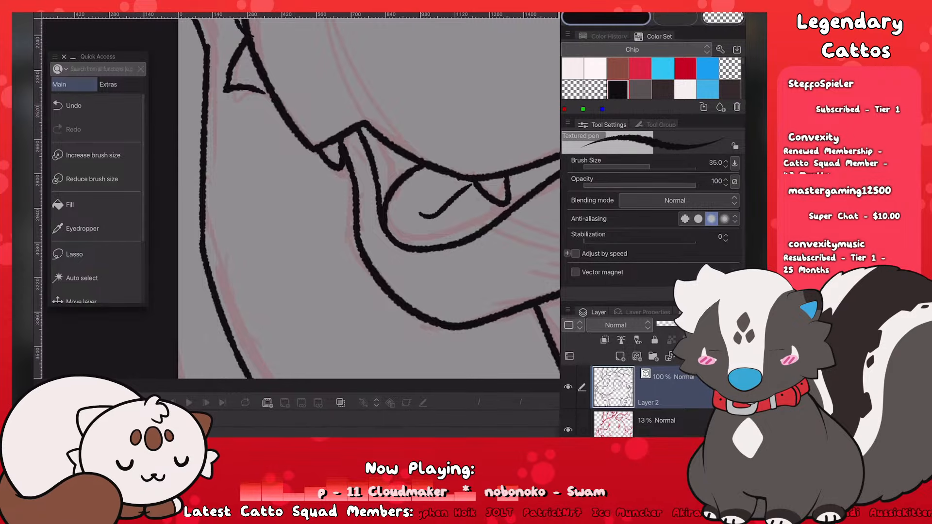
key("ctrl+z")
left_click_drag(420, 214, 453, 181)
scroll(217, 246, "down", 5)
scroll(217, 246, "down", 2)
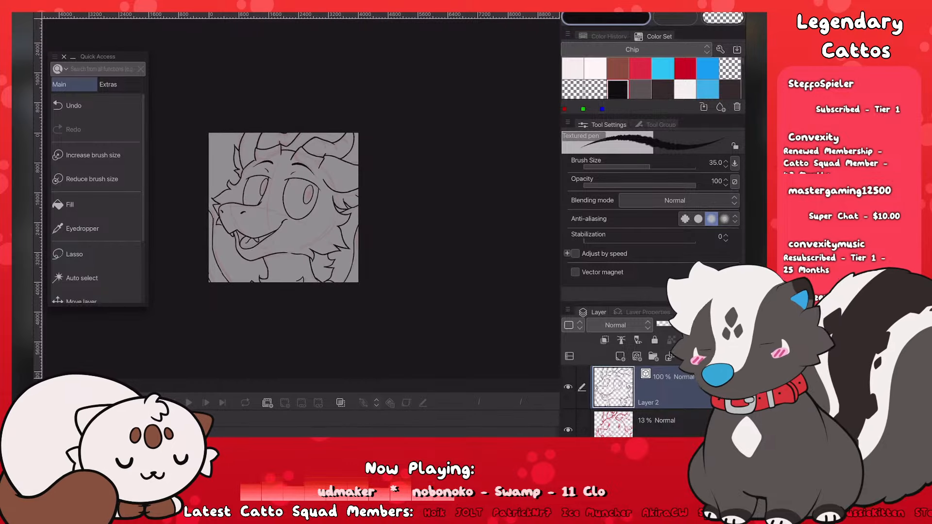
scroll(194, 255, "up", 4)
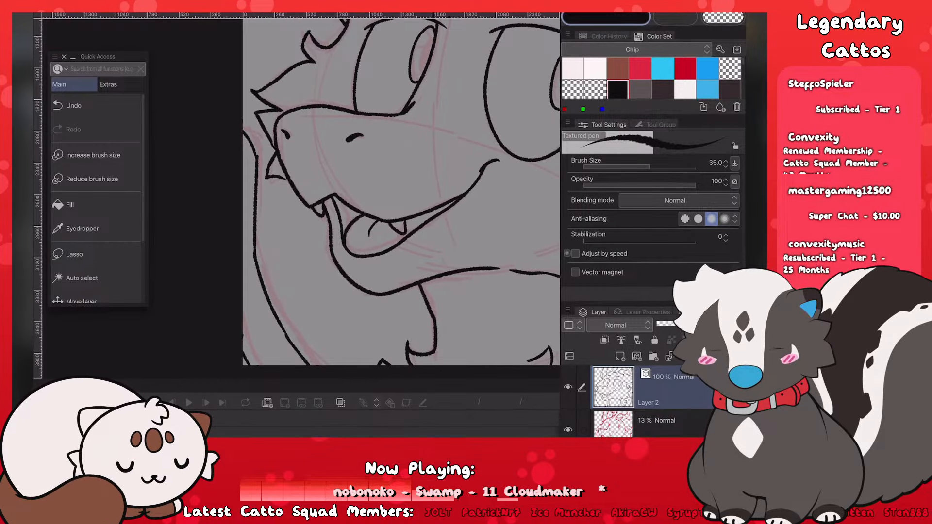
Step: Try to ink a line running up to the canvas's upper edge at the horn on the snout side
key("ctrl+z")
scroll(228, 252, "down", 5)
scroll(247, 257, "up", 2)
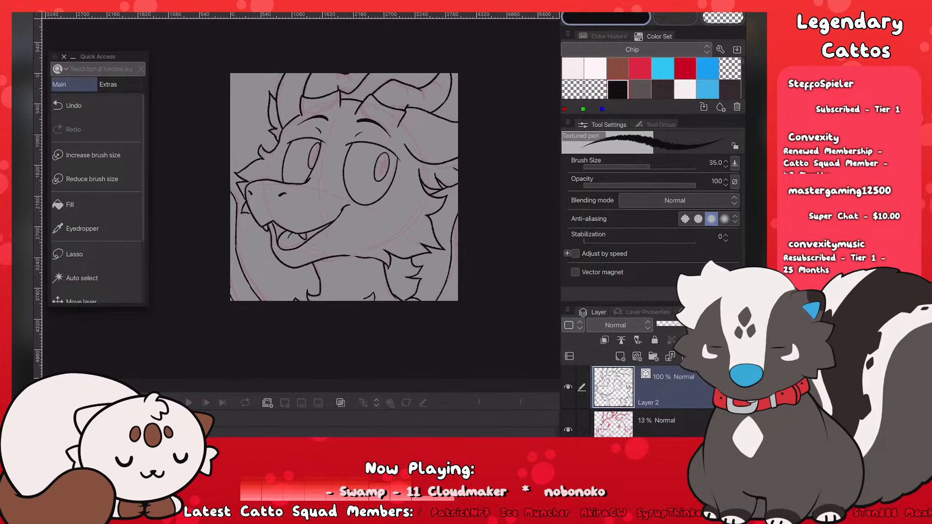
scroll(227, 234, "down", 3)
scroll(205, 211, "up", 2)
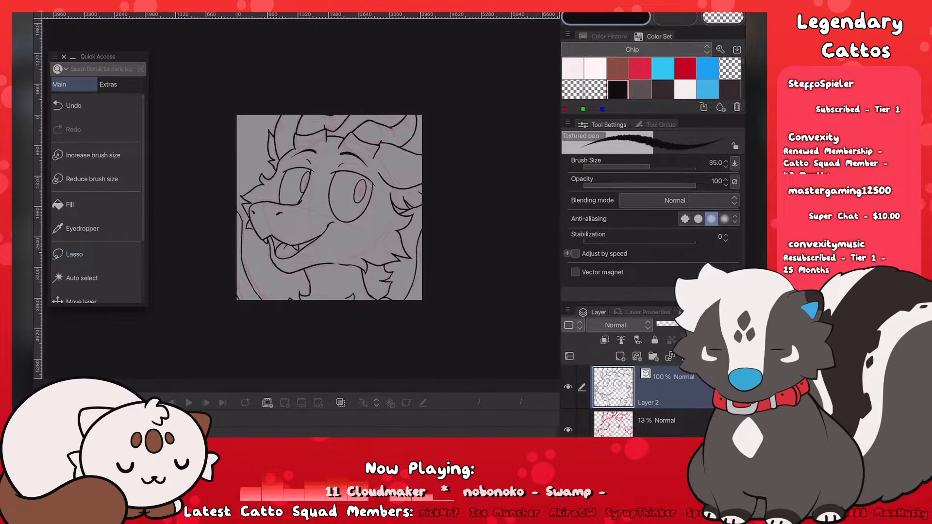
scroll(247, 111, "up", 6)
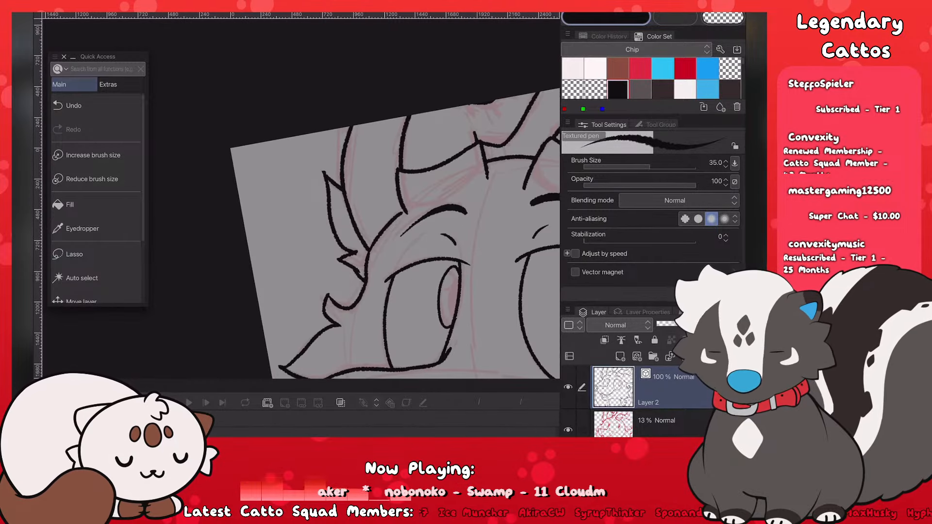
mouse_move(368, 192)
left_mouse_down()
mouse_move(359, 155)
mouse_move(374, 111)
left_mouse_up()
scroll(272, 209, "down", 6)
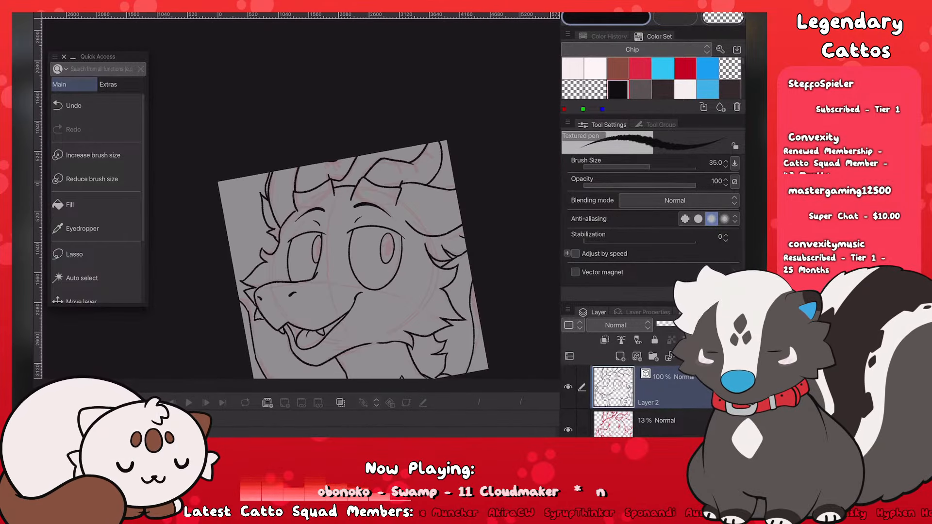
scroll(301, 253, "up", 2)
scroll(359, 269, "up", 2)
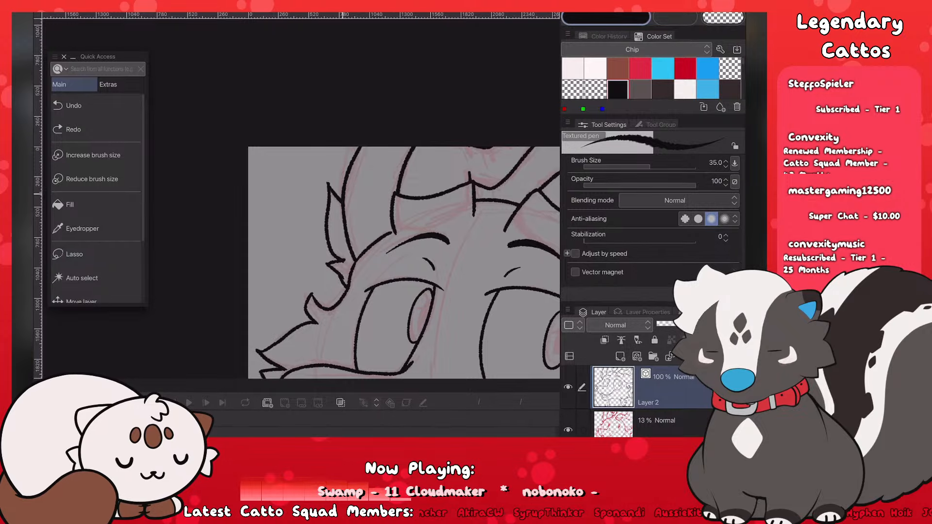
Step: Examine the whole inked portrait for missing details and overall balance
scroll(298, 249, "down", 4)
scroll(298, 228, "down", 1)
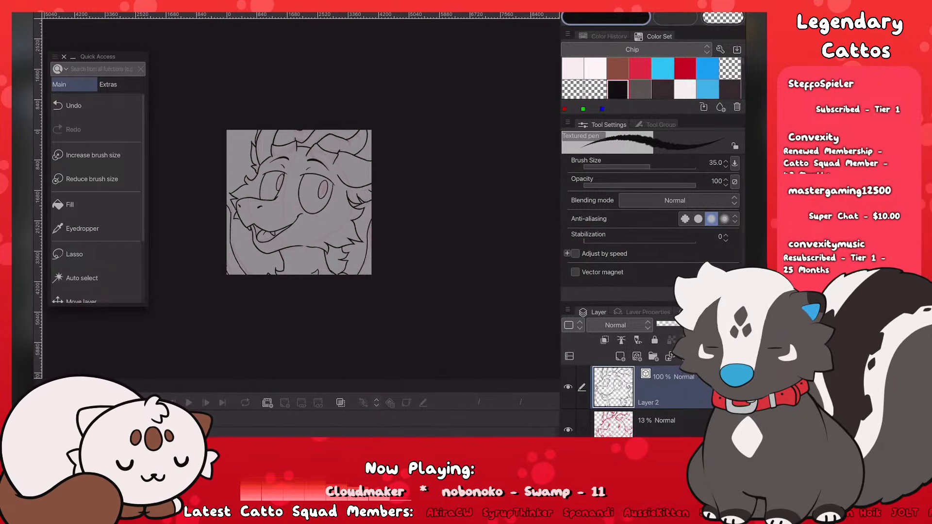
scroll(230, 191, "down", 3)
scroll(231, 191, "up", 3)
scroll(227, 170, "up", 2)
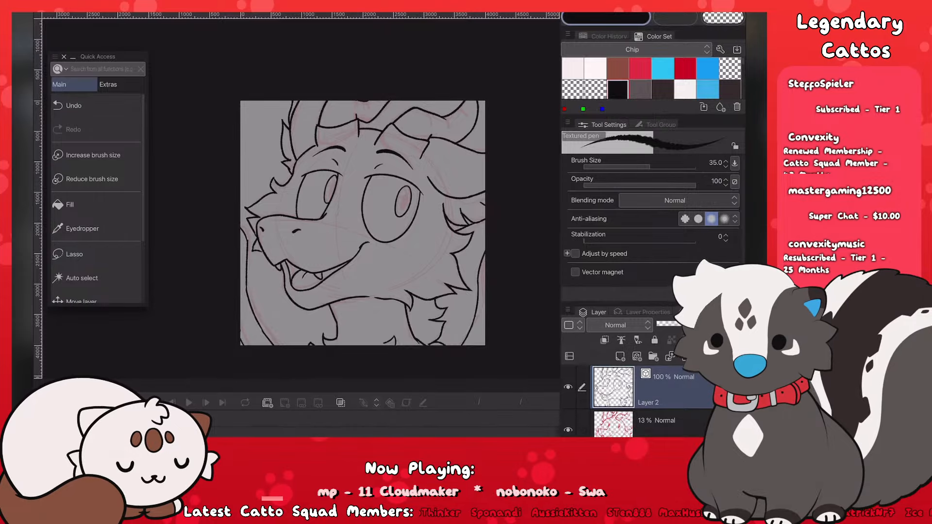
scroll(362, 223, "down", 3)
scroll(321, 200, "up", 2)
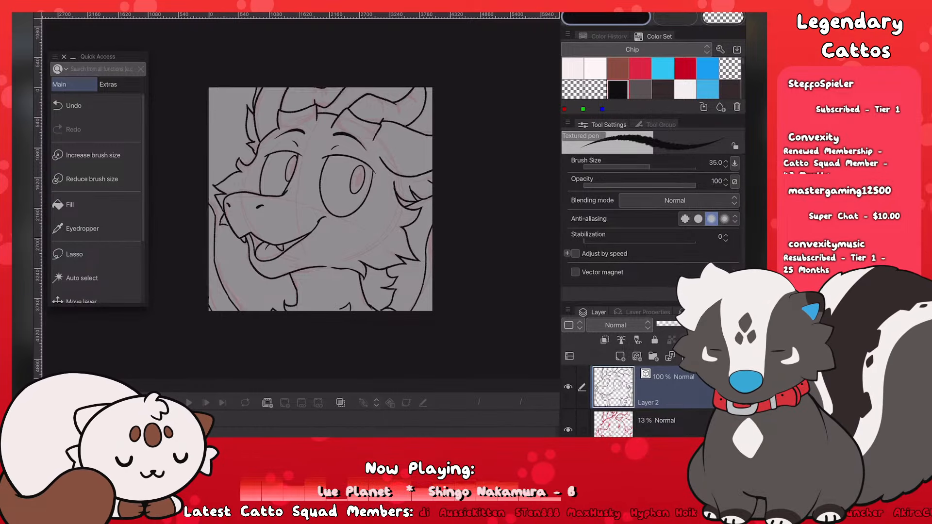
Step: Ink the narrow slanted pupil inside the iris of the eye nearest the snout with the size 35 Textured pen
scroll(271, 164, "up", 6)
left_click_drag(355, 148, 342, 201)
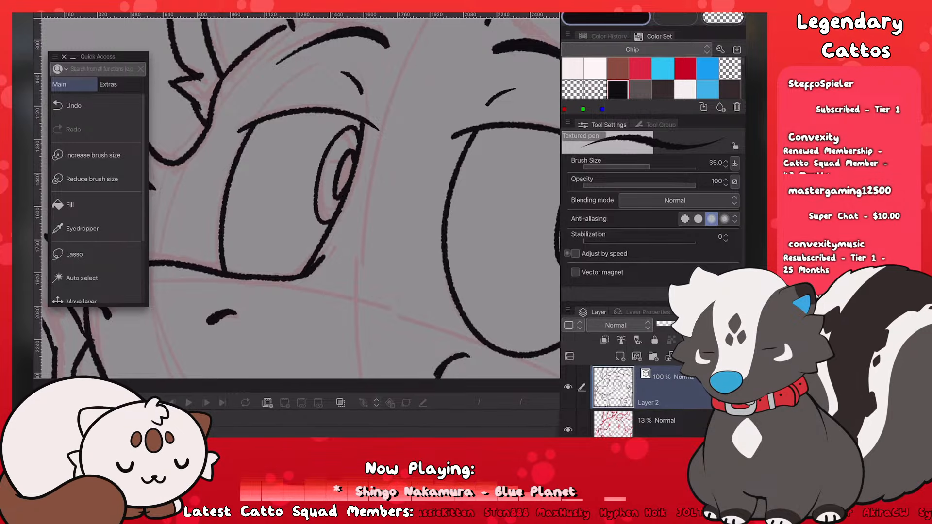
key("ctrl+z")
left_click_drag(354, 145, 343, 201)
key("ctrl+z")
scroll(343, 202, "down", 6)
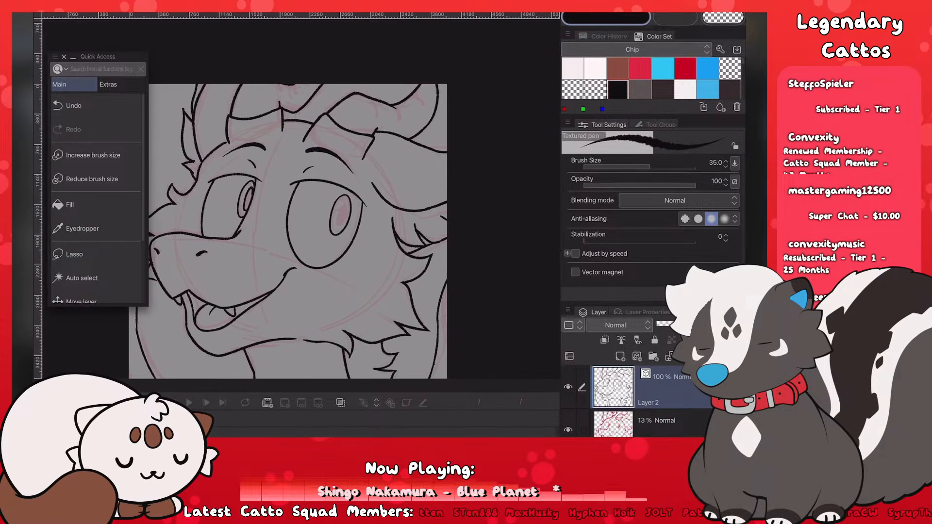
Step: Ink a matching narrow oval pupil inside the iris of the larger eye
scroll(297, 217, "up", 5)
mouse_move(412, 187)
left_mouse_down()
mouse_move(416, 198)
mouse_move(412, 187)
left_mouse_up()
key("ctrl+z")
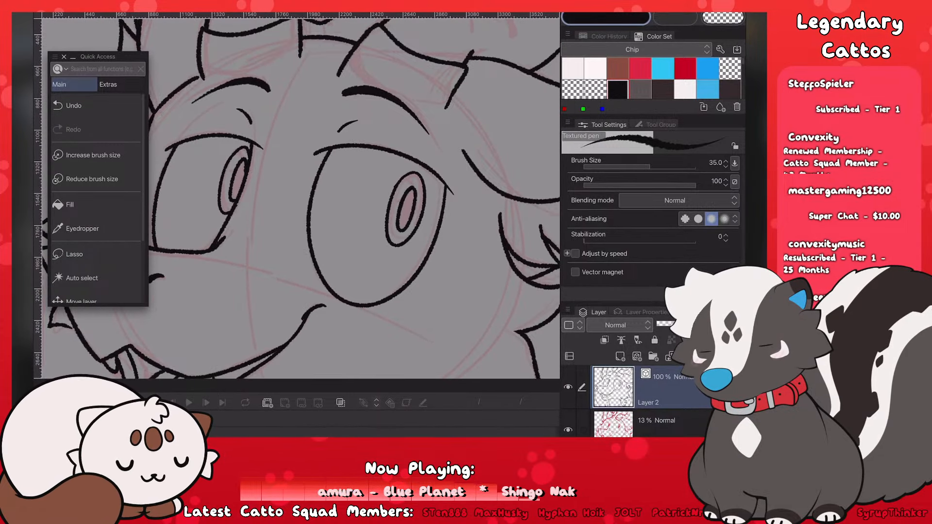
scroll(272, 180, "down", 6)
scroll(310, 199, "up", 5)
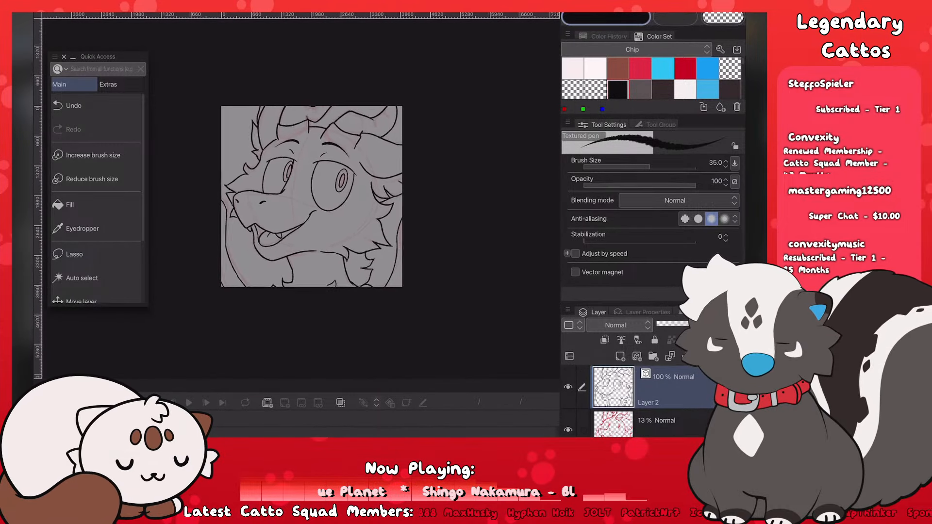
Step: Lasso the larger eye's iris and pupil, shift them slightly upward with a transform, and return to the Textured pen
left_click(96, 254)
scroll(338, 149, "up", 4)
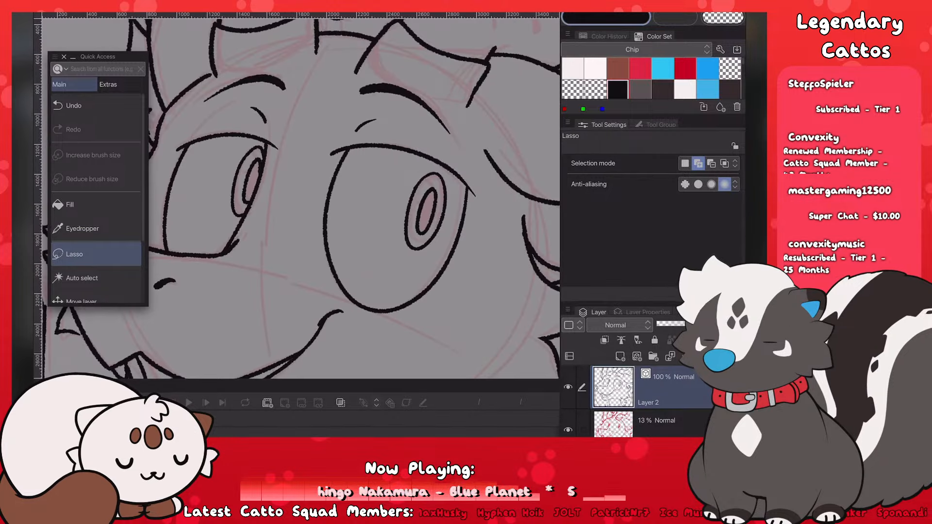
mouse_move(428, 169)
left_mouse_down()
mouse_move(394, 219)
mouse_move(428, 170)
left_mouse_up()
left_click(469, 290)
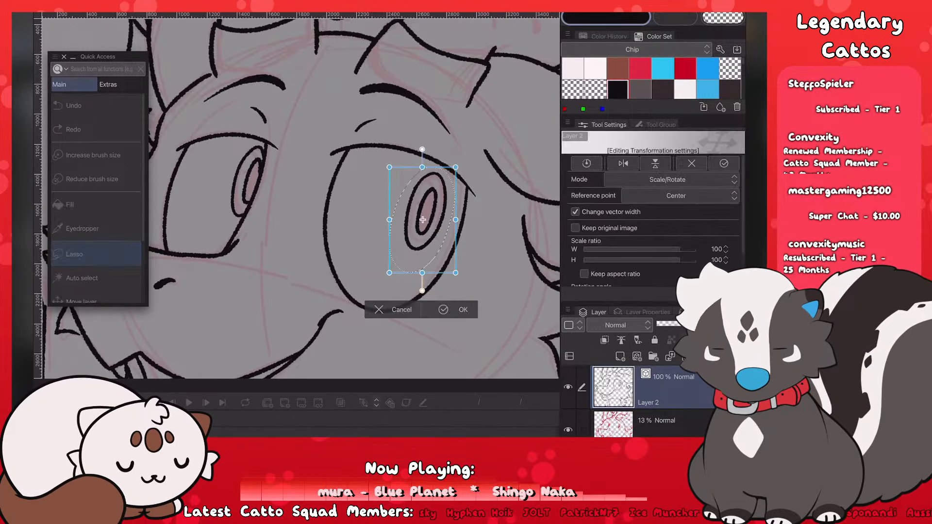
left_click_drag(423, 220, 424, 215)
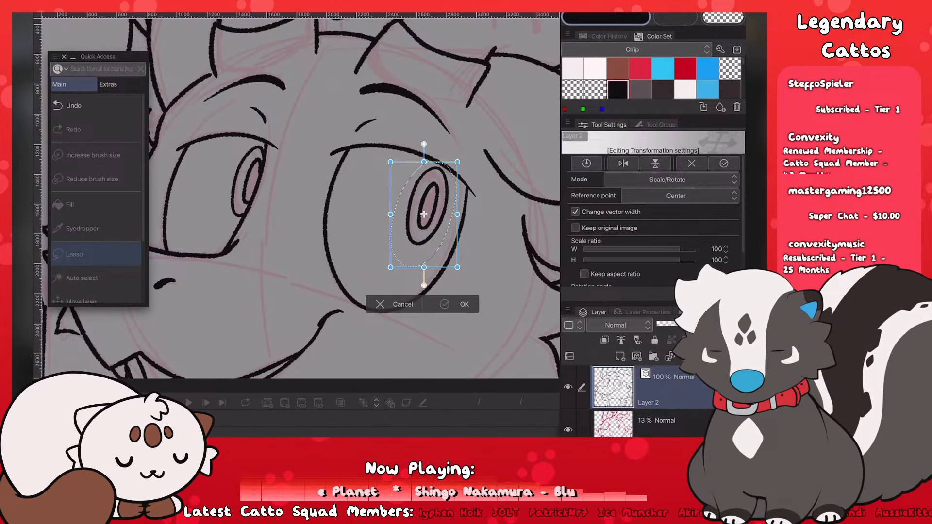
key("Return")
scroll(292, 199, "down", 8)
scroll(317, 193, "up", 3)
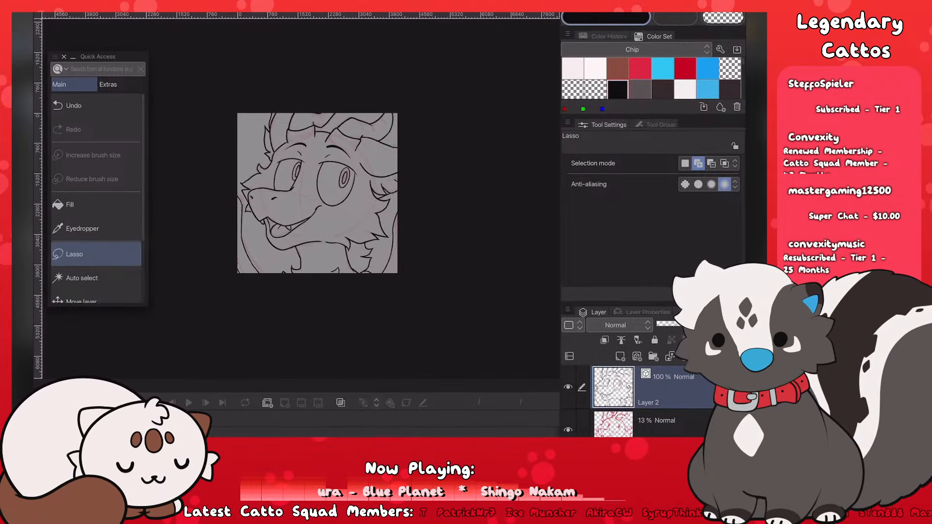
scroll(287, 170, "up", 2)
key("p")
scroll(282, 192, "up", 2)
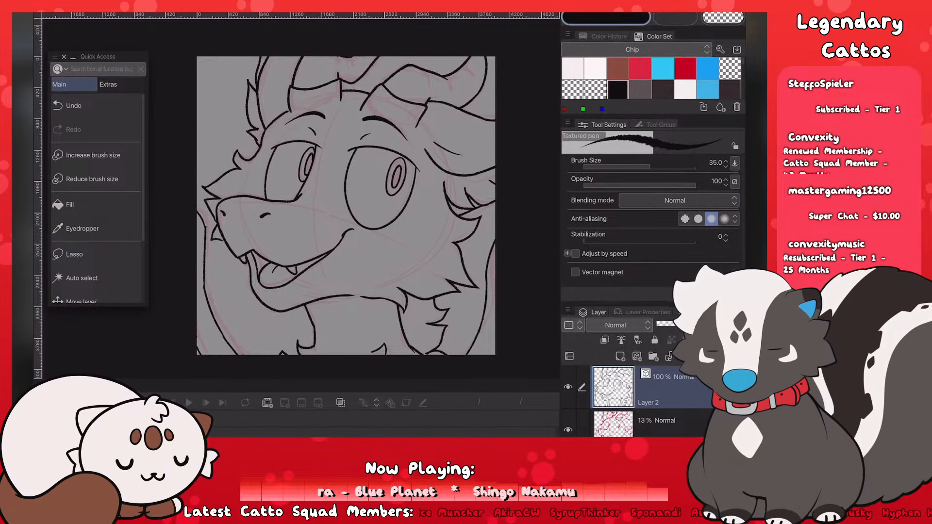
scroll(292, 204, "down", 2)
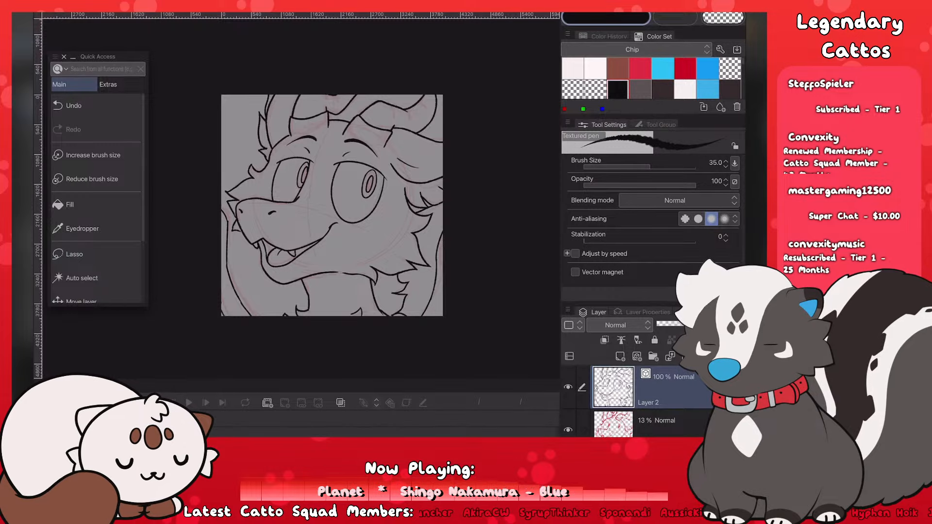
Step: Compare the portrait with the finished line art on another open canvas, then return to the horned character
key("ctrl+Tab")
key("ctrl+Tab")
key("ctrl+Tab")
scroll(300, 189, "down", 3)
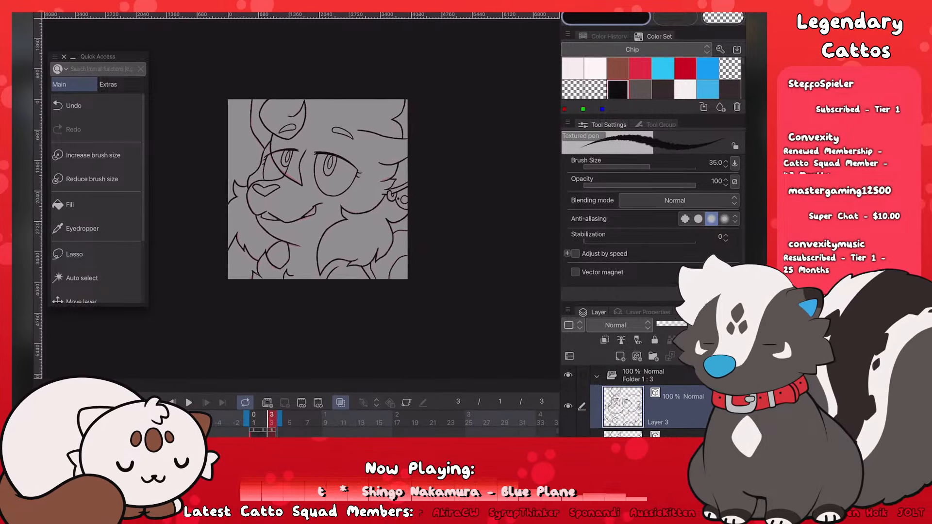
scroll(301, 189, "up", 1)
scroll(301, 189, "down", 1)
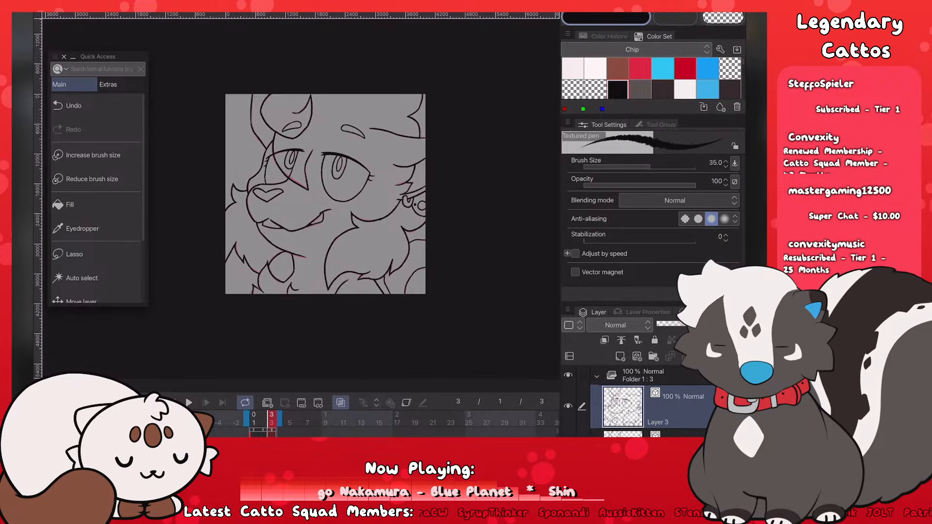
key("ctrl+Tab")
scroll(301, 189, "down", 1)
scroll(301, 190, "up", 1)
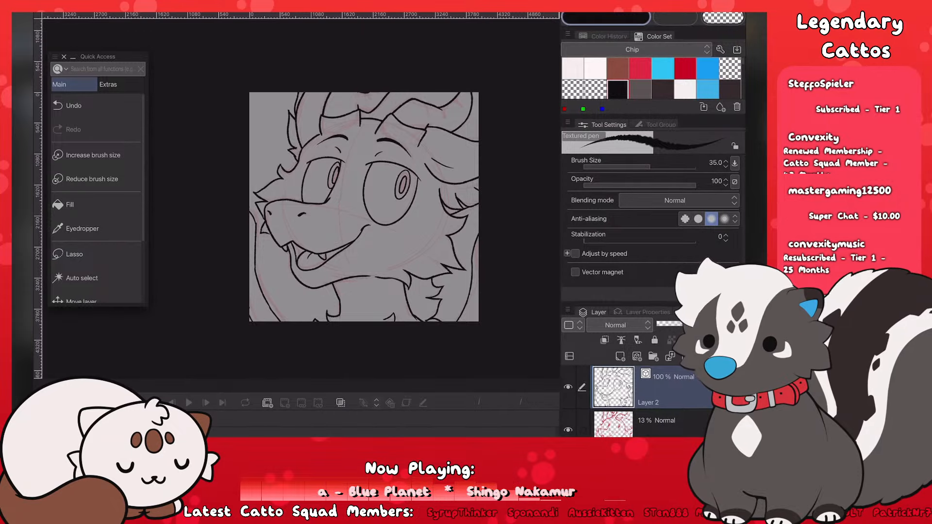
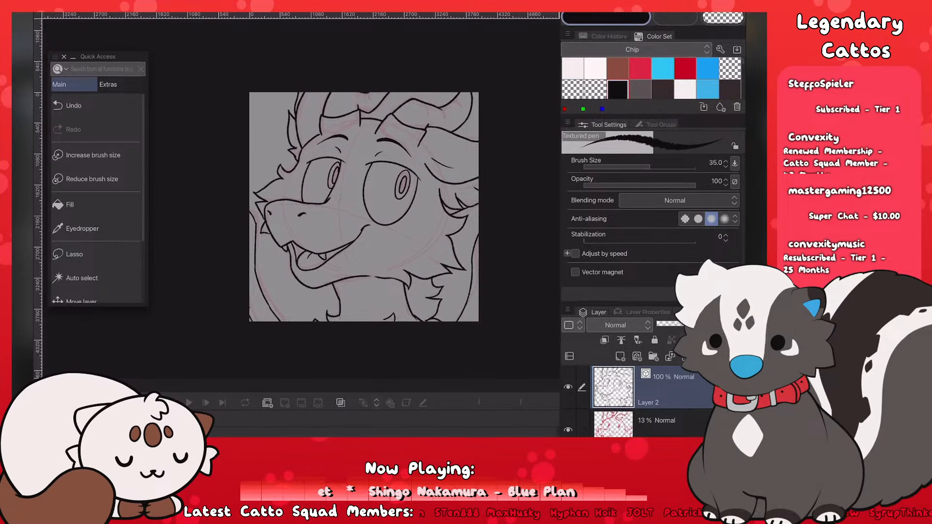
Step: Save the horned character's portrait file
key("ctrl+s")
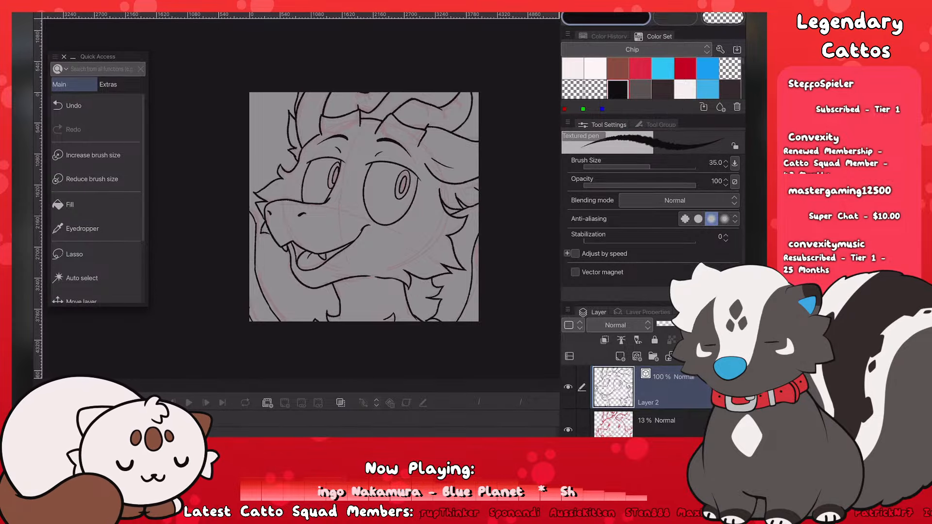
scroll(291, 223, "down", 4)
scroll(291, 224, "up", 1)
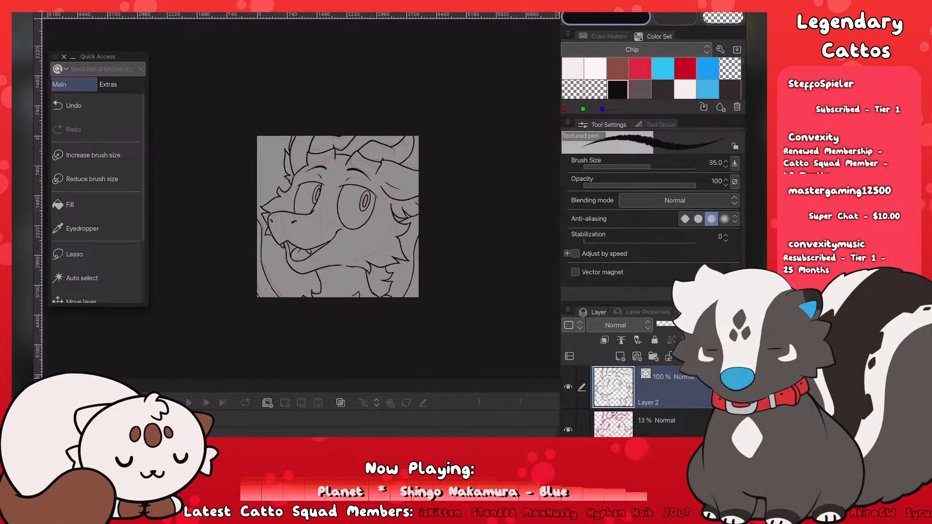
scroll(246, 285, "down", 4)
scroll(251, 291, "up", 2)
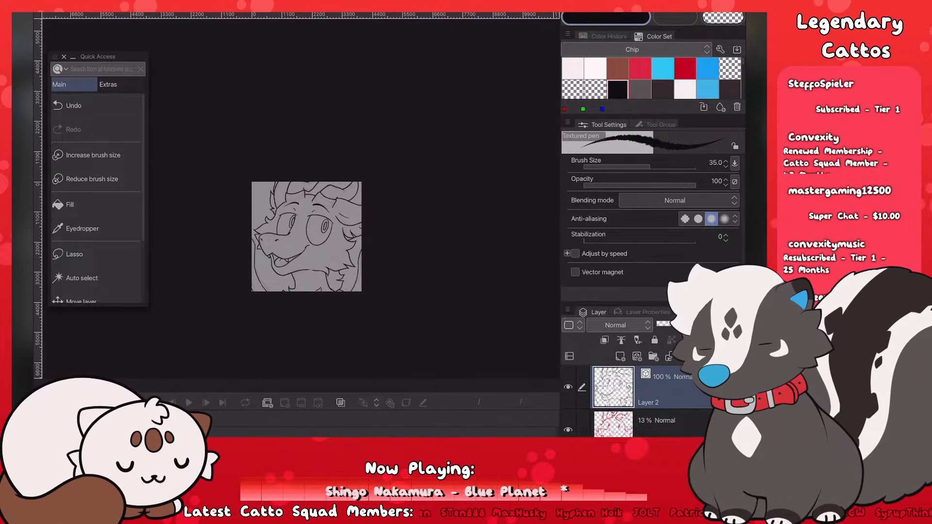
Step: Reinforce the small nostril mark at the snout's tip with the Textured pen at size 35
scroll(243, 284, "up", 3)
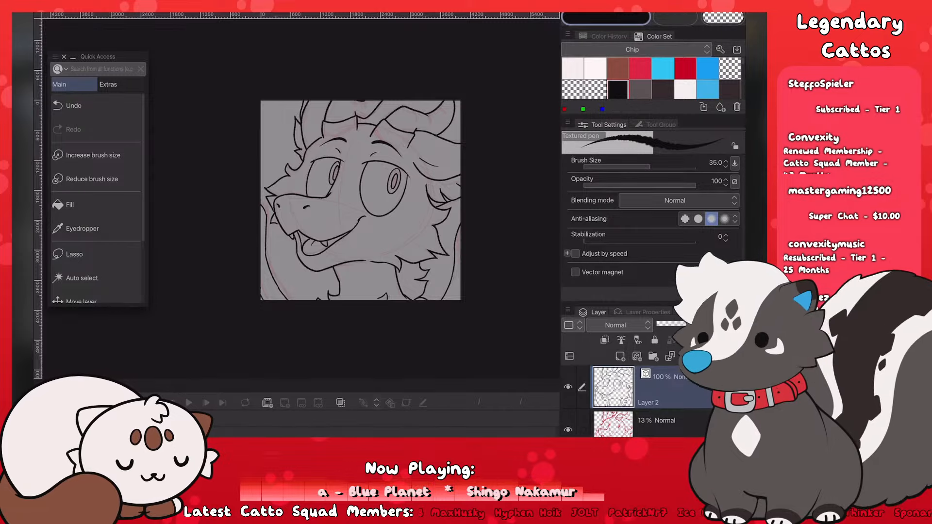
scroll(279, 223, "up", 5)
scroll(301, 218, "up", 3)
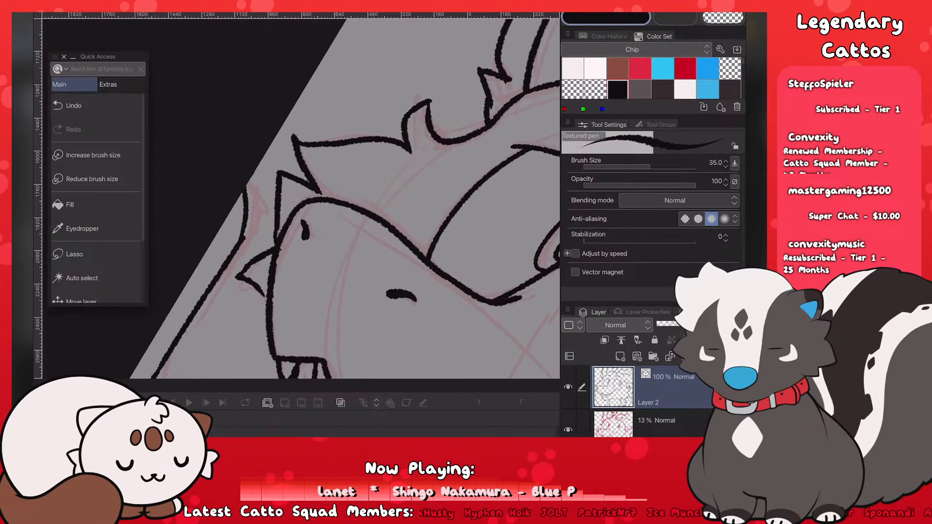
scroll(301, 233, "up", 3)
left_click_drag(326, 209, 334, 242)
scroll(301, 243, "down", 7)
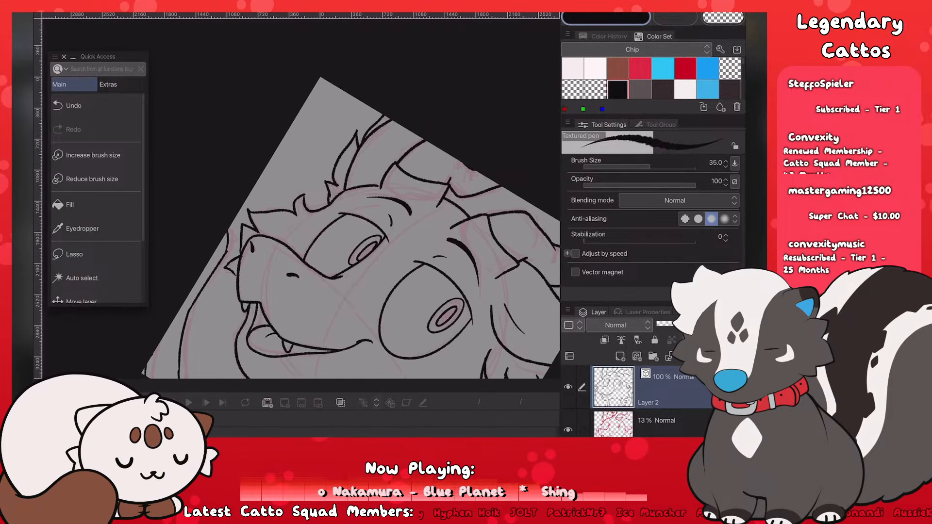
scroll(301, 233, "down", 6)
Step: Reduce the Textured pen to size 30 and ink curved ridge lines across the horn on the larger eye's side
scroll(310, 243, "up", 4)
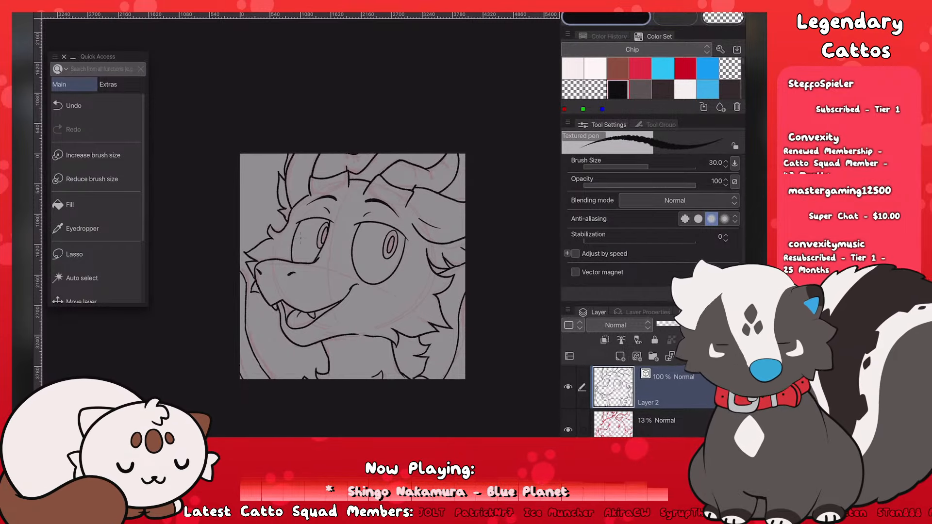
scroll(377, 162, "up", 5)
left_click_drag(468, 169, 484, 208)
key("ctrl+z")
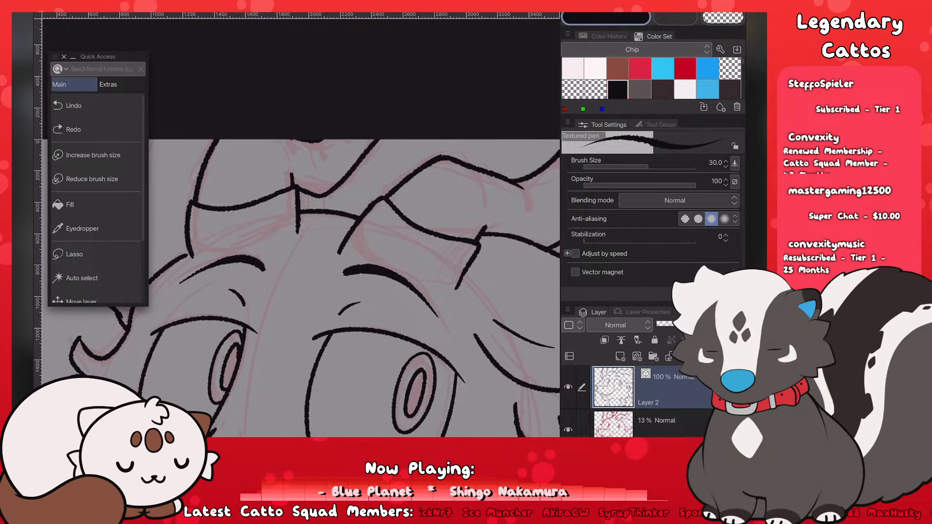
key("ctrl+y")
scroll(335, 291, "right", 3)
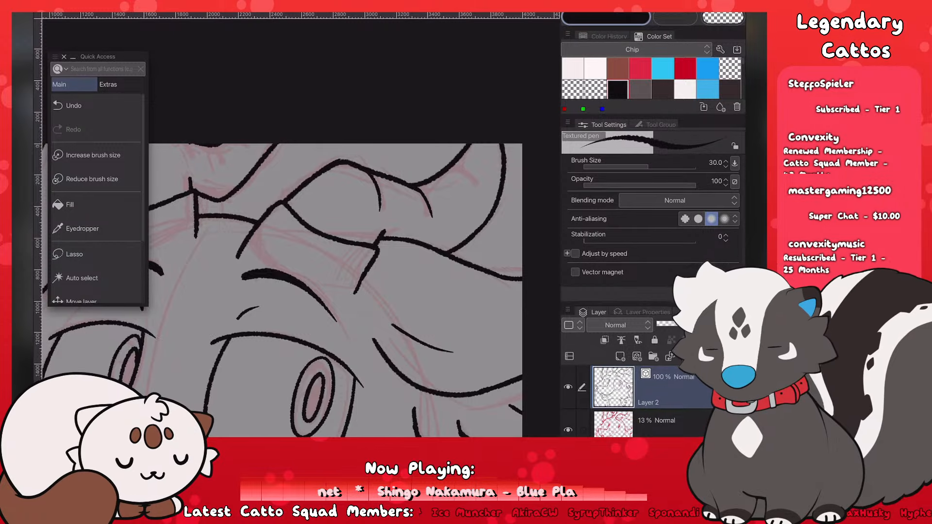
Step: Ink short detail strokes between the horns at the canvas's upper edge with the size 30 Textured pen
scroll(335, 291, "down", 2)
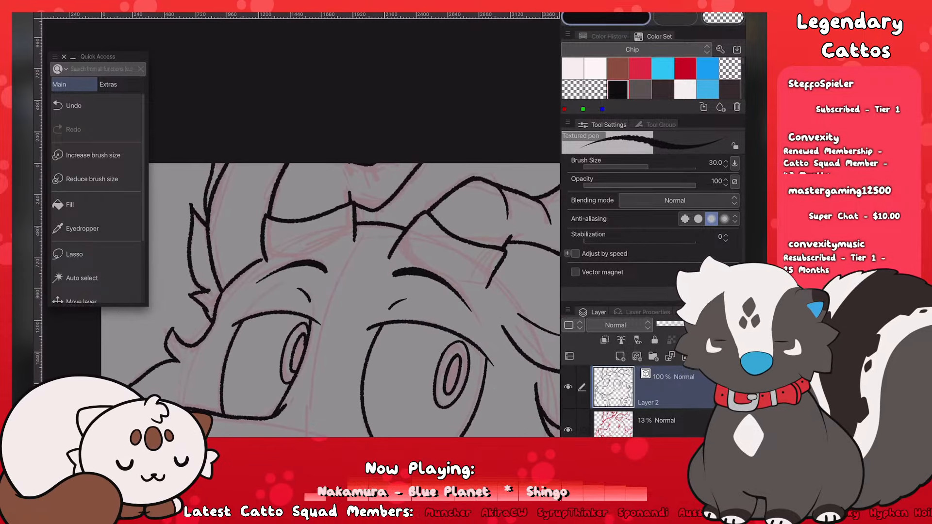
left_click_drag(347, 161, 354, 180)
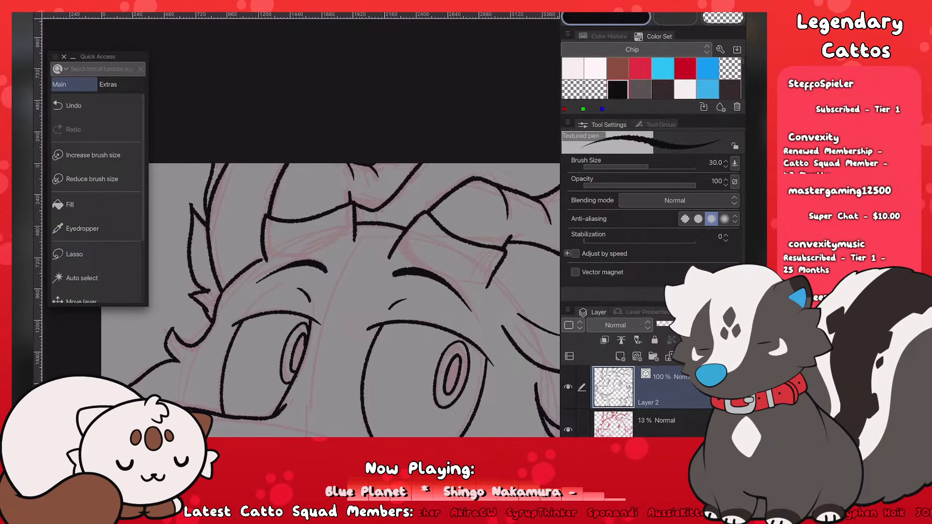
scroll(335, 291, "down", 3)
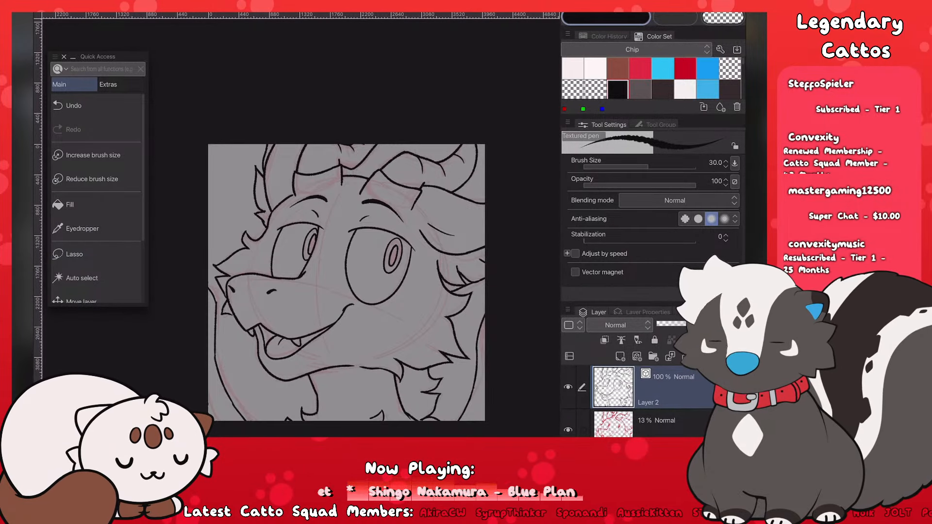
scroll(335, 291, "down", 1)
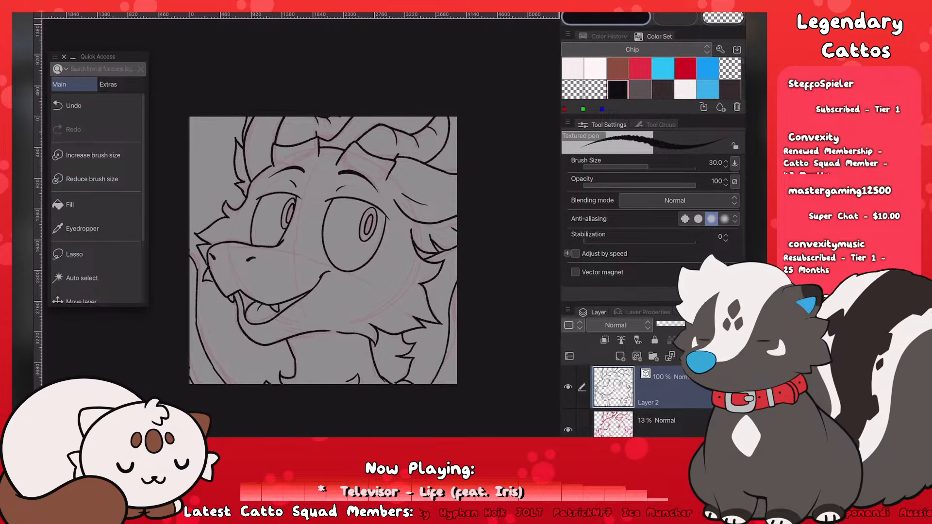
Step: Taper the start of the ear's lower outline beside the larger eye by erasing with the transparent colour
key("c")
scroll(336, 268, "up", 5)
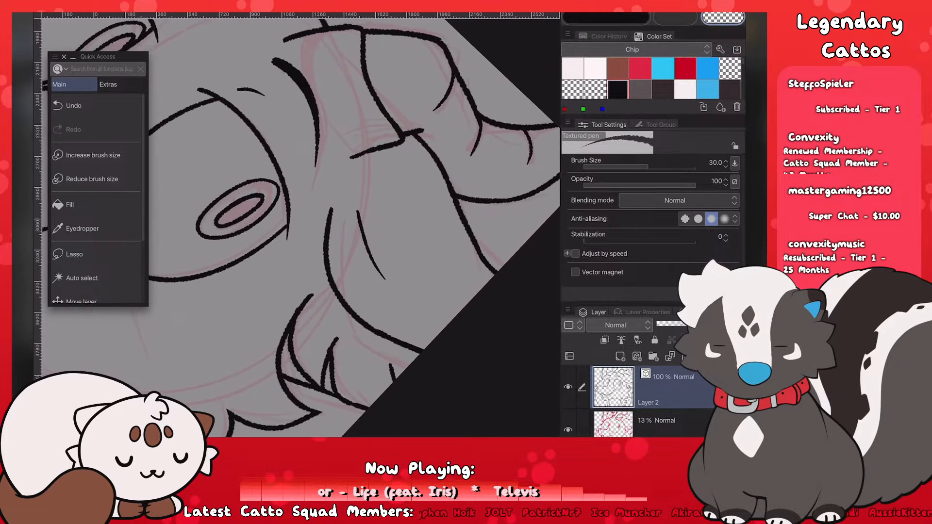
left_click_drag(333, 210, 327, 256)
scroll(300, 229, "down", 5)
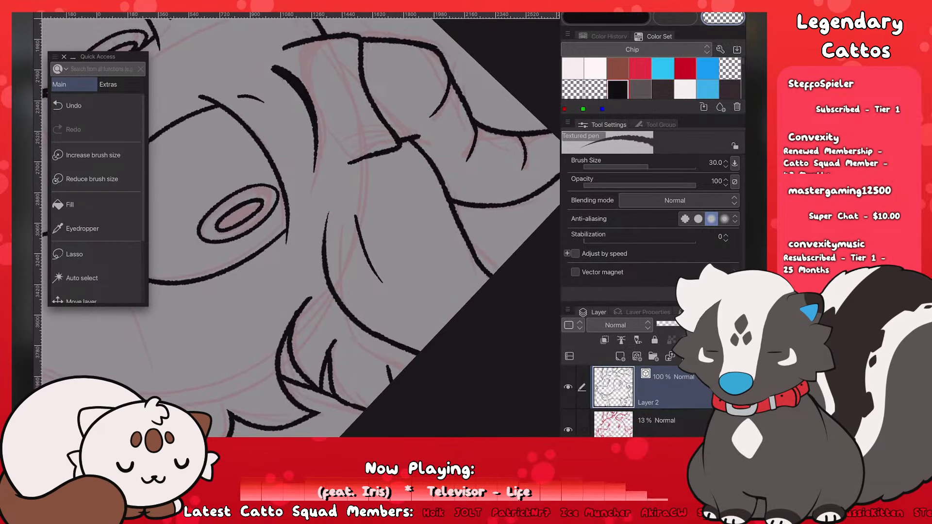
scroll(355, 249, "up", 3)
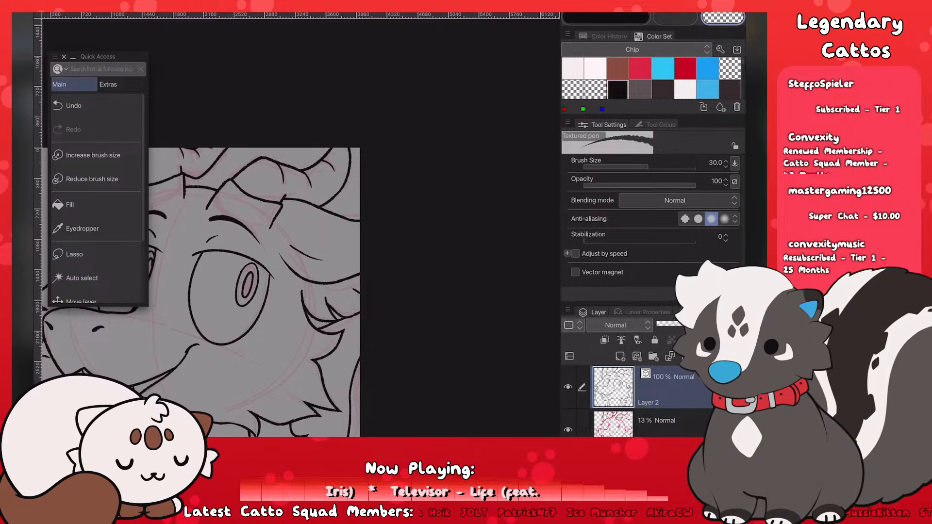
left_click_drag(248, 285, 381, 268)
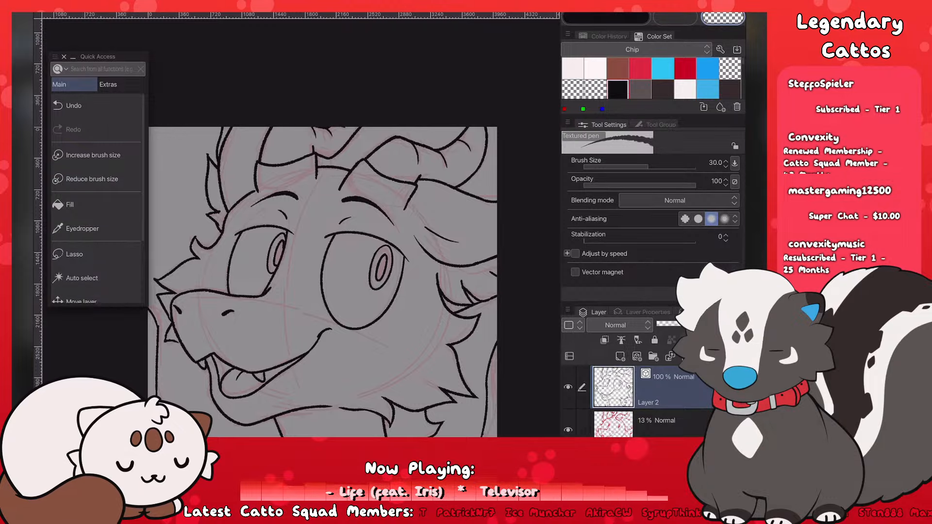
Step: Ink in black a continuation of the inner ear line and a short mark at the ear's base beside the larger eye
key("c")
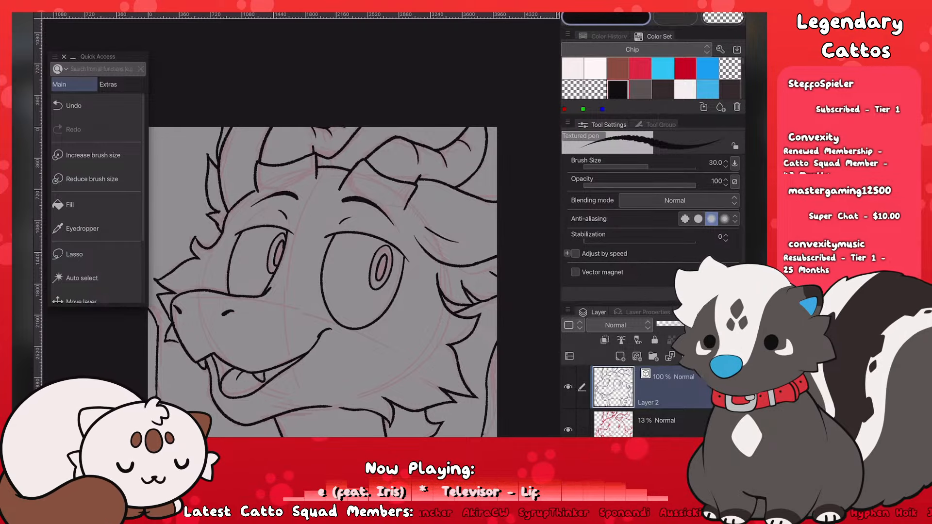
scroll(323, 253, "up", 3)
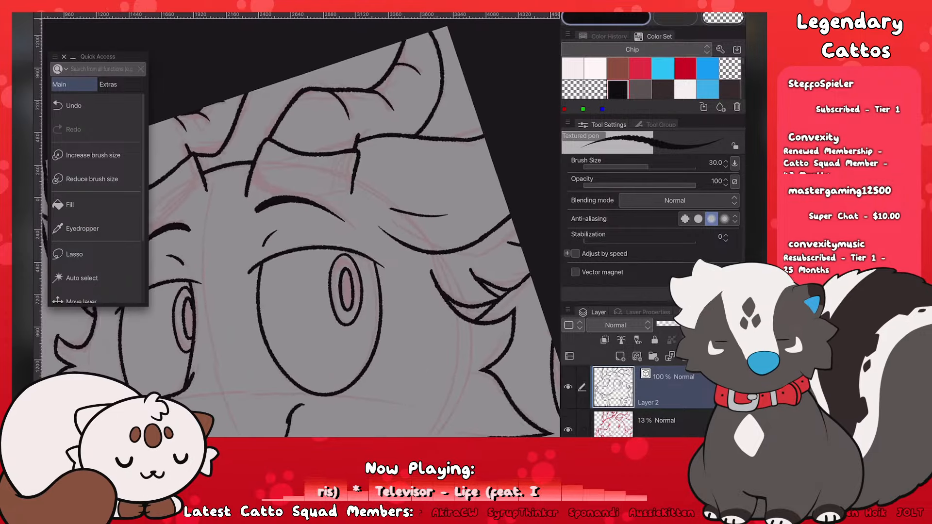
scroll(301, 252, "down", 5)
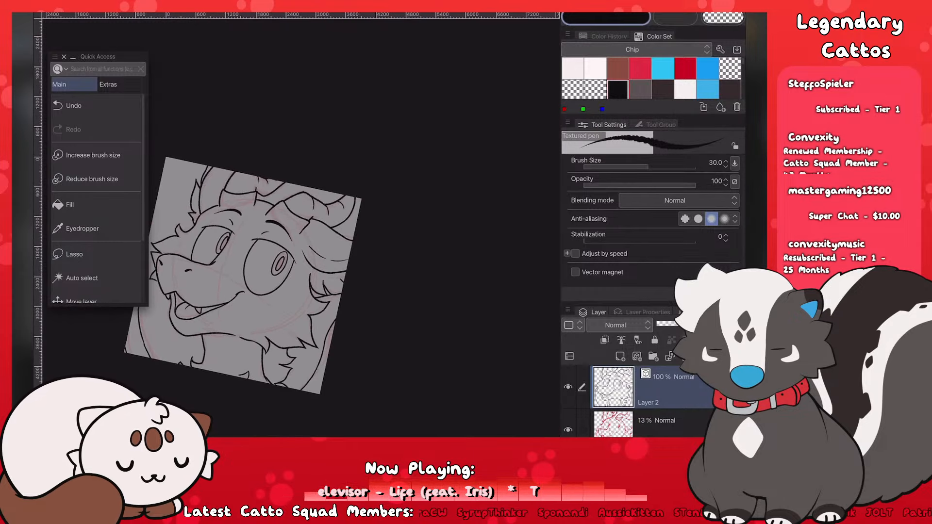
scroll(301, 252, "up", 5)
scroll(301, 253, "down", 5)
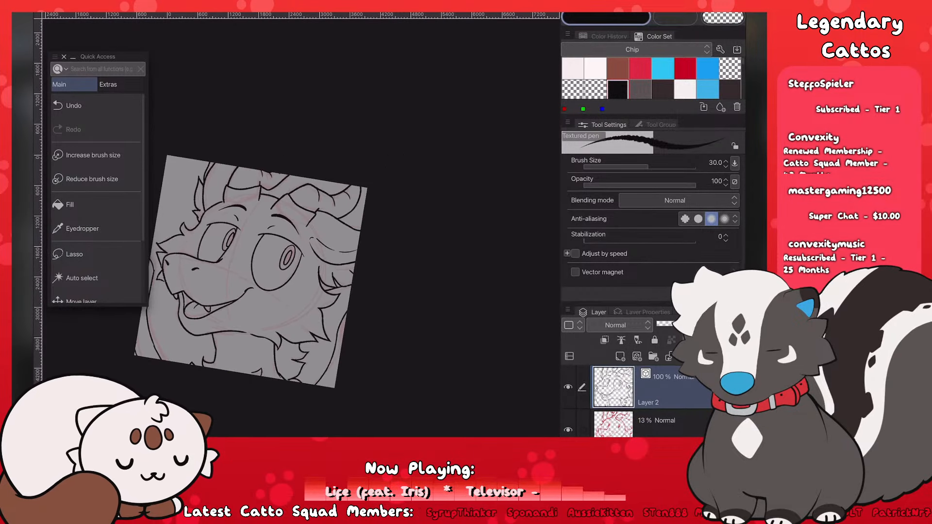
scroll(301, 253, "up", 5)
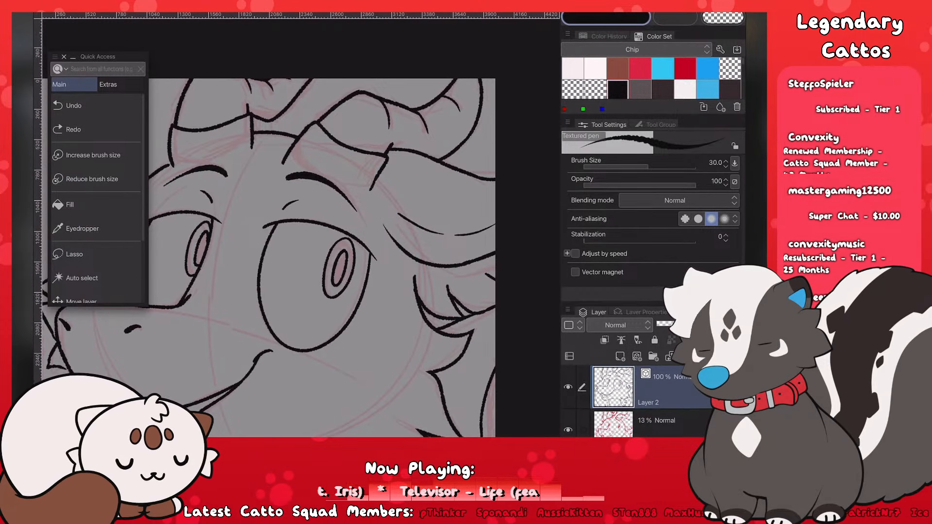
scroll(301, 253, "down", 5)
scroll(301, 252, "up", 5)
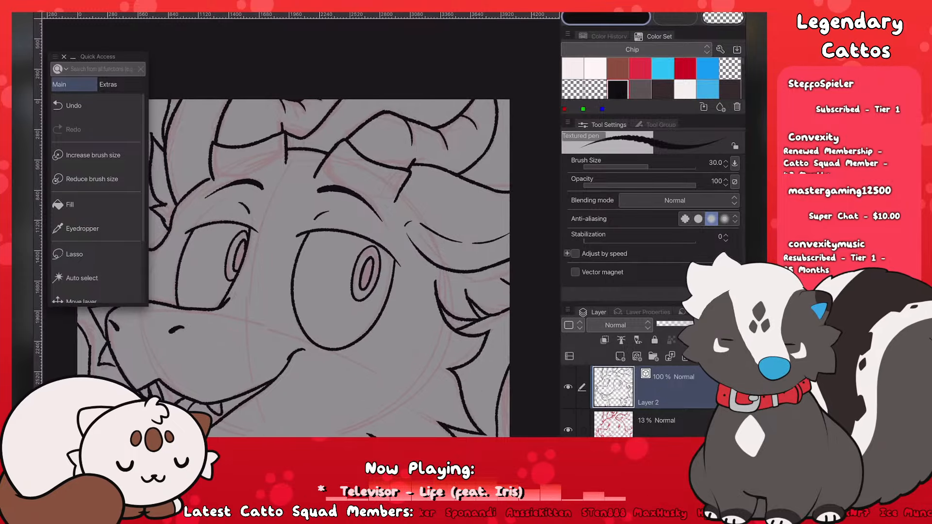
scroll(301, 253, "up", 2)
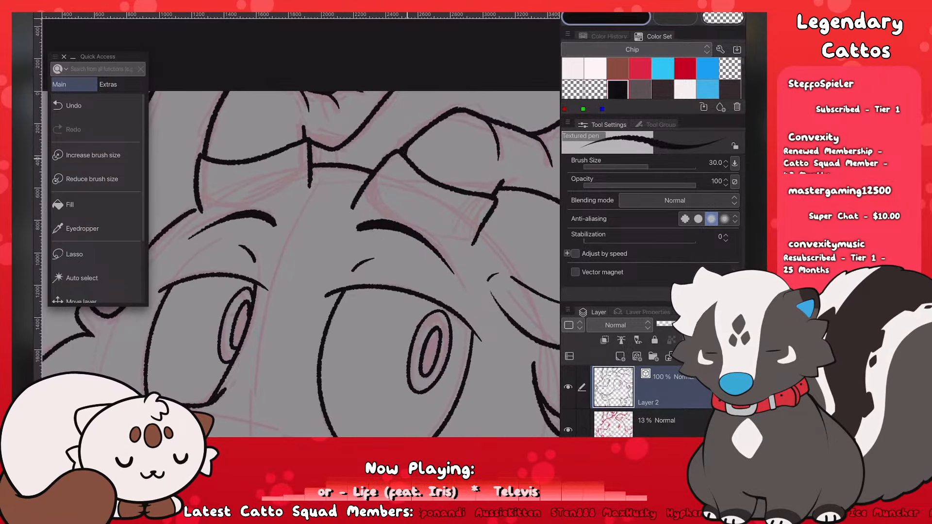
key("ctrl+z")
scroll(301, 252, "down", 5)
scroll(301, 252, "up", 5)
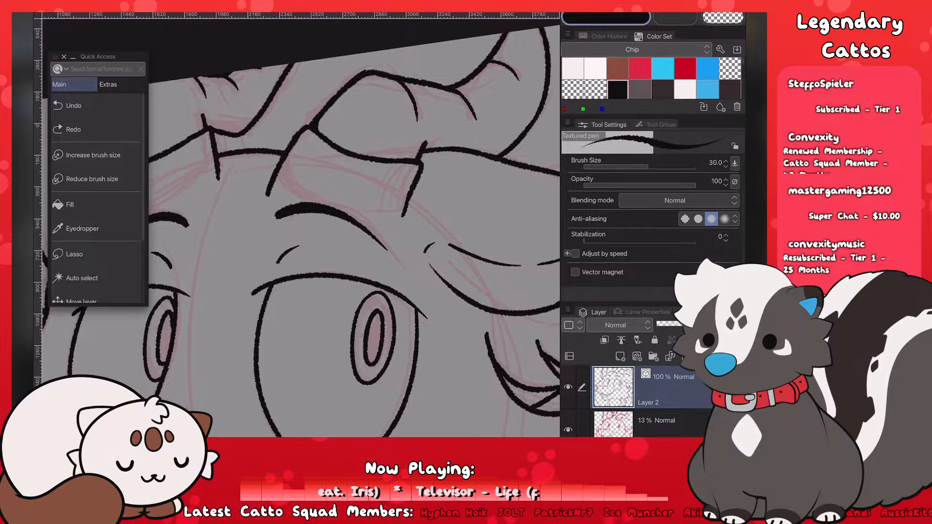
Step: Thicken the line junctions where the horn base meets the ear with the size 30 Textured pen
scroll(324, 145, "up", 3)
mouse_move(452, 154)
left_mouse_down()
mouse_move(440, 163)
mouse_move(464, 147)
left_mouse_up()
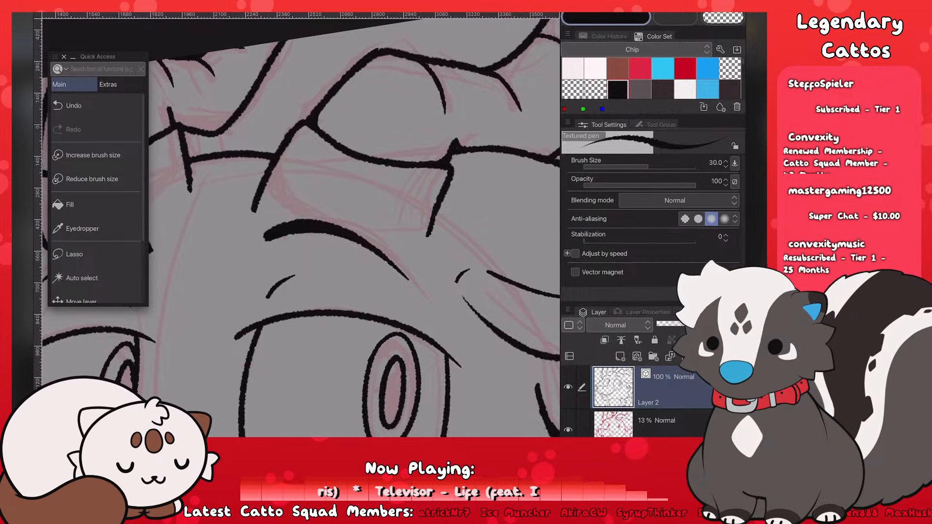
scroll(301, 228, "down", 3)
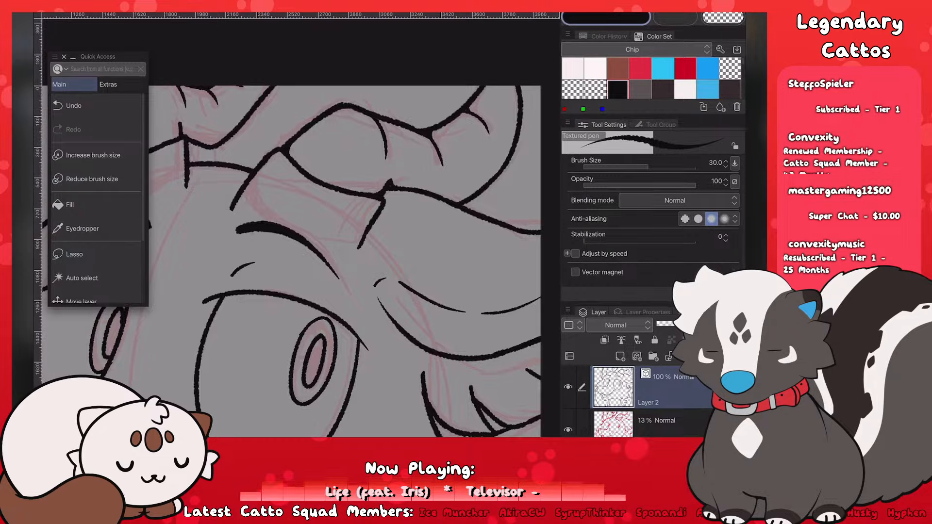
scroll(301, 228, "down", 5)
scroll(301, 228, "up", 5)
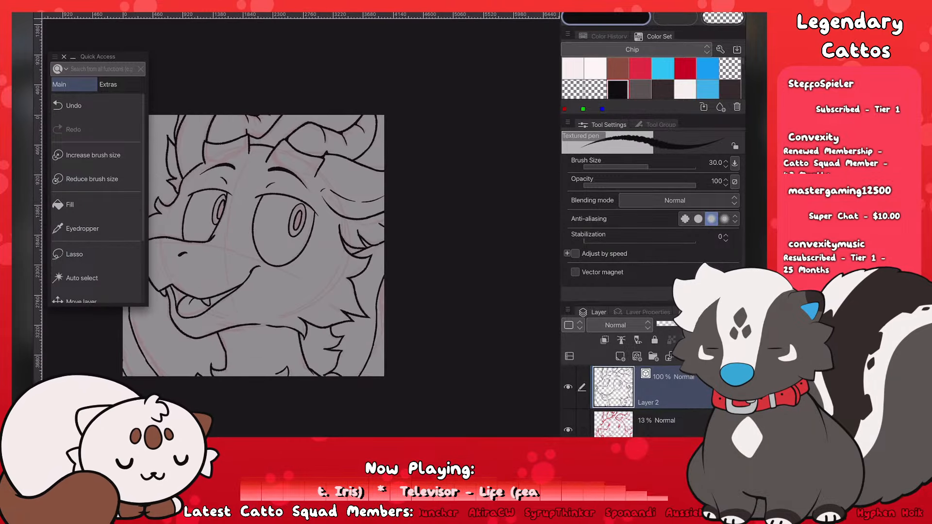
Step: Thin the tail of the eyebrow above the larger eye by erasing with the transparent colour
key("c")
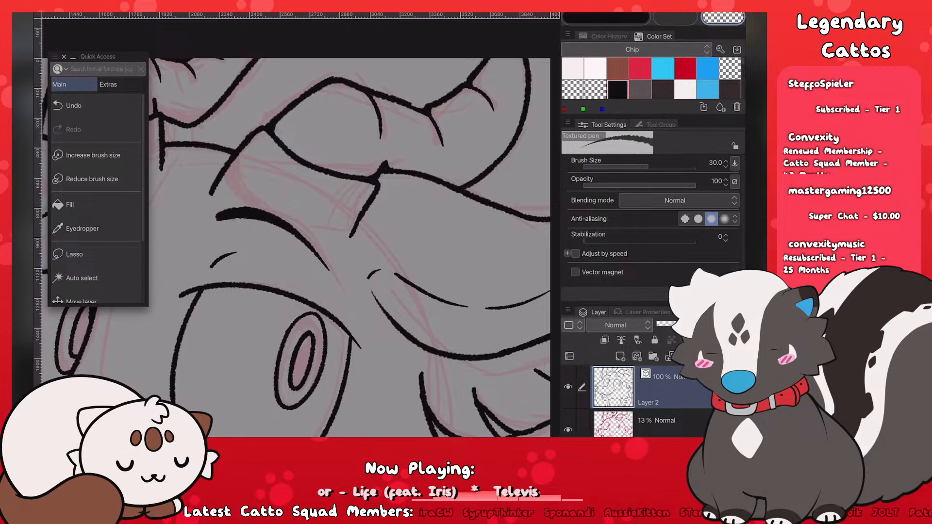
left_click_drag(301, 248, 328, 263)
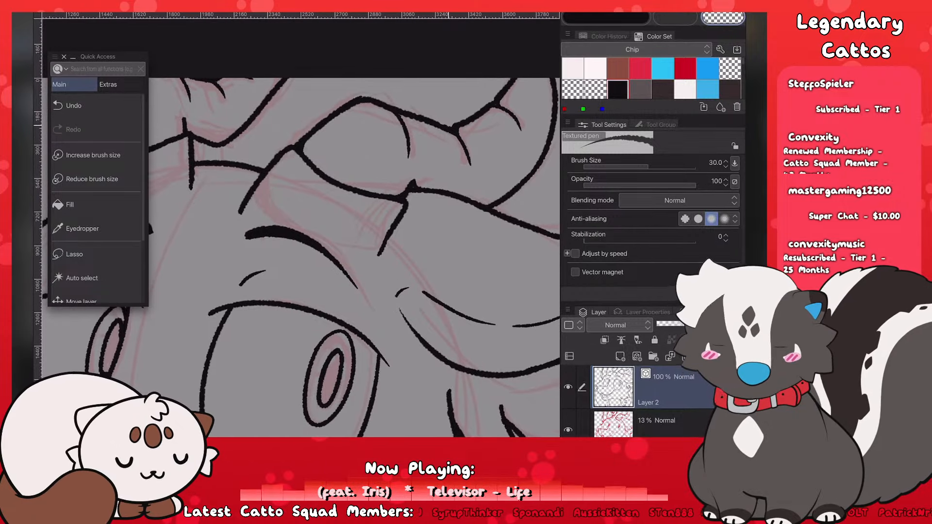
scroll(352, 223, "down", 1)
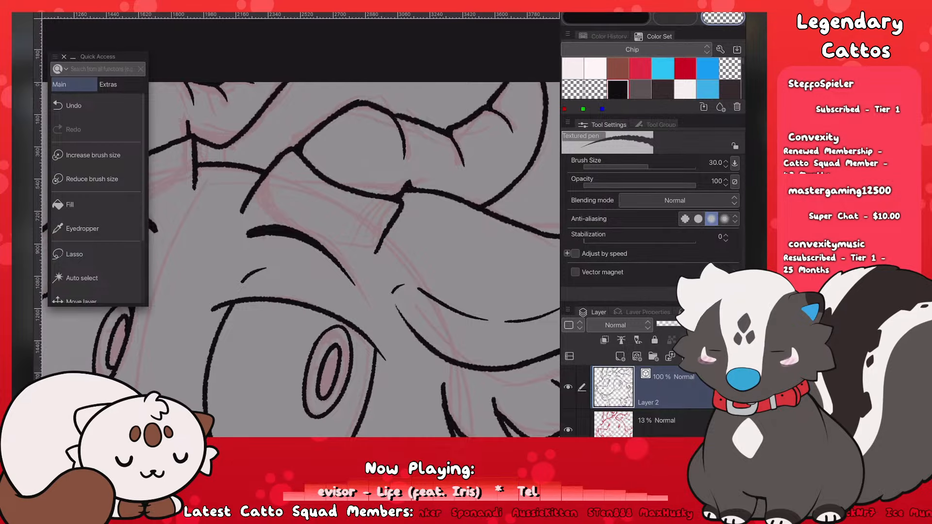
Step: Thicken the line junctions at the horn ridges and between the two horn bases in black
key("c")
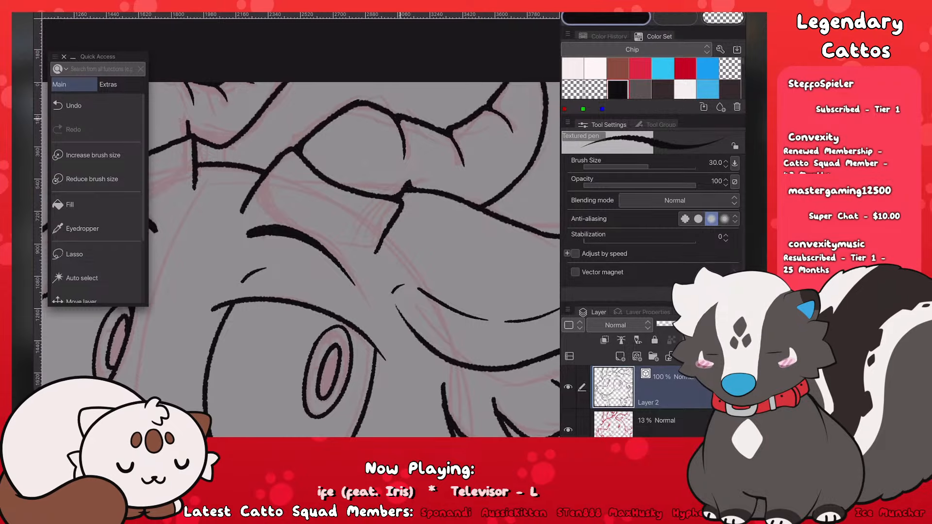
scroll(310, 213, "down", 8)
scroll(315, 224, "up", 2)
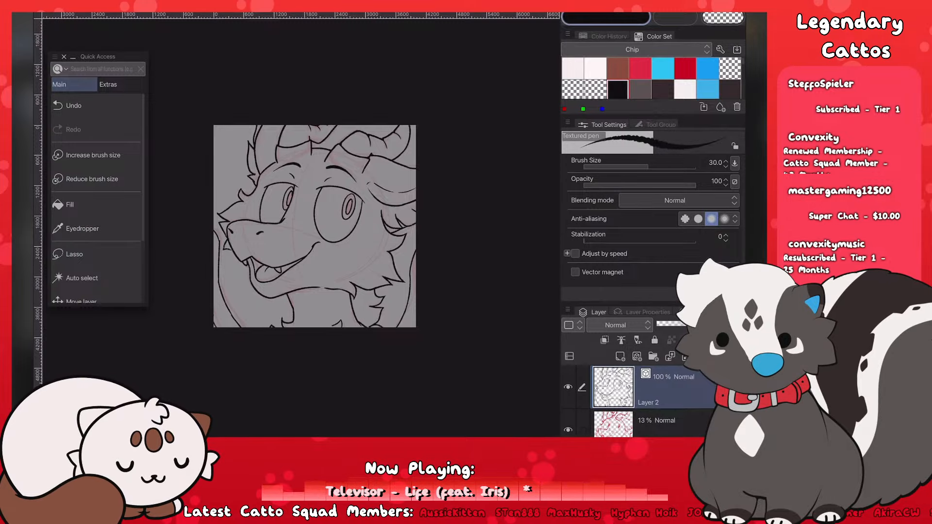
scroll(272, 126, "up", 5)
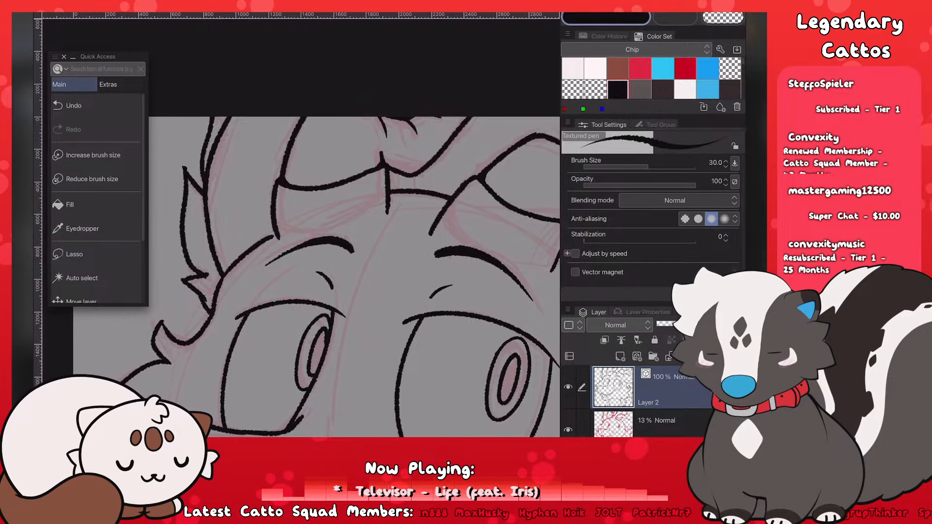
scroll(316, 257, "up", 1)
mouse_move(414, 194)
left_mouse_down()
mouse_move(413, 203)
mouse_move(425, 190)
left_mouse_up()
scroll(295, 194, "down", 5)
scroll(295, 194, "up", 3)
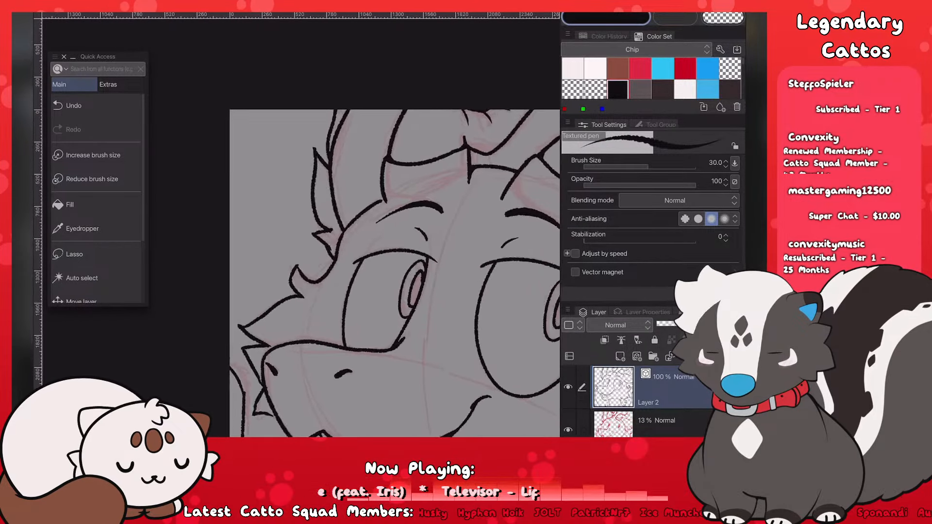
Step: Refine the far ear's outline and thicken its junction with the adjoining fur tuft using black
scroll(218, 130, "up", 2)
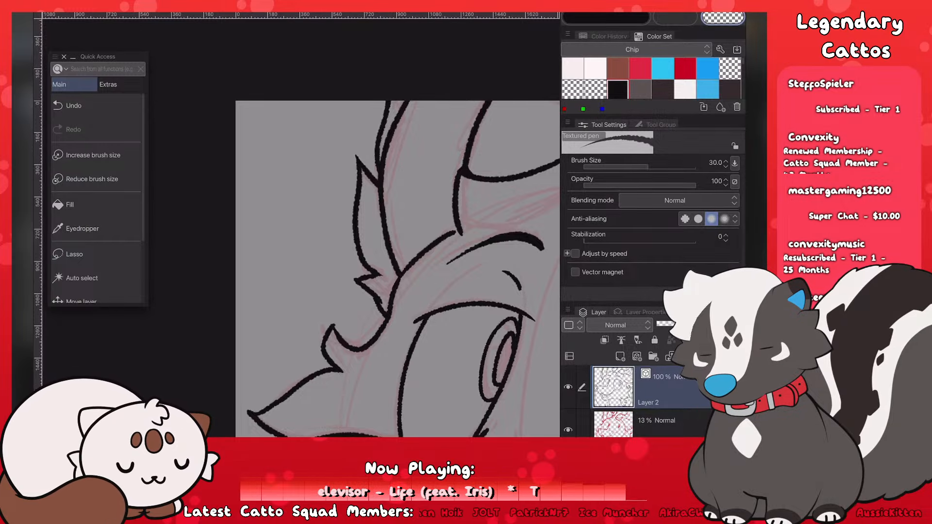
scroll(398, 223, "down", 4)
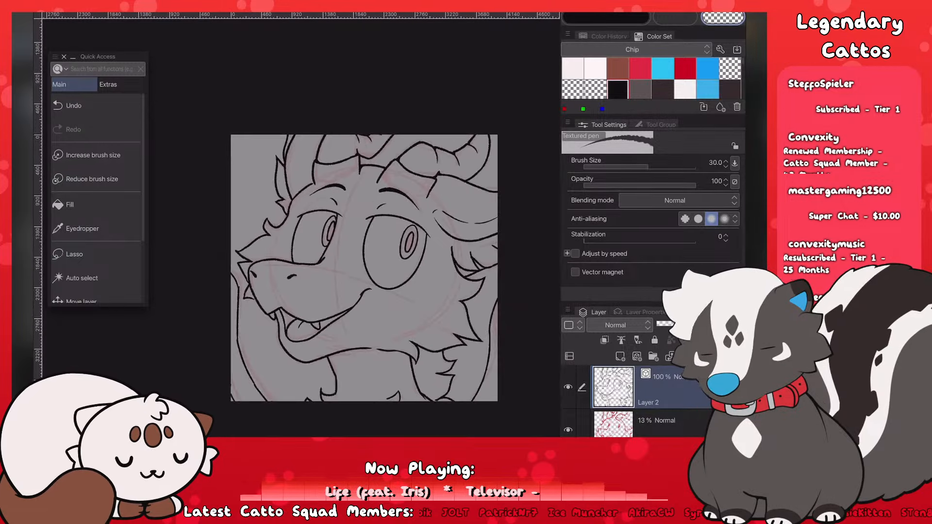
scroll(398, 224, "up", 4)
key("c")
scroll(398, 223, "up", 1)
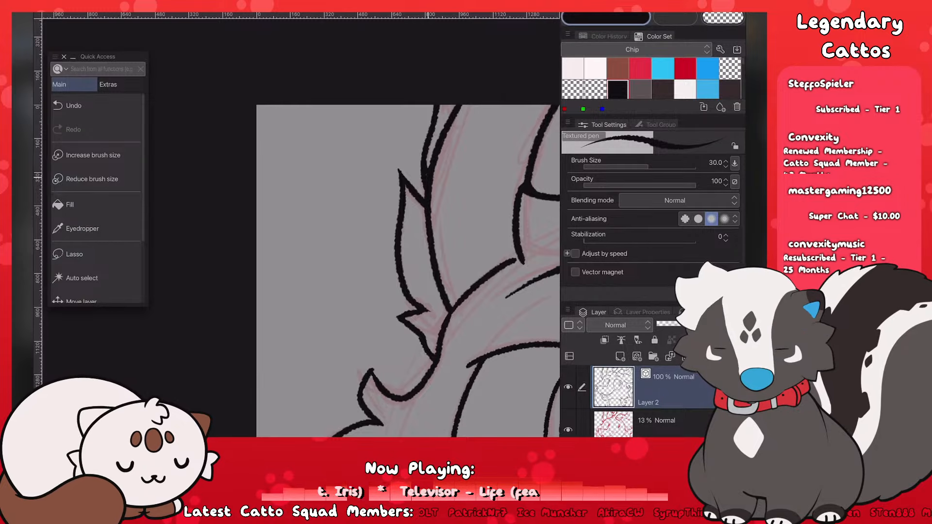
scroll(301, 223, "down", 4)
scroll(301, 223, "up", 2)
scroll(301, 223, "up", 3)
Step: Clean up the fur tufts behind the snout and thicken in black the junction where they meet its outline
key("c")
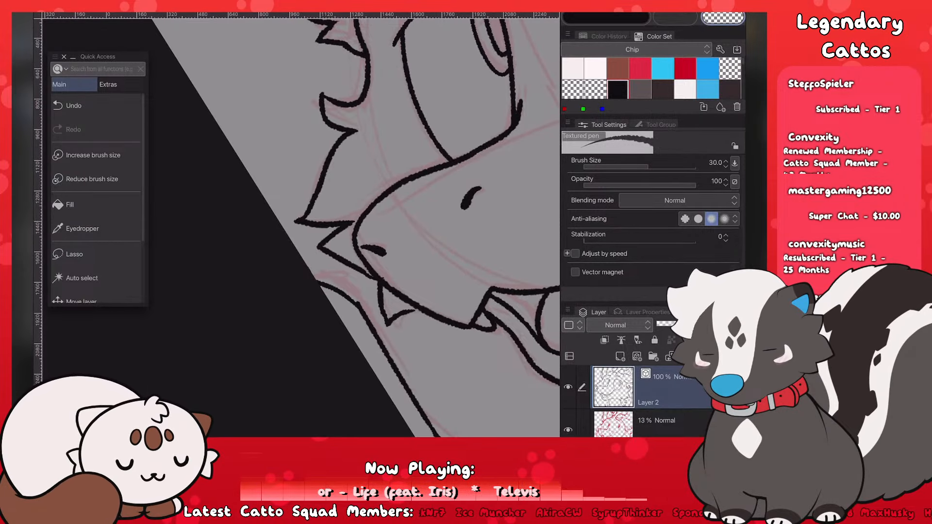
scroll(301, 223, "down", 4)
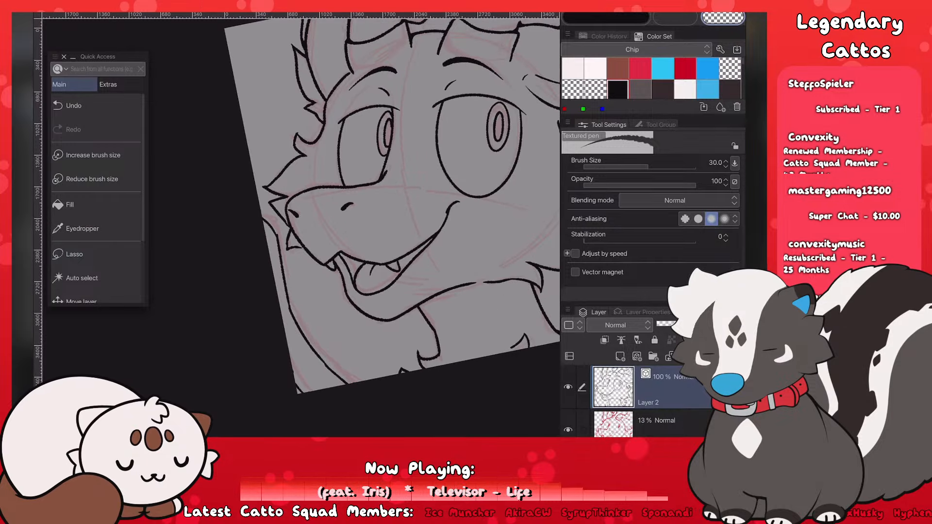
scroll(301, 223, "up", 4)
key("c")
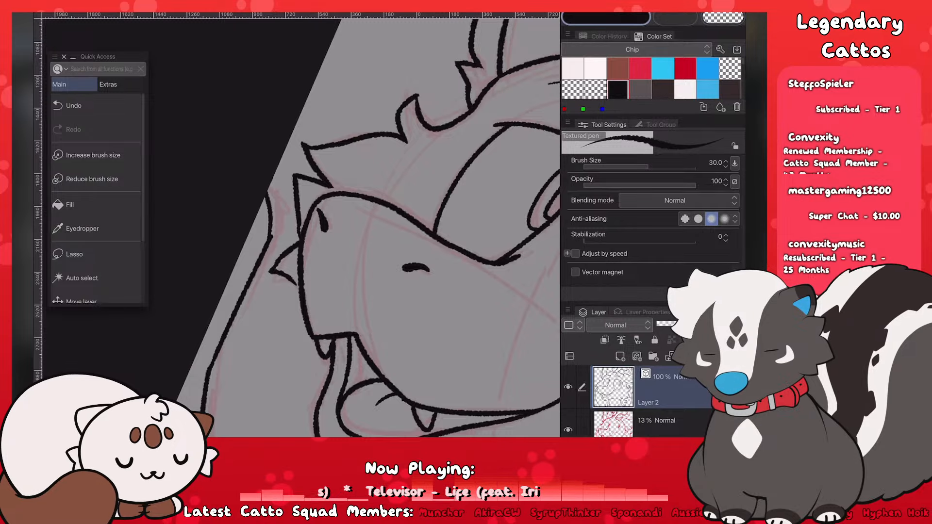
scroll(233, 194, "up", 2)
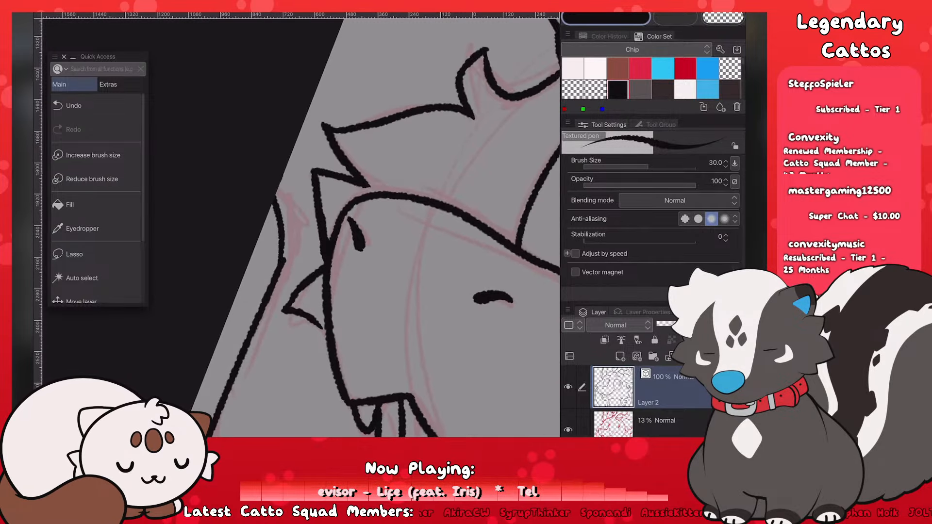
scroll(369, 223, "down", 3)
scroll(413, 219, "up", 3)
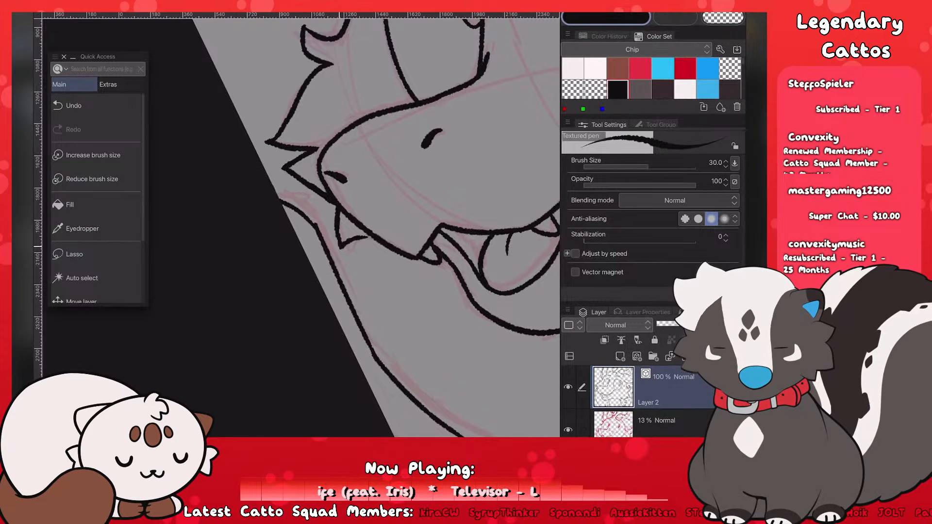
Step: Thin the line end at the gap in the lower jaw outline by erasing with the transparent colour
scroll(364, 236, "down", 4)
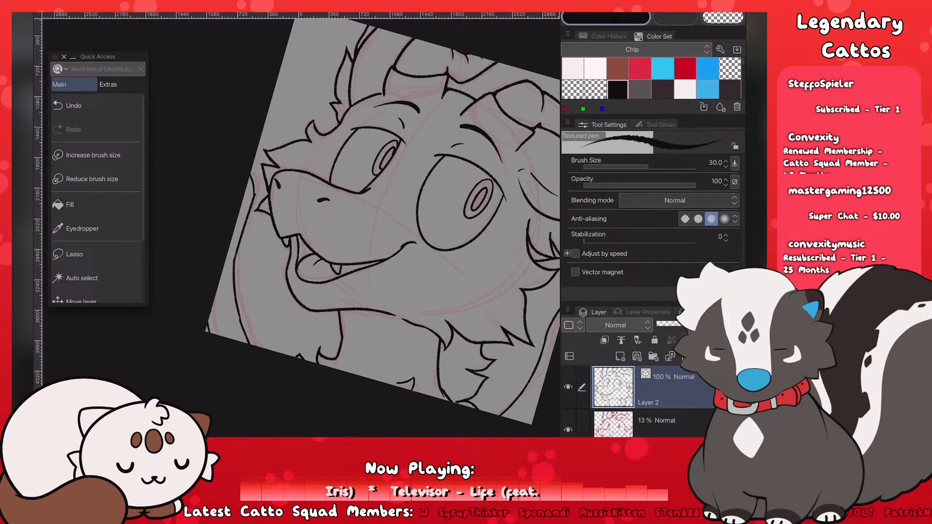
scroll(310, 427, "up", 3)
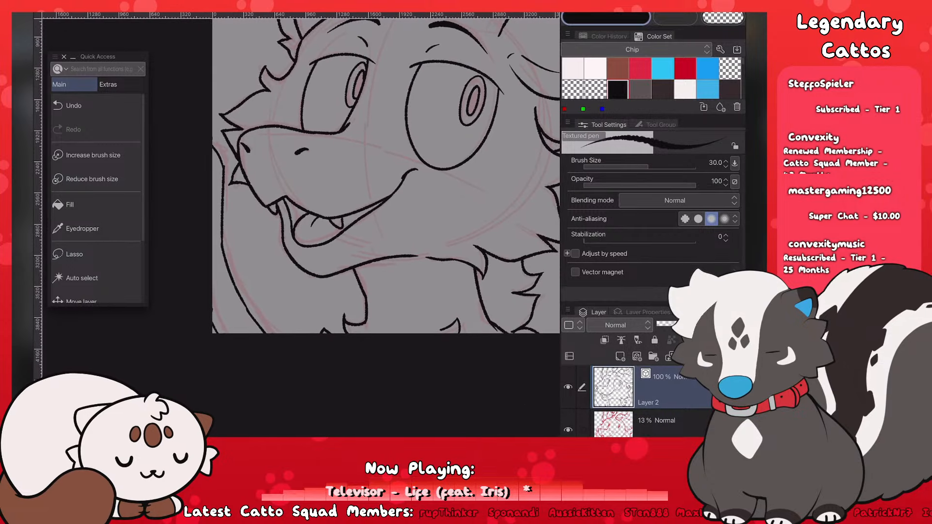
scroll(354, 290, "down", 3)
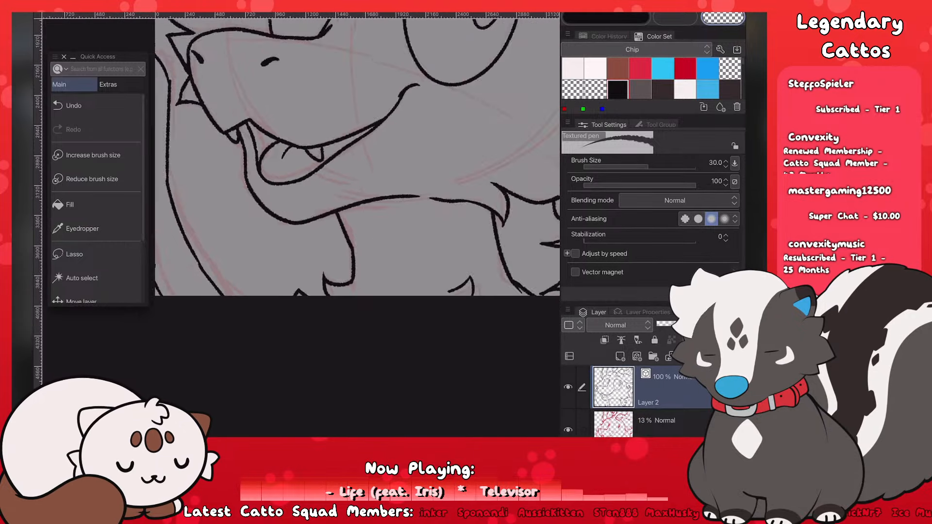
scroll(486, 267, "up", 3)
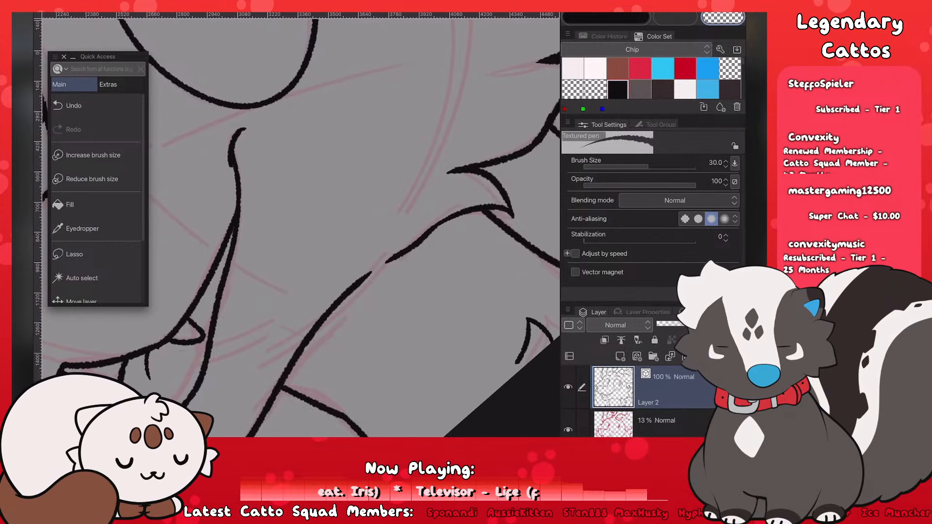
left_click_drag(387, 263, 415, 241)
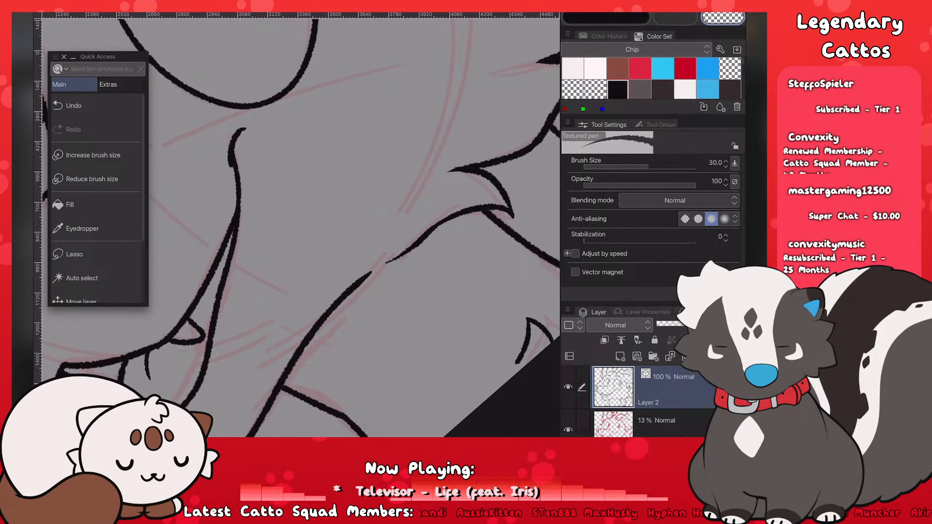
Step: Refine the small chest fur tuft at the canvas edge, redrawing its short side in black and tapering its other line's end
scroll(311, 228, "down", 5)
scroll(315, 260, "up", 3)
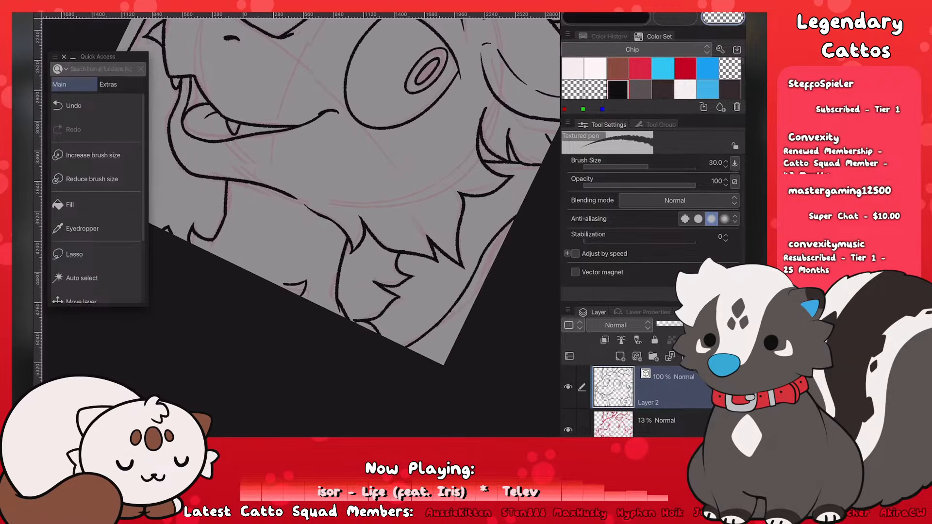
scroll(299, 246, "up", 2)
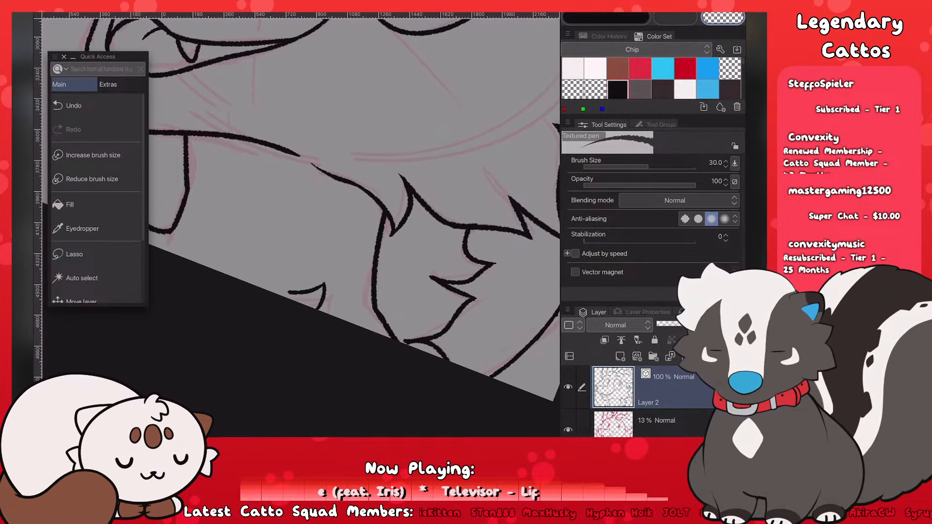
scroll(299, 218, "up", 1)
scroll(301, 145, "down", 1)
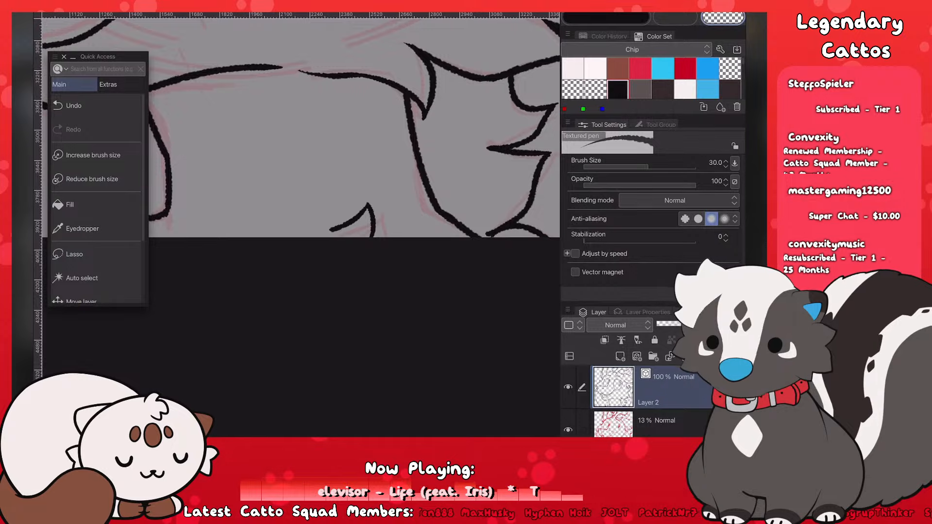
scroll(354, 126, "down", 1)
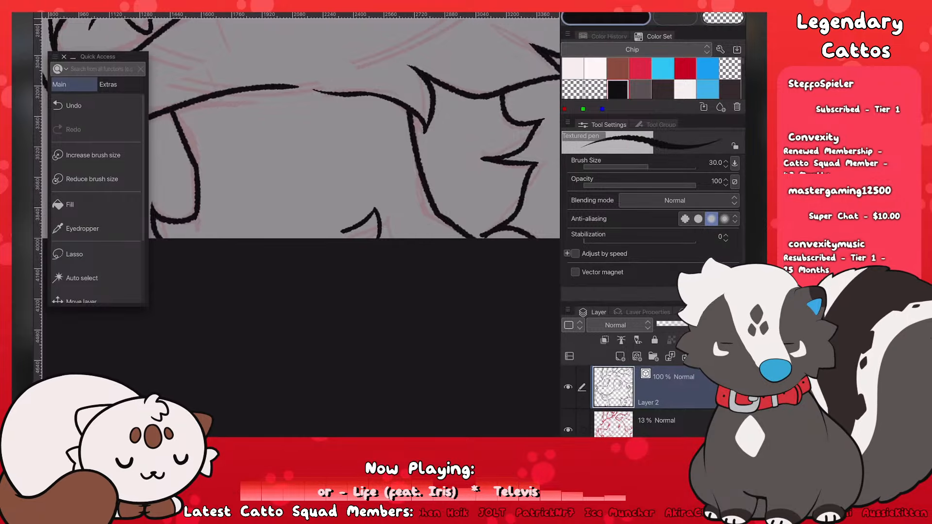
left_click_drag(377, 213, 382, 250)
key("ctrl+z")
left_click_drag(377, 211, 381, 238)
key("c")
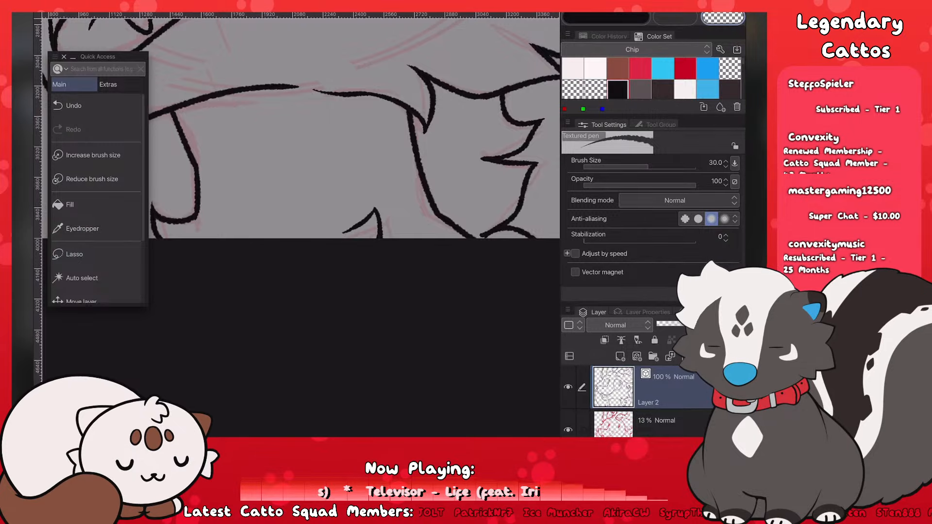
Step: Erase the excess line end at the lowest tip of the neck fur with the transparent colour
scroll(355, 194, "down", 3)
scroll(355, 194, "up", 3)
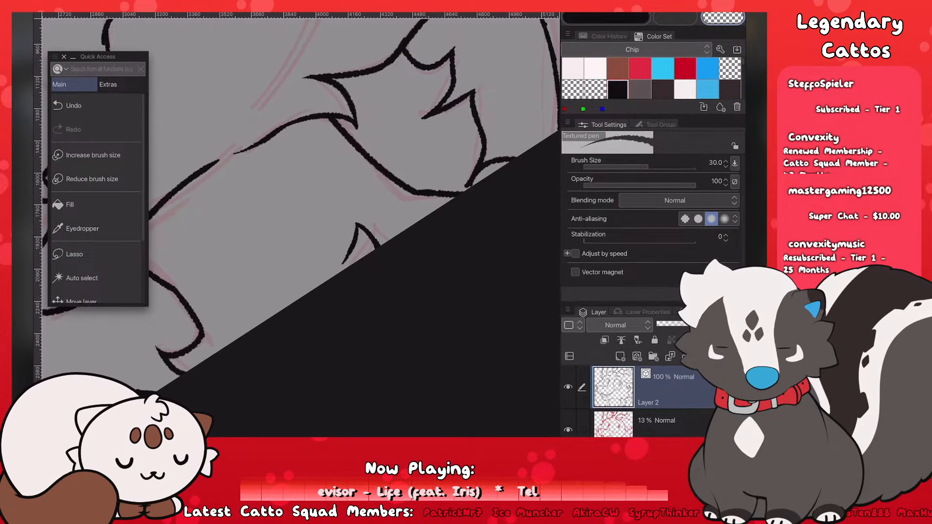
left_click_drag(480, 174, 464, 187)
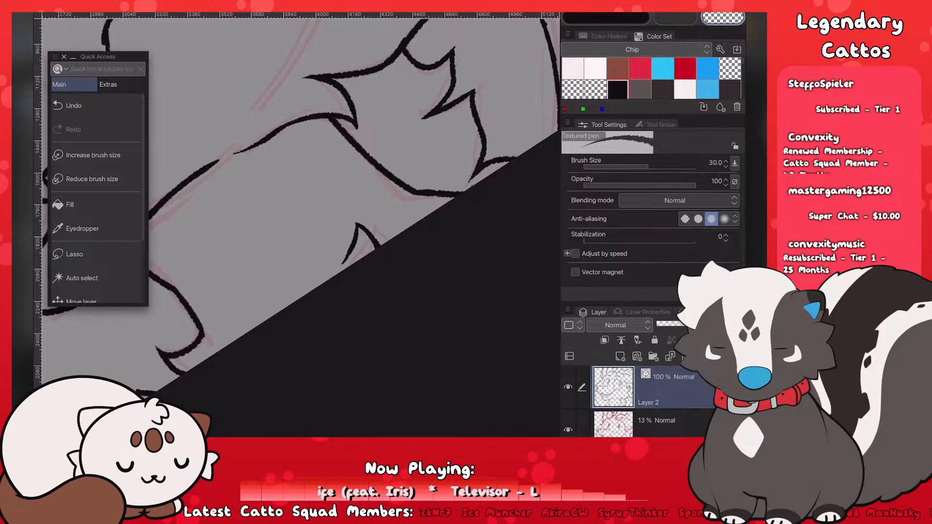
scroll(301, 194, "down", 1)
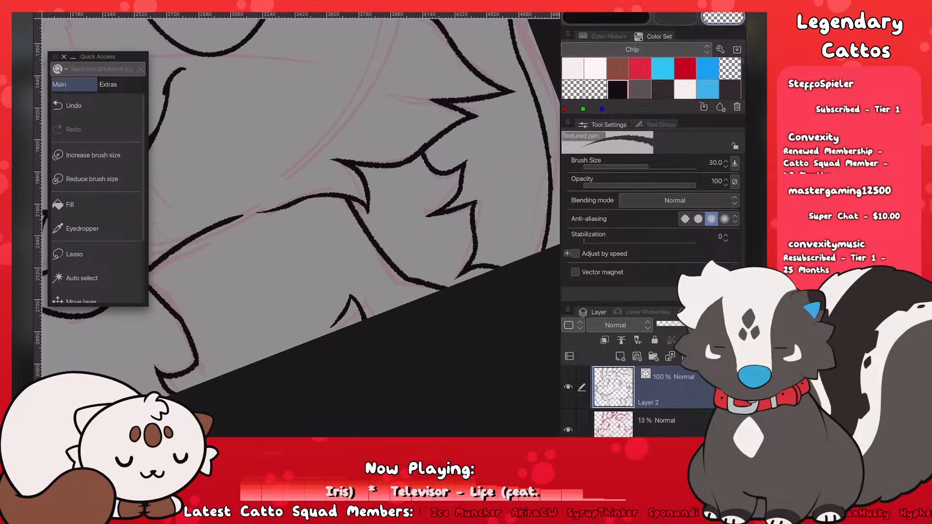
key("c")
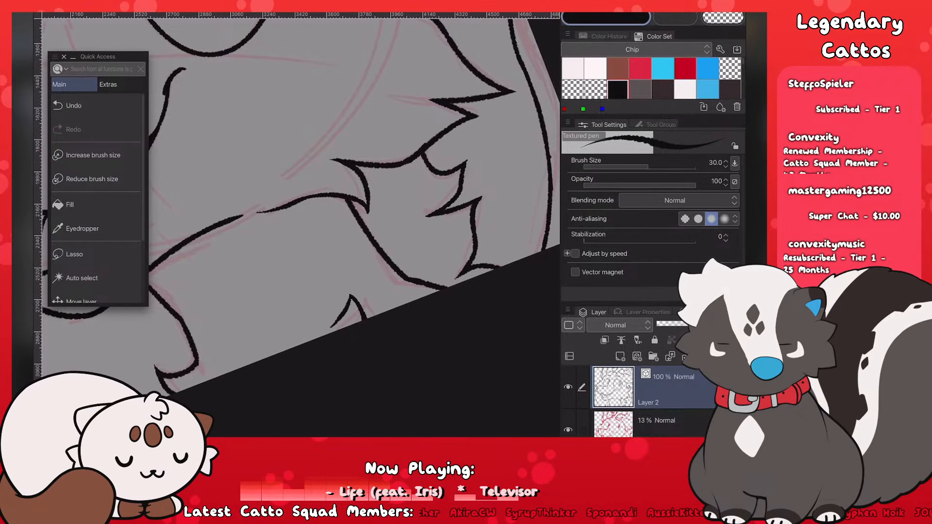
Step: Retrace in black the fur tuft line beneath the near ear, out to the canvas edge
scroll(301, 194, "down", 5)
scroll(427, 218, "up", 4)
key("c")
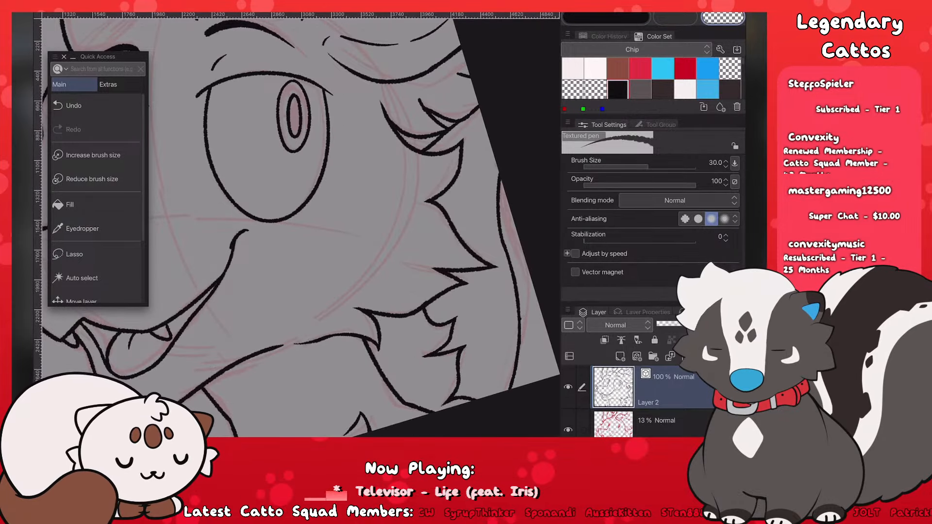
scroll(301, 218, "down", 4)
scroll(301, 195, "up", 4)
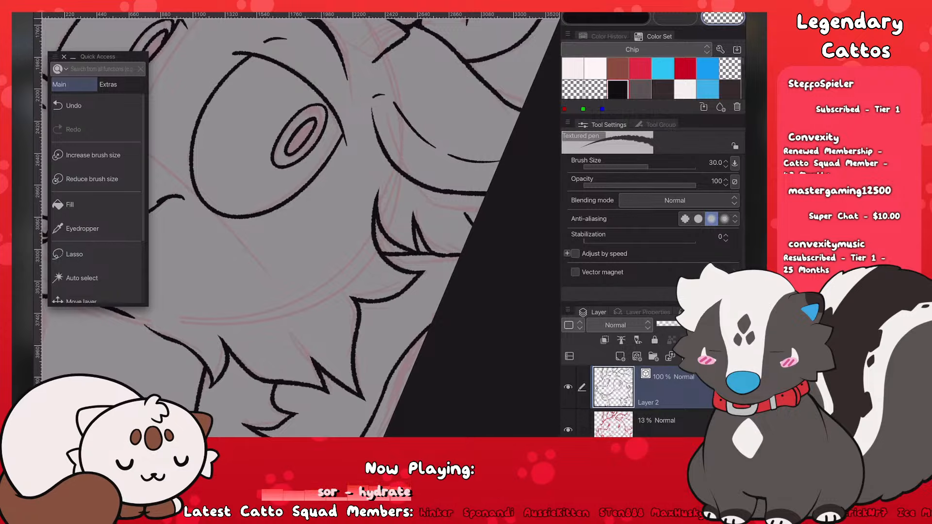
scroll(292, 209, "down", 5)
scroll(282, 202, "up", 2)
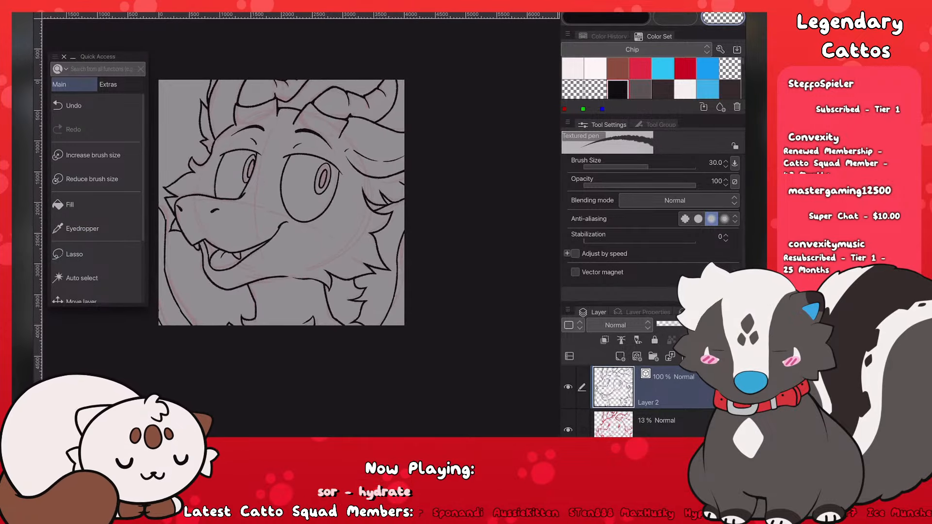
scroll(291, 208, "down", 2)
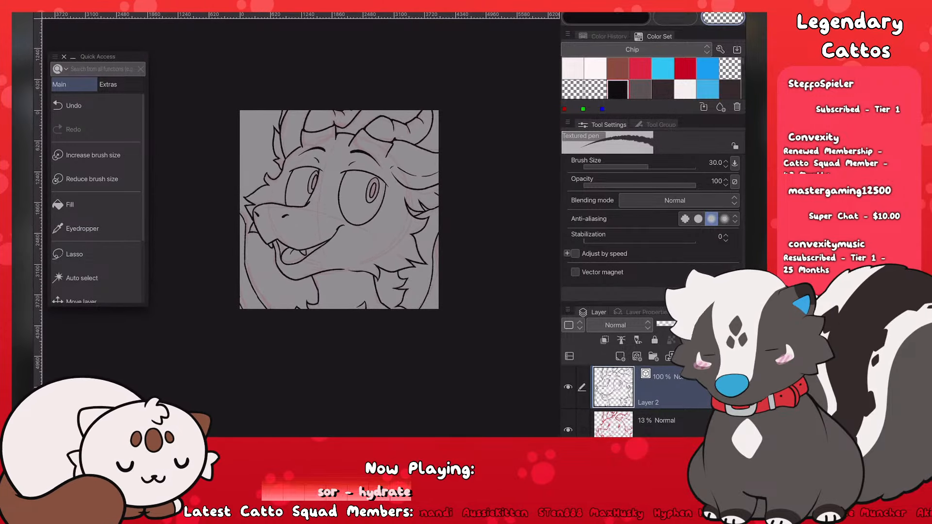
scroll(310, 209, "up", 5)
scroll(291, 208, "up", 3)
left_click_drag(443, 223, 470, 206)
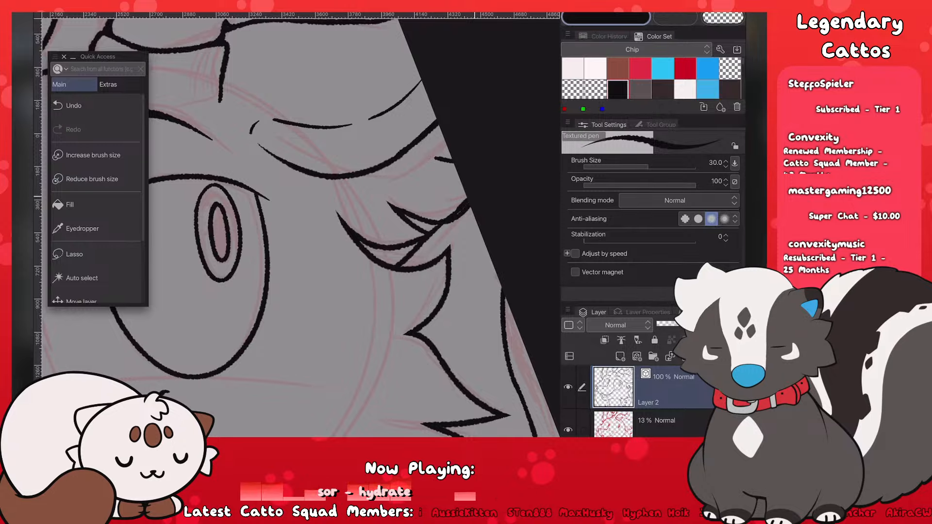
key("c")
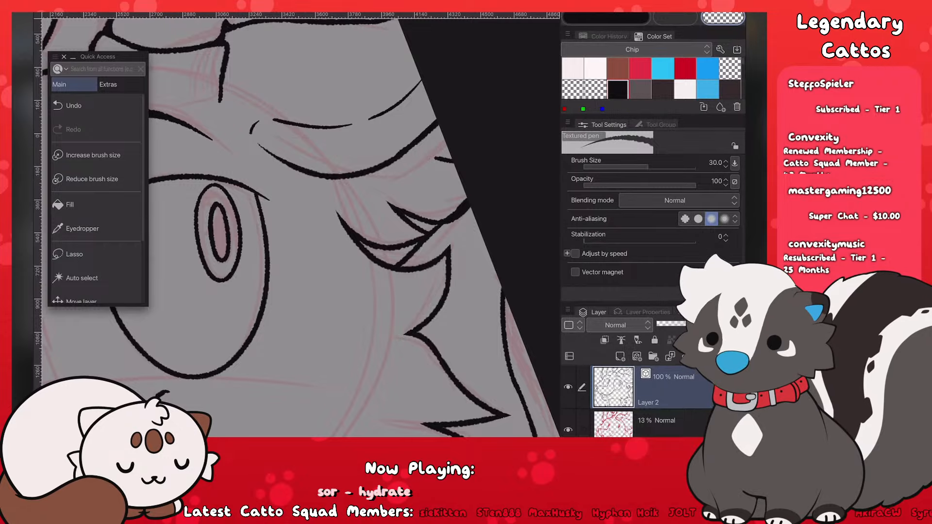
scroll(301, 223, "down", 5)
scroll(310, 223, "up", 5)
left_click_drag(480, 184, 502, 170)
key("ctrl+z")
Step: Save the drawing with the whole portrait in view
scroll(301, 223, "down", 6)
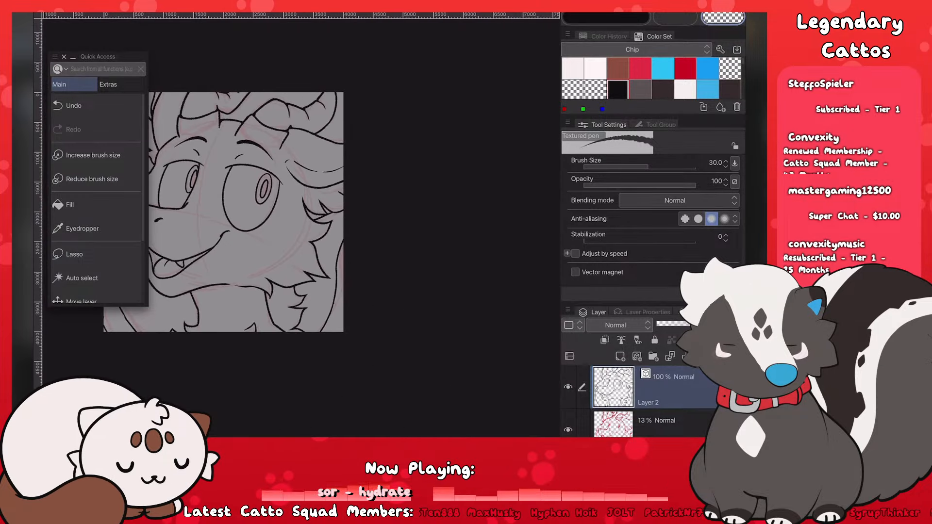
scroll(287, 208, "up", 1)
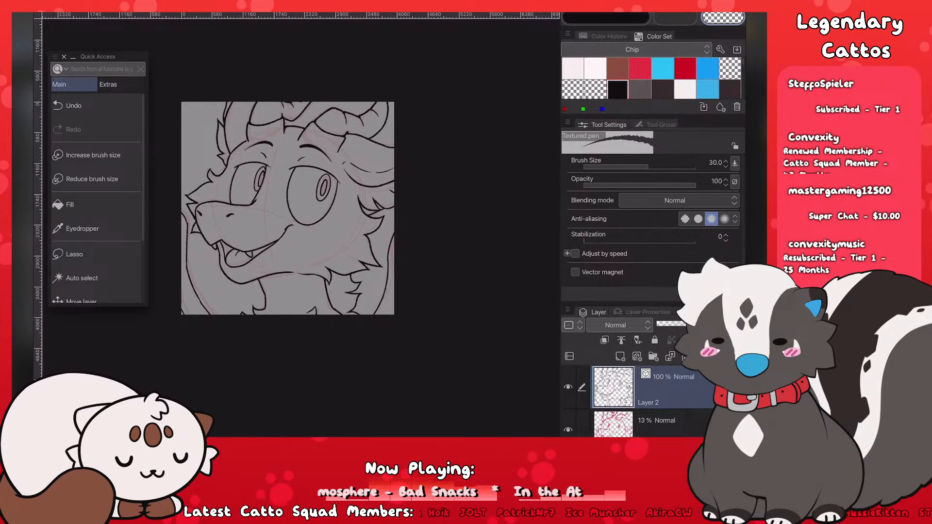
key("ctrl+s")
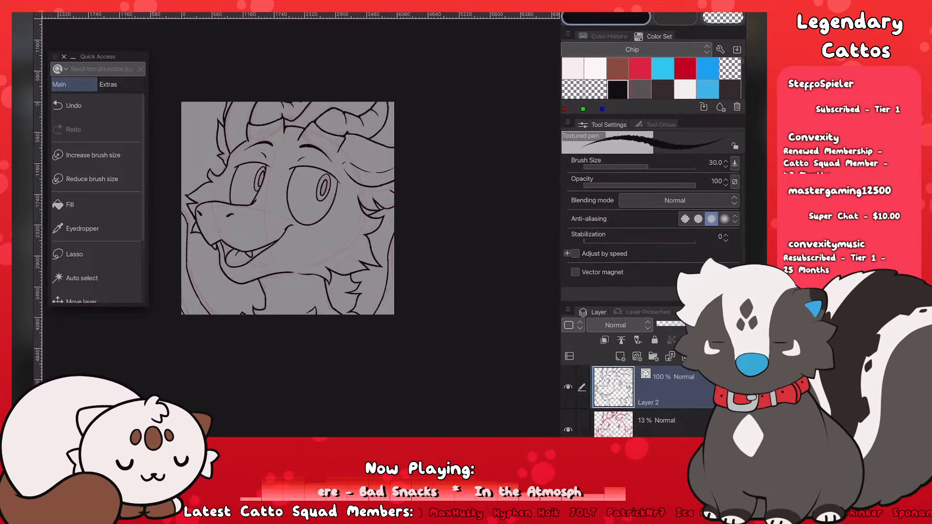
Step: Thicken in black the junction where the front neck line meets the lower jaw outline
scroll(233, 284, "up", 6)
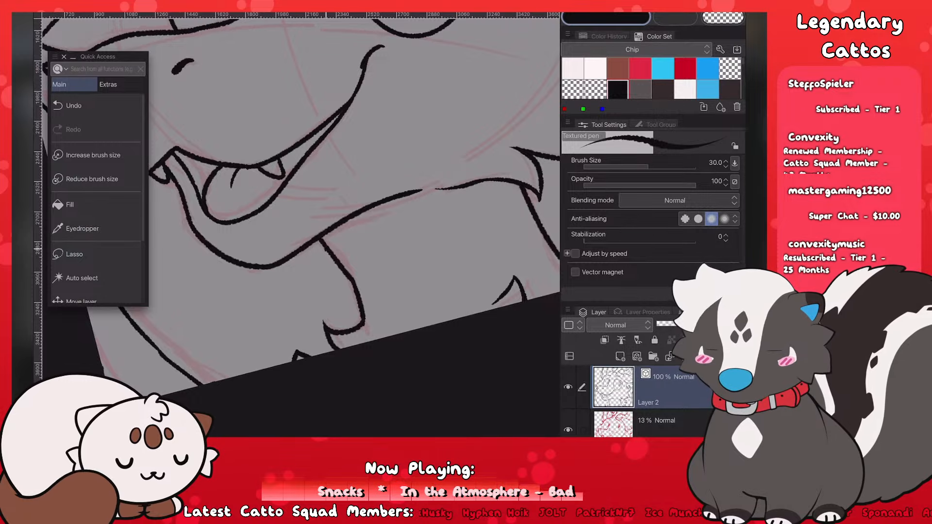
key("ctrl+z")
left_click_drag(337, 227, 329, 246)
key("ctrl+y")
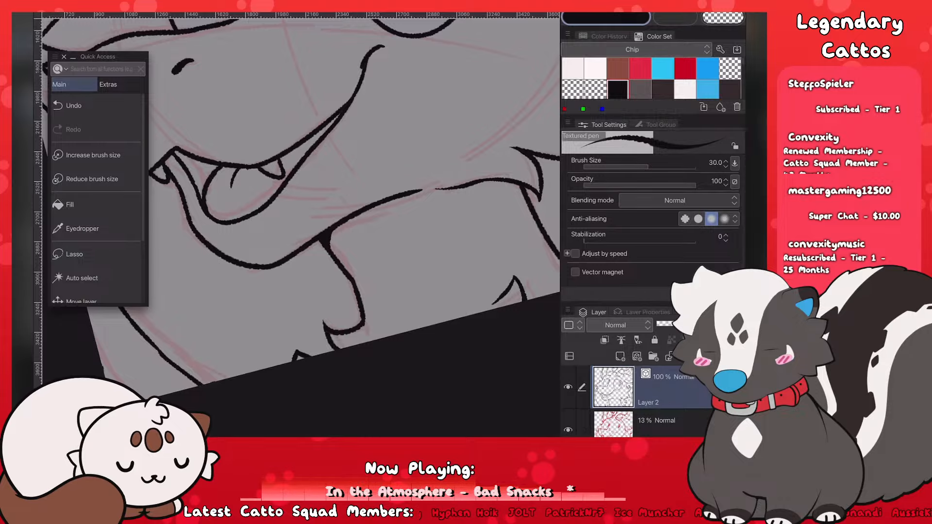
key("ctrl+z")
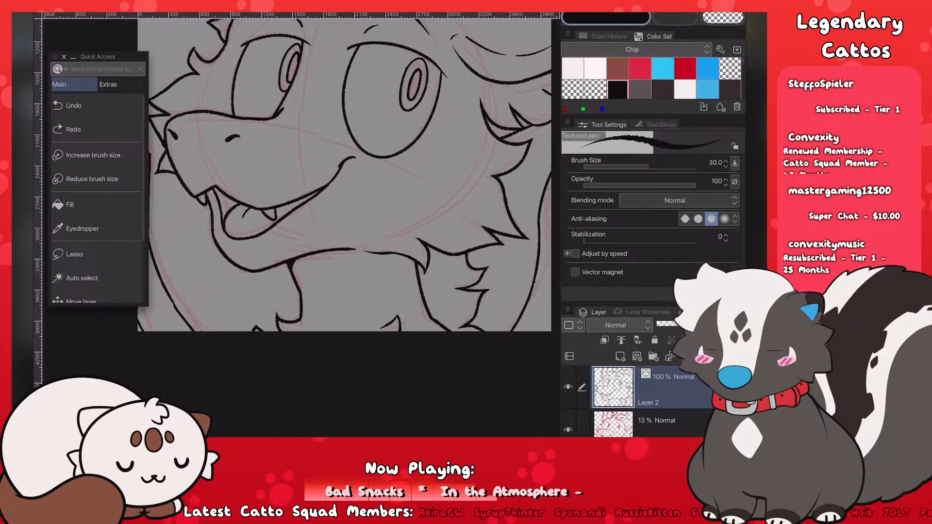
Step: Thicken in black the corners at the base of the small tooth along the upper lip
scroll(301, 226, "up", 5)
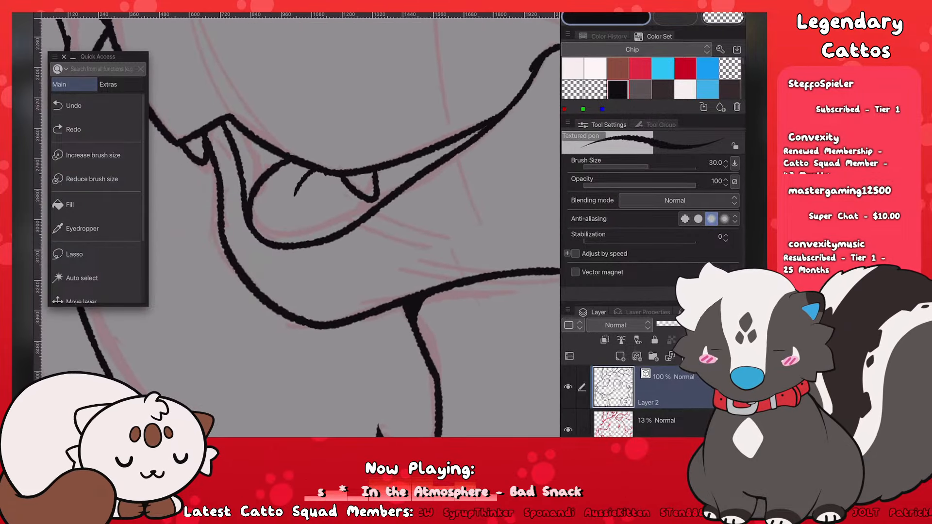
left_click_drag(350, 182, 374, 174)
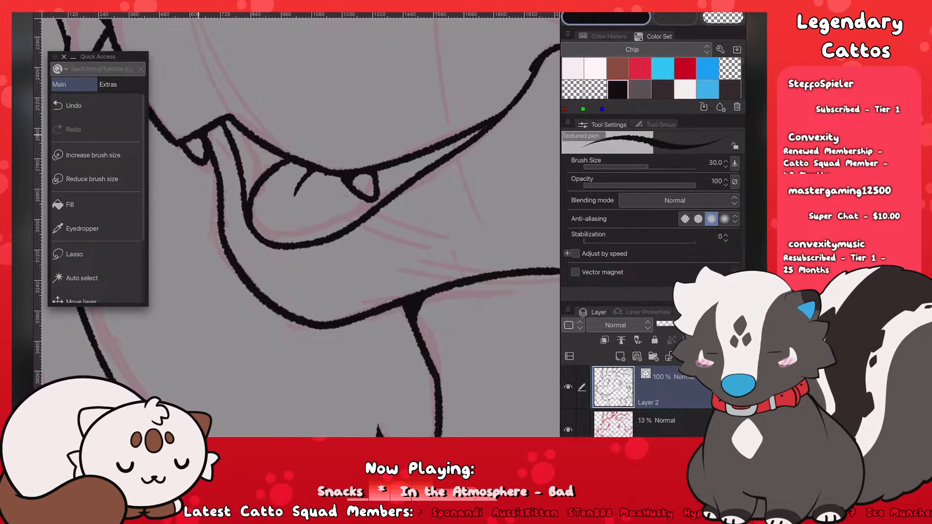
scroll(291, 222, "down", 8)
scroll(291, 161, "up", 2)
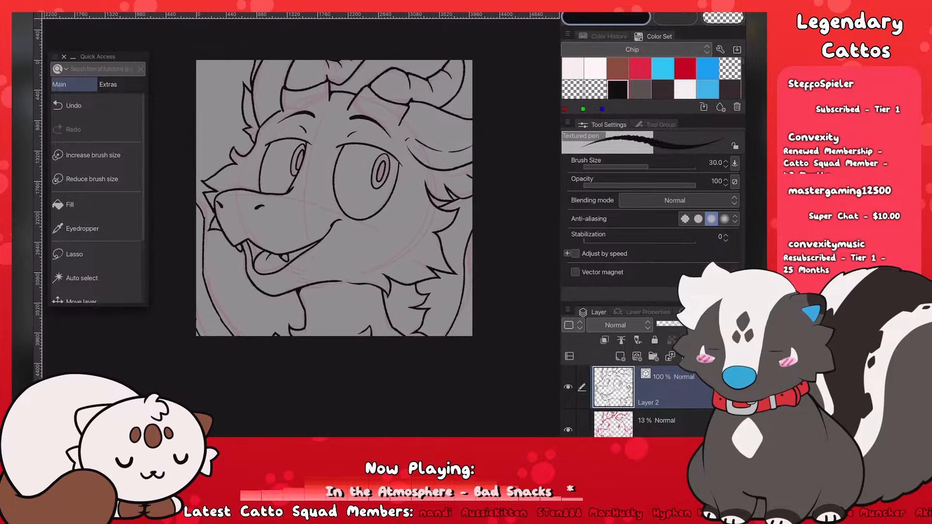
Step: Touch up the near eye's line art with a short black stroke
scroll(380, 161, "up", 8)
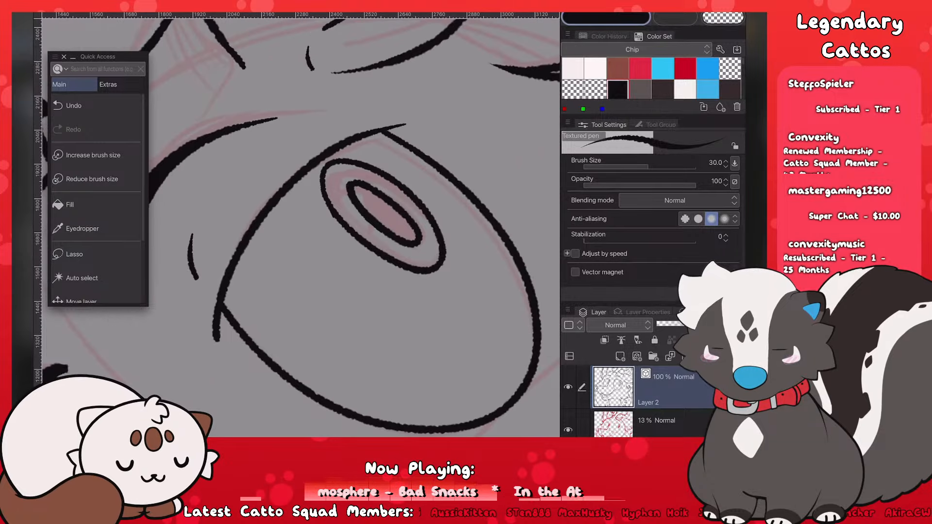
scroll(252, 209, "down", 5)
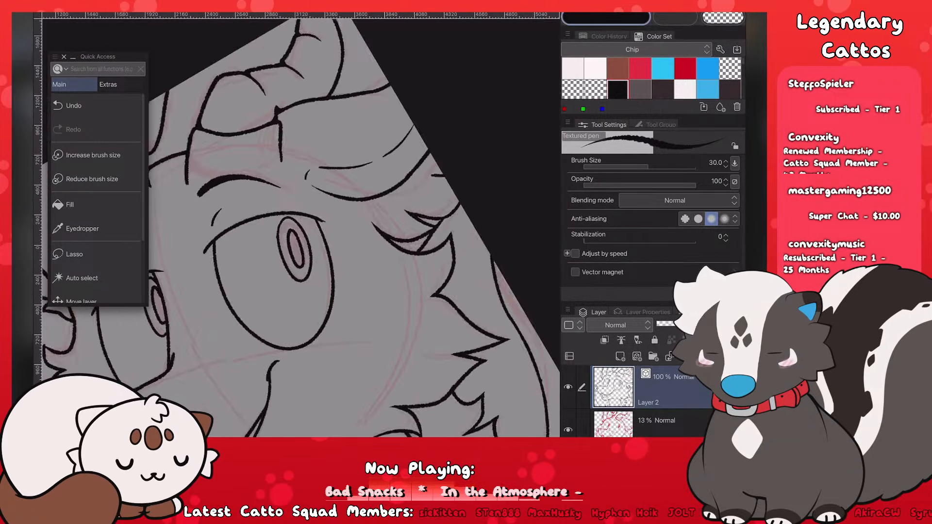
left_click_drag(272, 246, 280, 237)
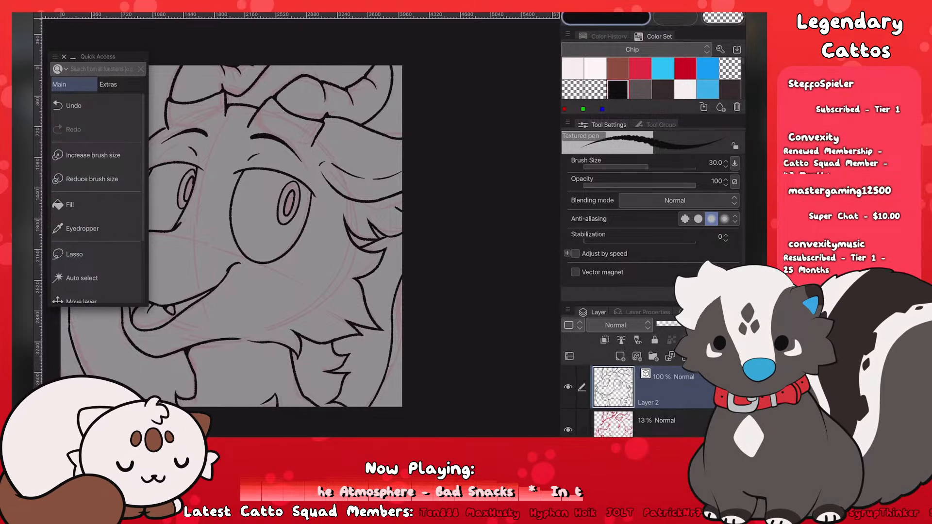
scroll(291, 235, "down", 2)
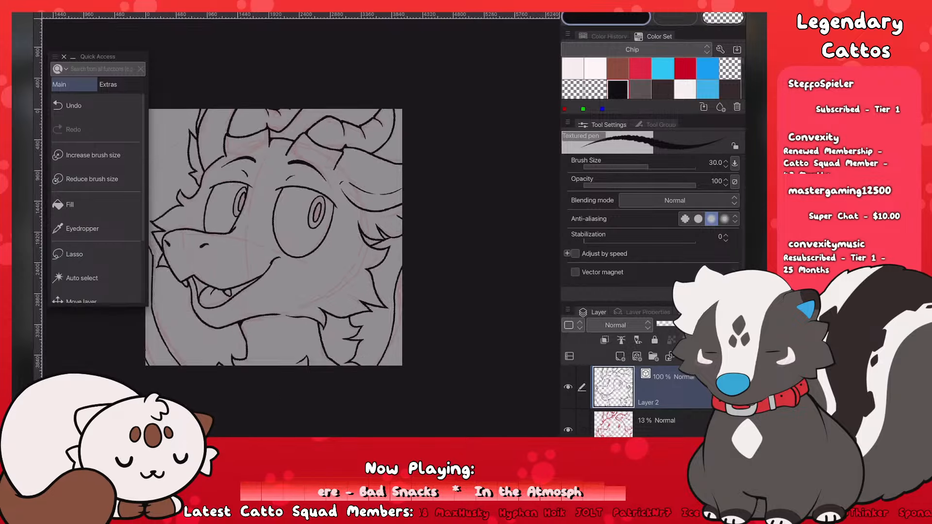
Step: Erase the upper eyelid line's overshoot past the inner corner of the near eye with the transparent colour
scroll(291, 236, "up", 5)
key("c")
scroll(301, 228, "up", 2)
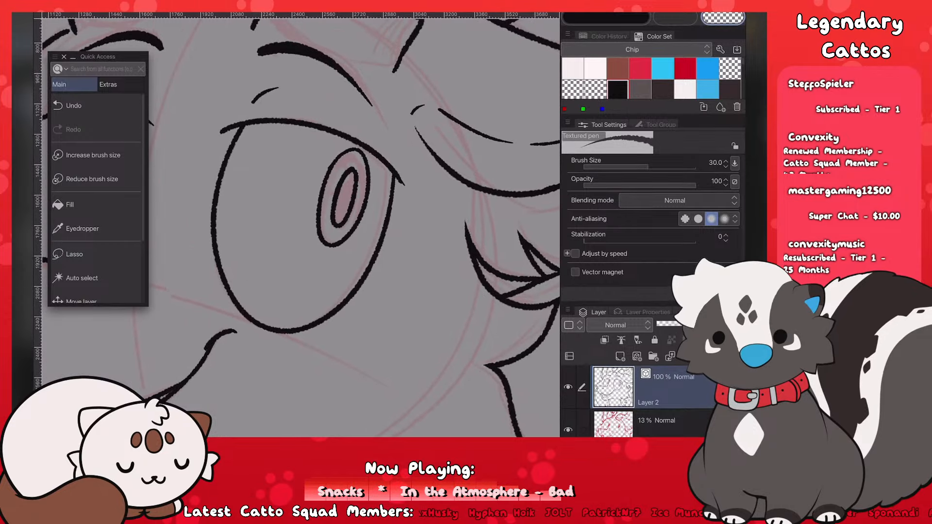
scroll(301, 229, "up", 1)
scroll(301, 228, "down", 2)
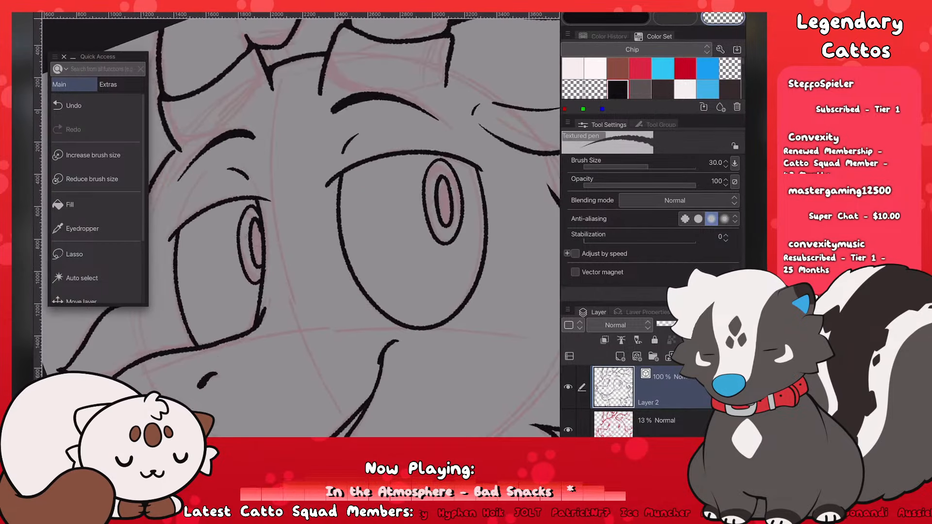
left_click_drag(327, 188, 328, 183)
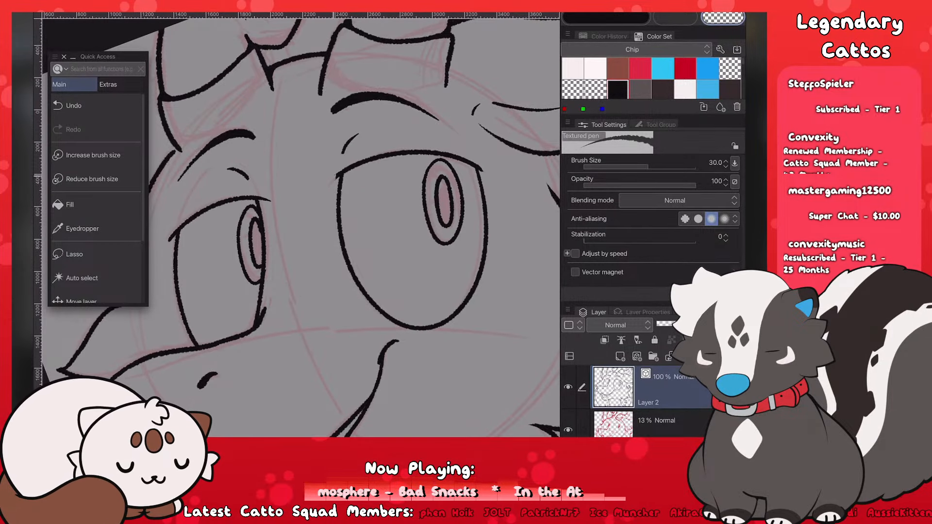
scroll(301, 228, "down", 2)
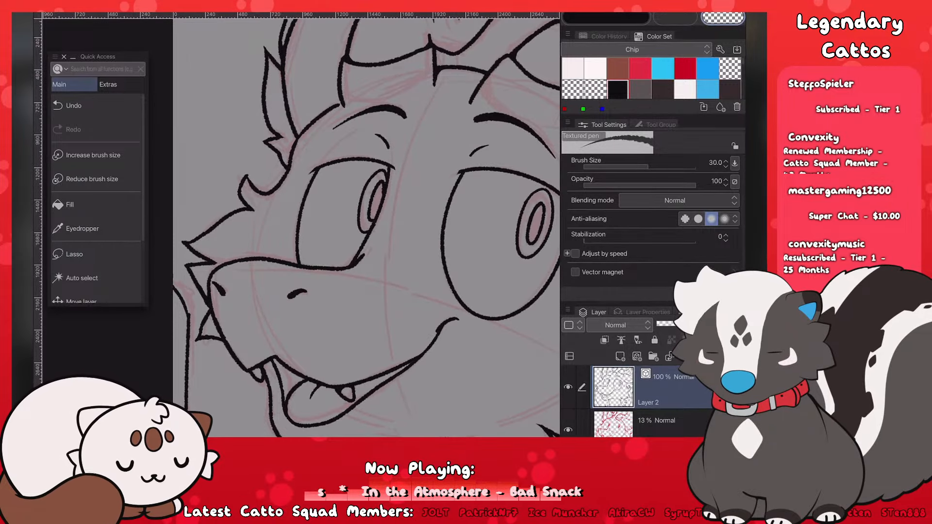
Step: Hide the faint sketch layer beneath the line art and review the whole portrait
scroll(301, 223, "down", 4)
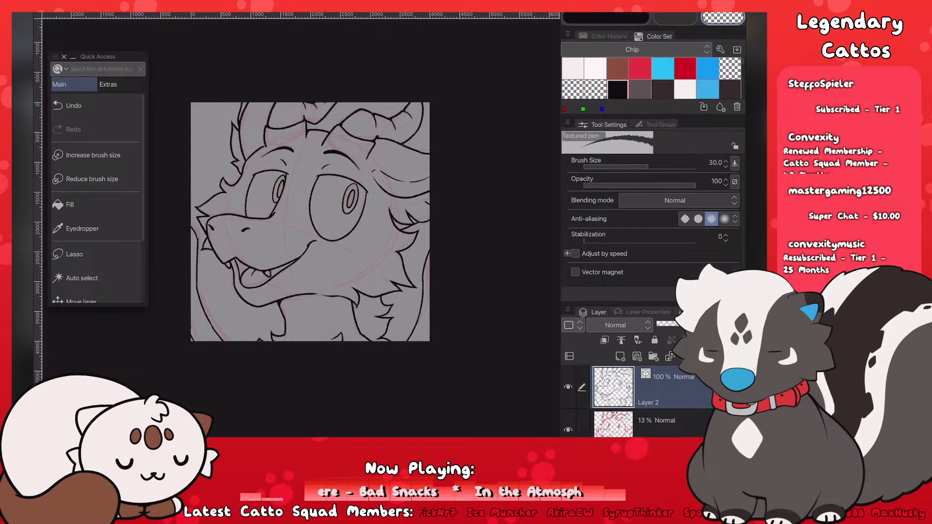
scroll(301, 223, "up", 5)
scroll(301, 223, "down", 5)
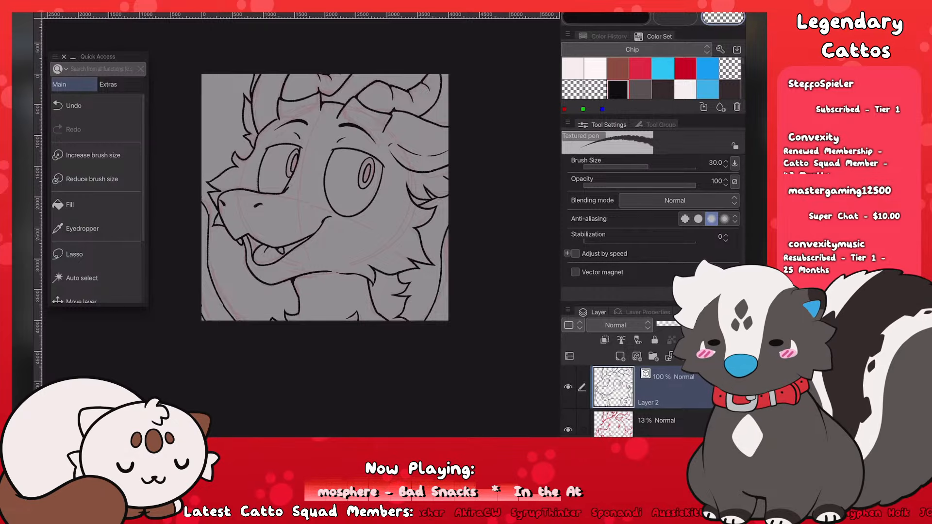
scroll(311, 221, "down", 2)
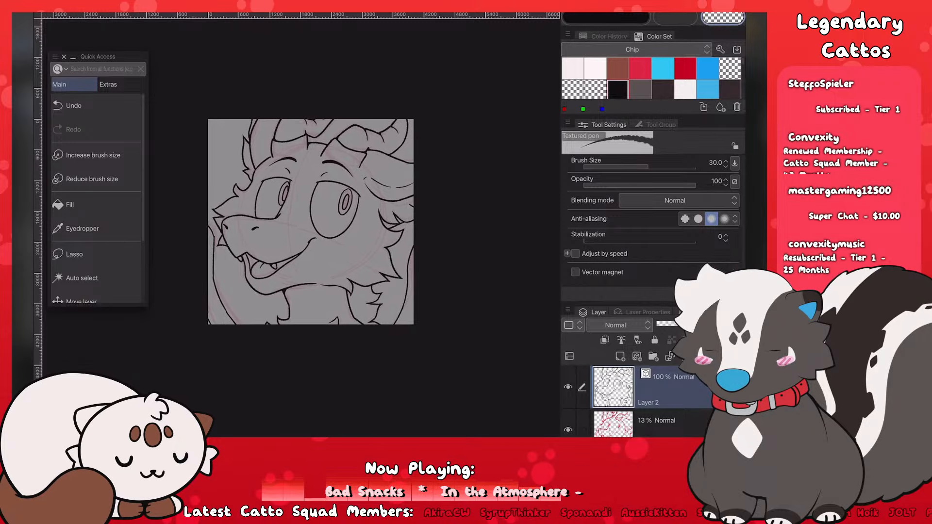
scroll(301, 215, "down", 2)
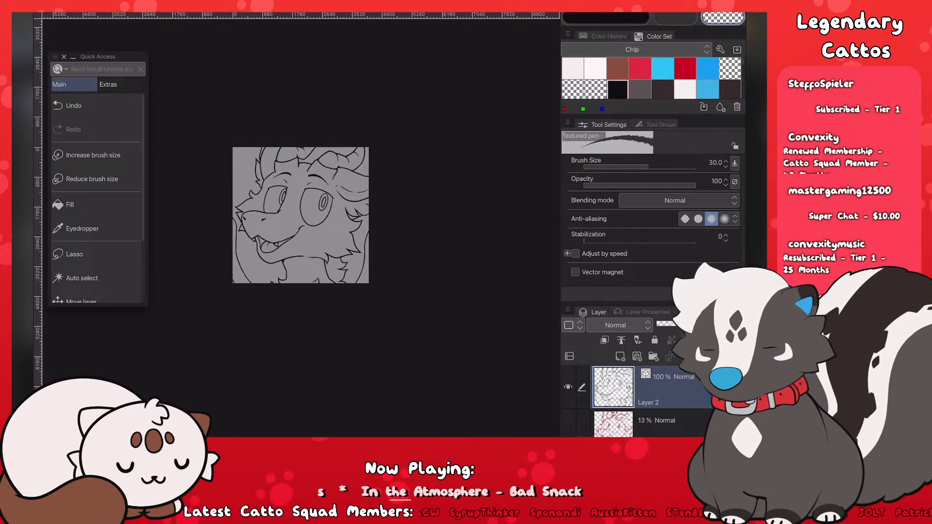
scroll(244, 227, "down", 2)
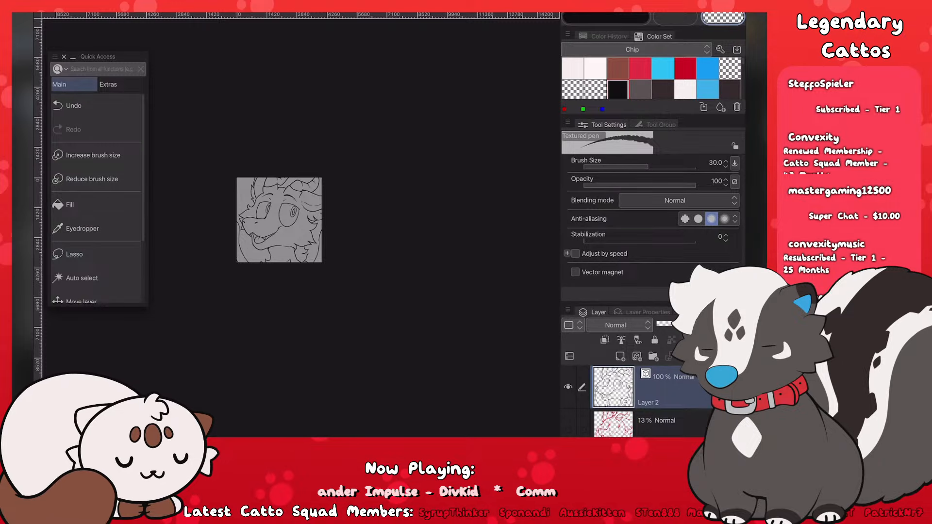
scroll(249, 227, "up", 4)
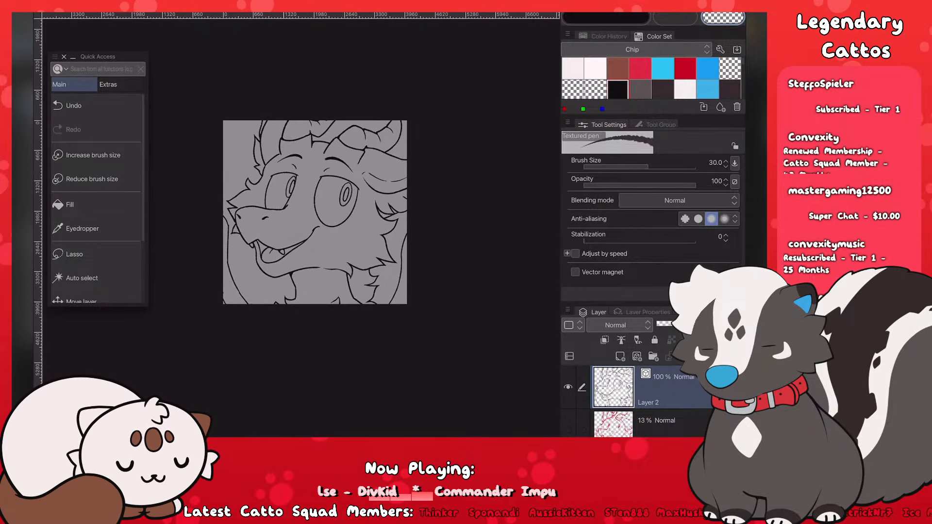